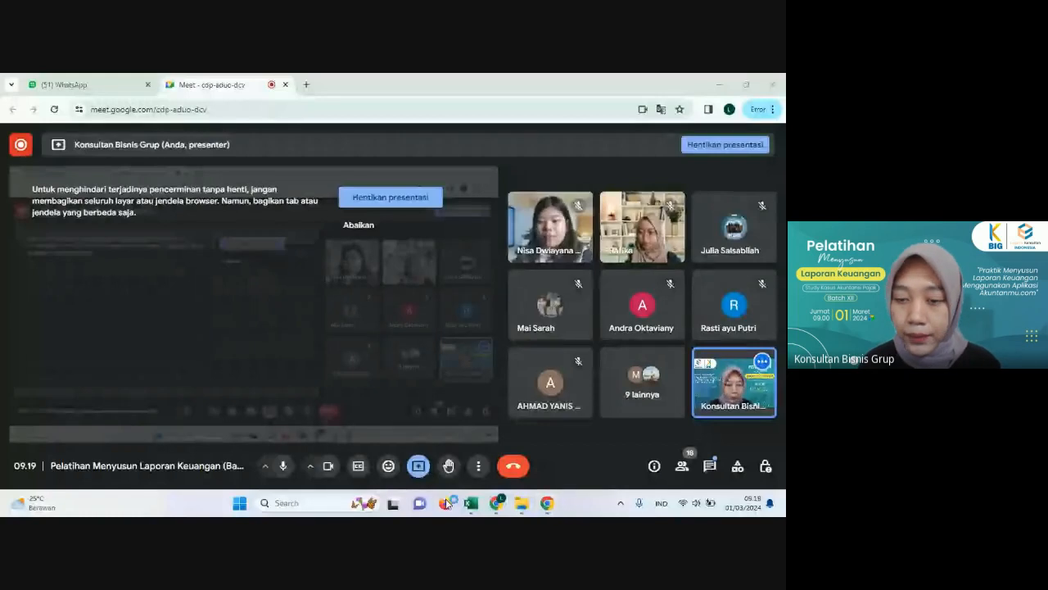
Step: Open akuntanmu.com in Firefox, dismissing the promotional popup, and go to its login page
click(446, 503)
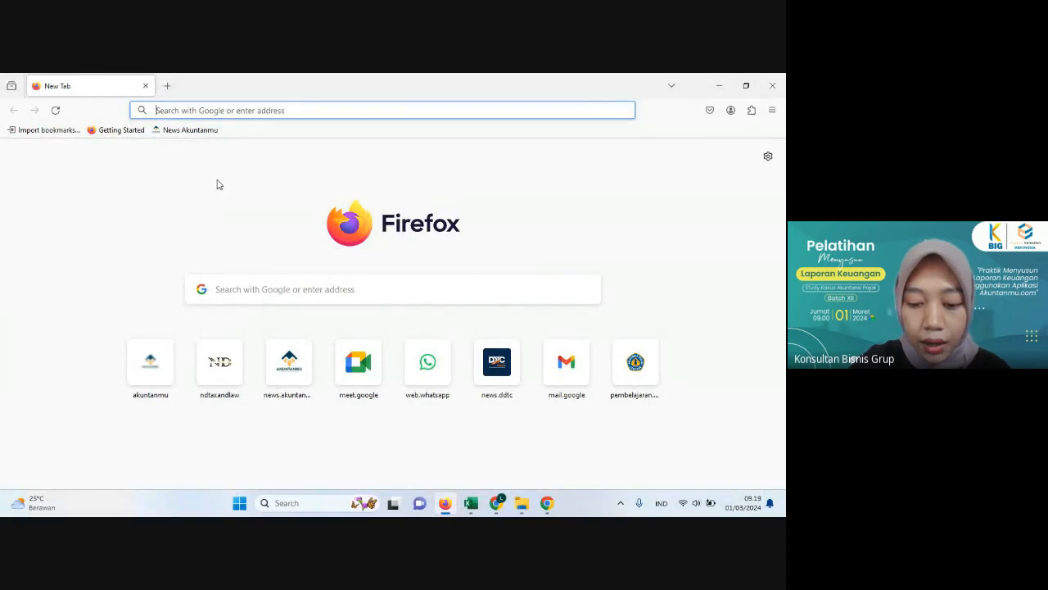
text(akuntanmu)
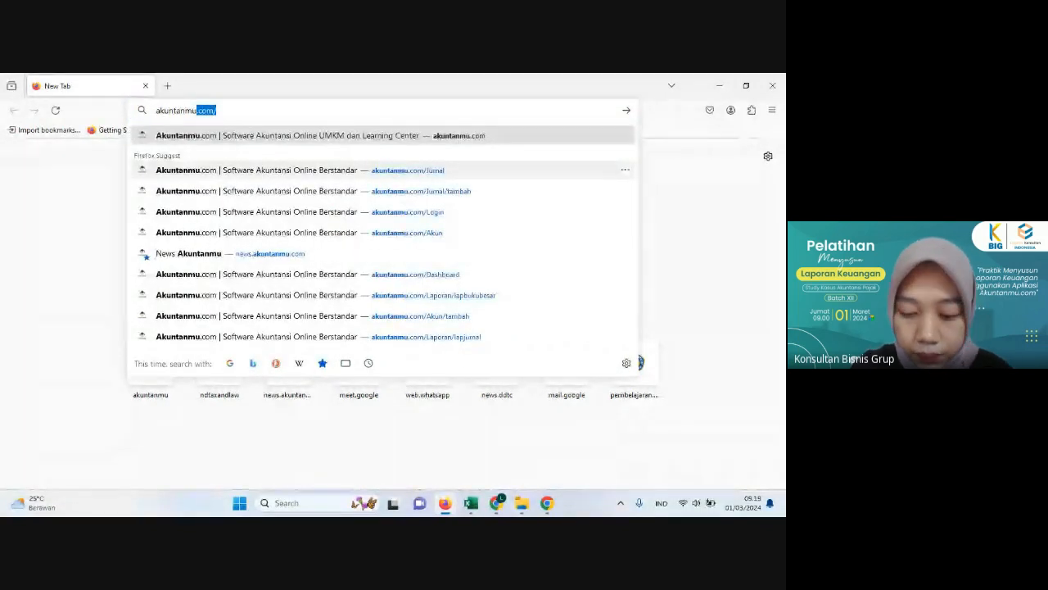
text(.com)
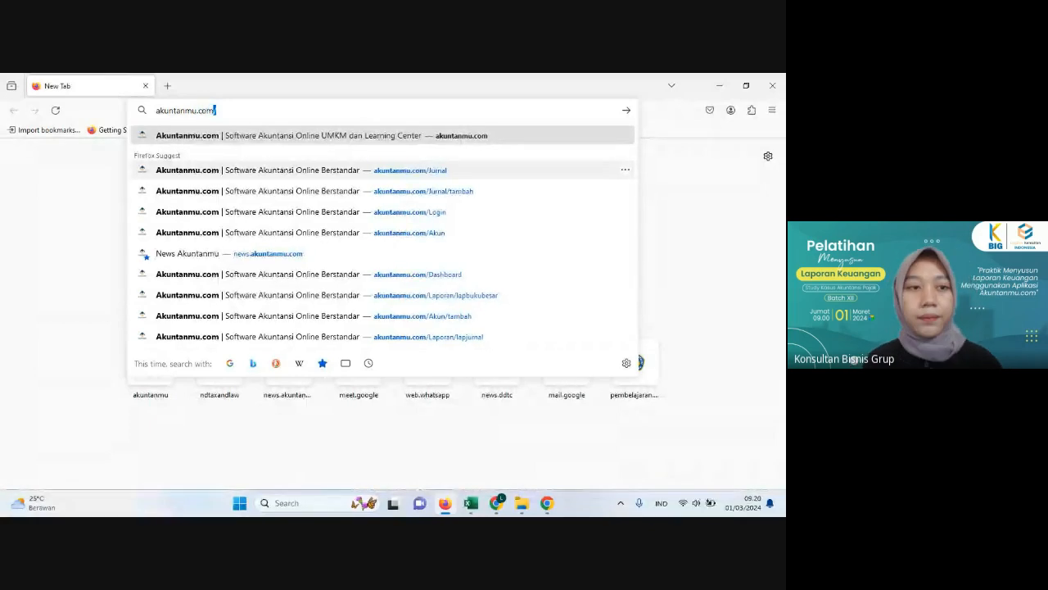
key(Return)
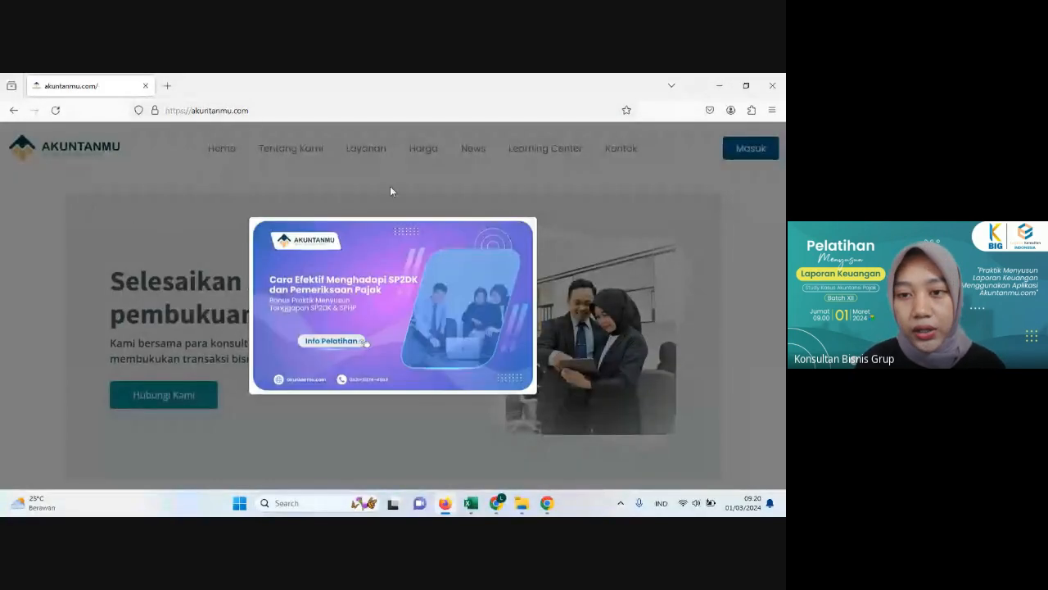
click(571, 188)
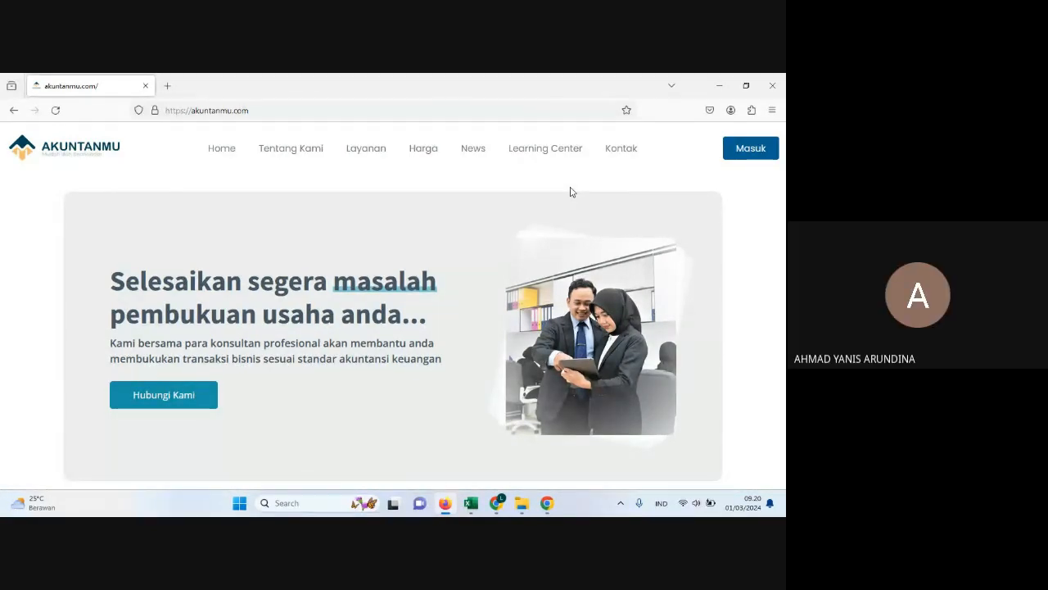
click(745, 155)
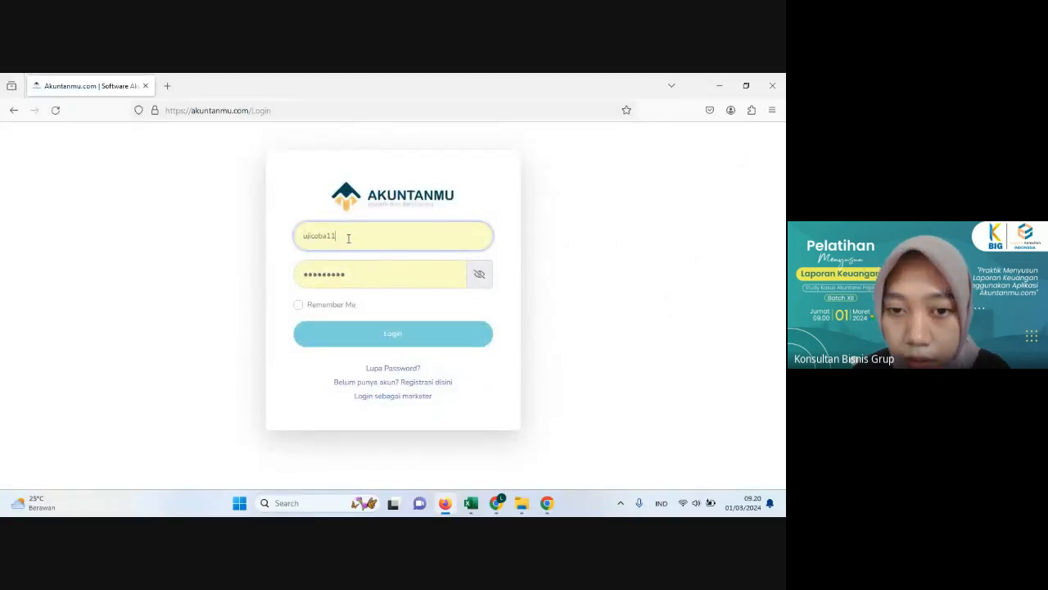
drag(349, 235, 317, 166)
key(BackSpace)
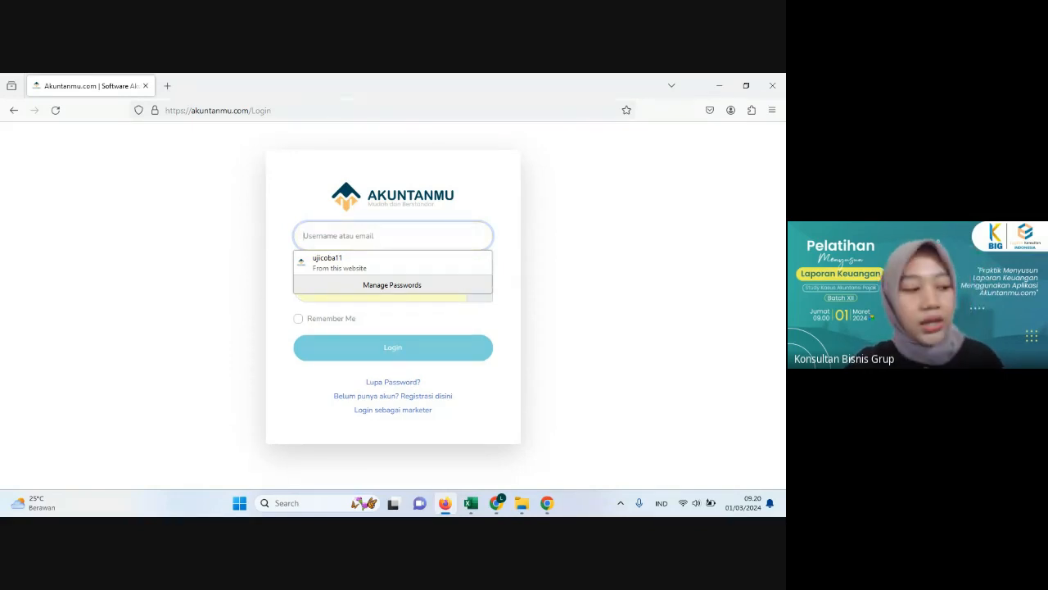
text(akuntanmu)
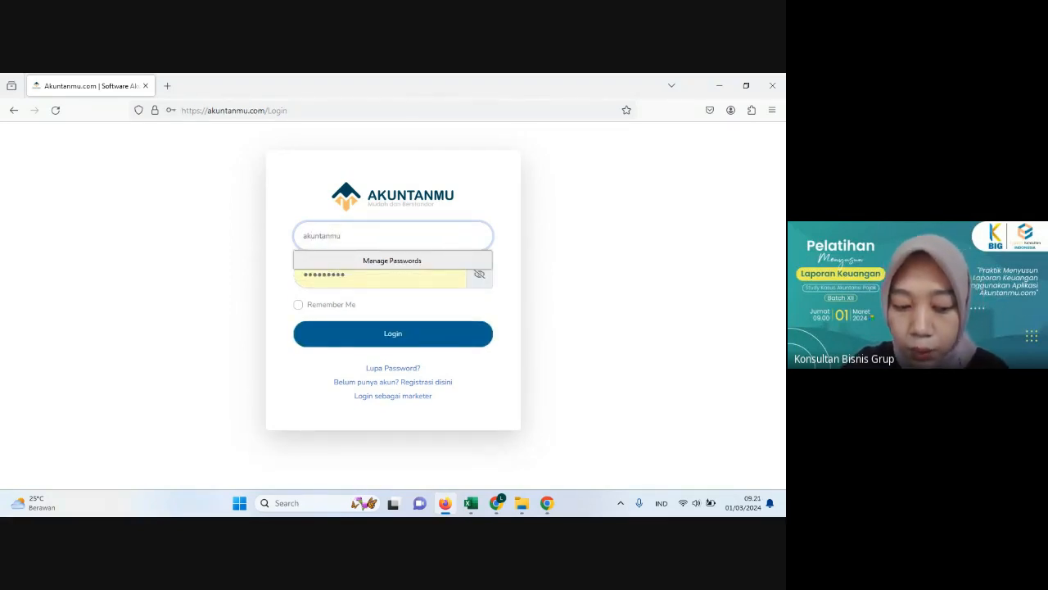
text(12)
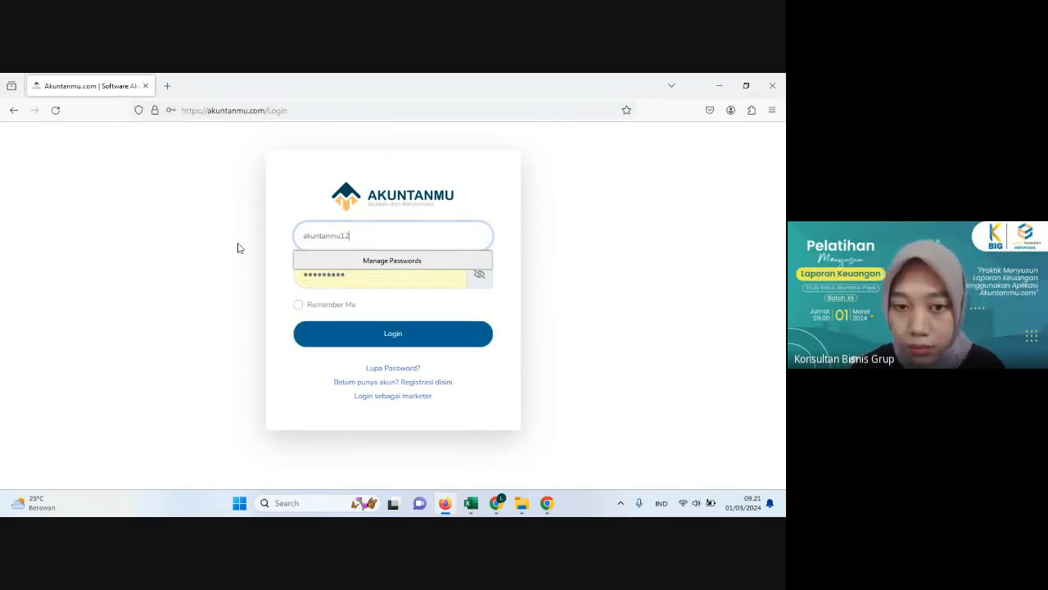
click(349, 282)
double_click(350, 283)
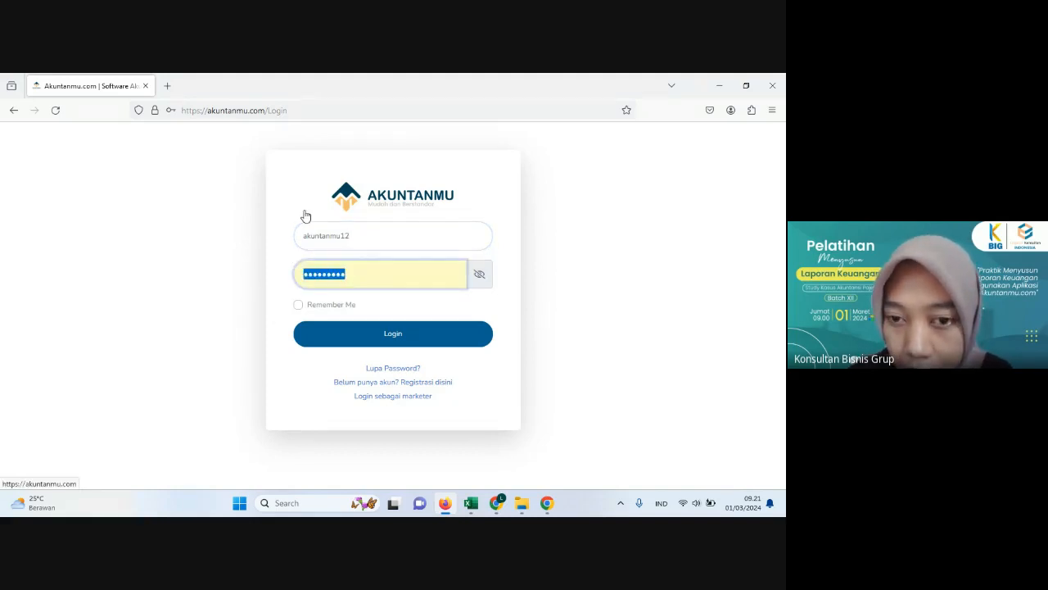
Step: Log in with the username ujicoba12 and the account password, and decline saving the password in the browser
double_click(402, 243)
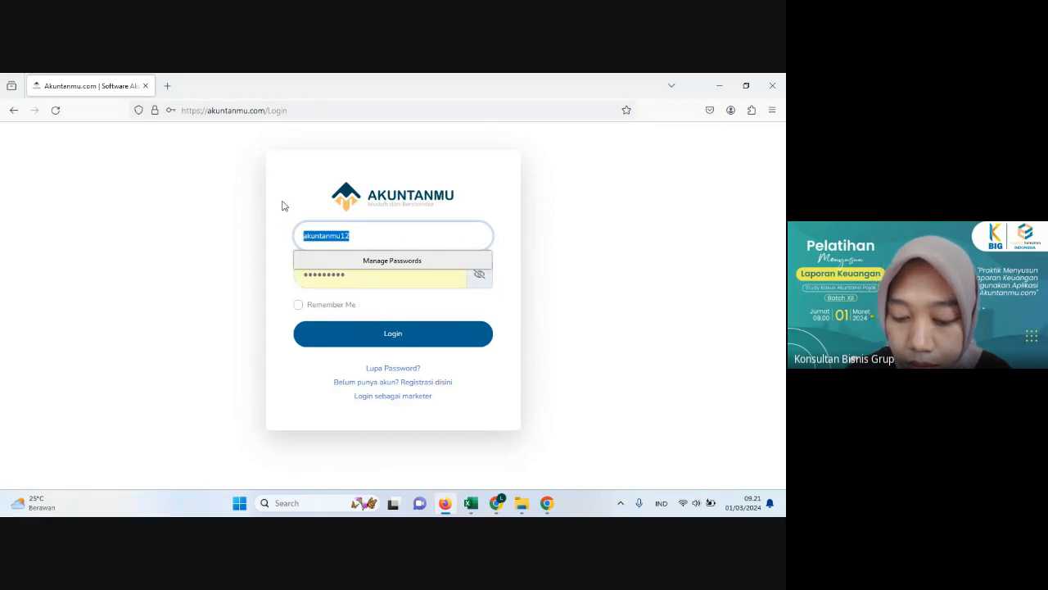
text(ujicoba)
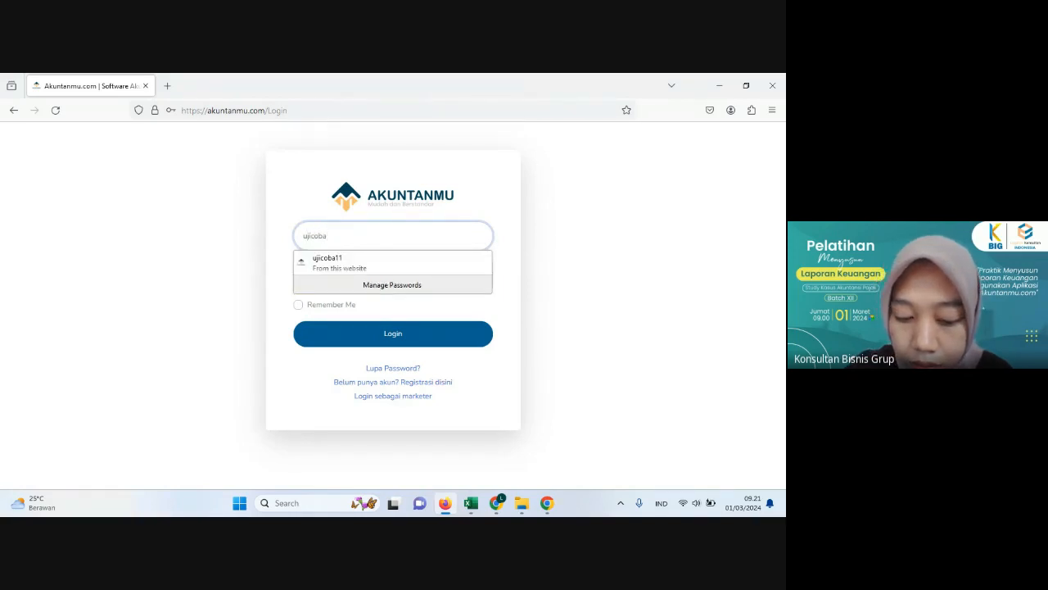
text(12)
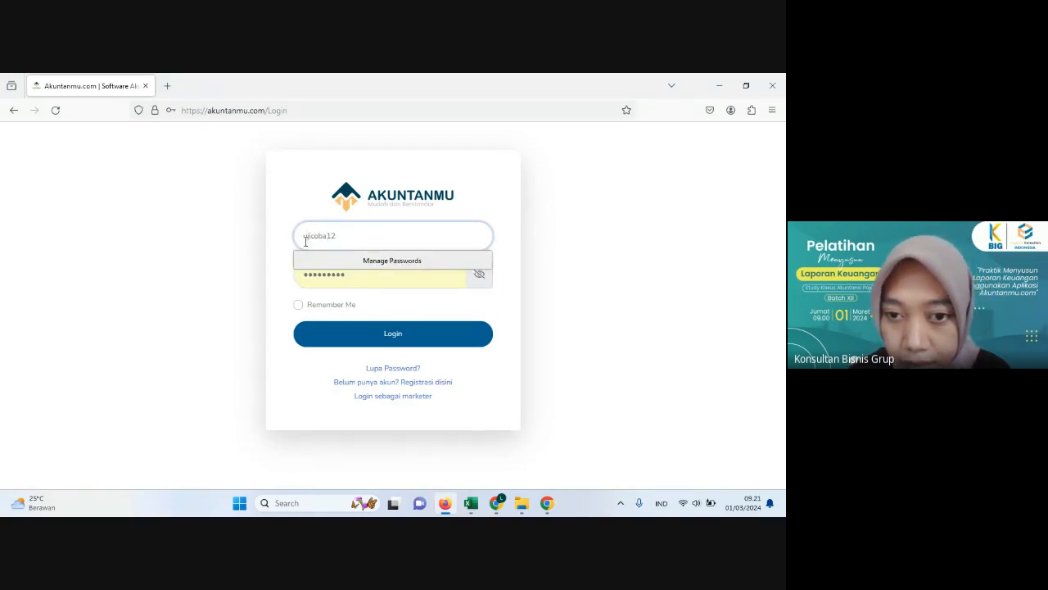
double_click(358, 281)
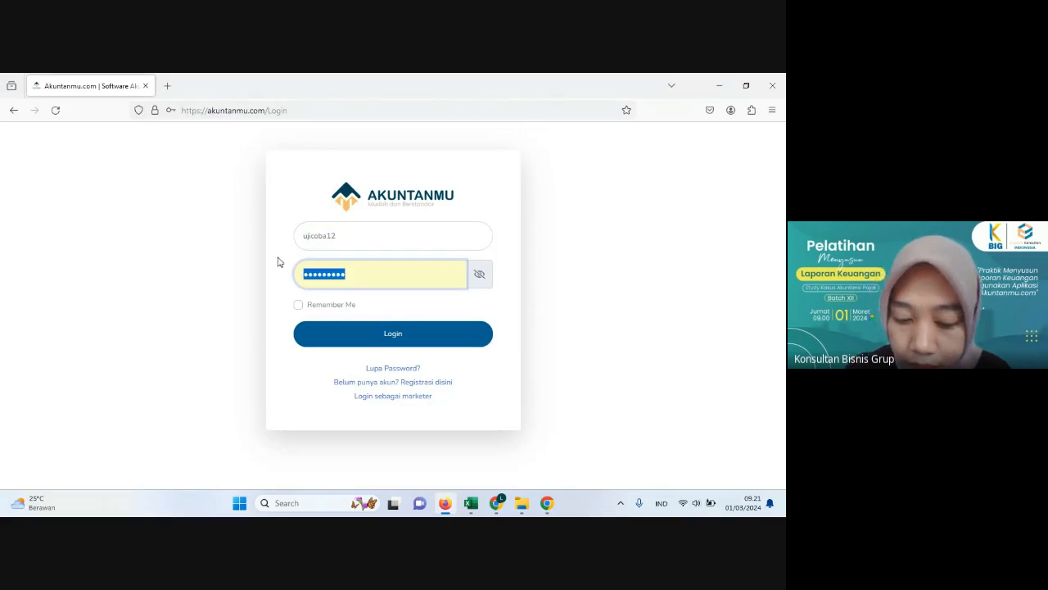
text(••••••••)
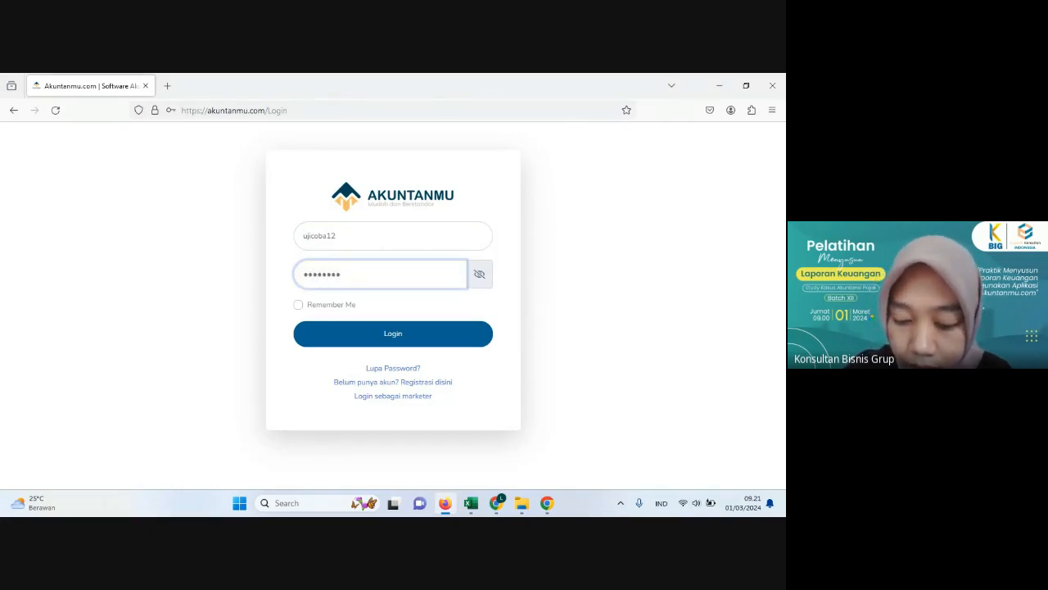
text(••)
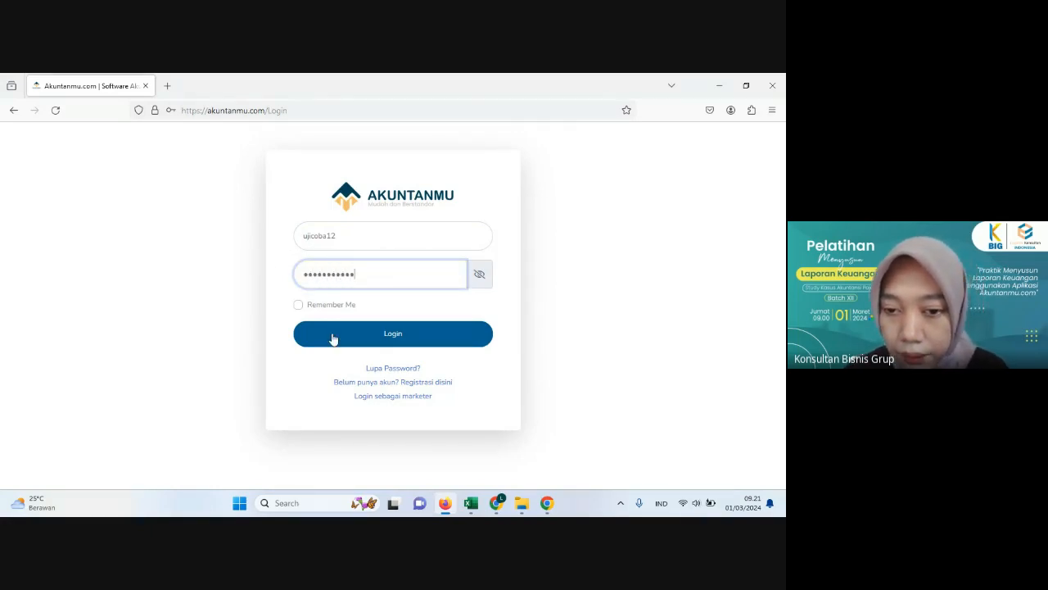
click(340, 337)
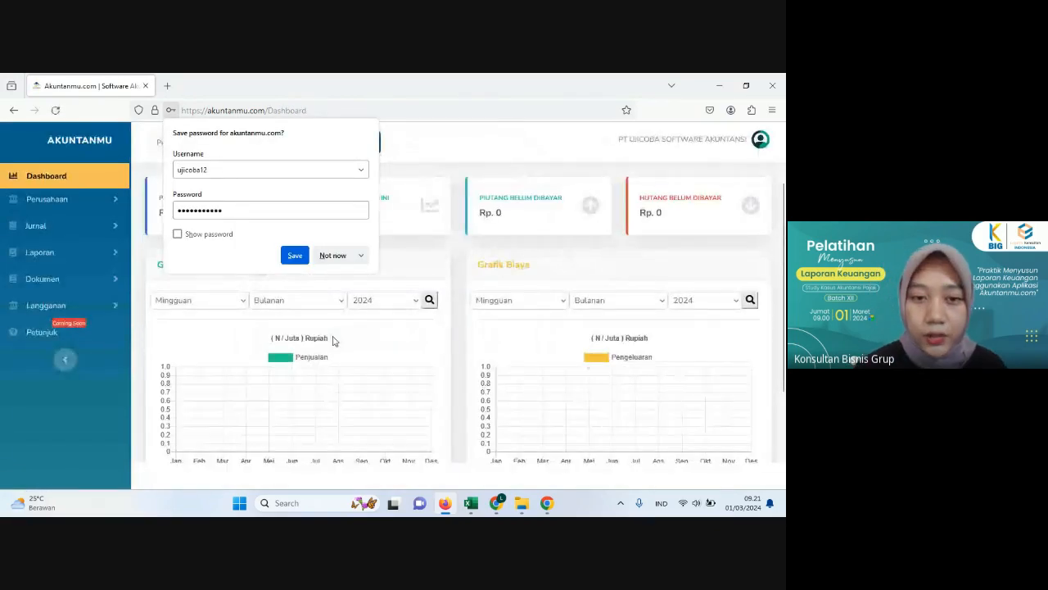
click(333, 255)
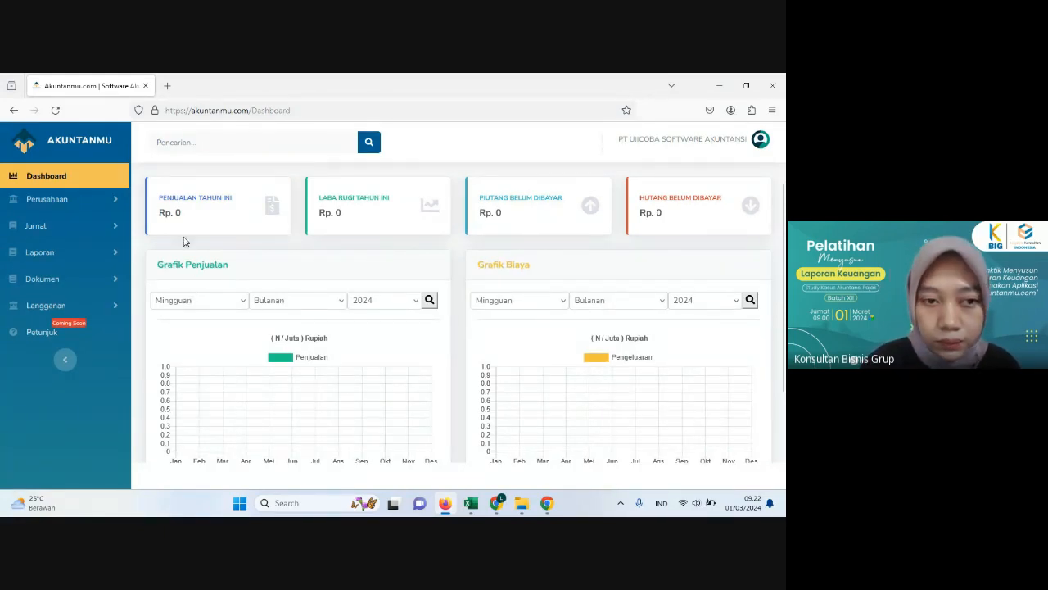
Step: View the company's profile details and its list of users
click(59, 210)
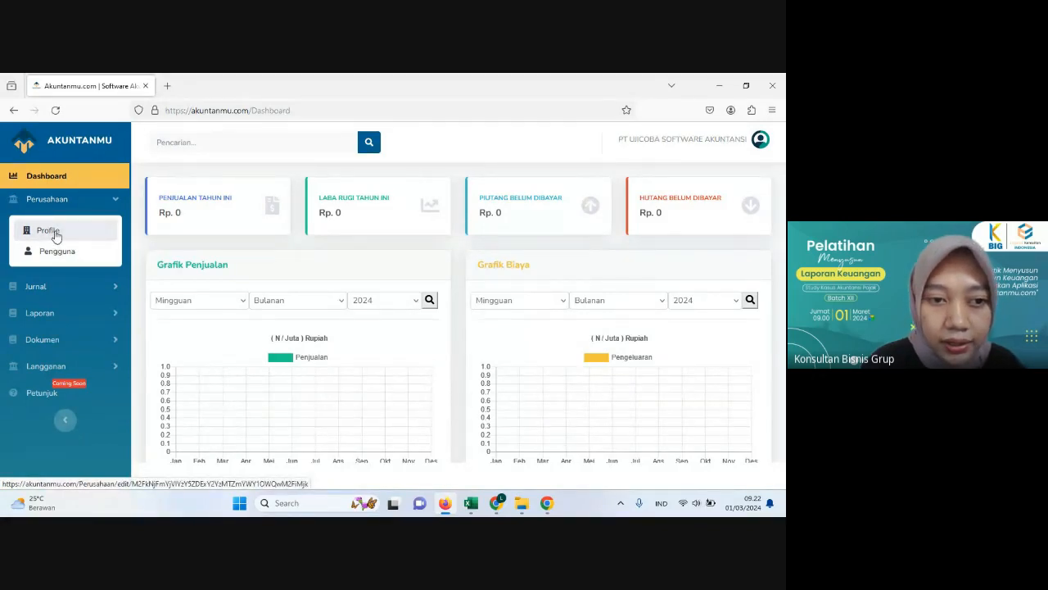
click(56, 233)
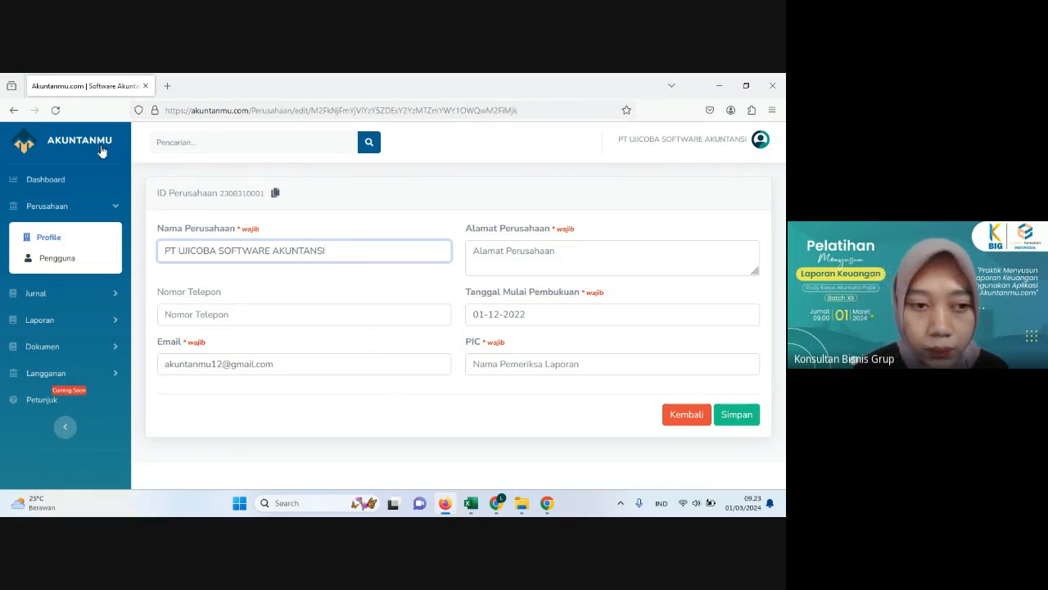
click(63, 263)
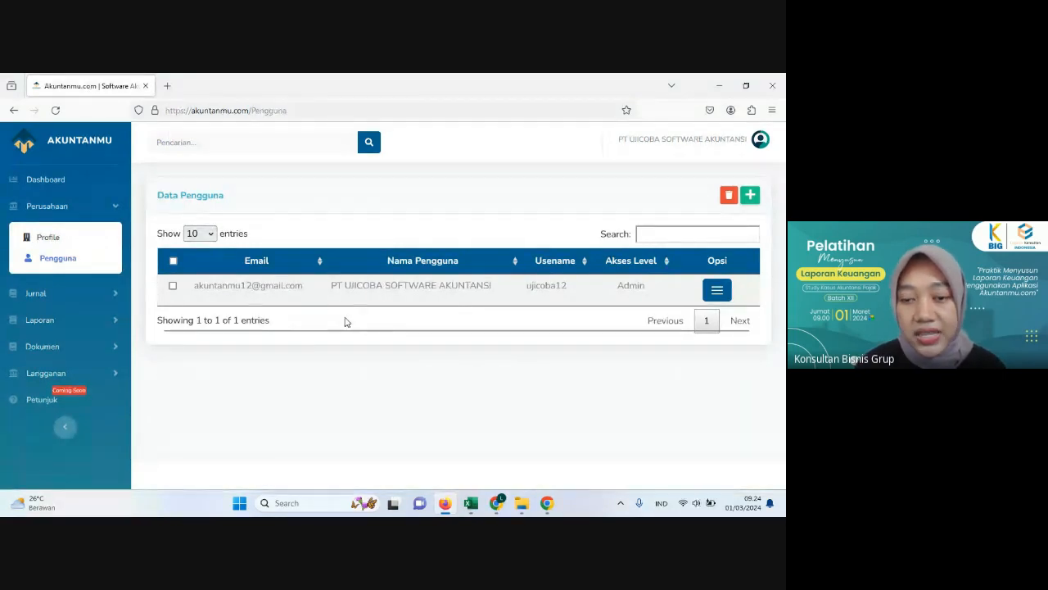
Step: Begin a new user entry with the name Staf Accounting and the access level Staff
click(751, 197)
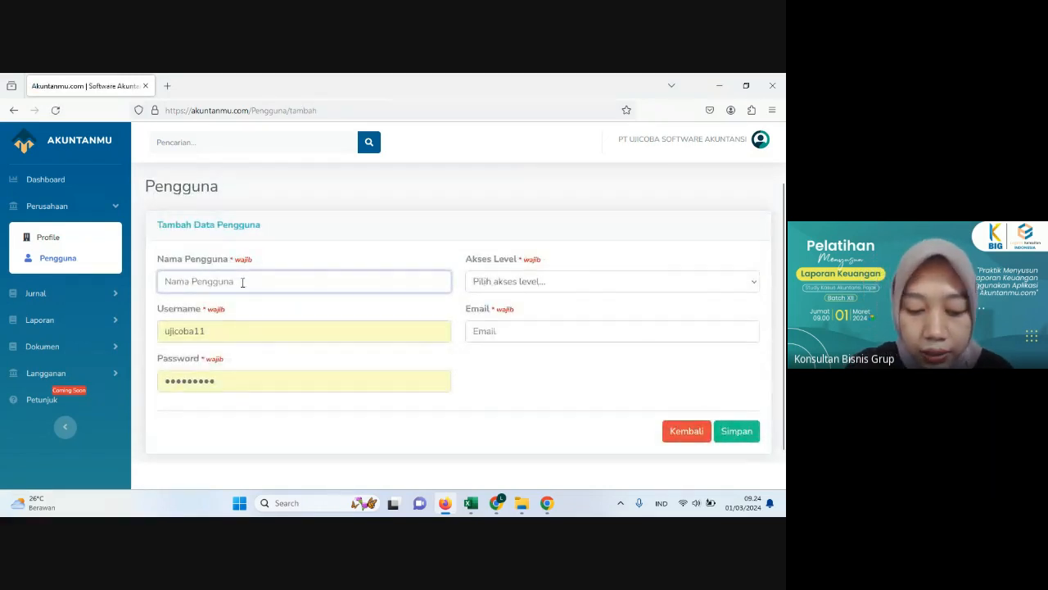
text(Staf Acc)
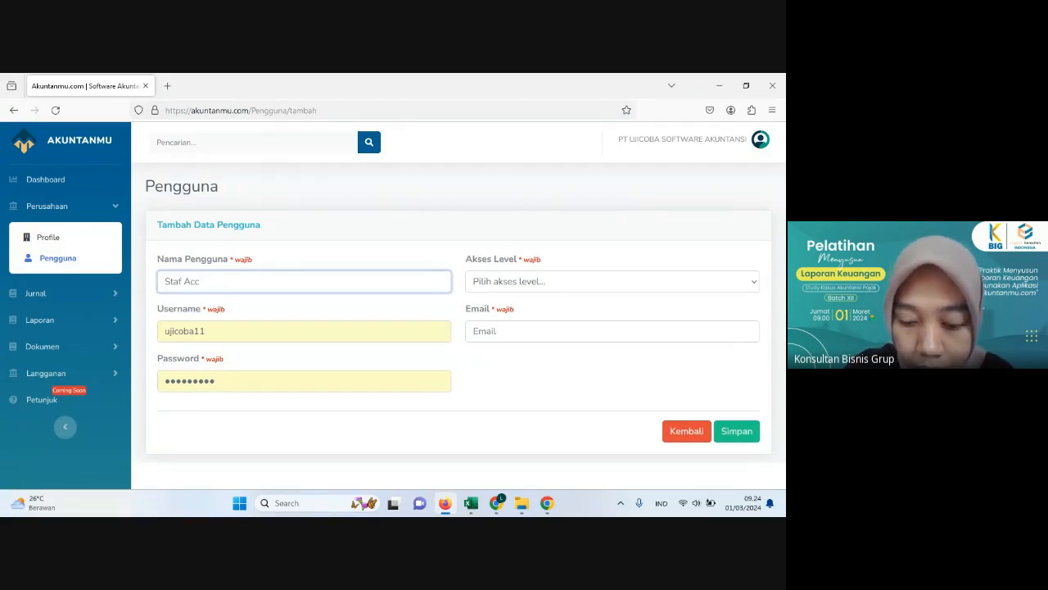
text(ounting)
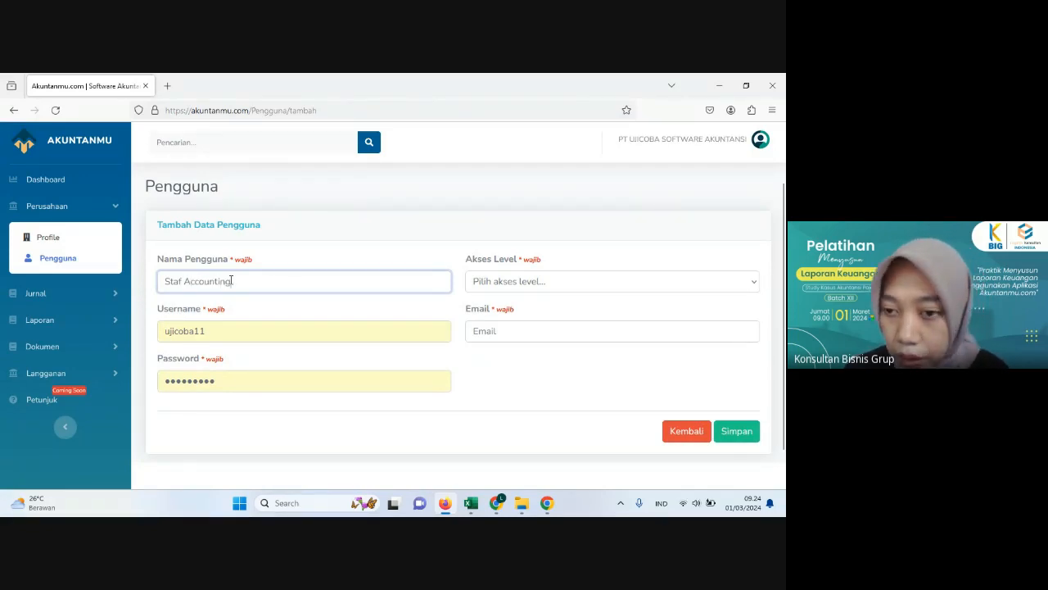
click(475, 284)
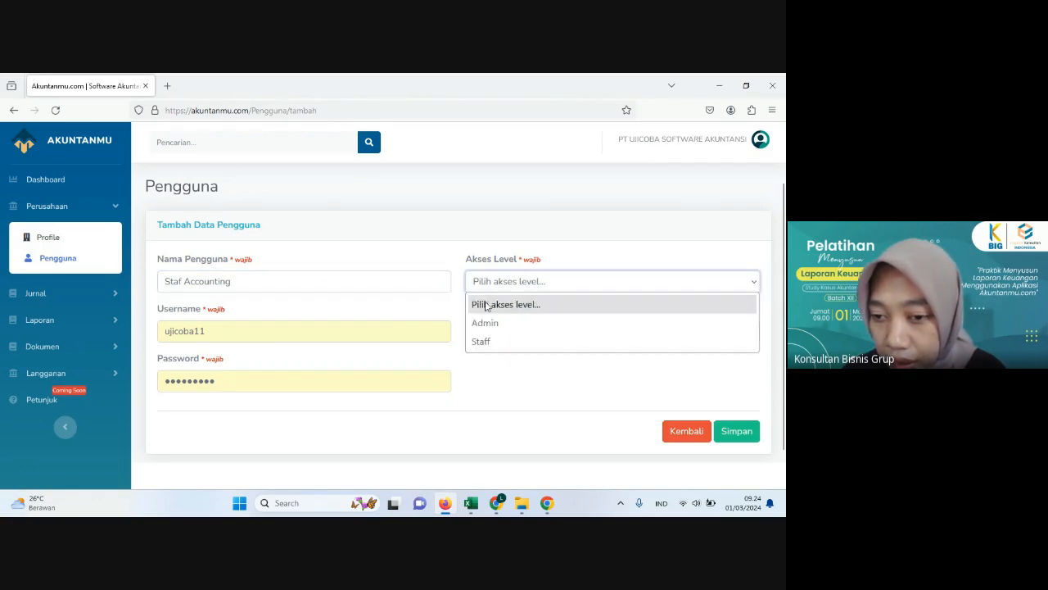
click(489, 343)
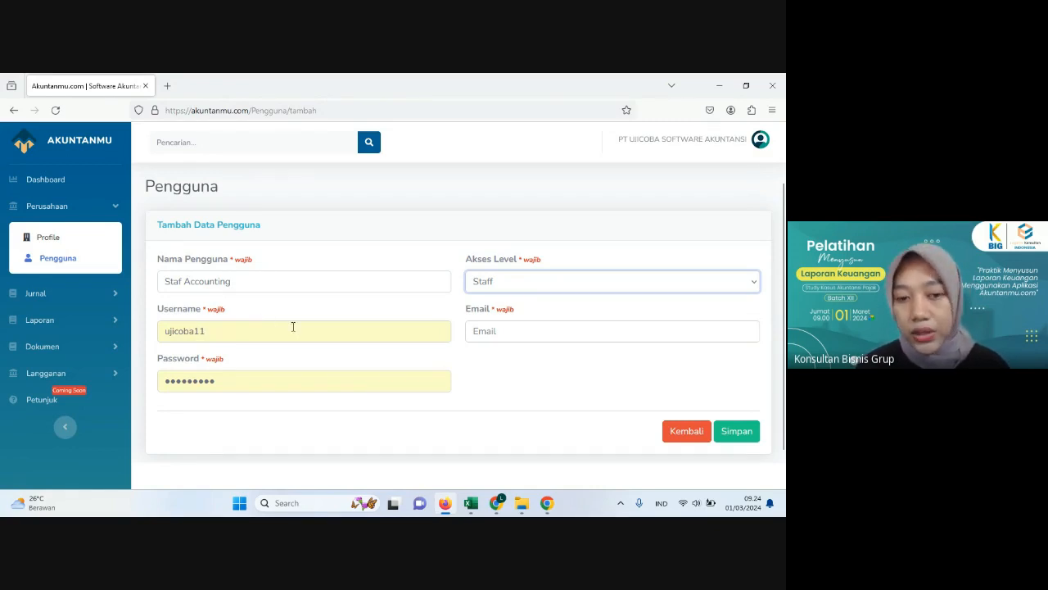
click(515, 330)
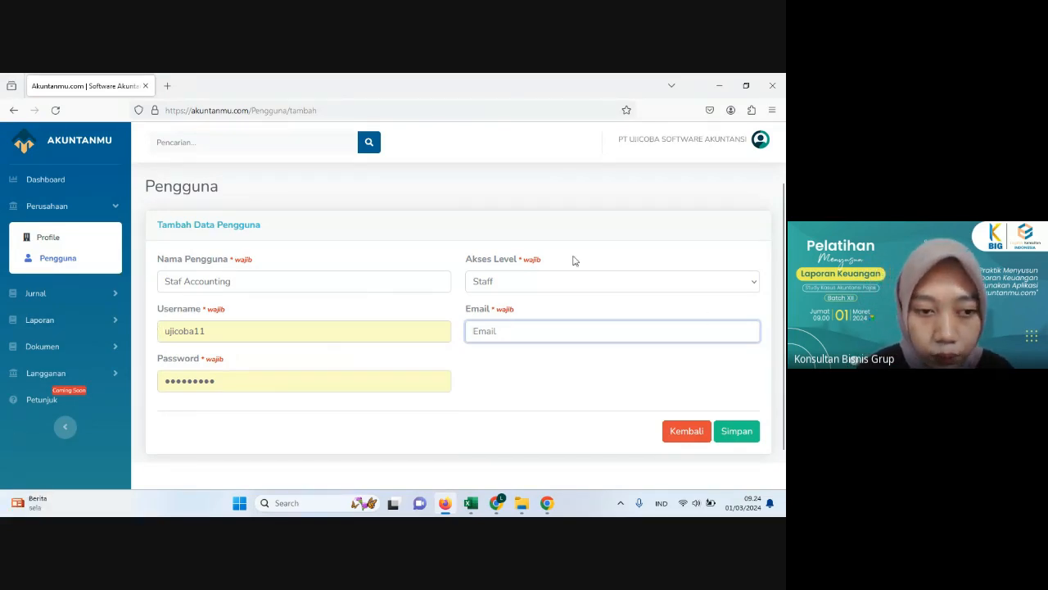
Step: Open the journal's account list and examine its codes, names and levels, highlighting the code of Kas Kecil
click(29, 300)
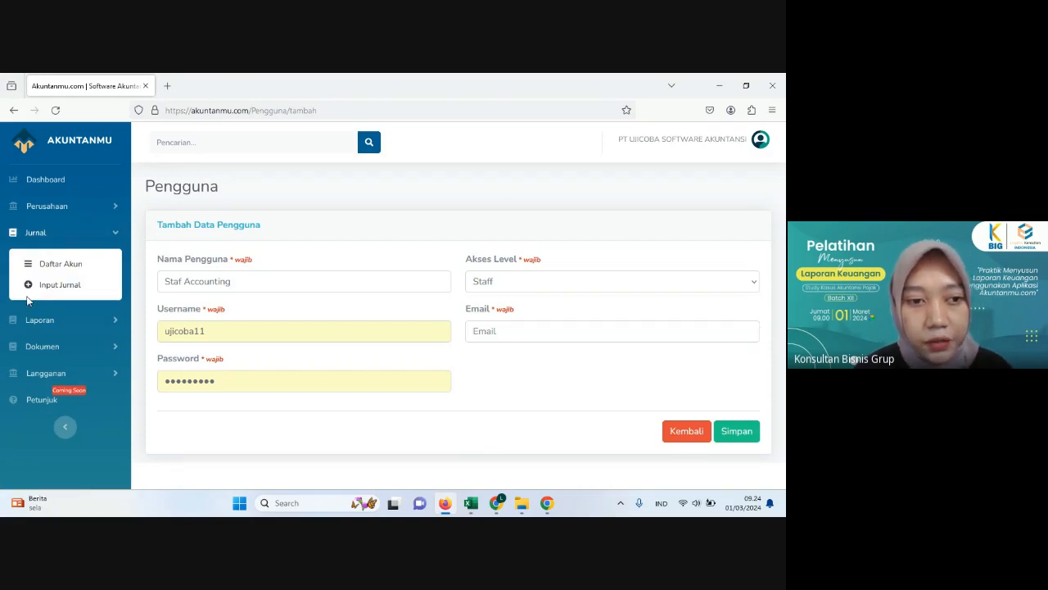
click(70, 265)
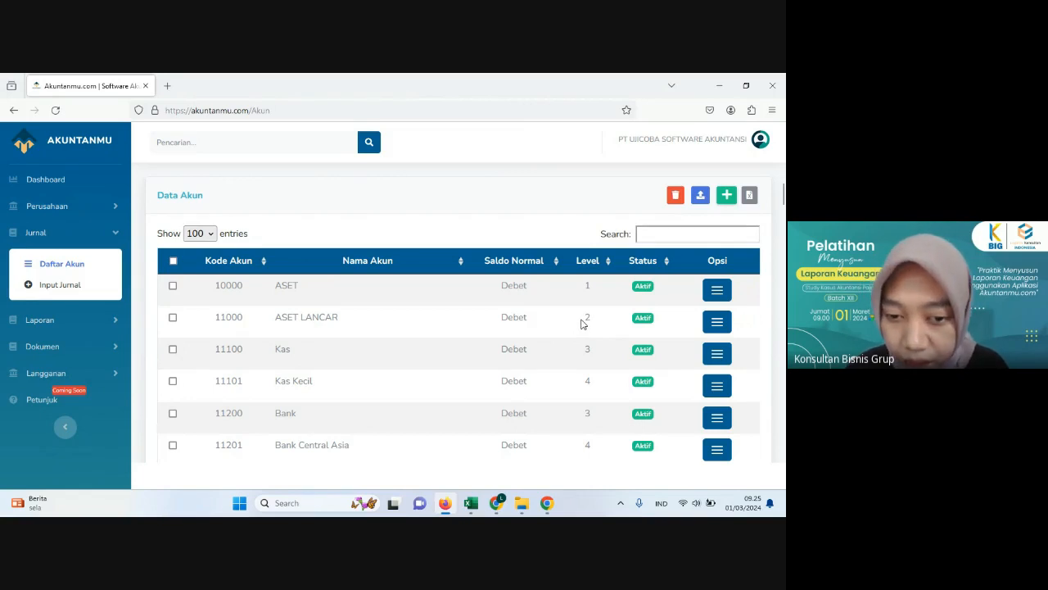
scroll(328, 304, down, 2)
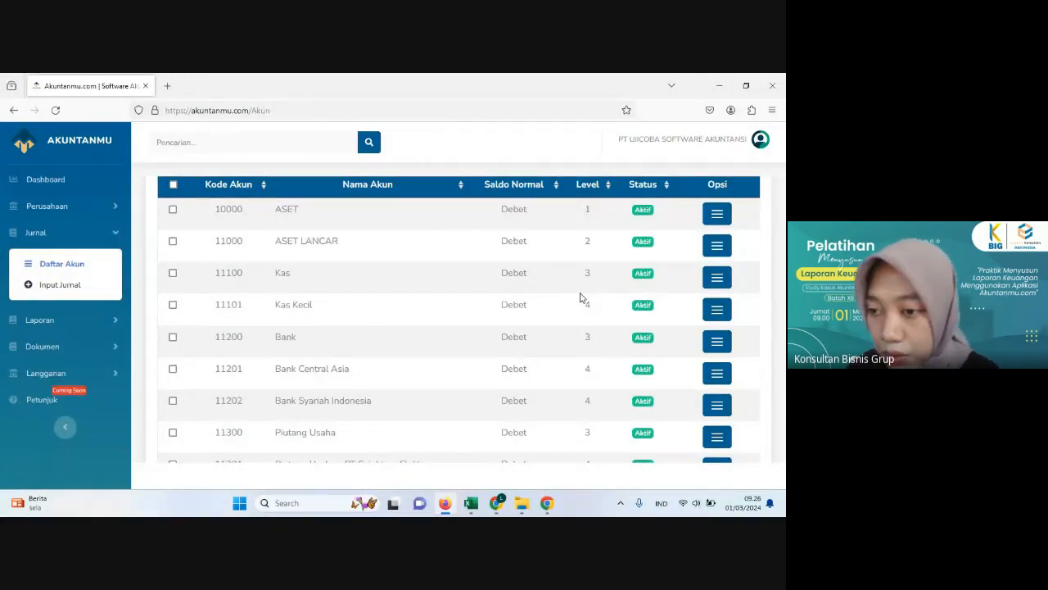
scroll(580, 297, up, 3)
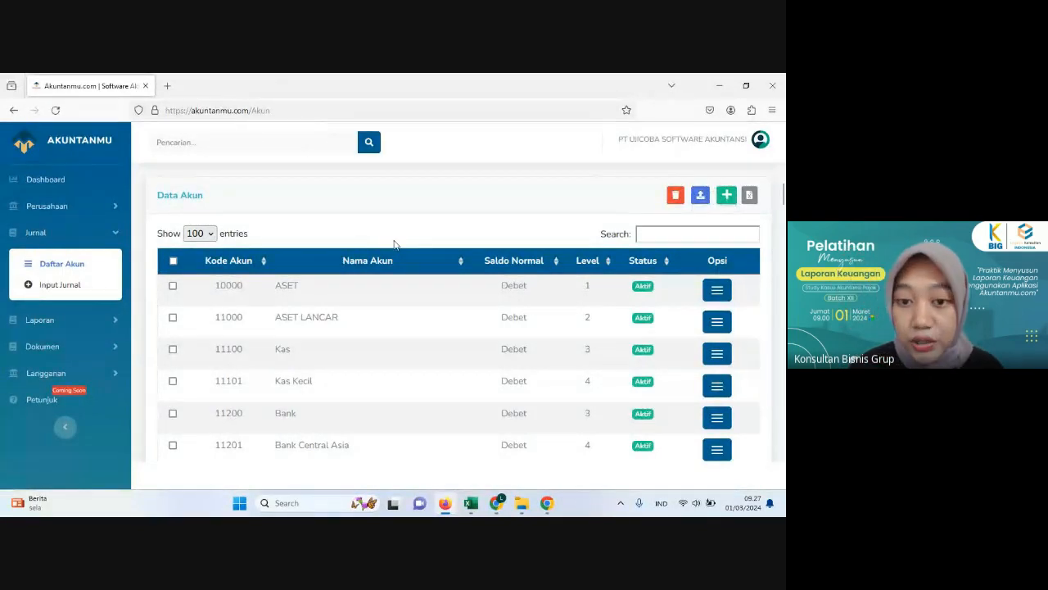
scroll(398, 243, down, 2)
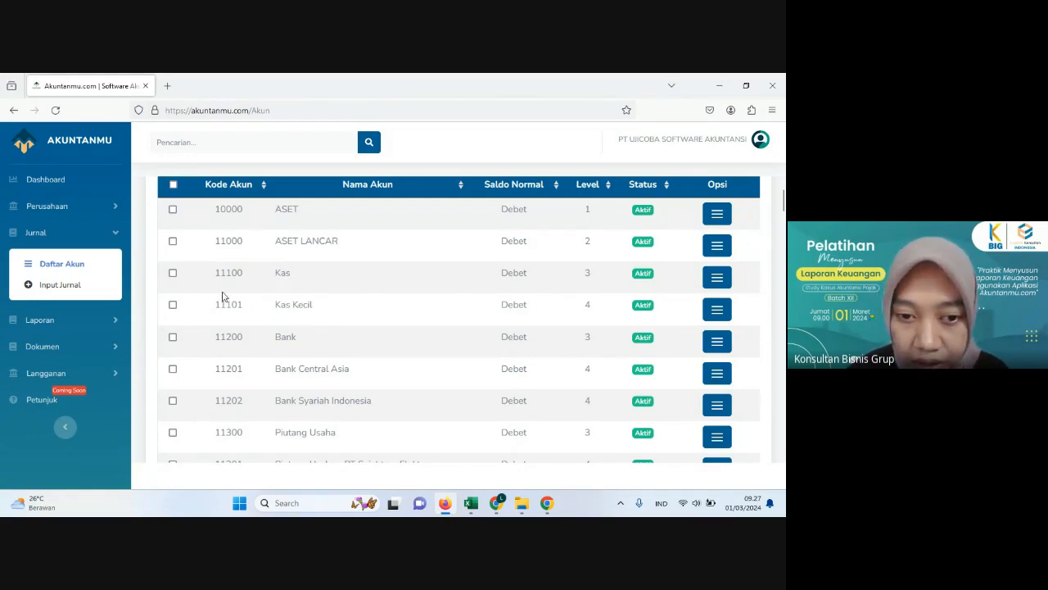
drag(215, 310, 241, 311)
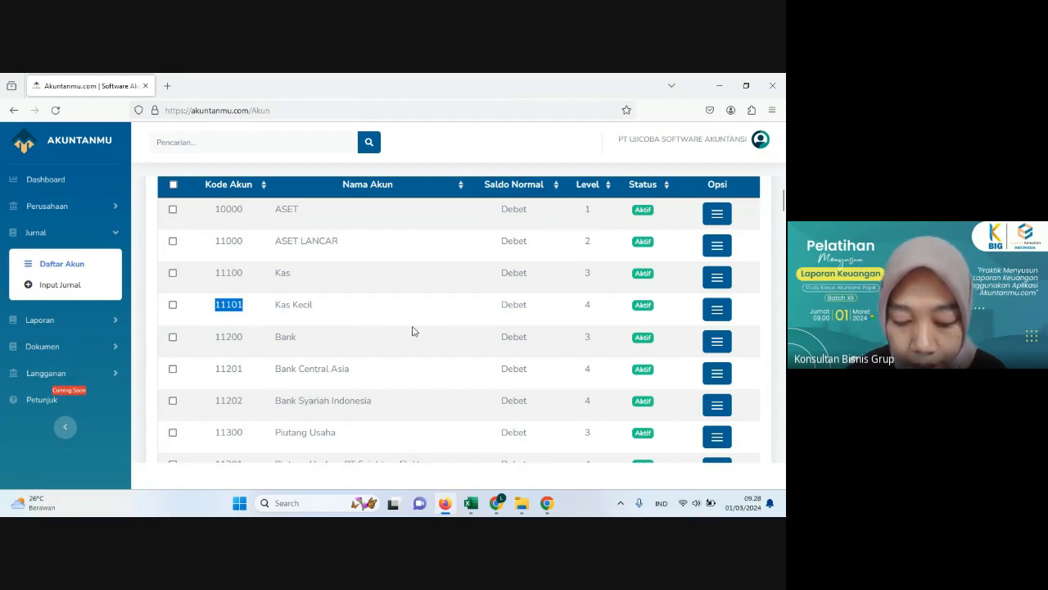
Step: Begin a new account entry with the code 11102 and the name Kas Operasional
scroll(431, 310, up, 2)
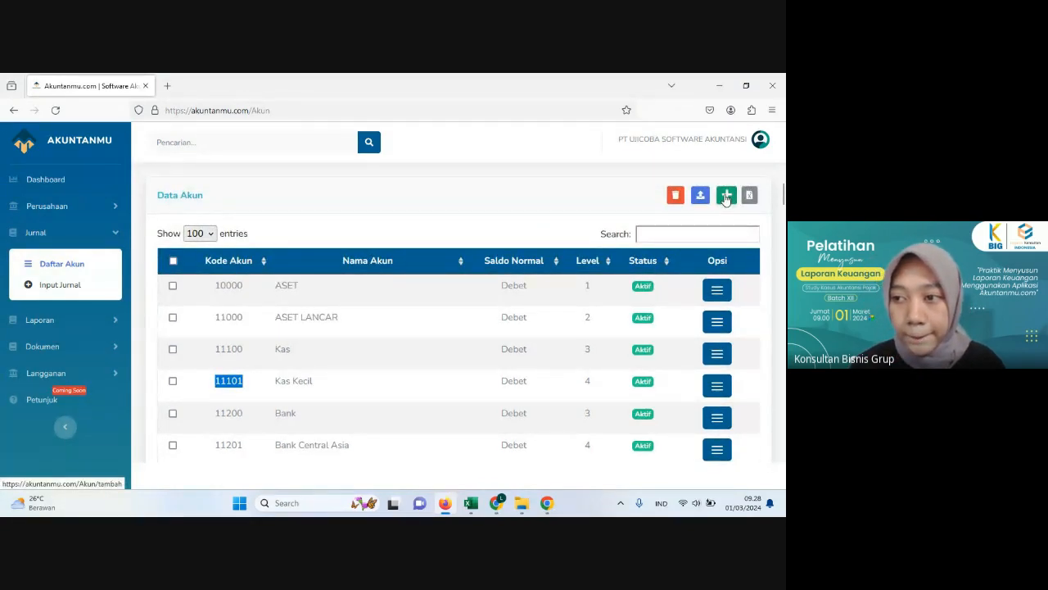
click(726, 197)
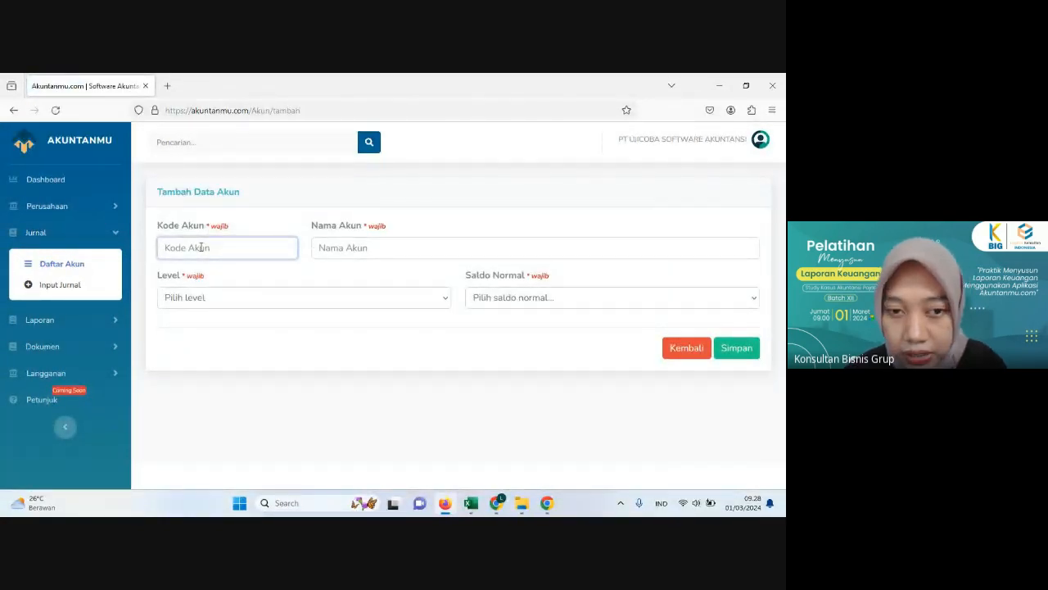
text(11101)
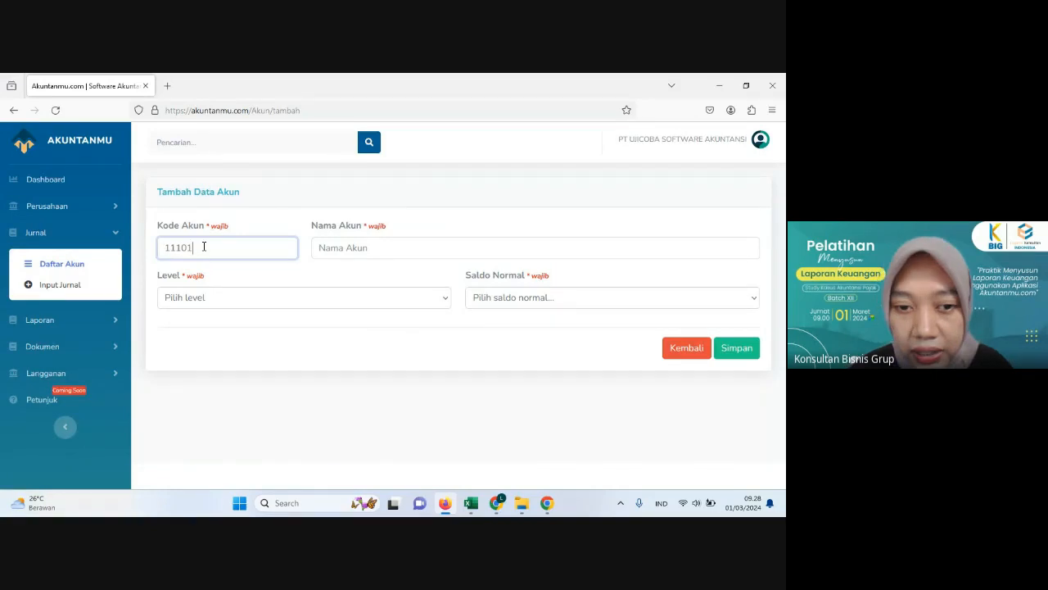
key(BackSpace)
text(2)
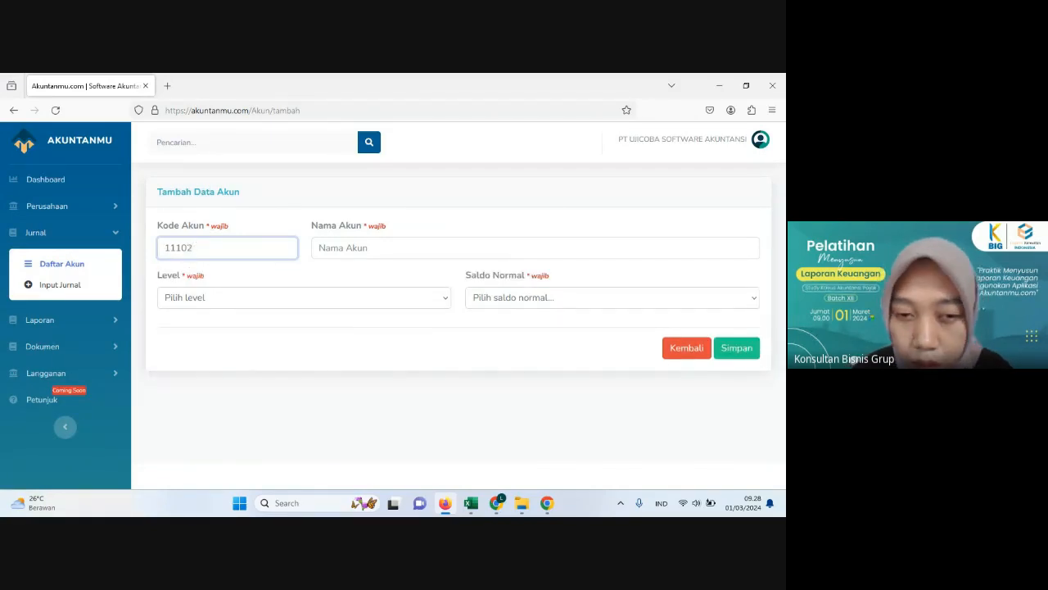
click(330, 246)
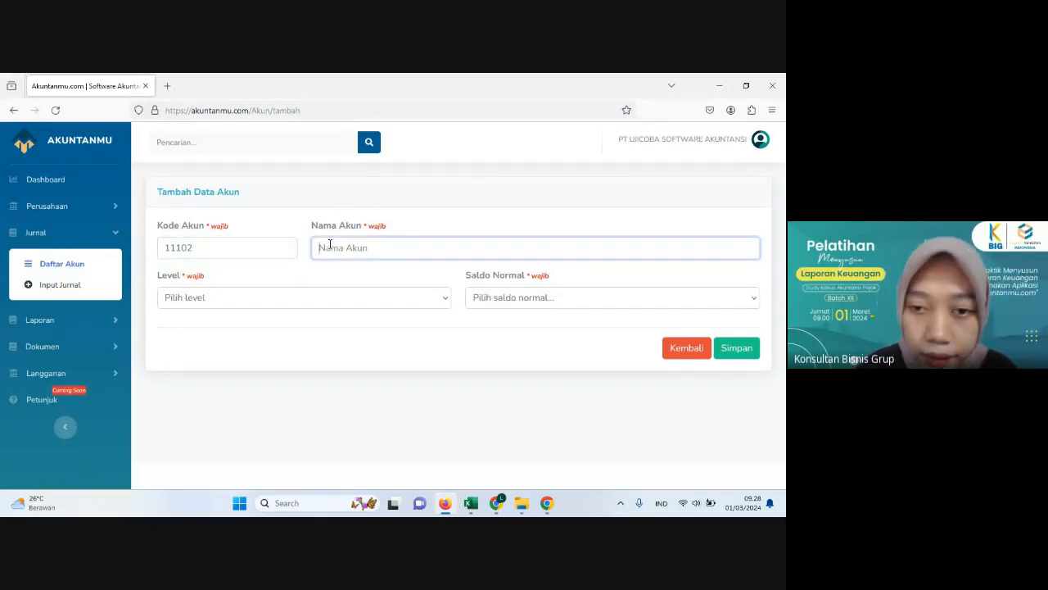
text(Kas)
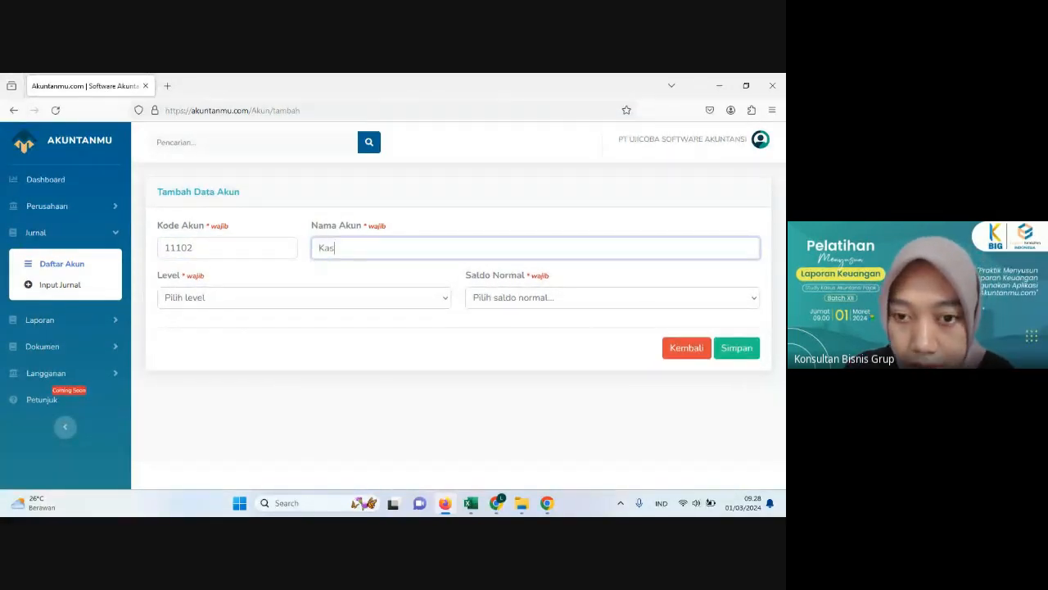
text( Operasio)
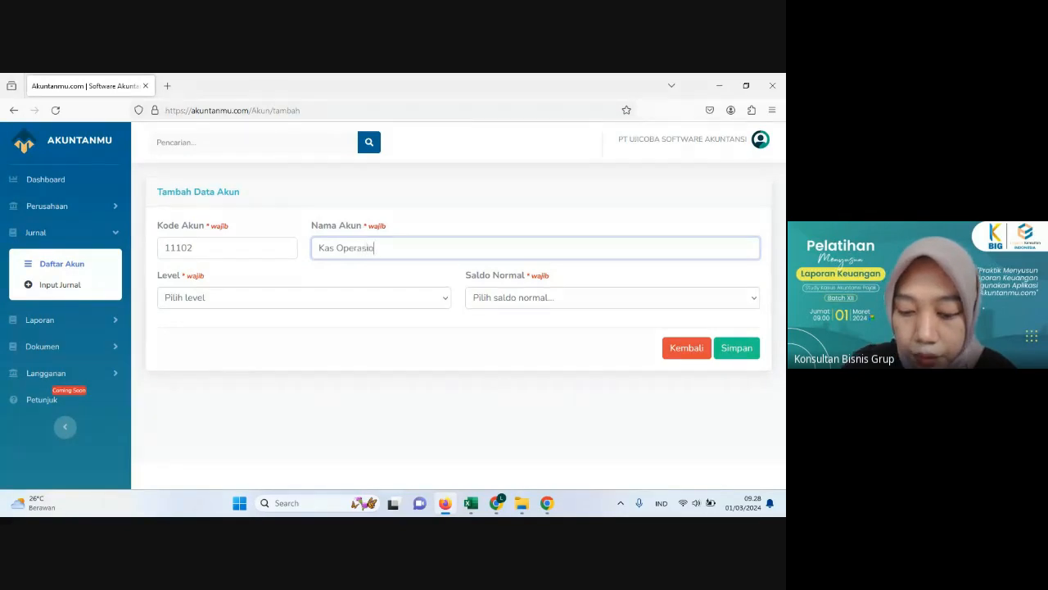
text(nal)
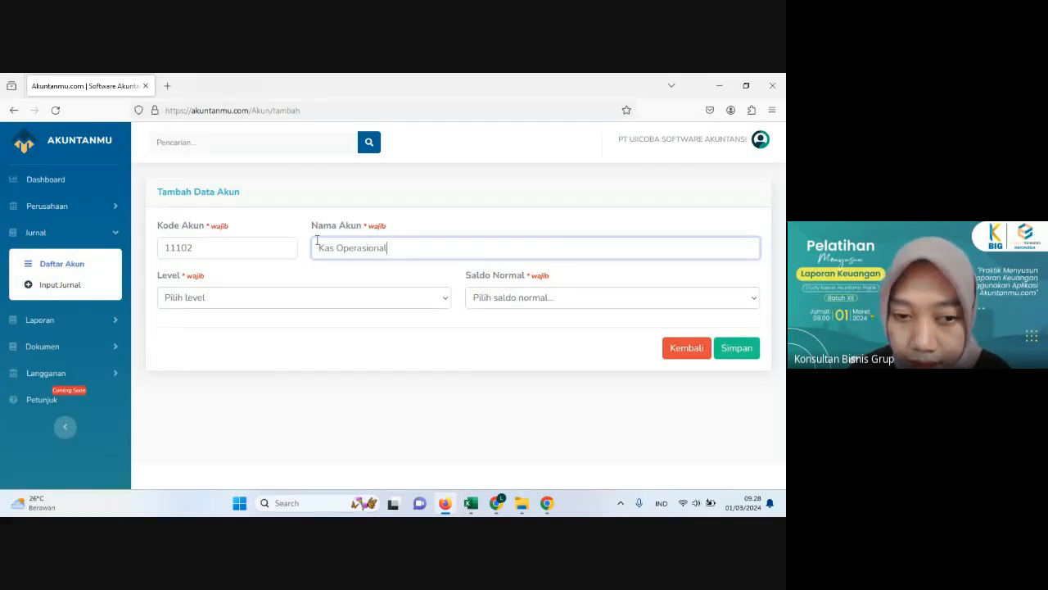
Step: Set the new account's level to 4 and its normal balance to Debet, and save it
click(184, 299)
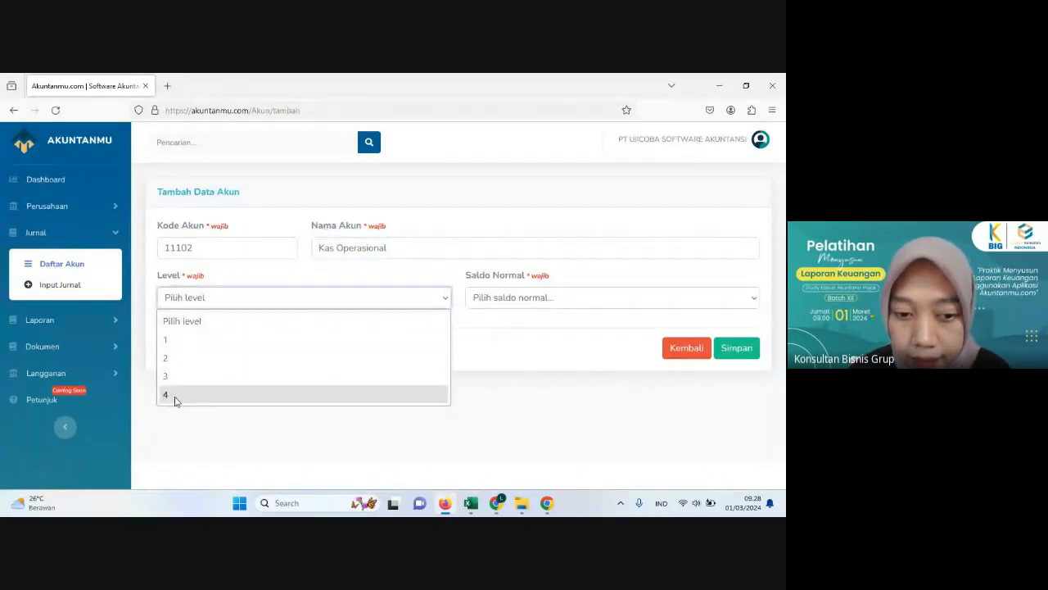
click(177, 399)
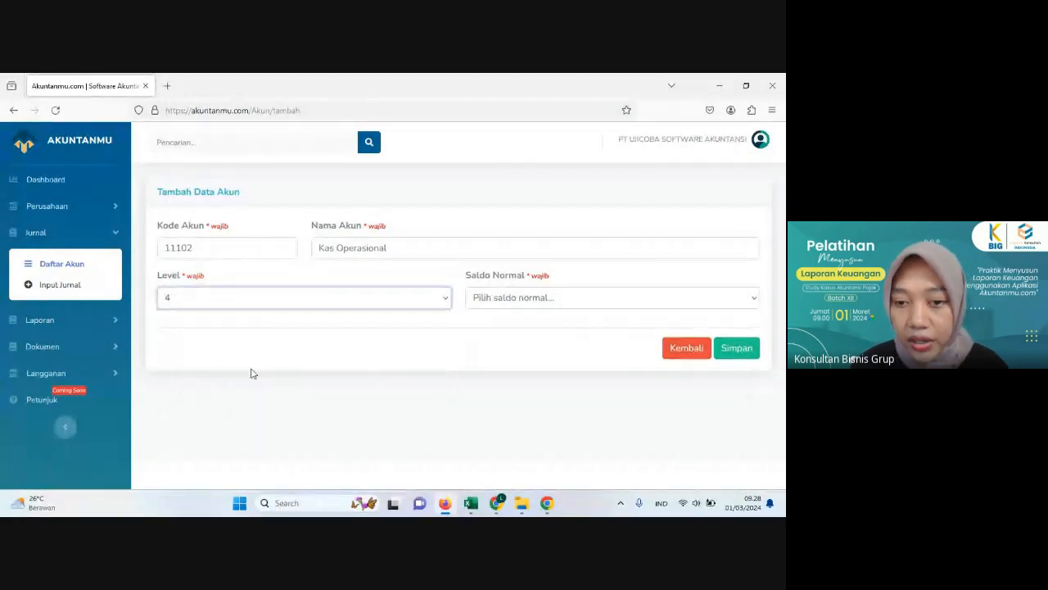
click(534, 302)
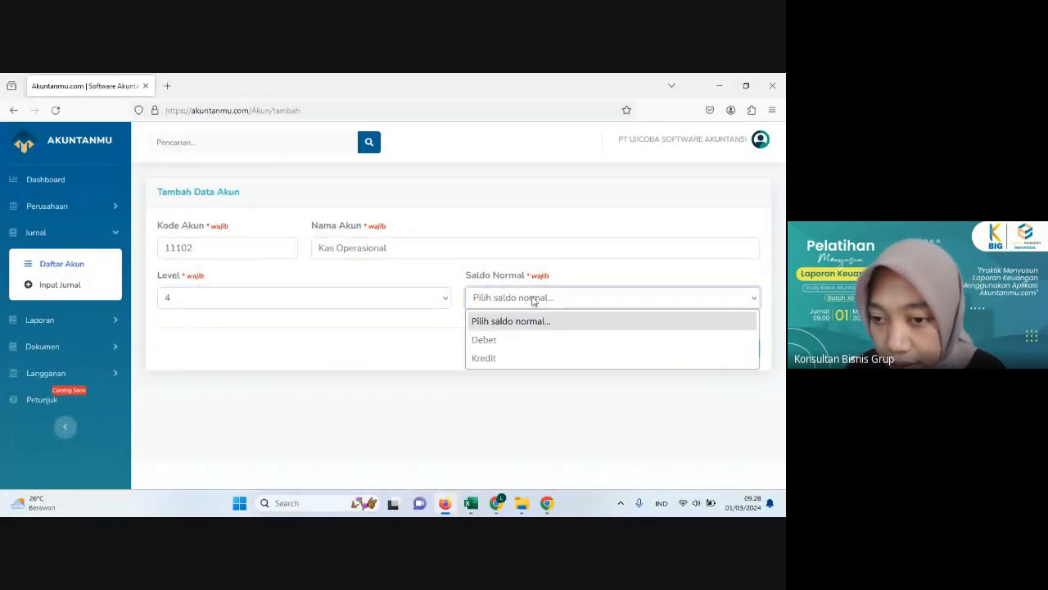
click(486, 340)
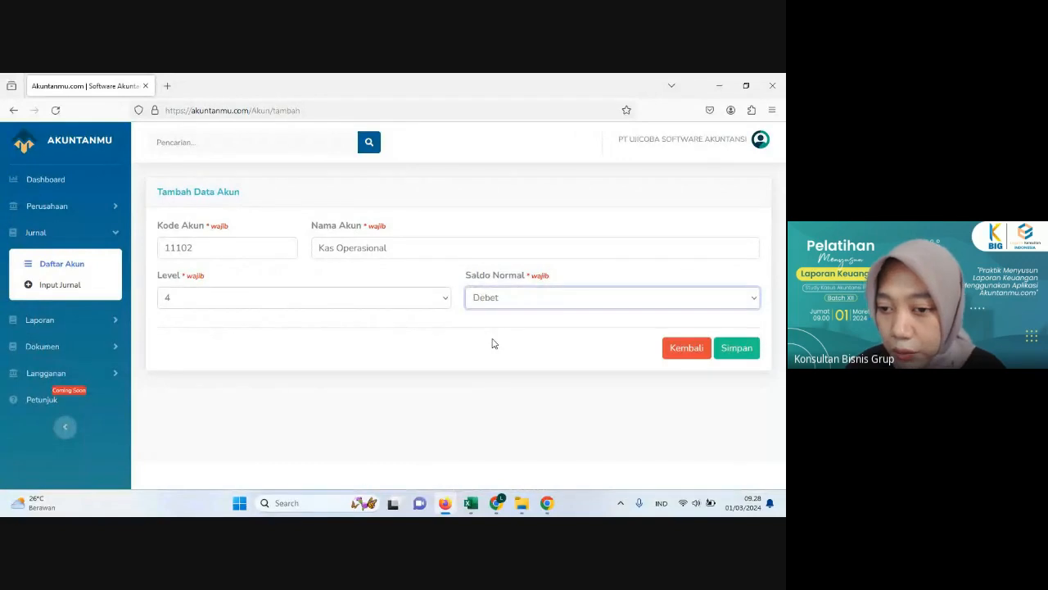
click(742, 350)
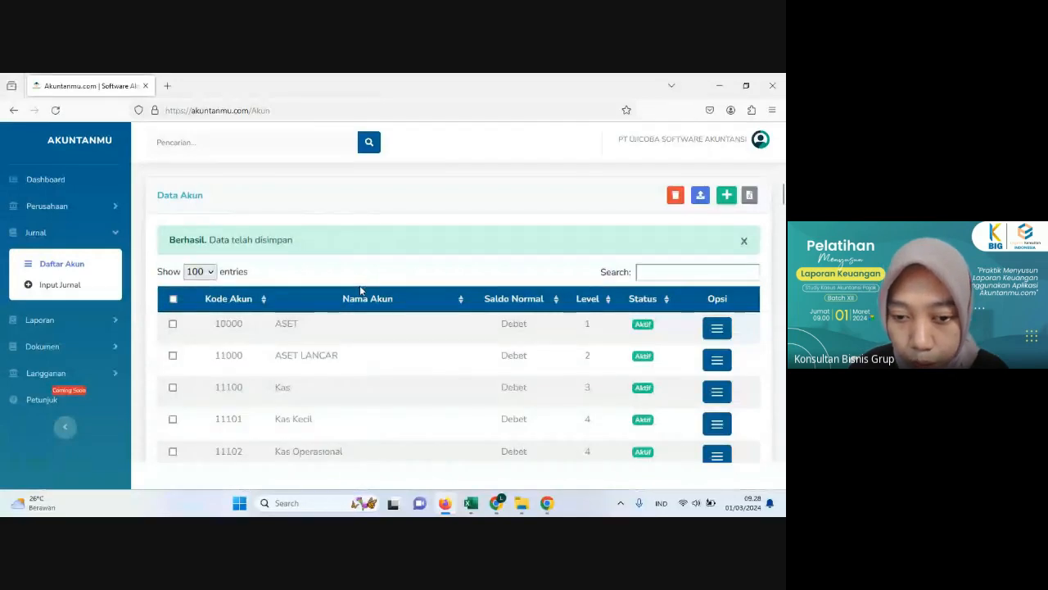
Step: Review the account list around Kas Operasional and view the options available for that account
scroll(361, 287, down, 2)
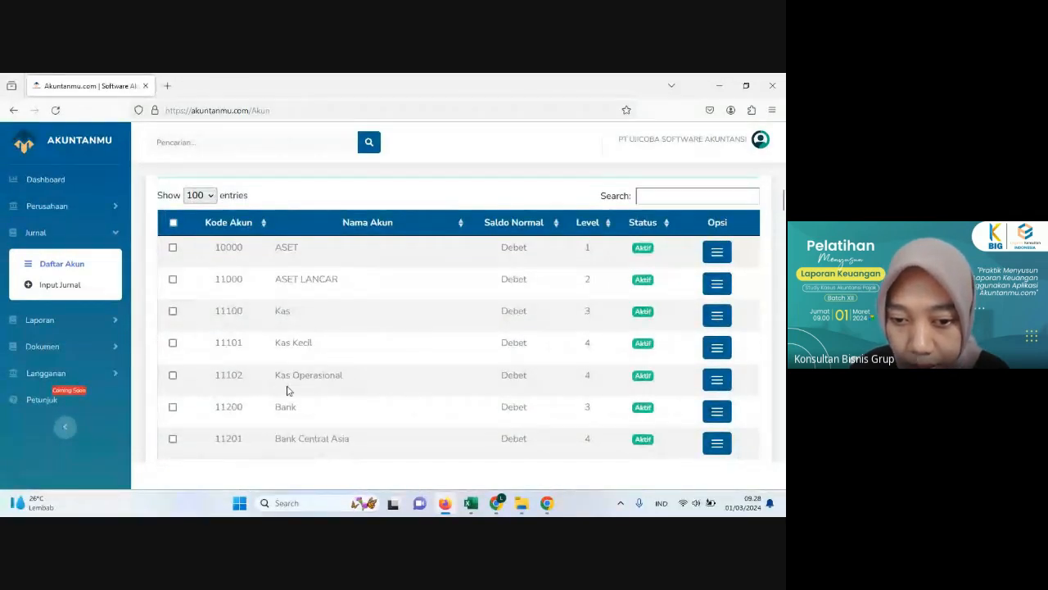
scroll(279, 353, down, 1)
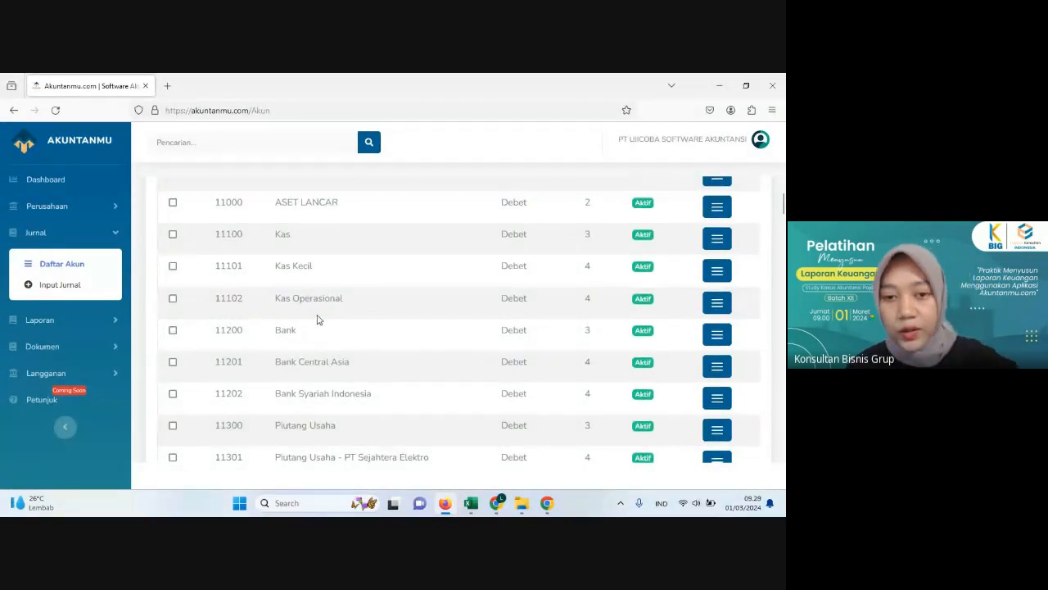
scroll(303, 315, down, 1)
scroll(303, 314, up, 2)
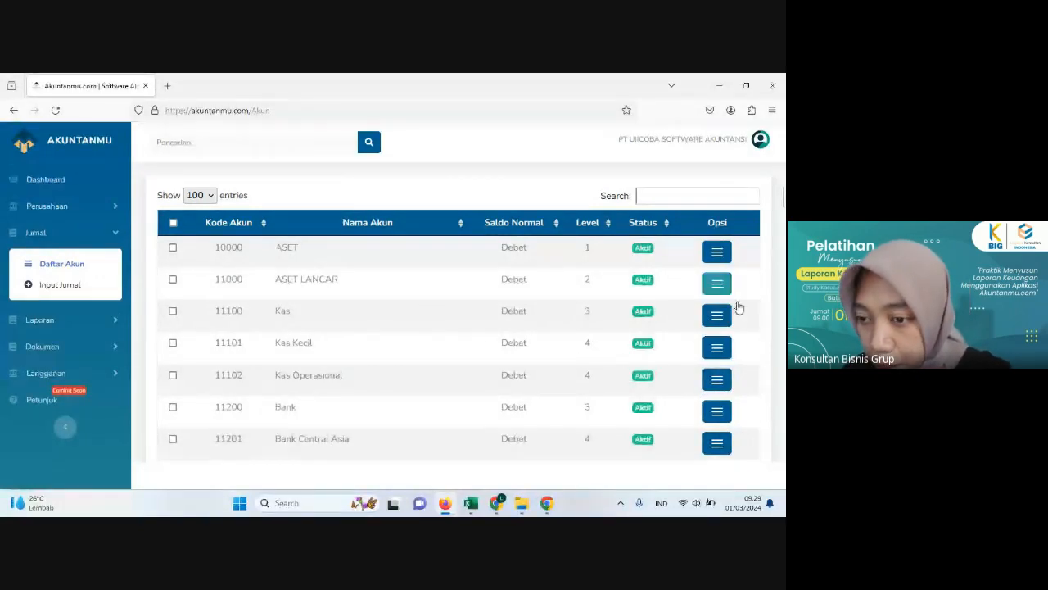
click(716, 380)
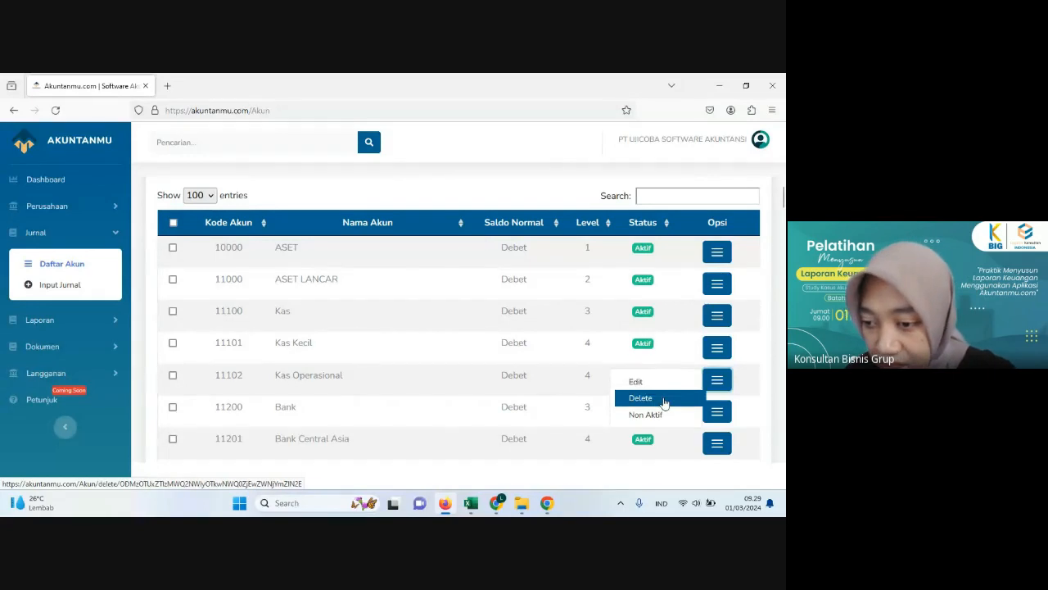
click(502, 350)
scroll(502, 350, up, 1)
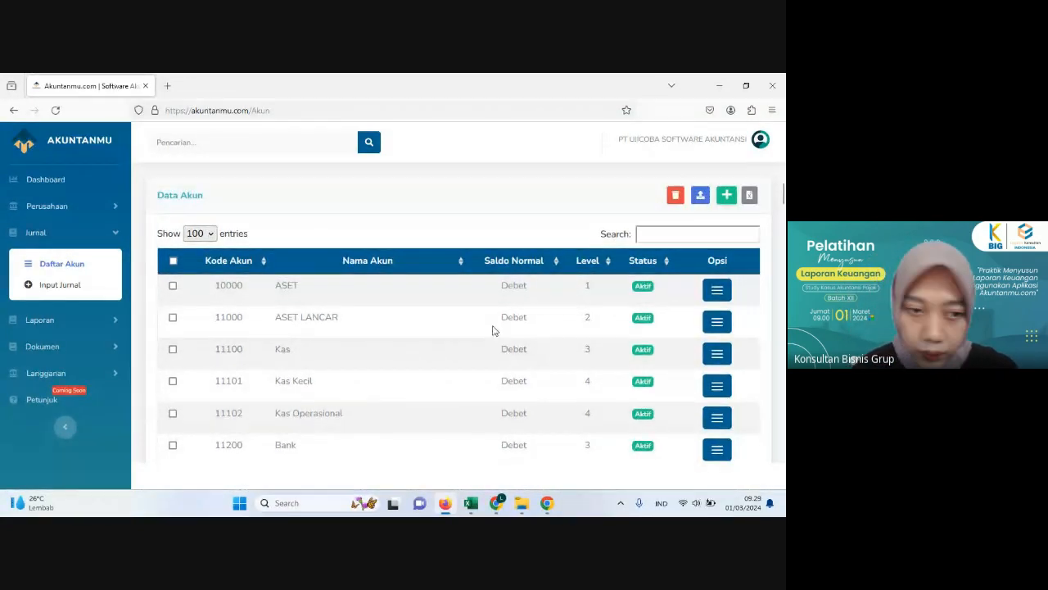
Step: Open a blank new journal entry and examine its date, reference, description, account, debit, credit and file upload fields
click(55, 289)
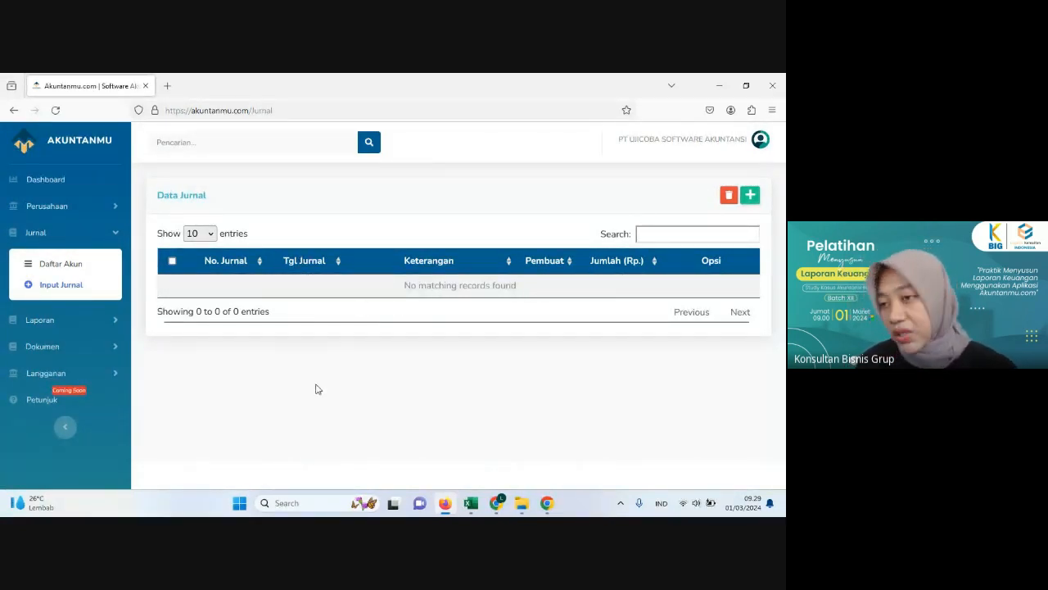
click(750, 197)
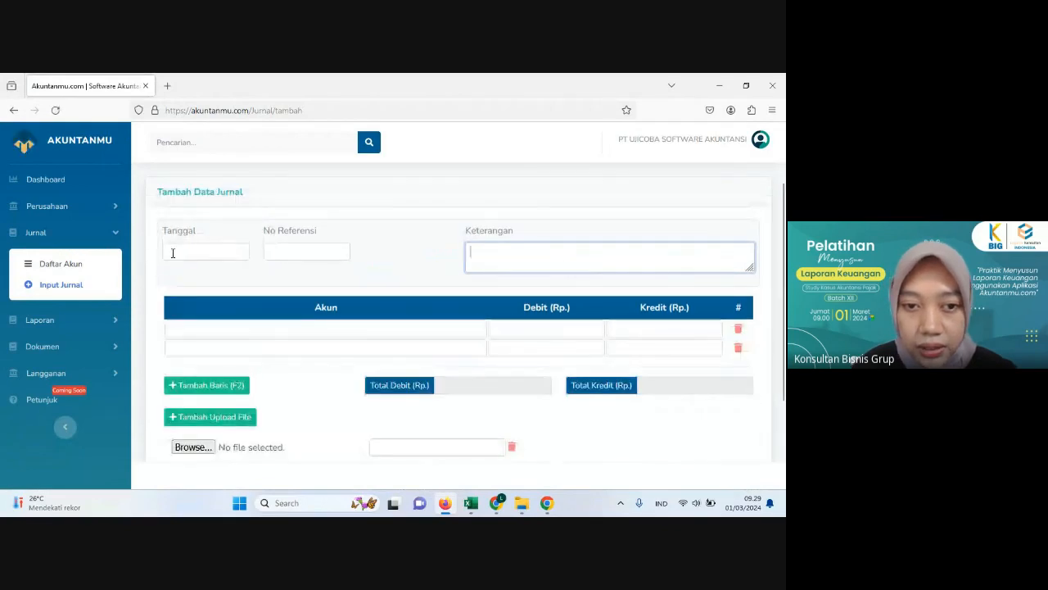
click(176, 250)
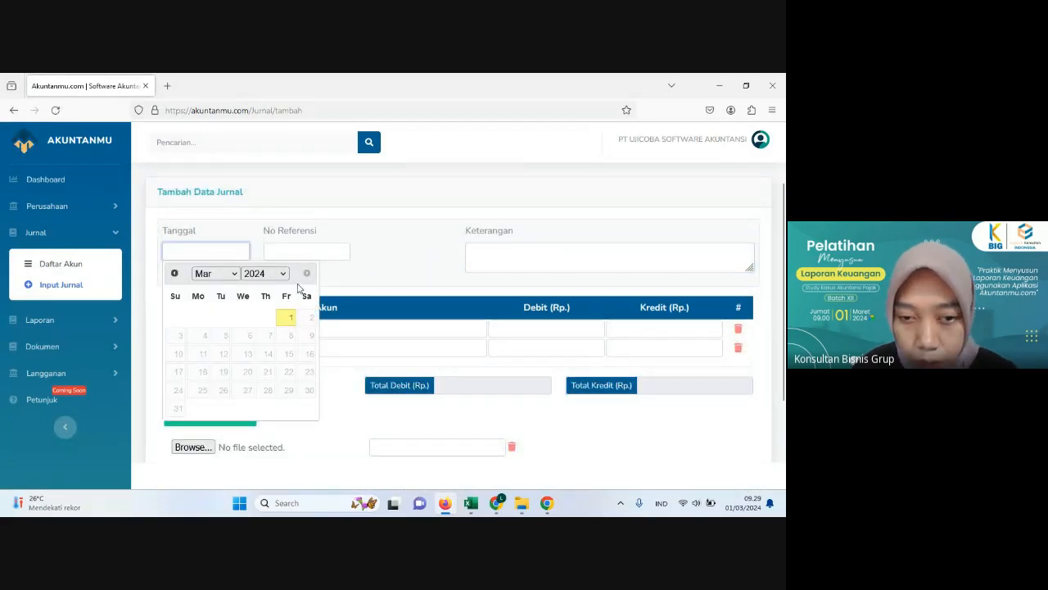
click(279, 252)
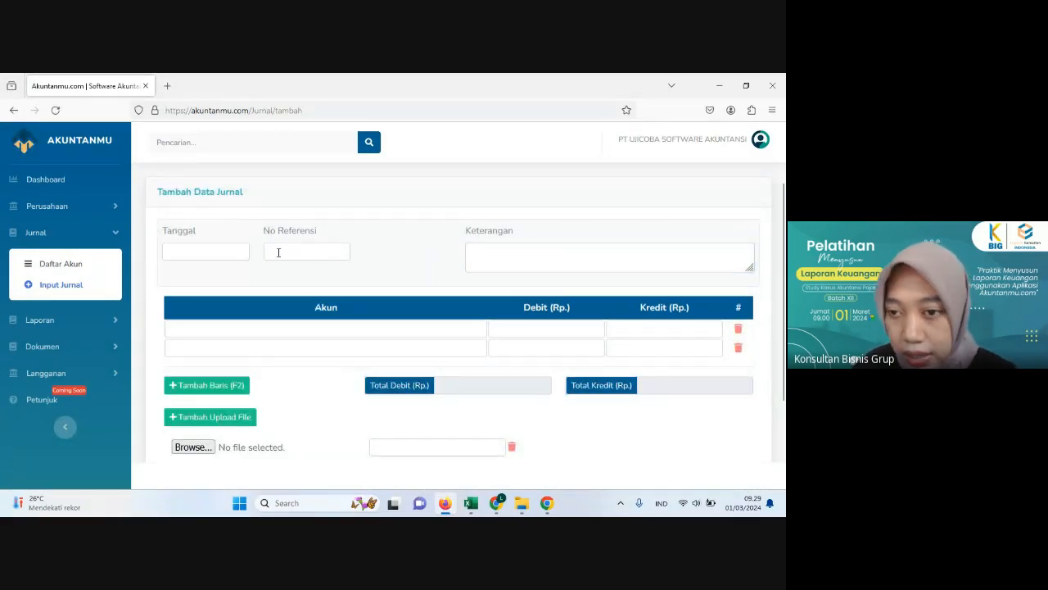
click(477, 250)
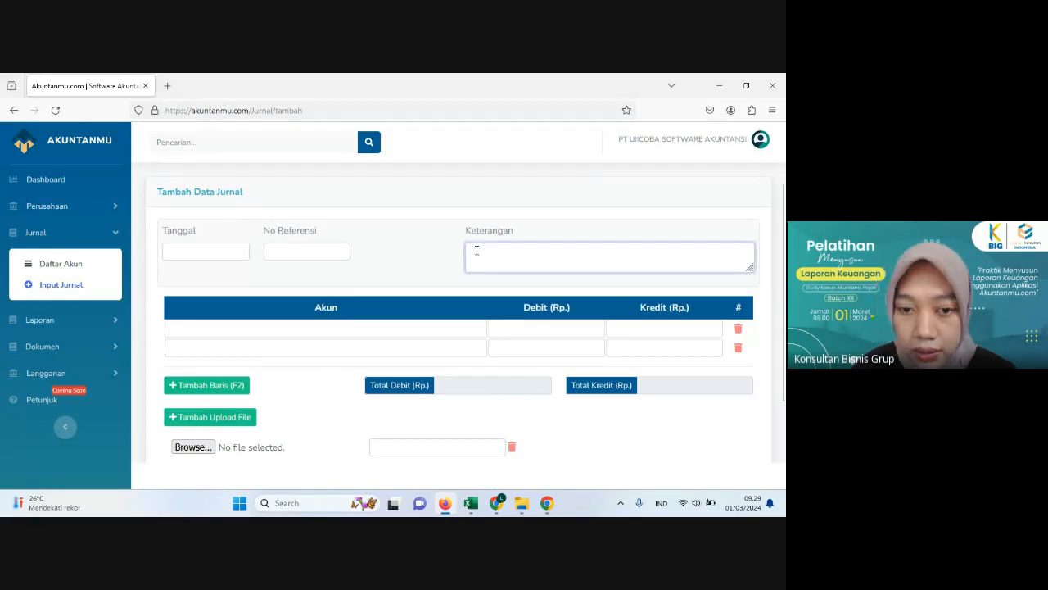
click(355, 325)
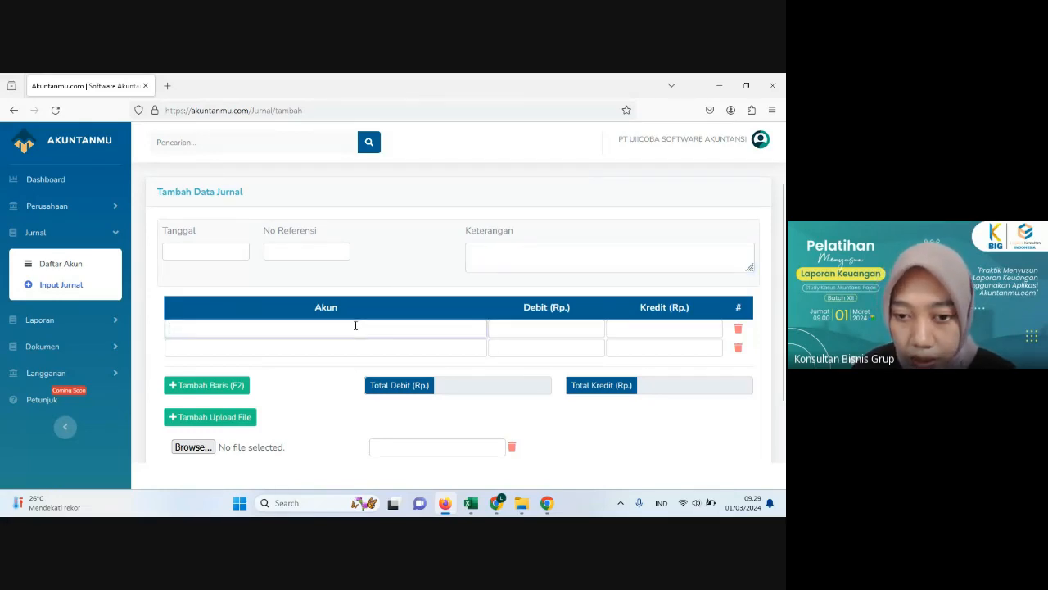
click(353, 347)
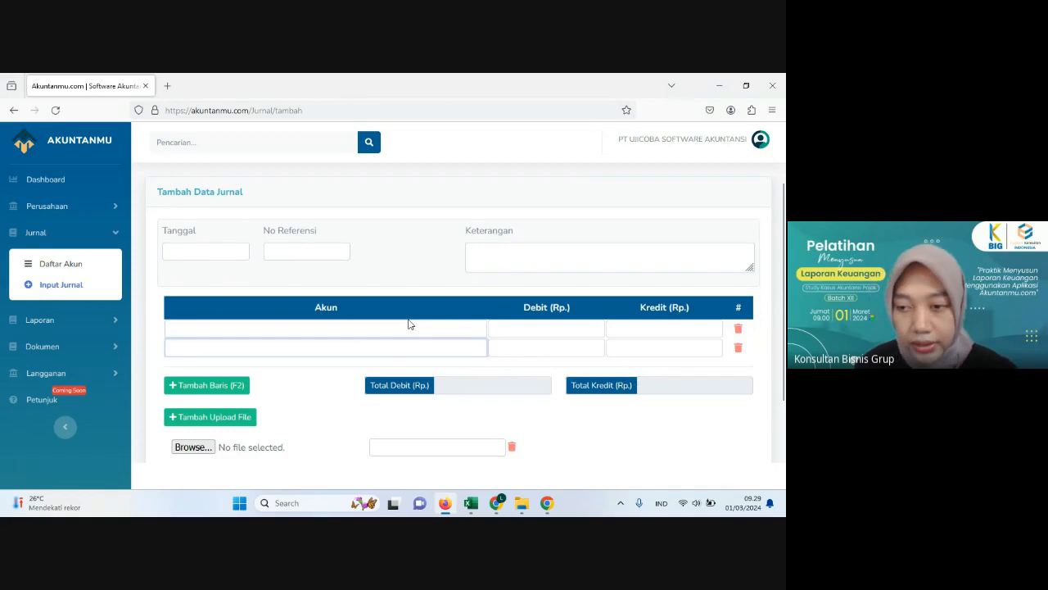
scroll(410, 346, down, 2)
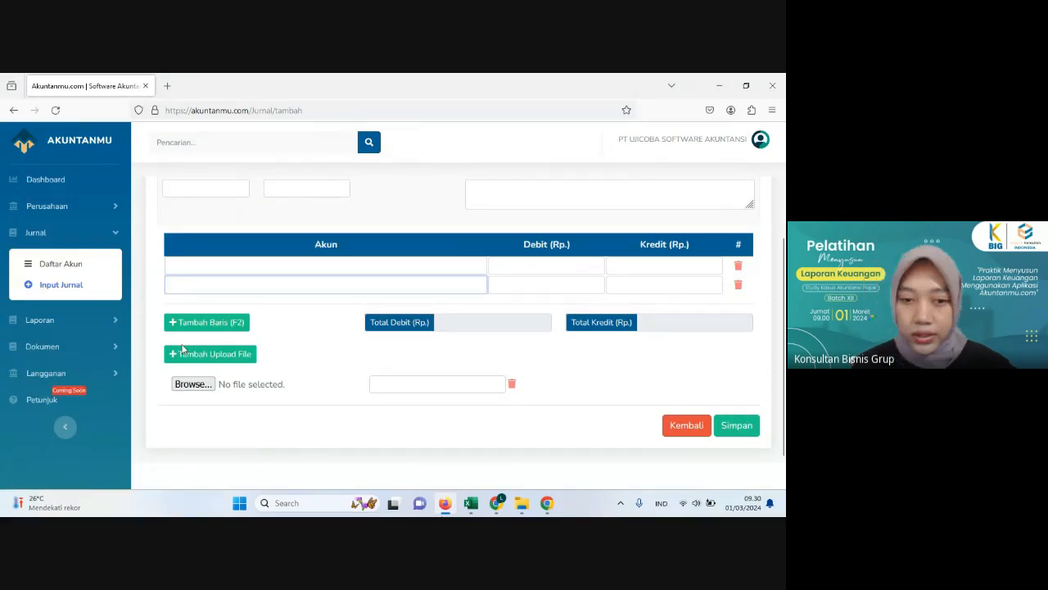
scroll(265, 337, up, 1)
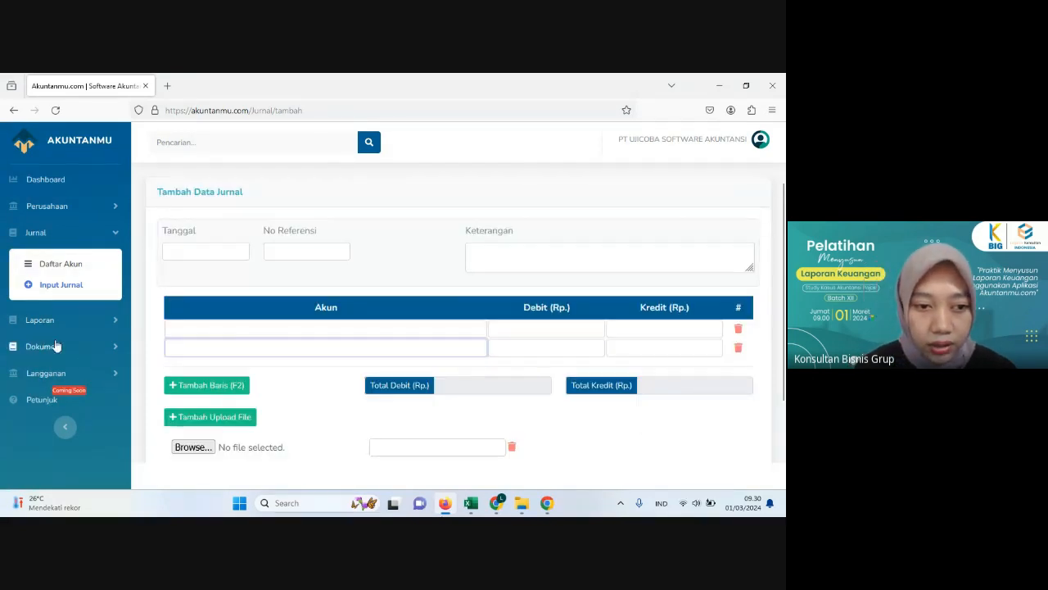
Step: Open the journal report and examine its start and end date fields and the report table
click(28, 326)
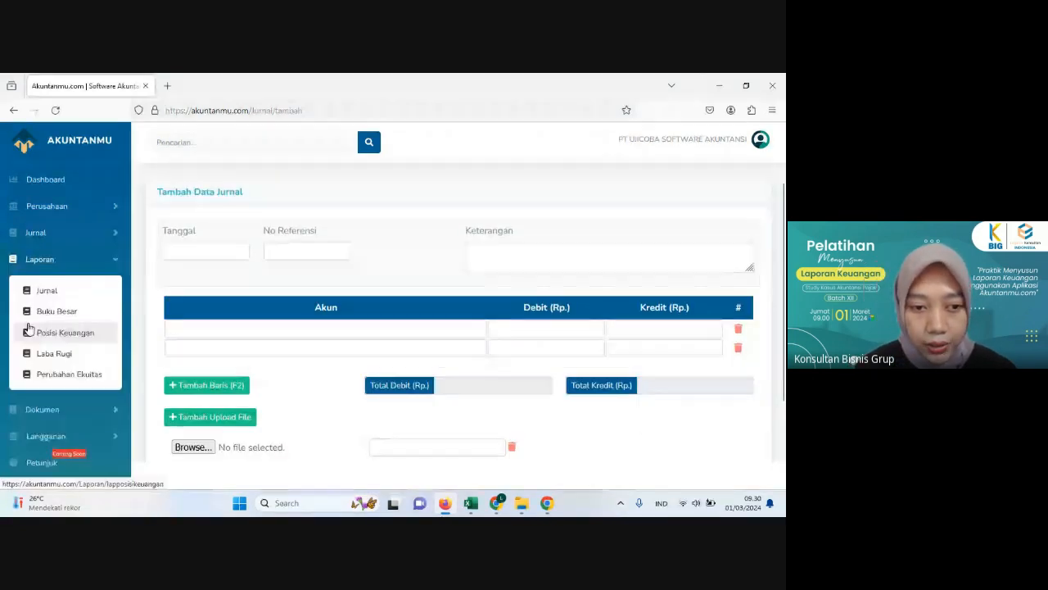
click(71, 297)
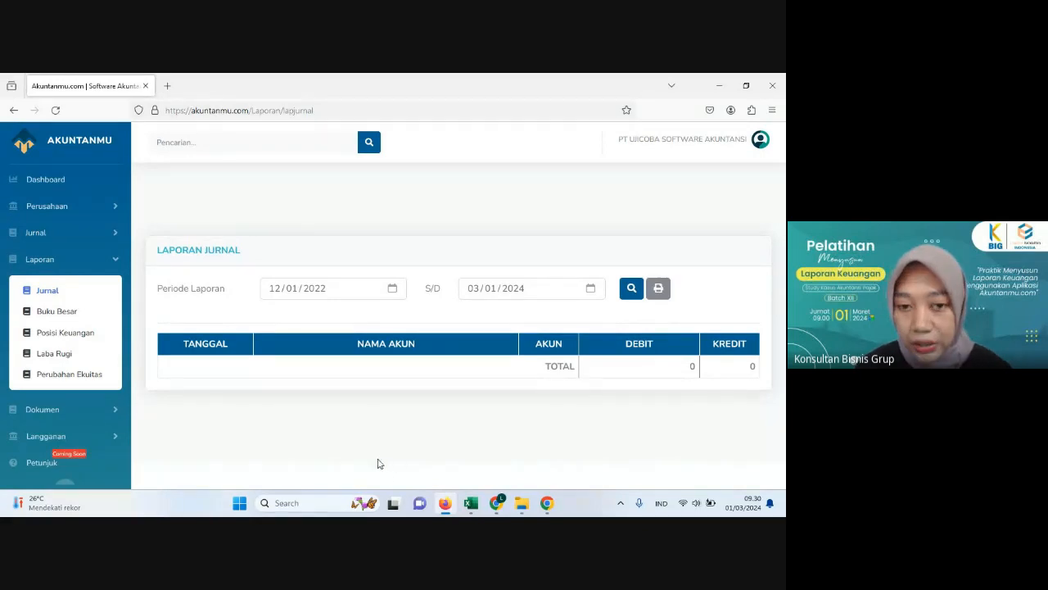
click(300, 296)
click(363, 293)
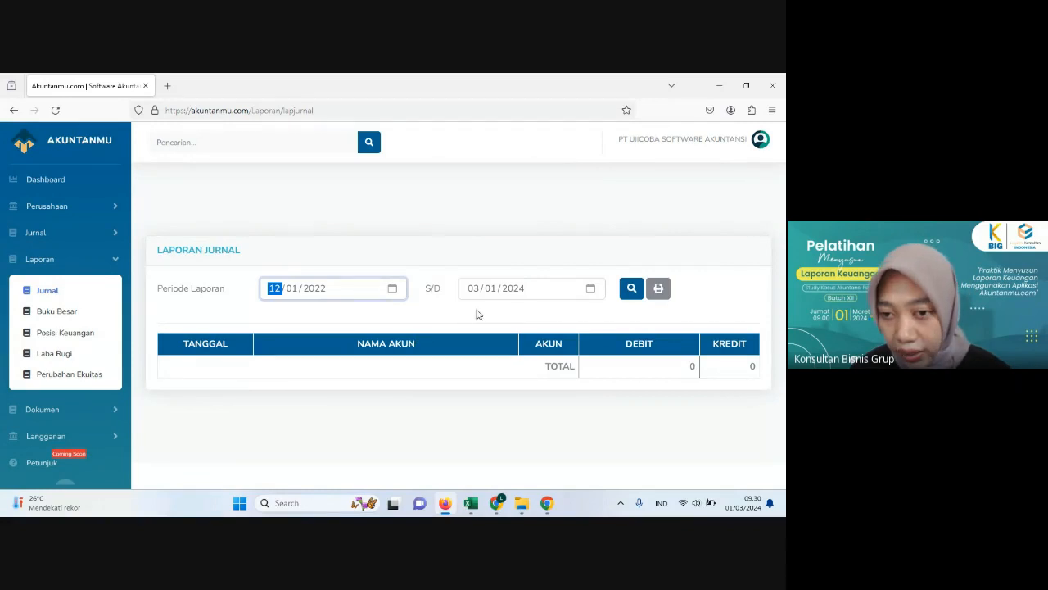
click(514, 292)
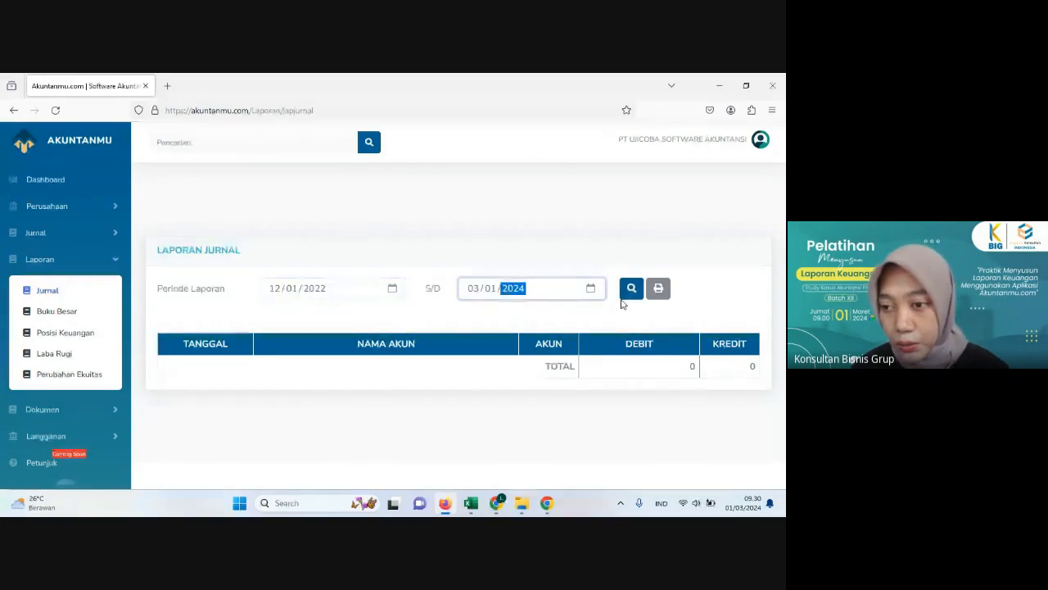
click(426, 373)
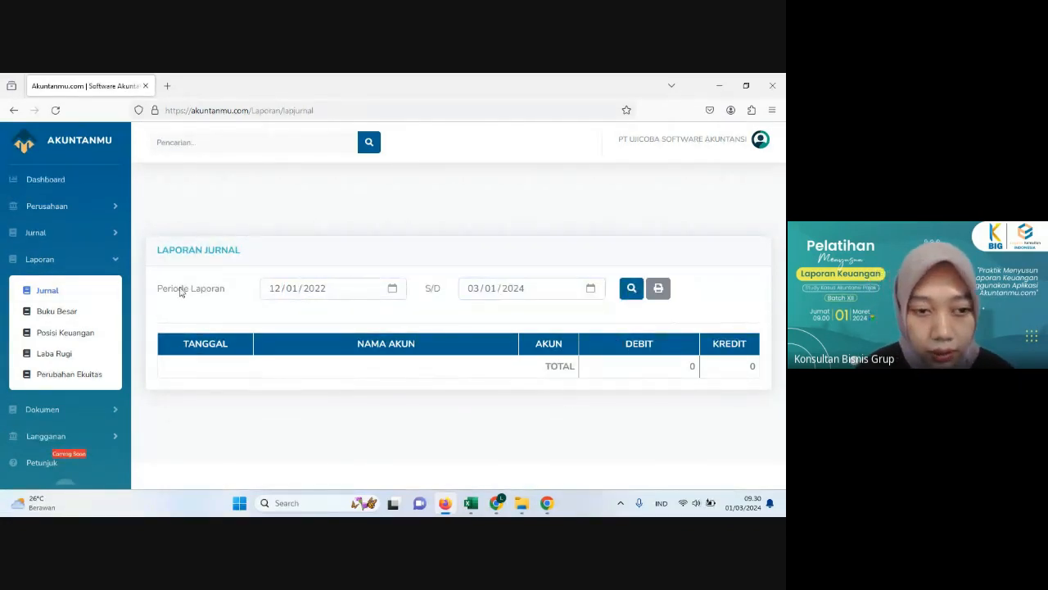
Step: Open the Buku Besar report and display the ledger for account 11201 Bank Central Asia
click(62, 320)
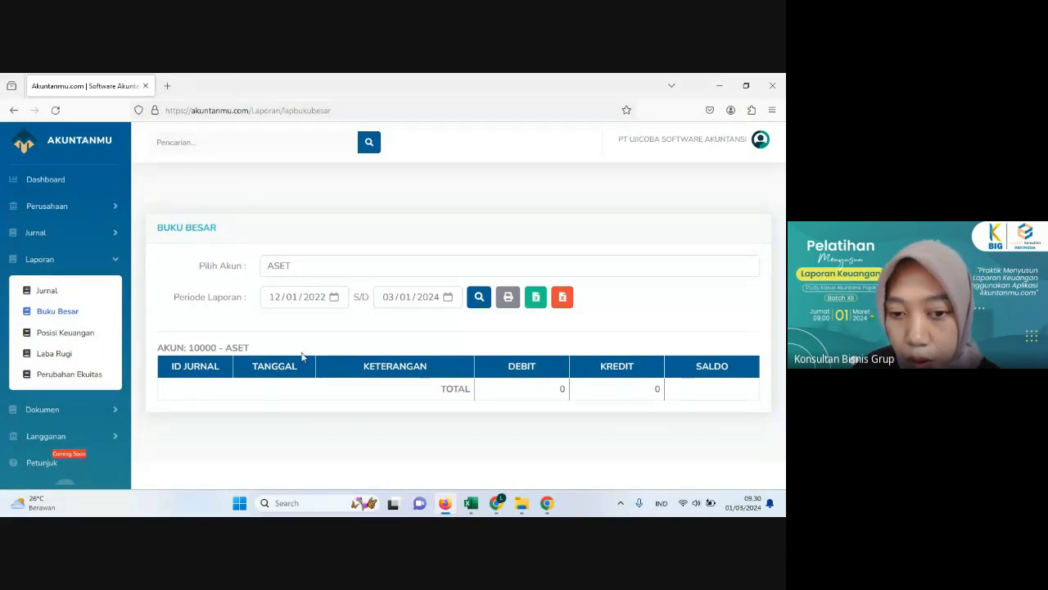
click(321, 267)
double_click(321, 267)
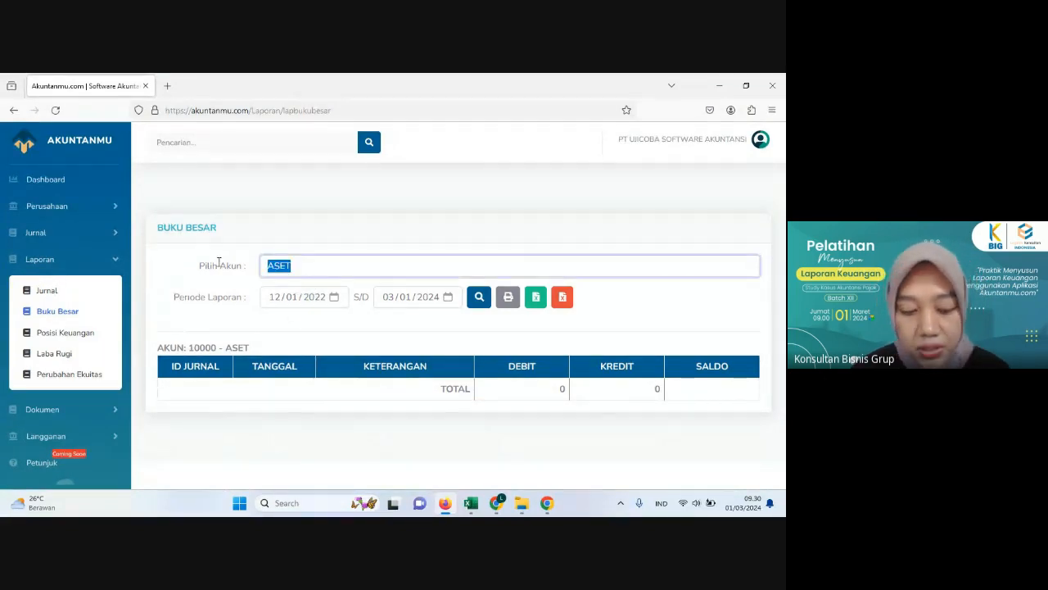
text(ban)
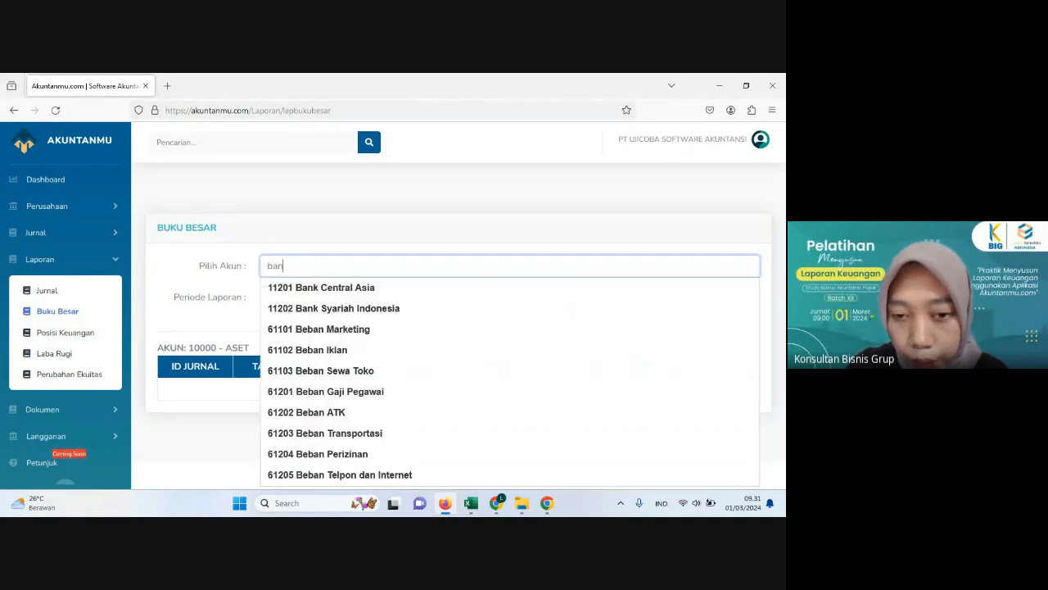
click(262, 291)
click(481, 303)
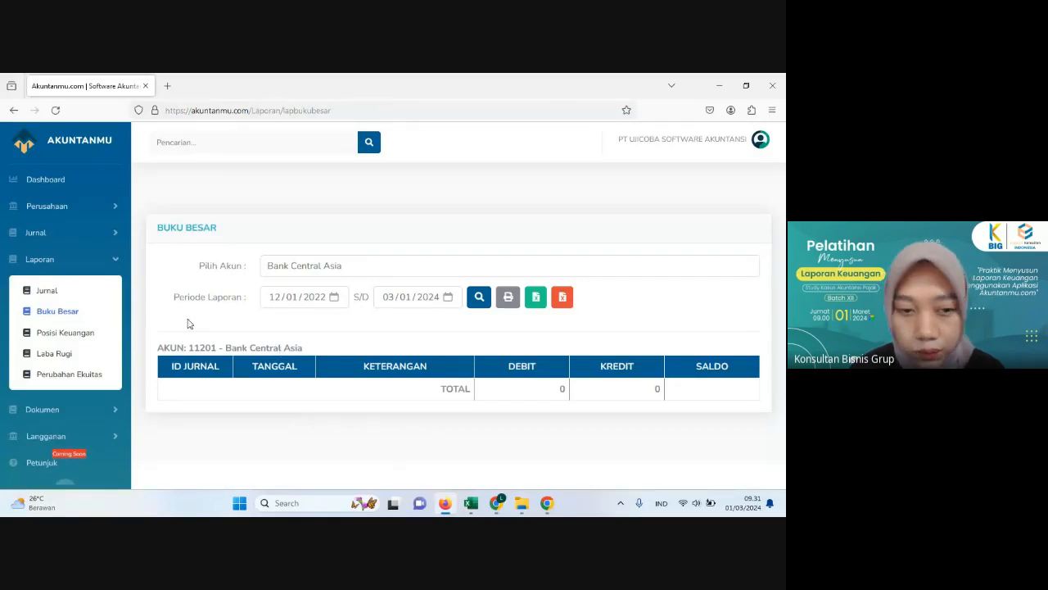
Step: Open the Posisi Keuangan report and review its asset, liability and equity accounts
click(59, 337)
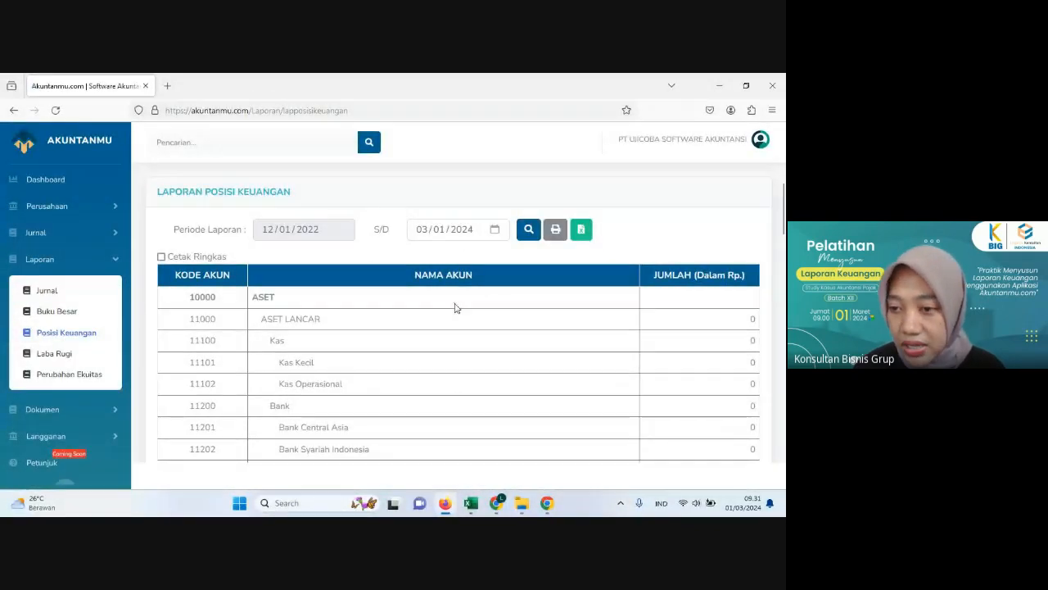
scroll(442, 317, down, 5)
scroll(457, 321, down, 12)
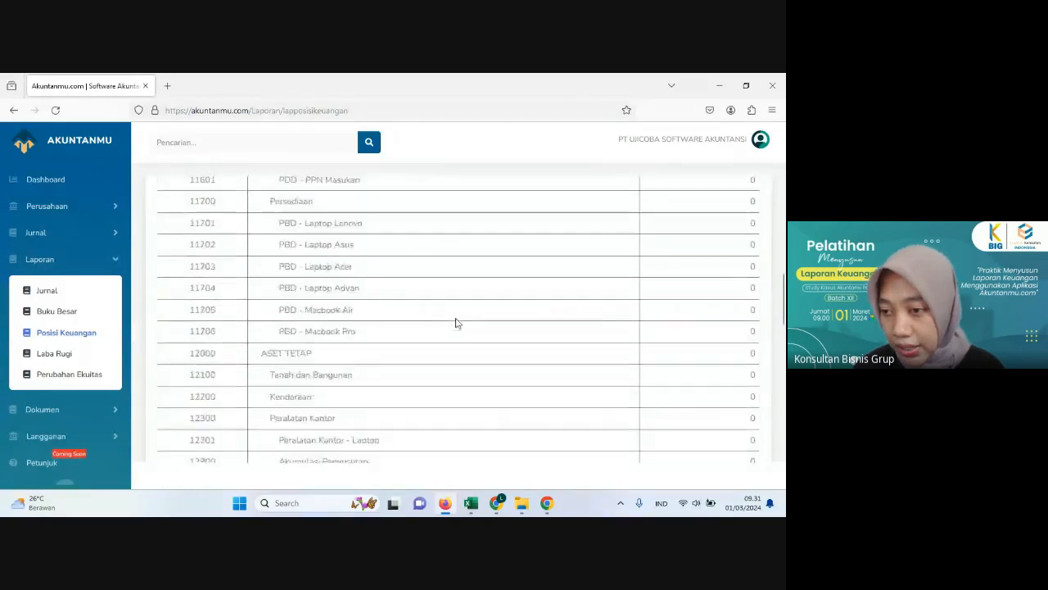
scroll(449, 315, down, 5)
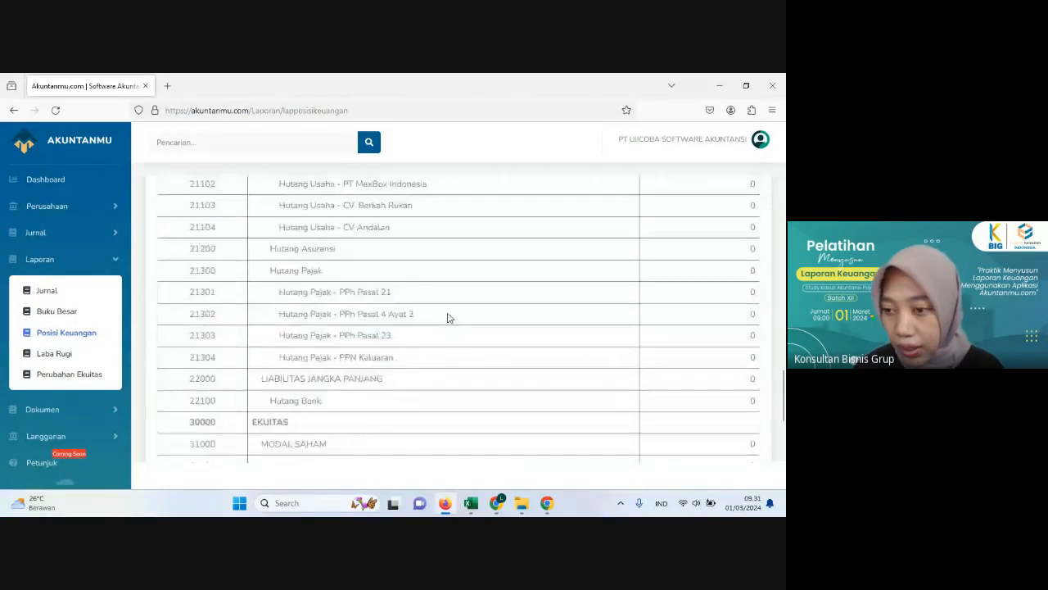
scroll(447, 316, up, 15)
scroll(447, 314, up, 5)
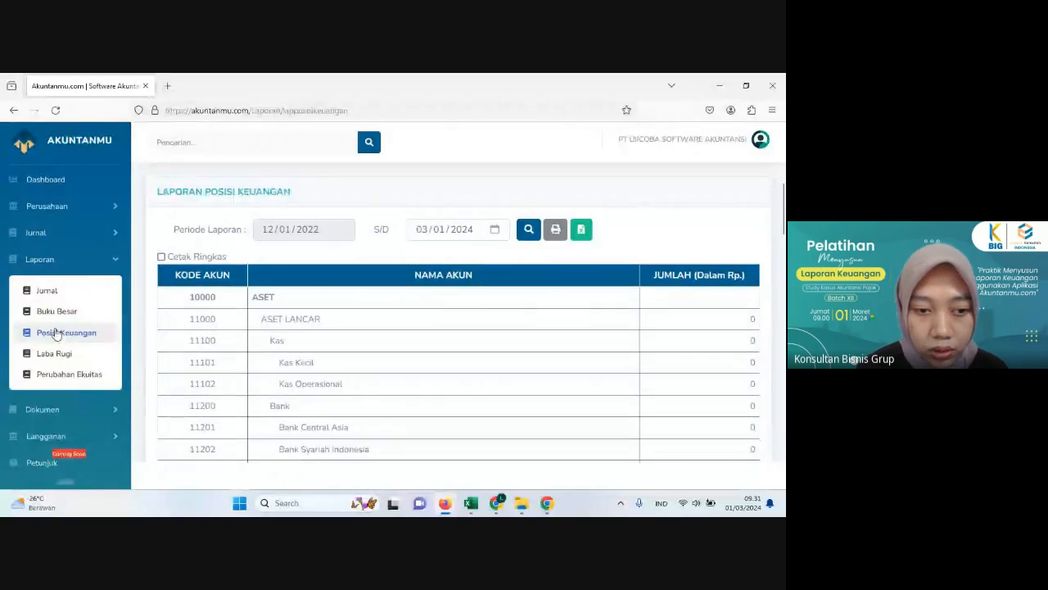
Step: Review the revenue and cost of goods sold accounts in the Laba Rugi report, and open the Perubahan Ekuitas report to examine it
click(66, 357)
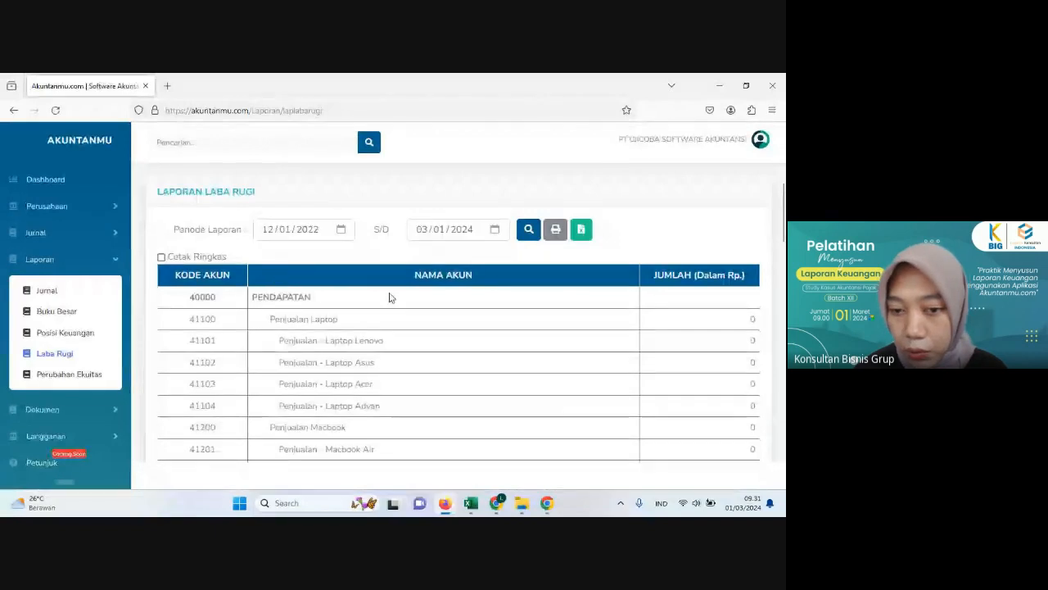
scroll(391, 297, down, 3)
scroll(392, 319, down, 12)
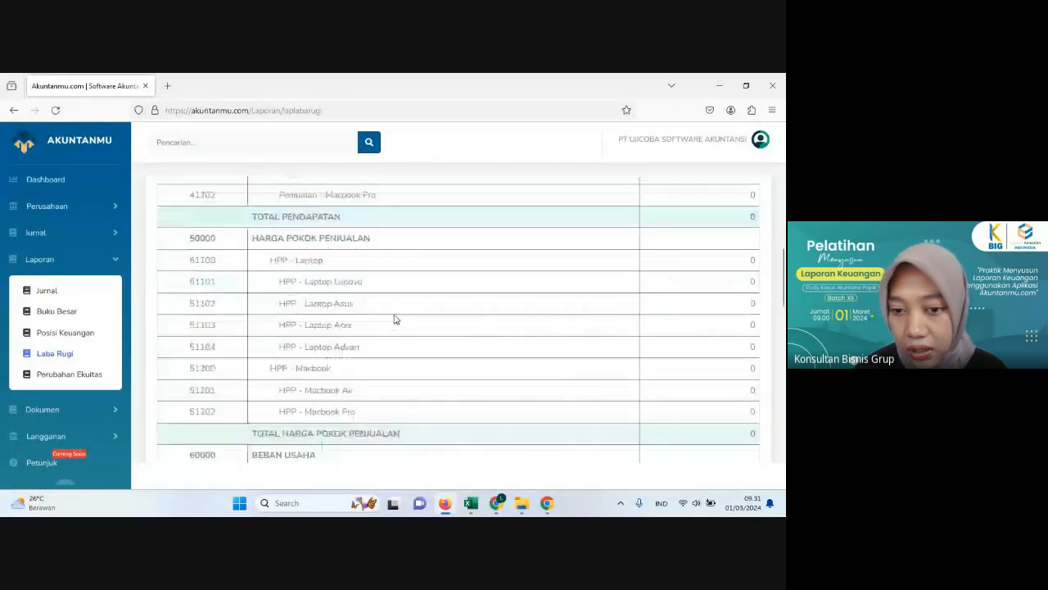
scroll(381, 313, up, 15)
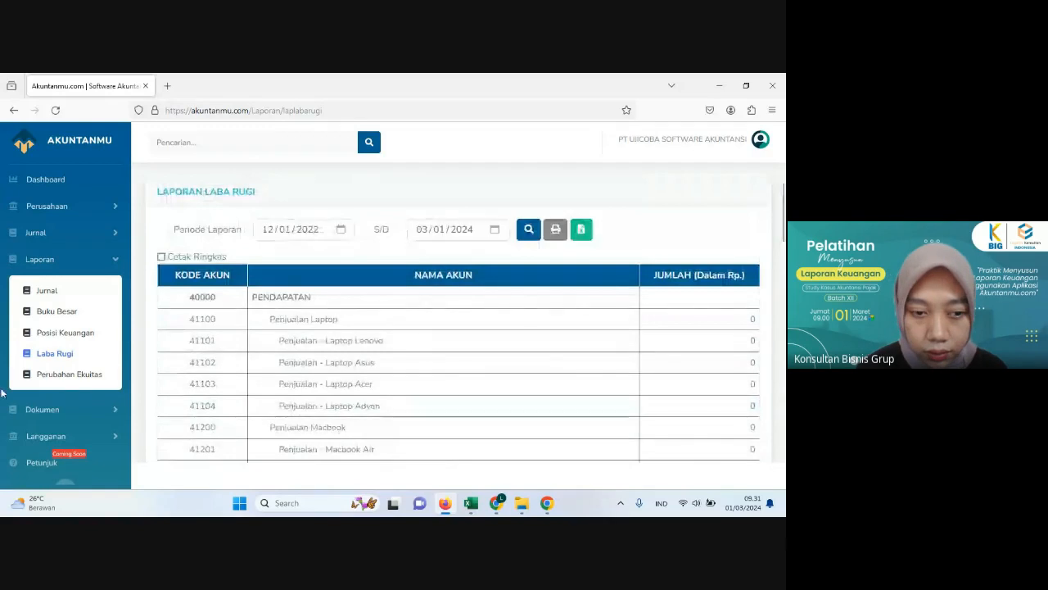
click(55, 376)
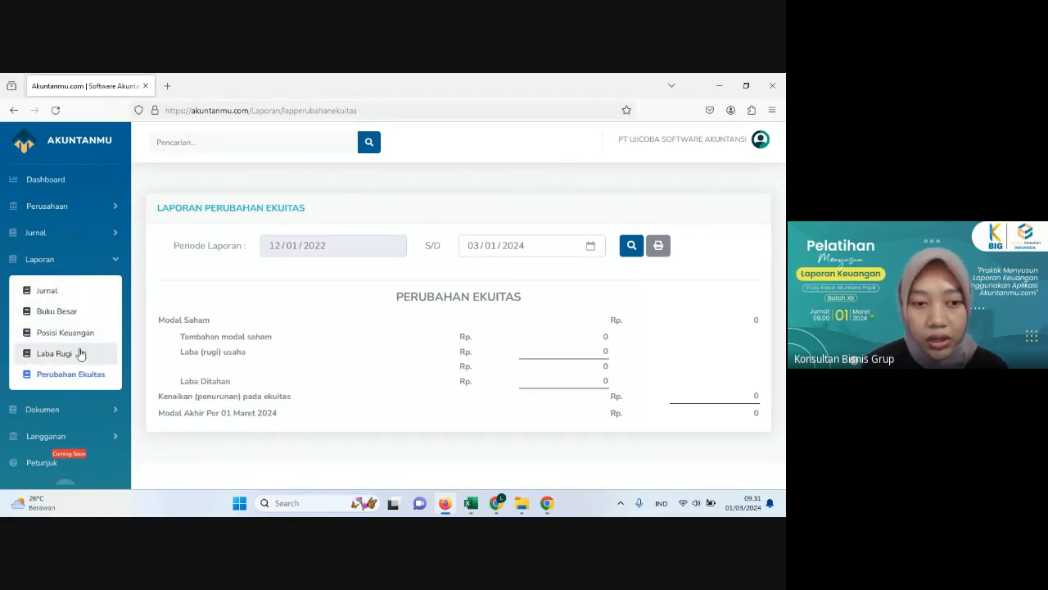
click(78, 383)
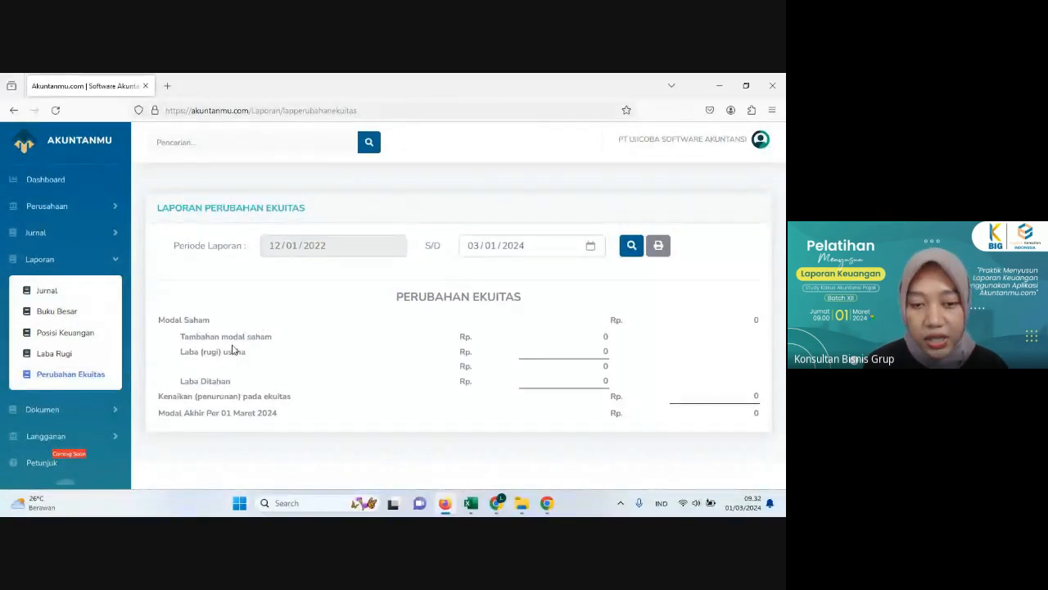
Step: Copy the document upload link from the Dokumen Masuk page and open it in a new browser tab
click(42, 410)
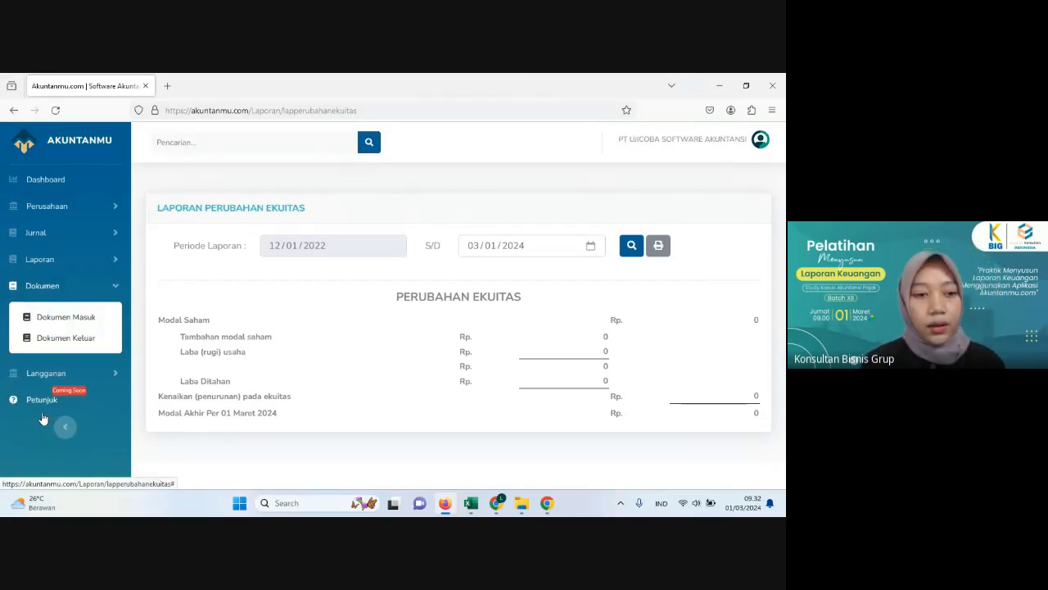
click(78, 319)
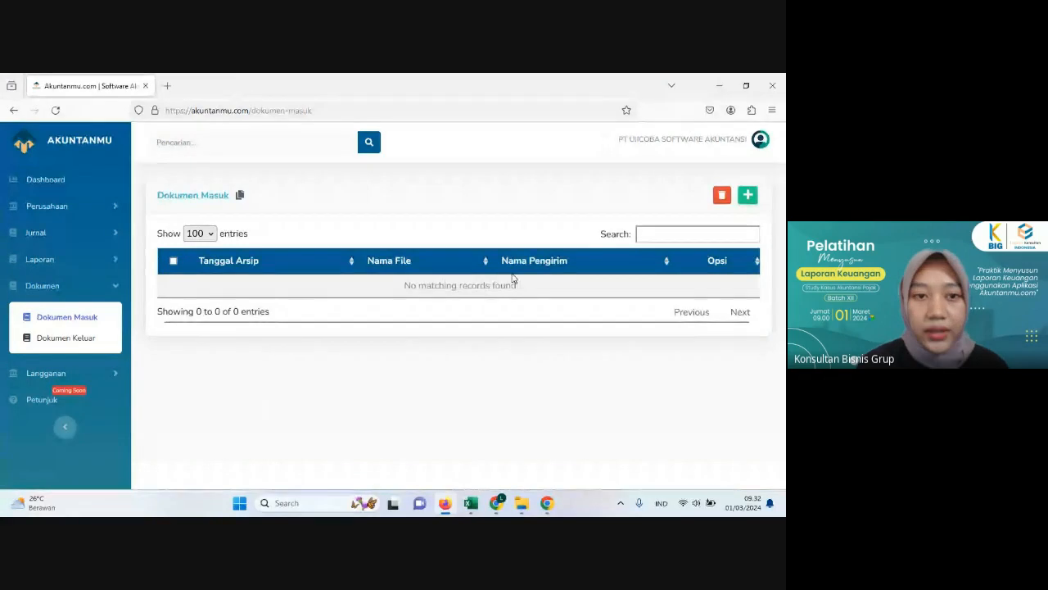
click(241, 199)
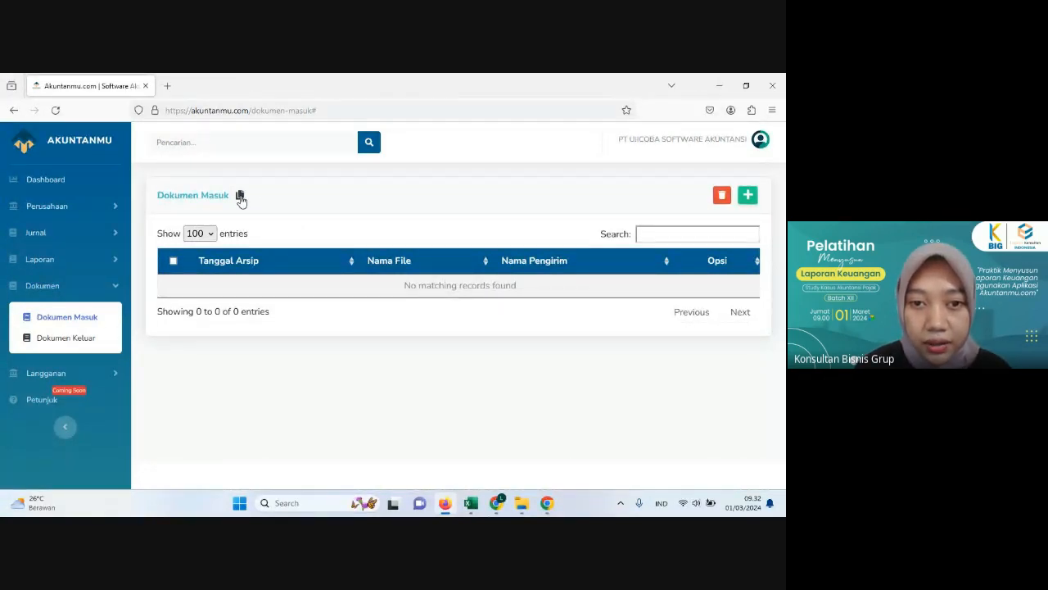
click(168, 86)
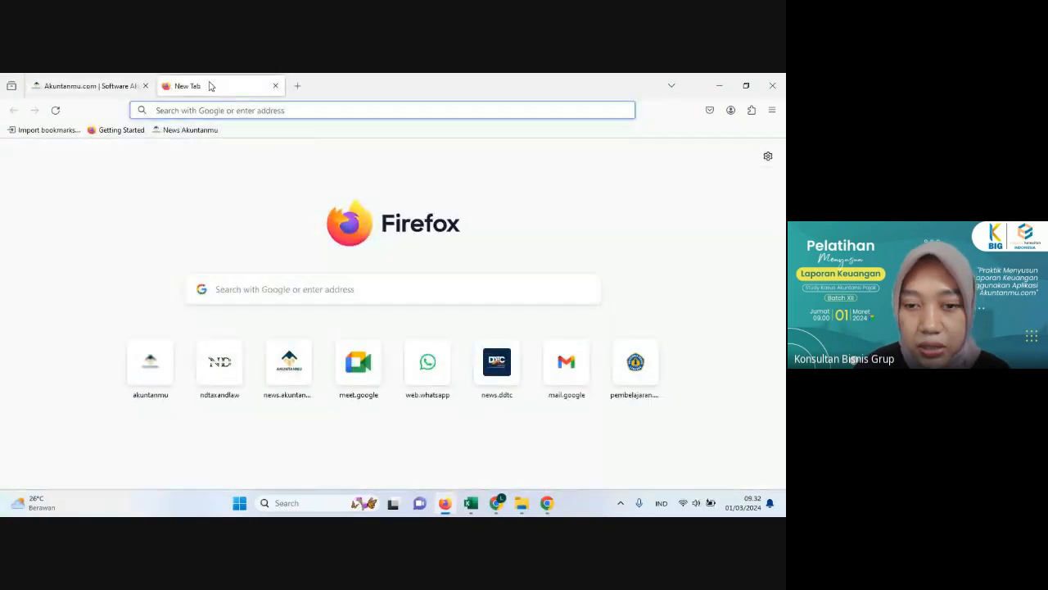
click(251, 291)
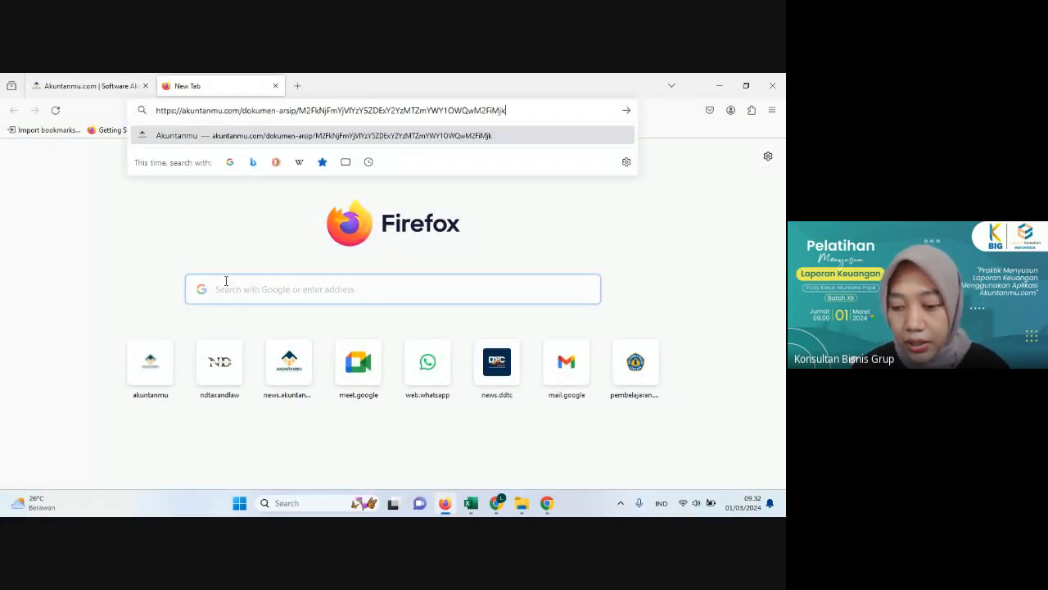
key(Return)
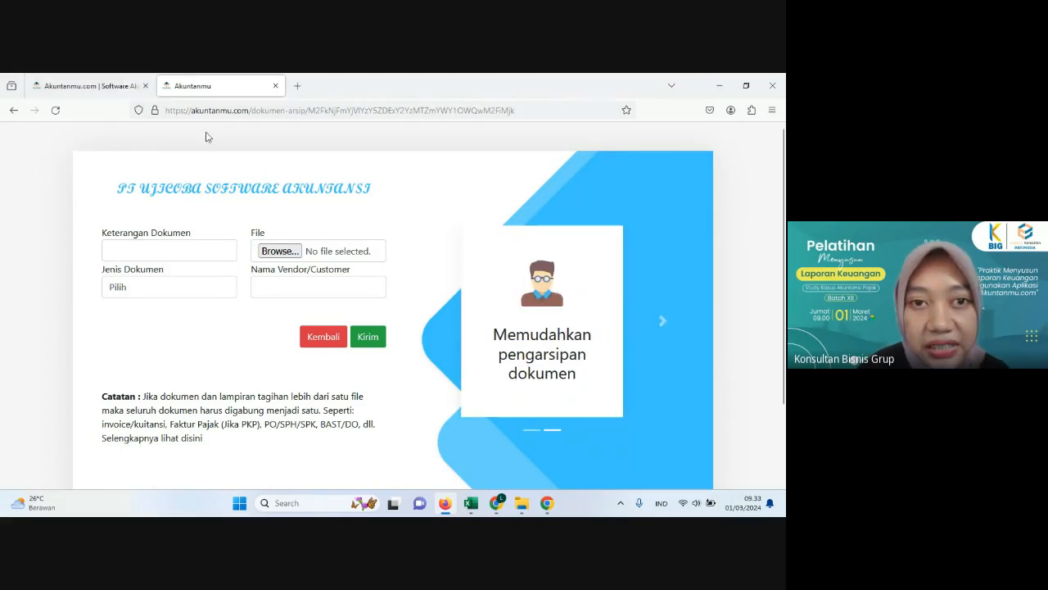
click(102, 82)
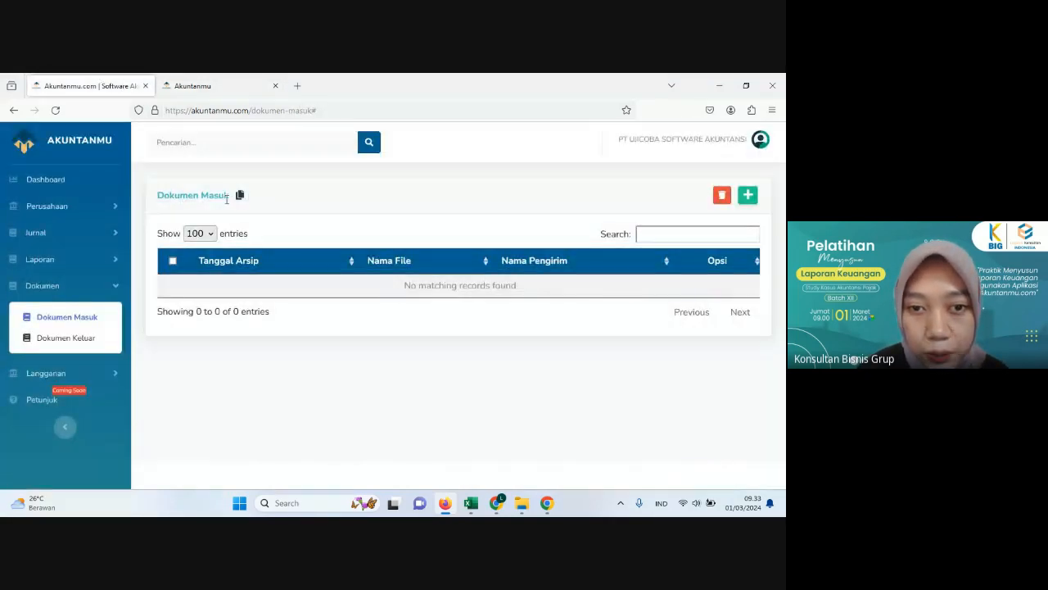
click(201, 90)
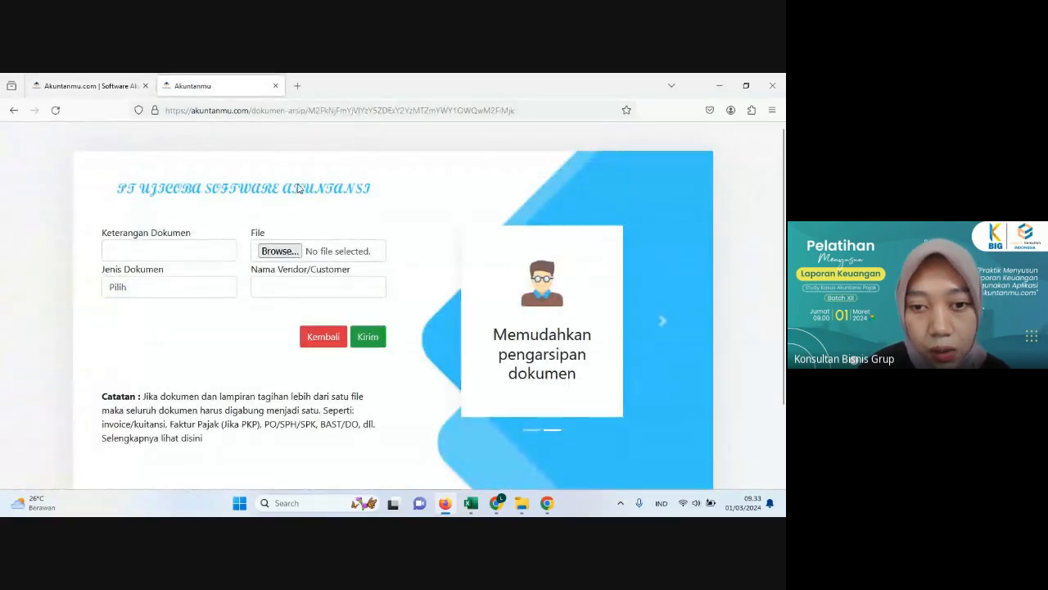
Step: Fill in the upload form with description "tagihan januari", document type Dokumen masuk and vendor/customer "pt. a"
click(188, 245)
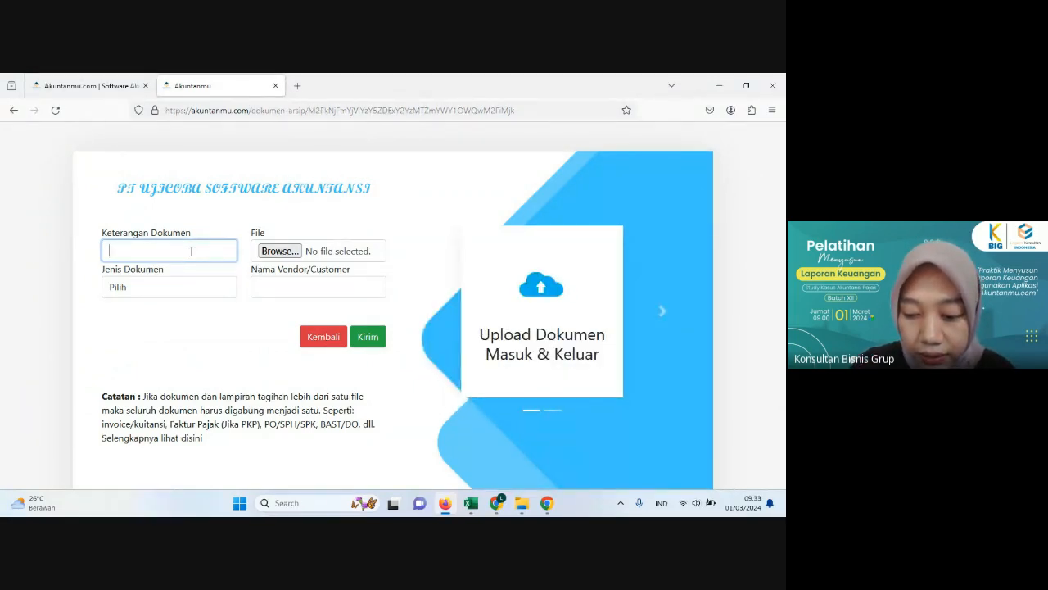
text(tagi)
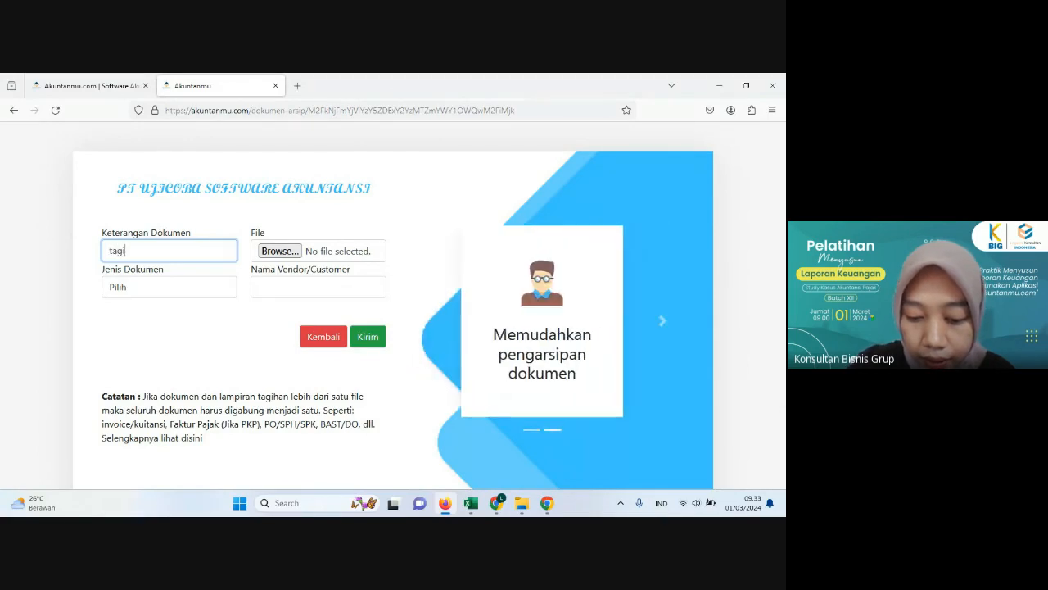
text(han januari)
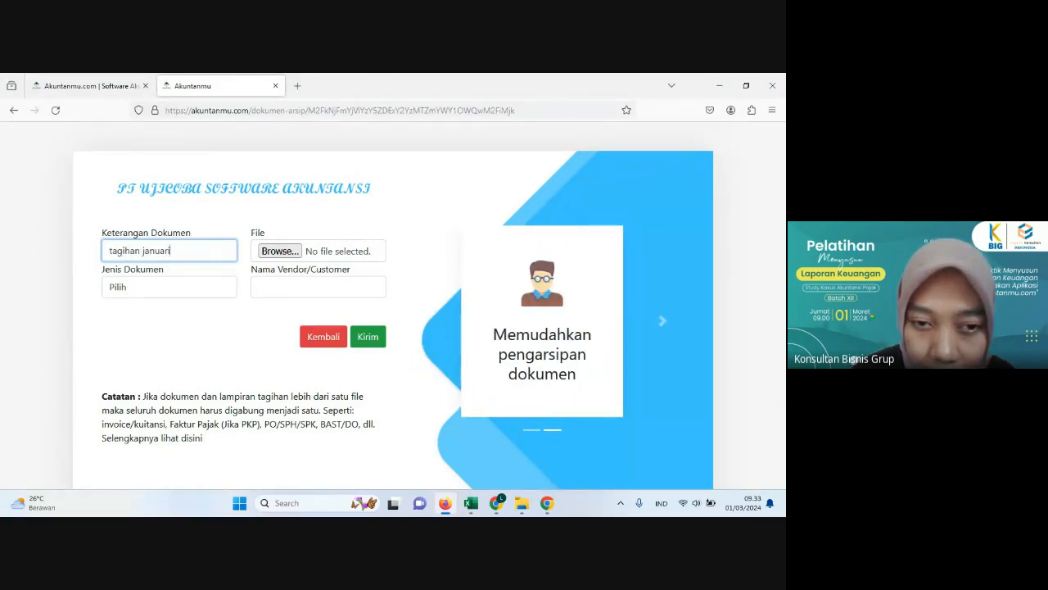
click(146, 287)
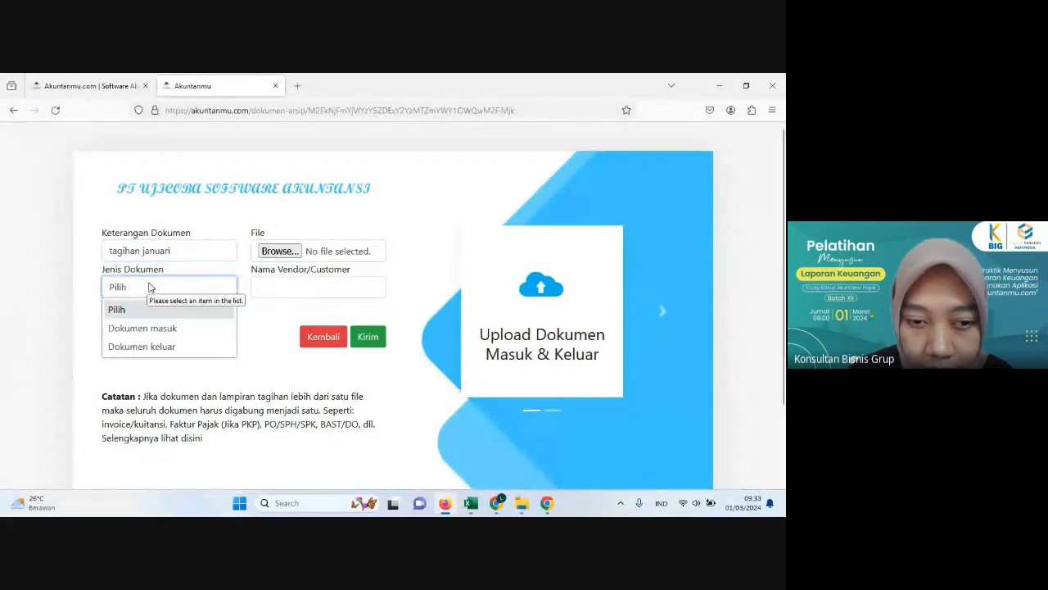
click(163, 329)
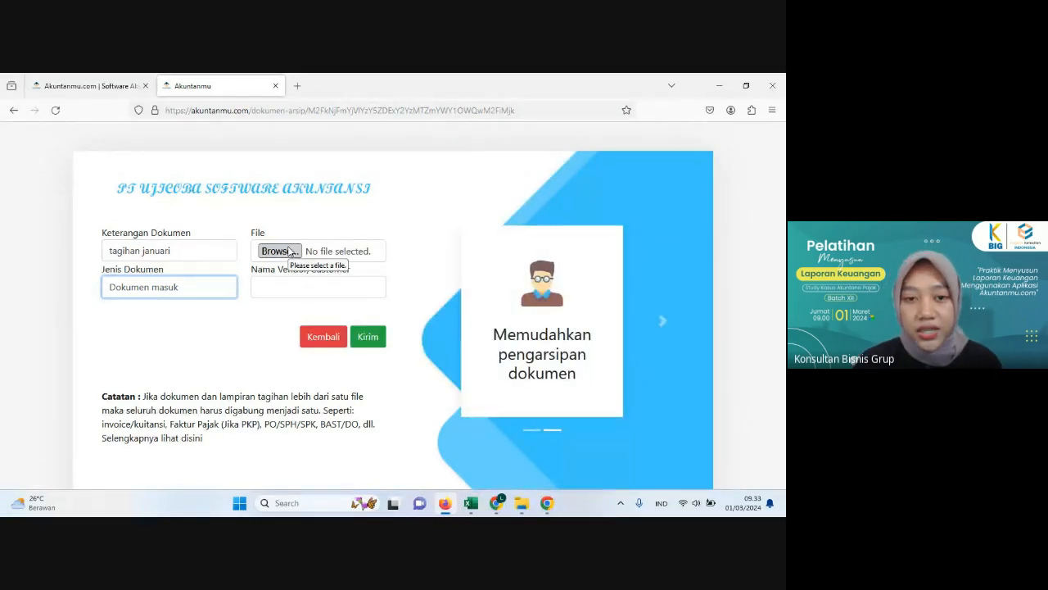
click(299, 281)
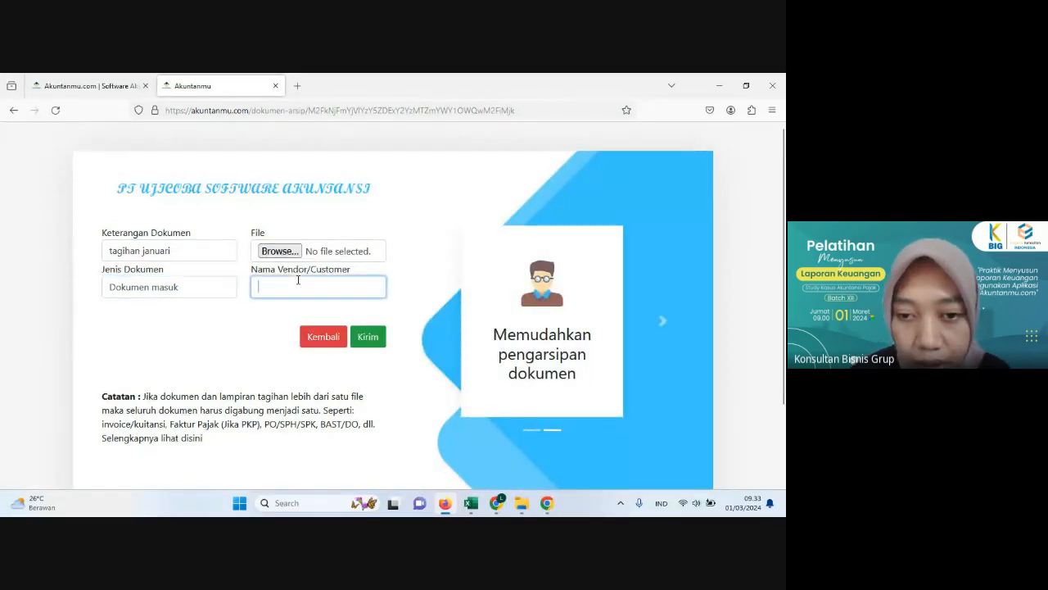
text(pt)
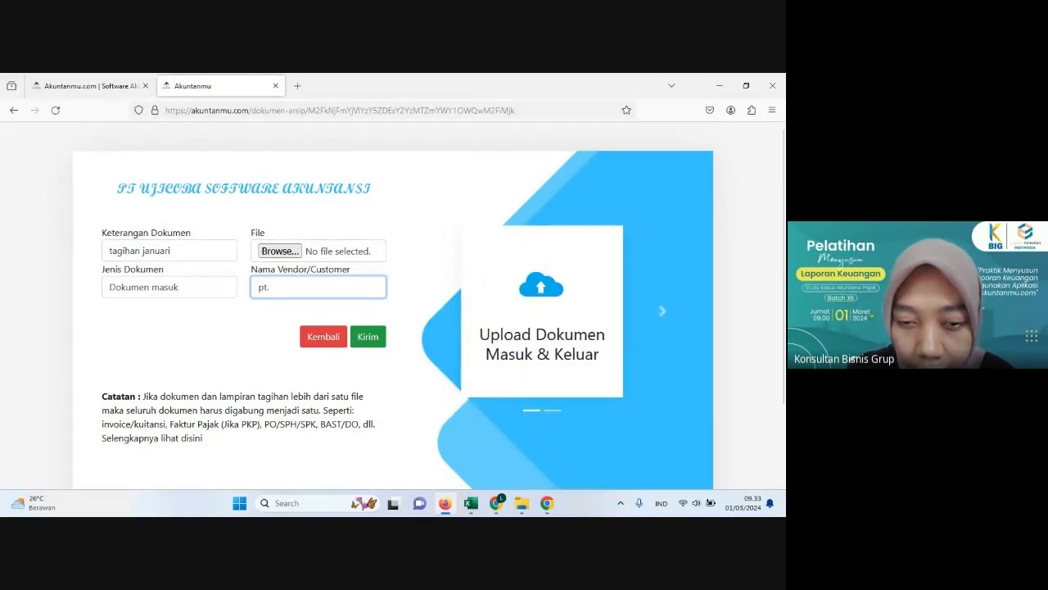
text(. a)
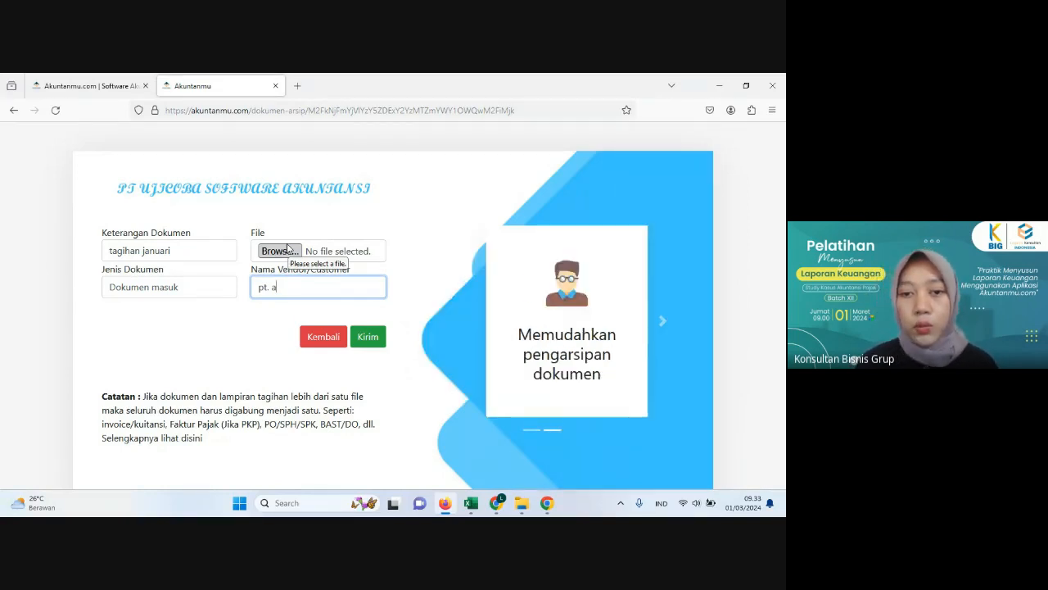
Step: Compare the blank Tambah Data Dokumen form for incoming documents with the shared upload form, and open the Dokumen Keluar list
click(79, 86)
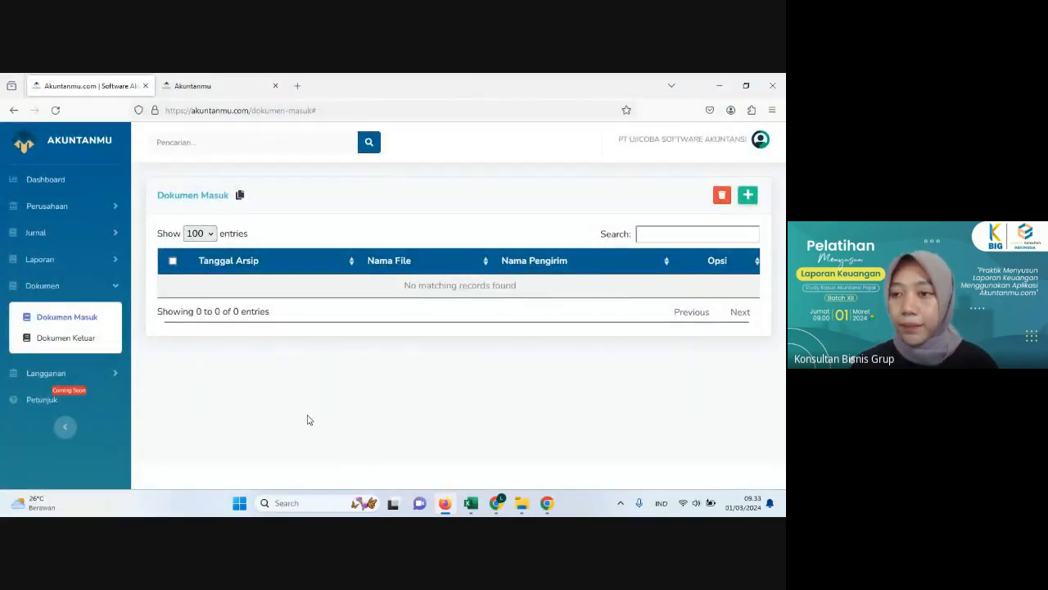
click(747, 197)
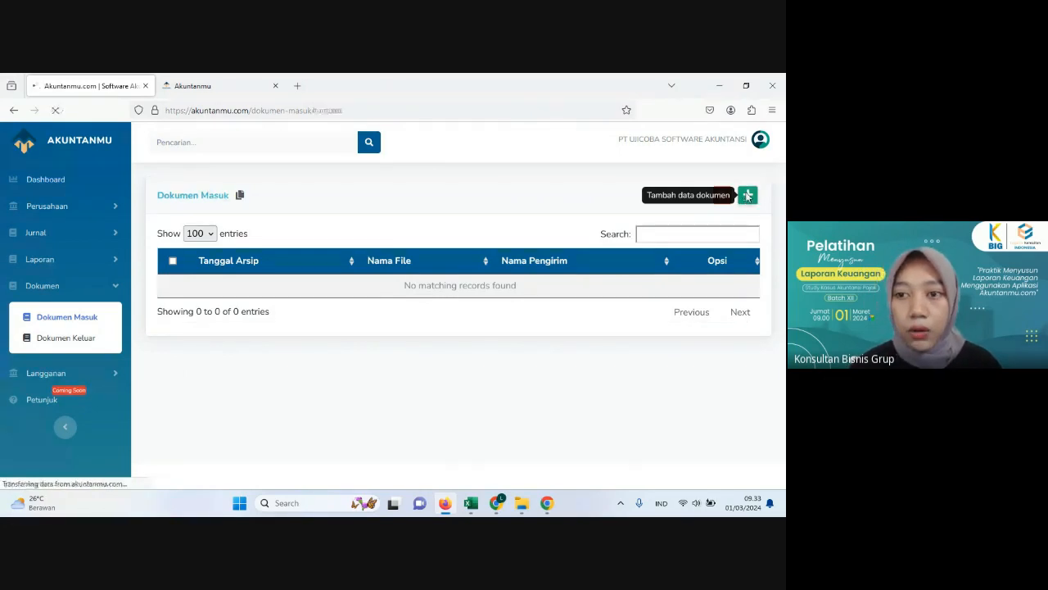
click(213, 88)
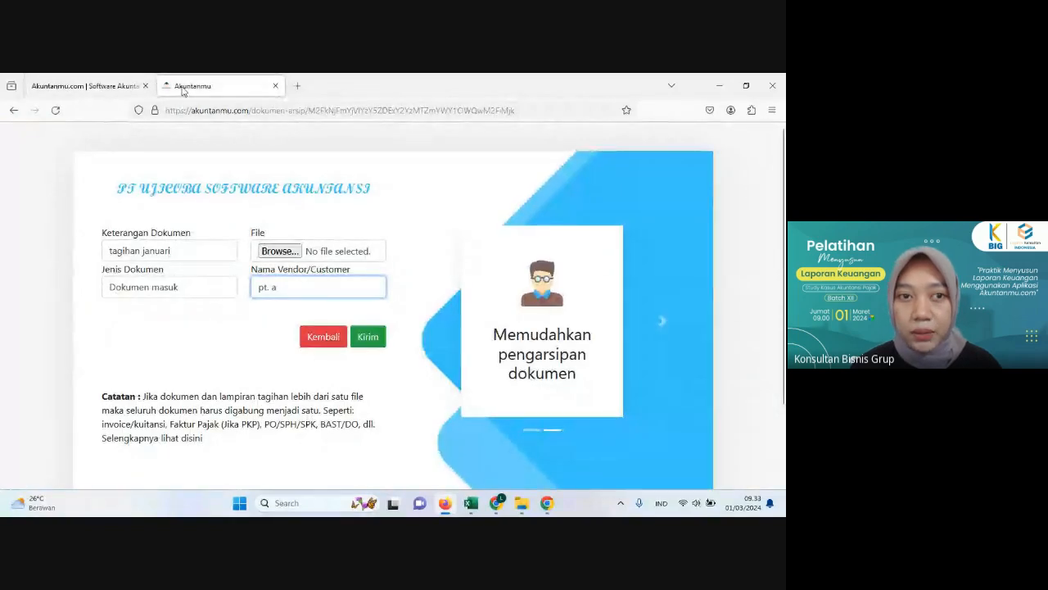
click(110, 87)
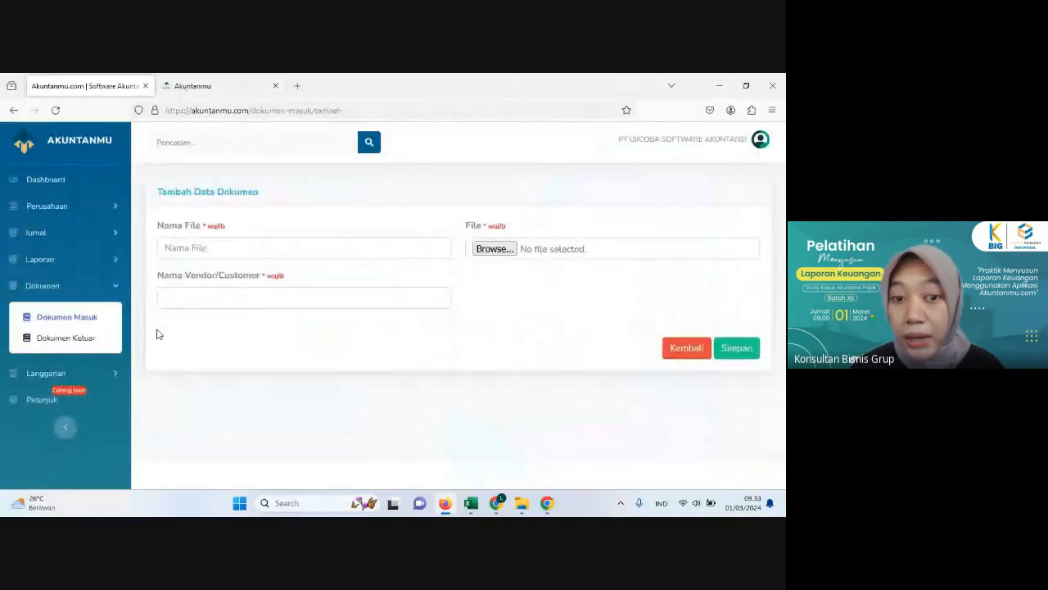
click(13, 111)
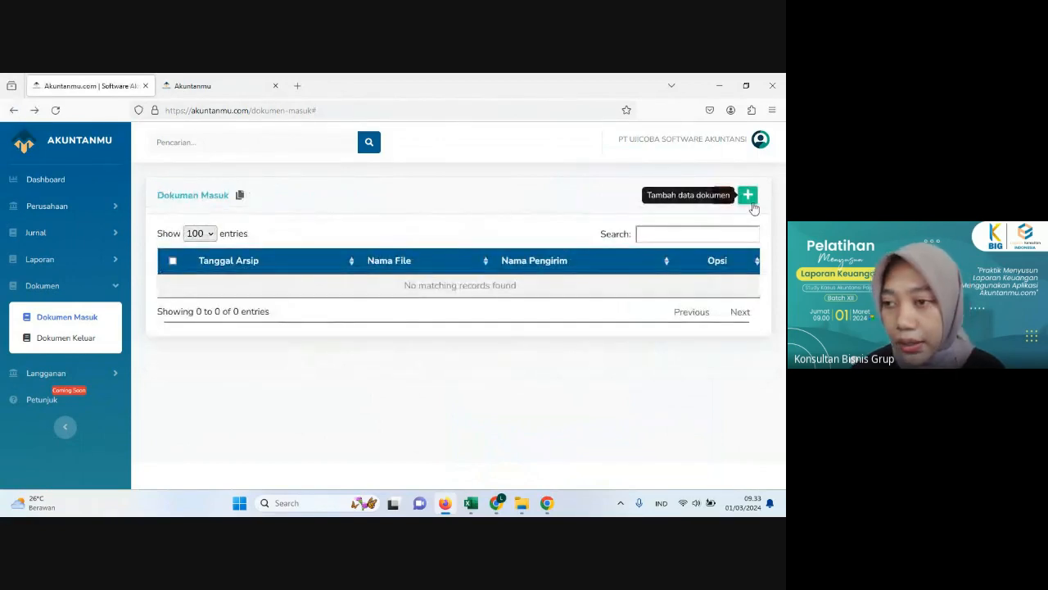
click(59, 339)
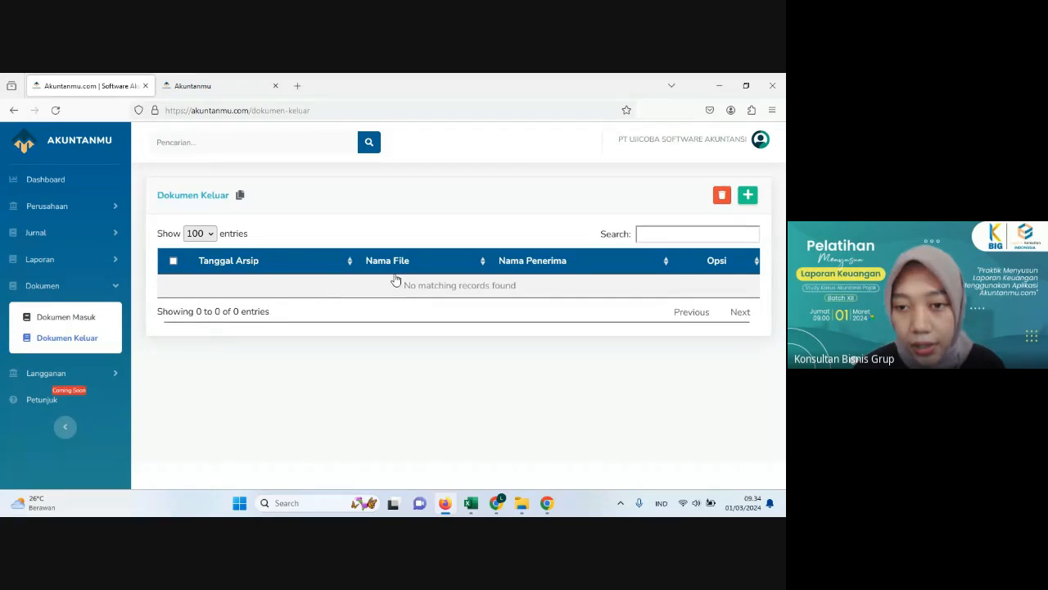
Step: Open the Tambah Data Dokumen form for outgoing documents to examine its fields, and return to the Dokumen Keluar list
click(748, 197)
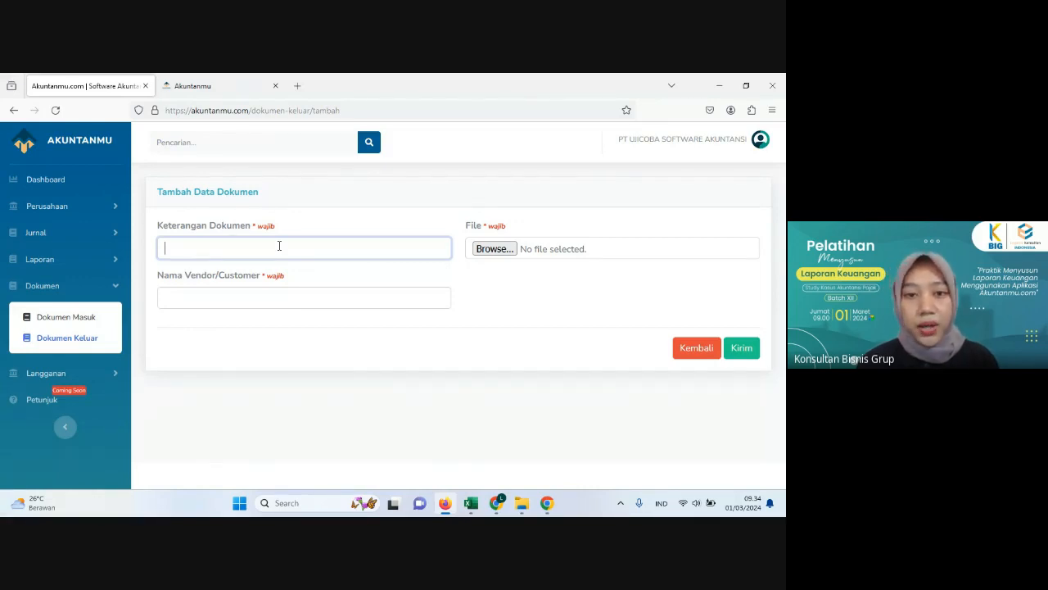
click(331, 216)
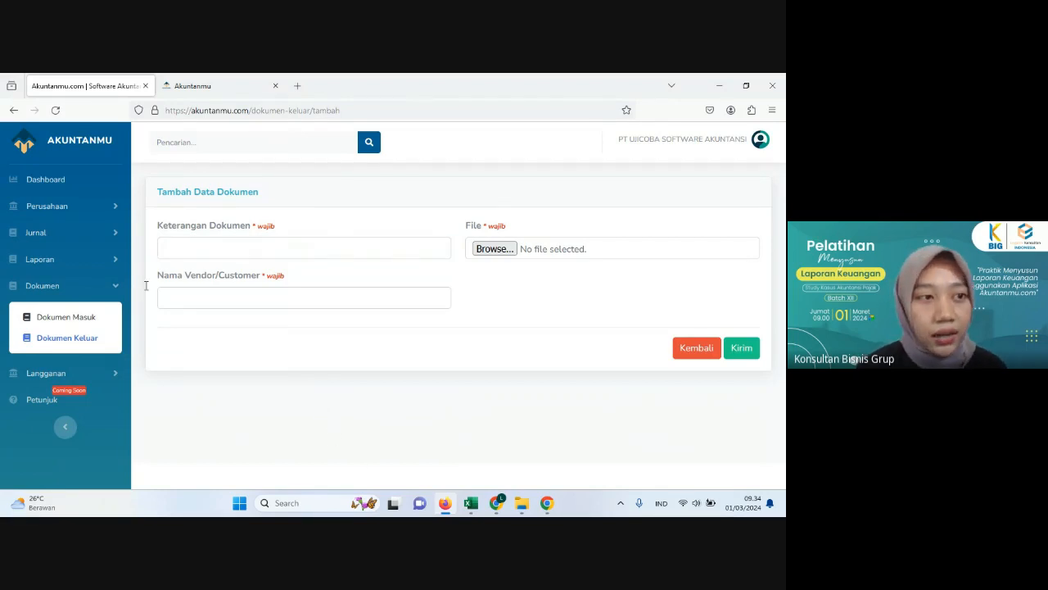
click(14, 110)
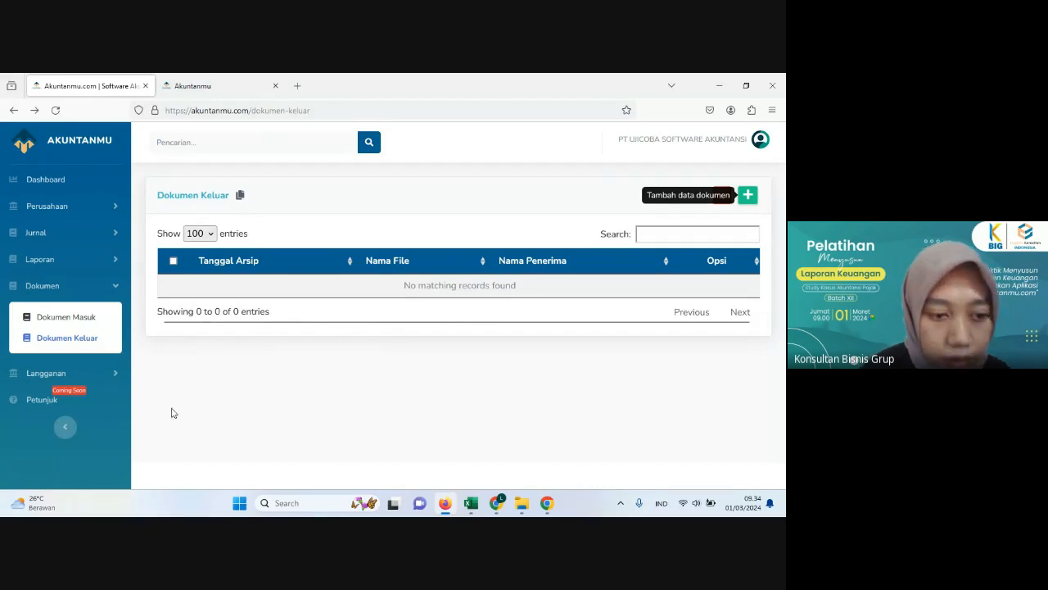
Step: Review the Histori Berlangganan page and the subscription plan feature comparison under Informasi Langganan
click(31, 373)
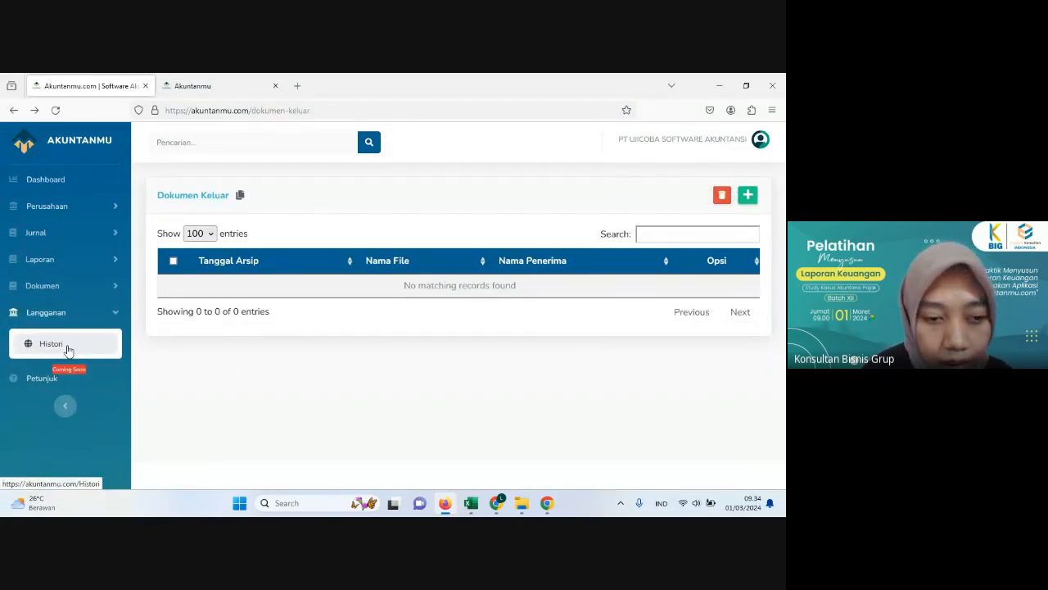
click(69, 351)
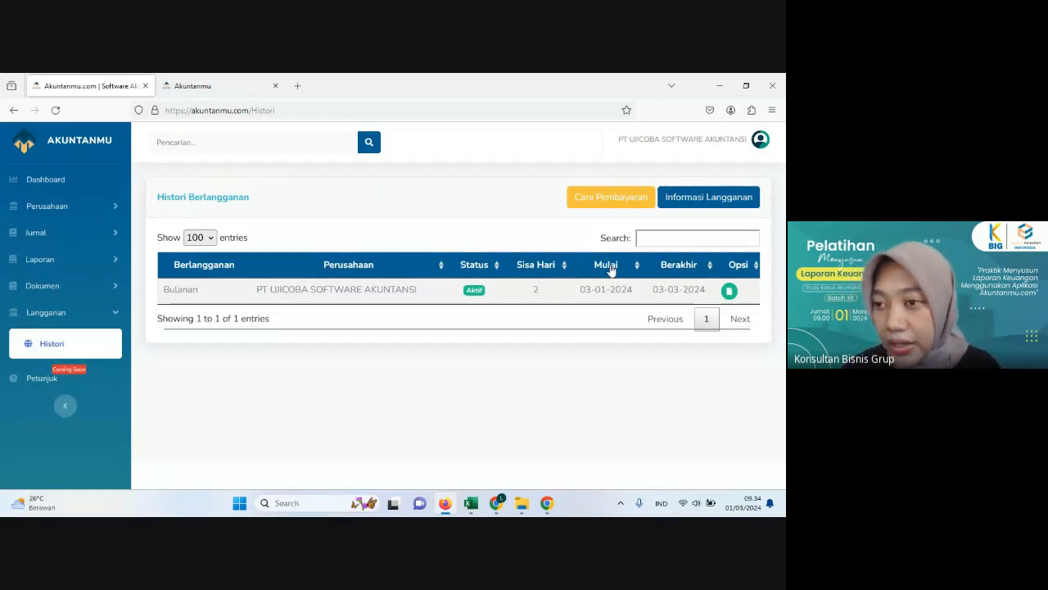
click(686, 203)
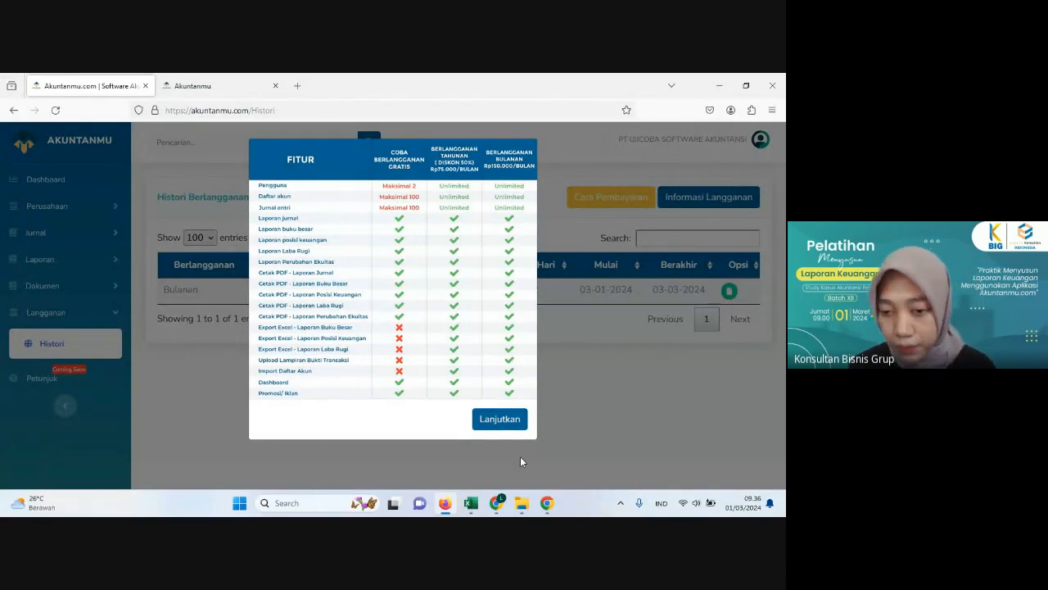
click(558, 432)
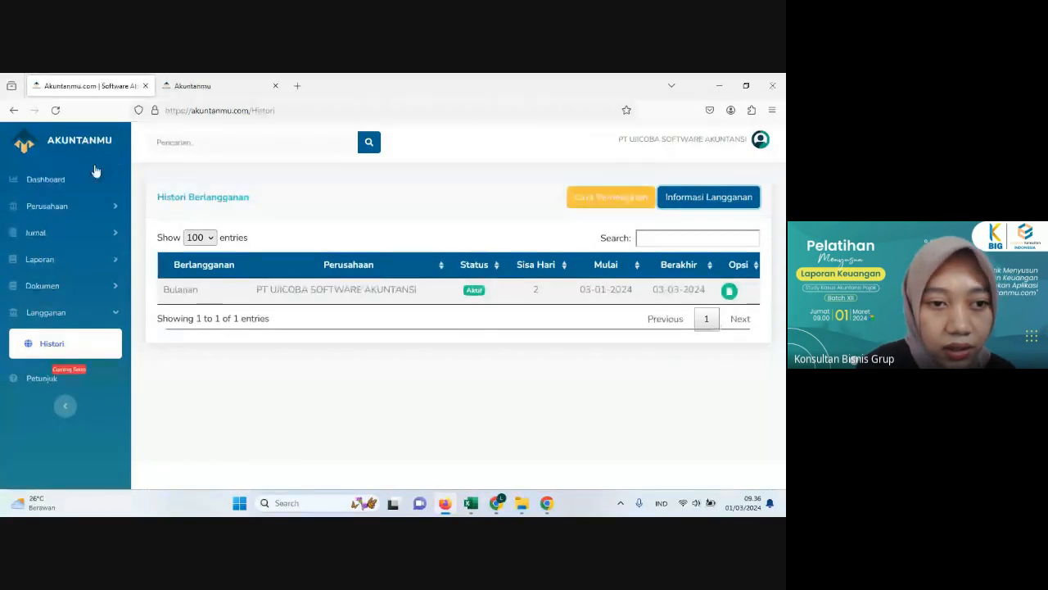
Step: Review the company Profile form and the Data Jurnal list
click(83, 205)
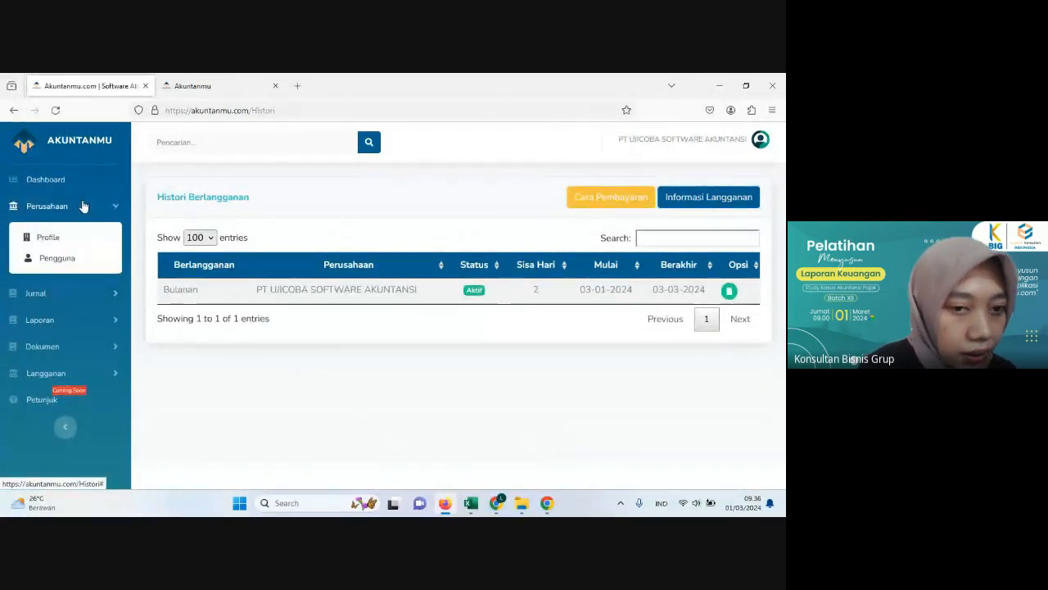
click(76, 237)
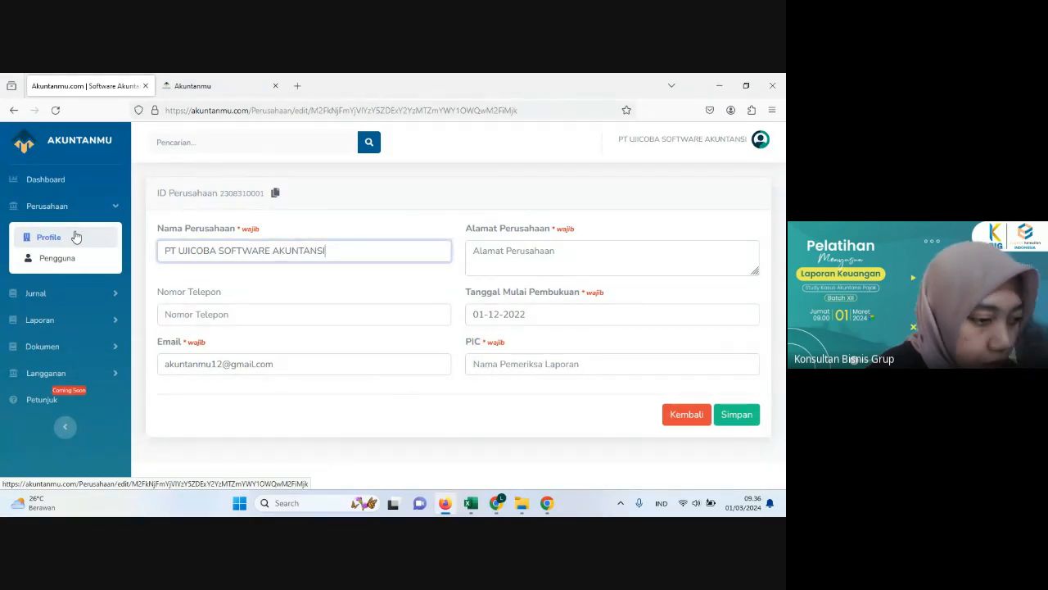
click(74, 295)
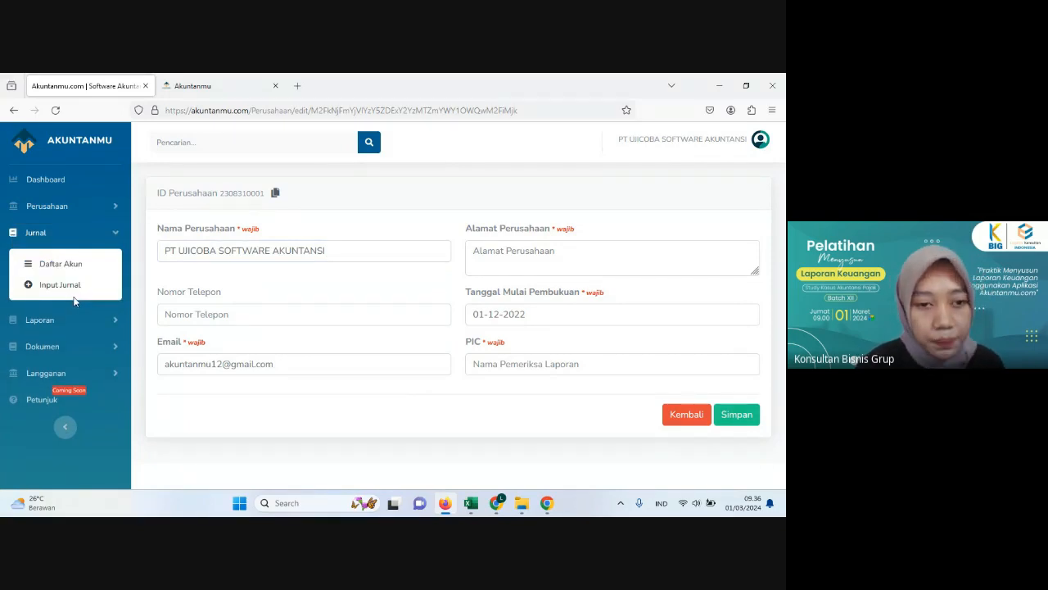
click(82, 291)
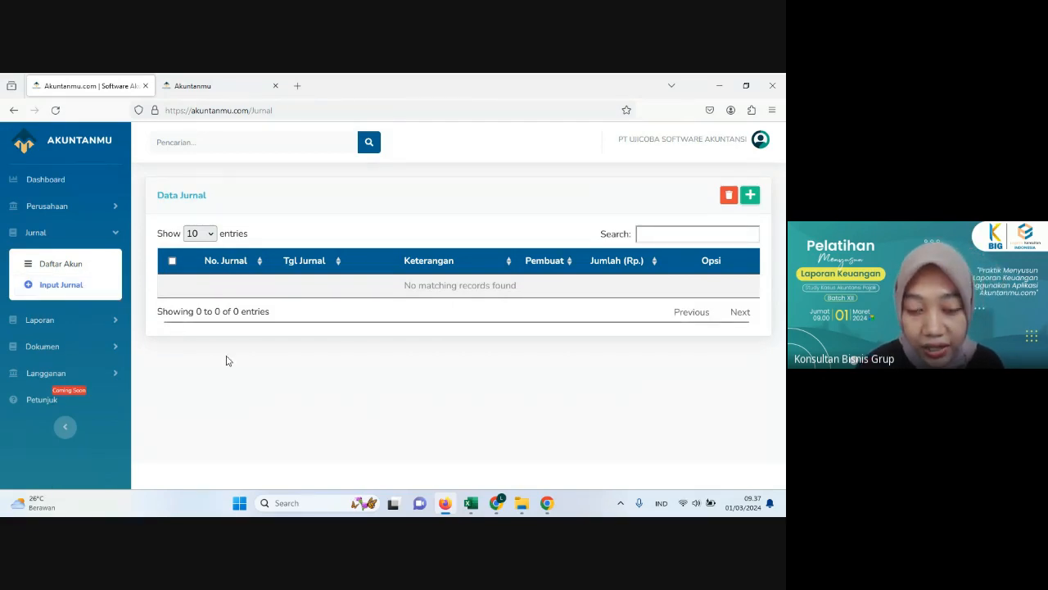
click(57, 209)
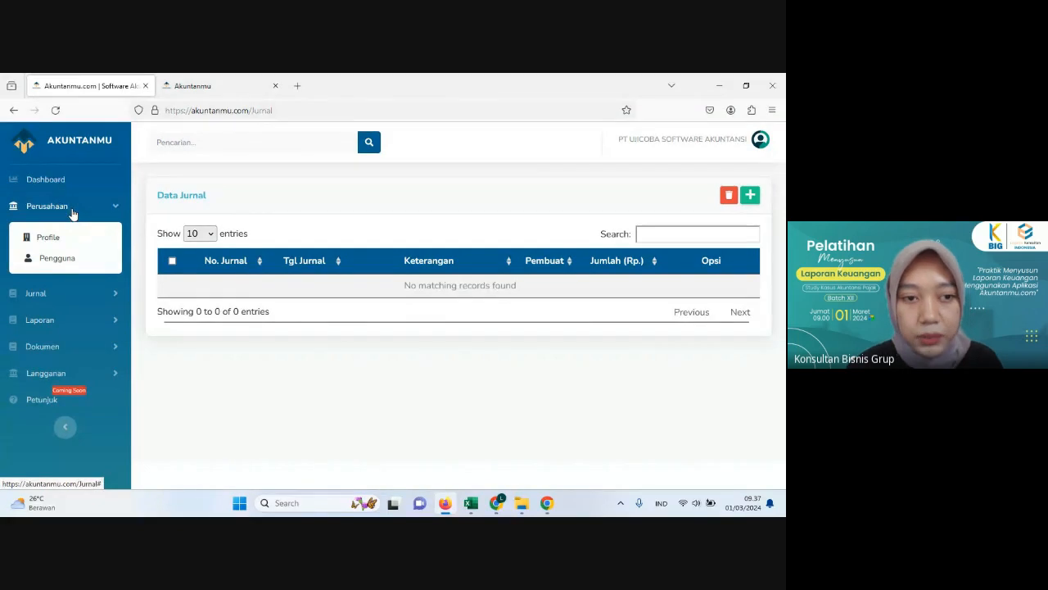
click(71, 211)
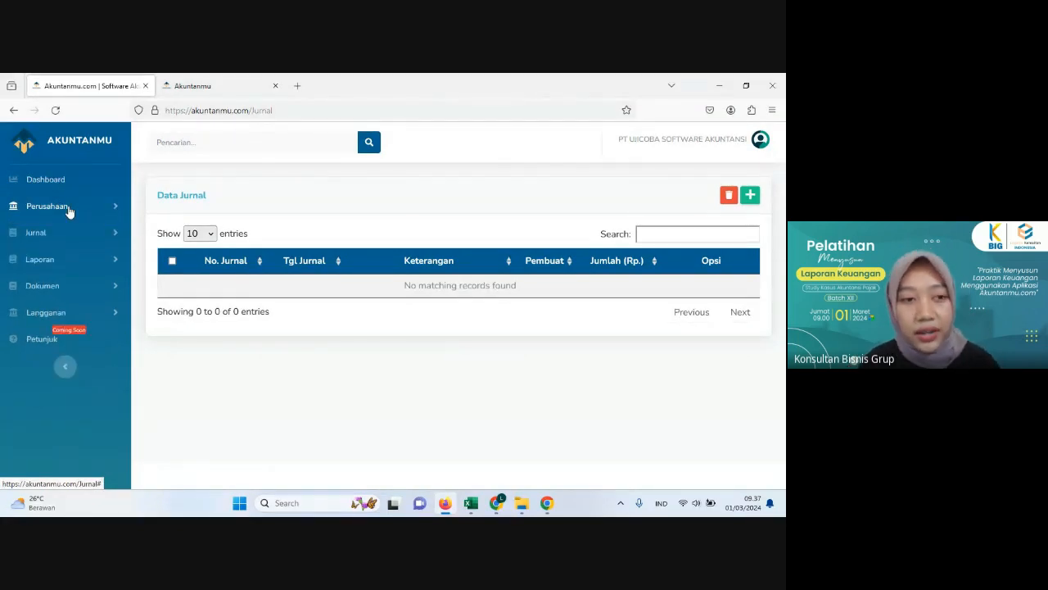
click(69, 211)
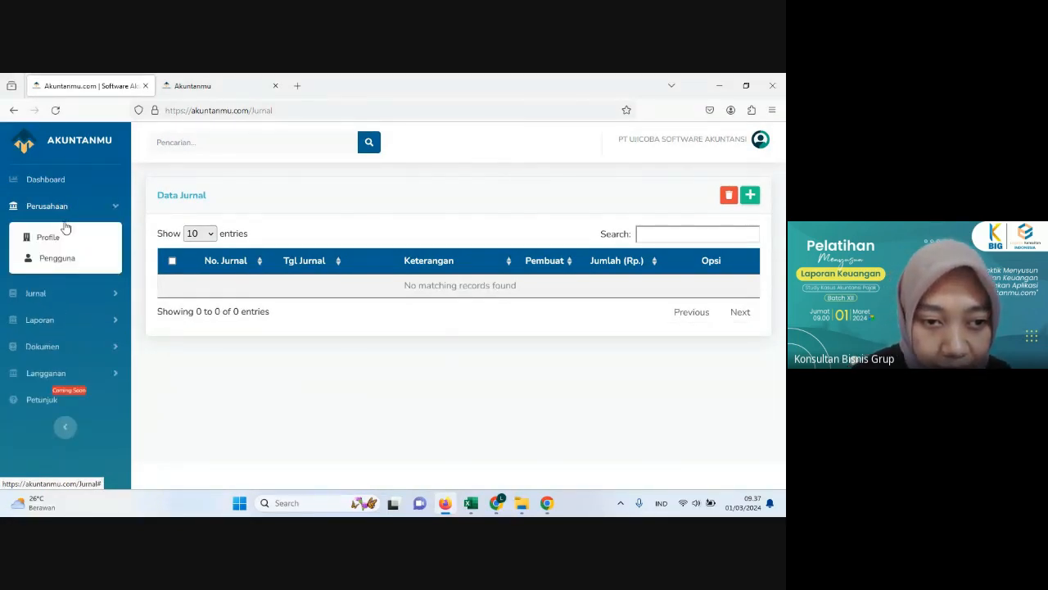
Step: Select all accounts listed in Daftar Akun and delete them
click(62, 301)
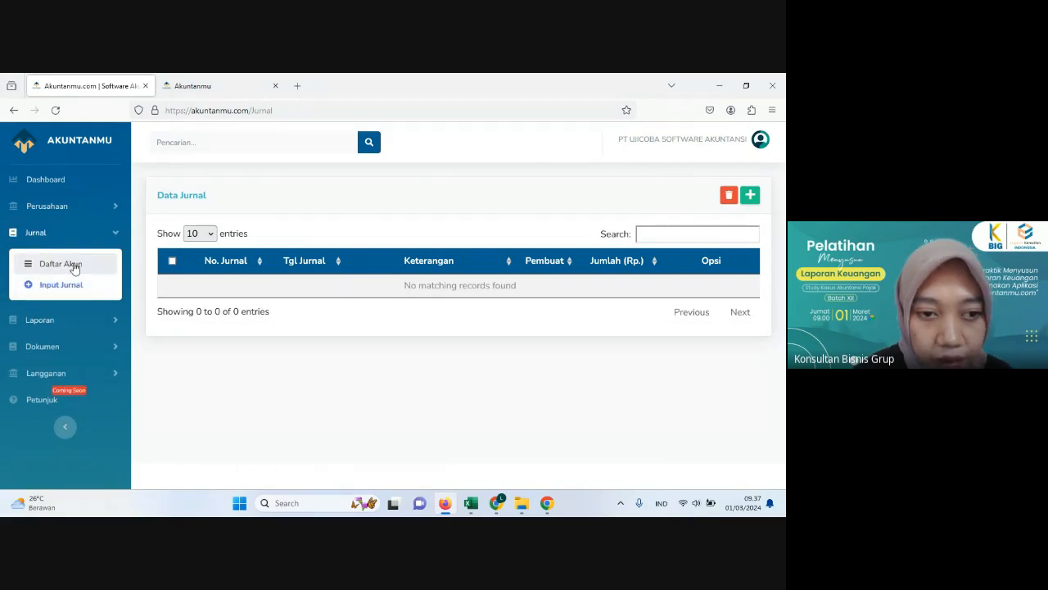
click(72, 266)
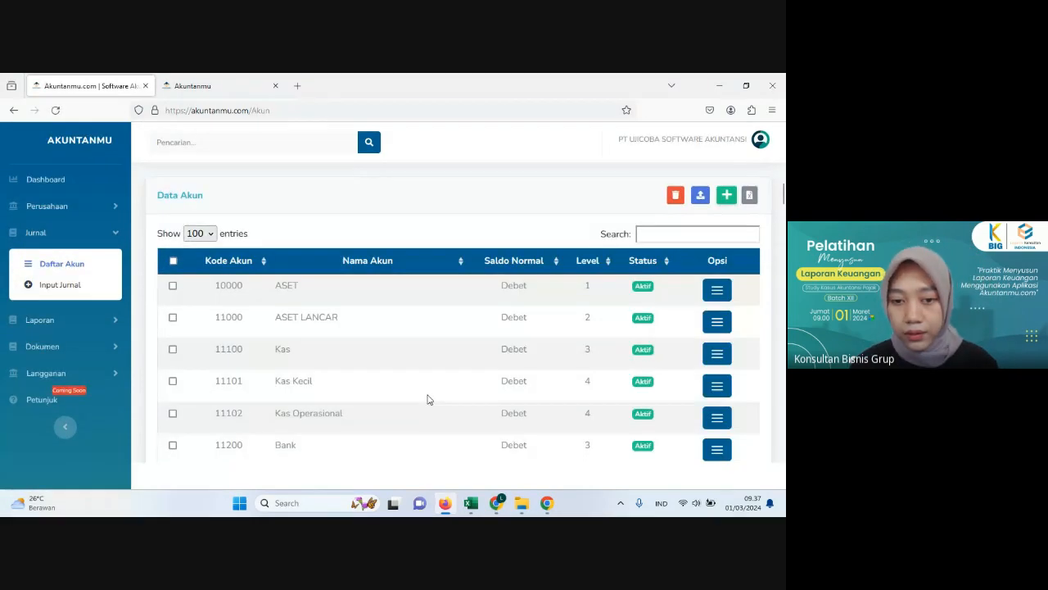
scroll(294, 300, down, 3)
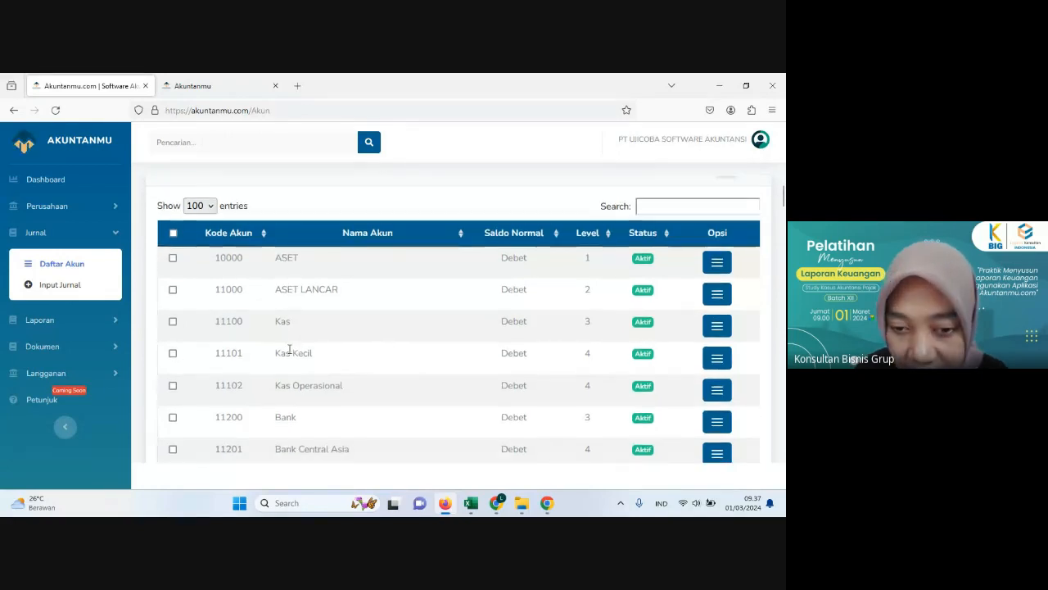
scroll(253, 328, up, 3)
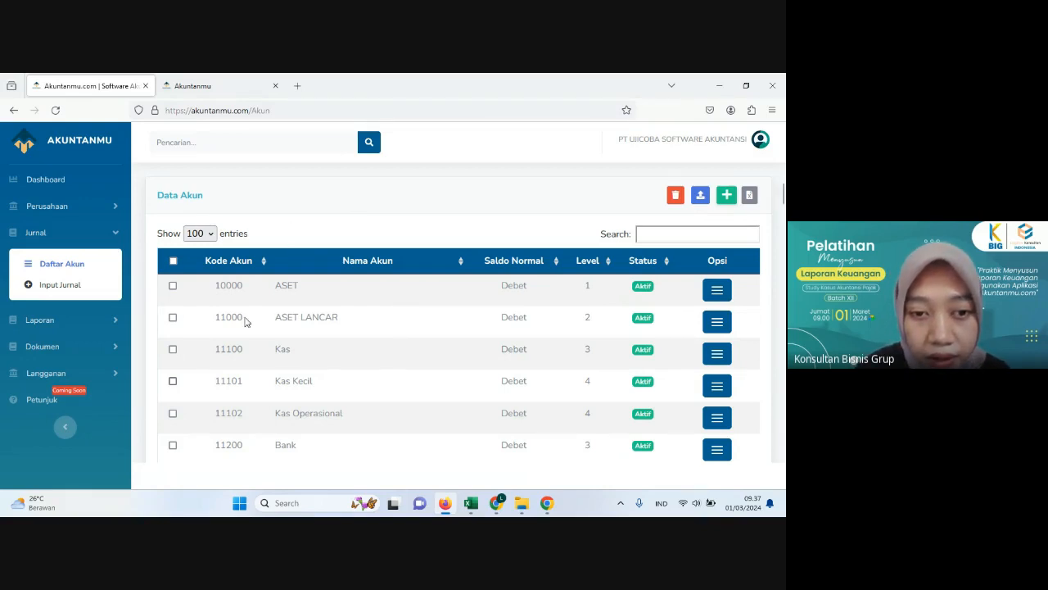
click(173, 262)
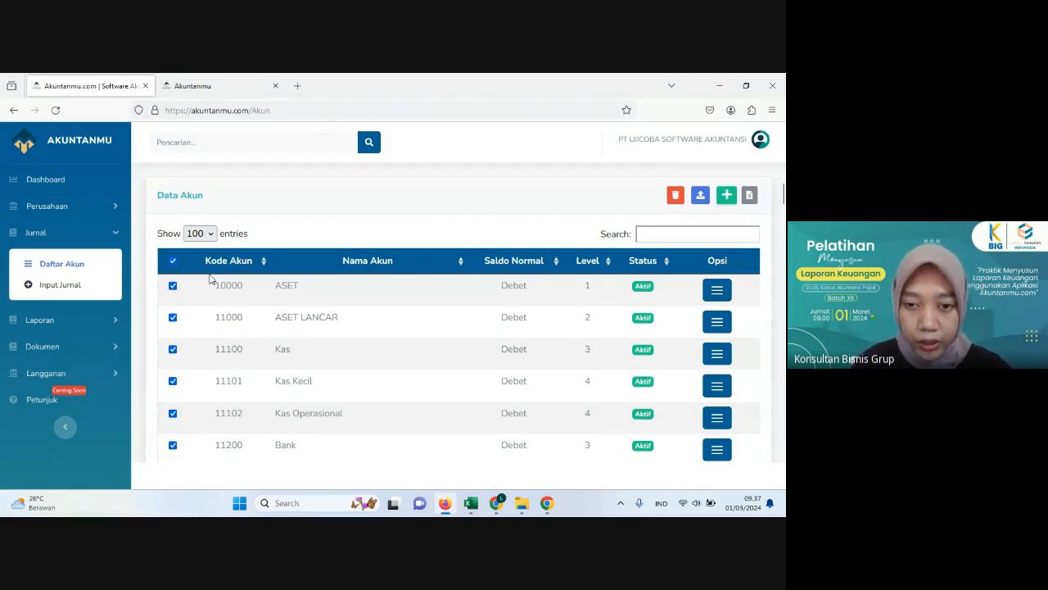
click(677, 198)
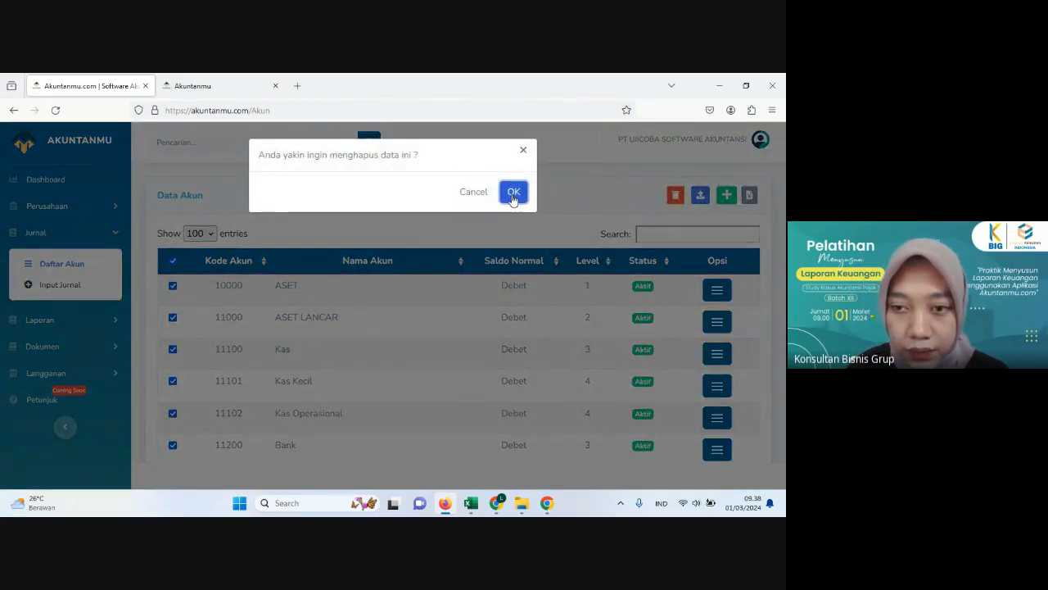
click(513, 193)
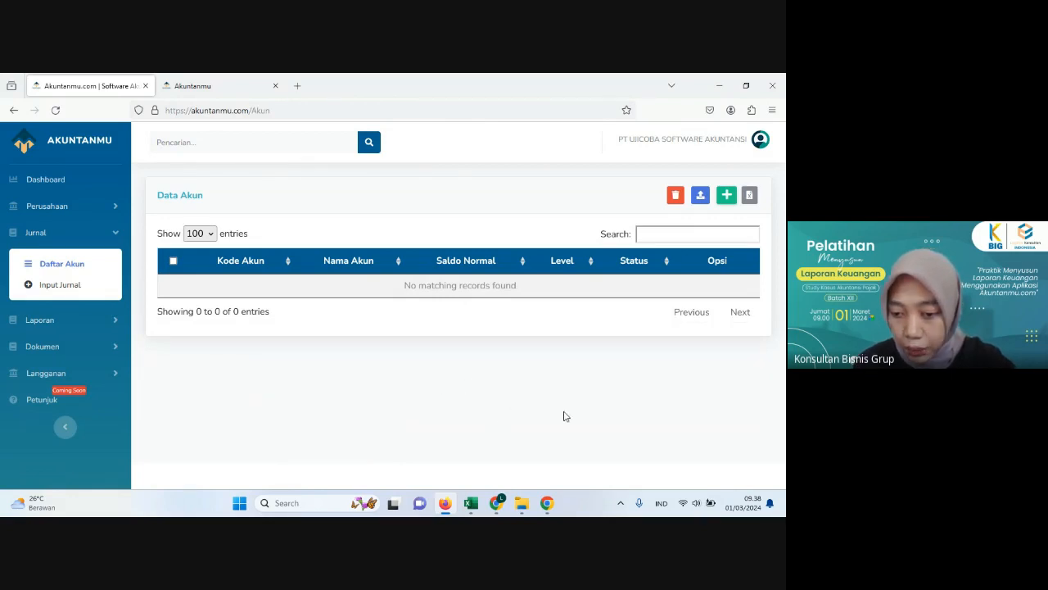
Step: Open the Template Daftar Akun workbook from the TEMPLATE DAFTAR AKUN folder inside PELATIHAN on drive D
mouse_move(525, 506)
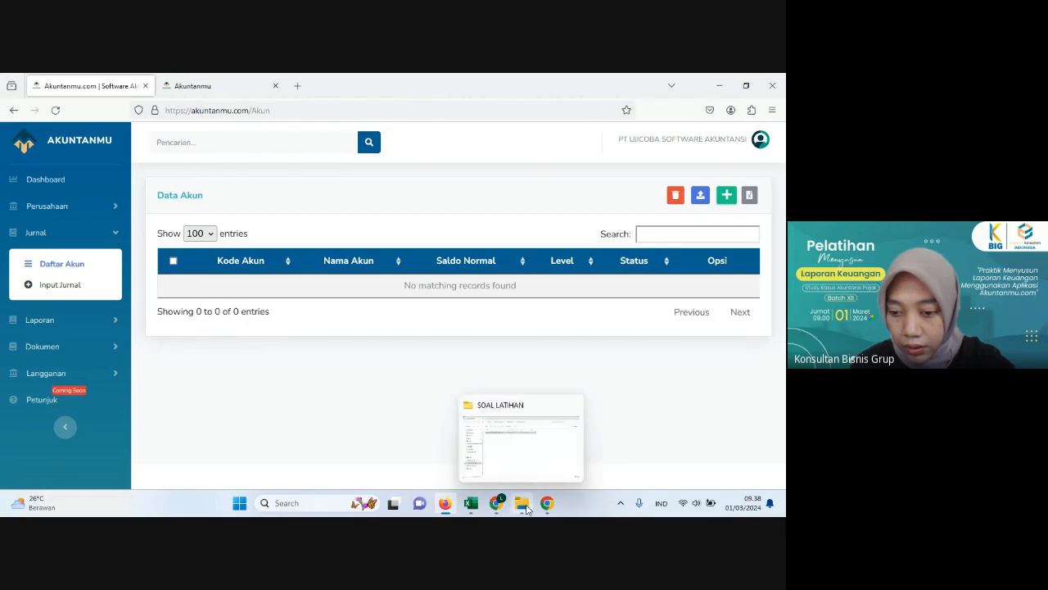
mouse_move(526, 412)
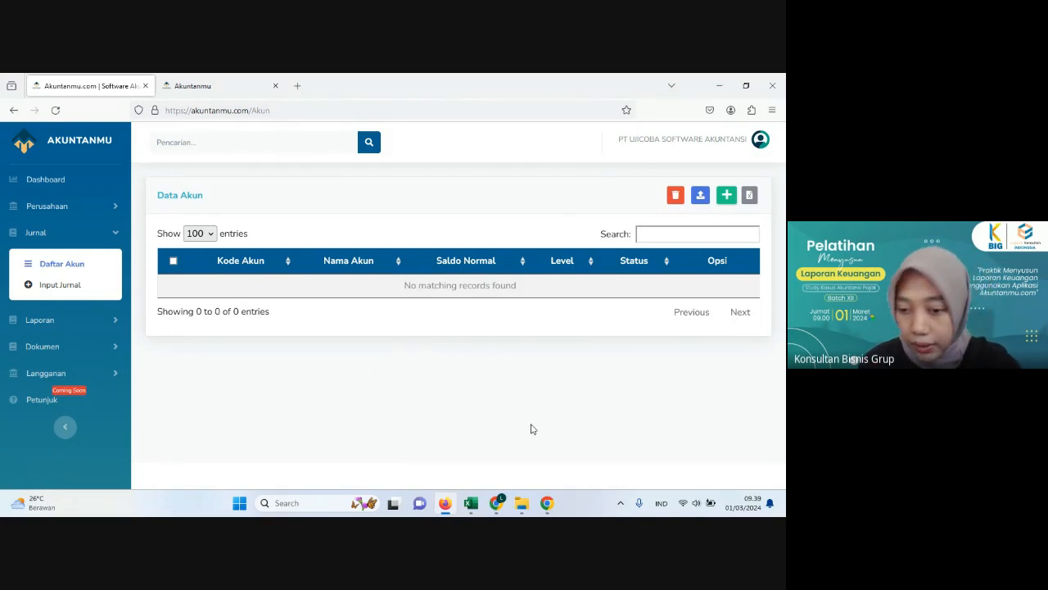
click(525, 506)
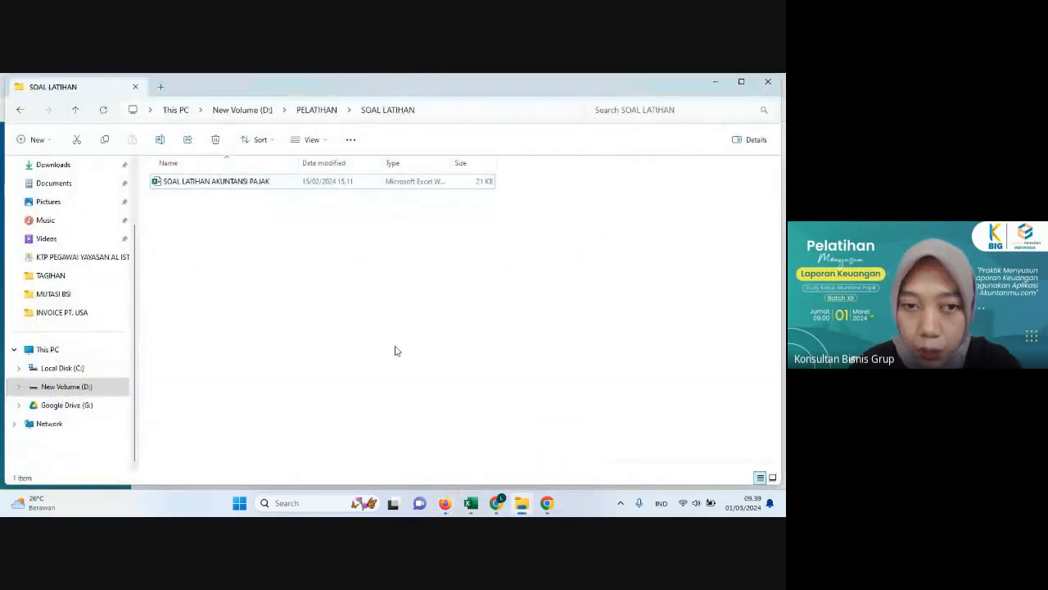
click(323, 110)
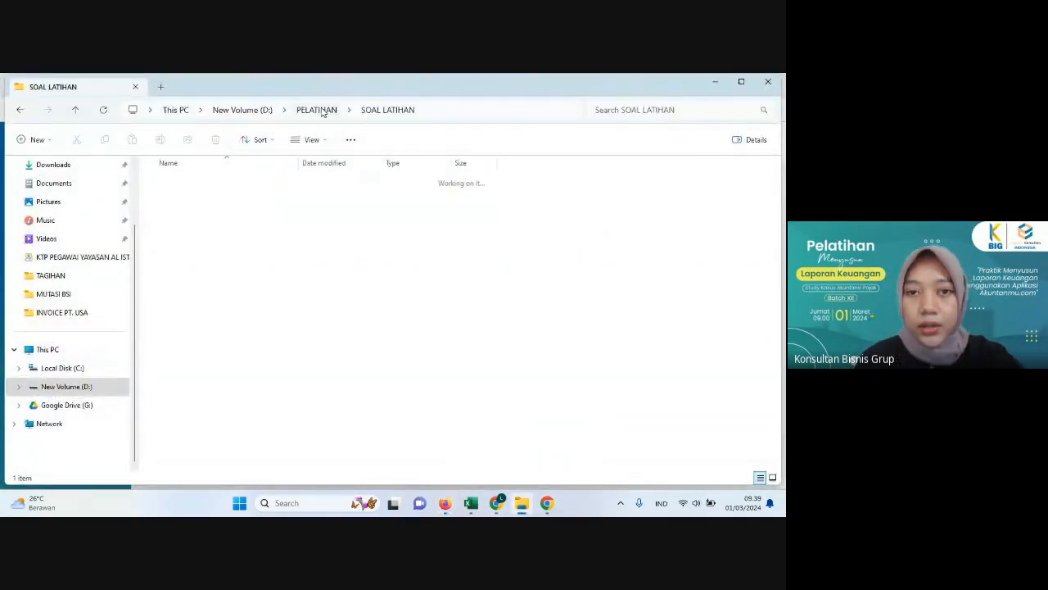
click(252, 392)
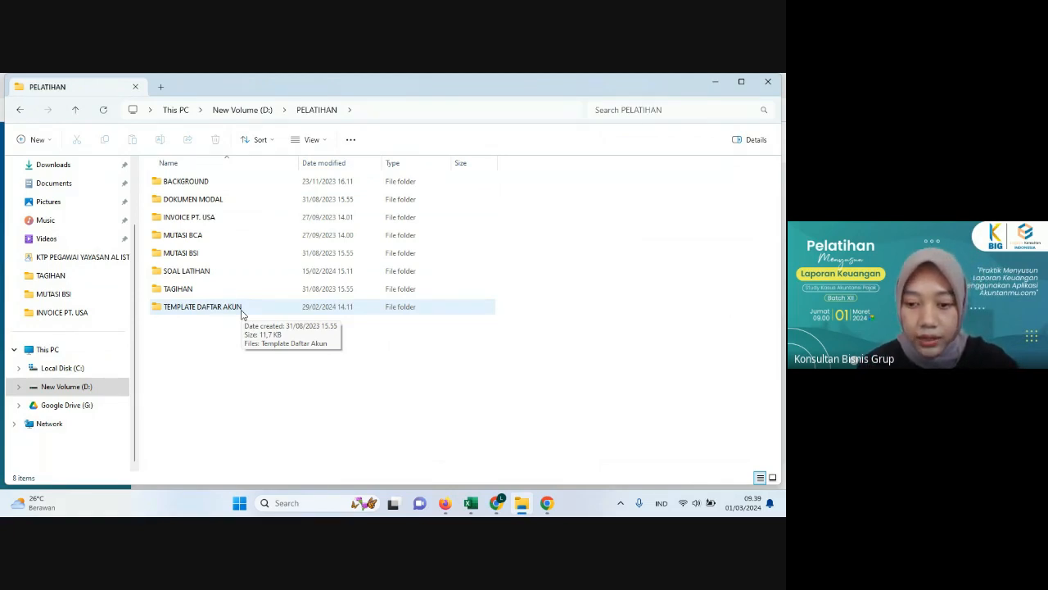
double_click(241, 312)
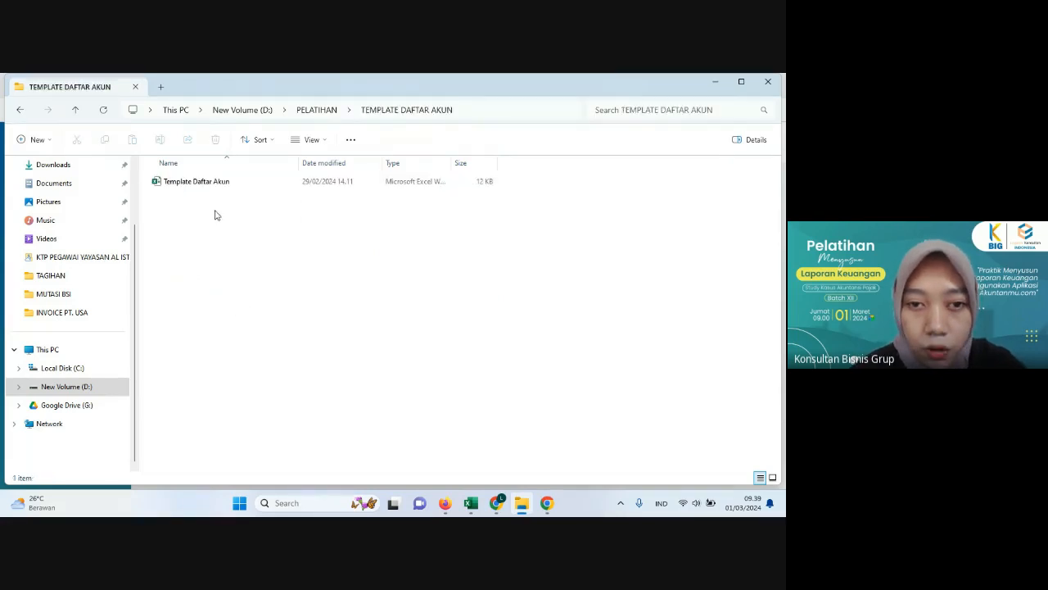
double_click(220, 190)
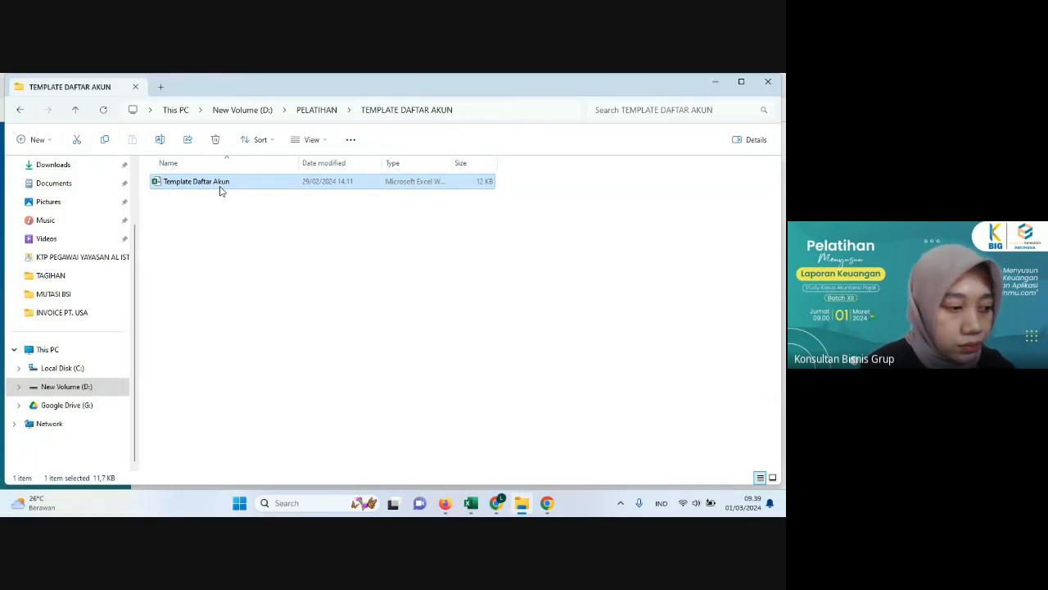
double_click(220, 182)
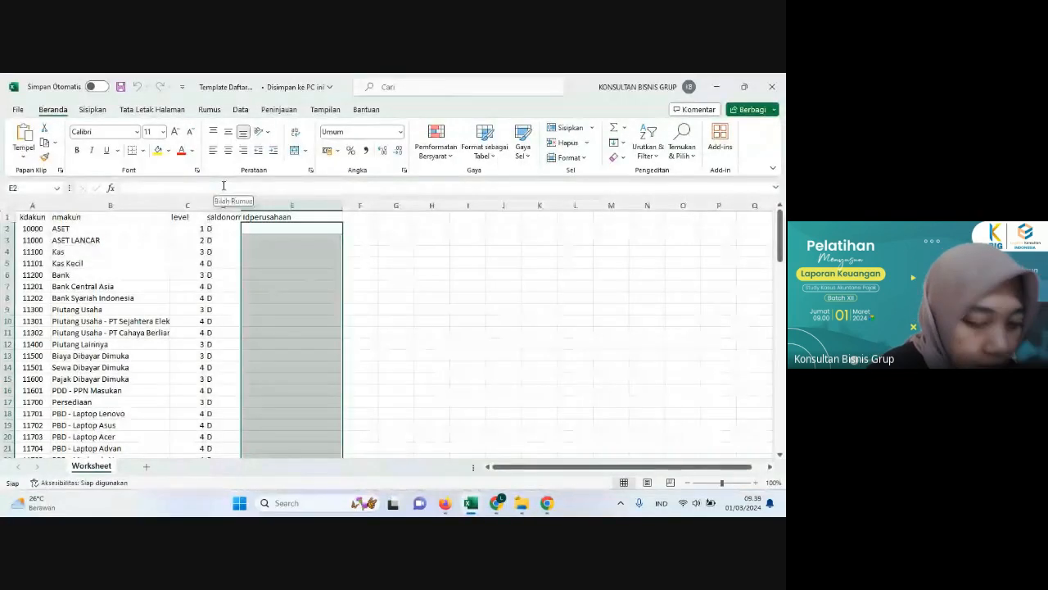
click(407, 322)
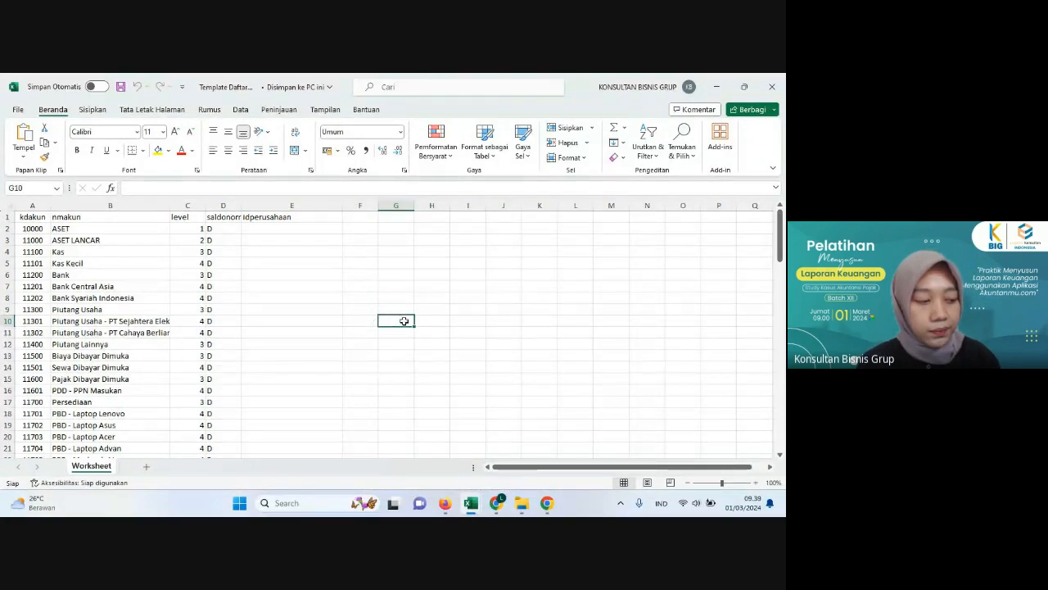
Step: Switch back to Akuntanmu in Firefox and copy the company ID from the company Profile page
click(442, 511)
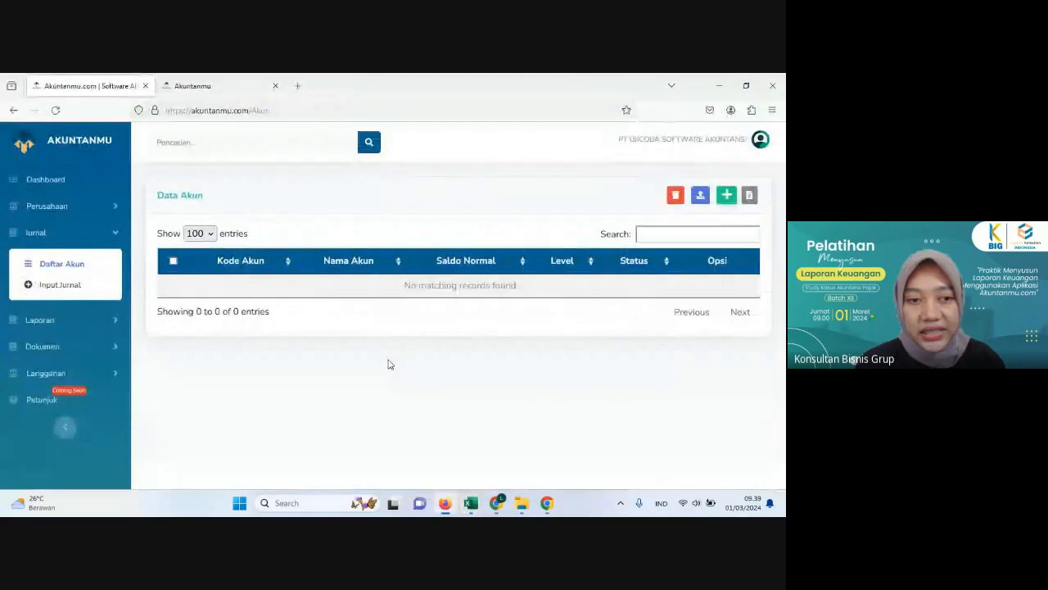
click(78, 206)
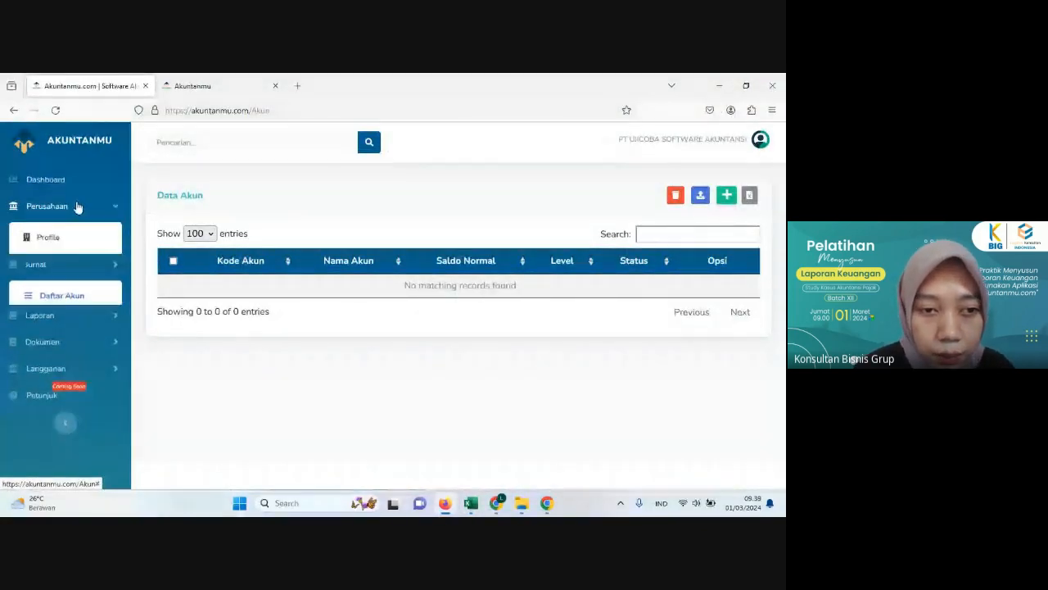
click(49, 237)
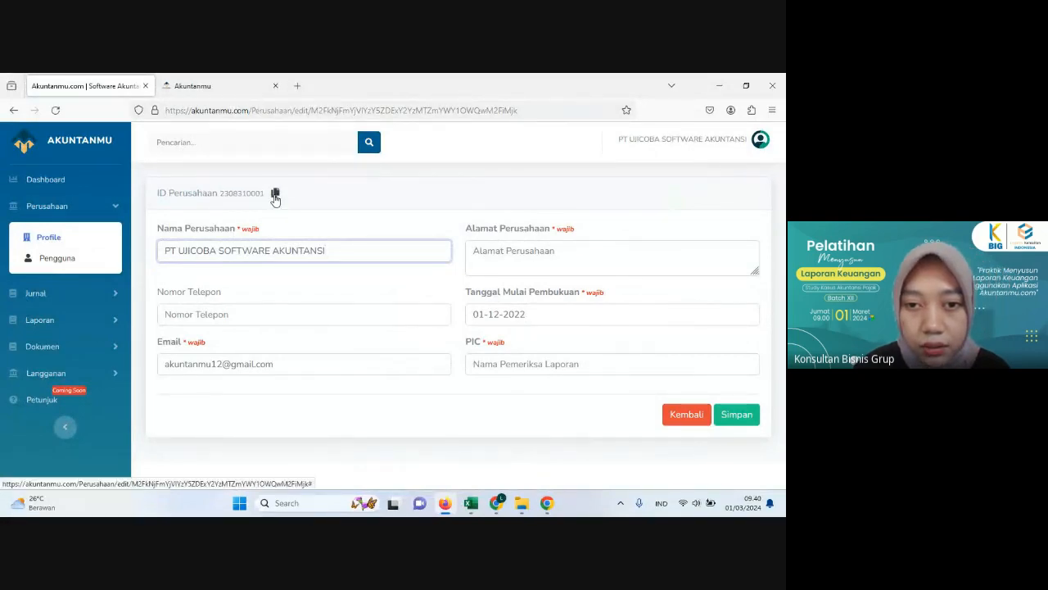
click(275, 195)
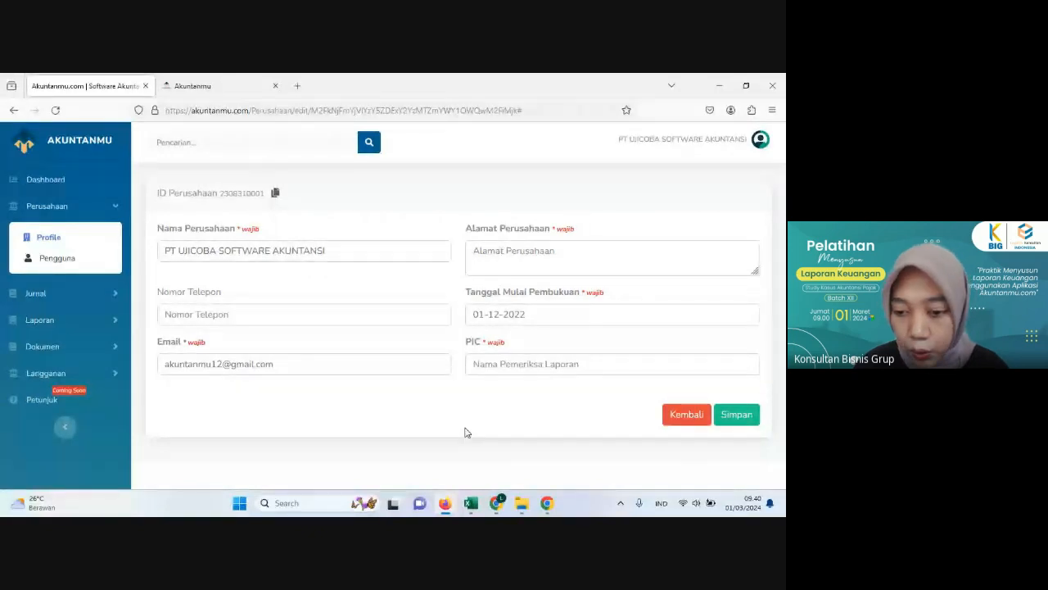
Step: Switch to the Template Daftar Akun workbook, paste the company ID into E2 and fill it down the idperusahaan column to row 97
mouse_move(470, 502)
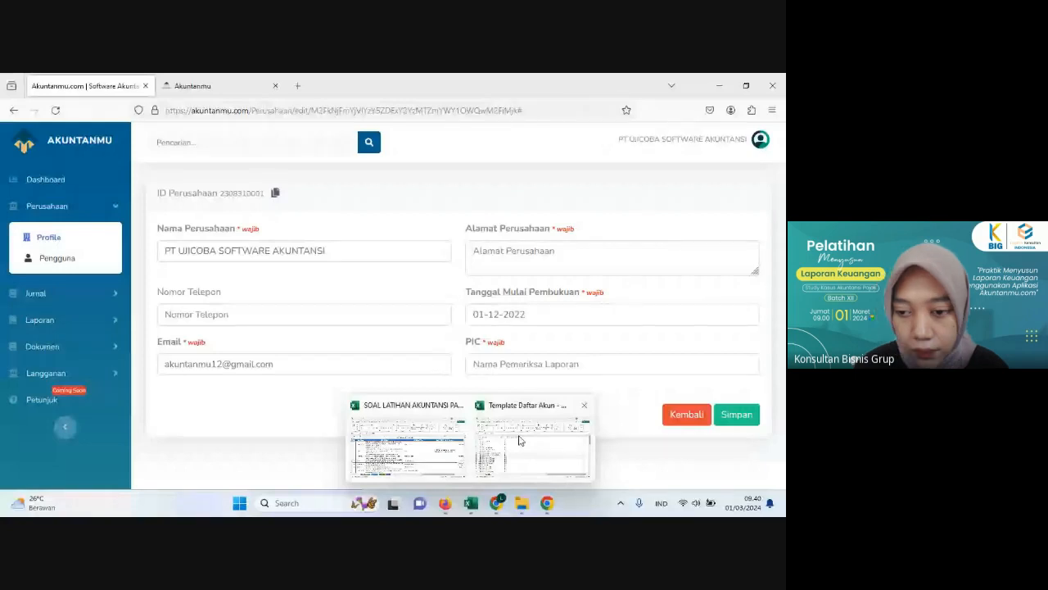
click(519, 440)
click(265, 228)
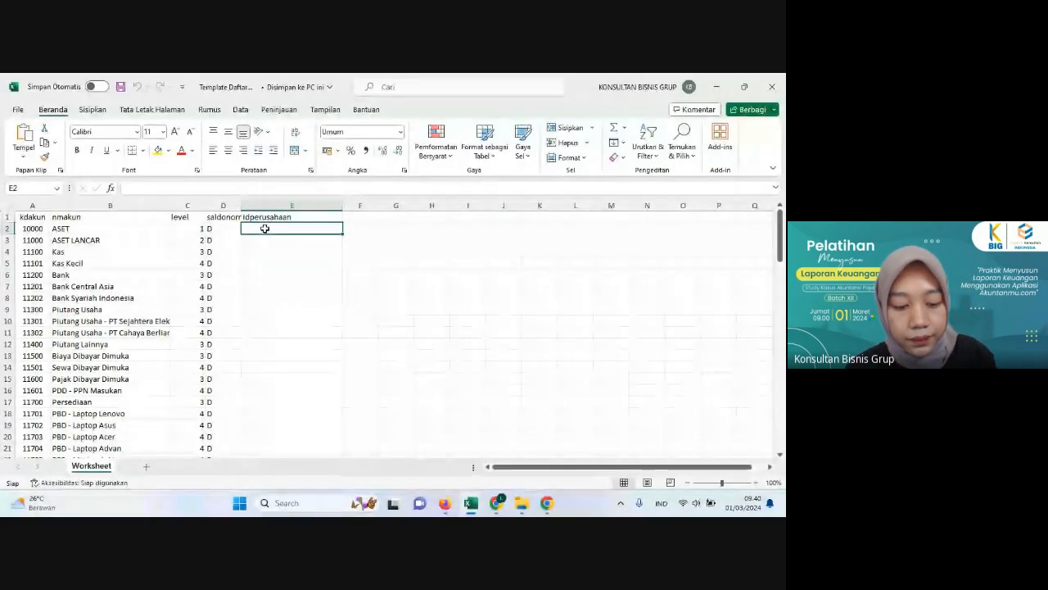
key(ctrl+v)
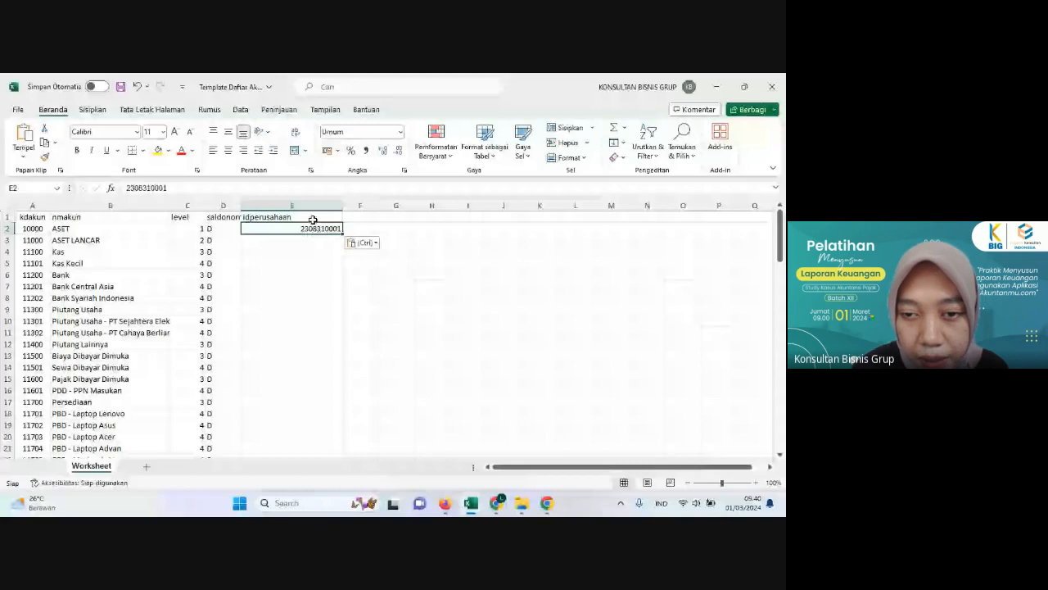
drag(342, 233, 343, 446)
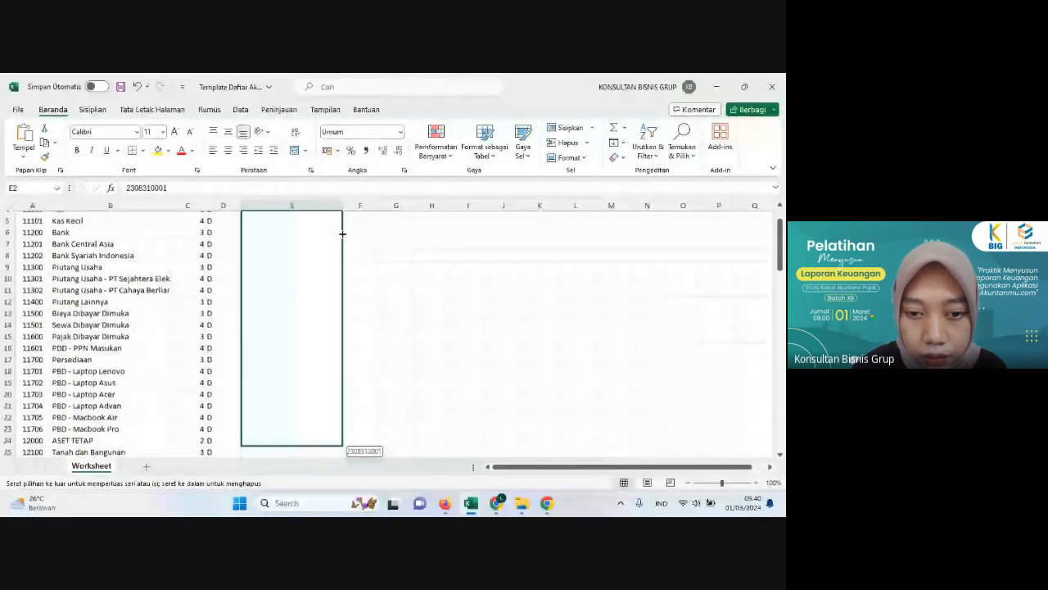
drag(342, 234, 342, 333)
click(317, 368)
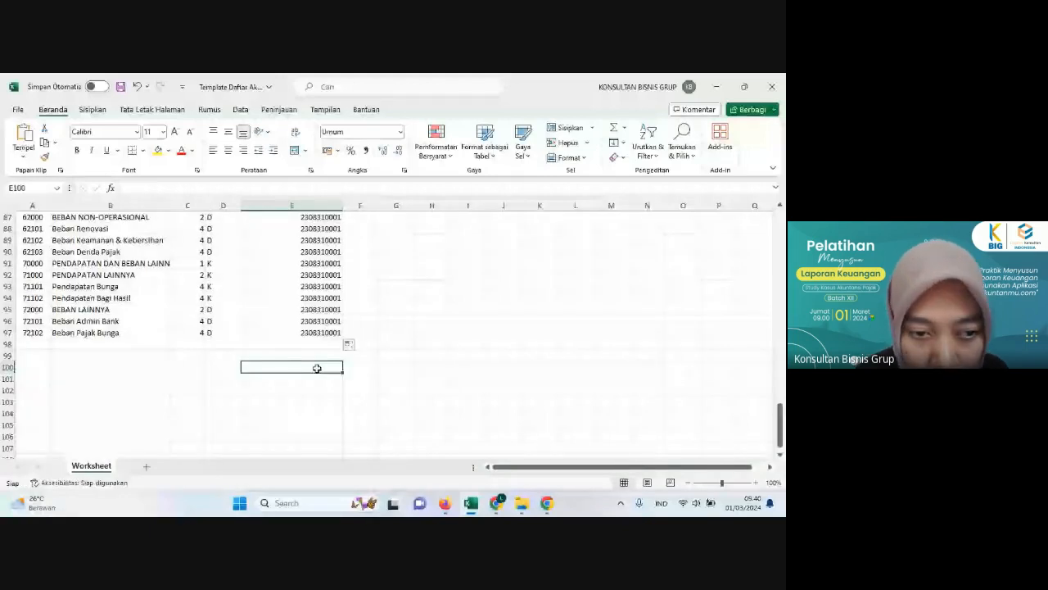
Step: Check the company ID in the last account row, Beban Pajak Bunga, and save the workbook
click(96, 334)
click(310, 333)
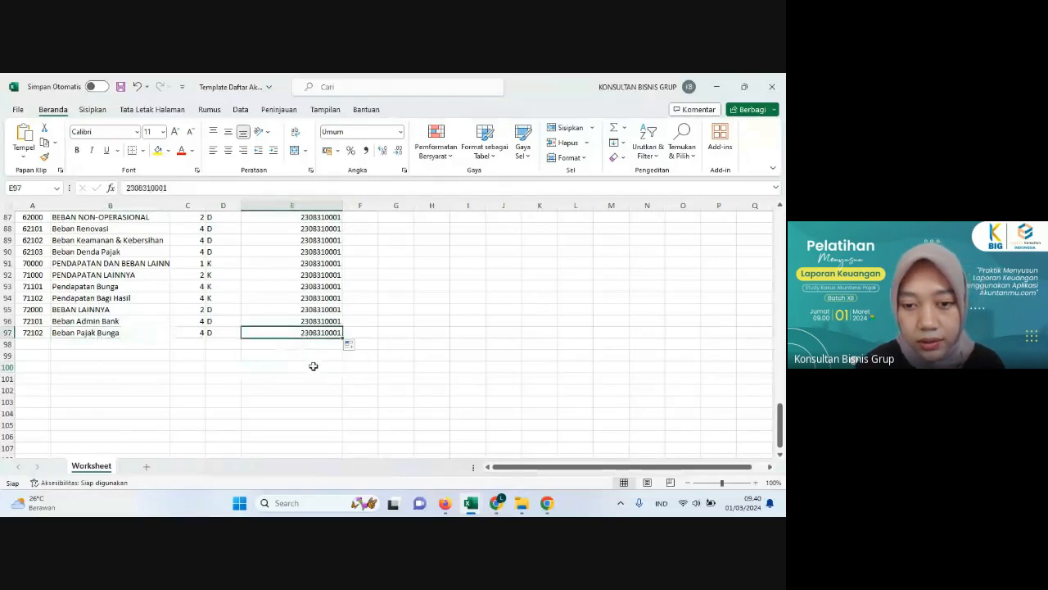
scroll(320, 398, up, 1)
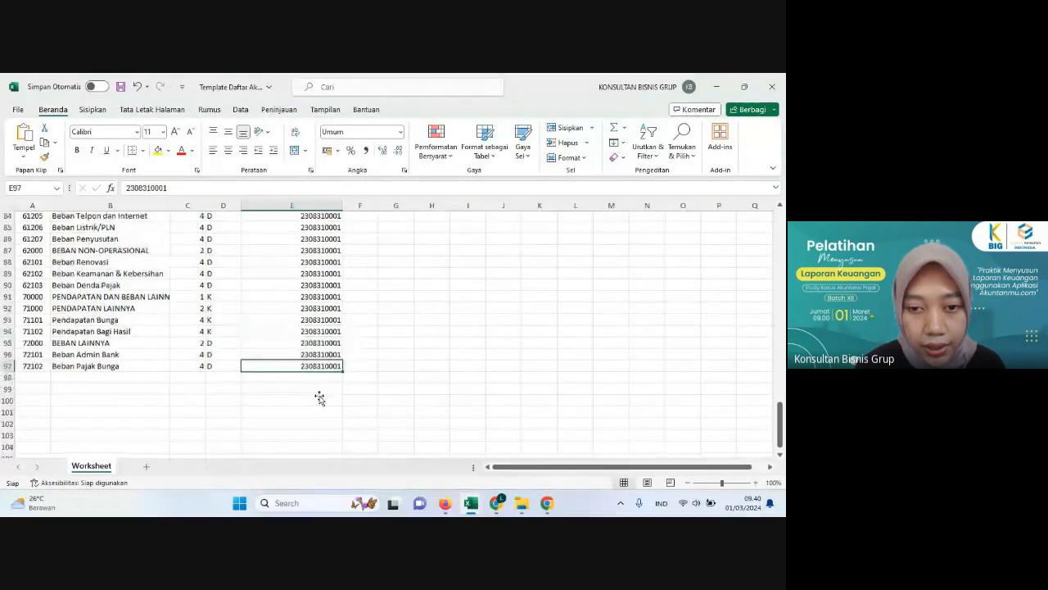
scroll(319, 398, up, 4)
scroll(278, 340, up, 20)
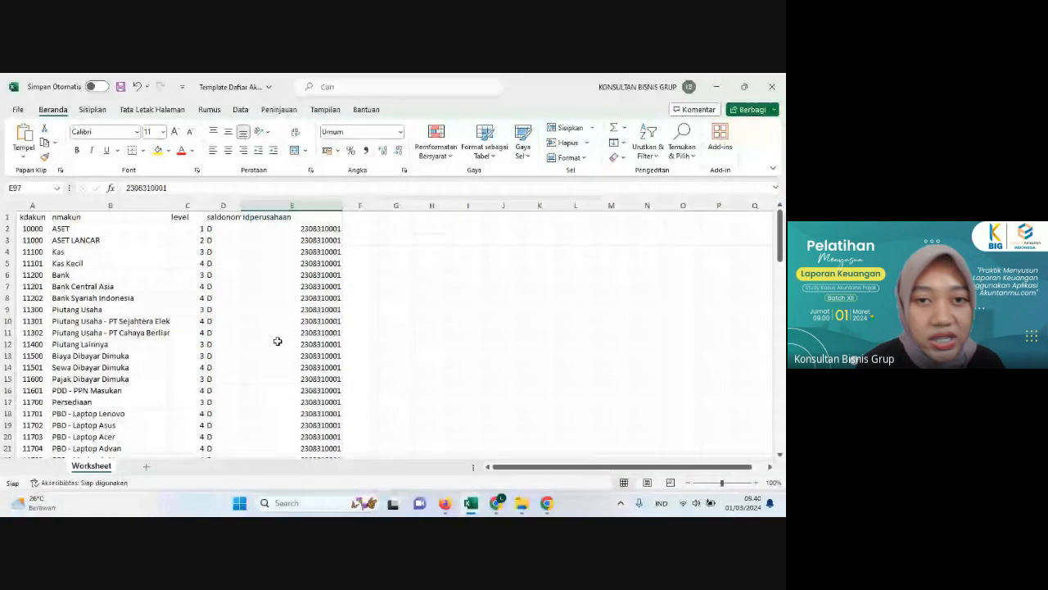
click(120, 87)
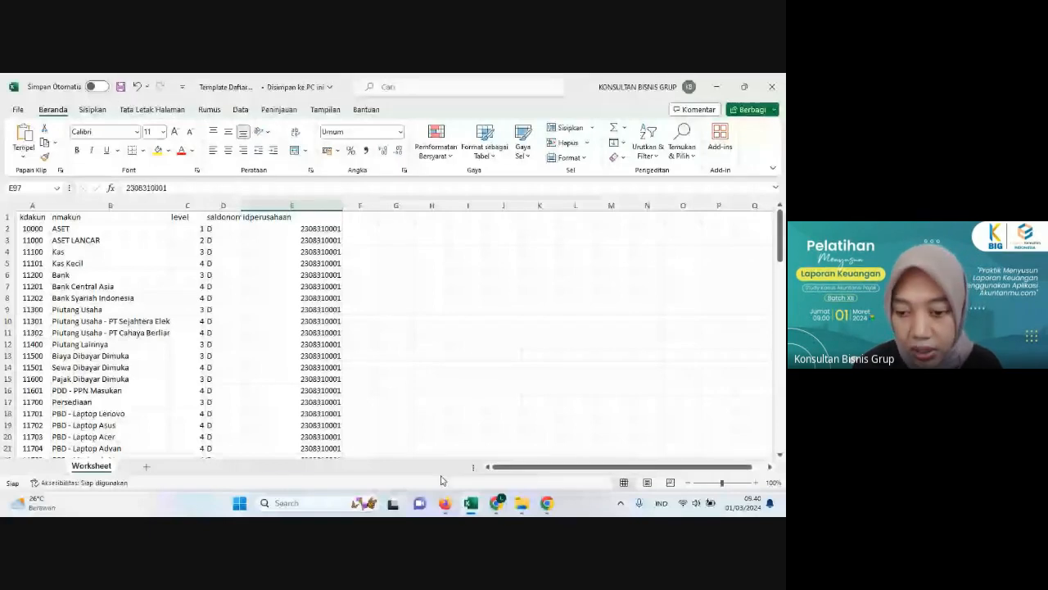
Step: Switch to Firefox and open Akuntanmu's Daftar Akun page, checking the filled template workbook once more
click(444, 504)
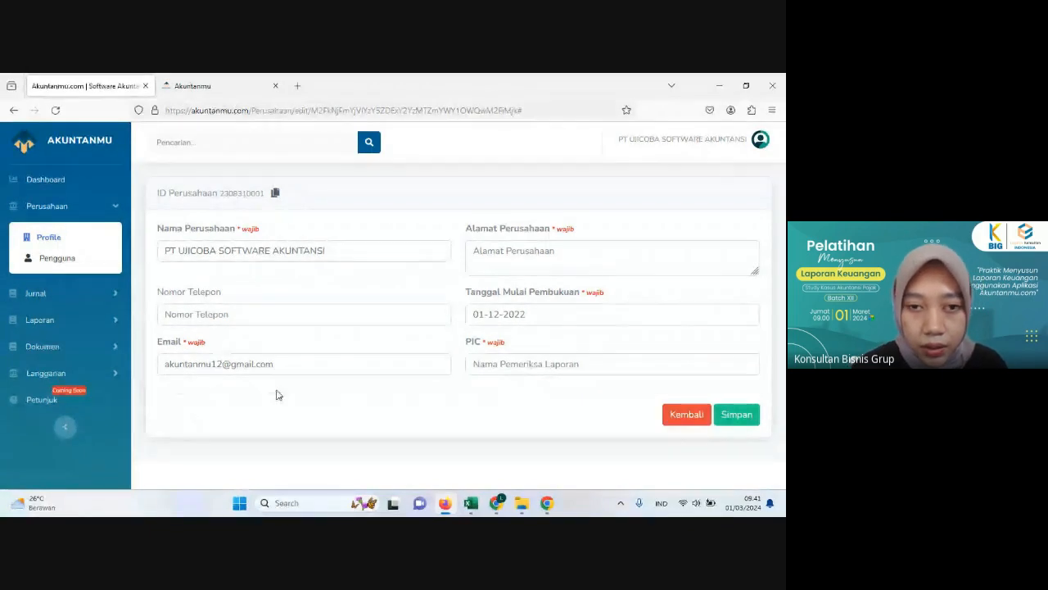
click(56, 295)
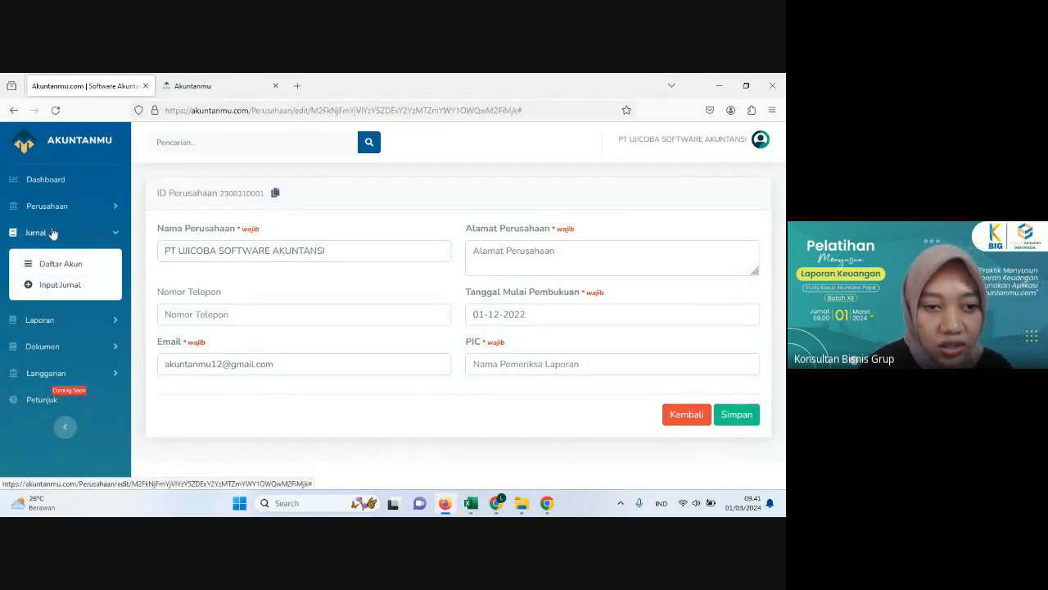
click(75, 273)
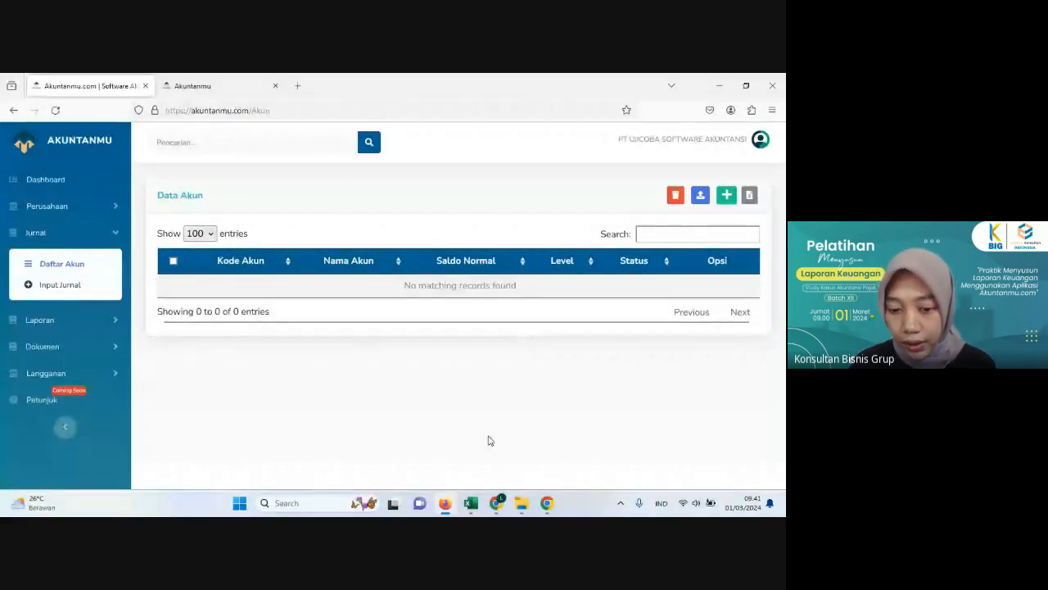
mouse_move(471, 503)
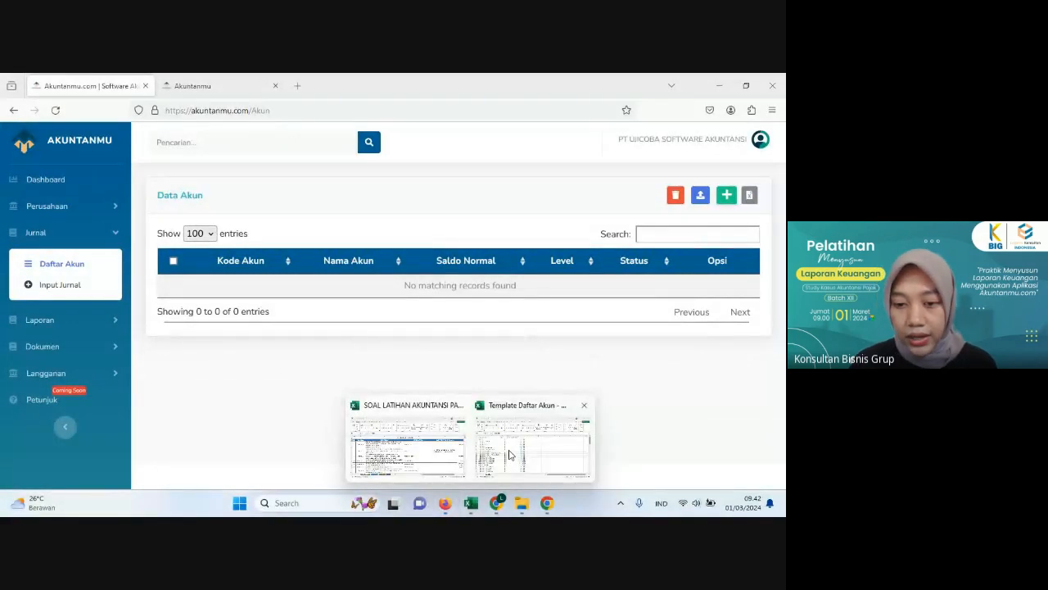
click(509, 453)
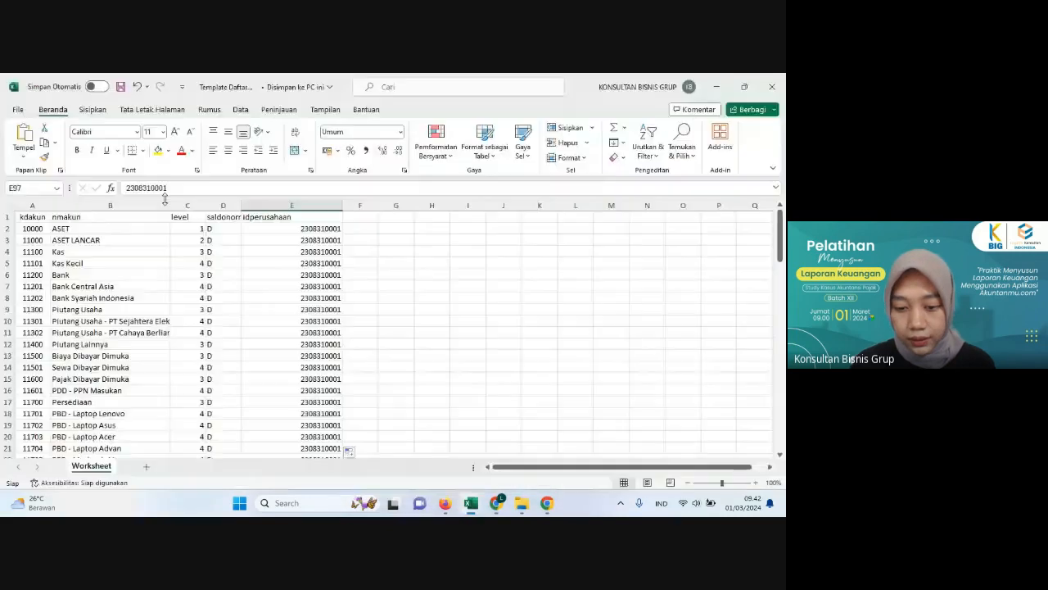
click(446, 503)
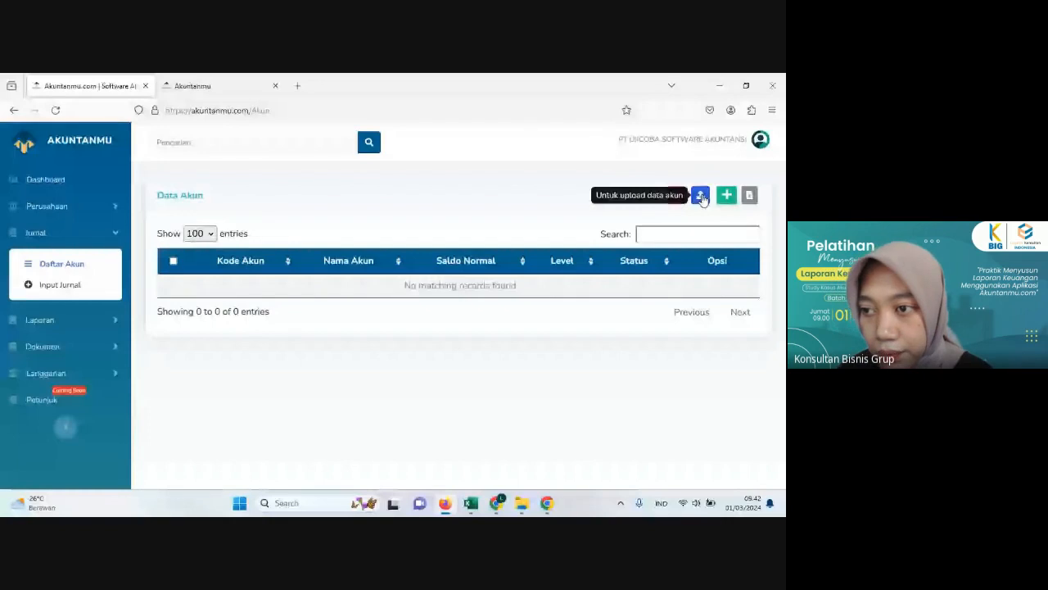
Step: Import Template Daftar Akun.xlsx from the TEMPLATE DAFTAR AKUN folder inside PELATIHAN on drive D into Data Akun
click(700, 195)
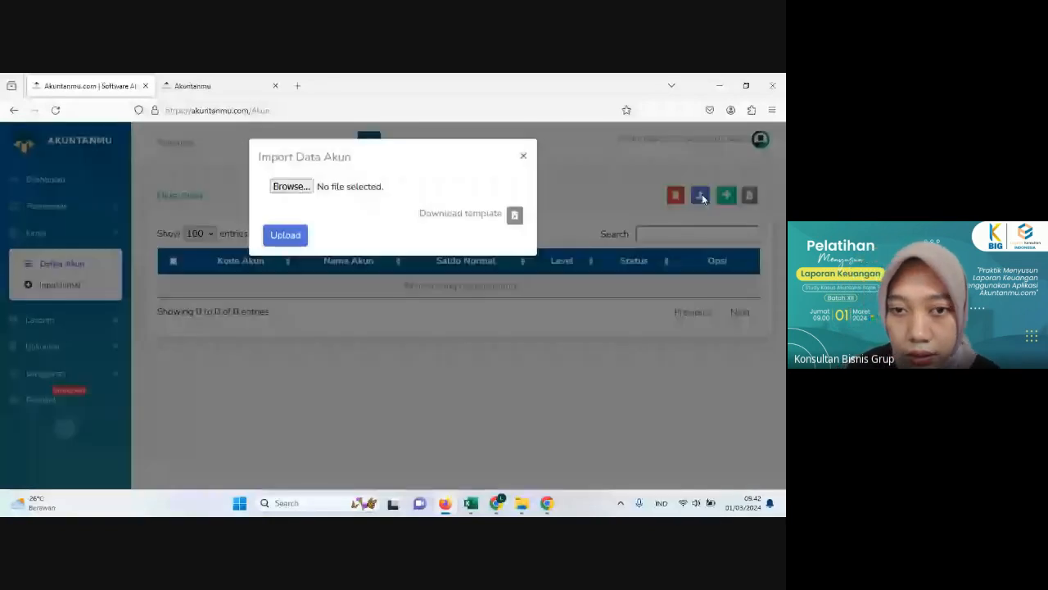
click(296, 188)
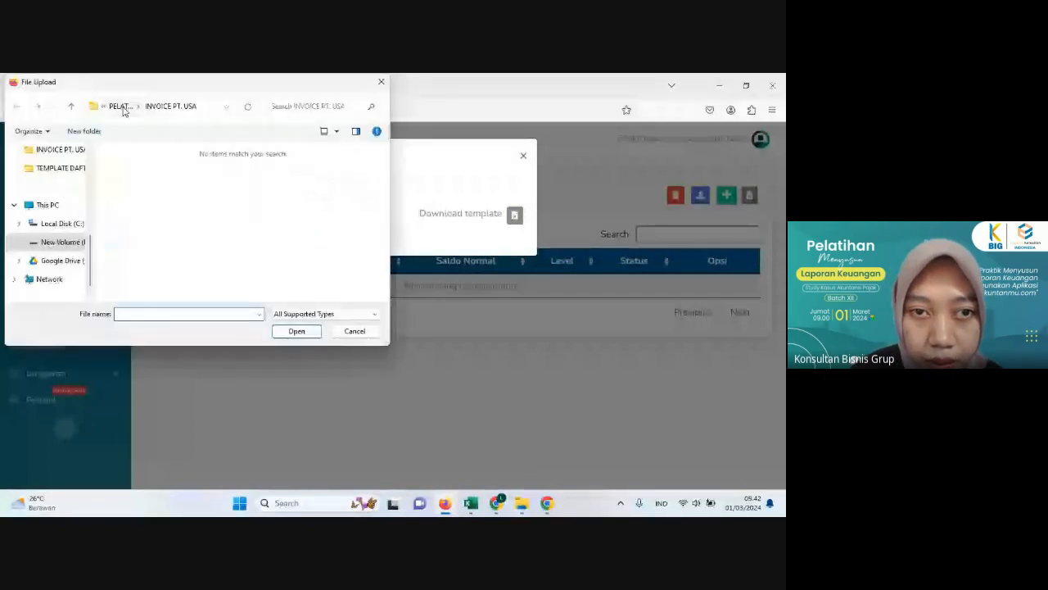
click(119, 107)
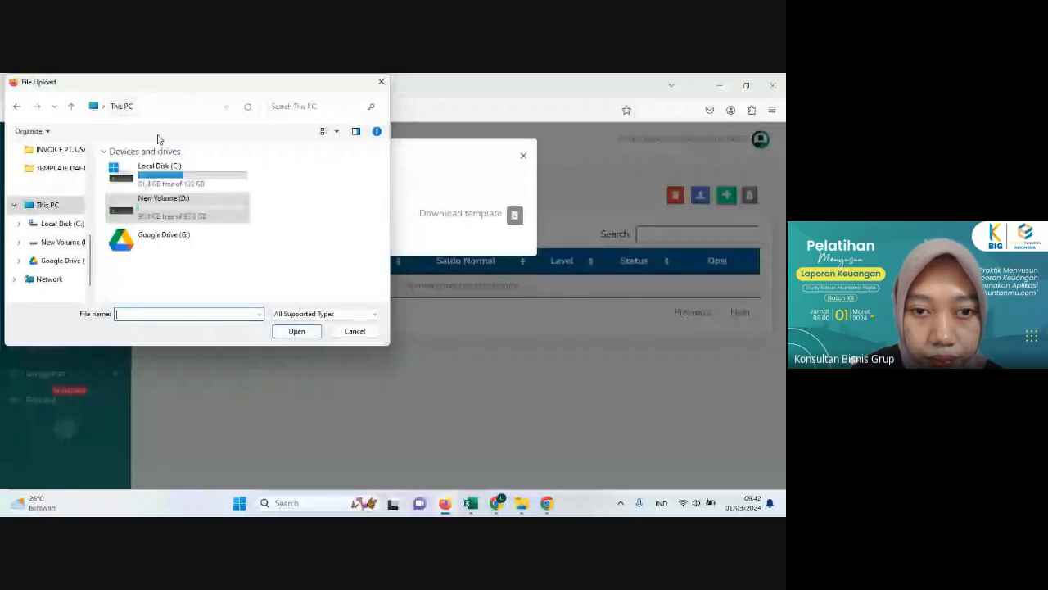
double_click(160, 201)
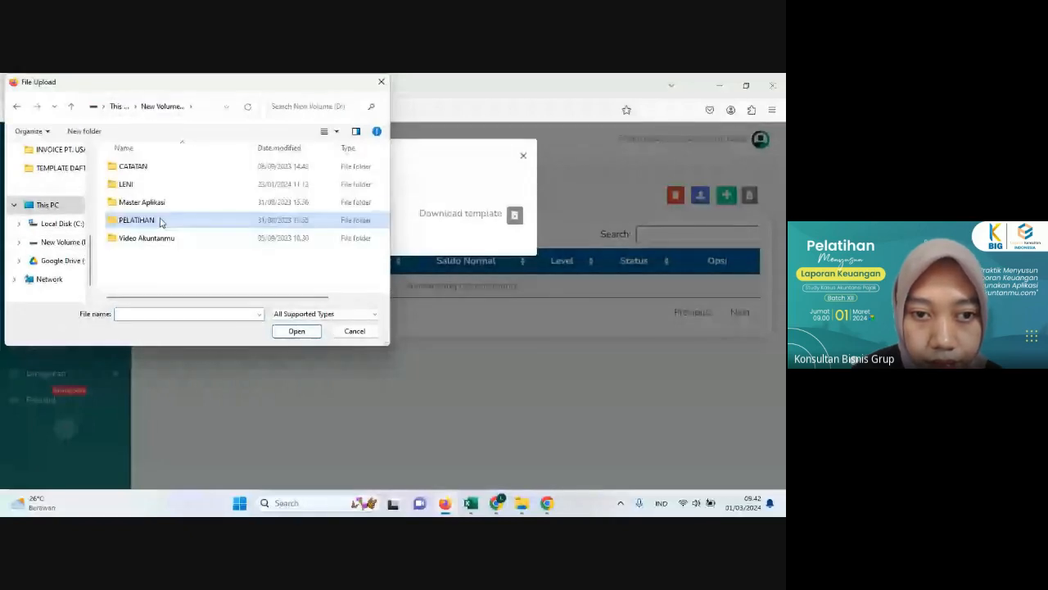
double_click(137, 220)
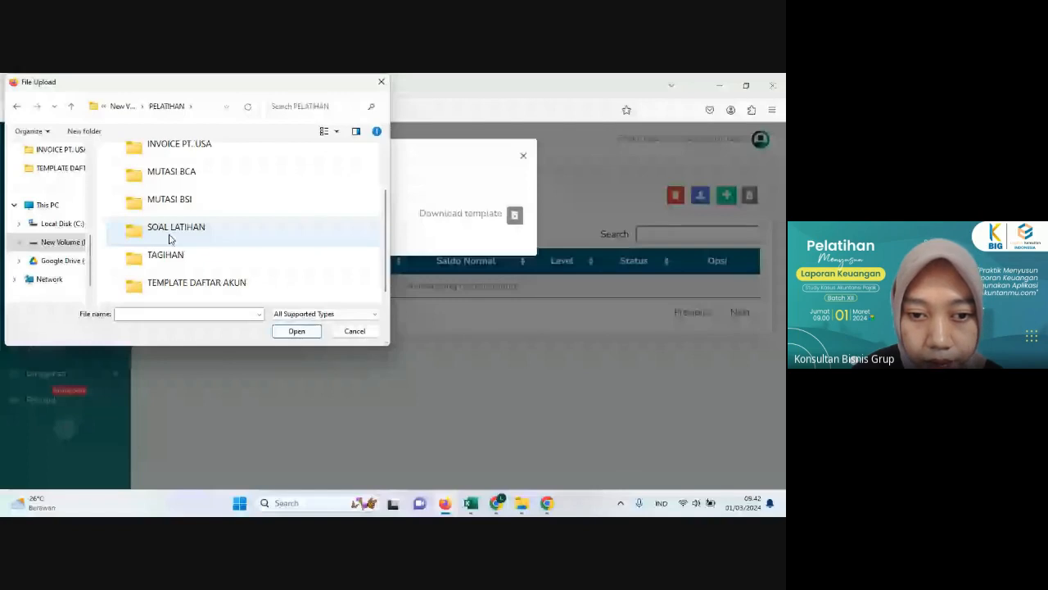
click(187, 282)
double_click(187, 282)
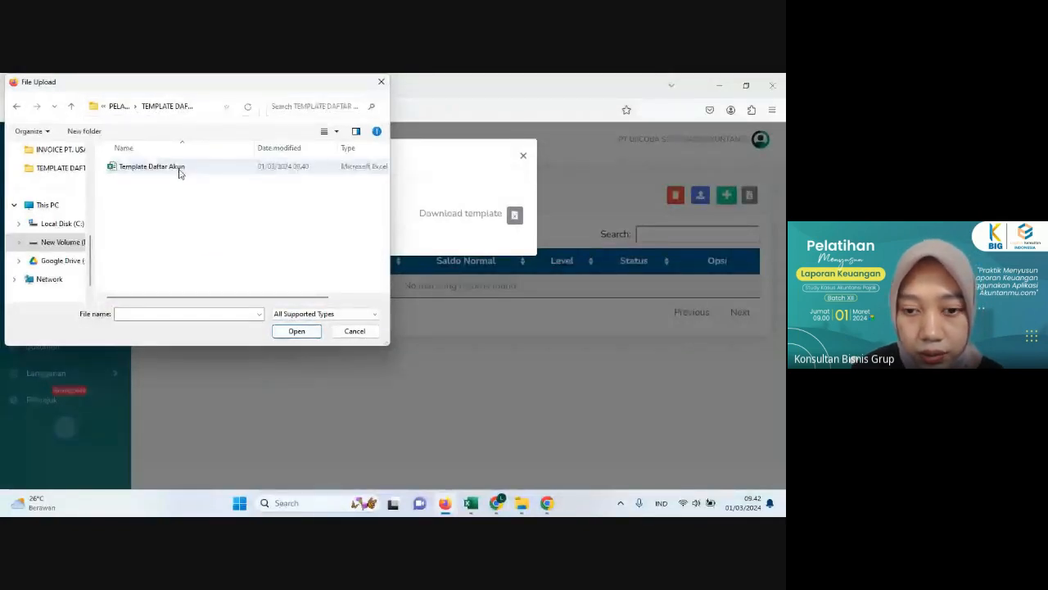
click(180, 170)
click(296, 331)
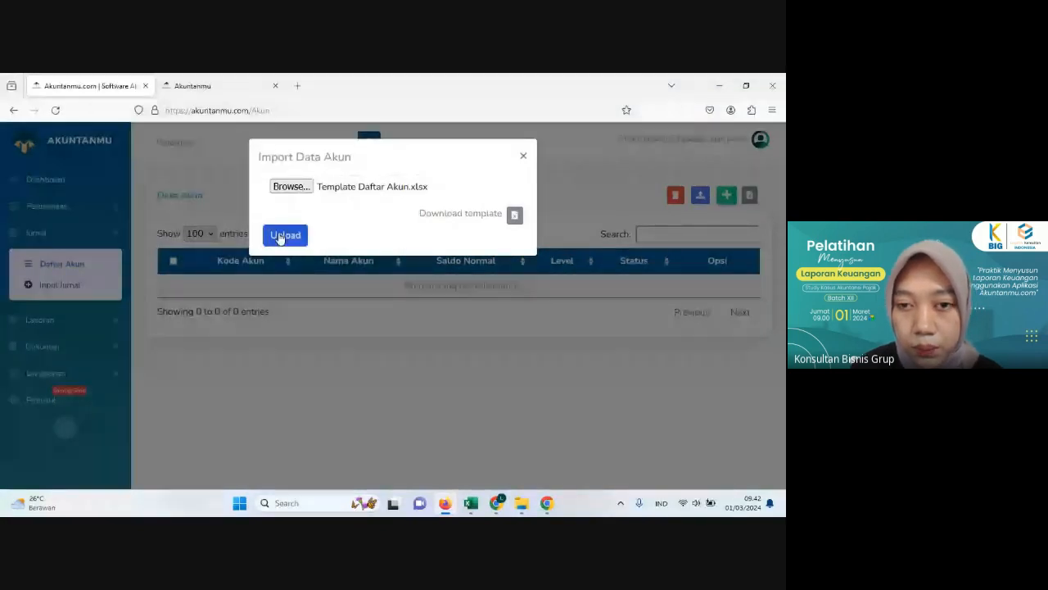
click(282, 235)
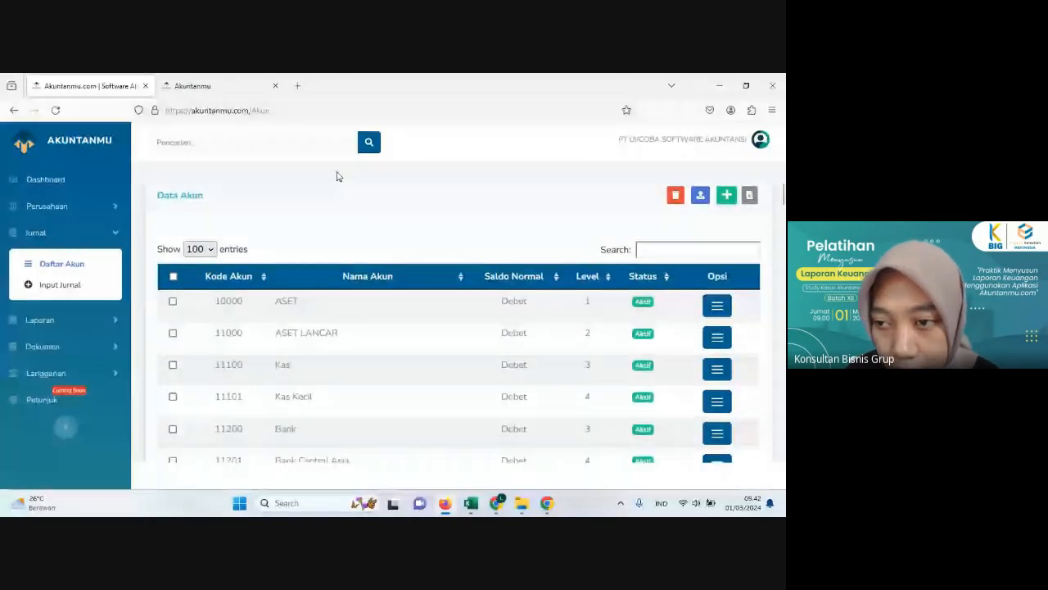
Step: Review the imported accounts in the Data Akun list, examining their codes, names, normal balances and levels
scroll(335, 216, down, 5)
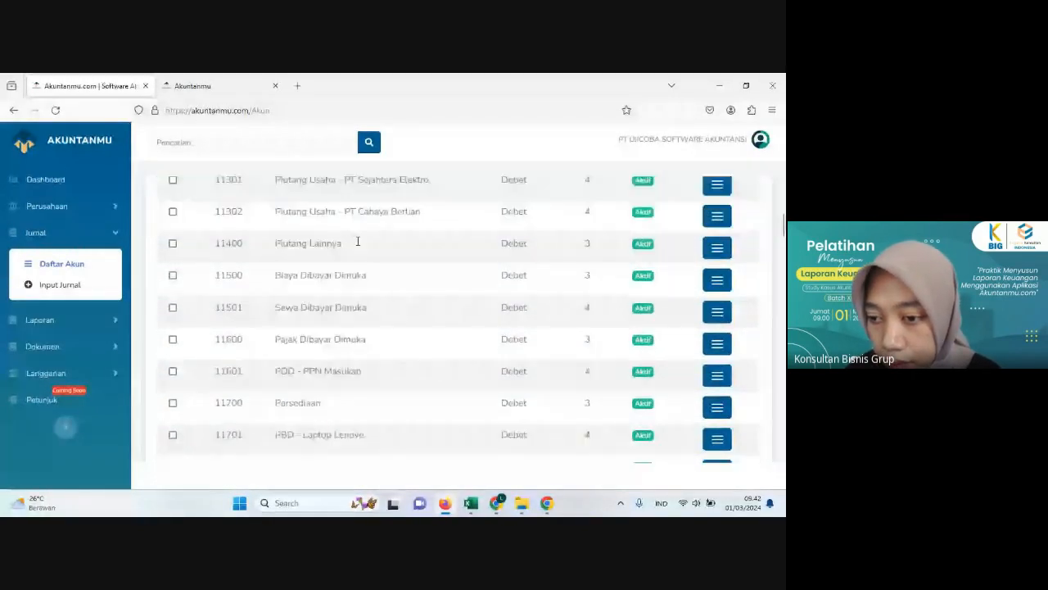
scroll(360, 234, down, 8)
scroll(365, 236, down, 3)
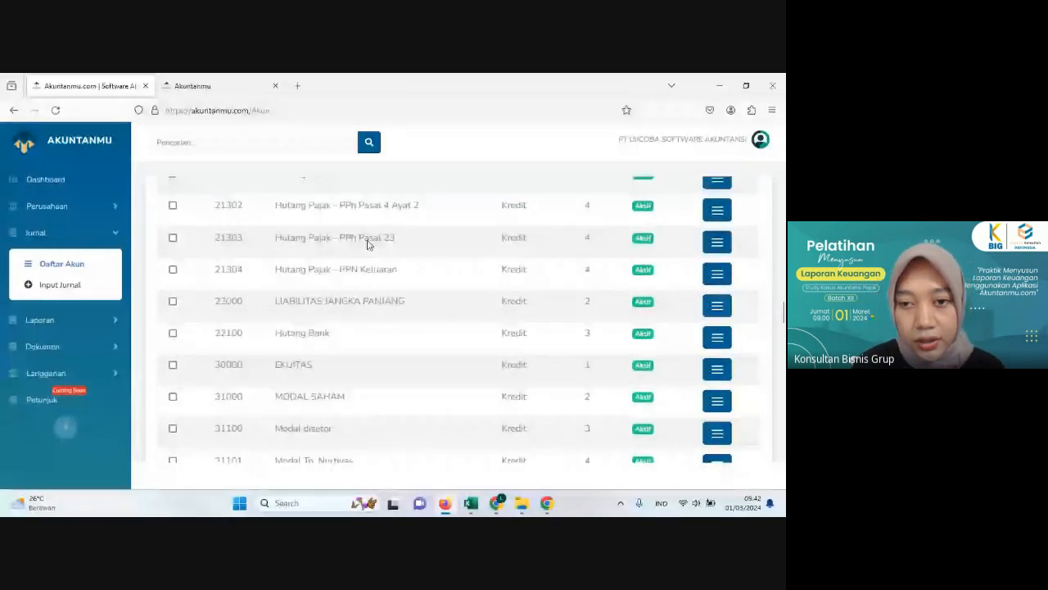
scroll(352, 234, up, 3)
scroll(341, 223, up, 10)
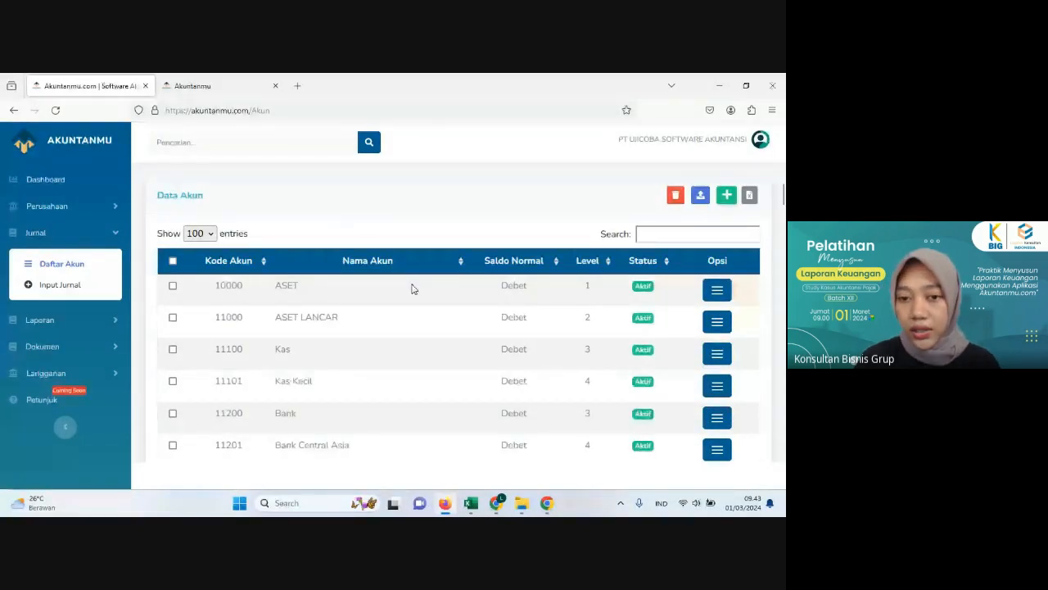
scroll(412, 288, down, 2)
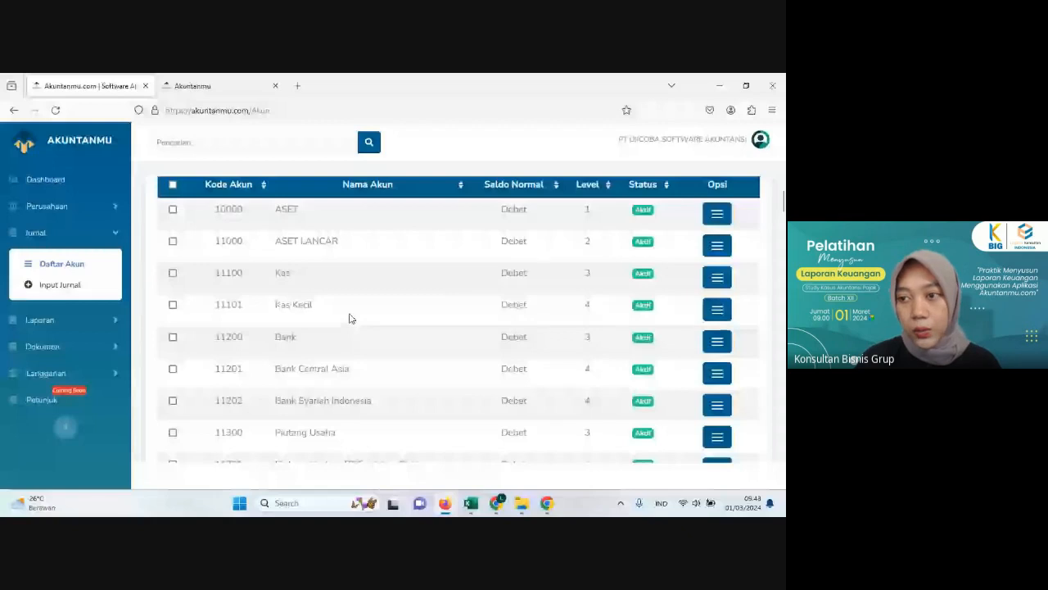
scroll(696, 166, up, 2)
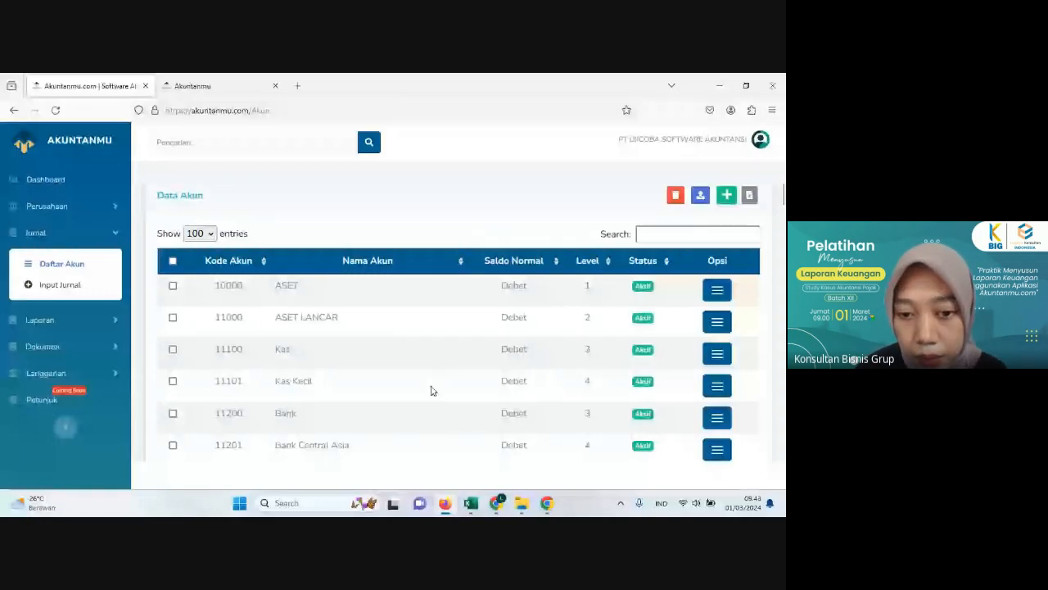
scroll(432, 391, down, 2)
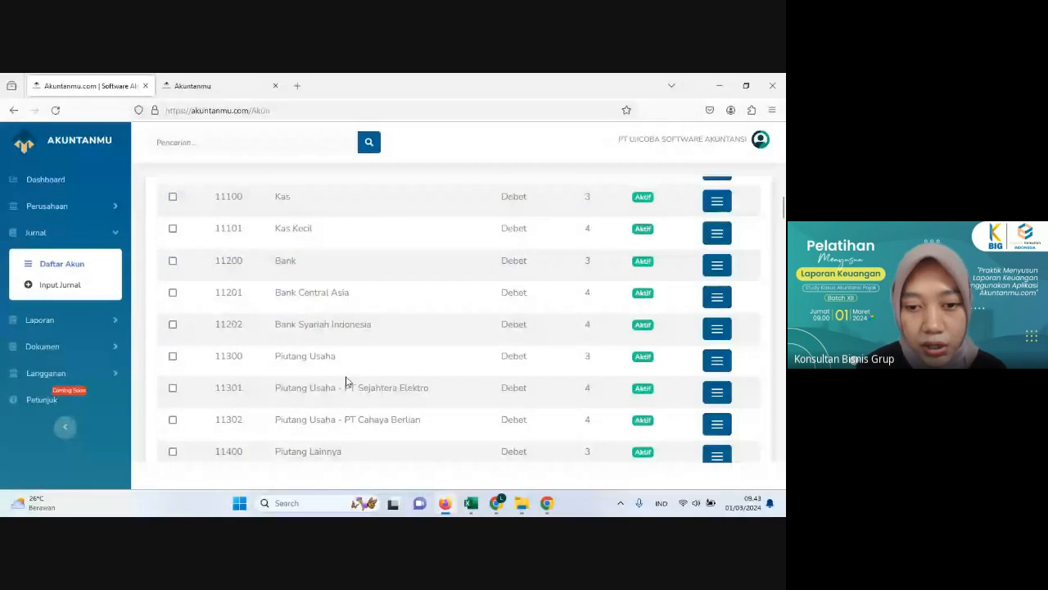
scroll(345, 382, down, 1)
scroll(343, 352, up, 4)
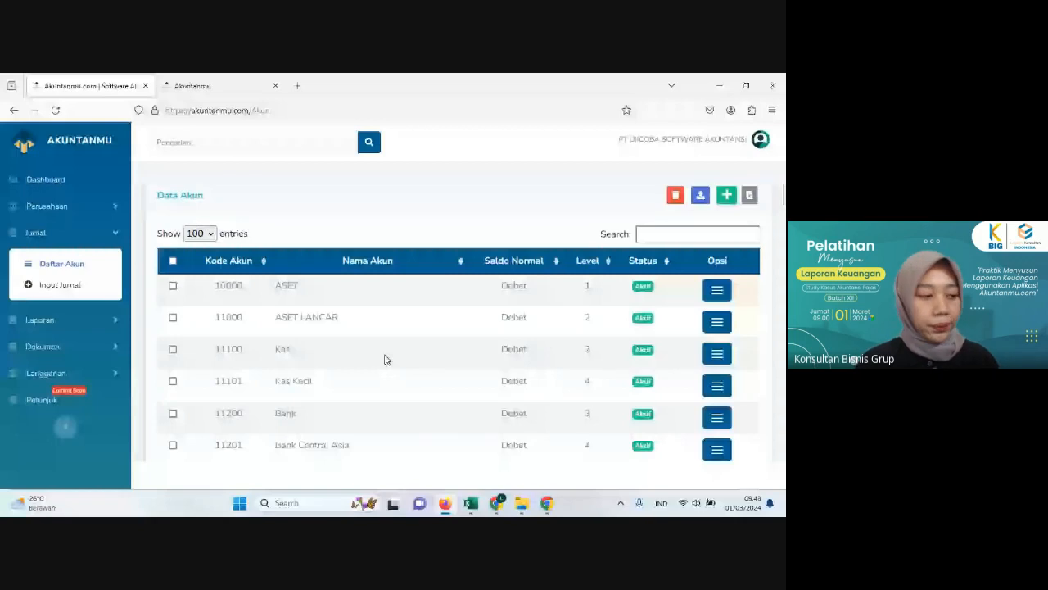
scroll(386, 359, down, 1)
scroll(387, 358, down, 2)
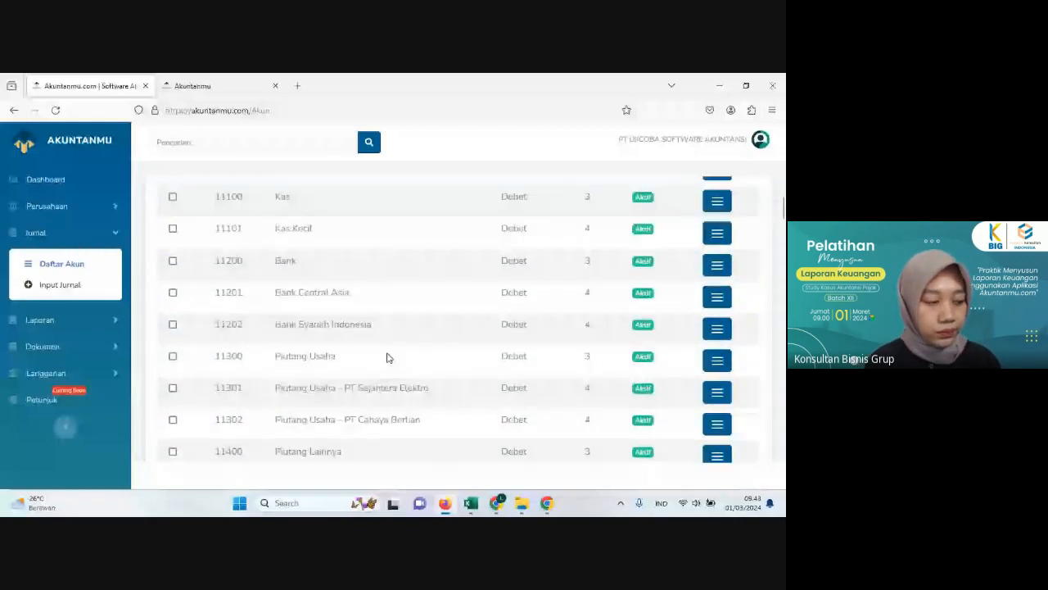
scroll(407, 233, up, 2)
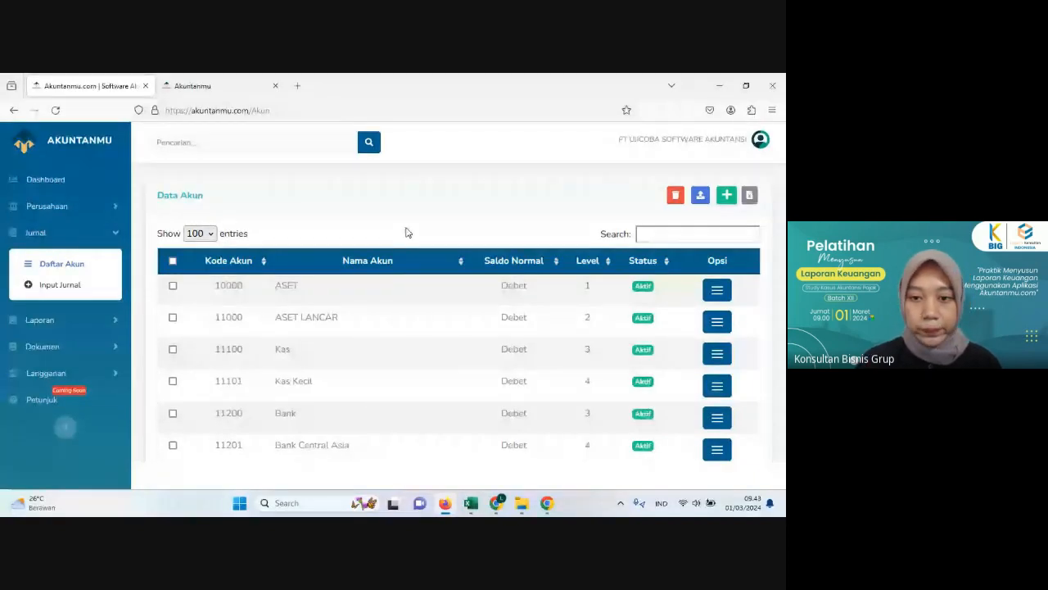
scroll(407, 232, down, 2)
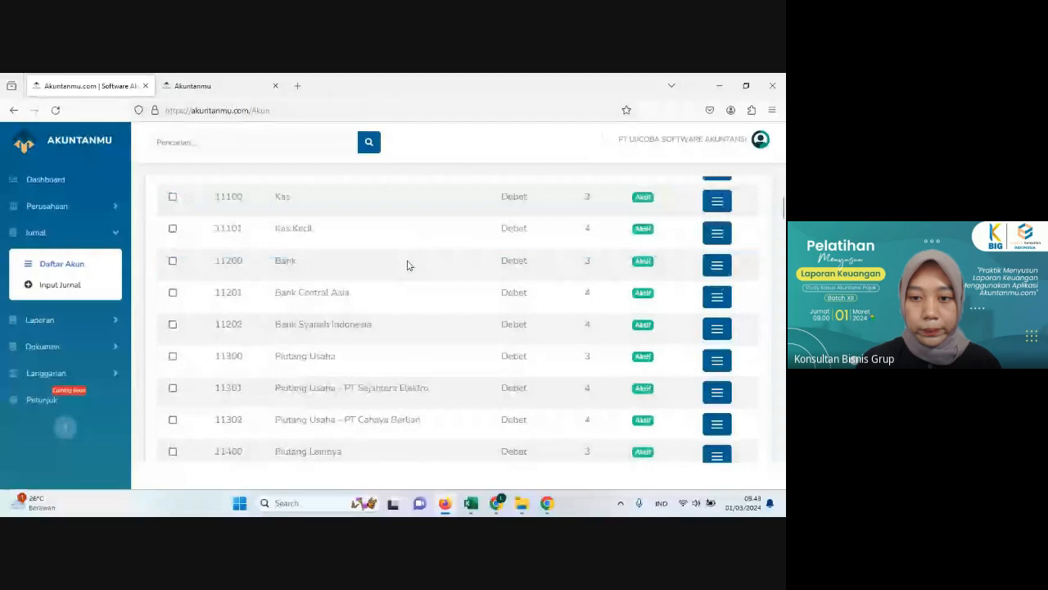
scroll(407, 262, up, 1)
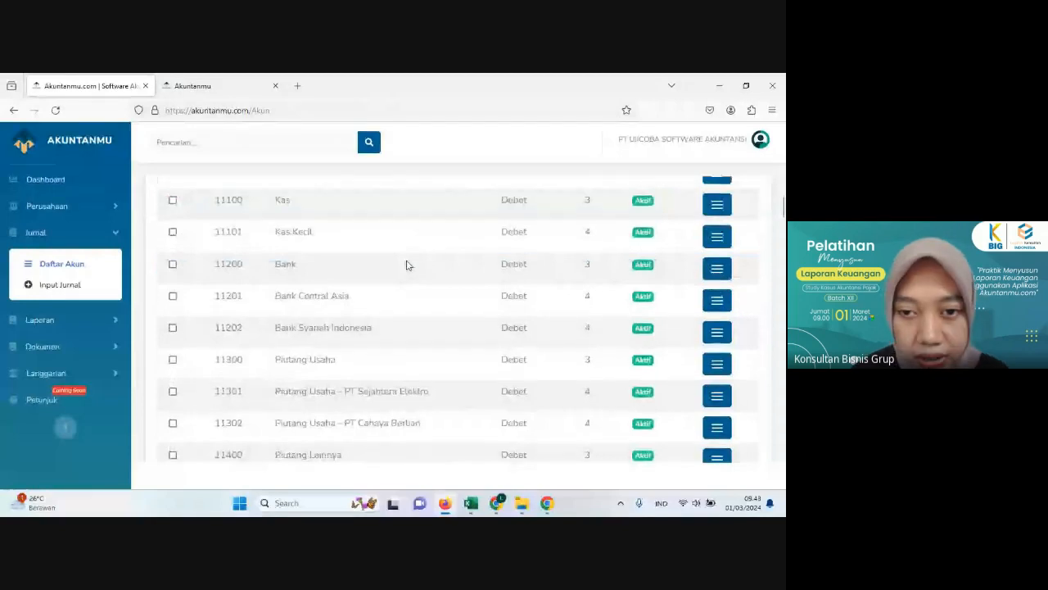
scroll(404, 264, up, 2)
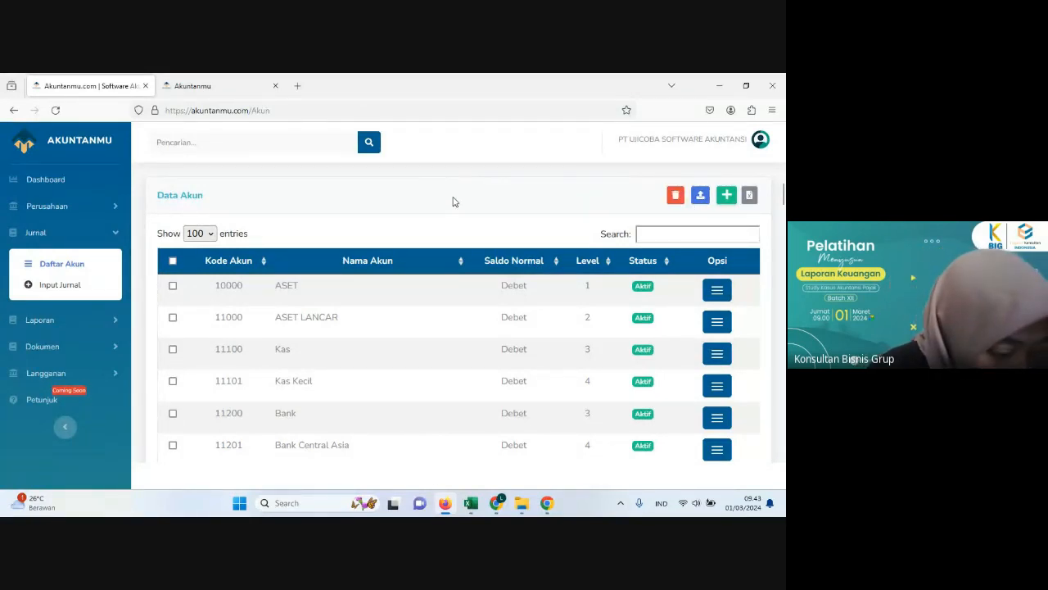
Step: Examine the cash, bank and receivable accounts near the start of the Data Akun list, noting their code numbering
scroll(450, 201, down, 2)
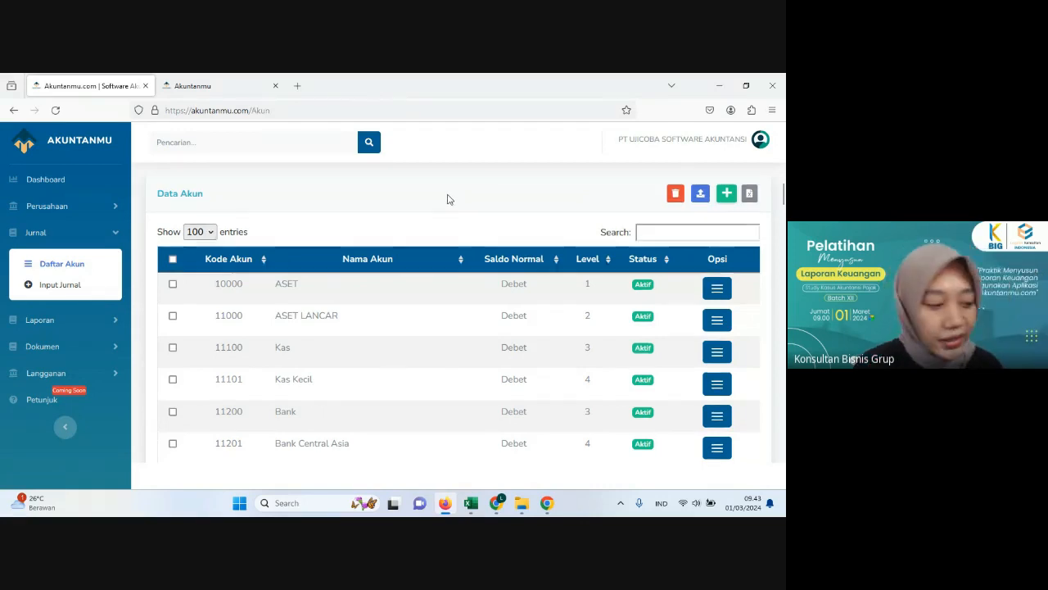
scroll(449, 201, down, 5)
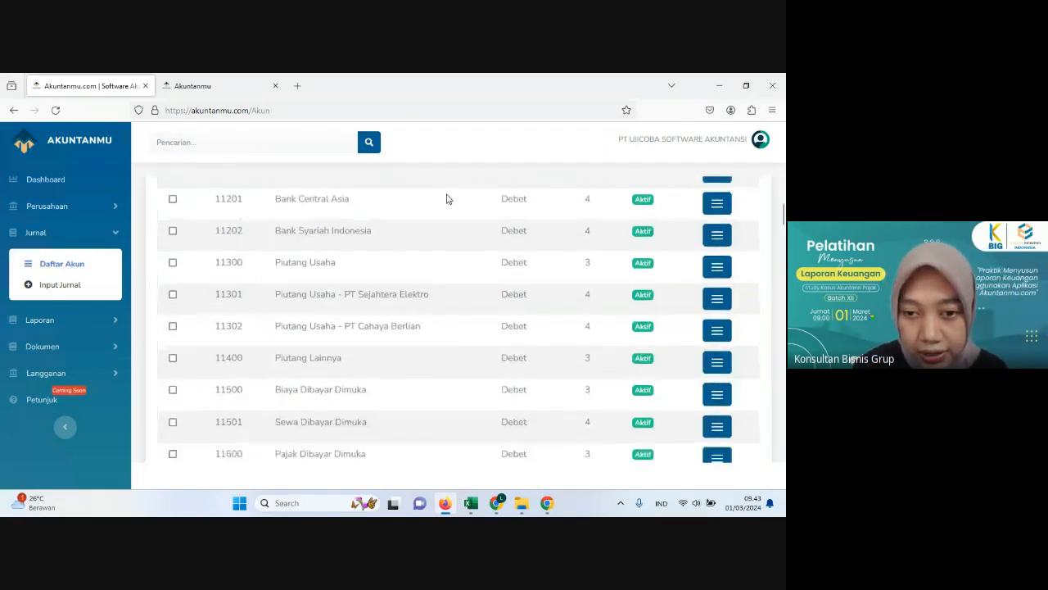
scroll(446, 198, up, 3)
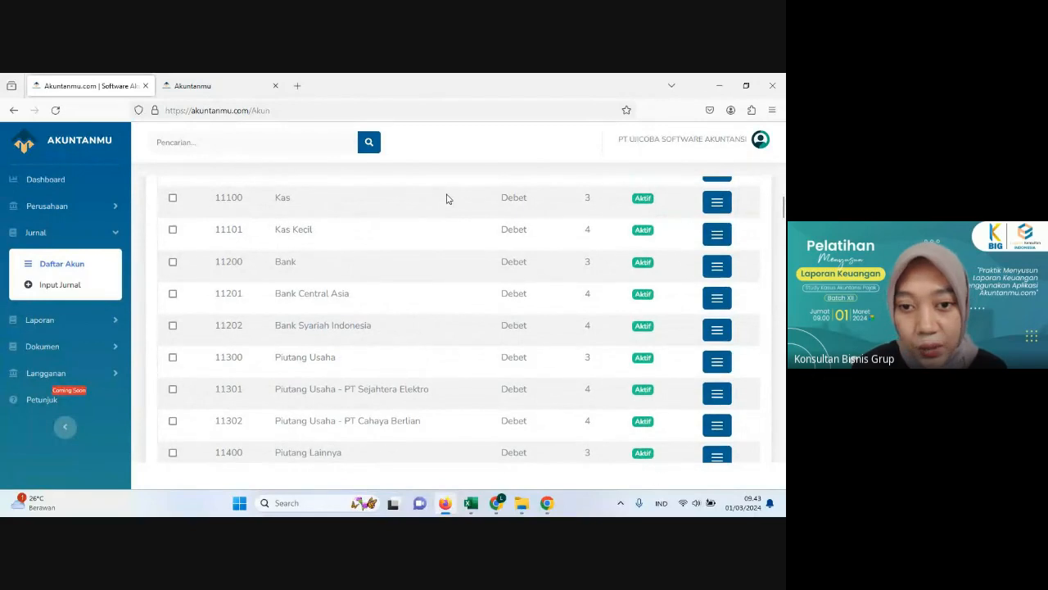
scroll(446, 198, up, 4)
scroll(447, 198, down, 2)
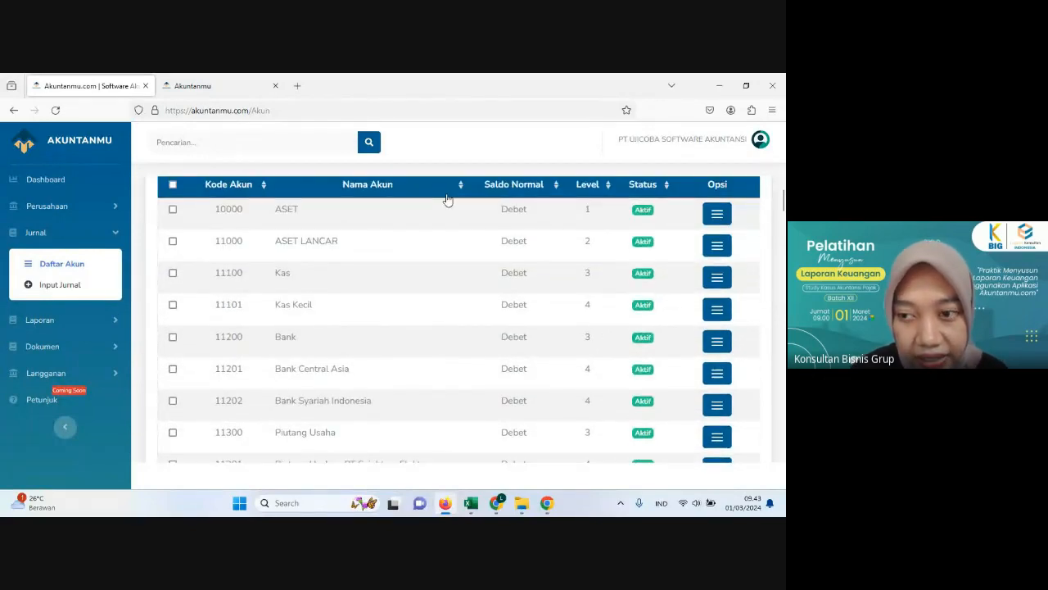
scroll(449, 200, up, 2)
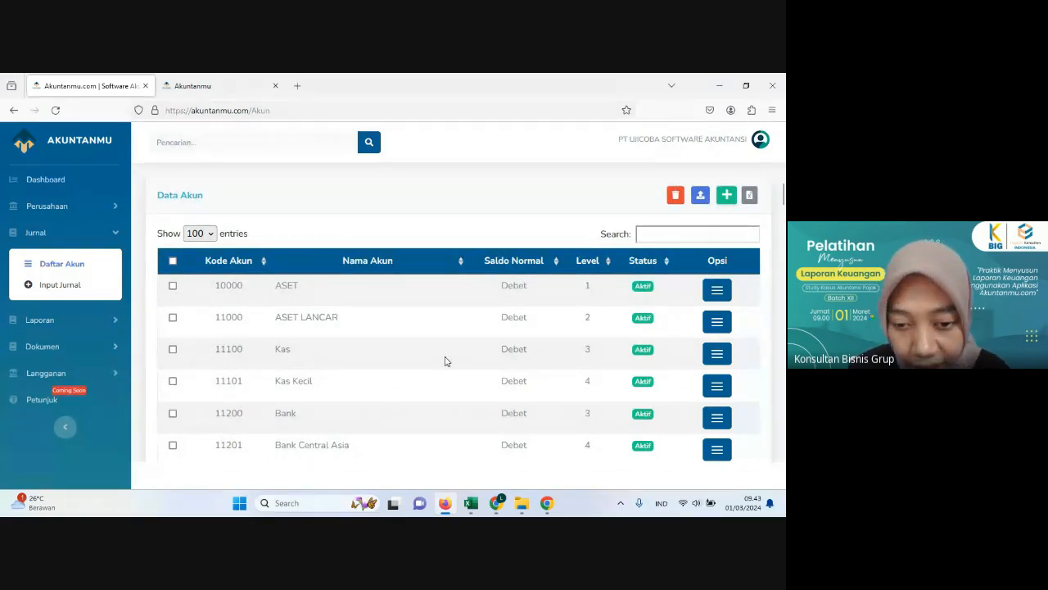
scroll(447, 362, down, 4)
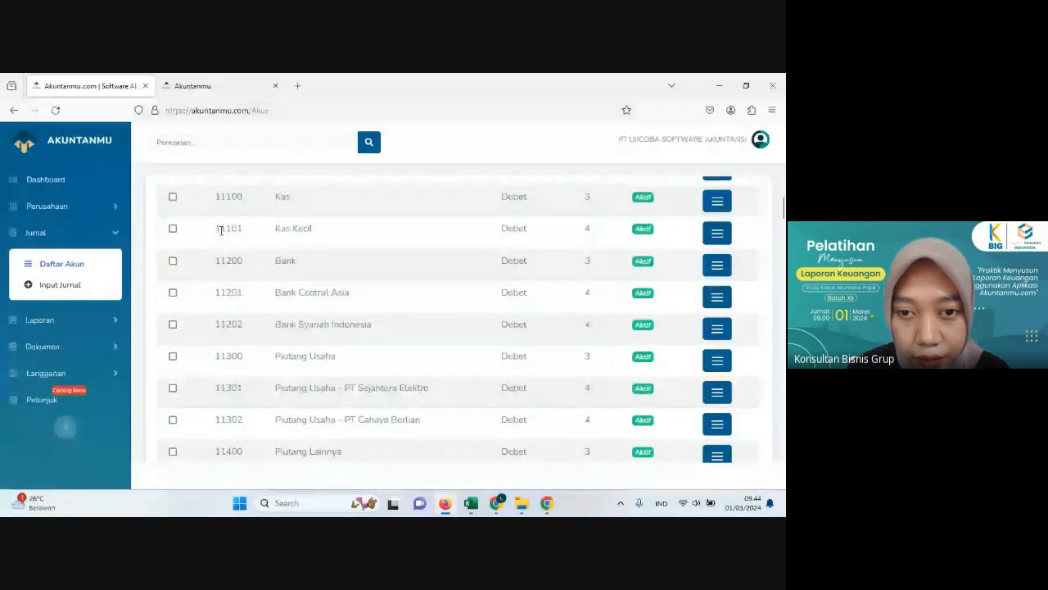
scroll(258, 242, up, 2)
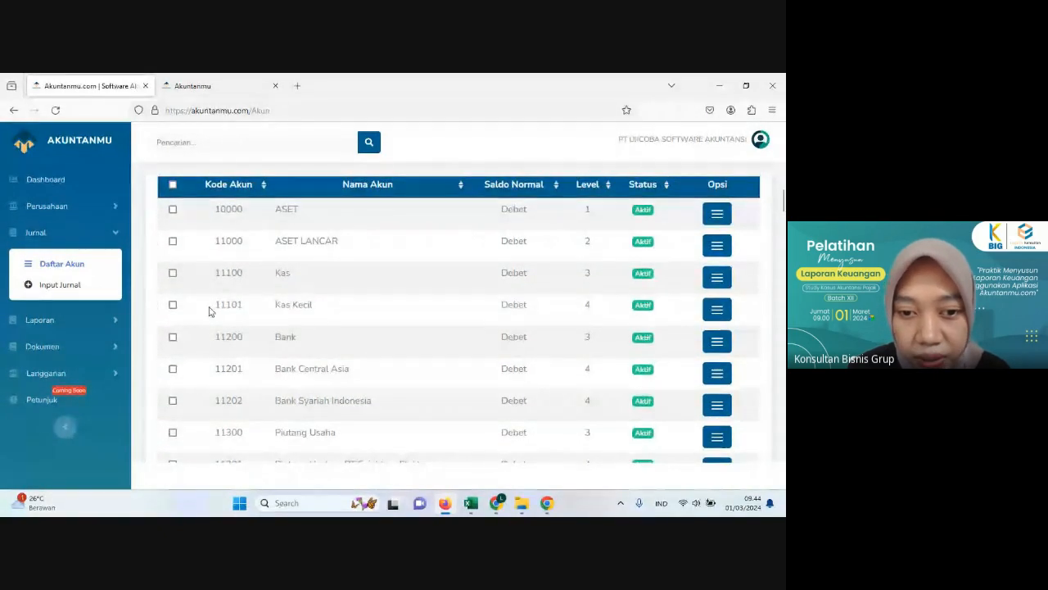
Step: Start a new account in Data Akun with code 11102, reusing Kas Kecil's code and changing its last digit
drag(211, 309, 245, 308)
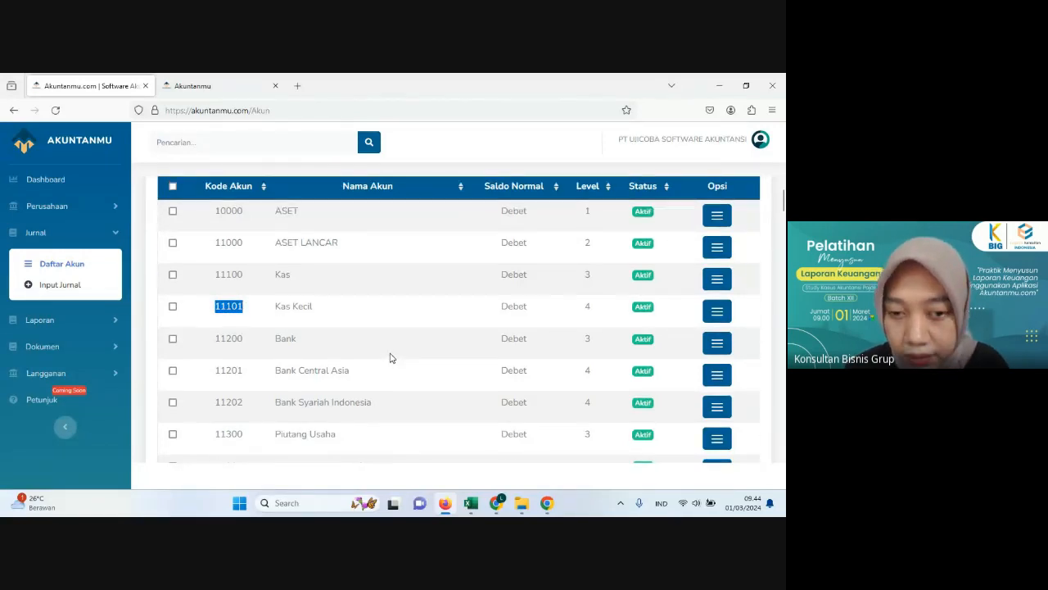
scroll(390, 358, up, 2)
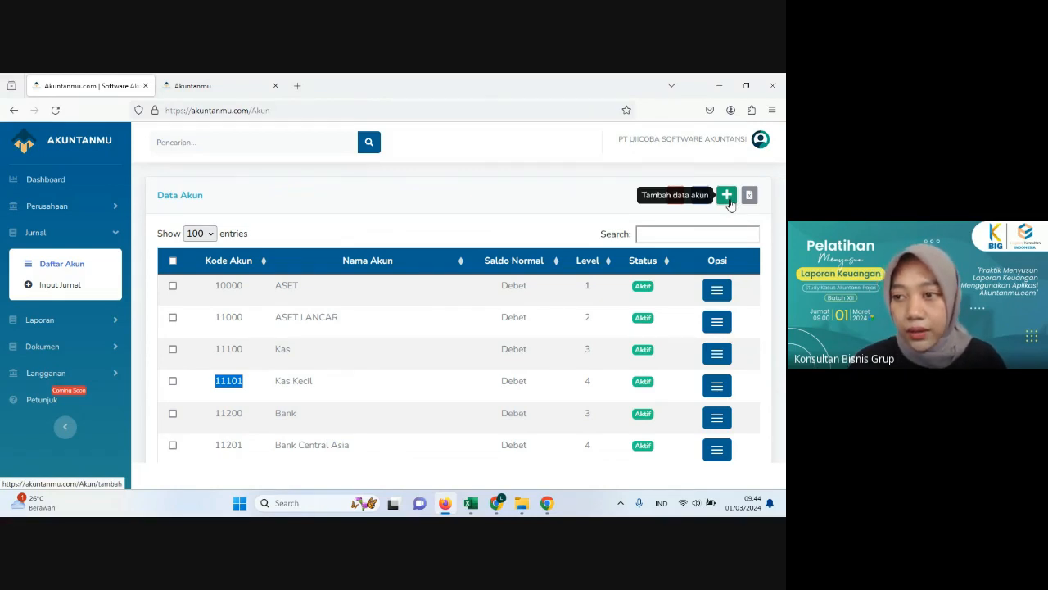
click(727, 196)
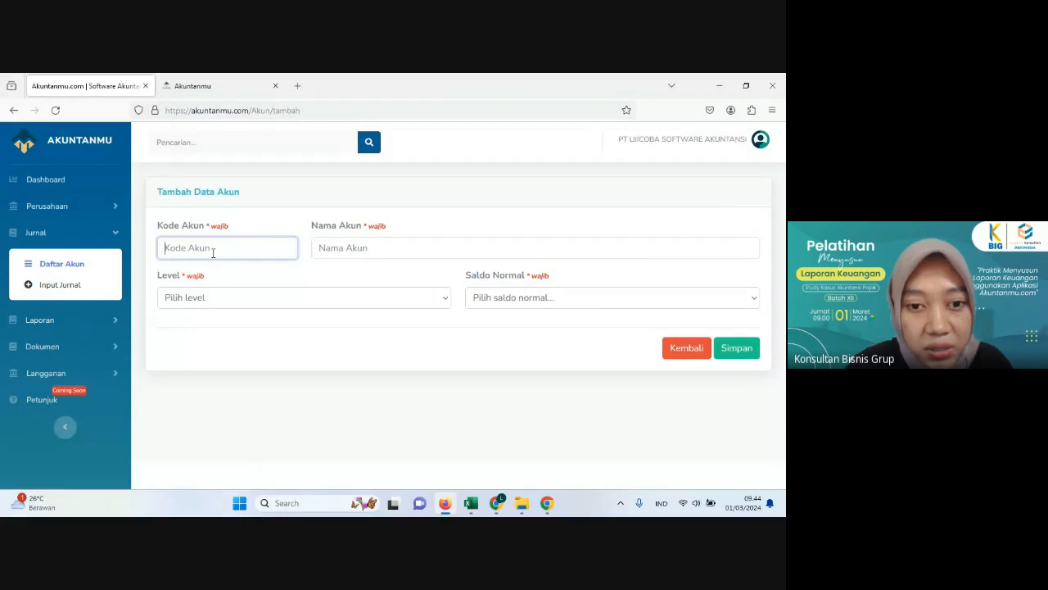
text(11101)
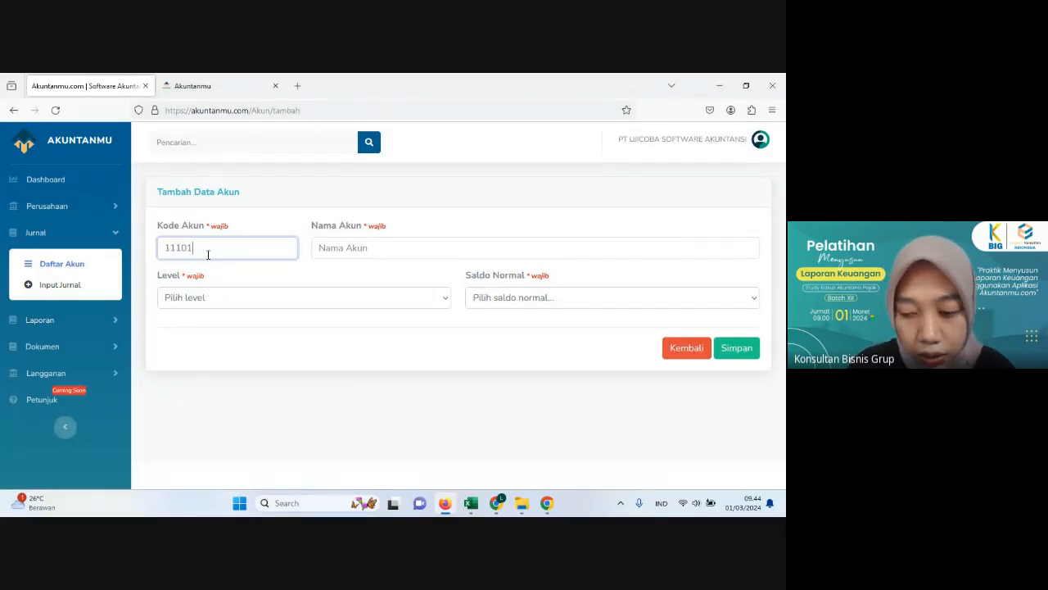
key(BackSpace)
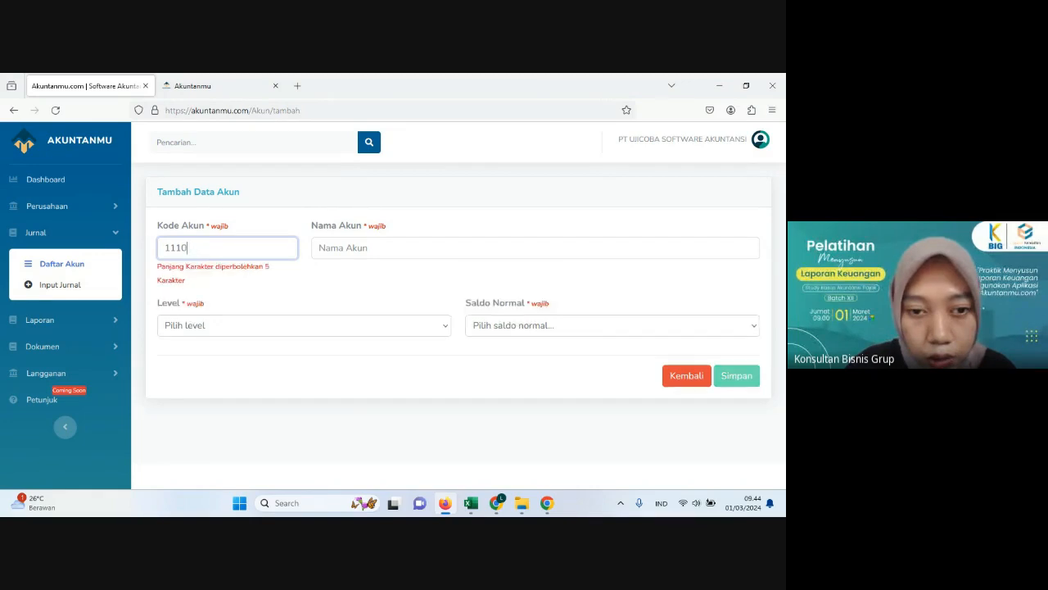
text(2)
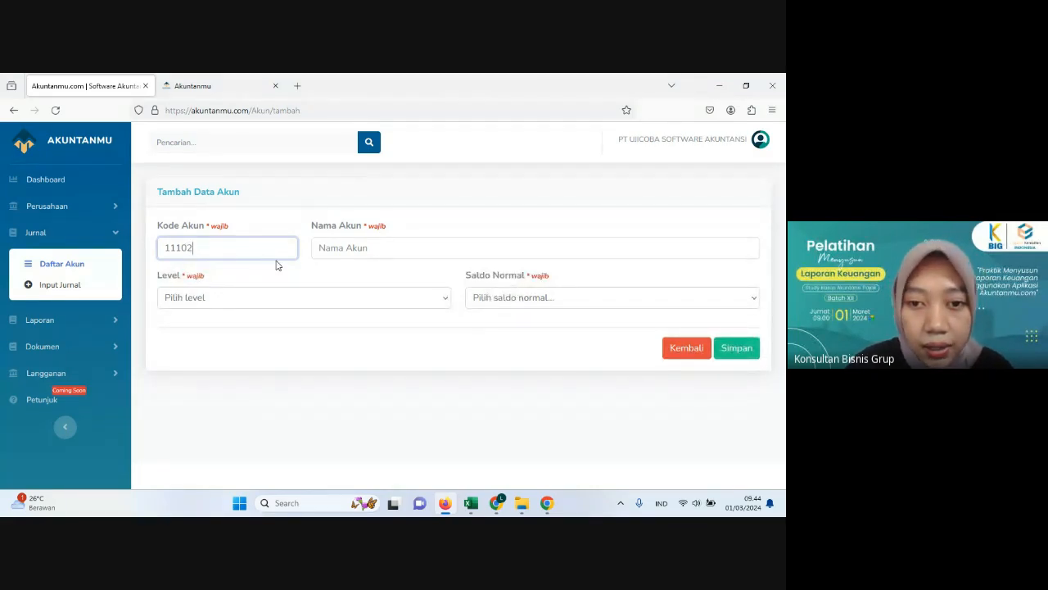
Step: Name the new account Kas Operasional, set it to level 4 with normal balance Debet, and save it
click(317, 251)
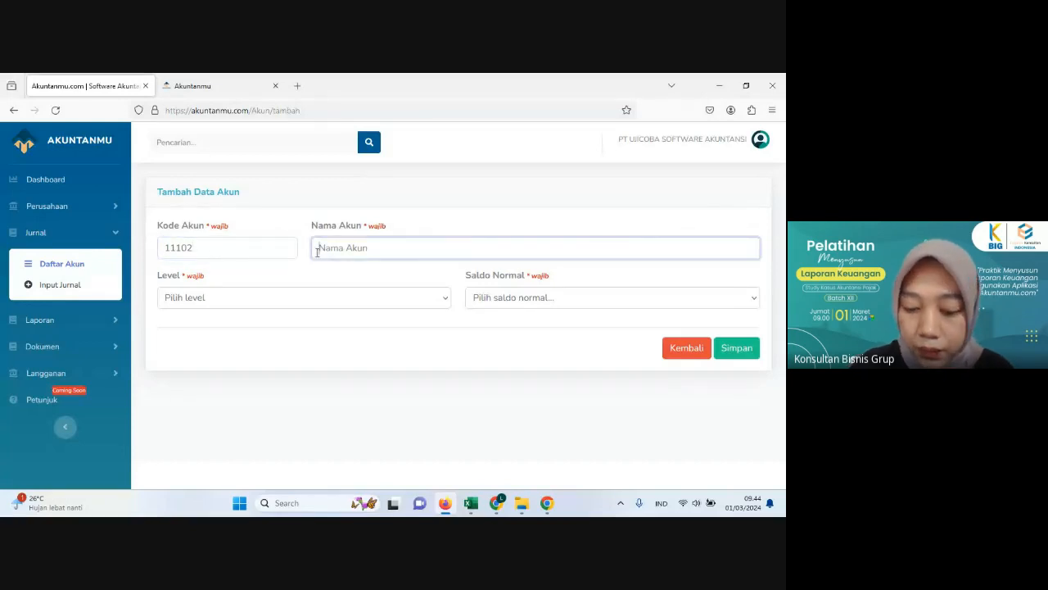
text(Kas )
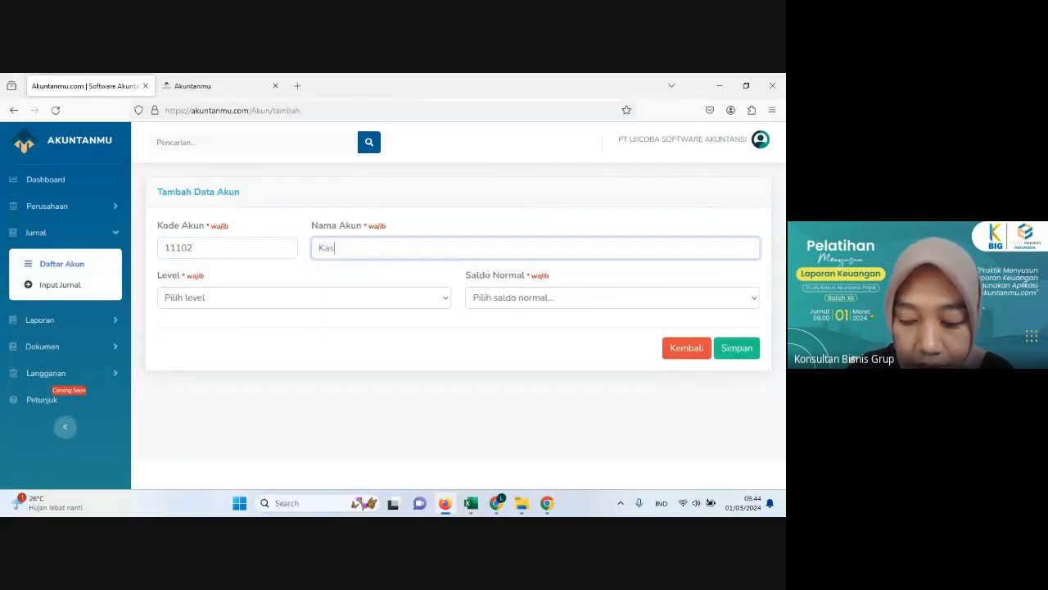
text(Operasional)
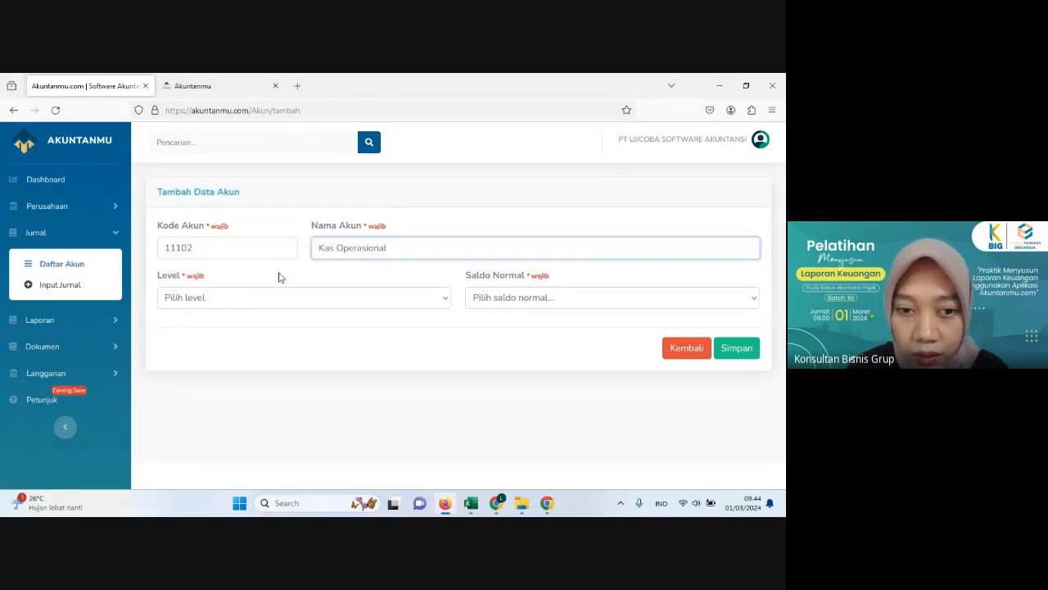
click(220, 300)
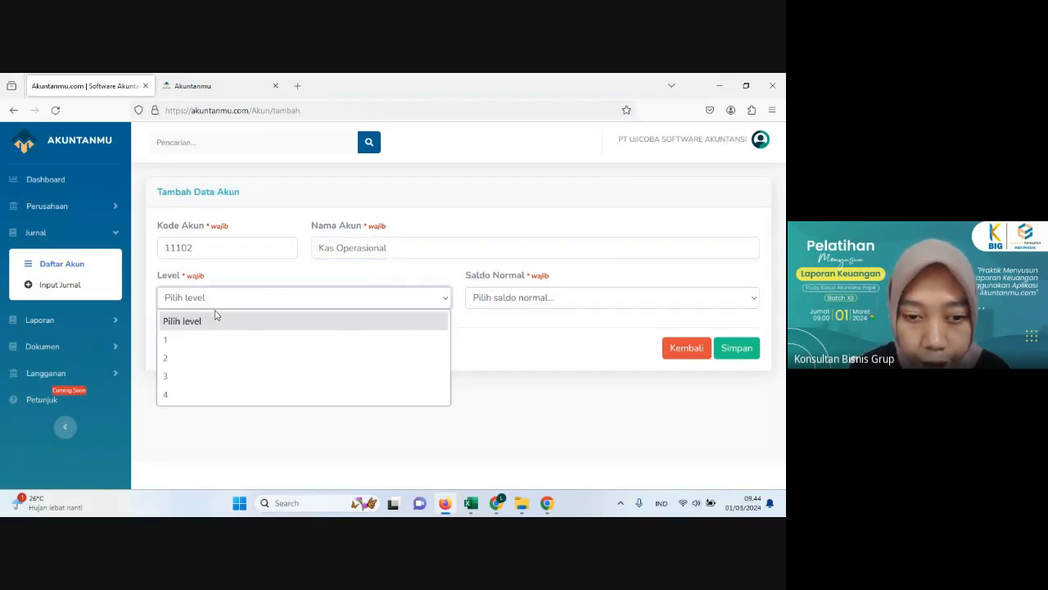
click(200, 397)
click(516, 299)
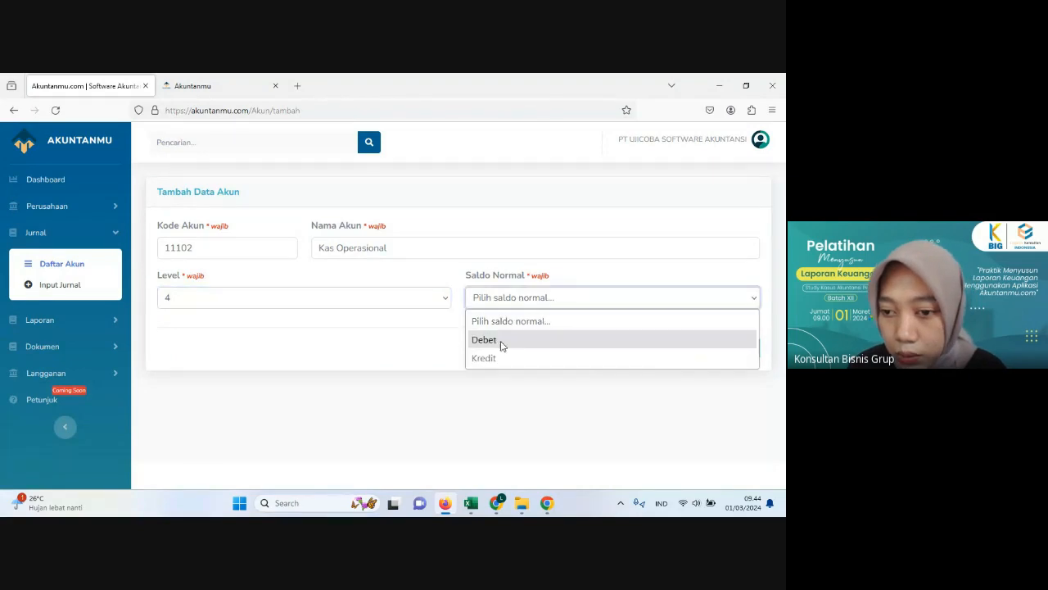
click(502, 347)
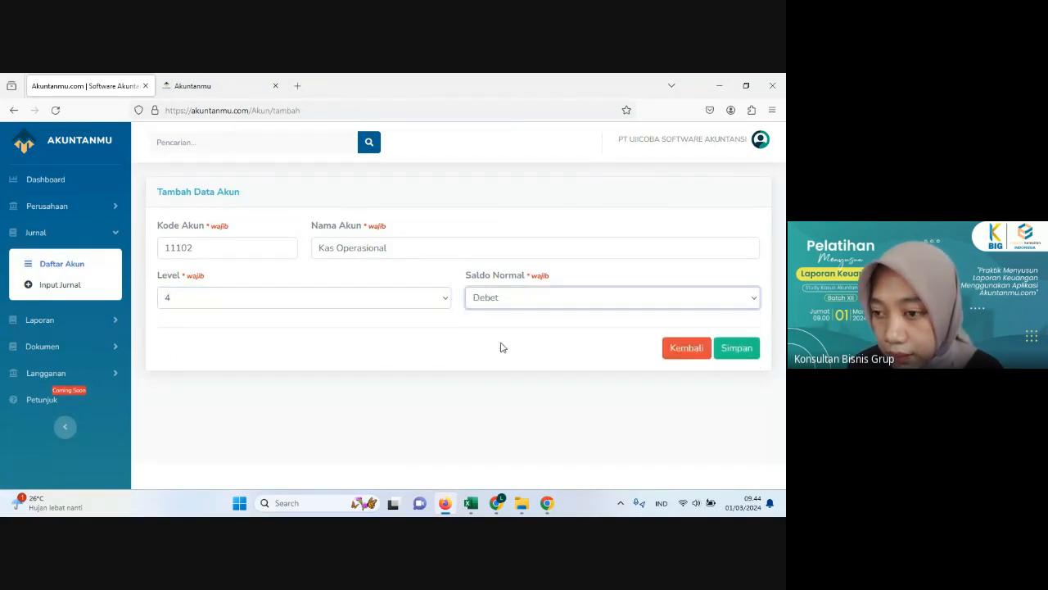
click(738, 350)
click(740, 352)
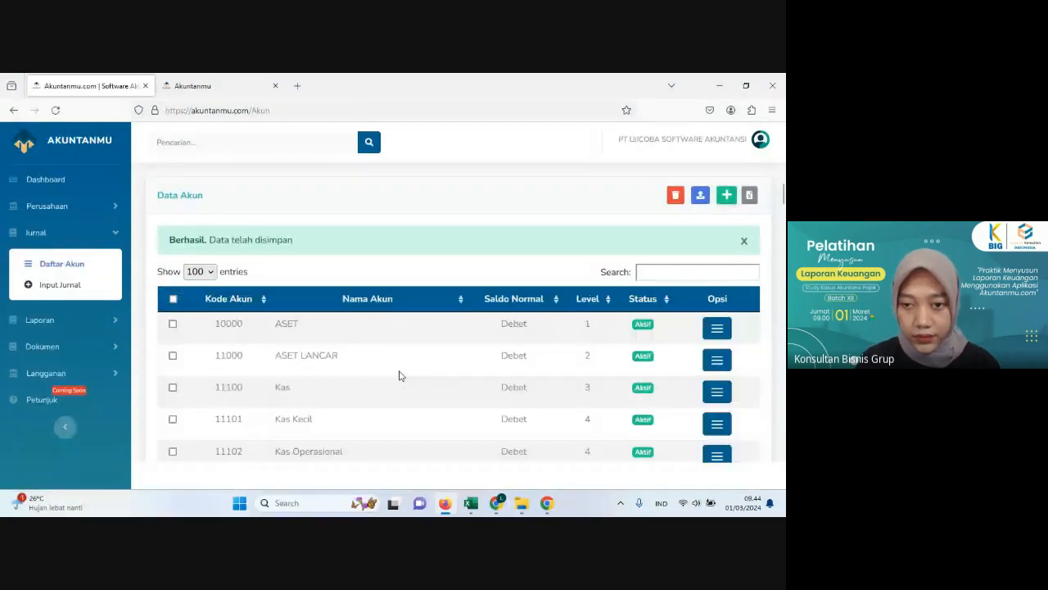
Step: Start another new account with code 11203, reusing Bank Syariah Indonesia's code from the list and changing its last digit
scroll(399, 374, down, 3)
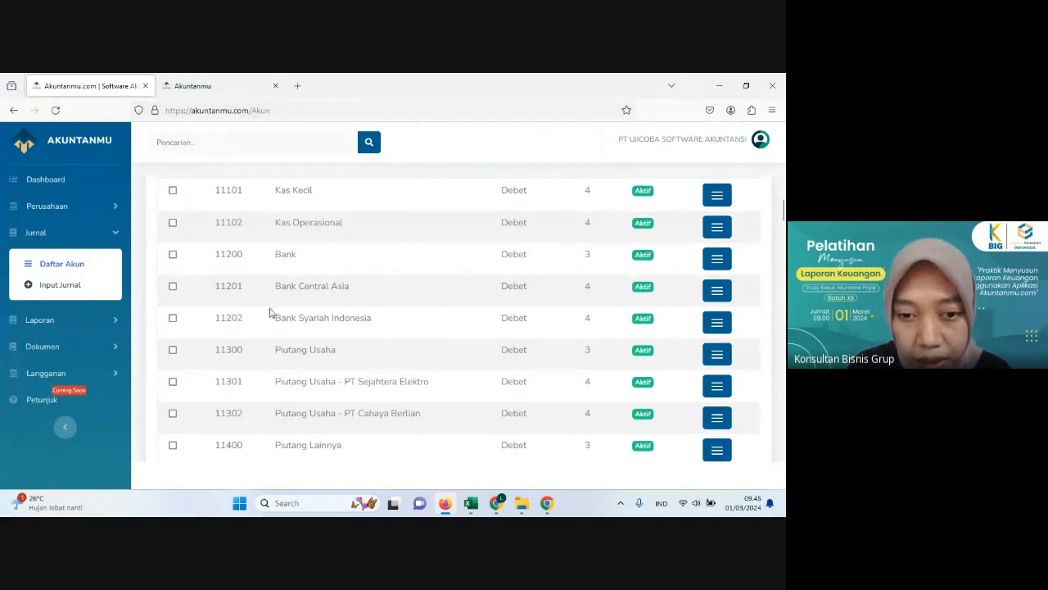
scroll(290, 287, up, 1)
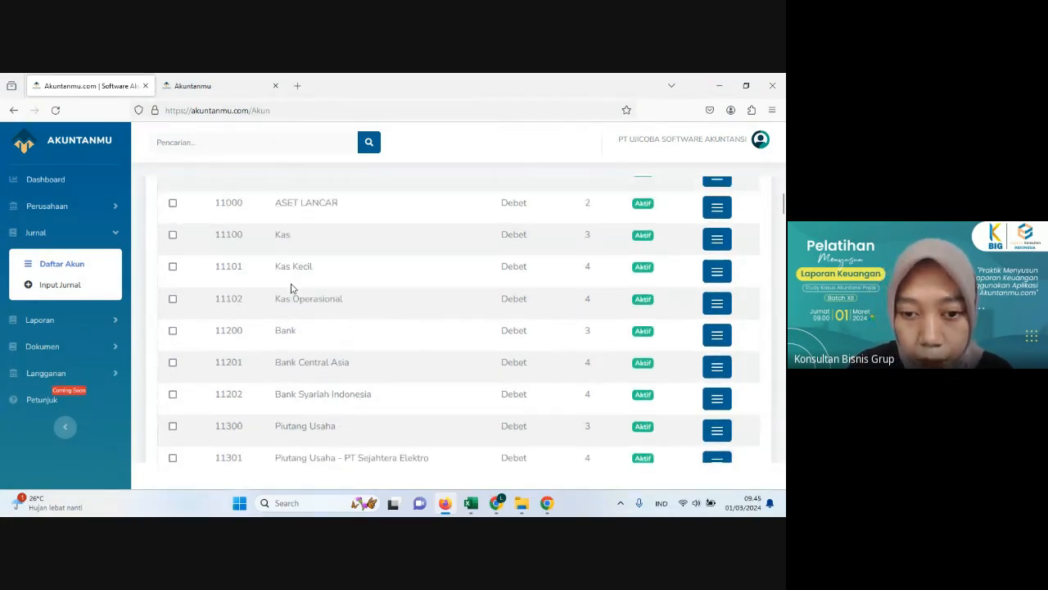
scroll(287, 290, down, 1)
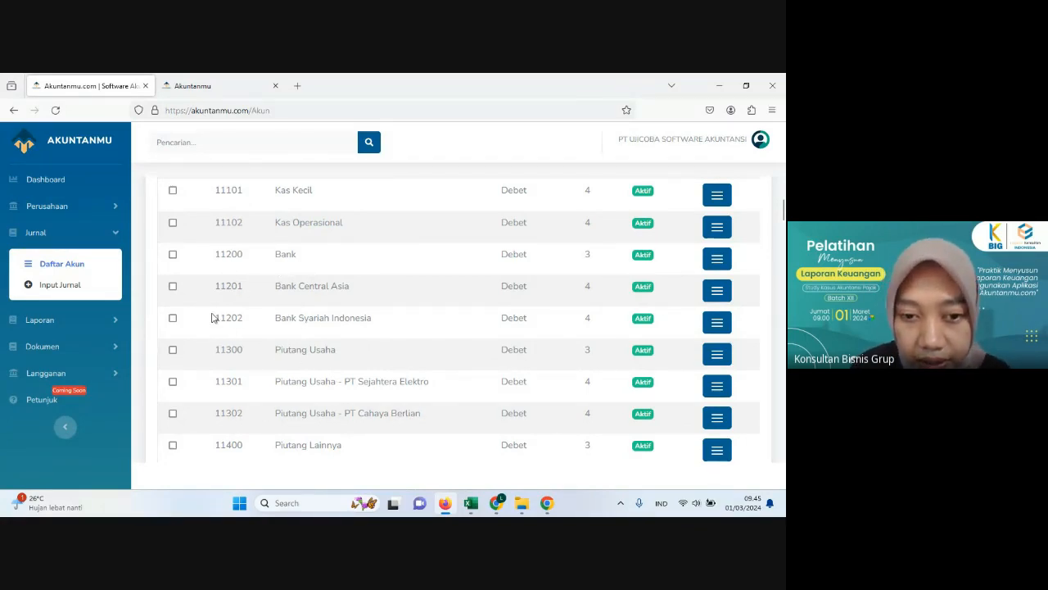
drag(213, 318, 246, 324)
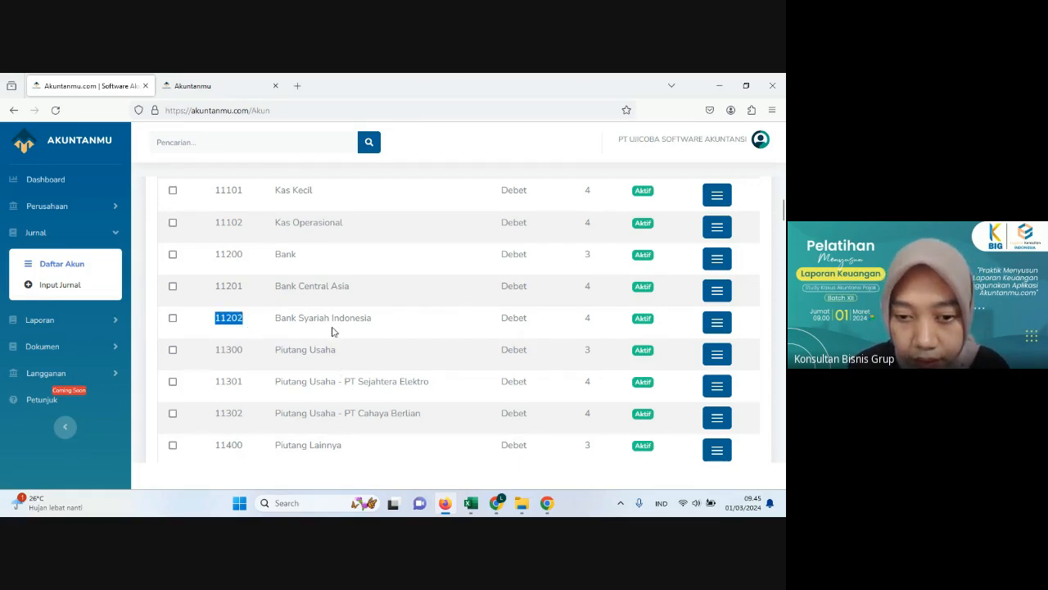
scroll(341, 322, up, 3)
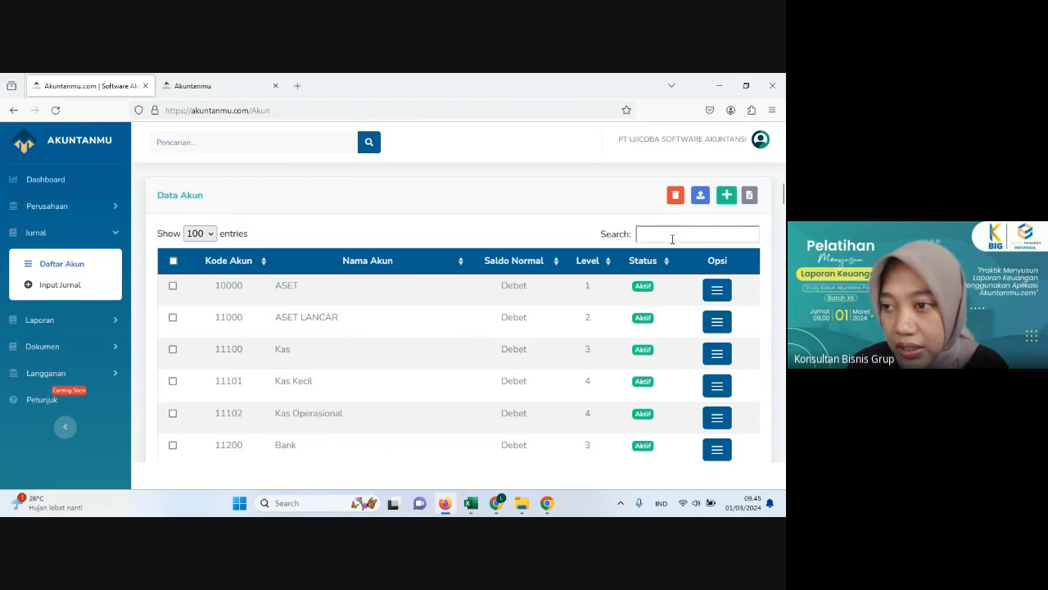
click(727, 196)
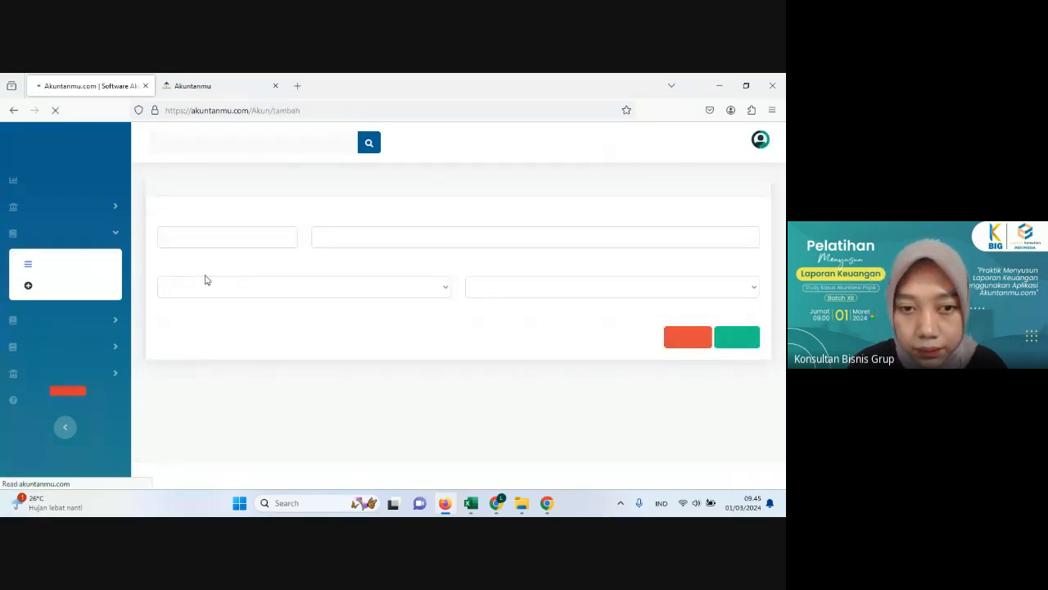
text(11202)
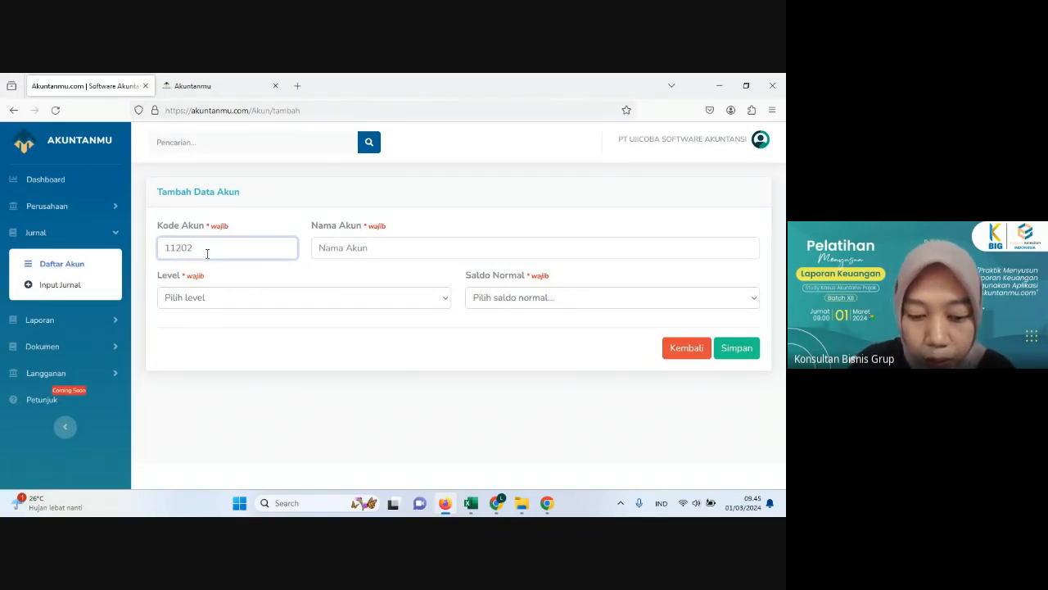
key(BackSpace)
text(3)
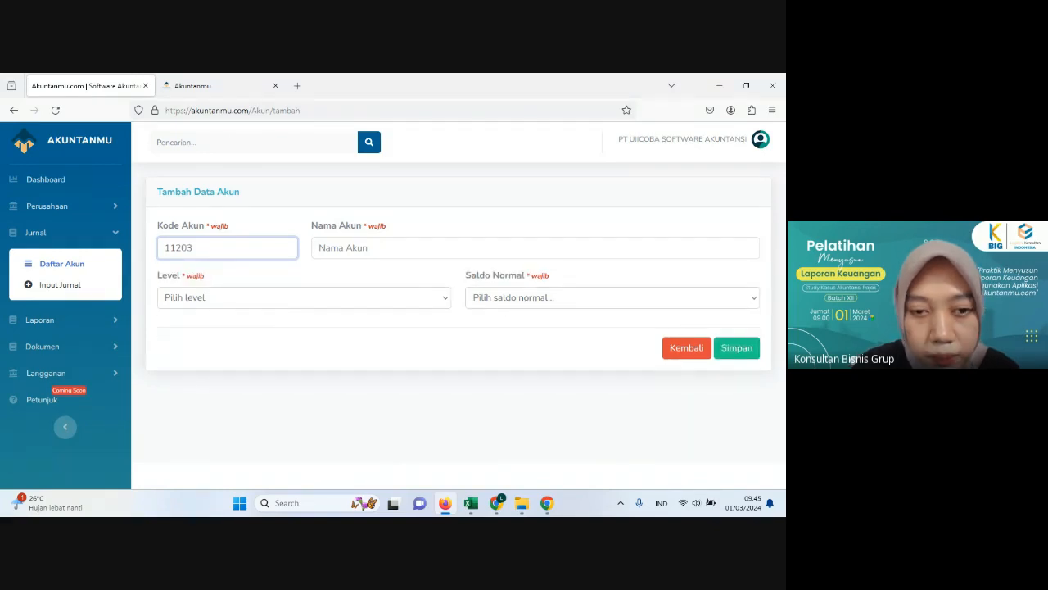
Step: Name the new account Bank Negara Indonesia, set it to level 4 with normal balance Debet, and save it
click(340, 249)
text(B)
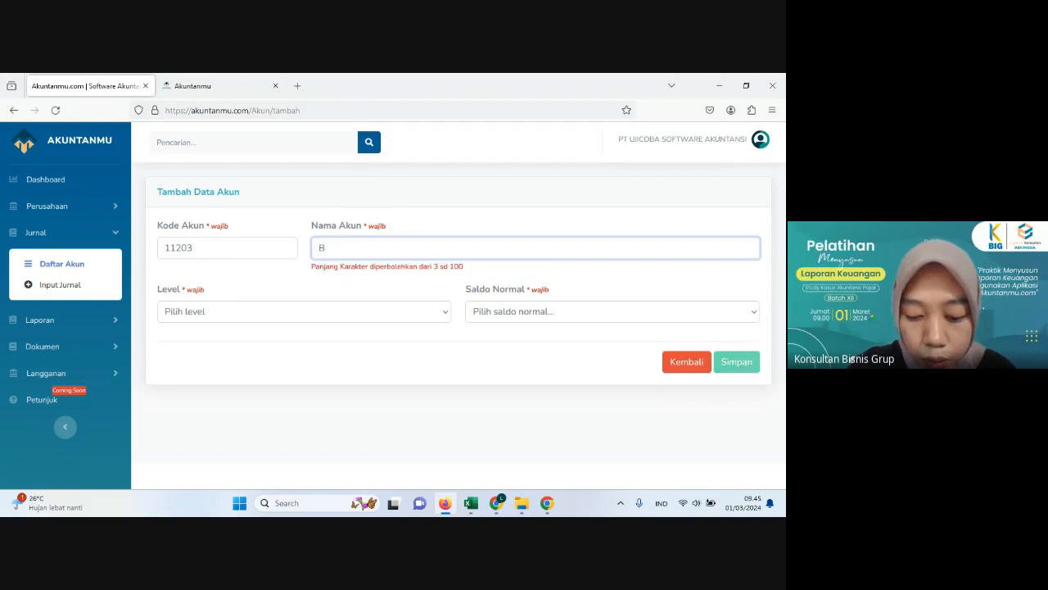
text(ank Ne)
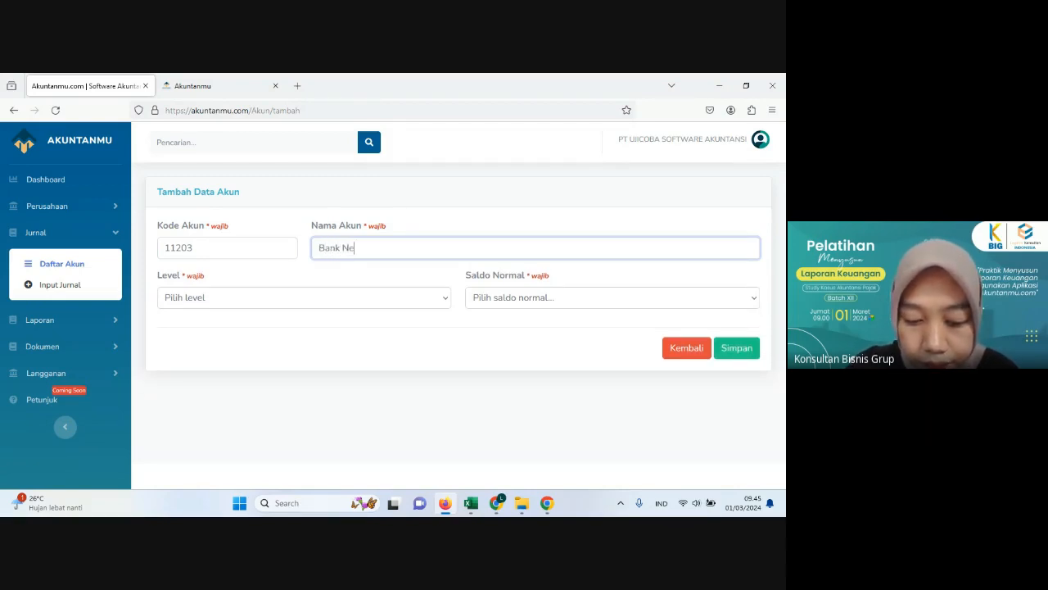
text(gara Indonesia)
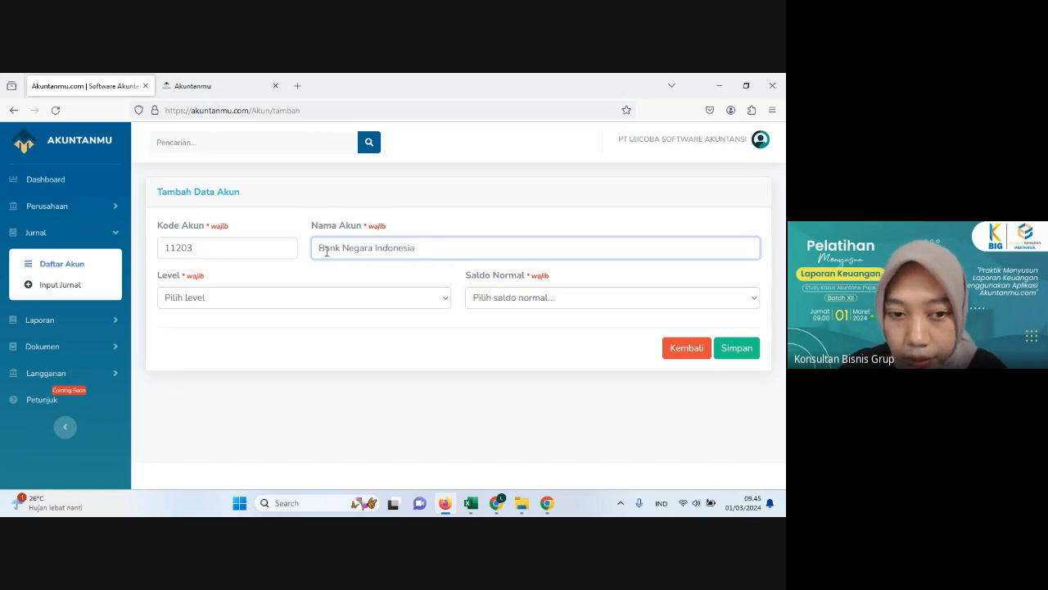
click(244, 298)
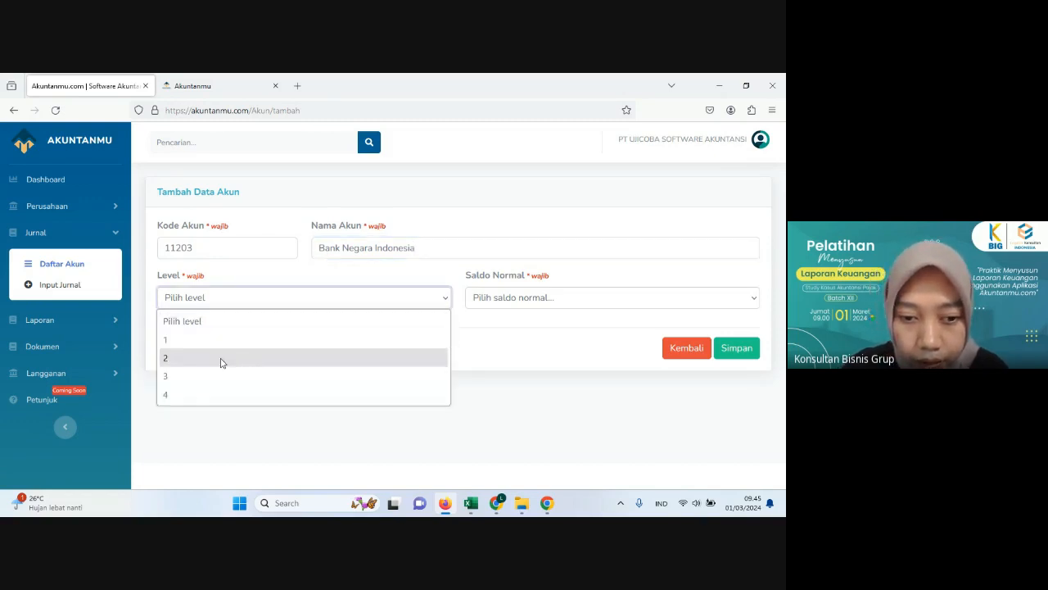
click(203, 394)
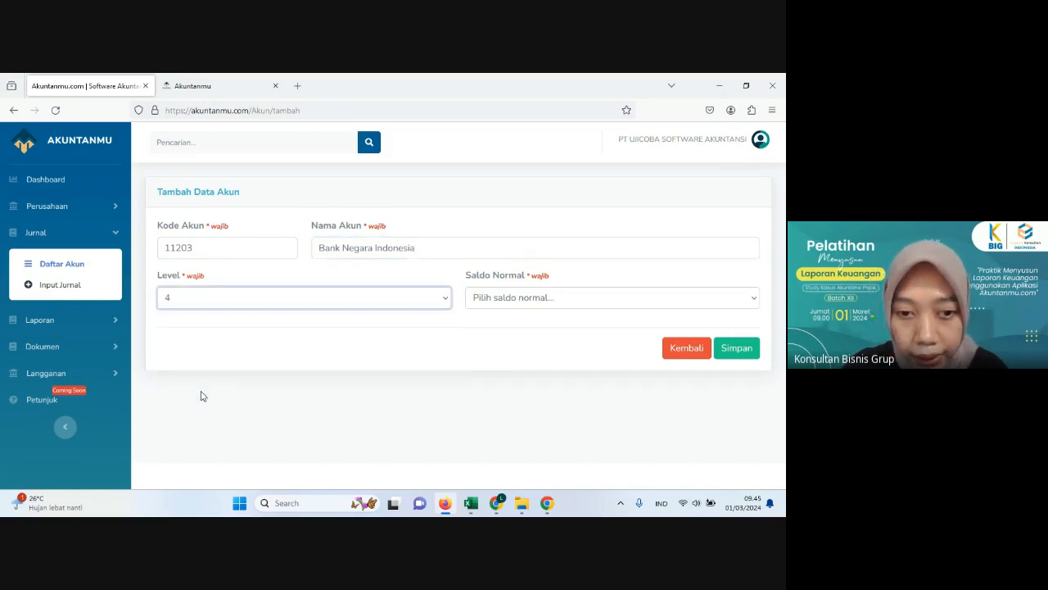
click(488, 301)
click(491, 346)
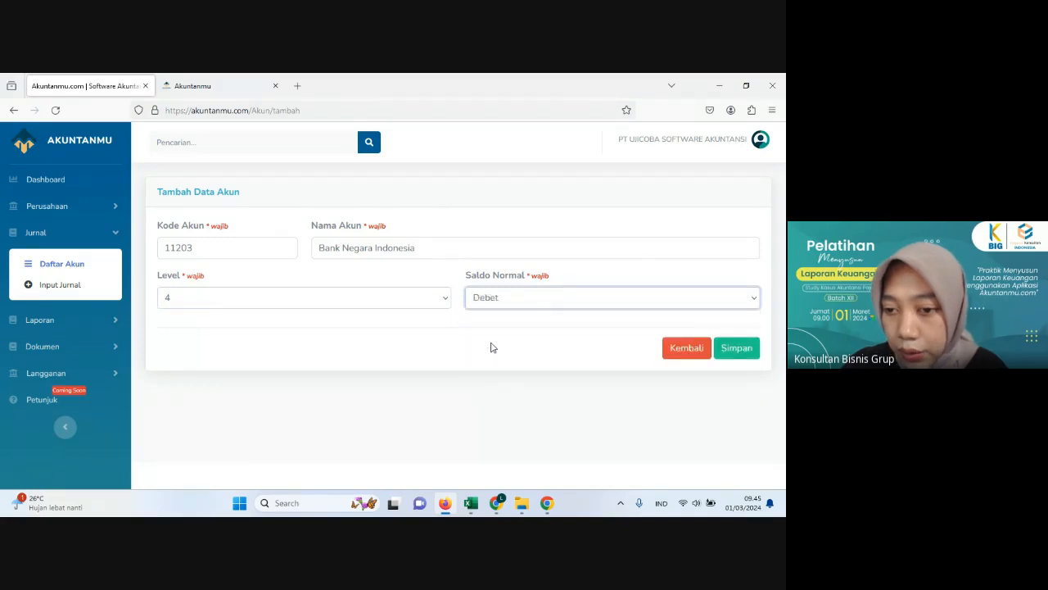
click(755, 349)
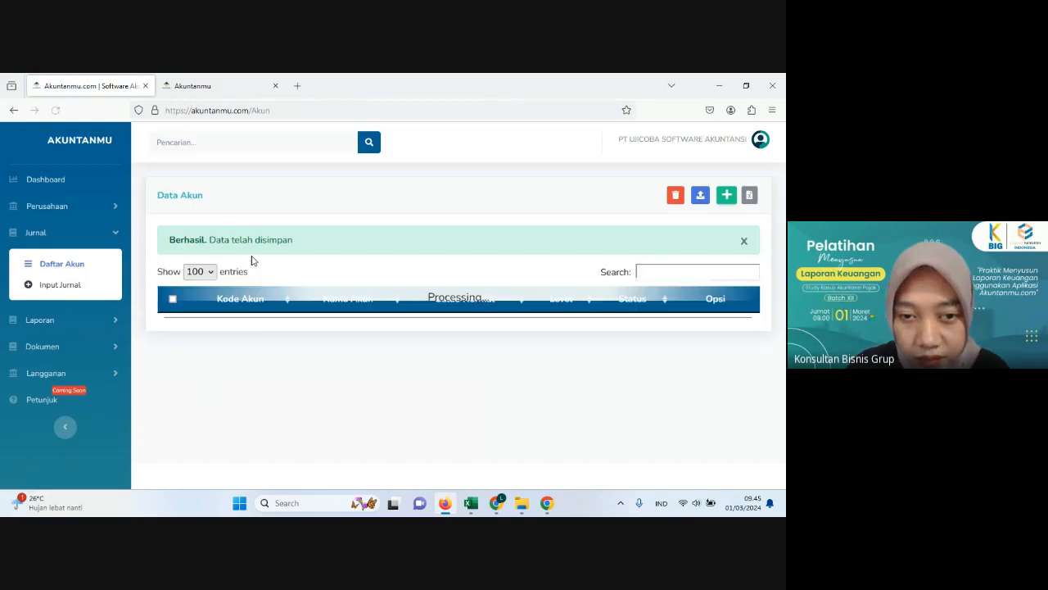
Step: Check the Data Akun list for the added Kas Operasional and Bank Negara Indonesia accounts
scroll(265, 337, down, 1)
scroll(269, 336, down, 5)
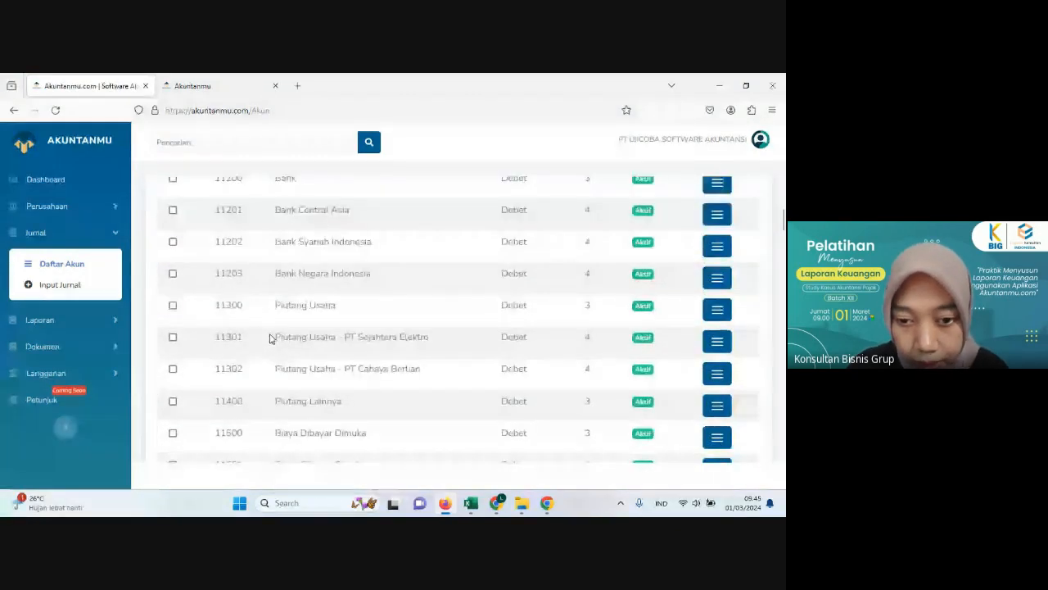
scroll(274, 327, up, 2)
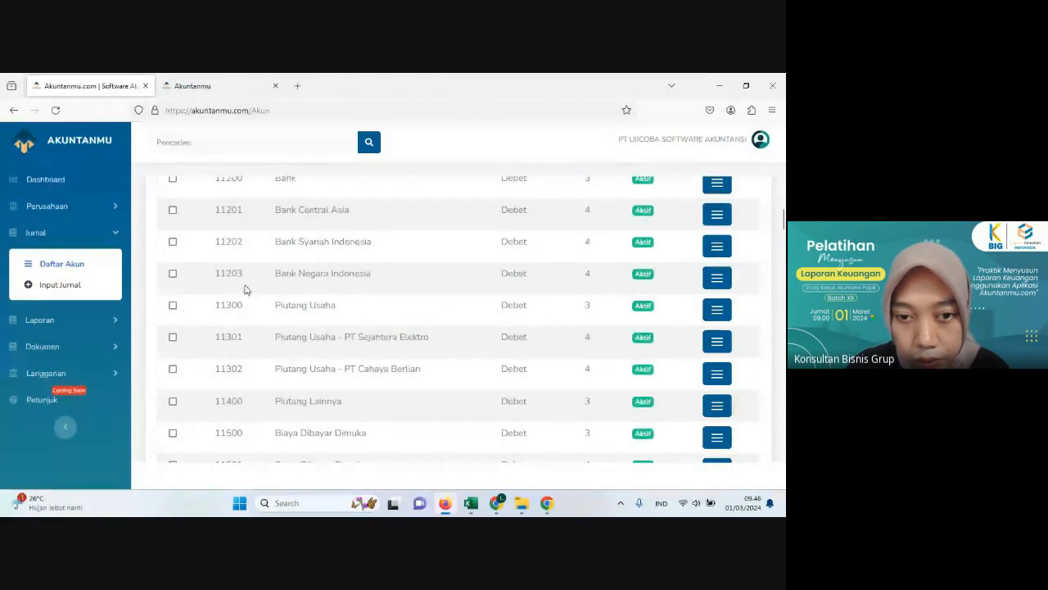
scroll(246, 291, up, 2)
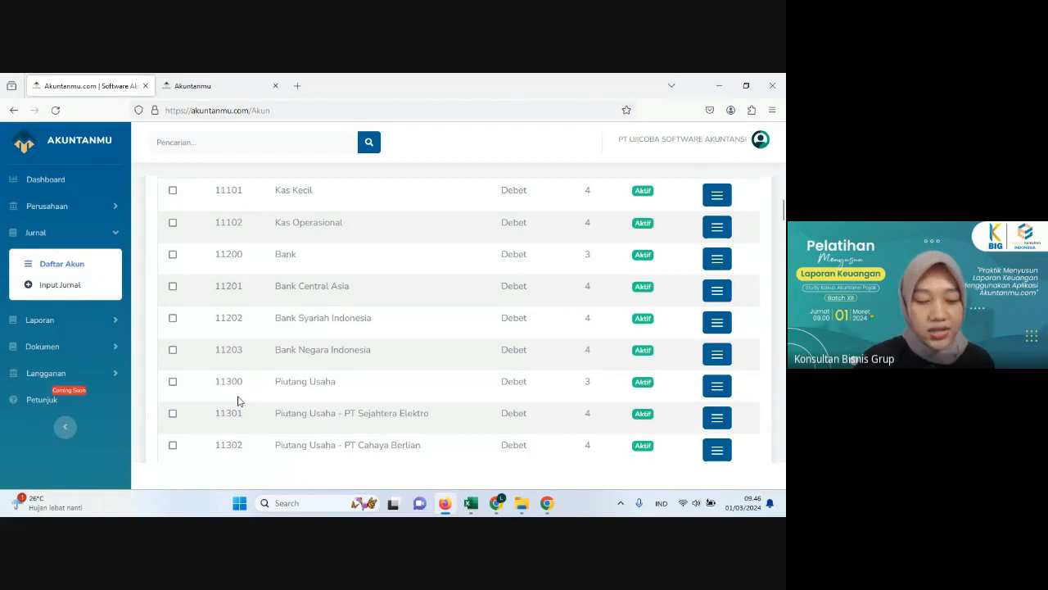
scroll(332, 369, up, 3)
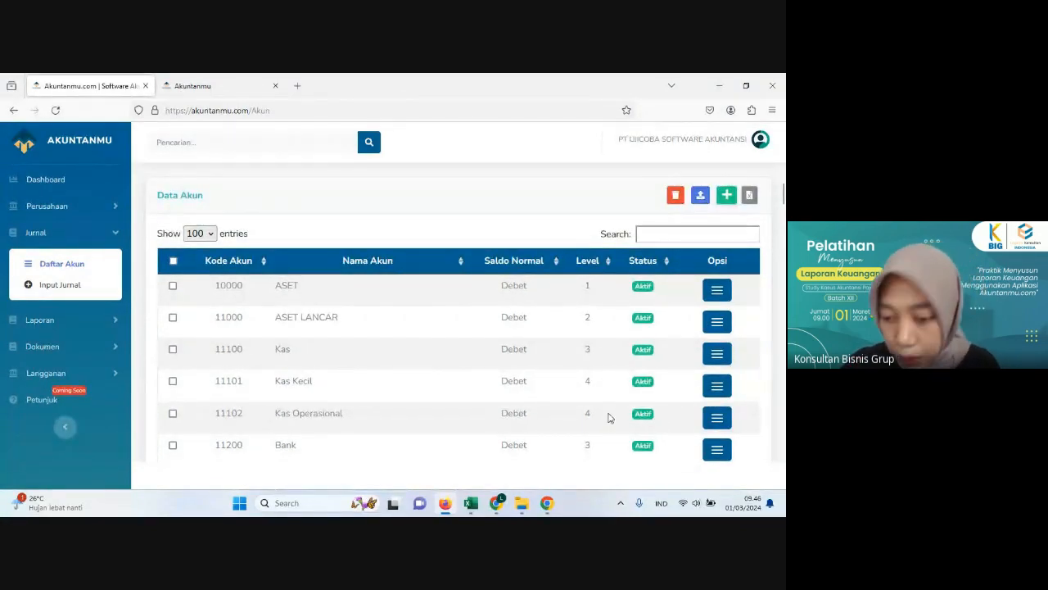
Step: Switch to the Template Daftar Akun workbook in Excel and close it
mouse_move(480, 504)
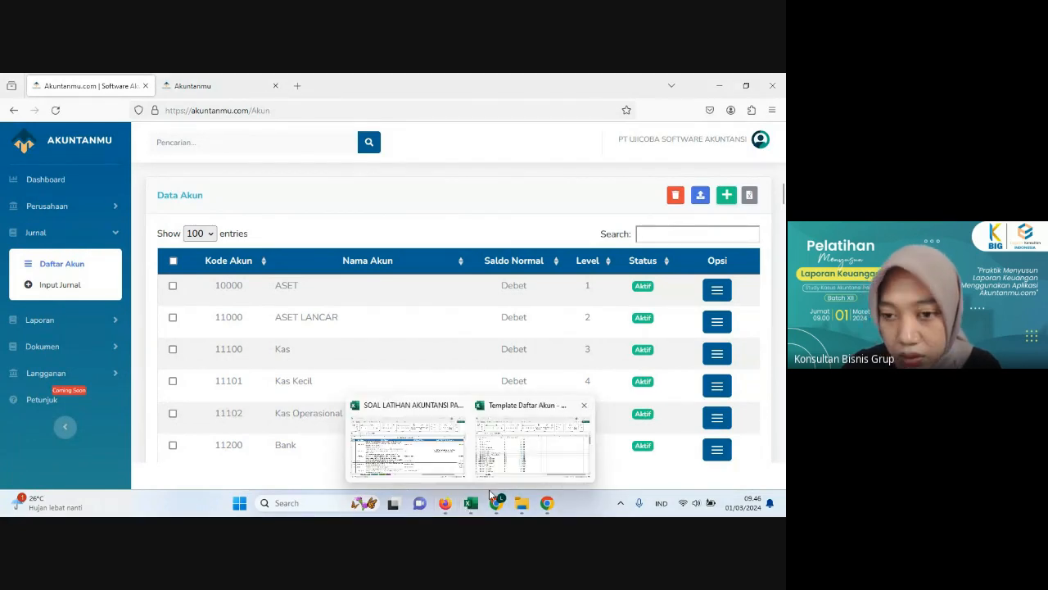
click(533, 442)
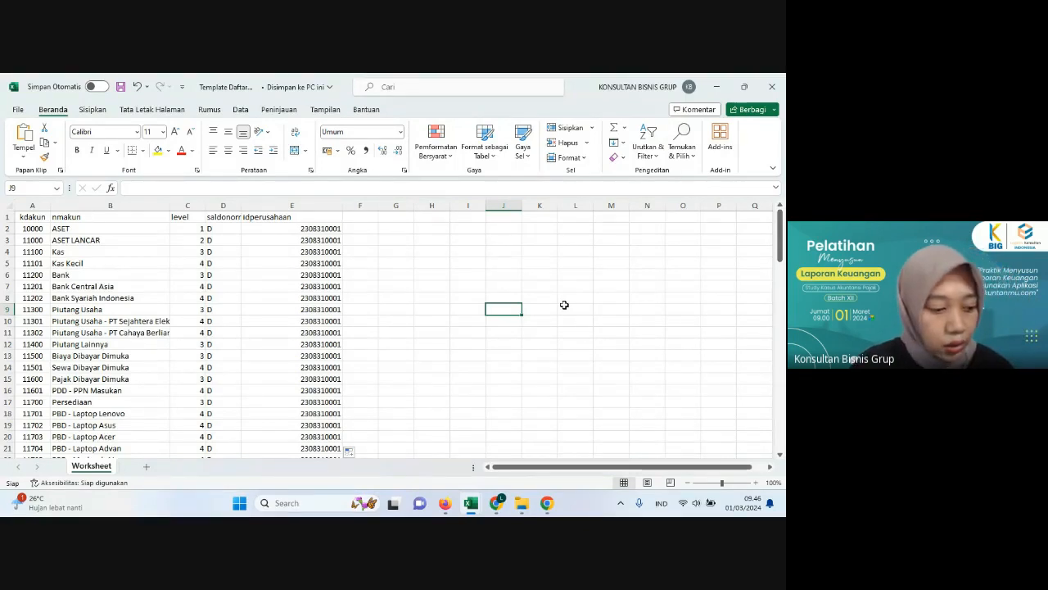
click(484, 354)
click(481, 279)
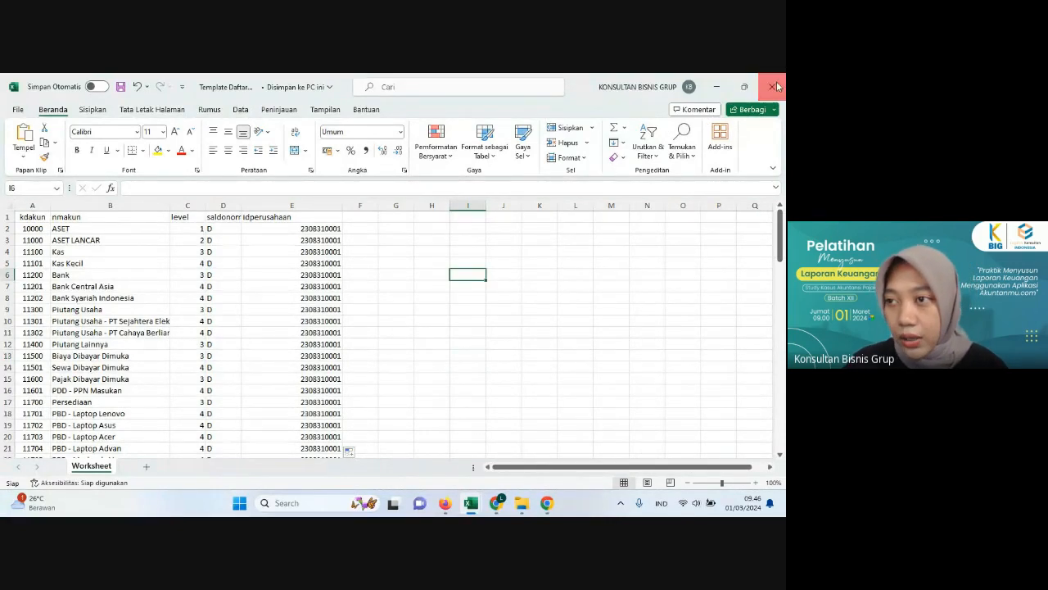
click(777, 86)
click(373, 333)
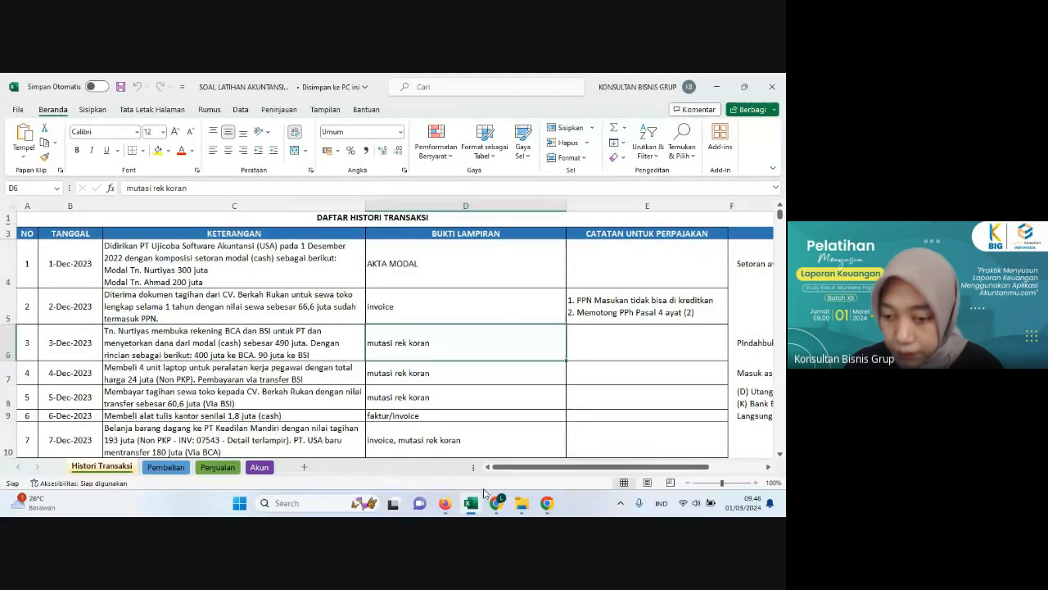
Step: Switch to File Explorer, go up to the PELATIHAN folder and locate the SOAL LATIHAN folder
mouse_move(471, 503)
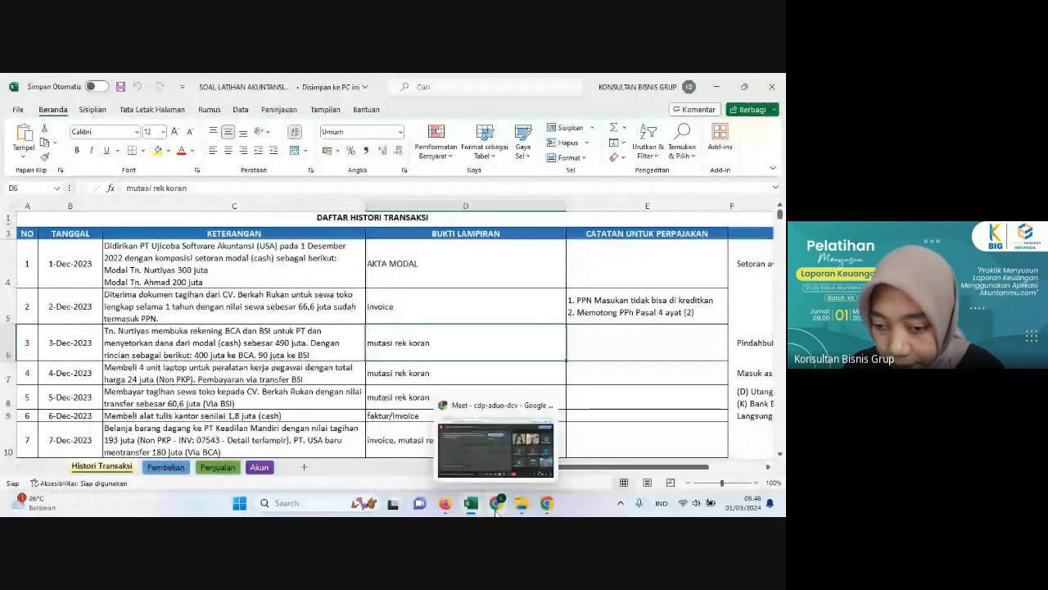
click(446, 506)
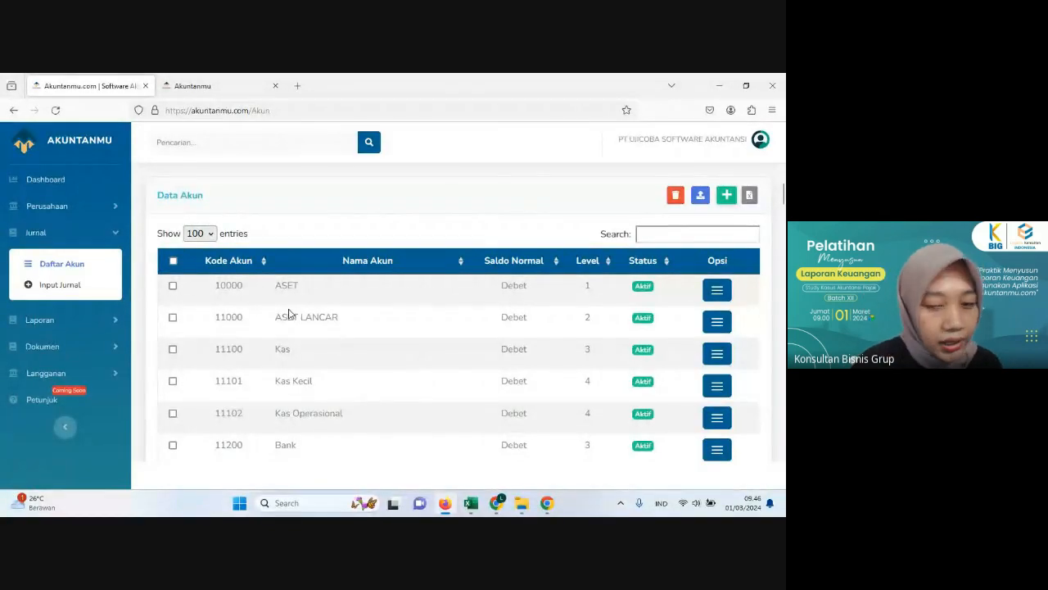
click(471, 507)
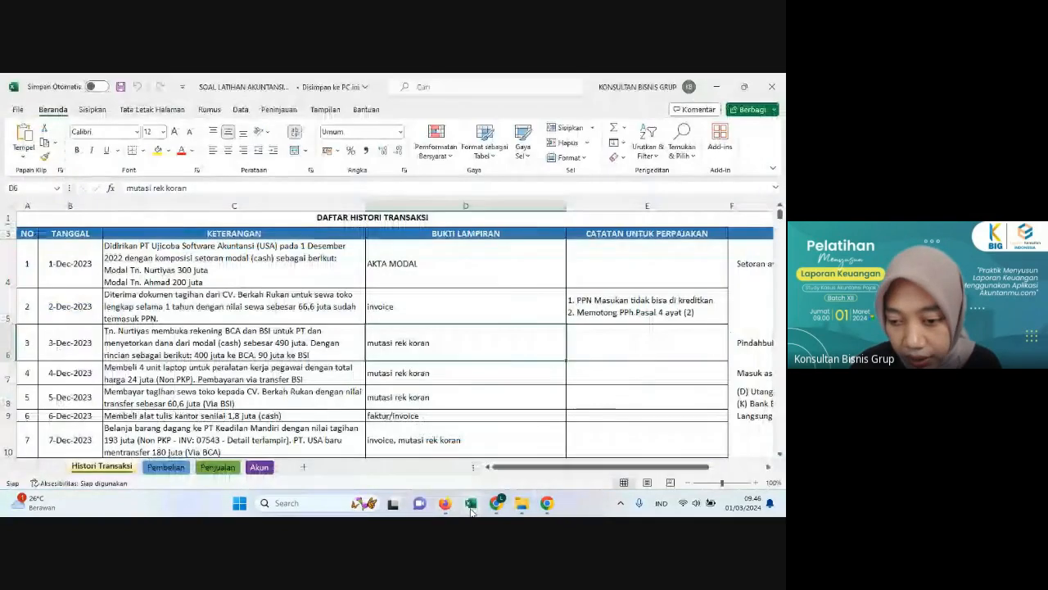
click(520, 508)
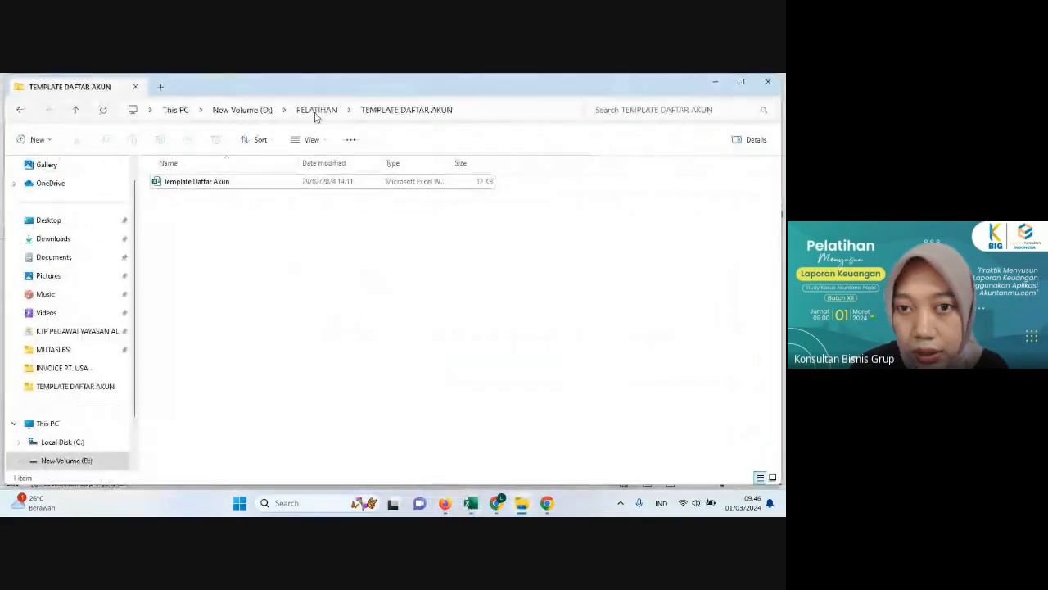
click(316, 111)
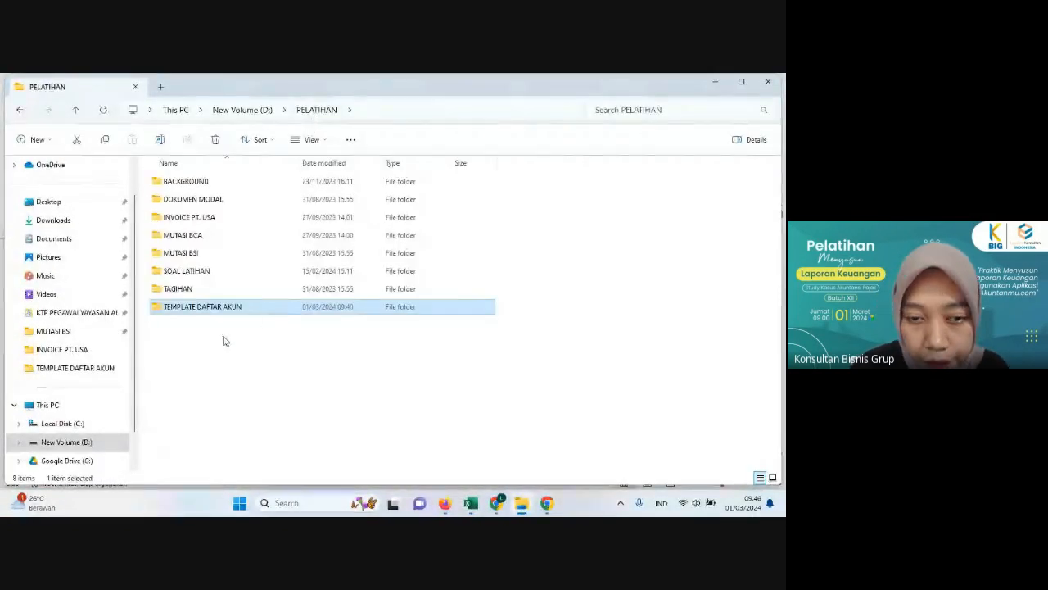
click(207, 271)
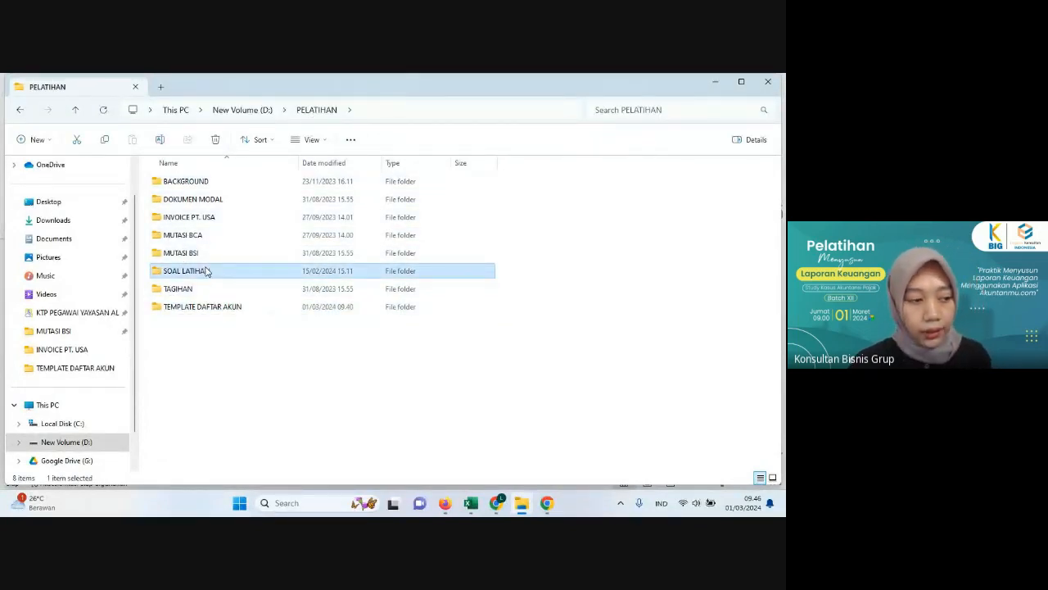
click(213, 358)
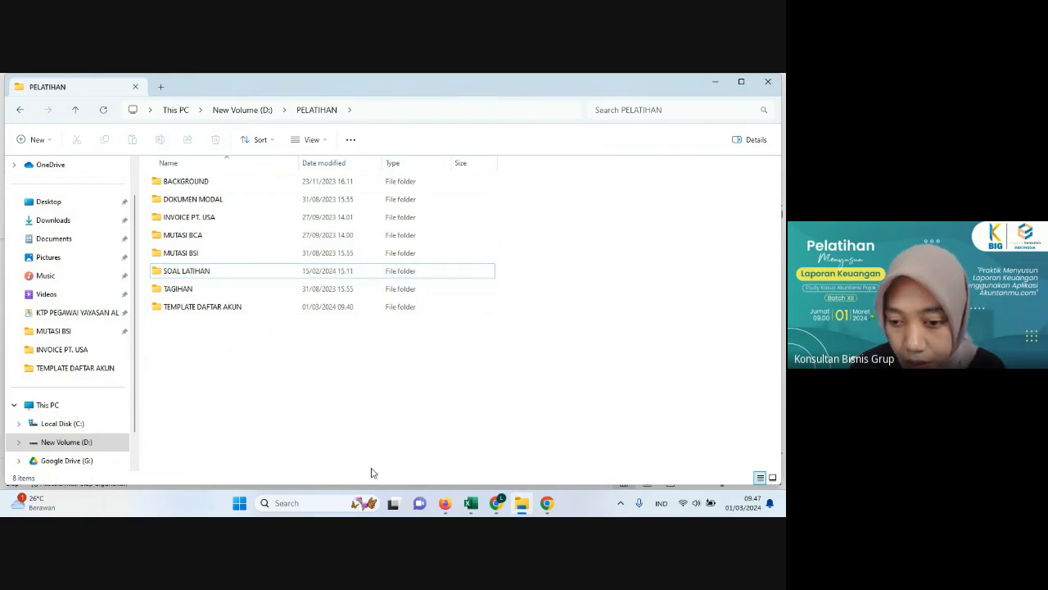
Step: Switch to the SOAL LATIHAN workbook in Excel and review the first transactions' dates, descriptions and attachments in Histori Transaksi
click(472, 505)
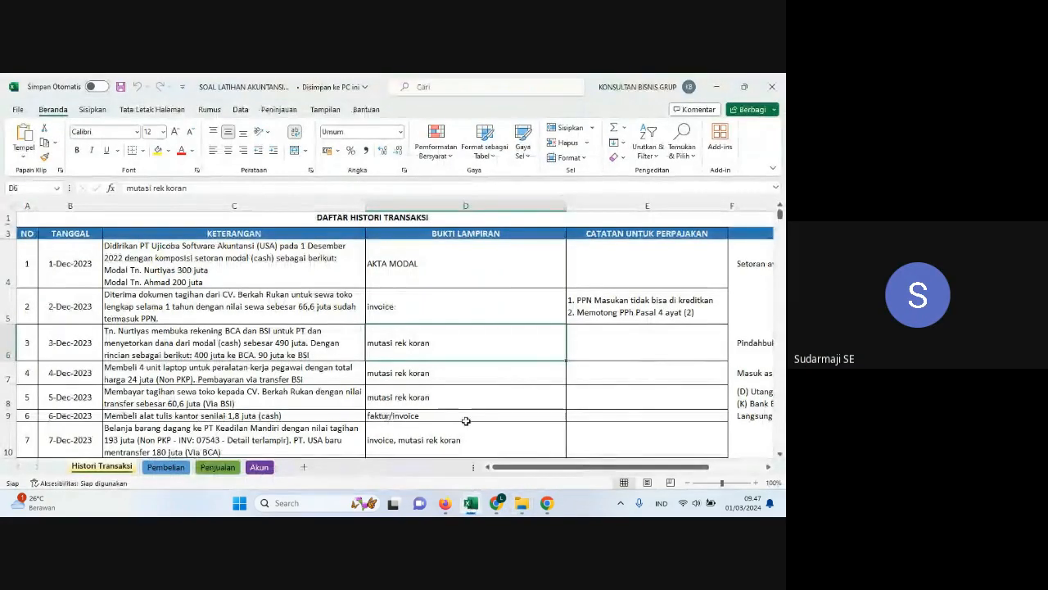
click(466, 421)
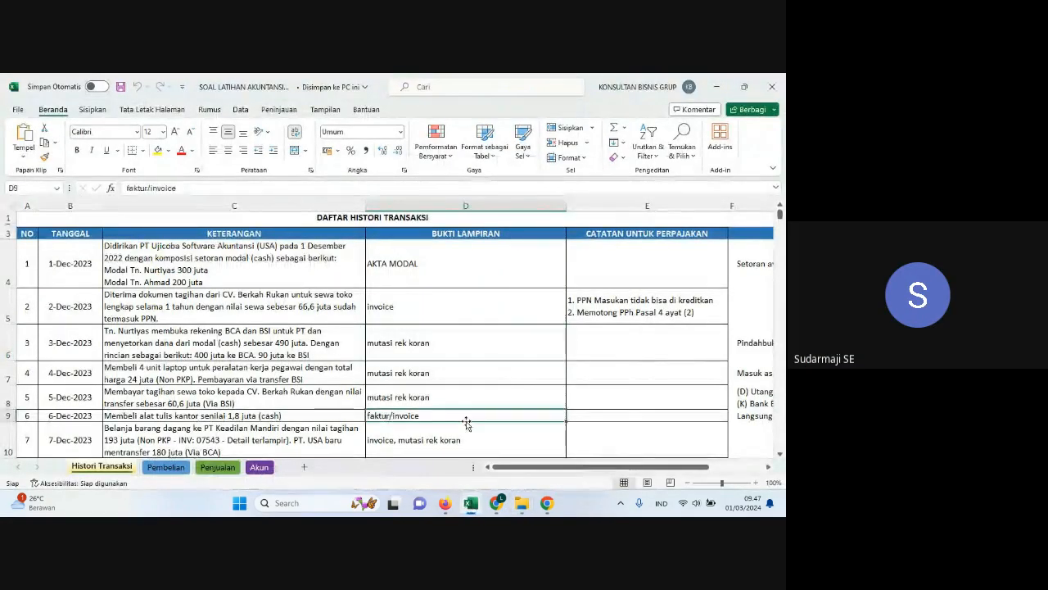
click(360, 372)
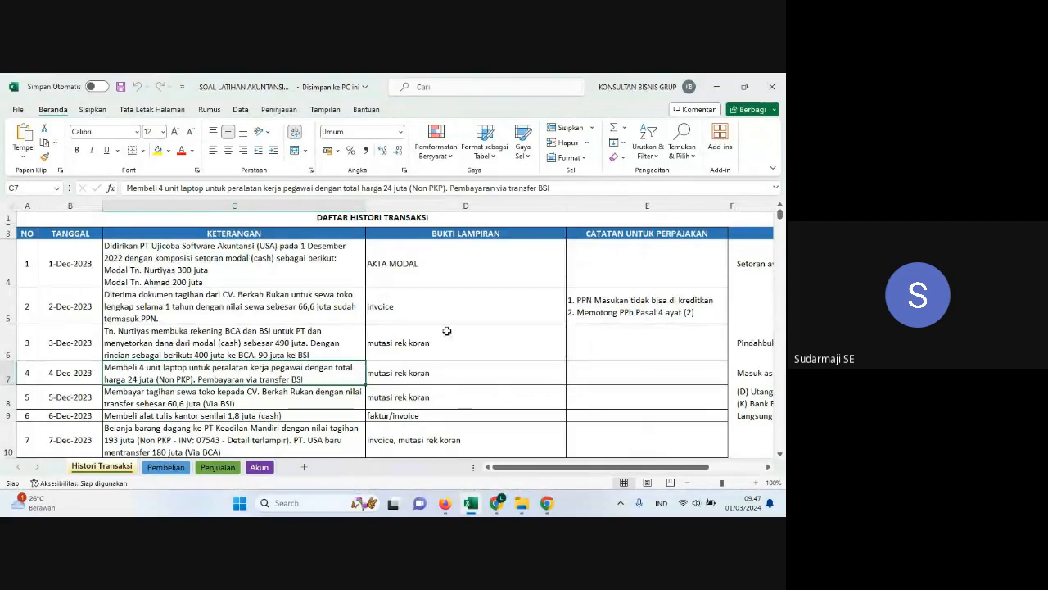
click(454, 305)
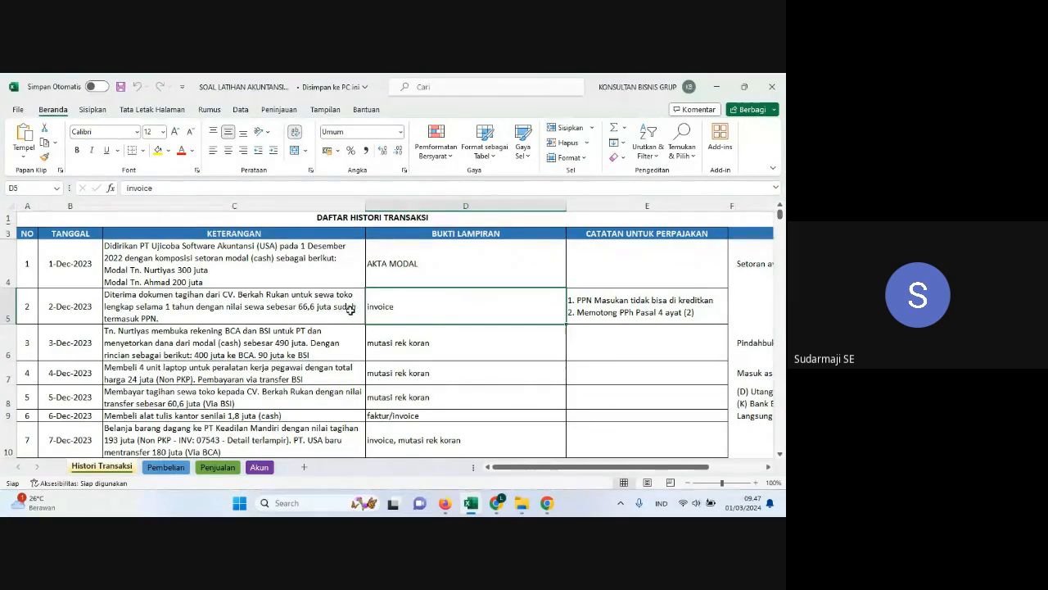
click(337, 267)
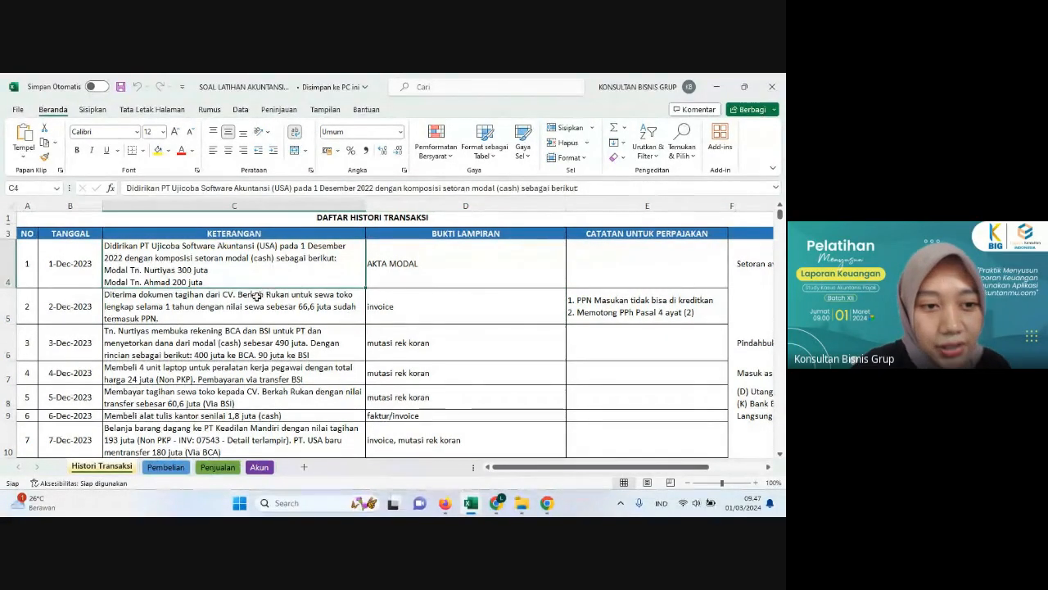
click(77, 261)
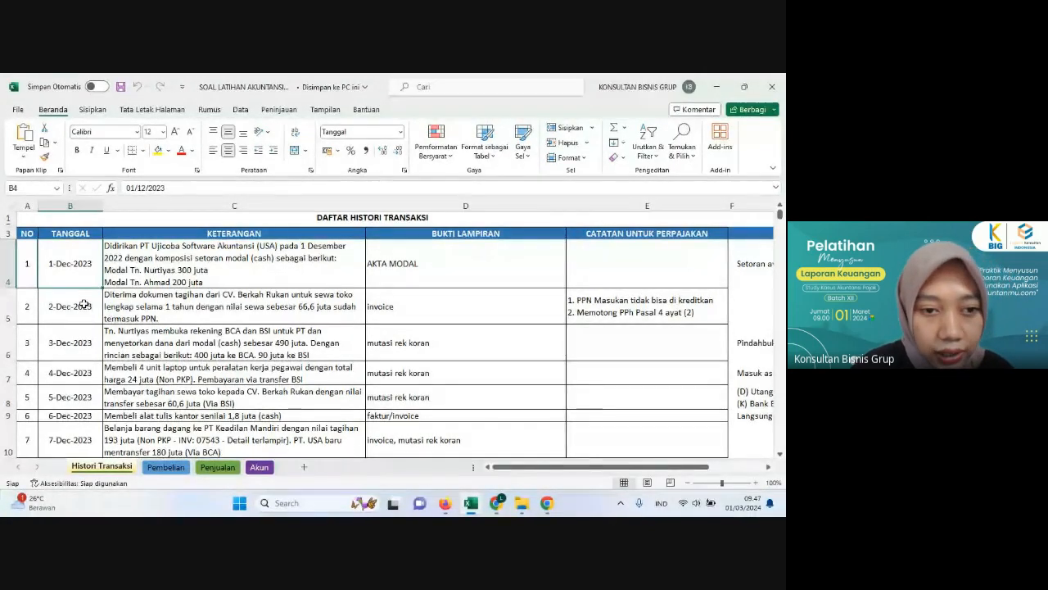
click(82, 302)
click(79, 281)
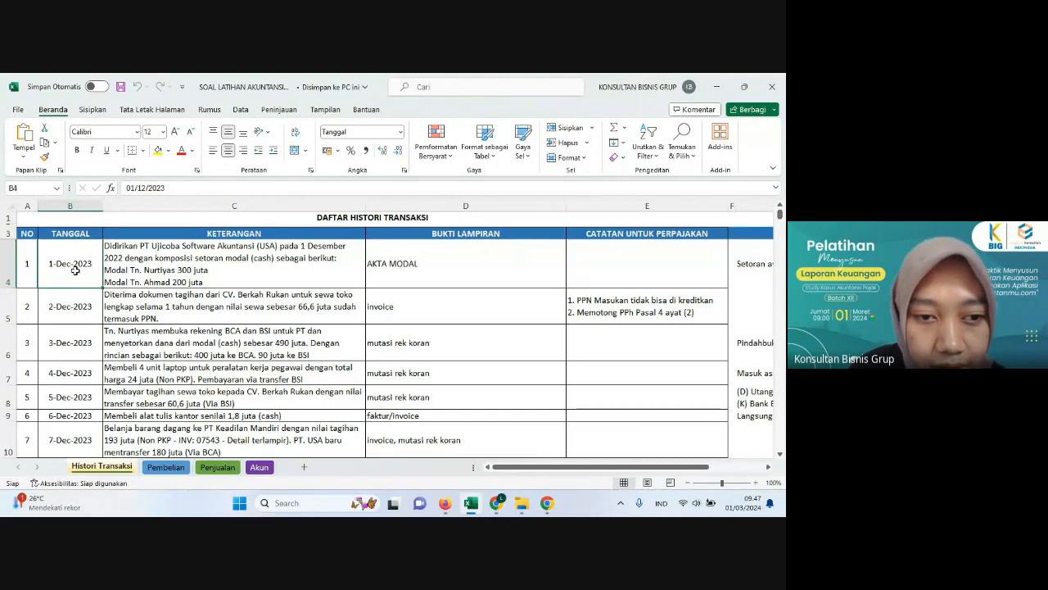
Step: Correct the founding year to 2023 in the first transaction's description in Histori Transaksi, and review its supporting document
click(141, 275)
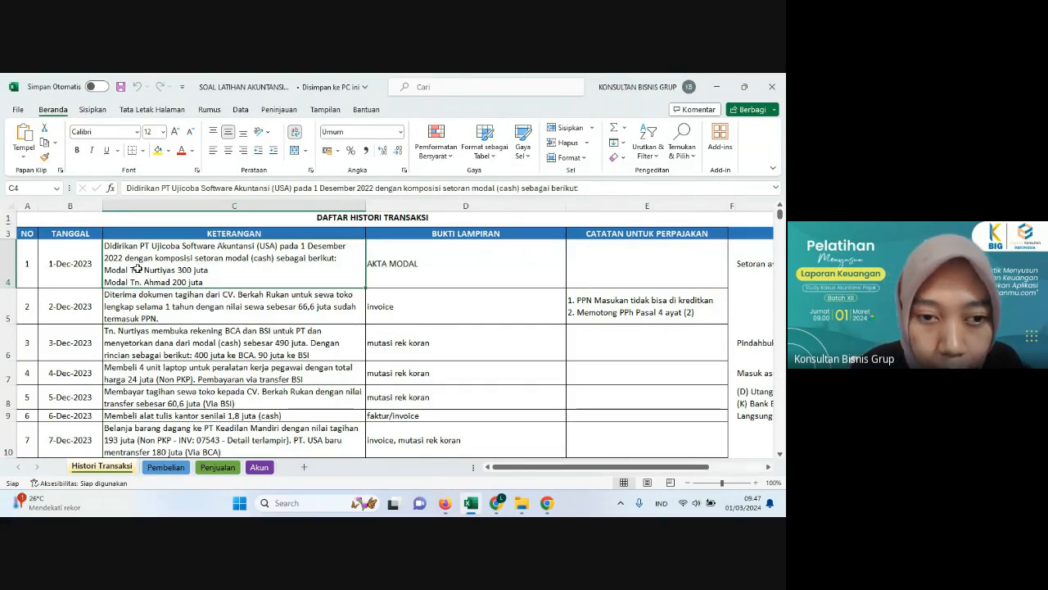
click(375, 187)
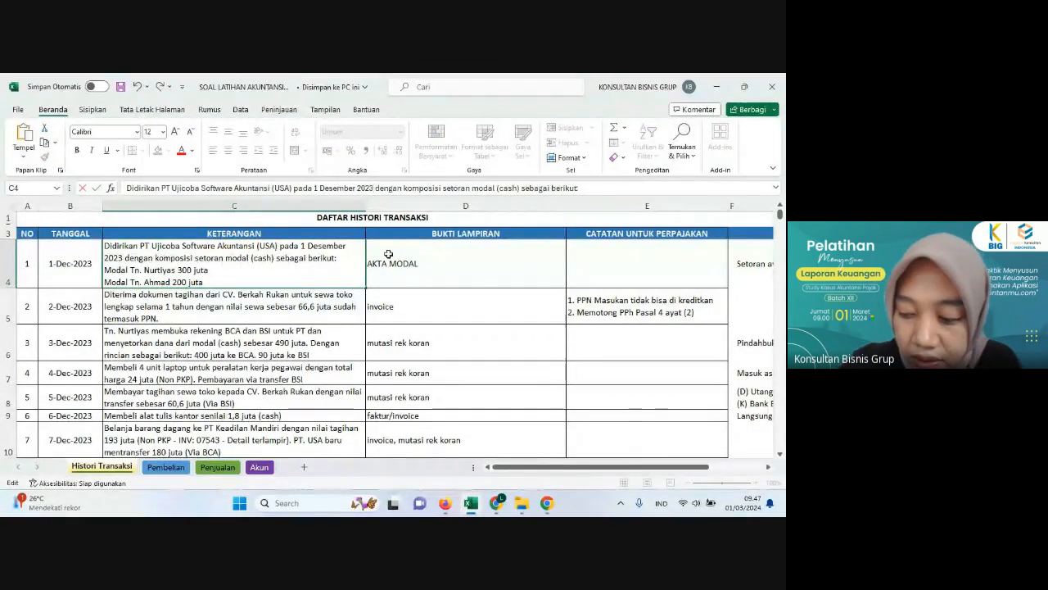
key(Return)
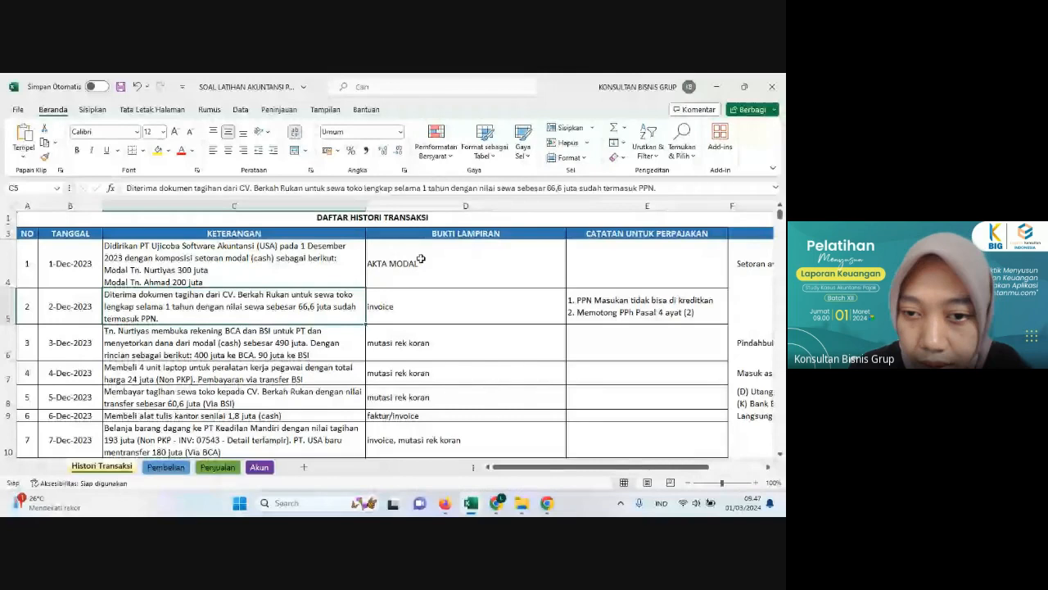
click(135, 264)
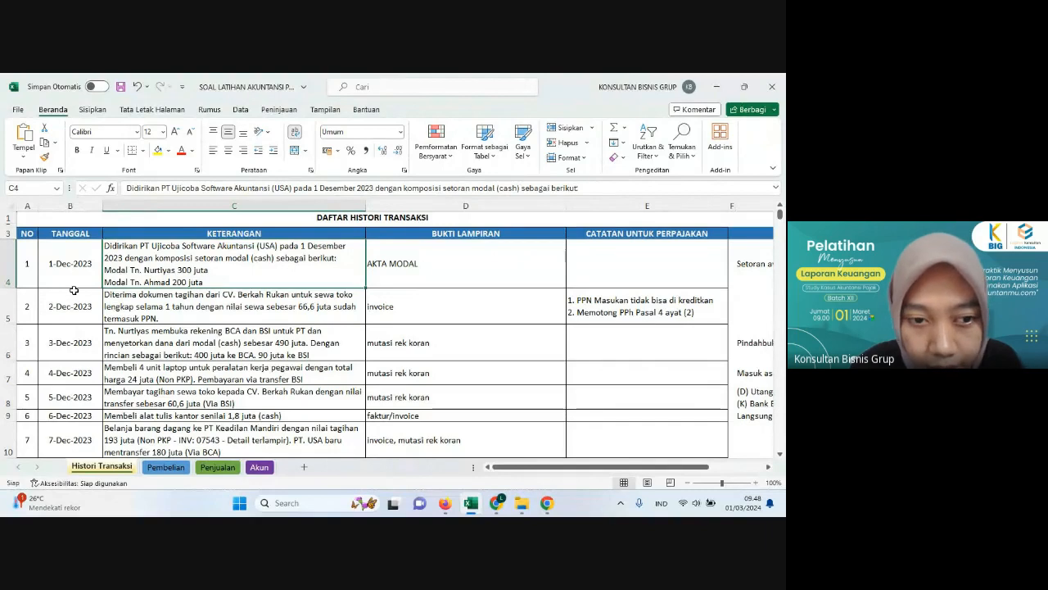
click(403, 277)
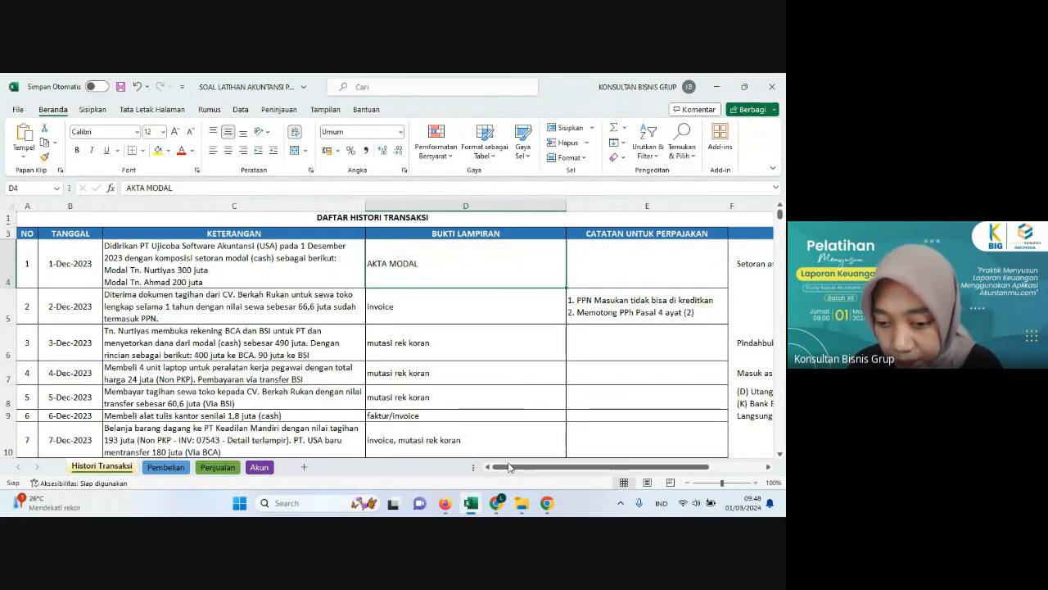
Step: Switch to Akuntanmu in Firefox, go to Input Jurnal and start a new journal entry
click(447, 505)
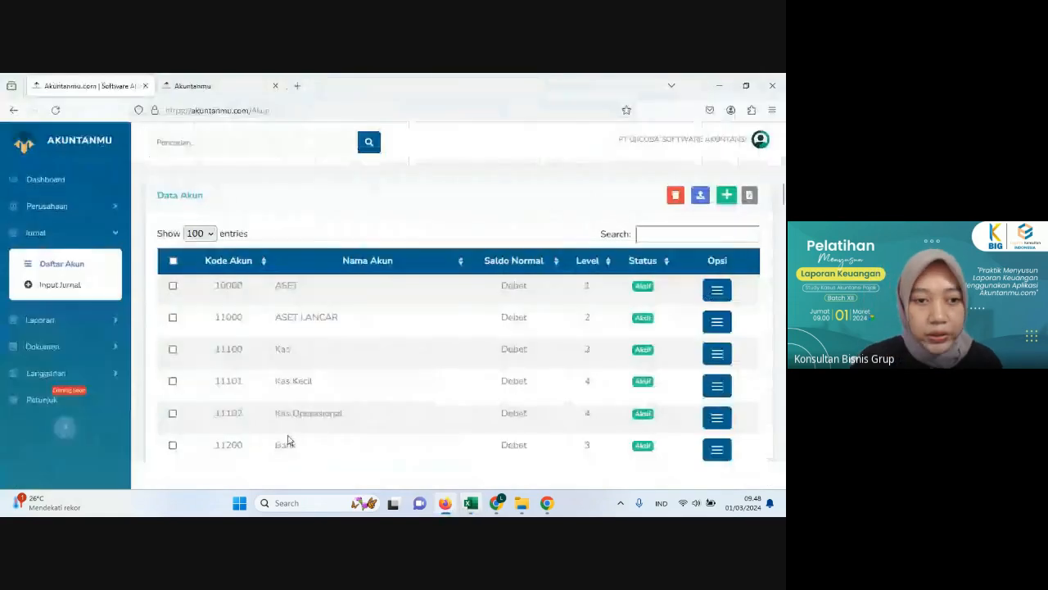
click(55, 234)
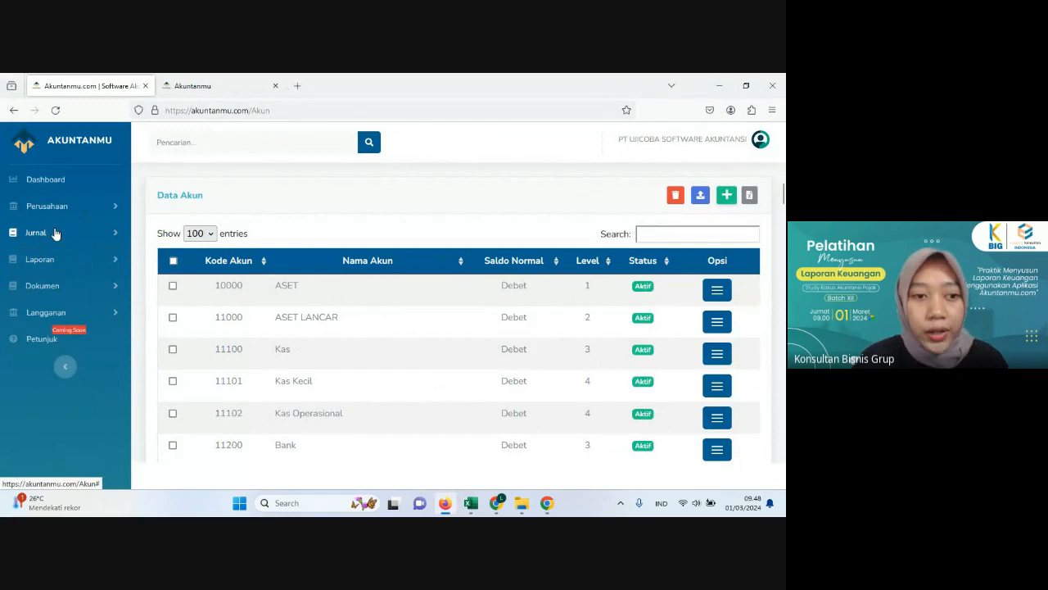
click(55, 234)
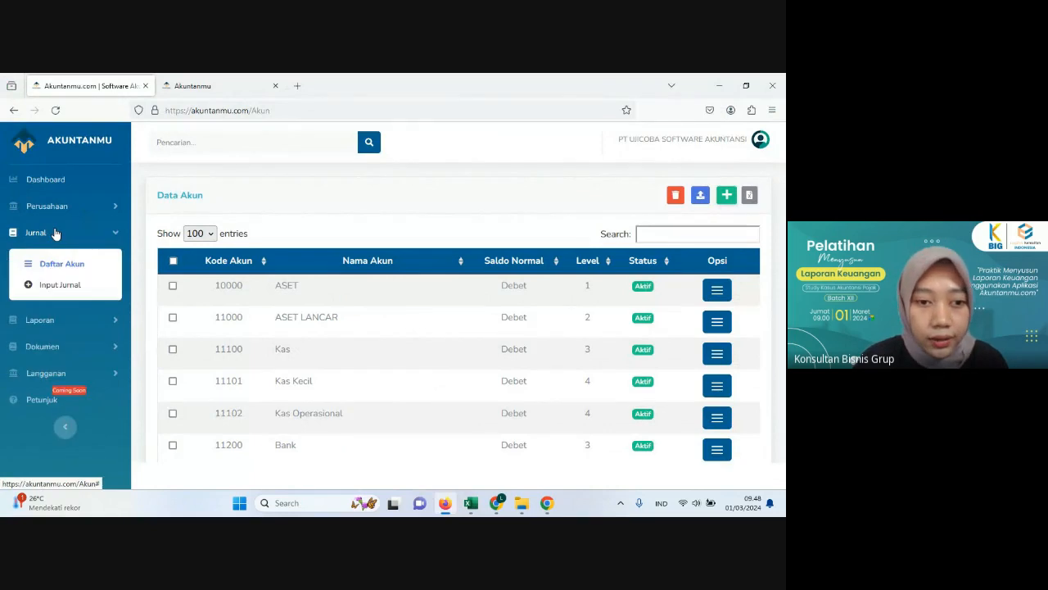
click(61, 286)
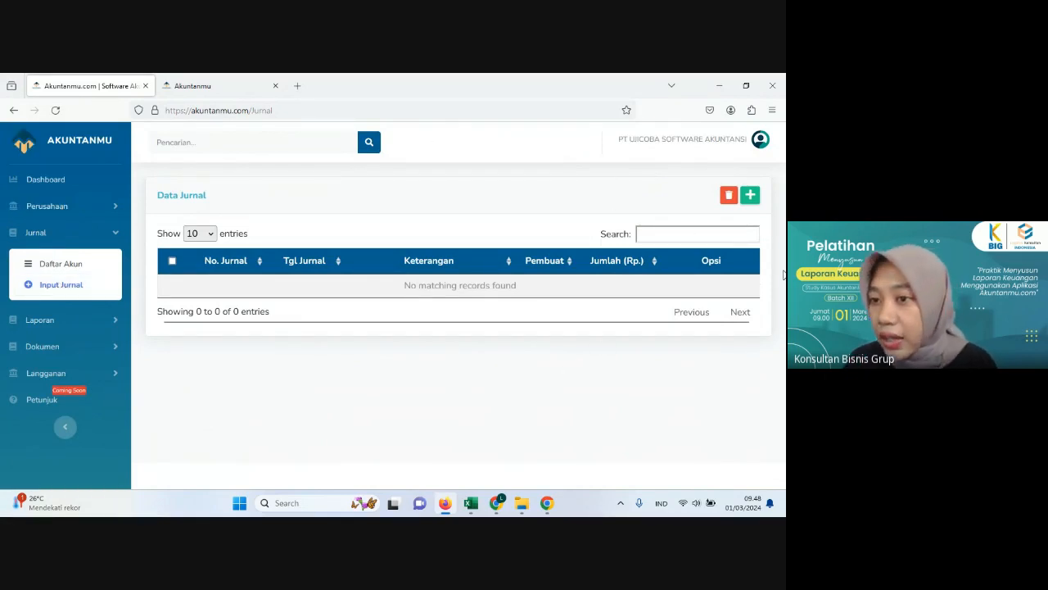
click(751, 197)
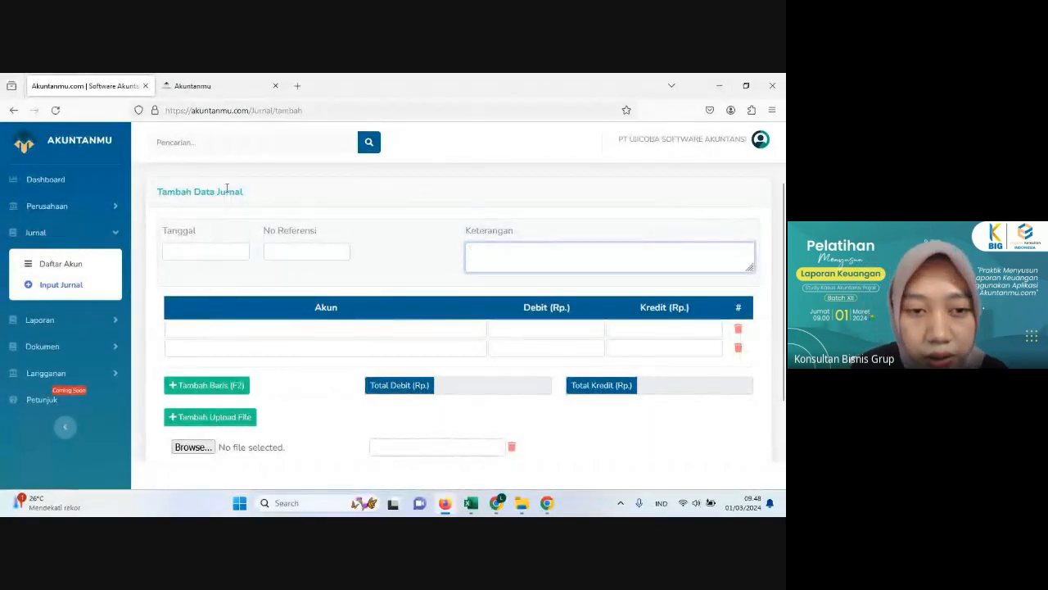
Step: Set the new journal entry's date to 1 December 2023
click(210, 255)
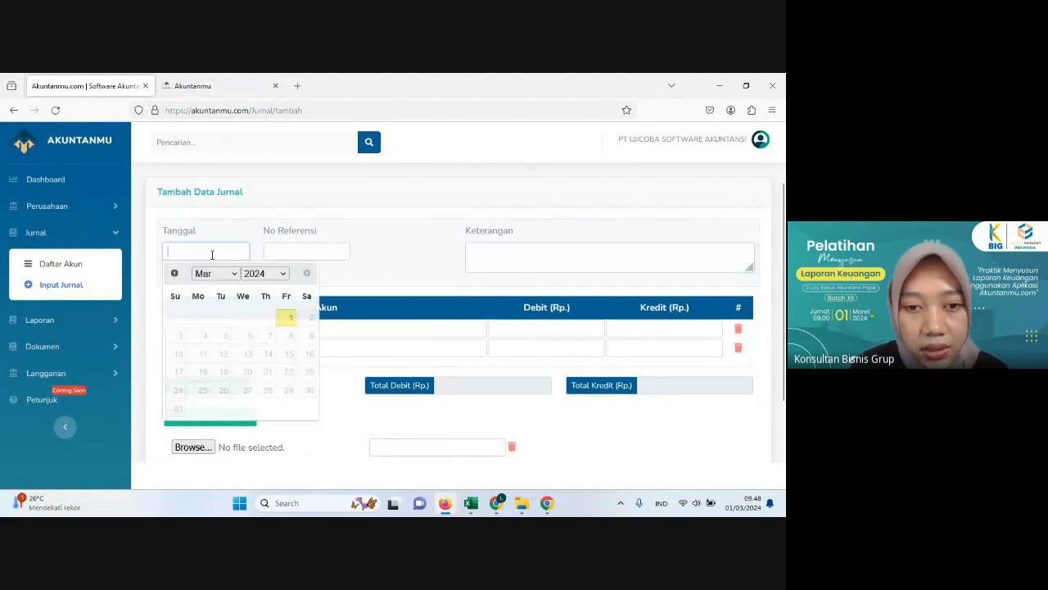
click(264, 274)
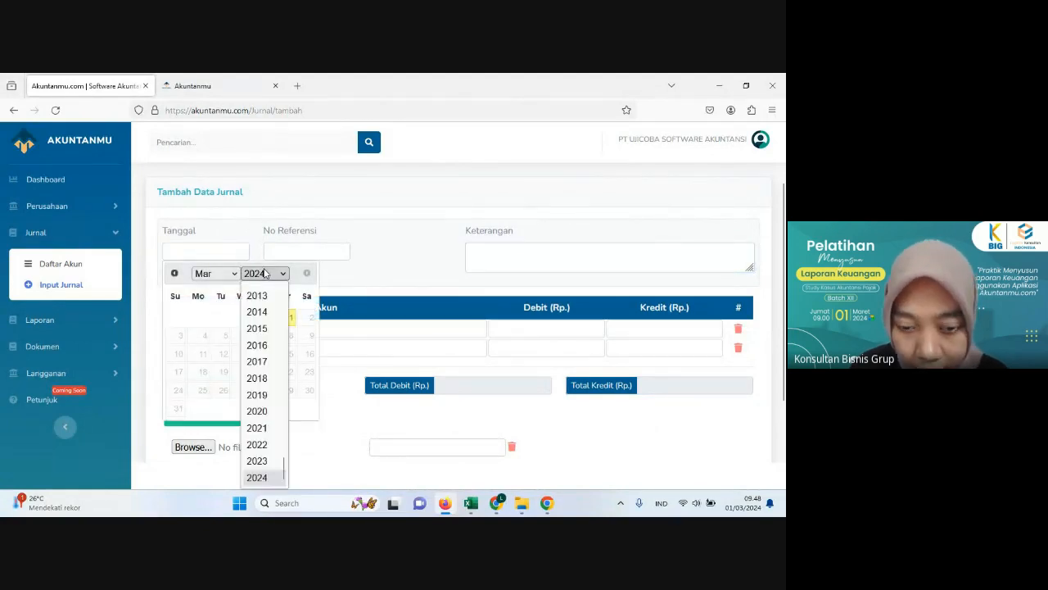
click(258, 461)
click(214, 274)
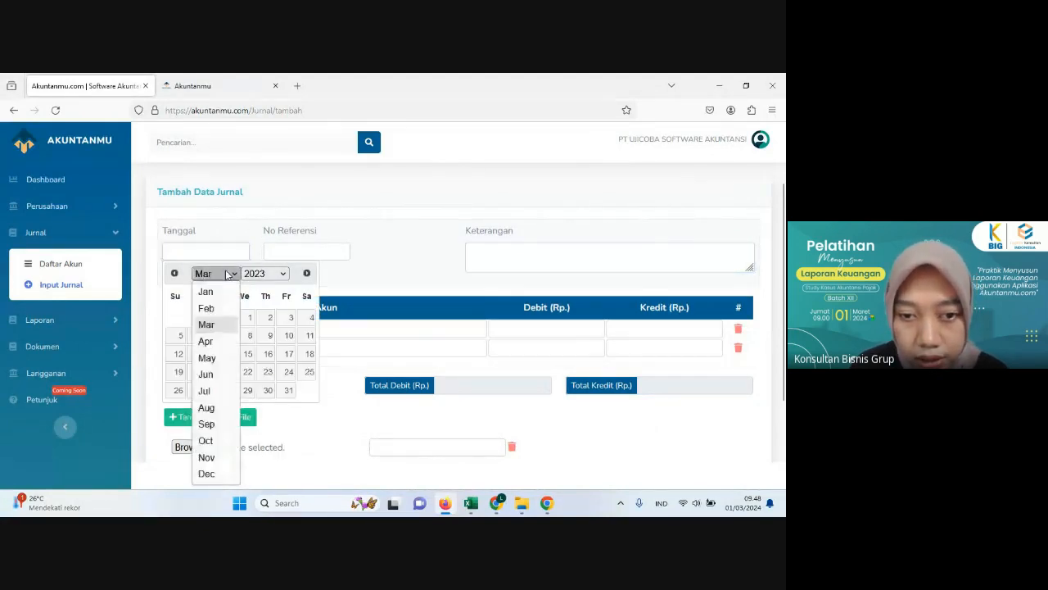
click(214, 473)
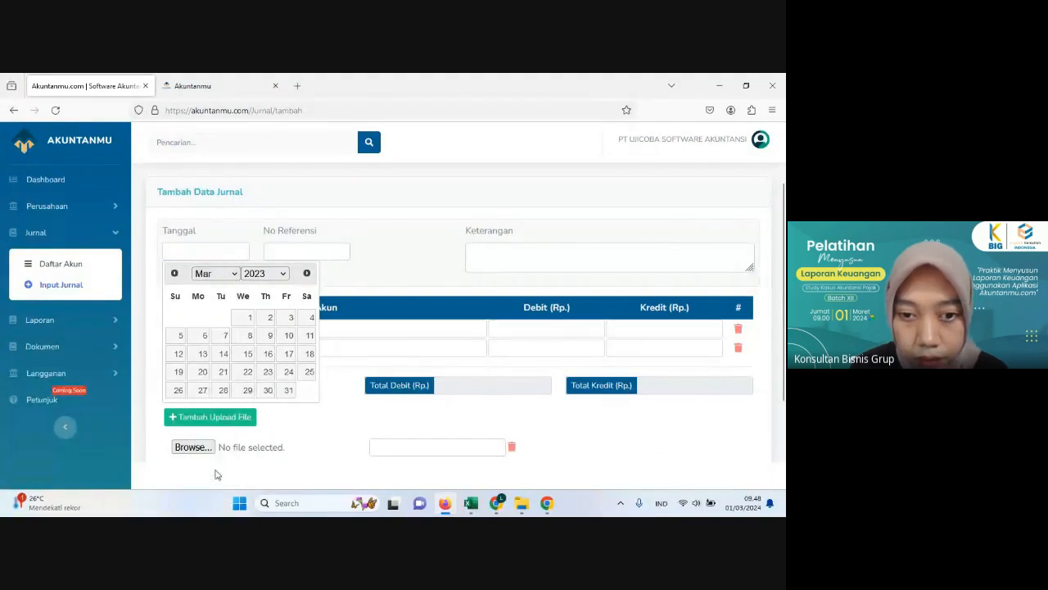
click(293, 319)
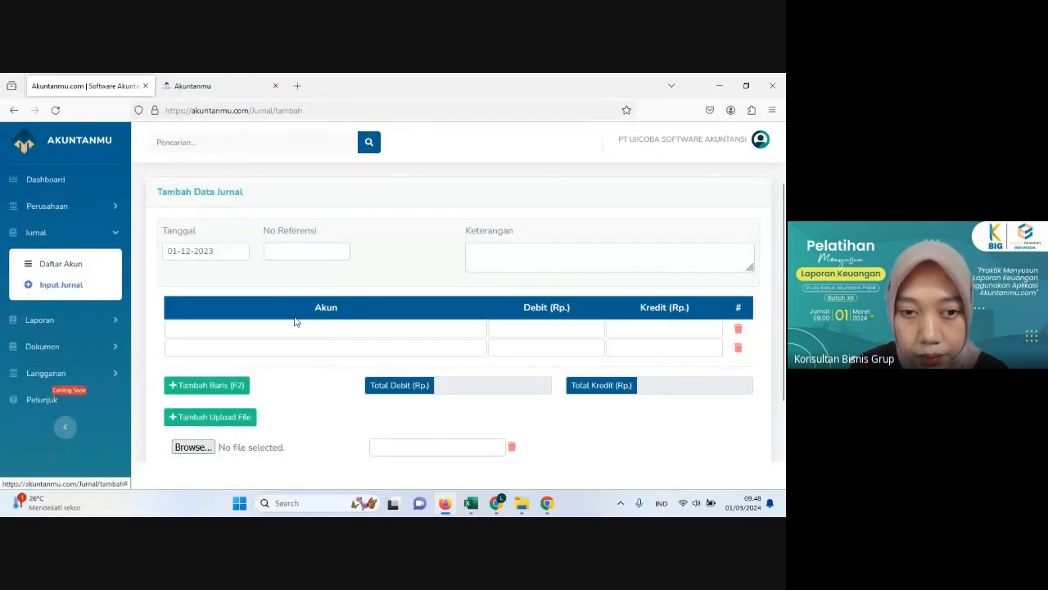
Step: Enter "Setoran modal" as the journal description, and check the first transaction in the Excel workbook before returning to the Firefox form
click(489, 257)
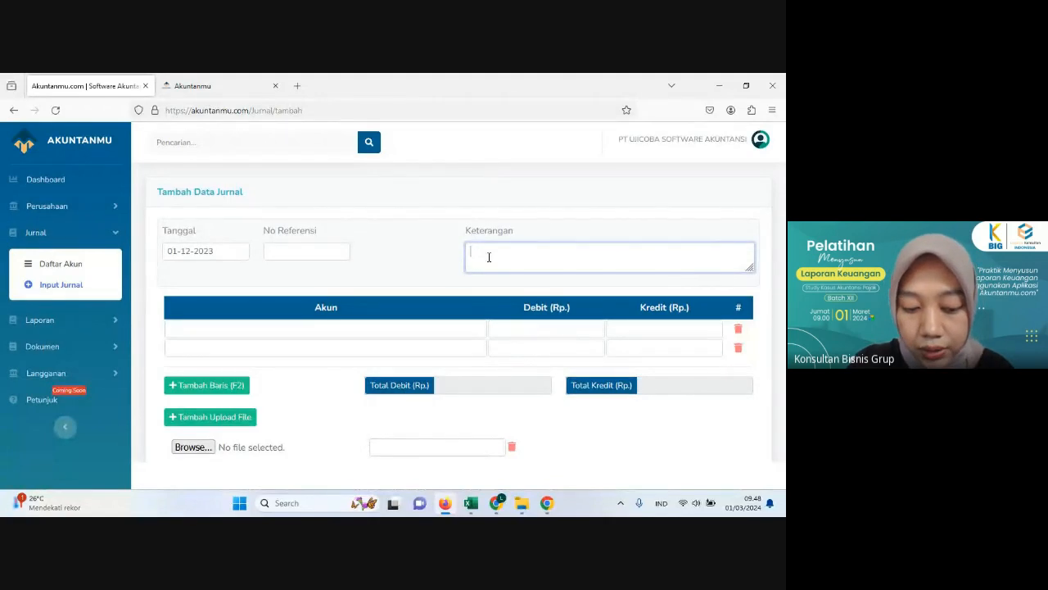
text(Setoran modal)
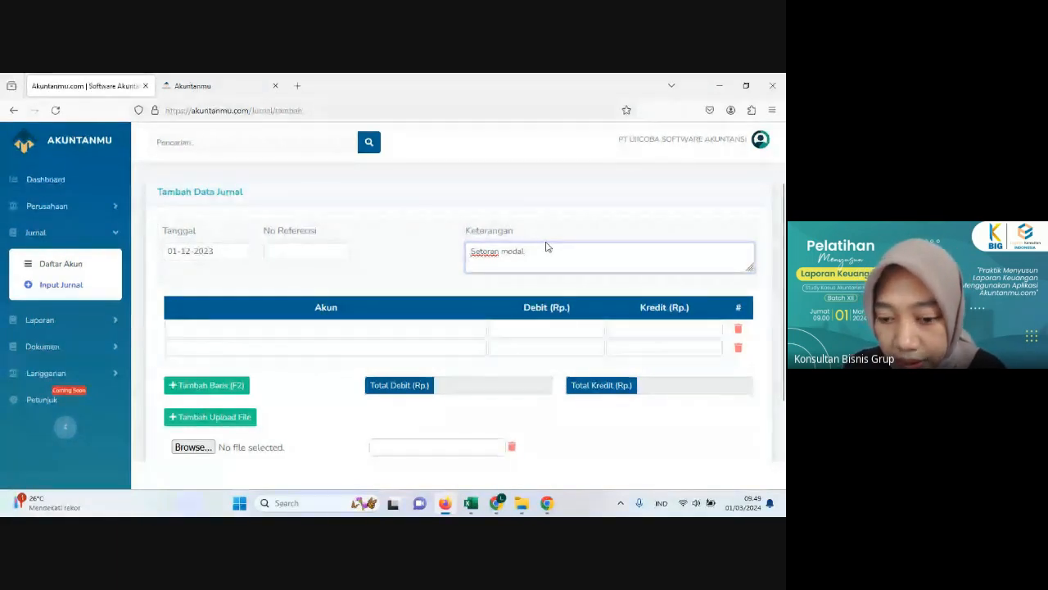
scroll(546, 246, down, 2)
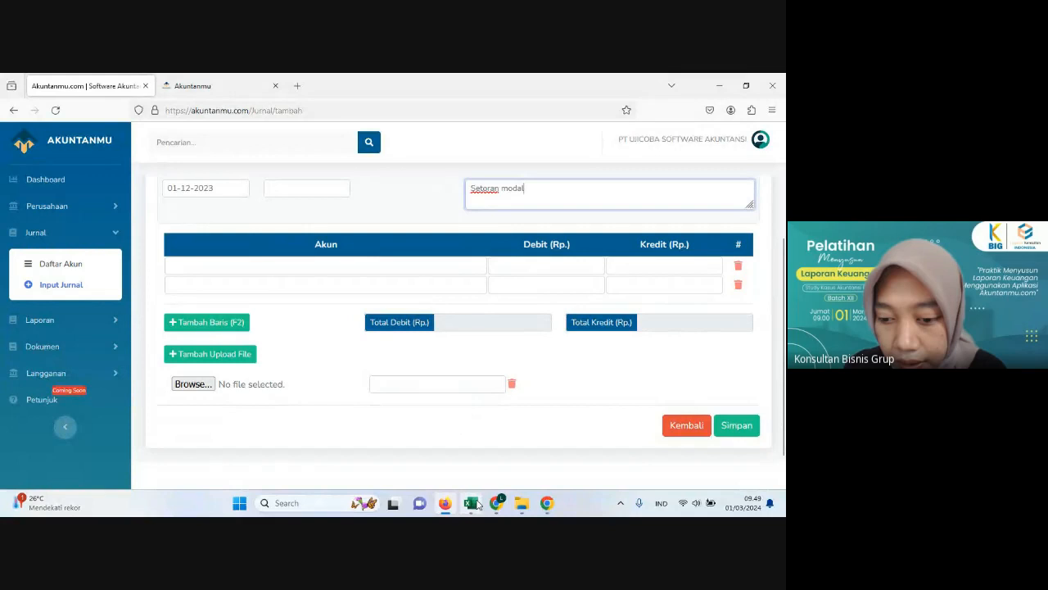
click(471, 503)
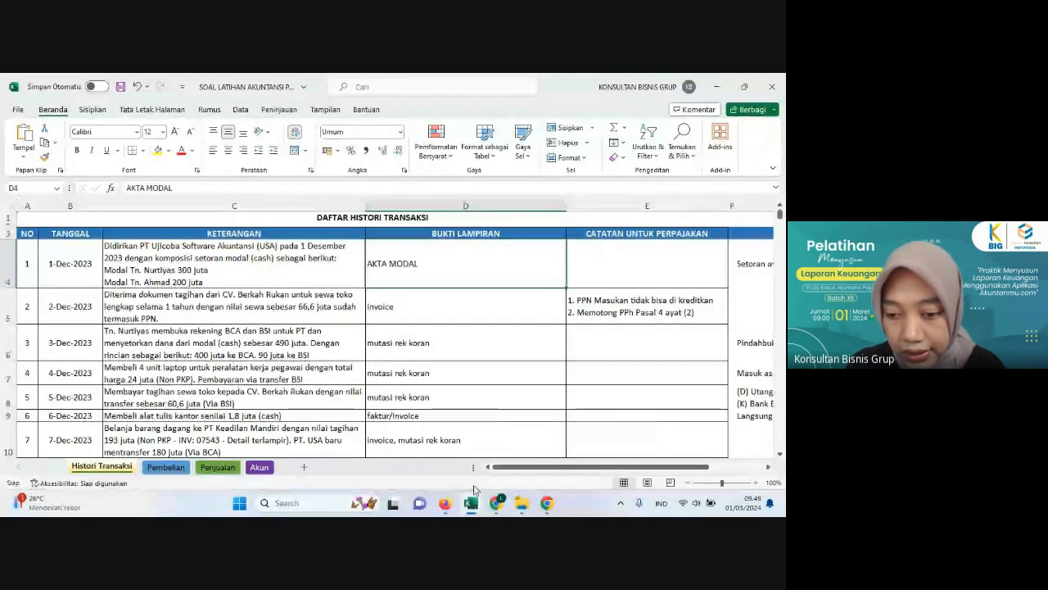
click(472, 503)
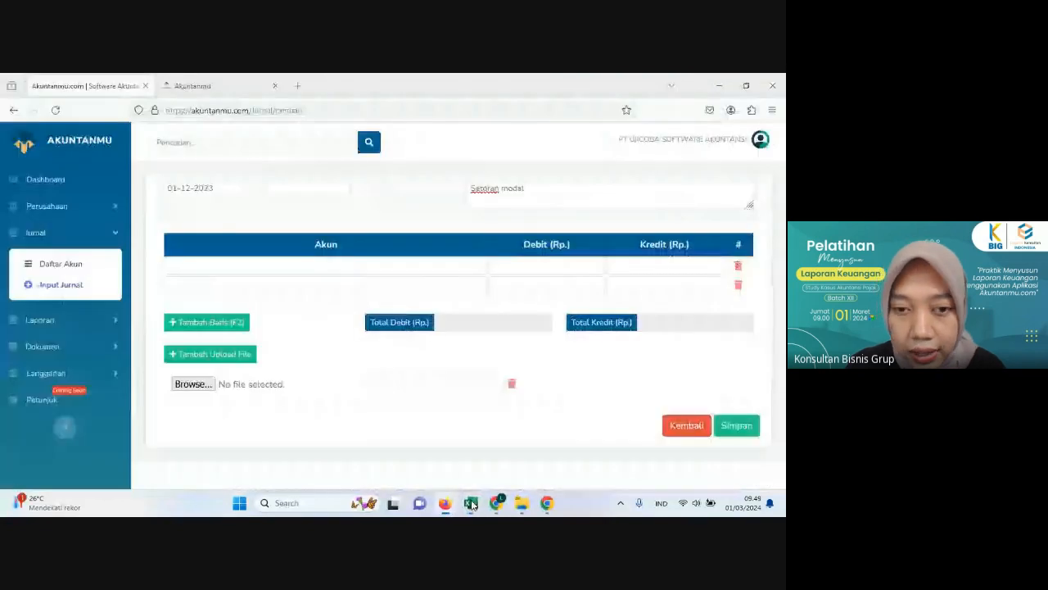
Step: Look up the cash accounts for the first journal line by searching for "kas"
click(264, 267)
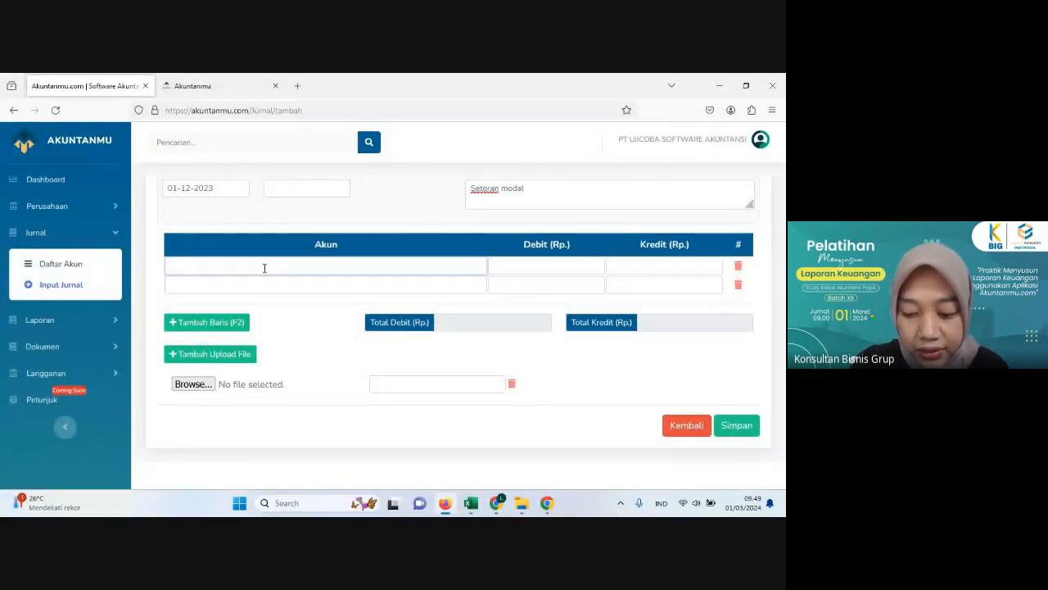
text(kas)
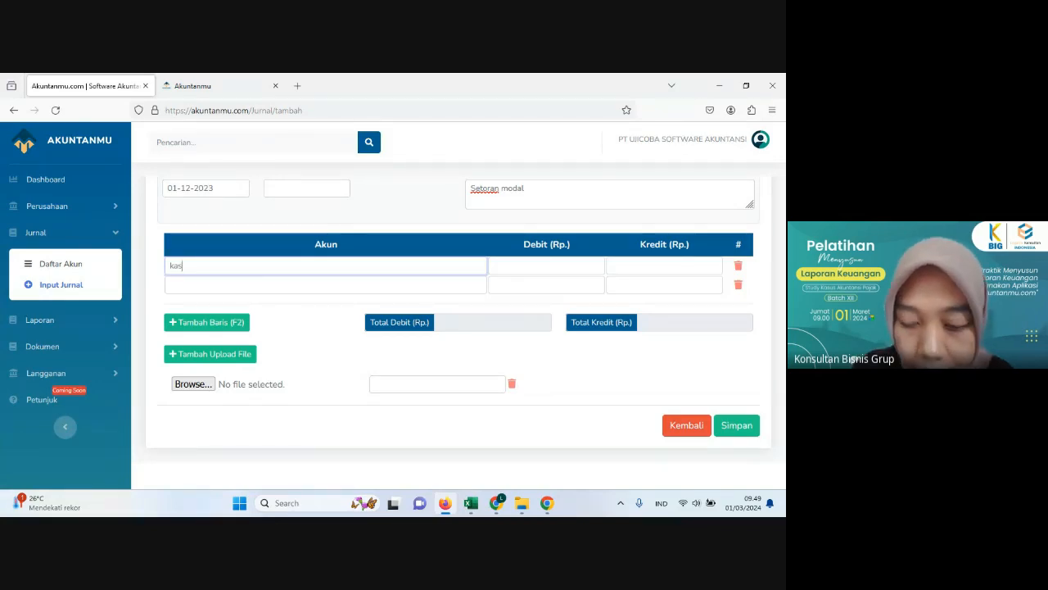
key(BackSpace)
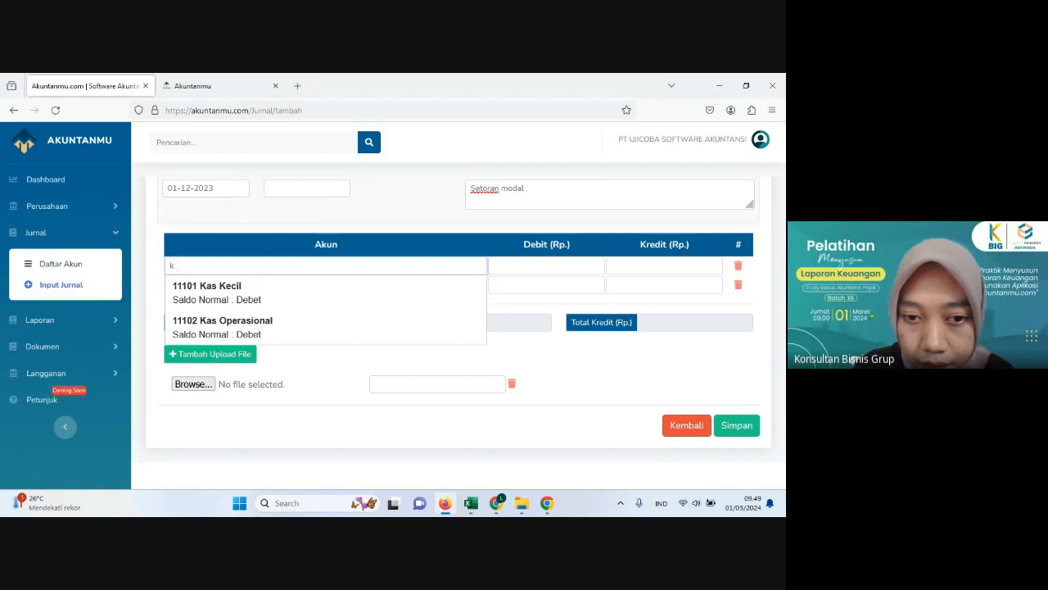
key(BackSpace)
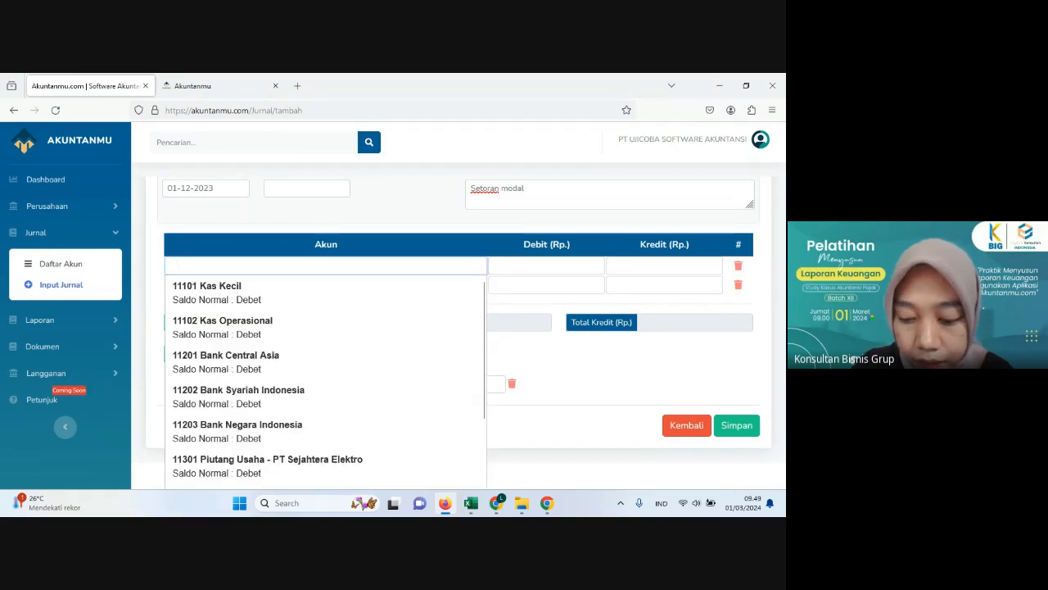
text(kas)
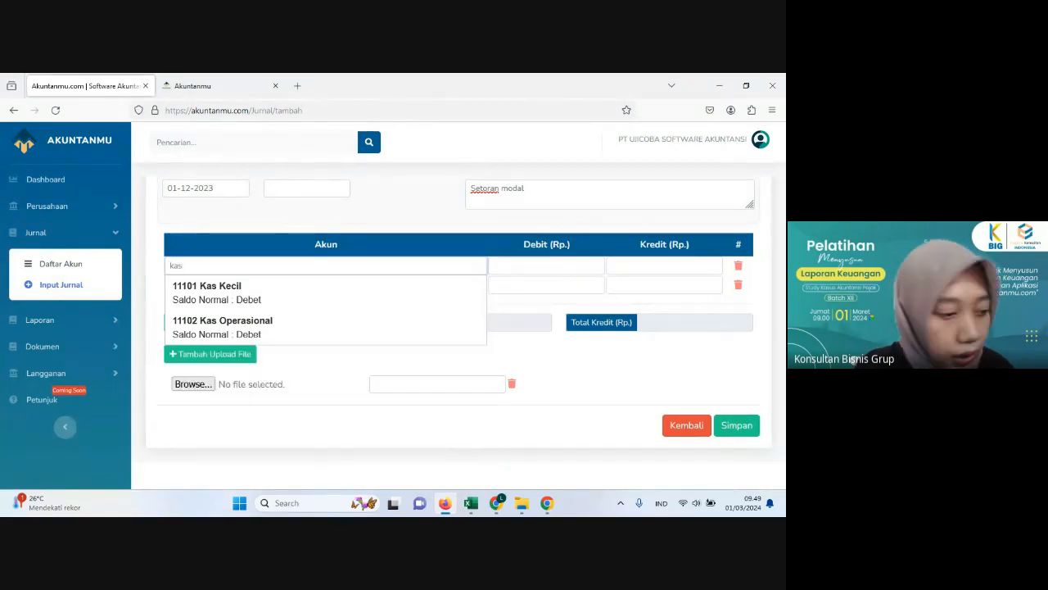
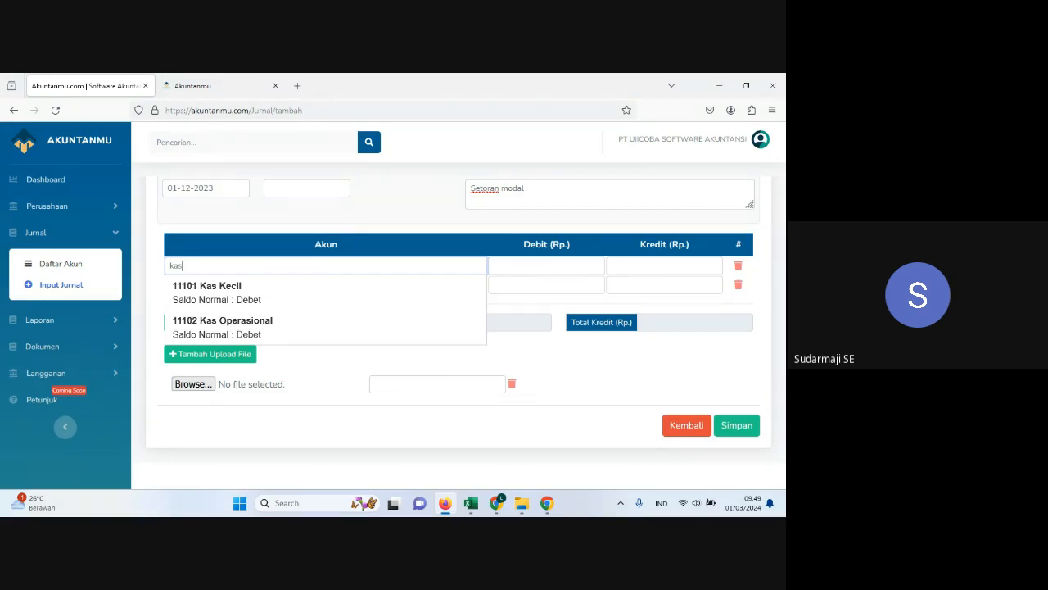
Step: Leave the journal form to view the account list in Daftar Akun, and open the company profile to show the company ID
click(79, 264)
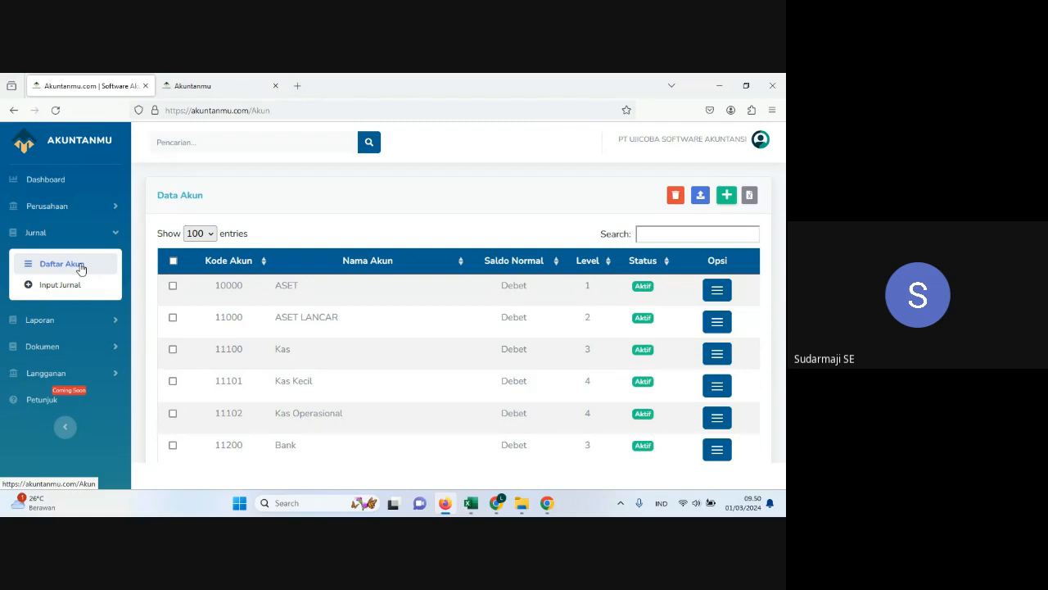
click(81, 268)
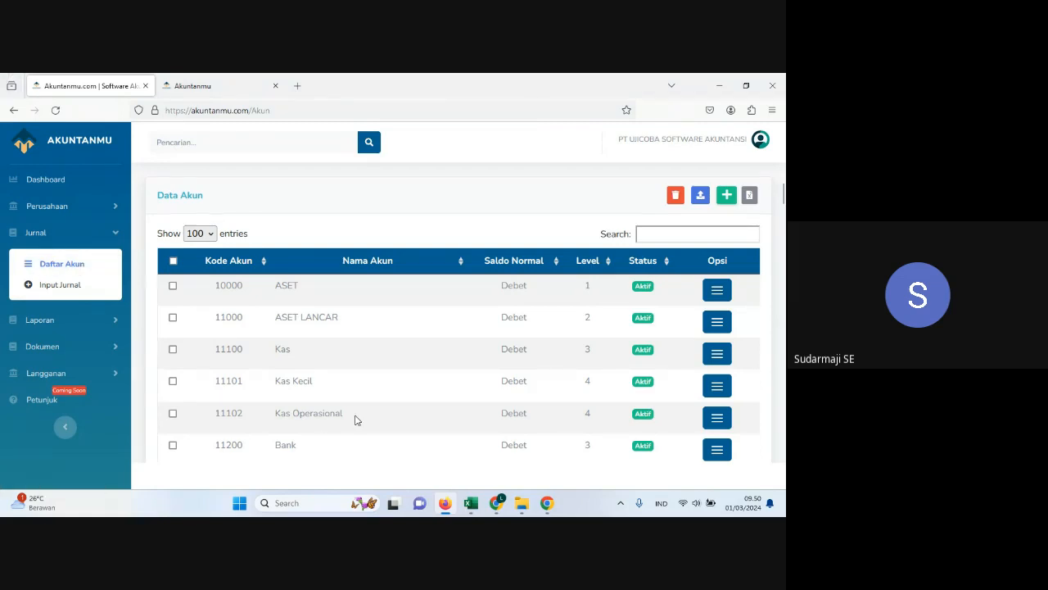
click(44, 210)
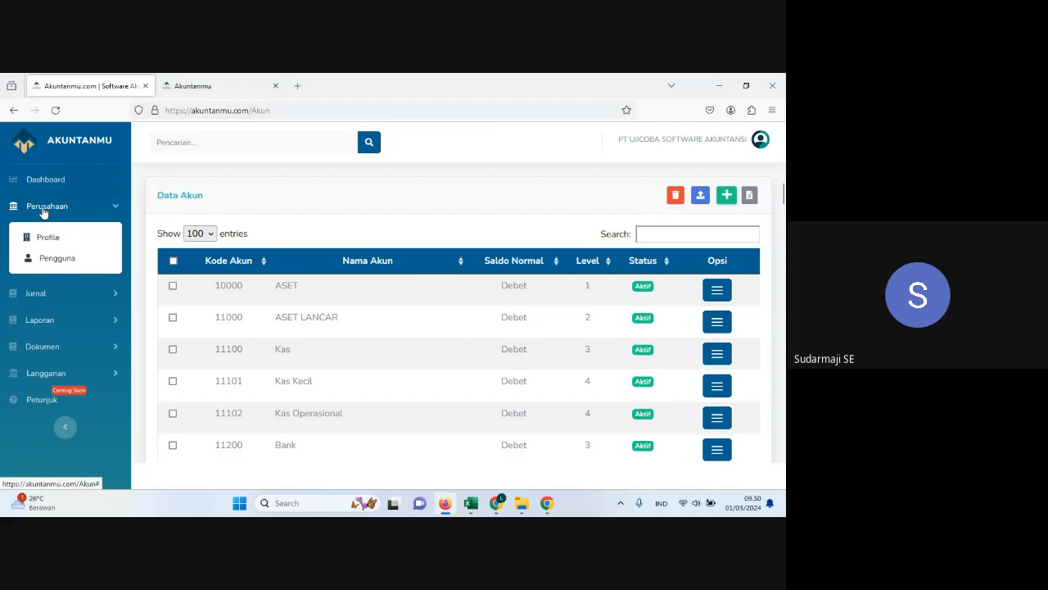
click(78, 248)
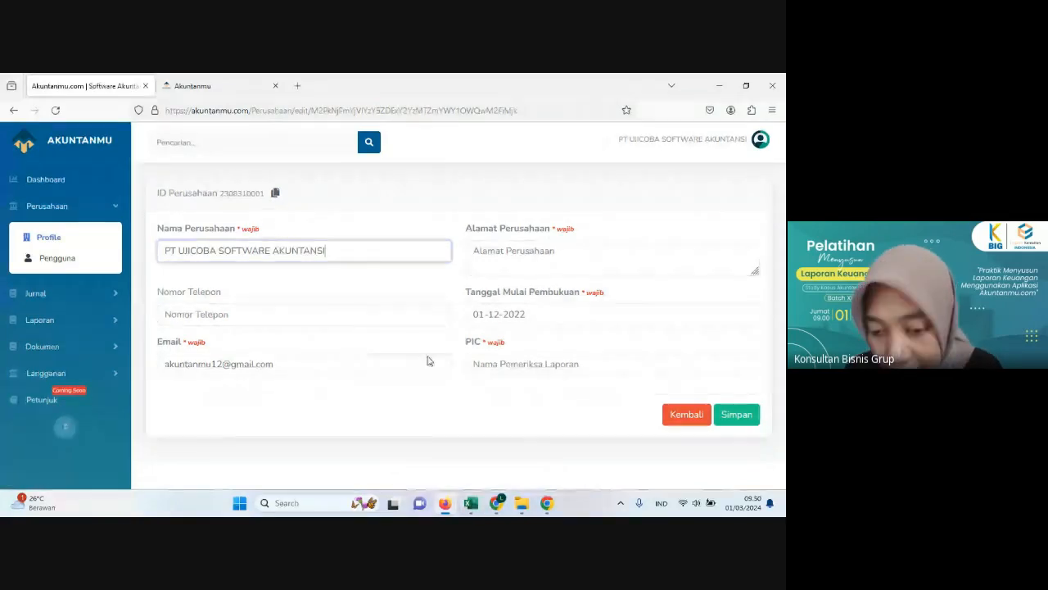
Step: Switch to File Explorer and open the Template Daftar Akun workbook from the TEMPLATE DAFTAR AKUN folder in PELATIHAN
click(522, 504)
click(215, 311)
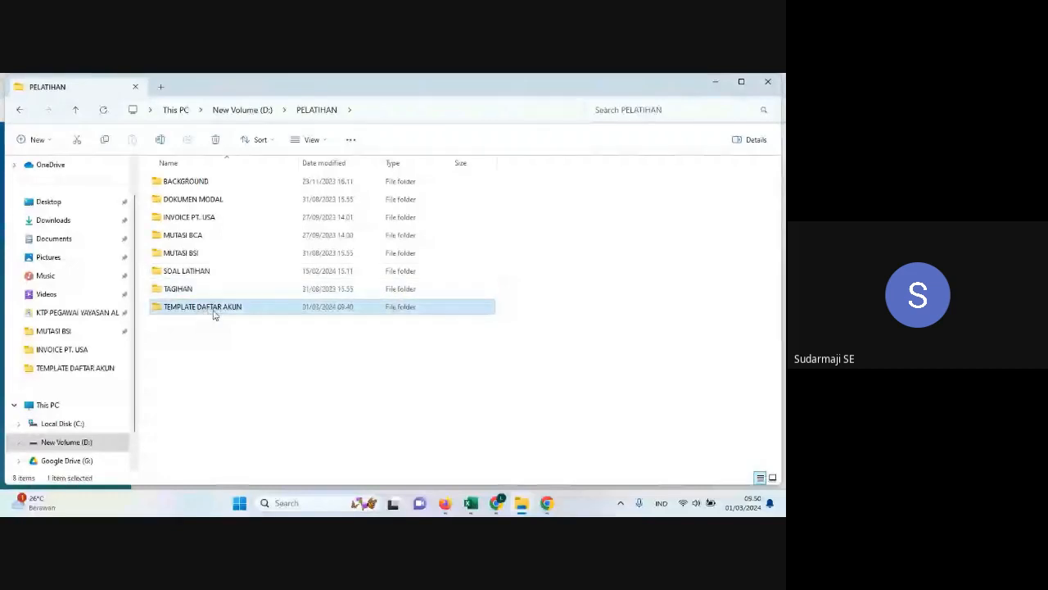
double_click(212, 310)
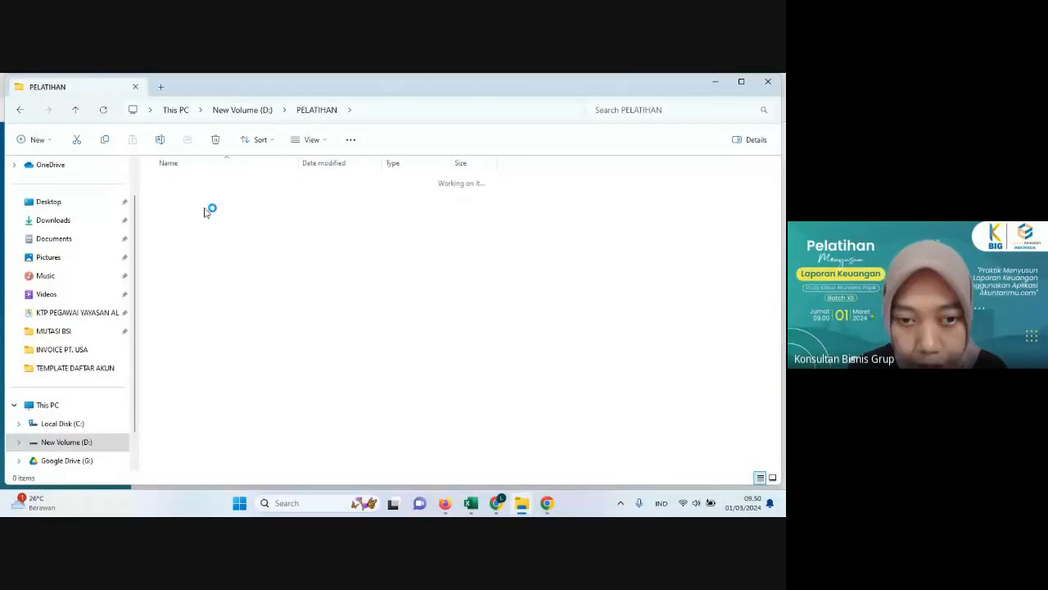
double_click(205, 187)
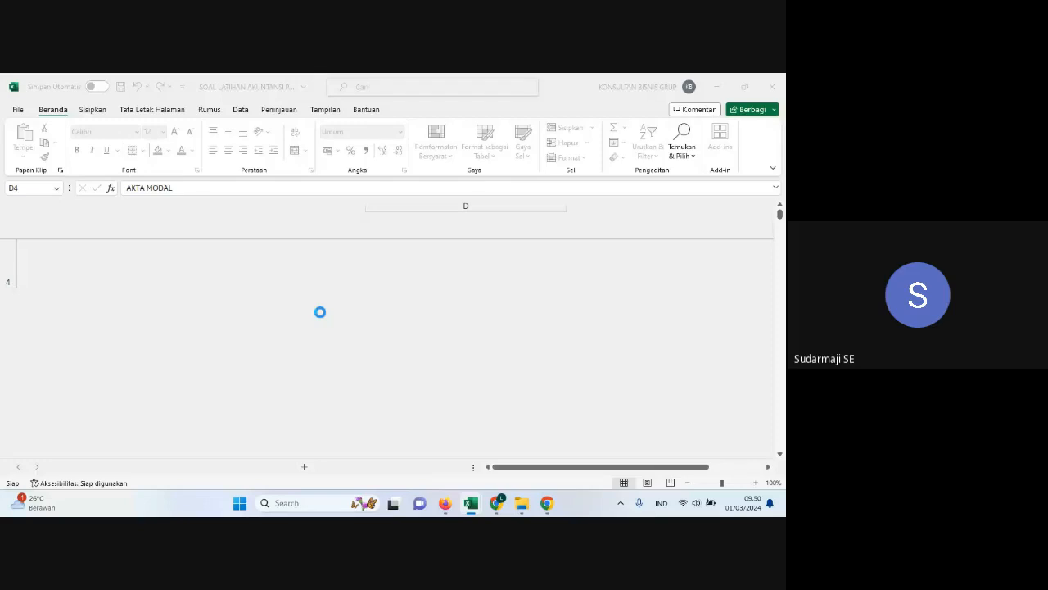
Step: Inspect the company ID values in the first rows of the idperusahaan column, starting at cell E2
click(334, 229)
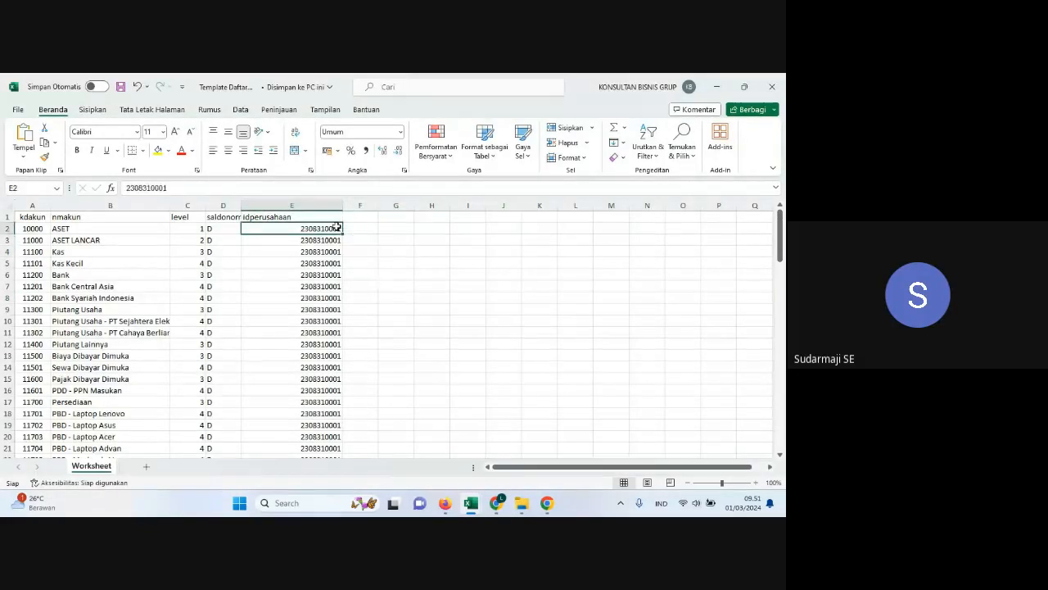
click(420, 277)
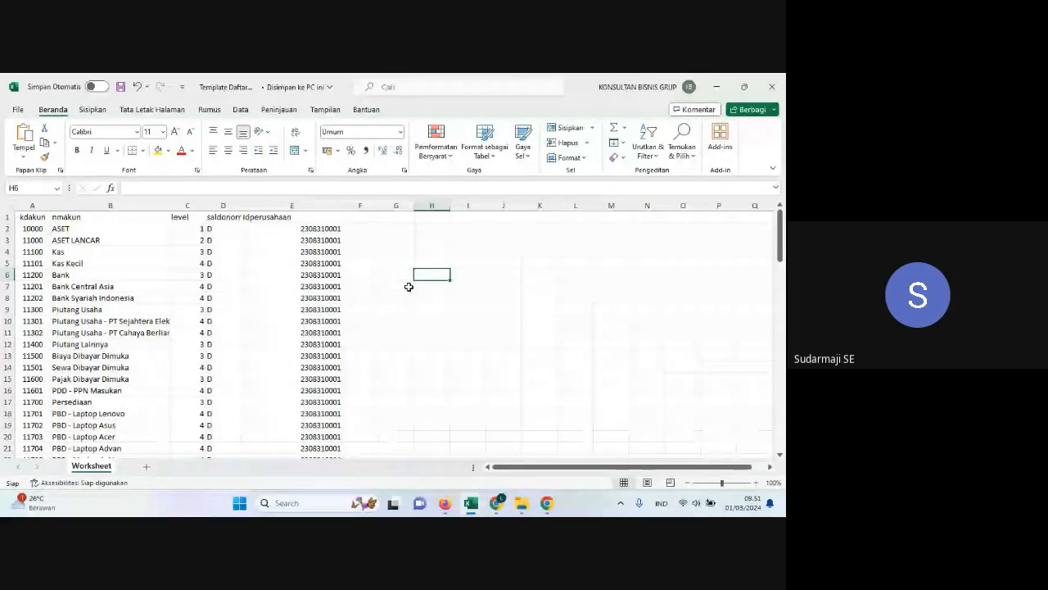
click(326, 228)
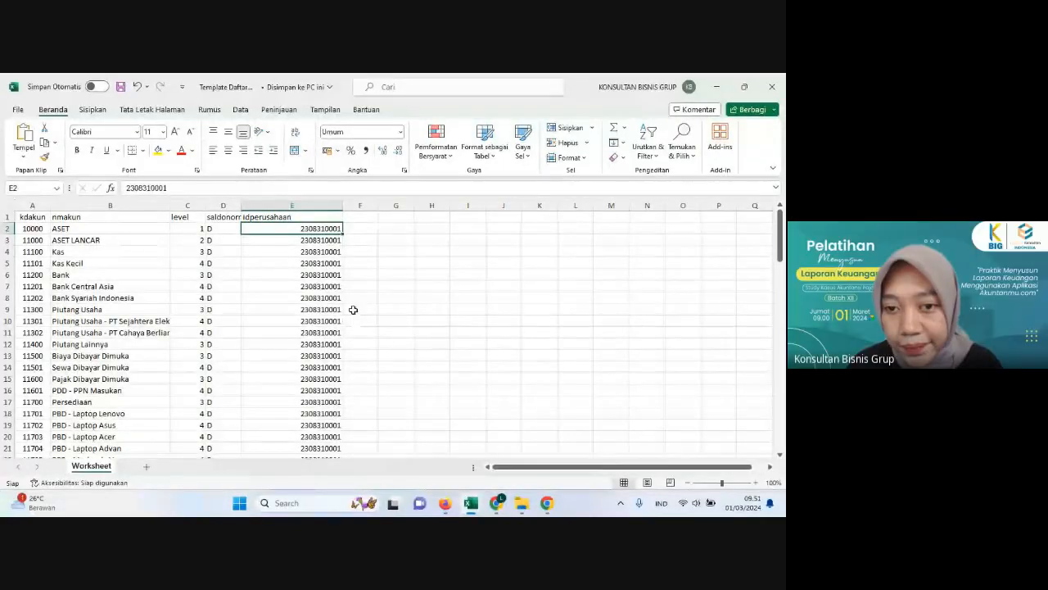
click(331, 240)
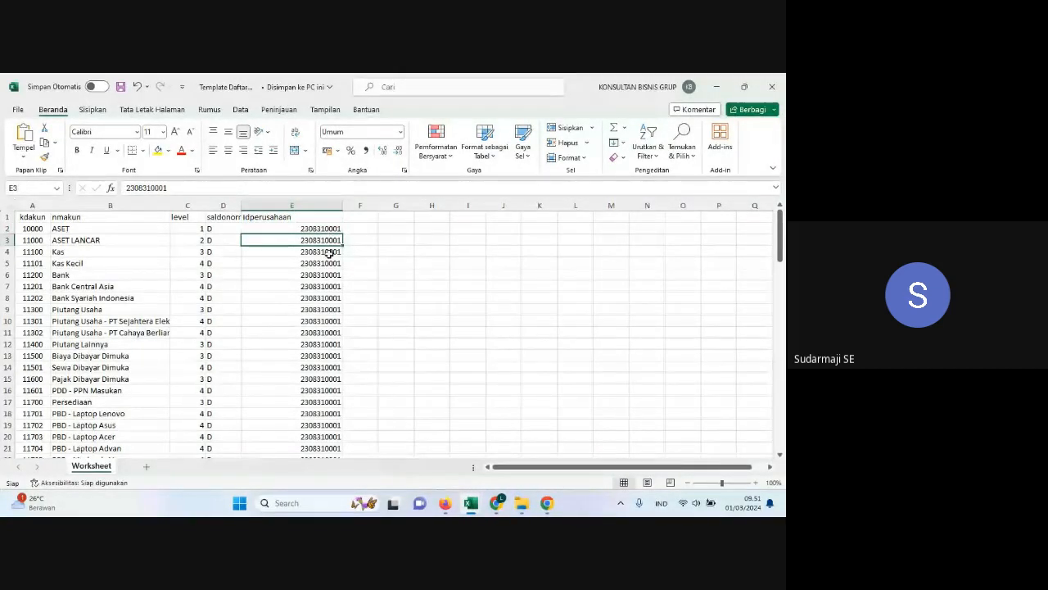
click(330, 229)
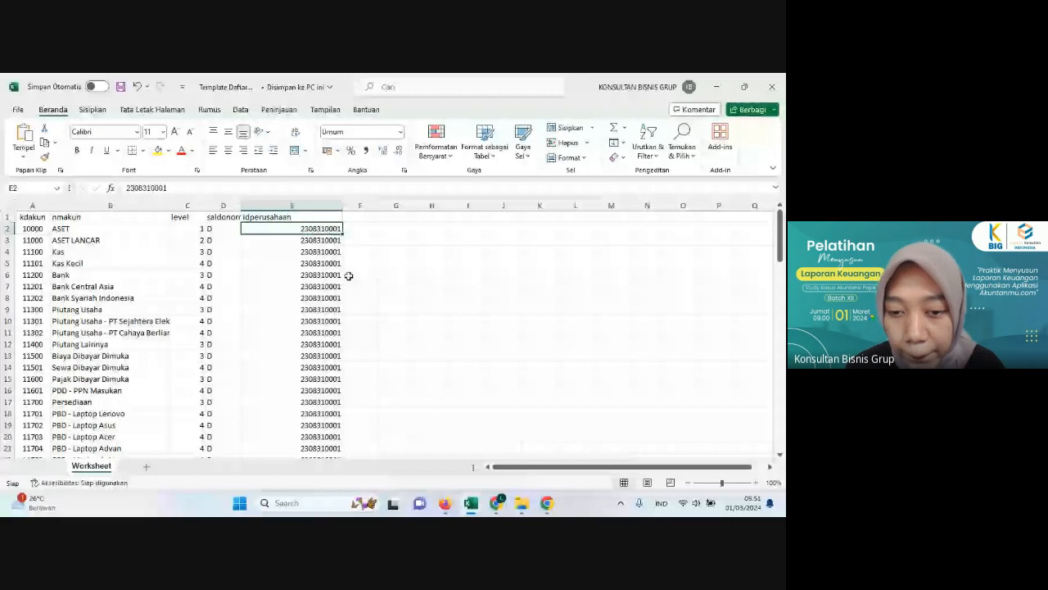
Step: Review the account template down to its last rows and check that the idperusahaan column is filled through row 97
scroll(341, 341, down, 4)
scroll(342, 341, down, 6)
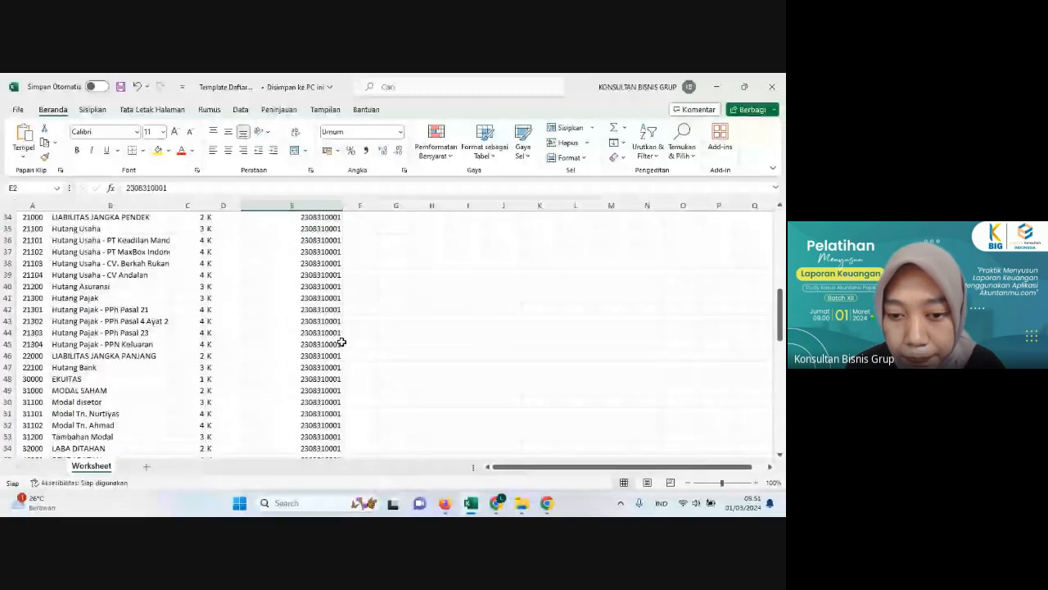
scroll(341, 341, down, 5)
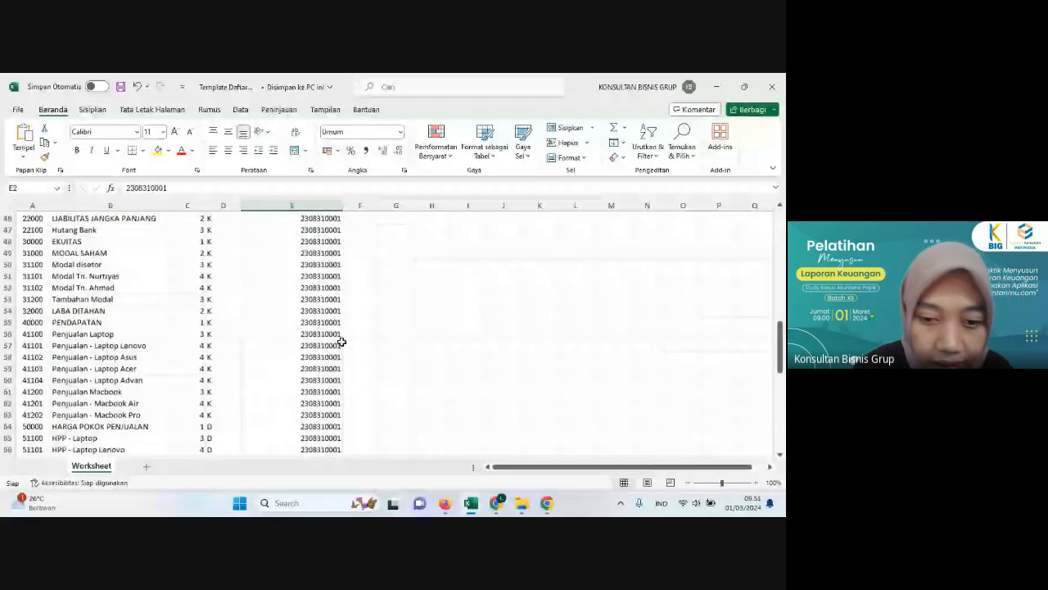
scroll(341, 341, down, 9)
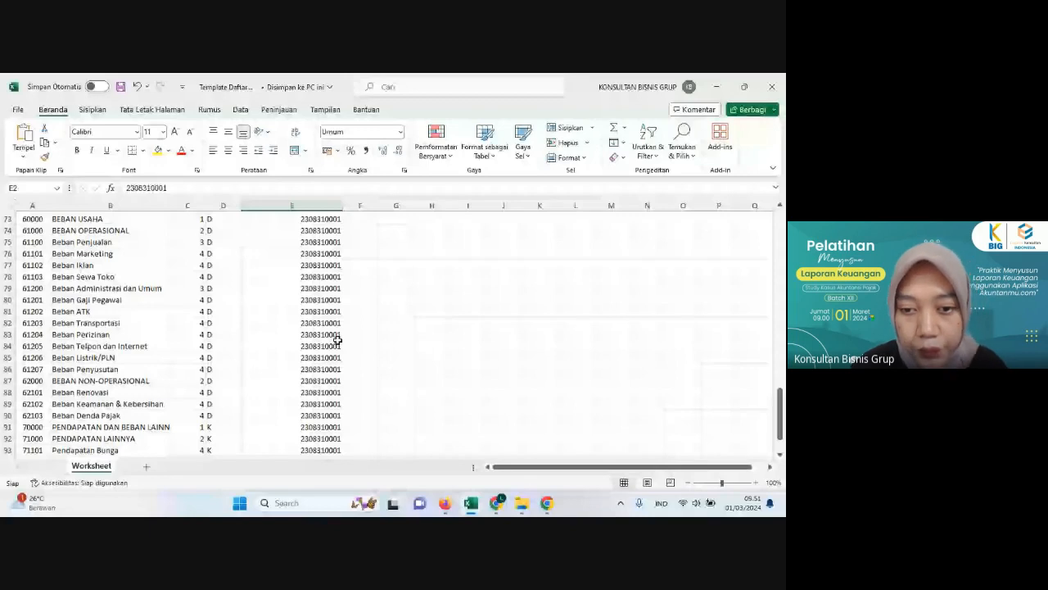
key(ctrl+Down)
click(368, 356)
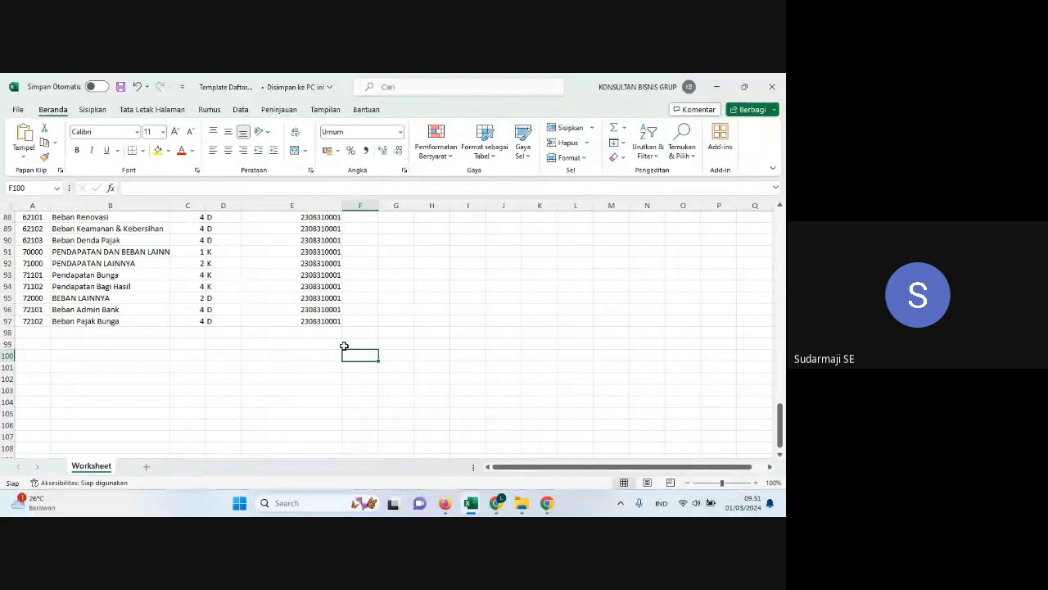
click(331, 312)
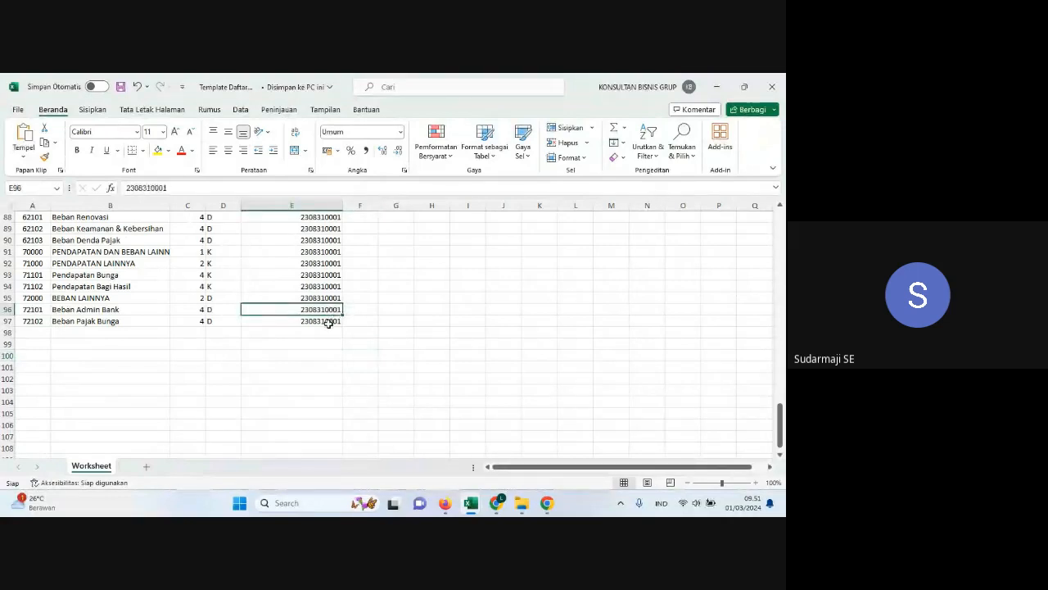
click(331, 320)
click(343, 301)
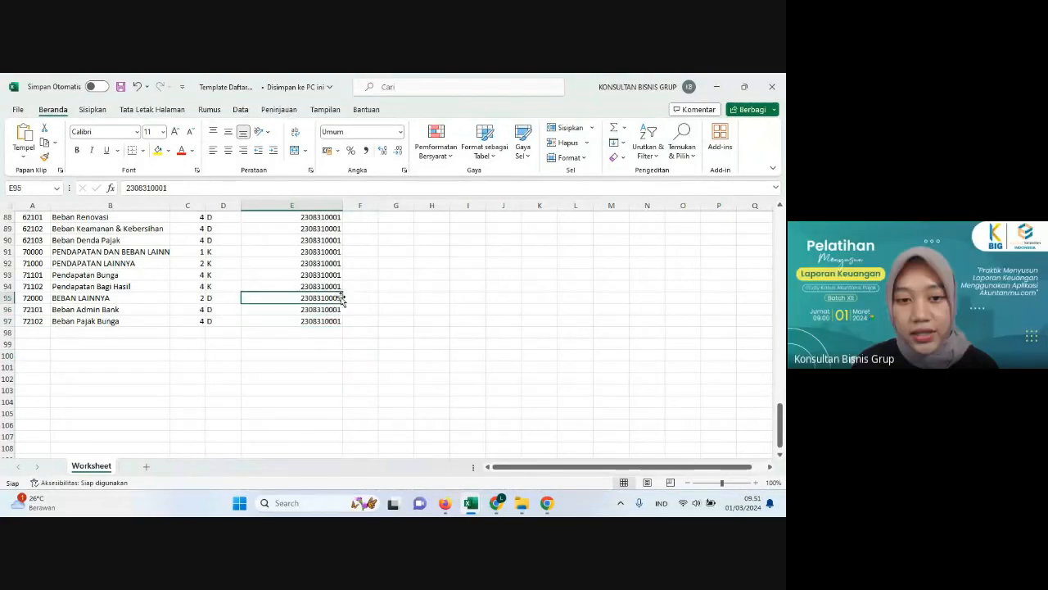
click(339, 319)
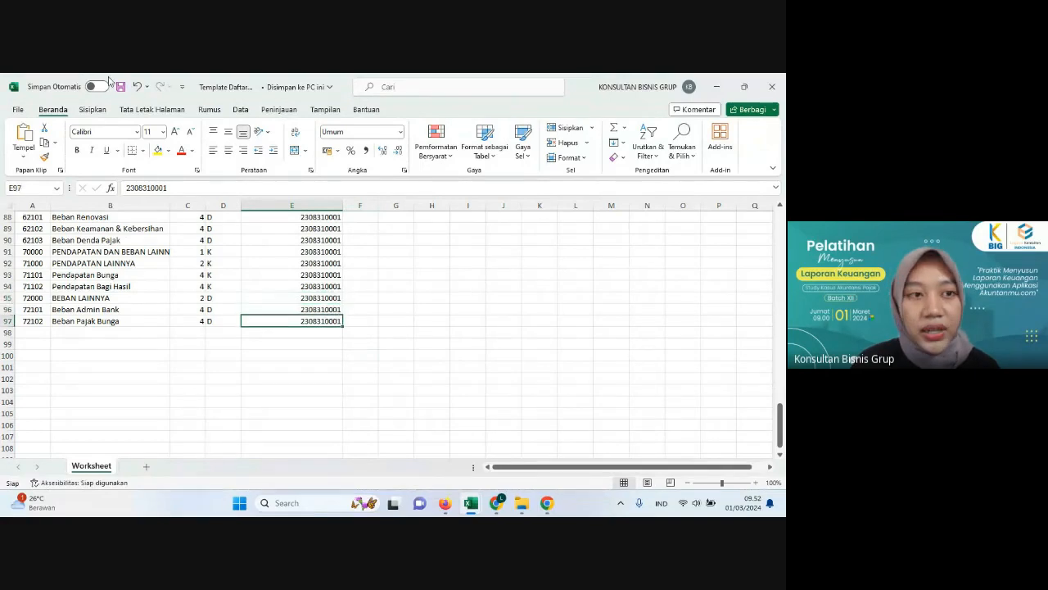
click(573, 347)
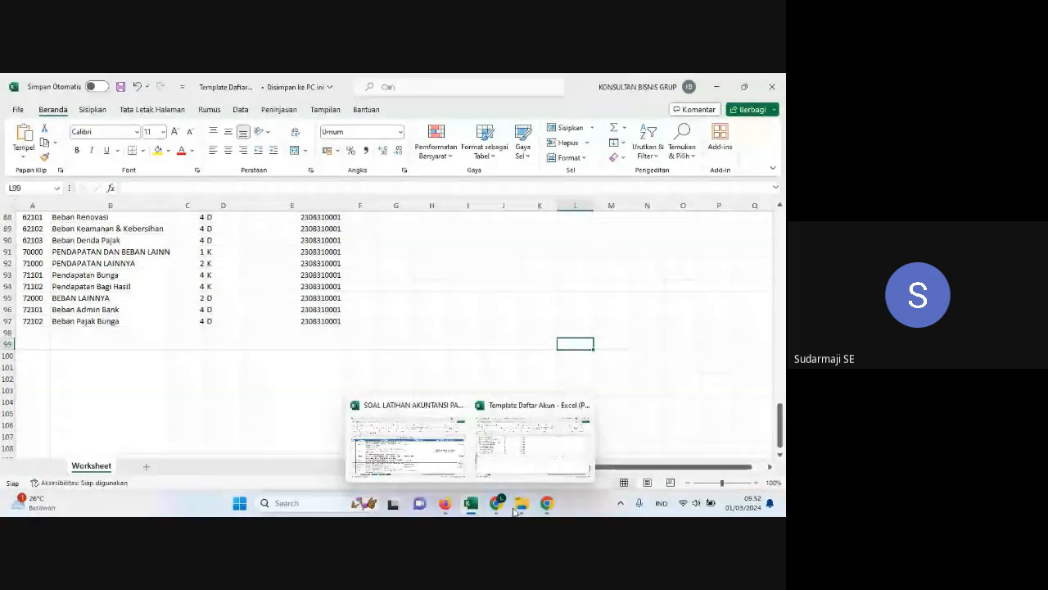
Step: Switch back to Akuntanmu in Firefox, go to Input Jurnal and start a new journal entry
mouse_move(443, 506)
click(450, 446)
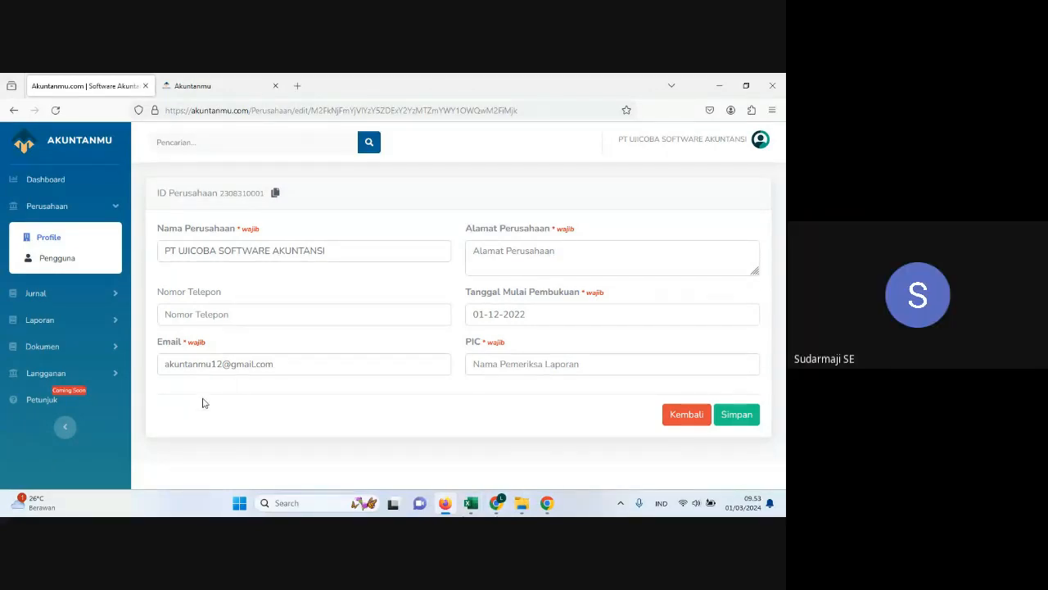
click(95, 294)
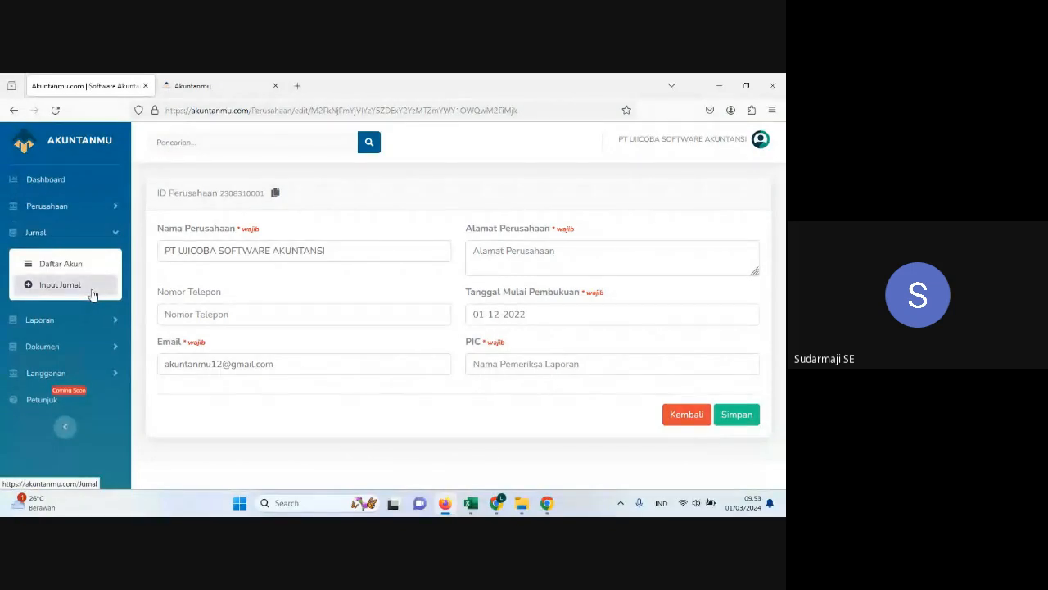
click(93, 293)
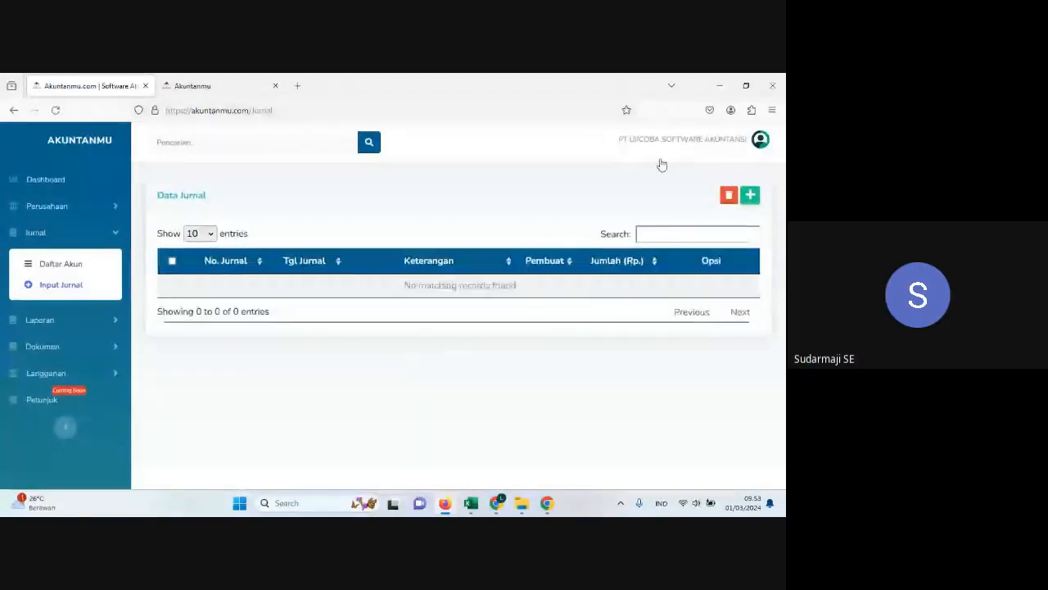
click(751, 196)
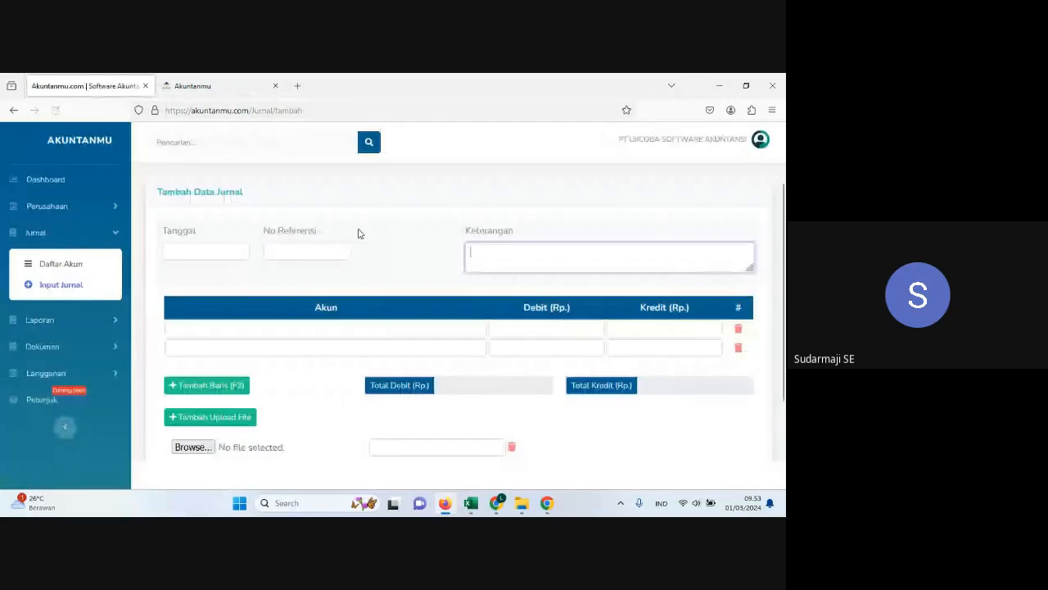
Step: Set the journal date to 1 December 2023
click(203, 245)
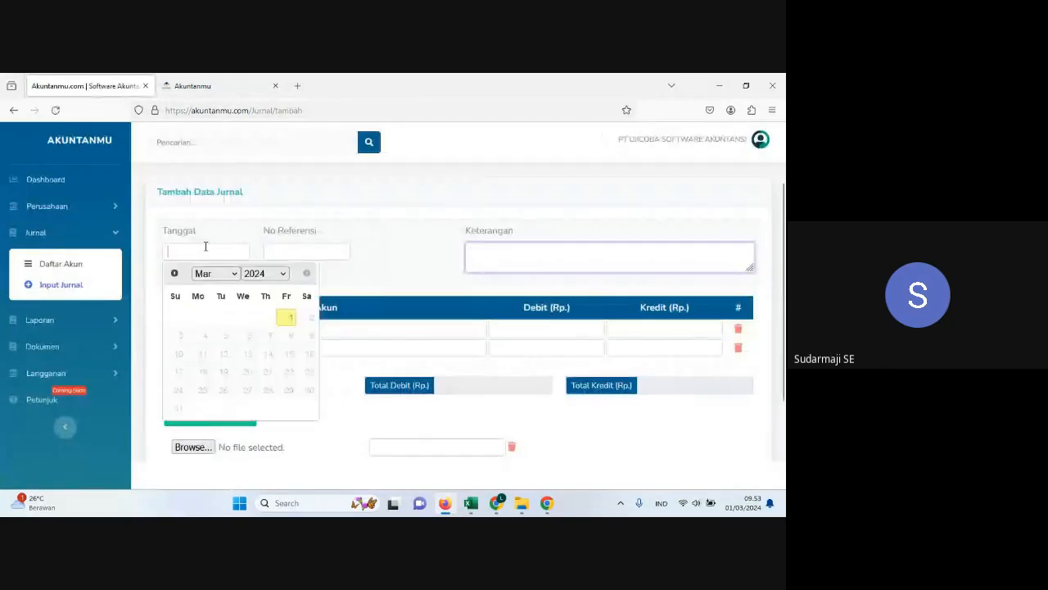
click(263, 272)
click(261, 464)
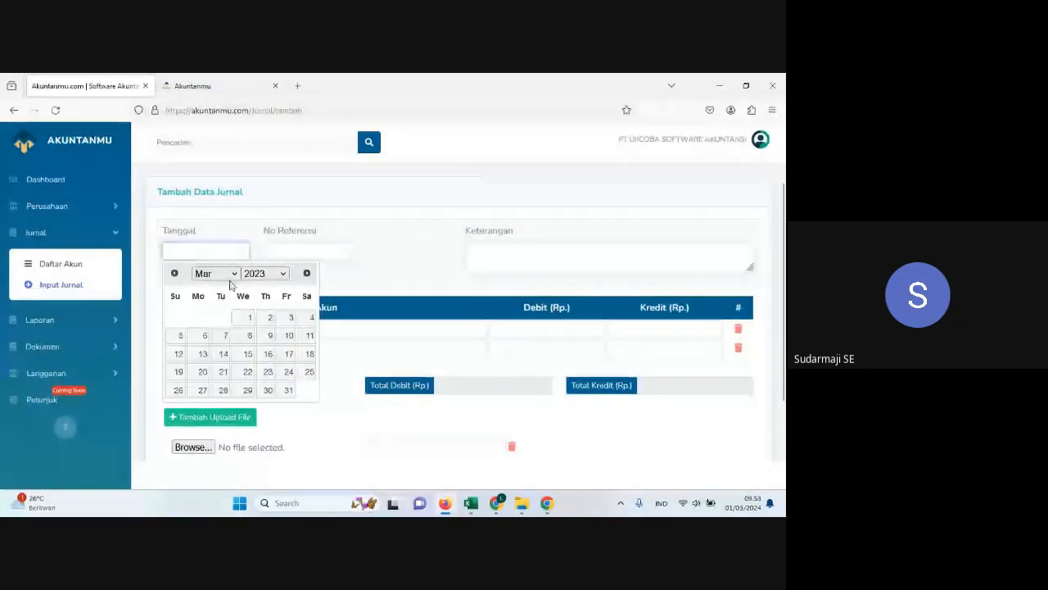
click(231, 275)
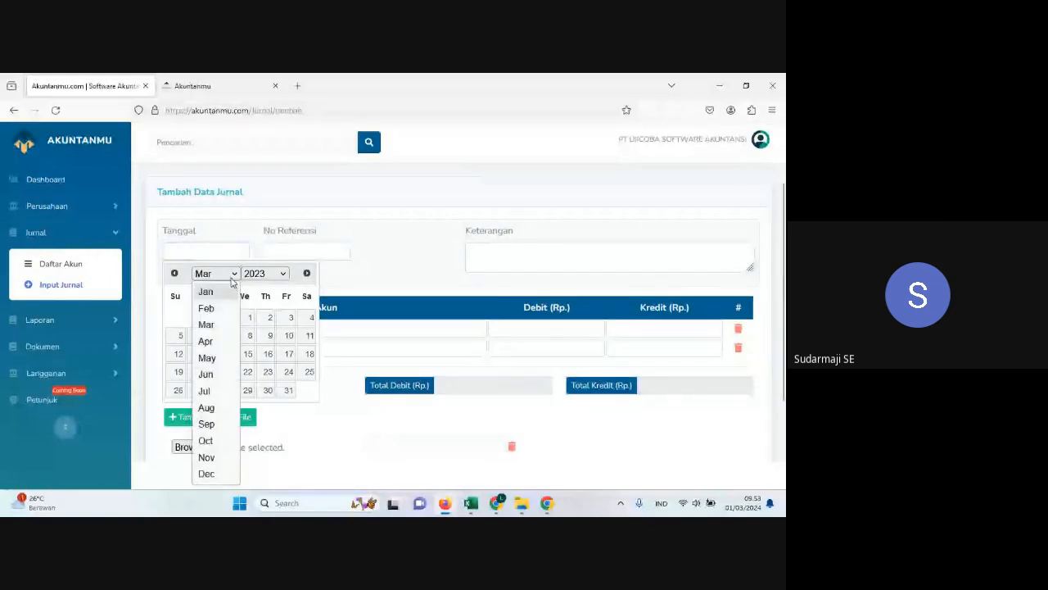
click(206, 474)
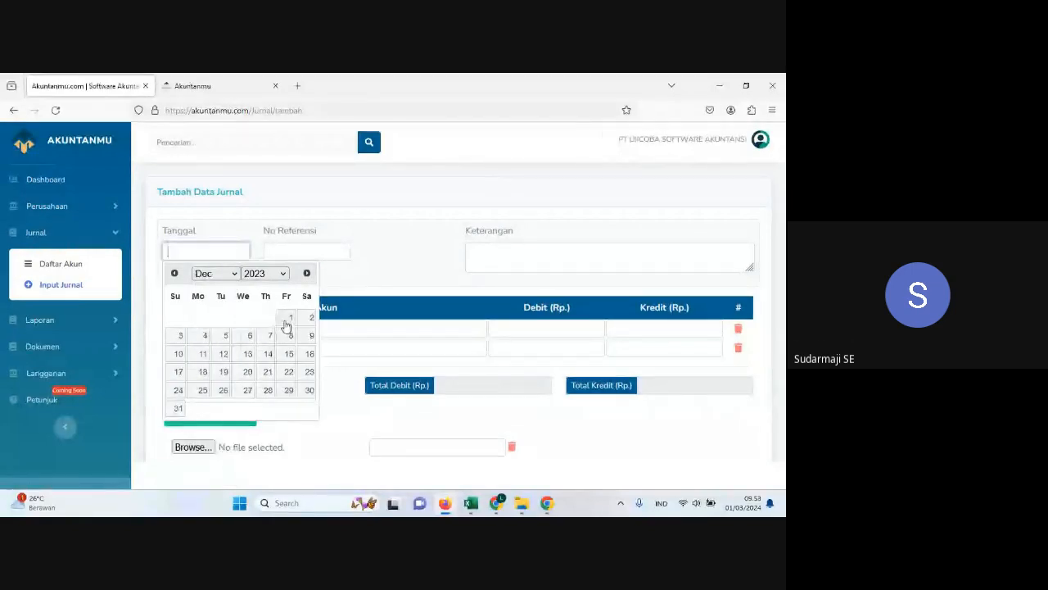
click(287, 322)
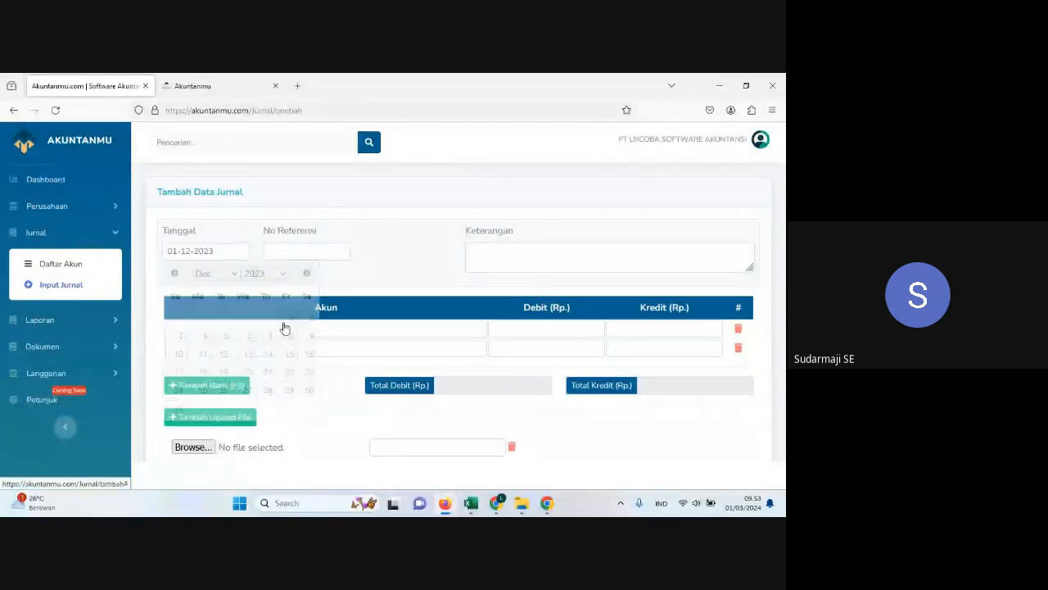
Step: Enter "Setoran modal" as the journal entry's description
click(490, 264)
text(S)
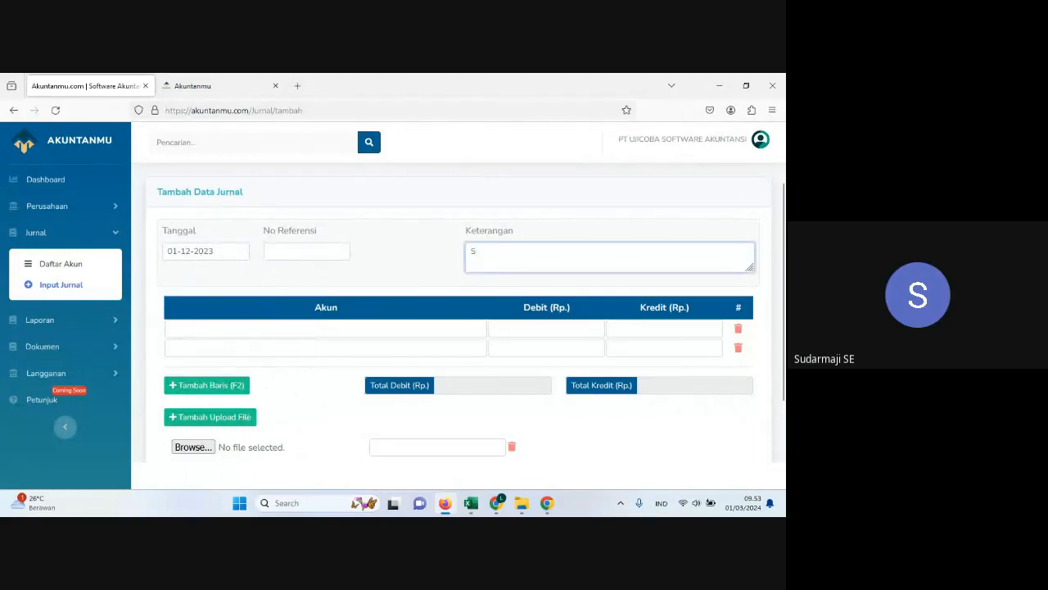
text(etoran modal)
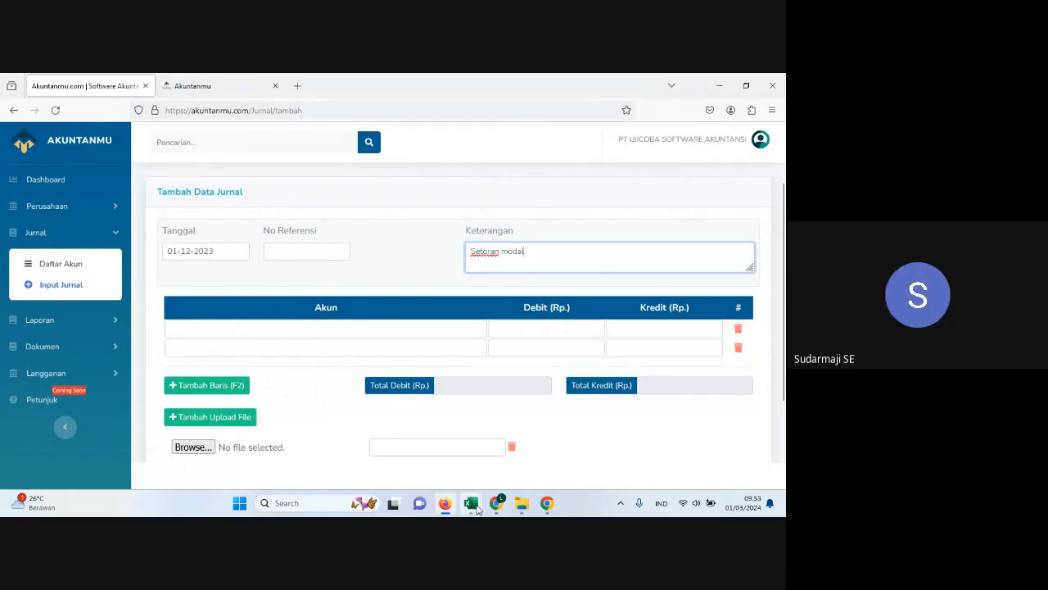
Step: Close the Template Daftar Akun workbook in Excel and check the 1 December transaction in Histori Transaksi before returning to the Firefox journal form
mouse_move(479, 508)
click(483, 479)
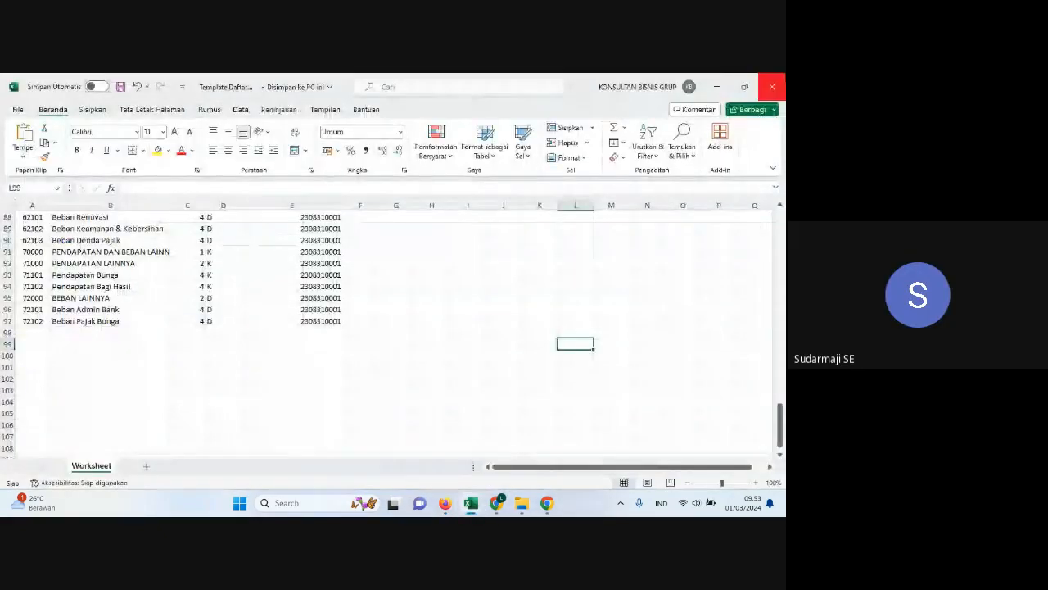
click(773, 82)
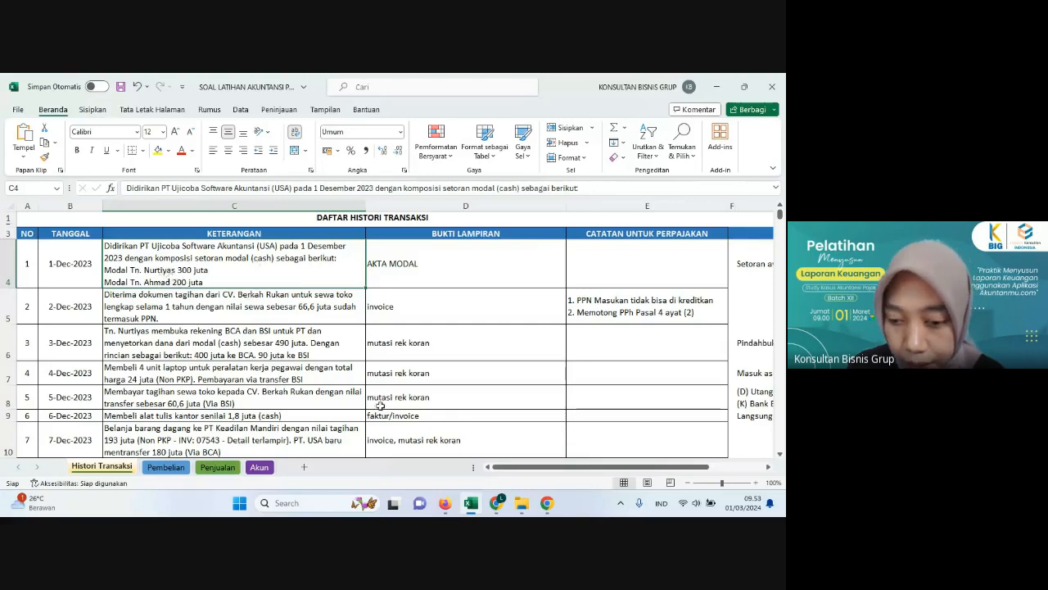
mouse_move(448, 510)
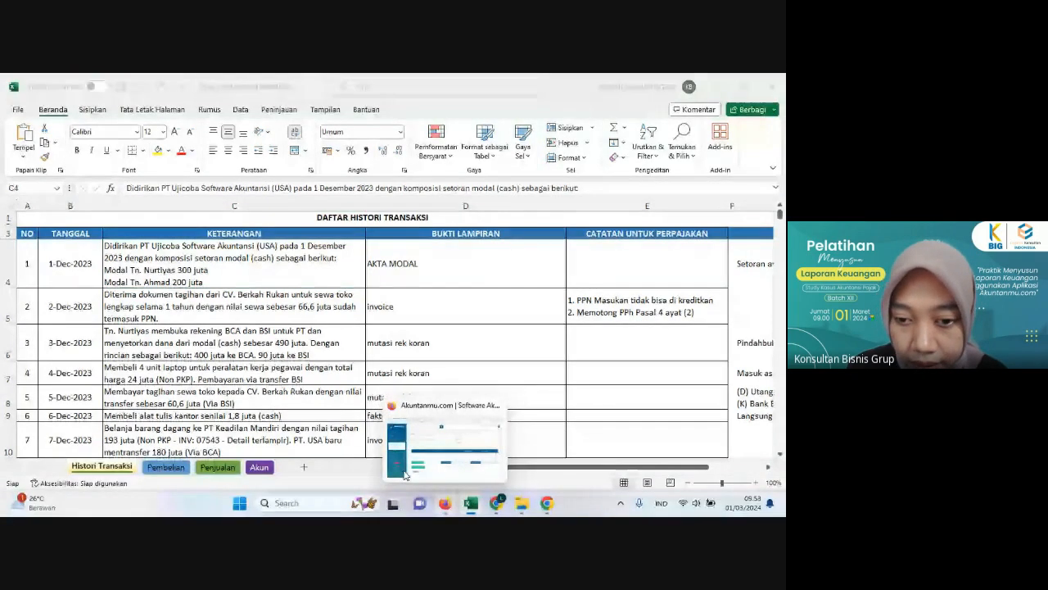
click(404, 475)
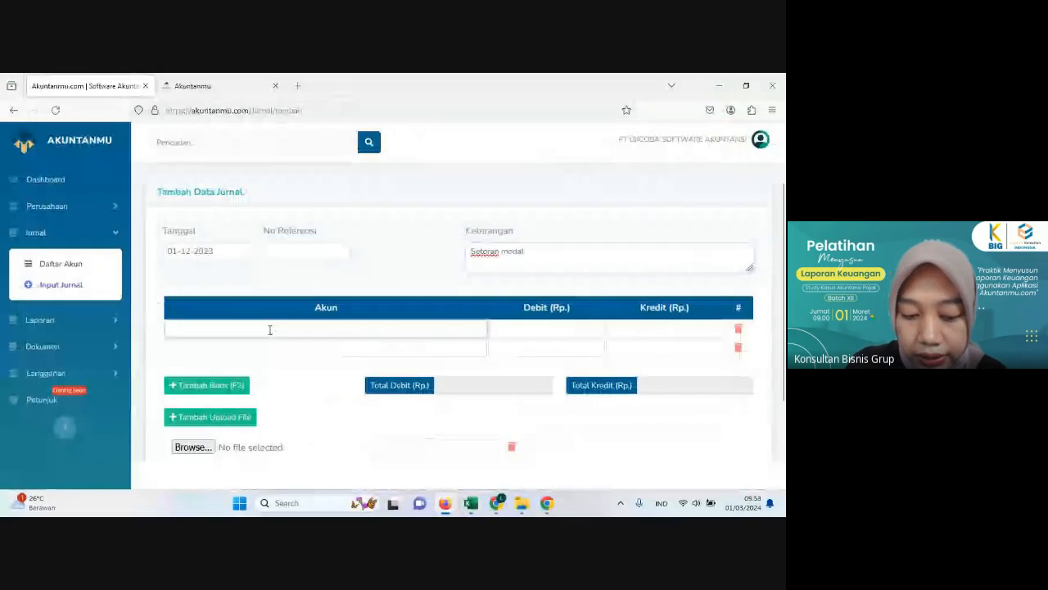
Step: Assign Kas Kecil to the first journal line and the first-listed owner's capital account to the second line
click(269, 330)
text(kas)
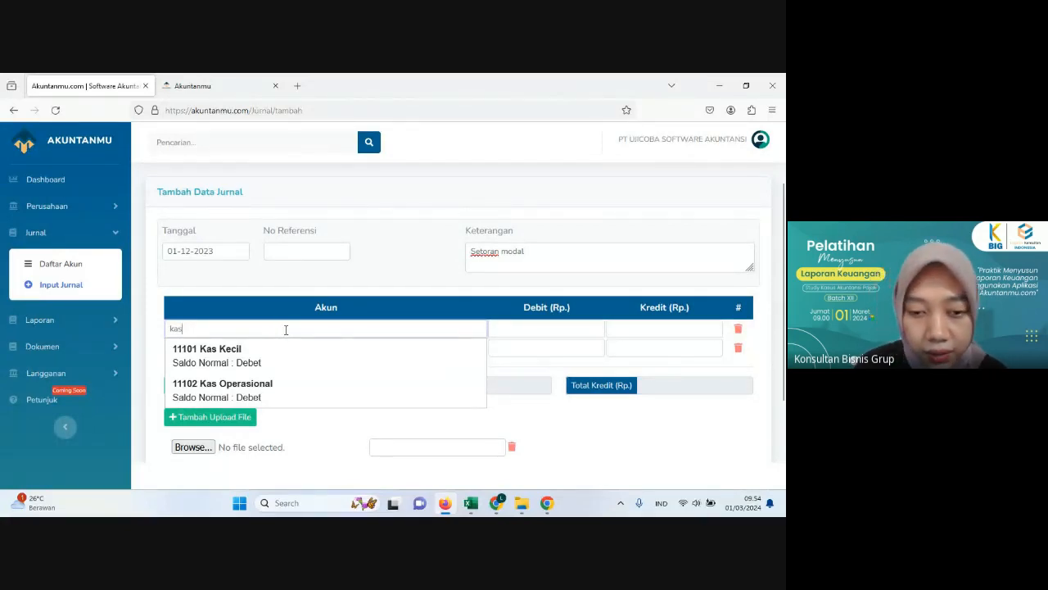
click(215, 354)
click(215, 349)
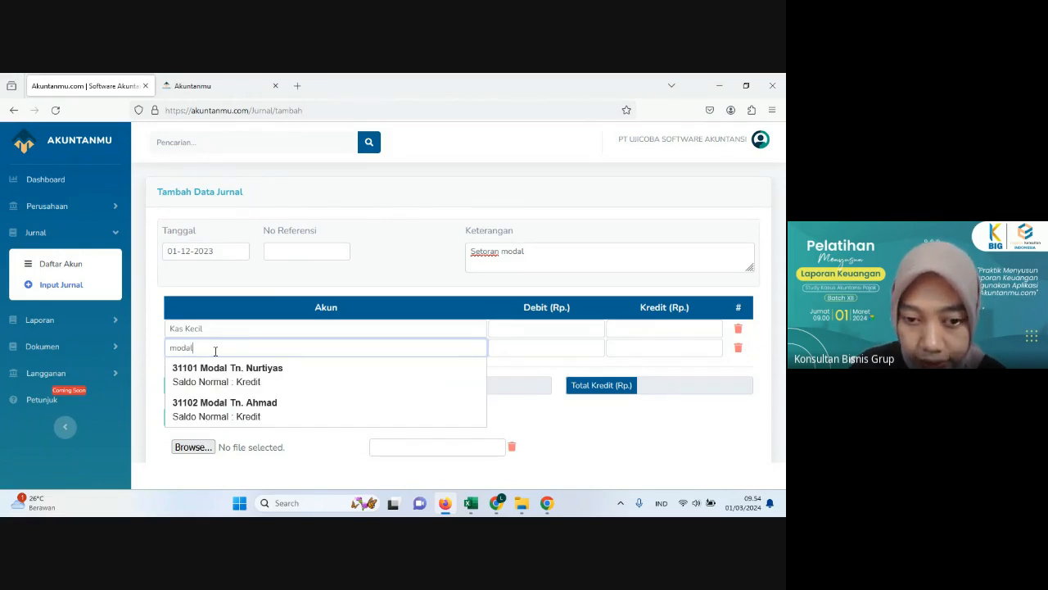
click(230, 375)
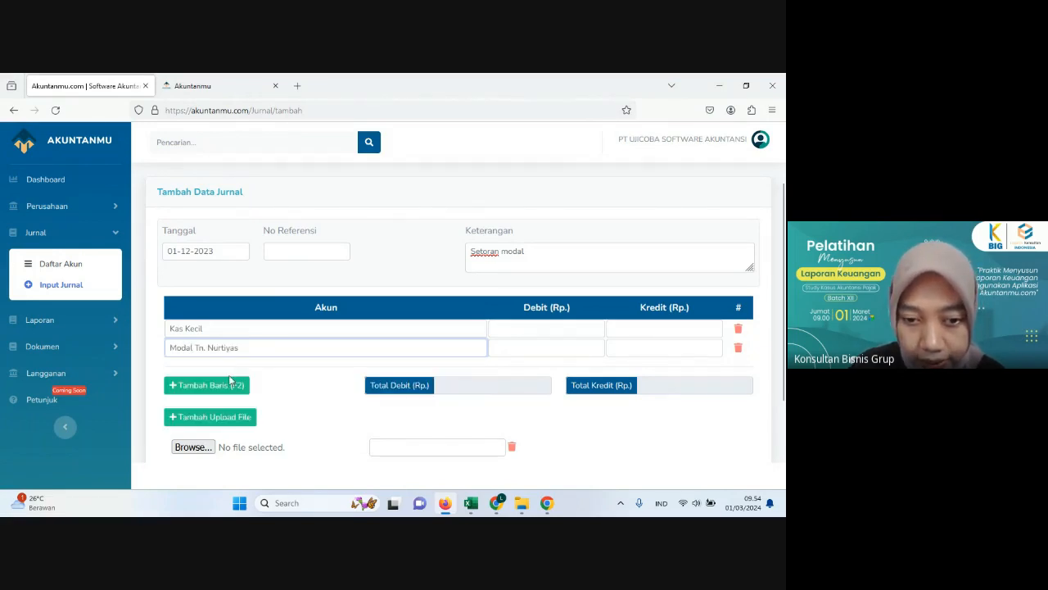
Step: Add a third journal line and assign the second-listed owner's capital account to it
click(221, 384)
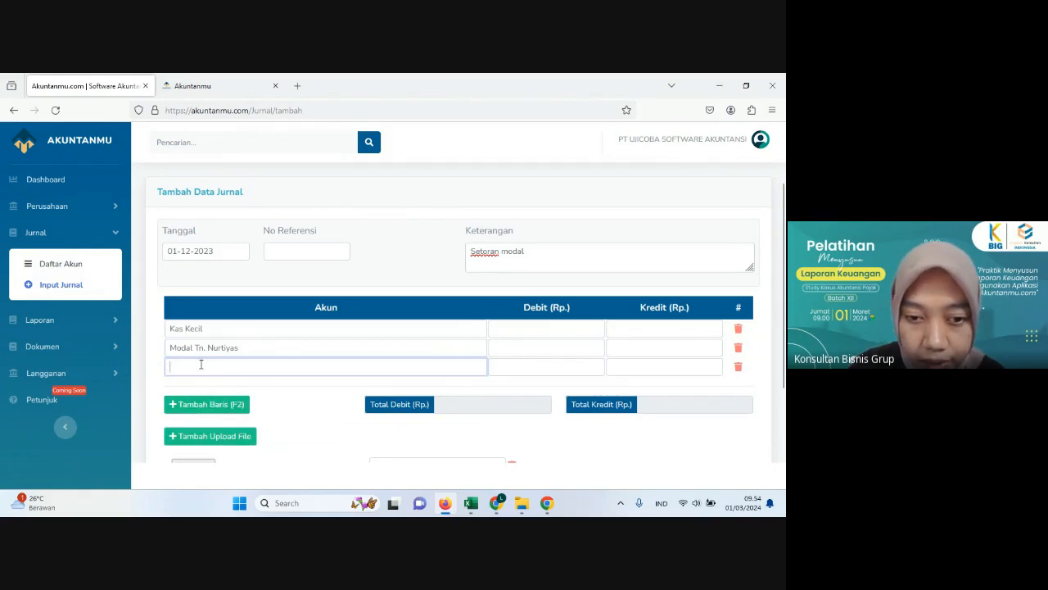
text(mod)
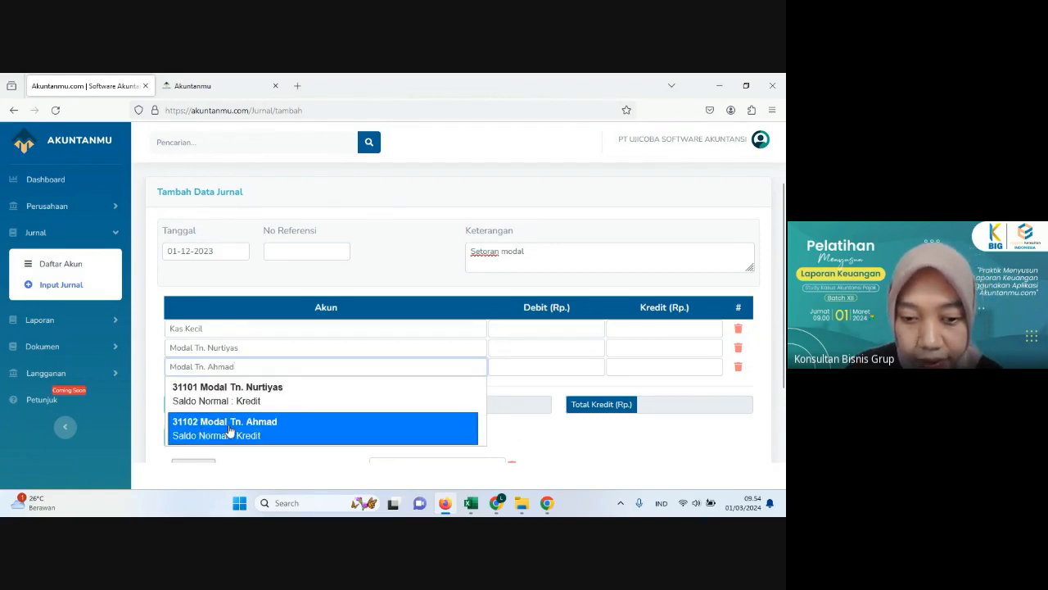
click(229, 428)
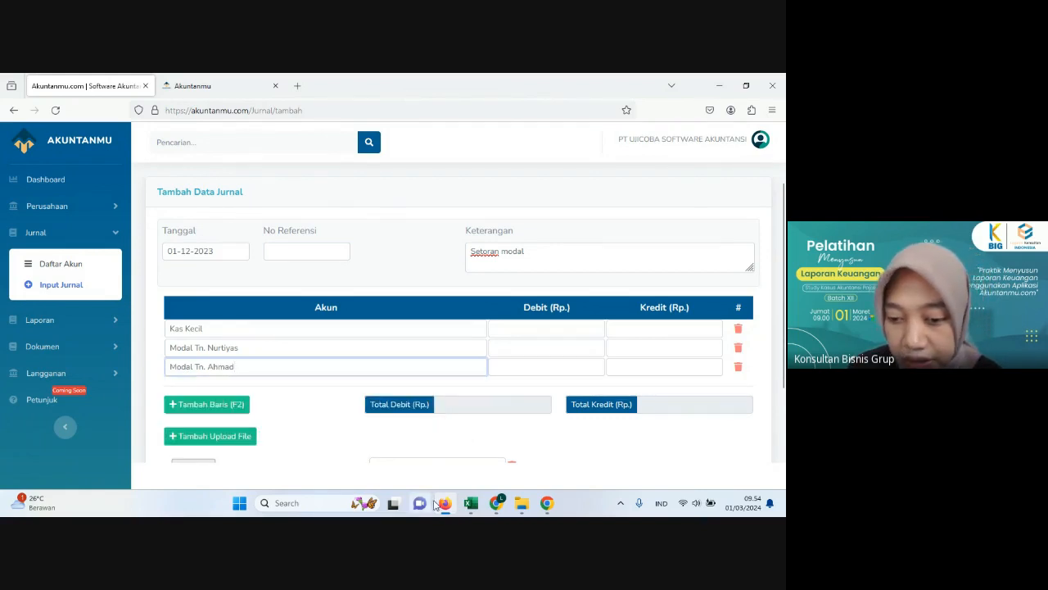
Step: Check the 1 December capital contributions in Excel's Histori Transaksi sheet and return to the Firefox journal form
click(471, 503)
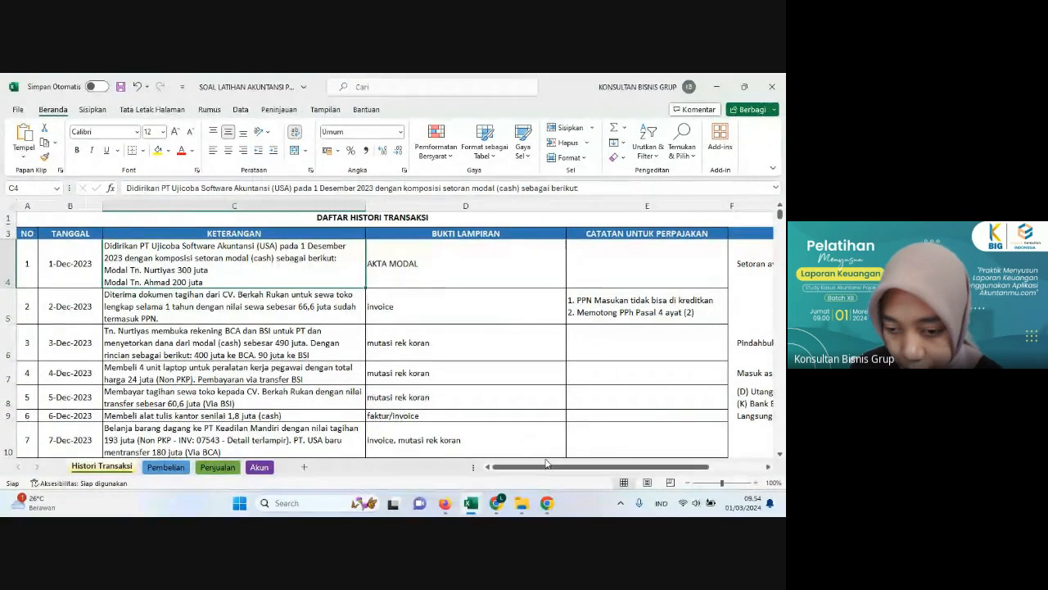
click(477, 505)
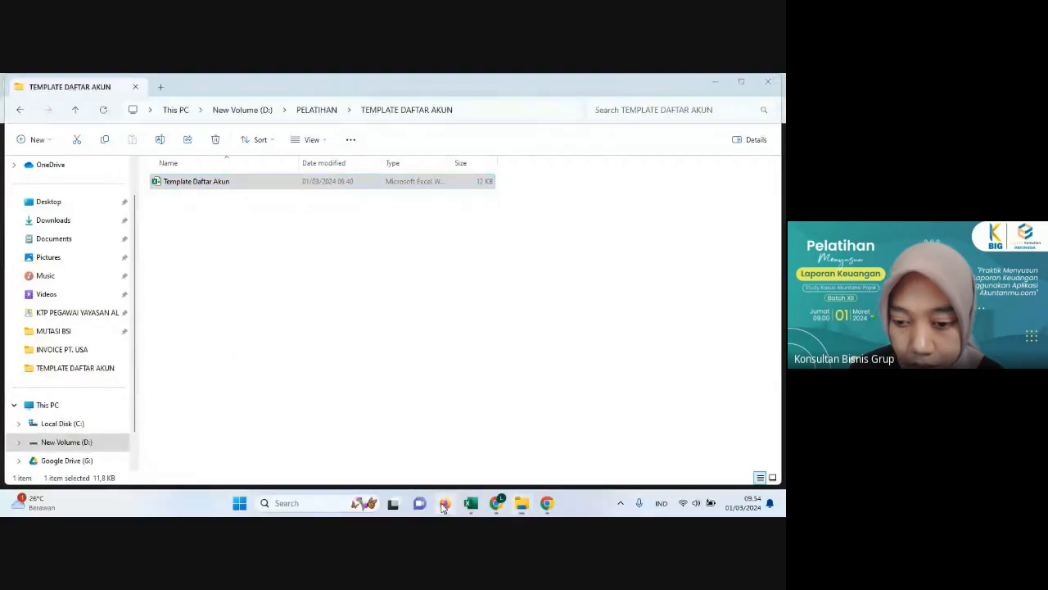
click(444, 503)
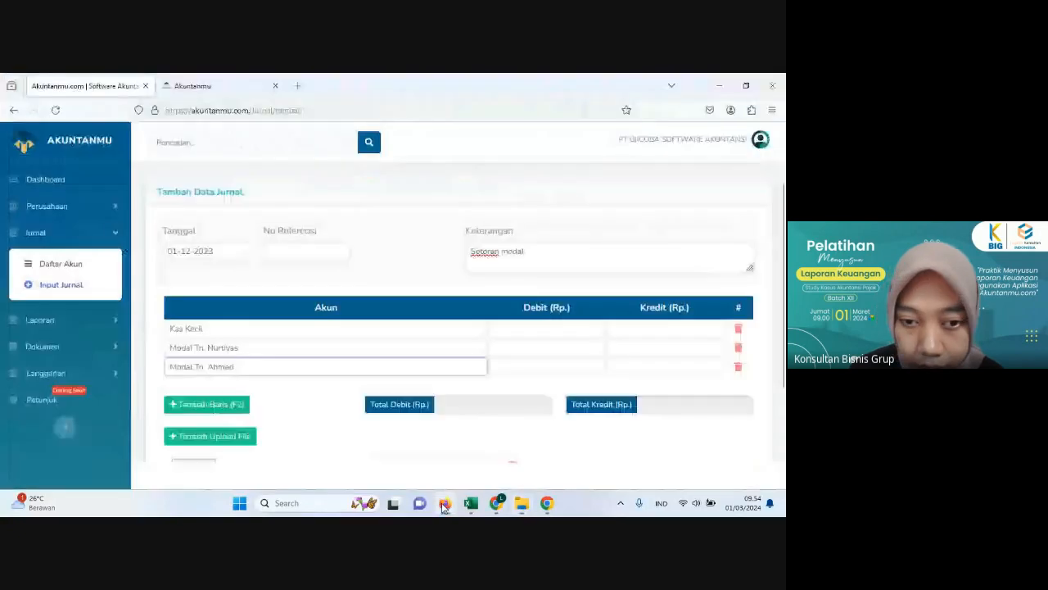
Step: Enter credits of 300,000,000 and 200,000,000 for the first and second owners' capital accounts, and a debit of 500,000,000 for Kas Kecil
click(629, 350)
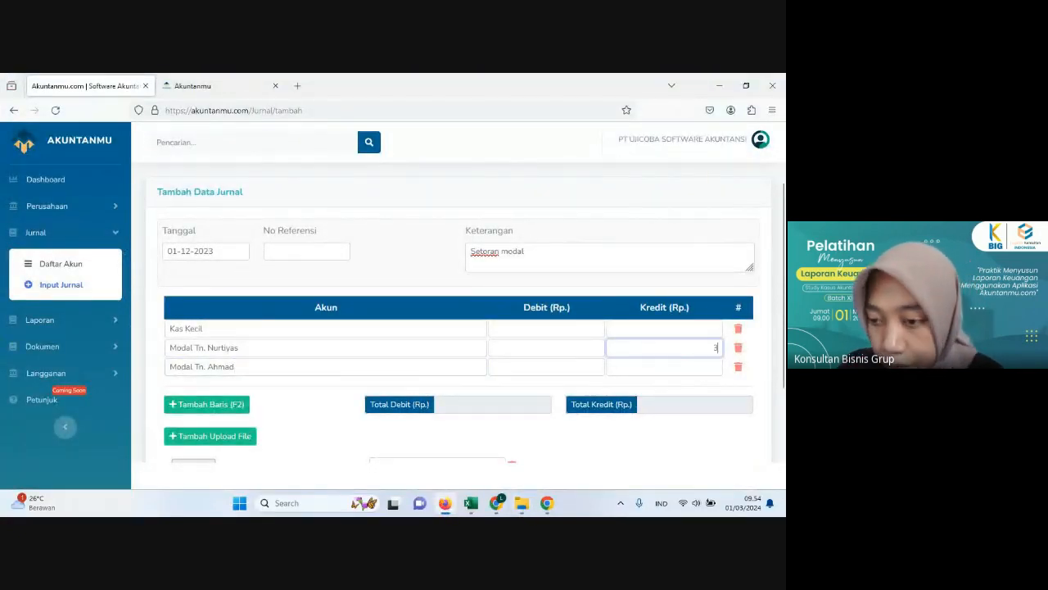
text(30.000.000)
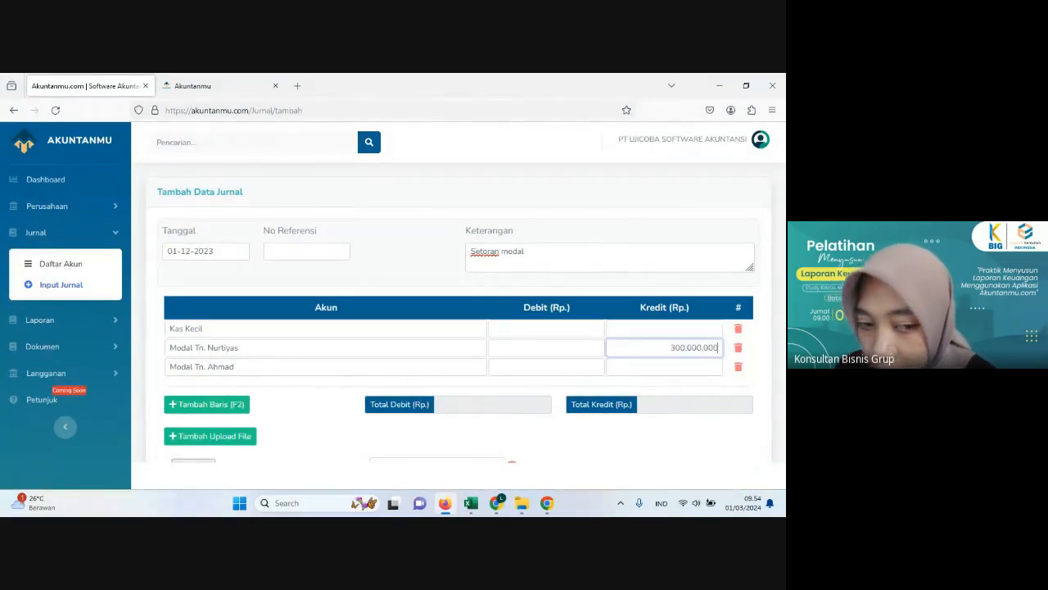
click(640, 369)
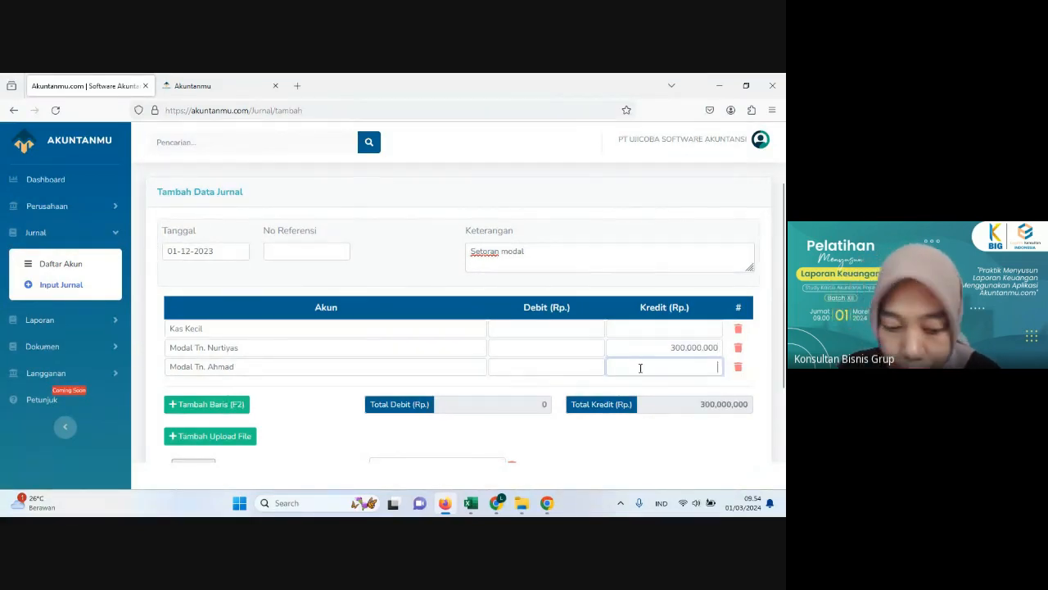
text(200.000.000)
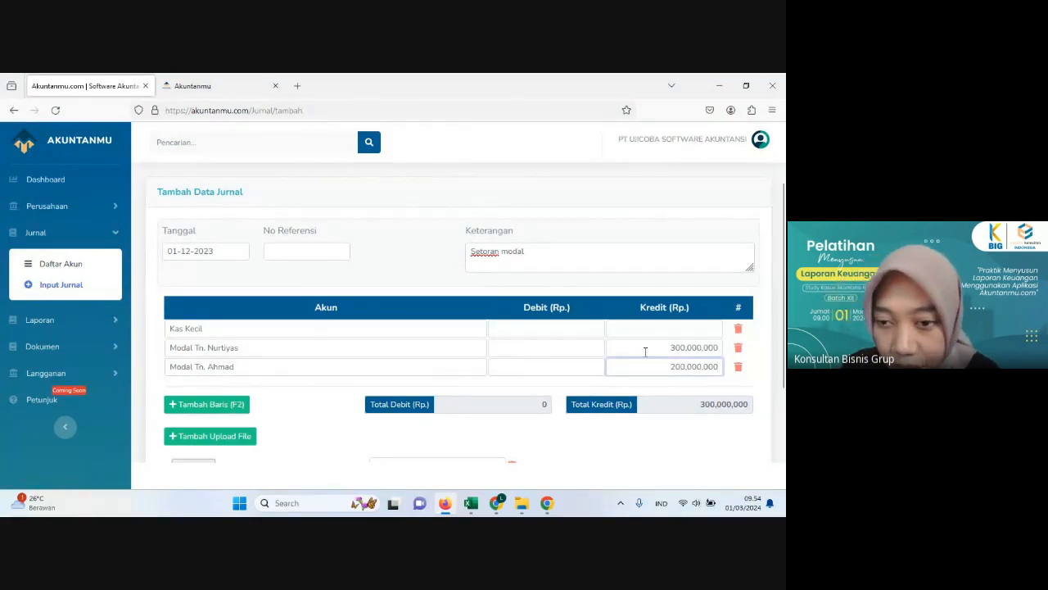
click(583, 330)
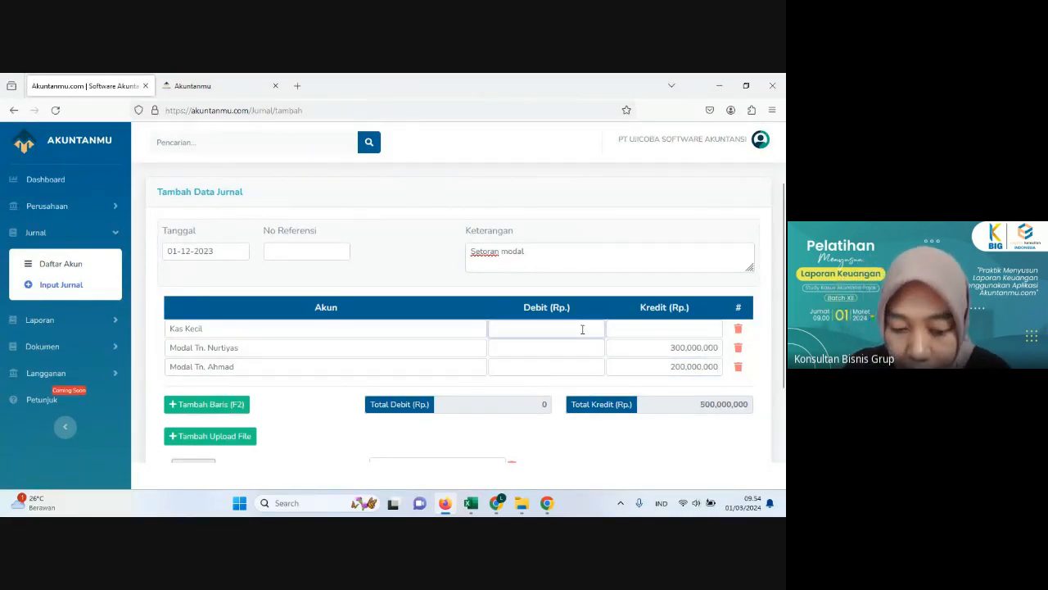
text(50.000.000)
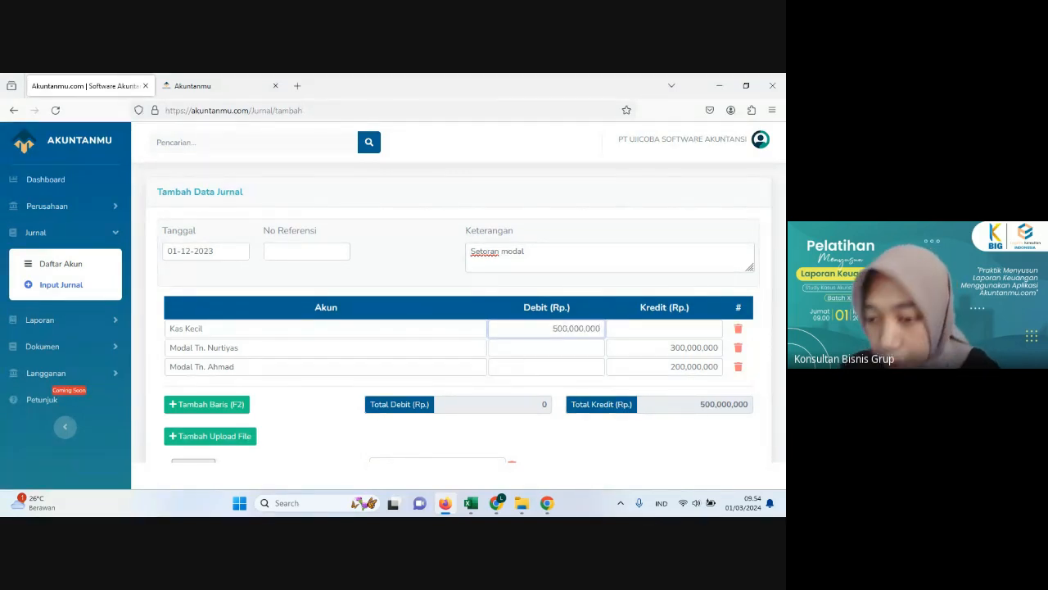
click(553, 358)
Step: Review the capital contribution journal's account lines and its total debit and total credit
scroll(562, 359, down, 2)
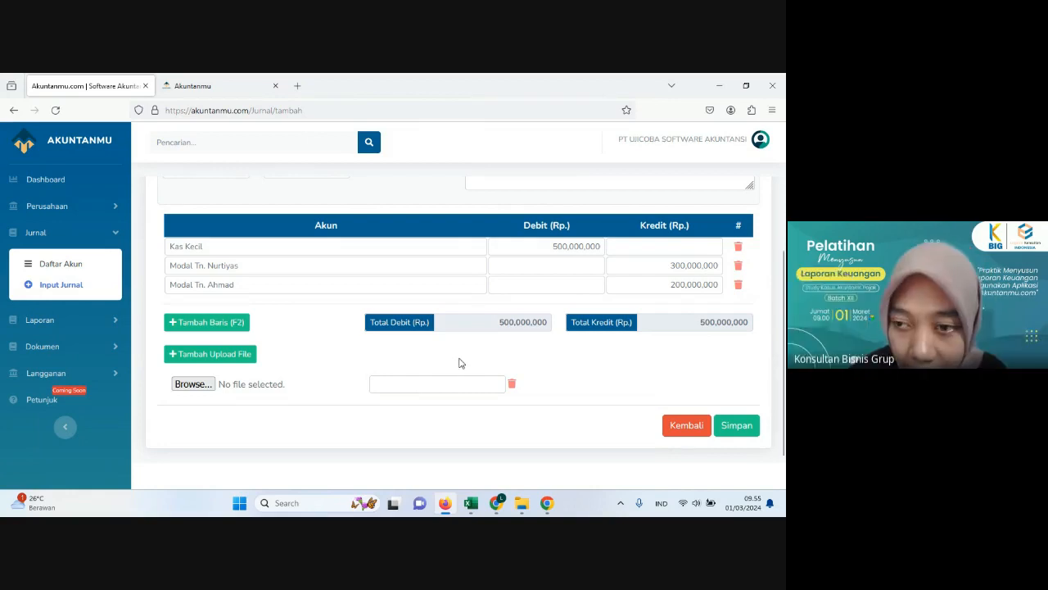
scroll(402, 369, up, 3)
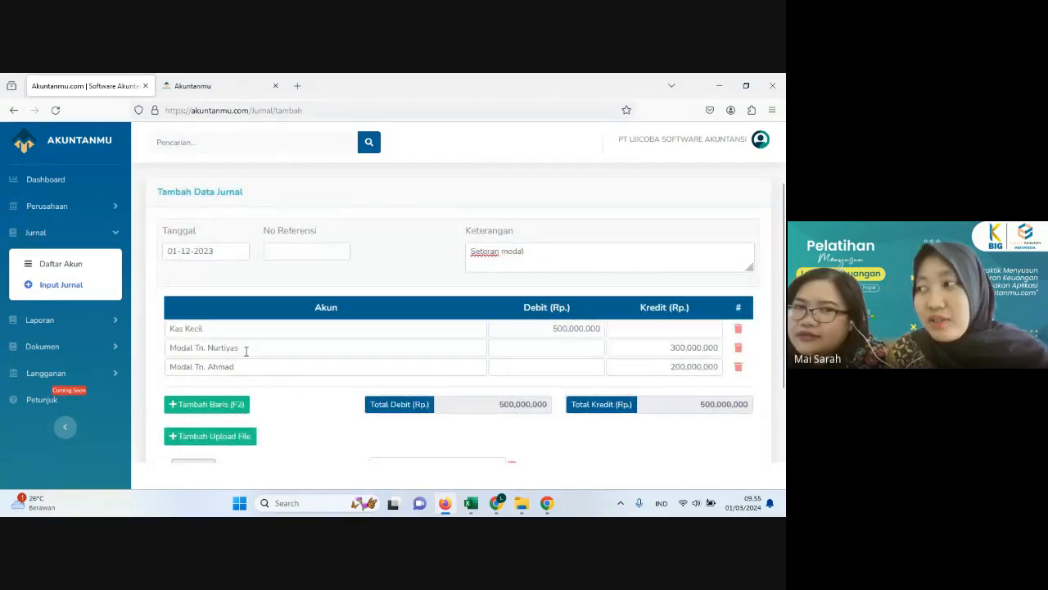
click(245, 350)
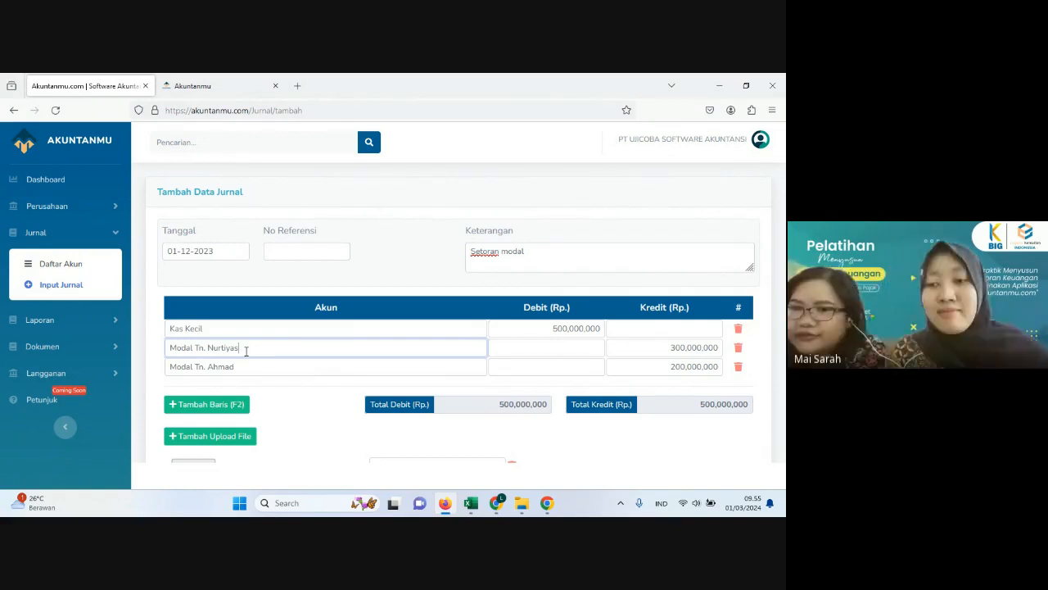
click(251, 366)
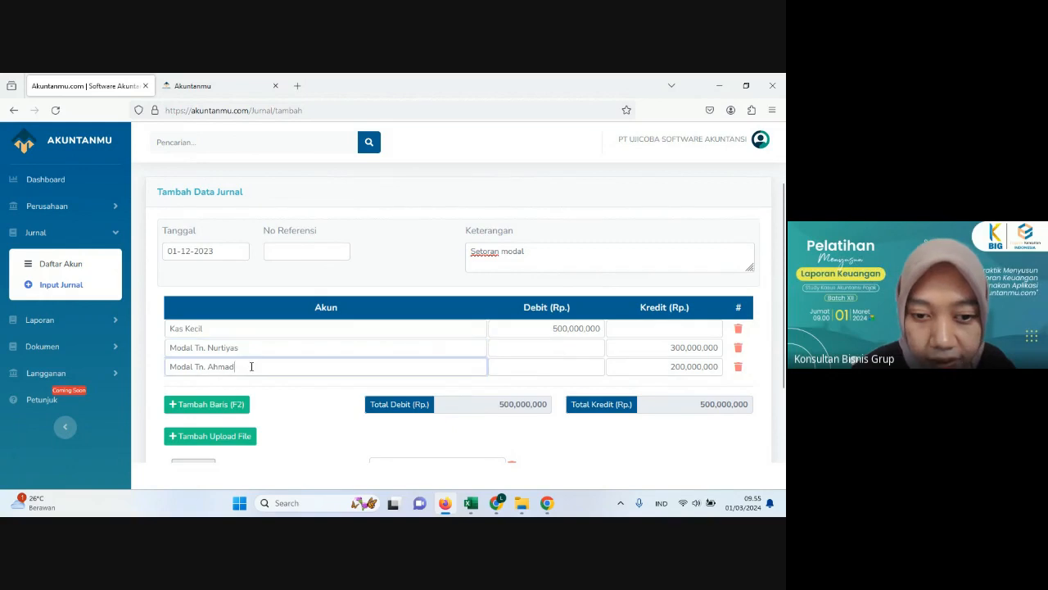
click(254, 366)
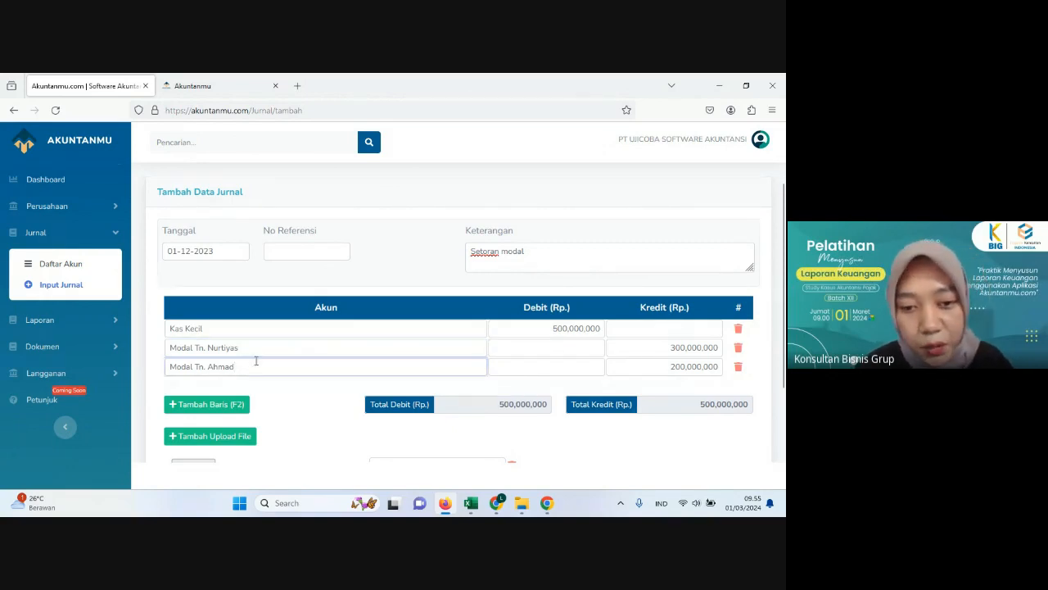
click(261, 347)
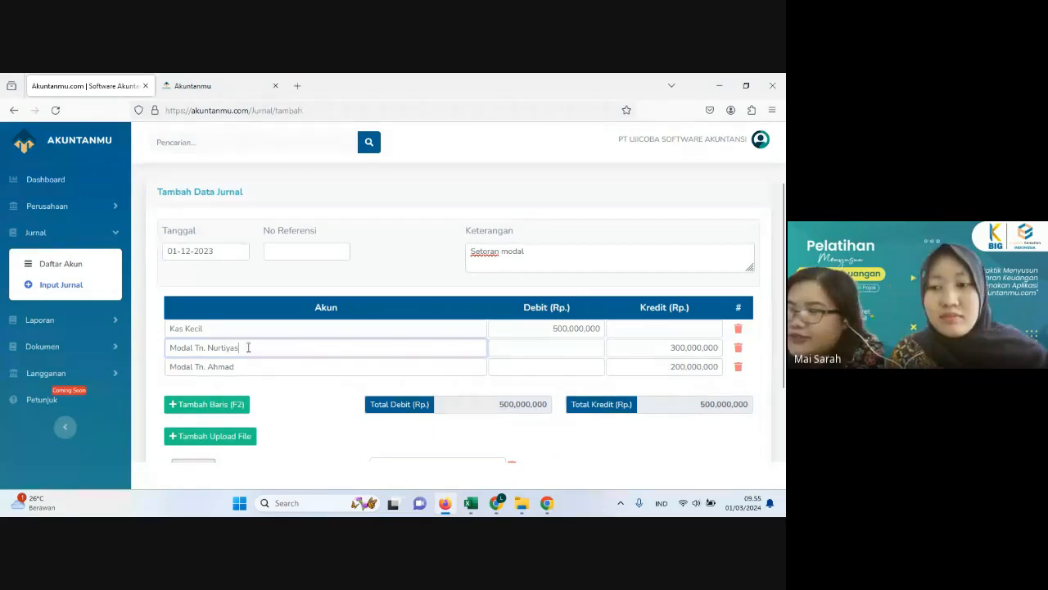
click(219, 327)
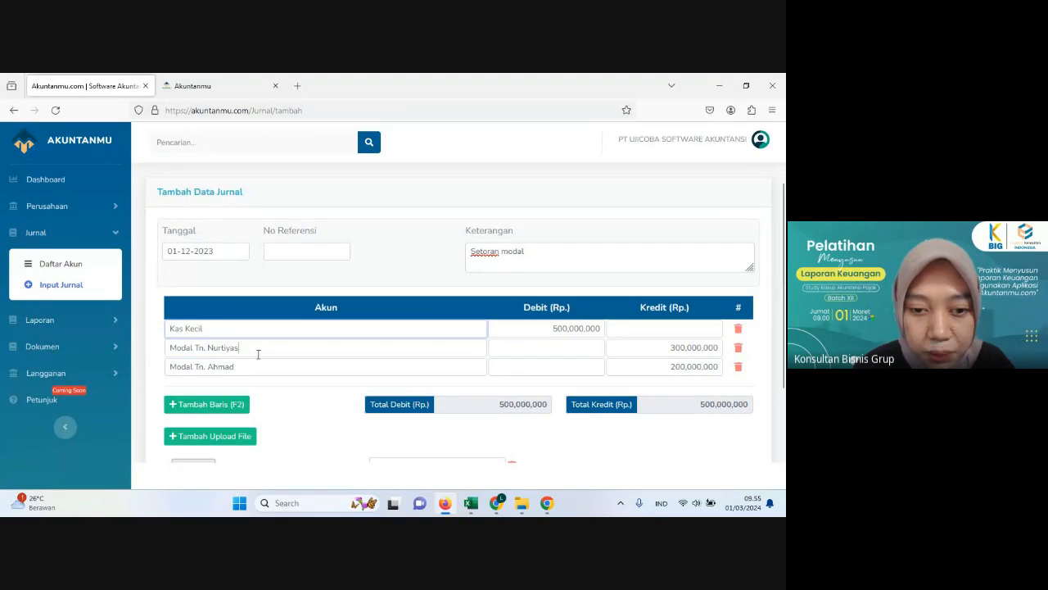
click(259, 353)
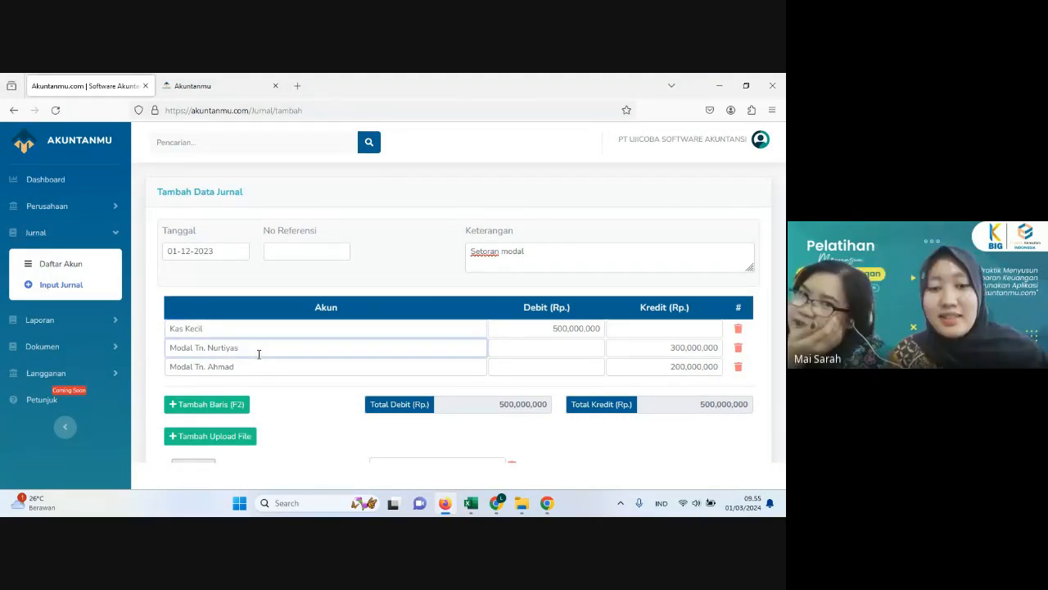
click(334, 366)
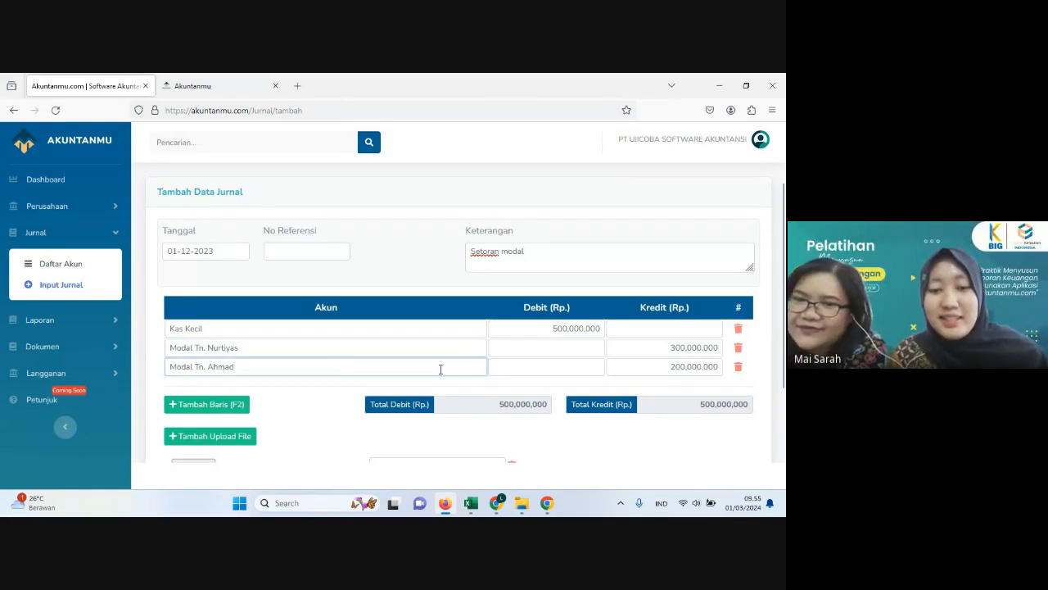
click(501, 347)
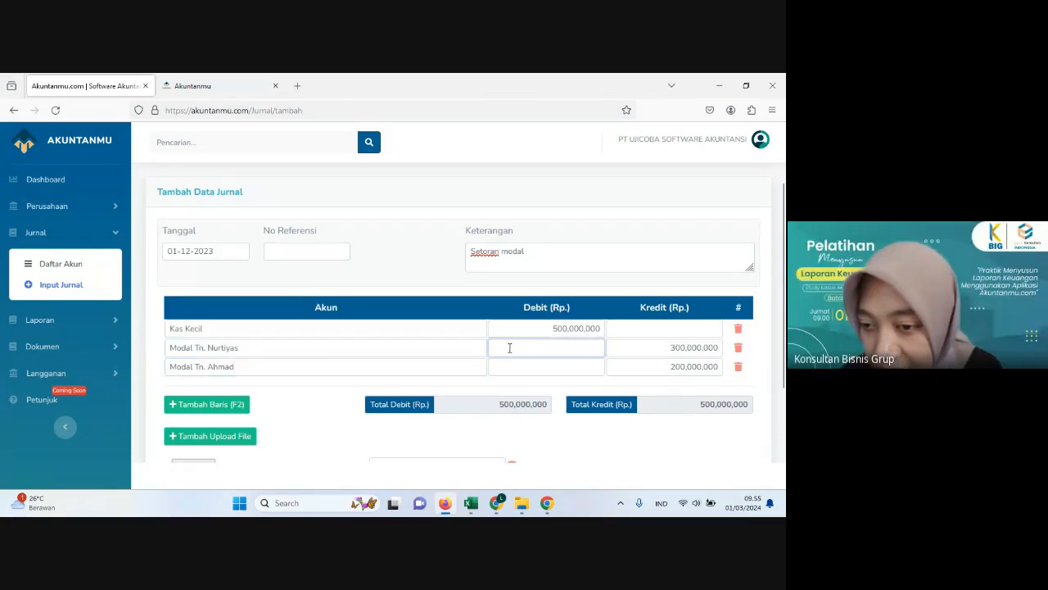
scroll(526, 349, down, 2)
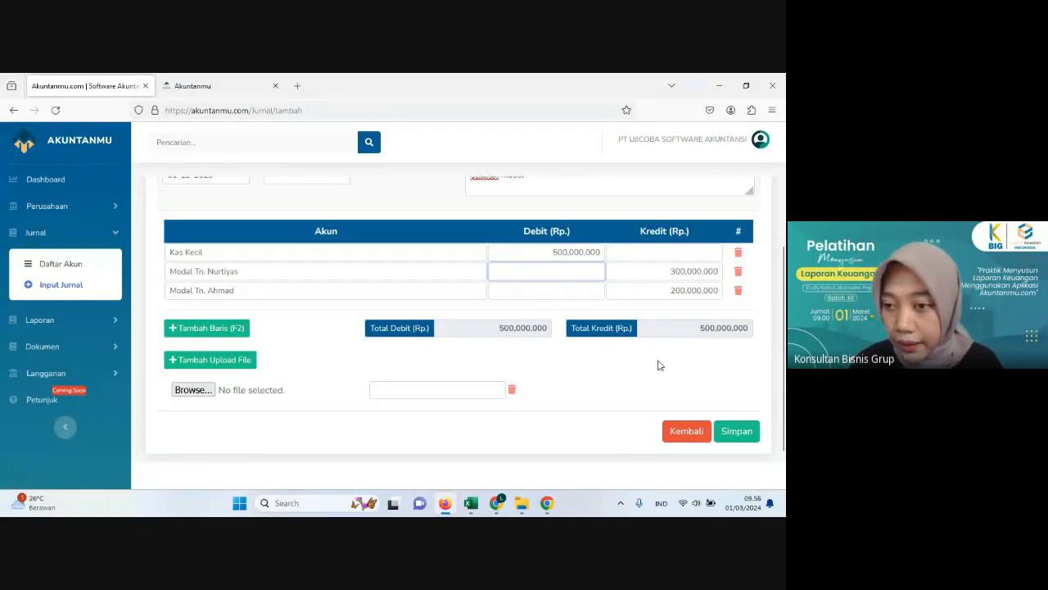
scroll(661, 365, up, 2)
scroll(681, 367, down, 2)
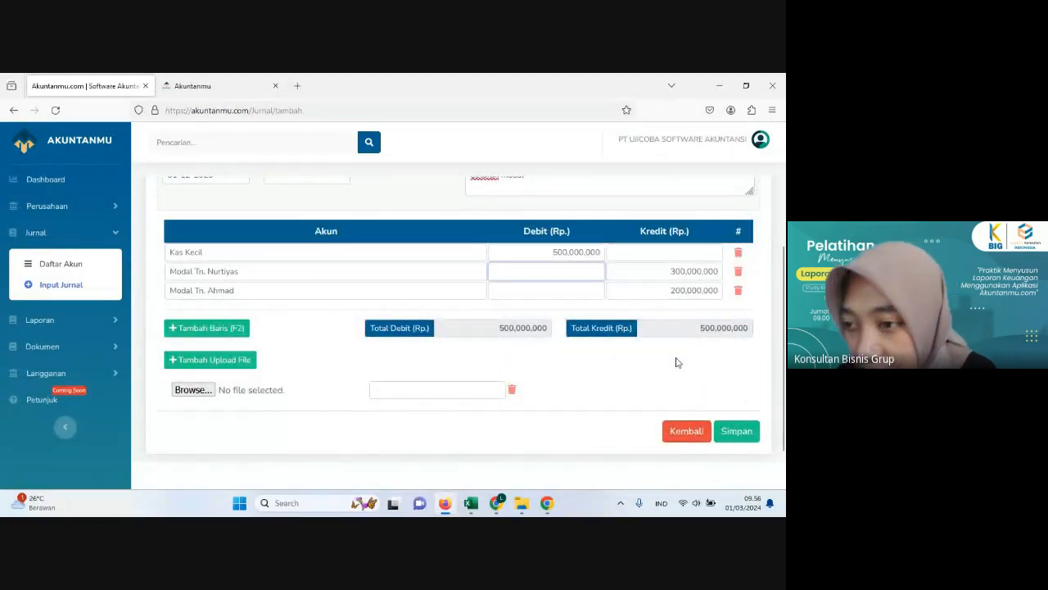
Step: Change the last capital line's credit to 200,000,009 and try to save the unbalanced journal
click(719, 292)
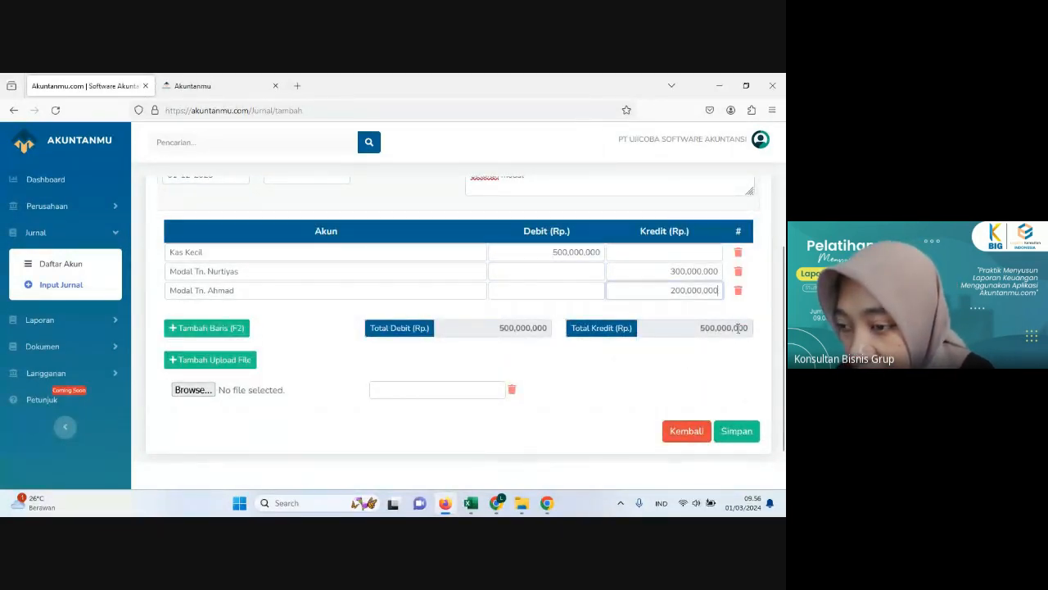
key(BackSpace)
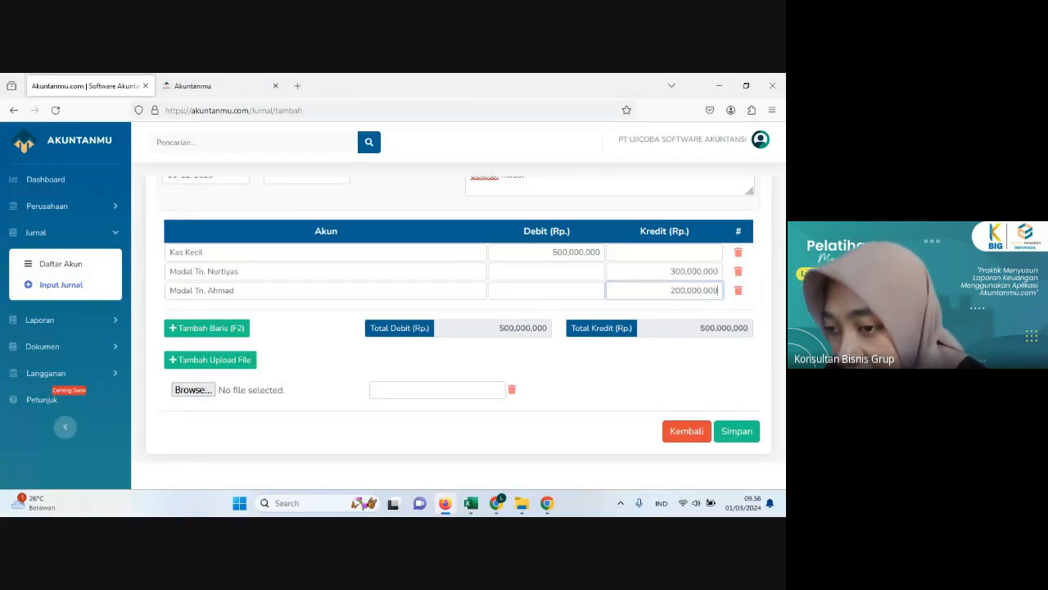
click(697, 358)
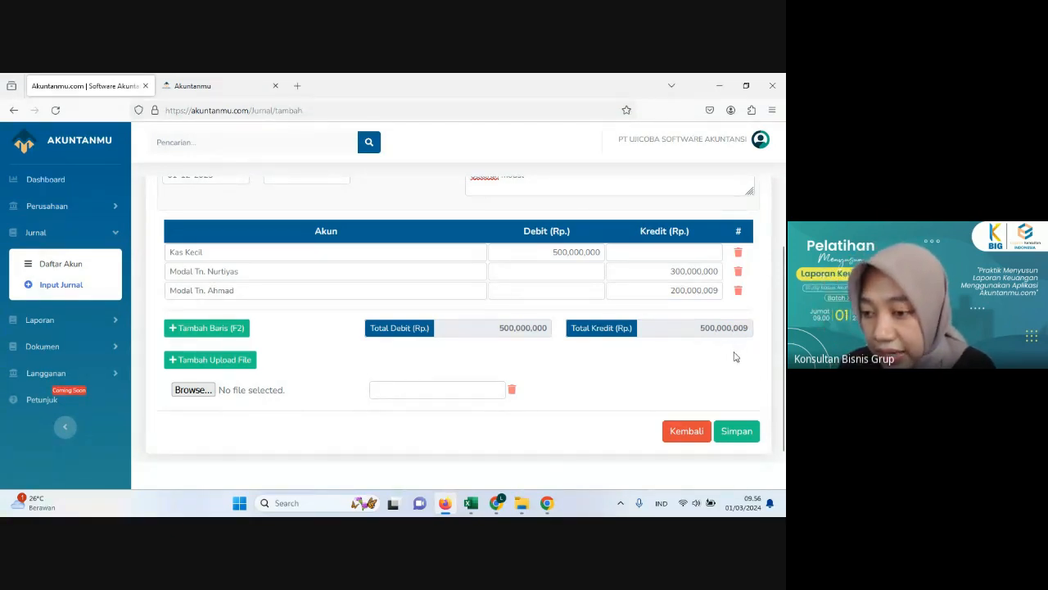
click(745, 432)
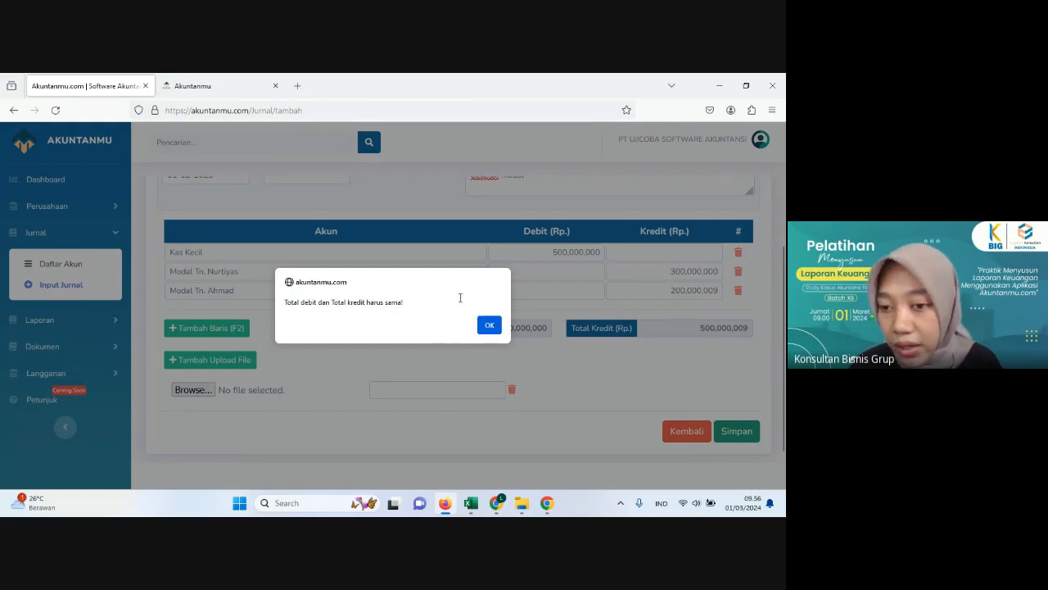
click(490, 328)
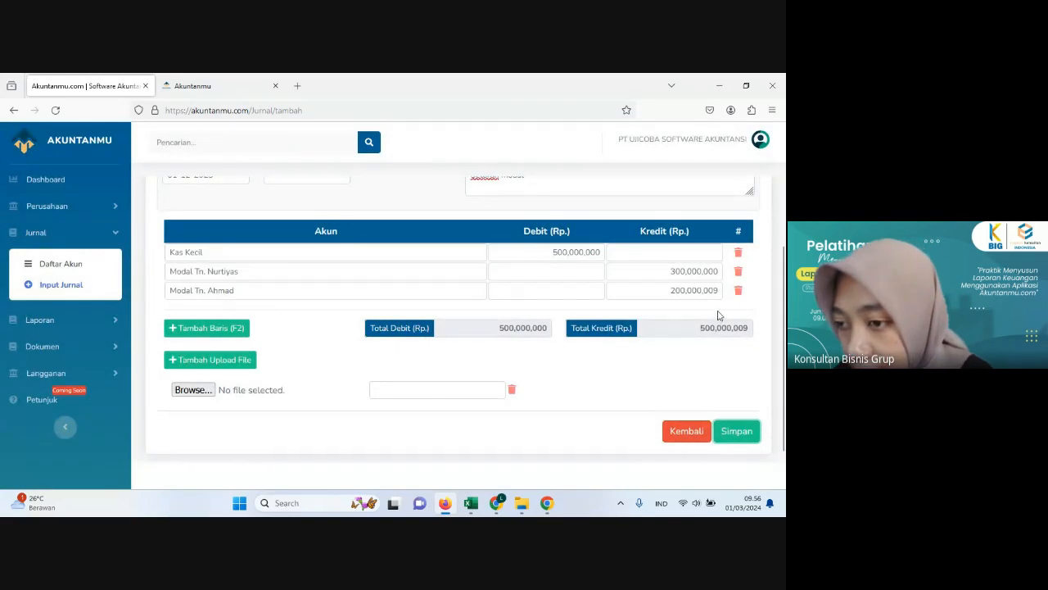
Step: Set the last capital line's credit back to 200,000,000
click(670, 290)
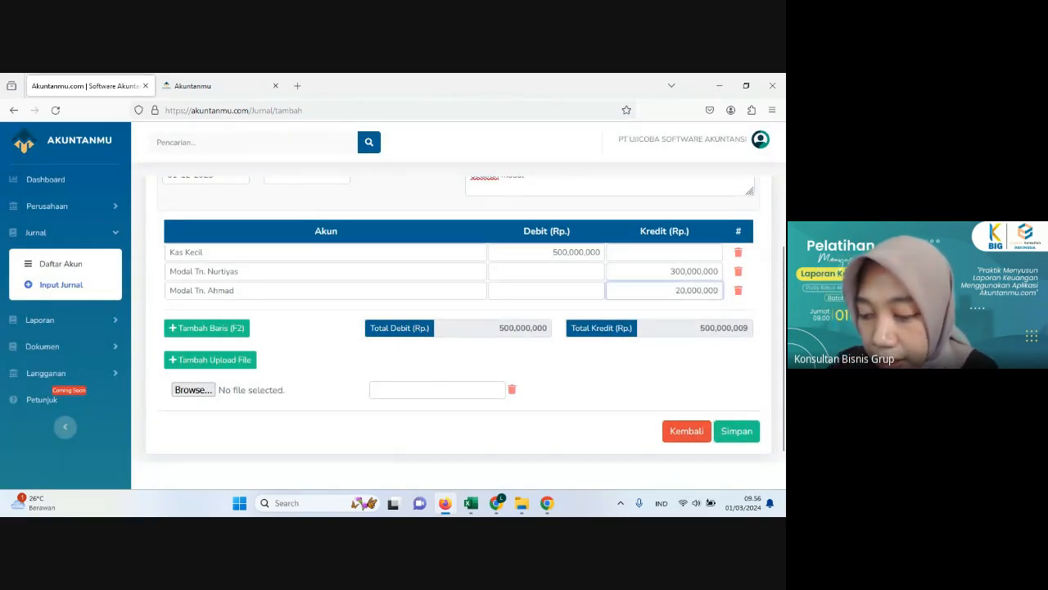
click(644, 233)
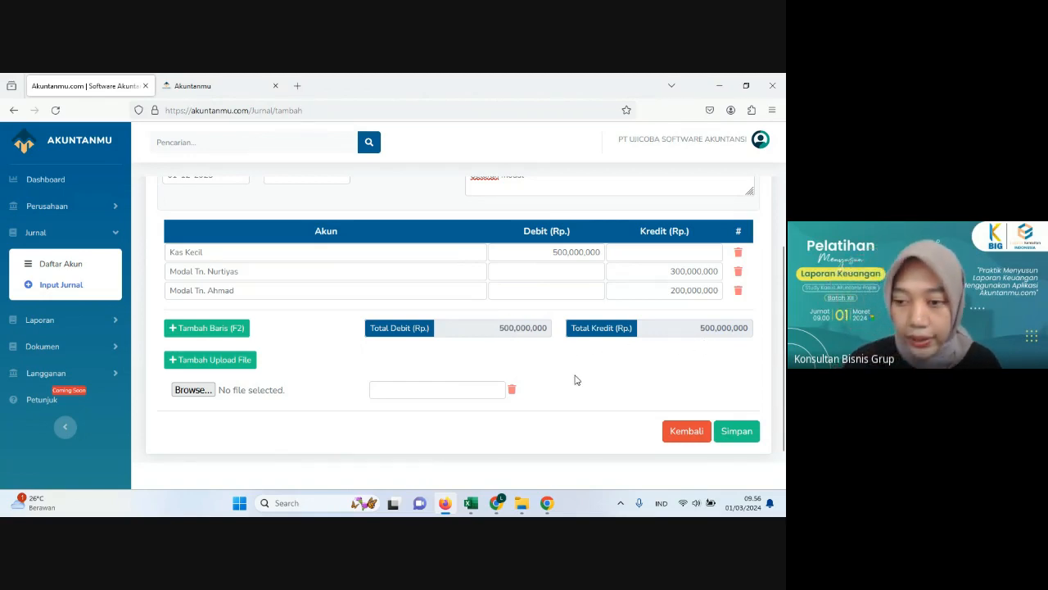
scroll(575, 379, down, 1)
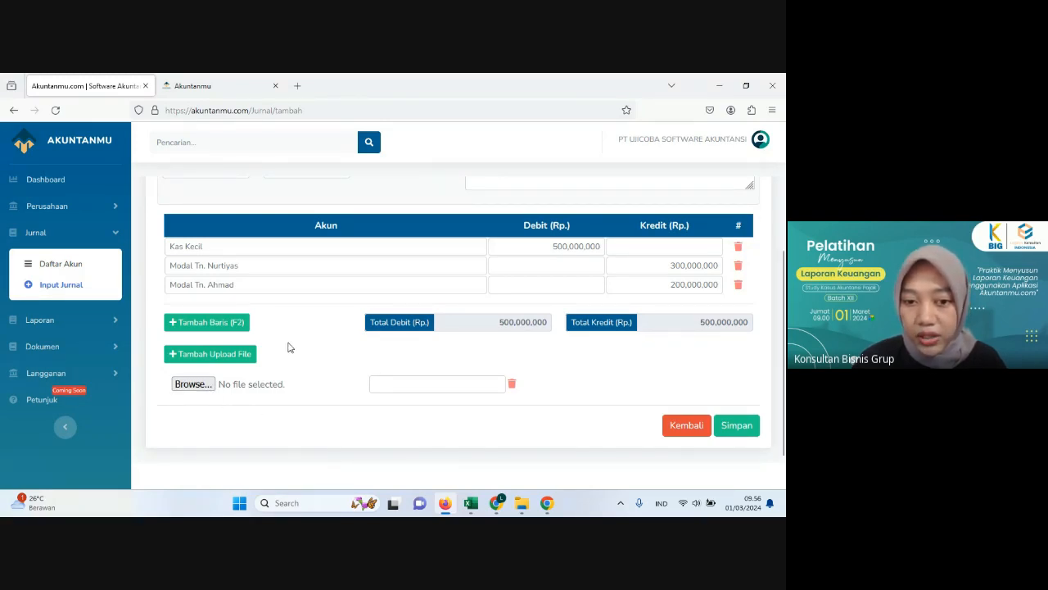
Step: Attach the MODAL image from the DOKUMEN MODAL folder to the capital contribution journal and save the journal
click(196, 384)
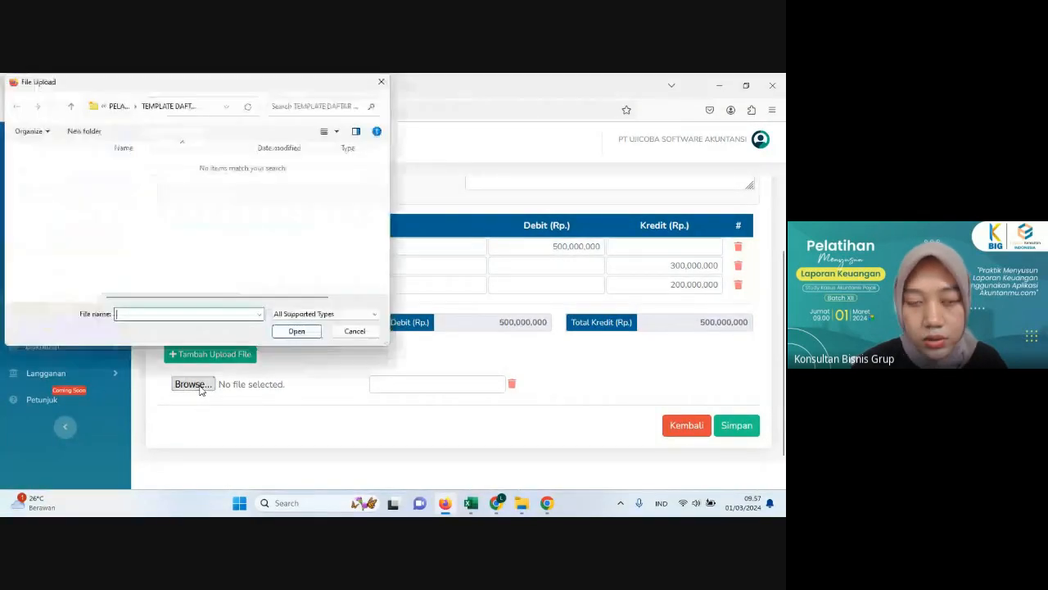
click(118, 107)
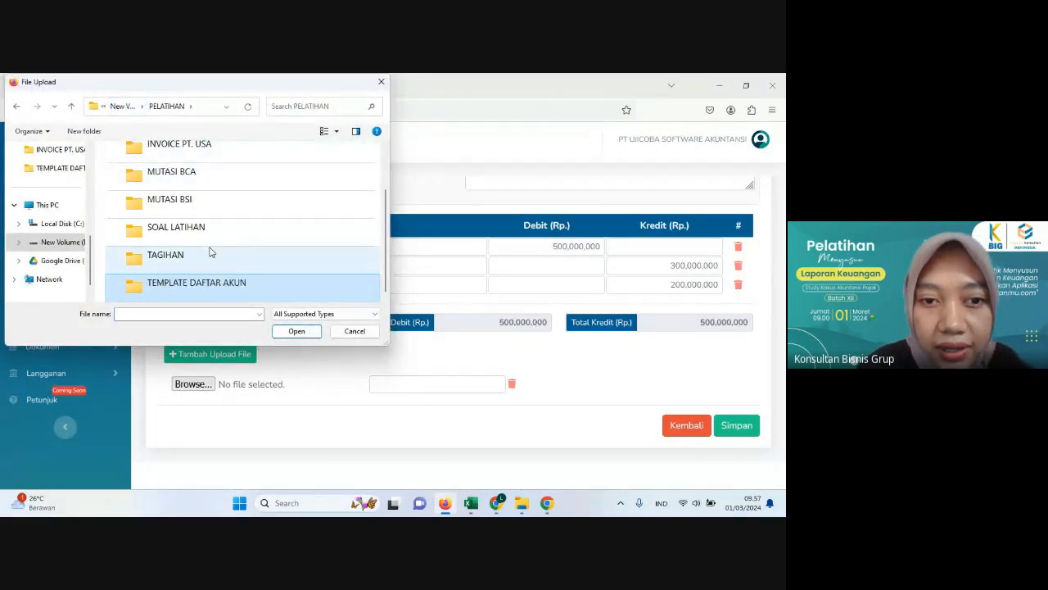
scroll(210, 252, up, 1)
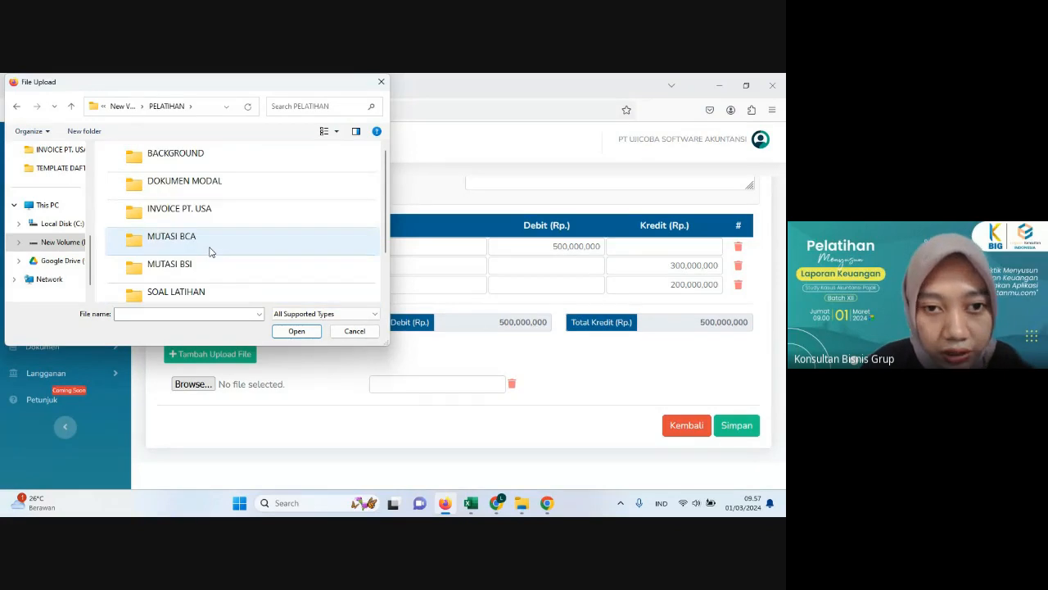
double_click(208, 192)
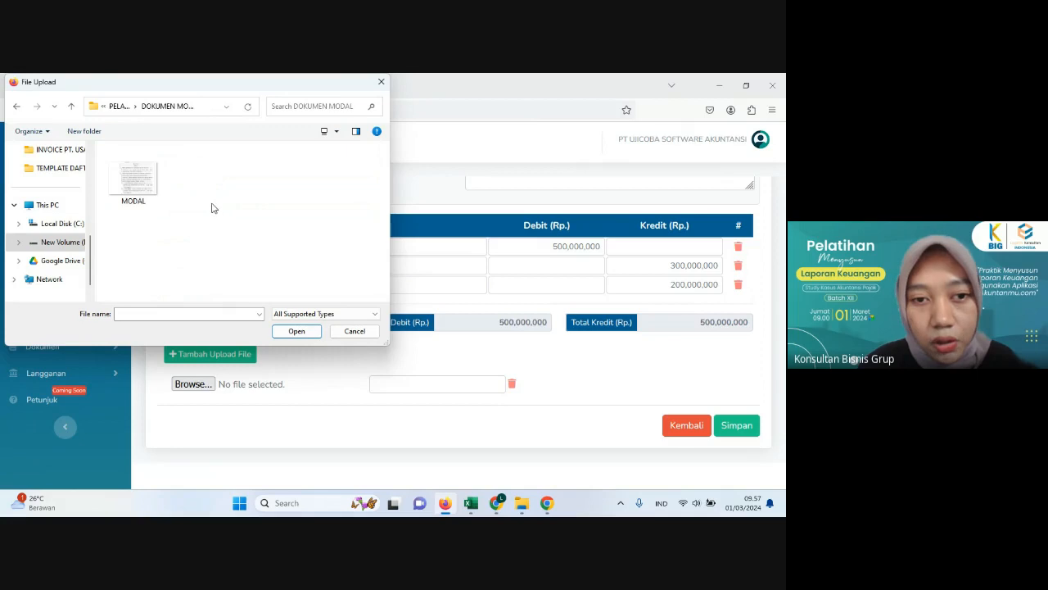
click(134, 186)
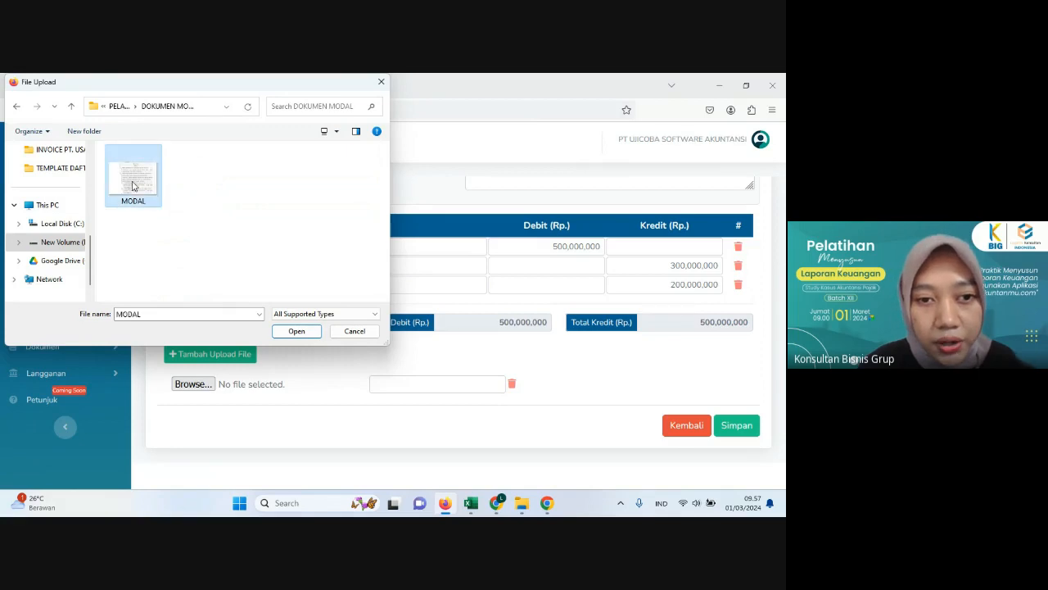
click(298, 332)
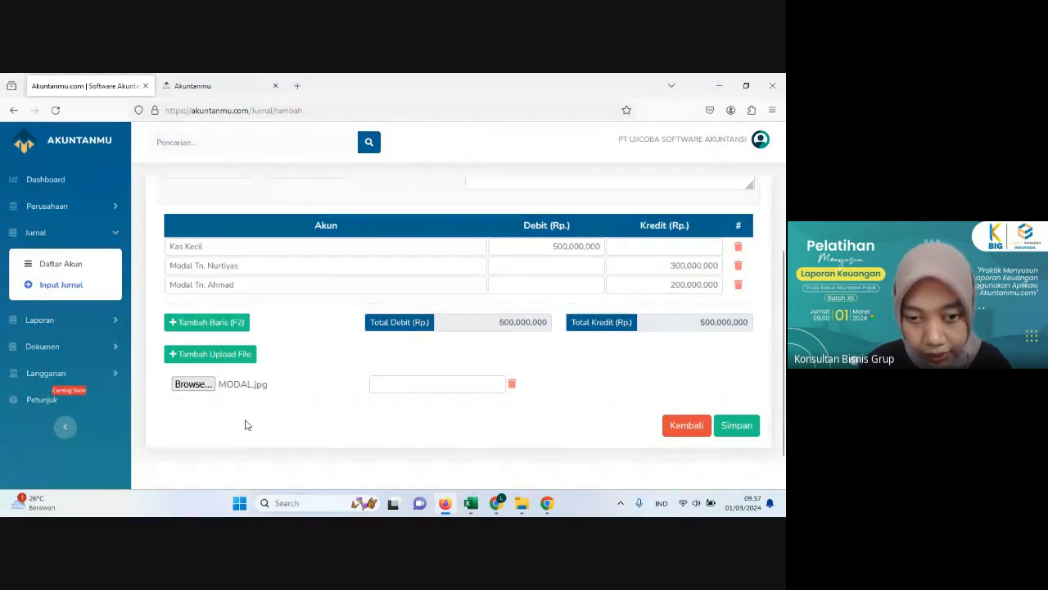
click(737, 432)
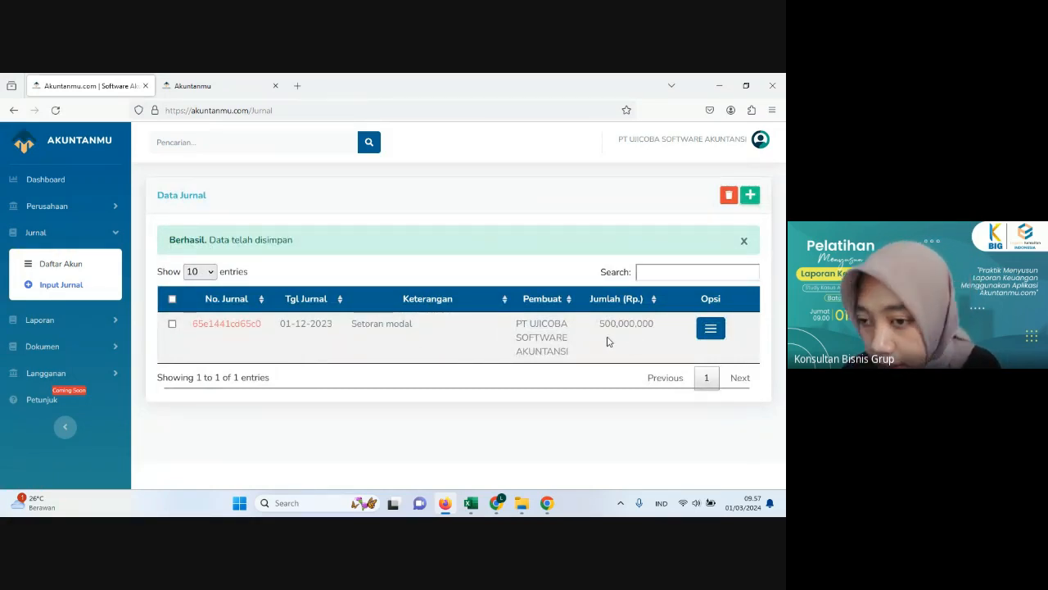
Step: Open the saved Setoran modal journal for editing, check its account lines and attached document, and return to the journal list
click(711, 328)
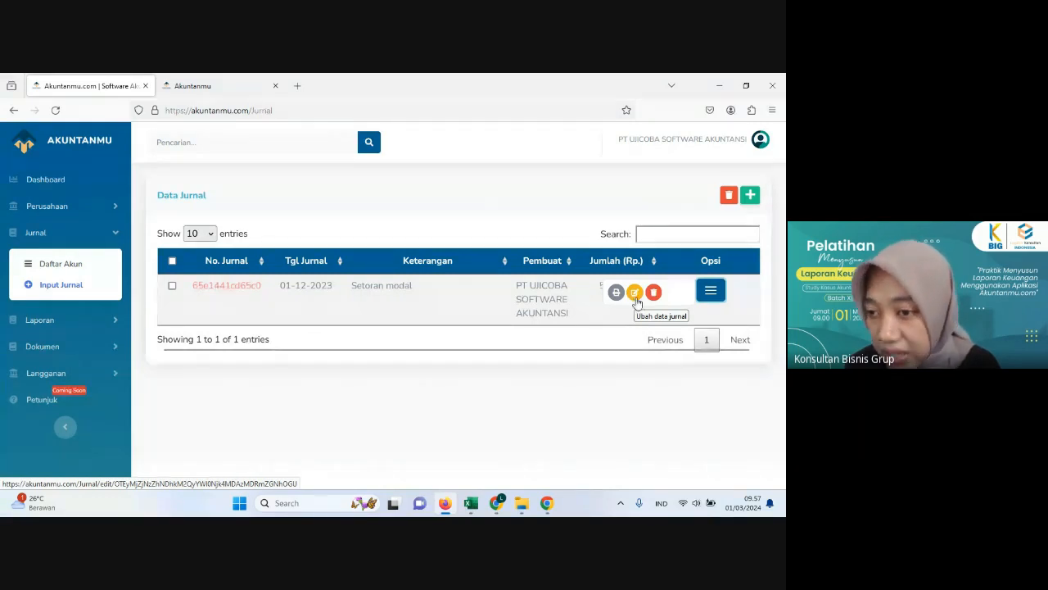
click(635, 294)
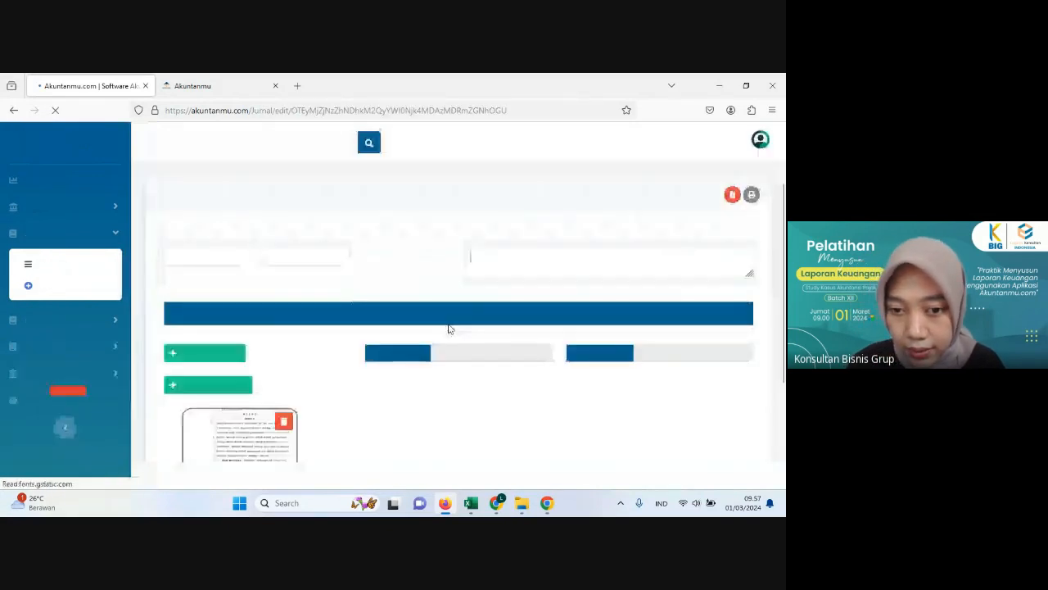
scroll(377, 322, down, 2)
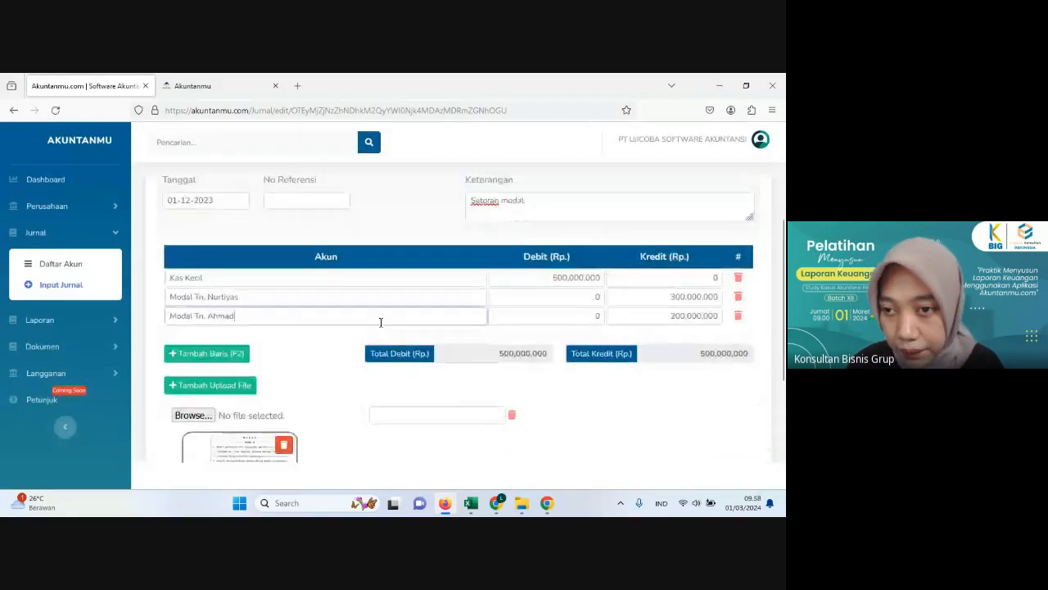
scroll(382, 321, down, 3)
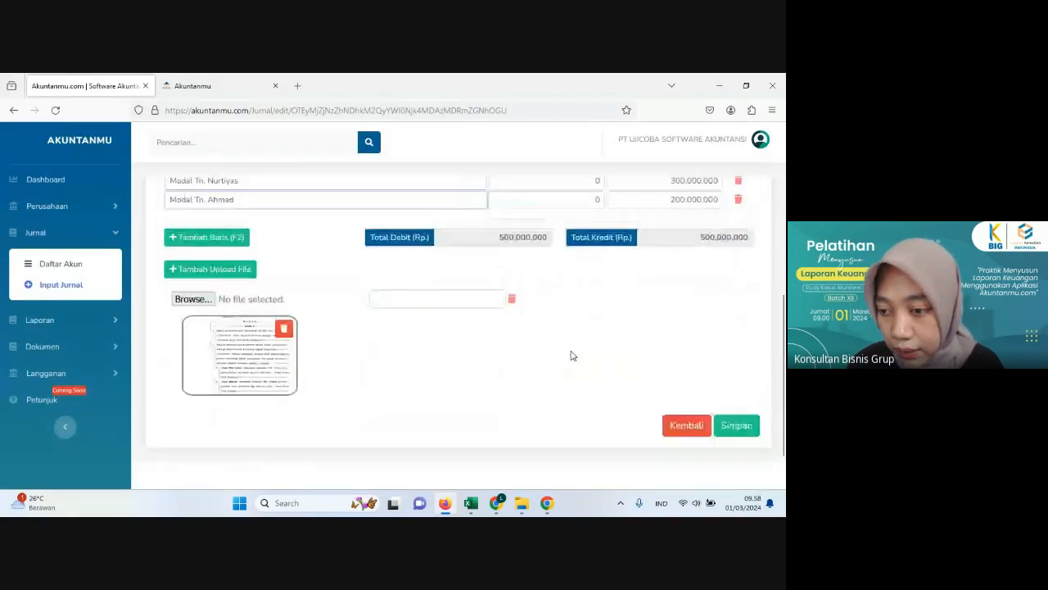
click(671, 424)
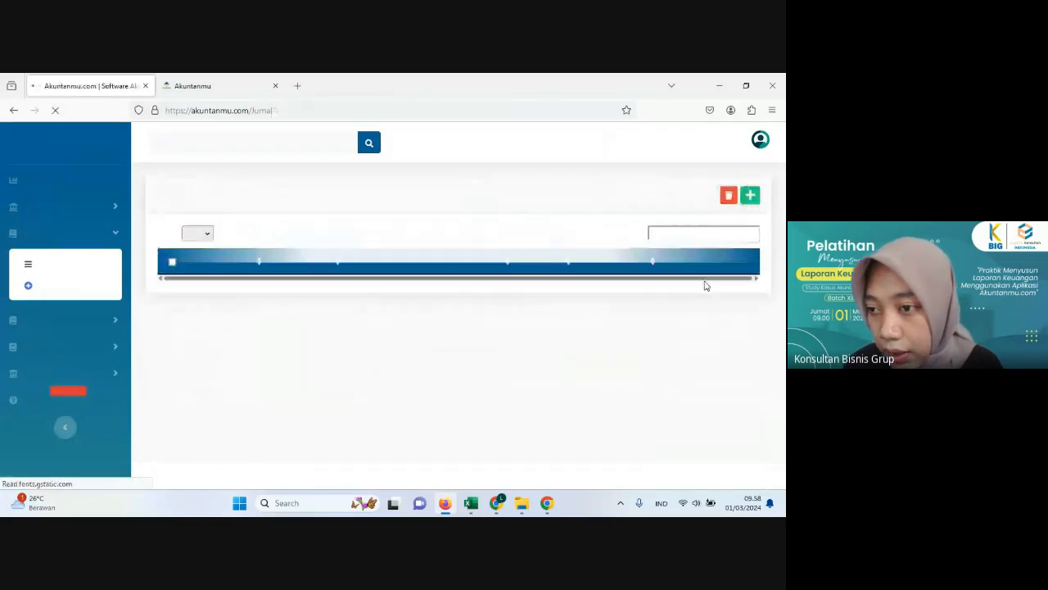
Step: Open the Setoran modal journal's PDF report and examine its header, account lines, totals, signature boxes and attached capital document
click(717, 298)
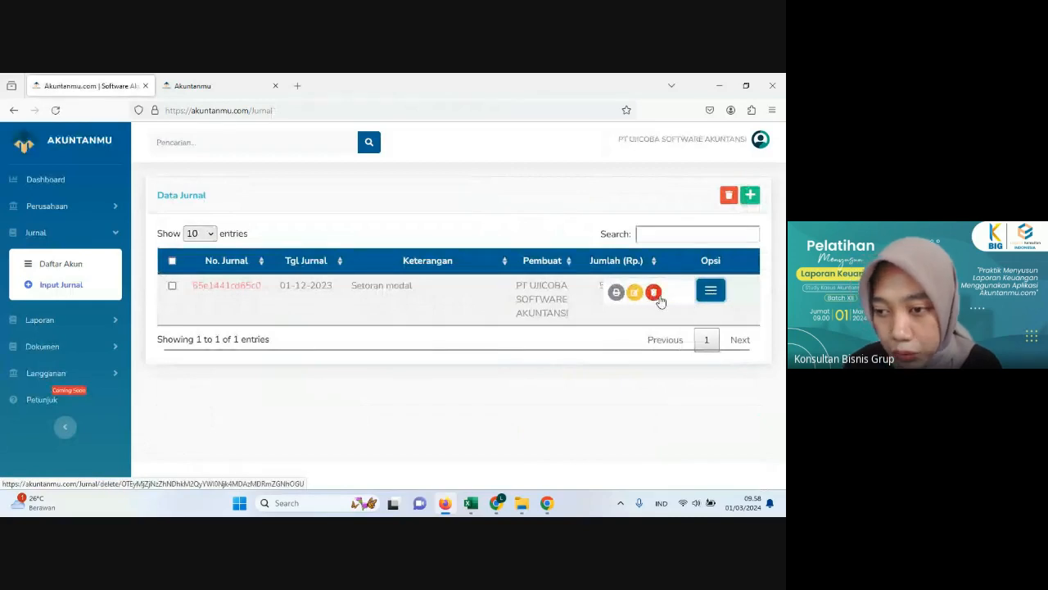
click(616, 292)
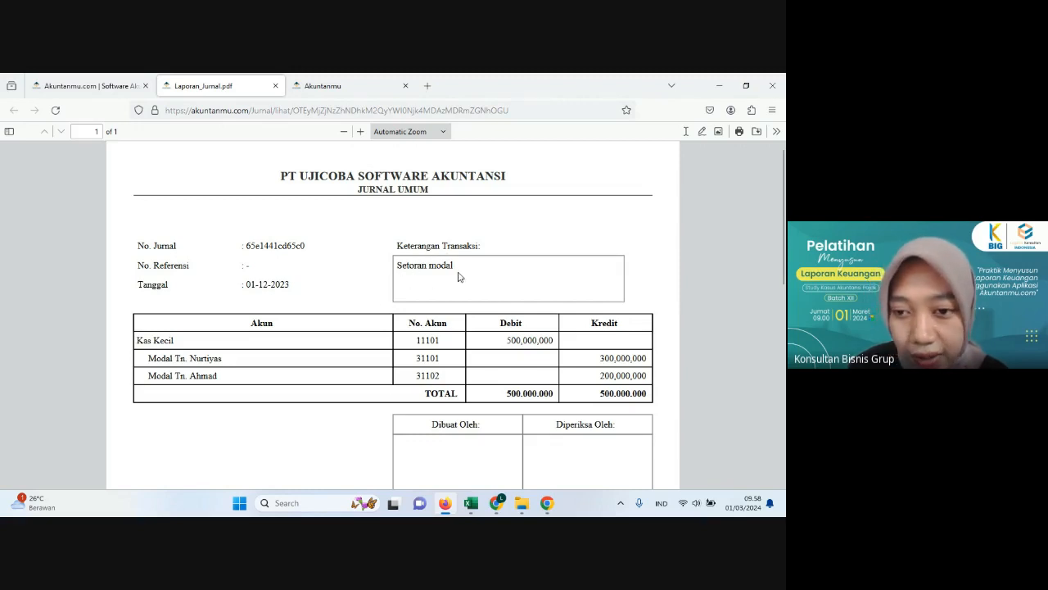
scroll(432, 290, down, 3)
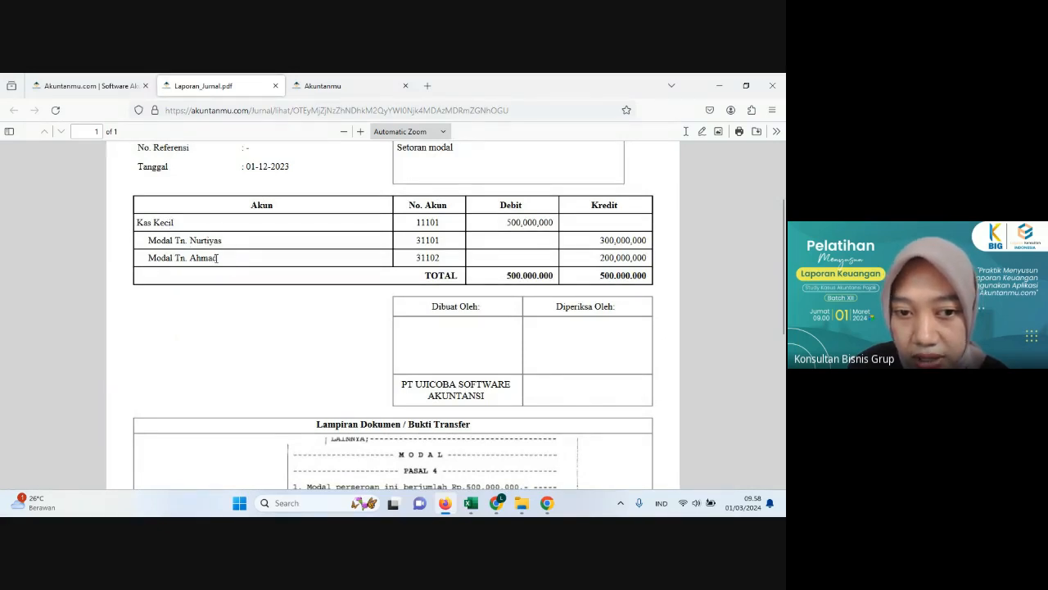
scroll(516, 266, down, 6)
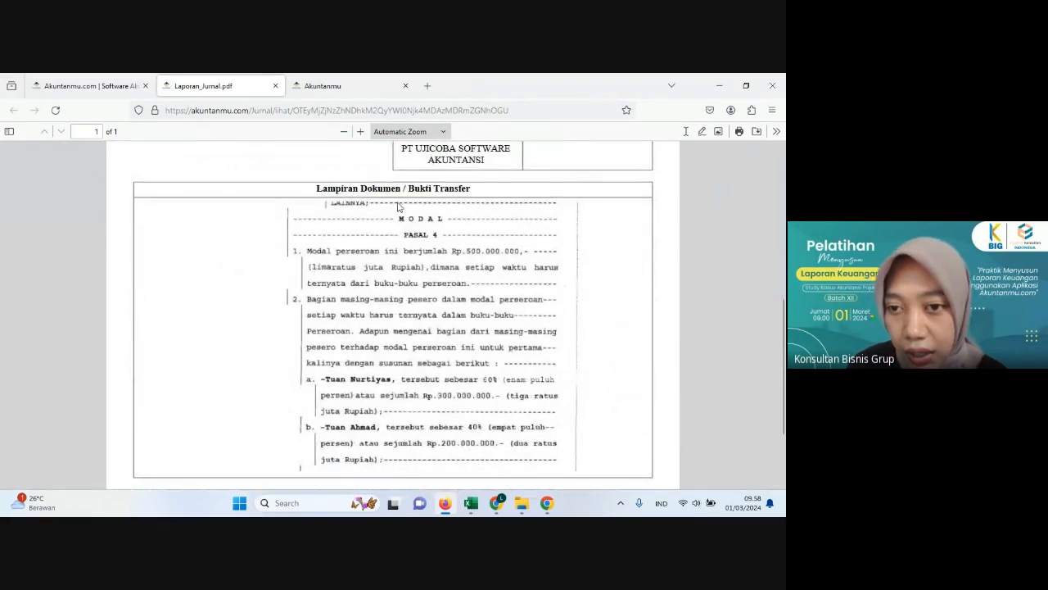
scroll(516, 317, down, 1)
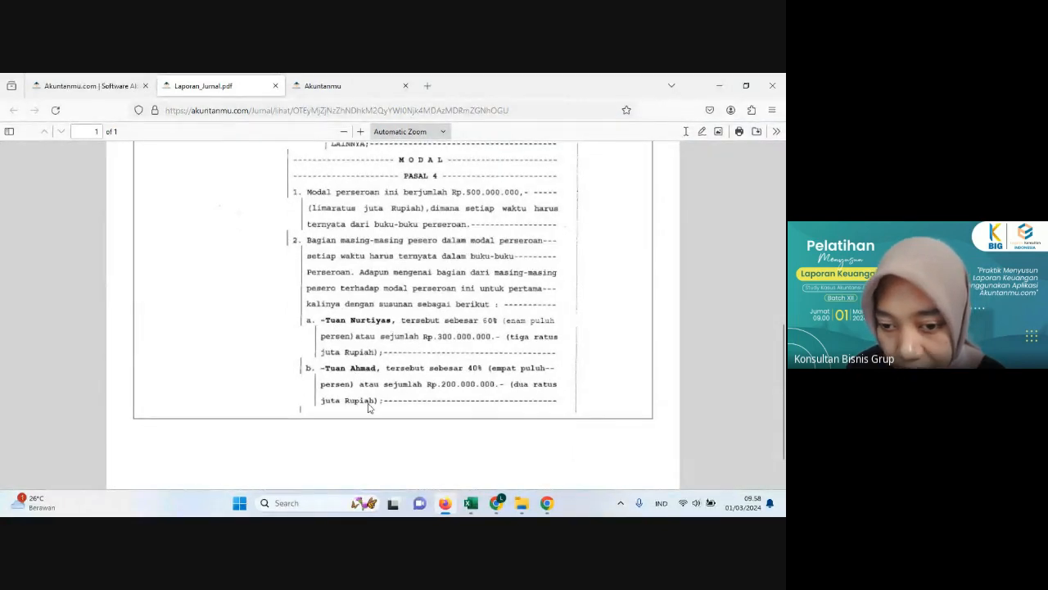
scroll(500, 419, down, 1)
scroll(479, 344, up, 10)
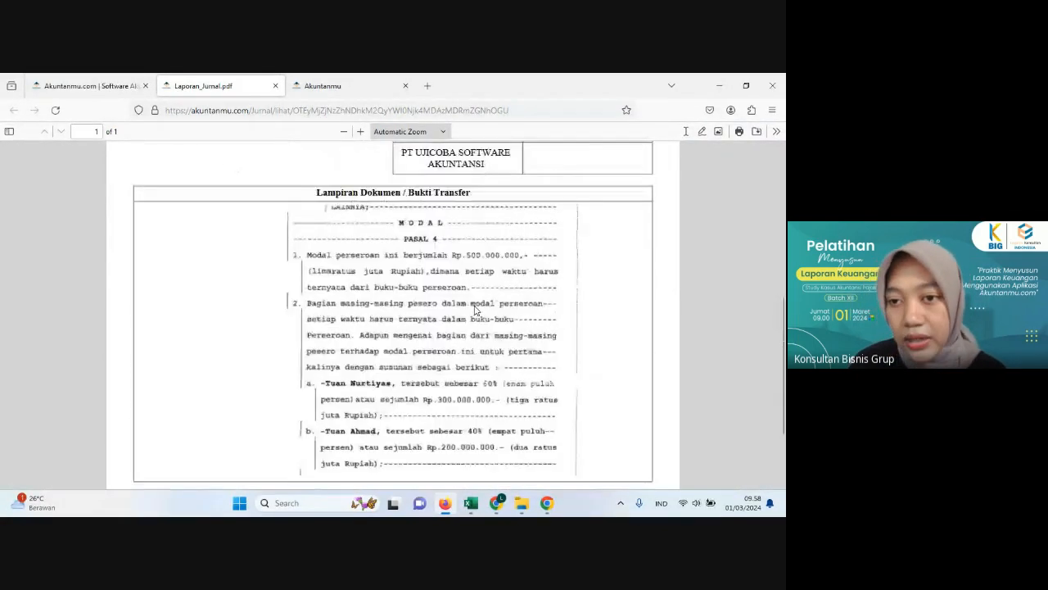
scroll(472, 309, up, 1)
scroll(472, 310, down, 3)
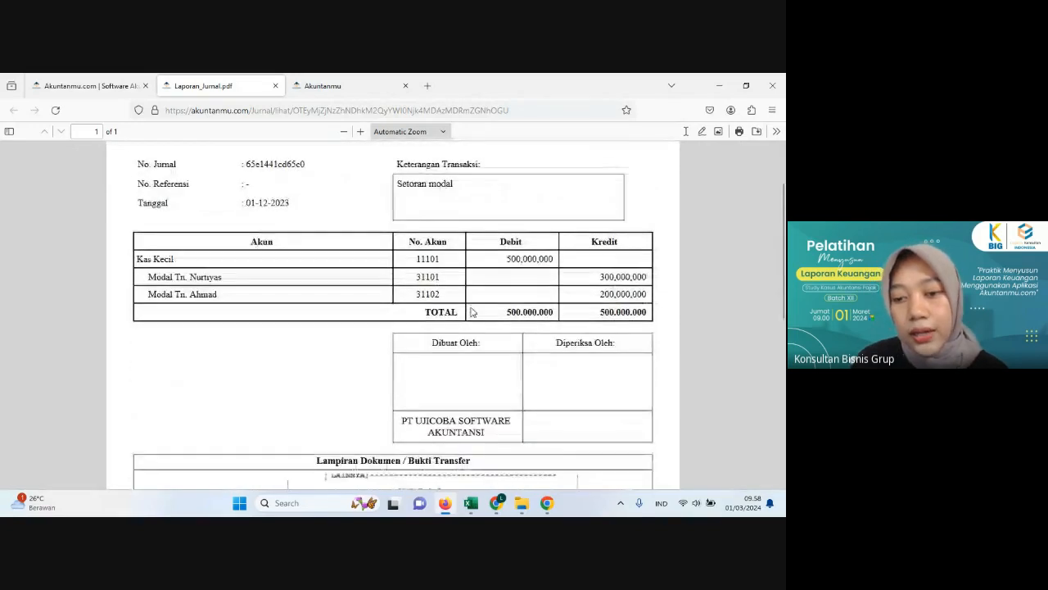
scroll(428, 329, up, 1)
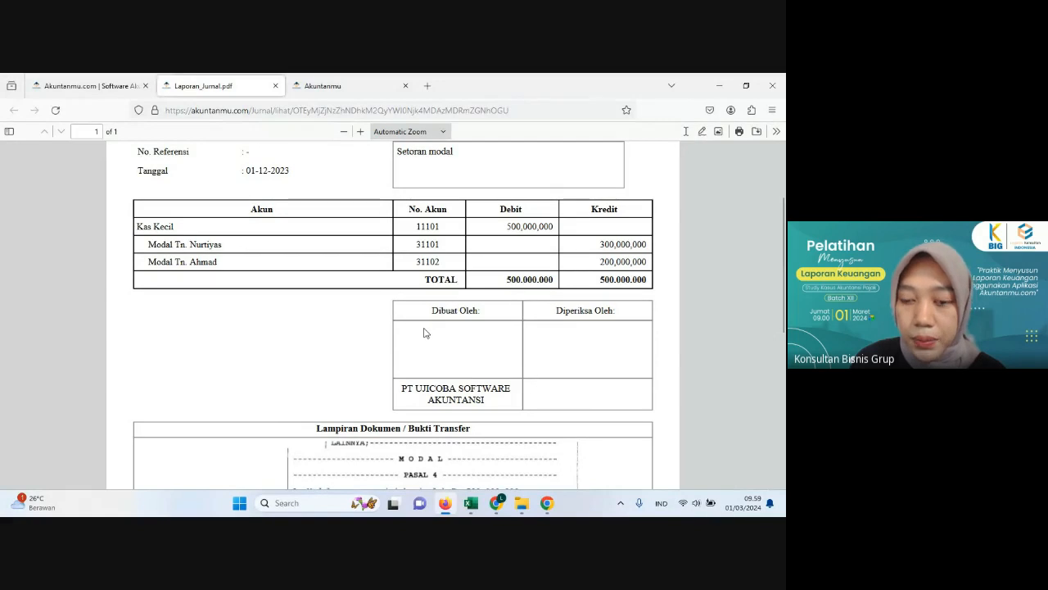
scroll(386, 327, up, 1)
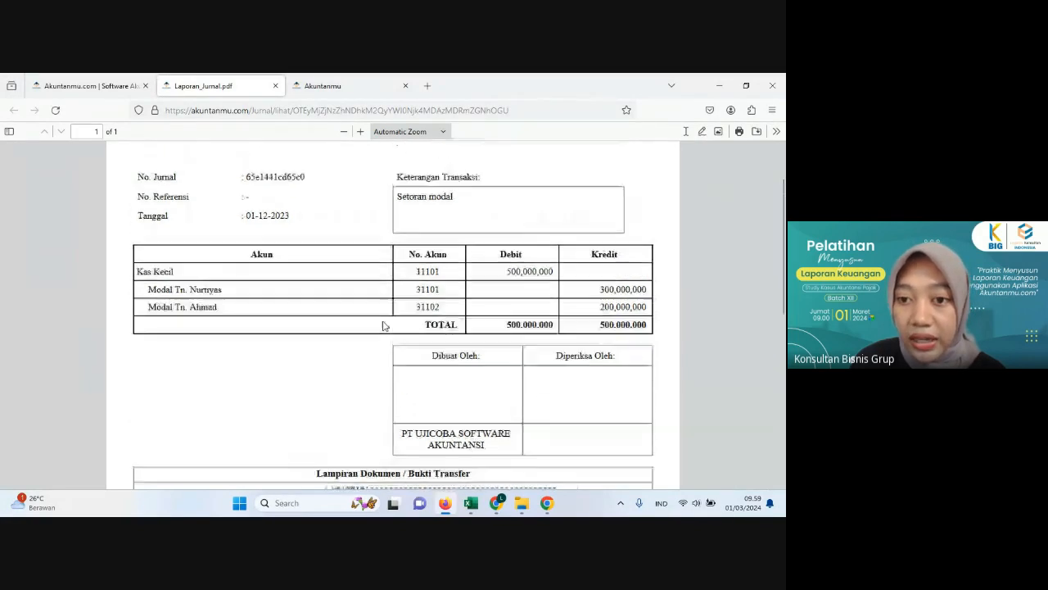
scroll(397, 316, down, 5)
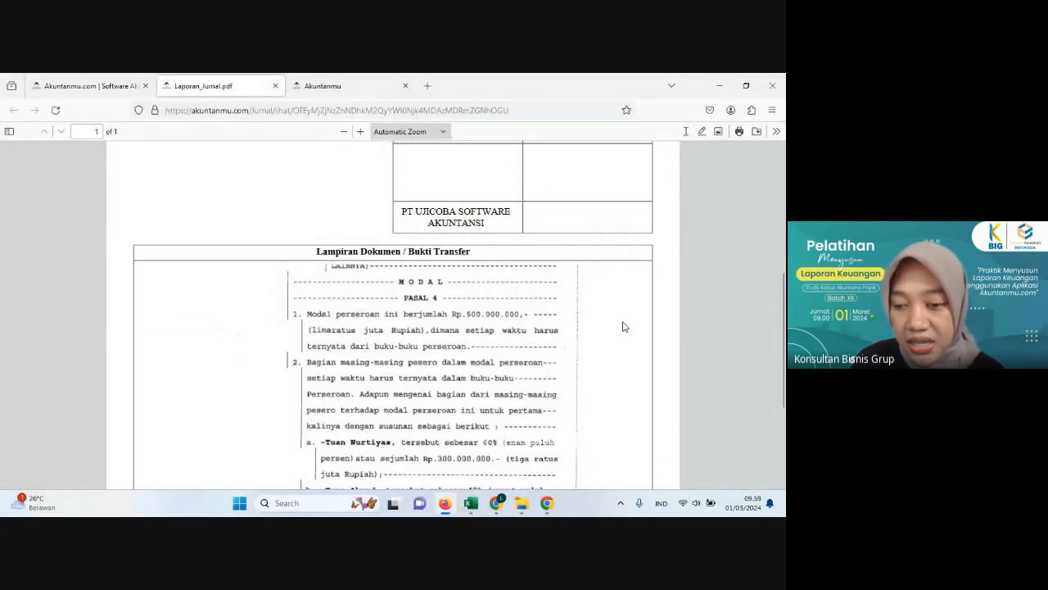
scroll(622, 326, down, 4)
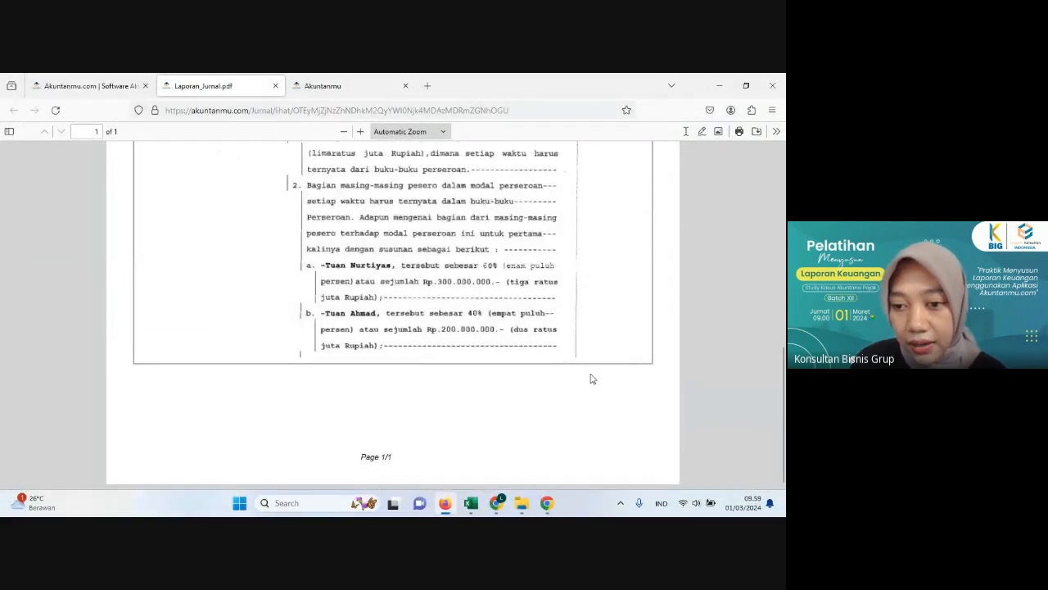
scroll(254, 359, up, 2)
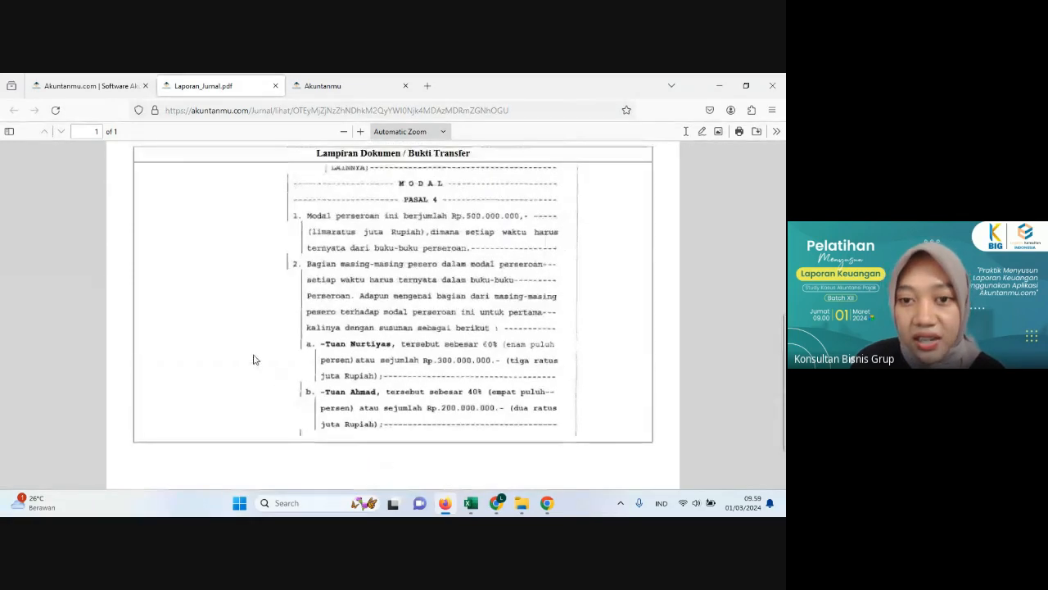
scroll(254, 358, up, 12)
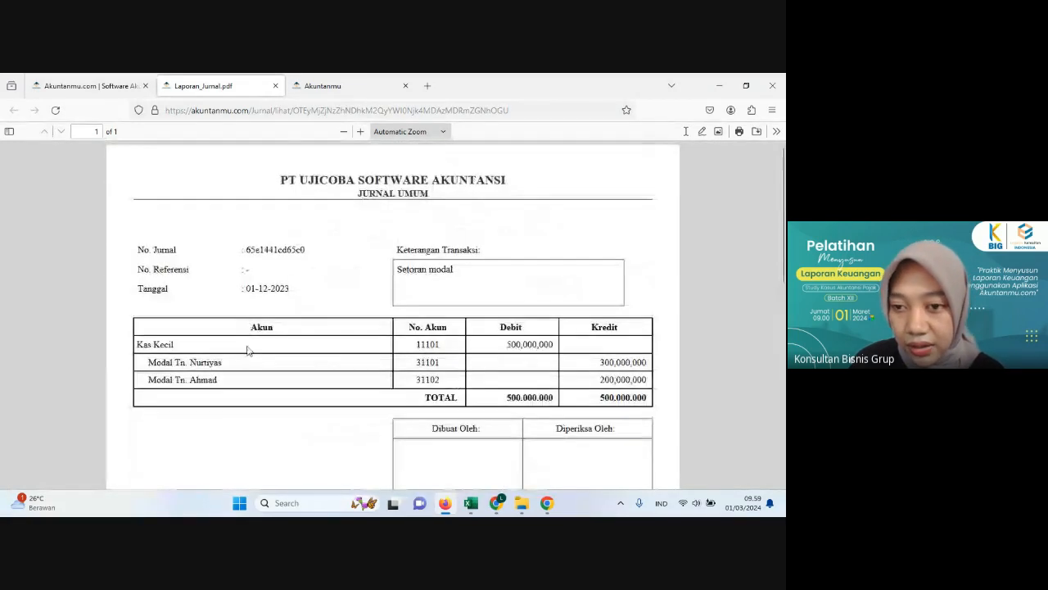
scroll(247, 350, down, 13)
scroll(253, 323, up, 14)
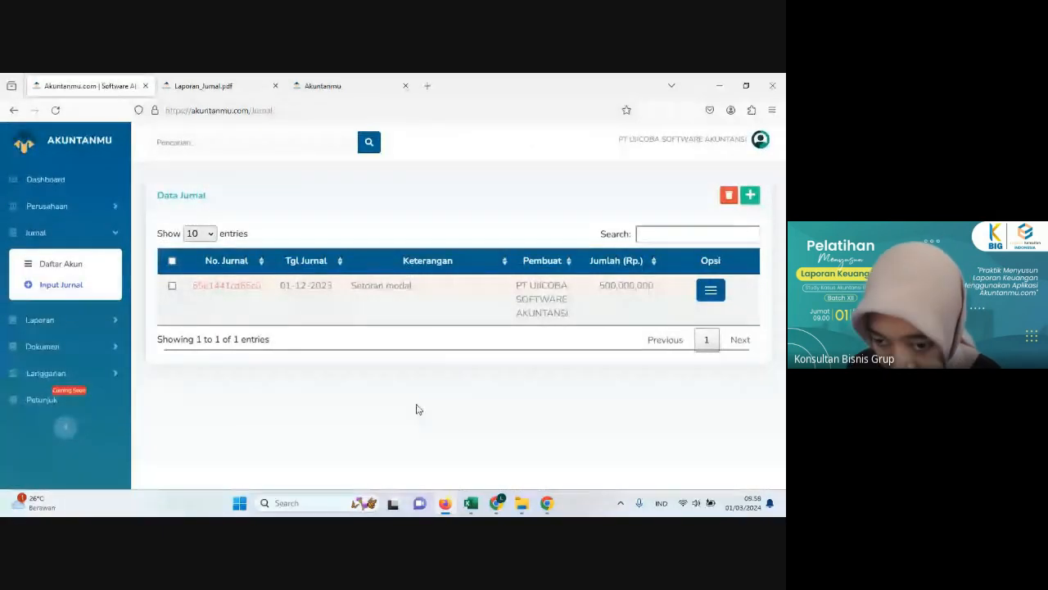
Step: Switch to the practice workbook in Excel and read the 2-Dec-2023 transaction's description, supporting document and tax notes on the Histori Transaksi sheet
click(477, 506)
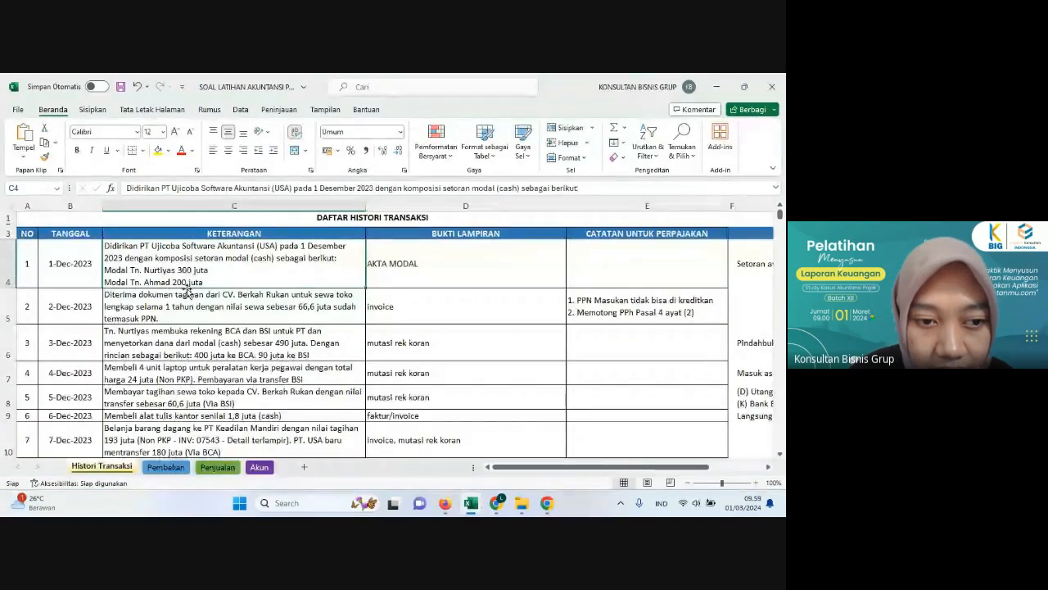
click(187, 298)
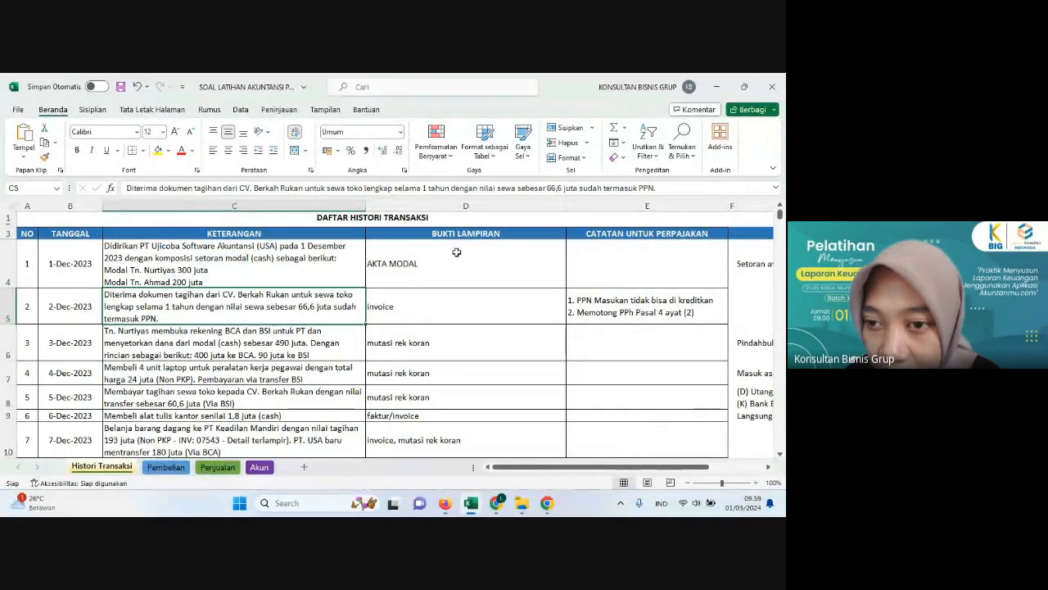
click(467, 296)
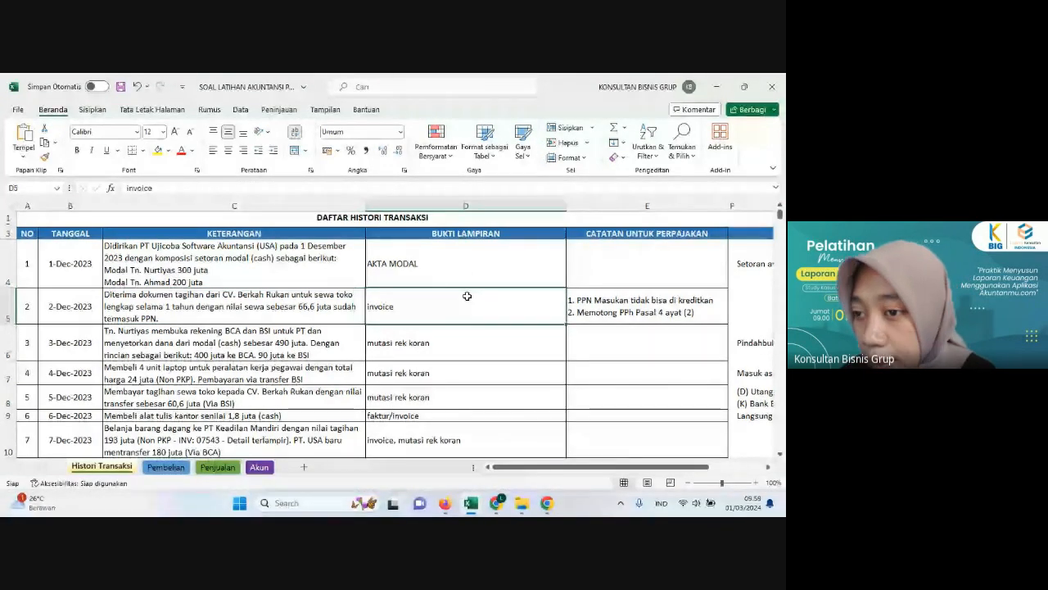
click(628, 292)
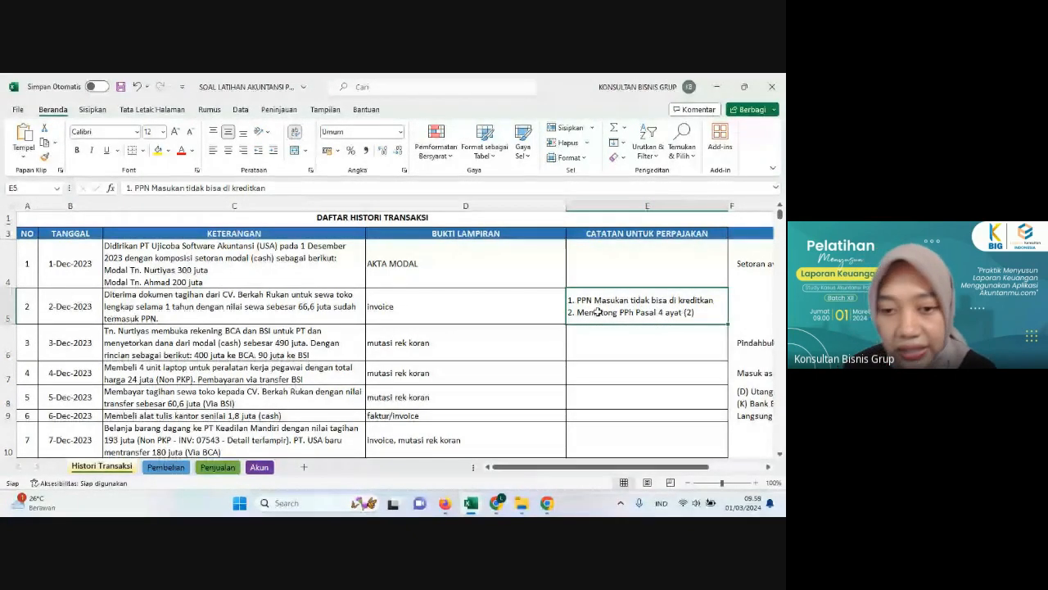
click(316, 310)
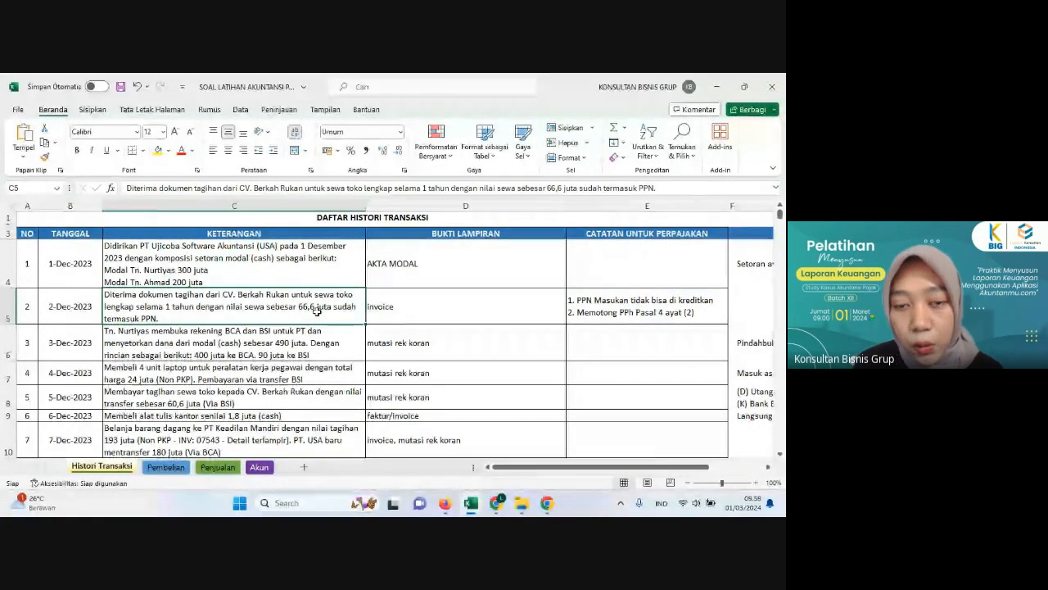
click(321, 275)
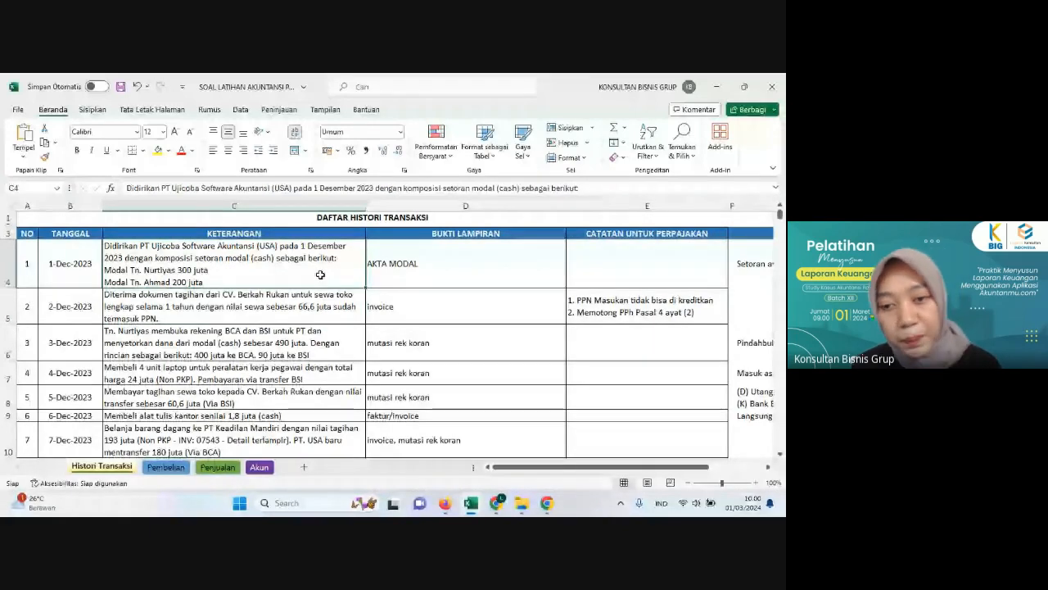
click(576, 309)
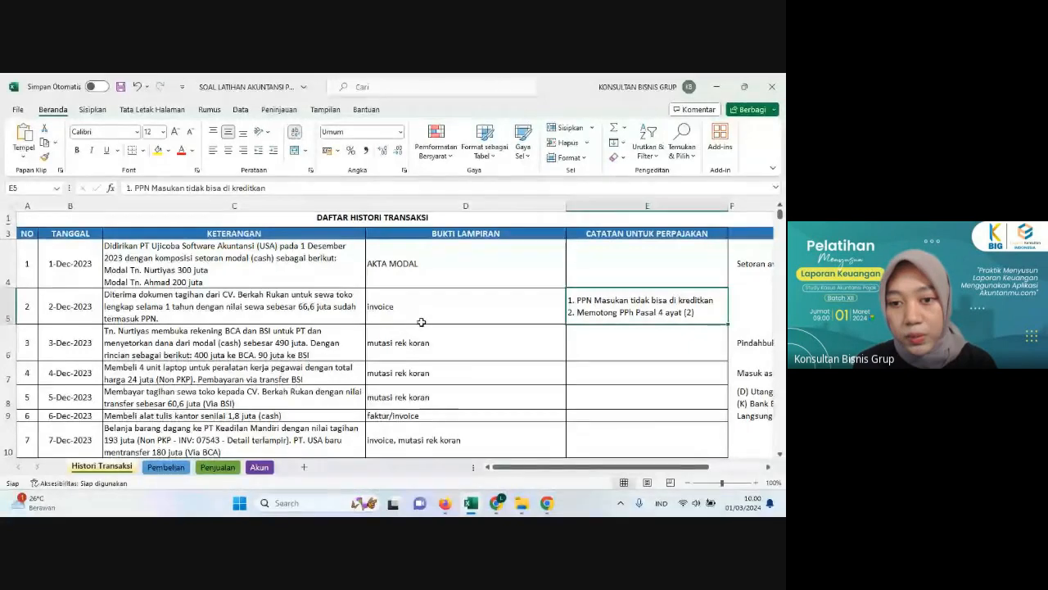
click(494, 320)
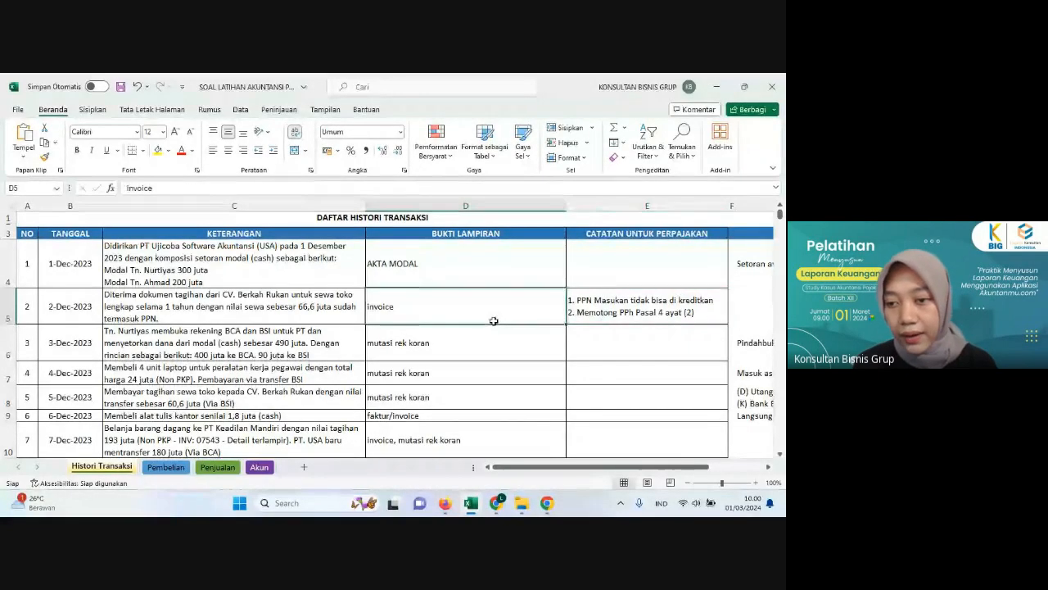
click(268, 304)
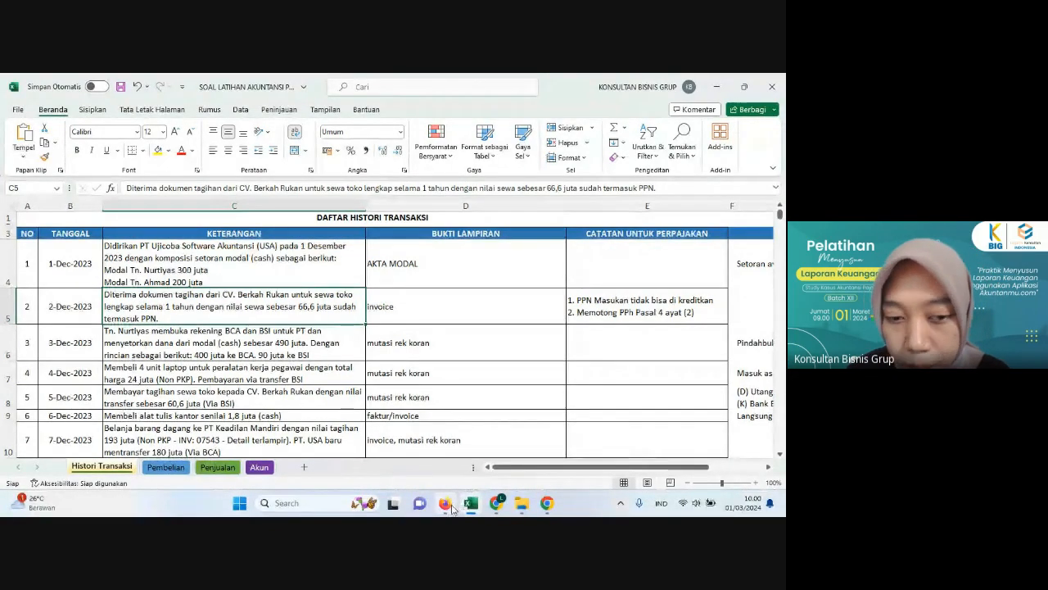
Step: Switch to Akuntanmu in the browser and open the list of incoming documents (Dokumen Masuk)
mouse_move(451, 508)
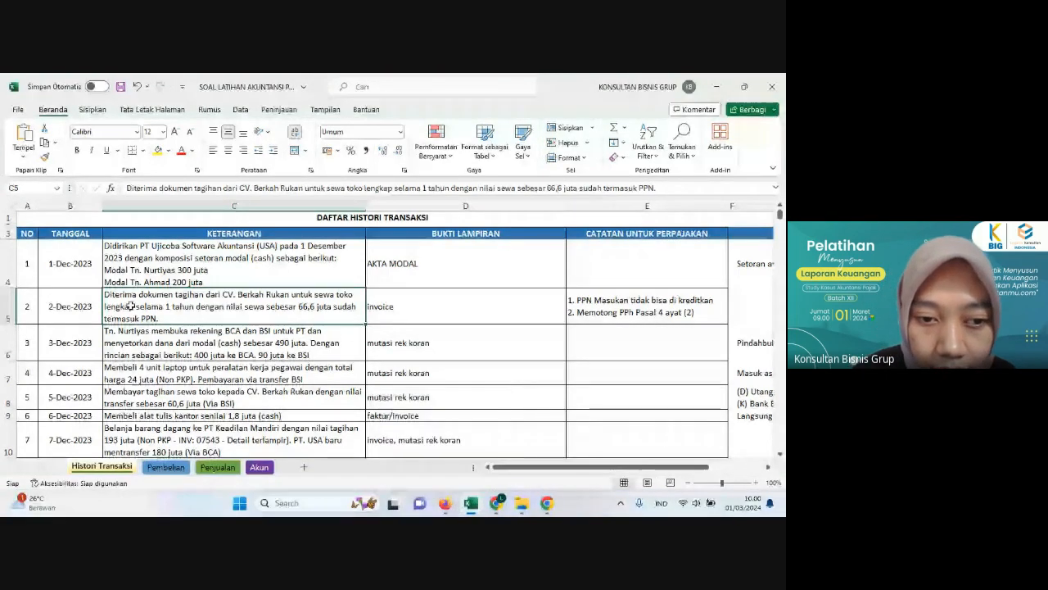
click(444, 503)
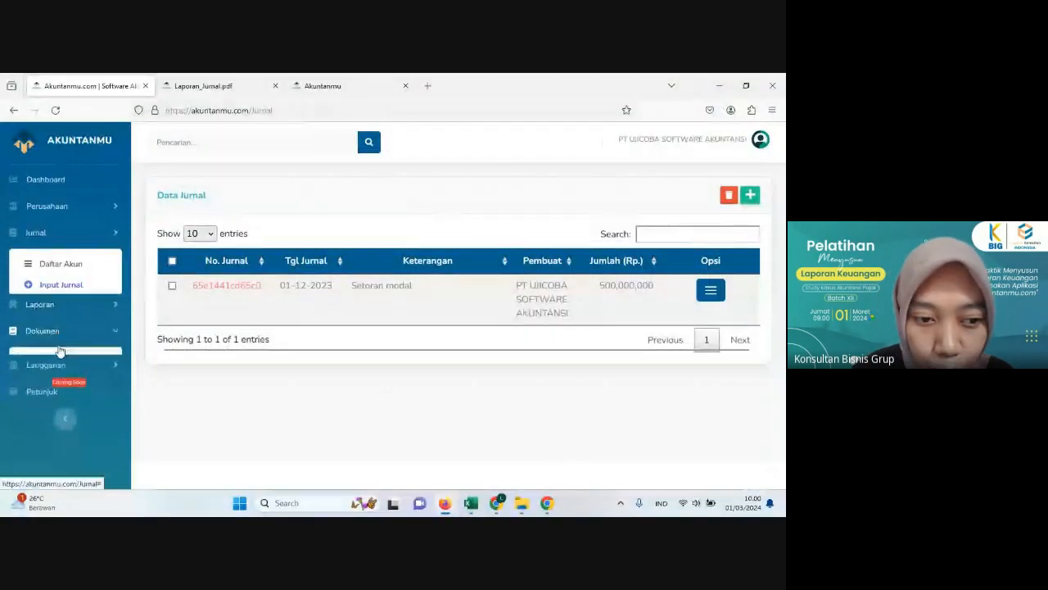
click(59, 349)
click(69, 324)
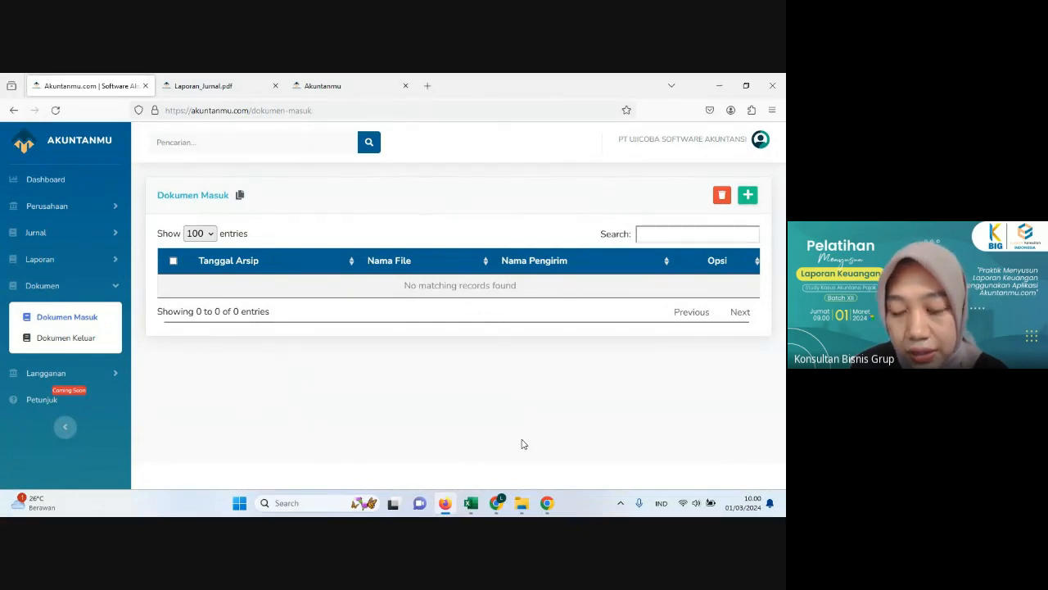
Step: Check the transaction list in the workbook and the vendor document upload form, and return to the incoming documents list
click(446, 507)
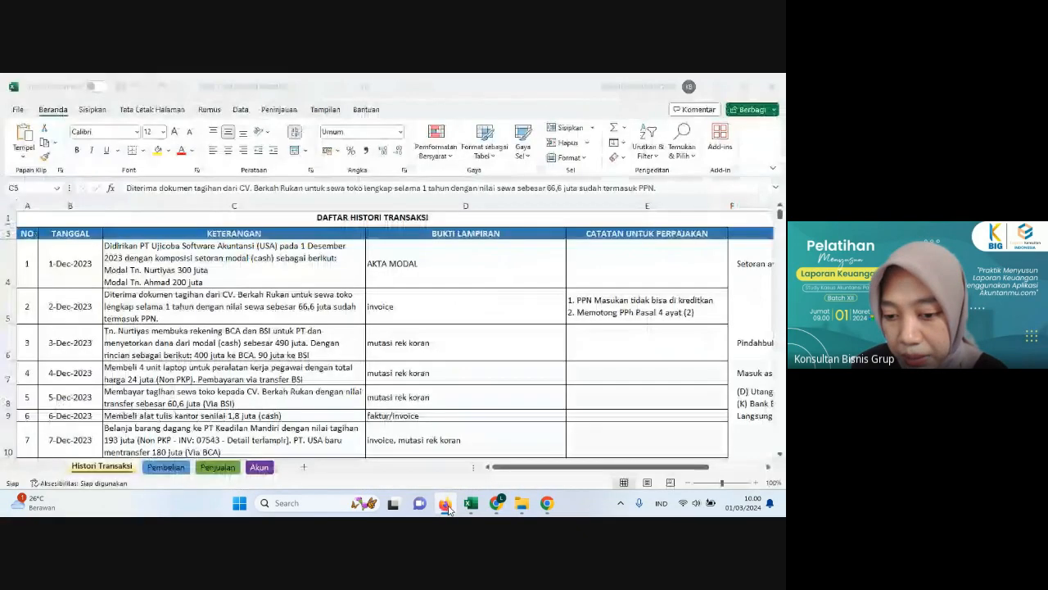
click(447, 508)
click(325, 86)
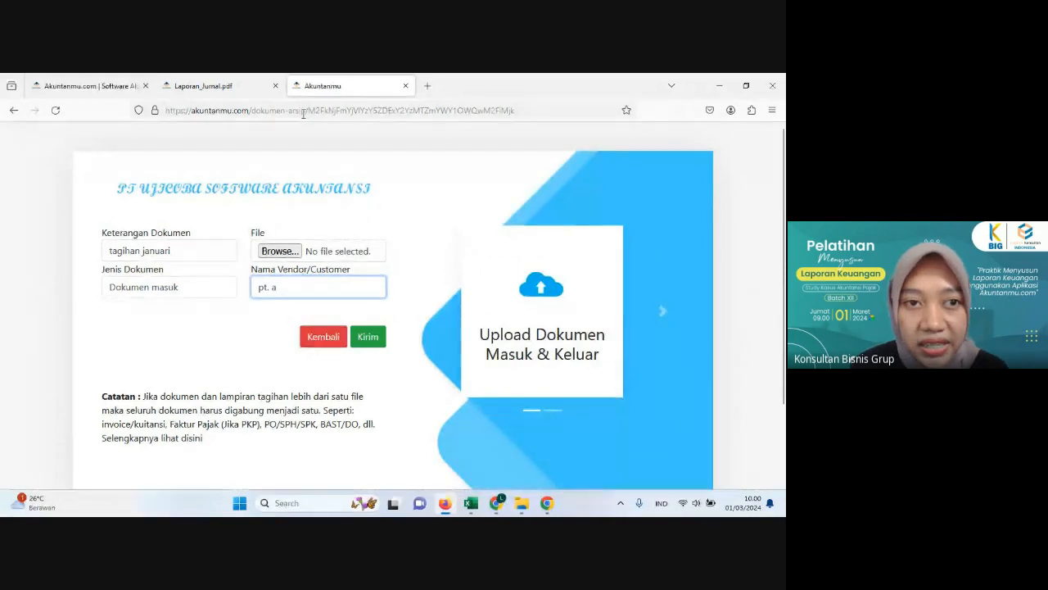
click(115, 86)
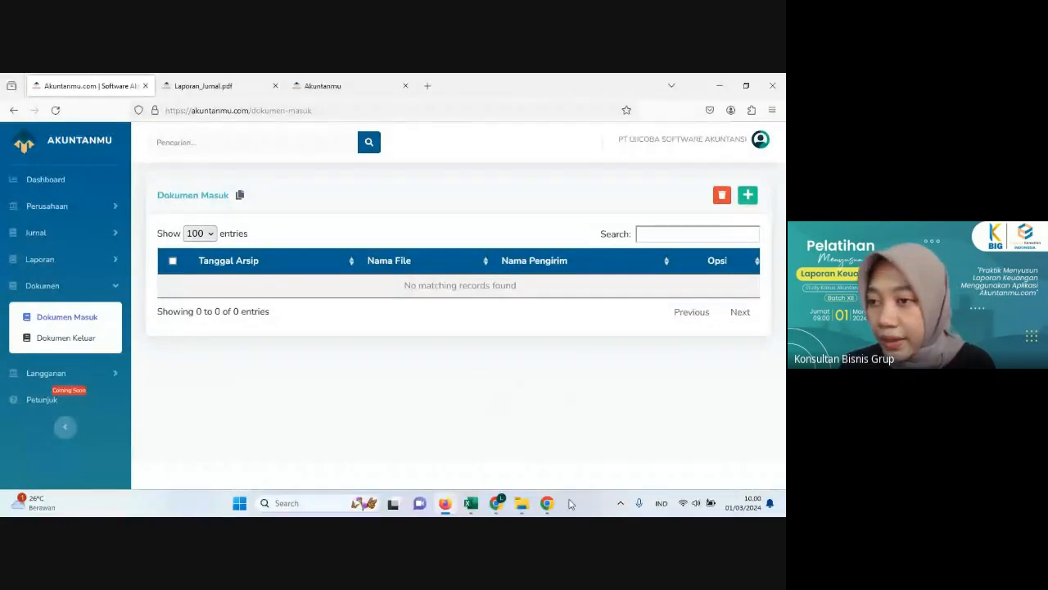
Step: Add a new incoming document and name it "Tagihan sewa toko"
click(748, 196)
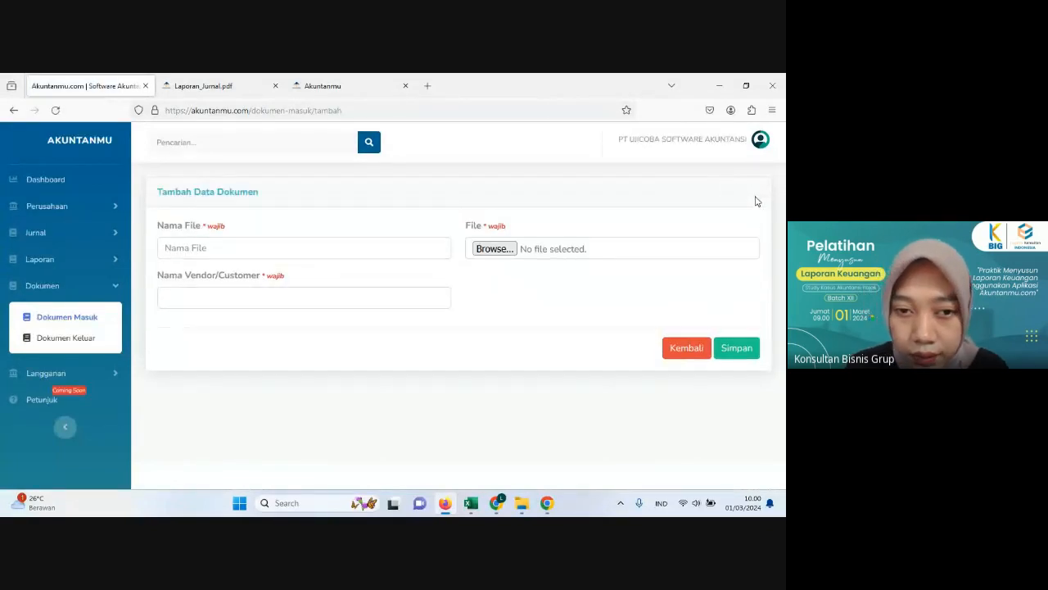
click(274, 251)
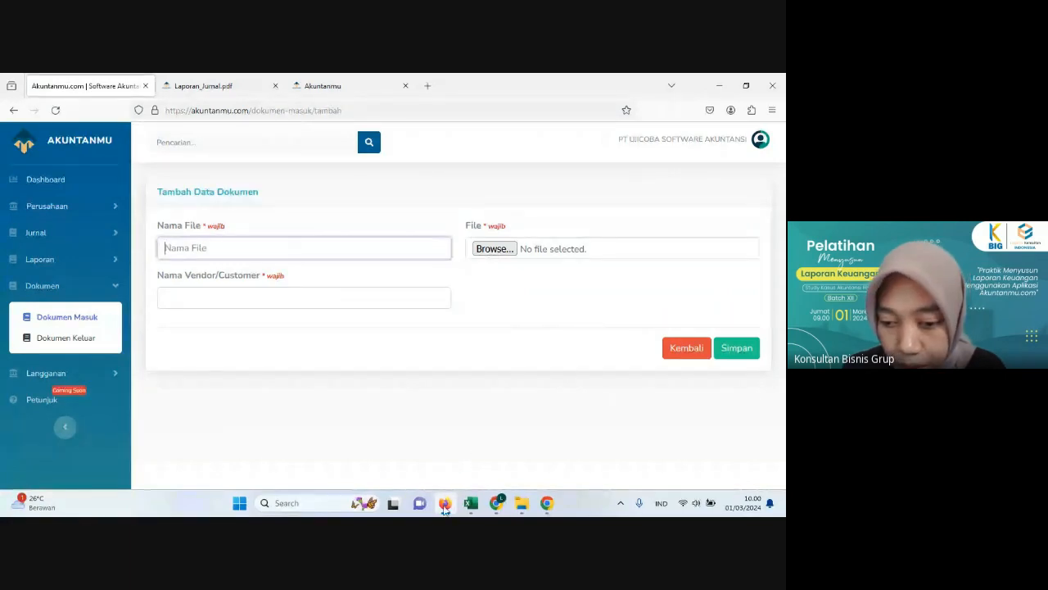
click(445, 506)
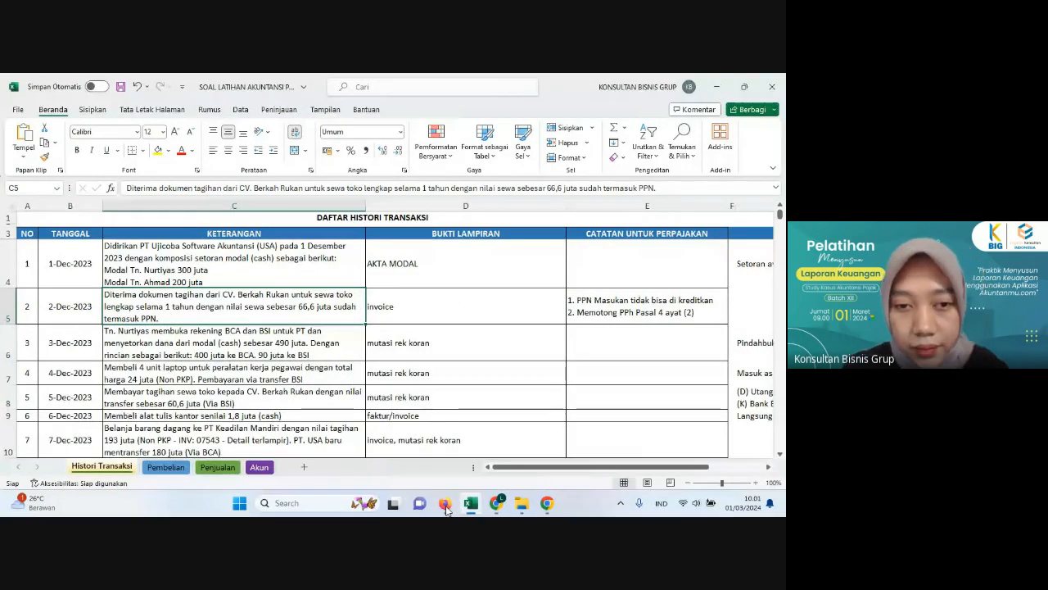
click(445, 505)
text(I)
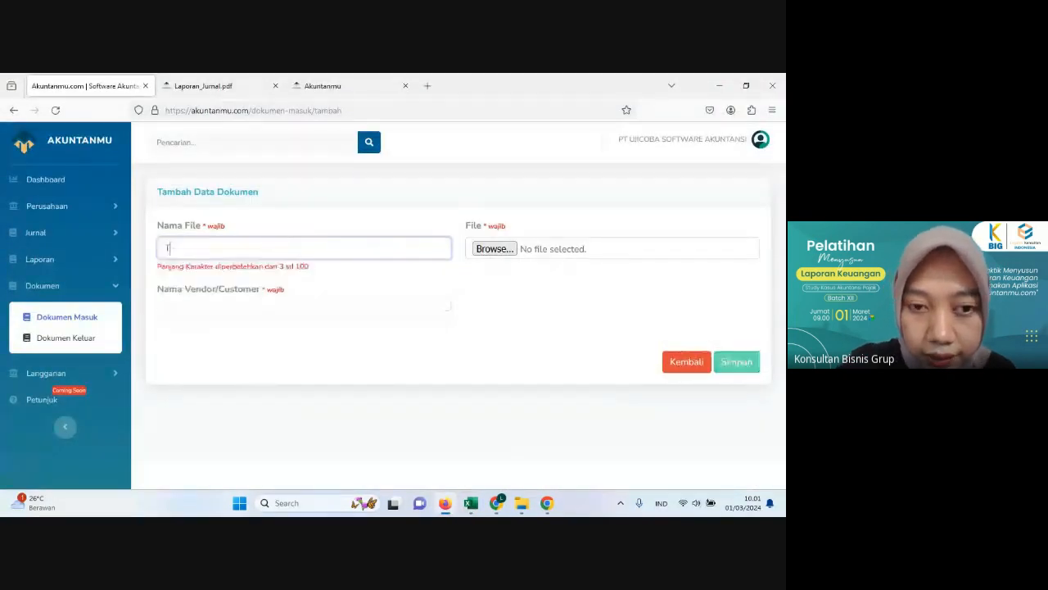
text(agi)
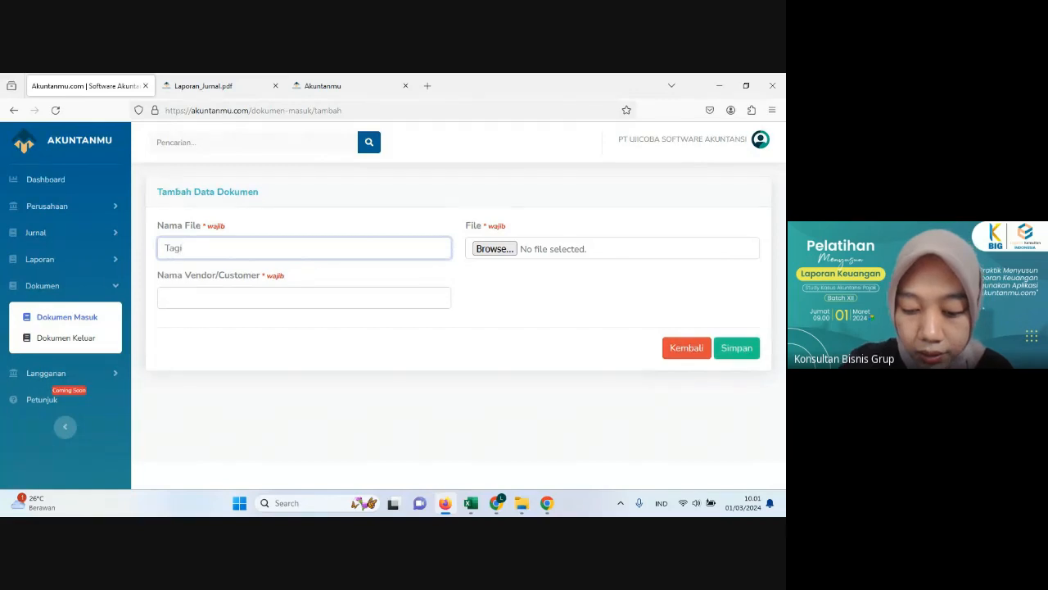
text(han sewa t)
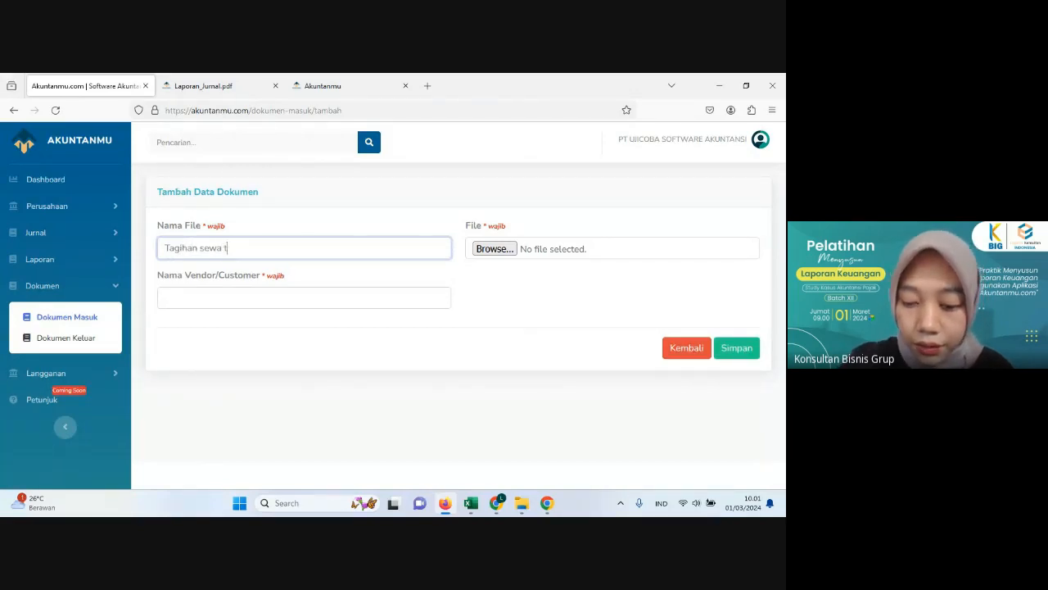
text(oko)
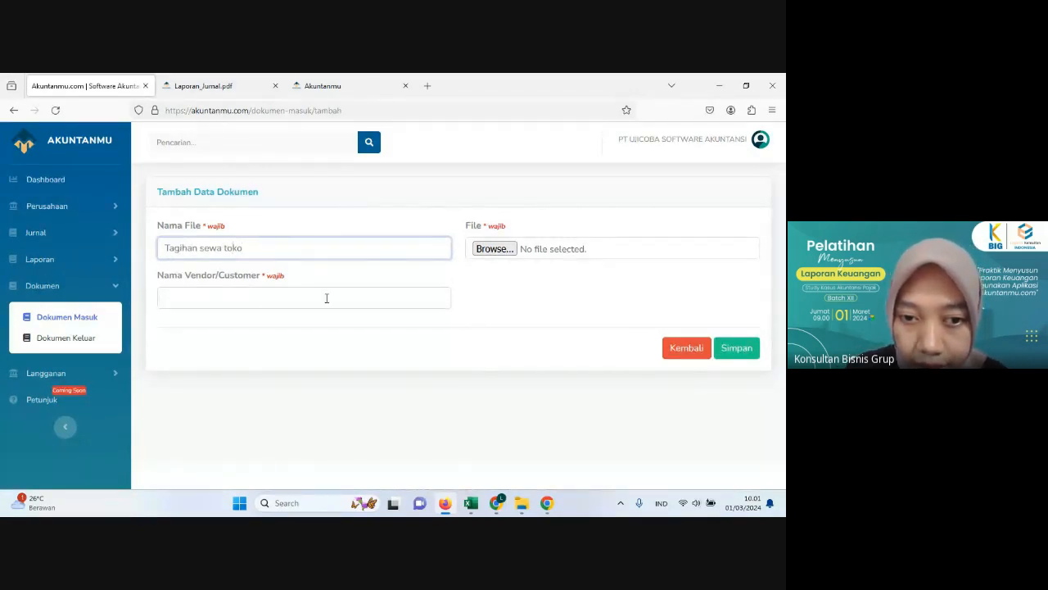
Step: Enter CV. Berkah Rukan as the document's vendor, checking it against the 2-Dec-2023 transaction in the workbook
click(261, 303)
text(C)
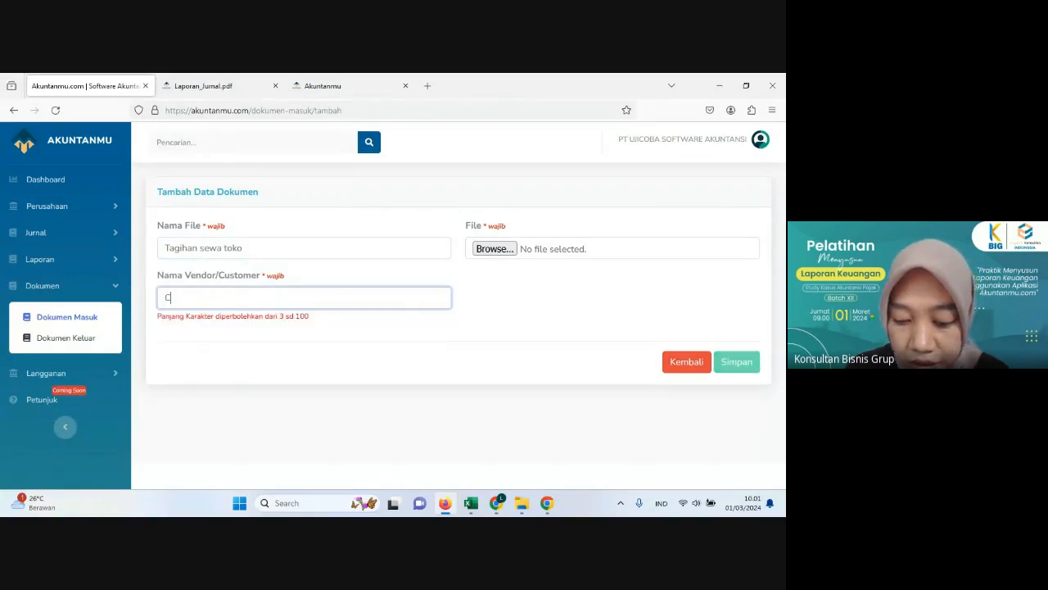
text(V. Berkah Rukan)
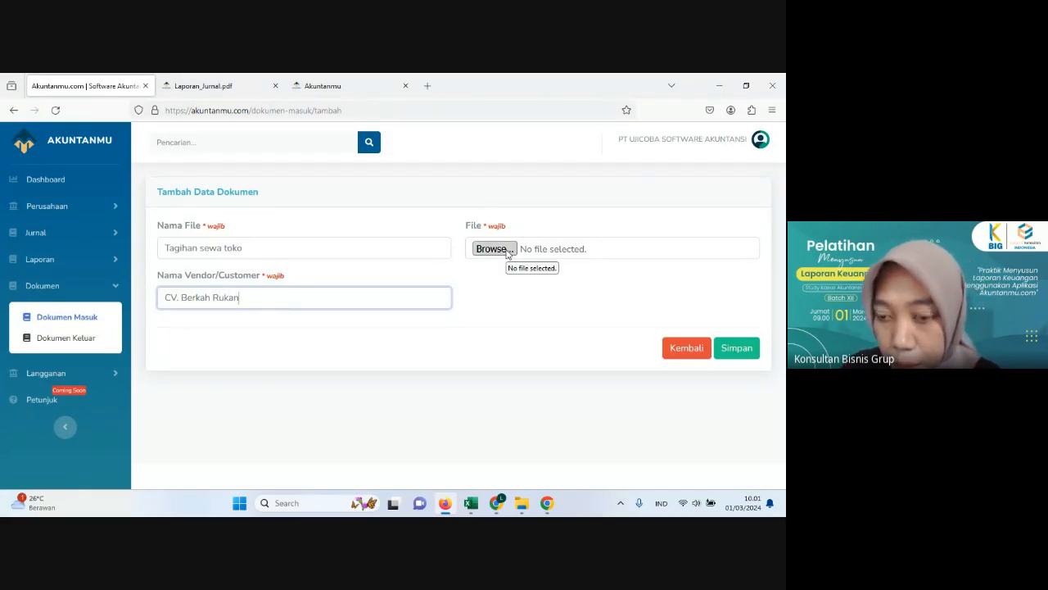
click(450, 509)
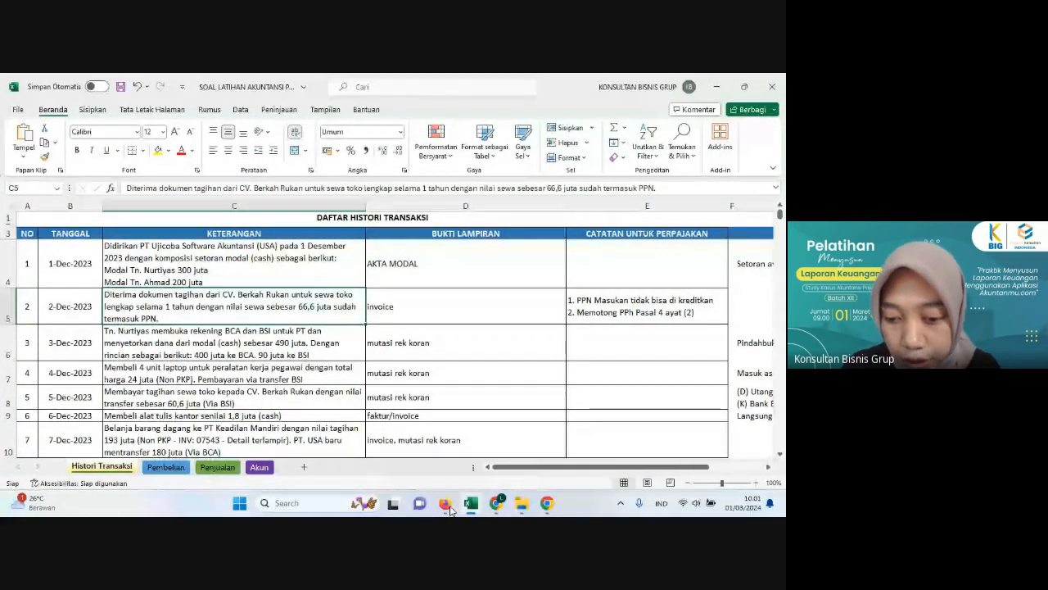
click(446, 505)
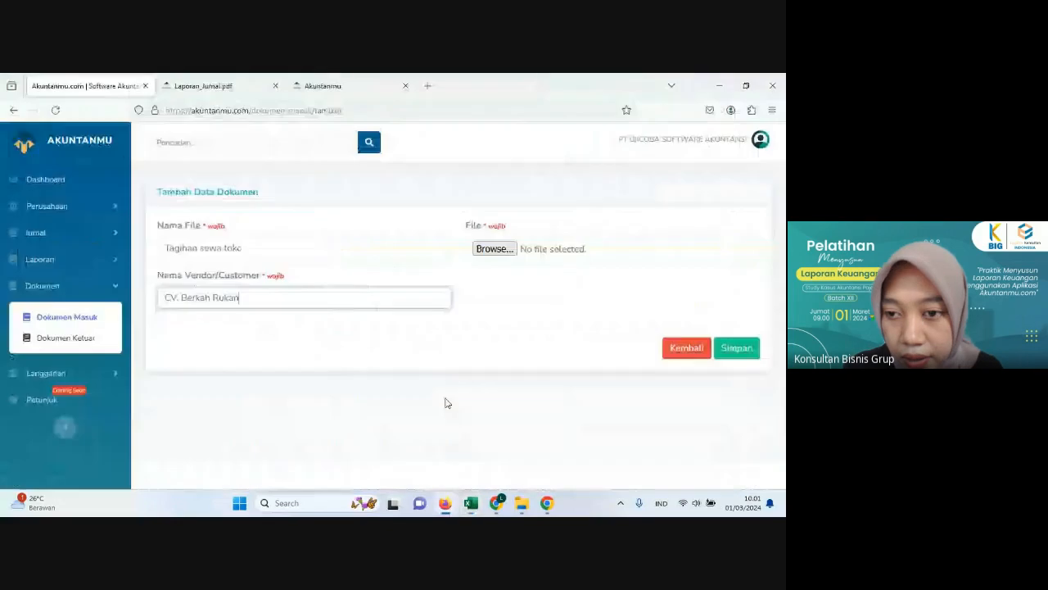
Step: Attach TAGIHAN CV. BERKAH RUKAN.JPG from the TAGIHAN folder of PELATIHAN and save the incoming document
click(480, 254)
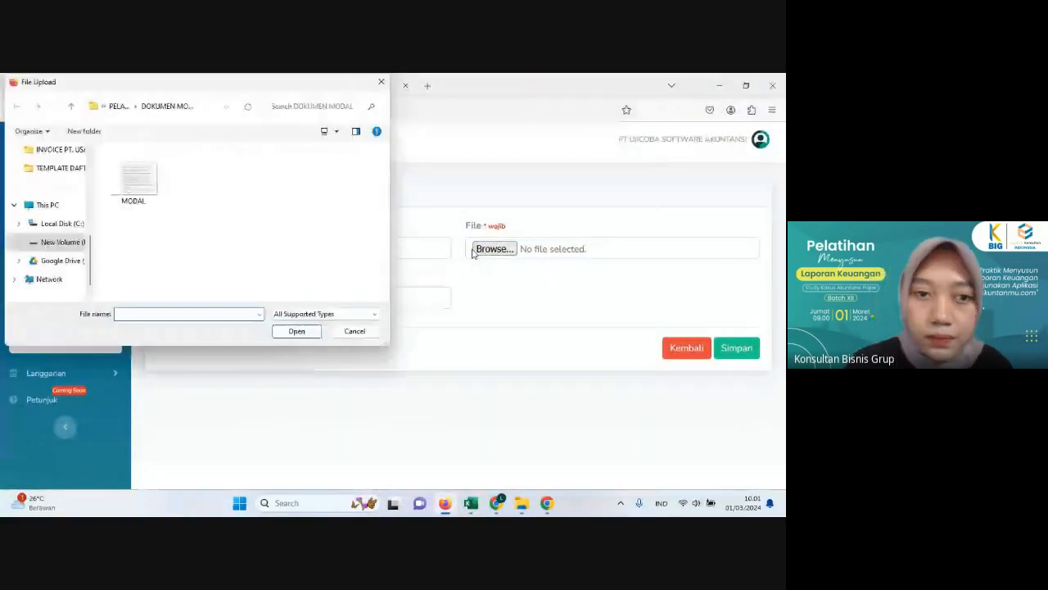
click(117, 107)
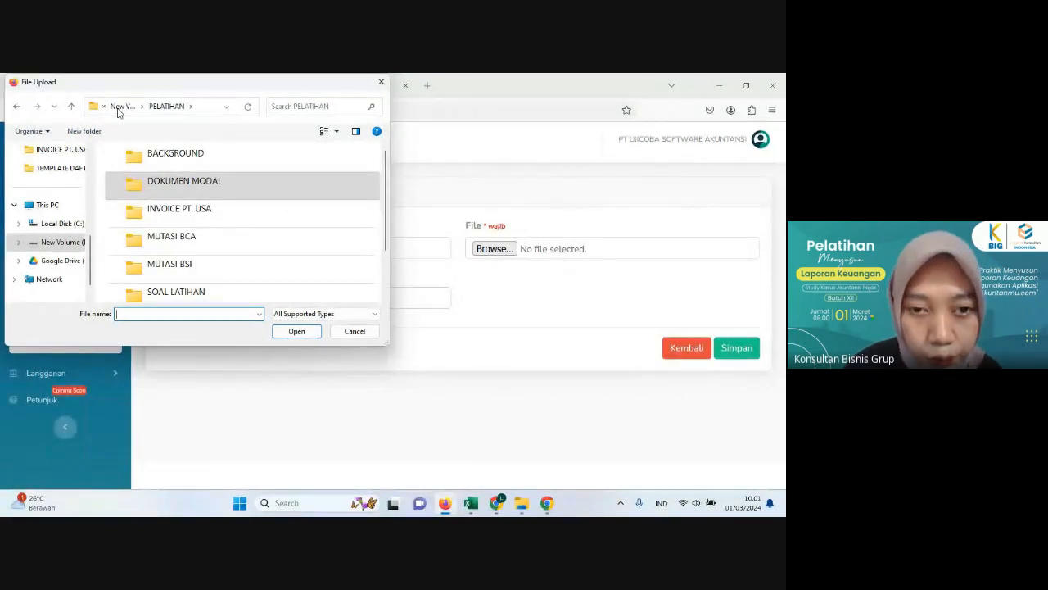
double_click(194, 219)
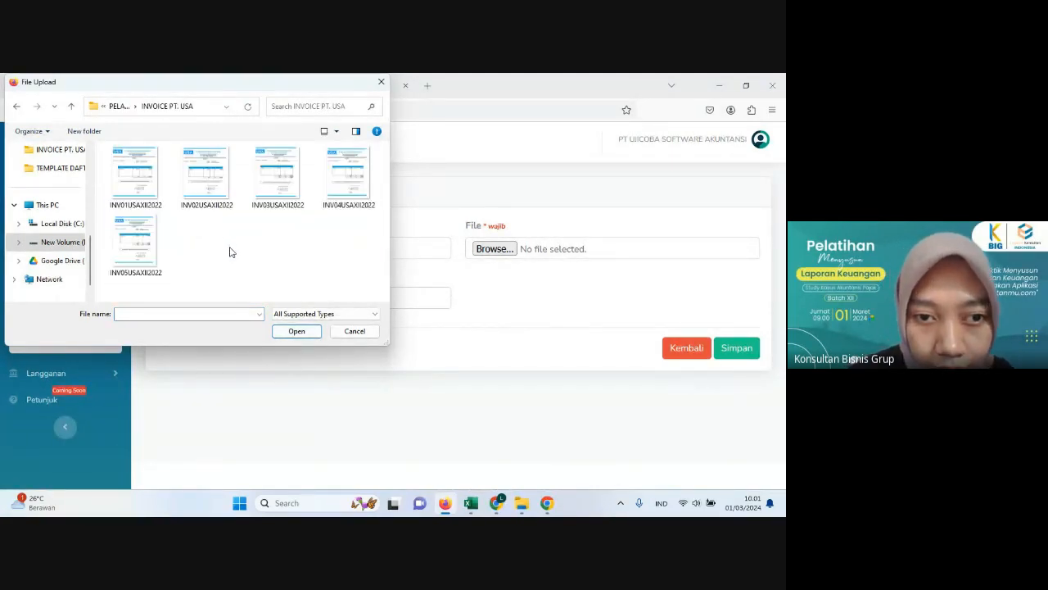
click(120, 107)
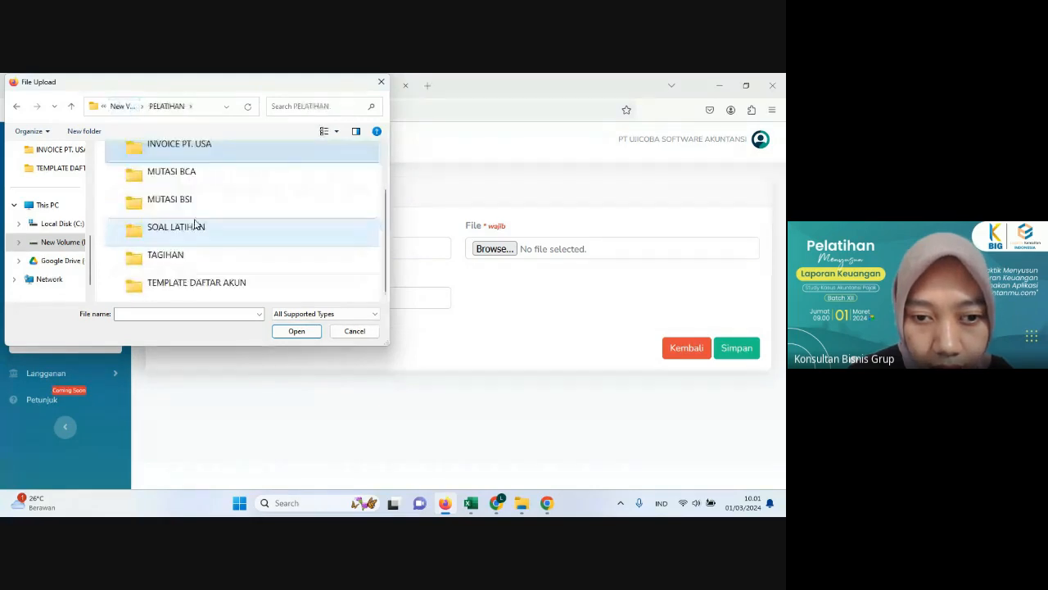
double_click(174, 257)
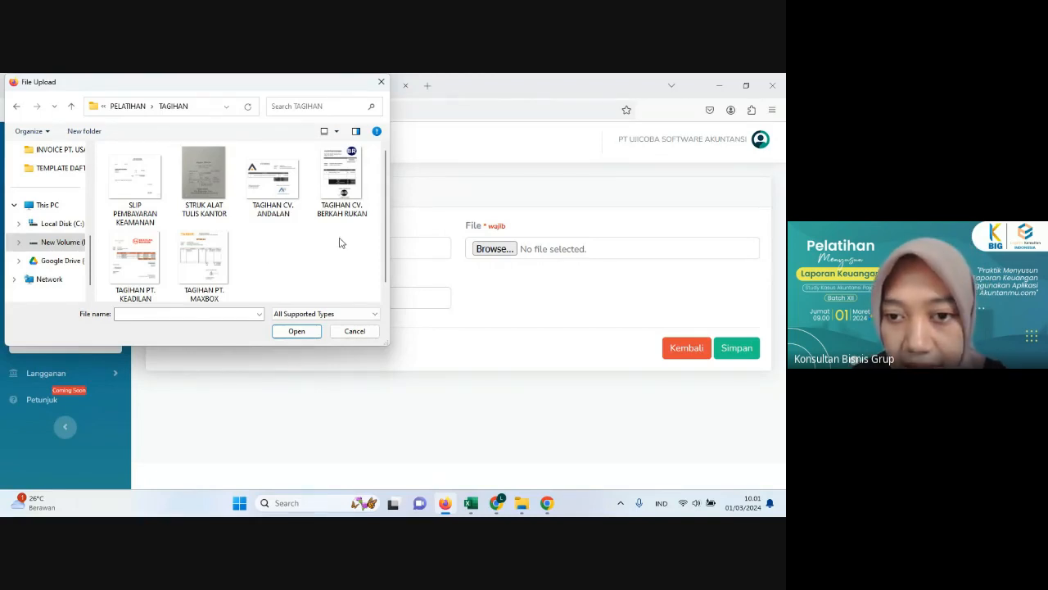
click(348, 182)
click(291, 335)
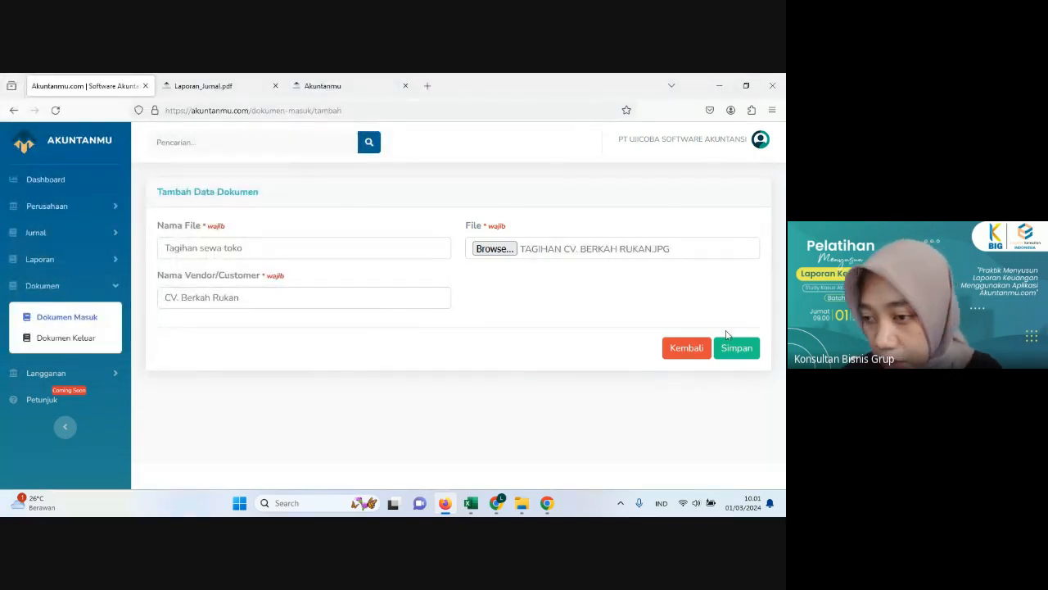
click(726, 359)
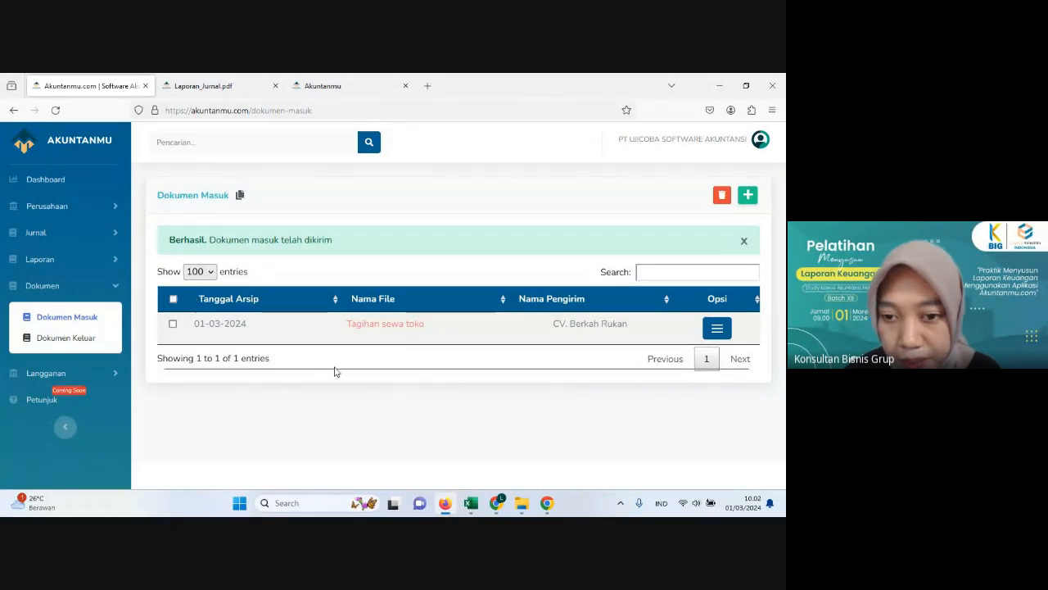
Step: Review the 2-Dec-2023 rent transaction in the Excel workbook and start a new journal in Akuntanmu
click(472, 503)
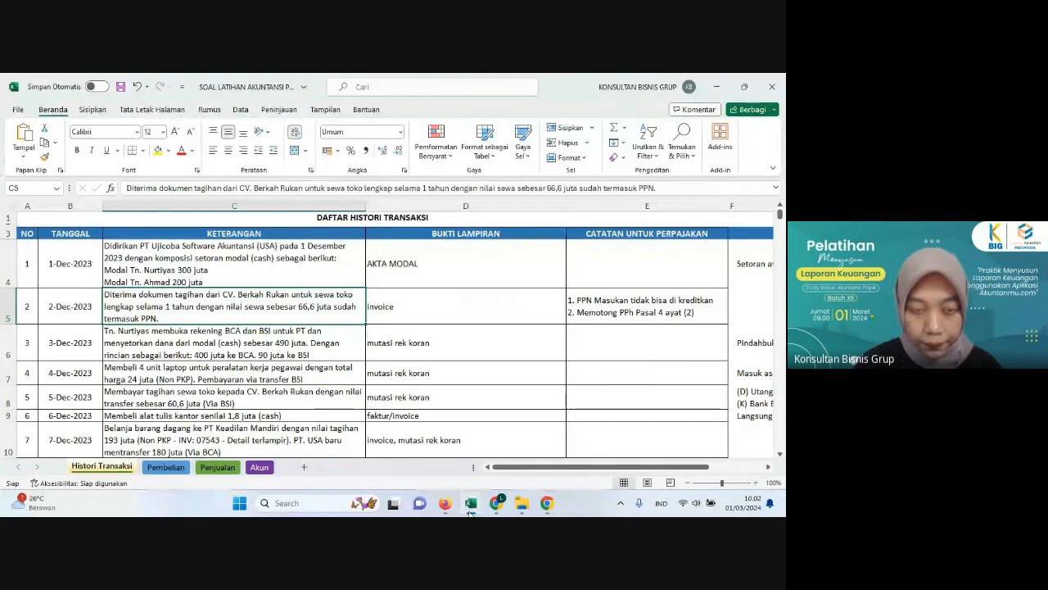
click(471, 506)
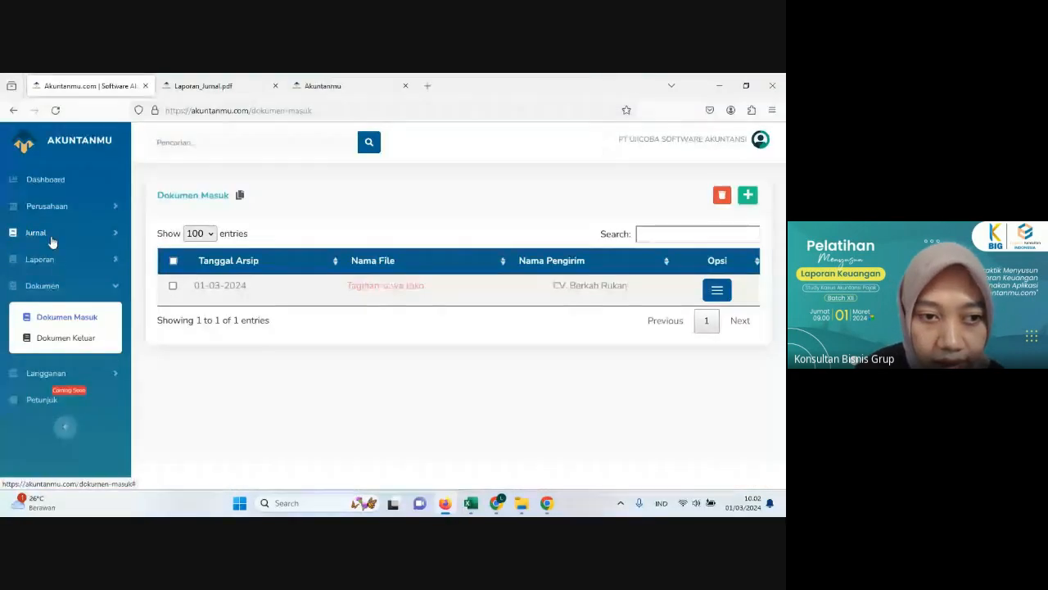
click(51, 240)
click(63, 293)
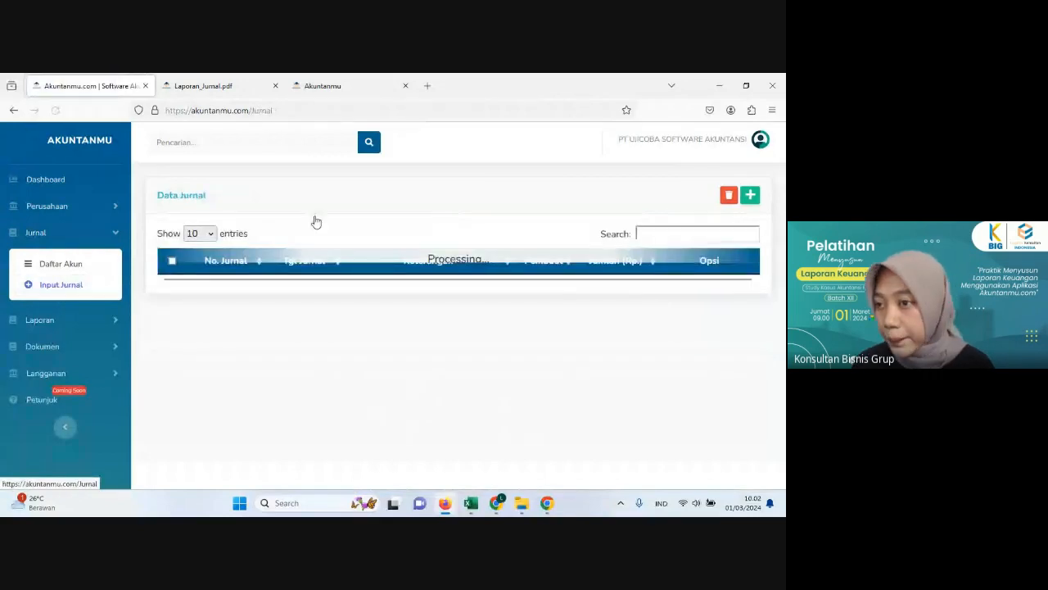
click(753, 199)
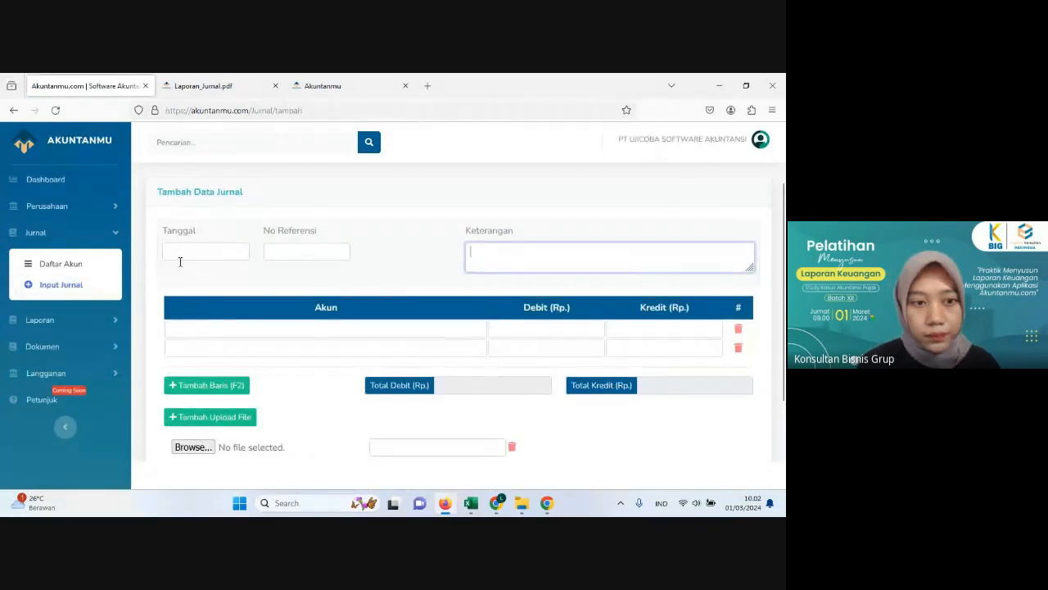
Step: Set the journal date to 02-12-2023 and enter the description "Tagihan sewa toko"
click(210, 250)
click(264, 273)
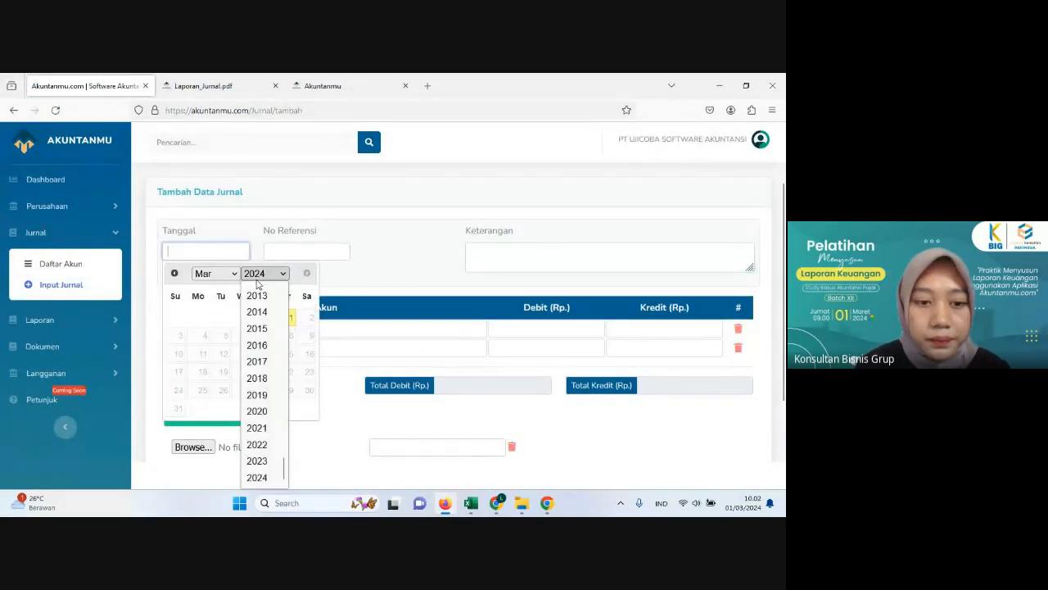
click(259, 461)
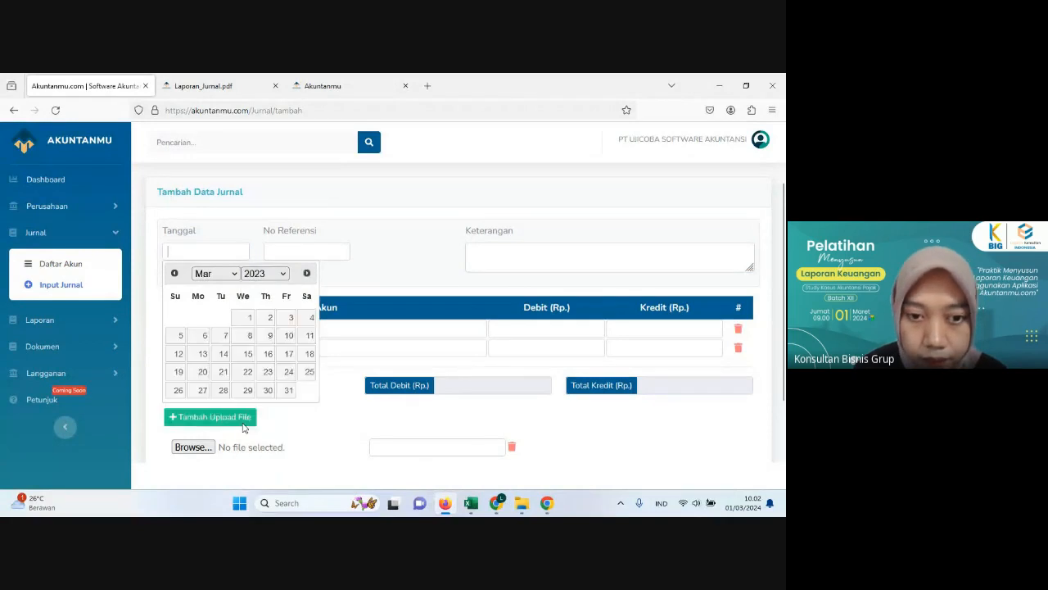
click(215, 274)
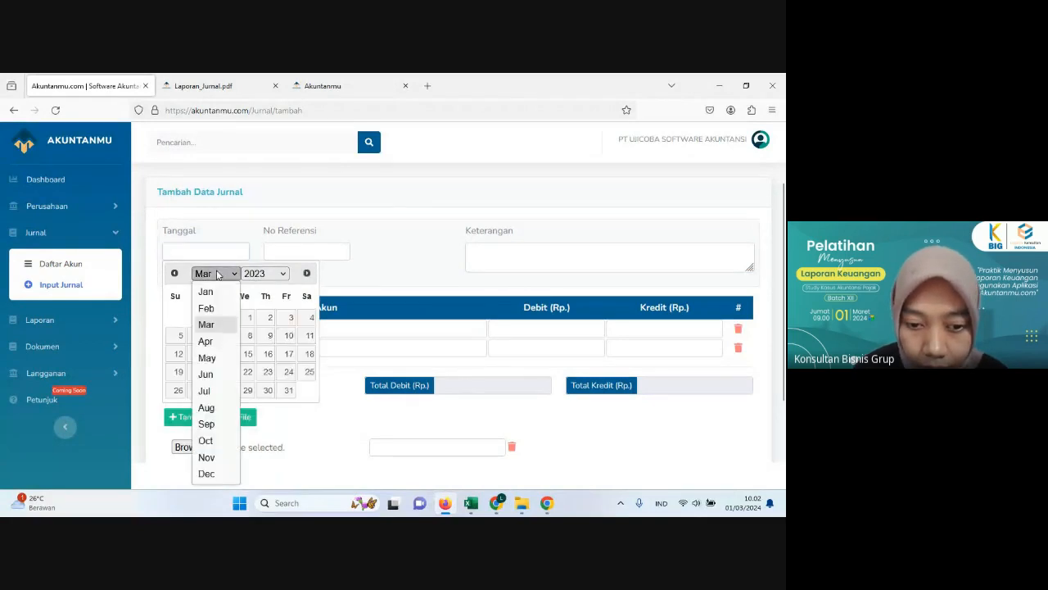
click(209, 473)
click(309, 322)
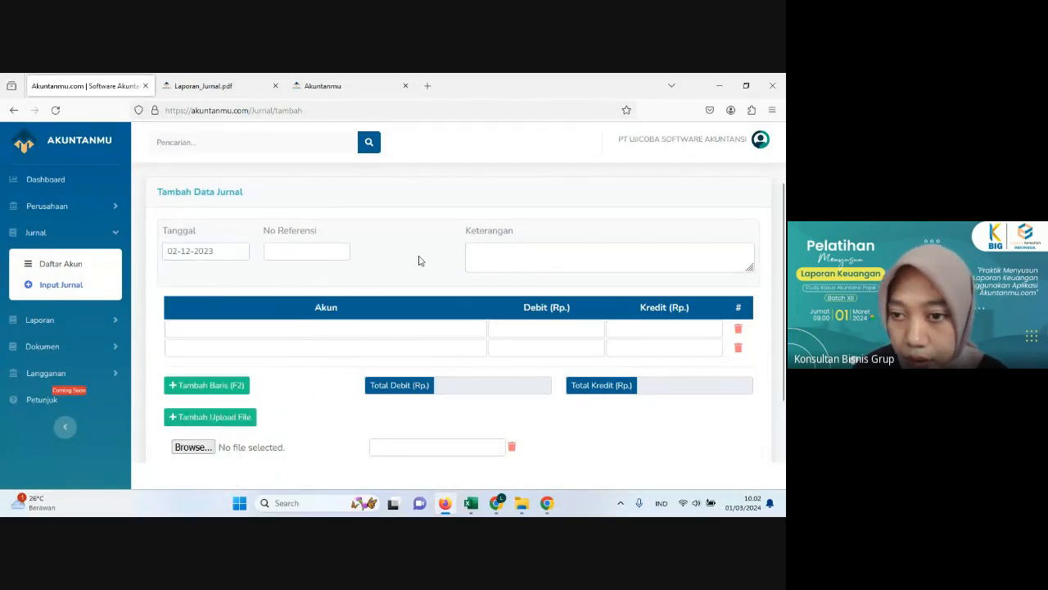
click(486, 263)
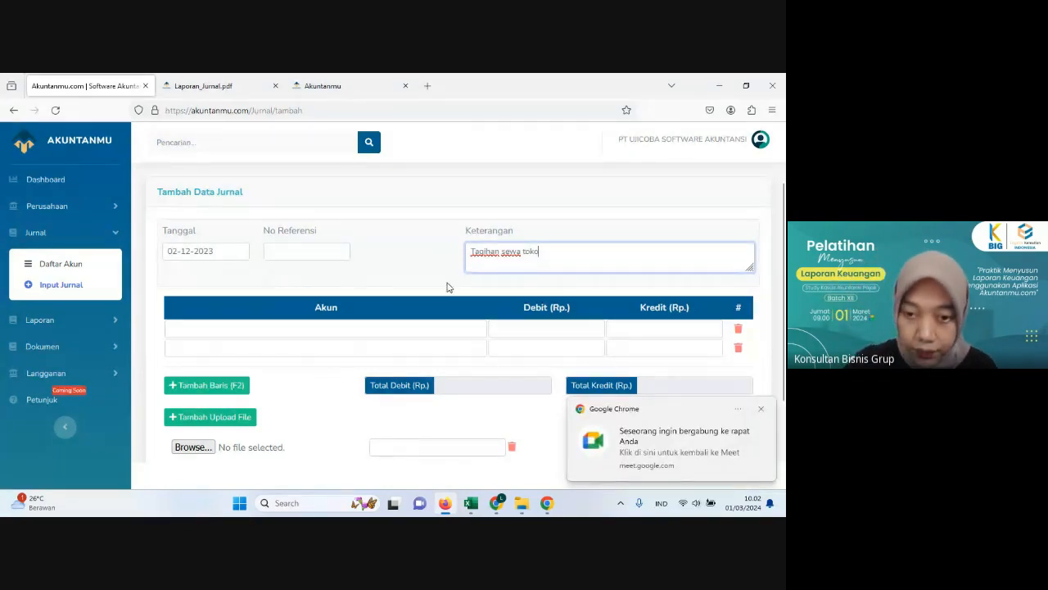
Step: Set the first journal line's account to Sewa Dibayar Dimuka
click(212, 333)
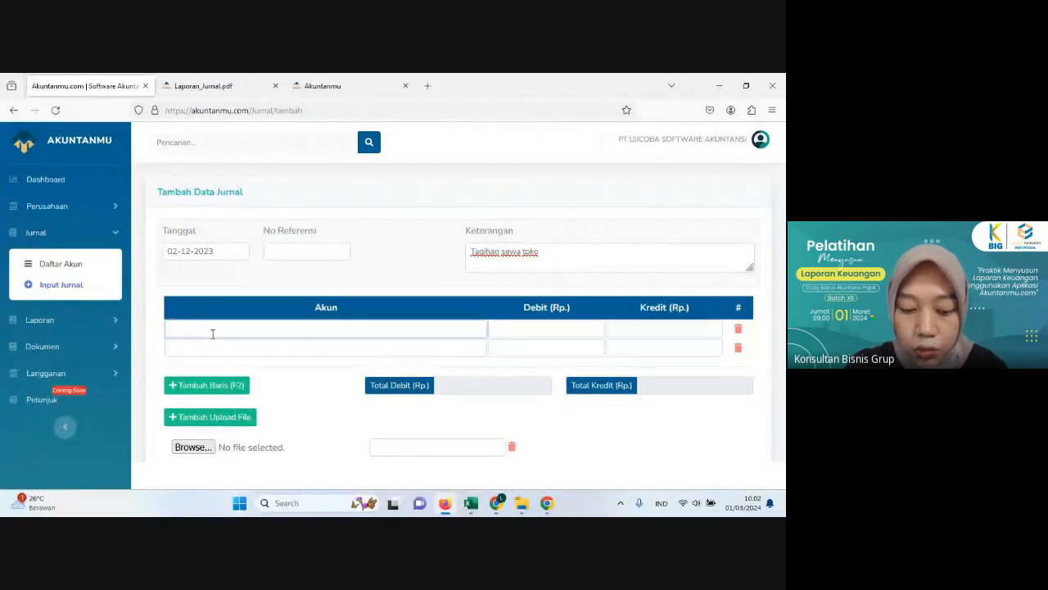
text(sew)
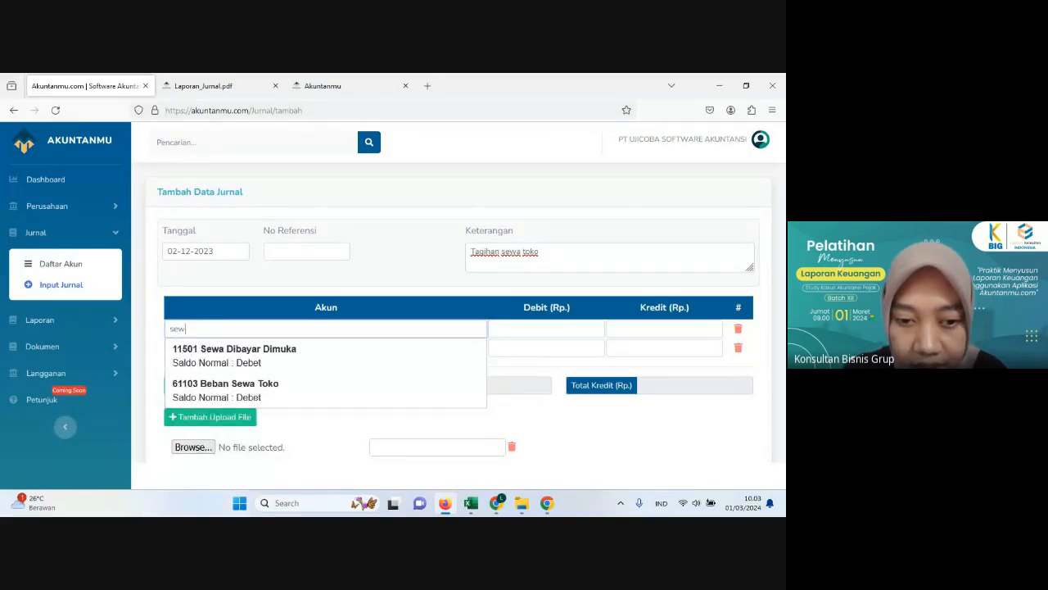
click(252, 366)
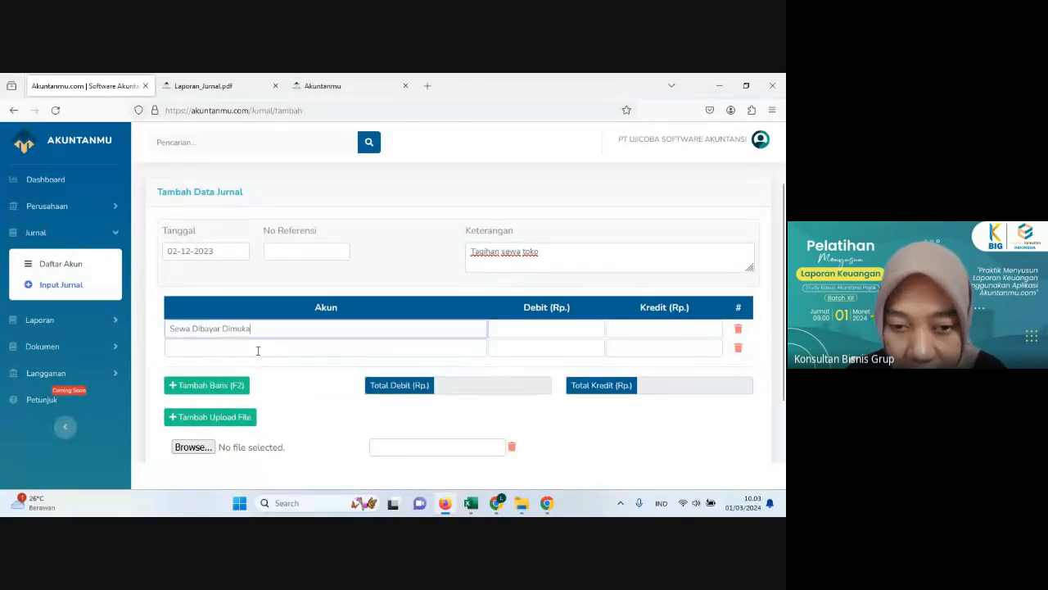
Step: Switch to the Excel workbook and review the 2-Dec-2023 transaction's description, supporting document and tax notes
click(257, 350)
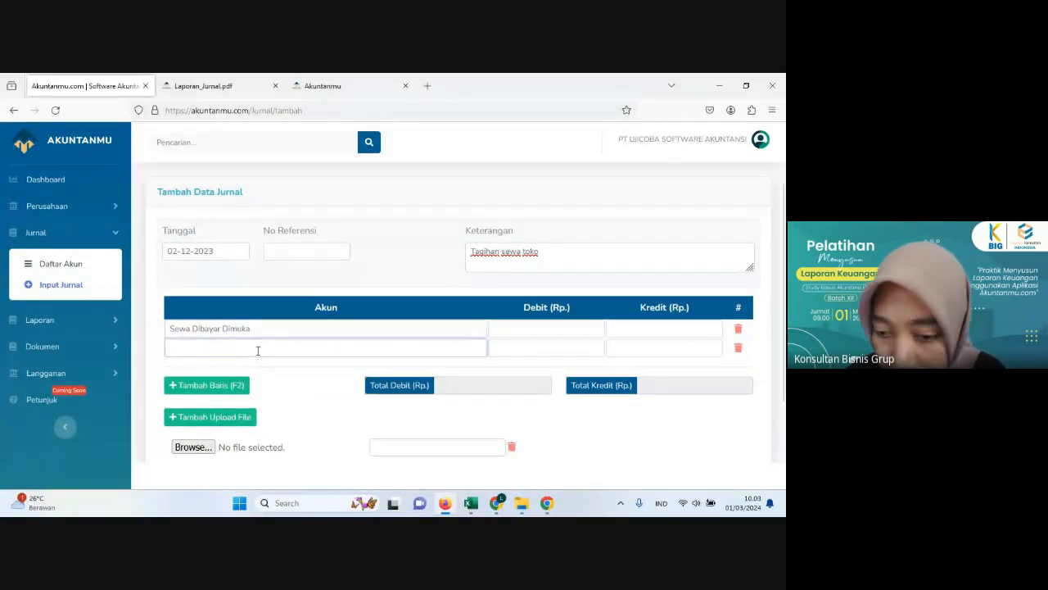
click(443, 504)
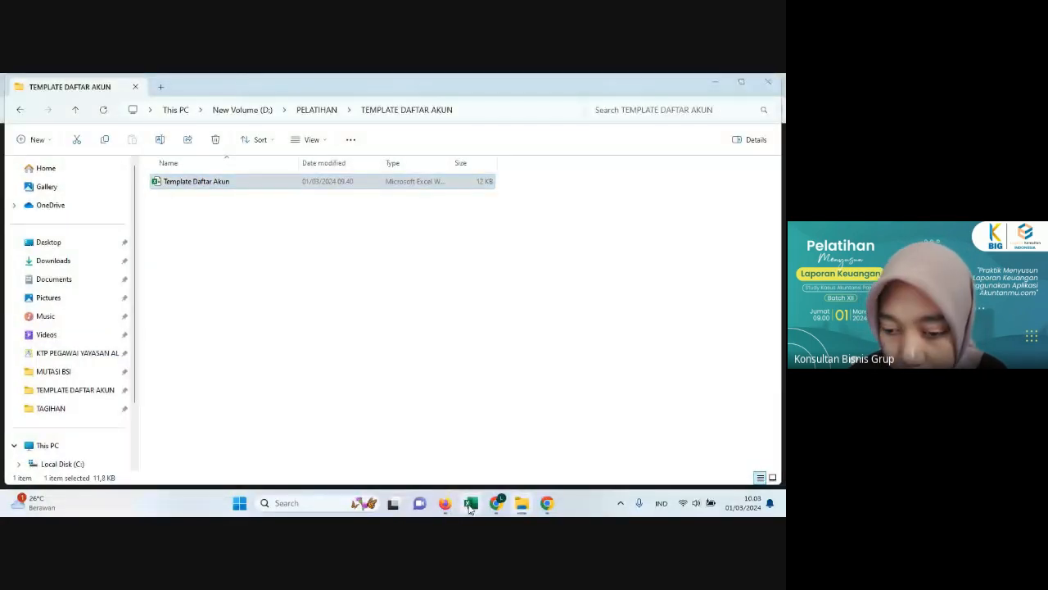
click(471, 504)
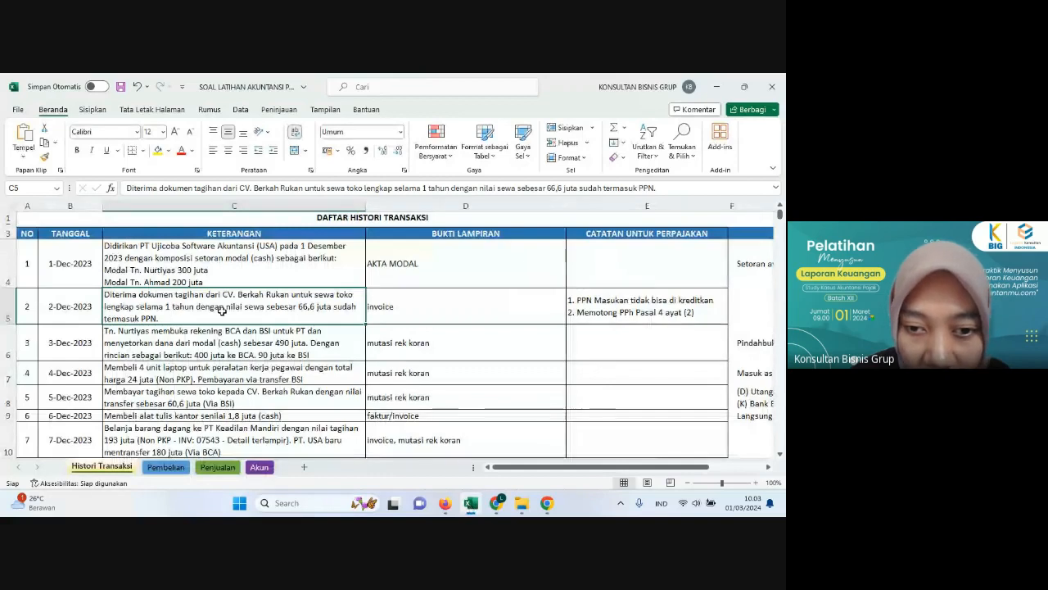
click(382, 315)
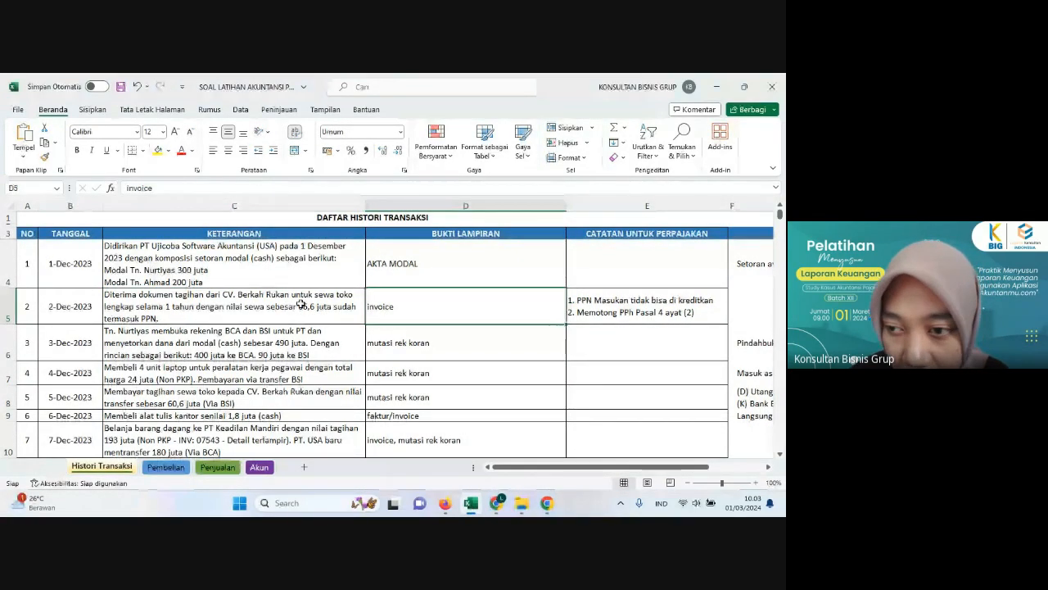
click(300, 305)
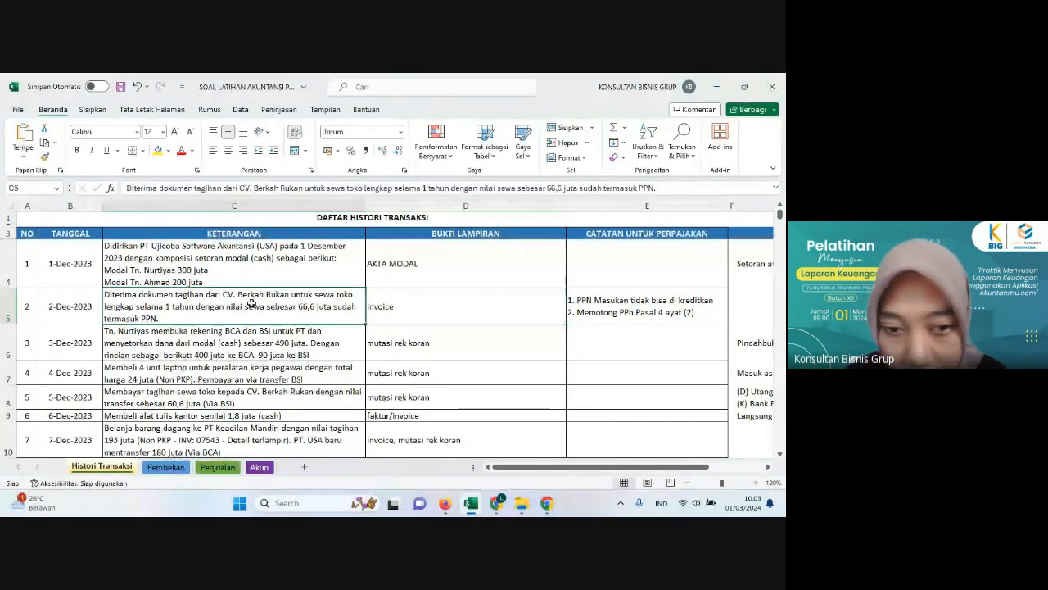
click(608, 314)
mouse_move(447, 503)
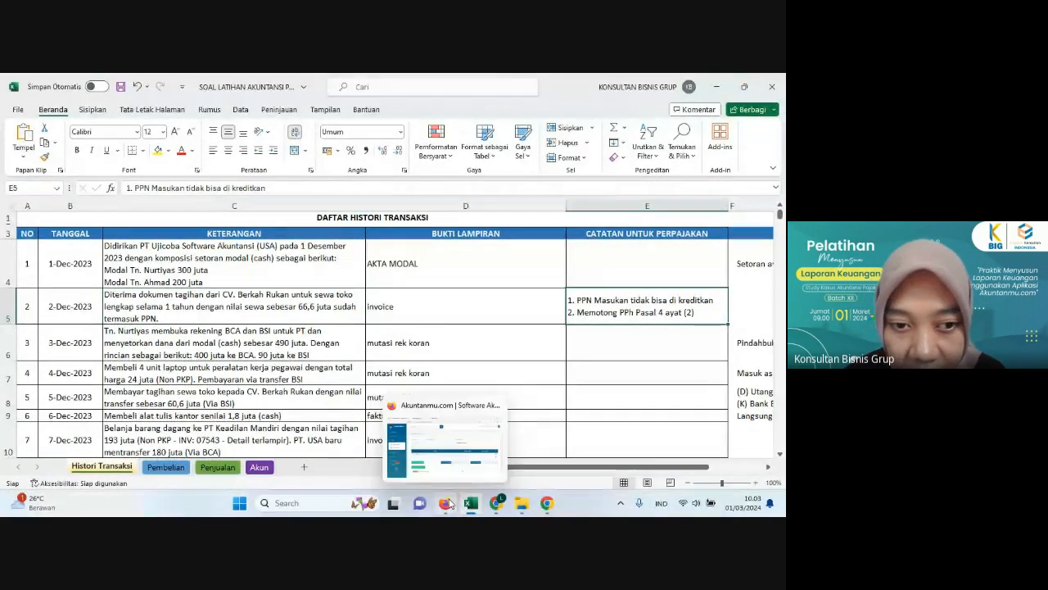
Step: Return to Akuntanmu and set the second journal line's account to Hutang Usaha - CV. Berkah Rukan
click(447, 502)
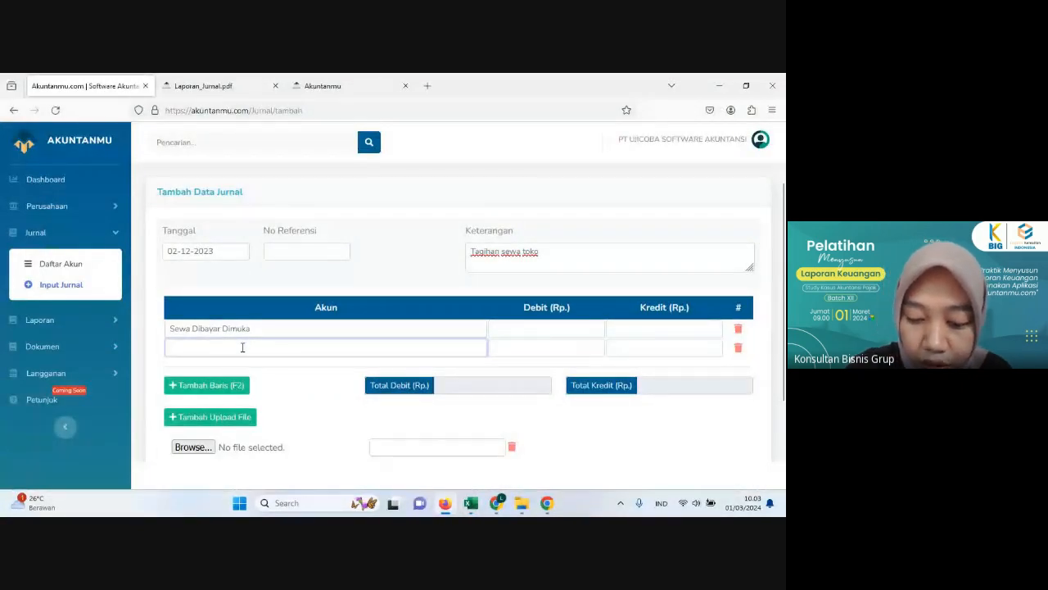
text(hutang)
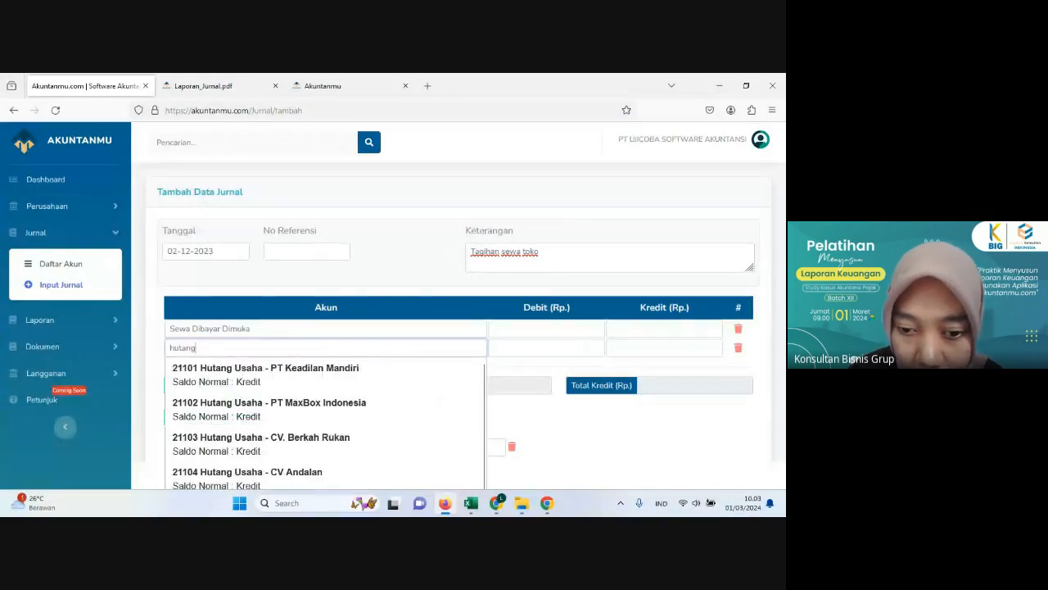
click(249, 451)
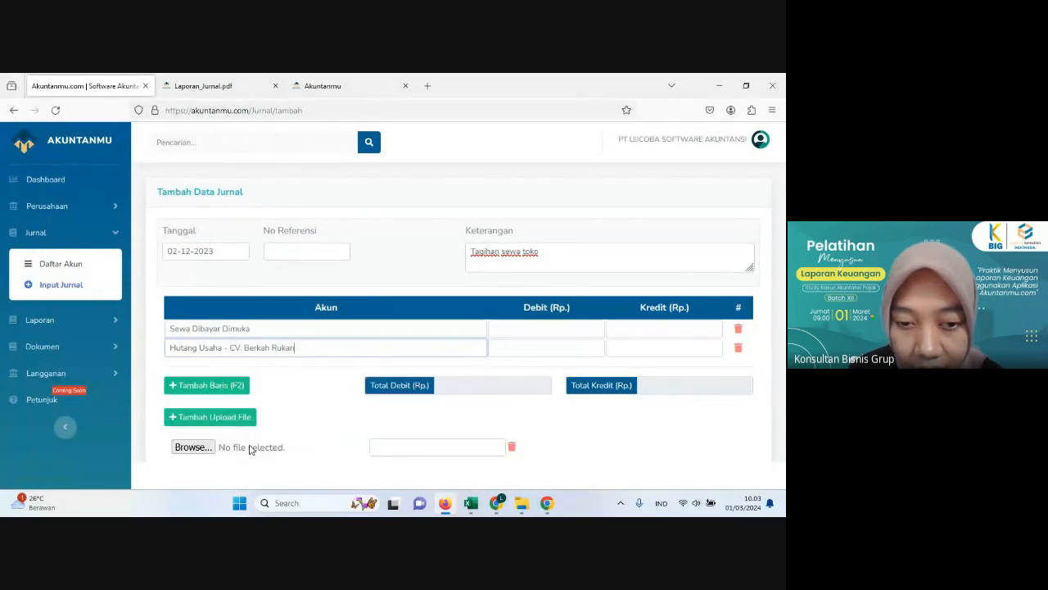
Step: In the Excel workbook, calculate the rent excluding PPN in cell G5 with the formula =66600000/1,11
click(442, 504)
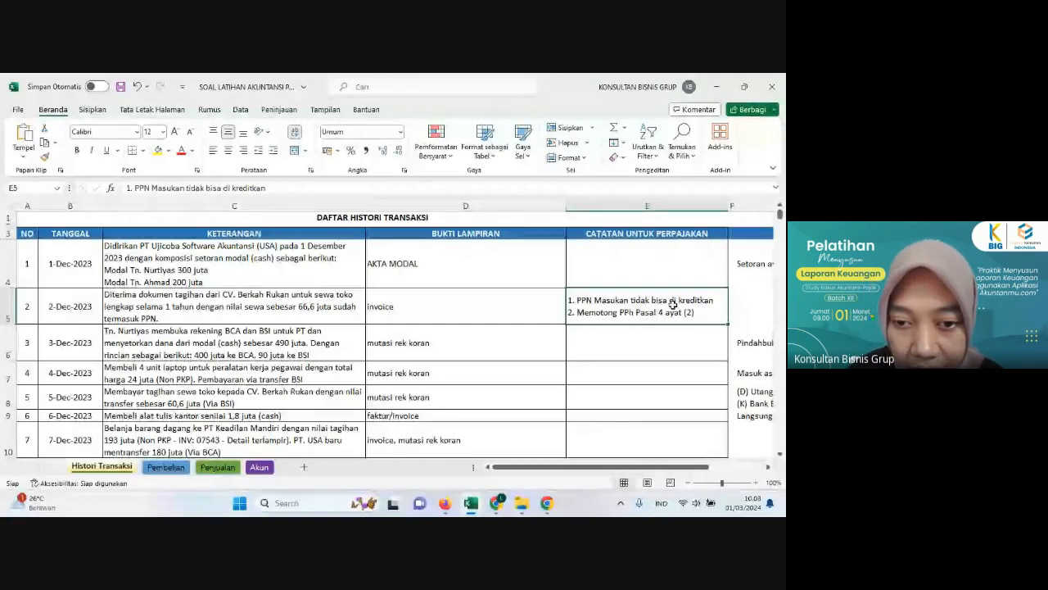
click(300, 309)
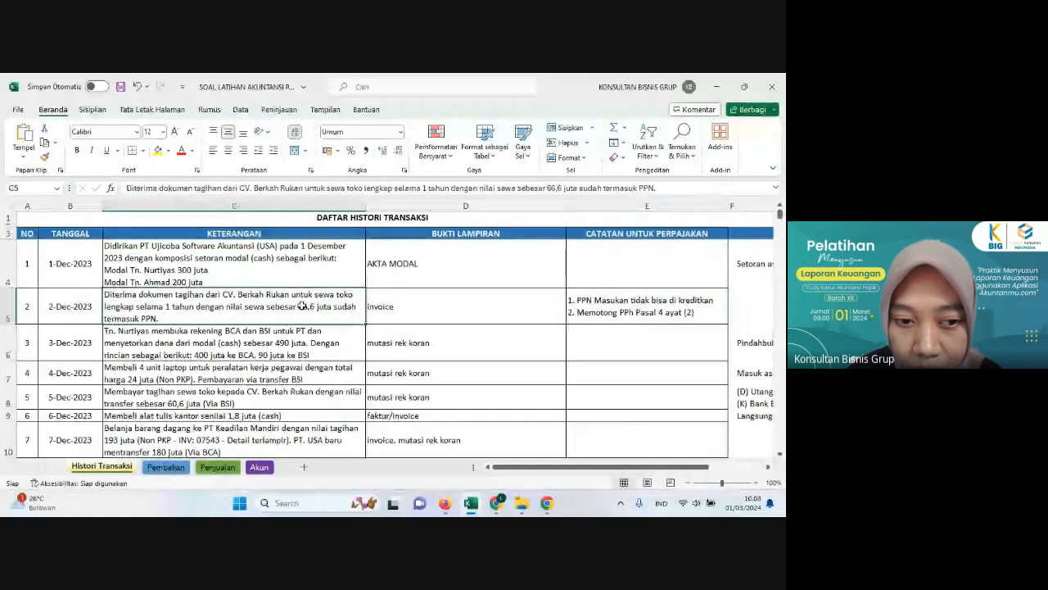
click(746, 310)
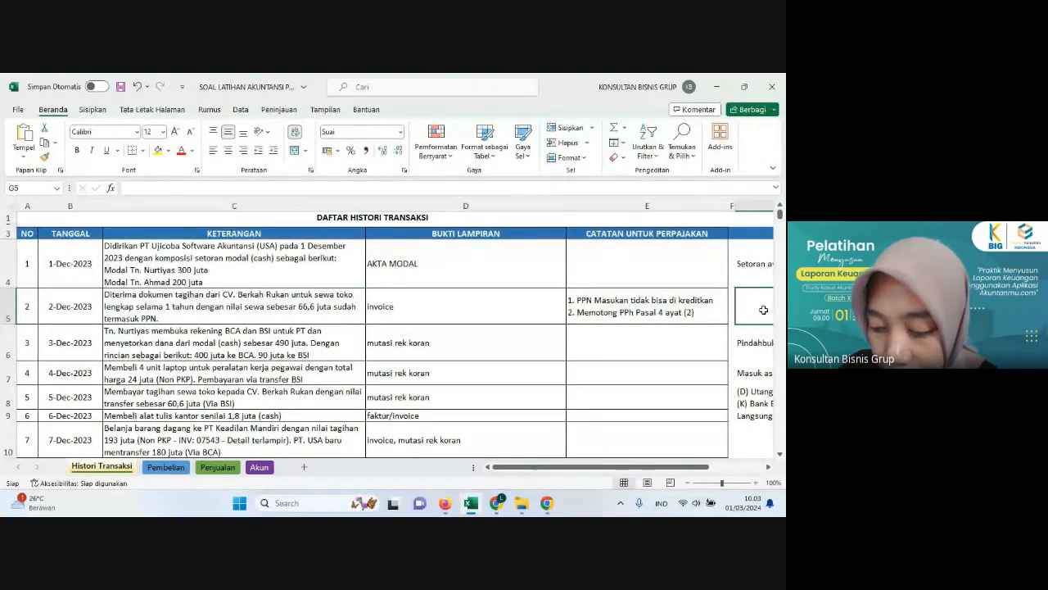
text(=)
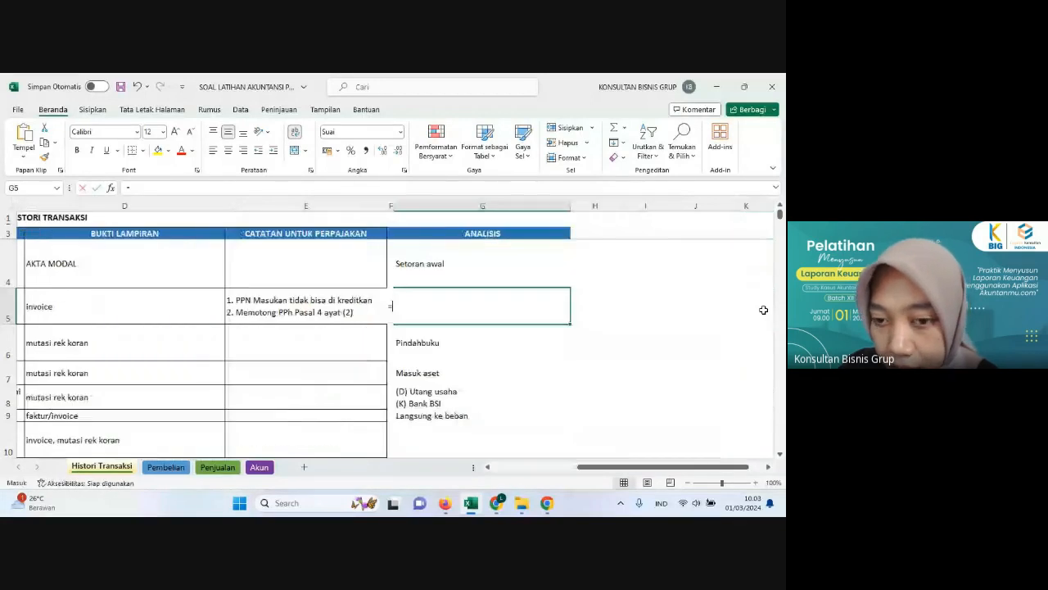
text(66)
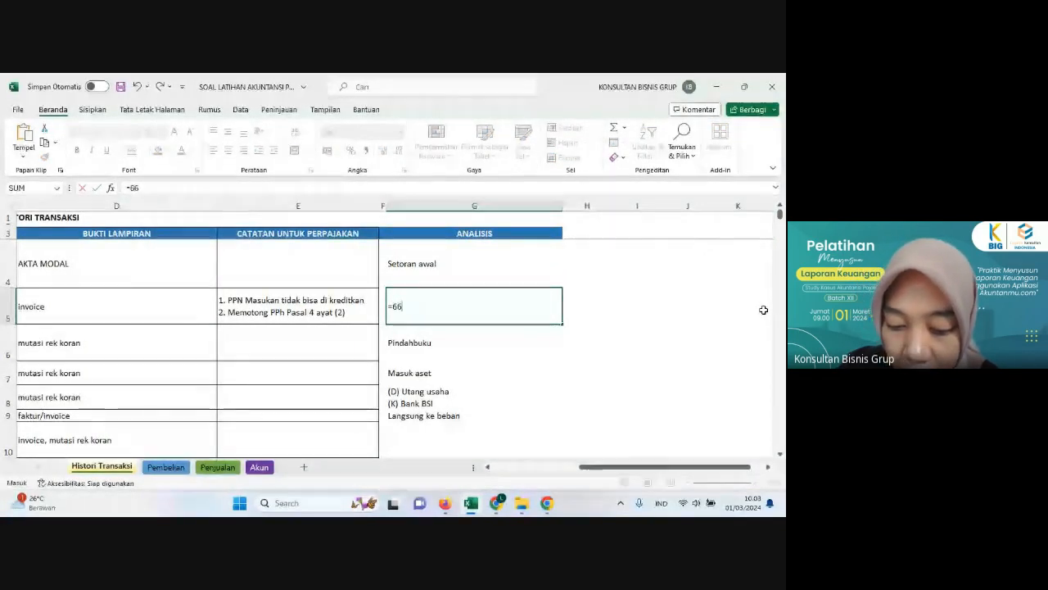
text(600000)
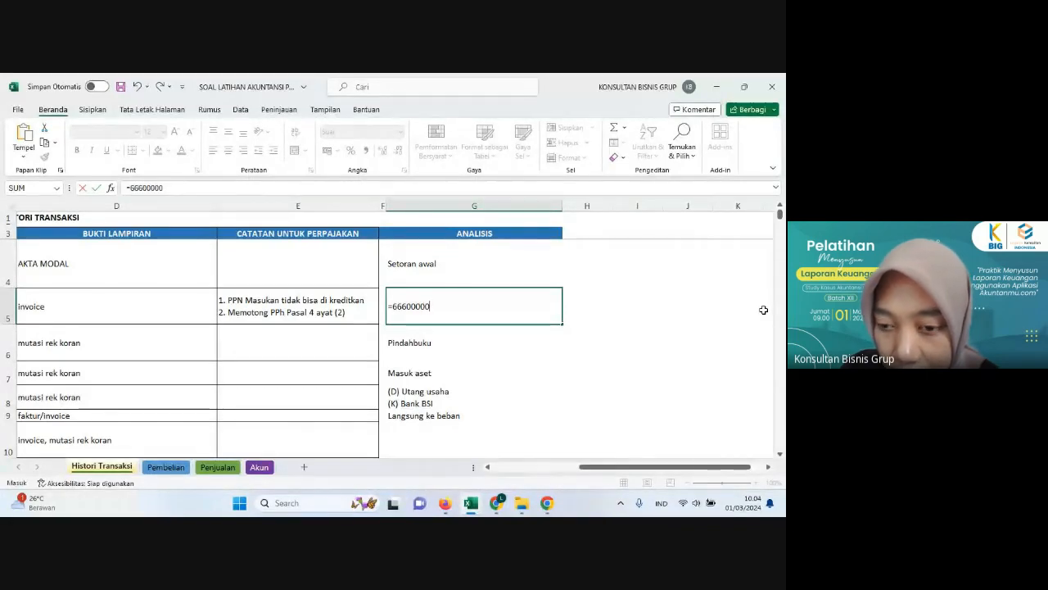
text(/1,11)
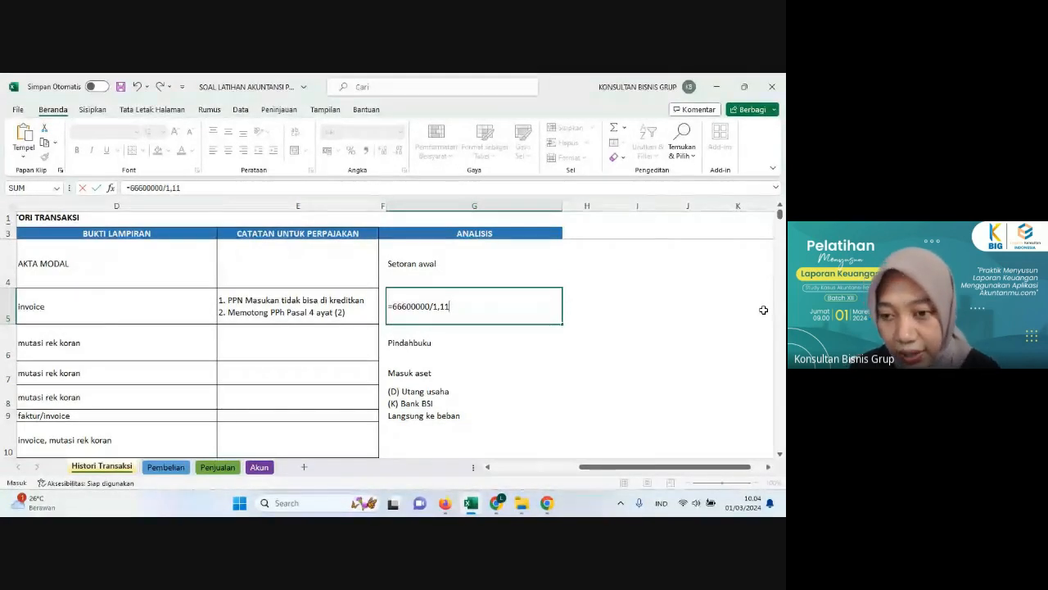
key(Return)
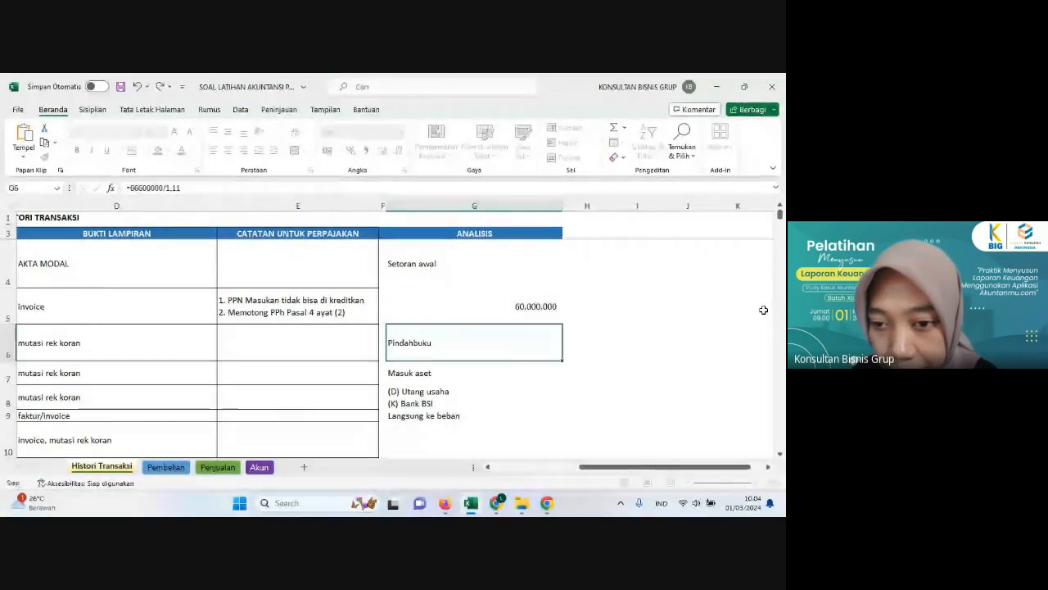
Step: Calculate the PPh Pasal 4 ayat (2) withholding on the rent in cell H5 with the formula =G5*10%
click(524, 308)
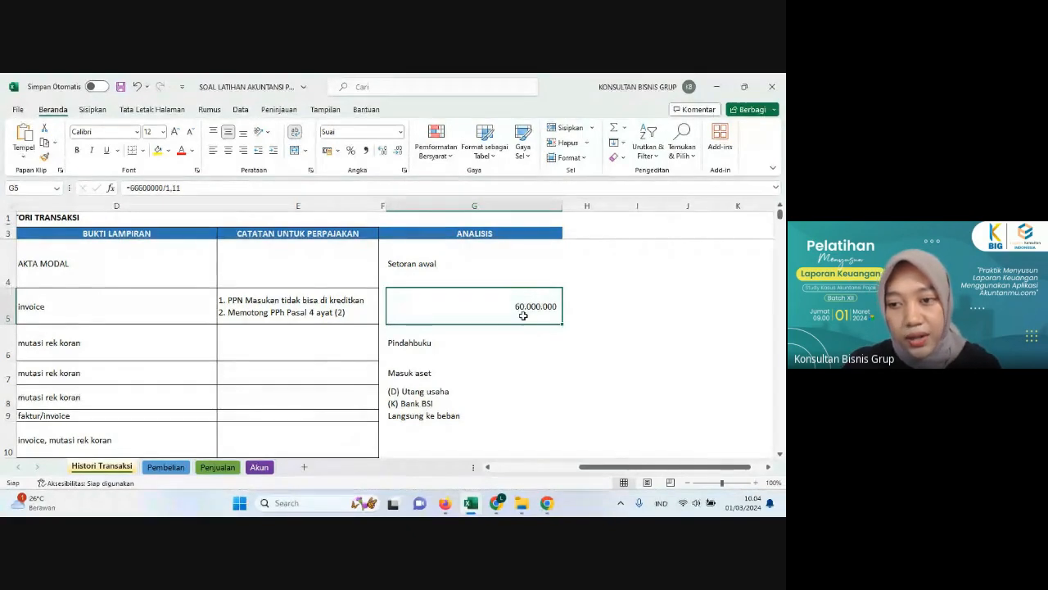
click(542, 366)
click(496, 293)
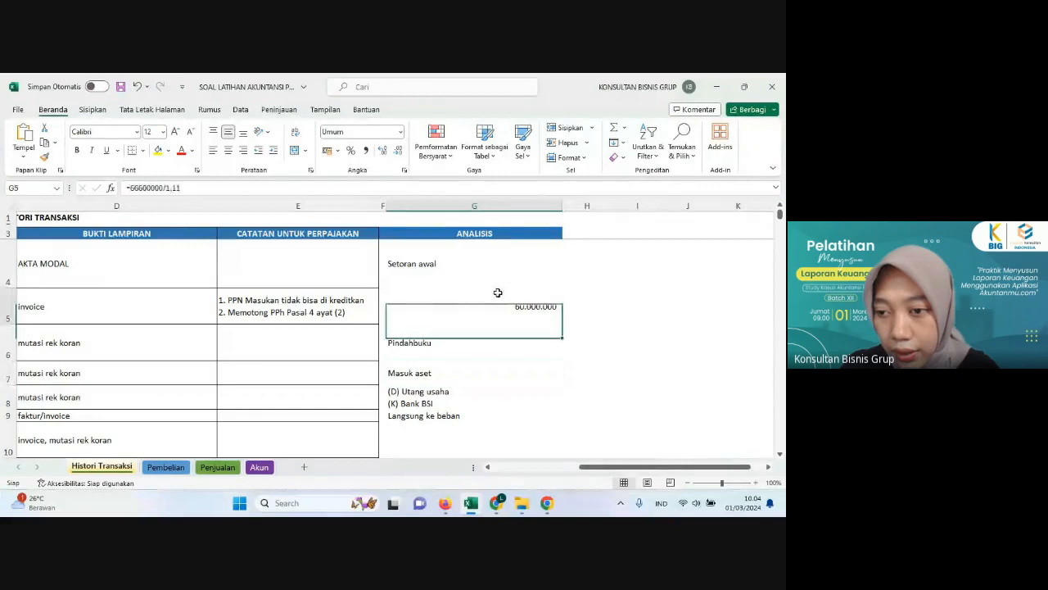
click(590, 308)
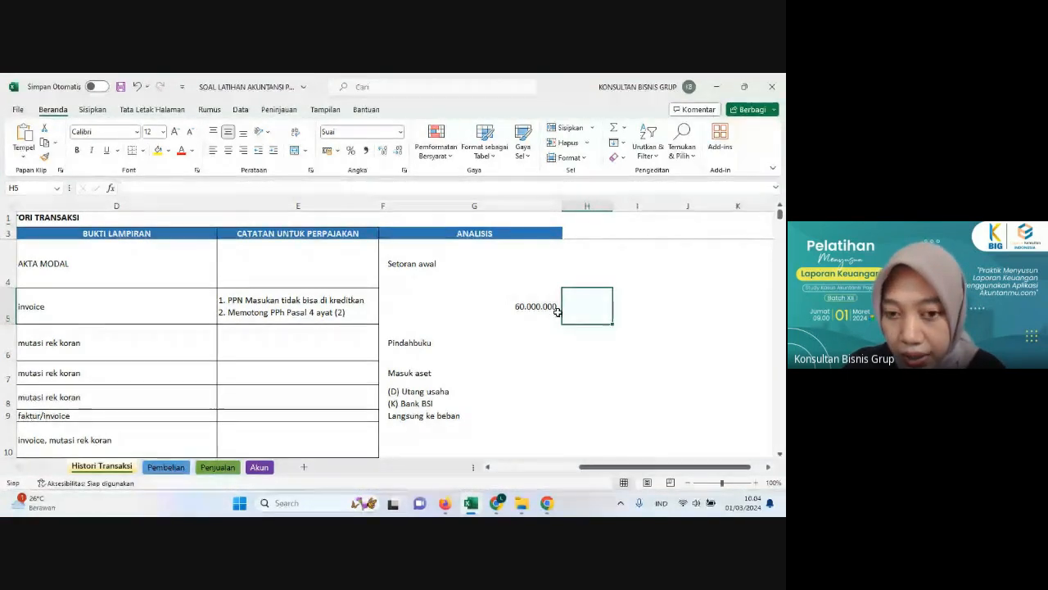
text(=)
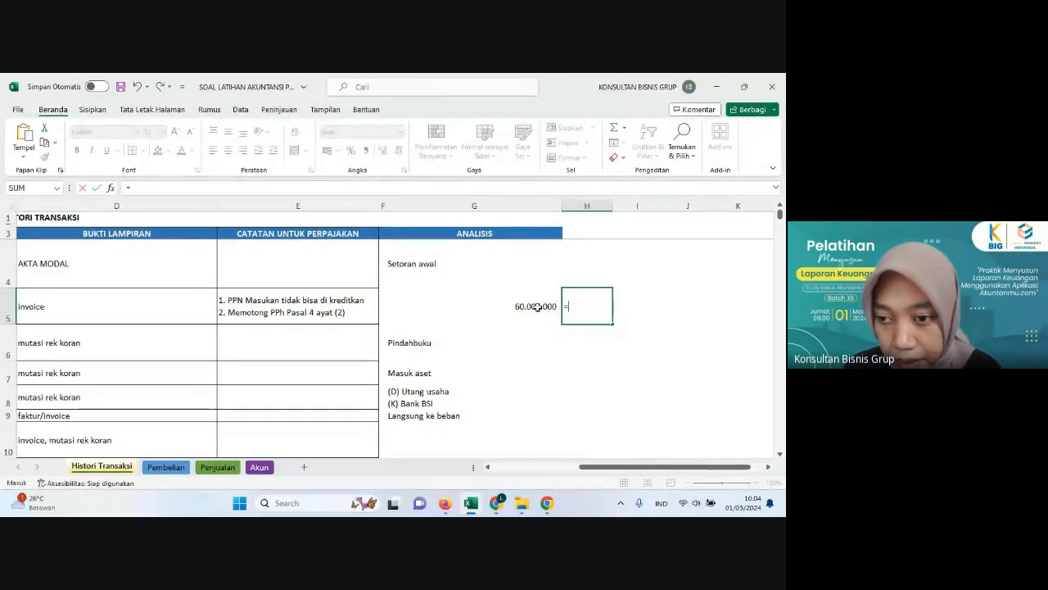
click(538, 308)
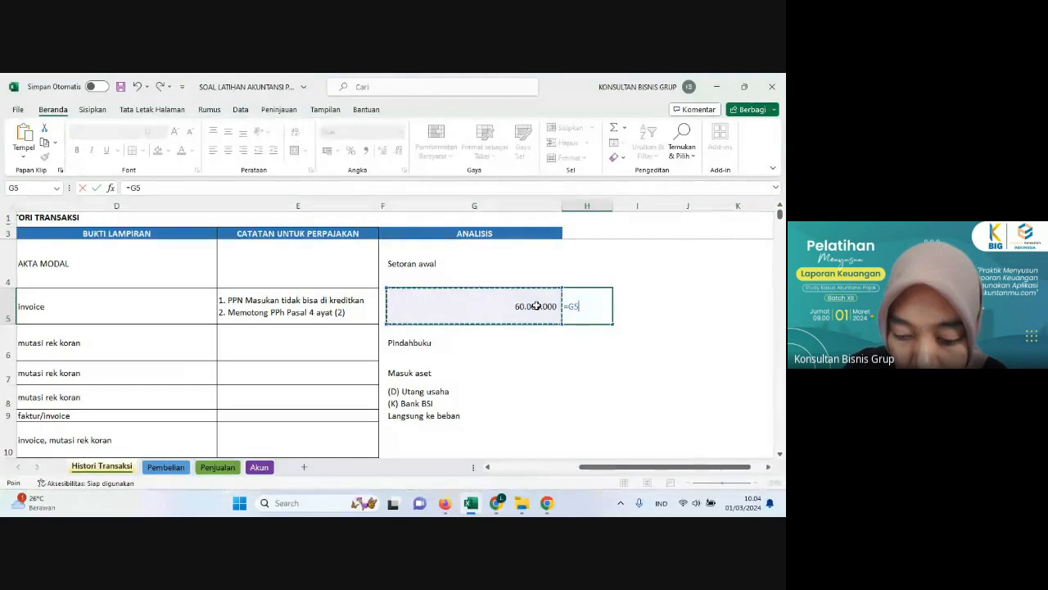
text(*10%)
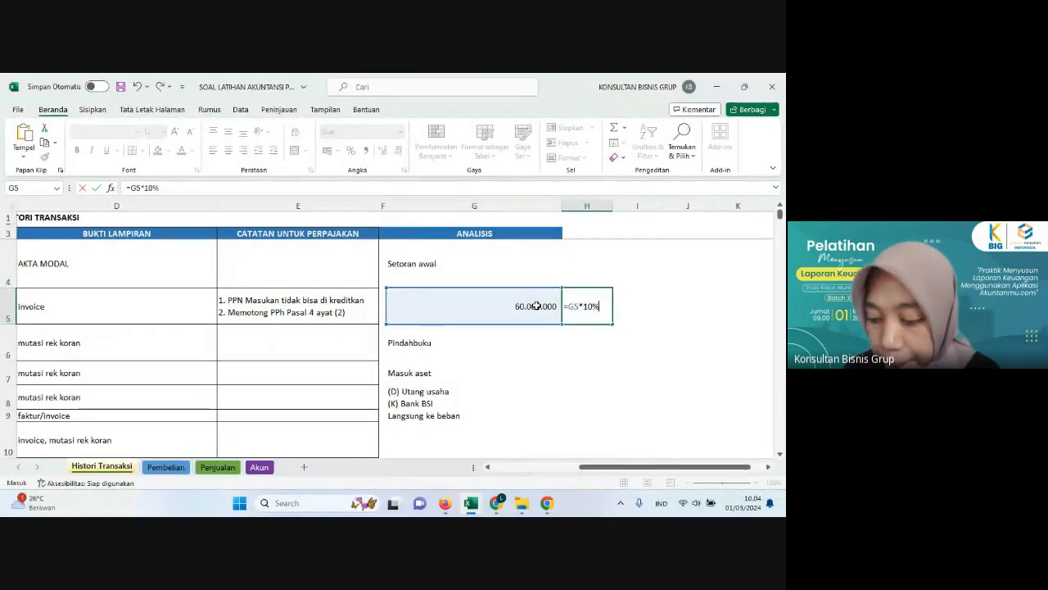
key(Return)
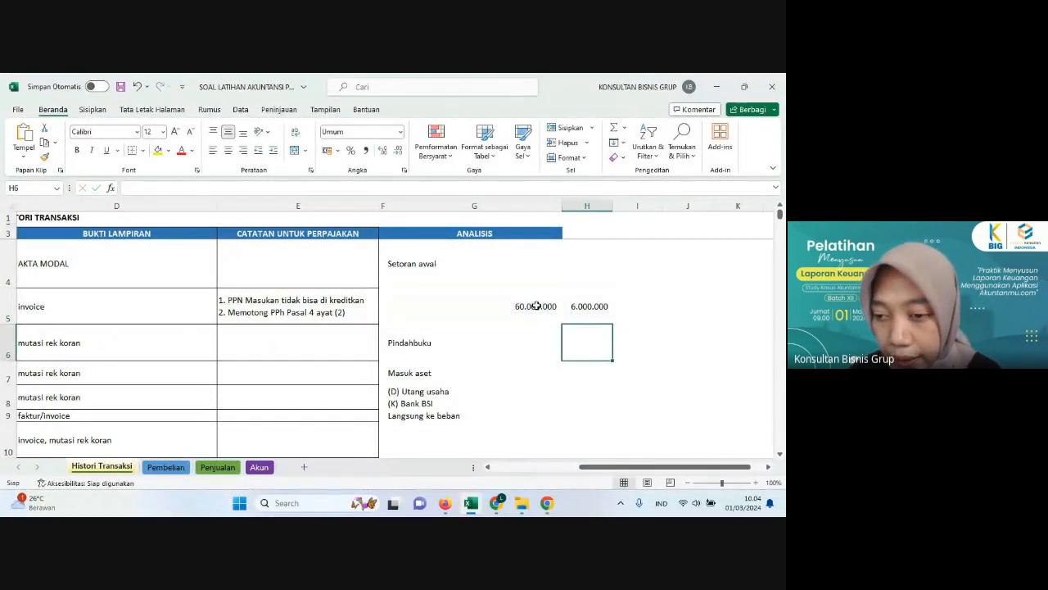
click(583, 308)
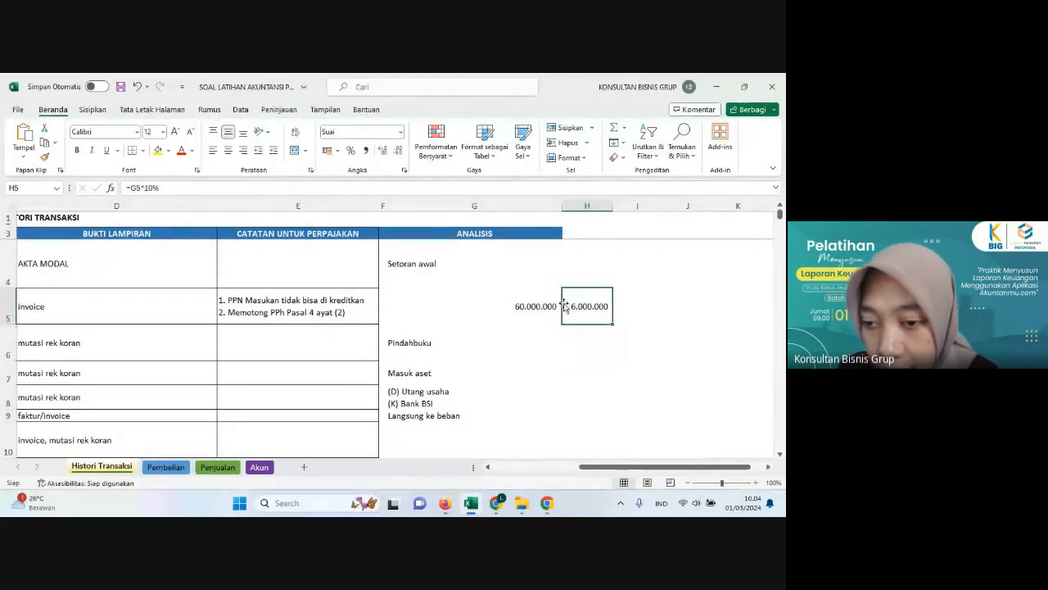
click(529, 294)
click(577, 305)
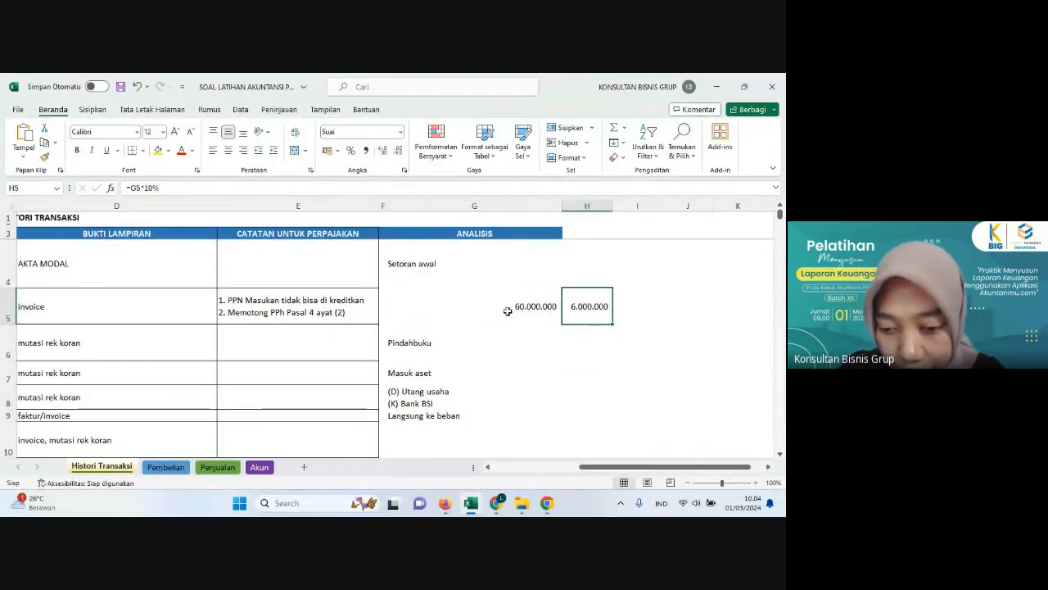
Step: In Akuntanmu, add a third journal line with the account Hutang Pajak - PPh Pasal 4 Ayat 2, and return to the Excel workbook
click(445, 504)
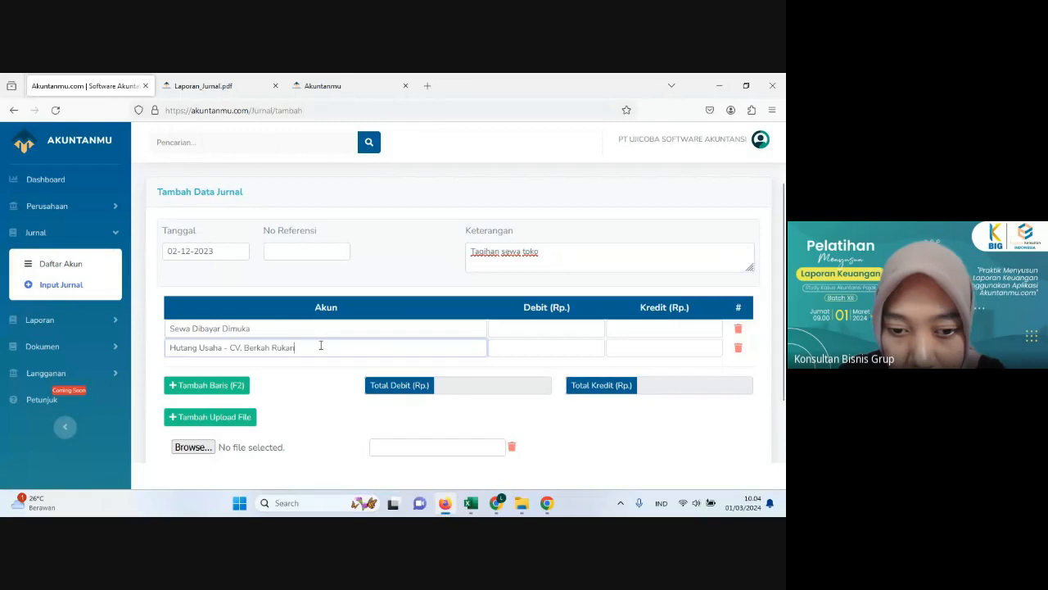
click(208, 385)
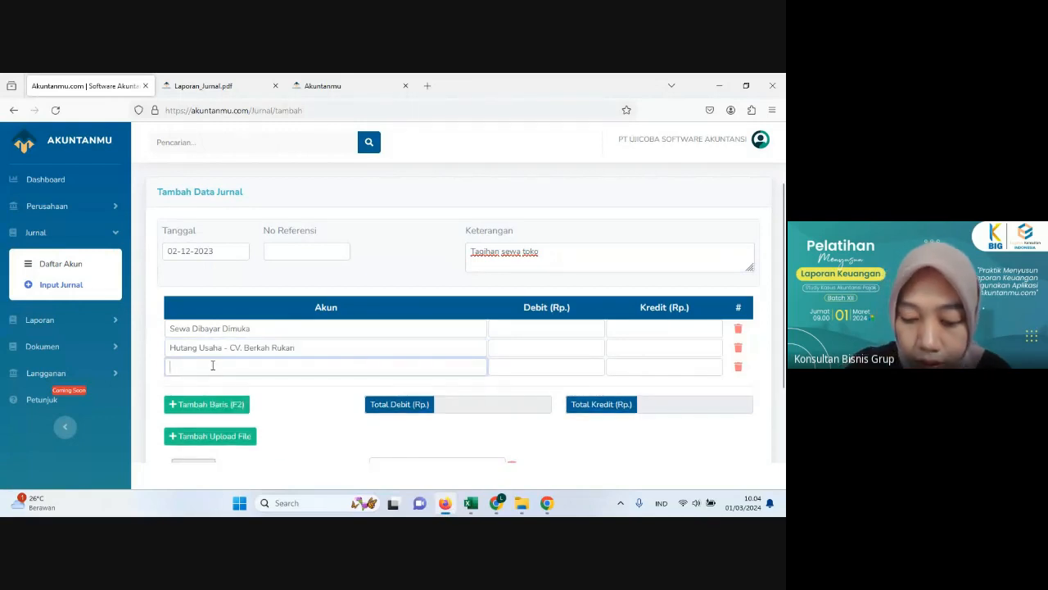
text(pajak)
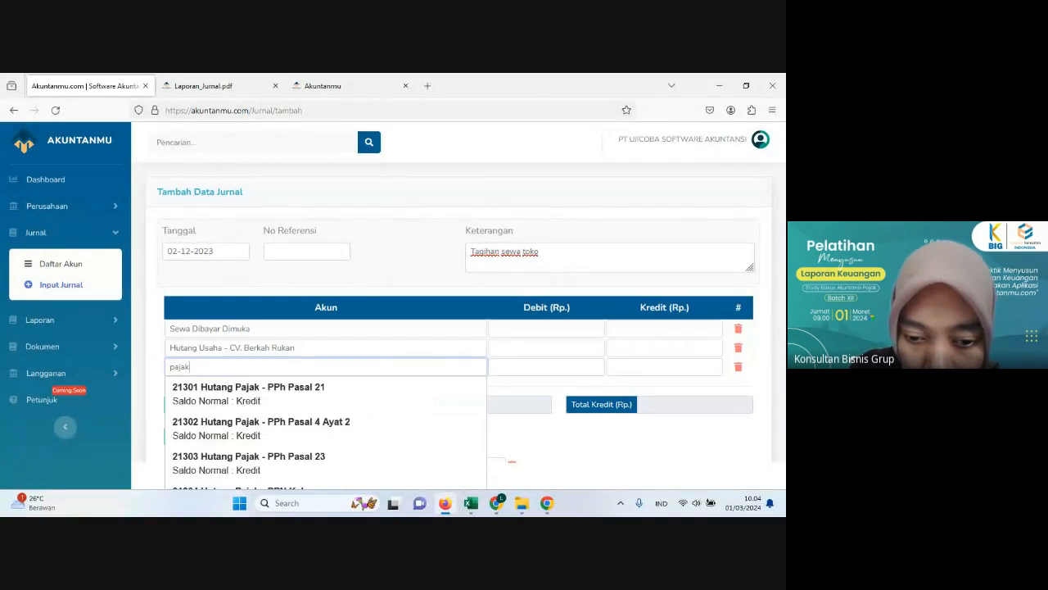
click(230, 429)
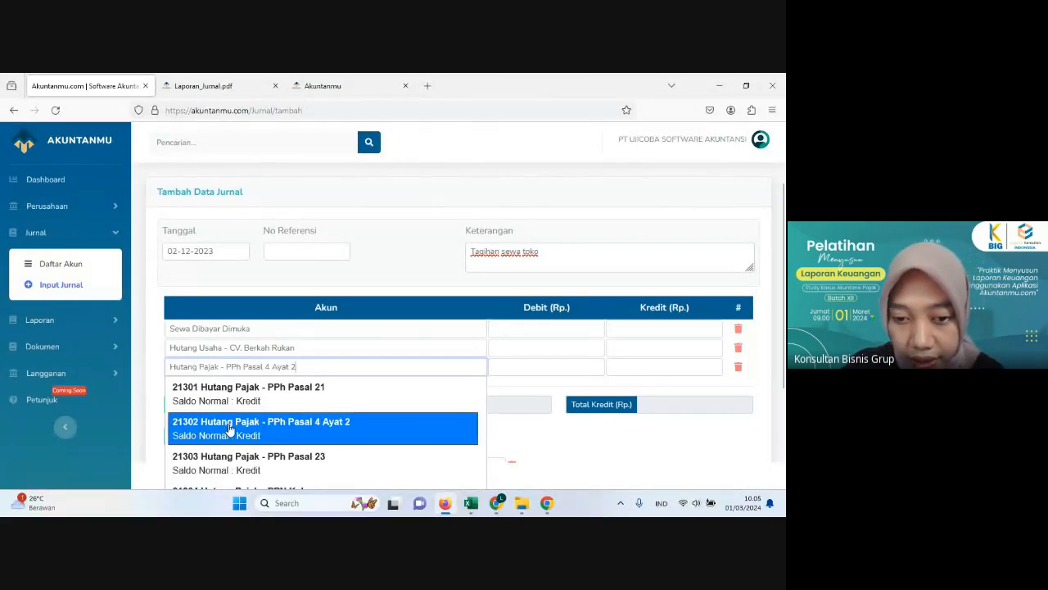
click(229, 428)
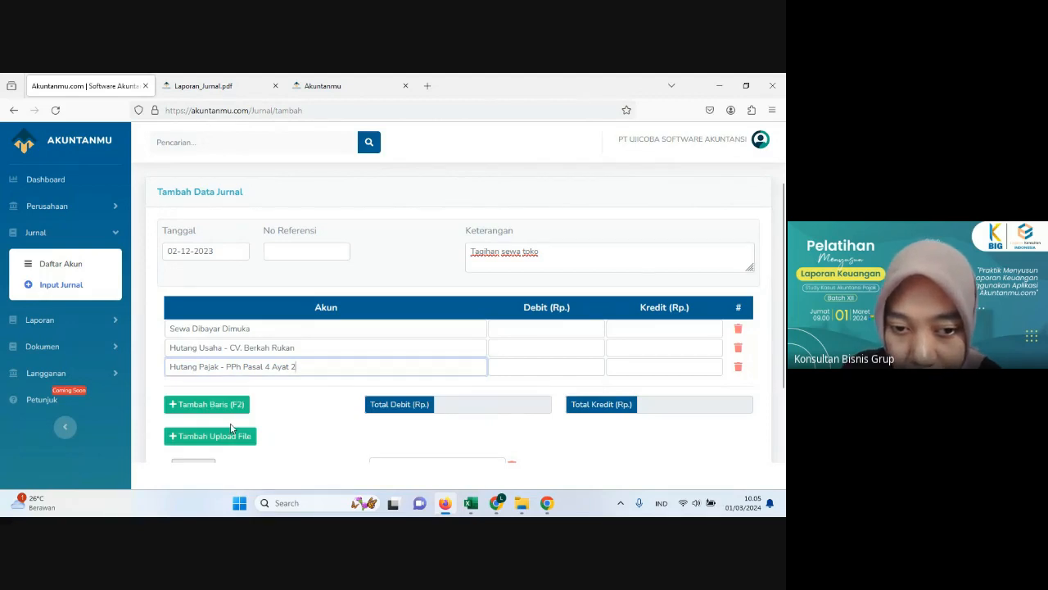
click(446, 506)
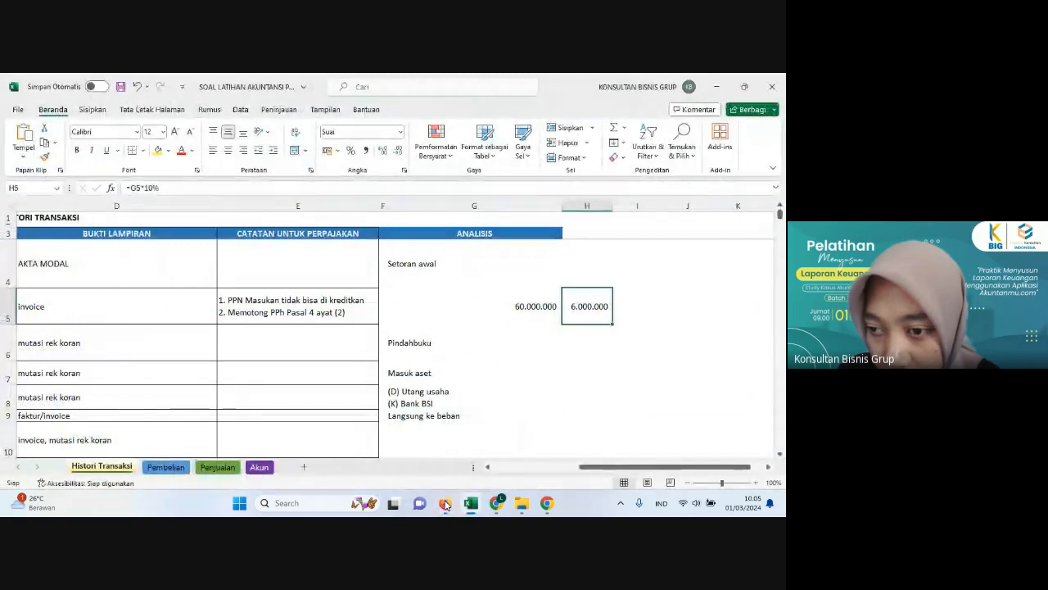
Step: Switch to Akuntanmu and enter a credit of 6,000,000 on the Hutang Pajak - PPh Pasal 4 Ayat 2 line
click(446, 505)
click(637, 365)
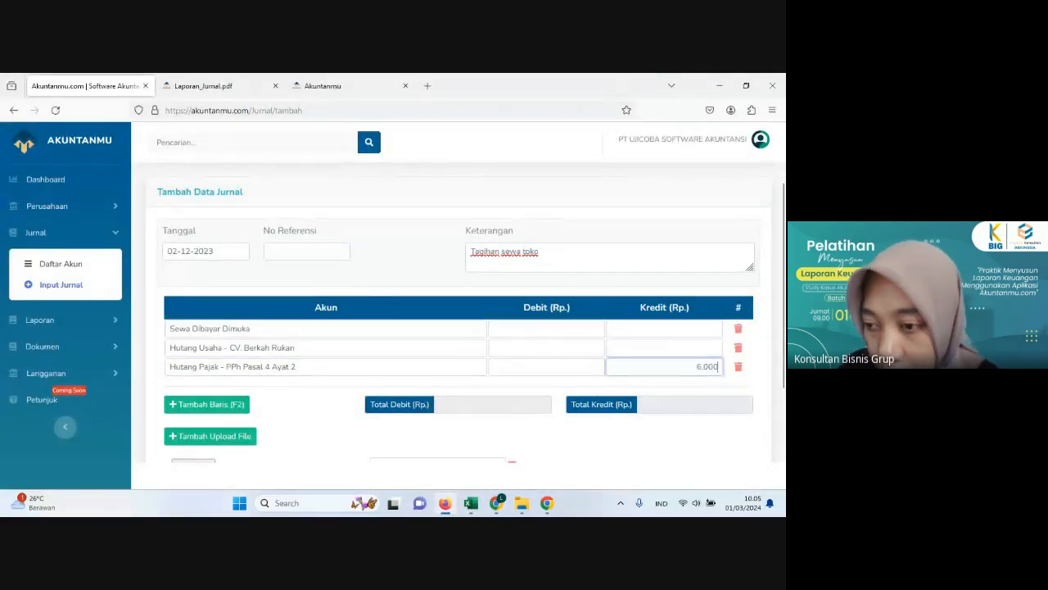
text(6,000,000)
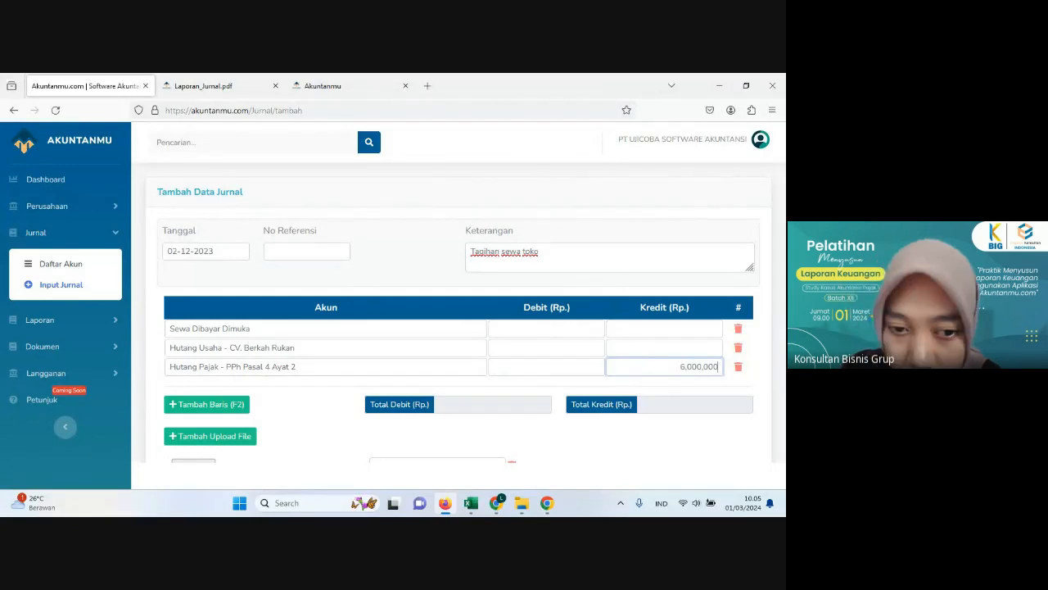
click(662, 353)
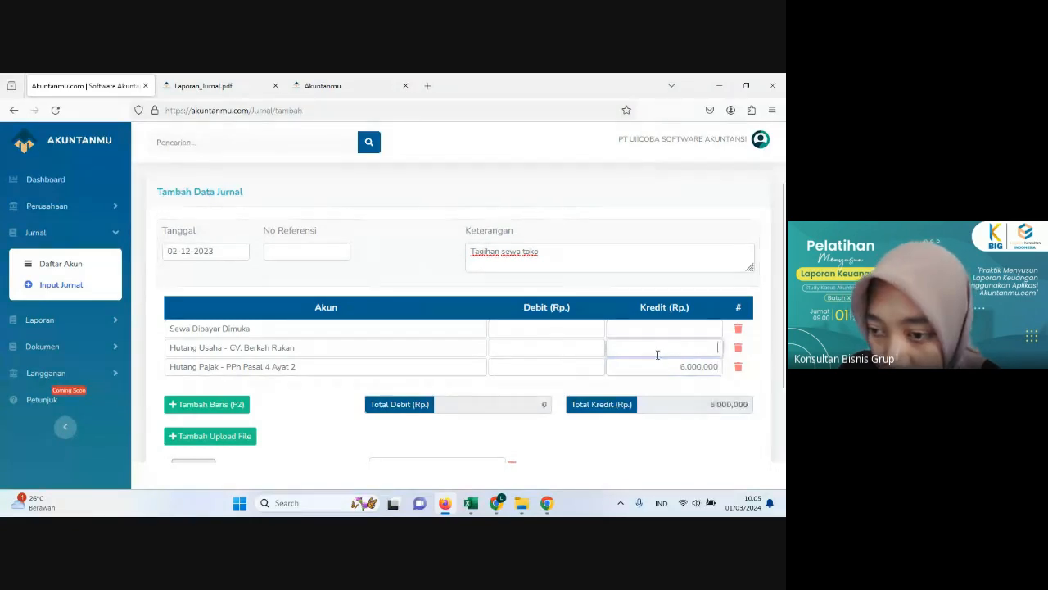
Step: Debit Sewa Dibayar Dimuka with 66,600,000 and credit Hutang Usaha - CV. Berkah Rukan with 60,600,000
click(543, 323)
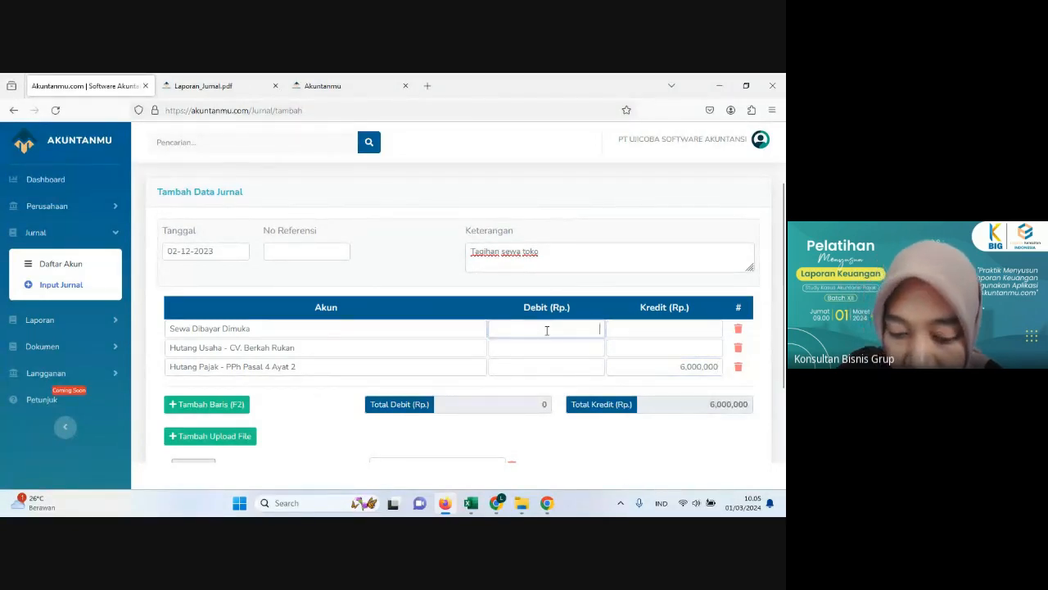
text(666)
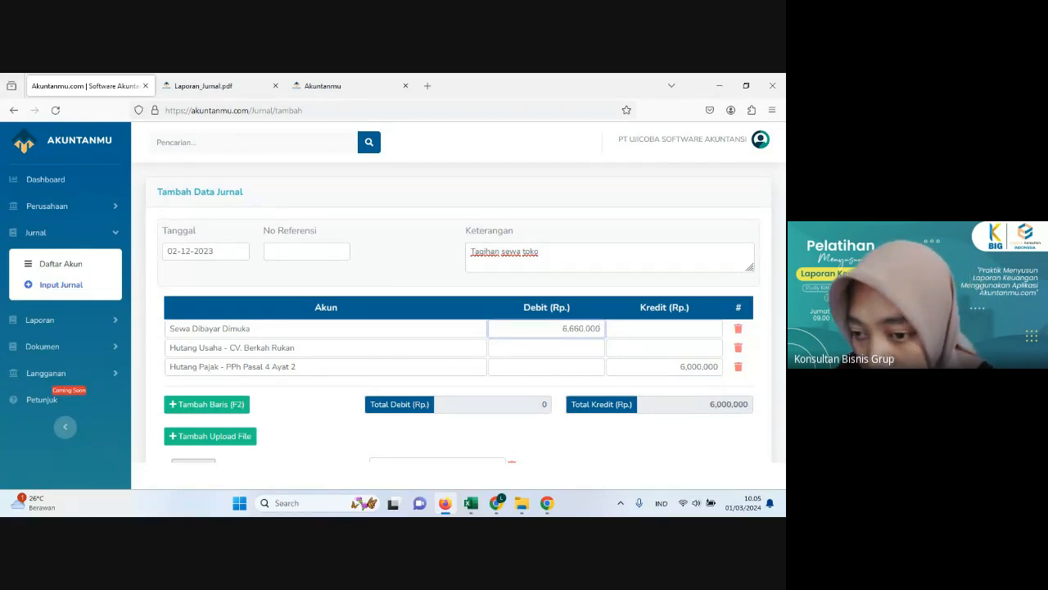
click(591, 368)
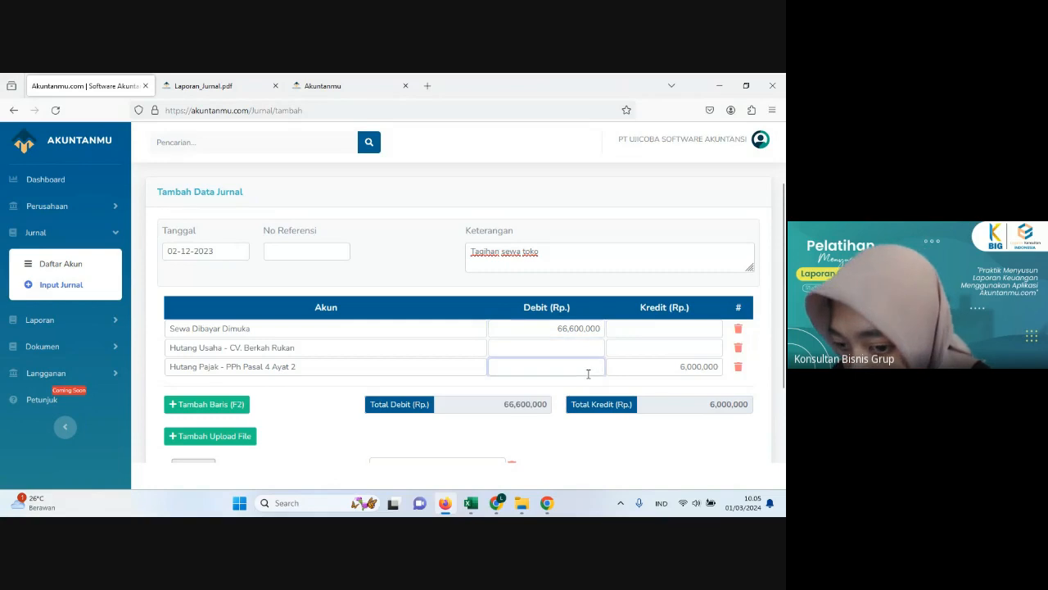
click(647, 351)
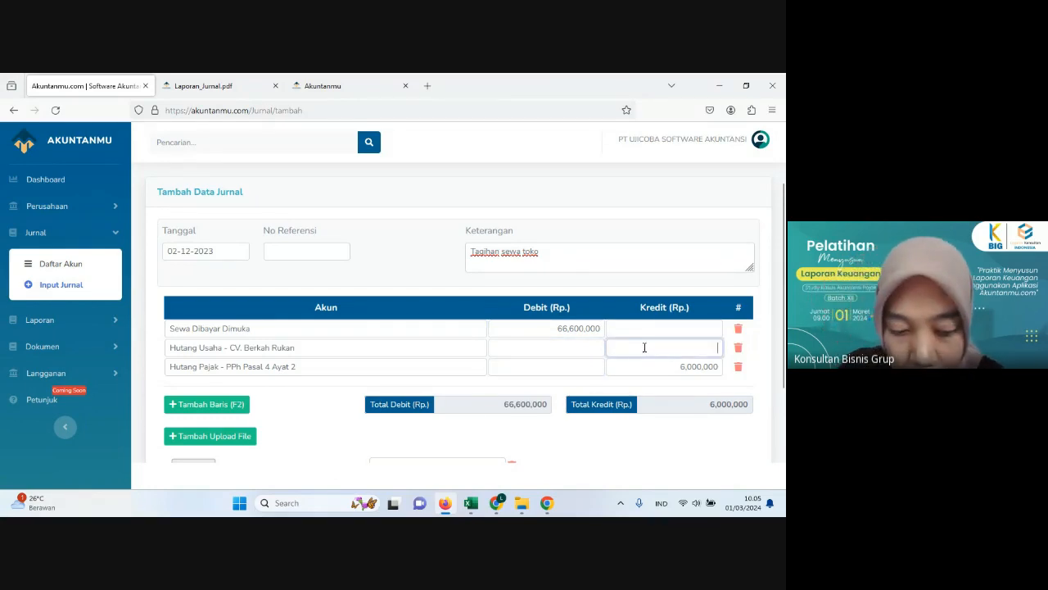
text(6060000)
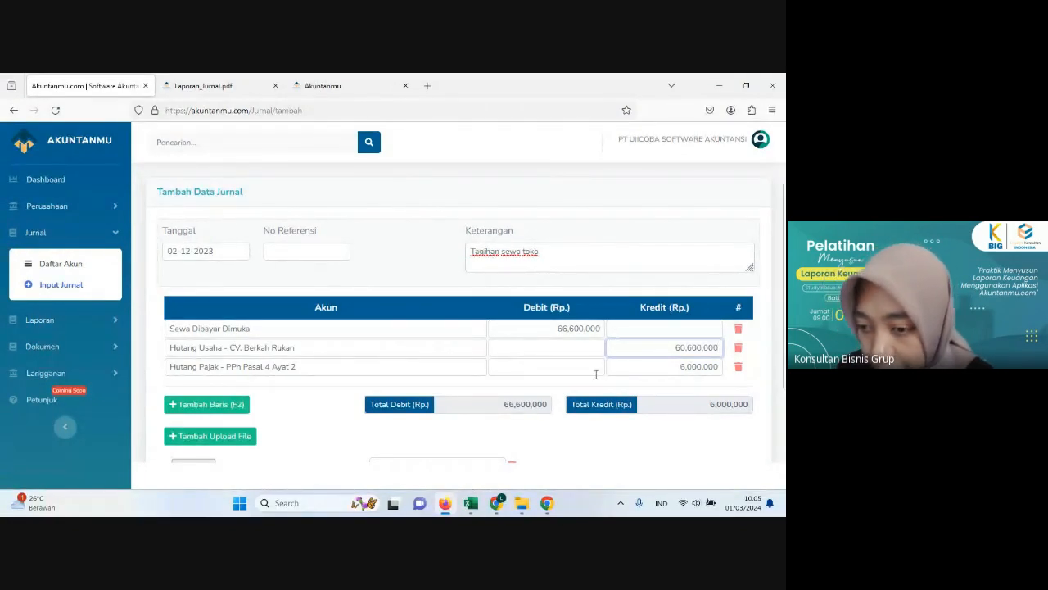
Step: Attach CV. Berkah Rukan's stored document "Tagihan sewa toko" to the journal and save the journal
scroll(628, 432, down, 2)
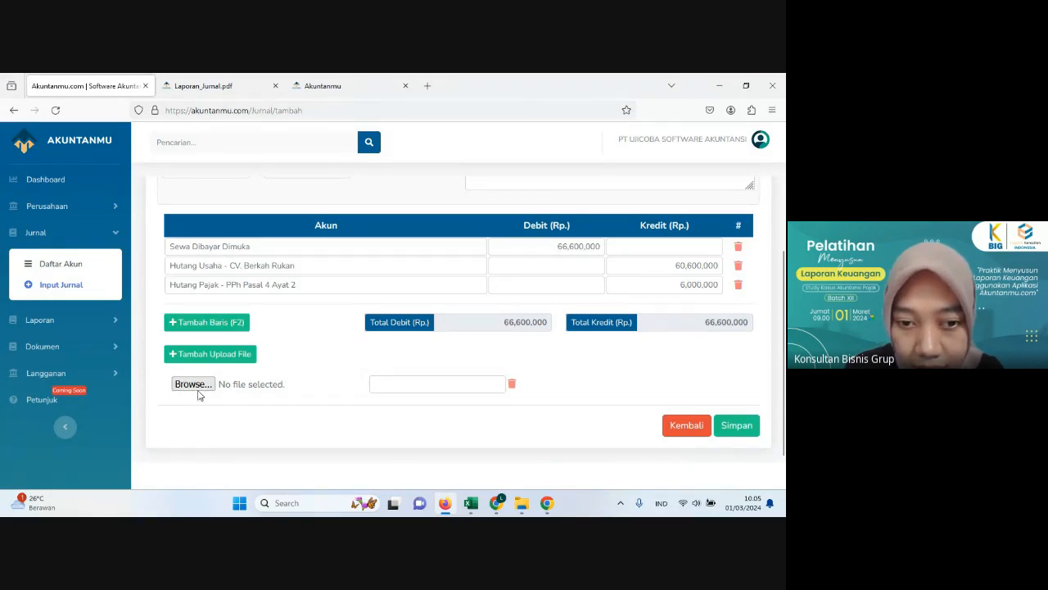
click(453, 385)
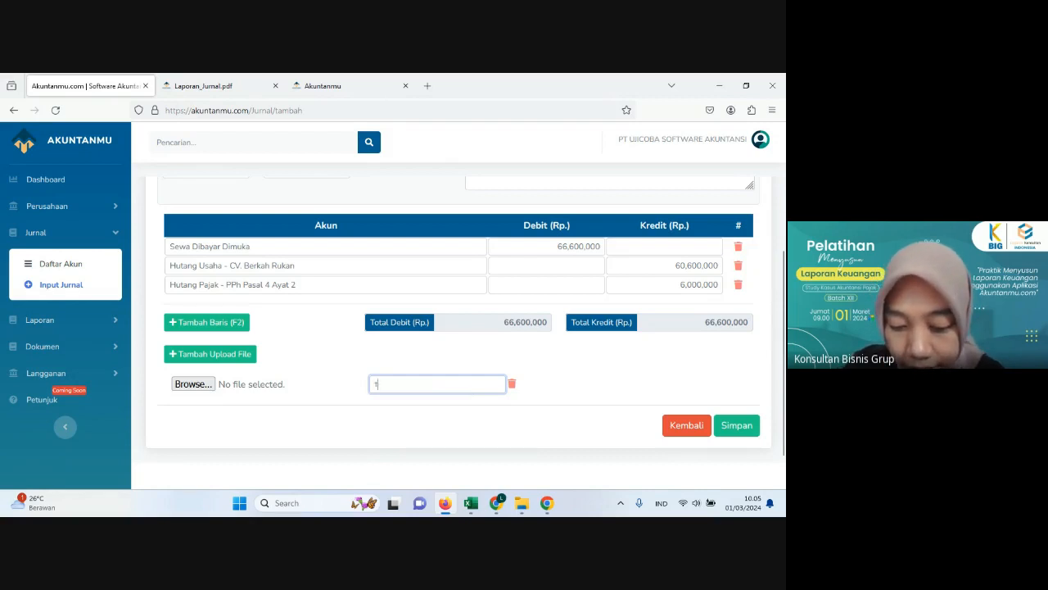
text(gi)
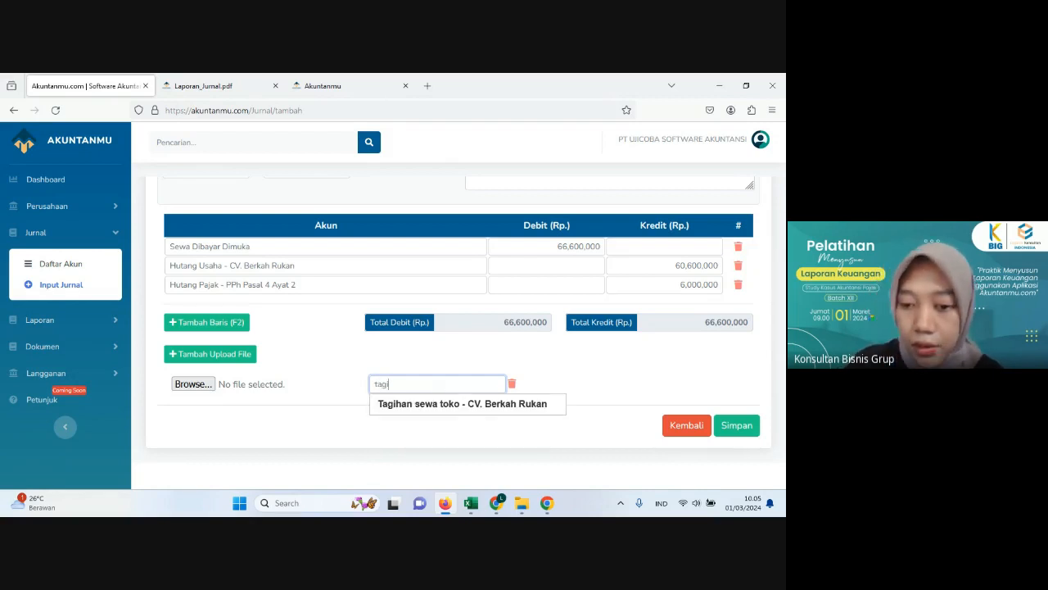
click(459, 404)
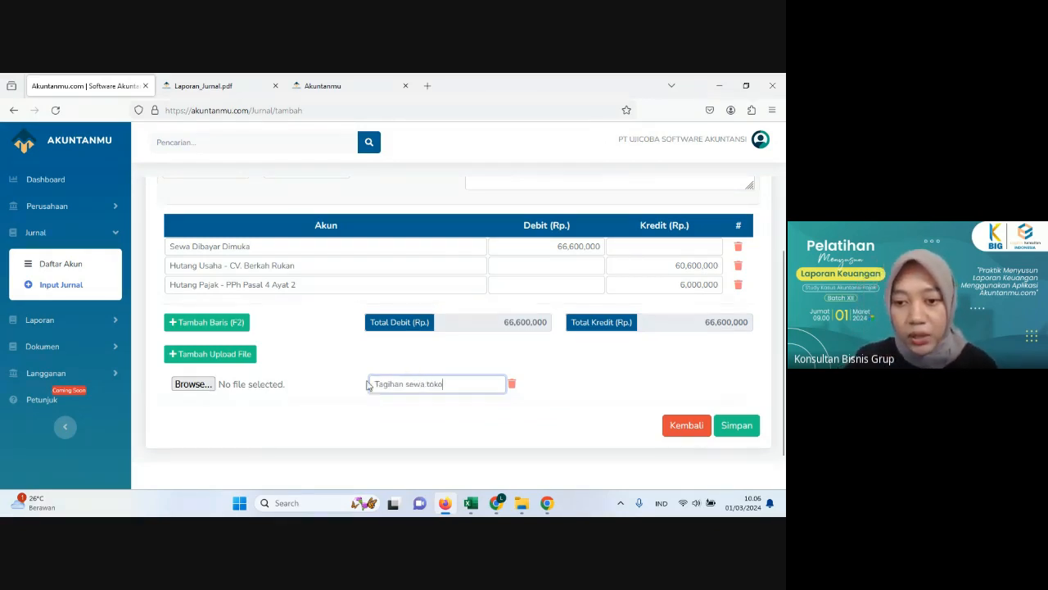
scroll(427, 401, up, 2)
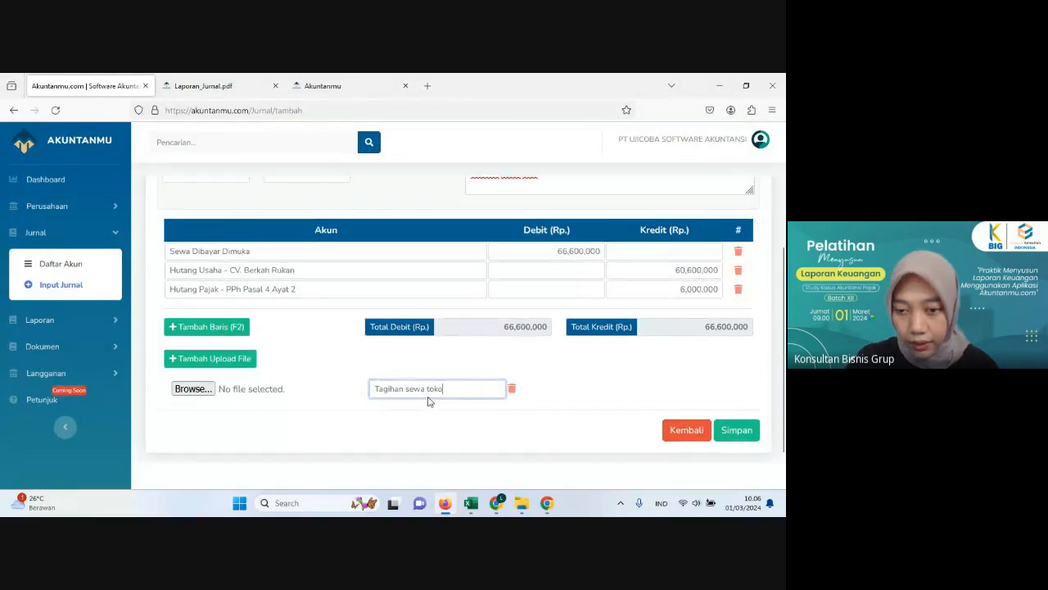
scroll(427, 401, down, 2)
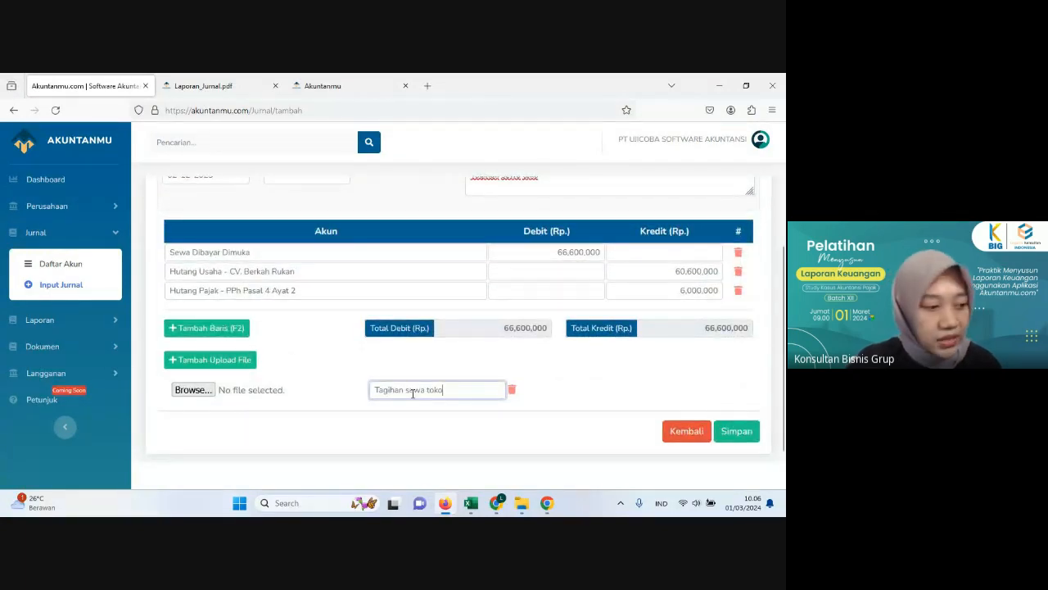
scroll(422, 388, up, 2)
scroll(448, 374, down, 2)
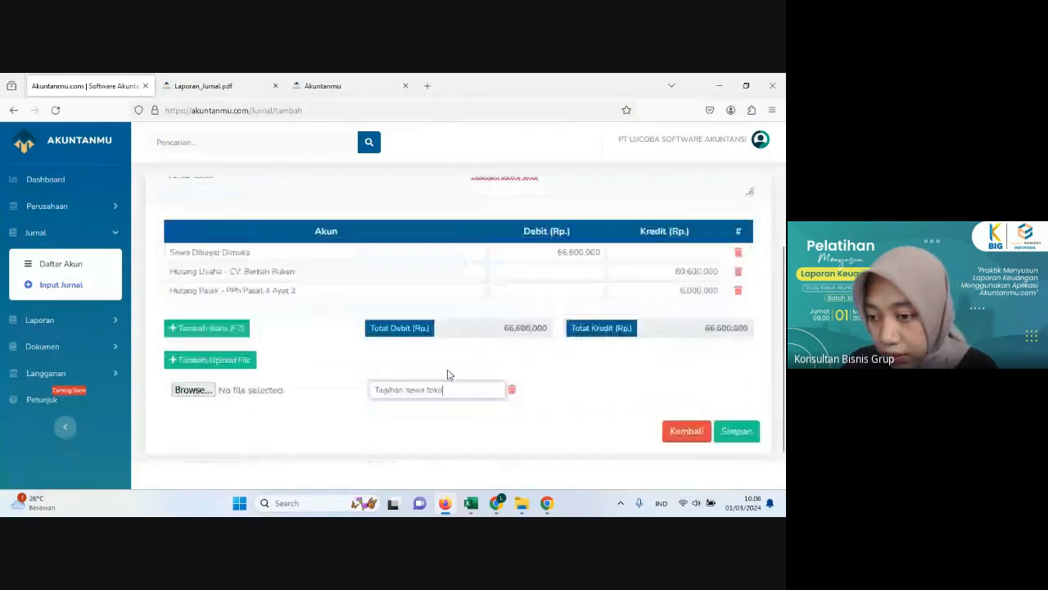
click(738, 432)
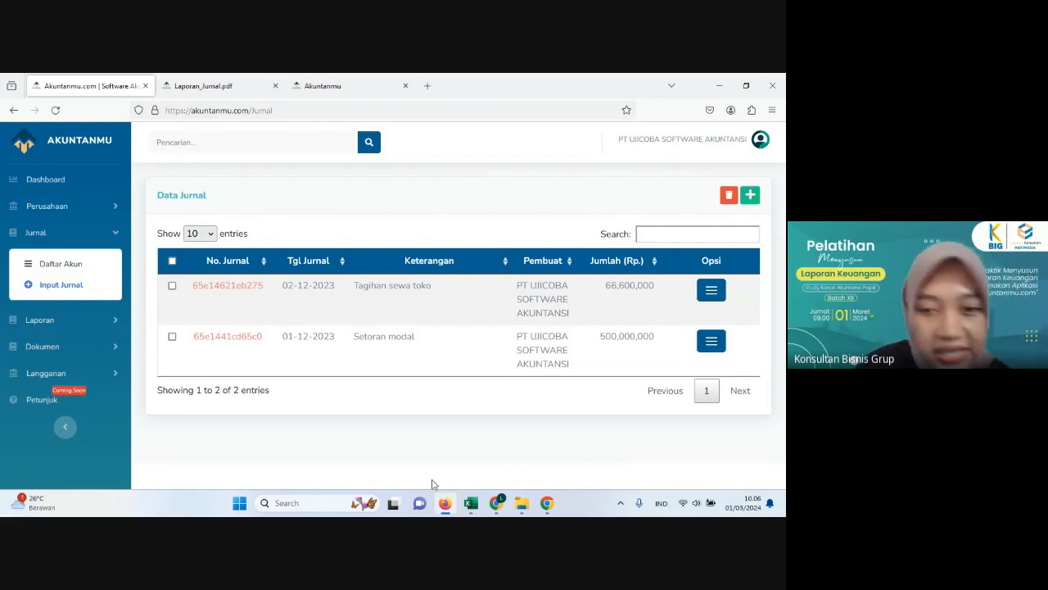
click(751, 197)
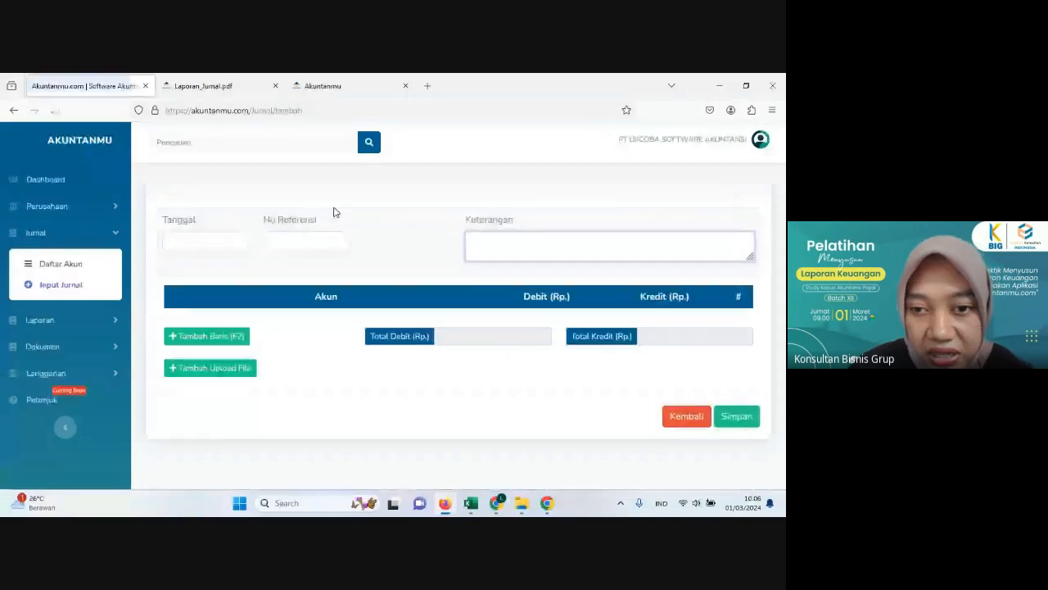
click(321, 252)
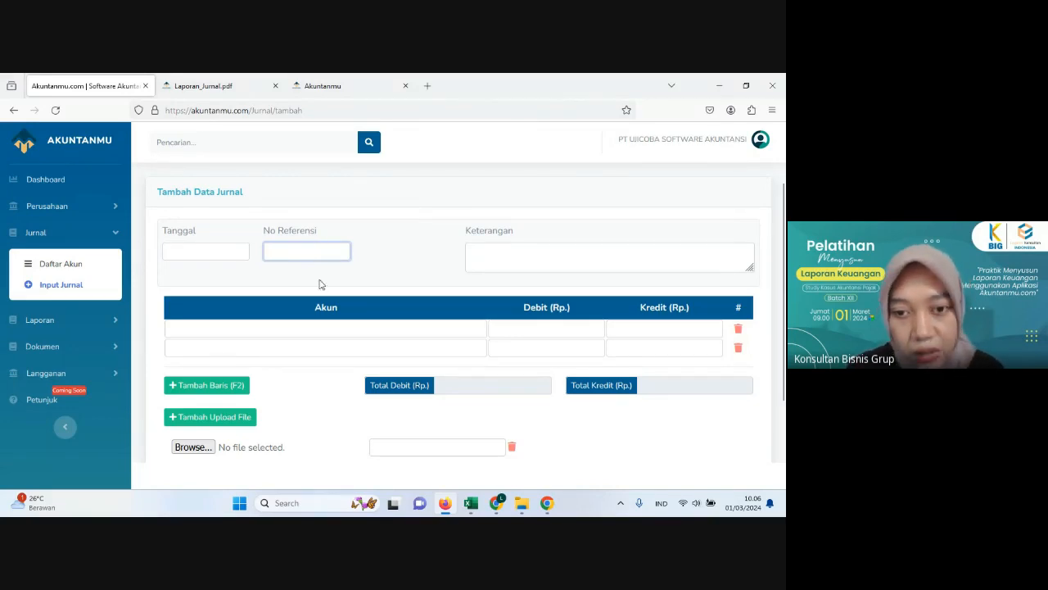
click(302, 328)
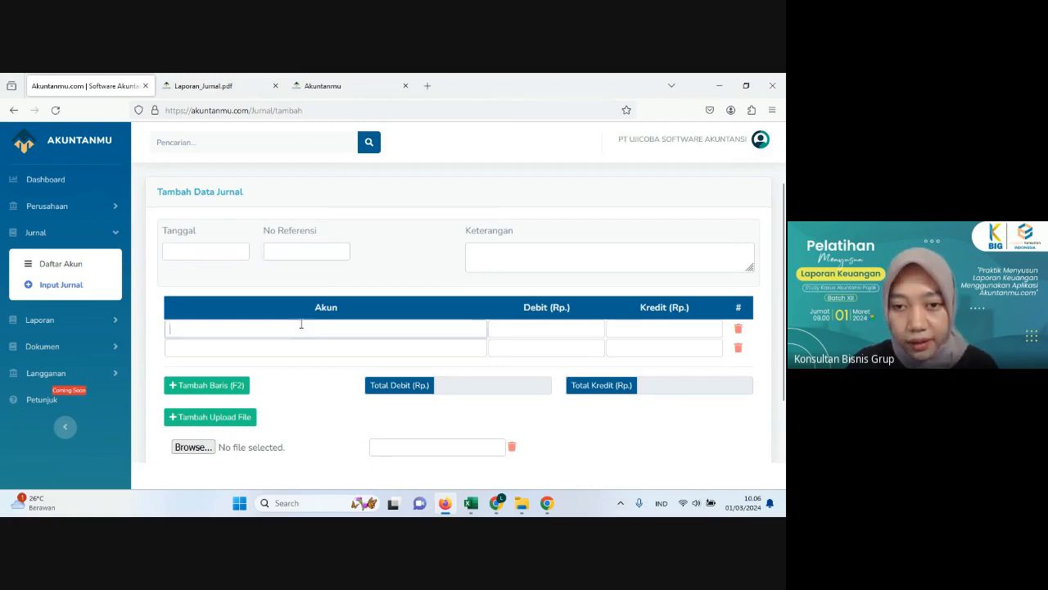
click(308, 249)
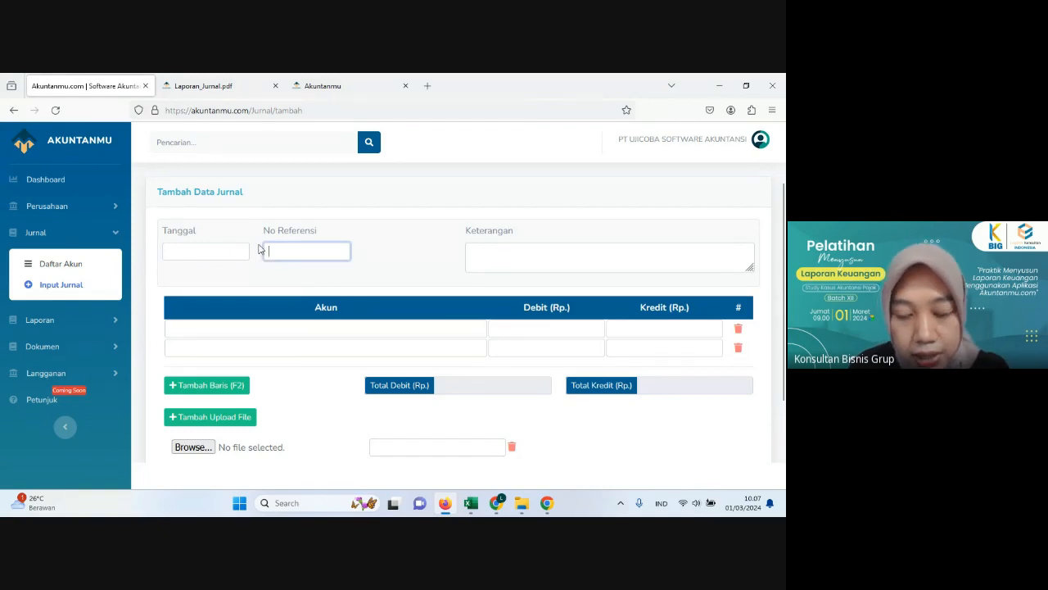
click(12, 110)
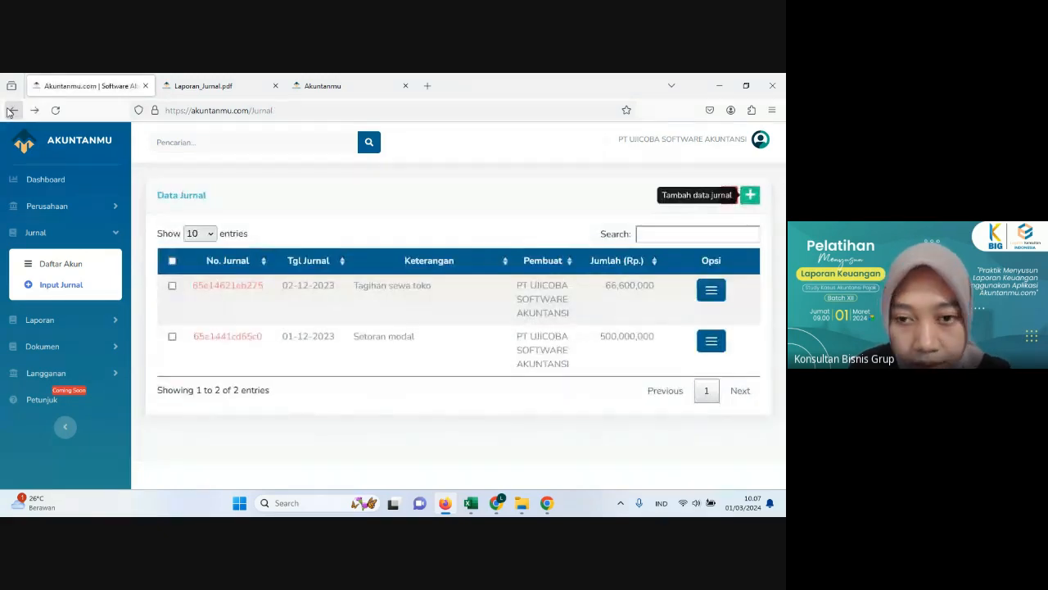
Step: Search the journal list for "inv" and for "tagih", and clear the search
click(673, 234)
text(i)
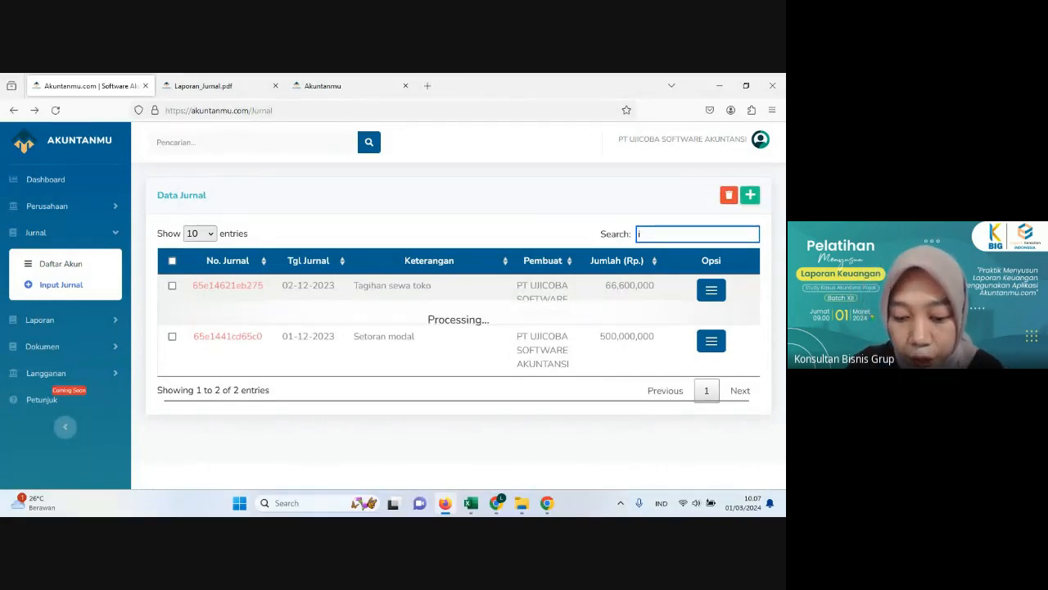
text(nv)
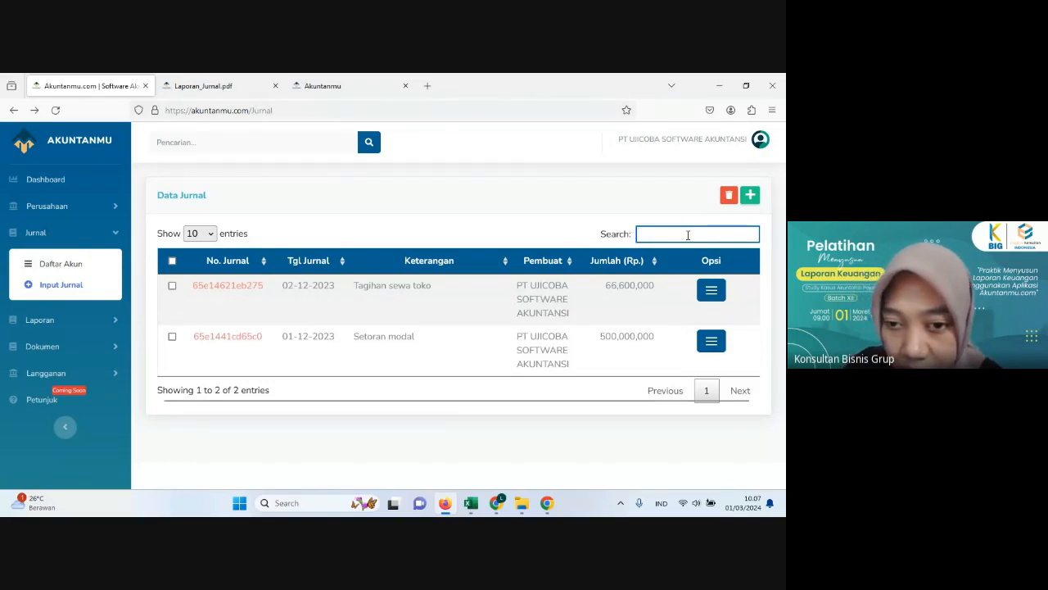
text(tagih)
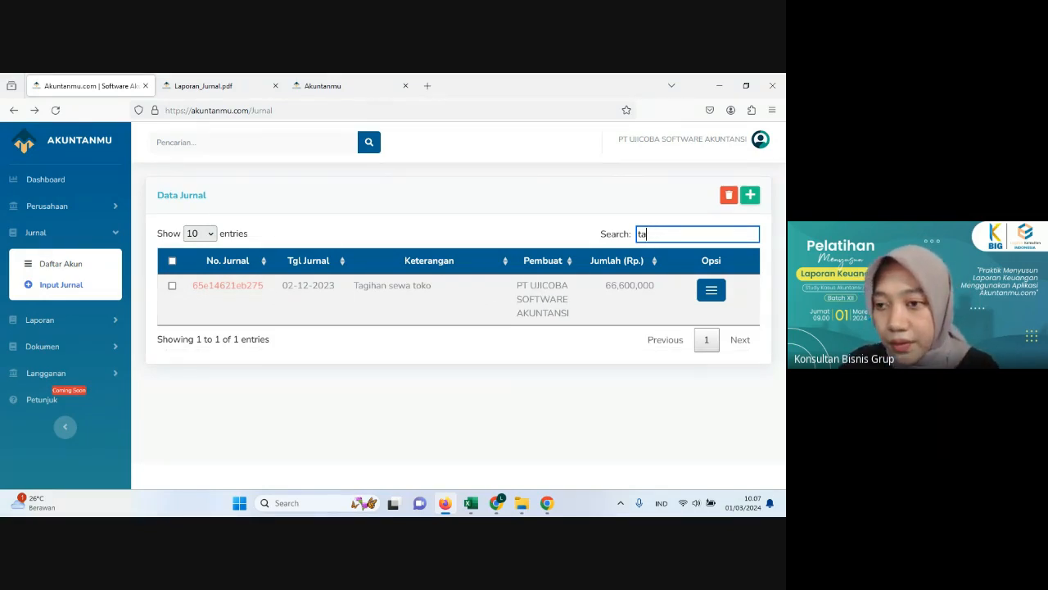
key(BackSpace)
key(BackSpace)
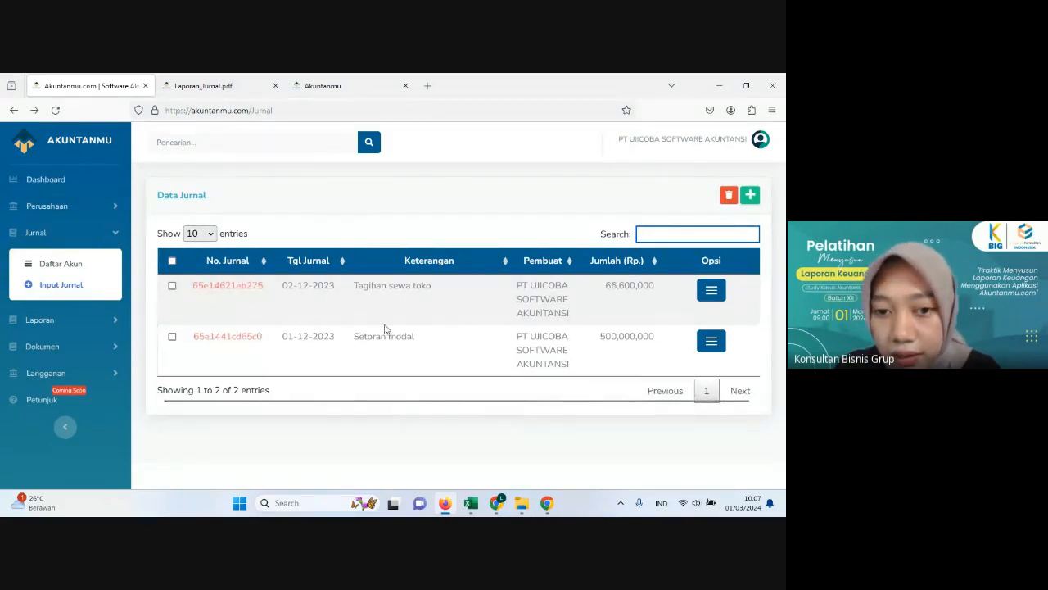
Step: Open the printable report of the "Tagihan sewa toko" journal and examine its account lines and the attached CV Berkah Rukan invoice
click(705, 294)
click(705, 294)
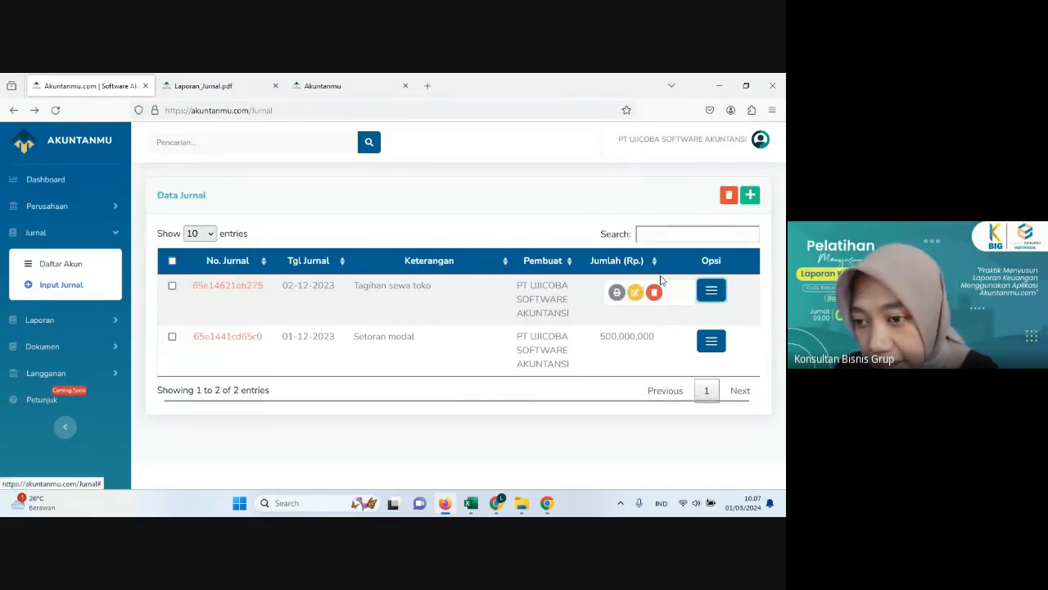
click(617, 292)
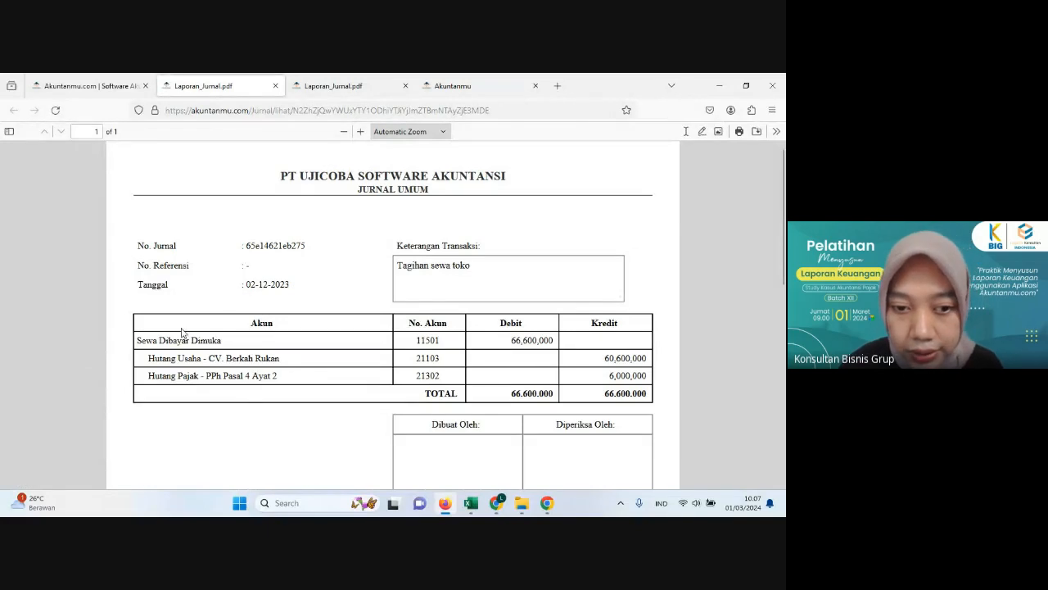
scroll(260, 322, down, 3)
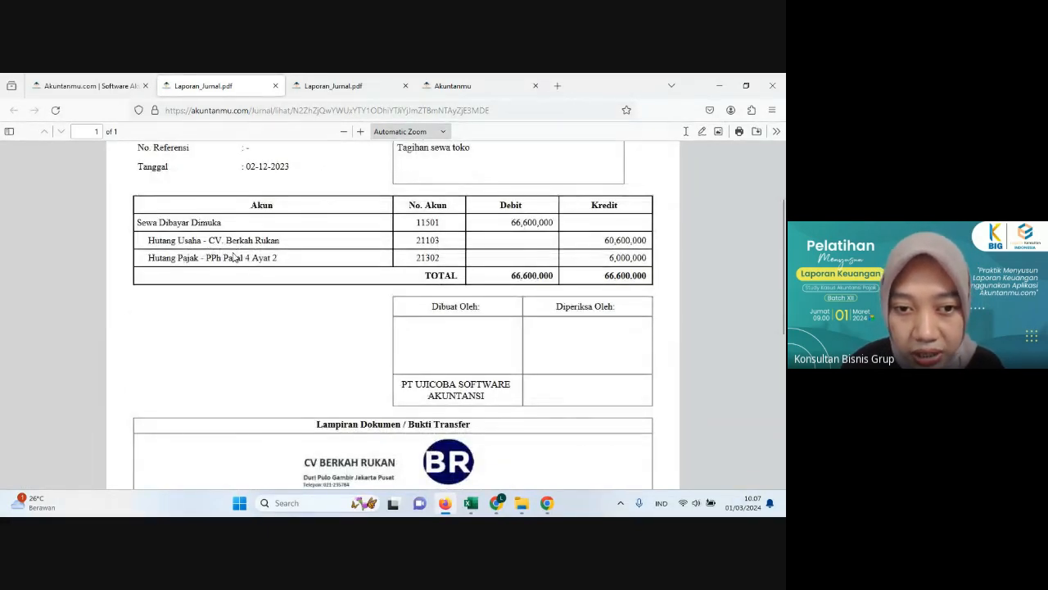
scroll(234, 257, up, 2)
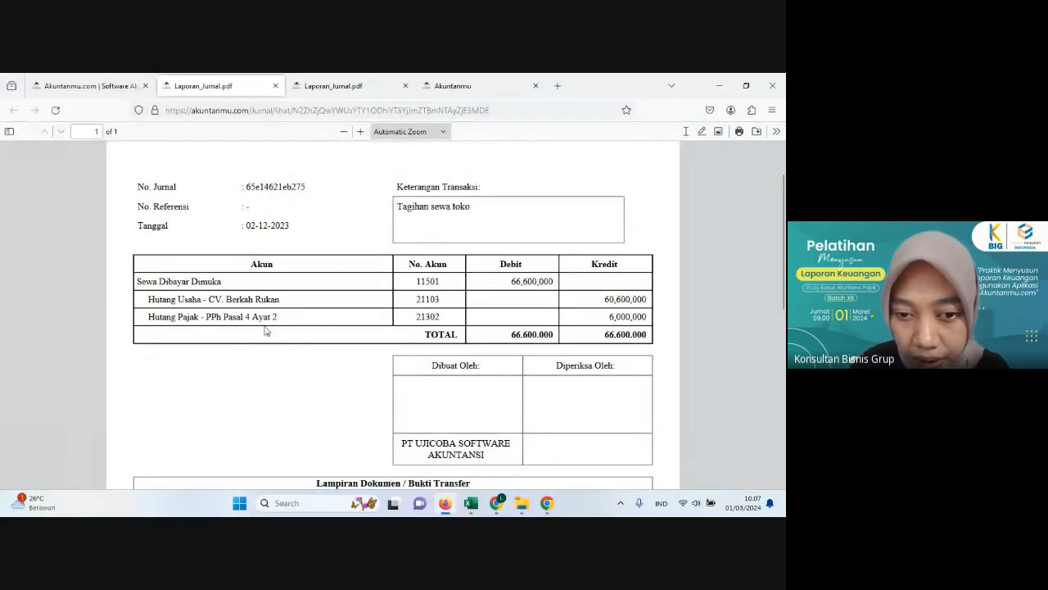
scroll(593, 321, down, 3)
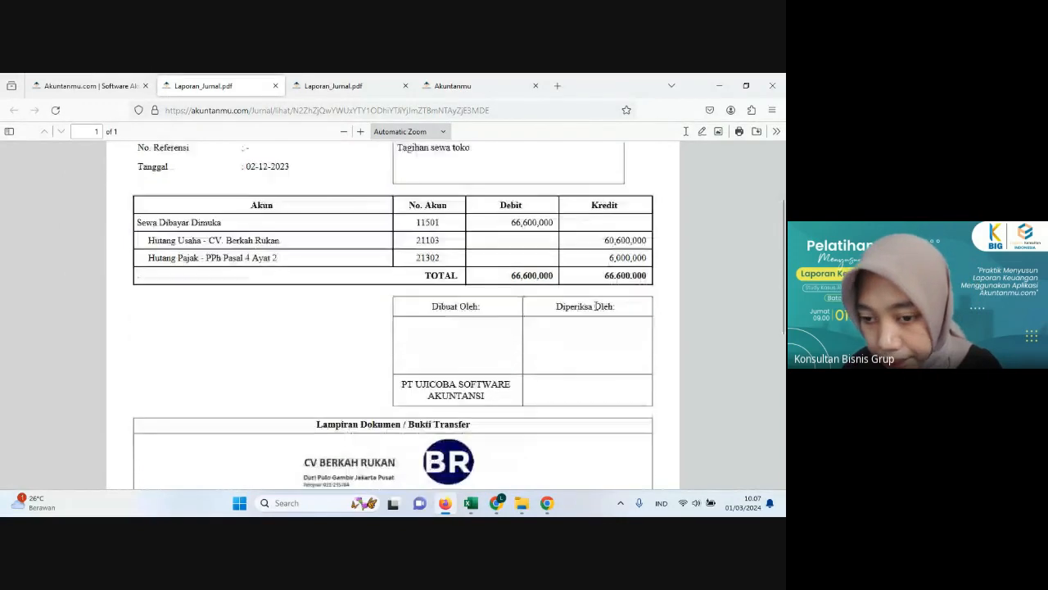
scroll(596, 310, down, 4)
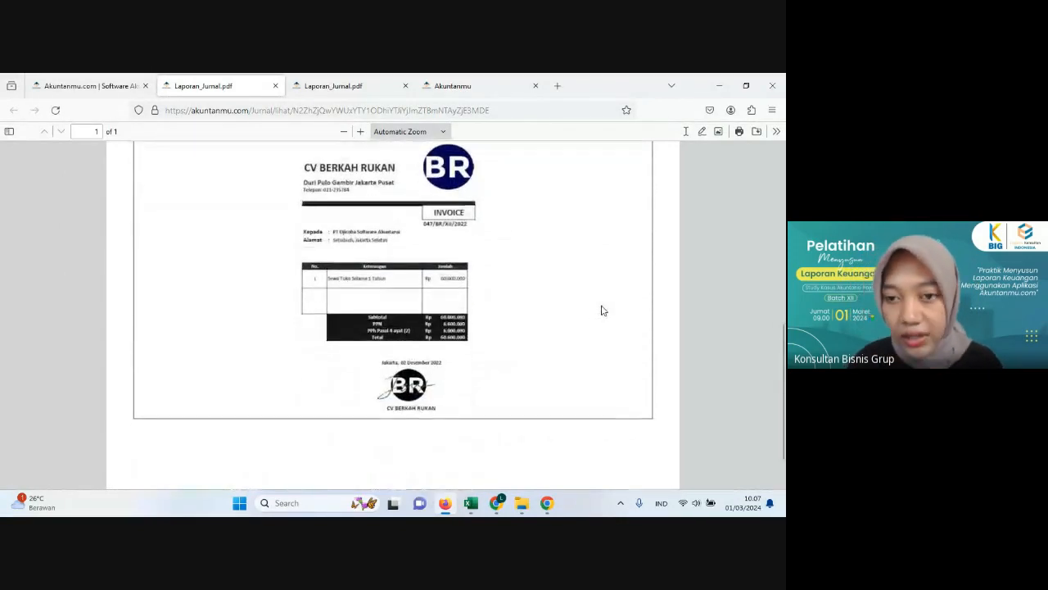
scroll(602, 310, up, 2)
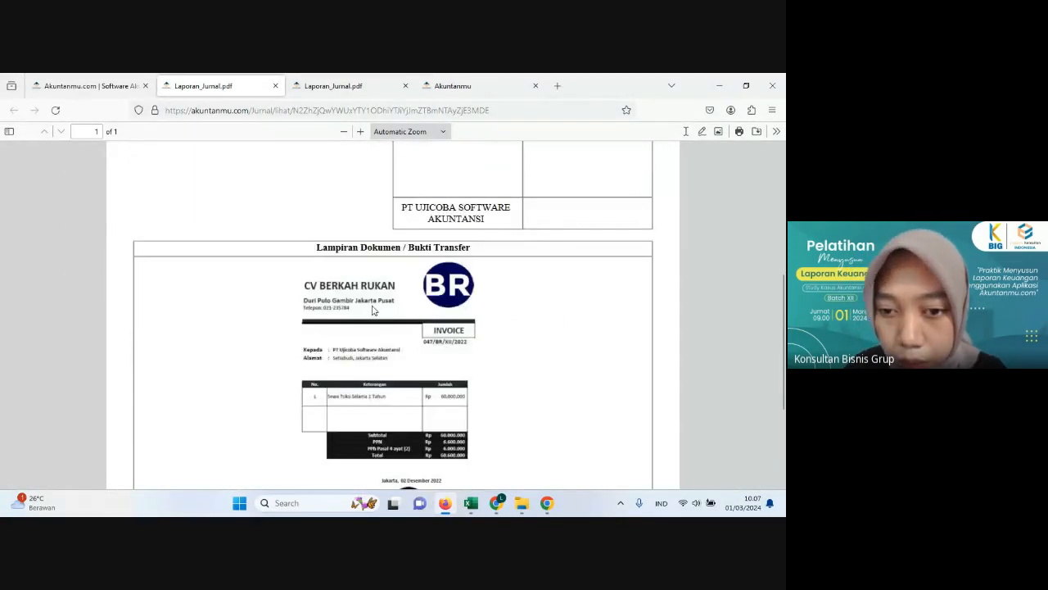
scroll(404, 299, down, 1)
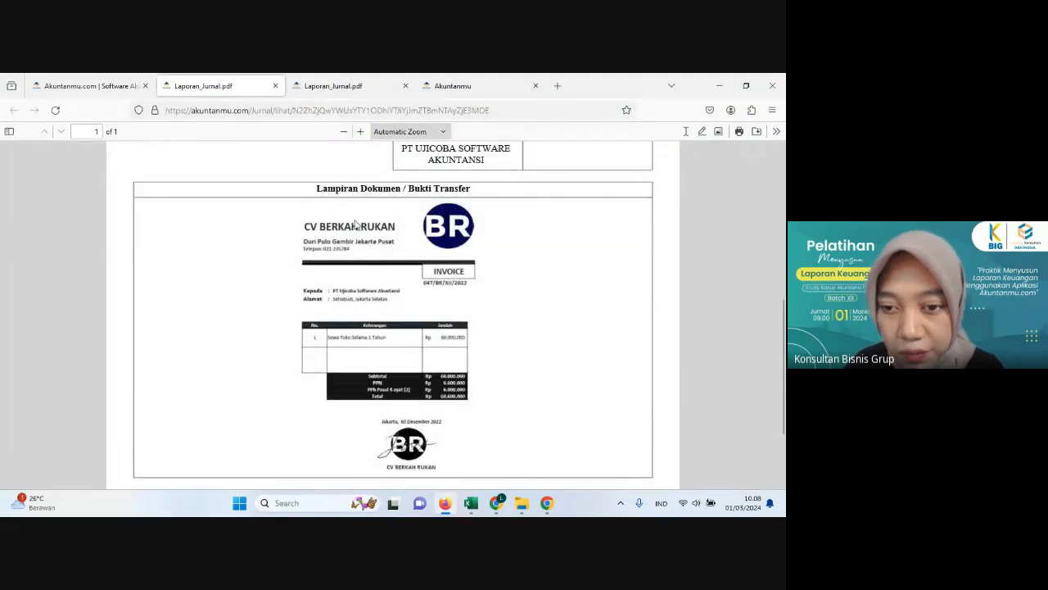
scroll(385, 258, down, 2)
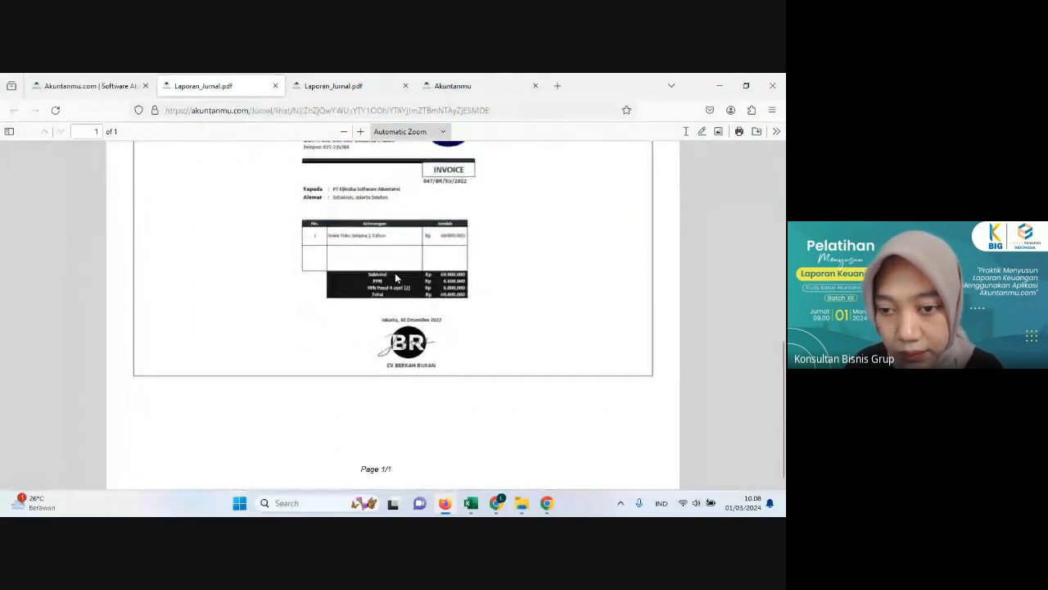
scroll(394, 275, up, 15)
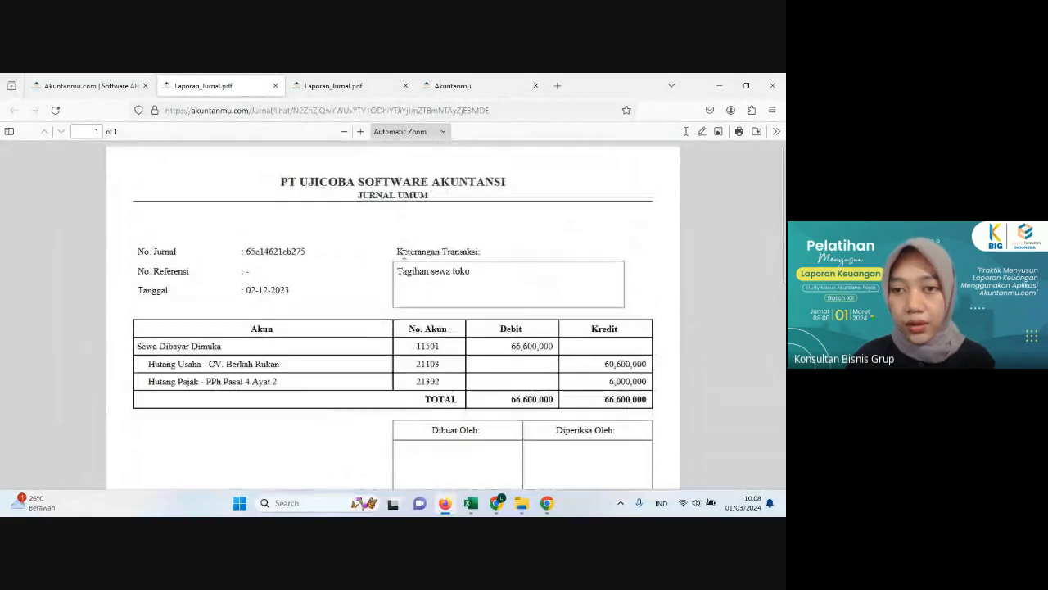
Step: Return to the journal list, switch to the Excel transaction history, and examine the 3 December 2023 transaction's description and supporting document
click(109, 87)
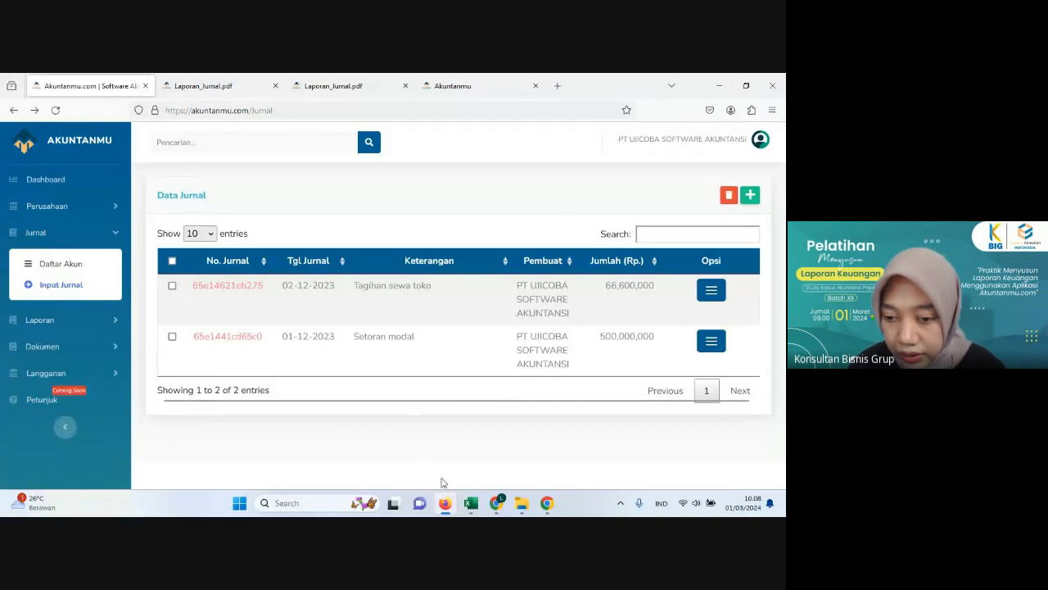
click(472, 506)
key(Left)
key(Left)
key(Left)
key(Left)
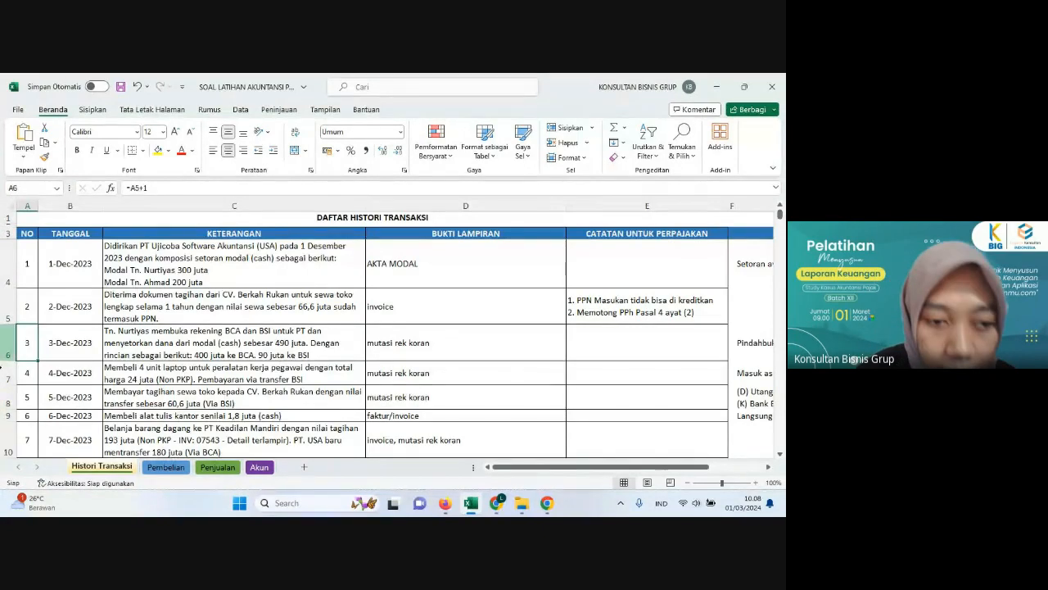
click(57, 345)
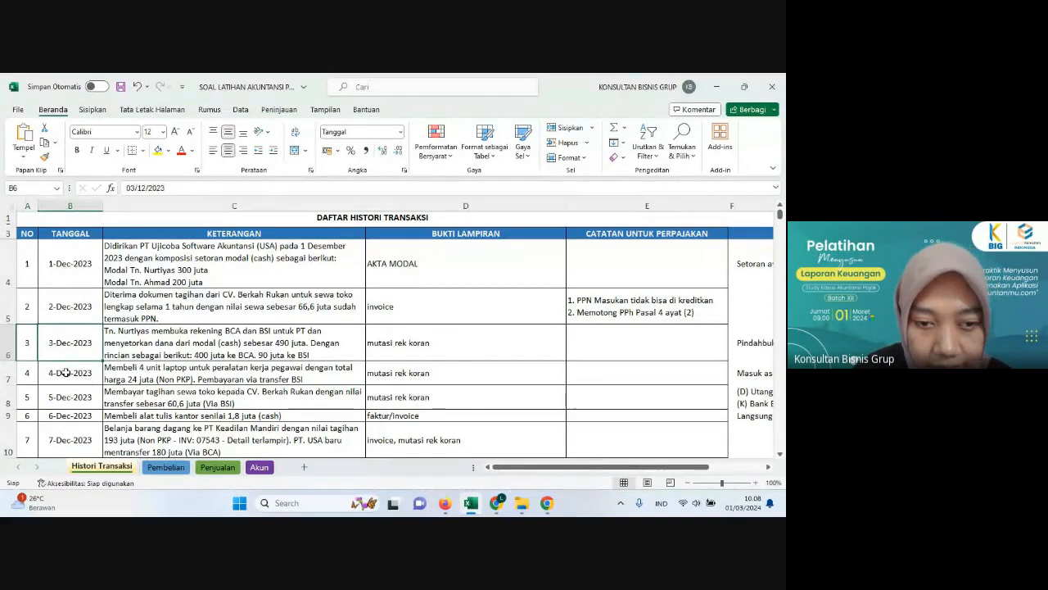
click(142, 352)
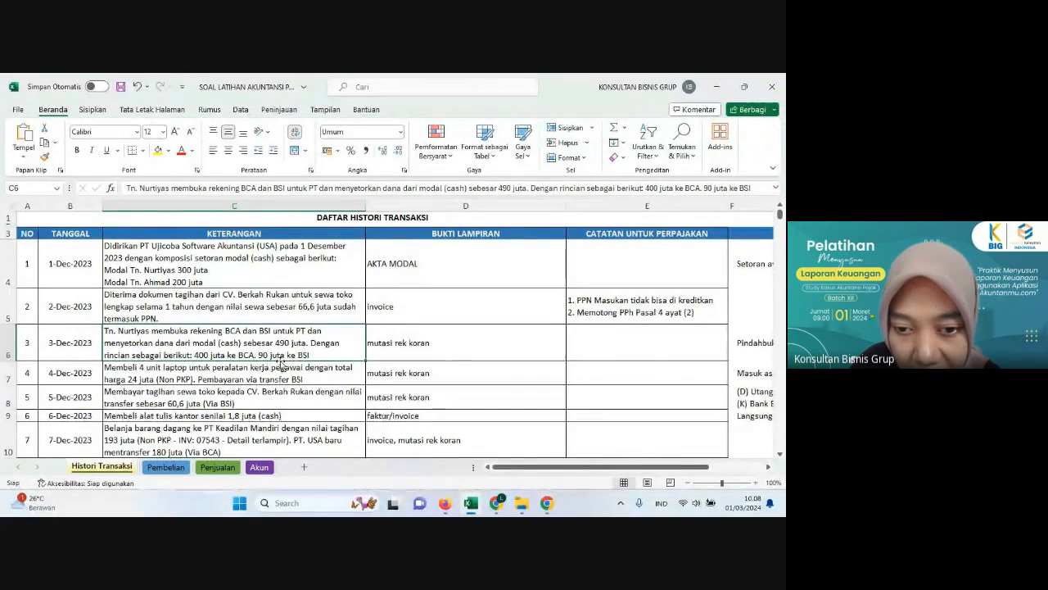
click(416, 339)
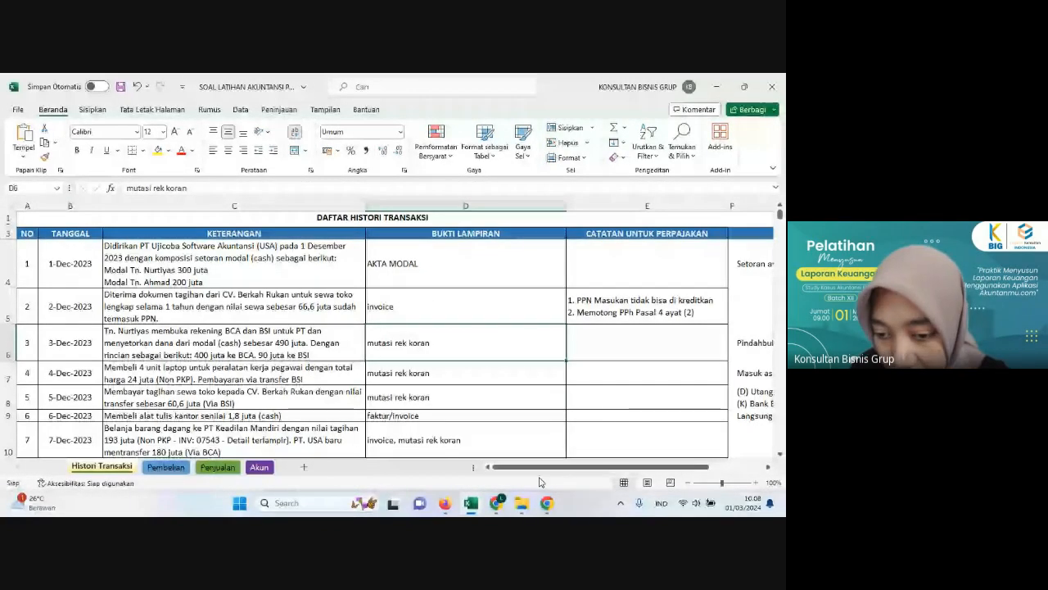
Step: Switch back to Akuntanmu in Firefox and start a new journal dated 03-12-2023
click(474, 506)
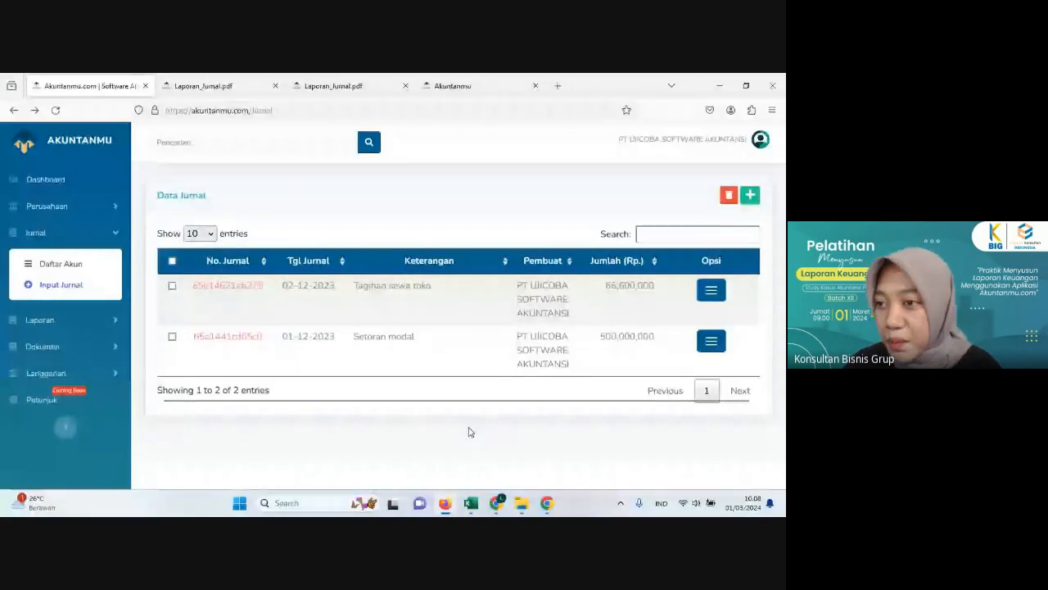
click(751, 196)
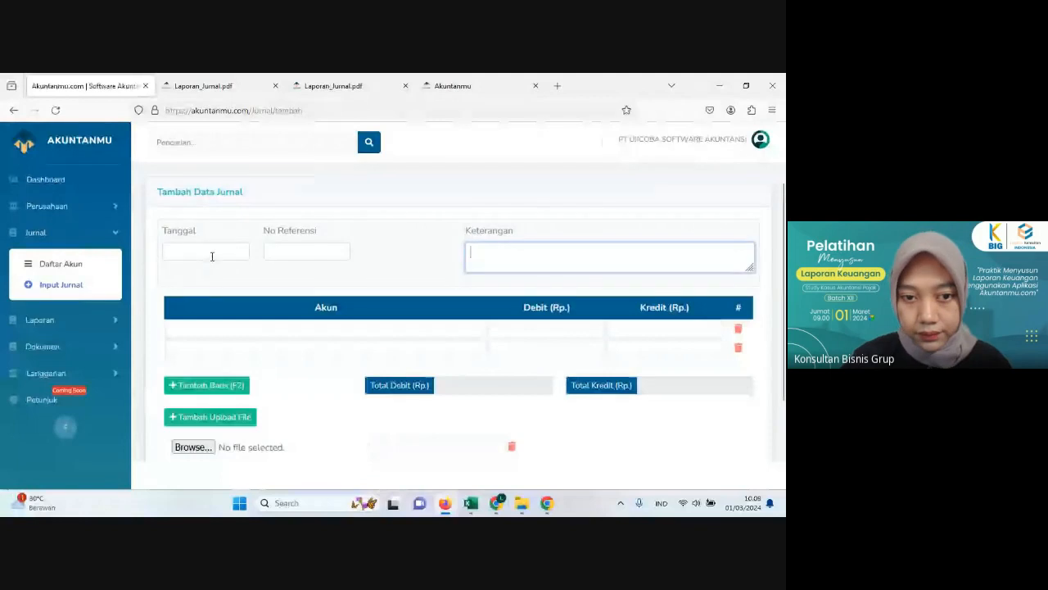
click(211, 257)
click(263, 276)
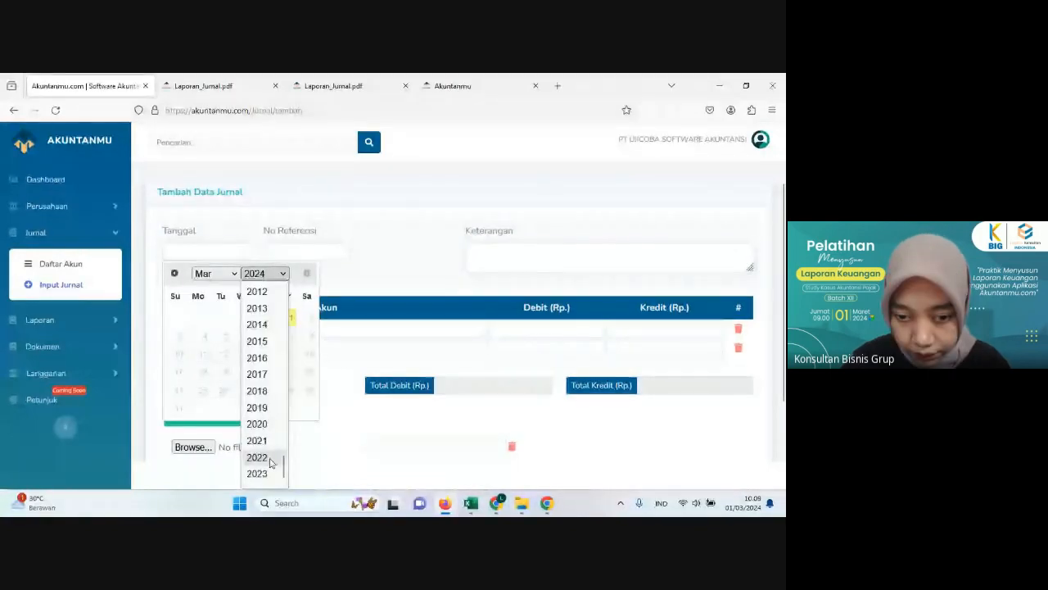
click(270, 475)
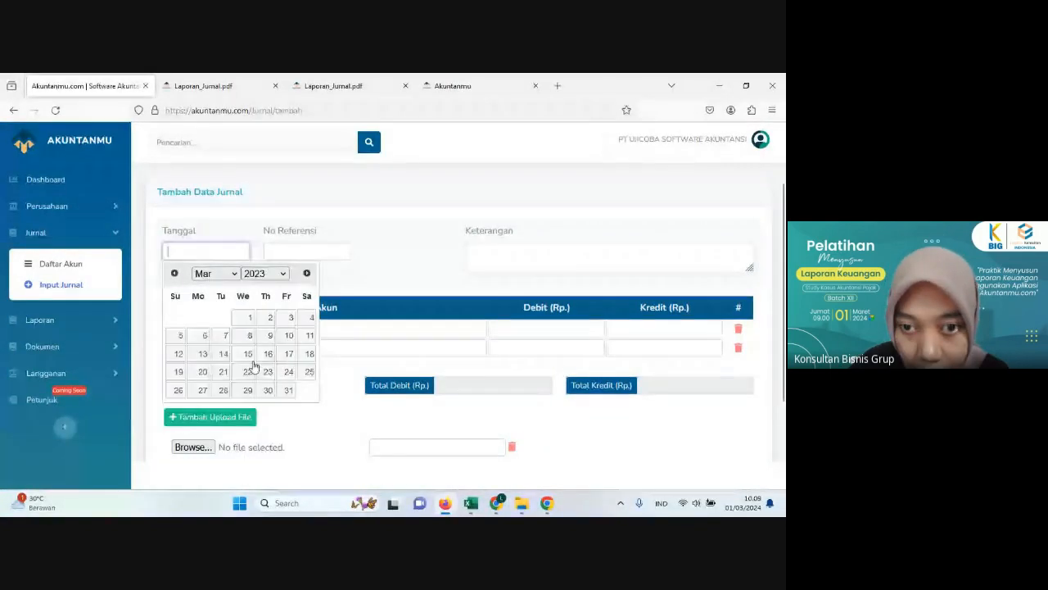
click(214, 273)
click(212, 473)
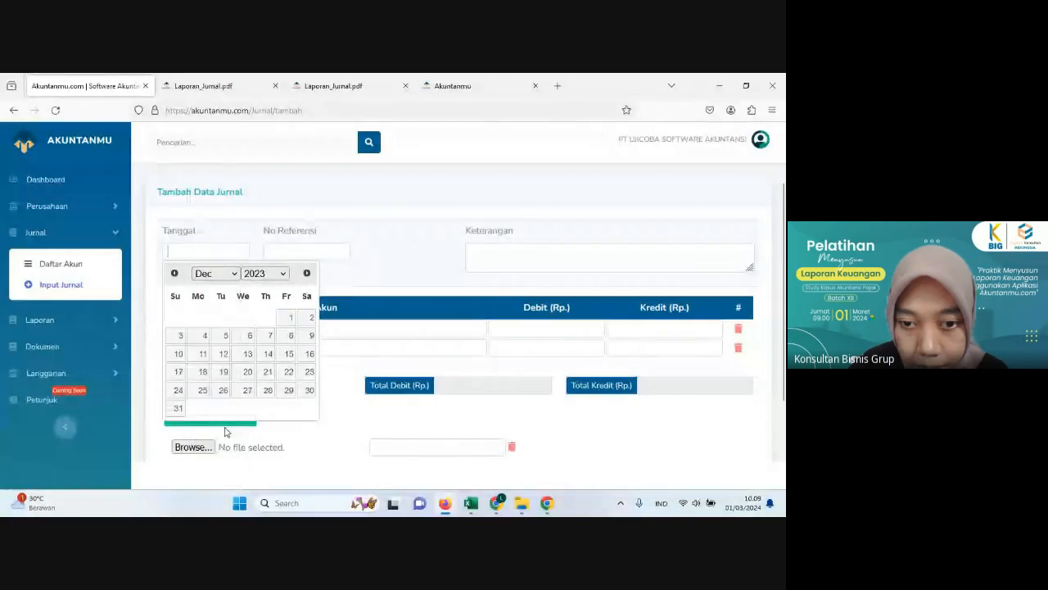
click(181, 337)
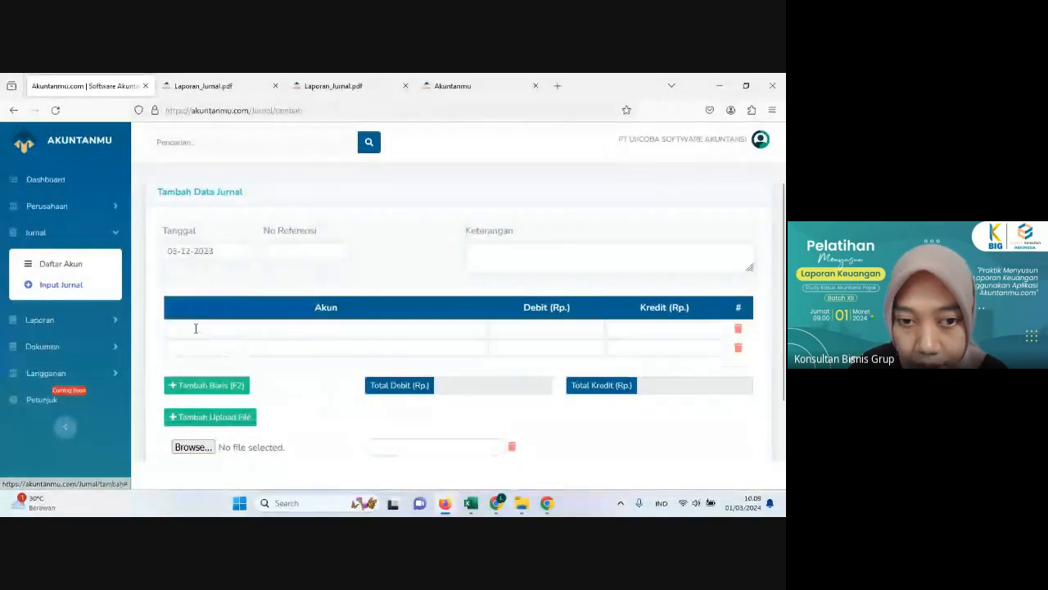
Step: Recheck the 3 December transaction in the Excel workbook and enter "Pindah buku" as the new Akuntanmu journal's description
click(516, 264)
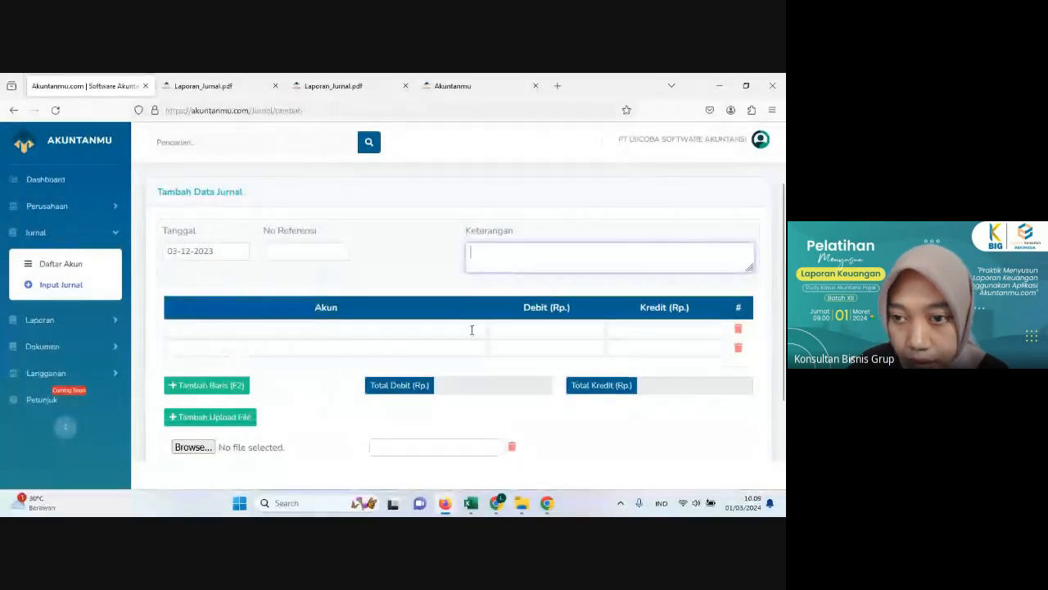
click(470, 503)
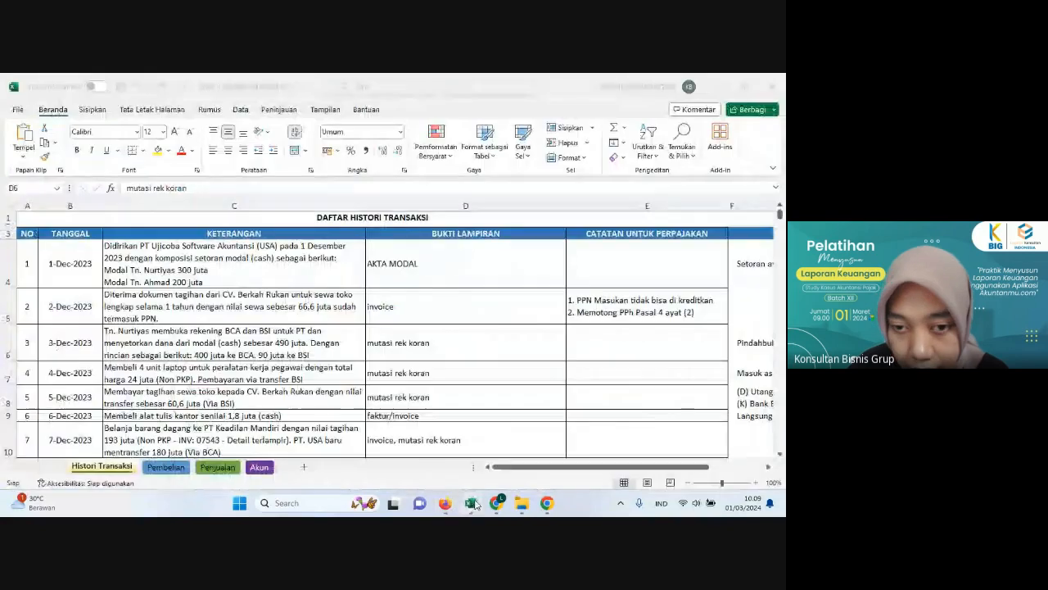
click(339, 336)
click(399, 348)
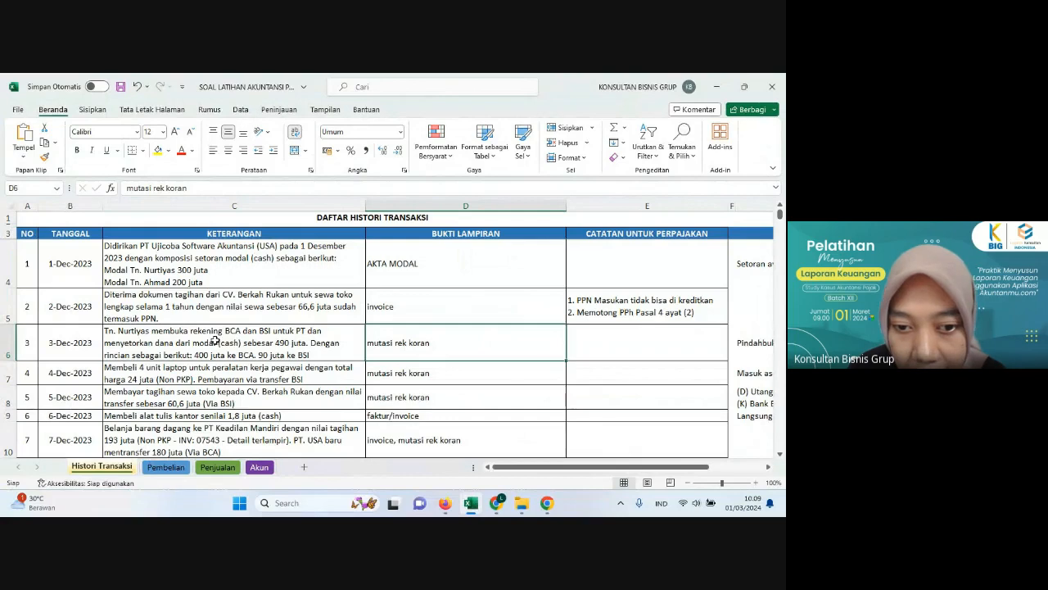
click(442, 503)
click(527, 262)
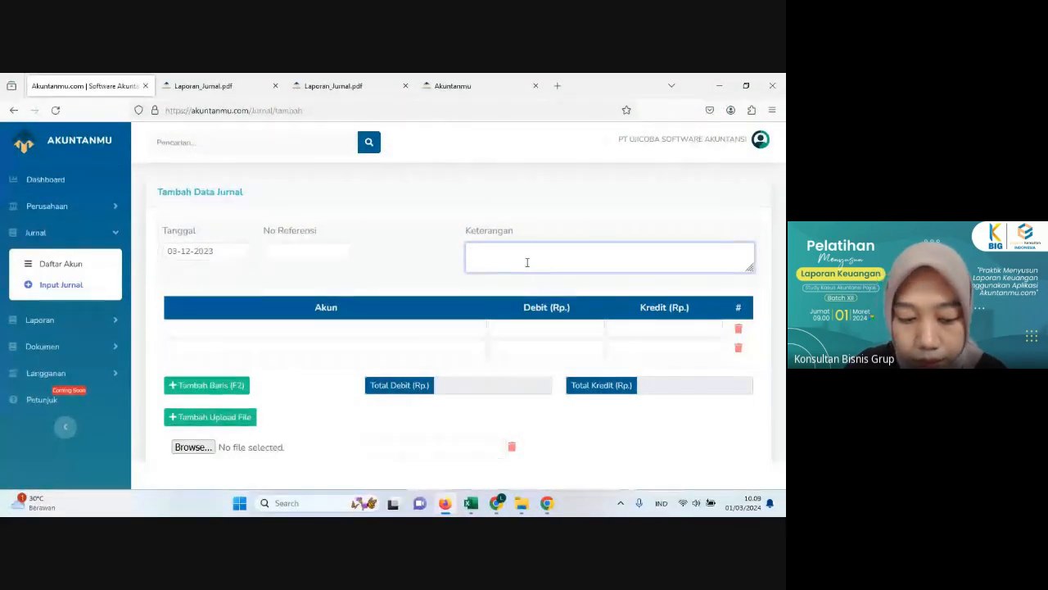
text(Pind)
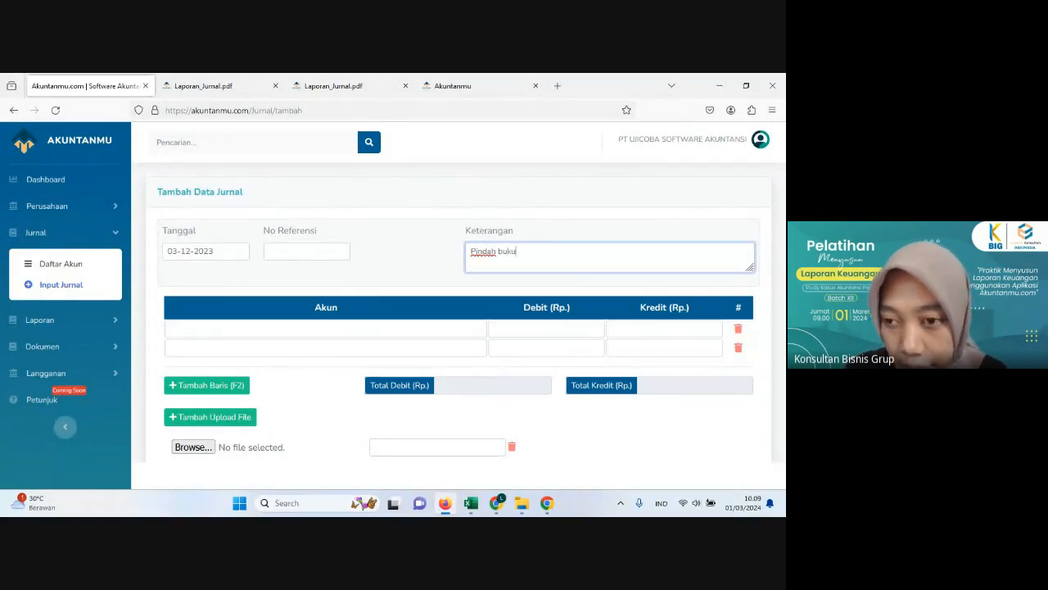
text(ah buku)
click(362, 322)
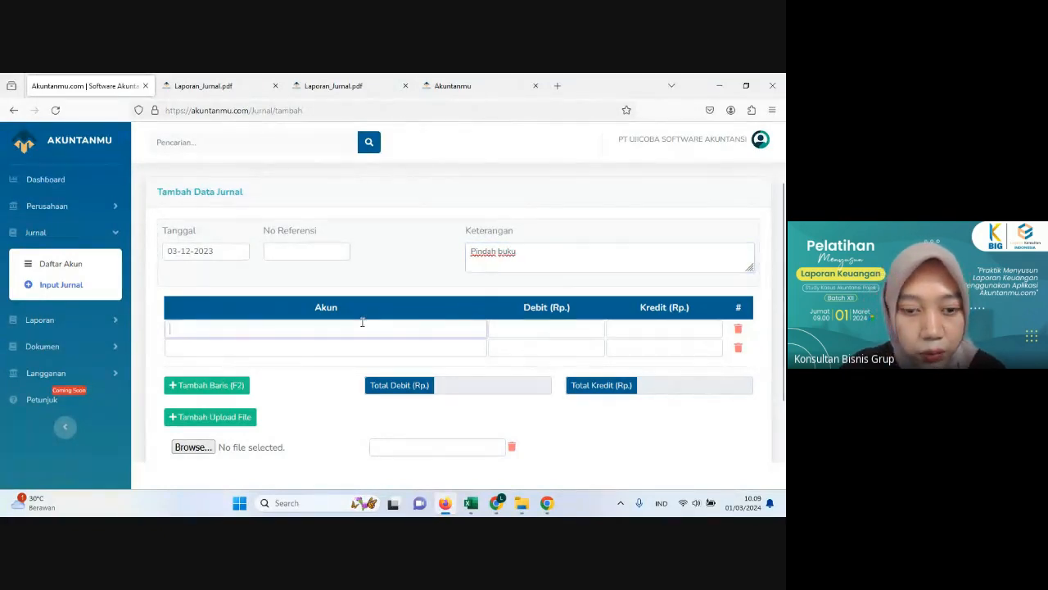
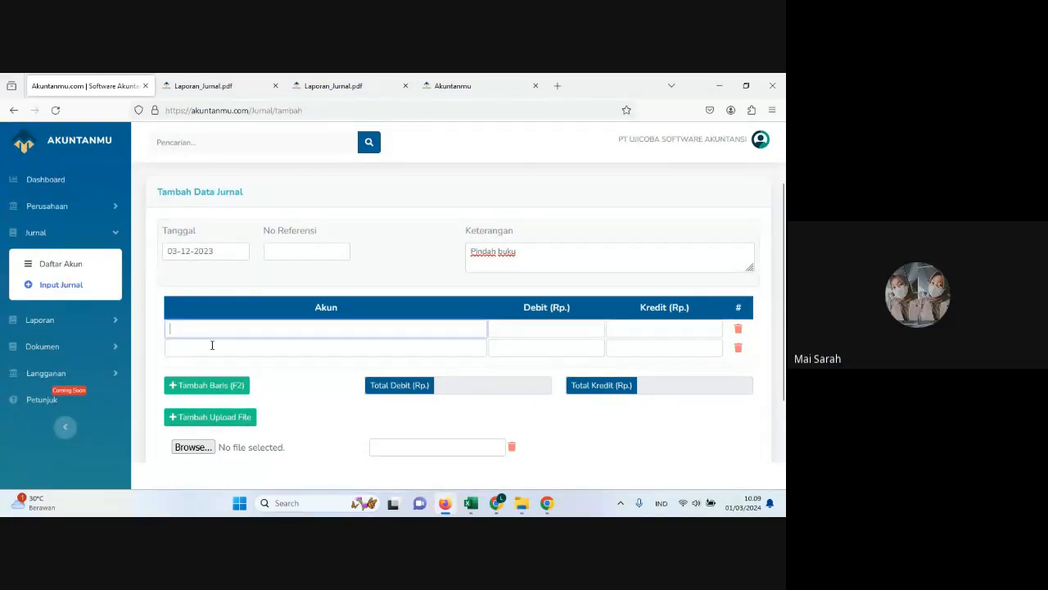
Step: Recheck the 3 December transaction in the Excel workbook and select Bank Central Asia and Bank Syariah Indonesia as the Akuntanmu journal's first two accounts
click(471, 502)
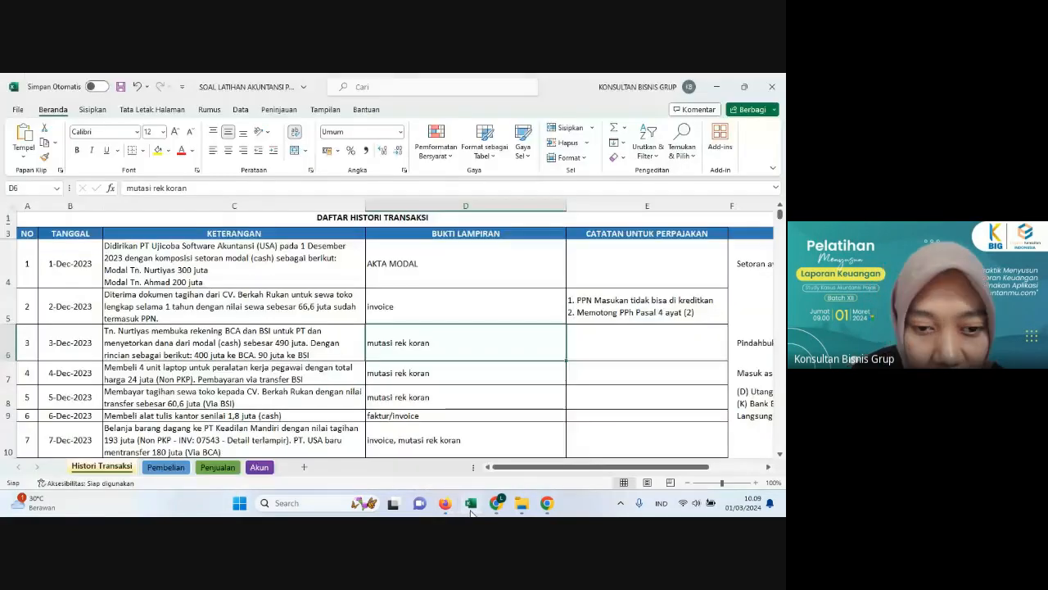
click(145, 355)
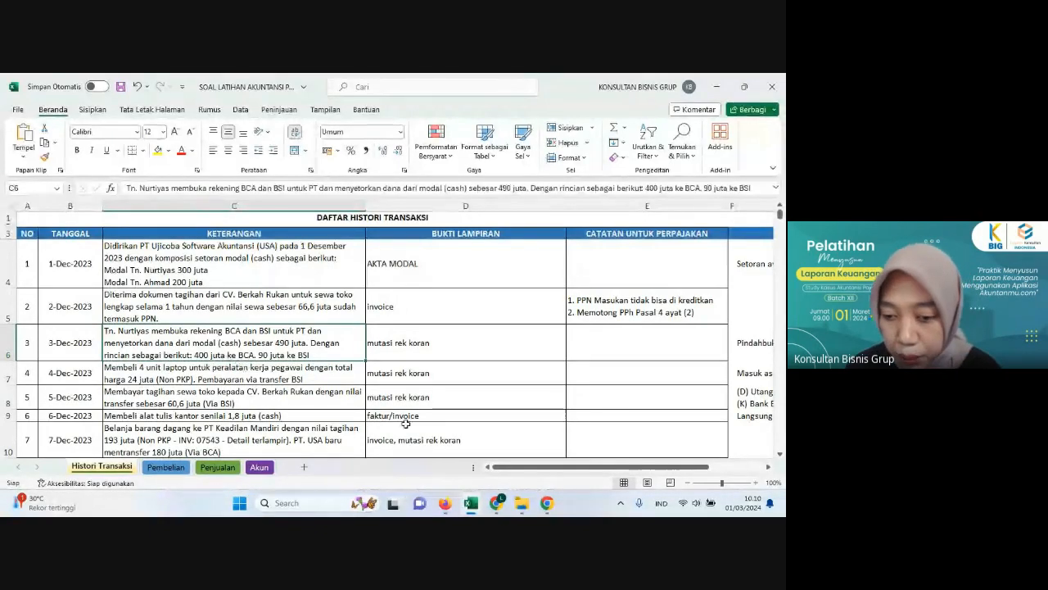
click(444, 505)
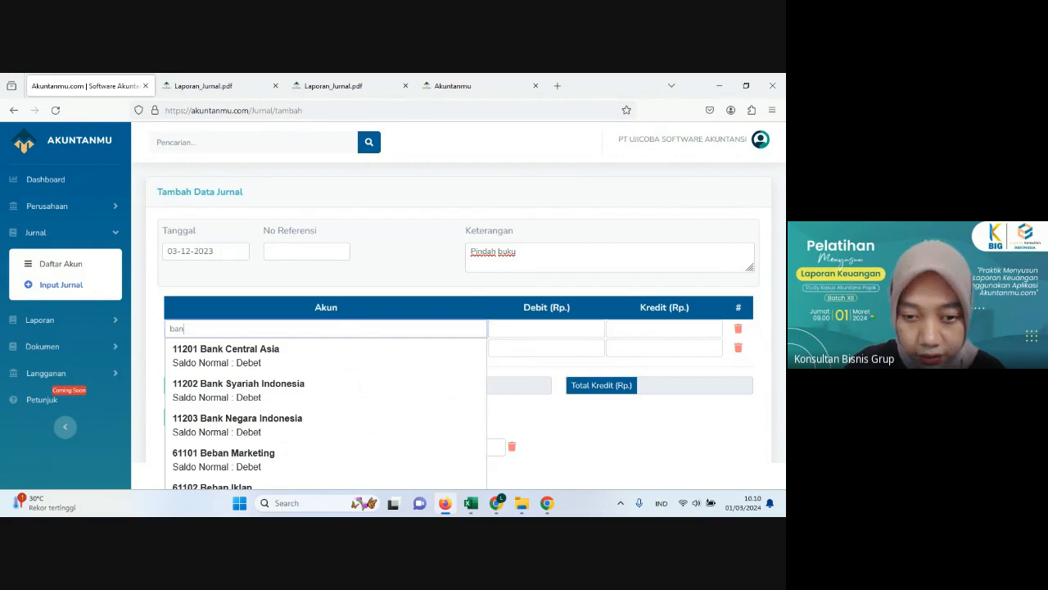
click(245, 352)
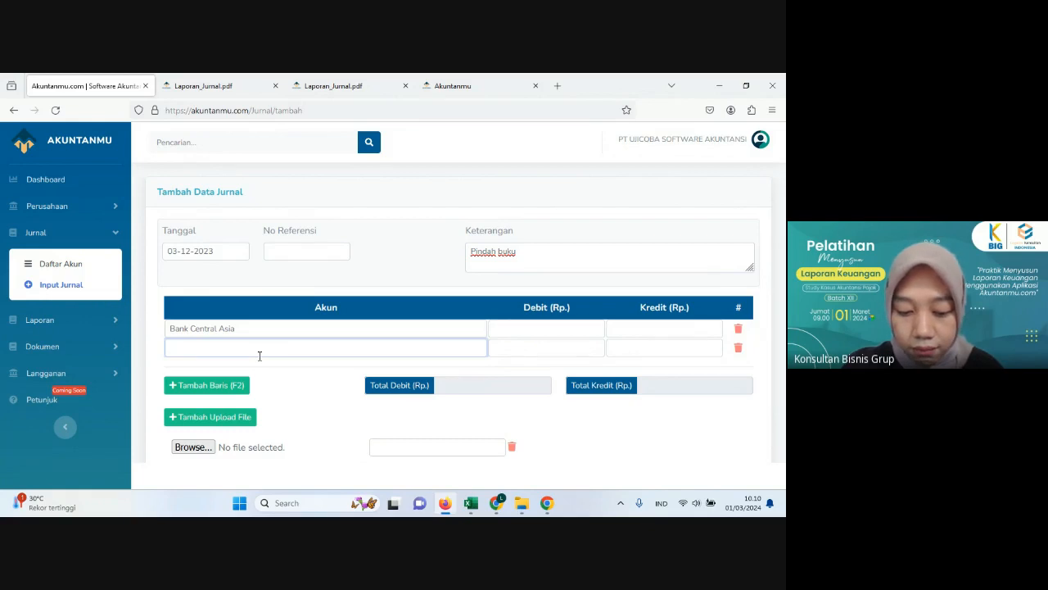
text(b)
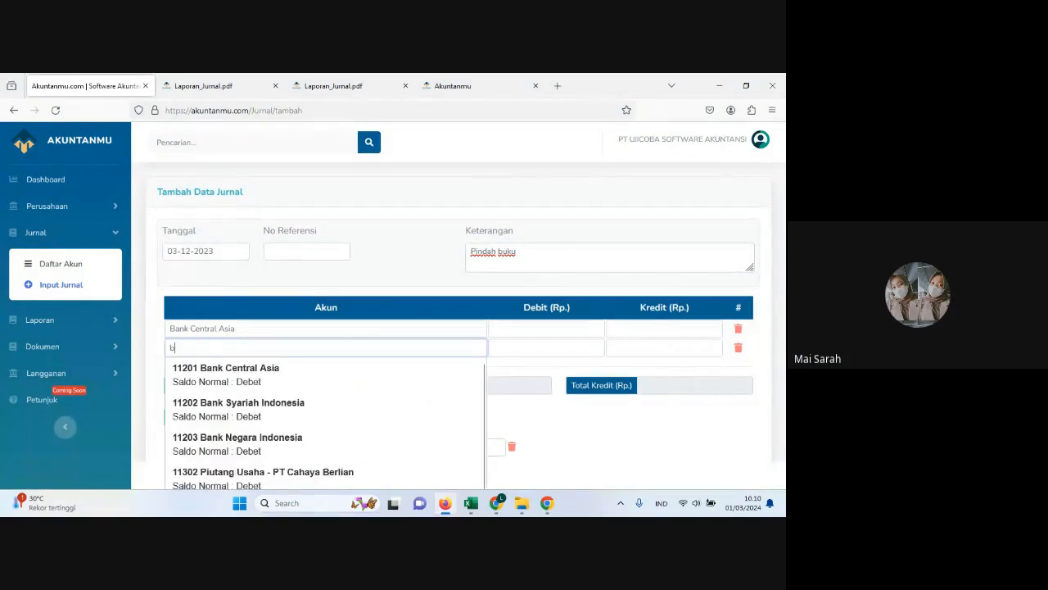
text(ank Syariah Indonesia)
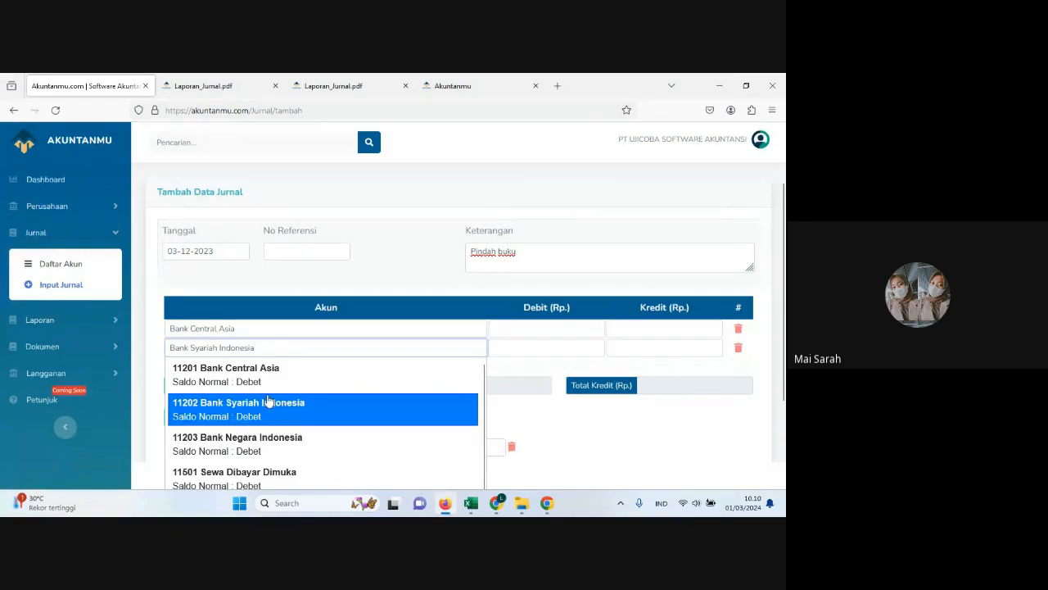
click(267, 401)
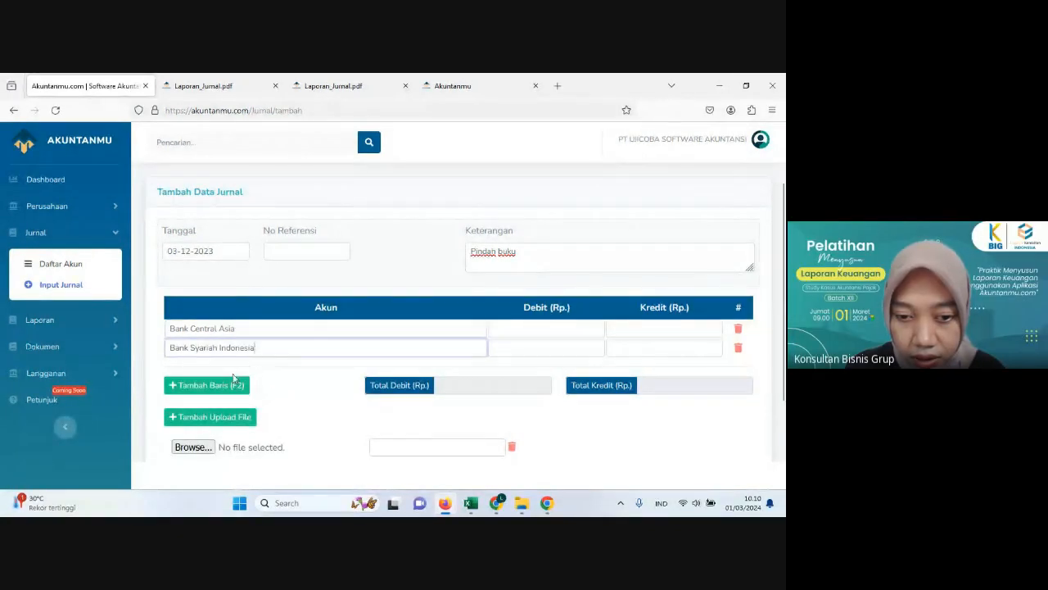
Step: Add a third journal line, check the 1 December capital transaction in Excel, and choose Kas Kecil as that line's account in Akuntanmu
click(232, 384)
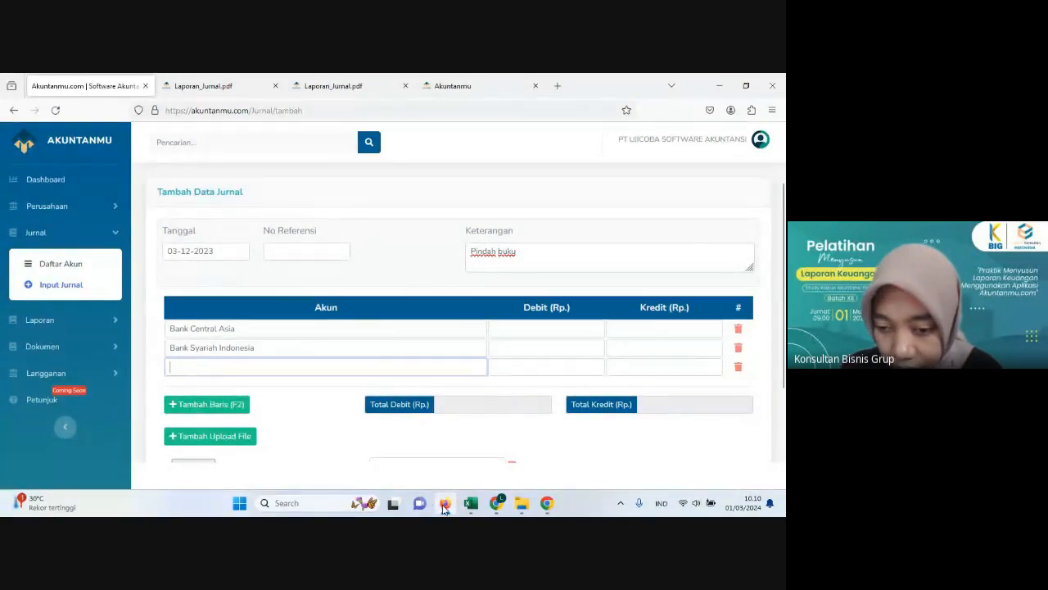
click(471, 503)
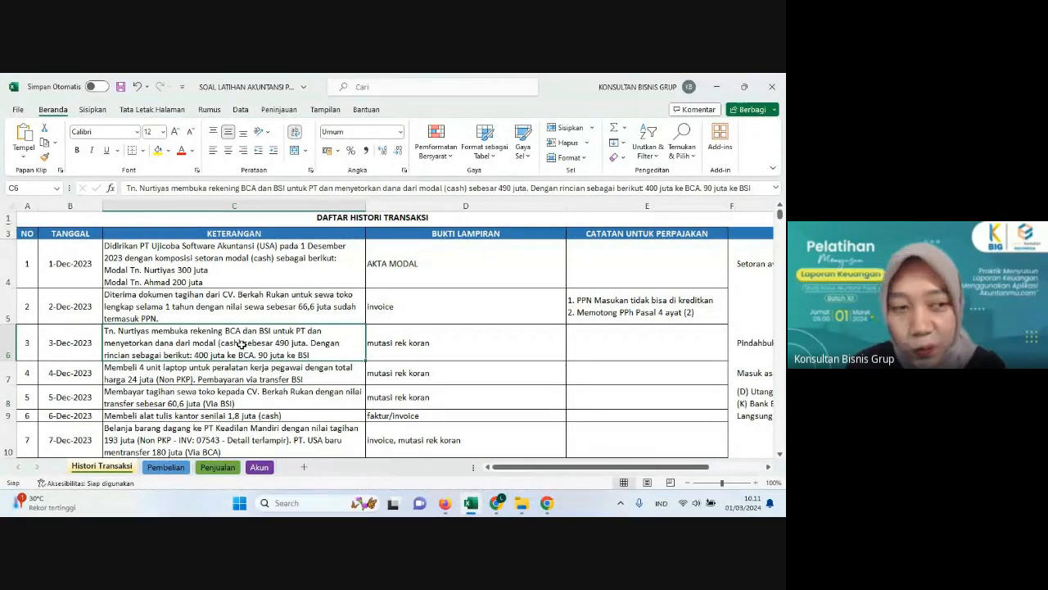
click(258, 282)
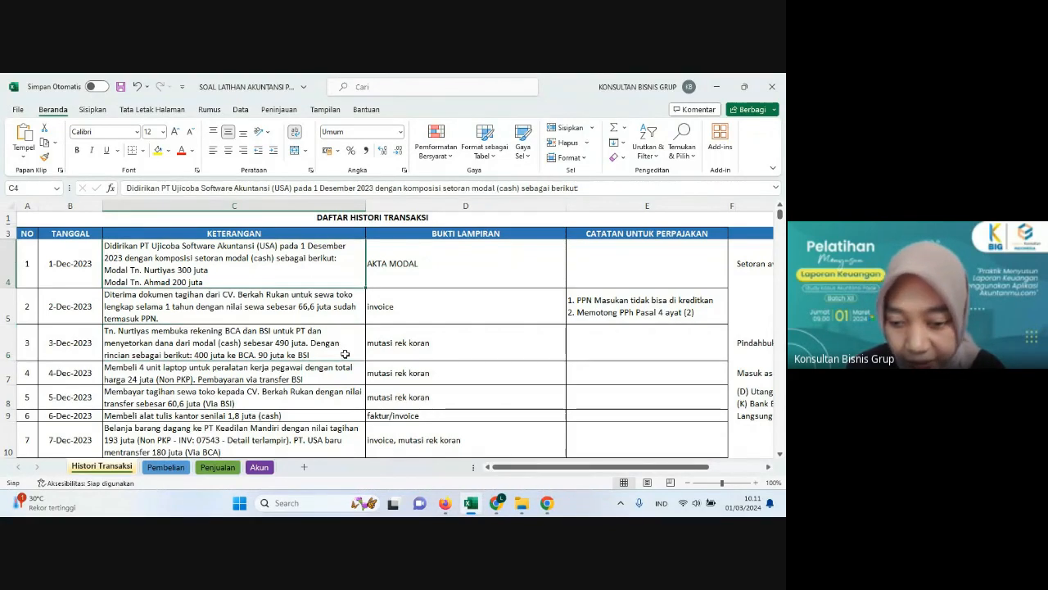
click(445, 503)
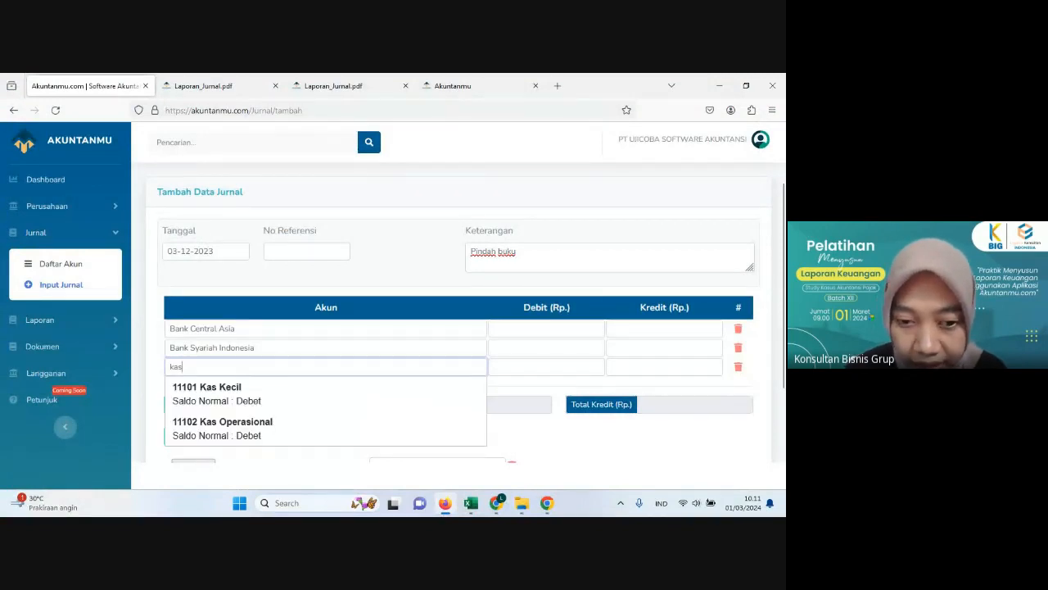
click(205, 391)
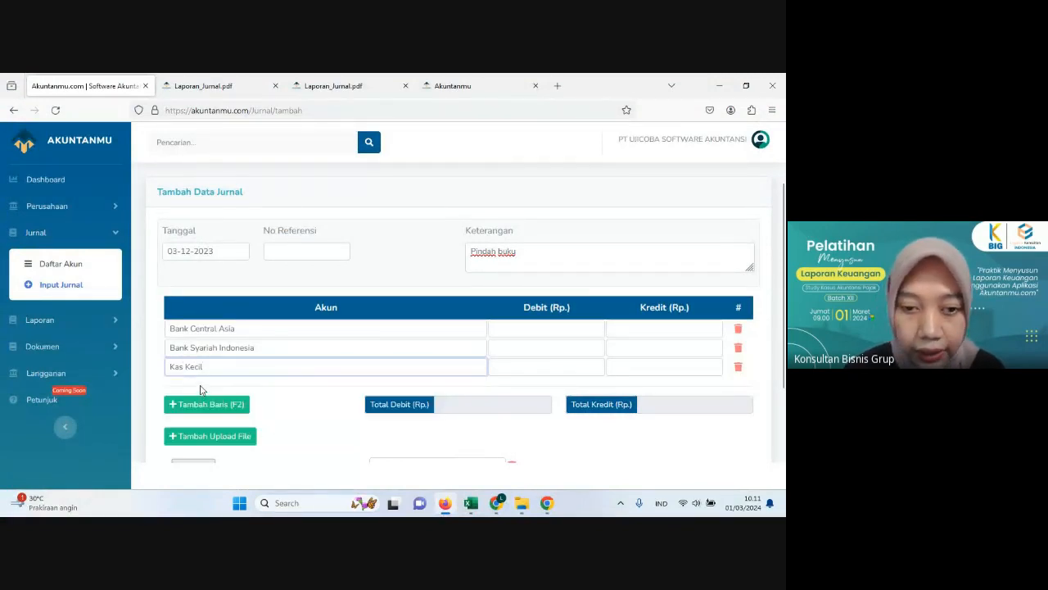
Step: Recheck the amounts in Excel and enter Akuntanmu debits of 400,000,000 for Bank Central Asia and 90,000,000 for Bank Syariah Indonesia
click(445, 506)
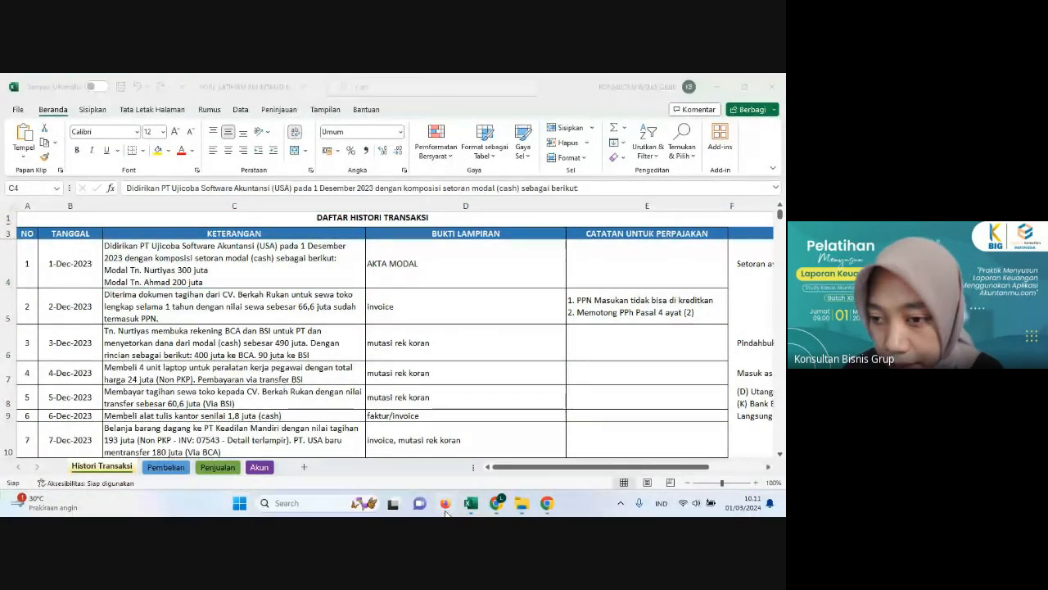
click(444, 503)
click(541, 328)
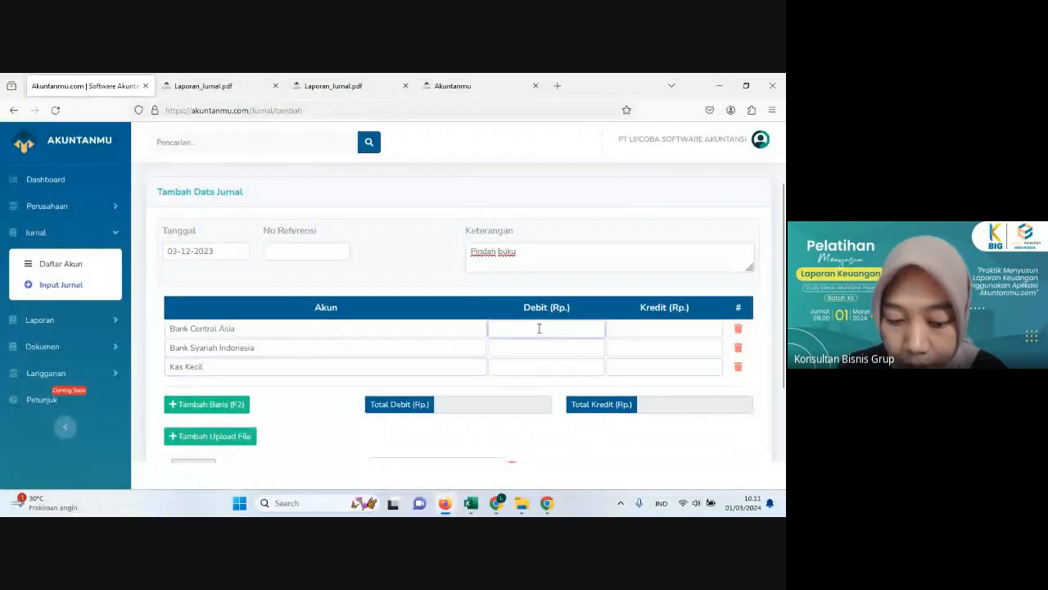
text(400.000.000)
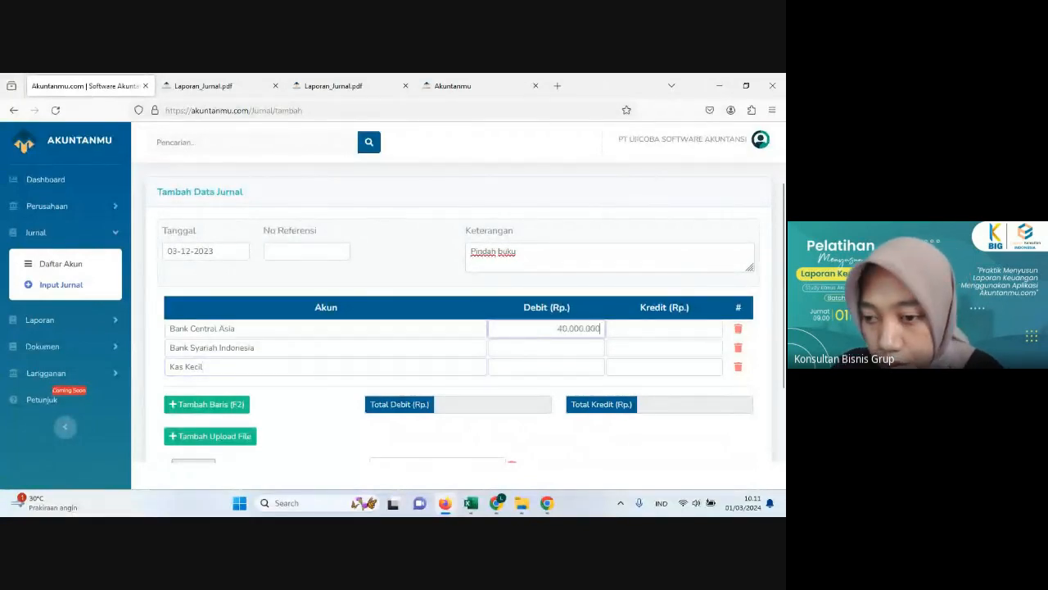
click(531, 345)
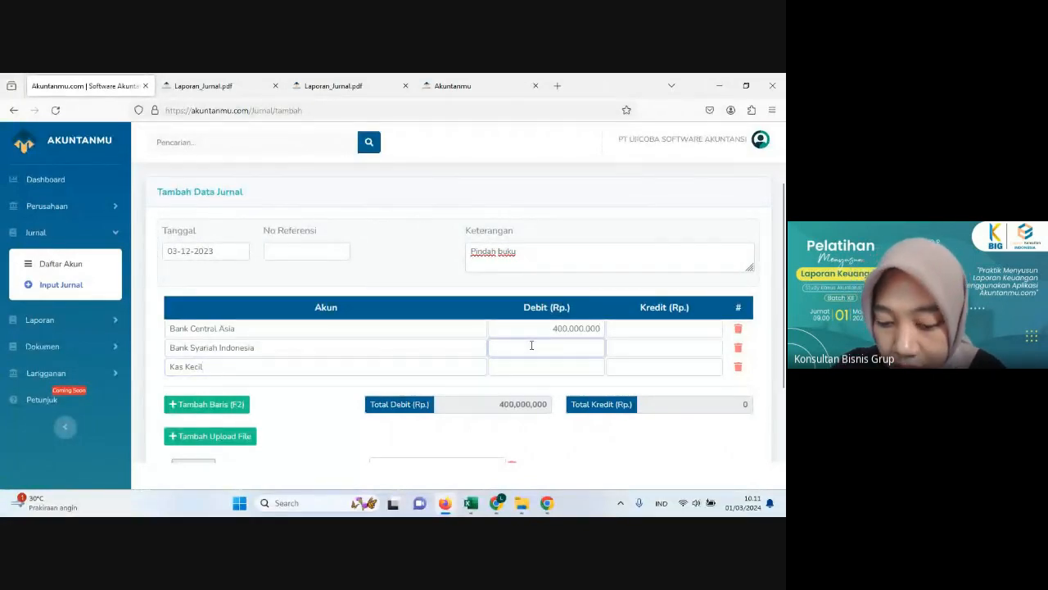
text(90.000.00)
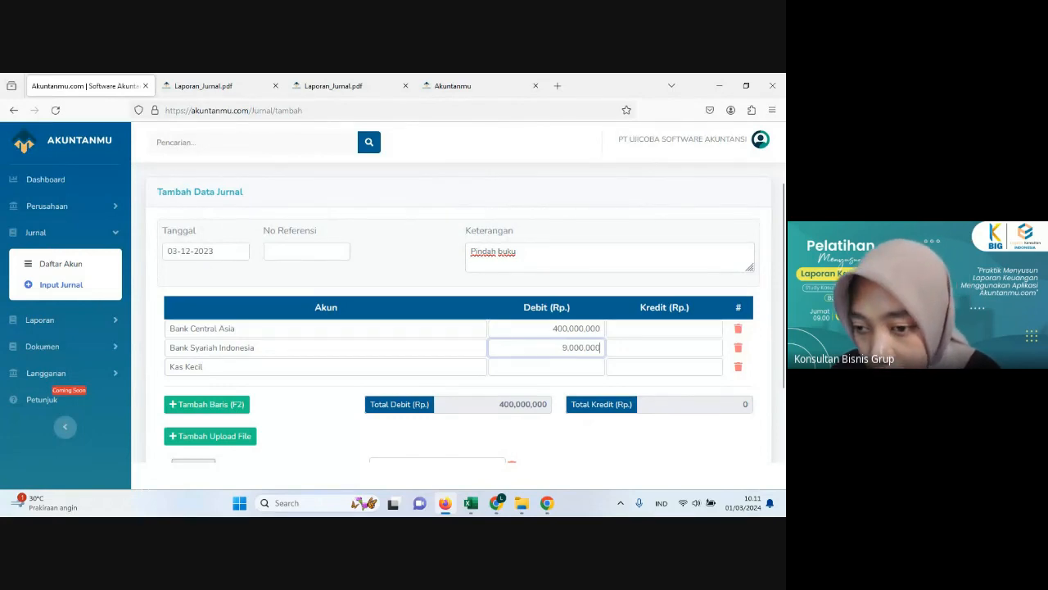
text(0)
Step: Enter a credit of 490,000,000 on the Kas Kecil line
click(653, 369)
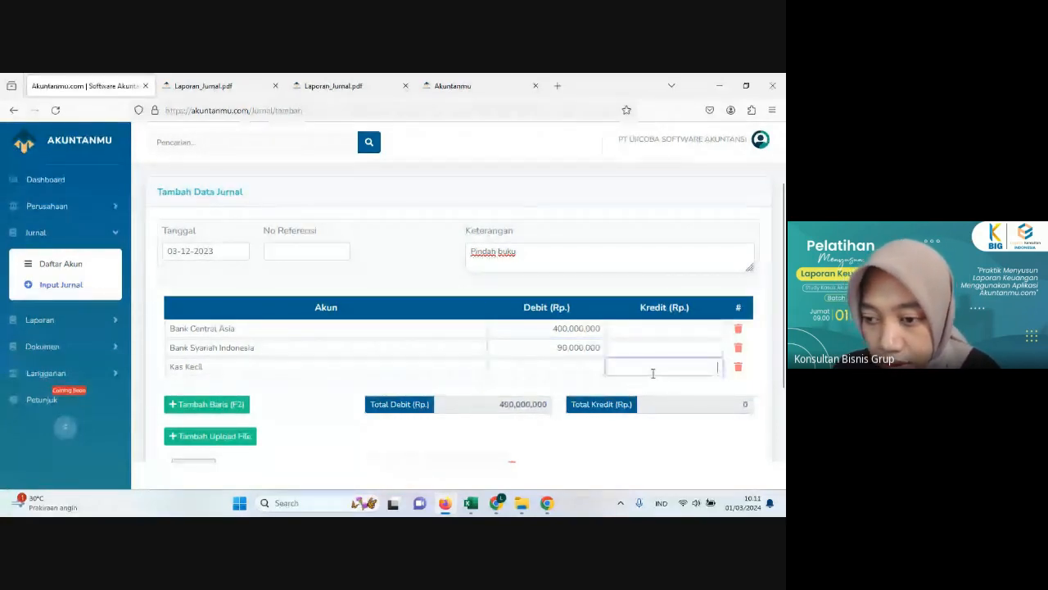
text(4)
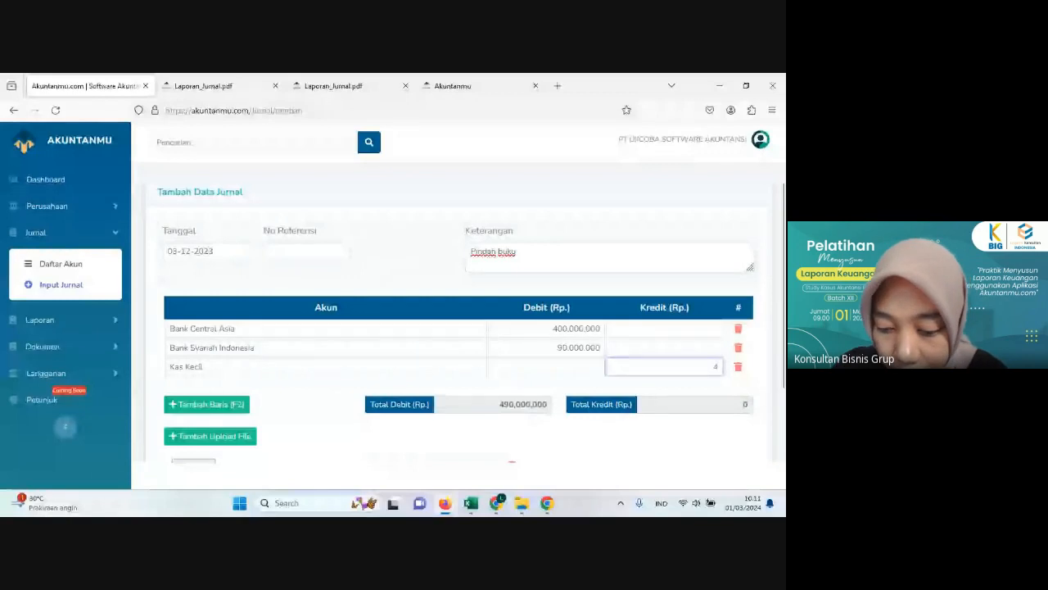
text(90,000,00)
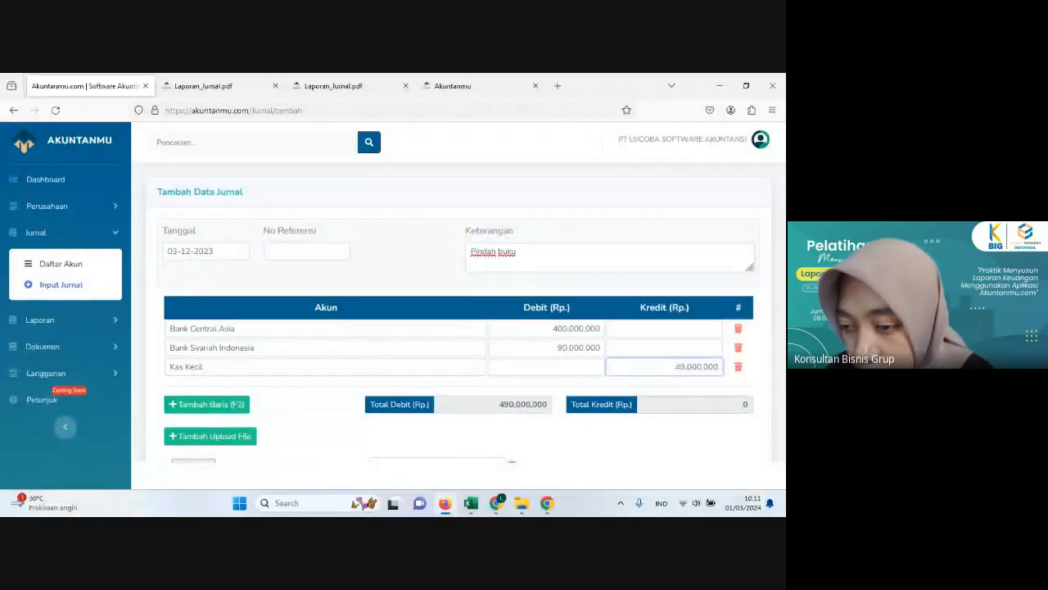
text(0)
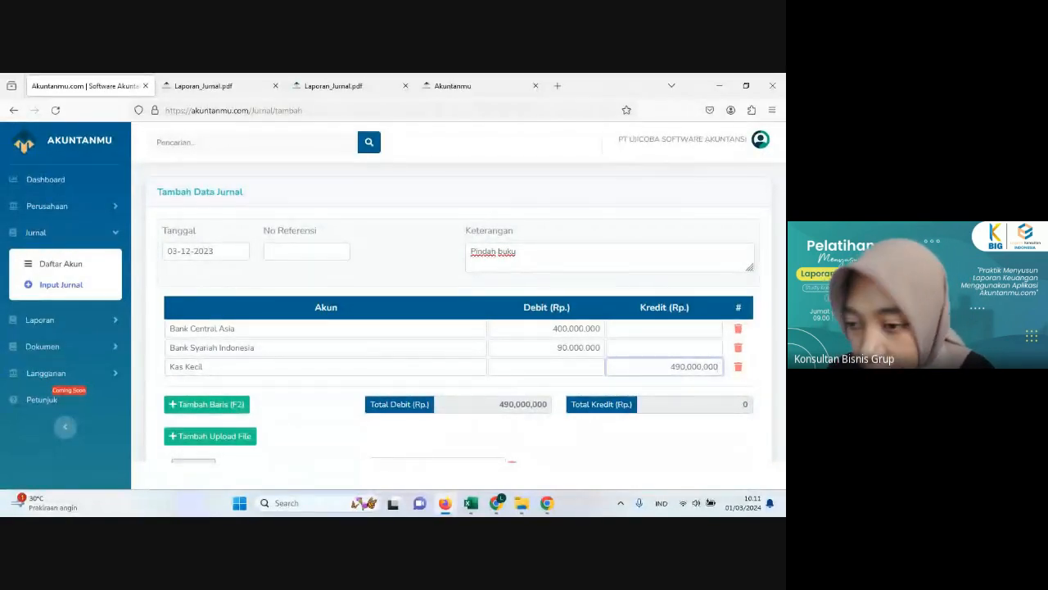
scroll(620, 354, down, 2)
click(582, 379)
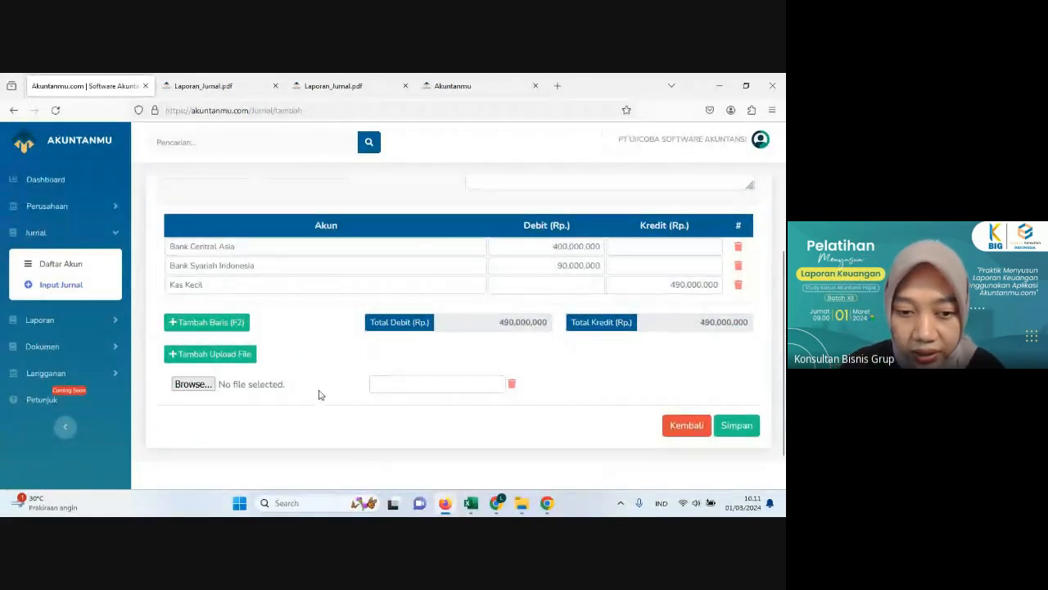
Step: Attach the file "Mutasi Rekenig Koran BCA 0312_page-0001" from the MUTASI BCA folder to the journal
click(195, 384)
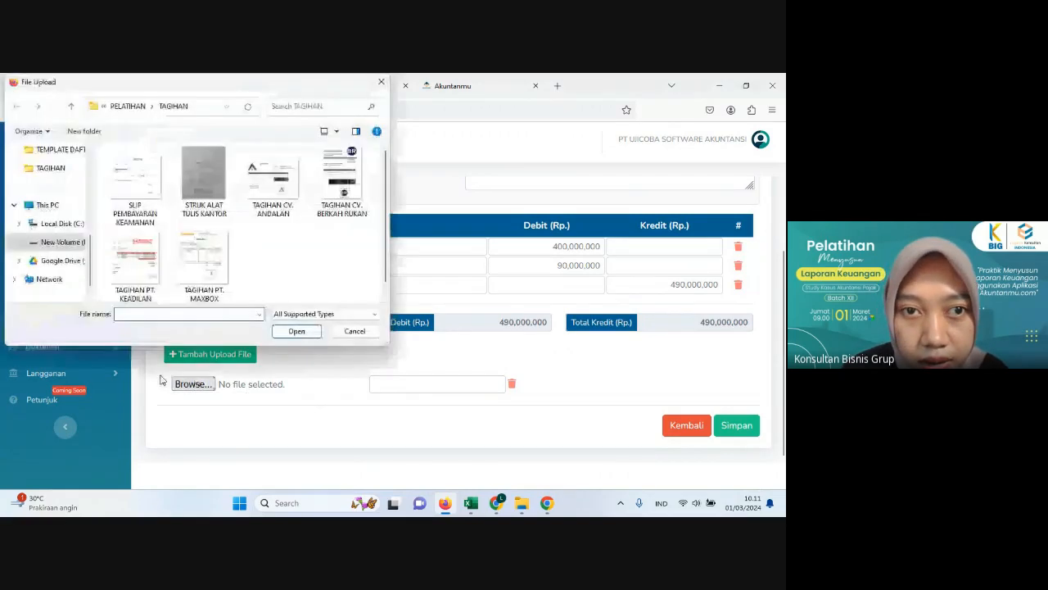
click(129, 106)
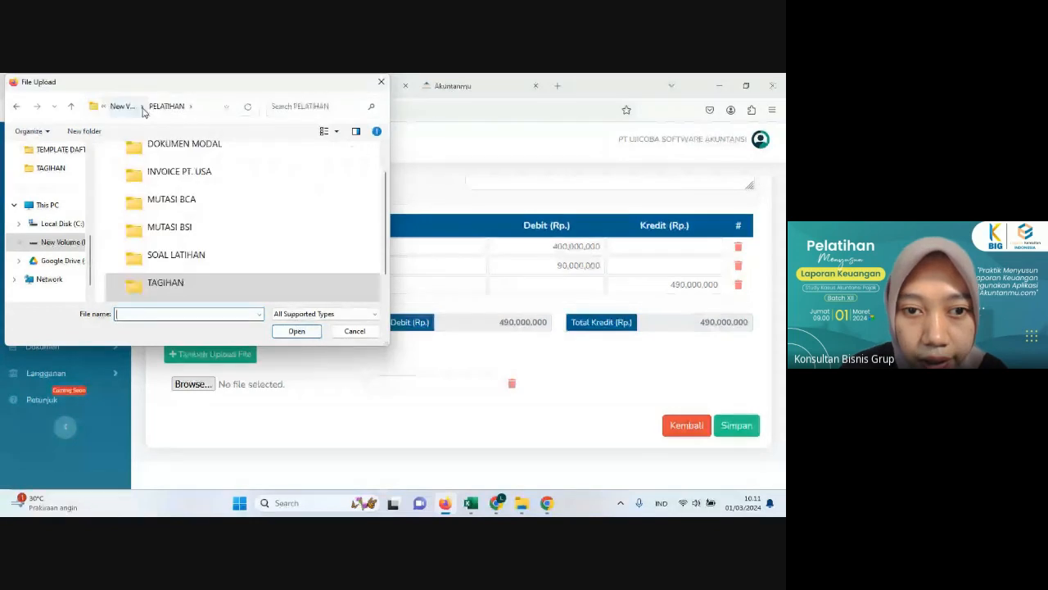
click(194, 212)
double_click(194, 211)
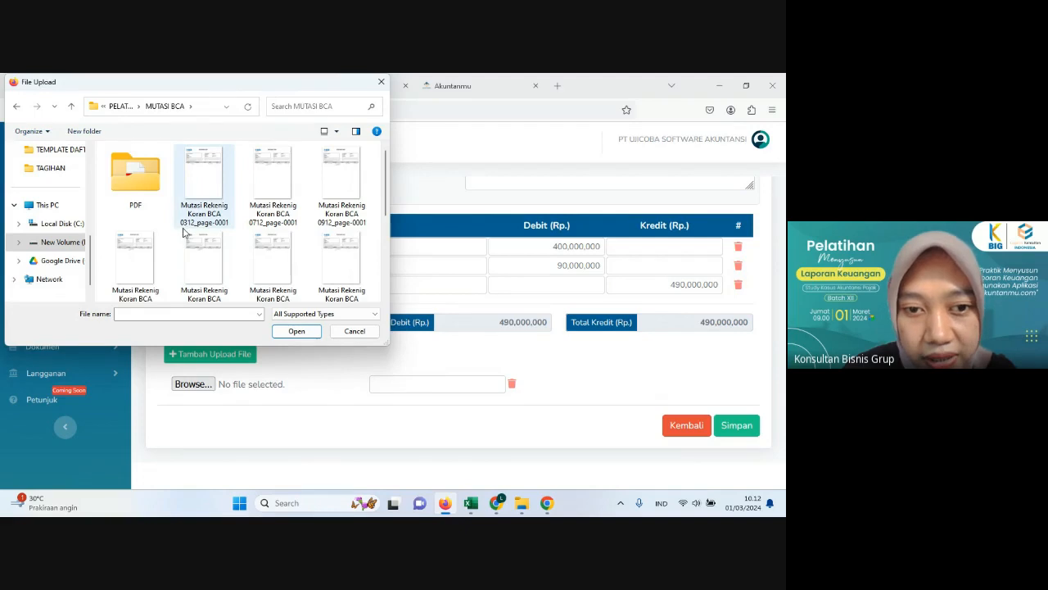
click(196, 169)
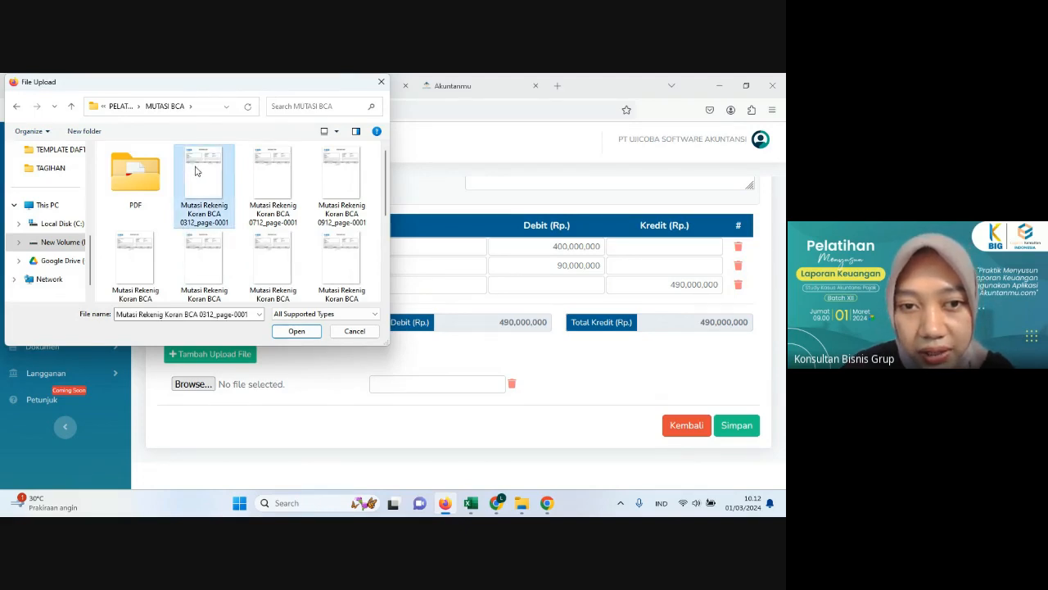
click(296, 331)
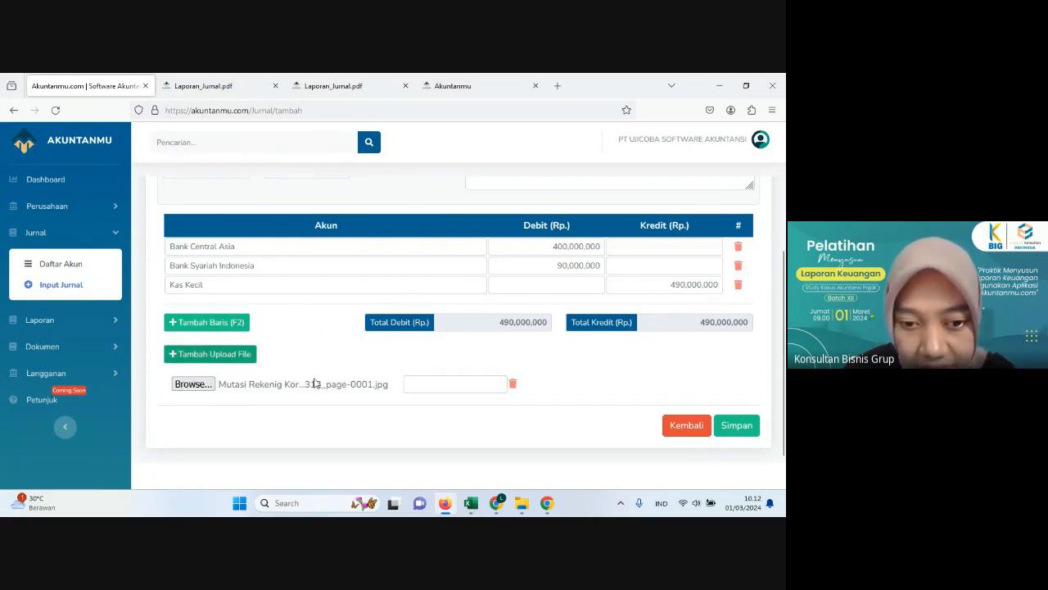
Step: Add a second upload row and attach "Mutasi Rekenig Koran BSI 0312" from the MUTASI BSI folder
click(228, 361)
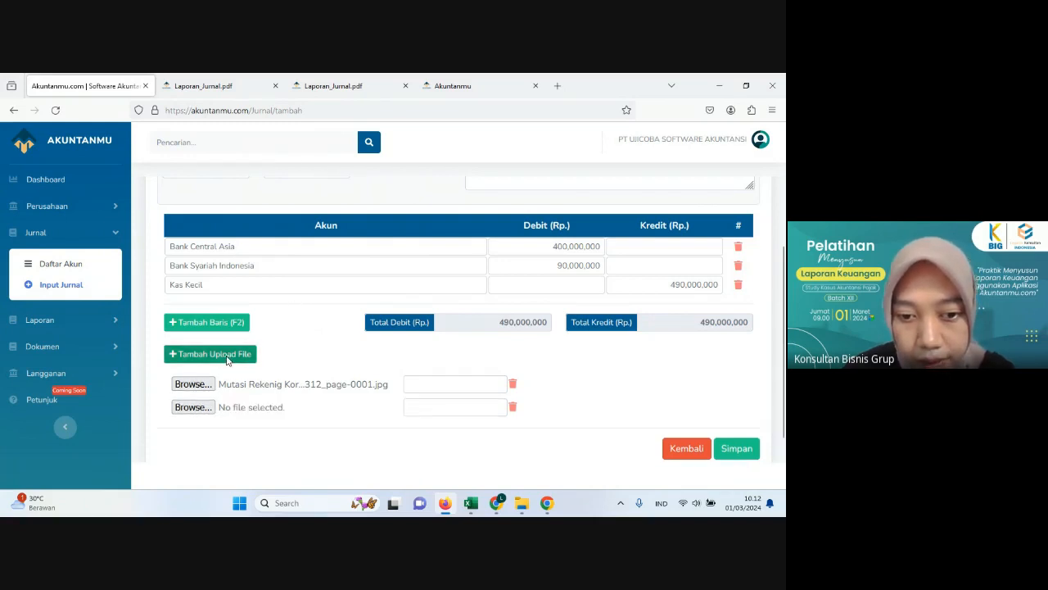
click(205, 407)
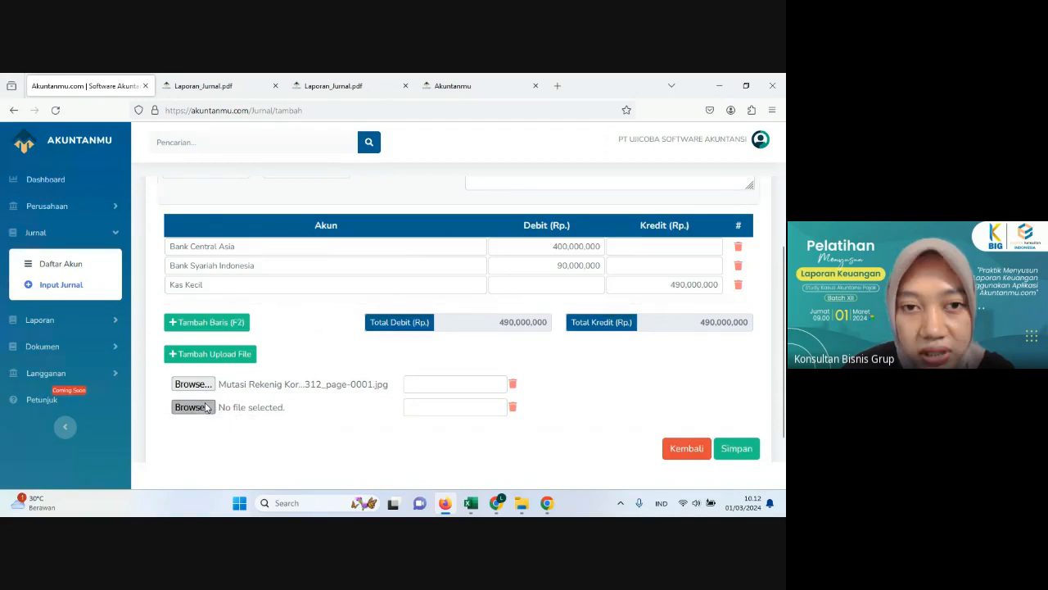
click(118, 105)
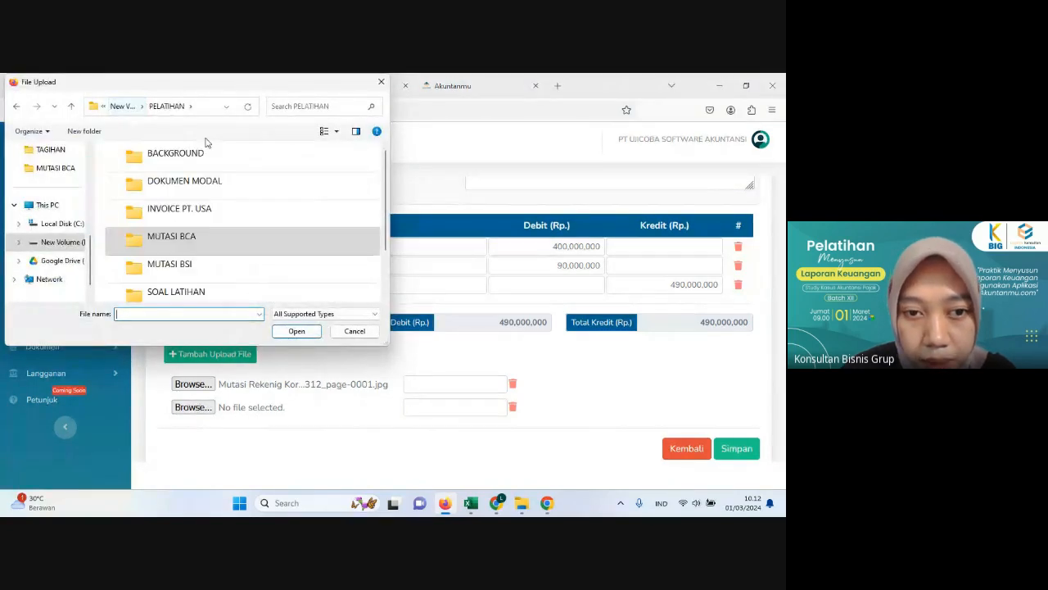
double_click(182, 265)
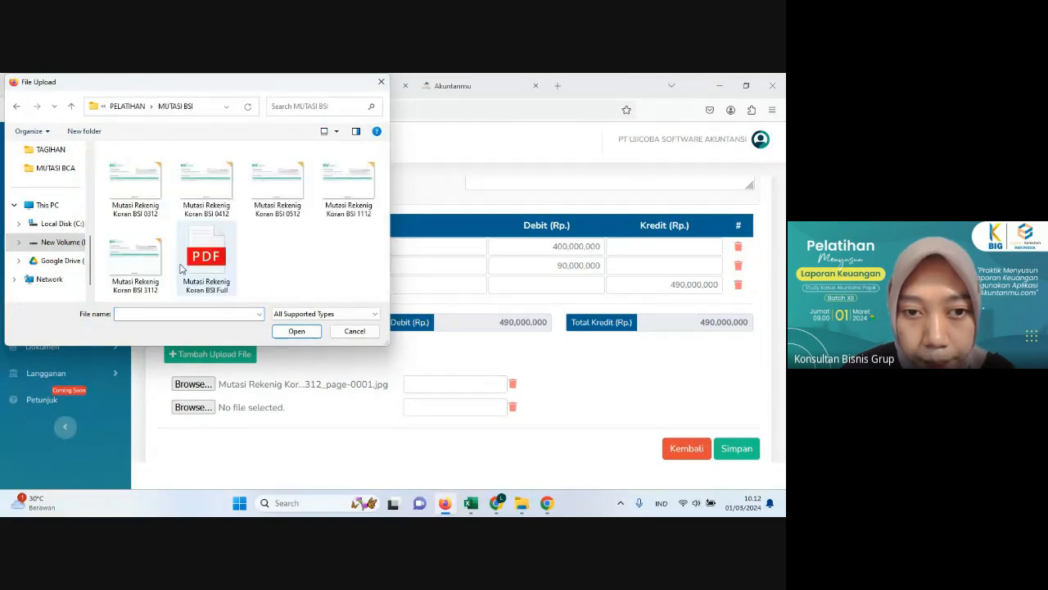
click(153, 218)
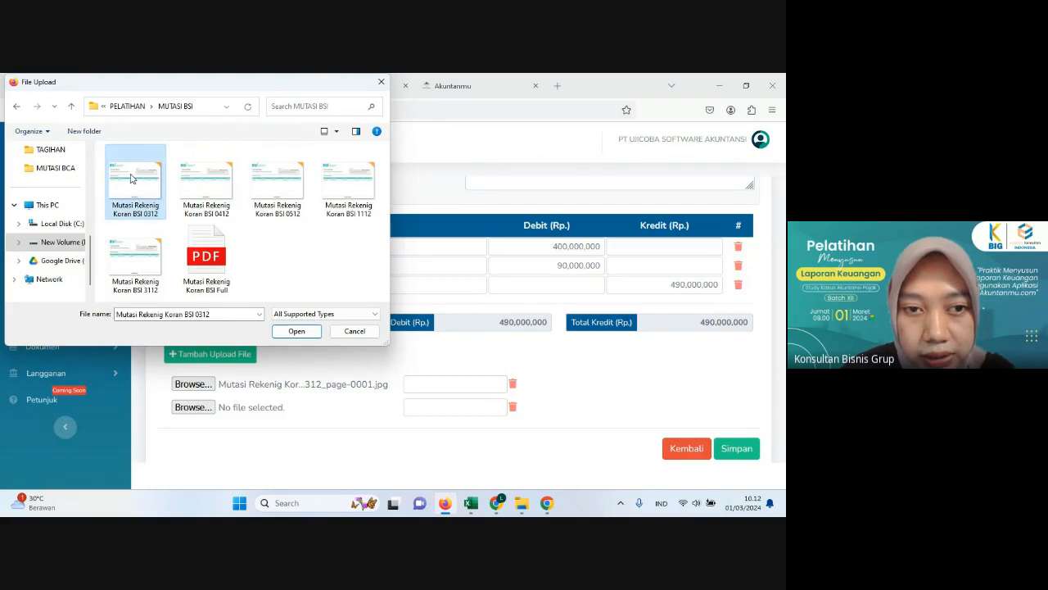
click(295, 331)
scroll(300, 332, down, 1)
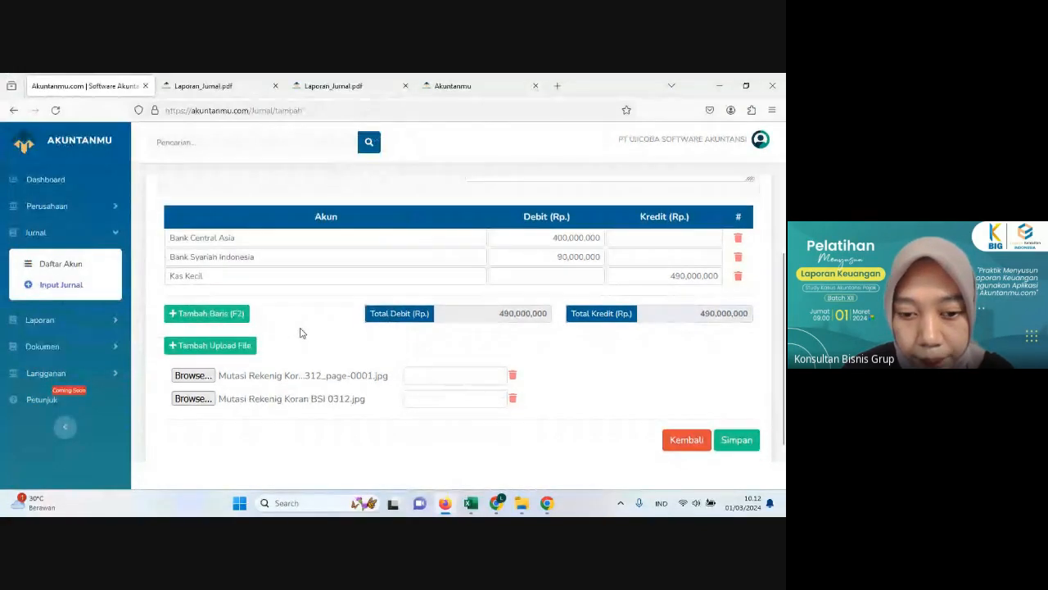
scroll(245, 353, up, 2)
scroll(262, 363, down, 2)
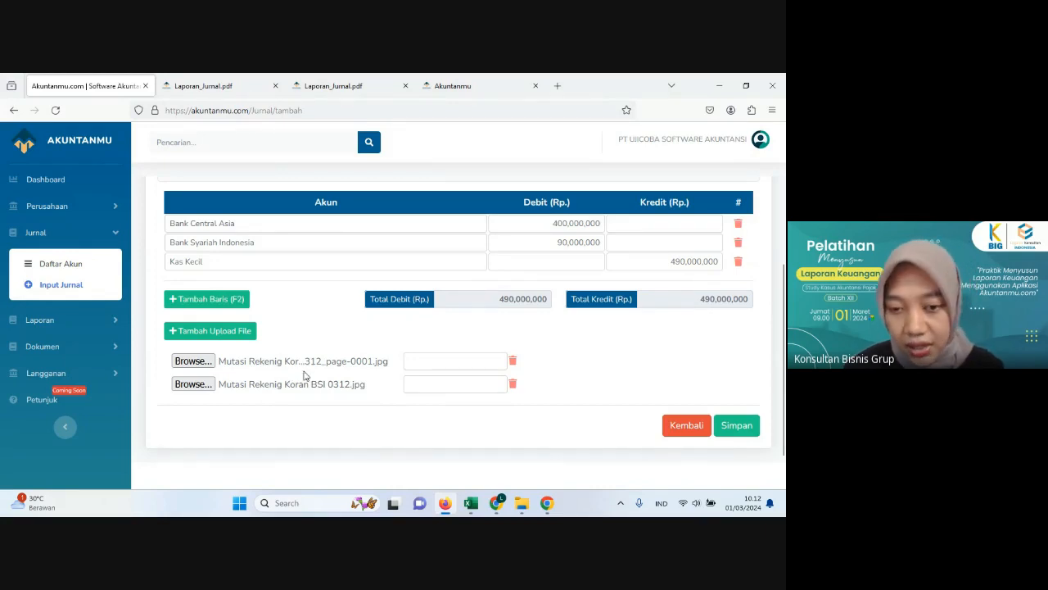
scroll(315, 361, up, 1)
scroll(319, 358, down, 1)
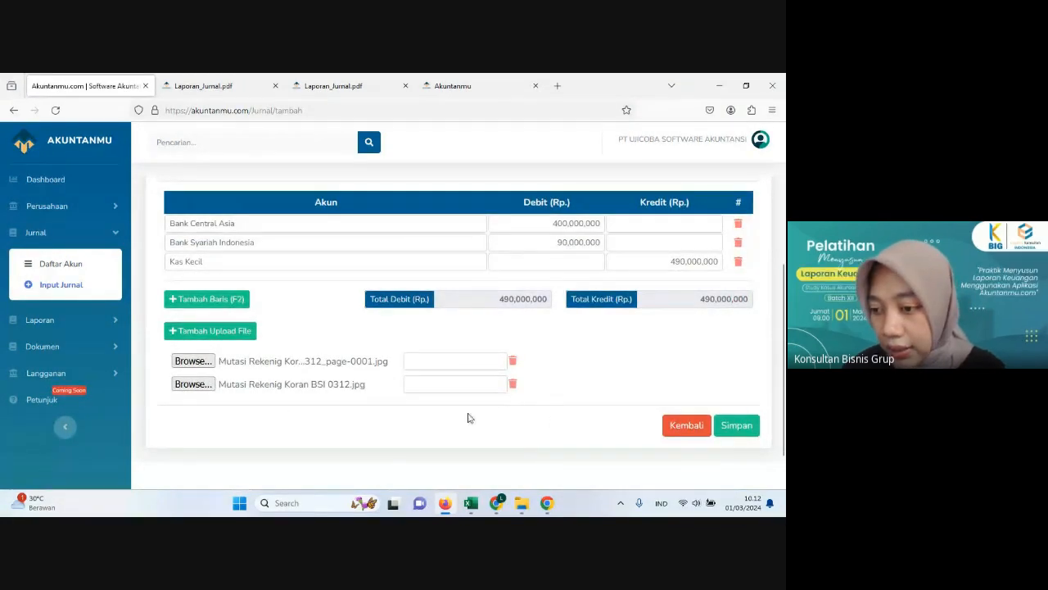
Step: Save the 3 December journal and open the printable report of the "Pindah buku" entry from the journal list
click(738, 429)
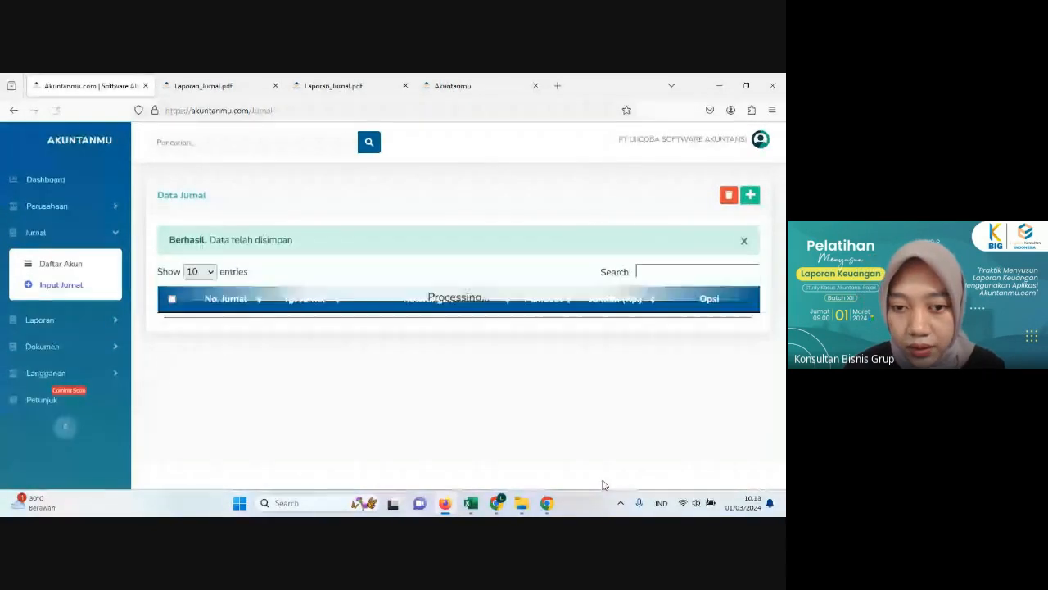
scroll(406, 356, down, 1)
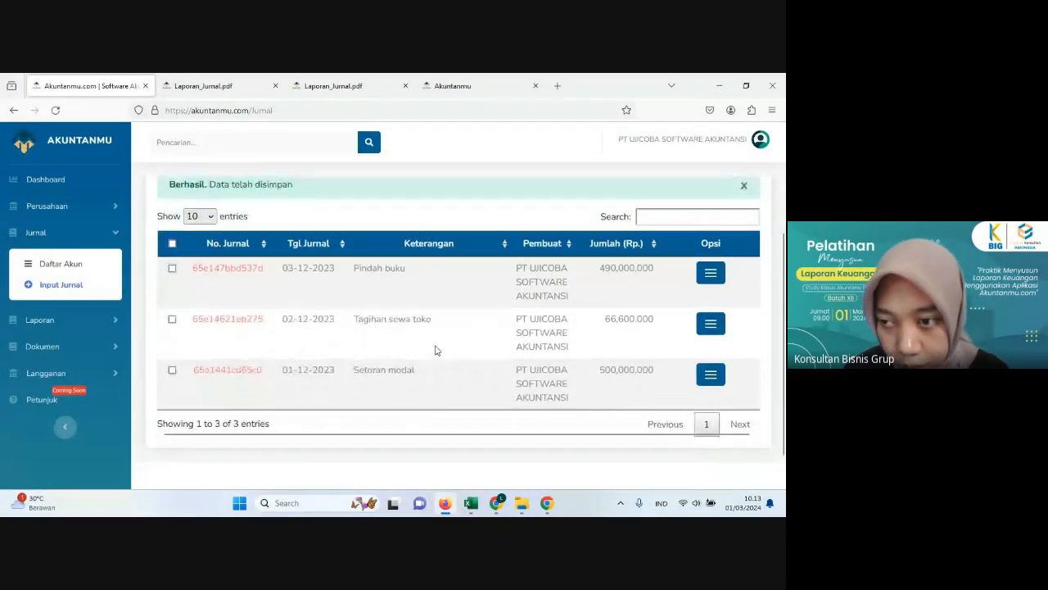
click(711, 273)
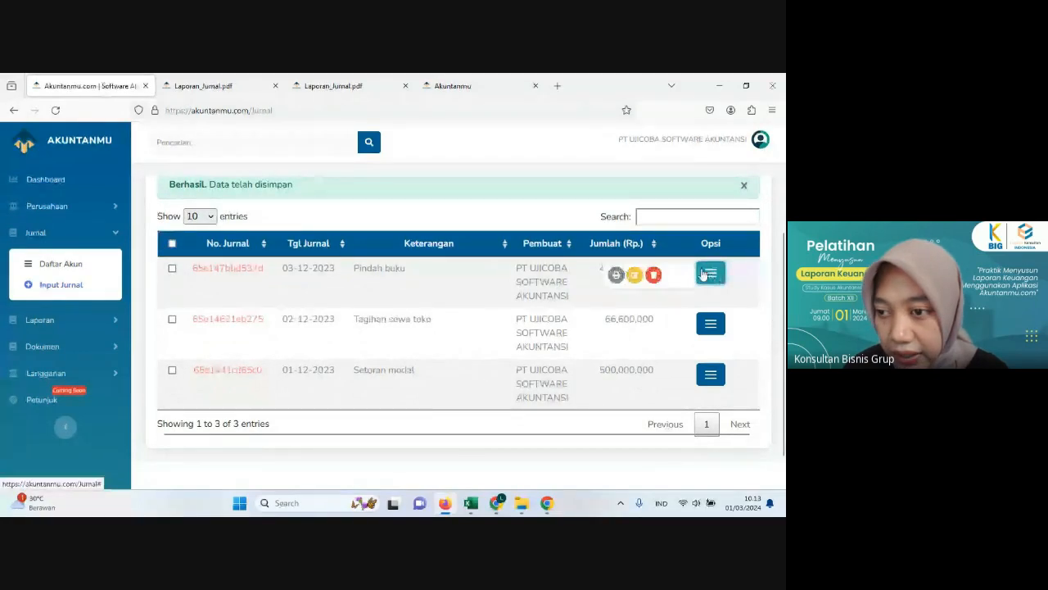
click(617, 276)
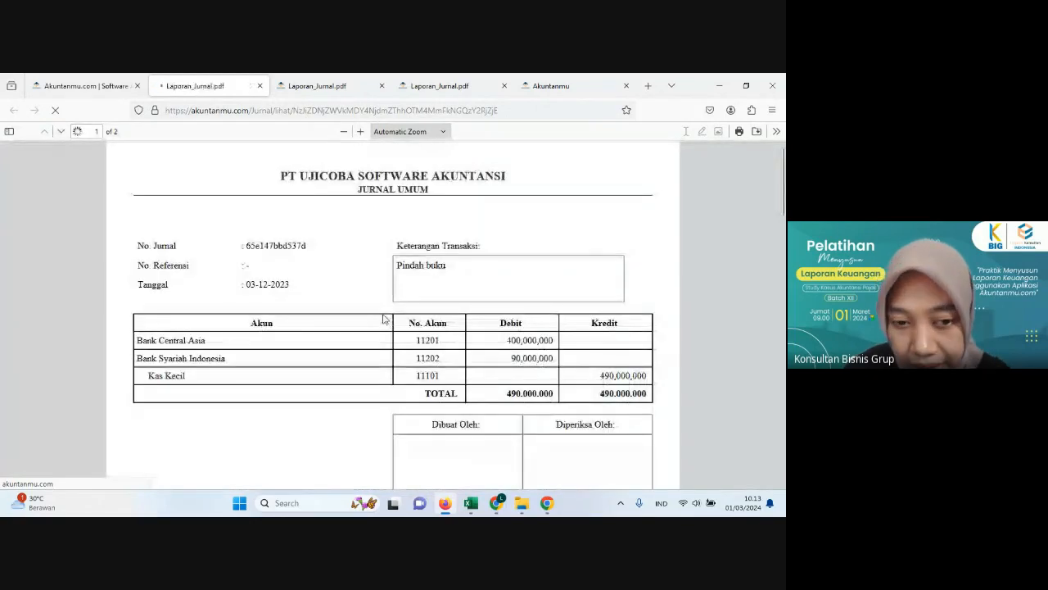
Step: Examine the journal report's BCA and BSI bank statement attachments across both pages
scroll(388, 317, down, 1)
scroll(391, 312, down, 3)
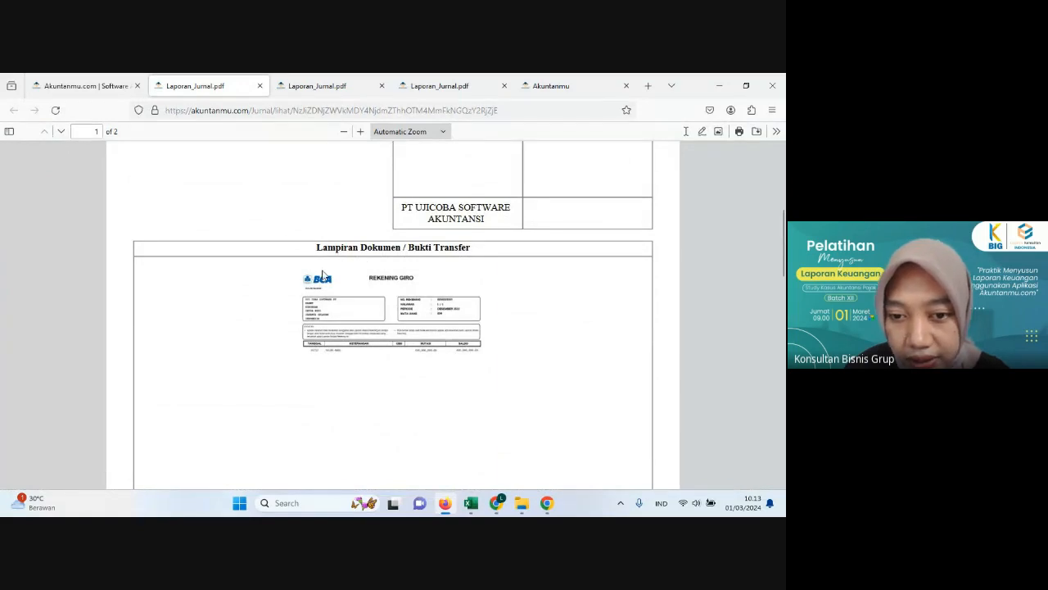
scroll(336, 332, down, 1)
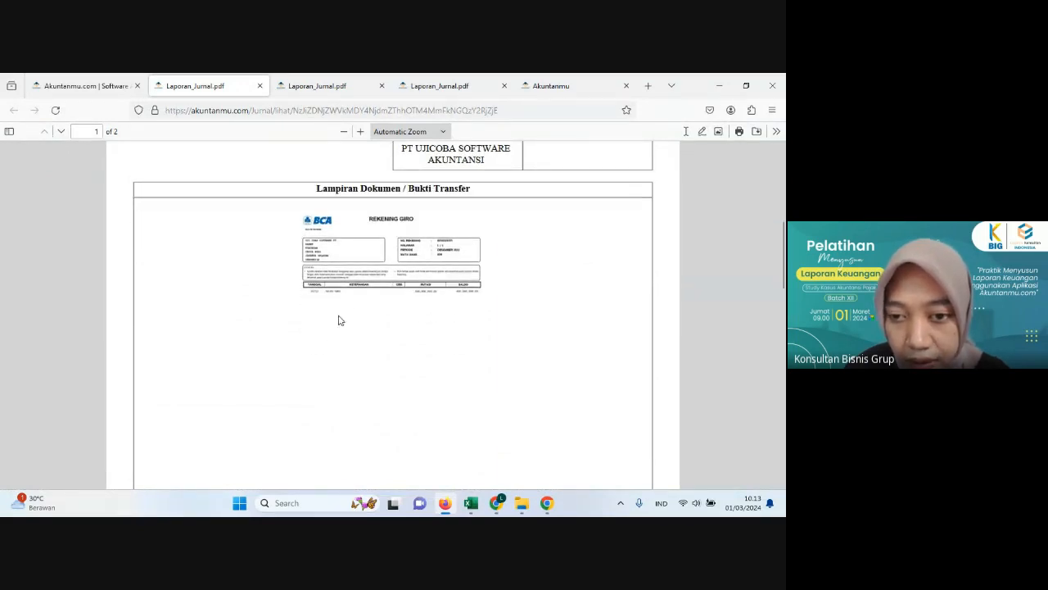
scroll(414, 295, down, 3)
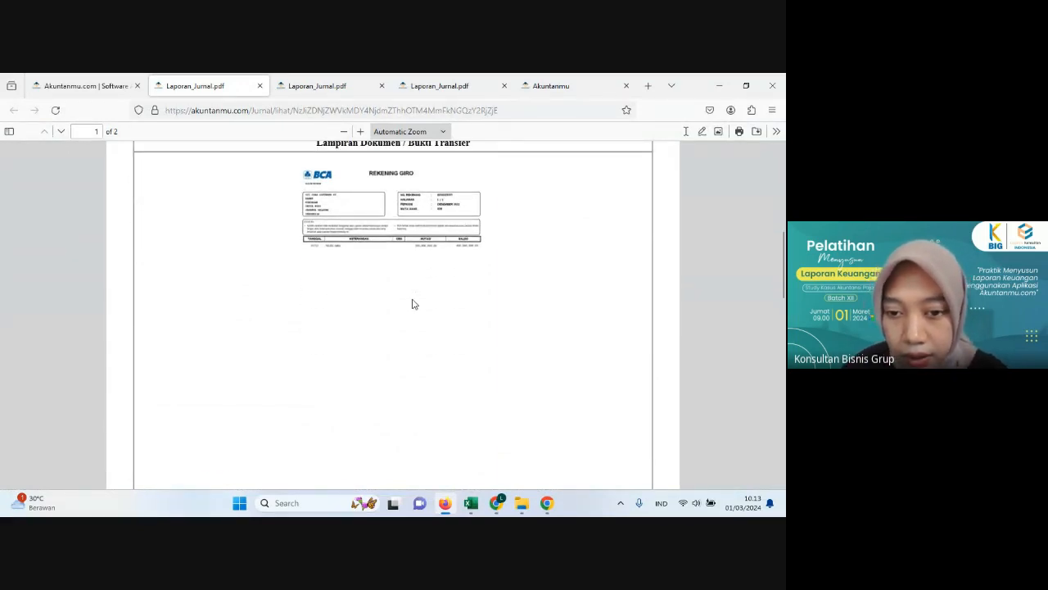
scroll(316, 377, down, 2)
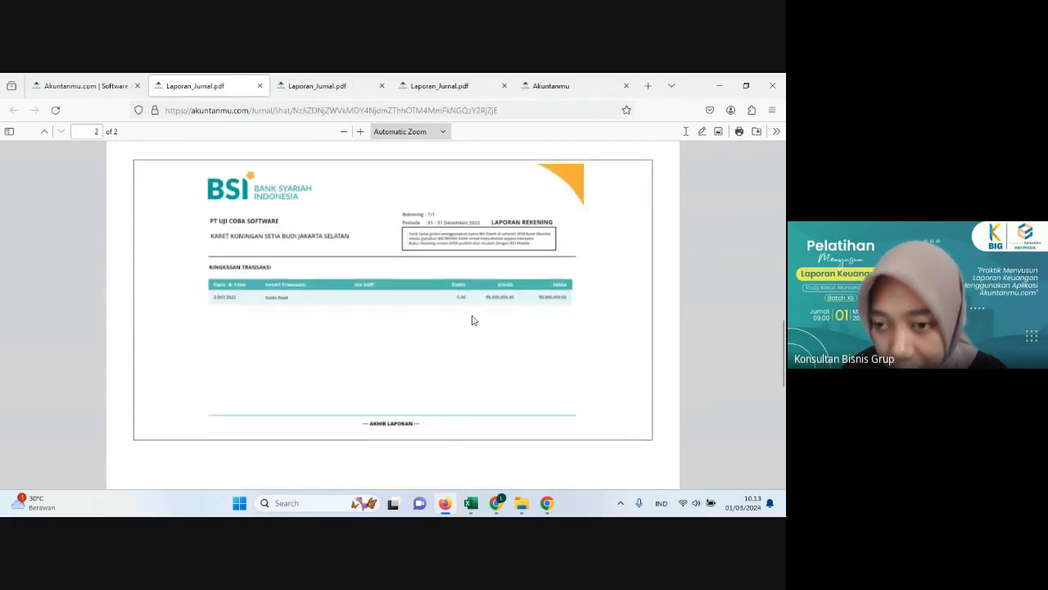
scroll(396, 323, down, 5)
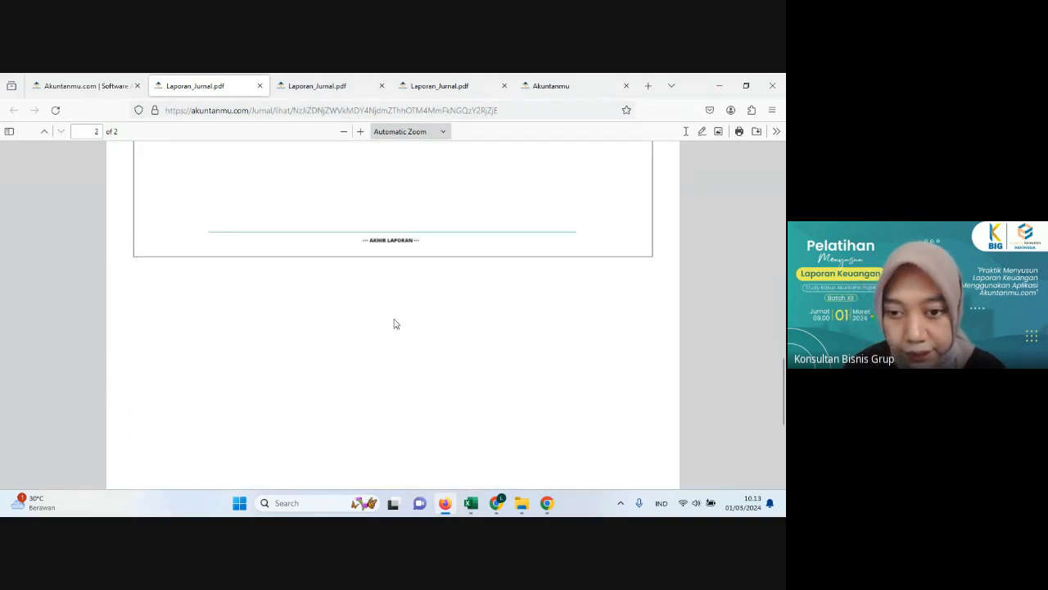
scroll(394, 323, up, 4)
scroll(394, 323, up, 10)
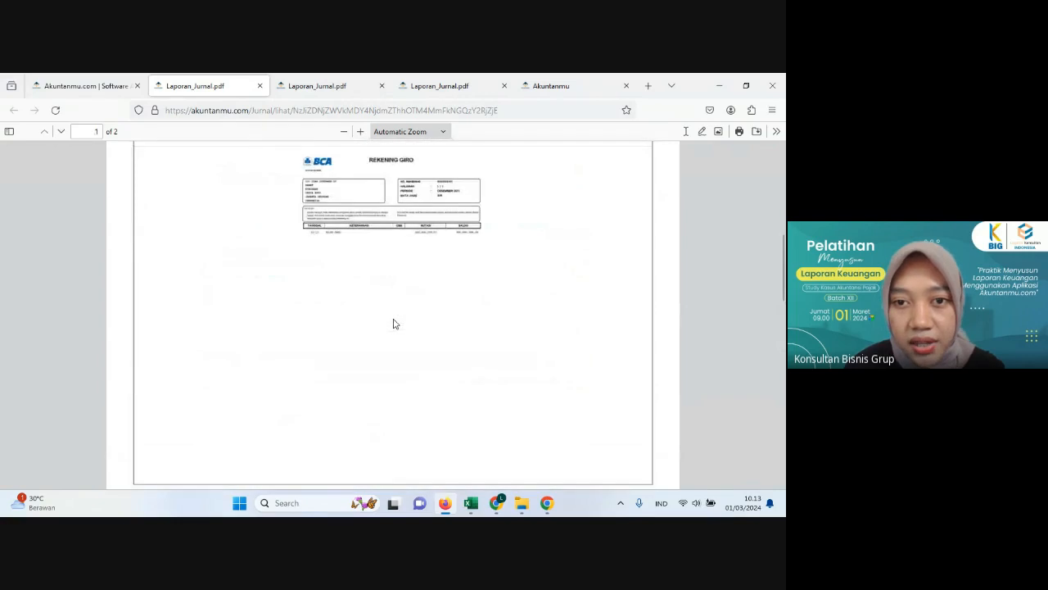
Step: Return to the journal list, switch to Excel and read the 4 December laptop purchase in the Histori Transaksi sheet
click(90, 85)
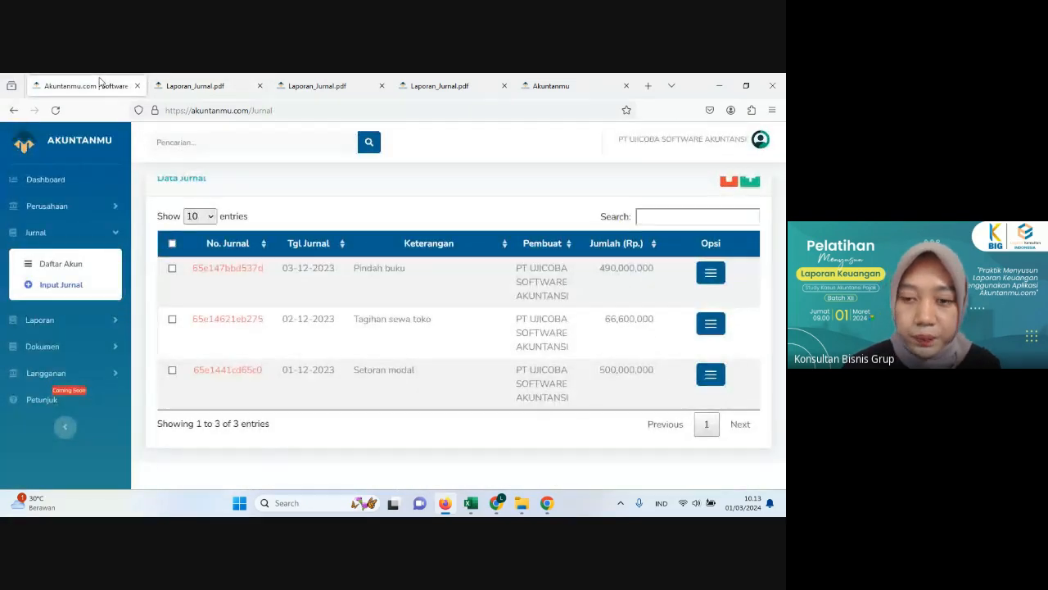
click(470, 502)
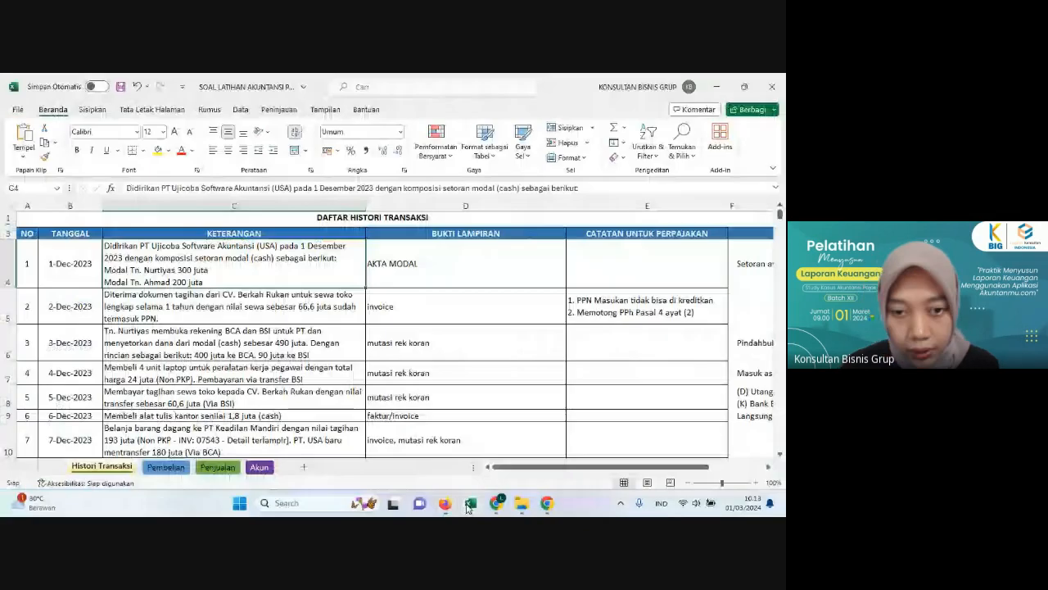
click(78, 377)
click(116, 379)
scroll(117, 378, down, 2)
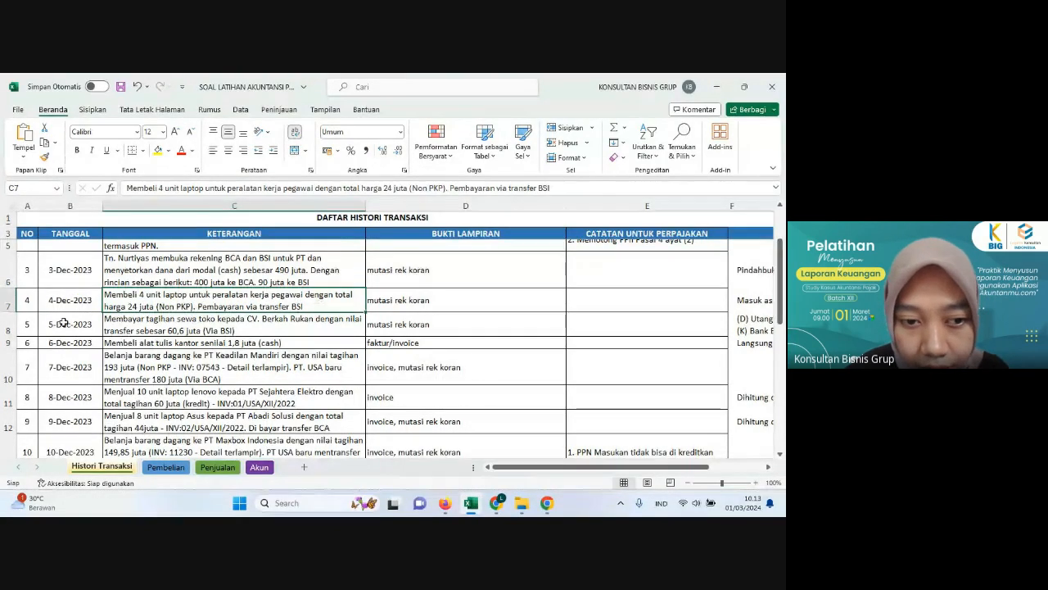
click(123, 325)
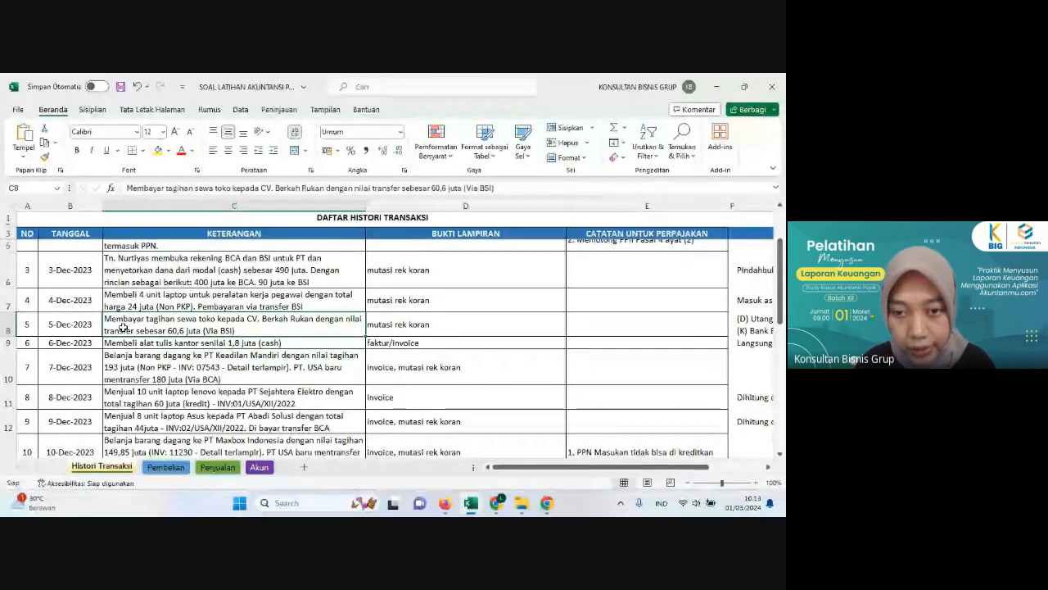
key(ctrl+c)
click(219, 300)
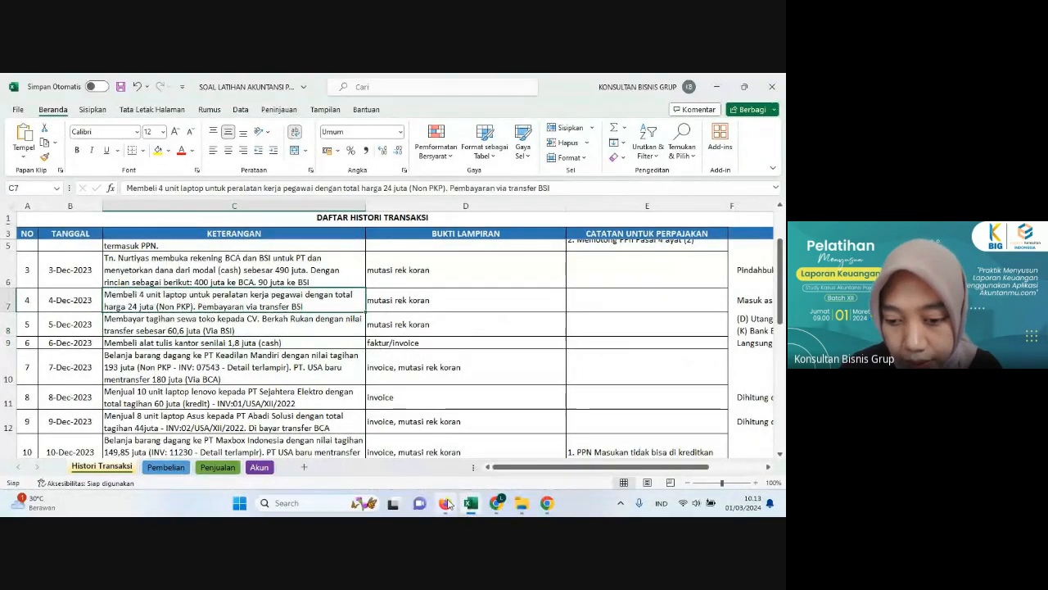
Step: Switch to Akuntanmu in Firefox, start a new journal and set its date to 04-12-2023
click(446, 503)
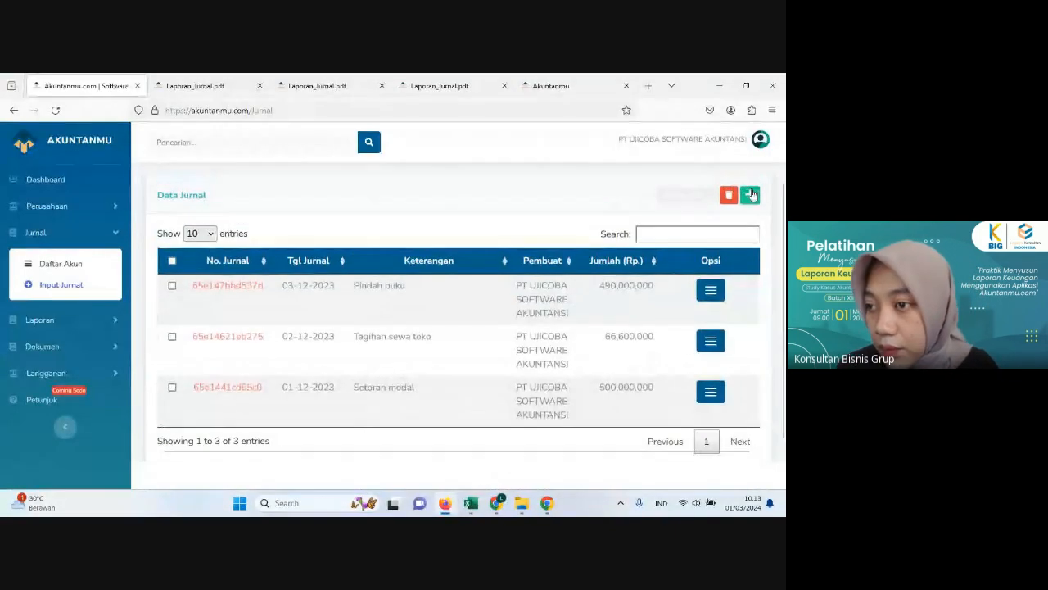
click(751, 194)
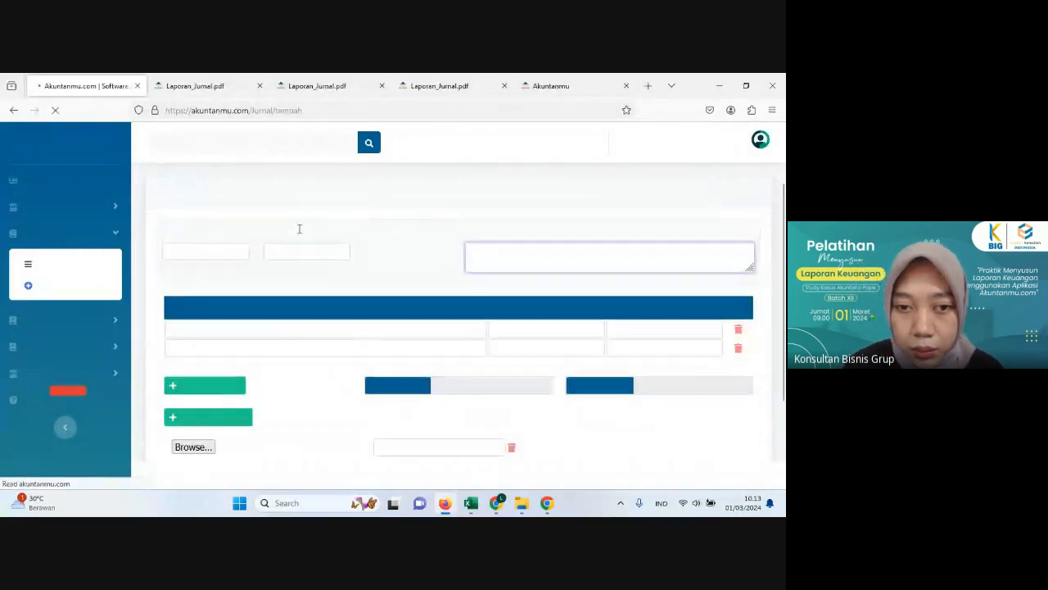
click(207, 251)
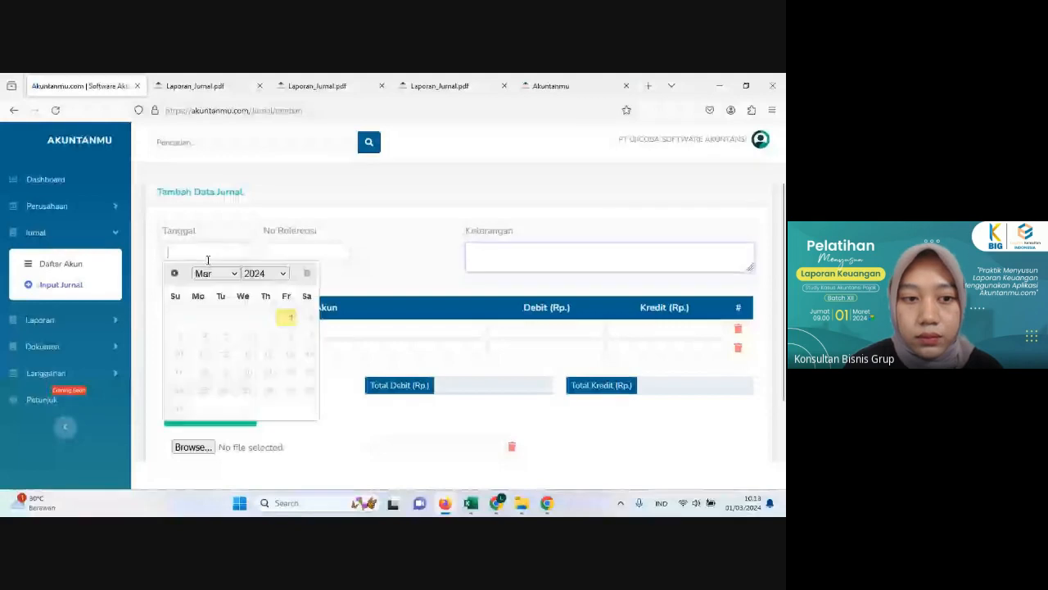
click(266, 274)
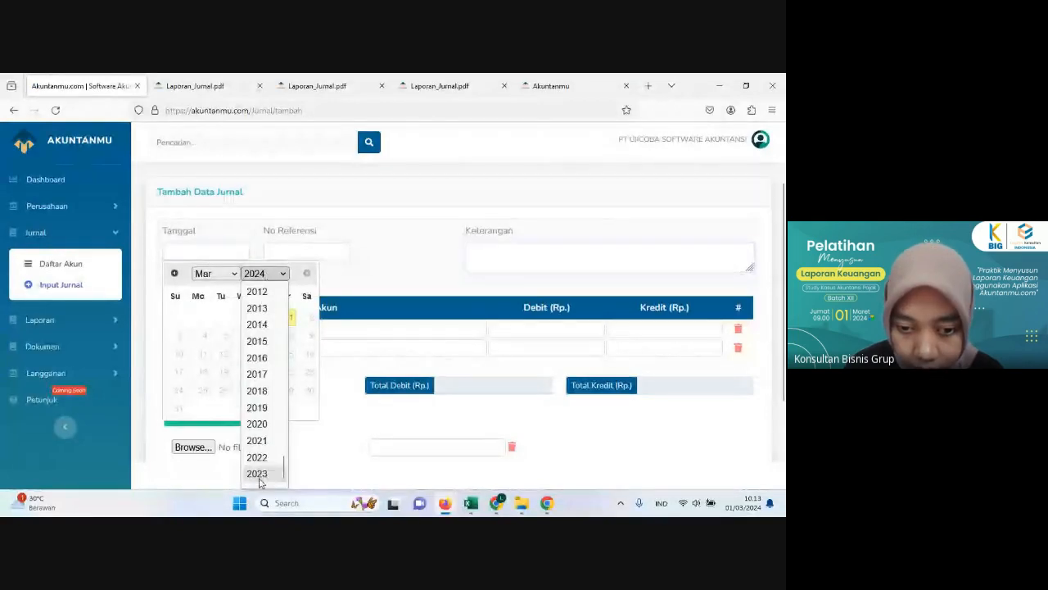
click(272, 479)
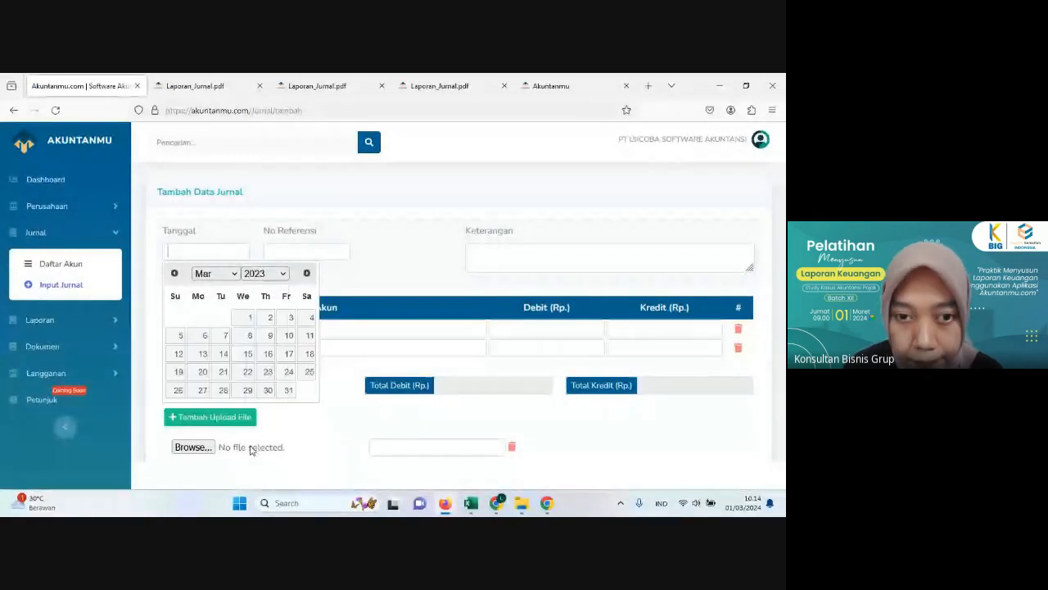
click(225, 278)
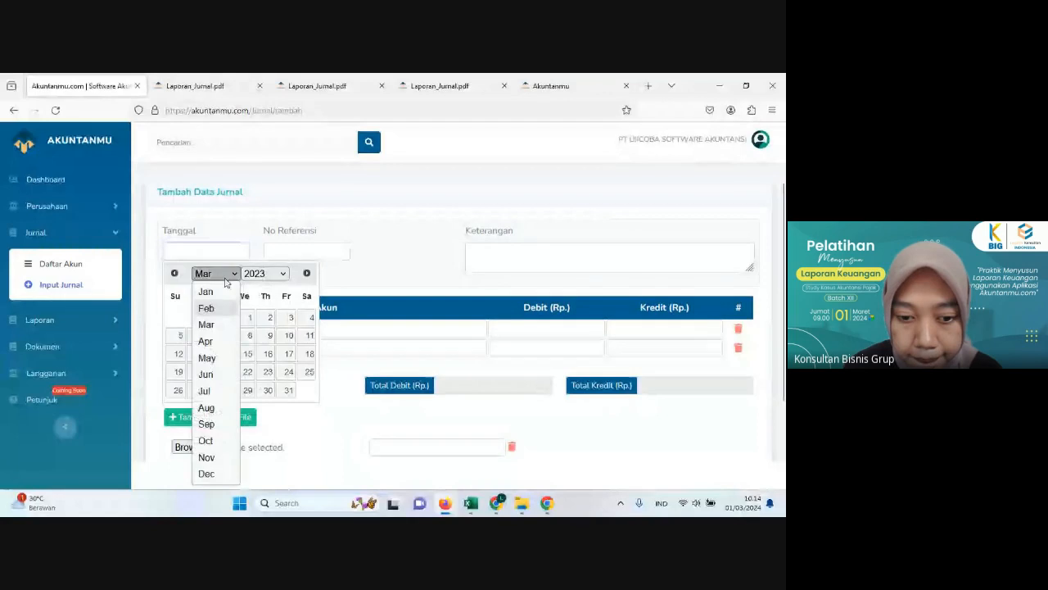
click(206, 473)
click(205, 335)
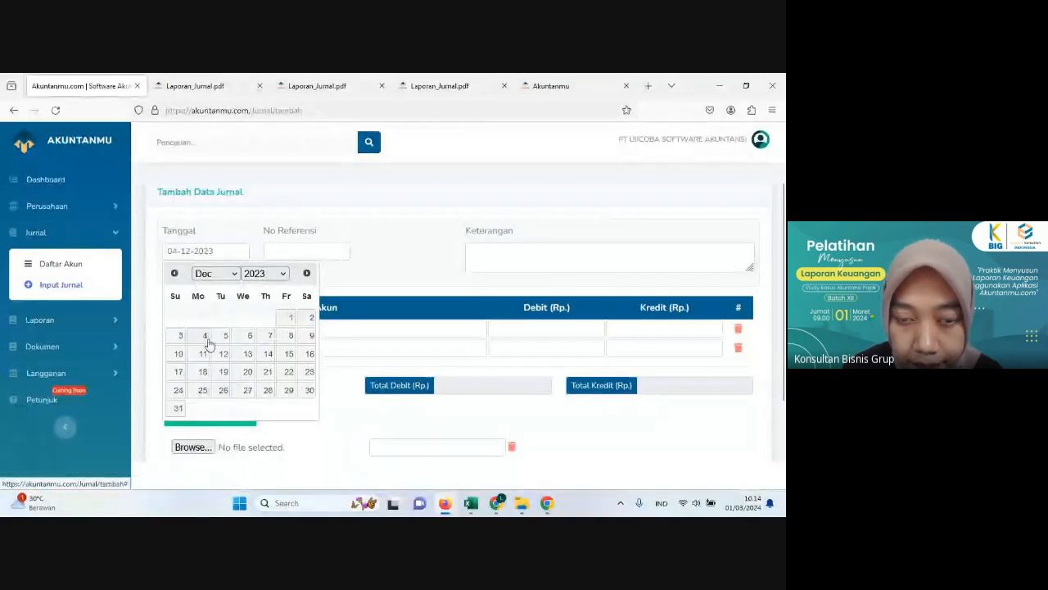
Step: Recheck the transaction in Excel and enter the journal description "Membeli peralatan kantor - laptop"
click(444, 503)
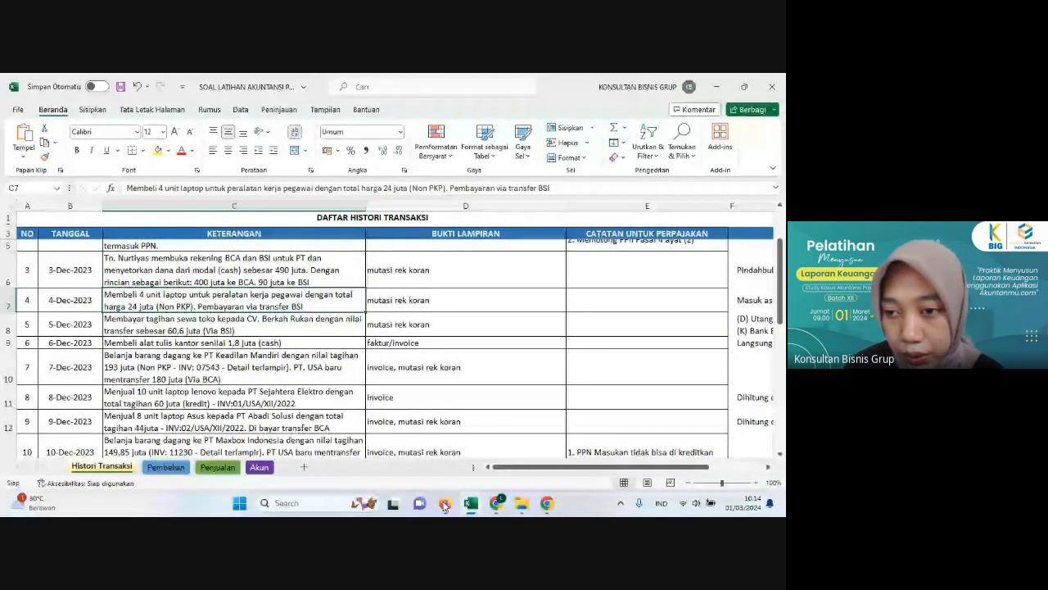
click(445, 503)
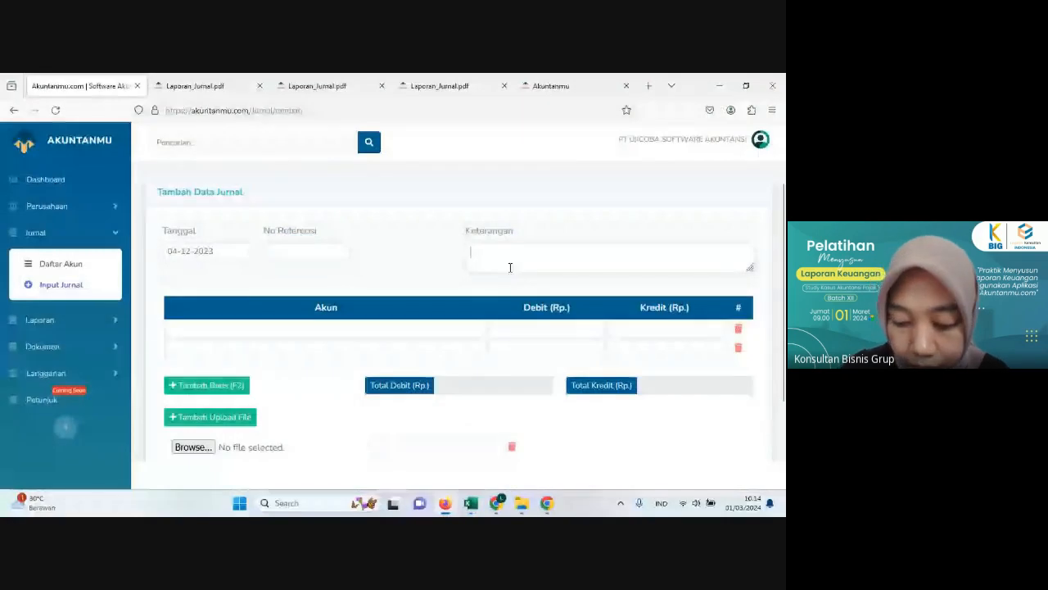
text(M)
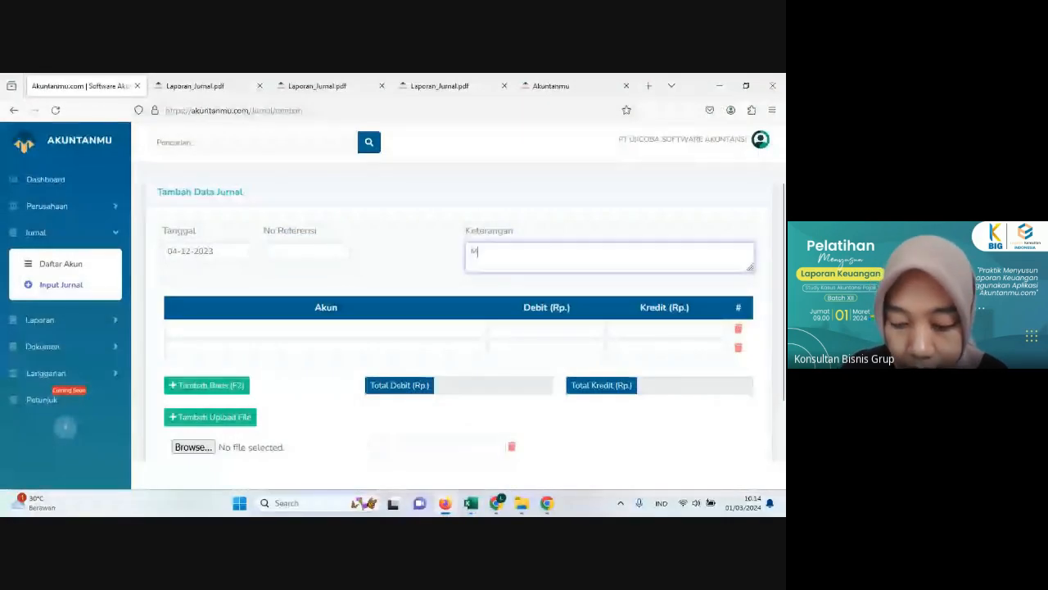
text(embeli peral)
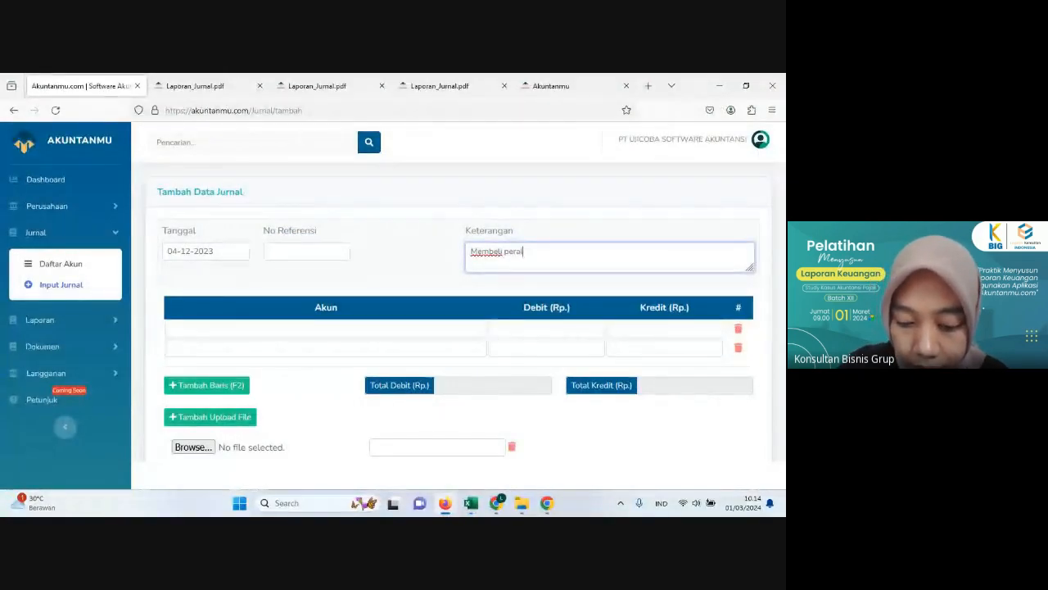
text(atan kantor - laptop)
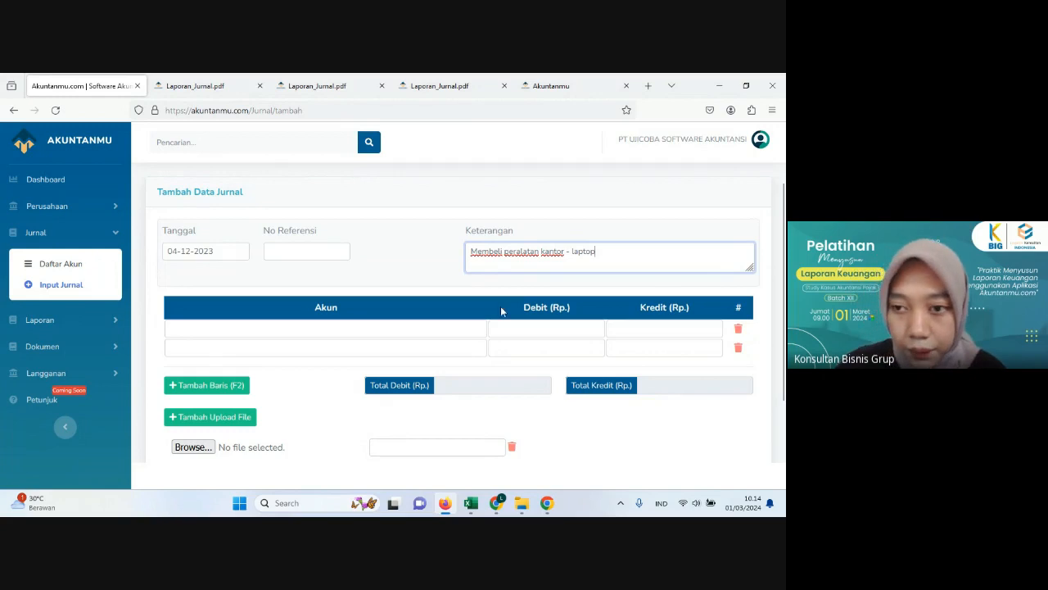
Step: Assign the account Peralatan Kantor - Laptop to the first journal line
click(350, 326)
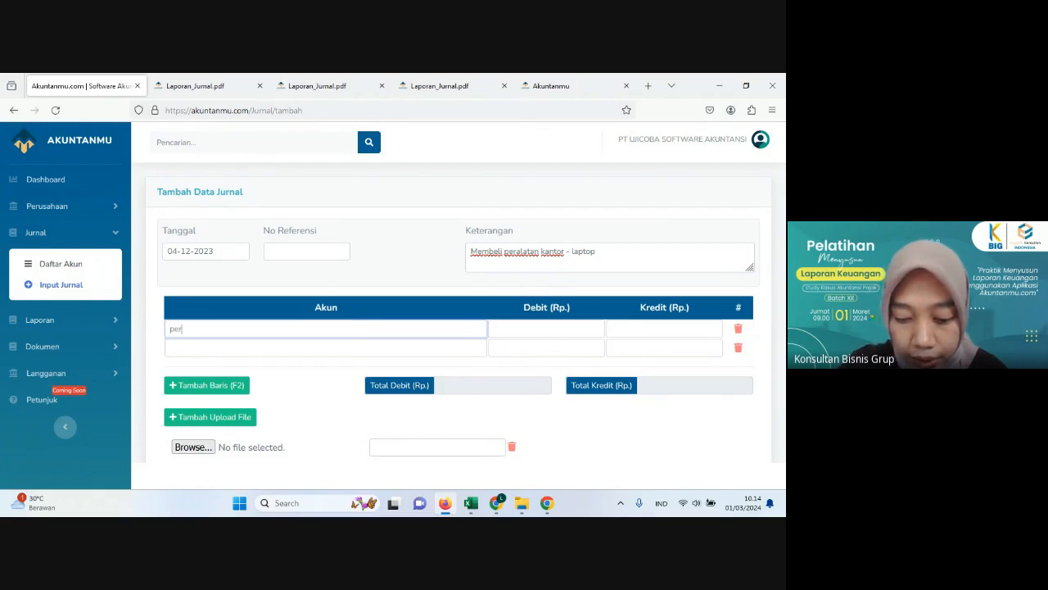
text(peralatan Kantor - Laptop)
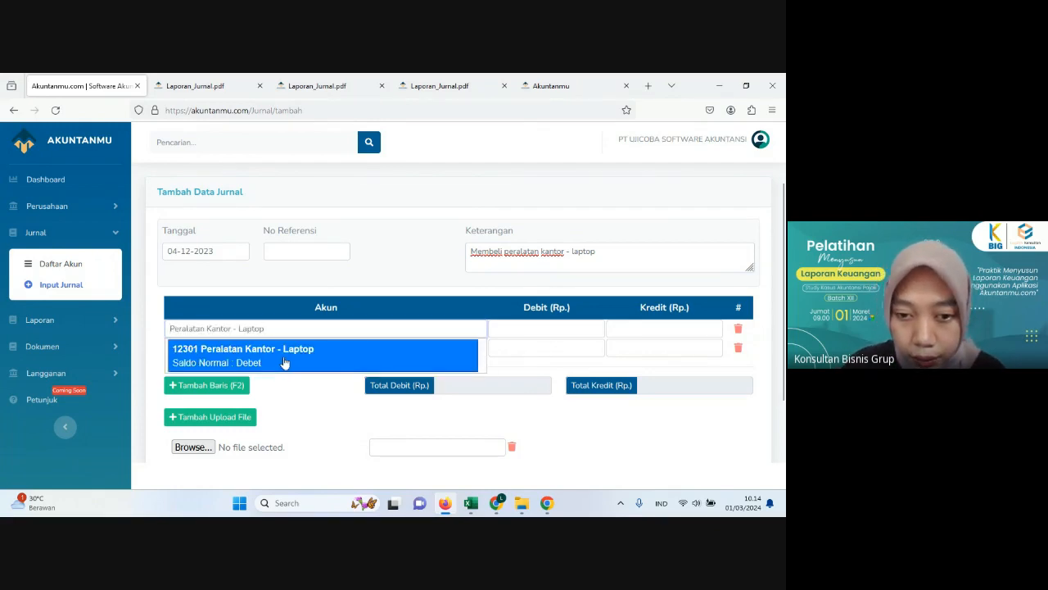
click(285, 359)
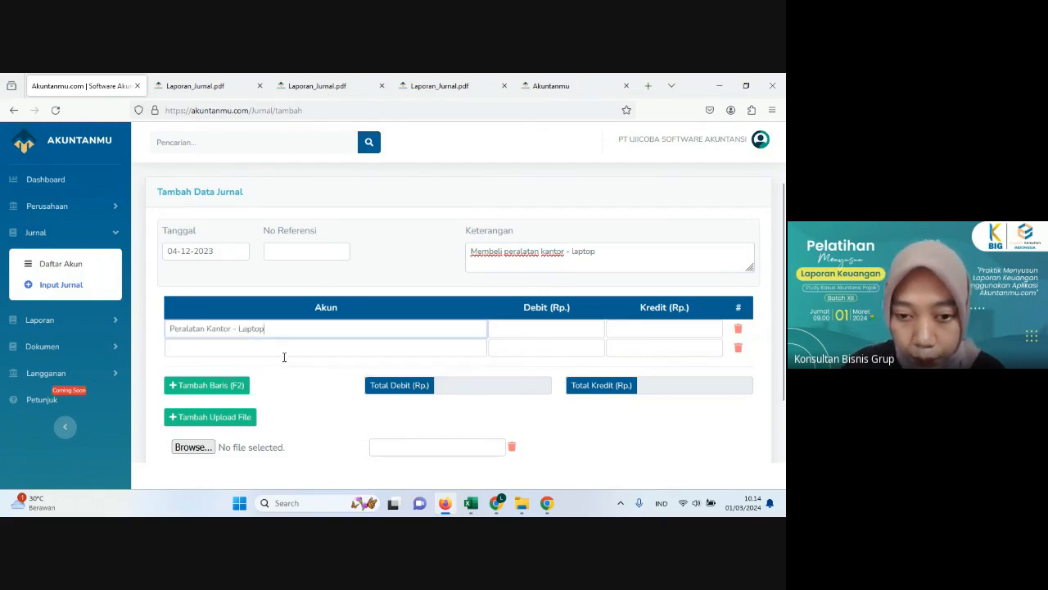
Step: Check the payment source in Excel and assign Bank Syariah Indonesia to the second journal line in Akuntanmu
click(448, 508)
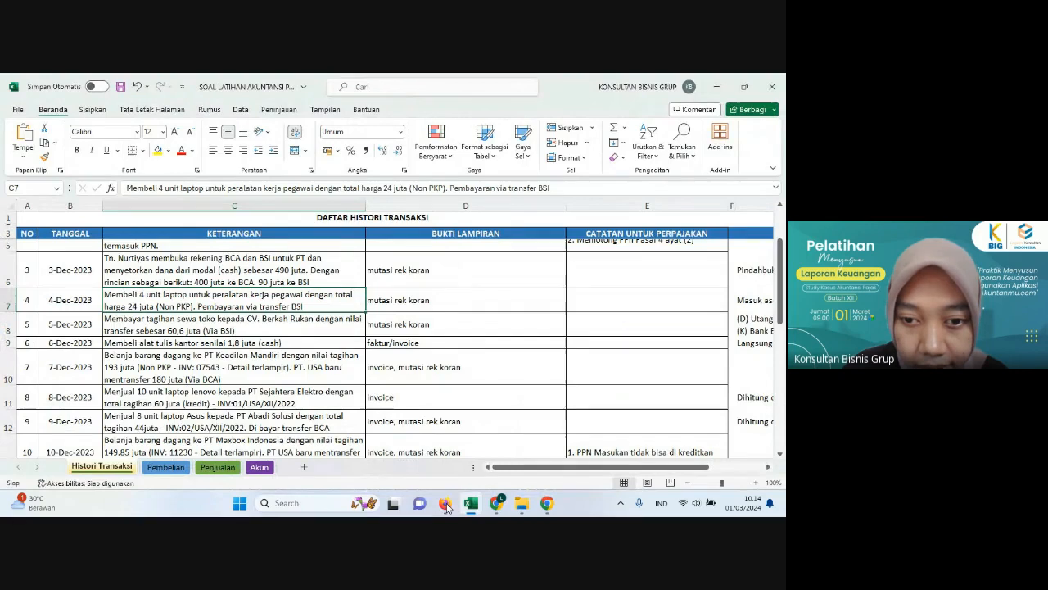
click(447, 508)
click(277, 354)
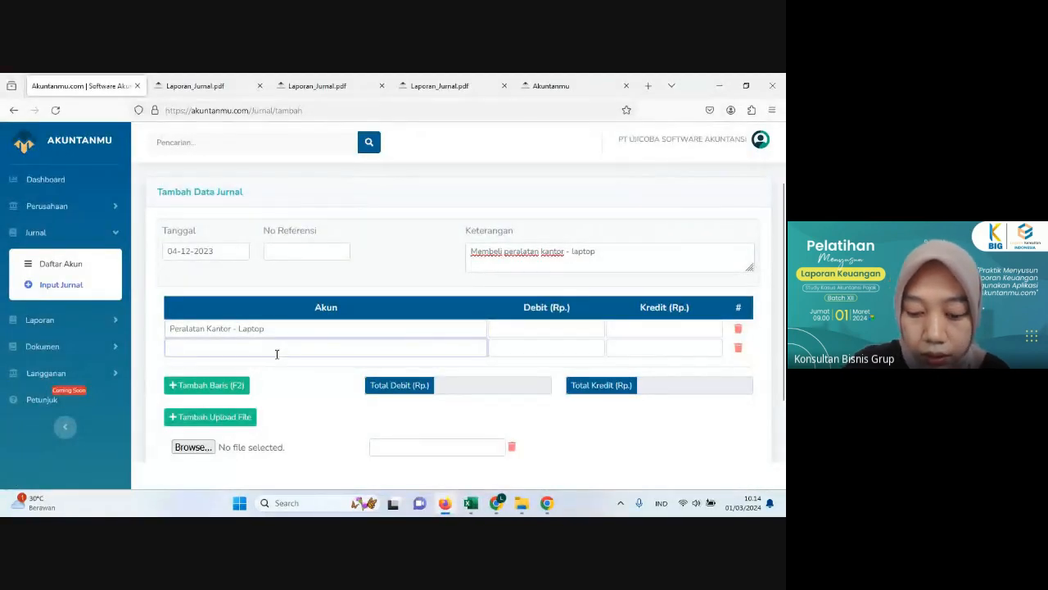
text(bank)
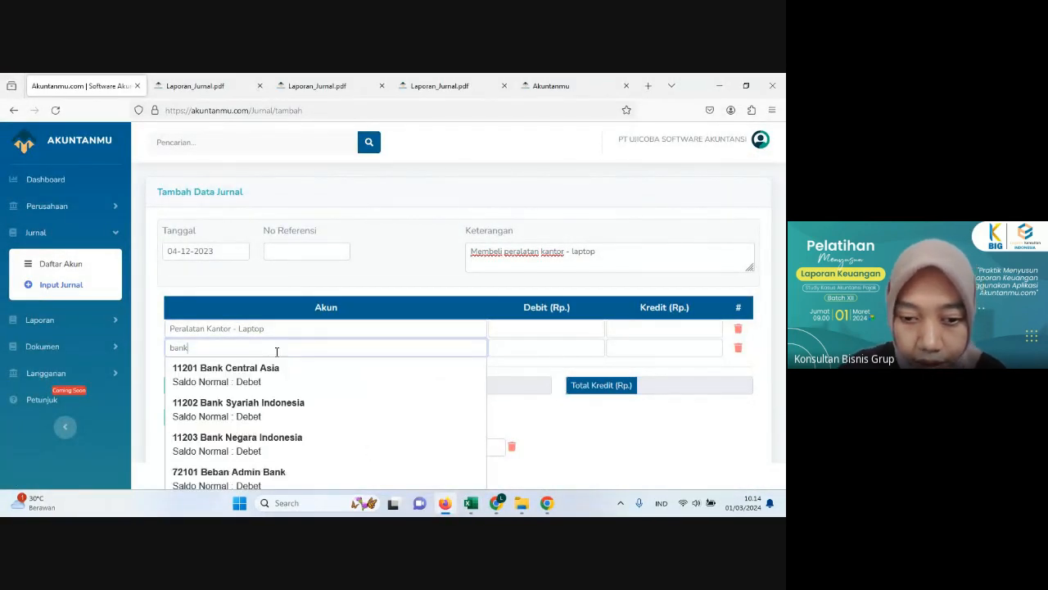
click(258, 401)
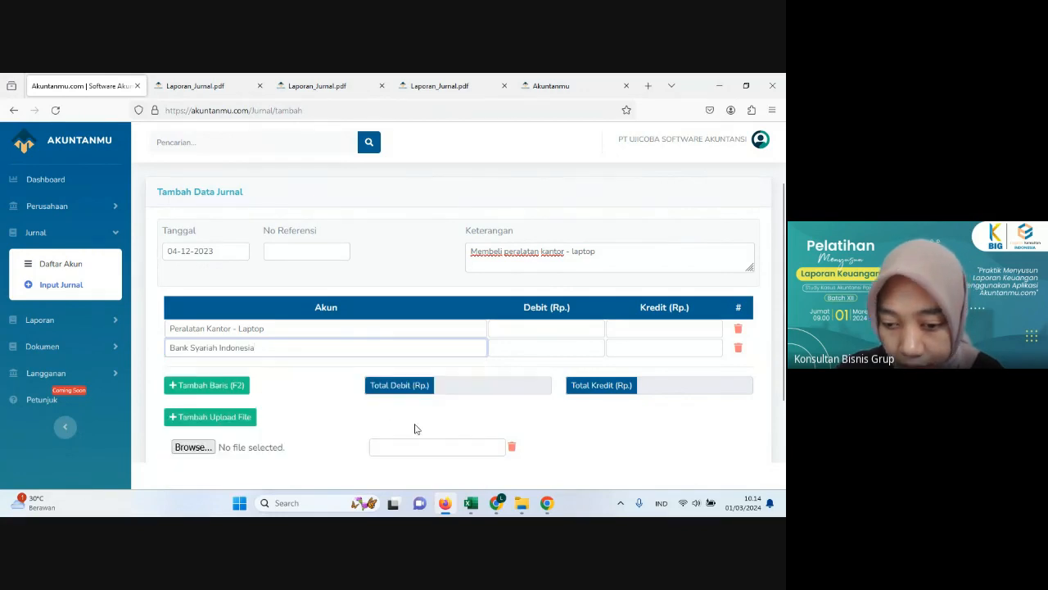
Step: Recheck the laptop purchase in Excel, then enter 24,000,000 as debit for Peralatan Kantor - Laptop and as credit for Bank Syariah Indonesia in Akuntanmu
click(443, 508)
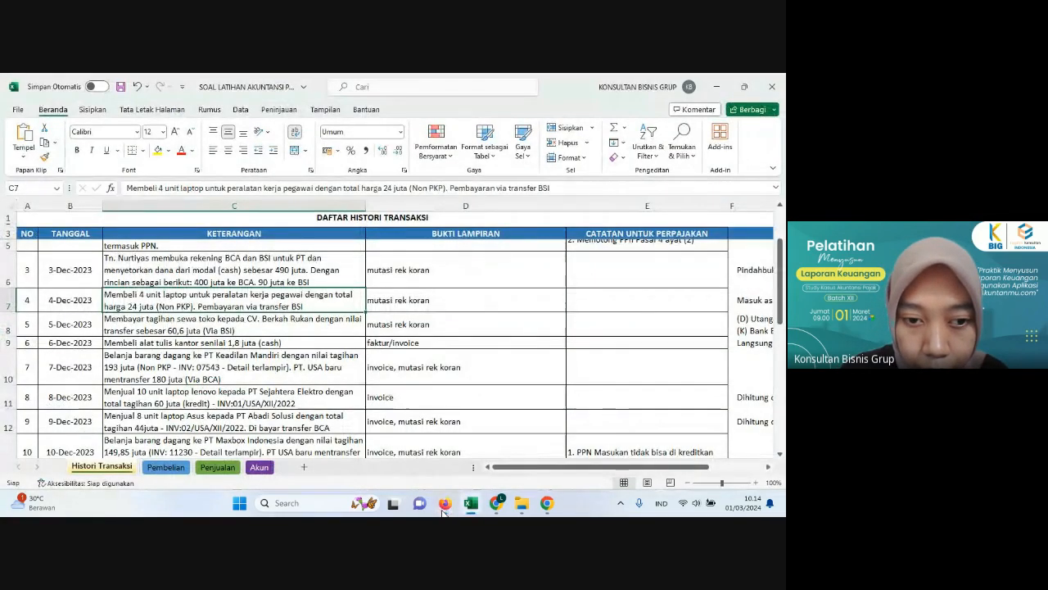
click(443, 508)
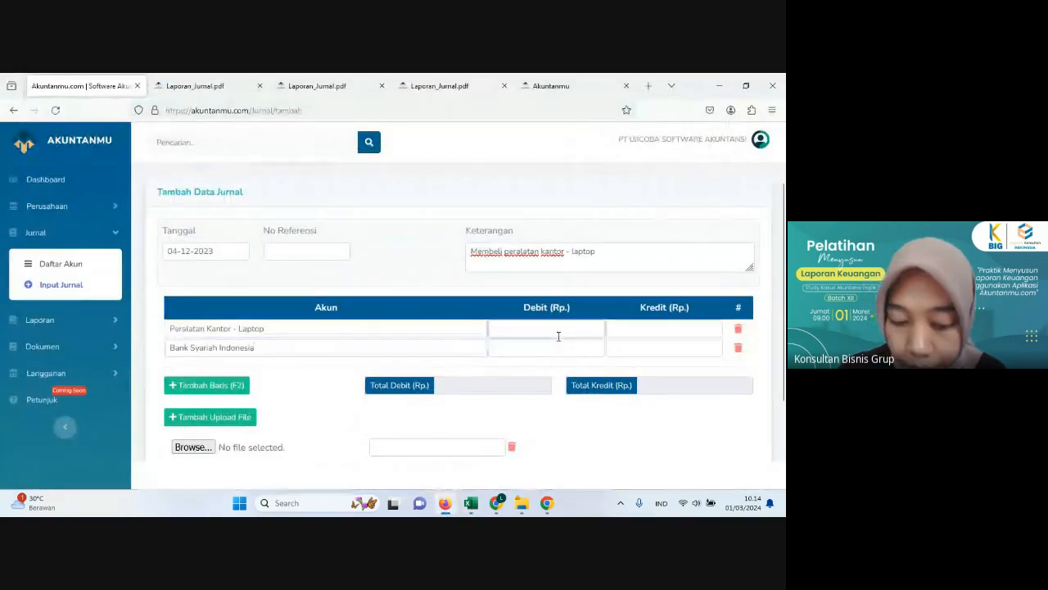
text(0000000)
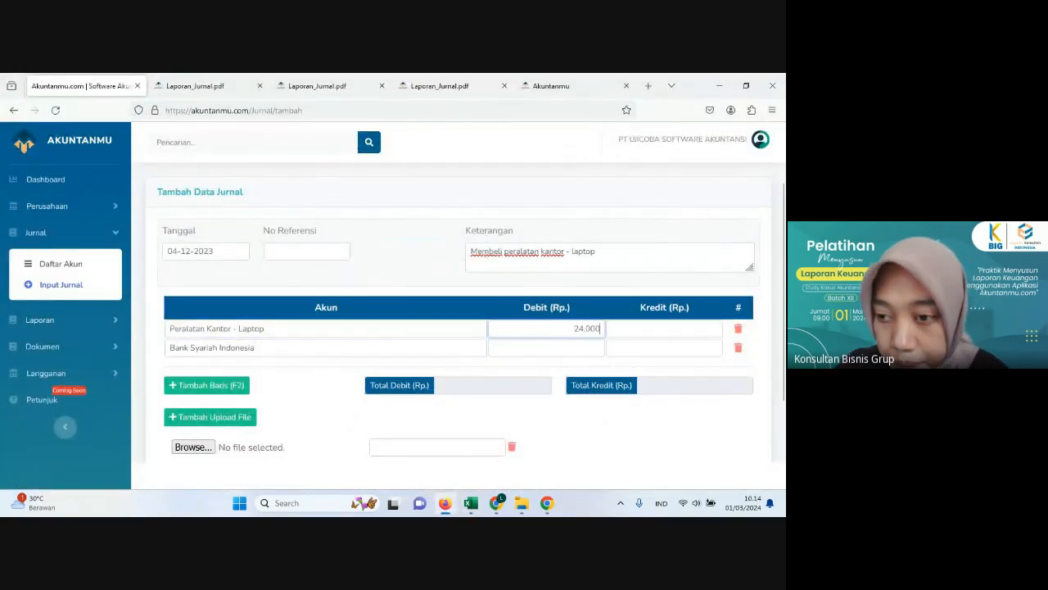
click(611, 346)
text(24)
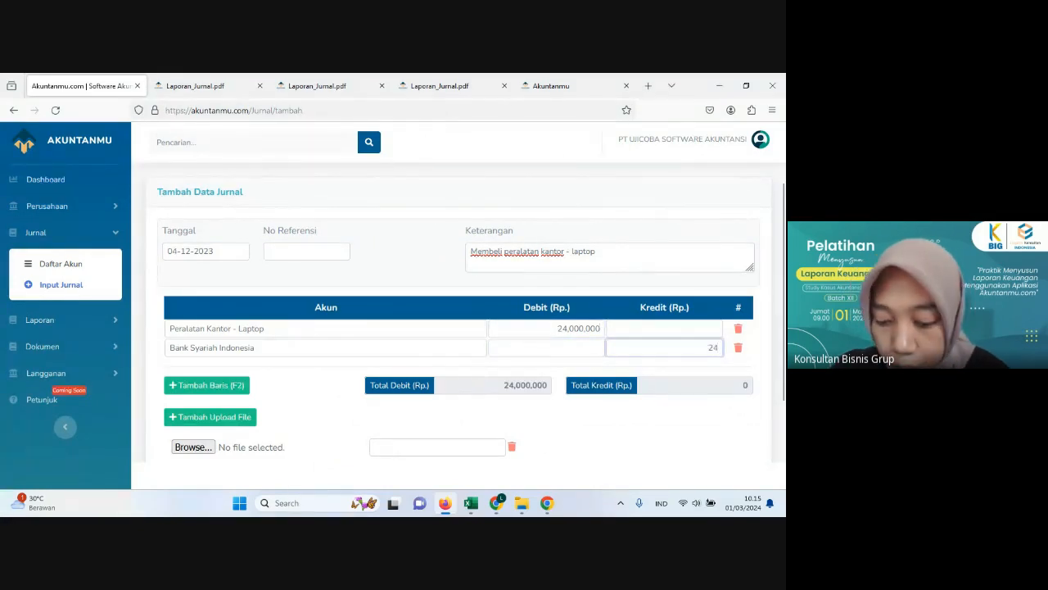
text(0000000)
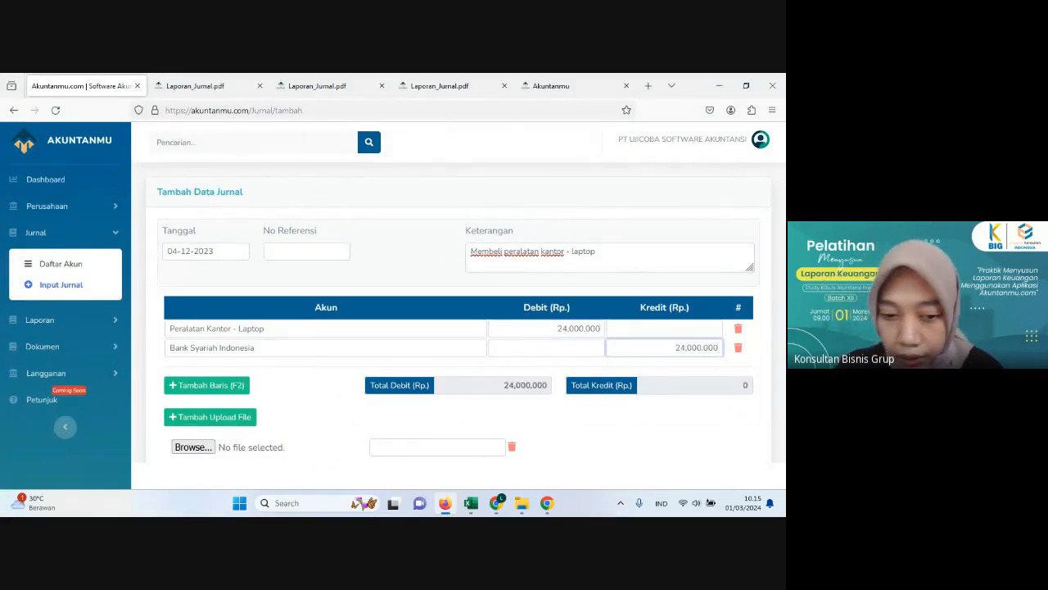
Step: Attach the file Mutasi Rekenig Koran BSI 0412 to the journal and save the journal
scroll(616, 346, down, 2)
click(196, 385)
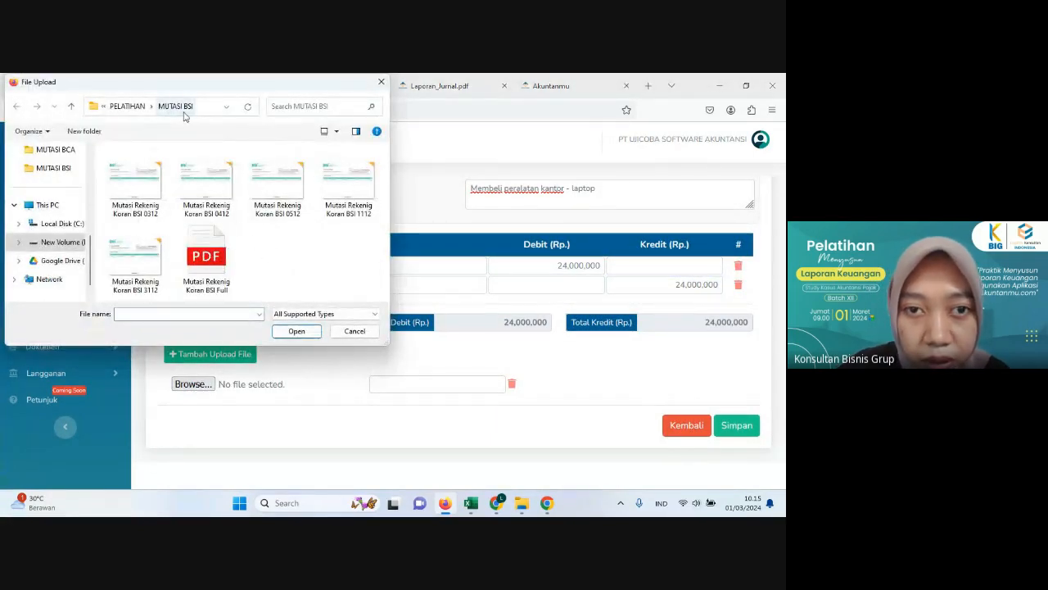
click(209, 179)
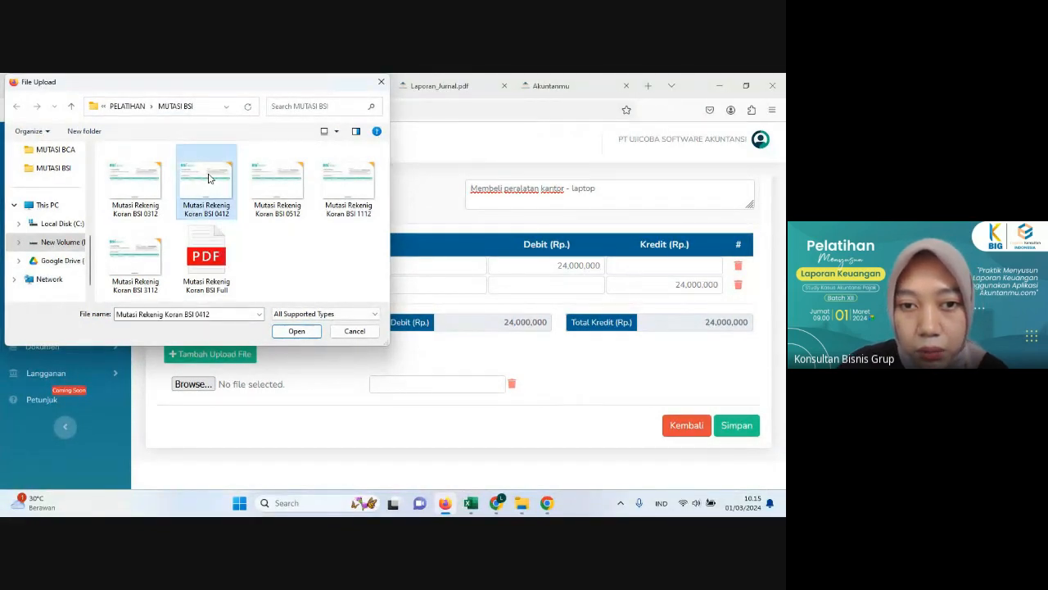
click(299, 331)
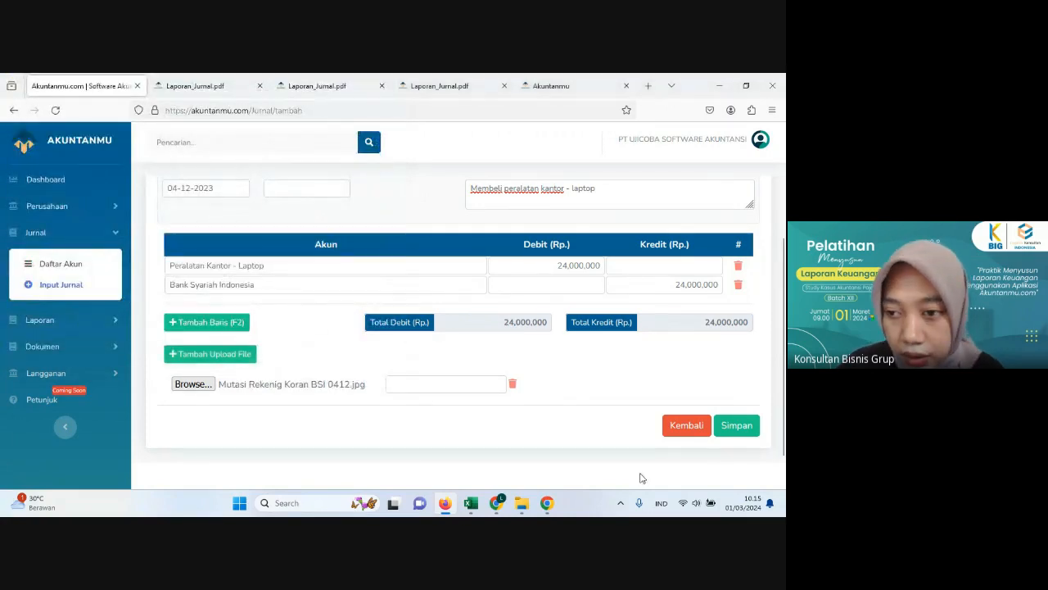
click(737, 426)
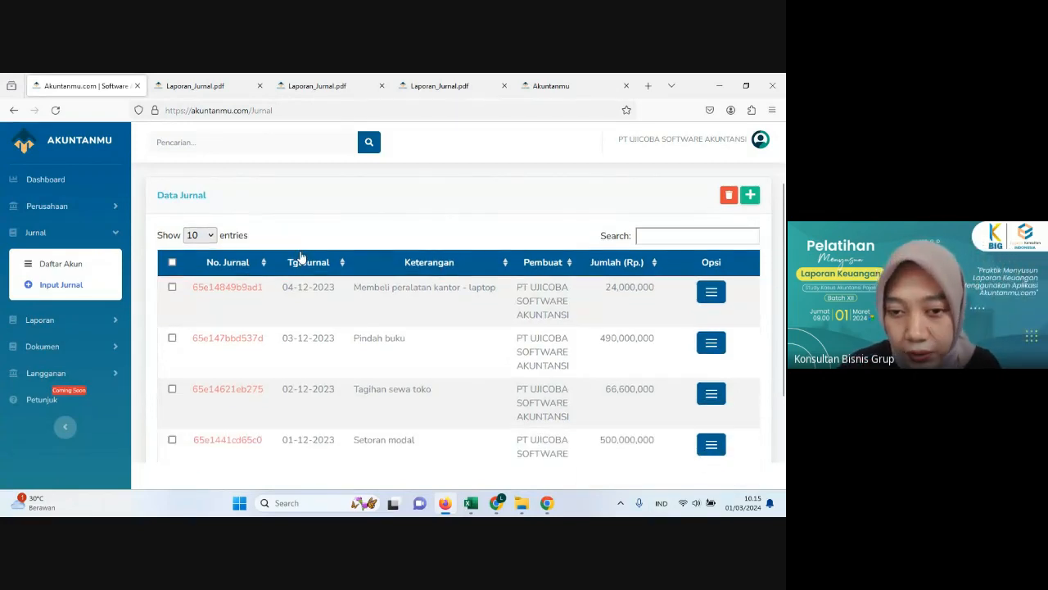
scroll(339, 316, down, 2)
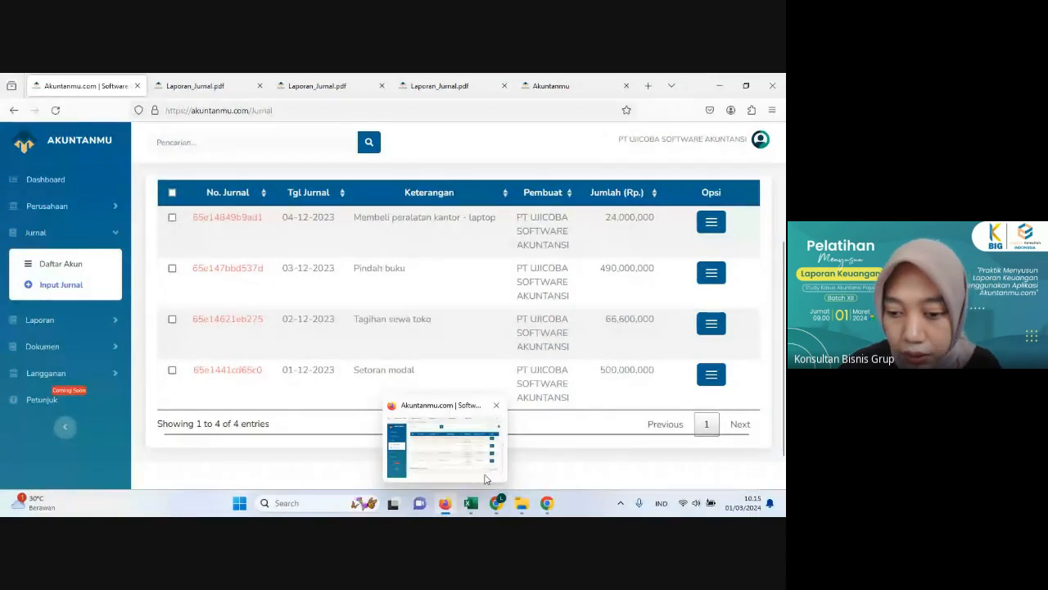
Step: Switch to Excel and compare the 5 December shop rent payment with the 2 December rent invoice in the transaction history
click(475, 505)
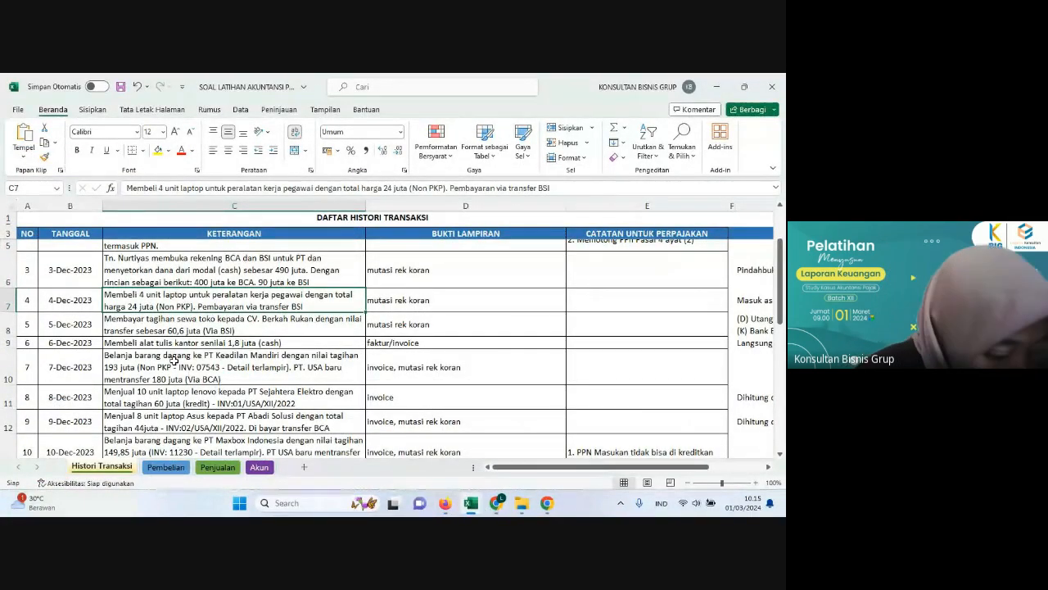
click(141, 332)
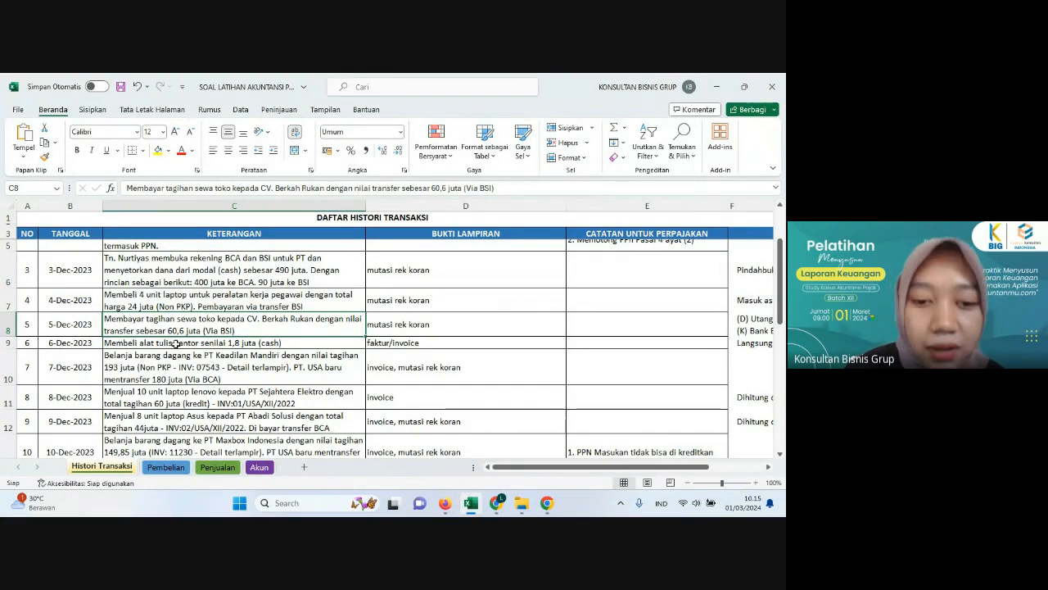
scroll(188, 357, up, 3)
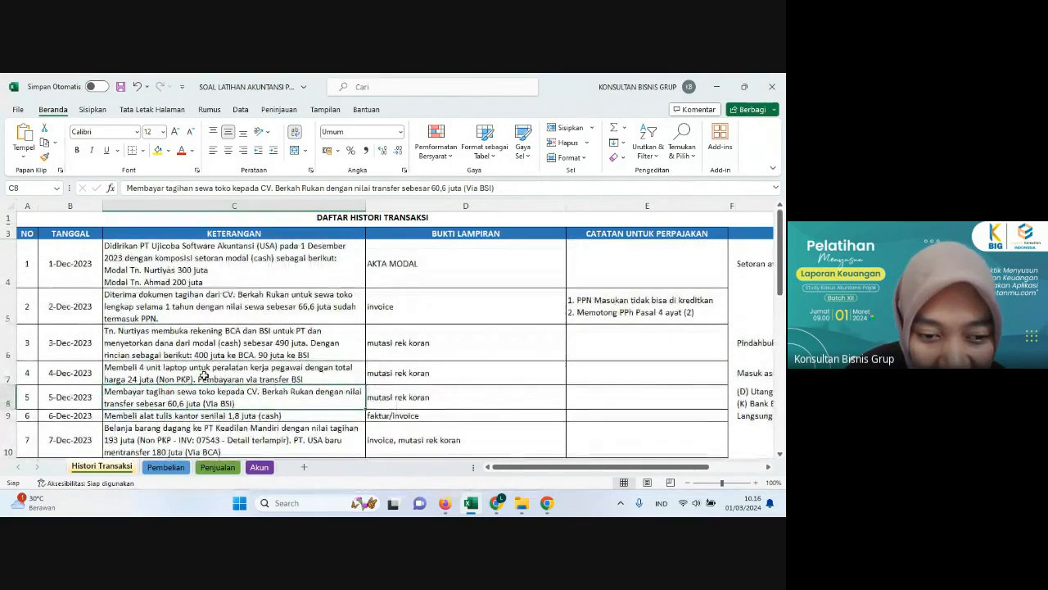
click(117, 306)
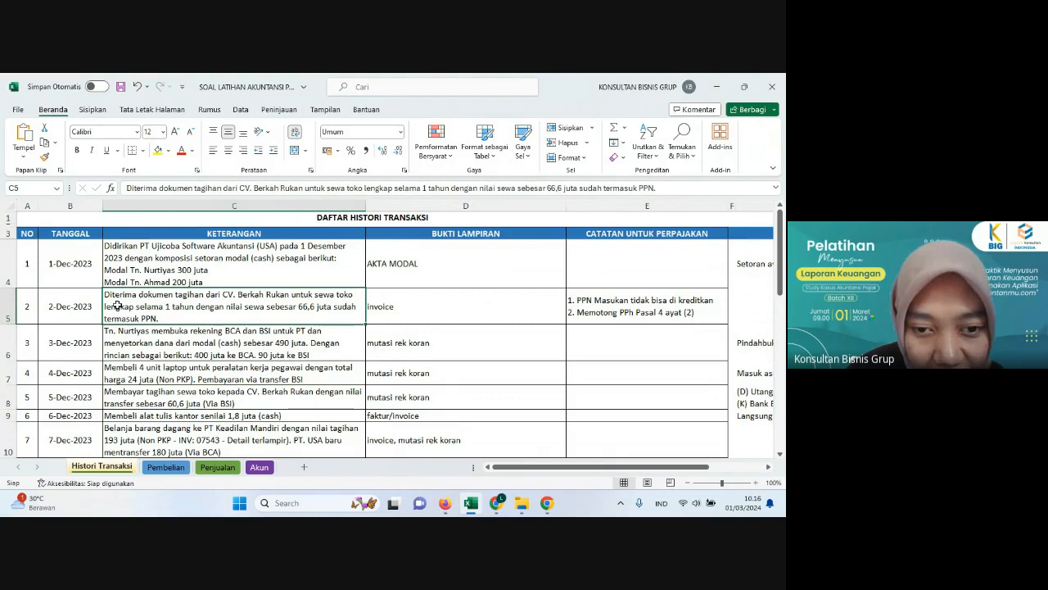
click(172, 397)
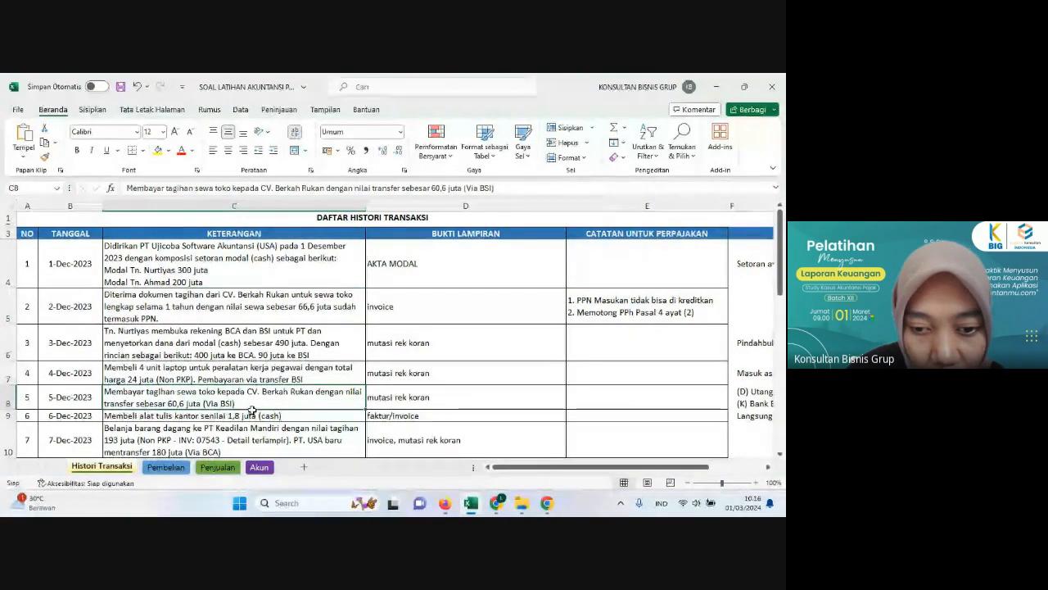
click(242, 310)
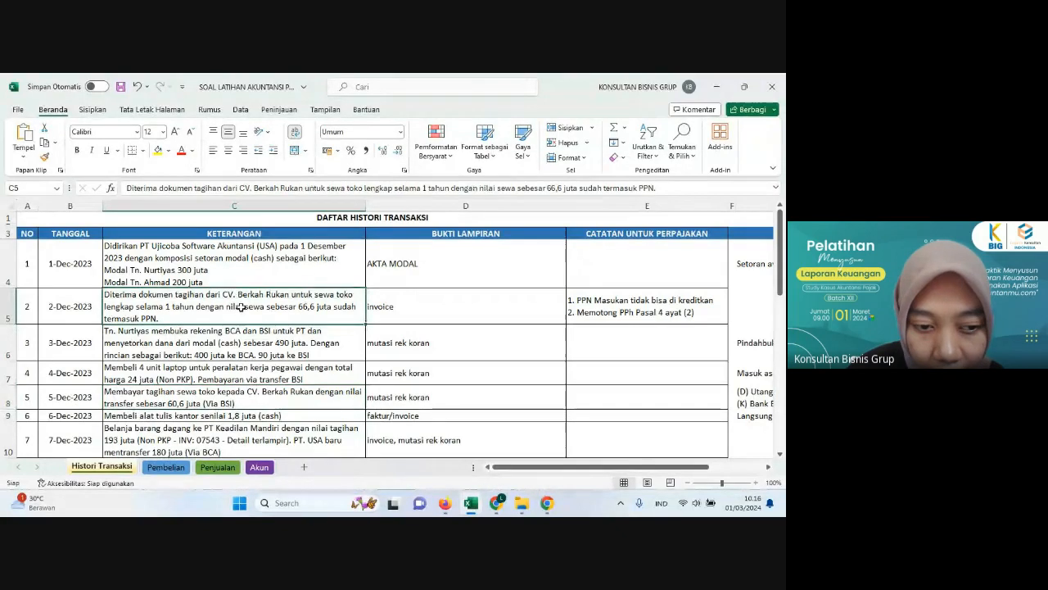
click(197, 395)
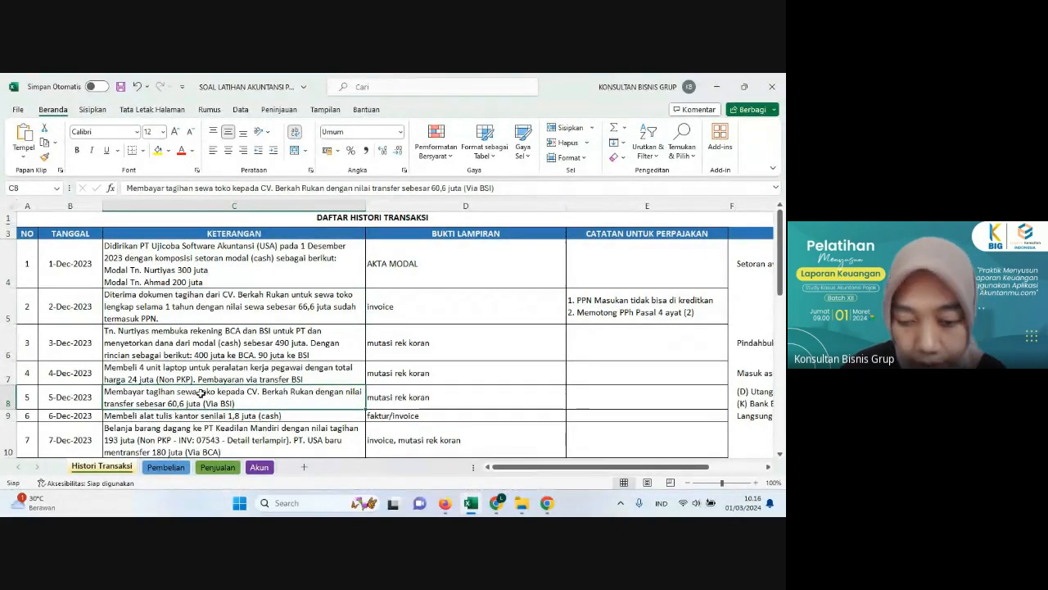
Step: Switch to Akuntanmu in Firefox, start another new journal and set its date to 05-12-2023
click(444, 507)
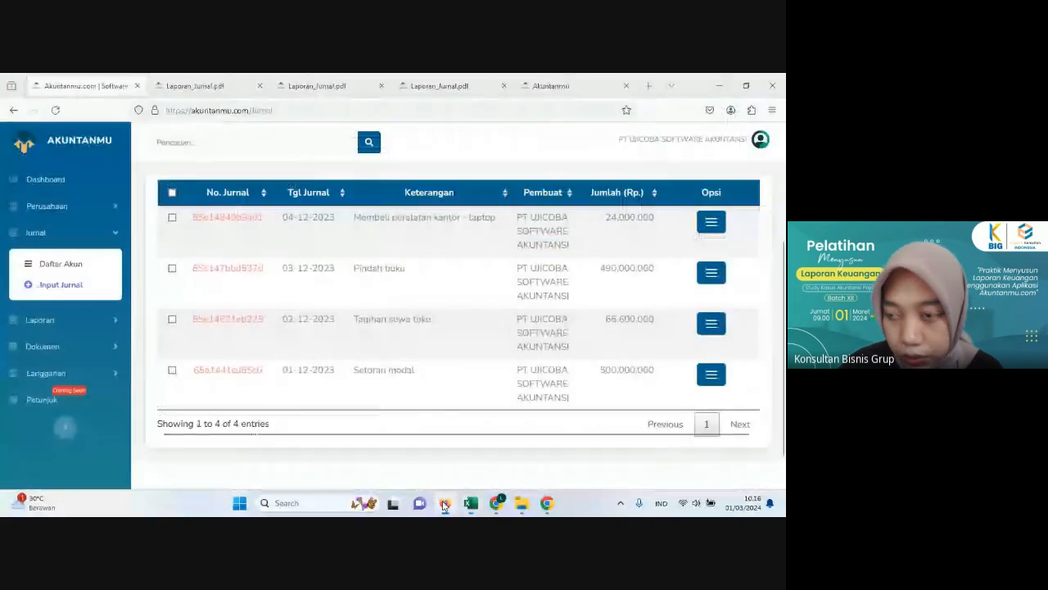
scroll(573, 328, up, 2)
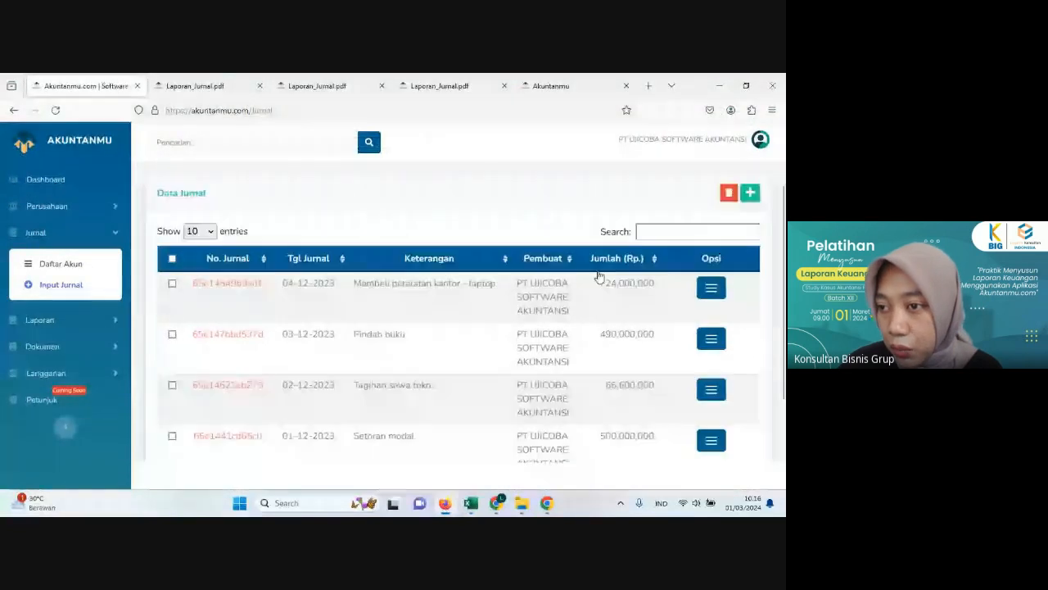
click(760, 200)
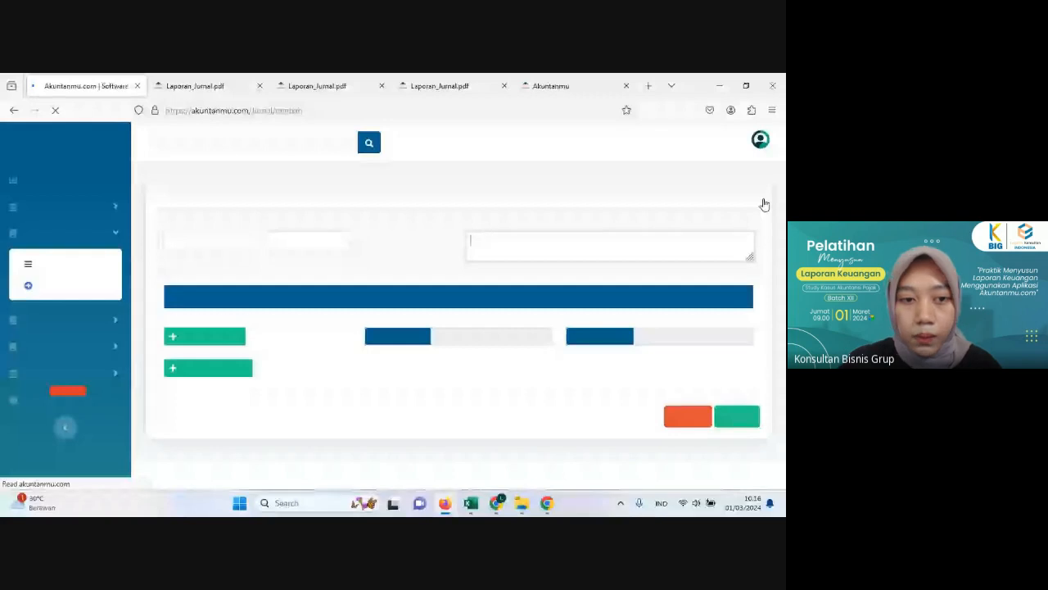
click(206, 250)
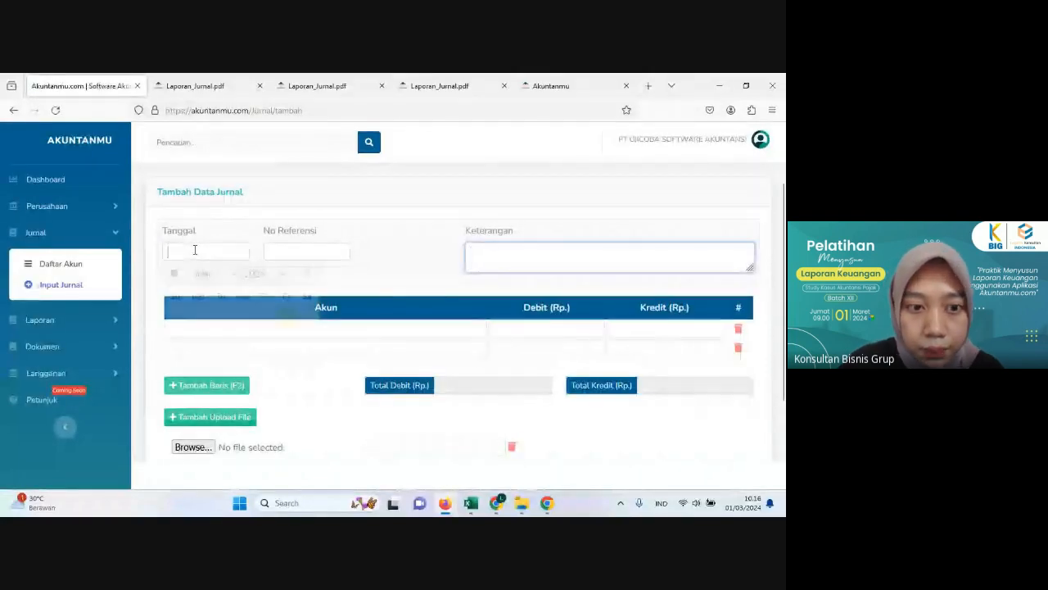
click(264, 272)
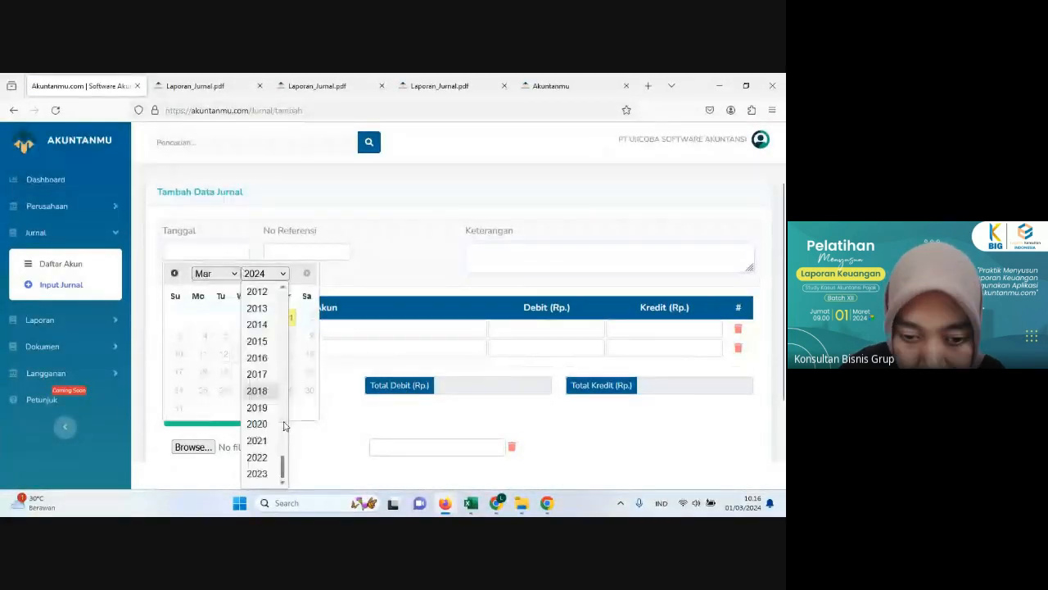
click(272, 475)
click(209, 273)
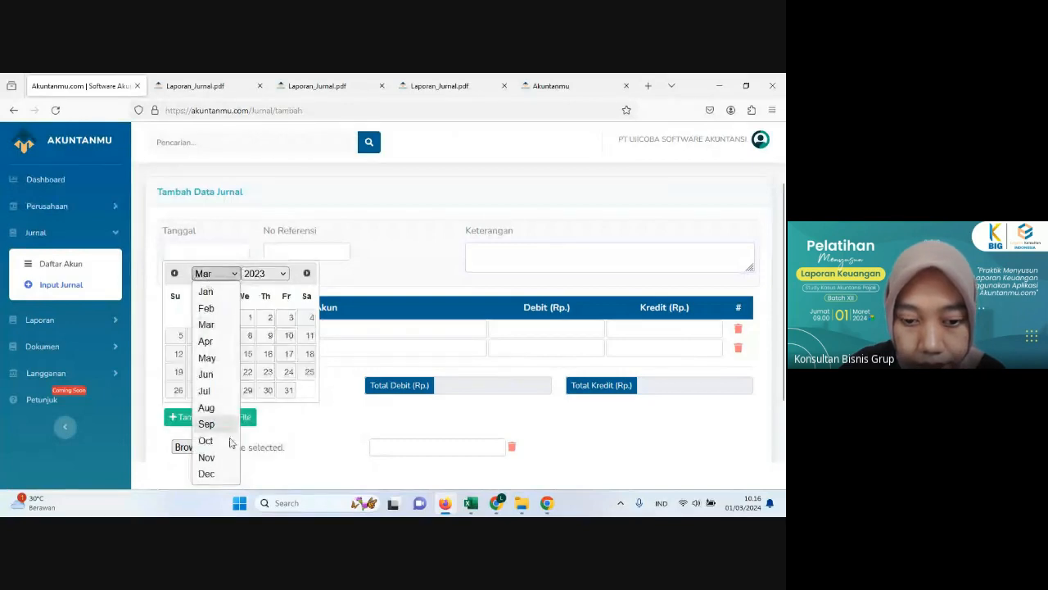
click(215, 473)
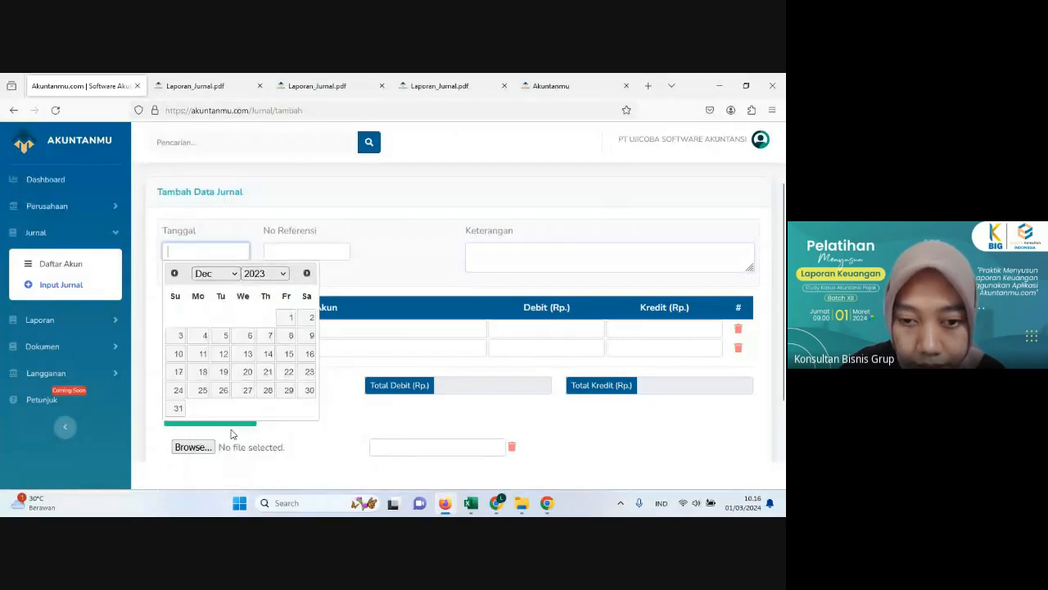
click(223, 345)
Step: Enter the journal description "Membayar tagihan sewa toko"
click(514, 245)
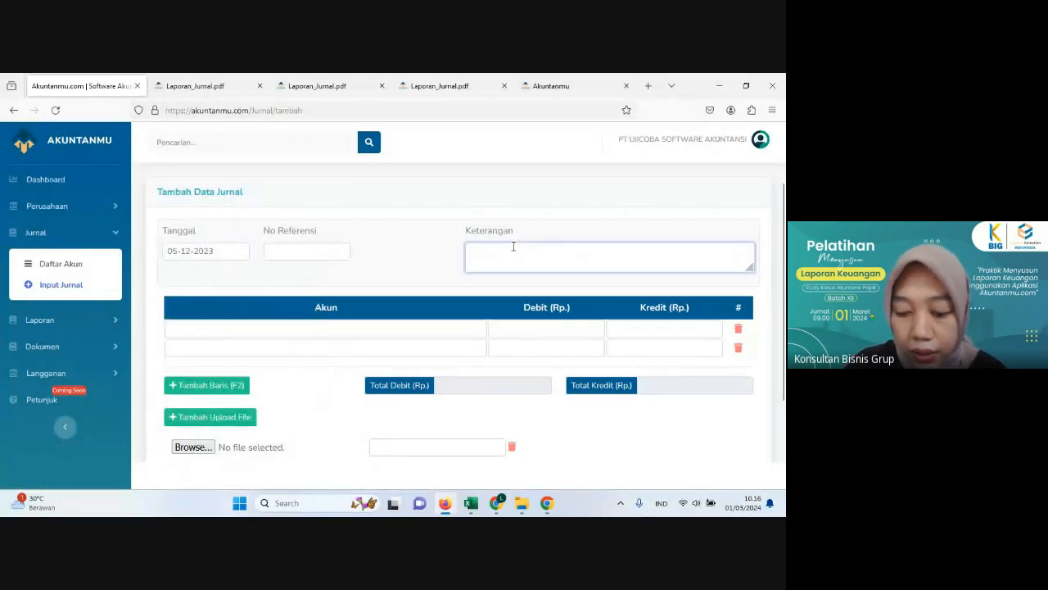
text(Mem)
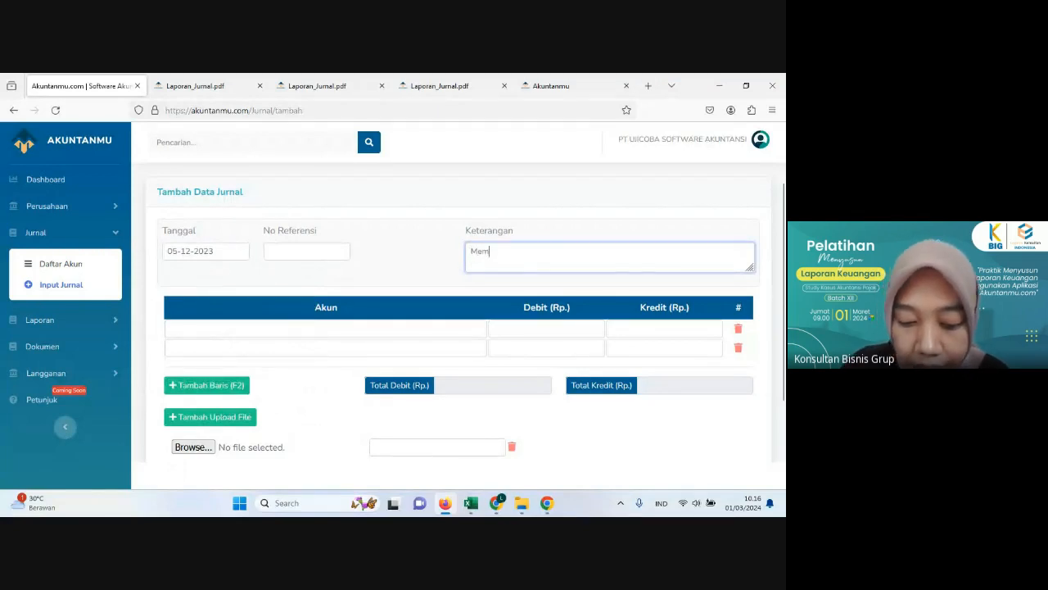
text(bayar tag)
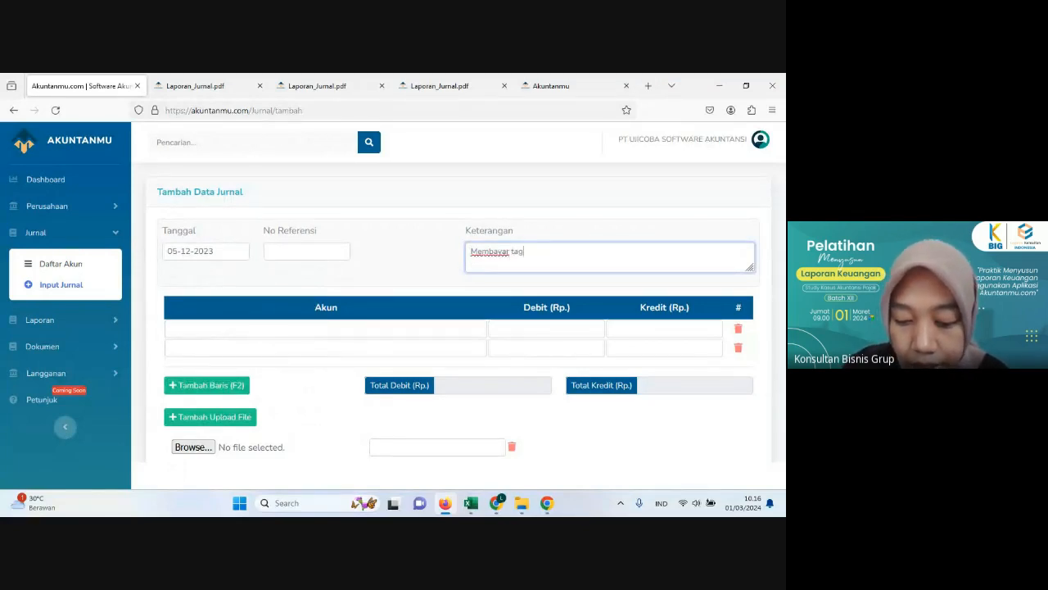
text(ihan sewa)
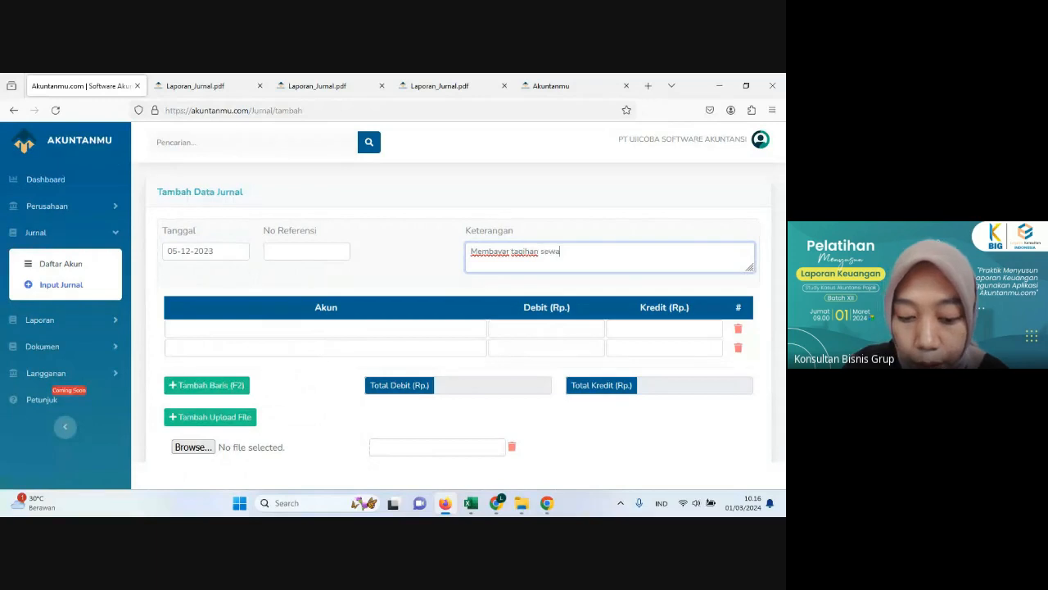
text( toko)
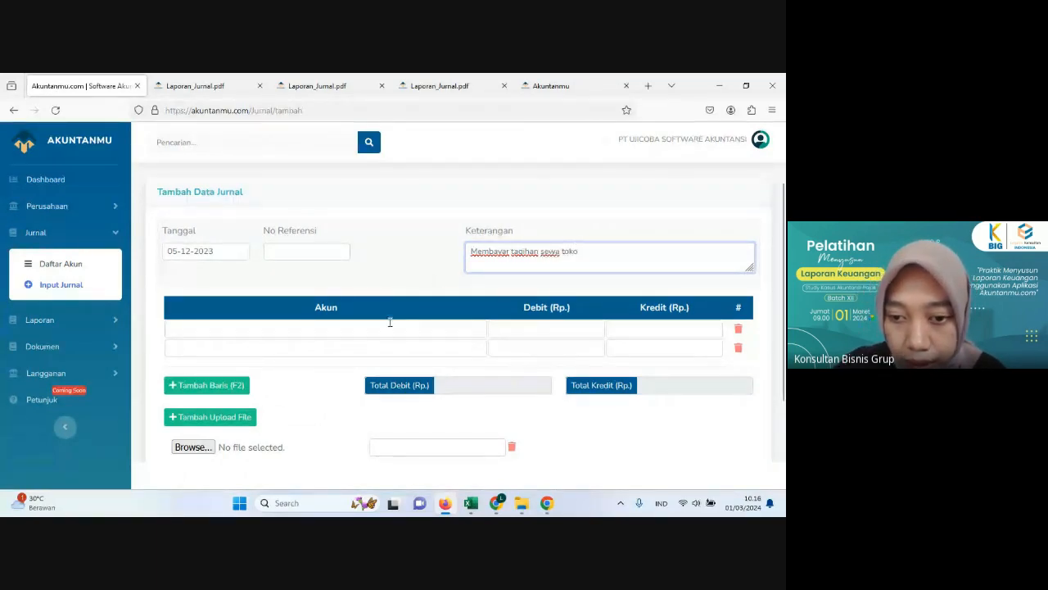
Step: Assign Hutang Usaha - CV. Berkah Rukan to the first journal line, then recheck the rent payment in Excel and return to Akuntanmu
click(389, 325)
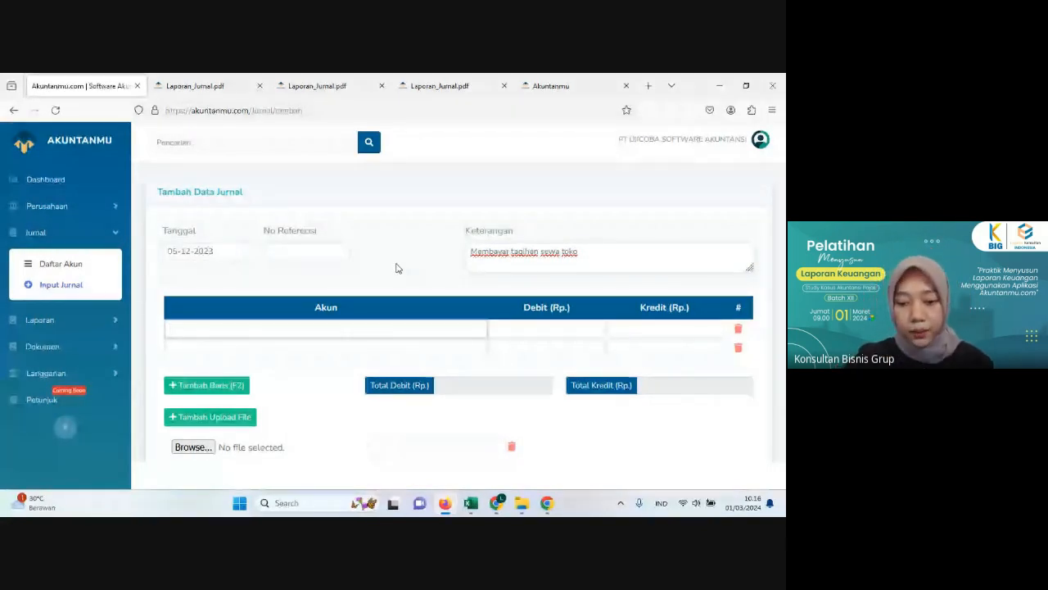
text(b)
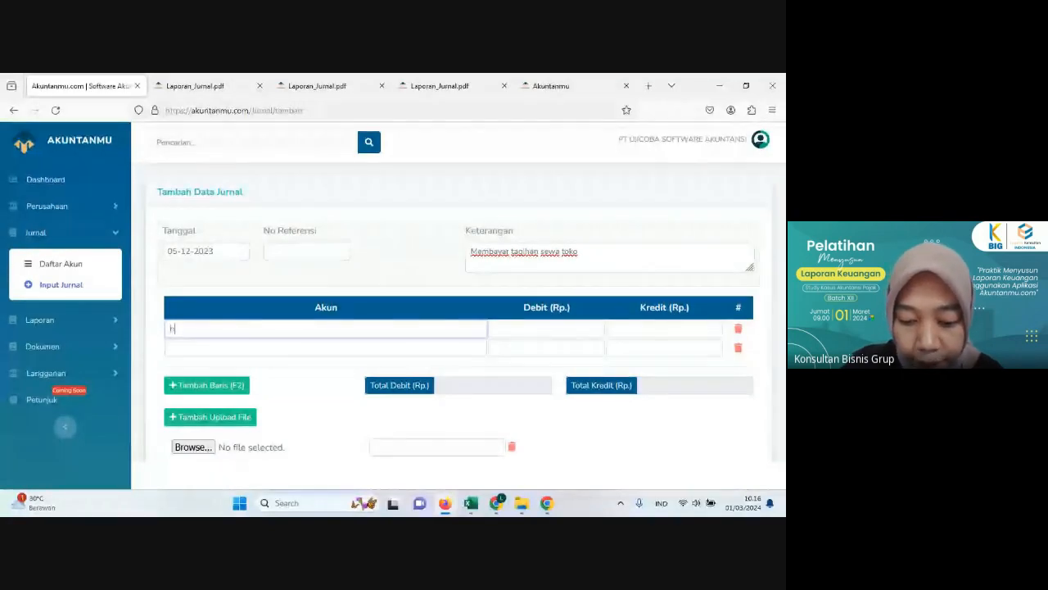
text(utang Usaha - CV. Berkah Rukan)
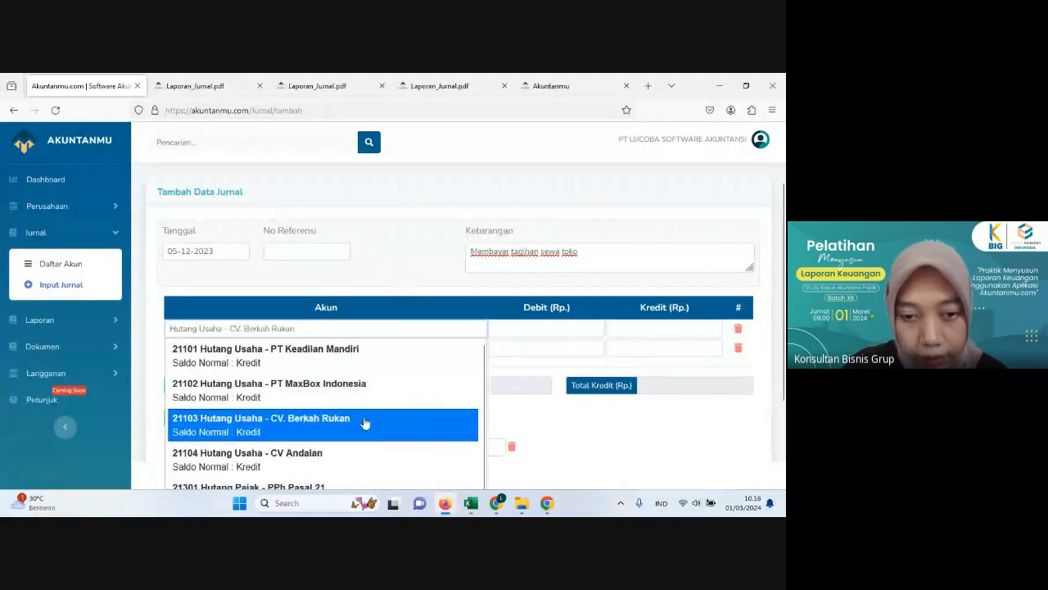
click(365, 422)
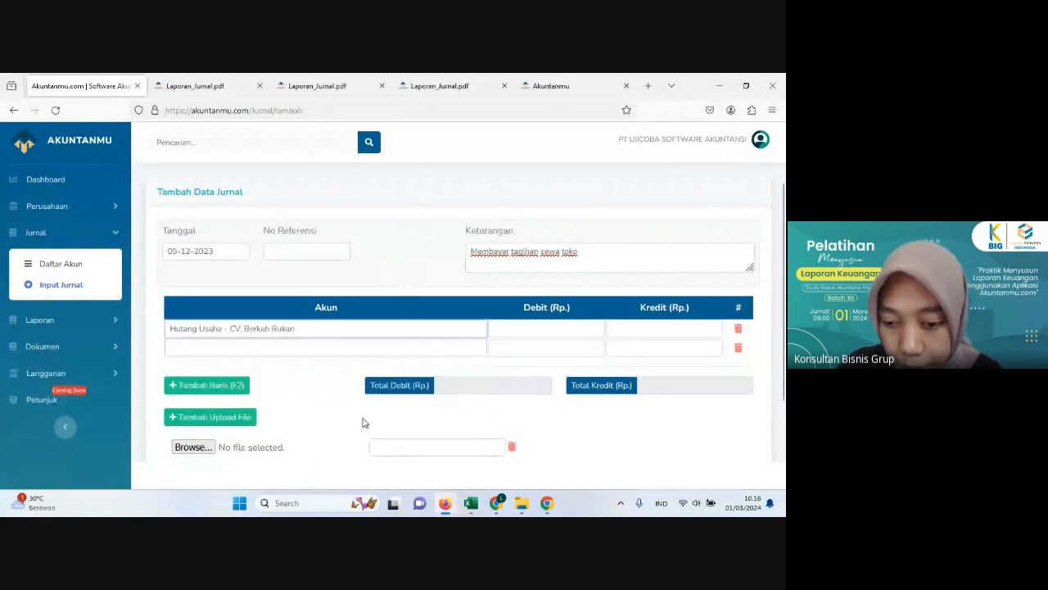
click(444, 503)
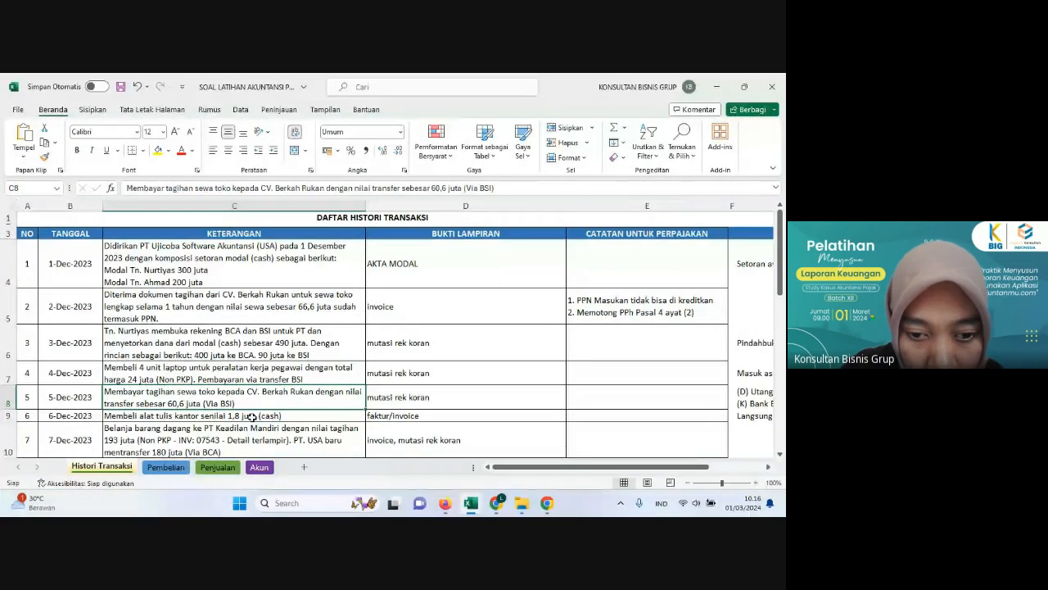
click(445, 503)
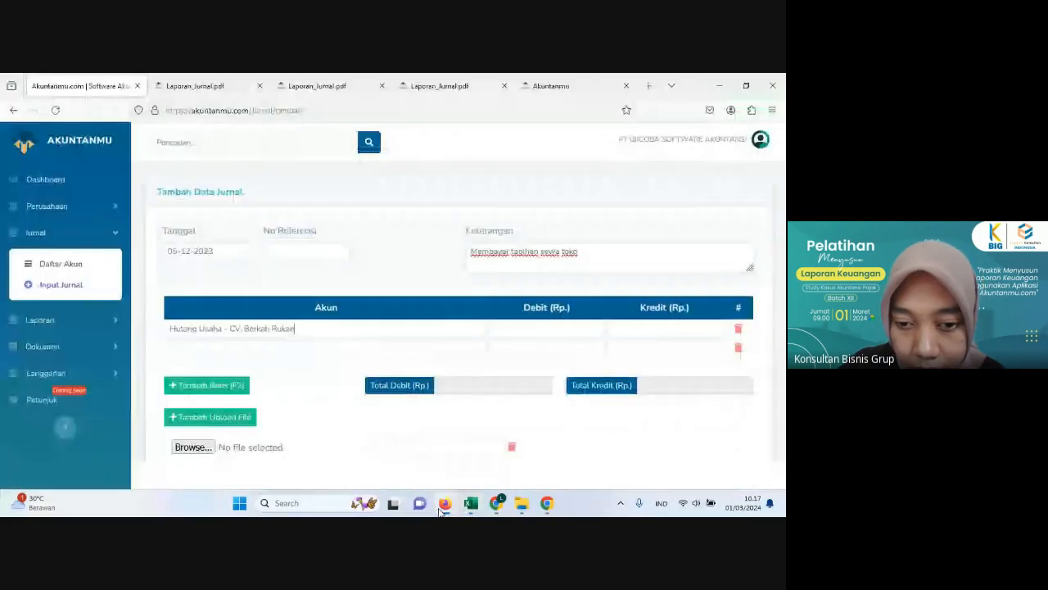
Step: Assign the Bank Syariah Indonesia account to the second line of the rent payment journal
click(272, 349)
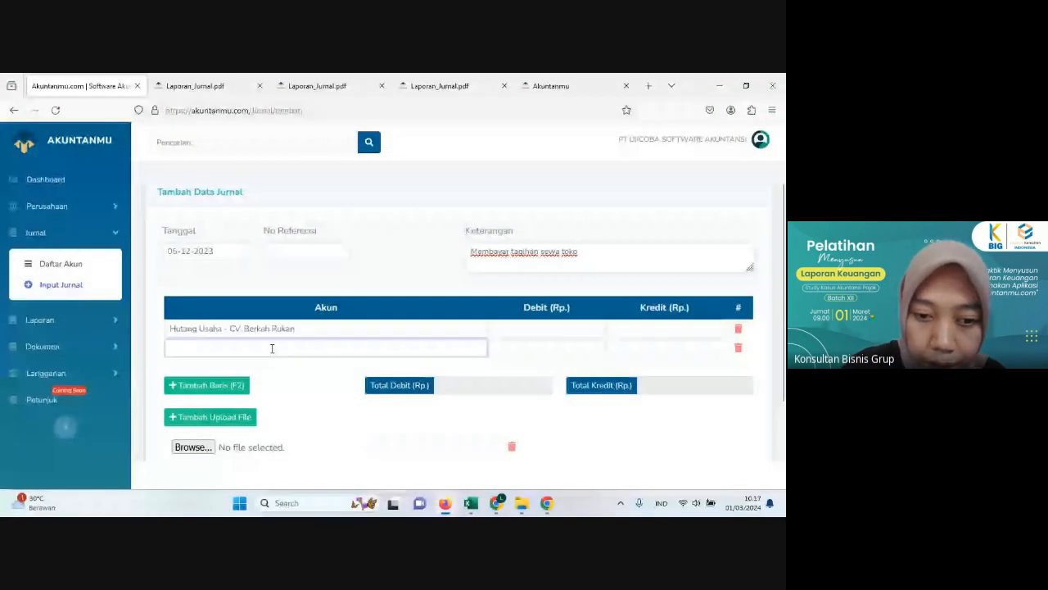
click(272, 348)
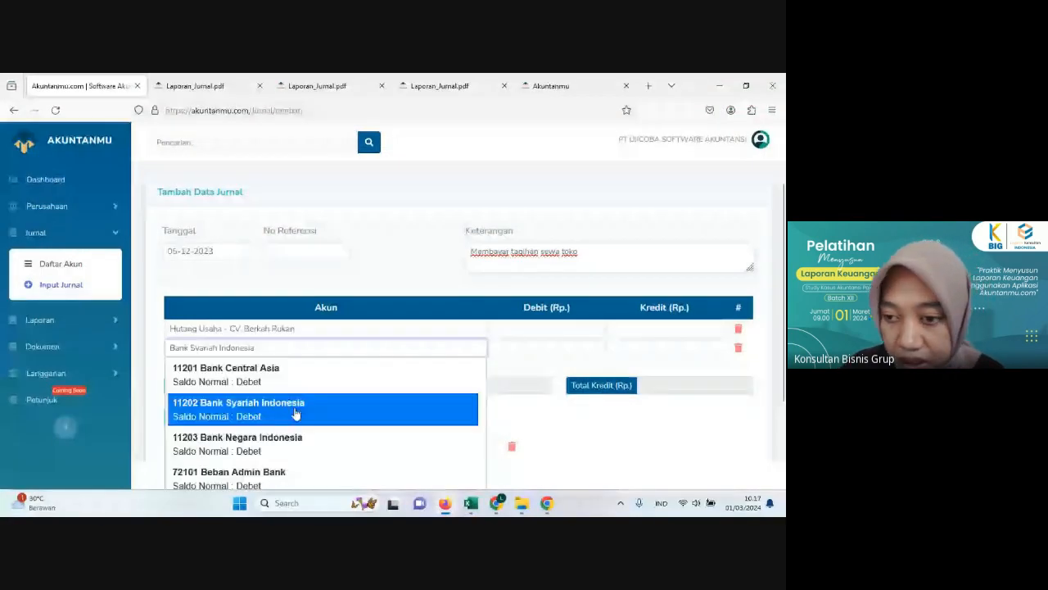
click(296, 414)
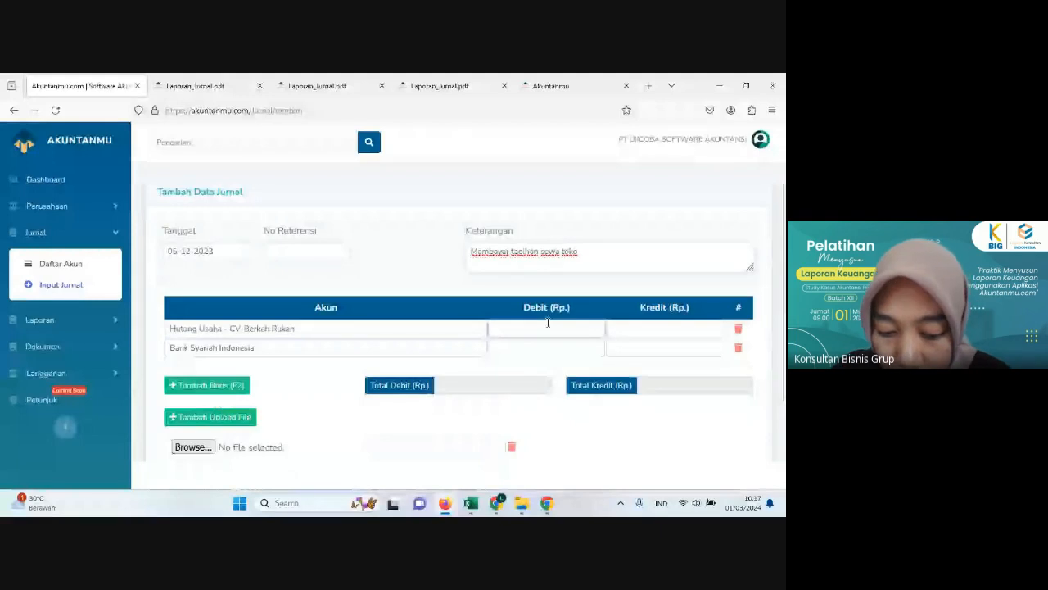
Step: Enter 60,600,000 as the debit for Hutang Usaha - CV. Berkah Rukan and as the credit for Bank Syariah Indonesia
text(60)
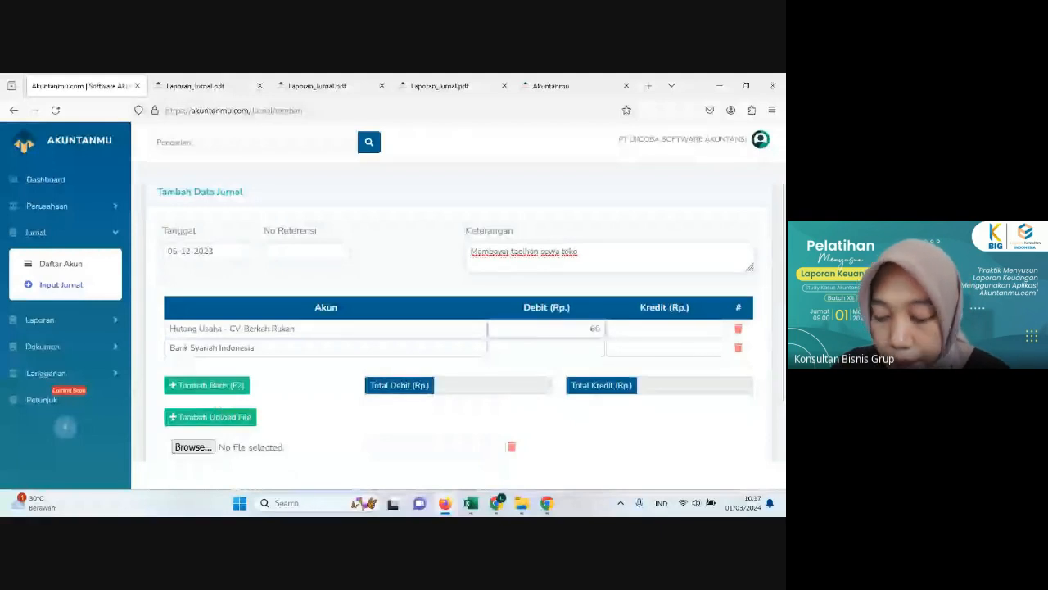
text(.600.000)
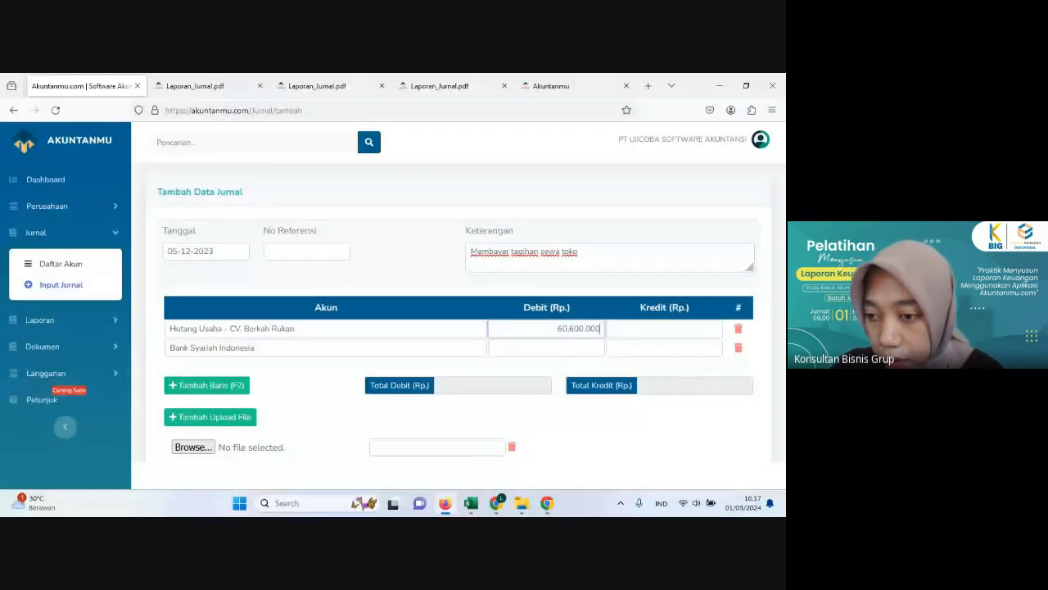
click(700, 354)
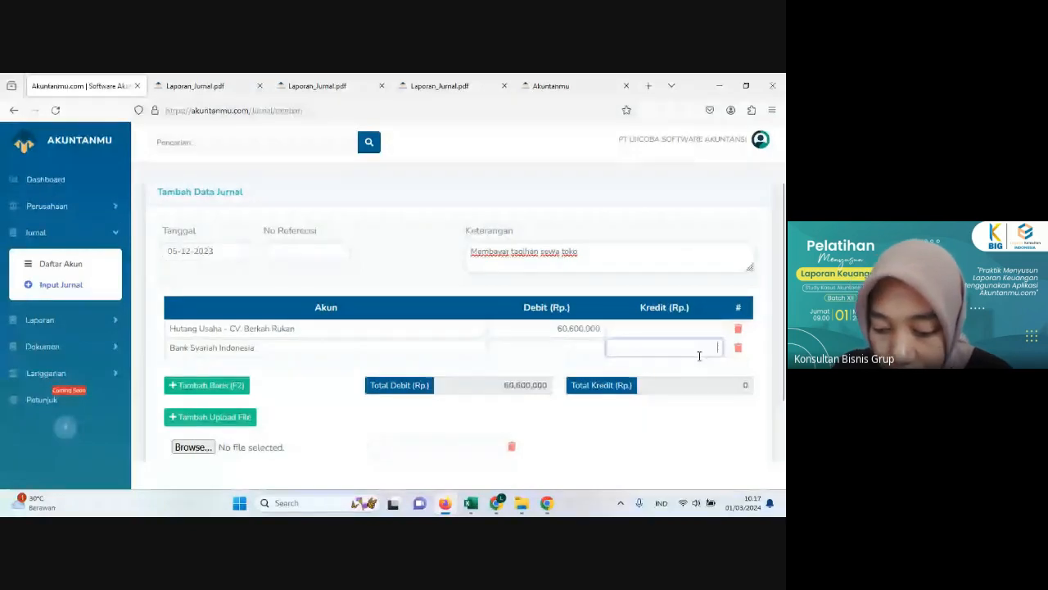
text(60600000)
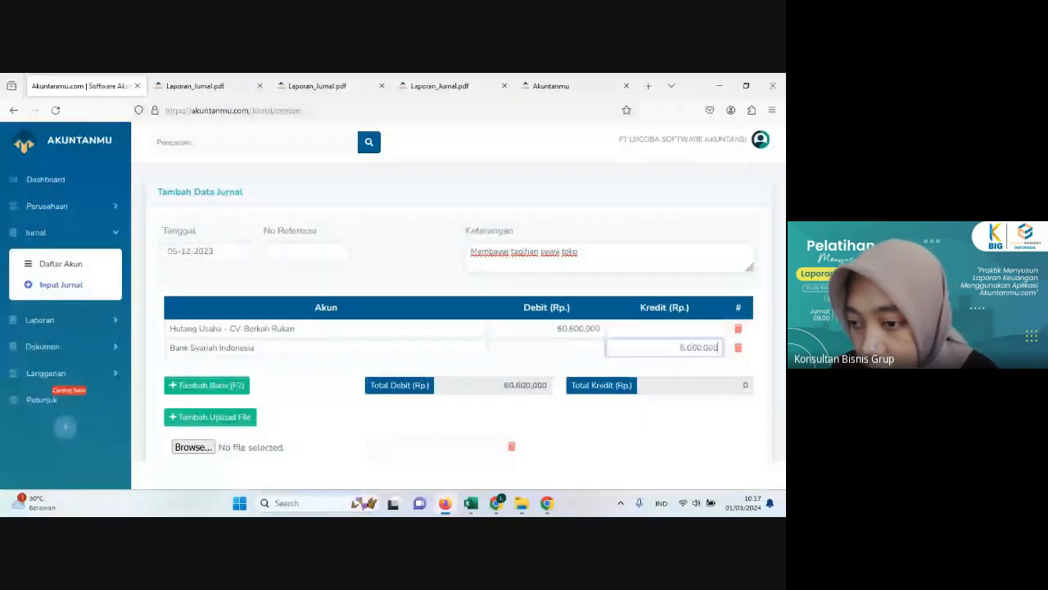
Step: Attach the bank statement image "Mutasi Rekenig Koran BSI 0512" from the MUTASI BSI folder to the journal
scroll(699, 353, down, 2)
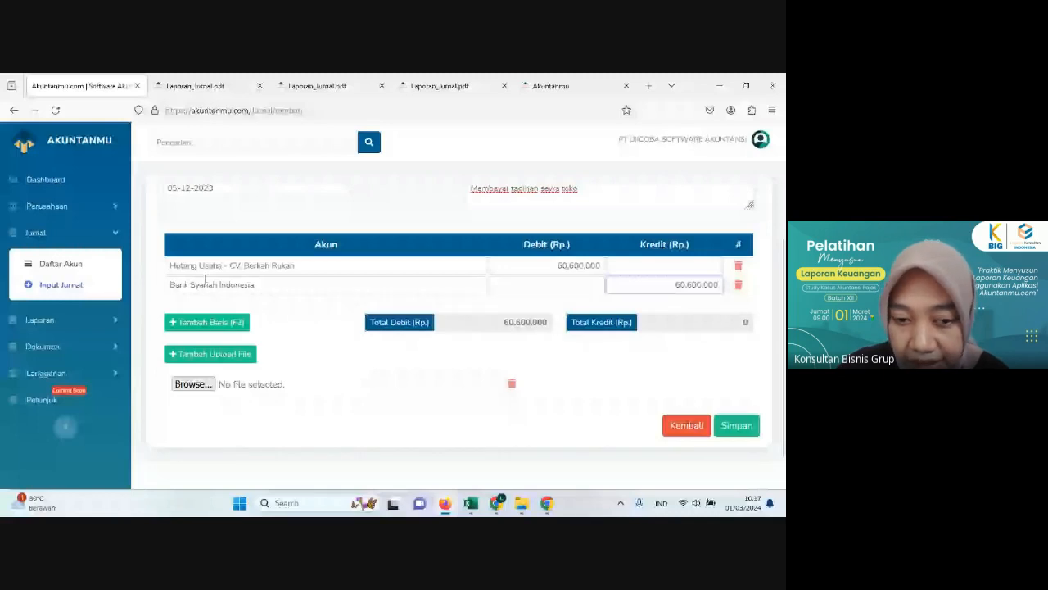
click(192, 384)
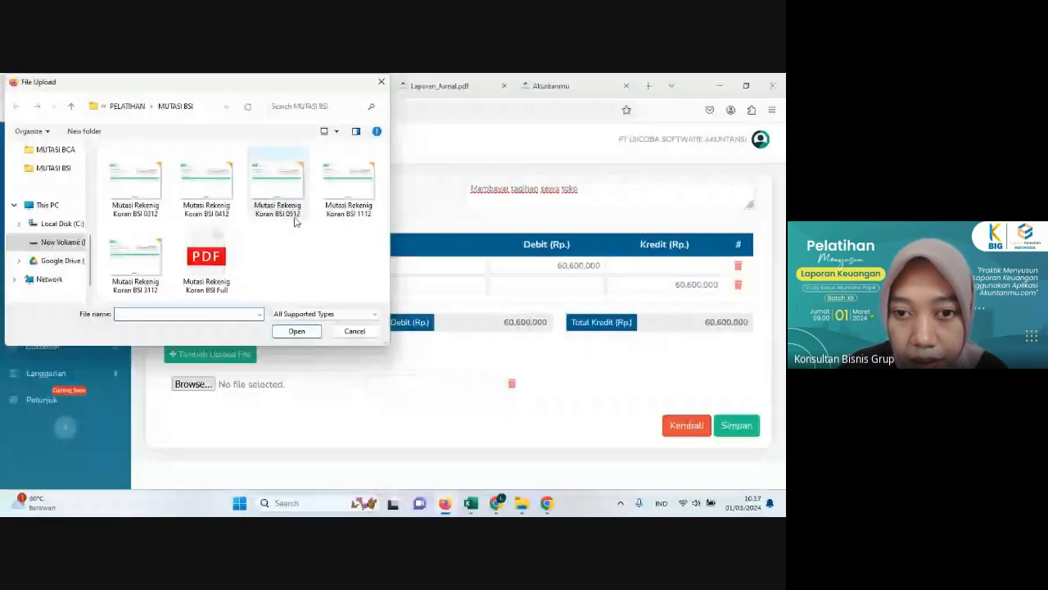
click(281, 181)
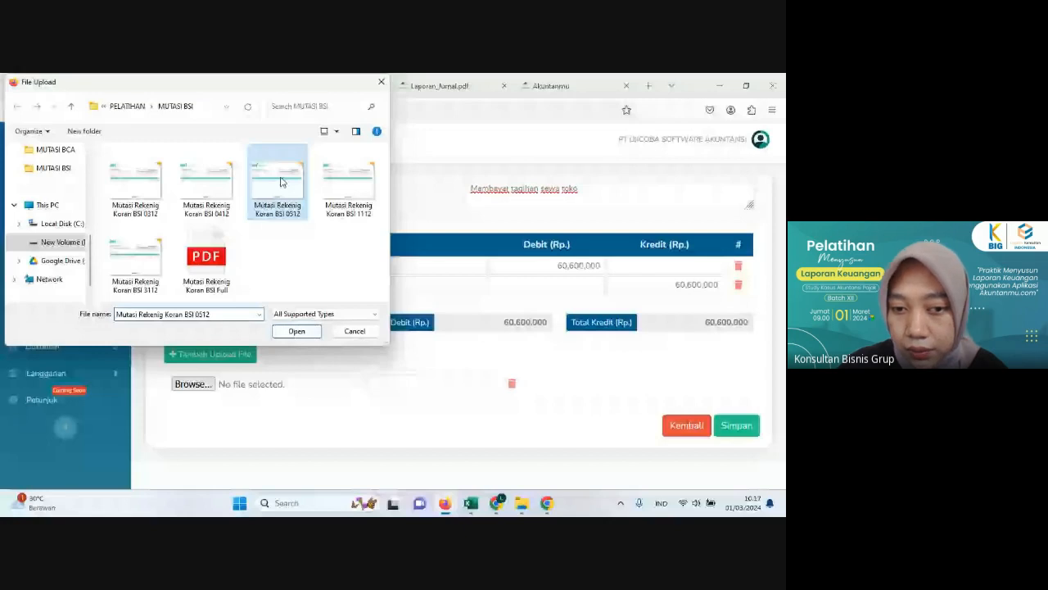
double_click(281, 182)
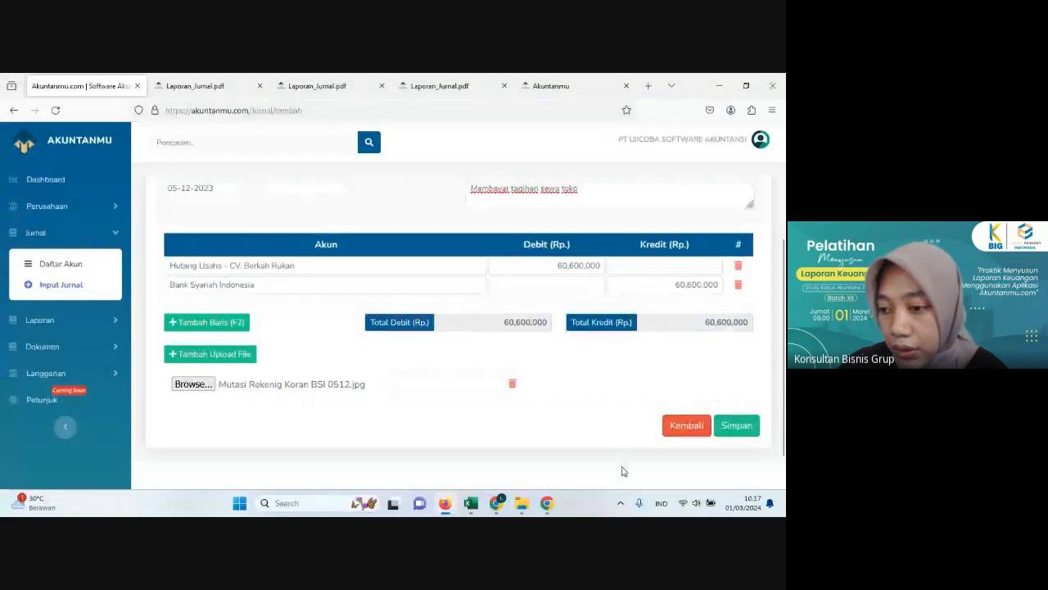
Step: Save the rent payment journal, resending the form data after the connection error, and review the journal list
click(737, 427)
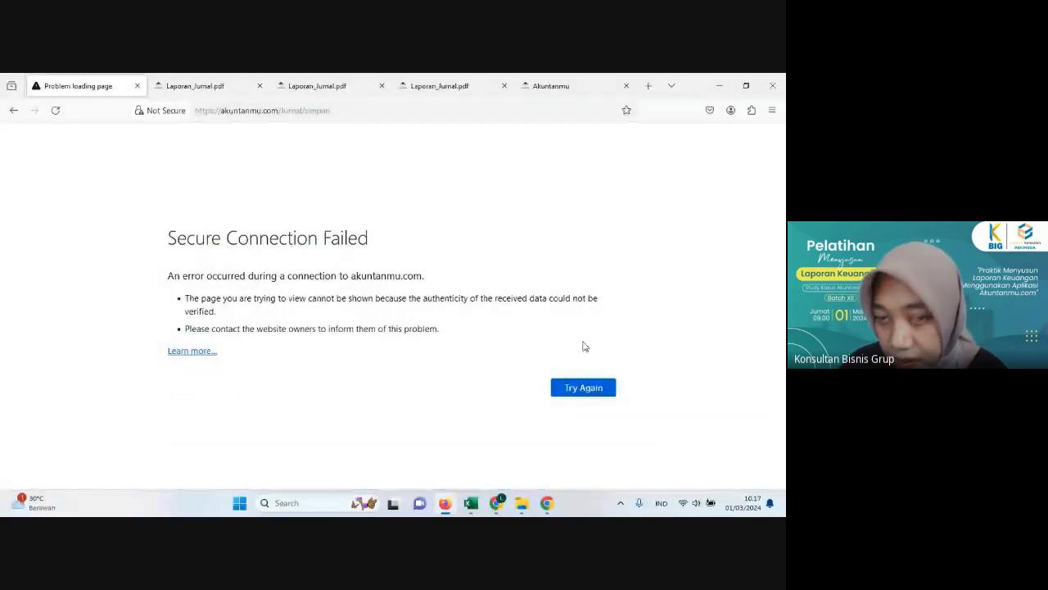
click(579, 387)
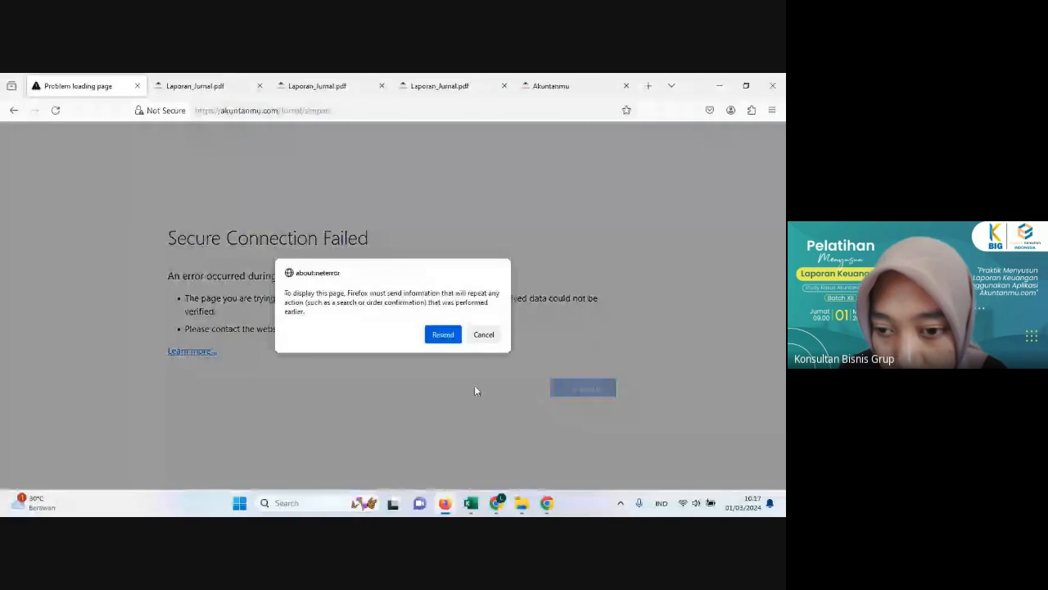
key(Return)
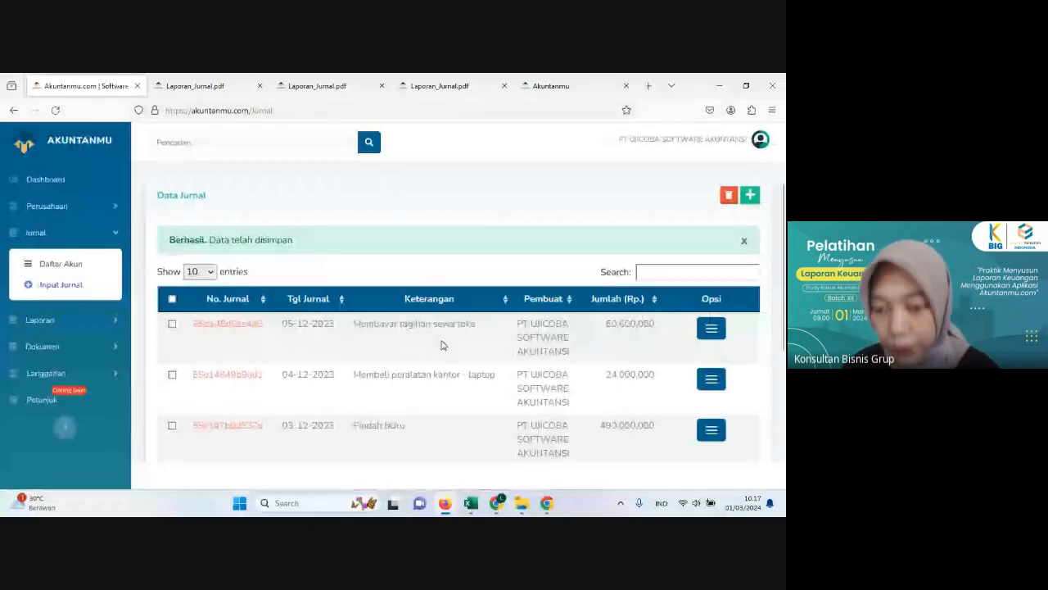
scroll(480, 350, down, 1)
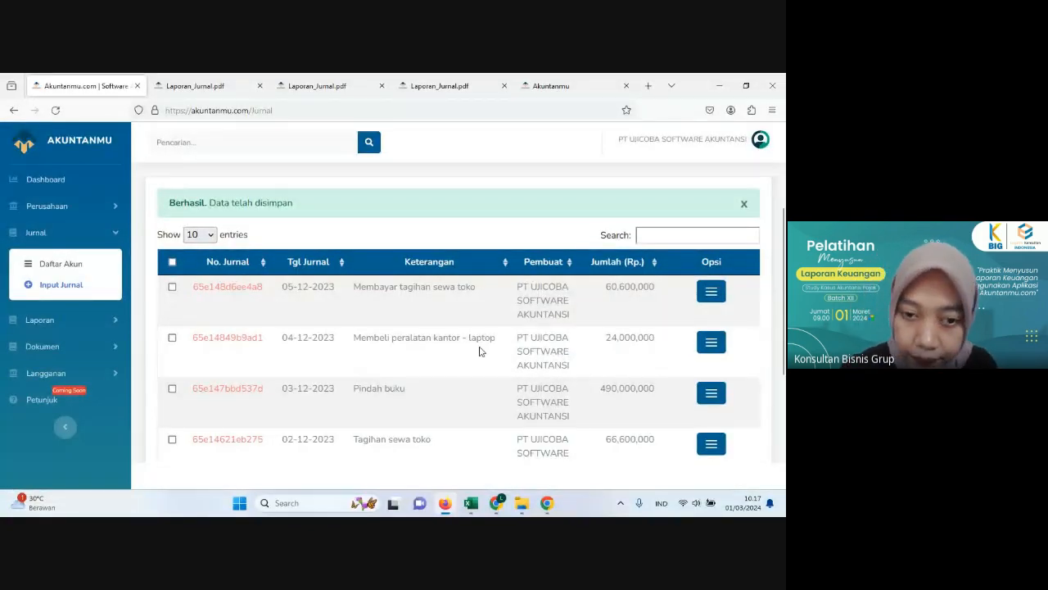
scroll(480, 350, down, 3)
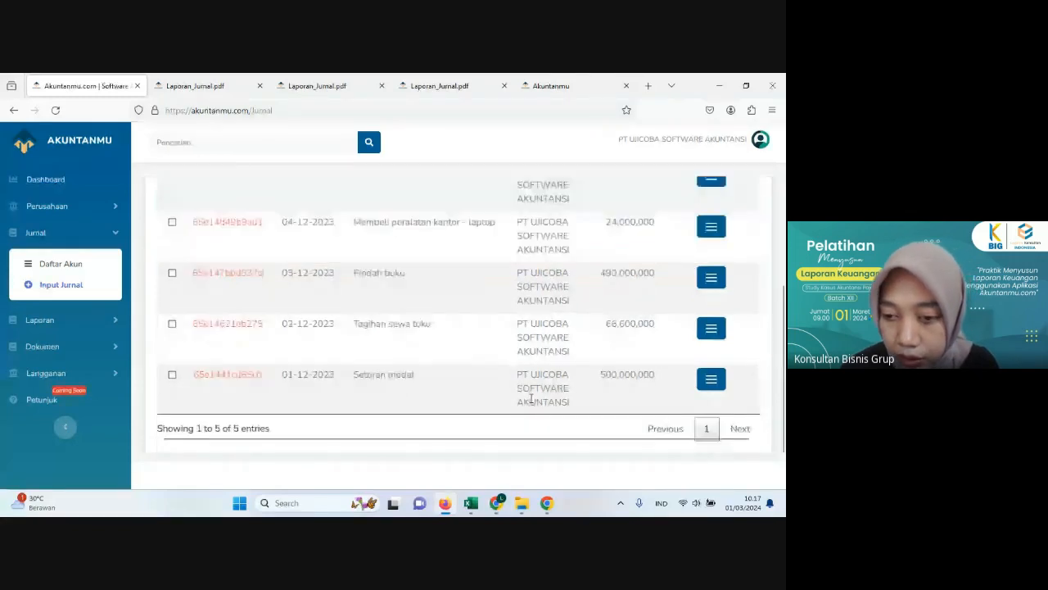
scroll(531, 399, up, 4)
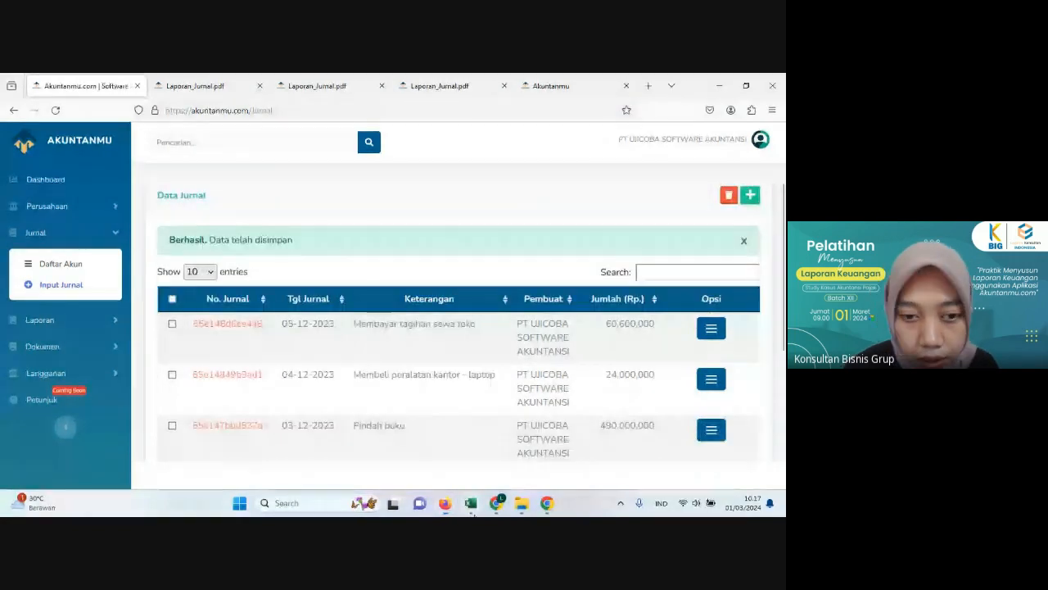
Step: Switch to Excel and review the 6 December office stationery purchase in the transaction history
key(alt+Tab)
scroll(118, 443, down, 2)
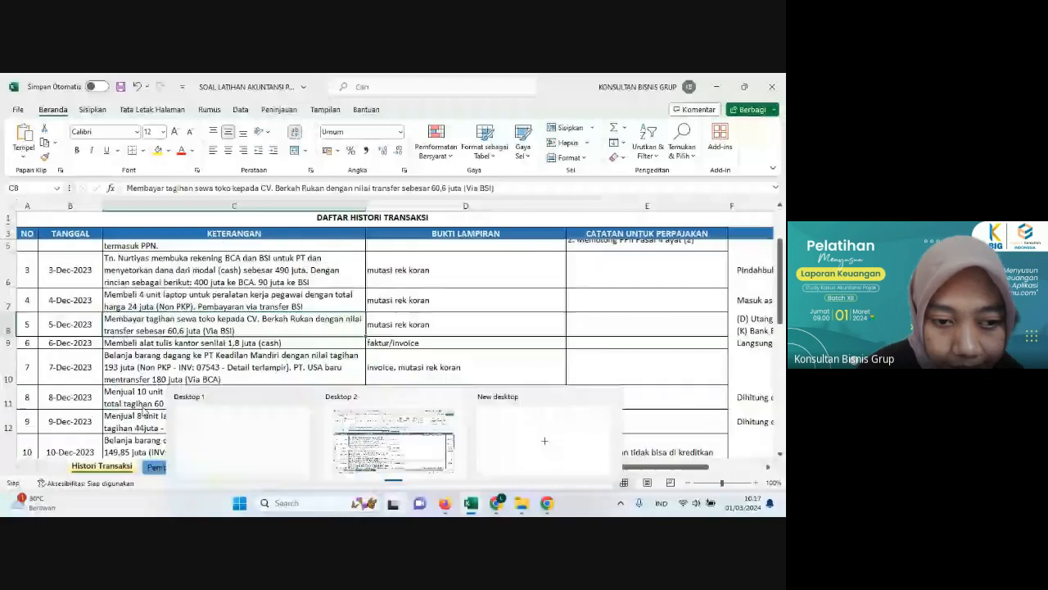
click(382, 341)
click(156, 342)
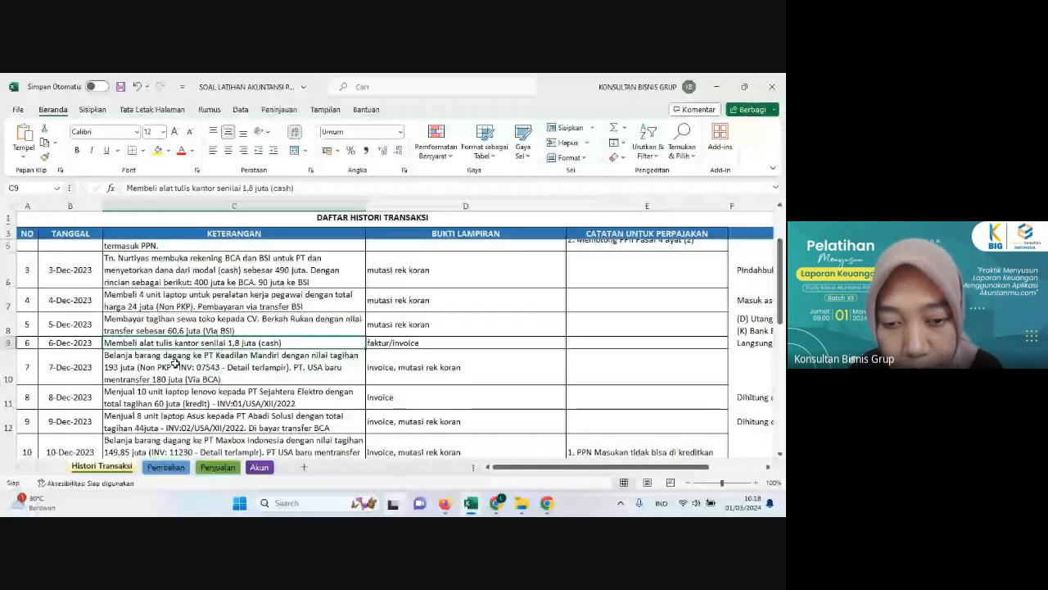
Step: Switch to Akuntanmu in Firefox, start a new journal and set its date to 06-12-2023
click(472, 503)
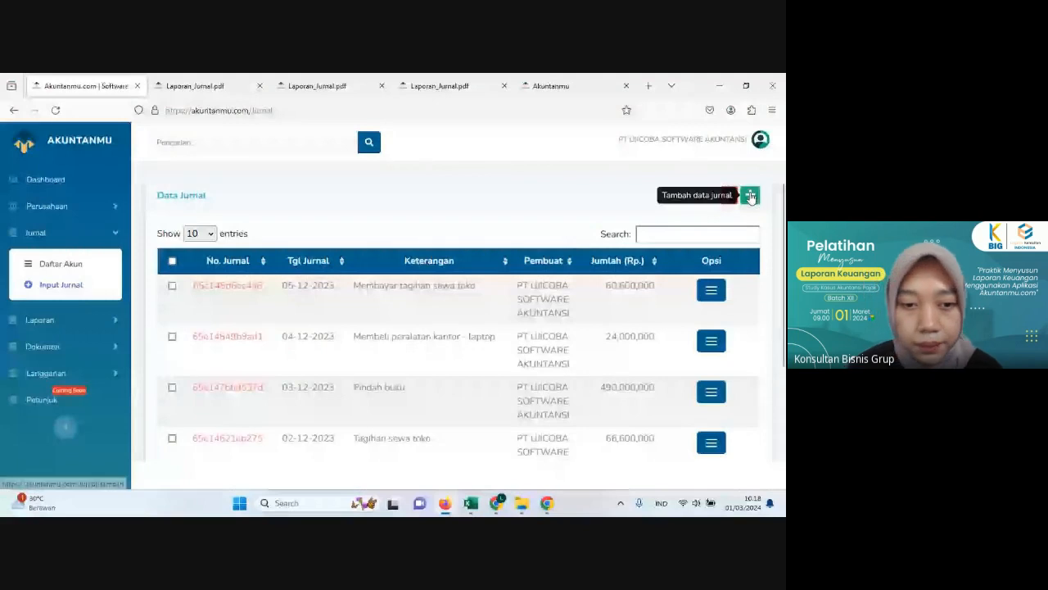
click(750, 196)
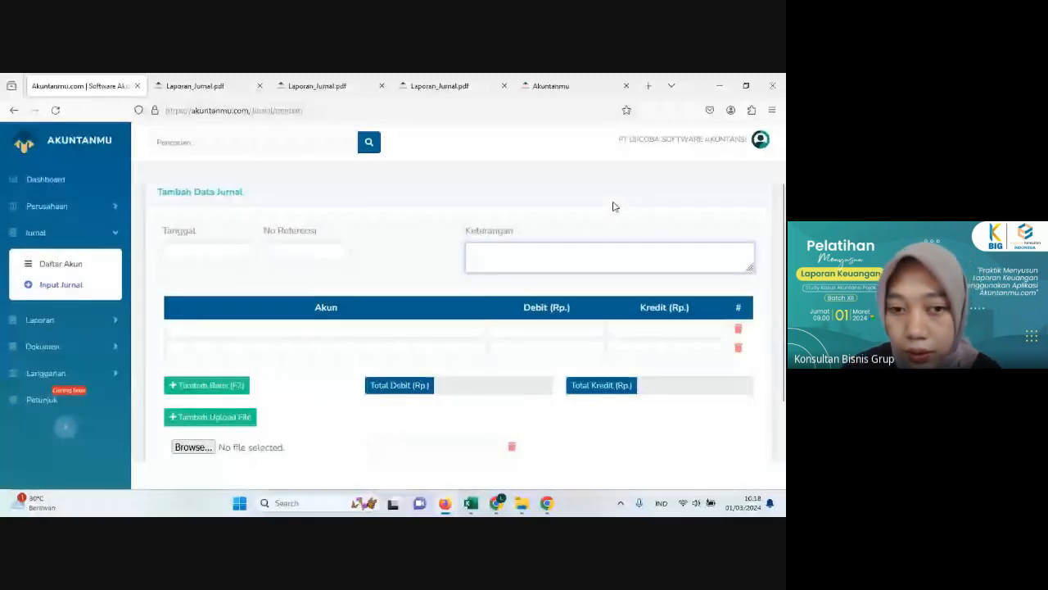
click(222, 249)
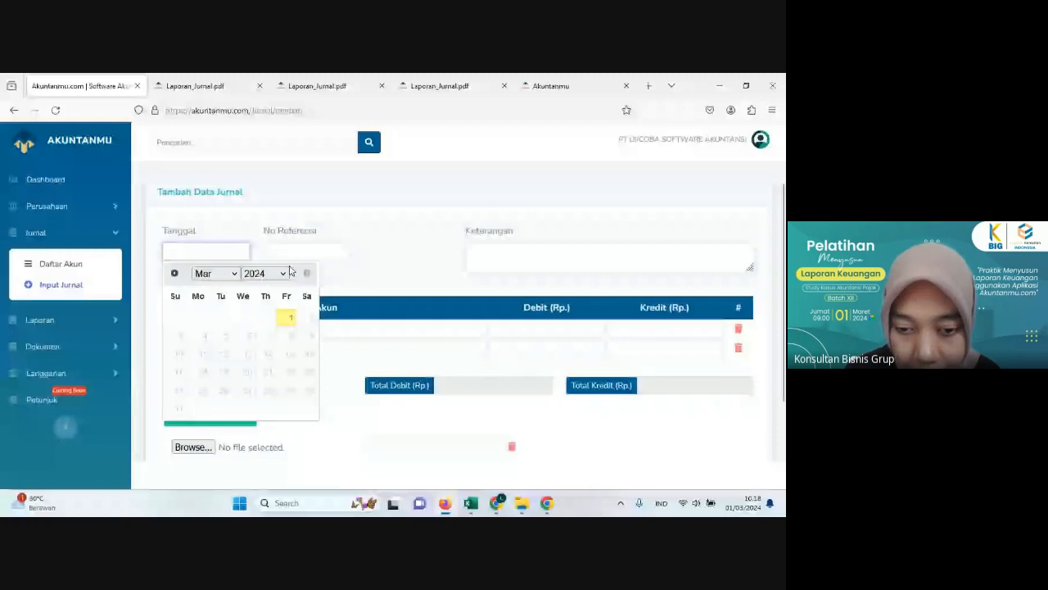
click(284, 272)
click(269, 475)
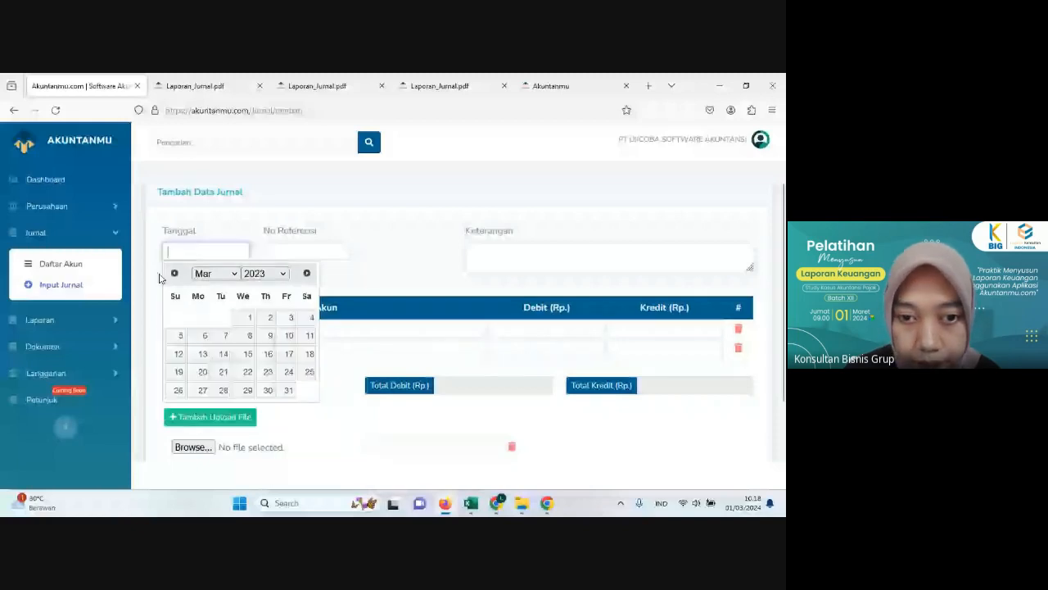
click(213, 274)
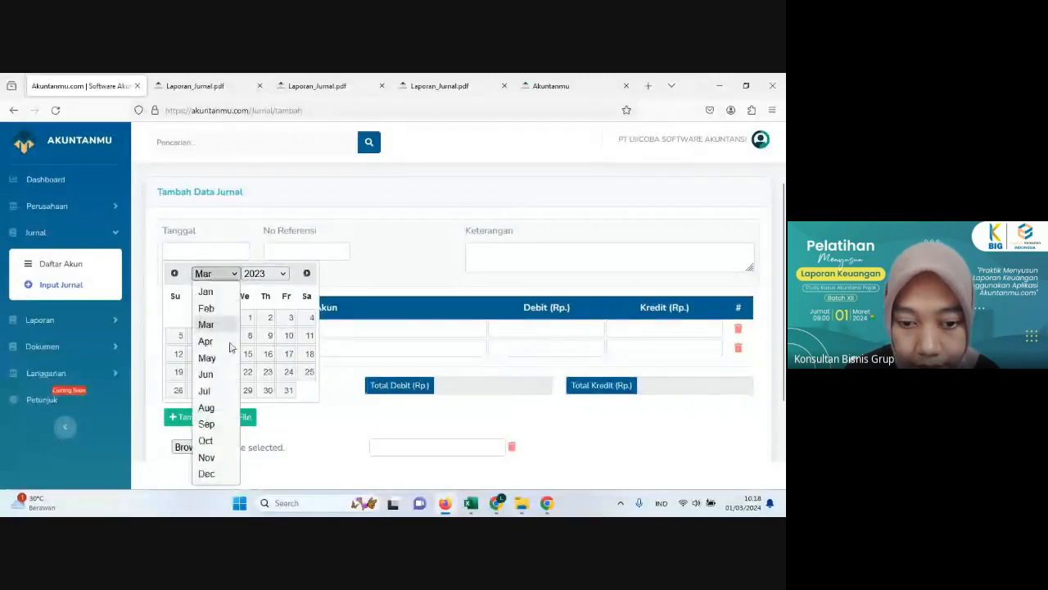
click(208, 474)
click(245, 340)
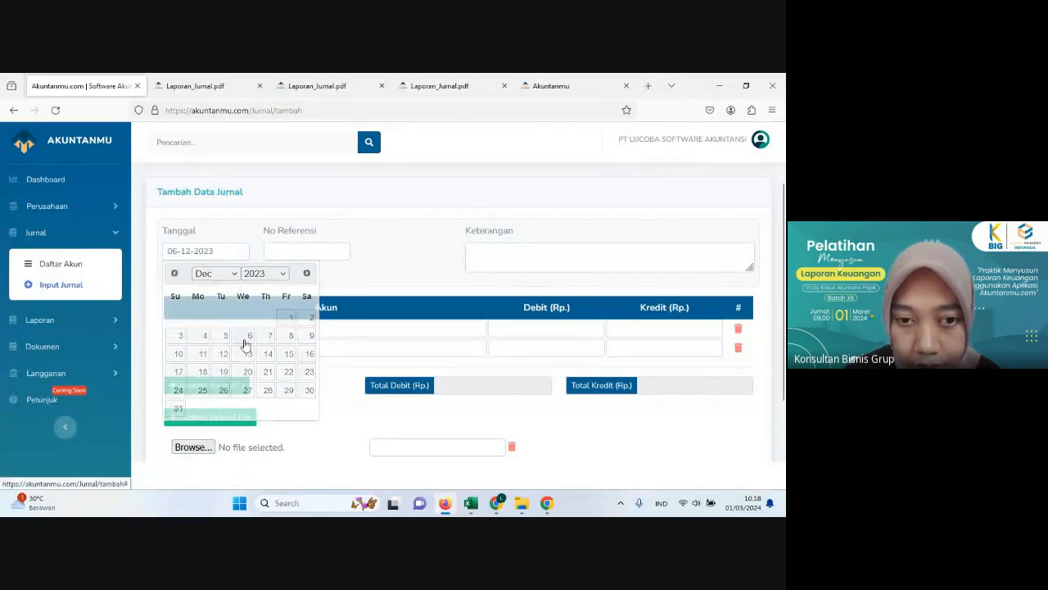
Step: Enter the journal description "Membeli ATK"
click(482, 251)
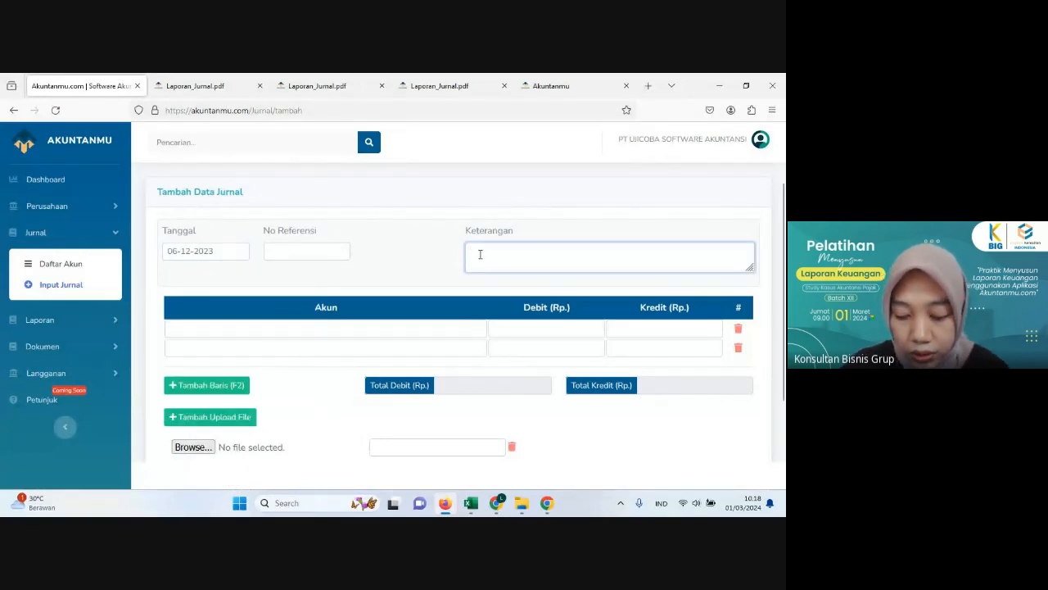
text(Me)
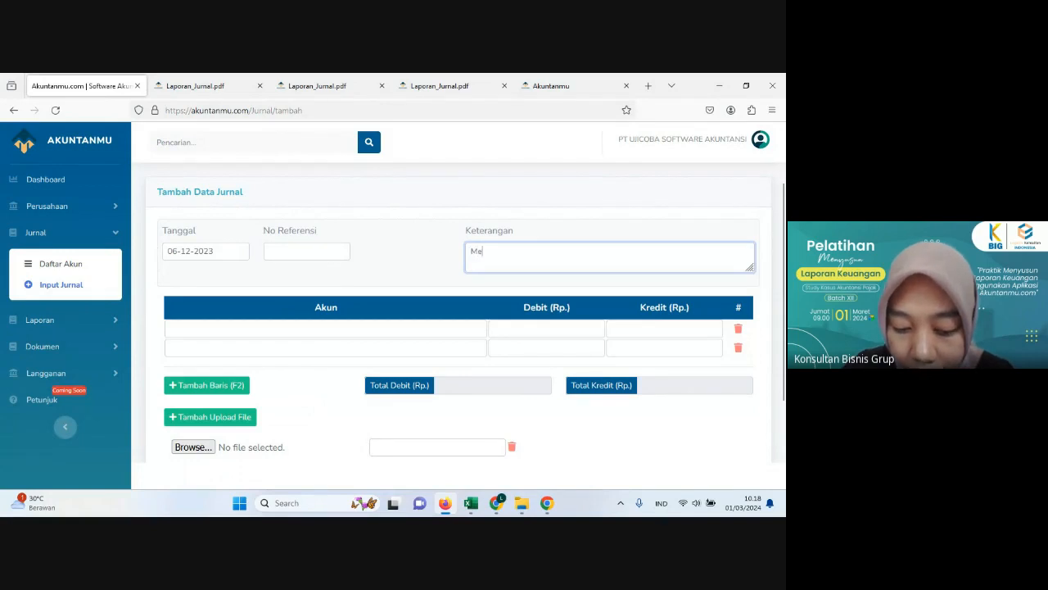
text(mbeli)
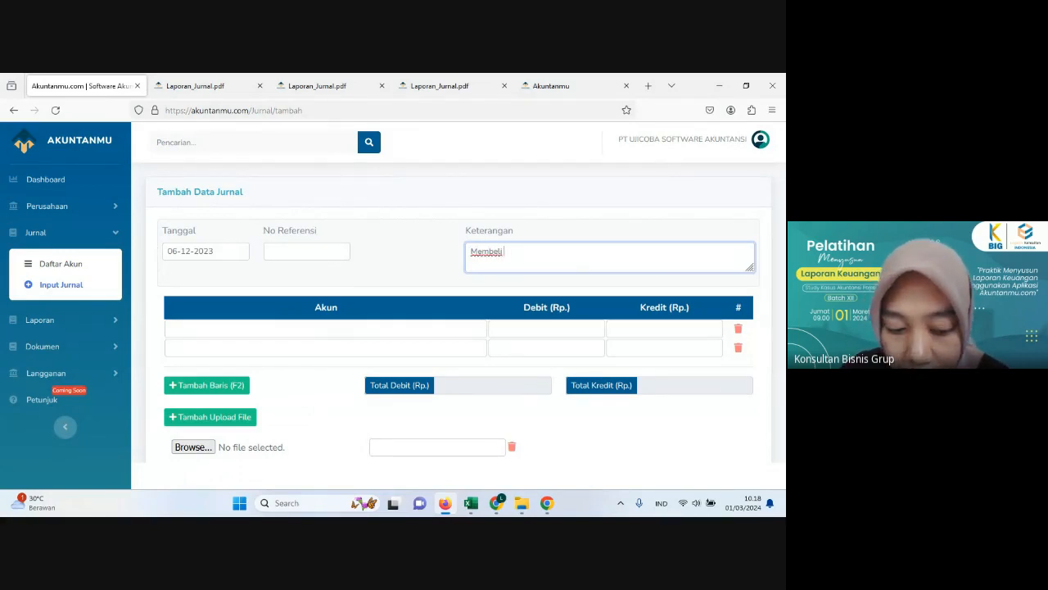
text( ATK)
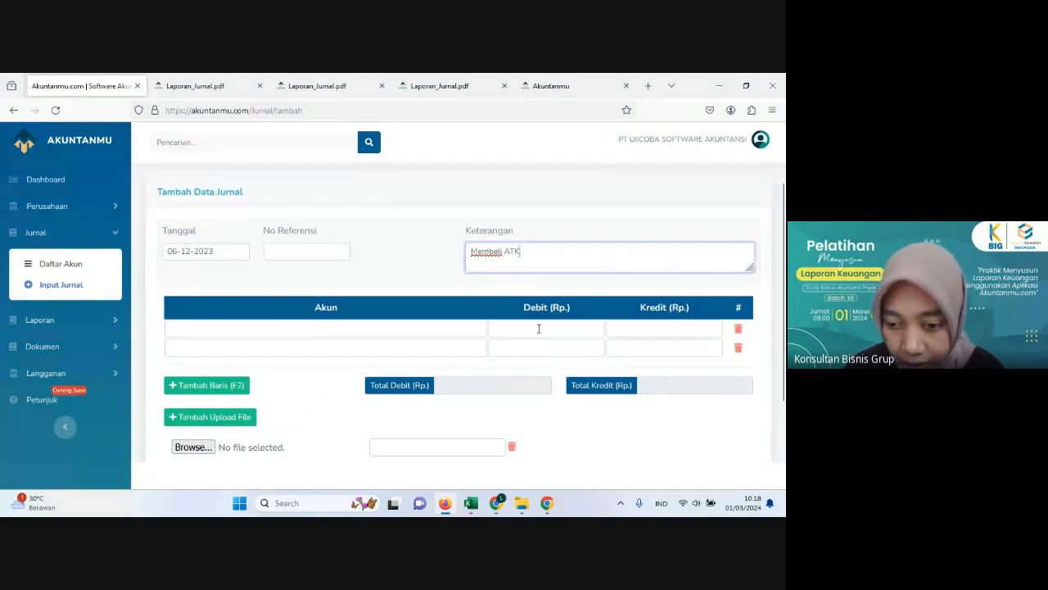
Step: Switch to Excel and recheck the amount and payment method of the 6 December stationery purchase
click(471, 503)
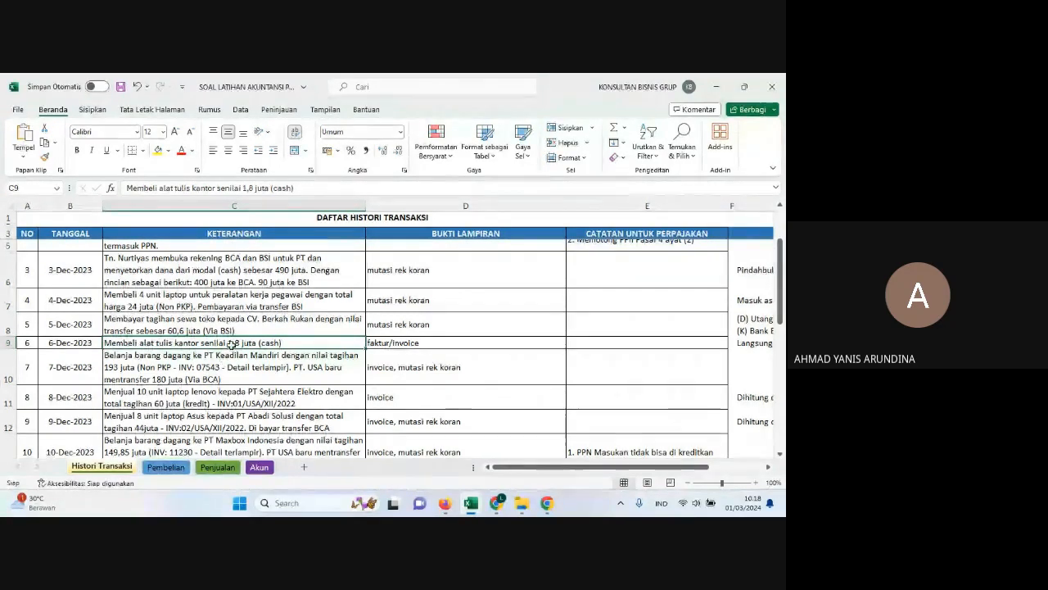
click(228, 353)
click(224, 343)
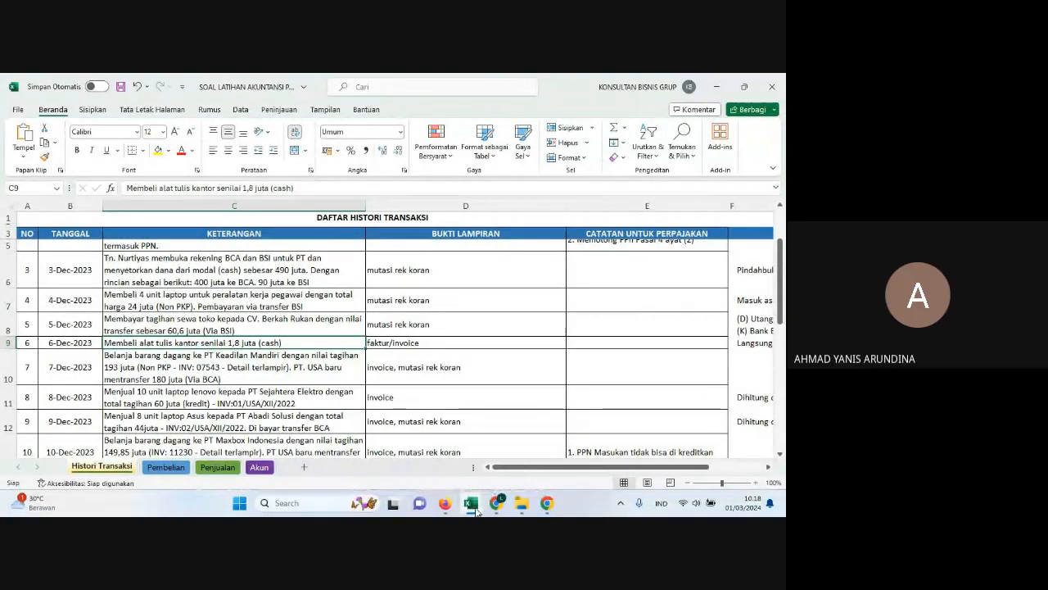
Step: Switch to Akuntanmu in Firefox and assign the 61202 Beban ATK account to the first journal line
mouse_move(476, 509)
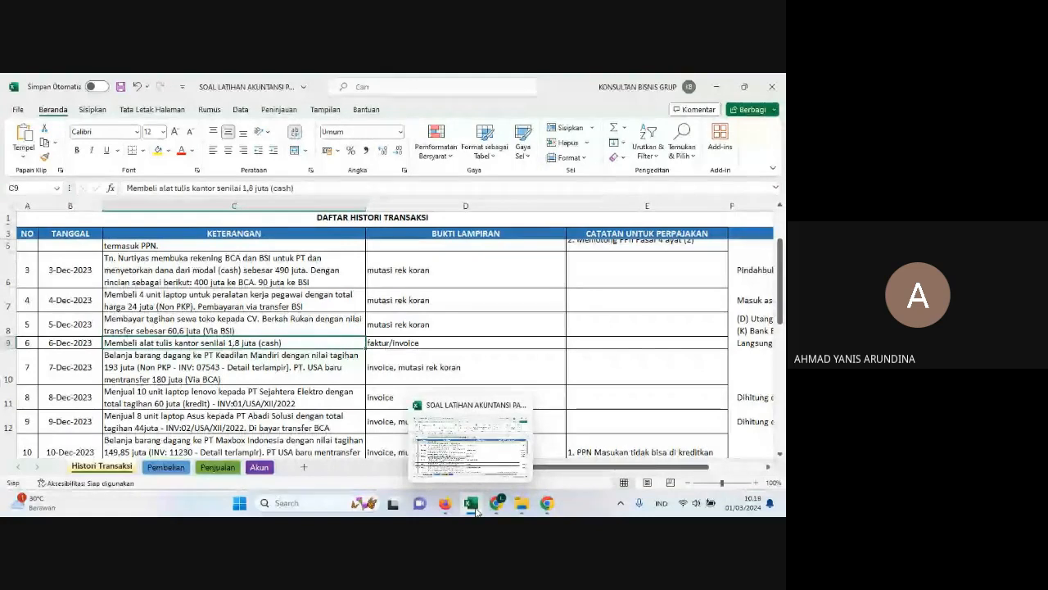
click(476, 510)
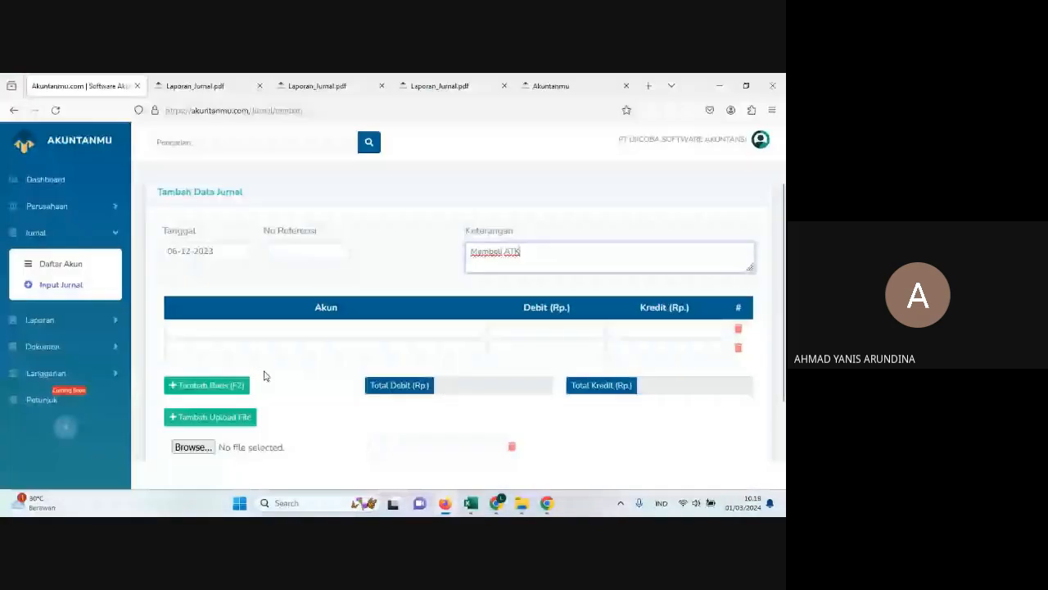
click(268, 329)
text(ATK)
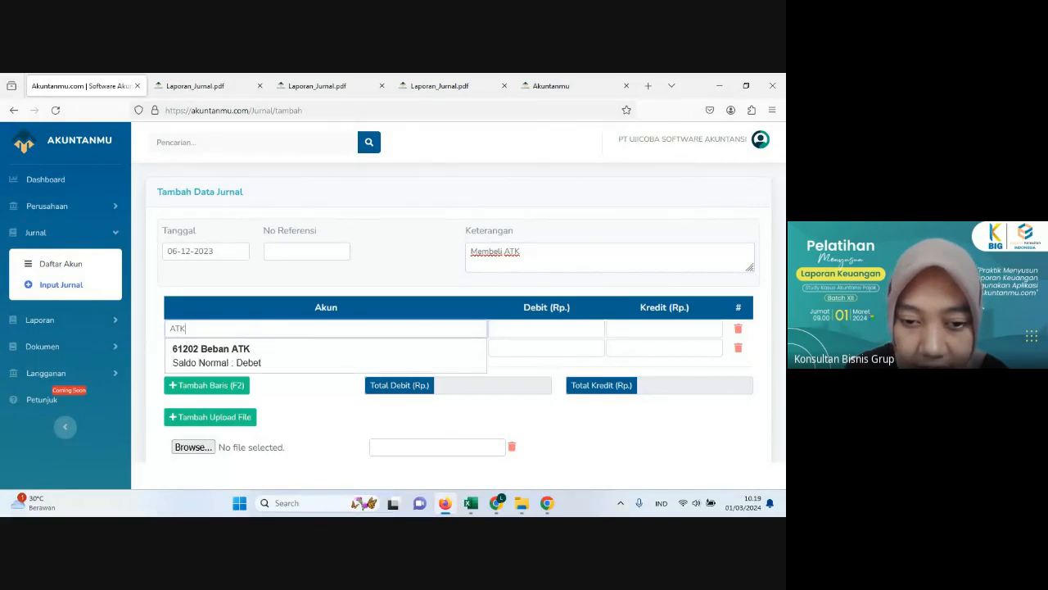
click(296, 367)
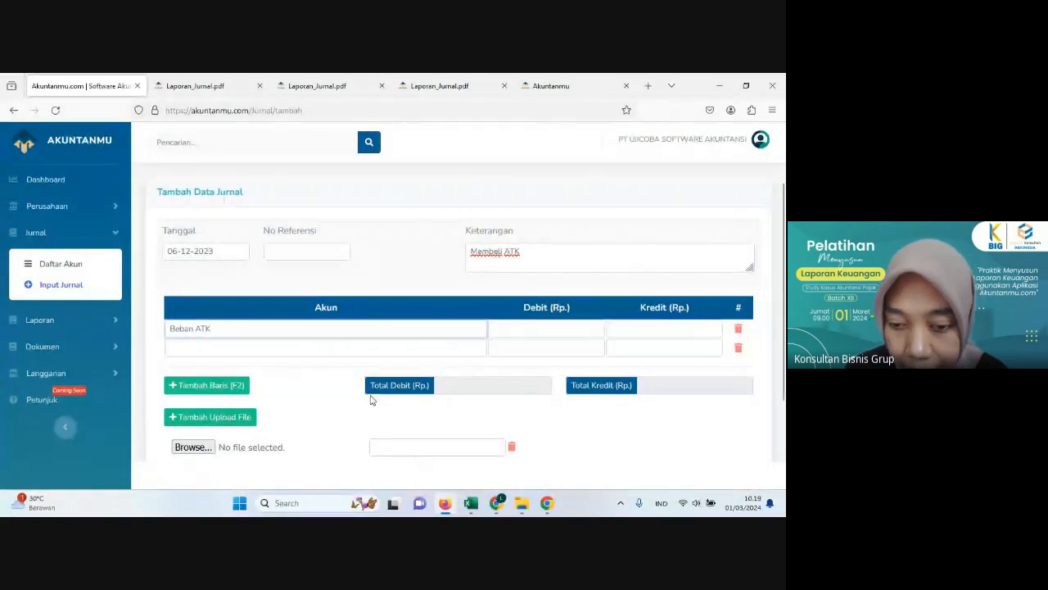
Step: Assign the Kas Kecil account to the second journal line
click(344, 350)
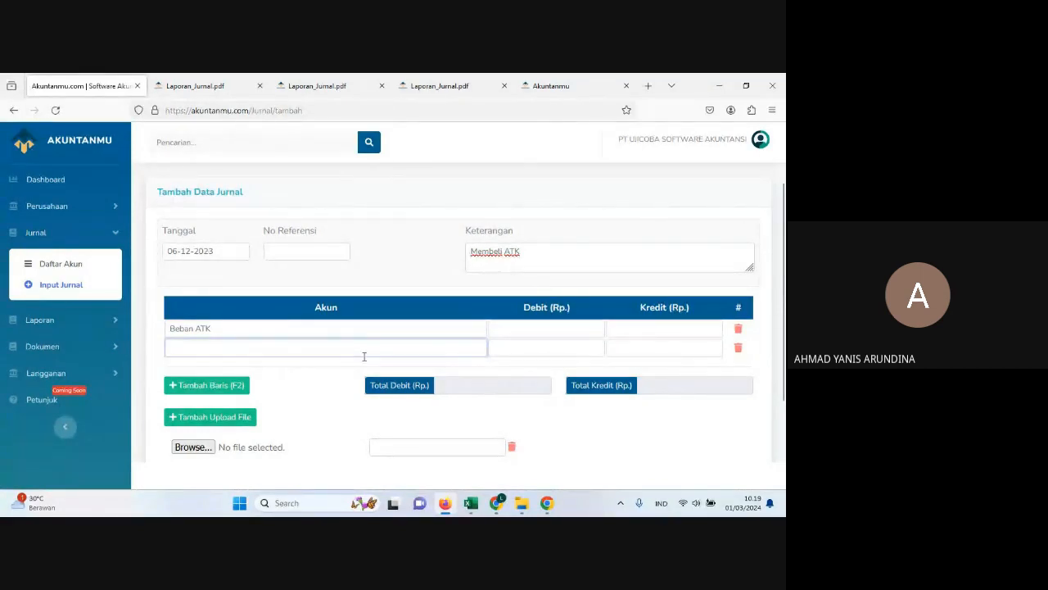
text(KA)
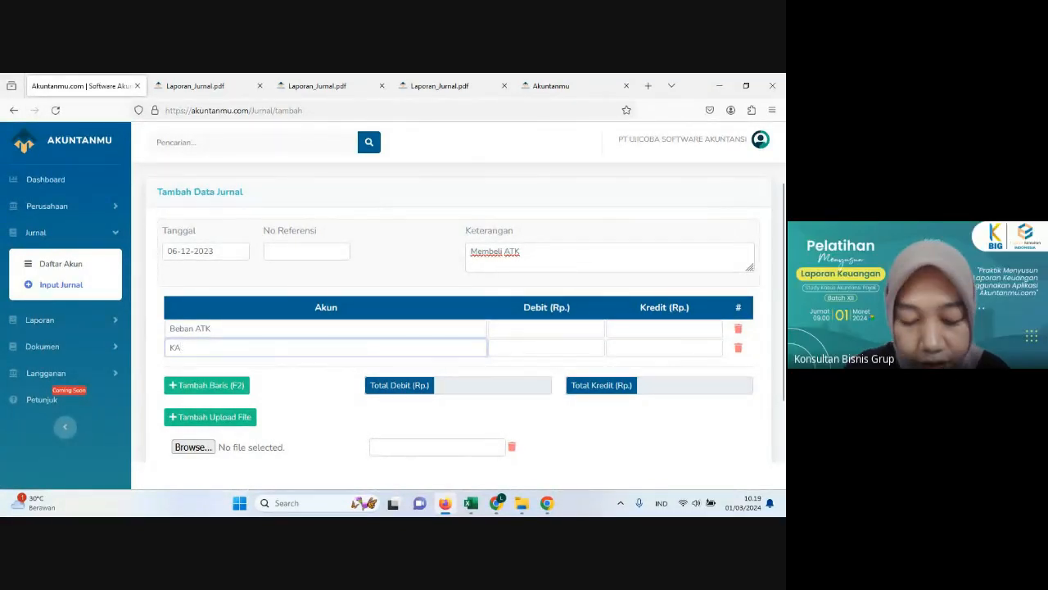
text(S)
click(354, 387)
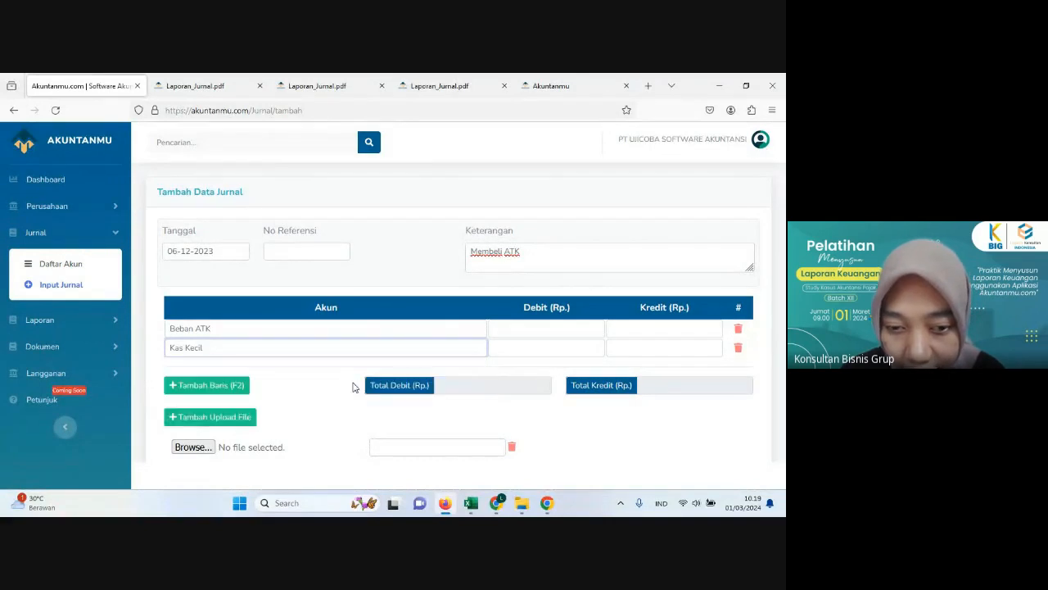
Step: Switch to Excel to check the amount of the 6 December stationery purchase, then return to Akuntanmu in Firefox
click(447, 505)
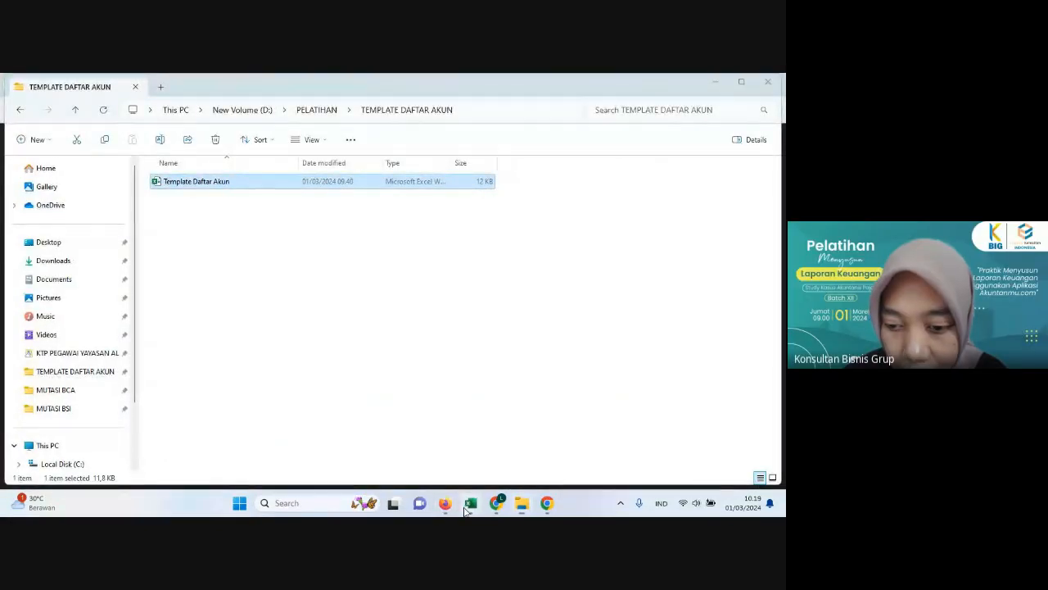
click(469, 505)
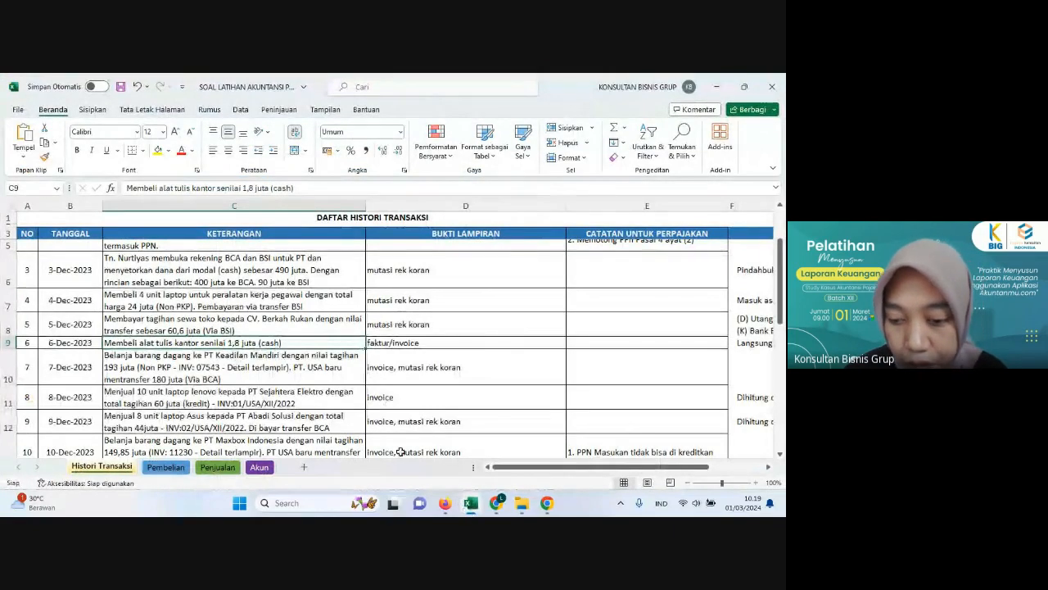
click(445, 504)
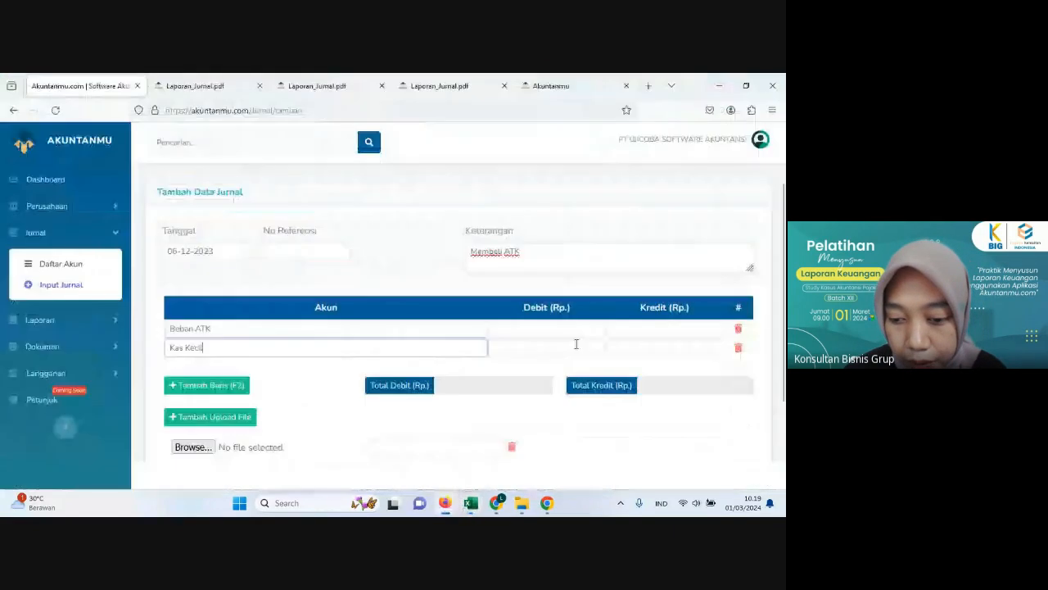
Step: Enter 1,800,000 as the debit for Beban ATK and 1,800,000 as the credit for Kas Kecil
click(551, 328)
text(18)
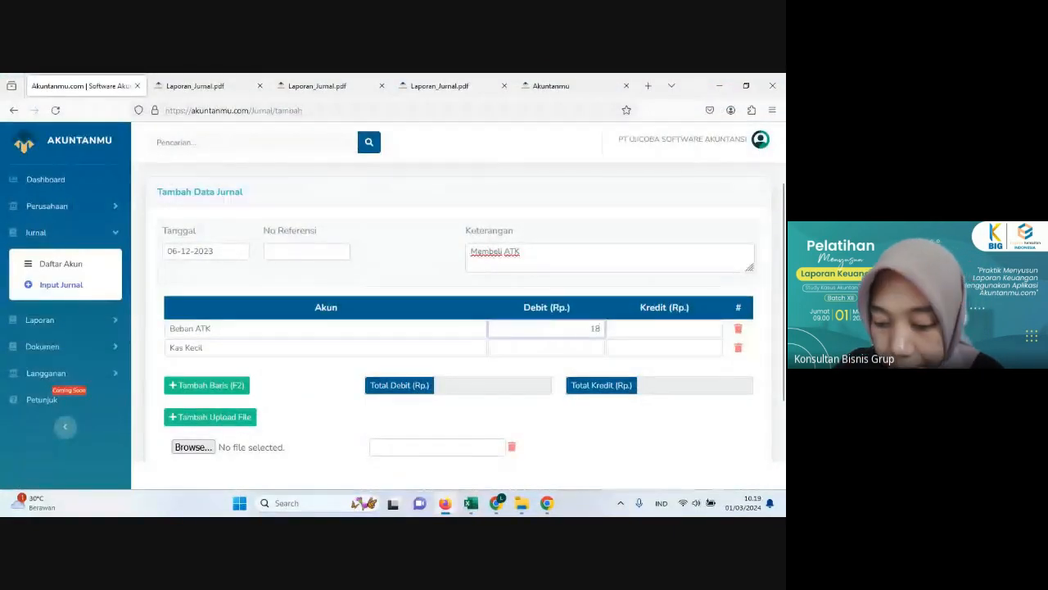
text(.000.000)
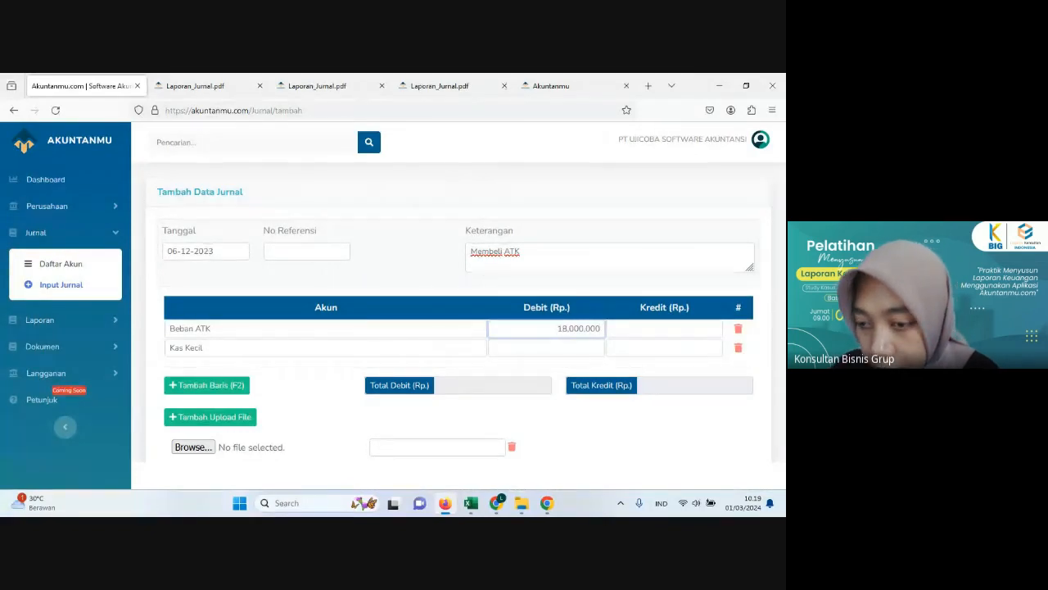
key(BackSpace)
click(641, 351)
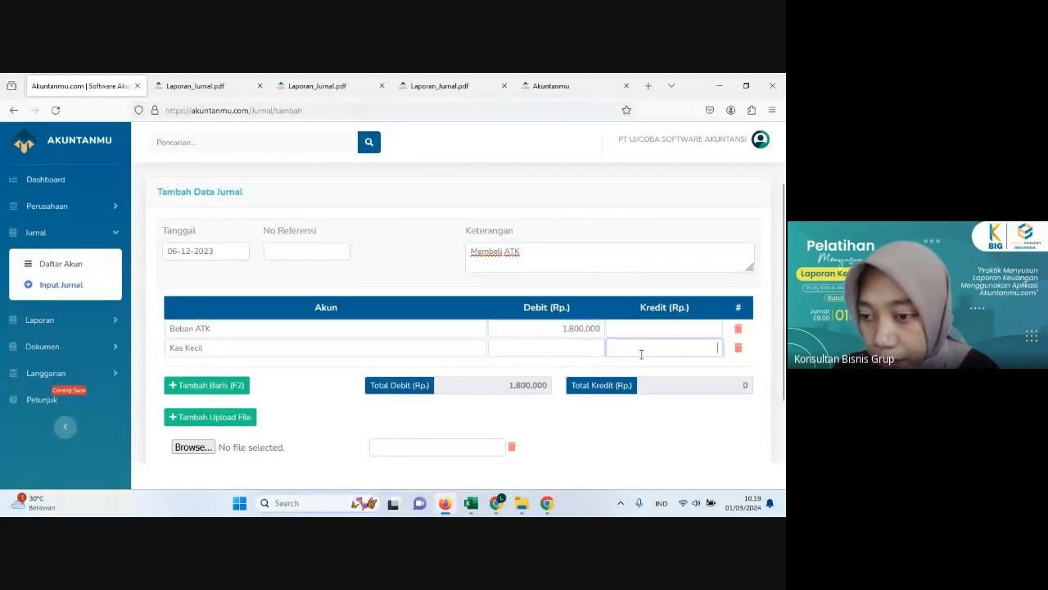
text(18)
text(000)
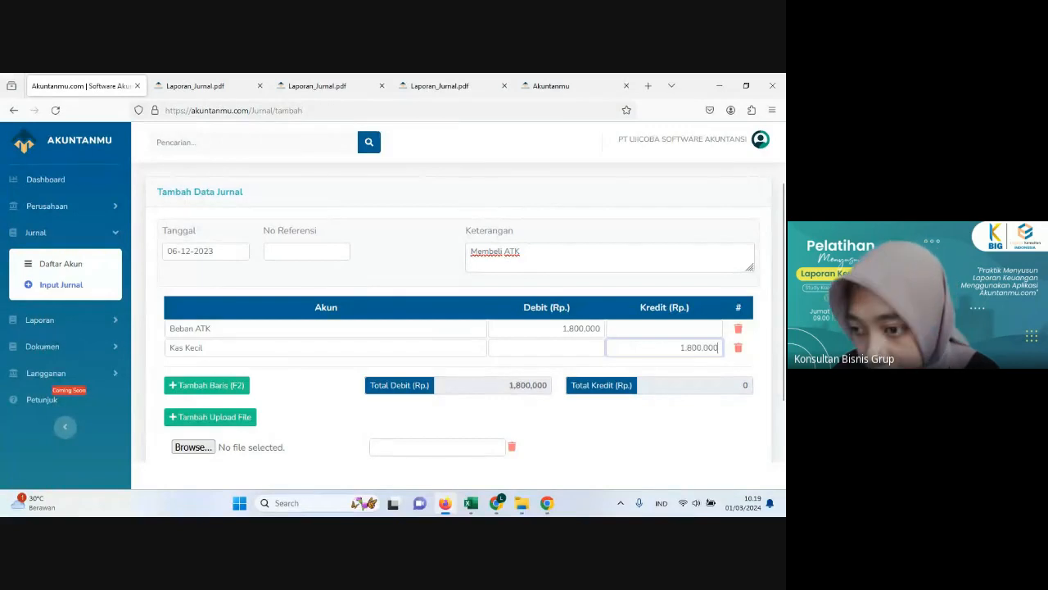
Step: Attach STRUK ALAT TULIS KANTOR.jpg from the TAGIHAN folder in PELATIHAN and save the journal
scroll(633, 376, down, 1)
scroll(633, 375, down, 1)
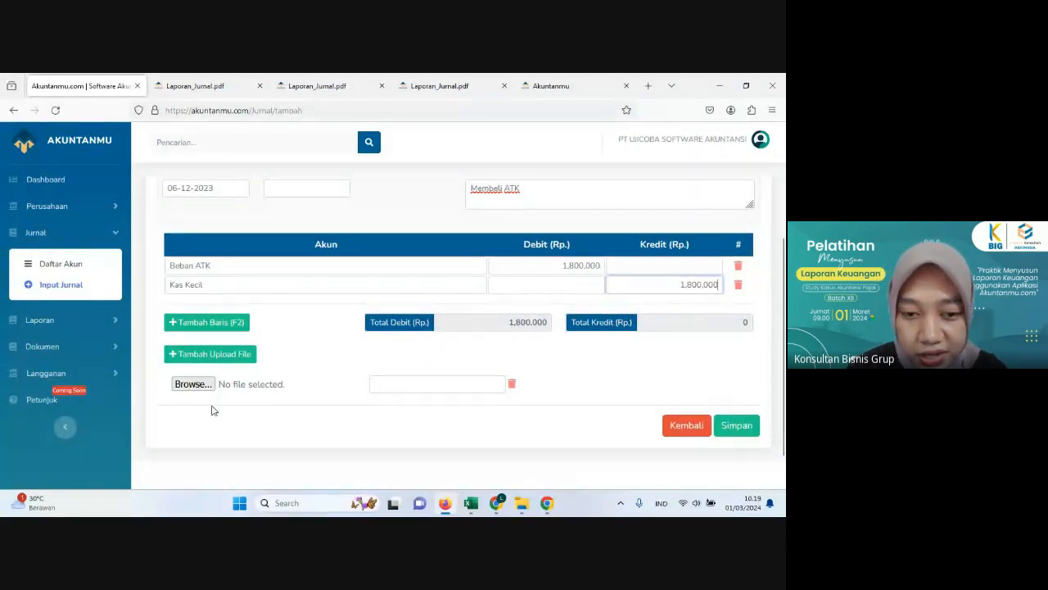
click(197, 384)
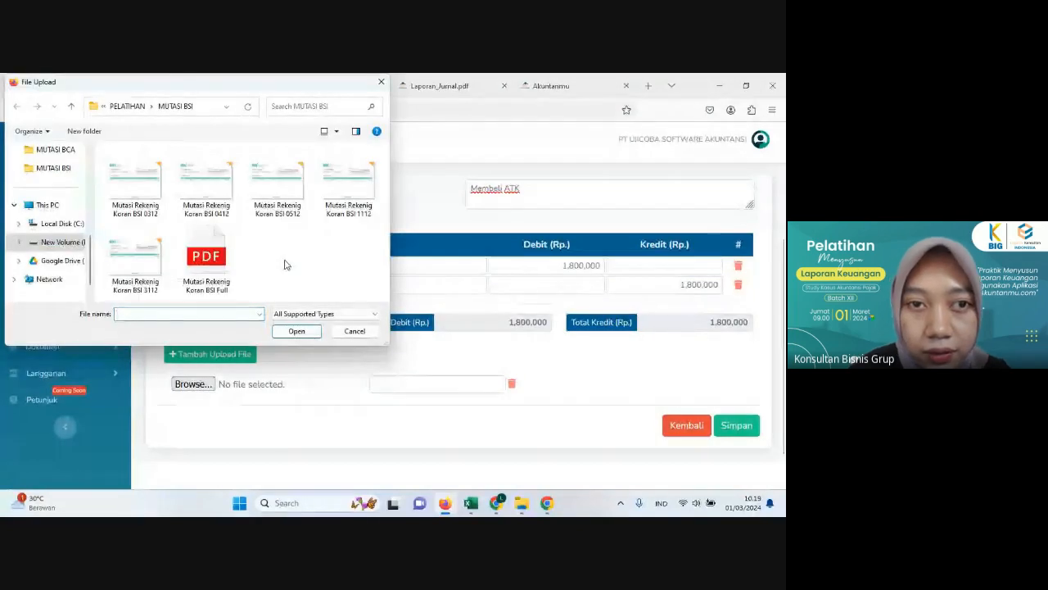
click(127, 106)
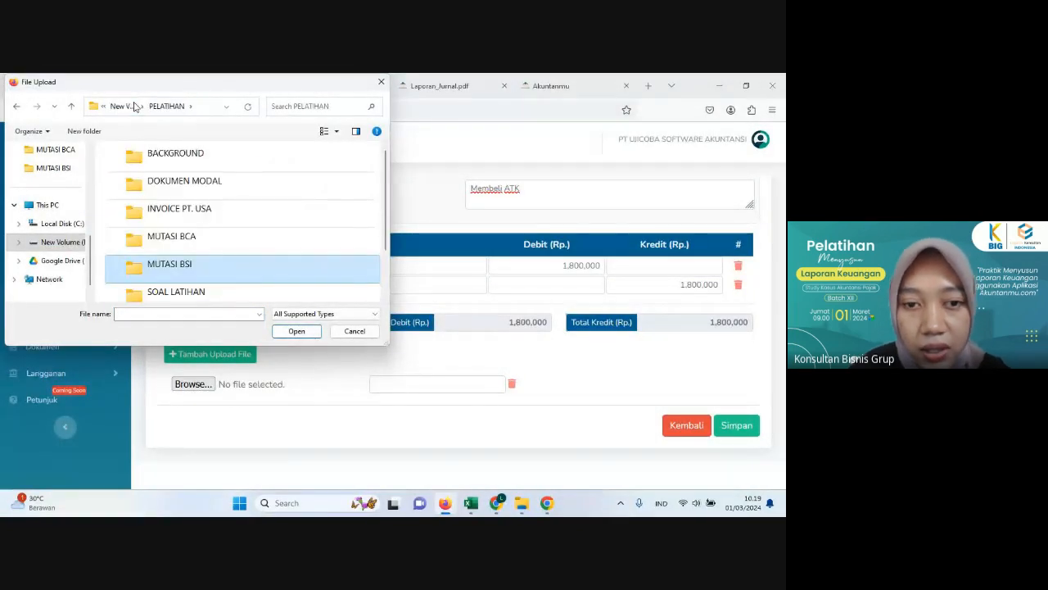
scroll(231, 246, down, 1)
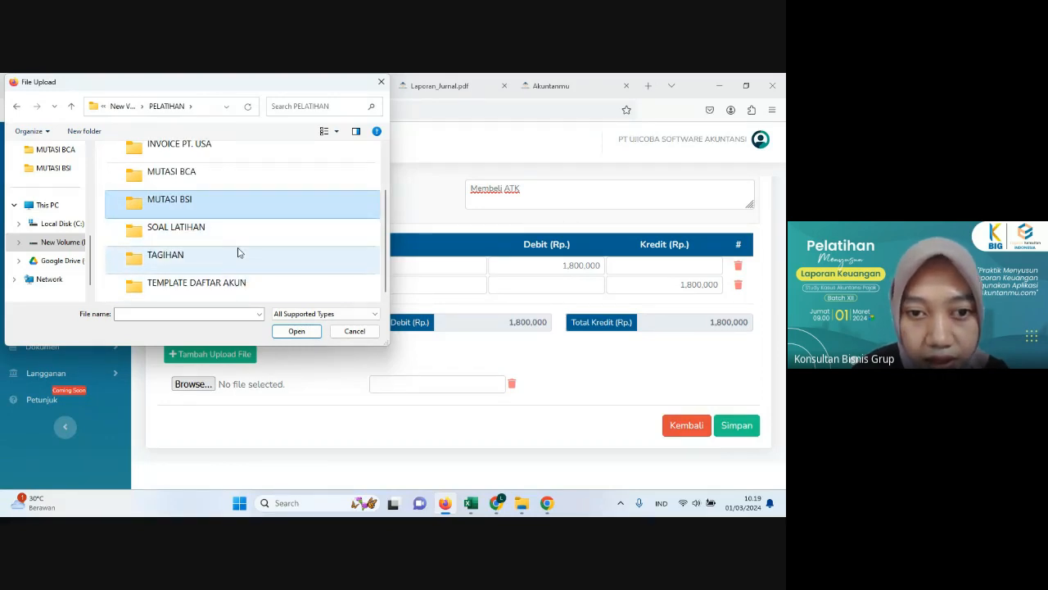
scroll(235, 245, up, 1)
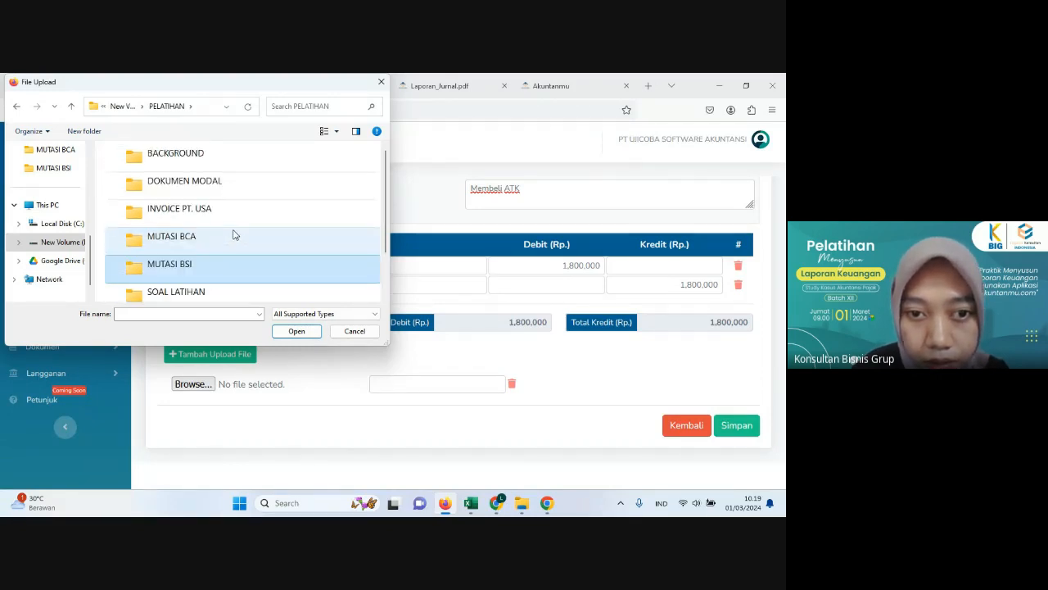
scroll(234, 238, down, 1)
scroll(200, 260, up, 1)
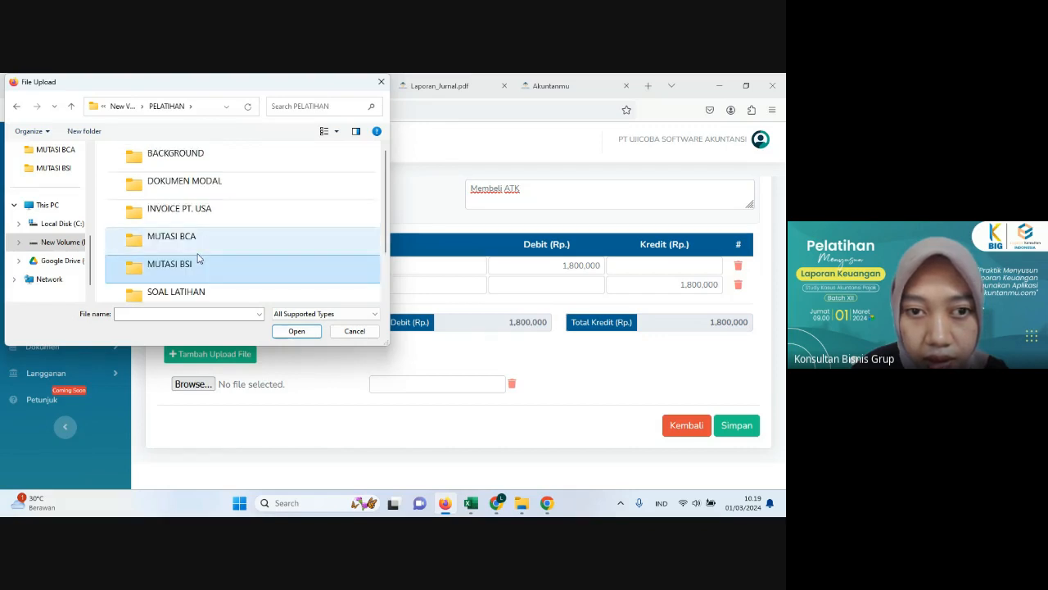
scroll(203, 259, down, 1)
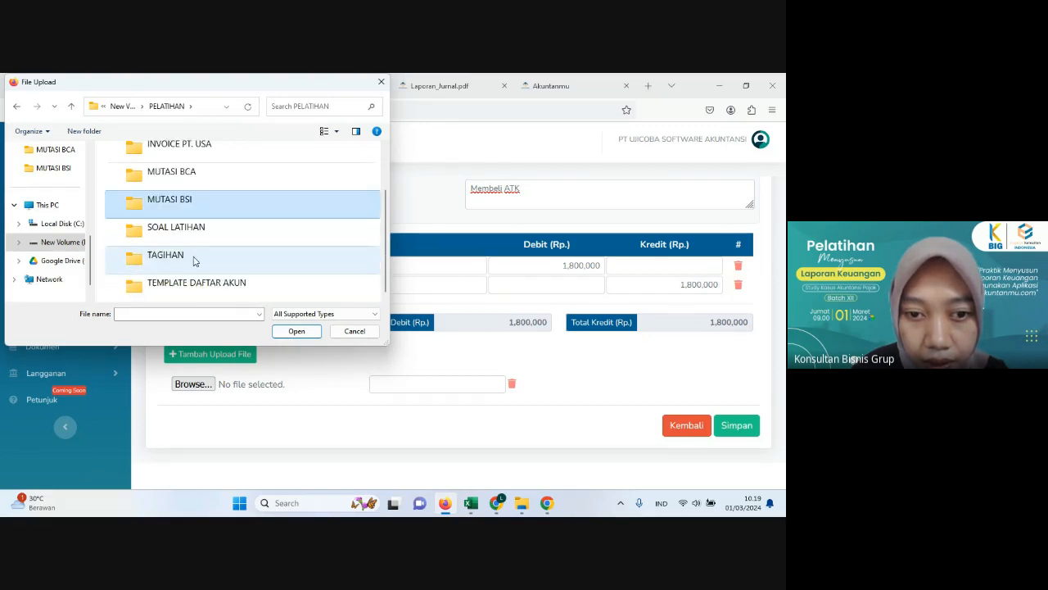
click(194, 261)
double_click(194, 260)
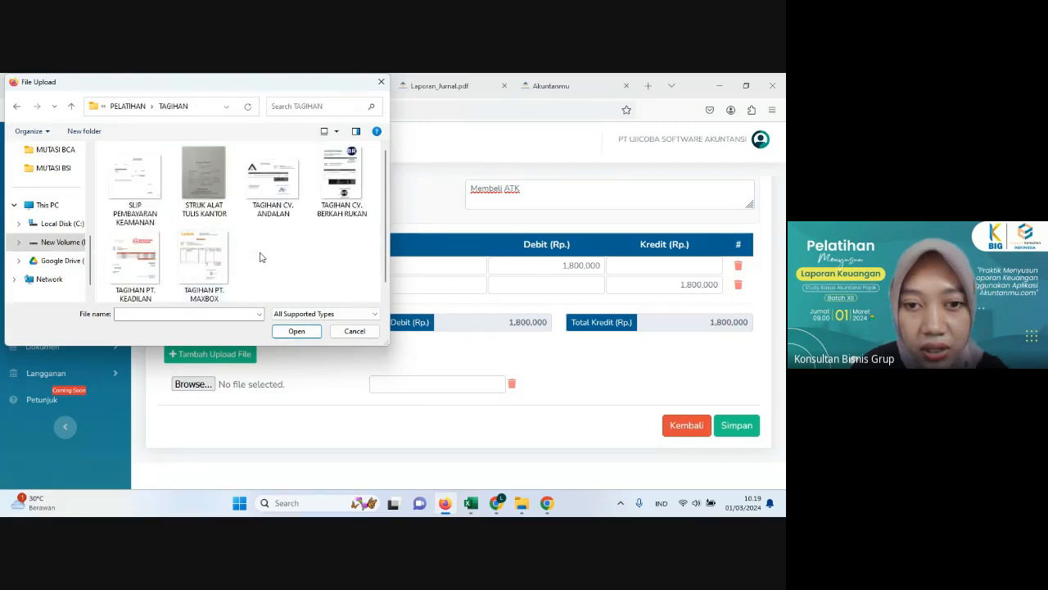
click(210, 186)
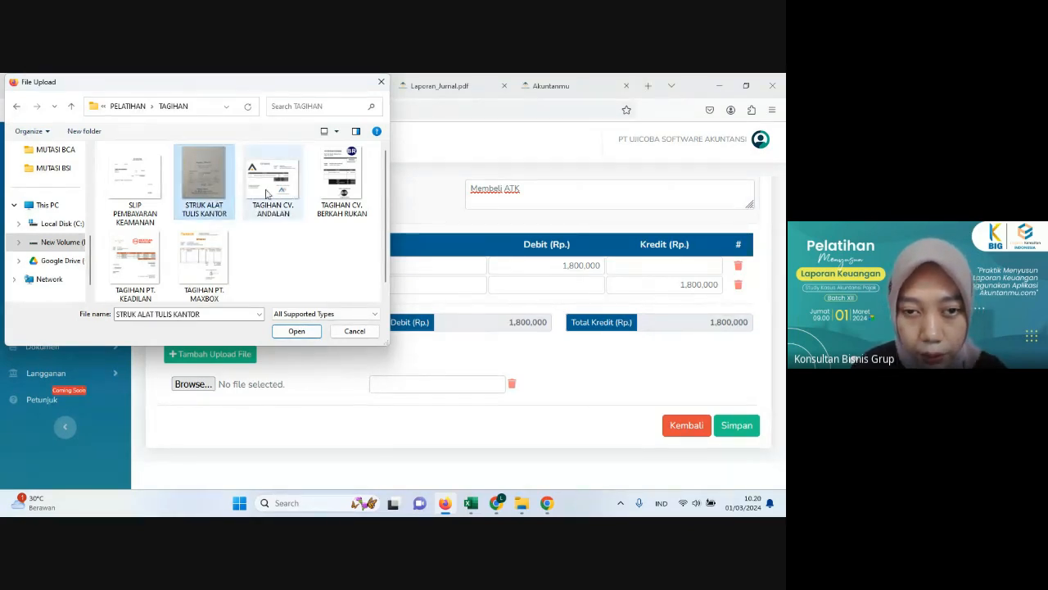
click(293, 336)
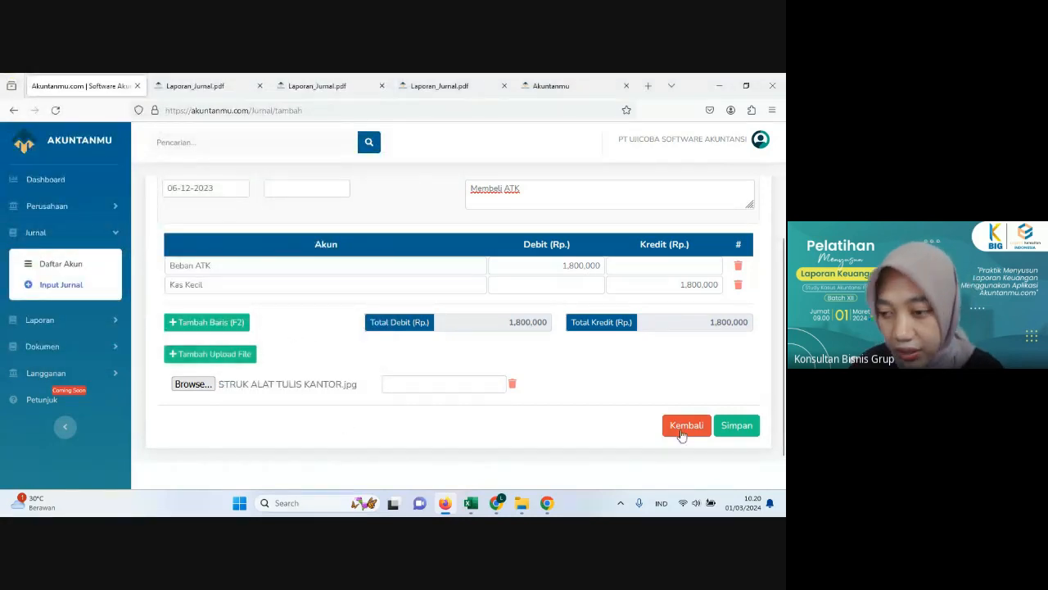
click(741, 432)
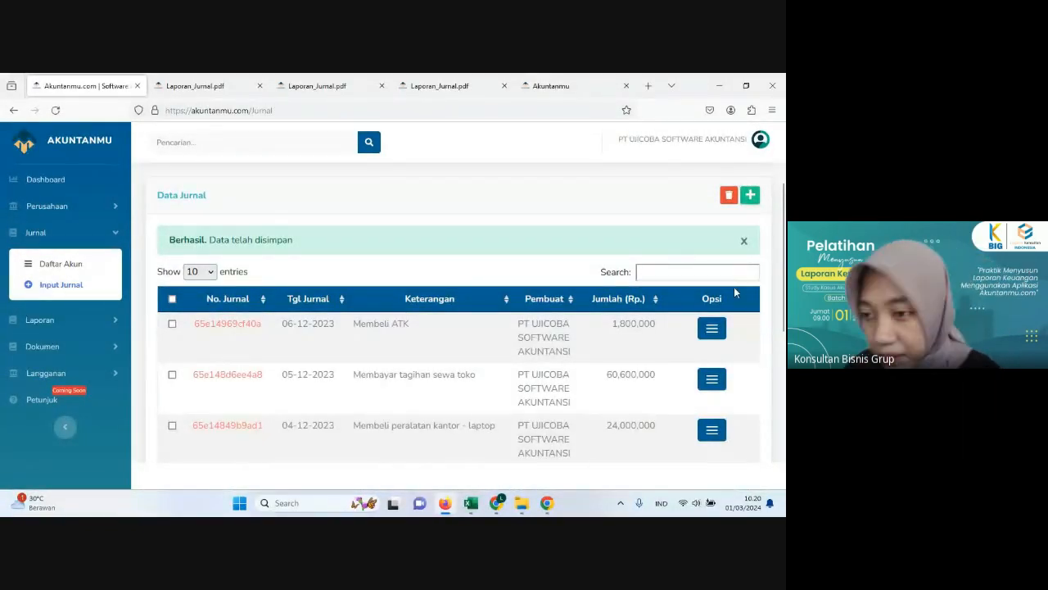
Step: View the report of the Membeli ATK journal, check its entries and attached receipt, and return to the journal list
click(712, 329)
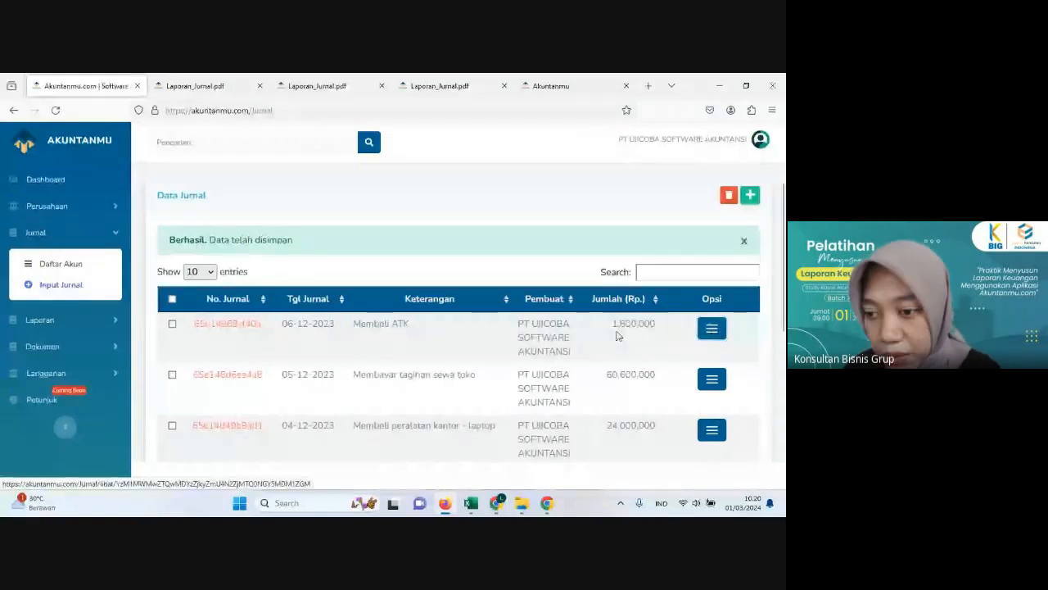
click(616, 332)
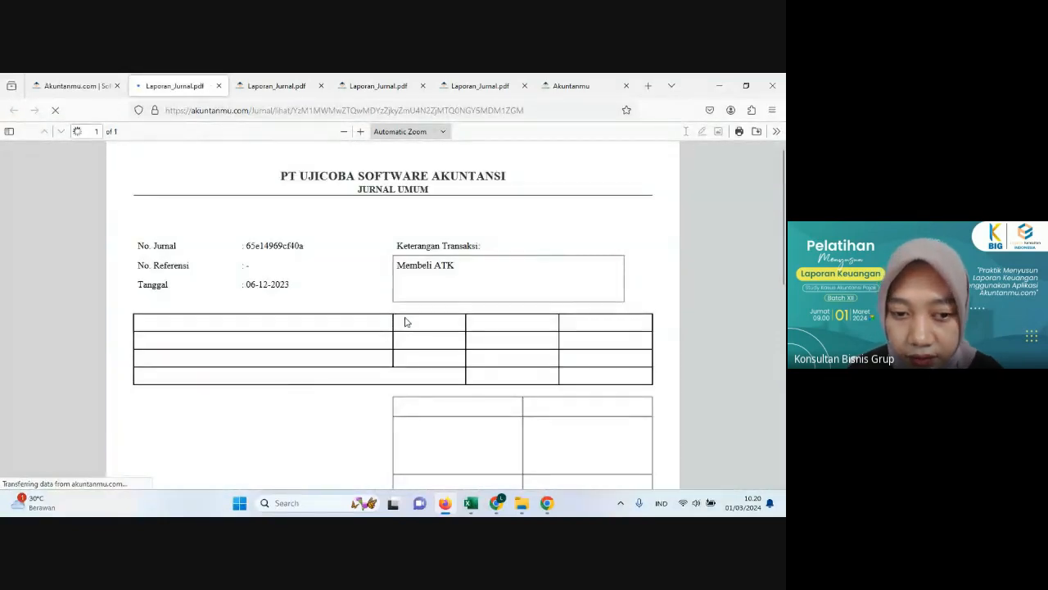
scroll(405, 322, down, 10)
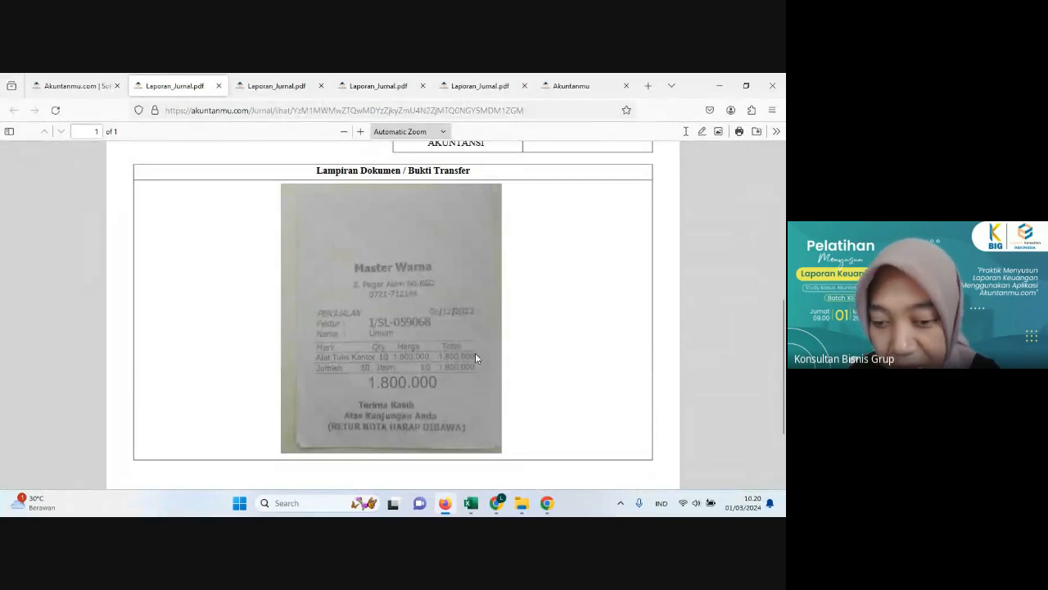
scroll(465, 304, up, 6)
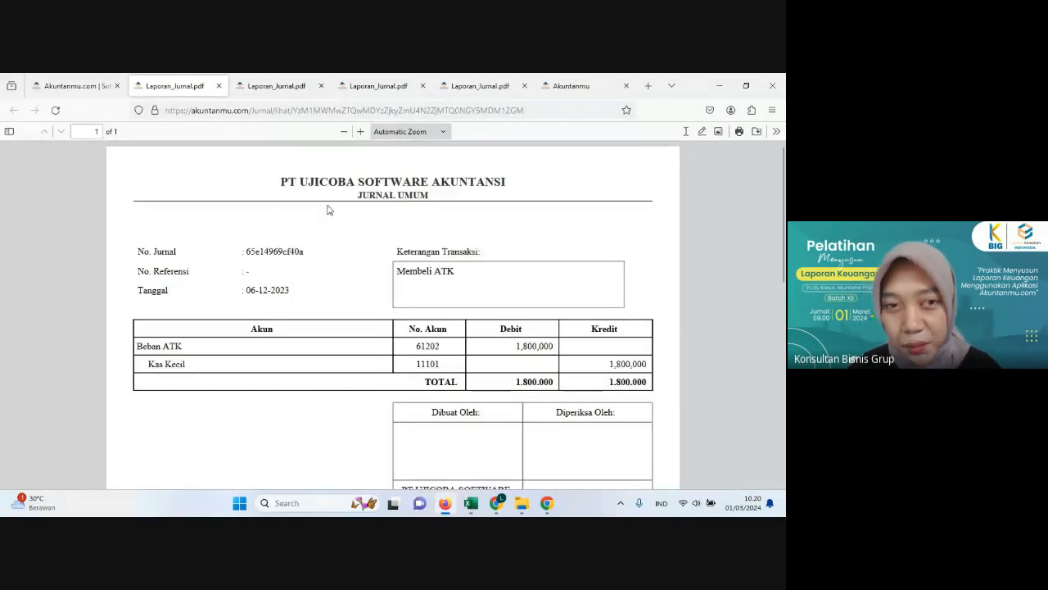
click(70, 87)
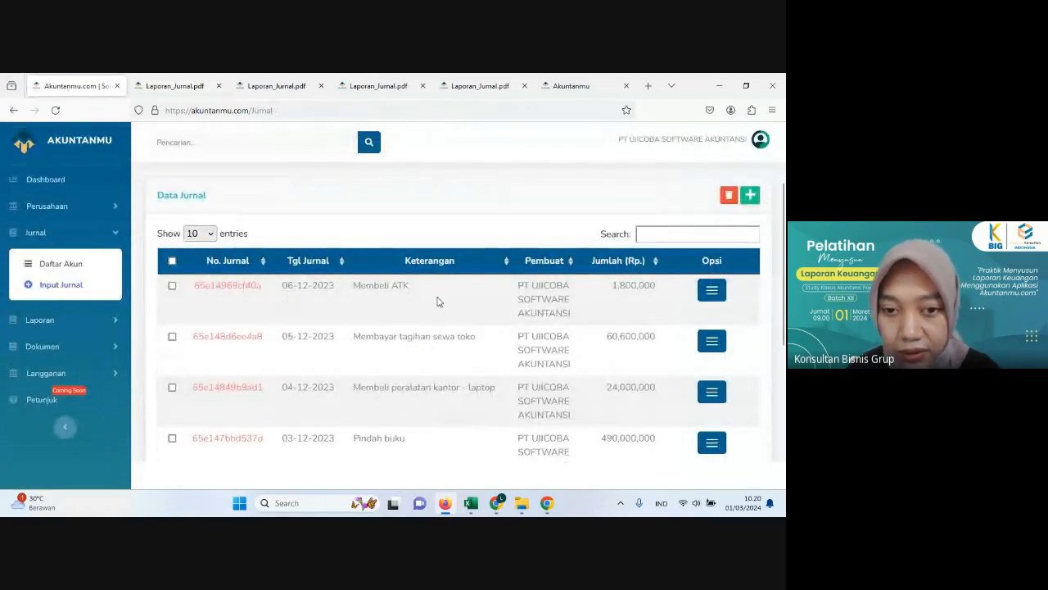
Step: Switch to Excel and review the 7 December merchandise purchase from PT Keadilan Mandiri in the transaction history
click(472, 504)
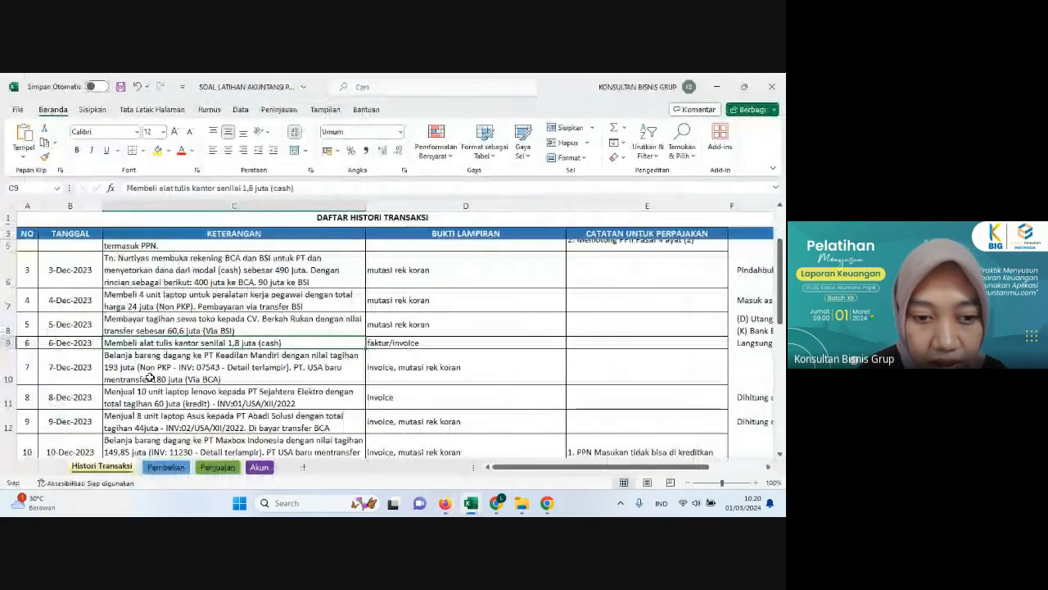
click(164, 344)
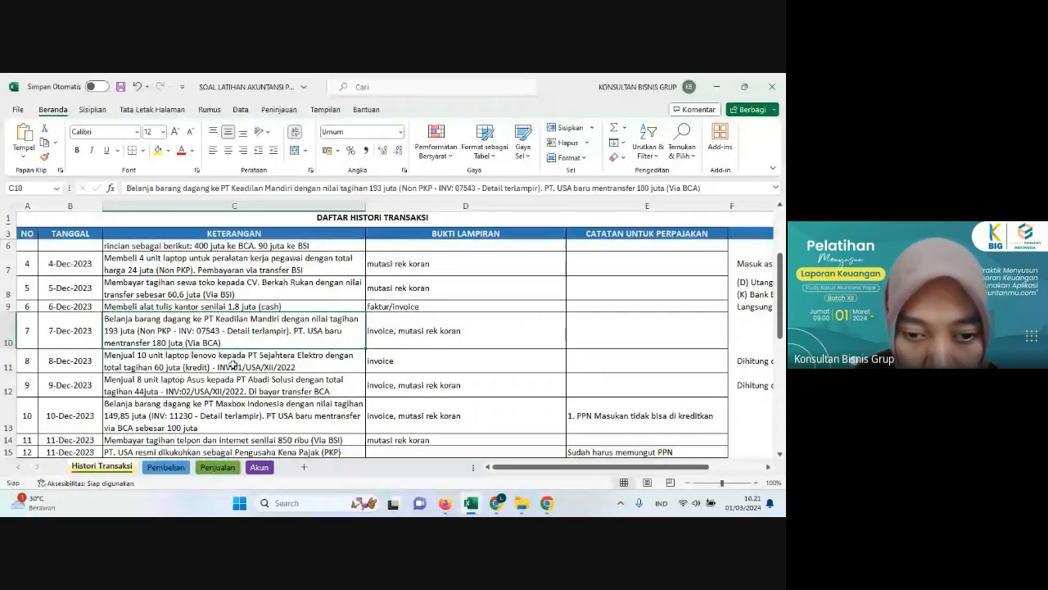
click(234, 365)
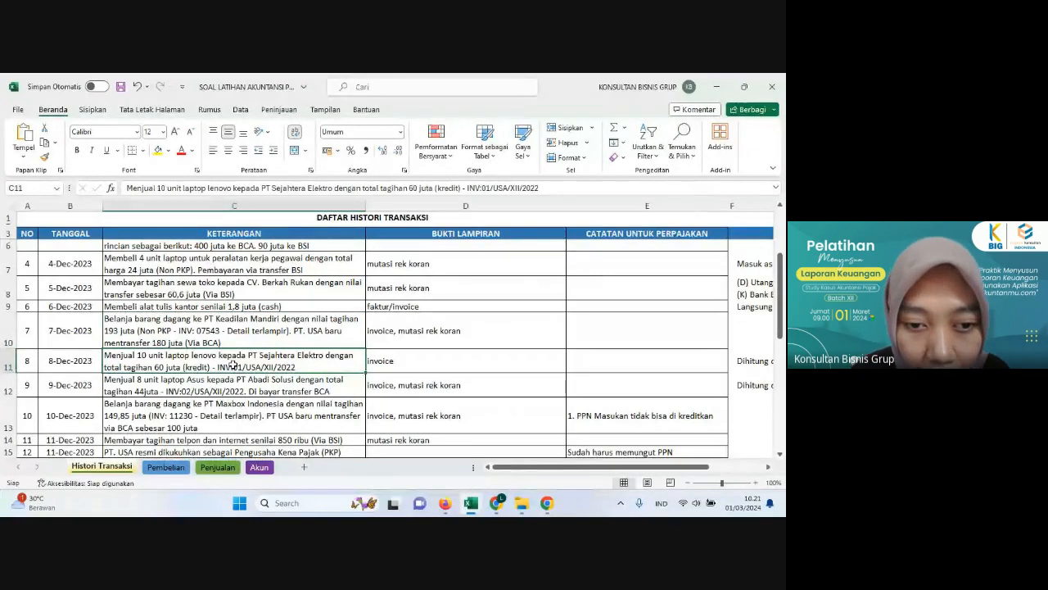
click(182, 325)
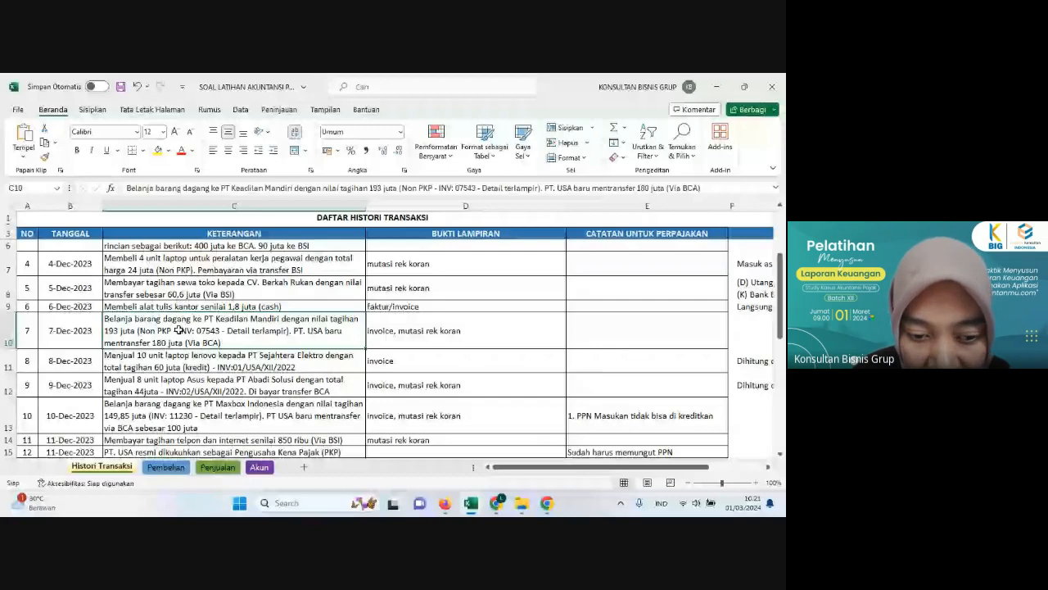
Step: Examine the laptop items of INV: 07543 in the Pembelian sheet and return to the Histori Transaksi sheet
click(166, 467)
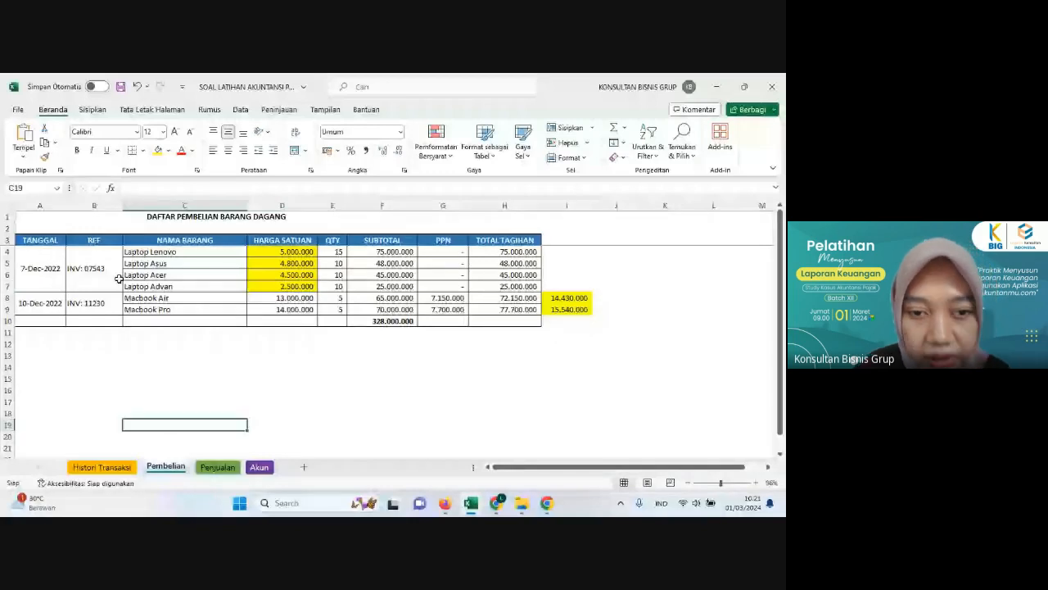
click(89, 278)
click(212, 254)
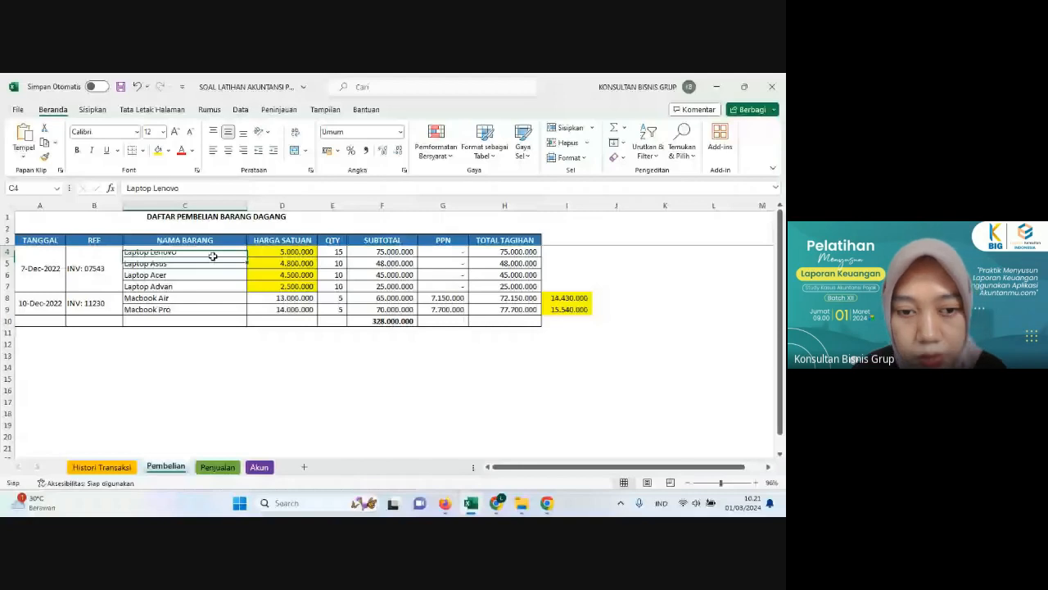
click(201, 275)
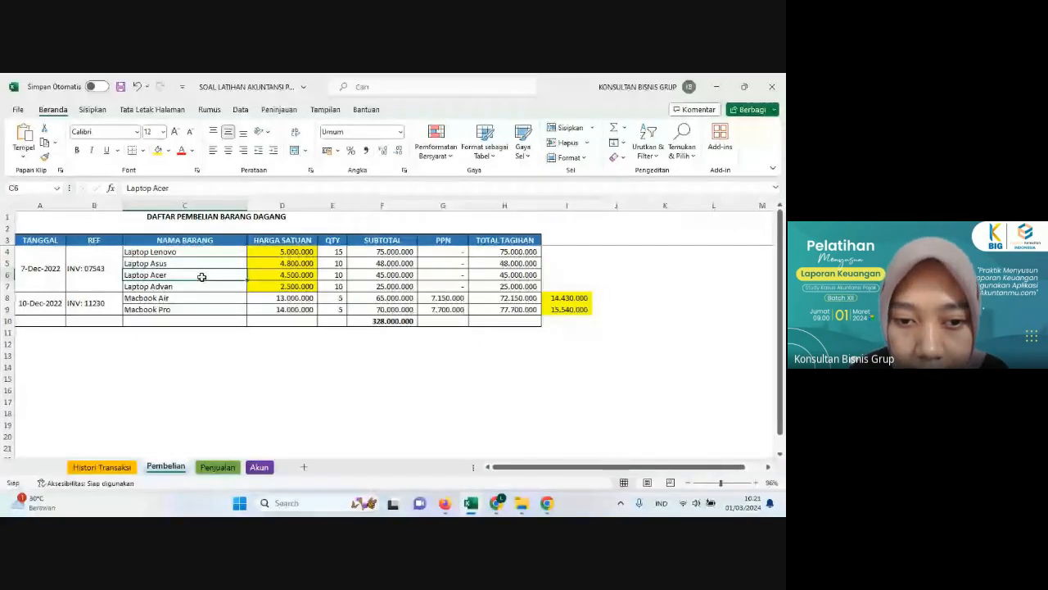
click(204, 286)
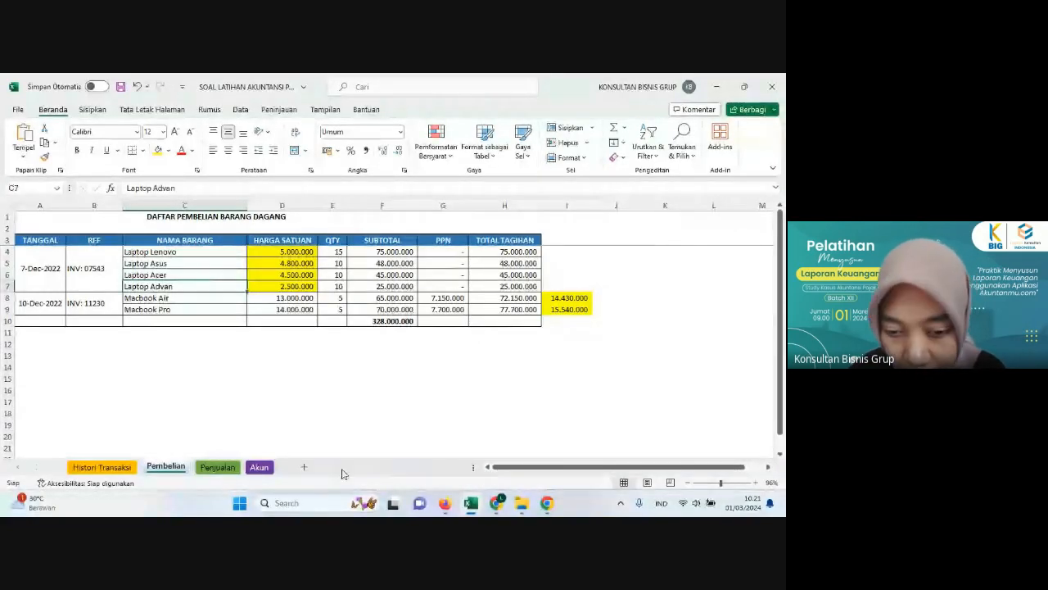
click(128, 468)
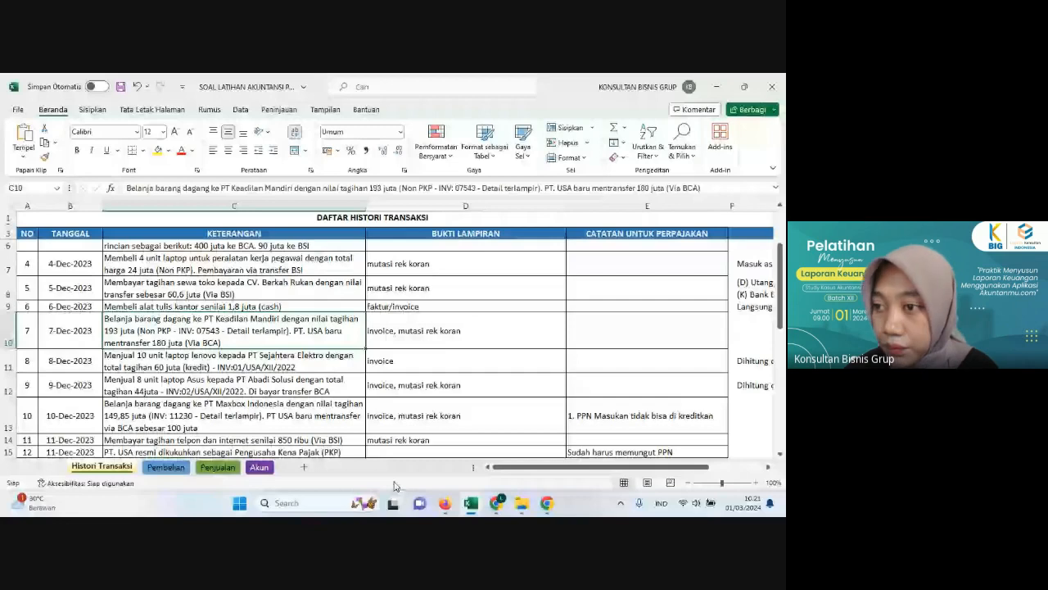
Step: Switch to Akuntanmu in Firefox and start a new journal dated 07-12-2023
click(445, 504)
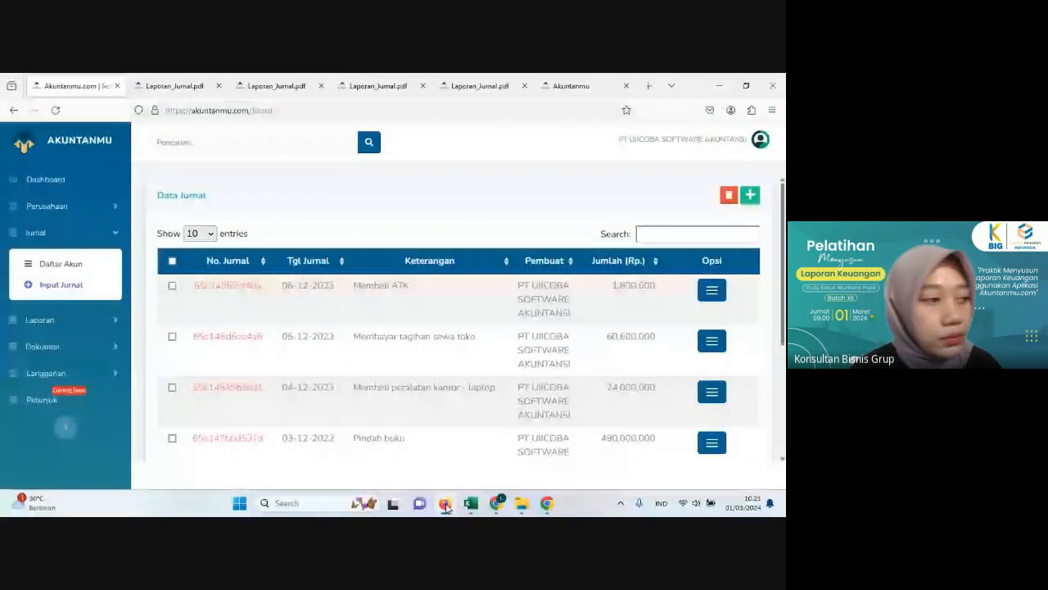
click(751, 196)
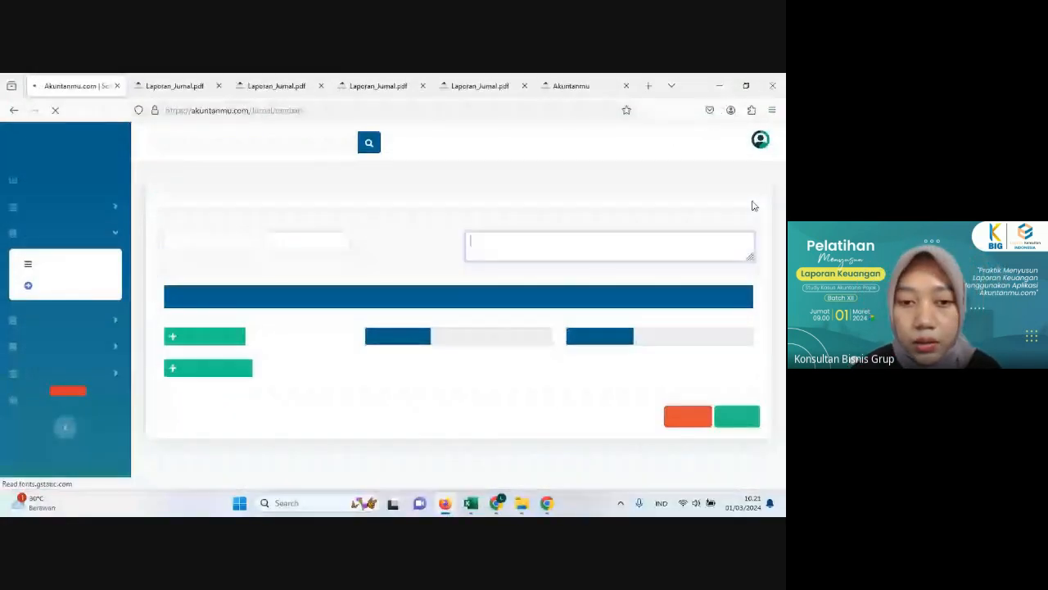
click(238, 250)
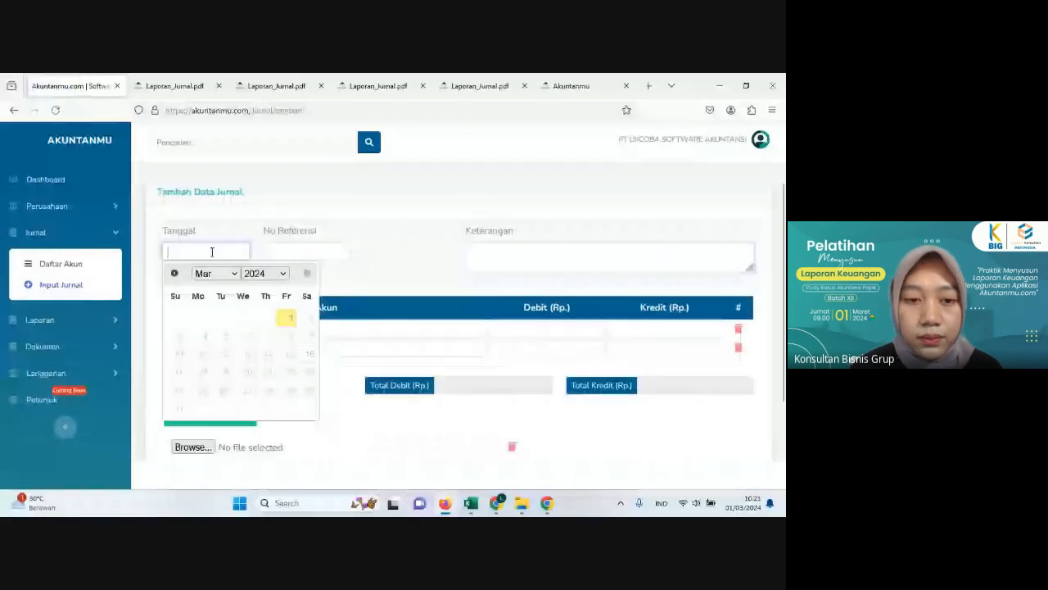
click(265, 273)
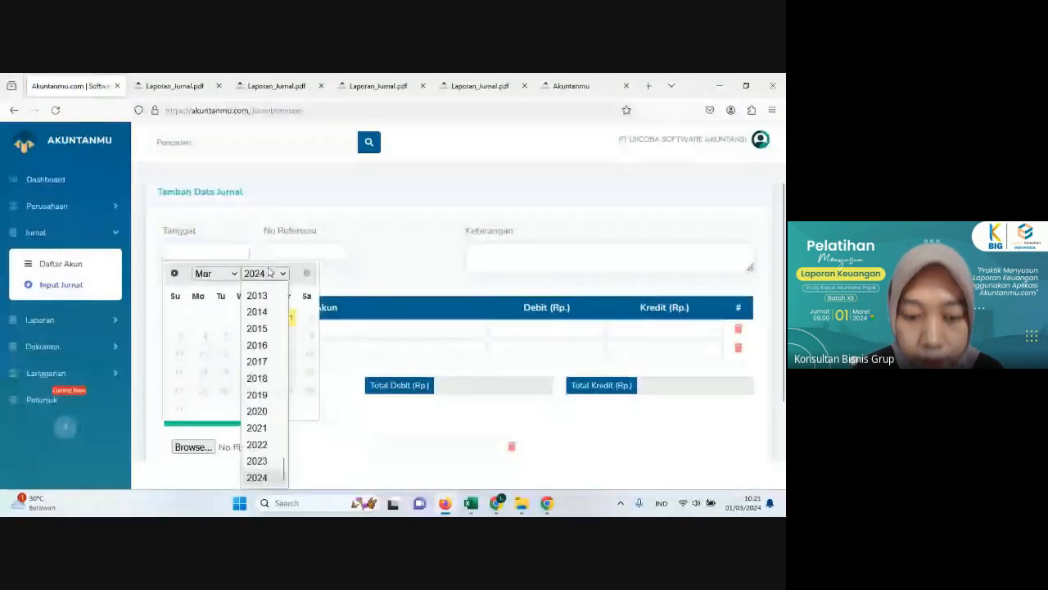
click(257, 461)
click(215, 273)
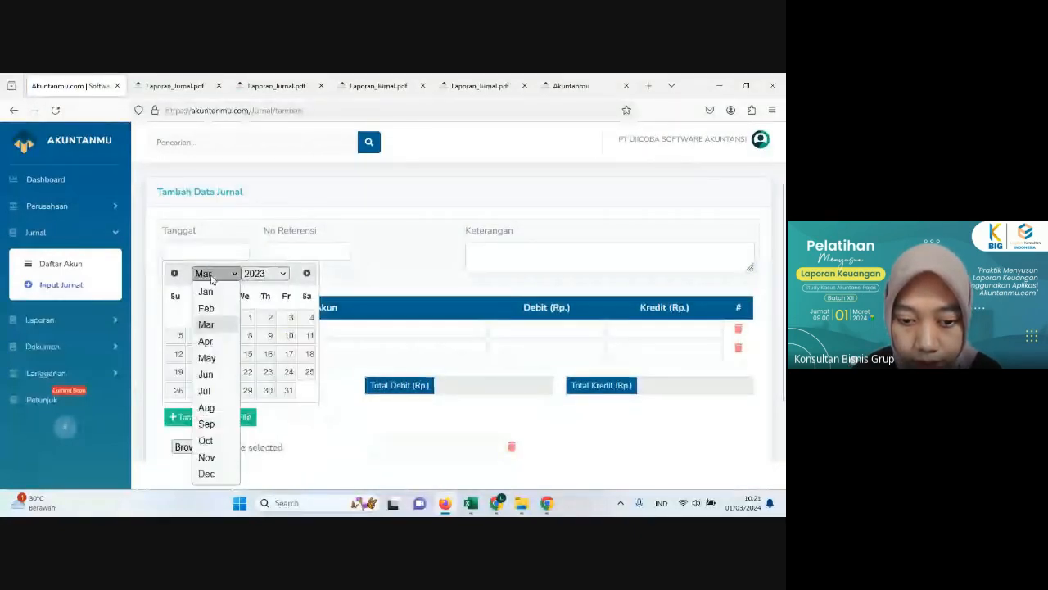
click(208, 472)
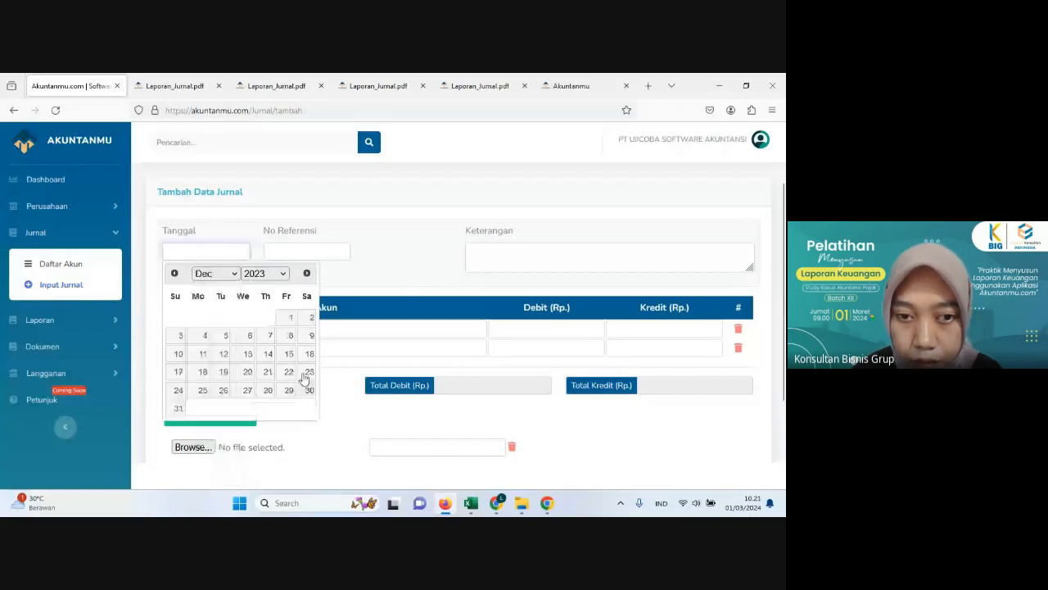
click(271, 336)
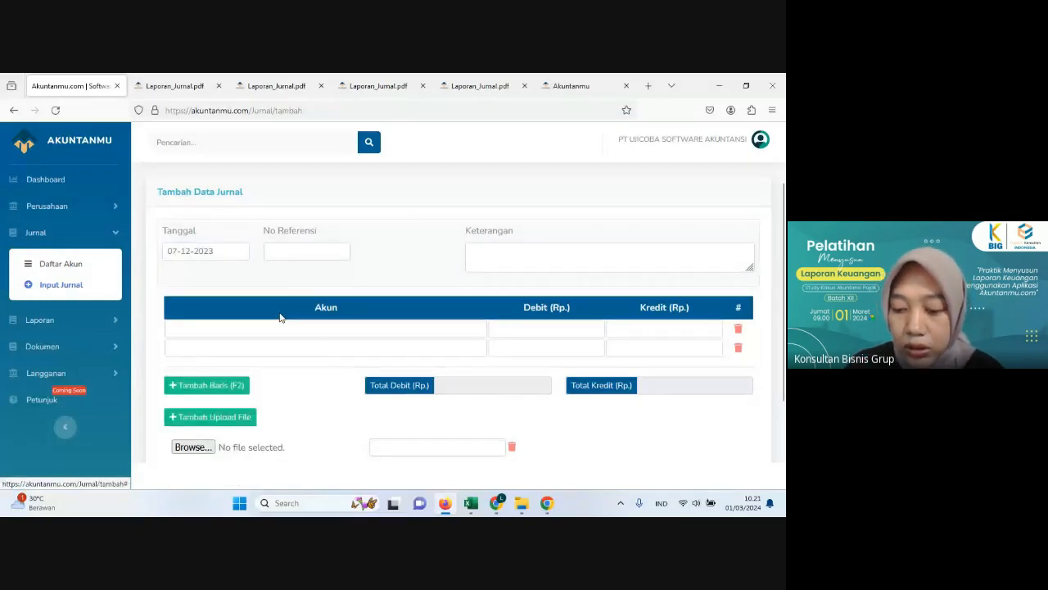
Step: Enter "Pembelian laptop" as the description of the new journal
click(531, 260)
text(P)
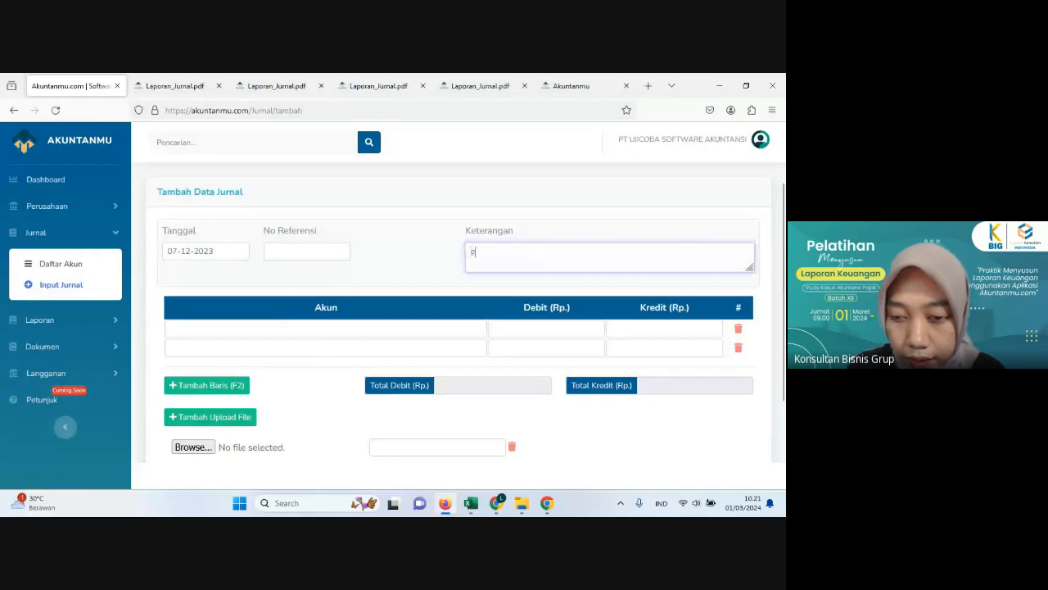
text(EM)
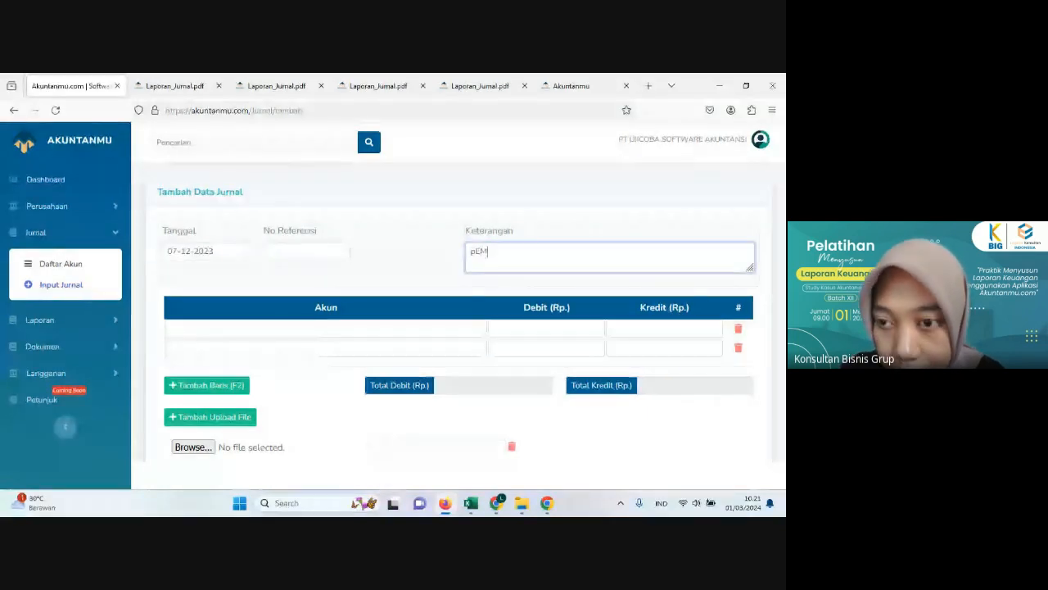
key(BackSpace)
key(BackSpace)
key(BackSpace)
text(Pemb)
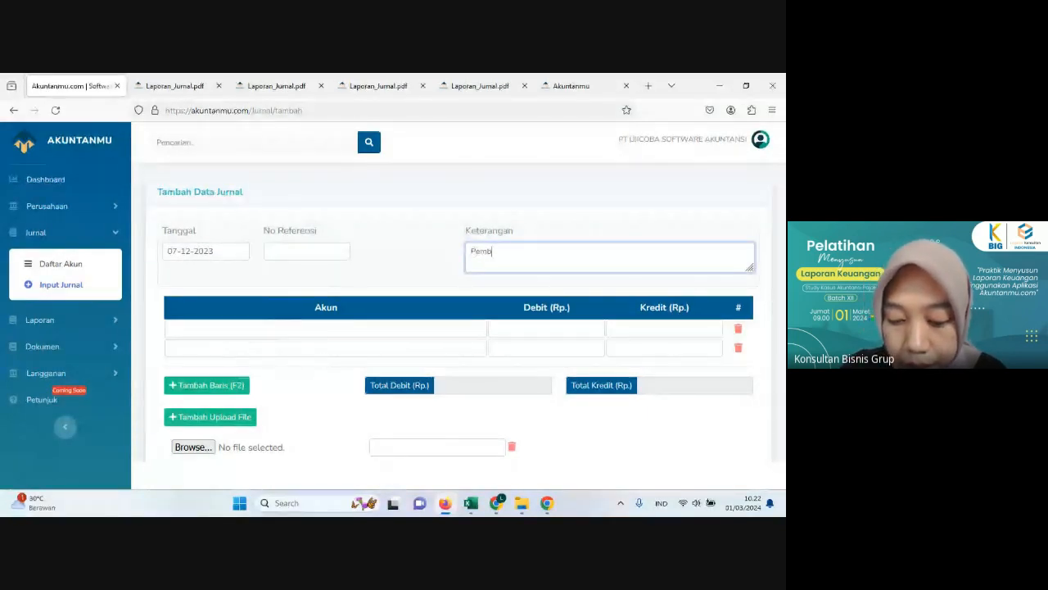
text(elian )
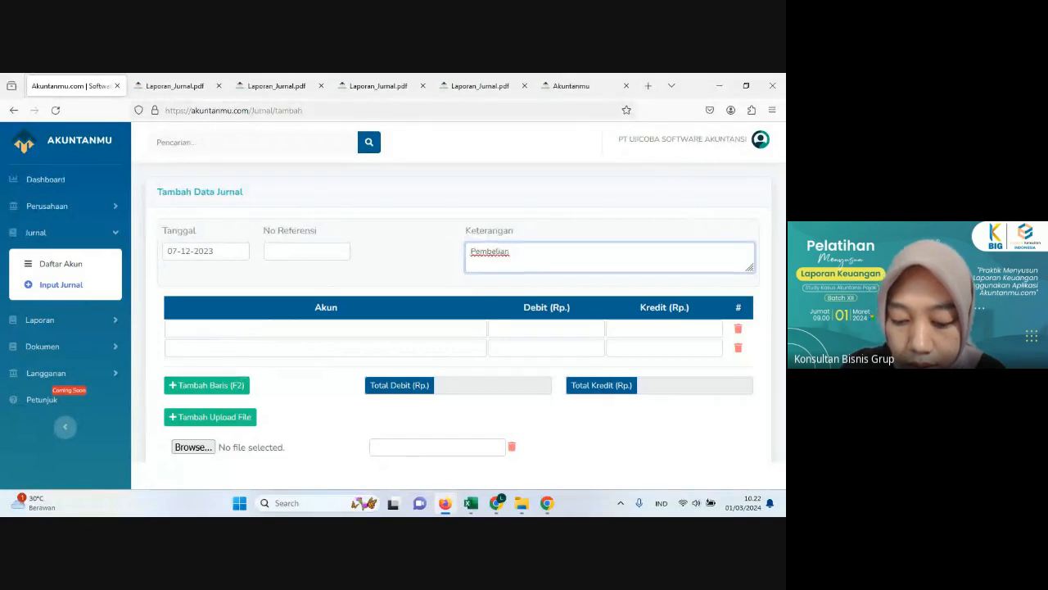
text(laptop)
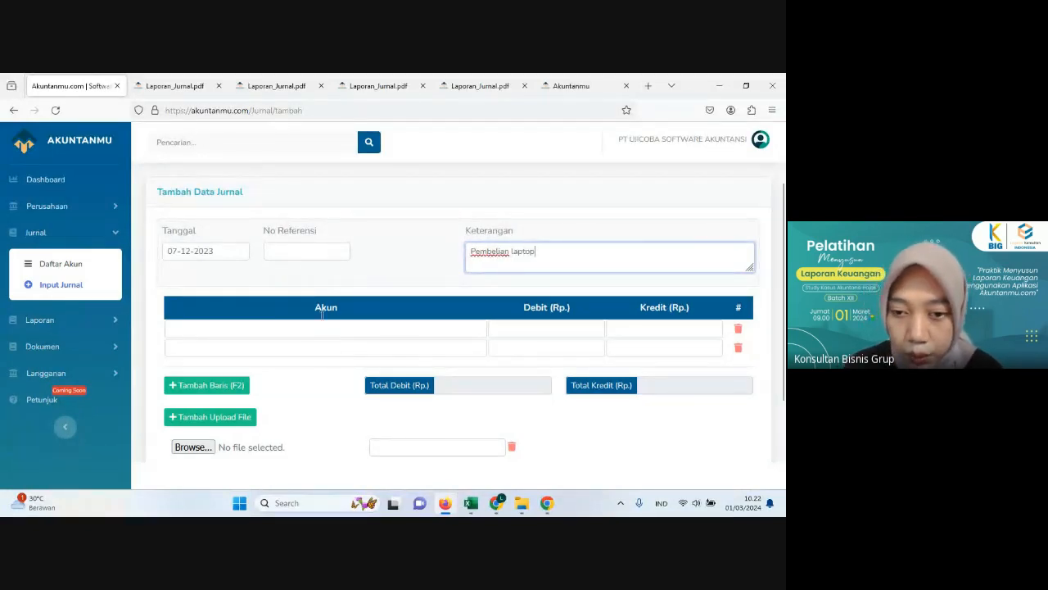
key(Tab)
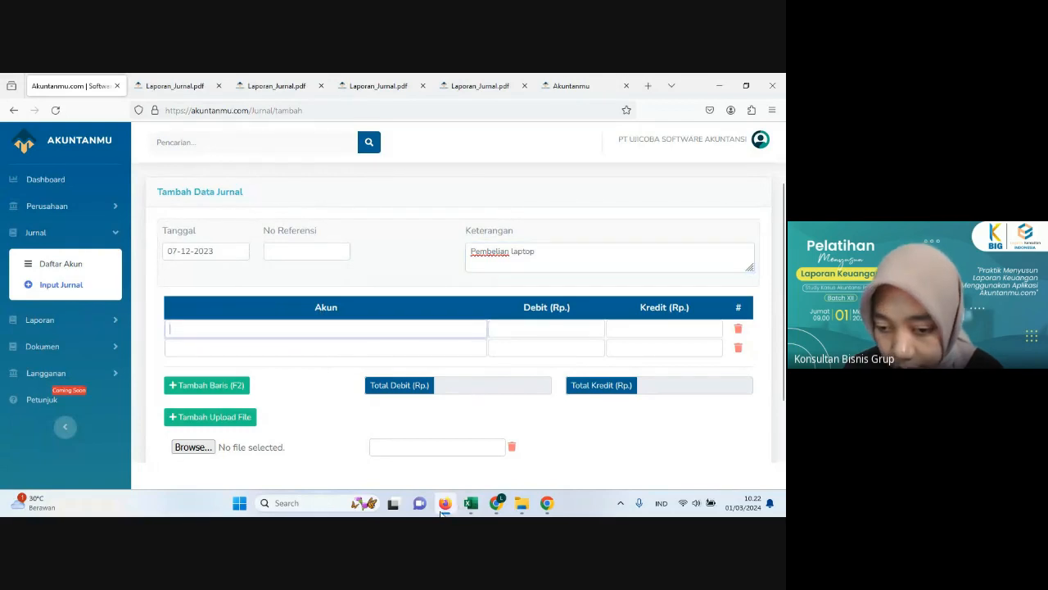
Step: Switch to Excel and check the laptop brands listed under INV: 07543 in the Pembelian sheet
click(471, 503)
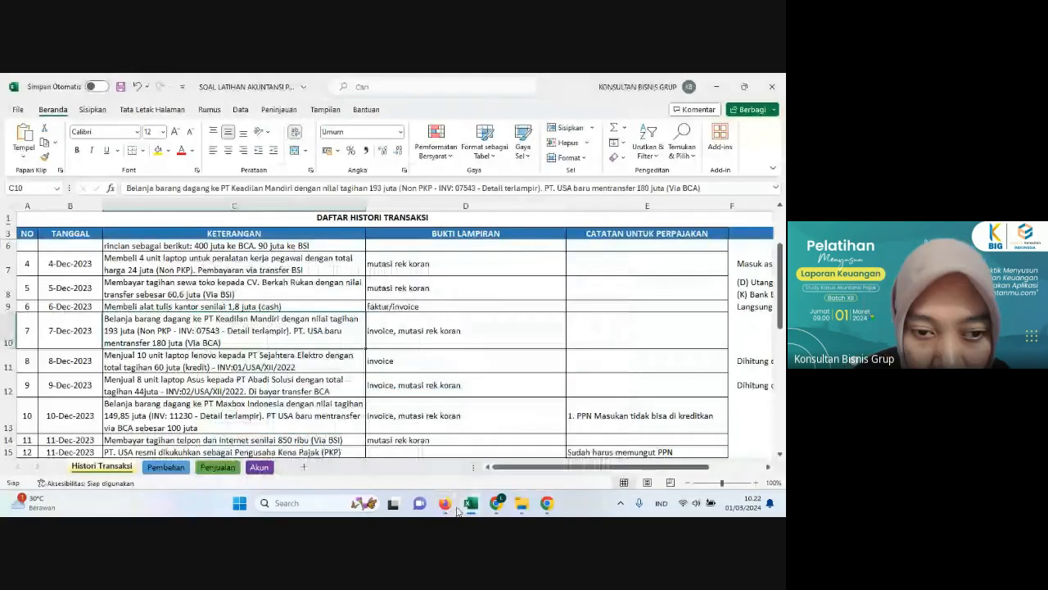
click(178, 468)
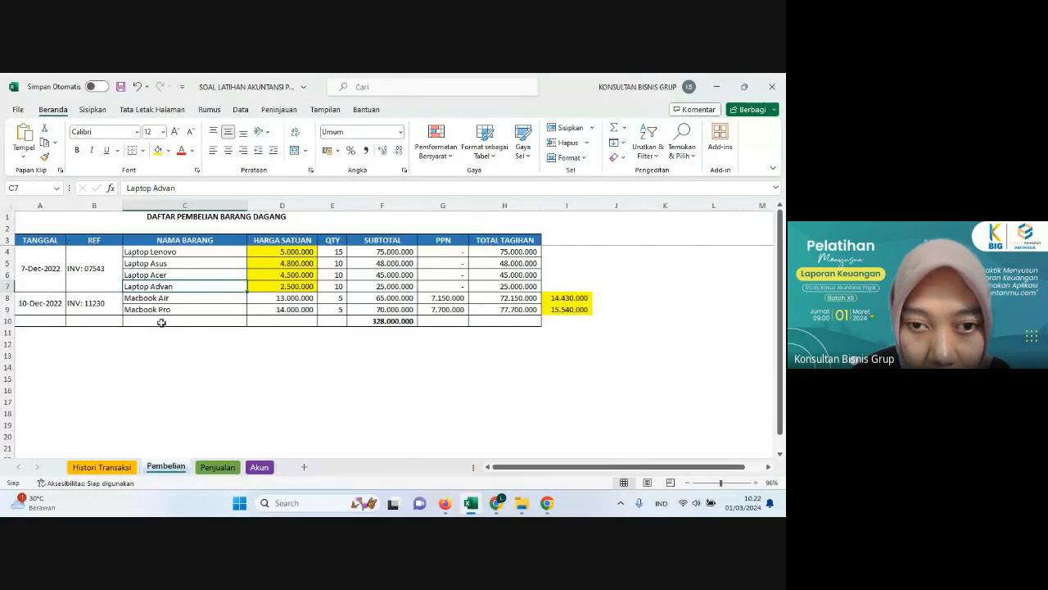
click(187, 252)
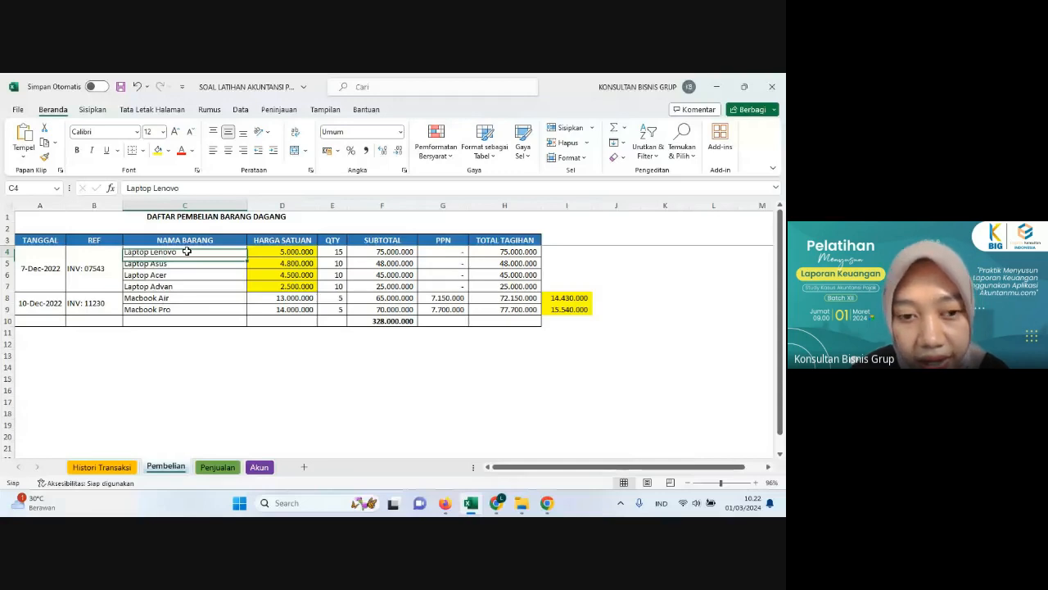
click(189, 273)
click(187, 252)
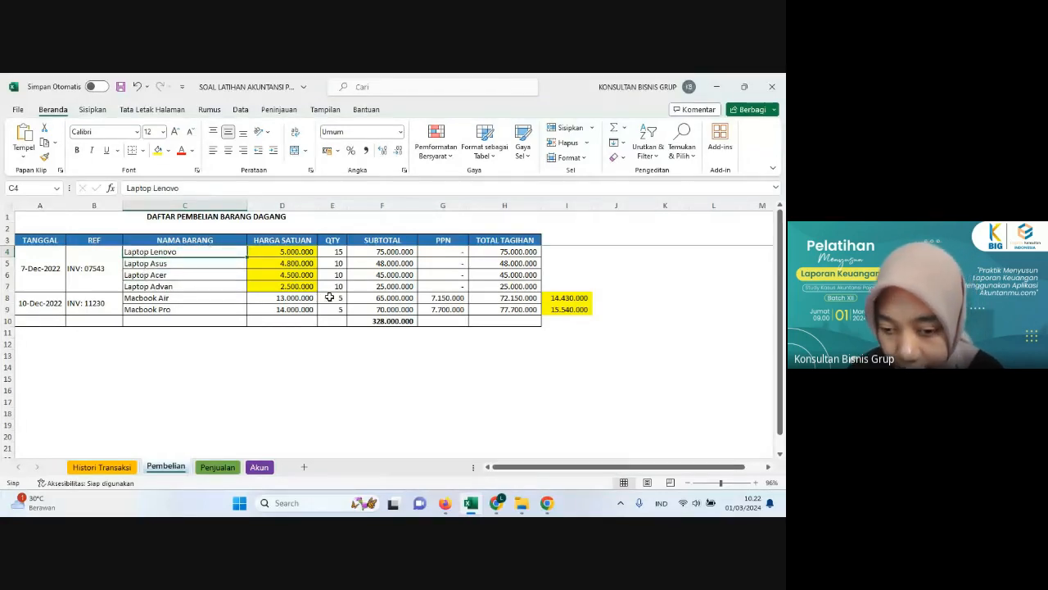
Step: Return to the Akuntanmu journal and set the first line's account to PBD - Laptop Lenovo
click(443, 508)
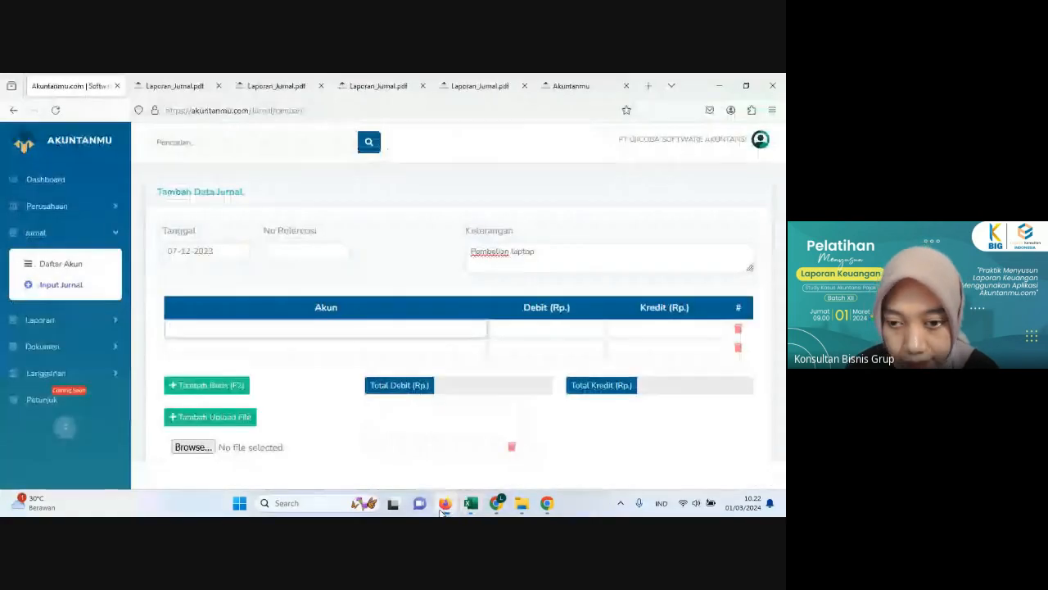
click(321, 336)
text(leno)
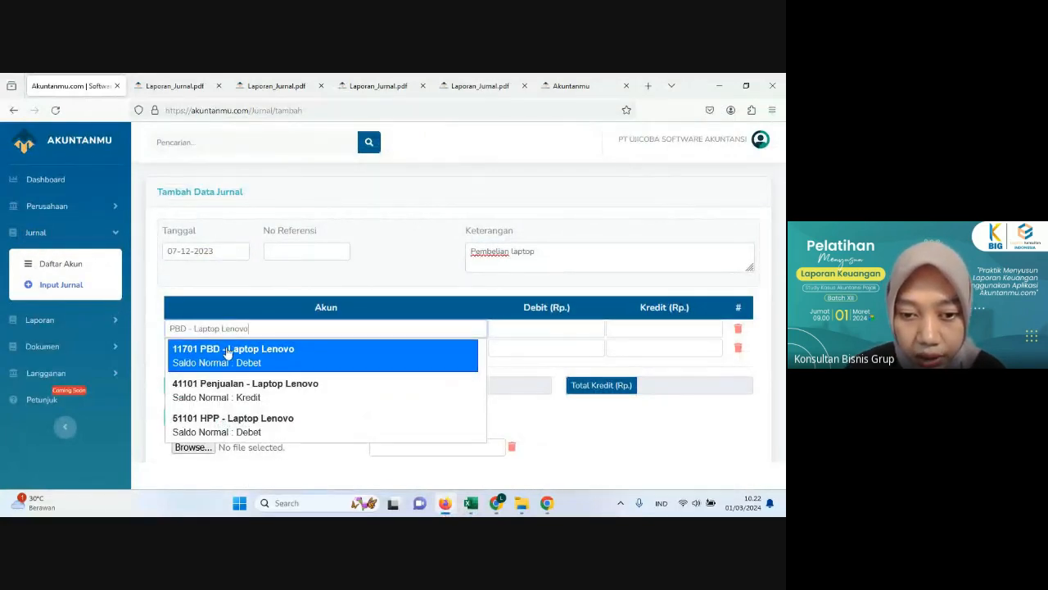
click(279, 361)
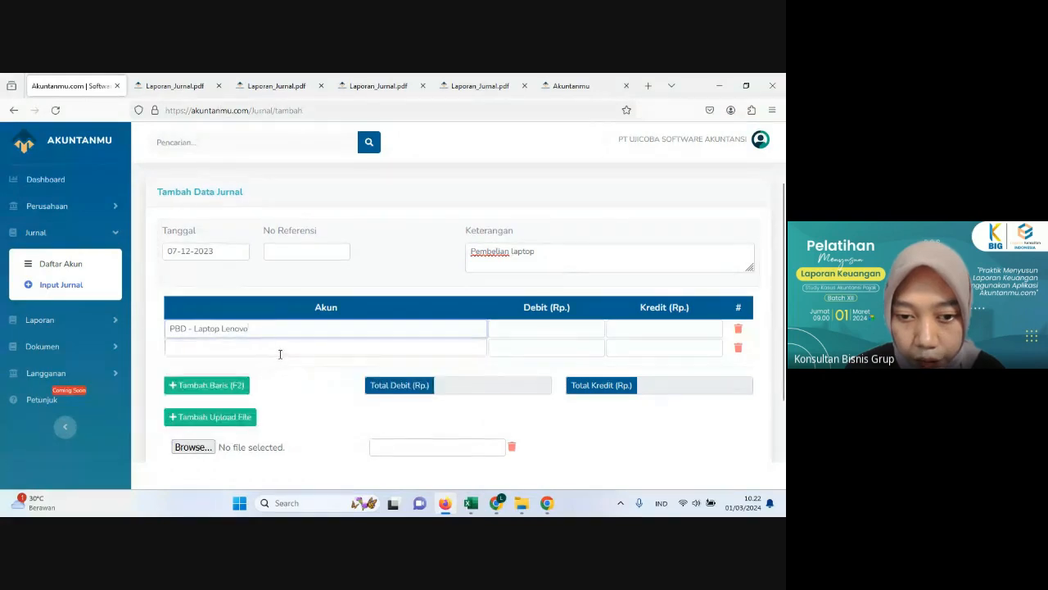
Step: Check the purchase list in Excel and set the journal's second account to PBD - Laptop Asus
click(442, 505)
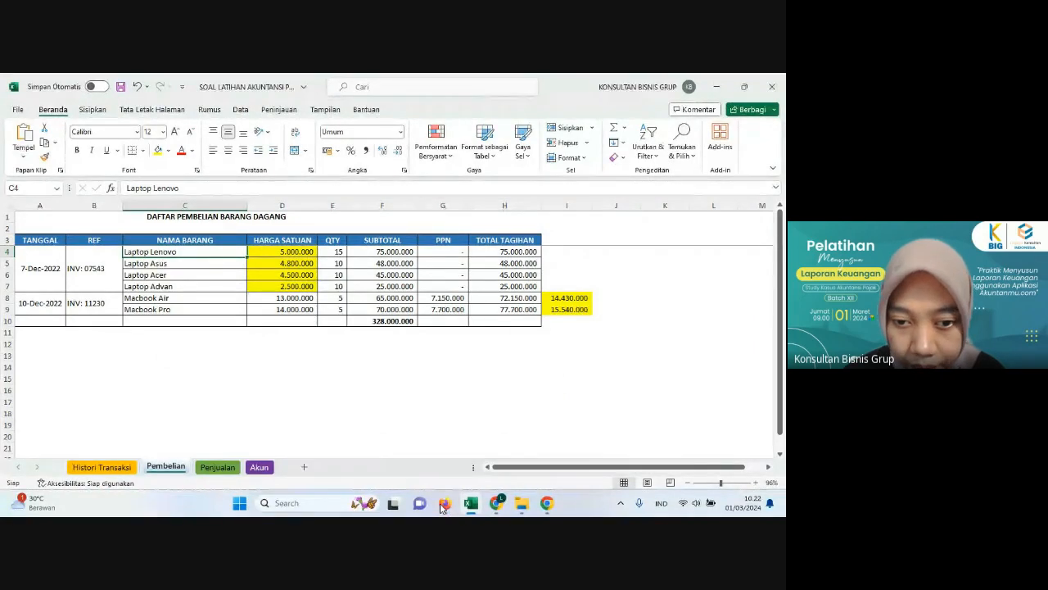
click(443, 504)
click(270, 349)
text(asus)
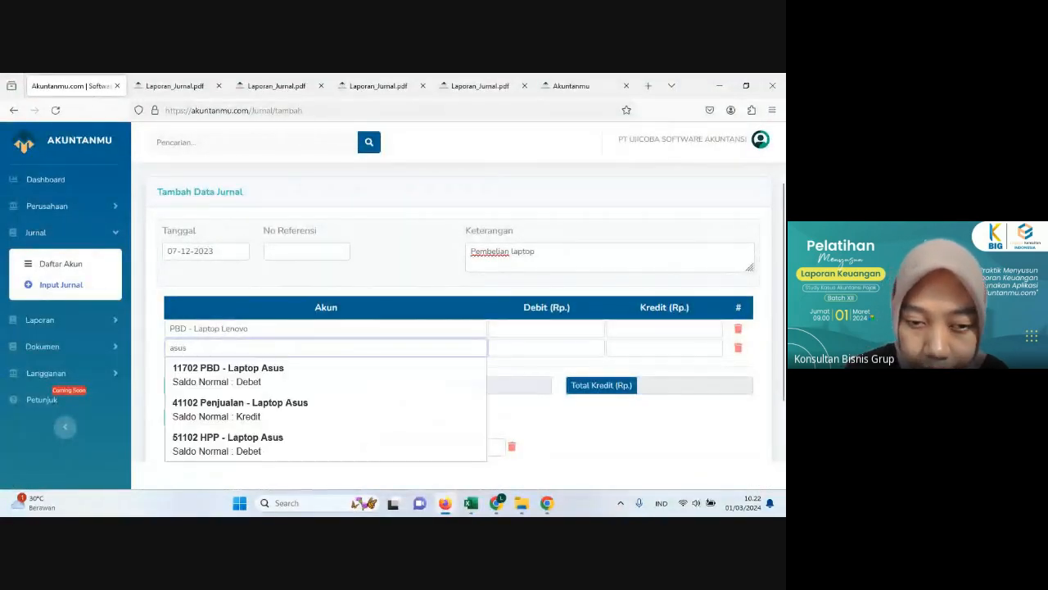
click(265, 369)
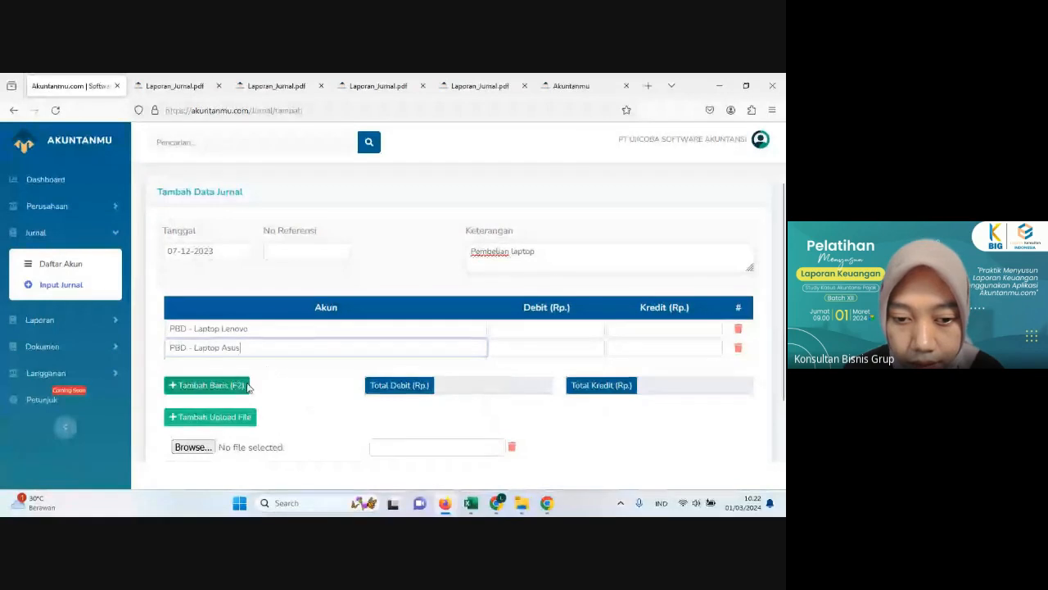
Step: Add two more journal lines with the accounts PBD - Laptop Acer and PBD - Laptop Advan
click(206, 385)
text(aptop Acer)
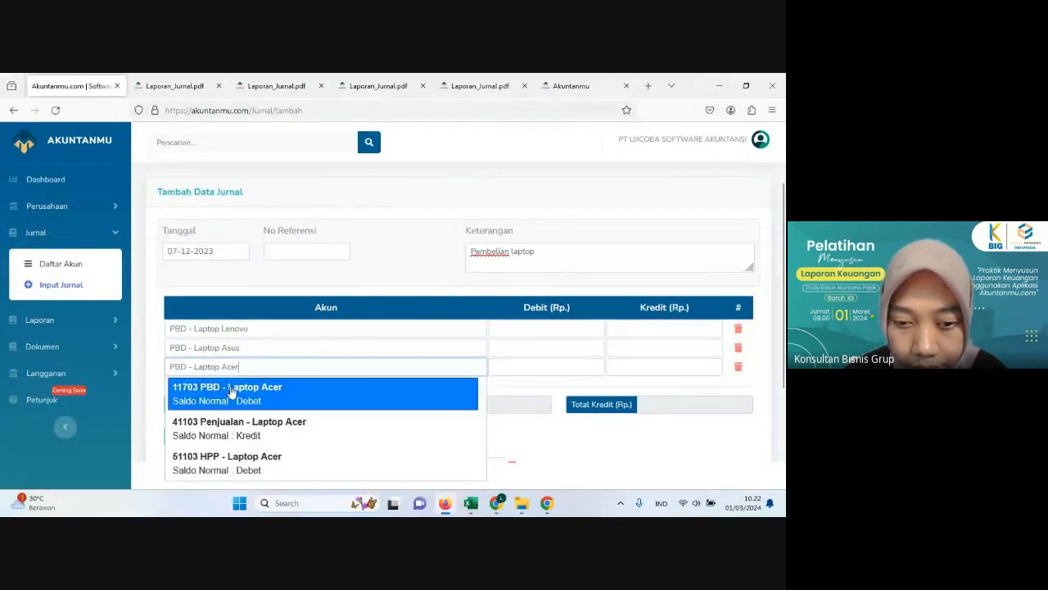
click(228, 388)
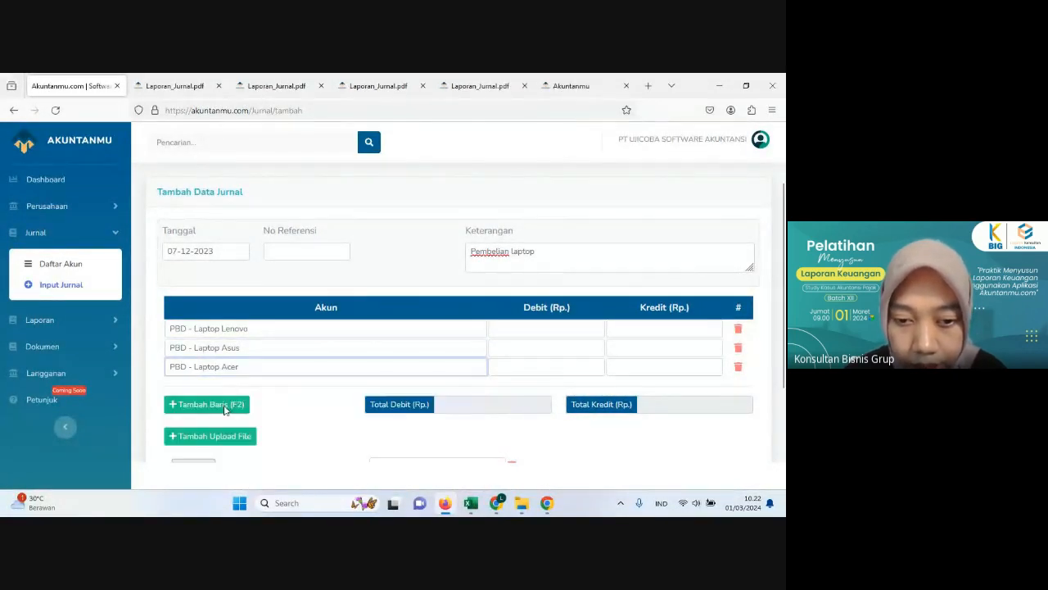
click(225, 404)
text(adva)
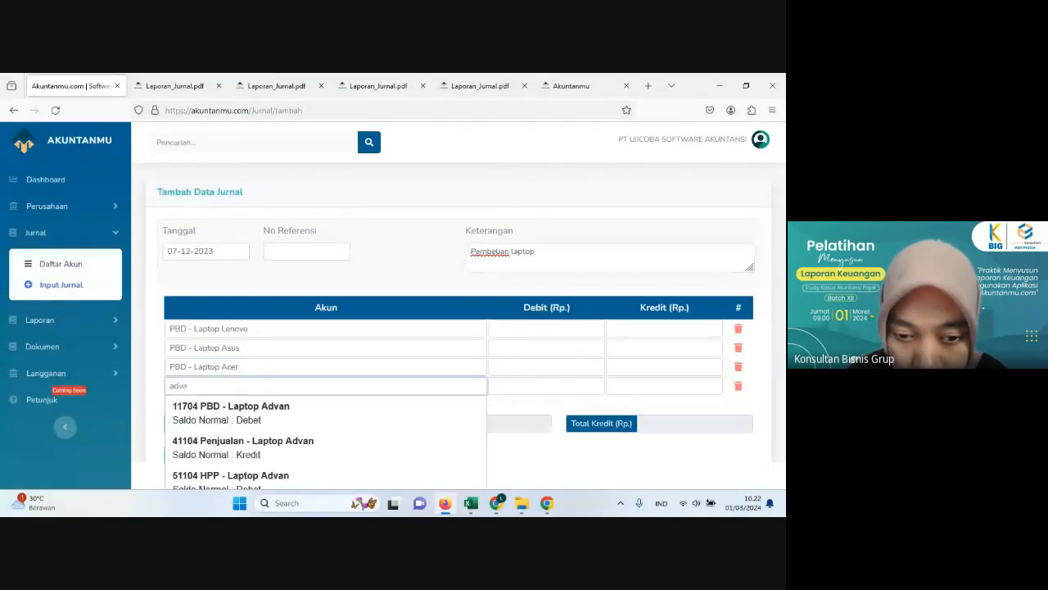
click(230, 418)
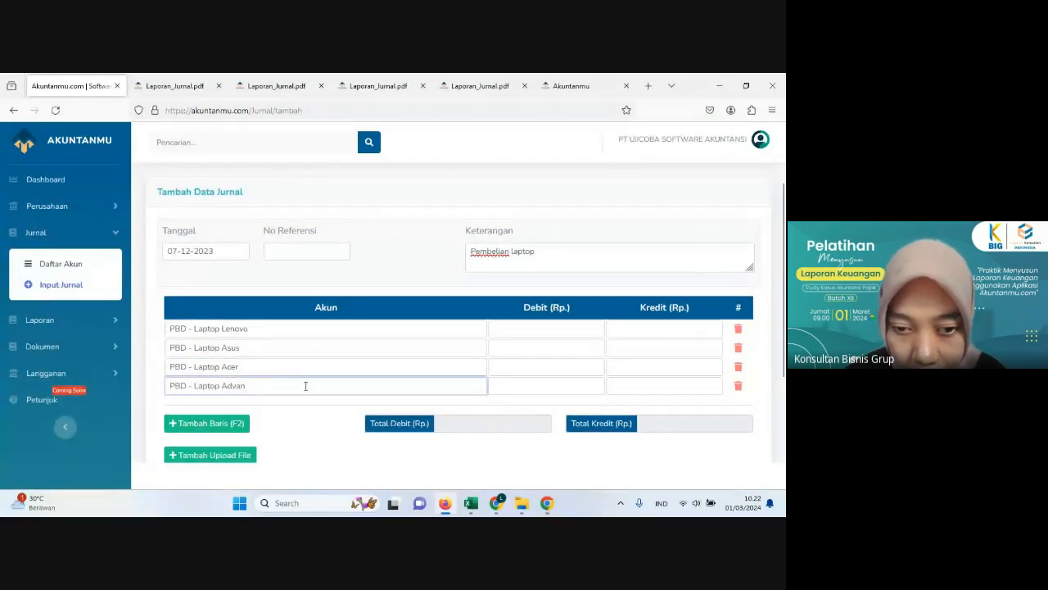
Step: Check the 7 December payment in the Histori Transaksi sheet and add a journal line for Bank Central Asia
click(447, 505)
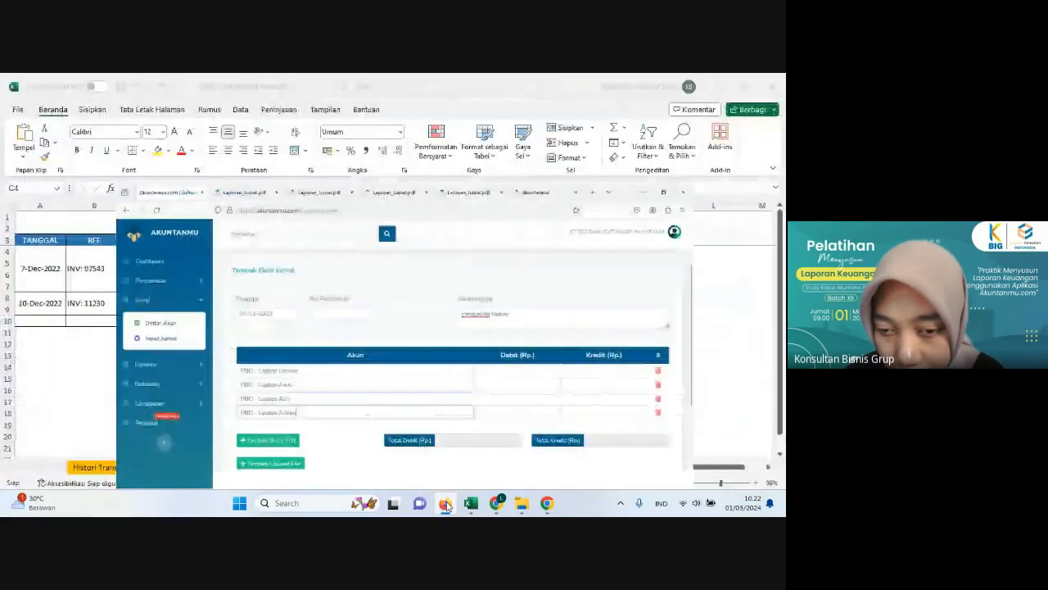
click(114, 468)
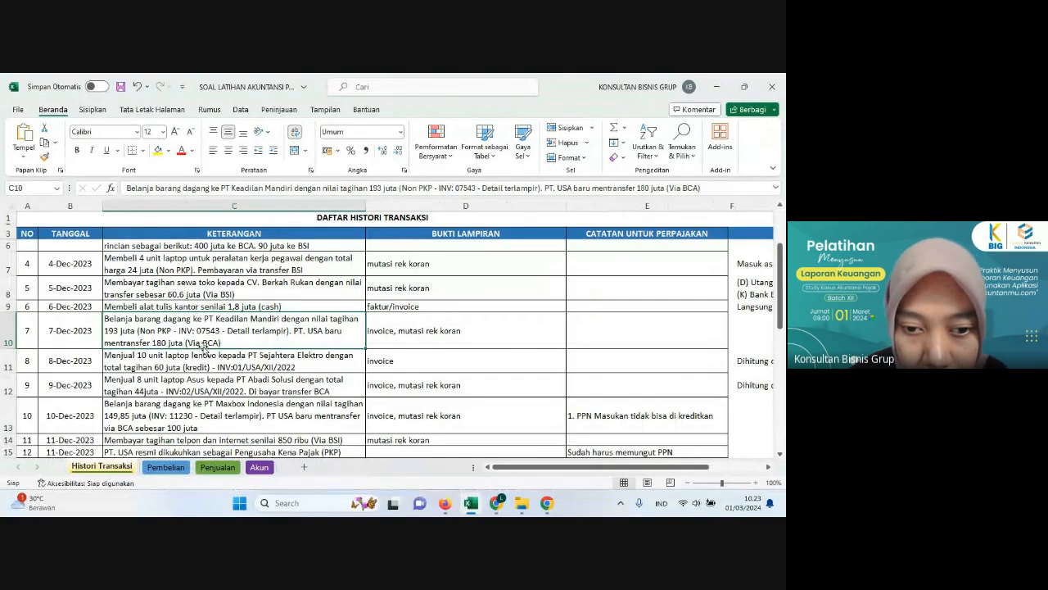
click(453, 508)
click(209, 423)
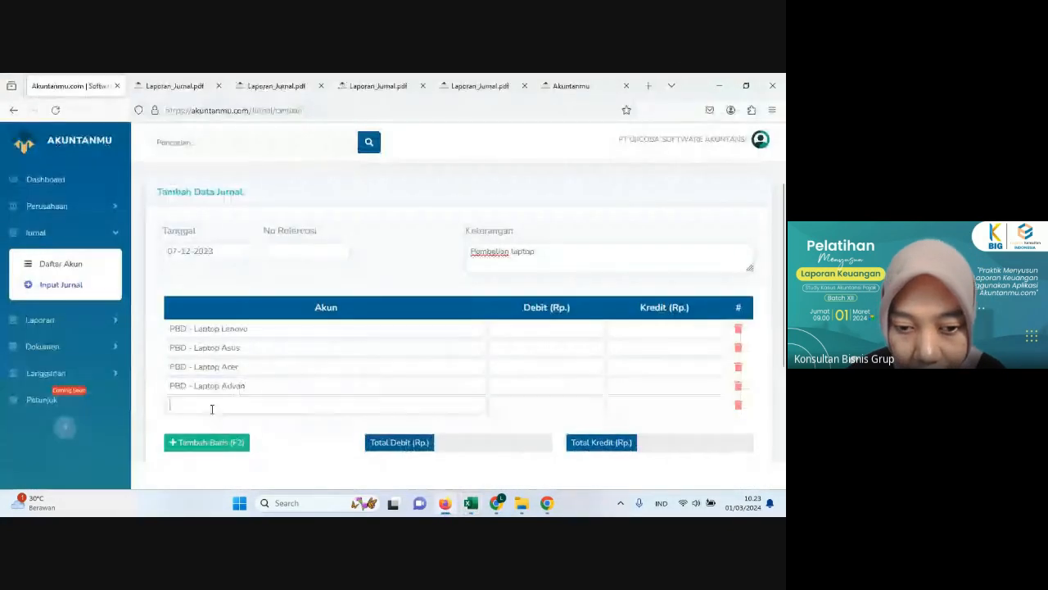
text(ban)
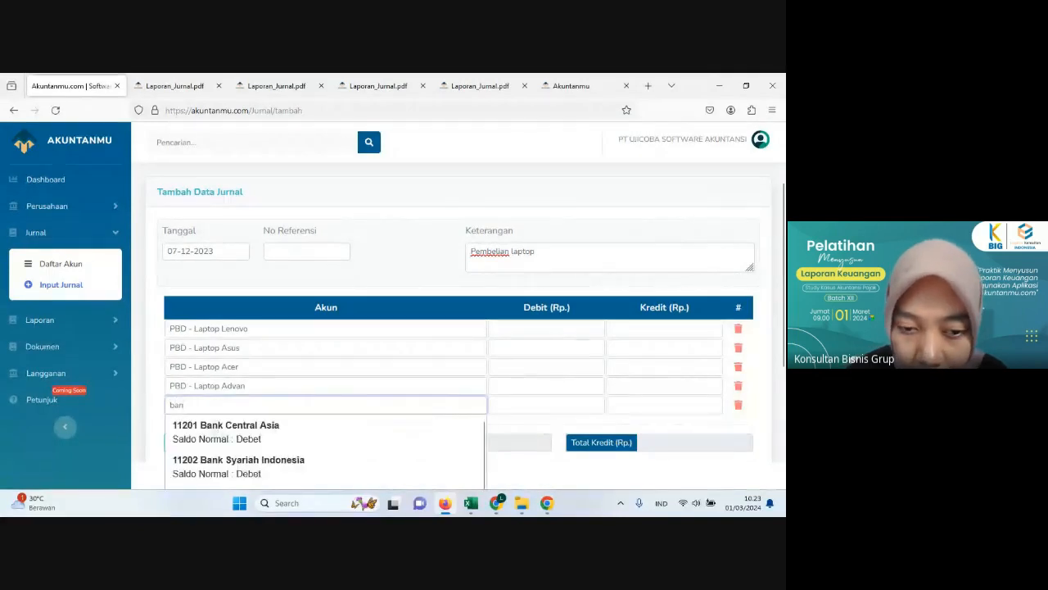
click(233, 427)
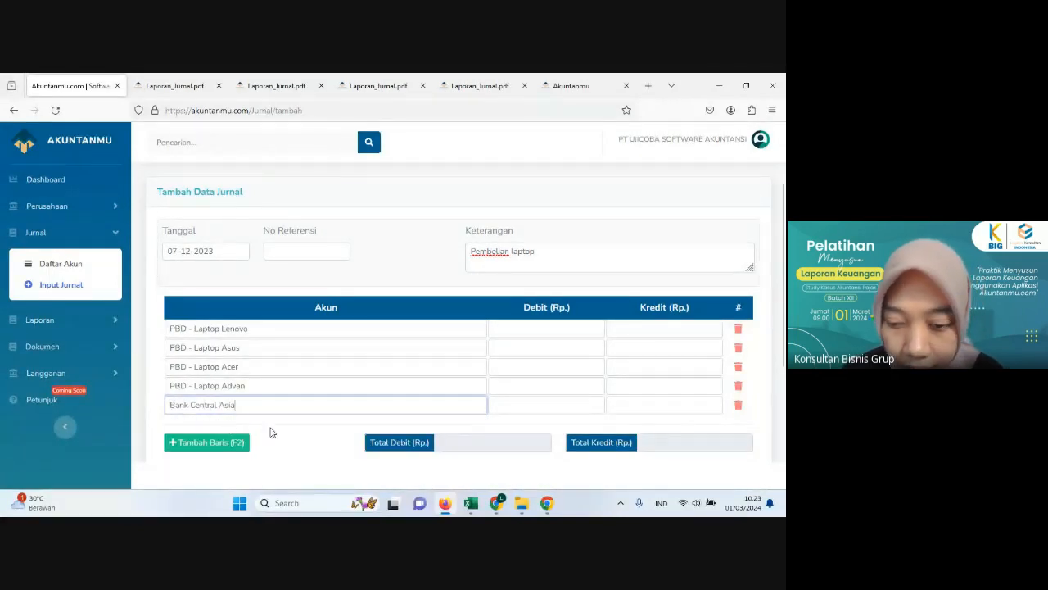
Step: Check the Pembelian sheet in Excel and enter Akuntanmu debits of 75,000,000 for Laptop Lenovo and 48,000,000 for Laptop Asus
click(443, 504)
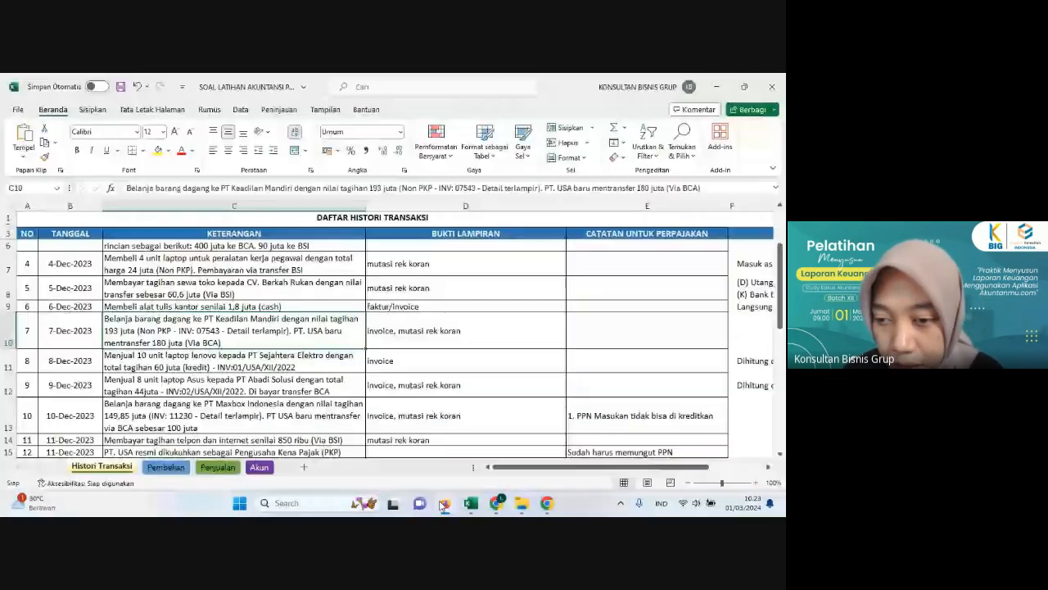
click(164, 468)
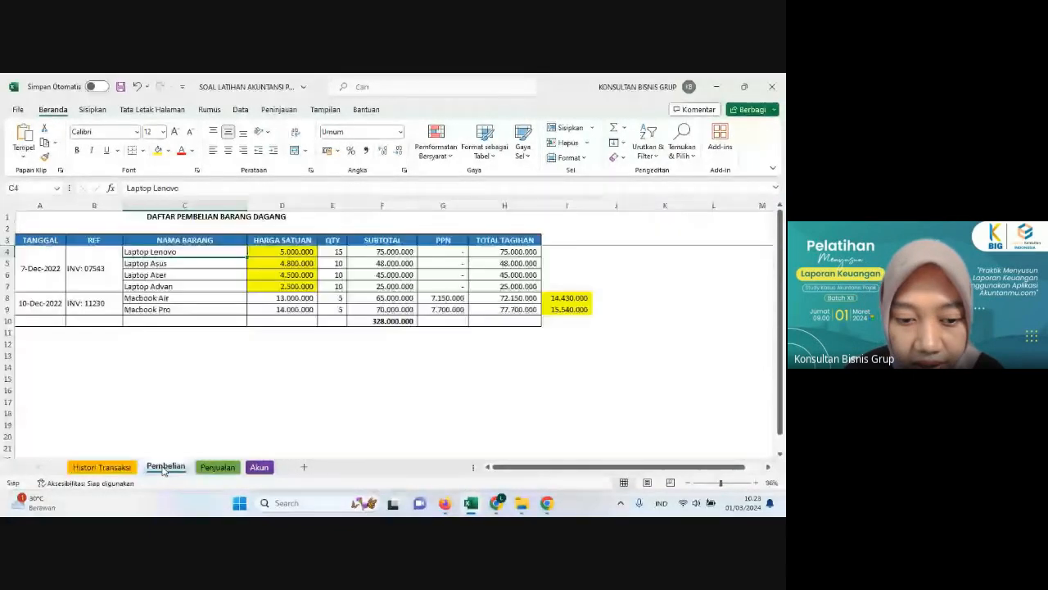
click(490, 253)
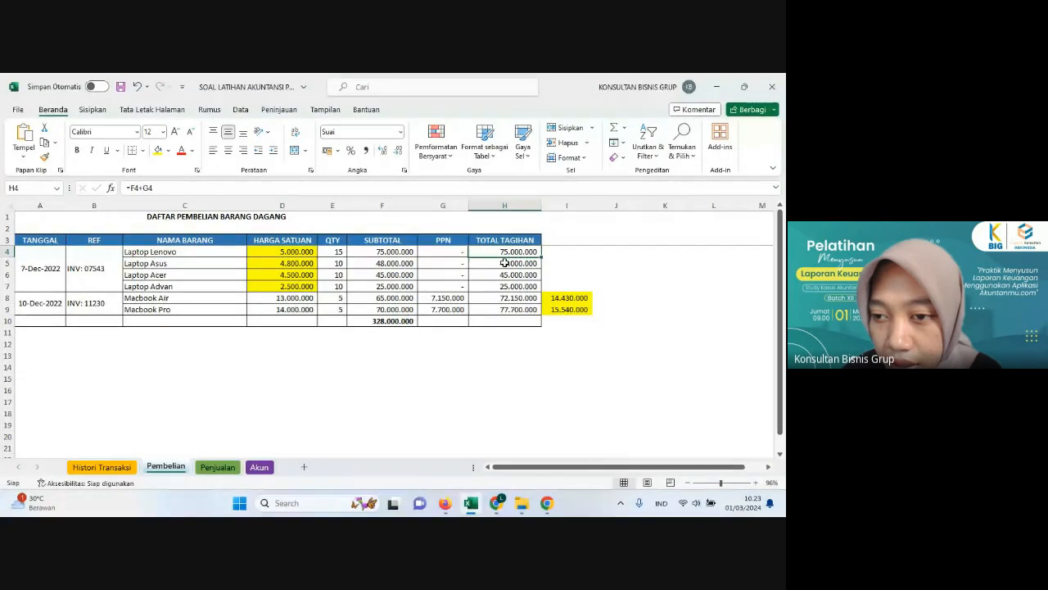
click(504, 263)
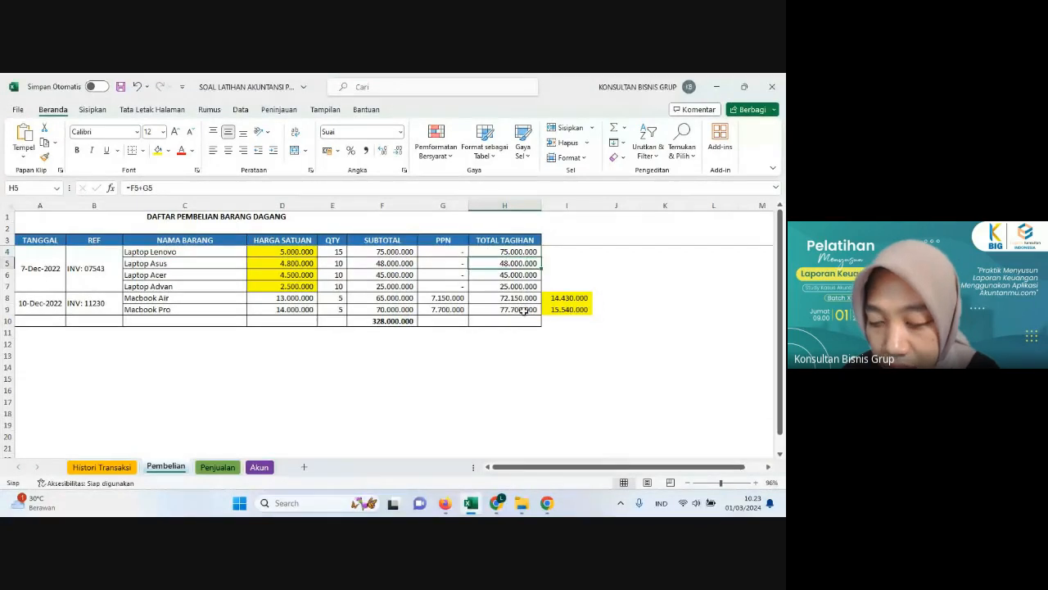
click(447, 504)
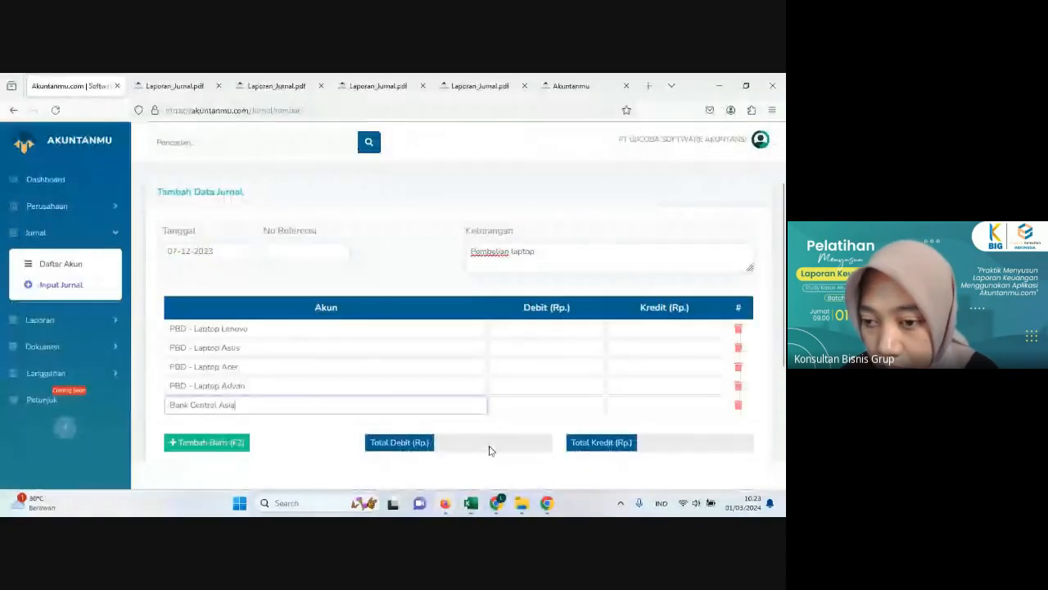
click(562, 329)
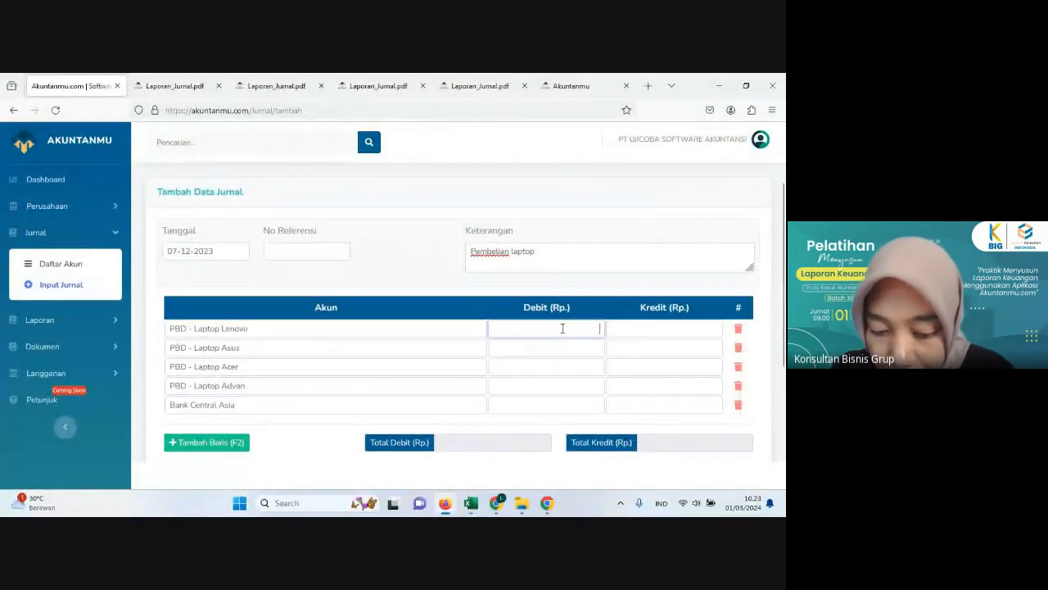
text(75.000.000)
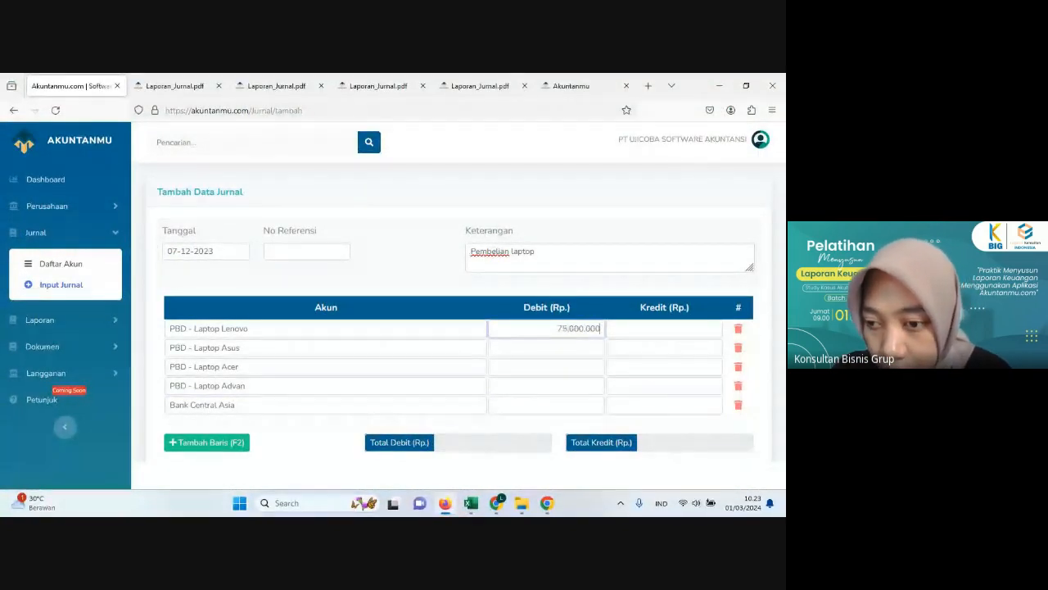
click(562, 347)
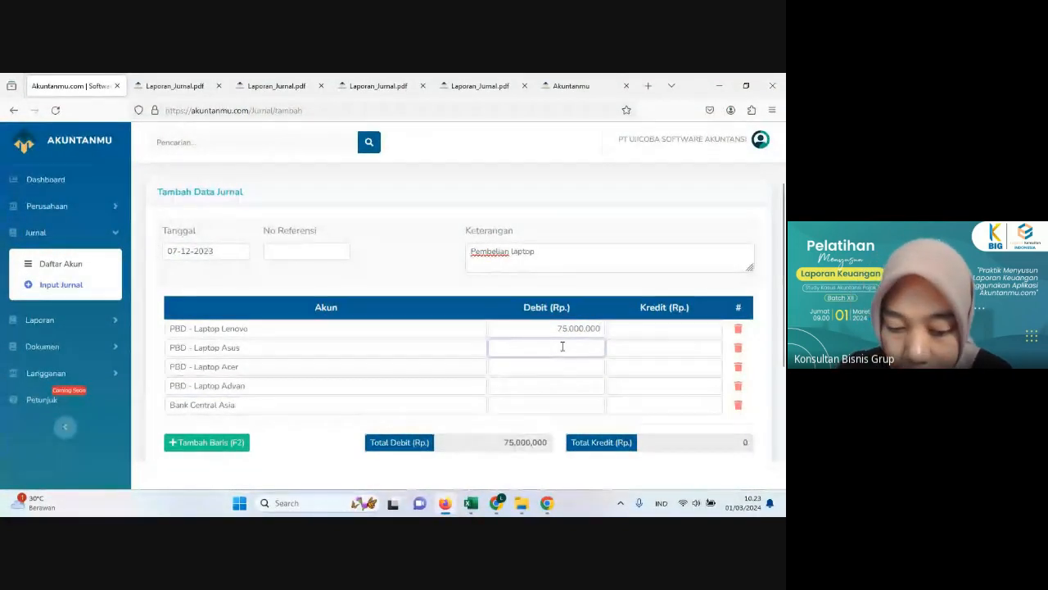
text(48.000.000)
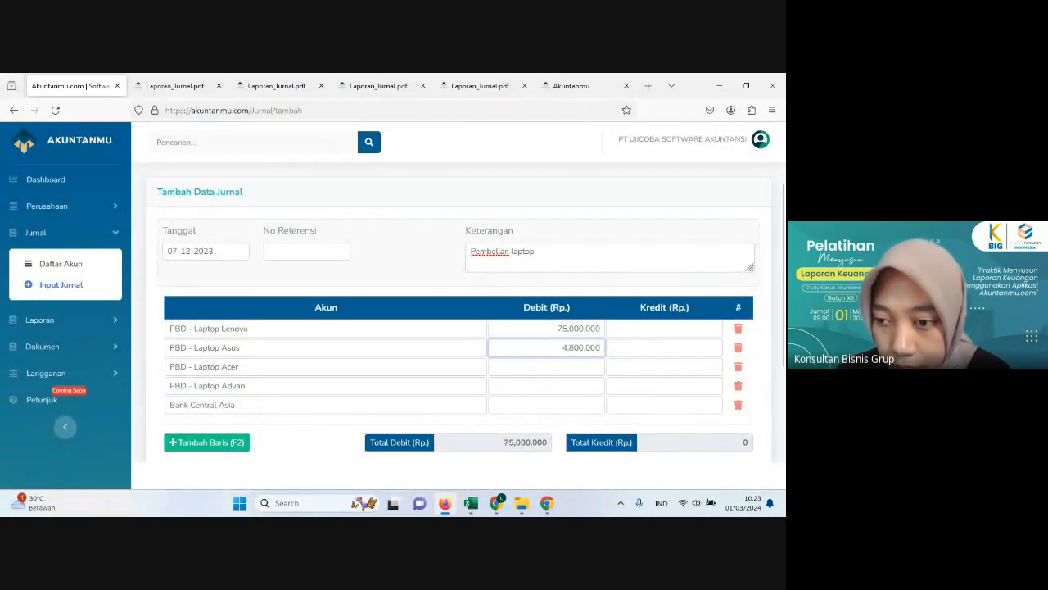
Step: Check the remaining laptop totals in Excel and enter Akuntanmu debits of 45,000,000 for Laptop Acer and 25,000,000 for Laptop Advan
click(470, 503)
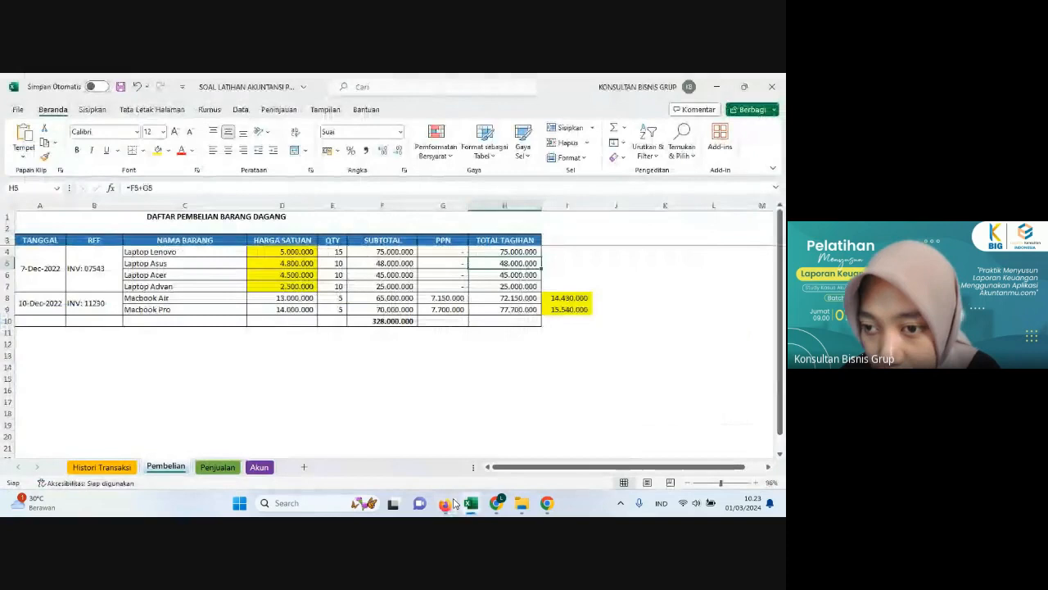
click(520, 279)
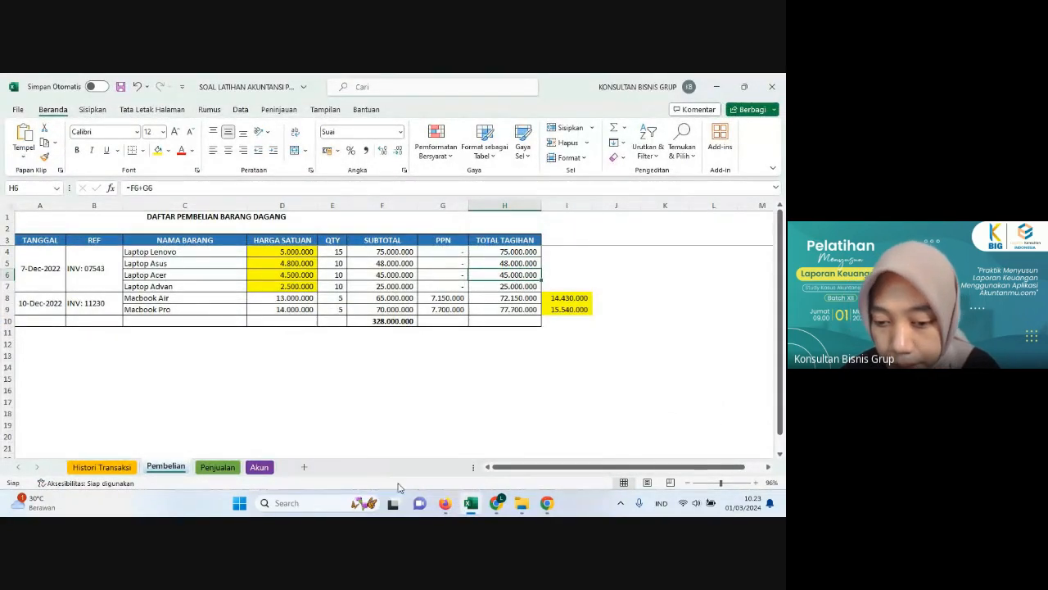
mouse_move(446, 508)
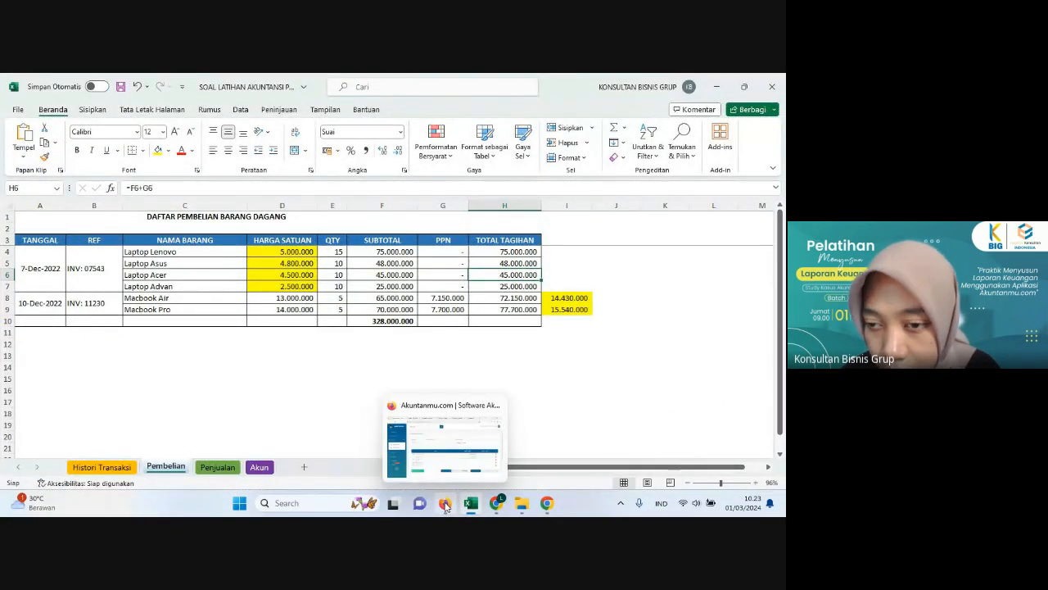
click(445, 504)
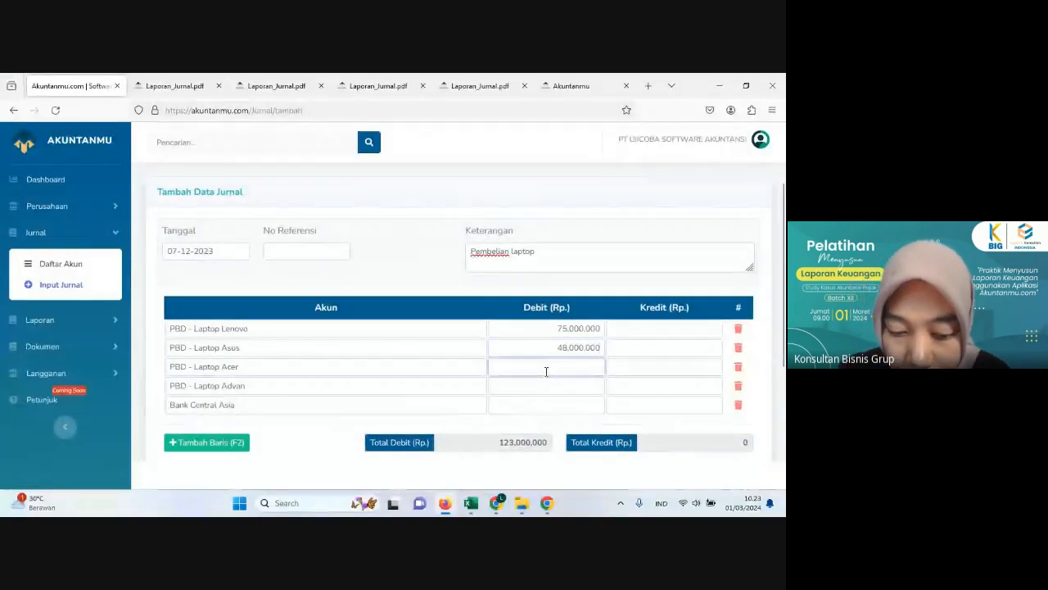
text(45.00)
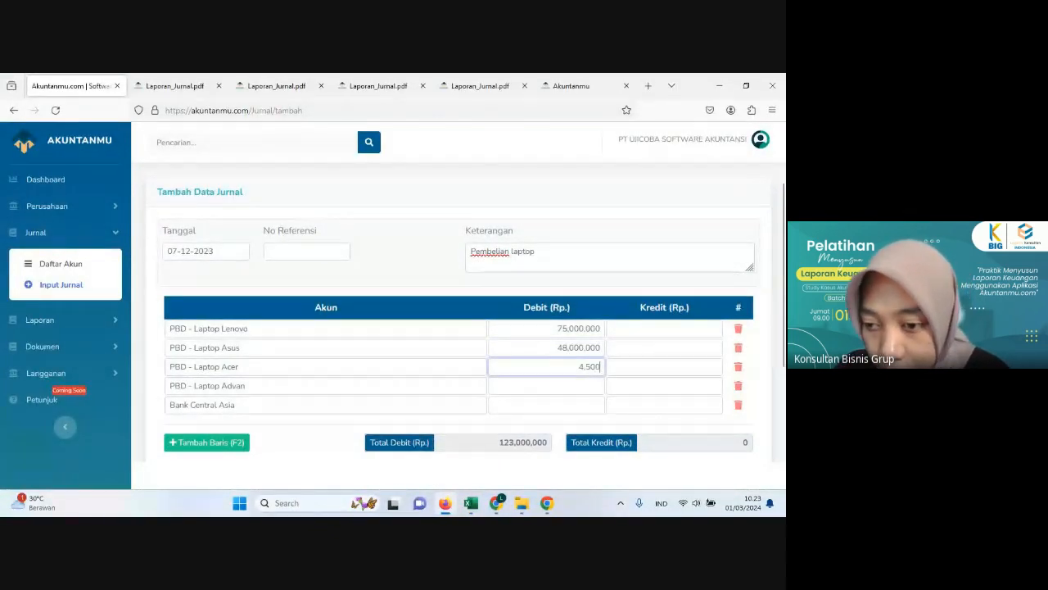
text(0.000)
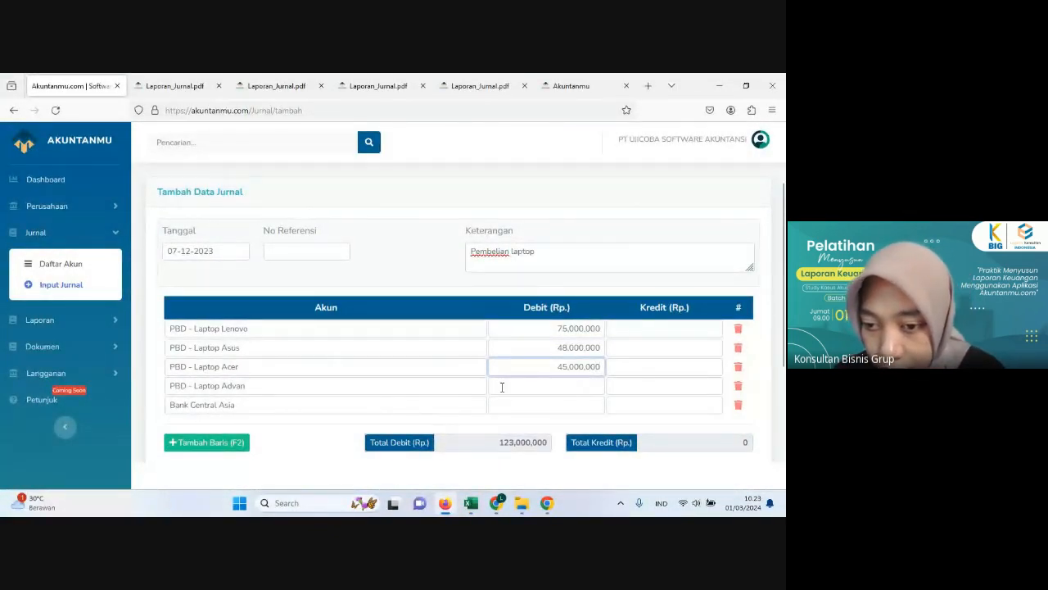
click(496, 388)
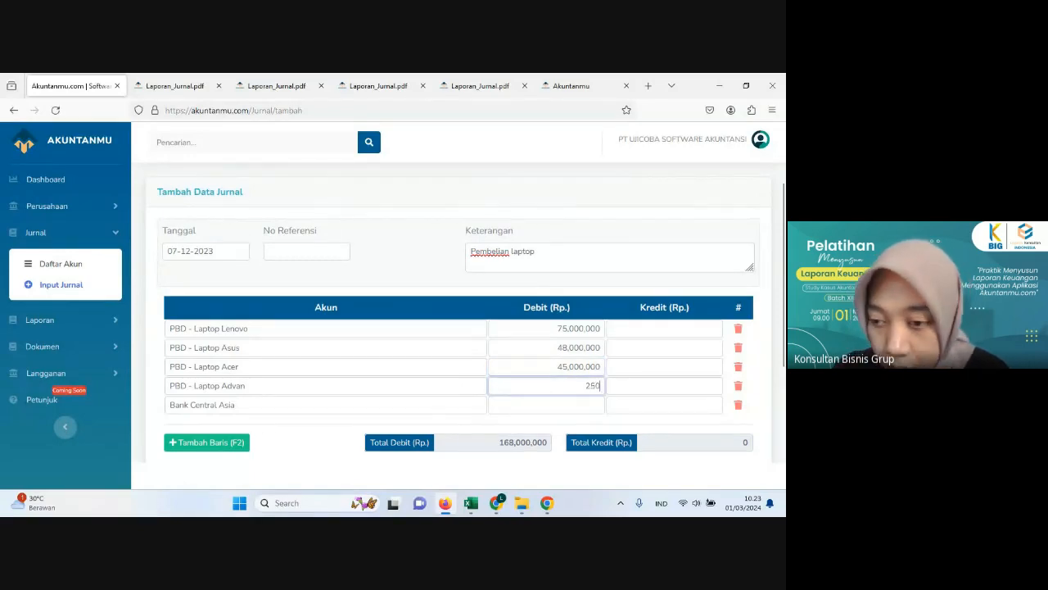
text(25,000,000)
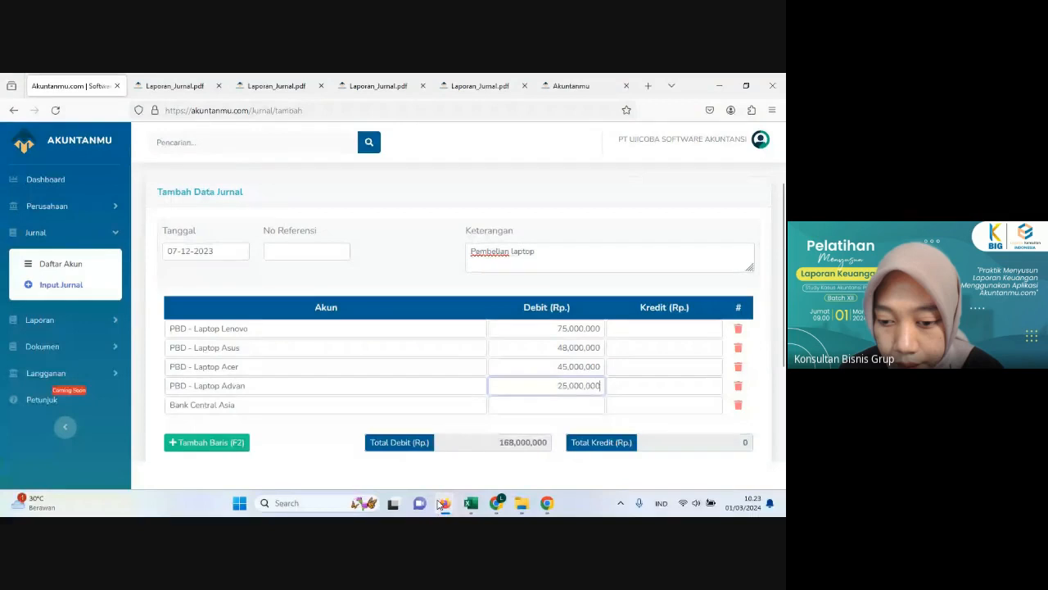
Step: Check the 7 December payment in the Excel Histori Transaksi sheet and enter a 180,000,000 credit for Bank Central Asia in Akuntanmu
click(471, 503)
click(121, 466)
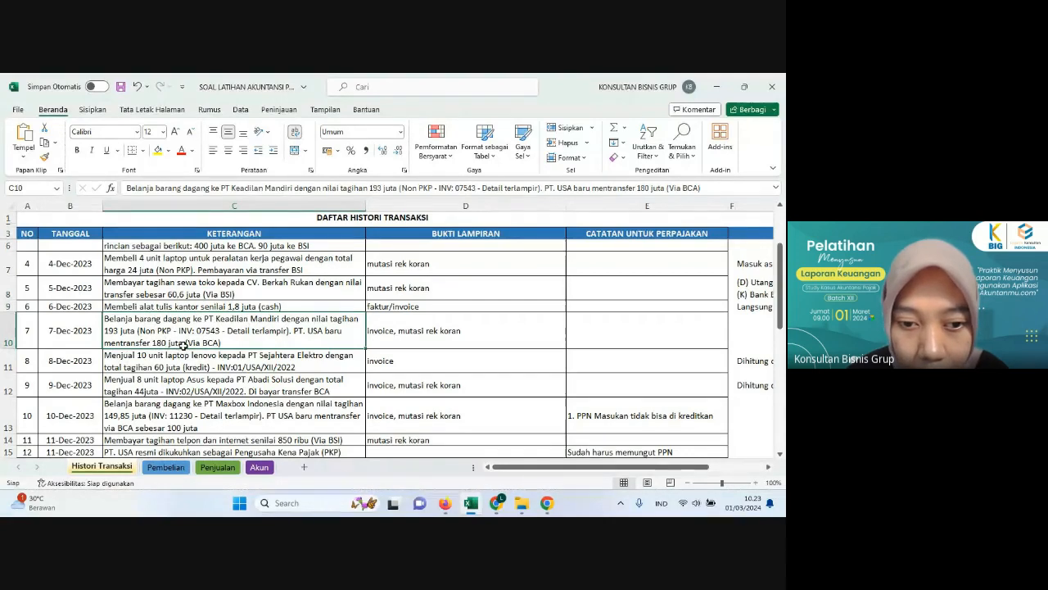
click(446, 504)
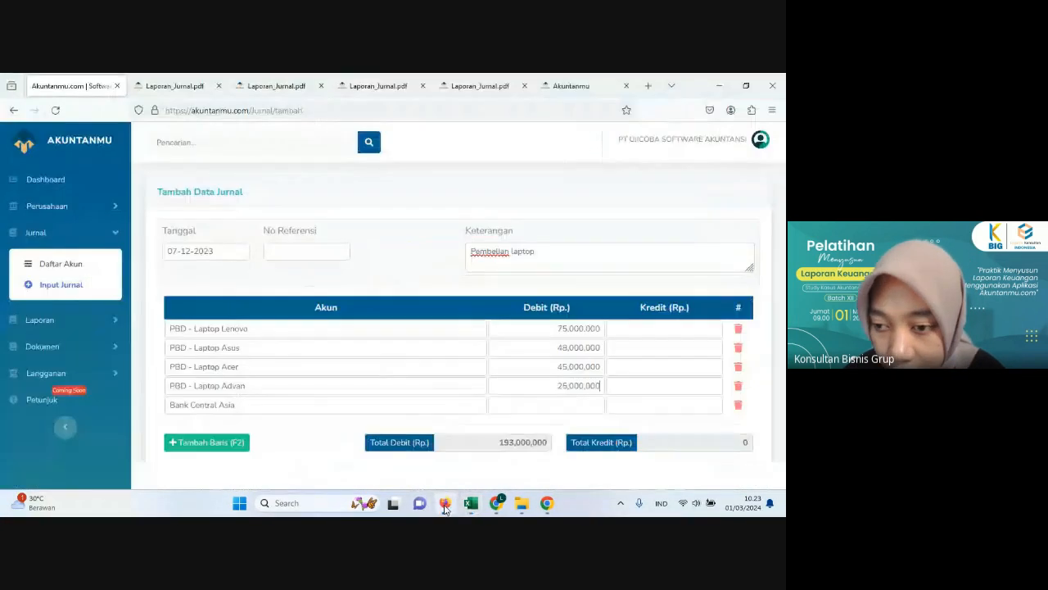
click(653, 409)
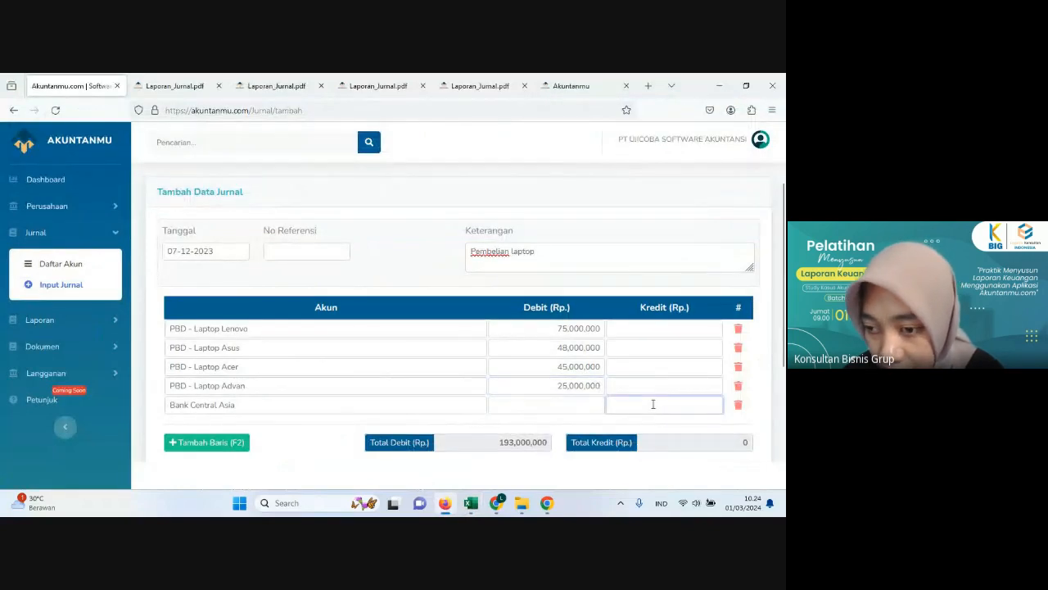
text(180)
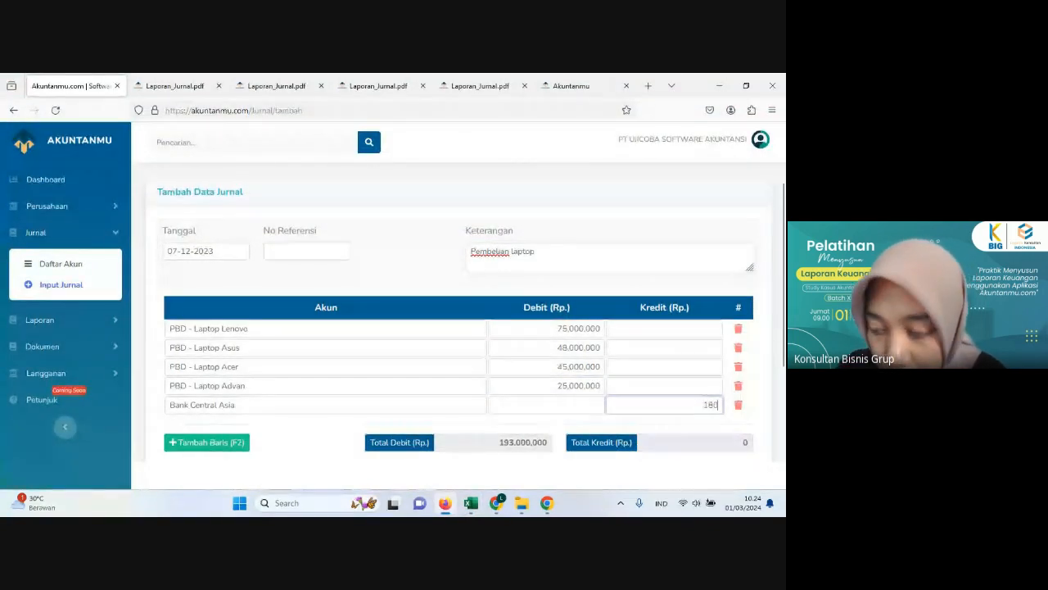
text(,000,000.000)
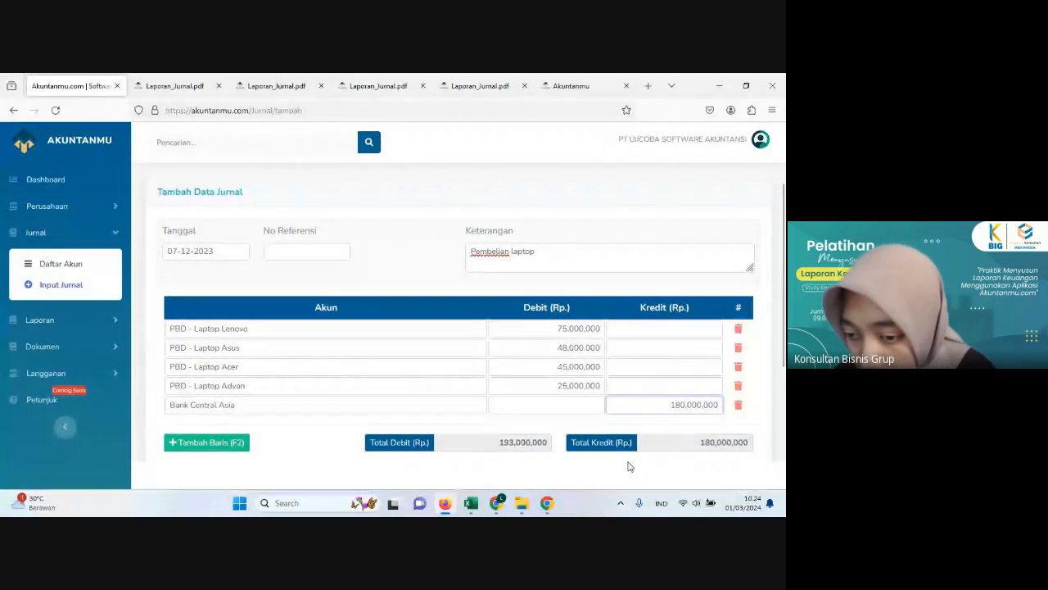
click(629, 466)
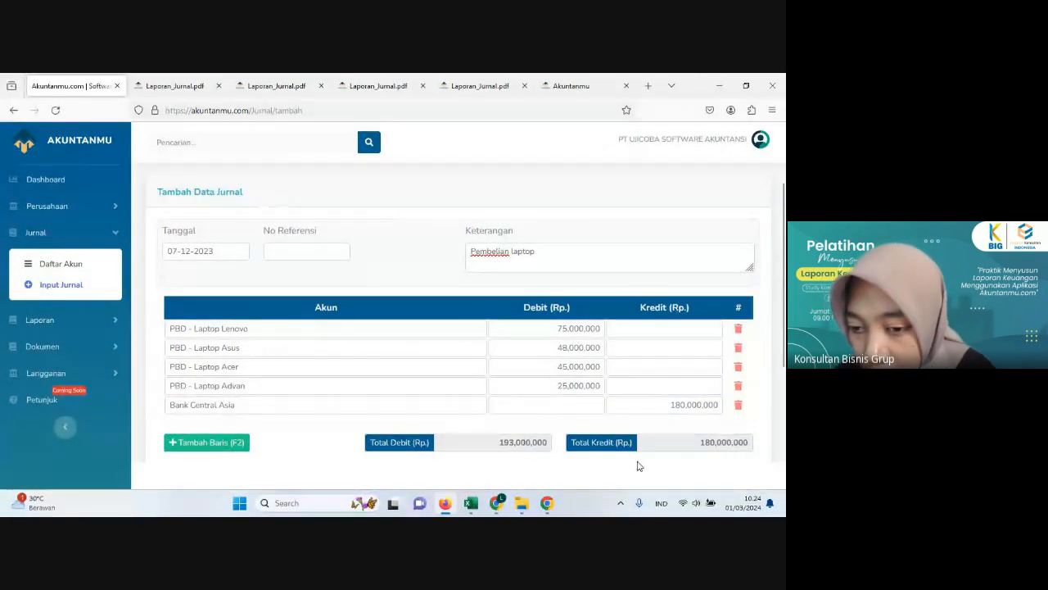
Step: Add a journal line with the account Hutang Usaha - PT Keadilan Mandiri
scroll(672, 458, down, 3)
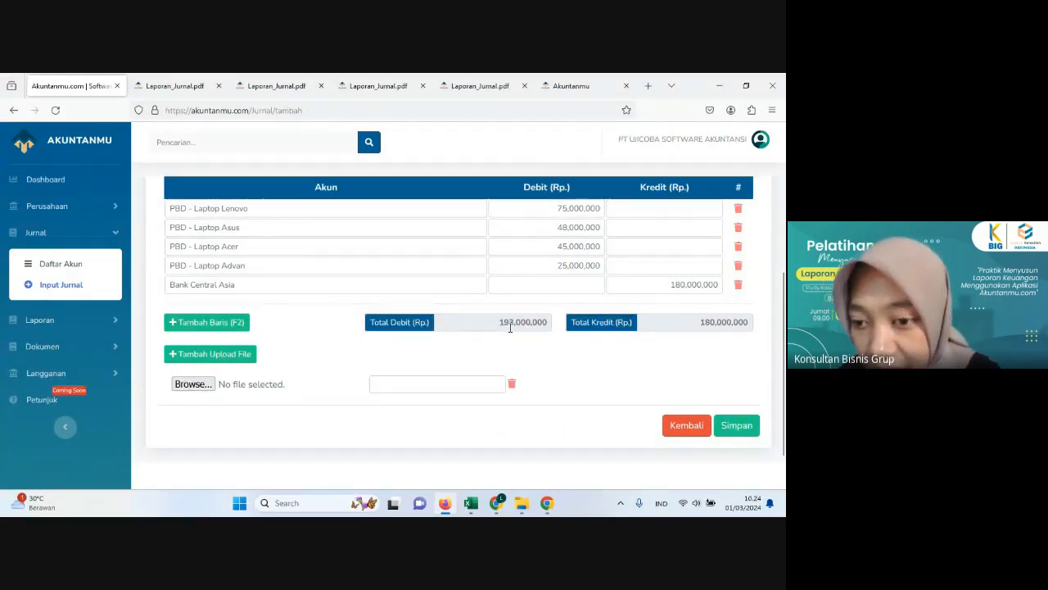
click(220, 324)
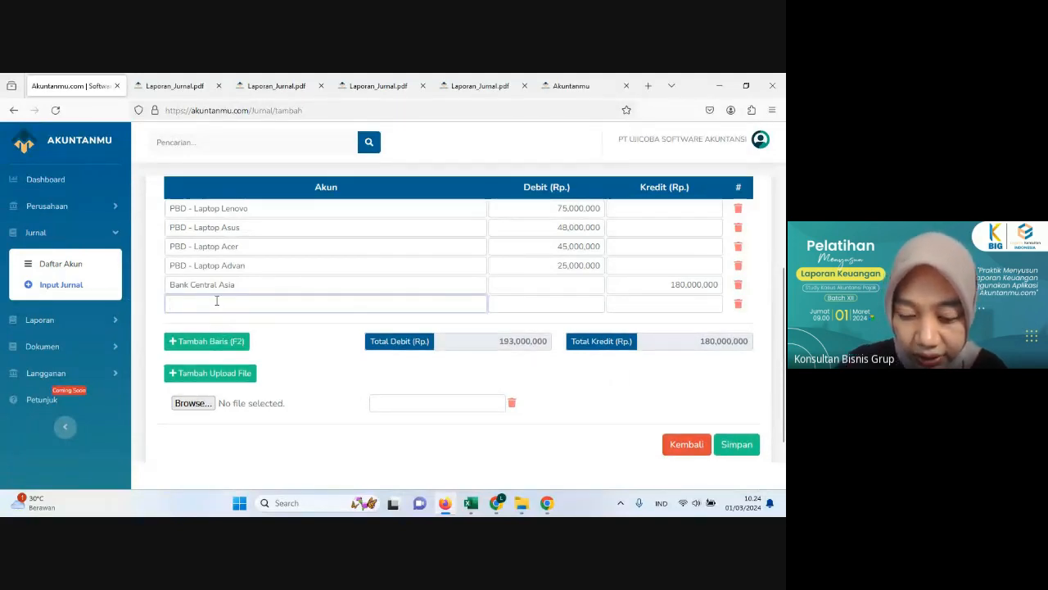
text(huta)
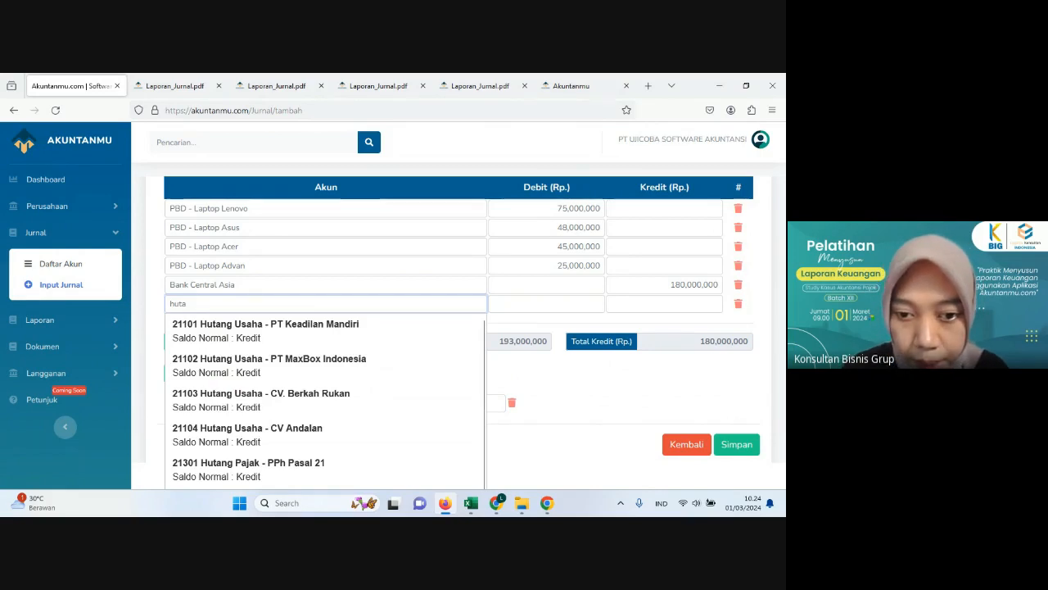
click(250, 336)
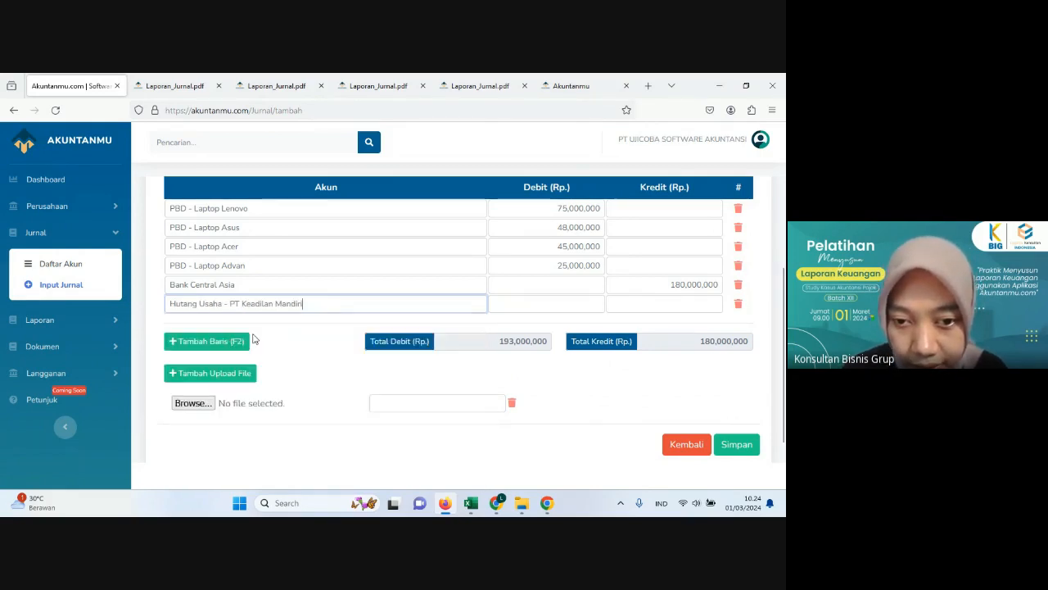
Step: Recheck the 7 December transaction in Excel and enter a 13,000,000 credit on the Hutang Usaha line in Akuntanmu
click(445, 505)
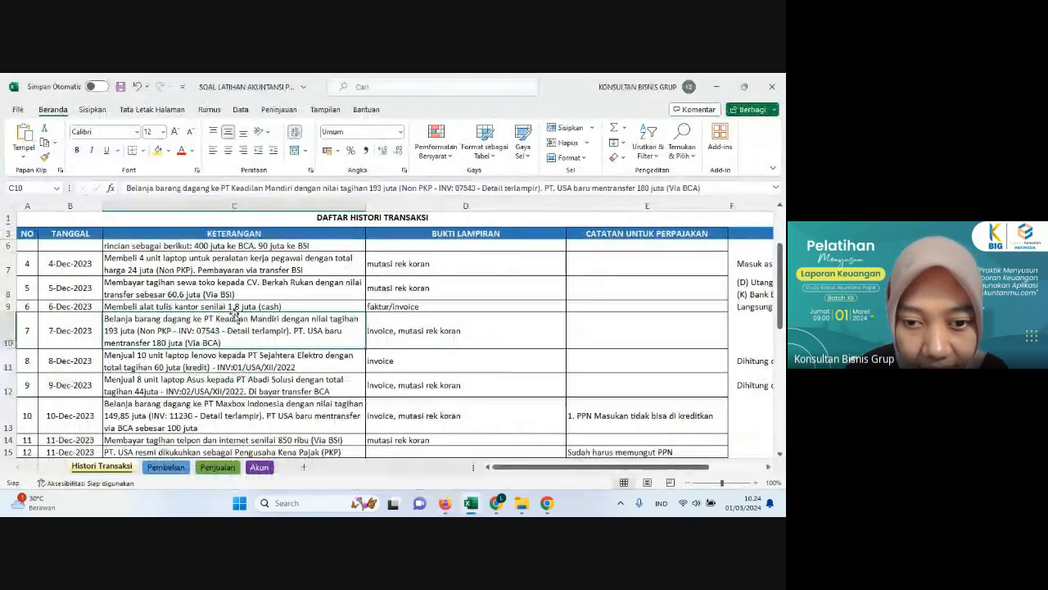
click(445, 505)
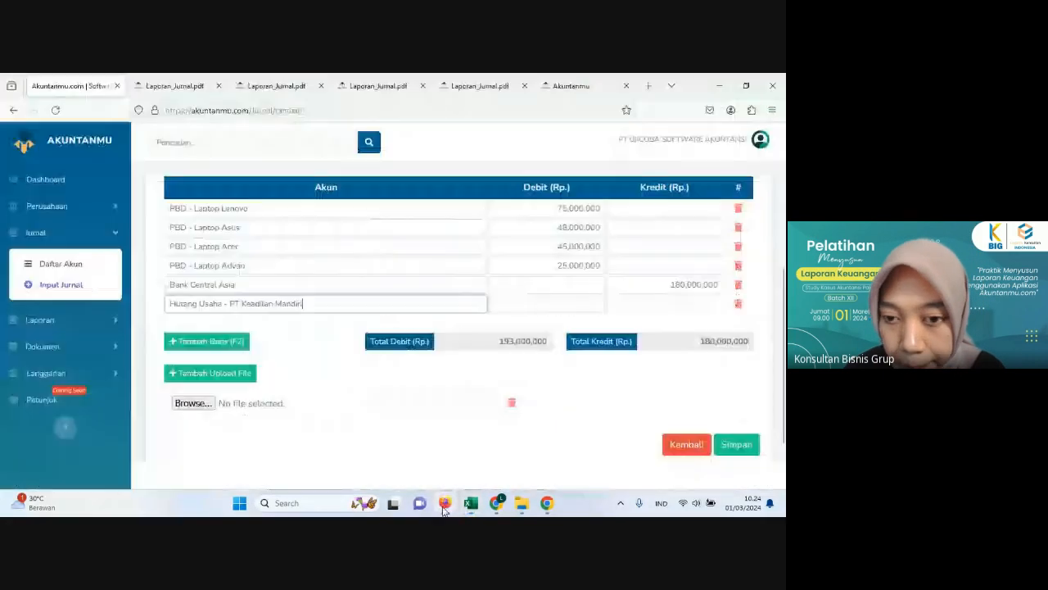
click(625, 305)
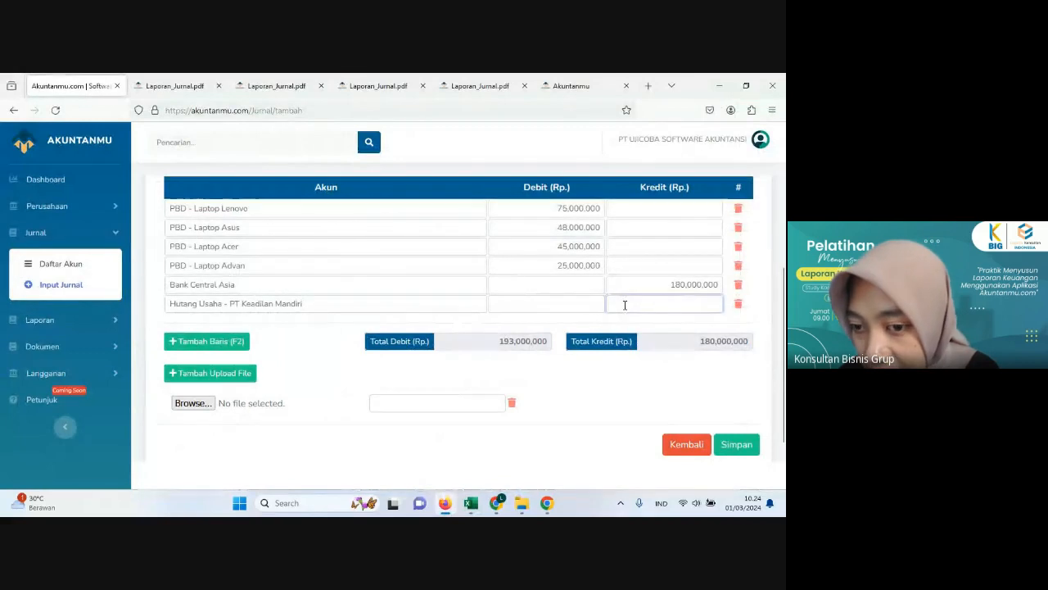
text(13)
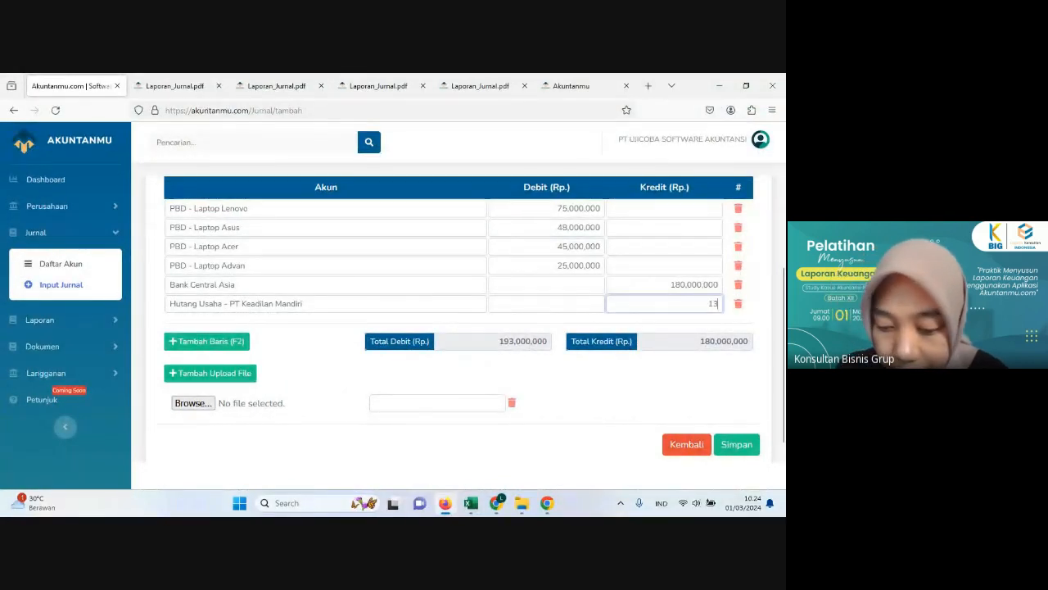
text(,000,000)
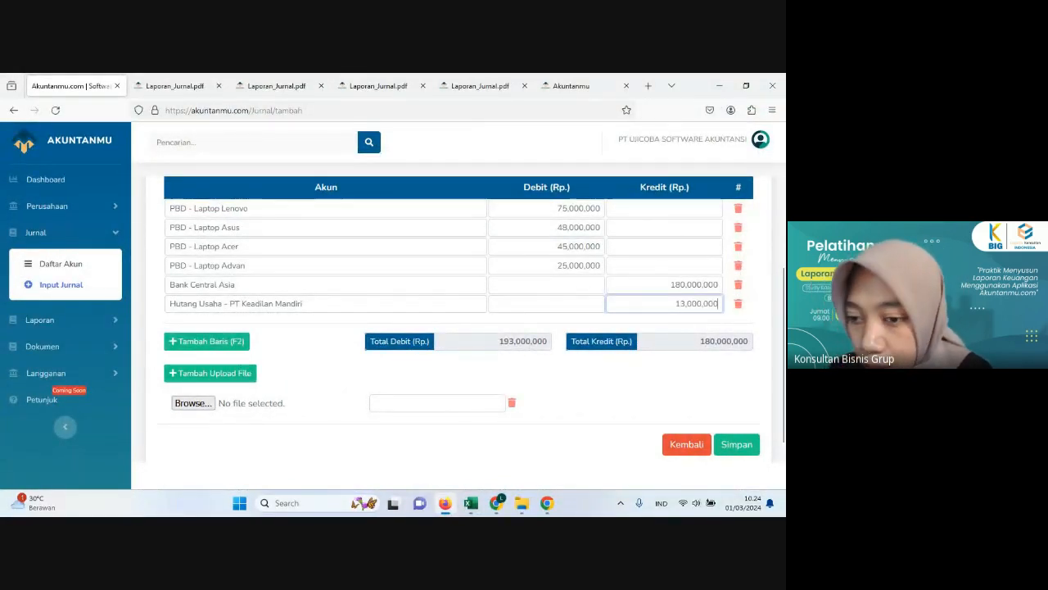
click(601, 301)
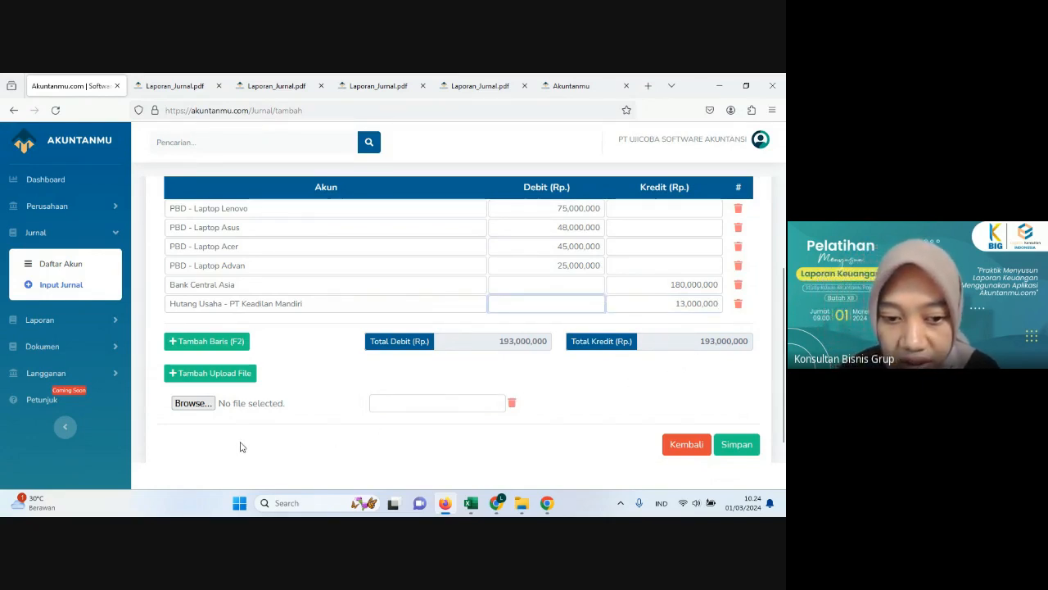
Step: Attach the bank statement image Mutasi Rekenig Koran BCA 0712_page-0001 from the MUTASI BCA folder, checking the transaction date in Excel
click(193, 403)
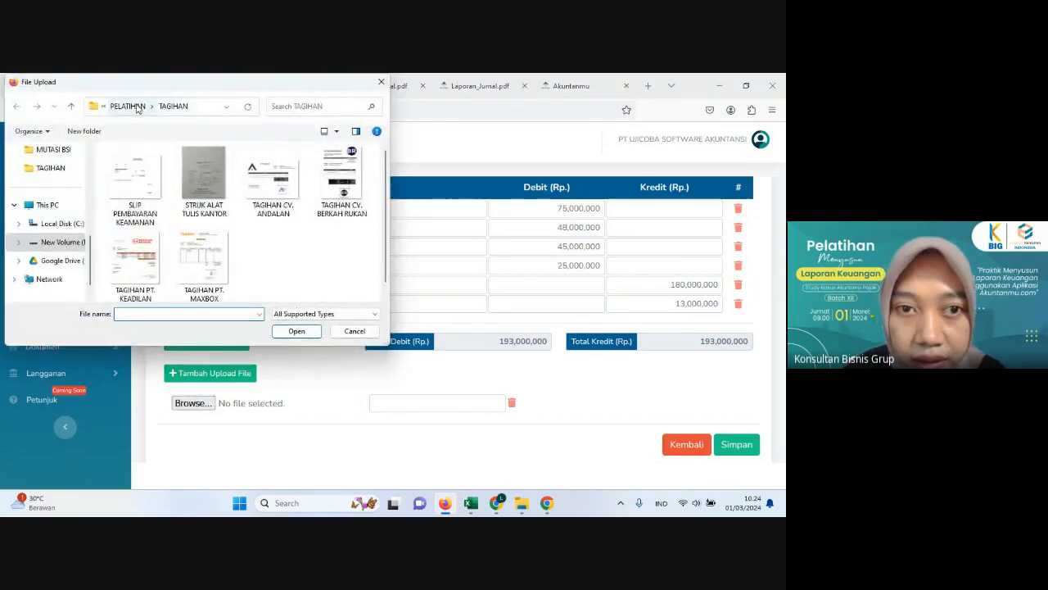
click(127, 106)
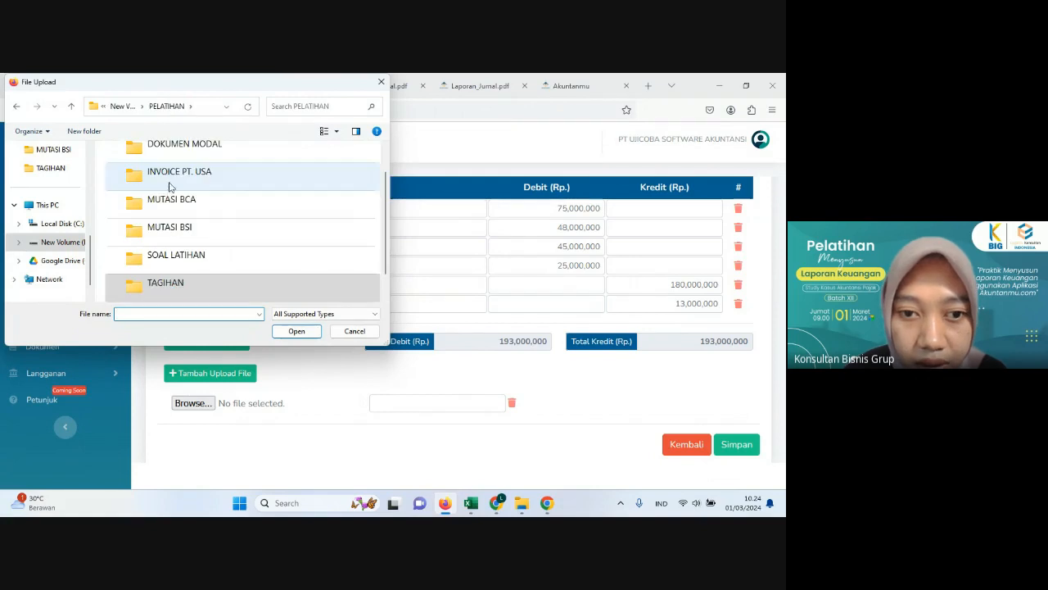
double_click(172, 215)
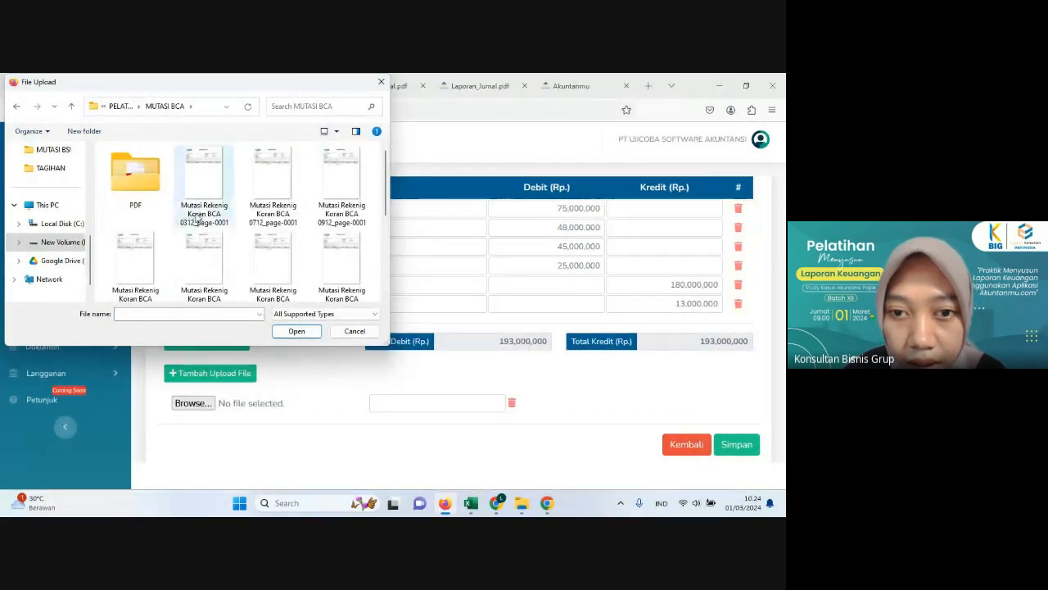
click(472, 508)
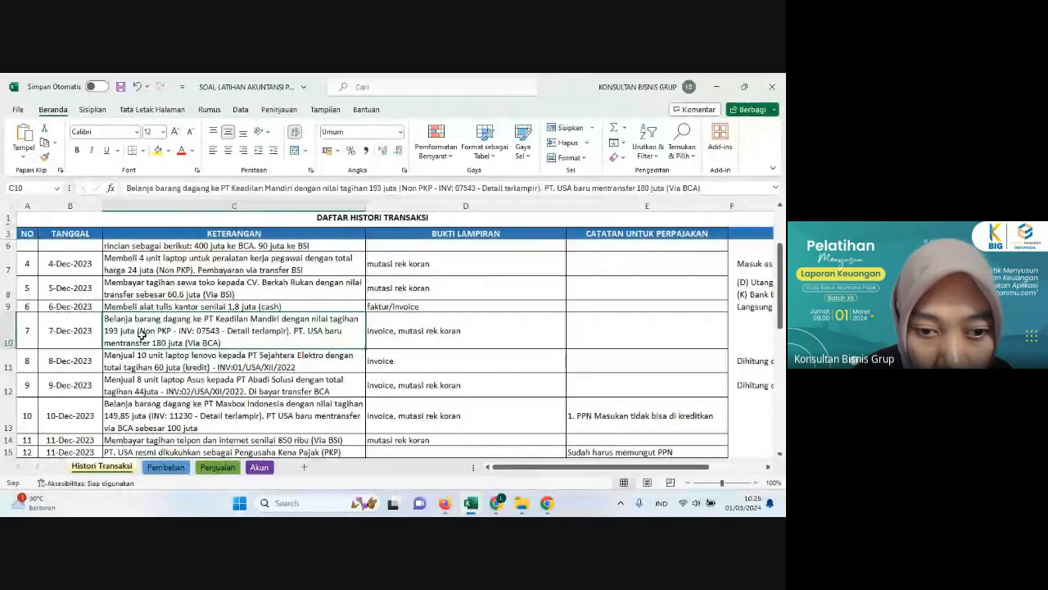
click(449, 506)
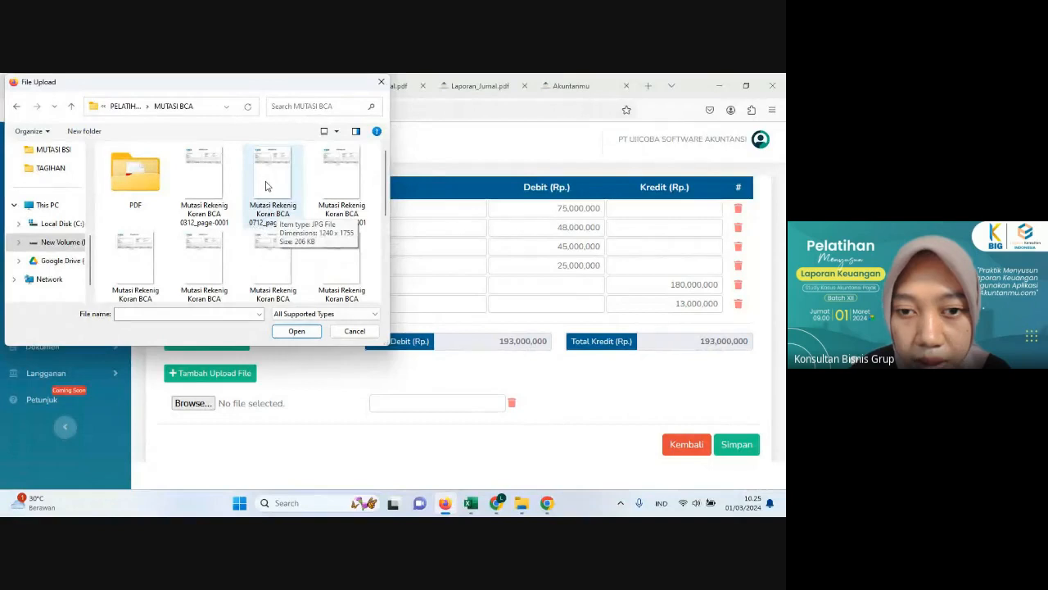
click(266, 186)
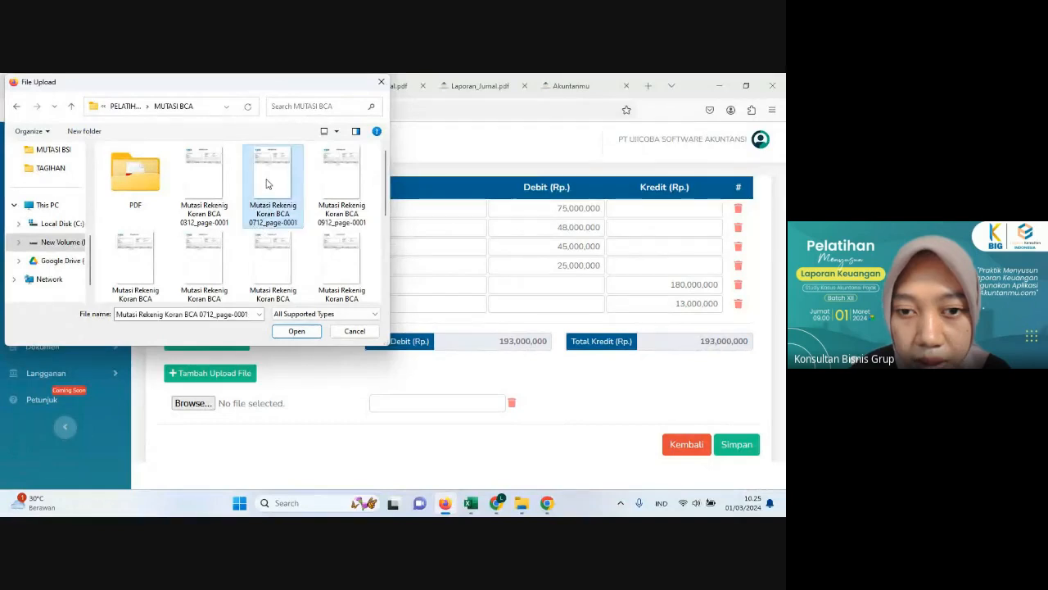
click(293, 331)
Step: Save the 7 December laptop purchase journal and look over the journal list
scroll(338, 325, down, 1)
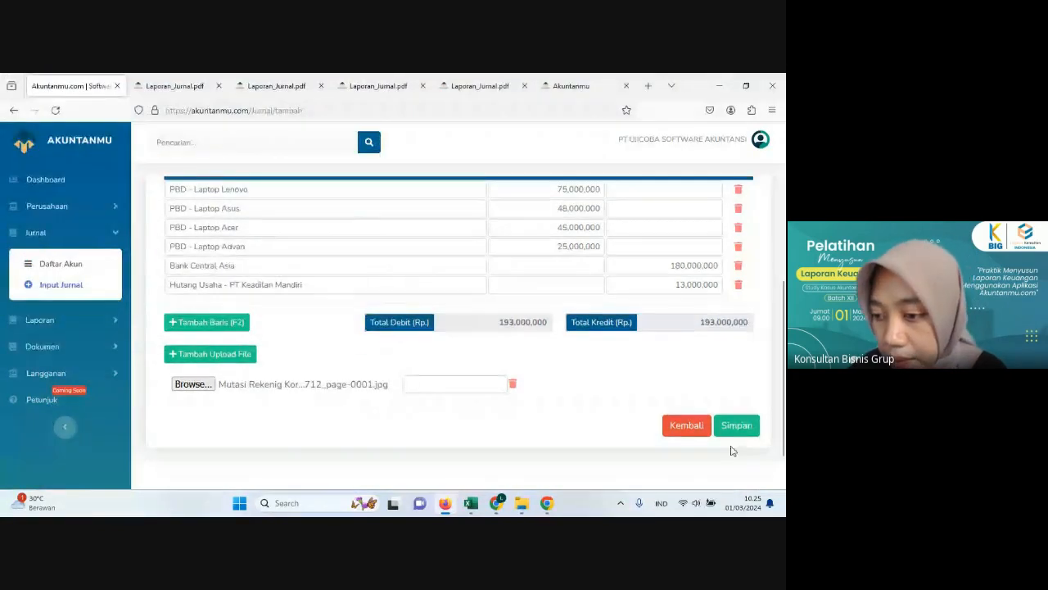
click(741, 429)
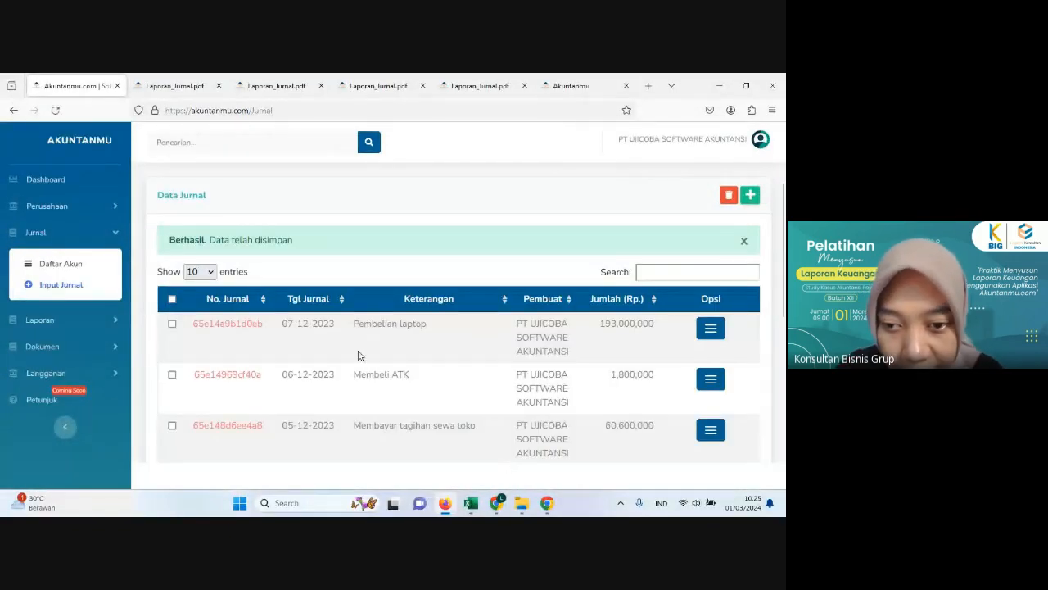
scroll(502, 484, down, 2)
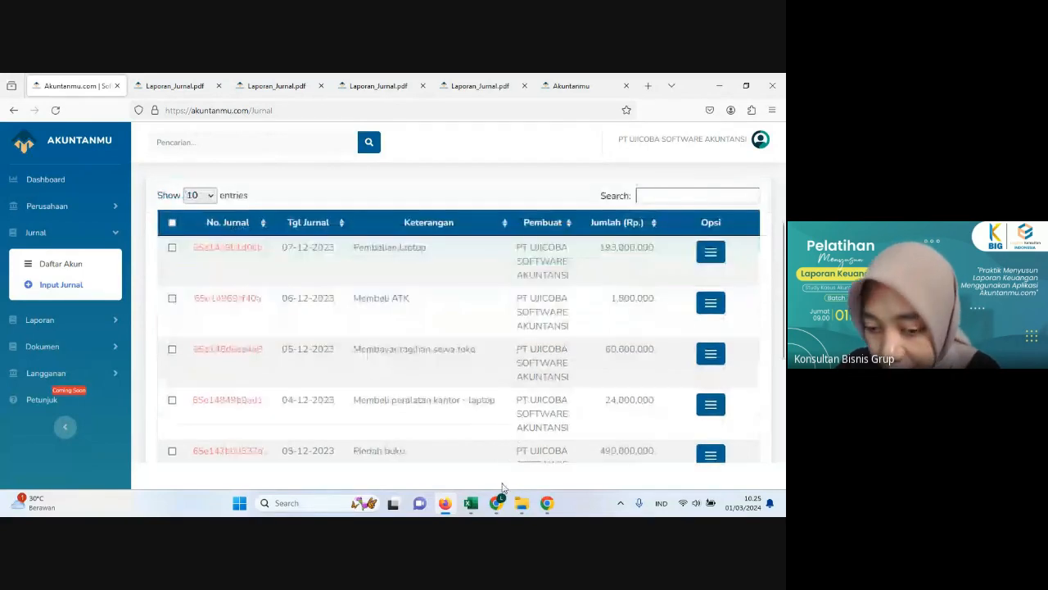
Step: Switch to Excel and read the 8 and 9 December laptop sales in the Histori Transaksi sheet
click(470, 505)
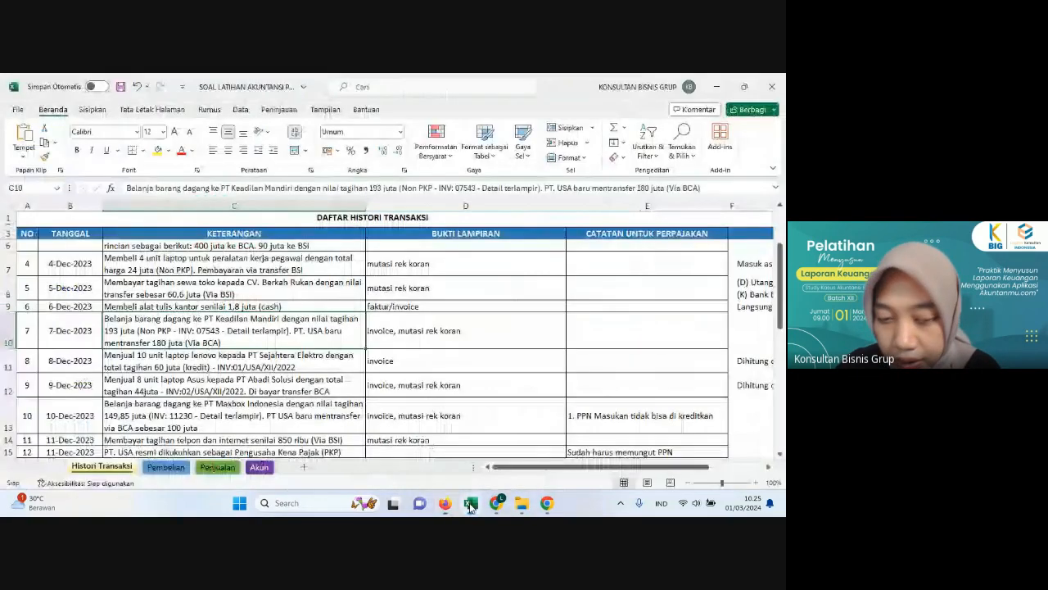
click(143, 357)
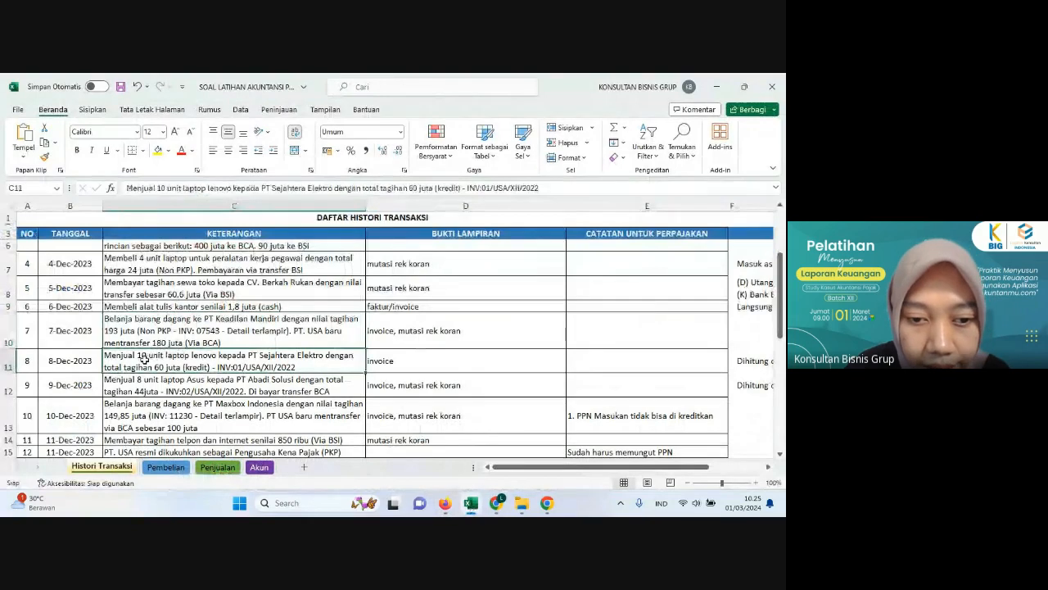
scroll(154, 336, down, 1)
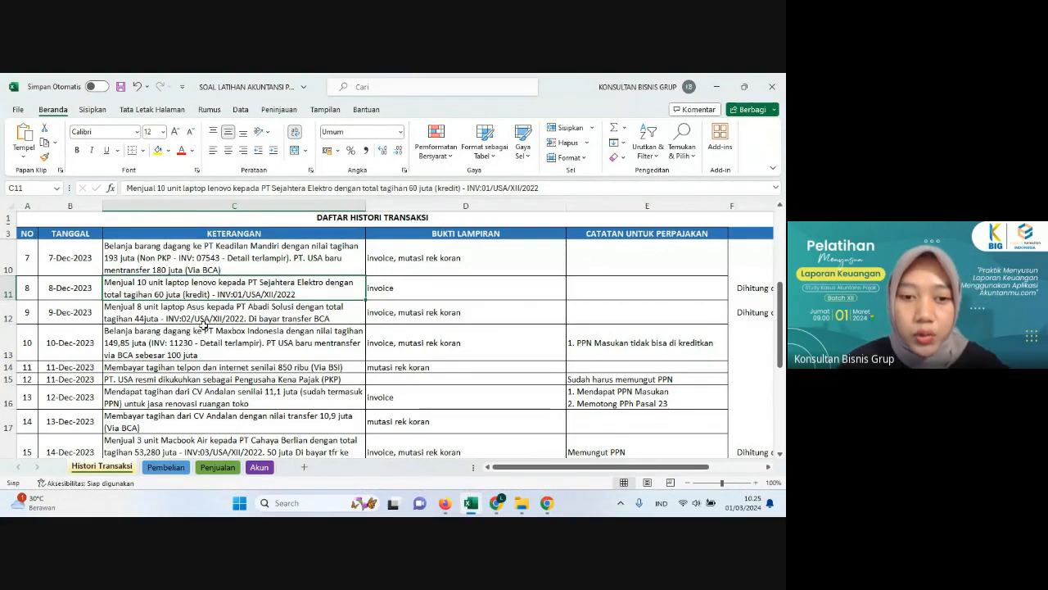
click(218, 319)
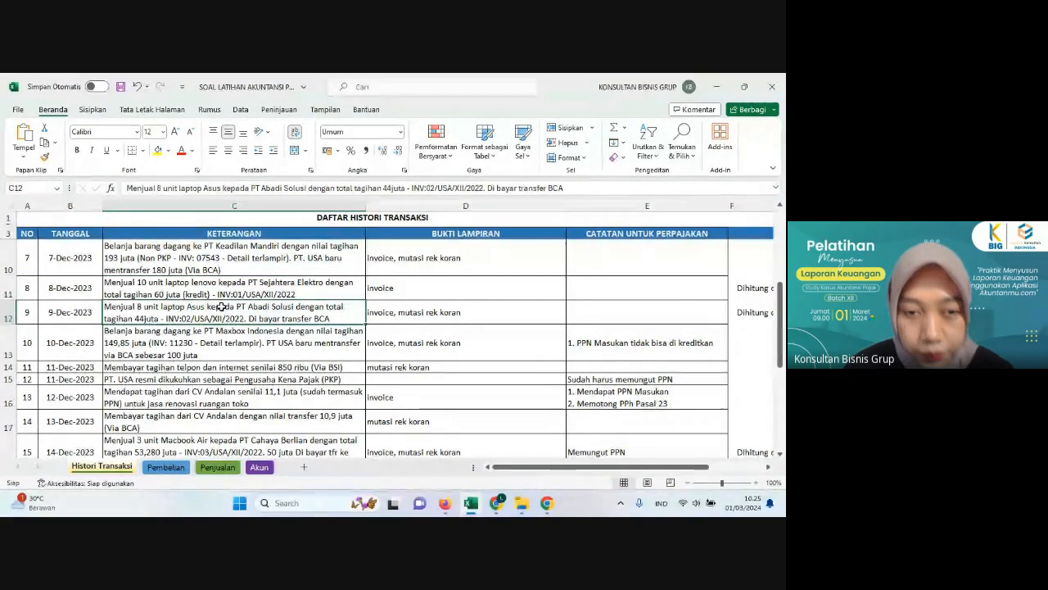
click(267, 284)
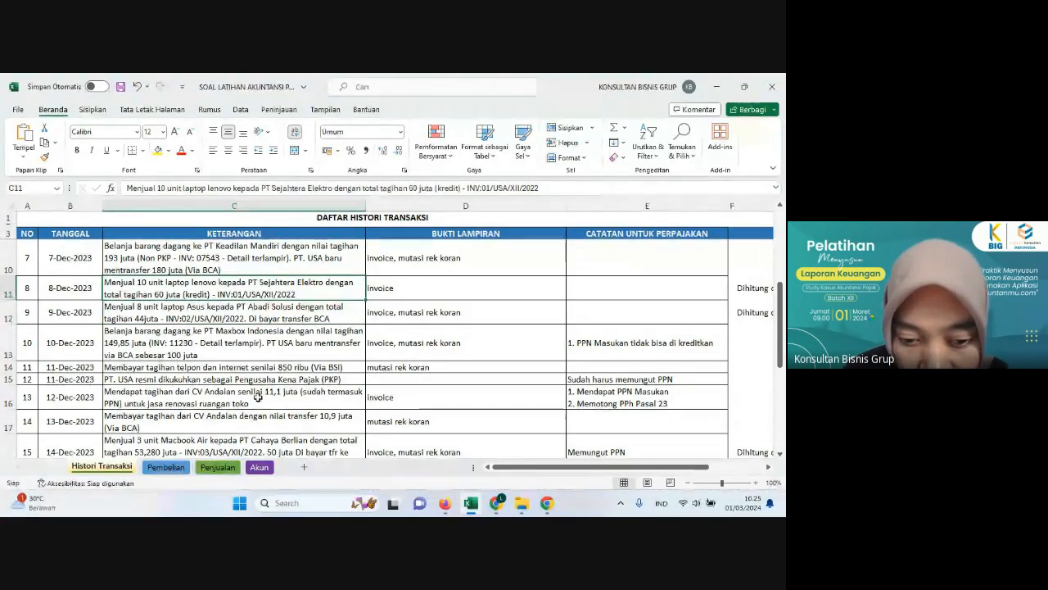
Step: Examine the 8 December Laptop Lenovo sale's invoice, unit price and quantity in the Penjualan sheet, and return to Histori Transaksi
click(236, 468)
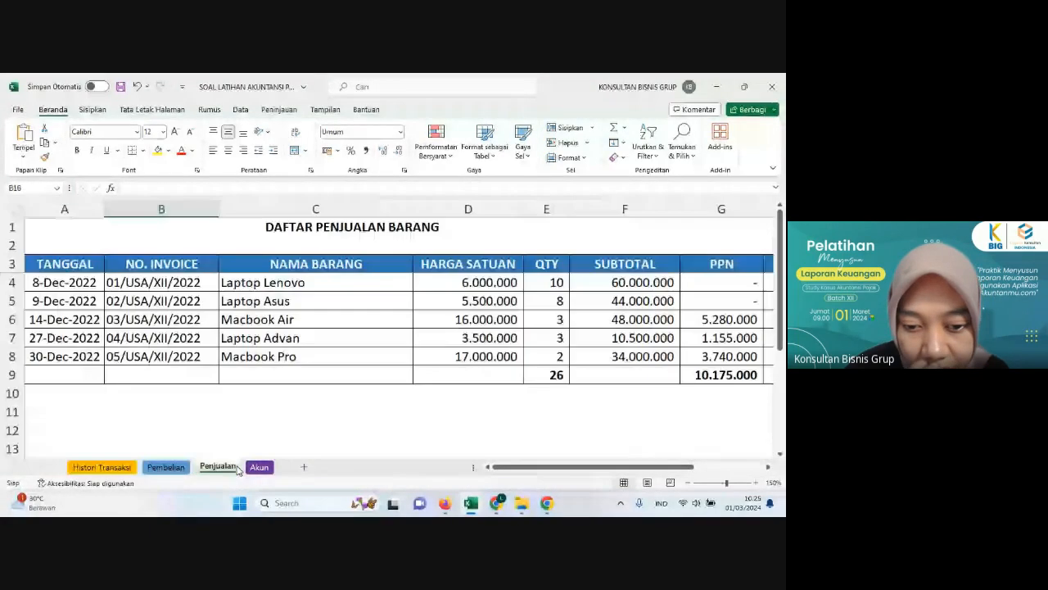
click(187, 283)
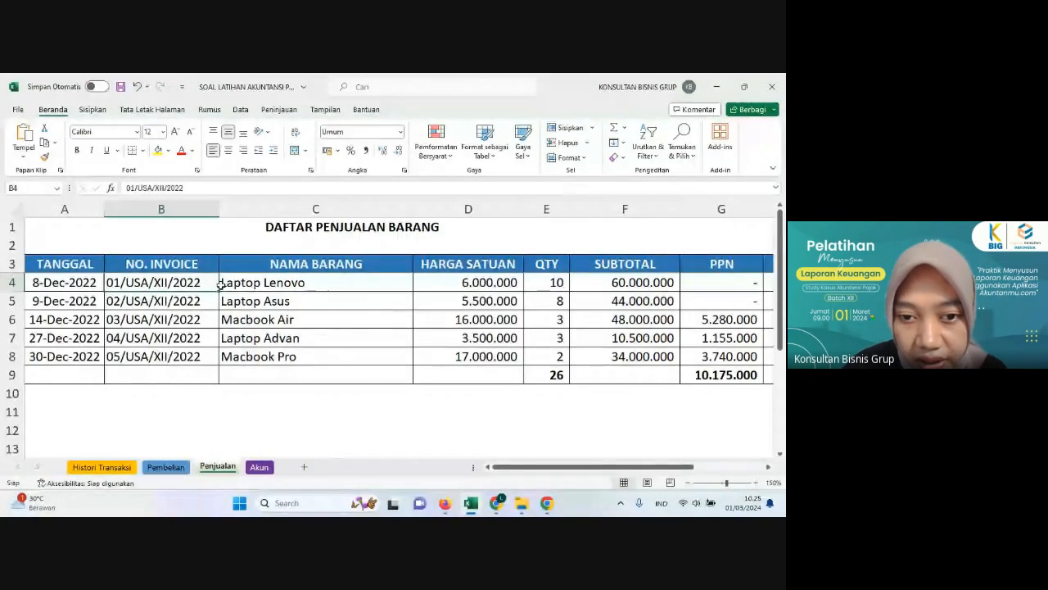
click(275, 285)
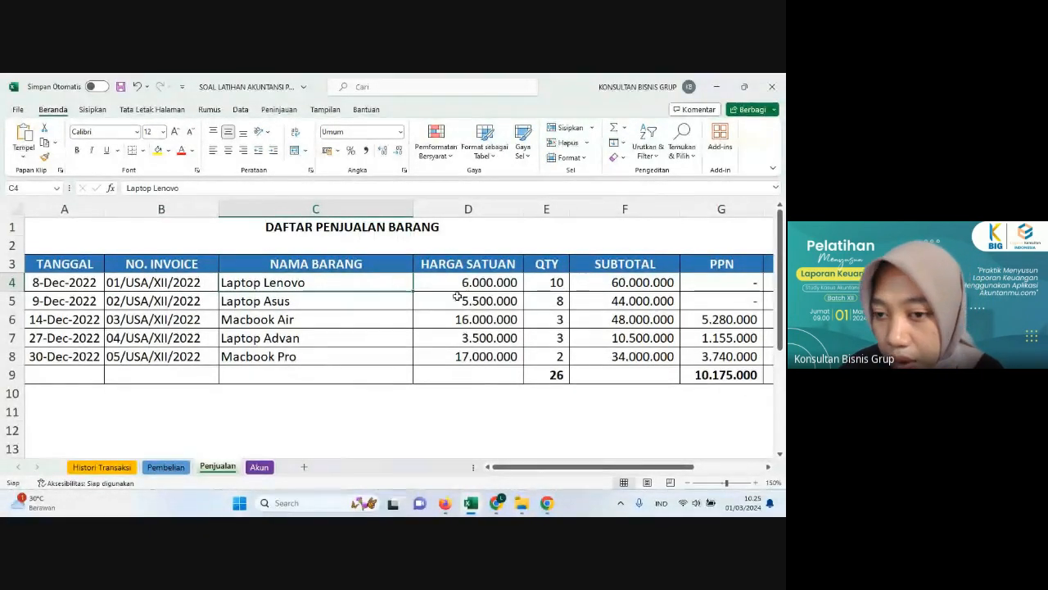
click(497, 283)
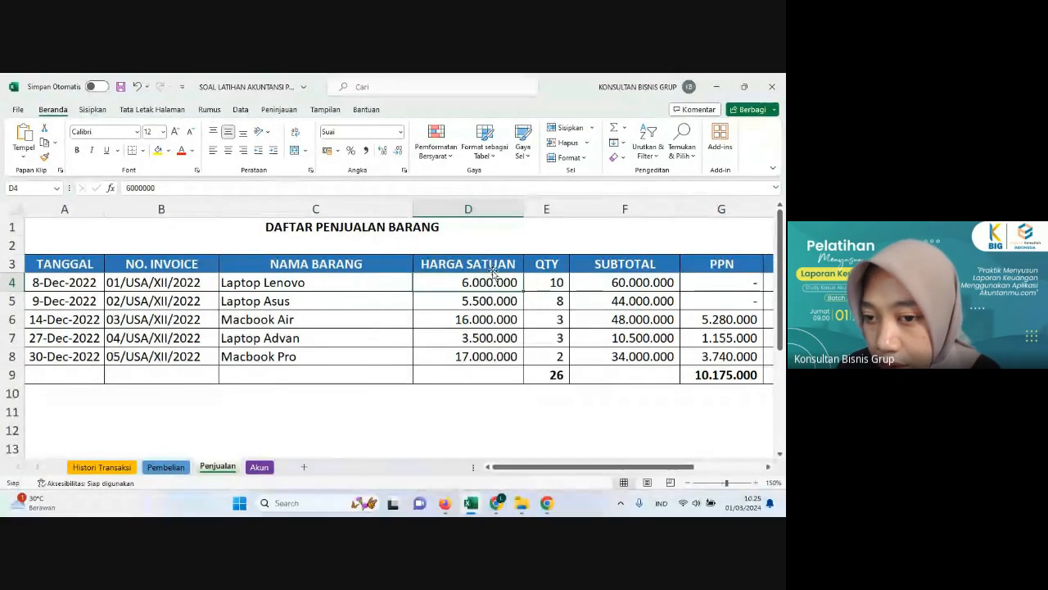
click(544, 285)
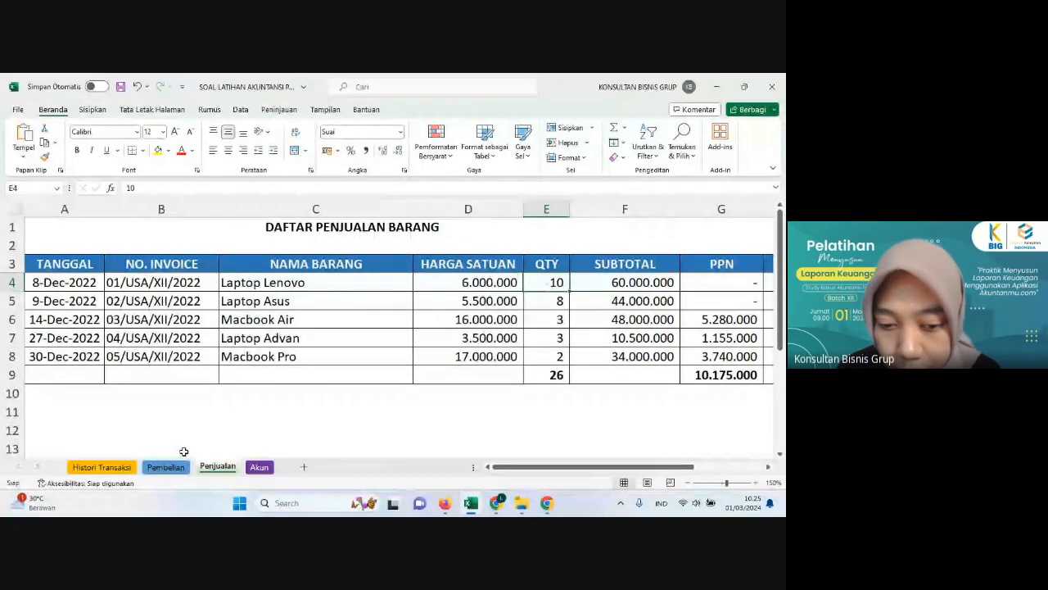
click(101, 467)
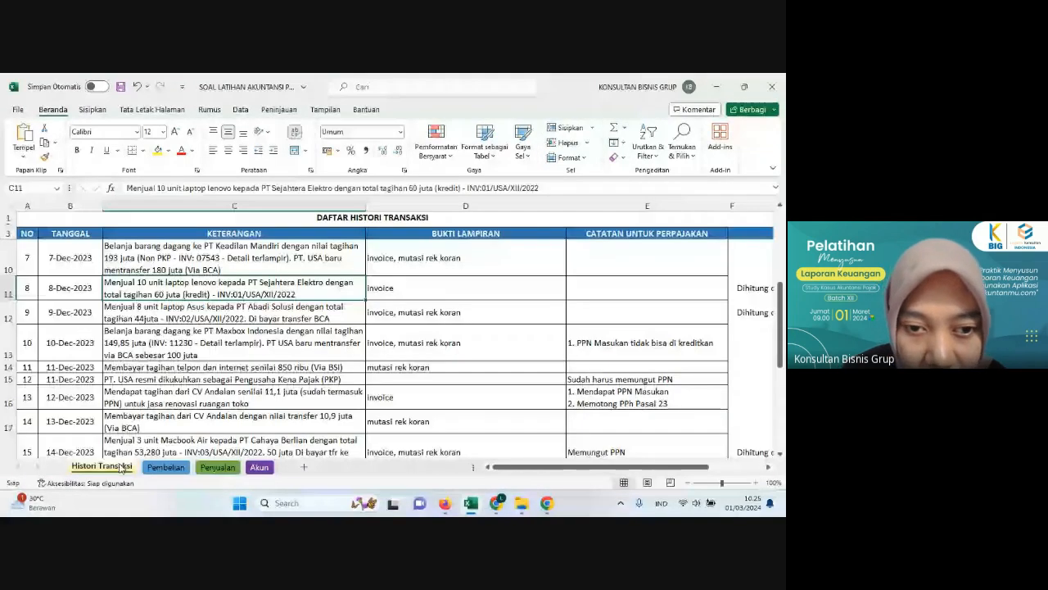
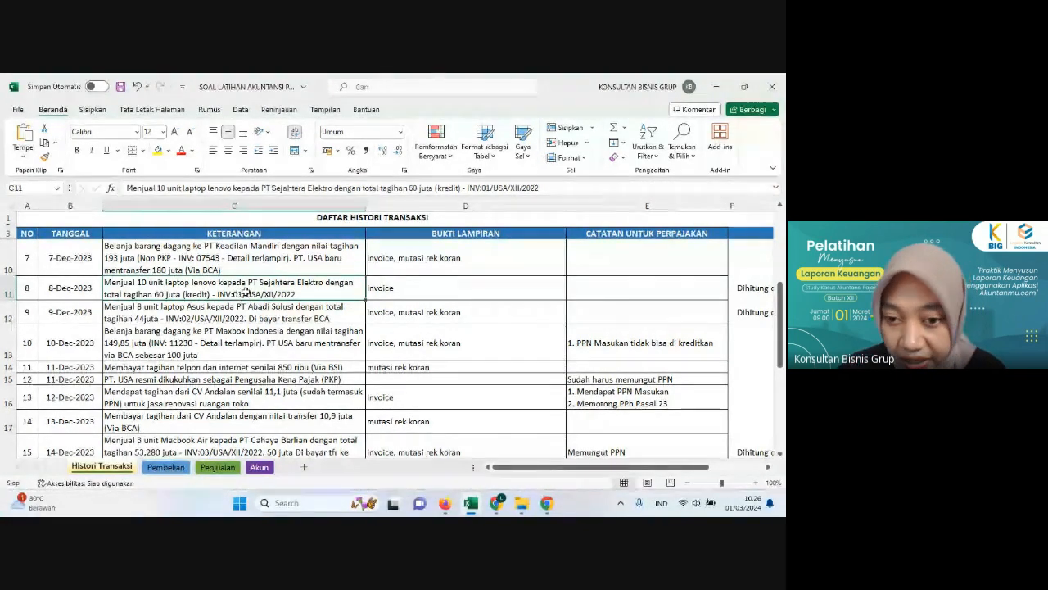
Step: Switch to Akuntanmu and start a new Dokumen Keluar entry with the description "penjualan laptop lenovo"
click(445, 503)
click(42, 348)
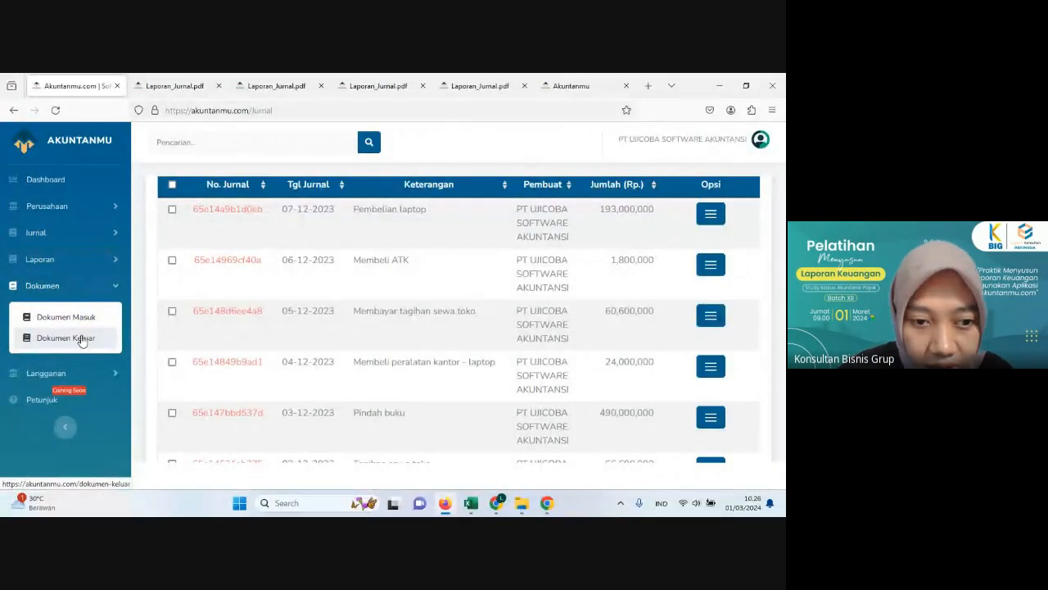
click(107, 342)
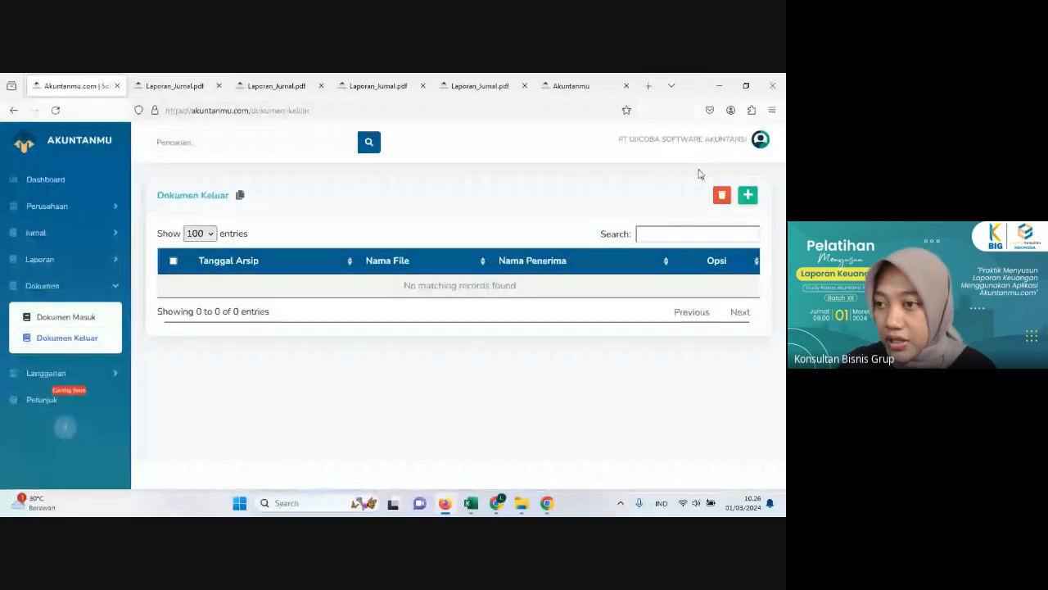
click(748, 199)
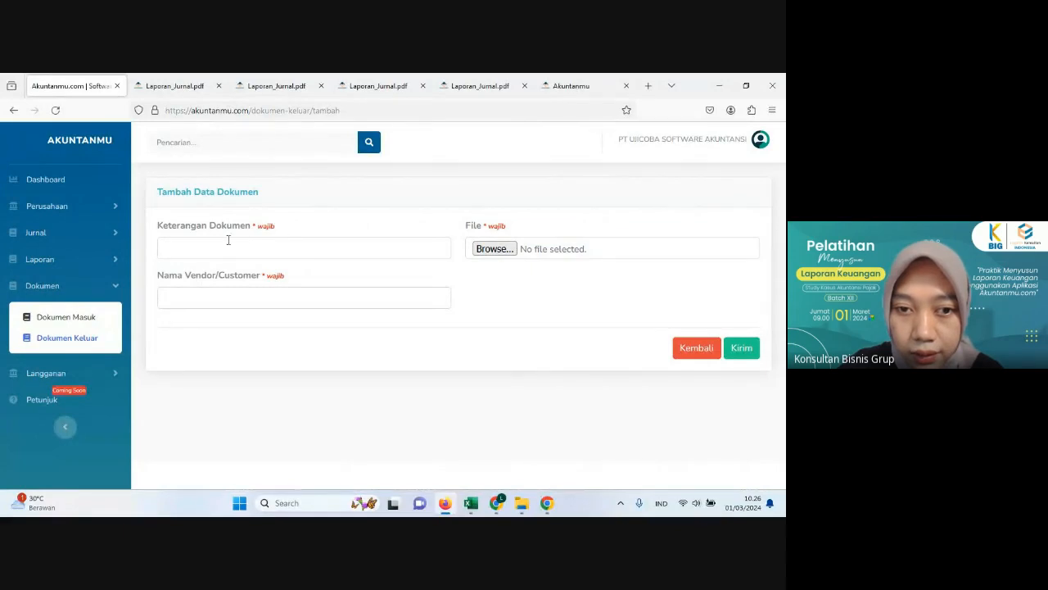
click(223, 246)
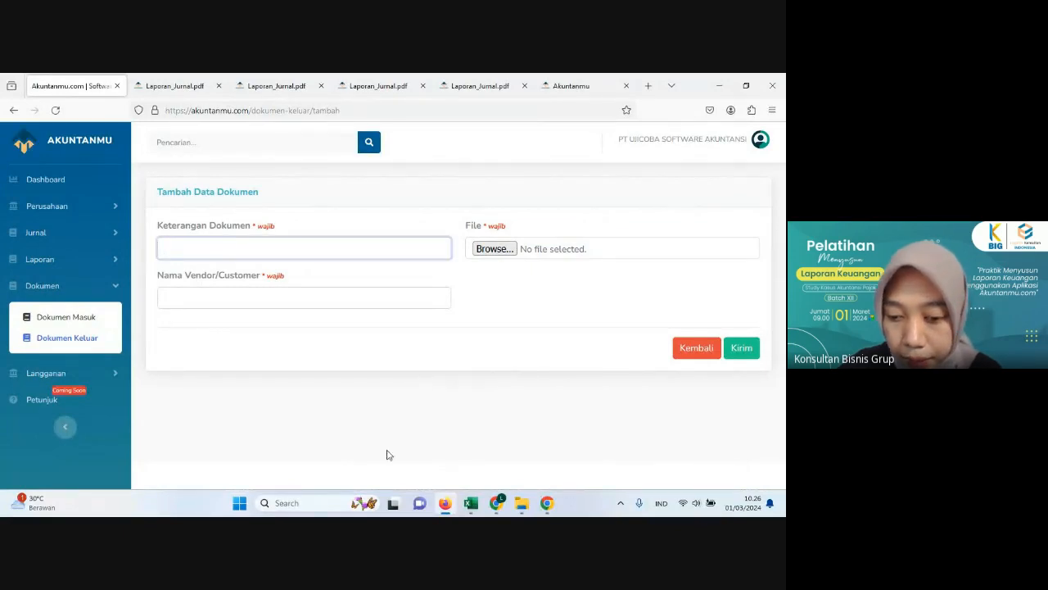
click(448, 513)
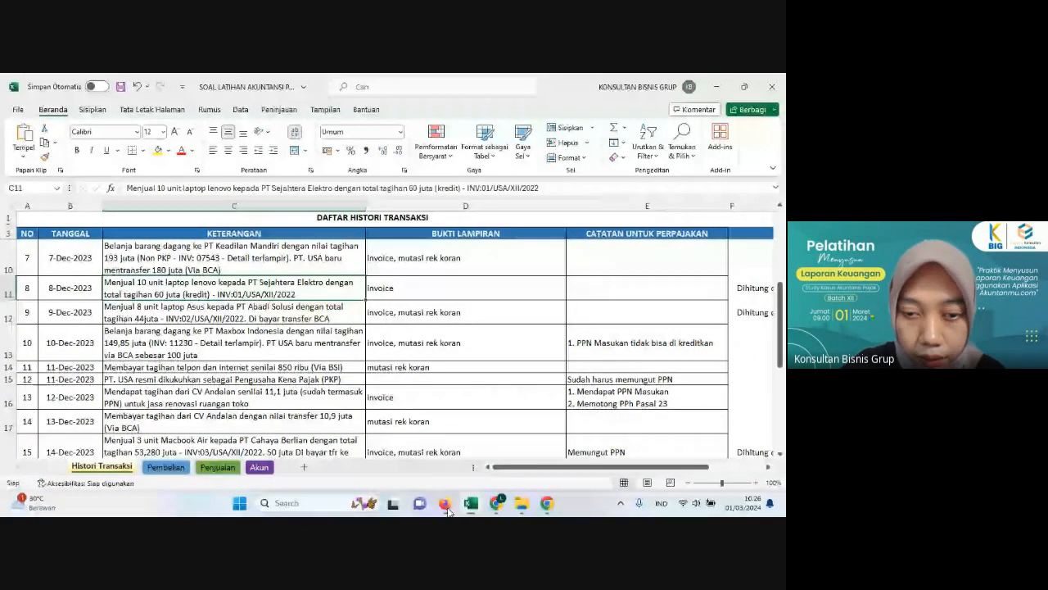
click(448, 513)
text(pen)
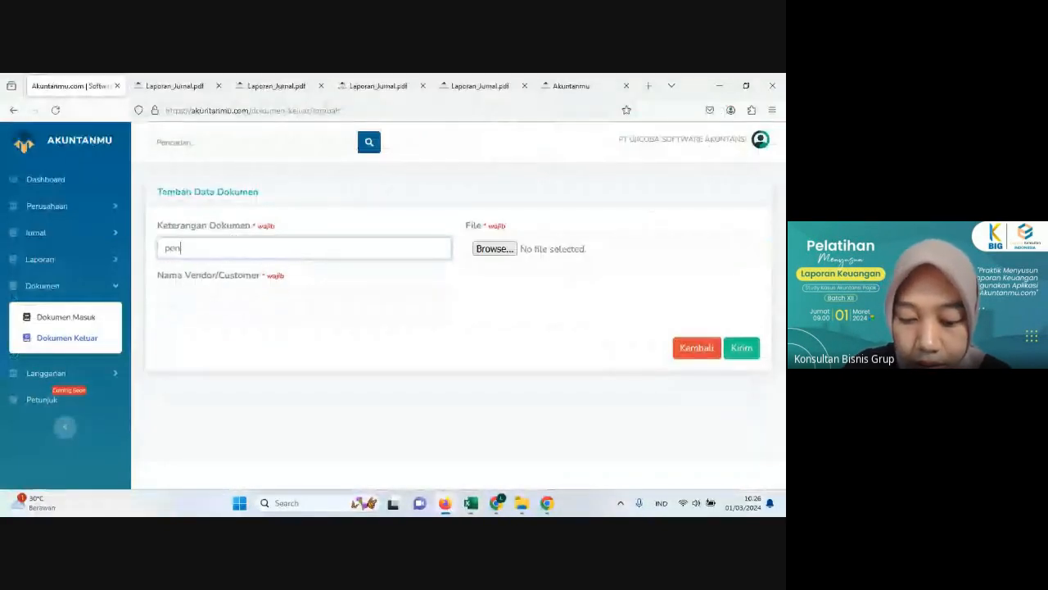
text(jualan lap)
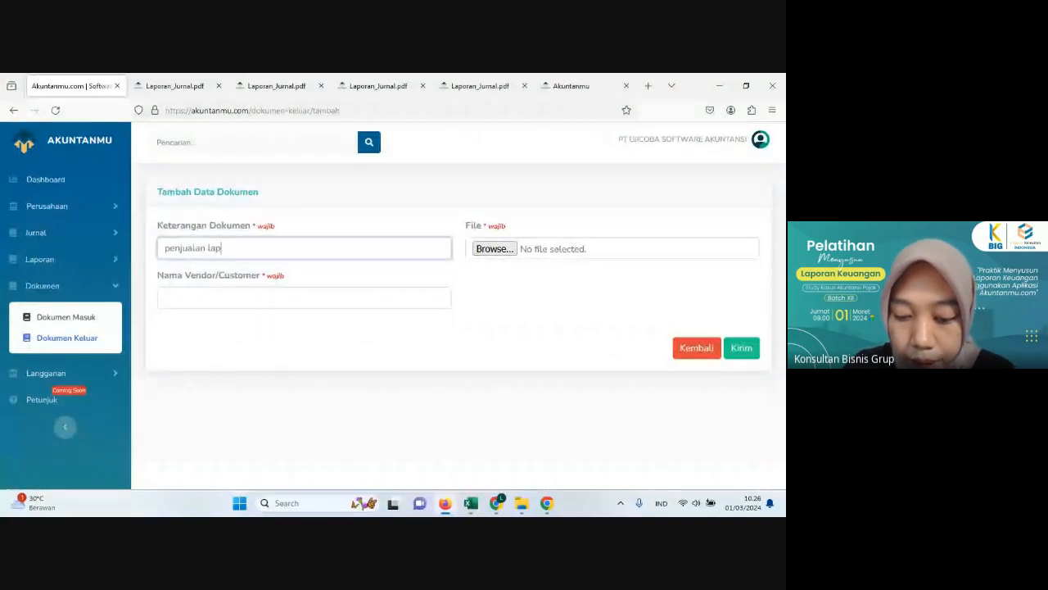
text(top lenovo)
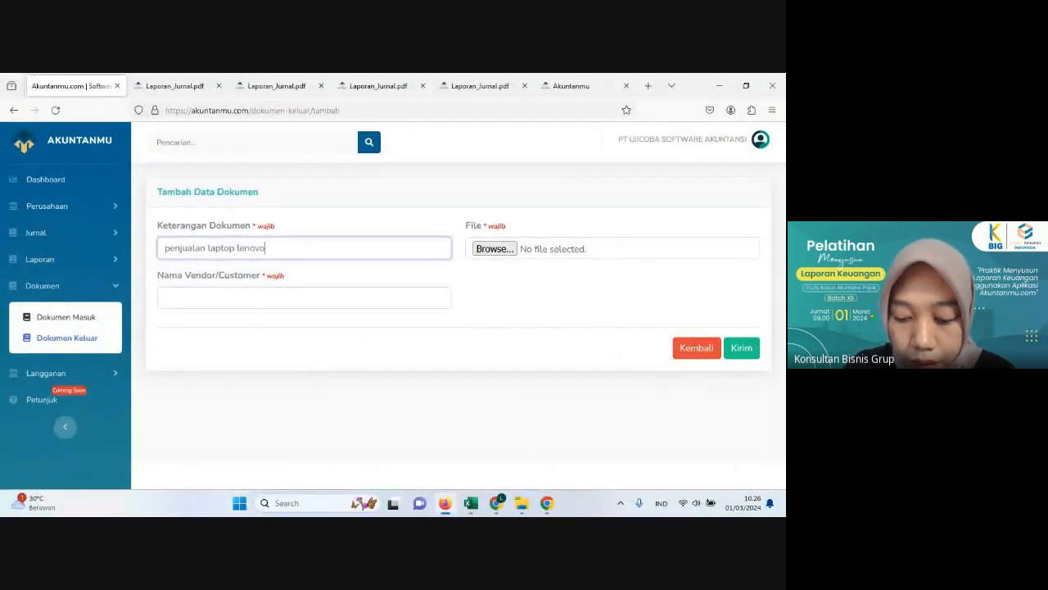
Step: Check the buyer in the Excel transaction list and enter PT. Sejahtera Elektro as the document's vendor/customer name
click(445, 503)
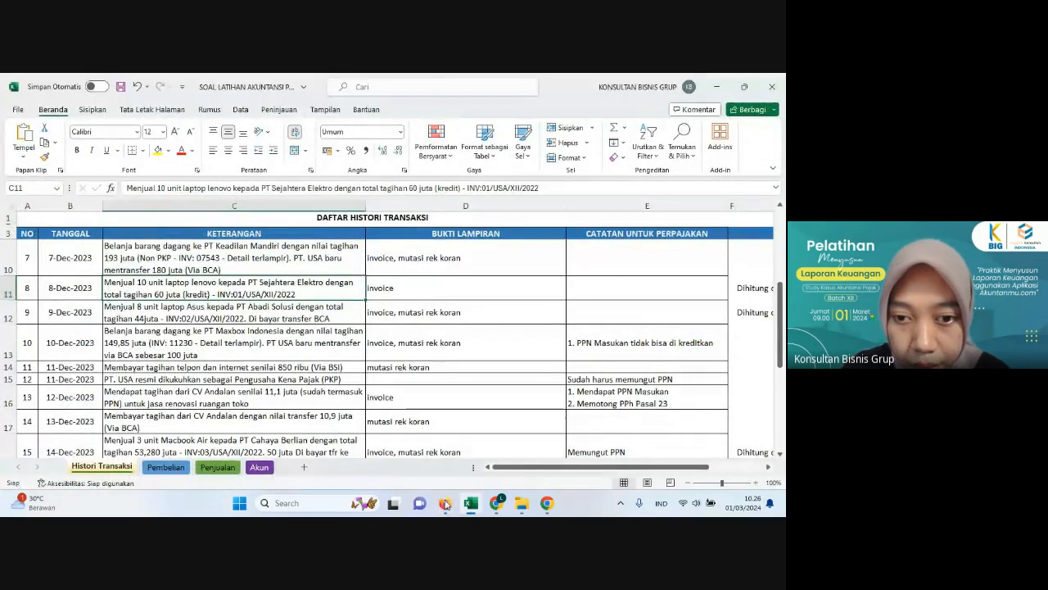
click(445, 503)
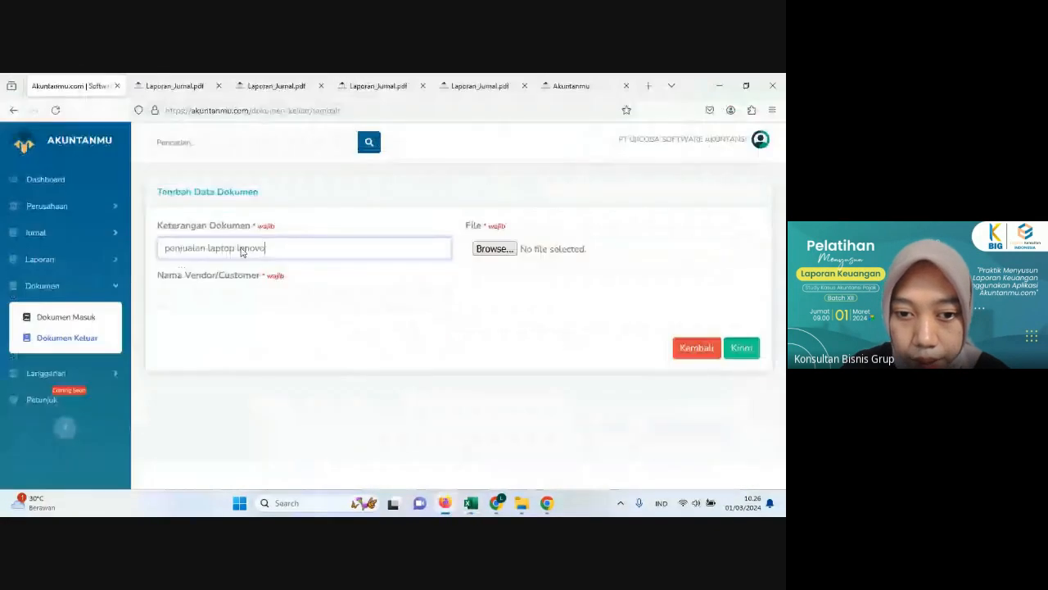
click(257, 293)
text(PT)
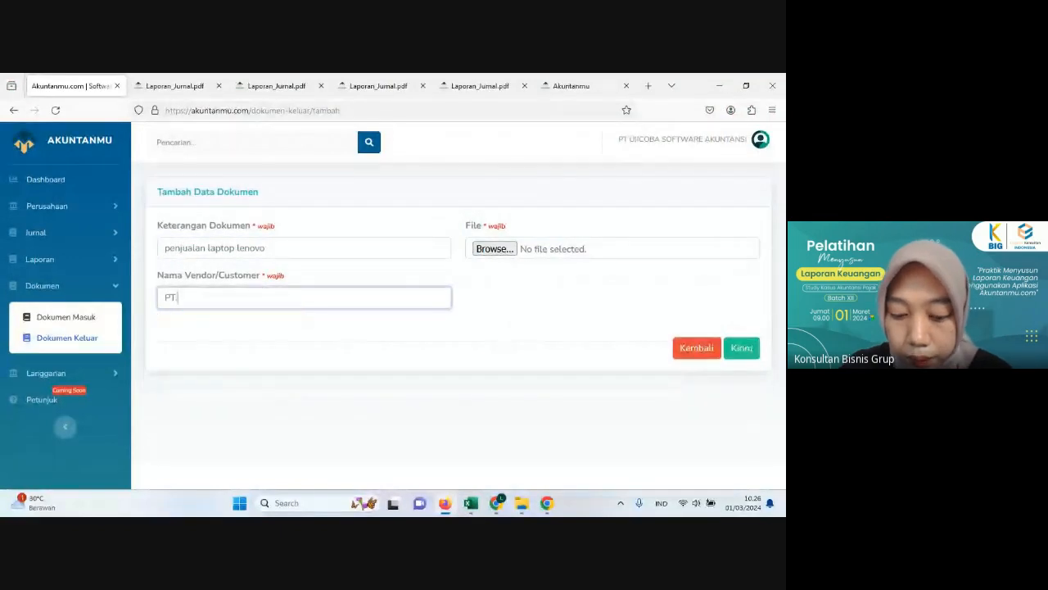
text(. Sejahter)
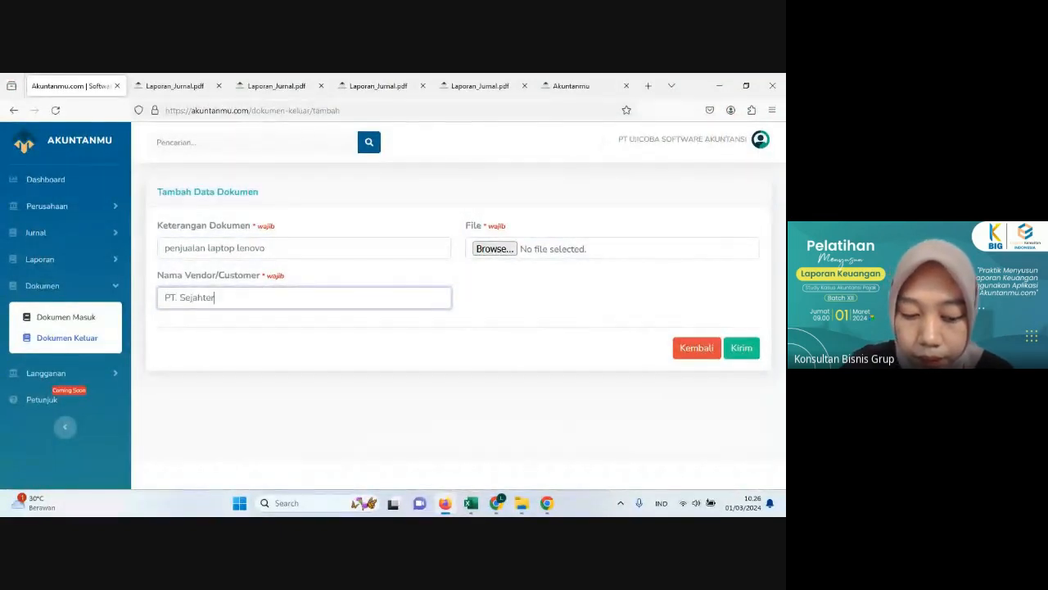
text(a Elektro)
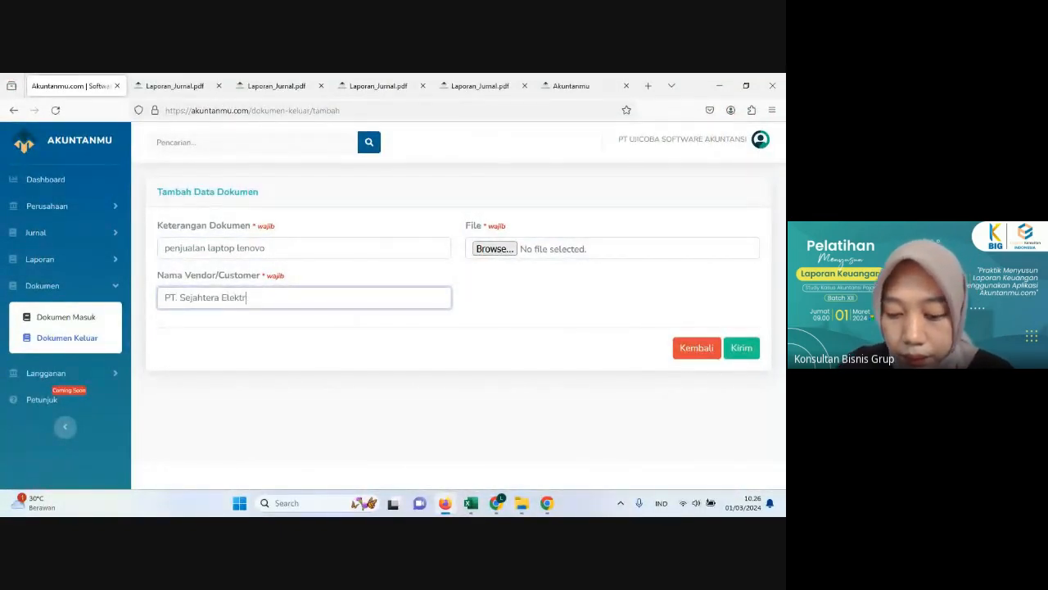
Step: Attach the invoice image INV01USAXII2022 from the INVOICE PT. USA folder and submit the outgoing document
click(492, 251)
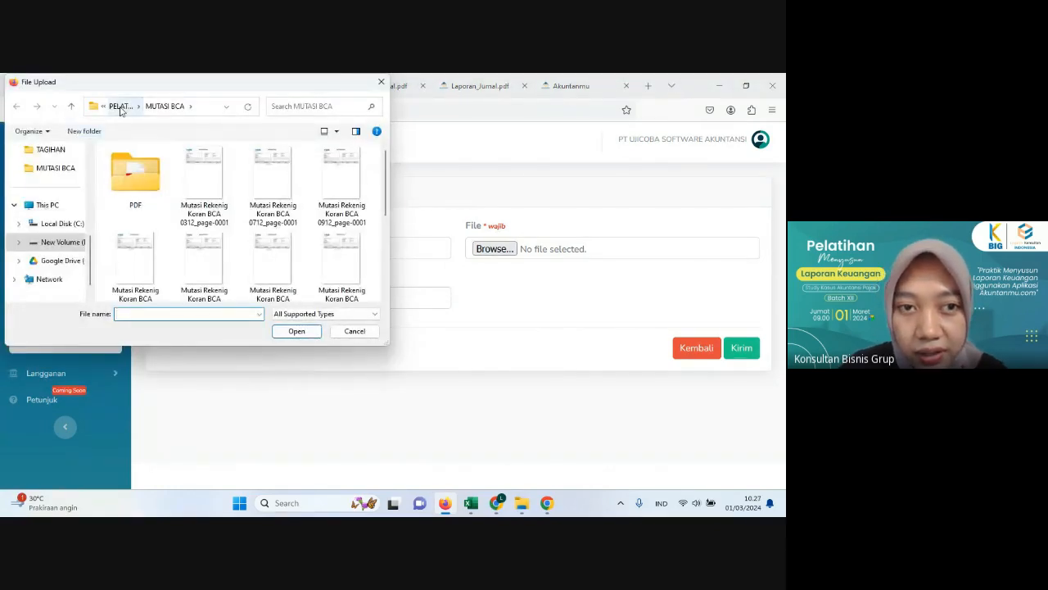
click(120, 108)
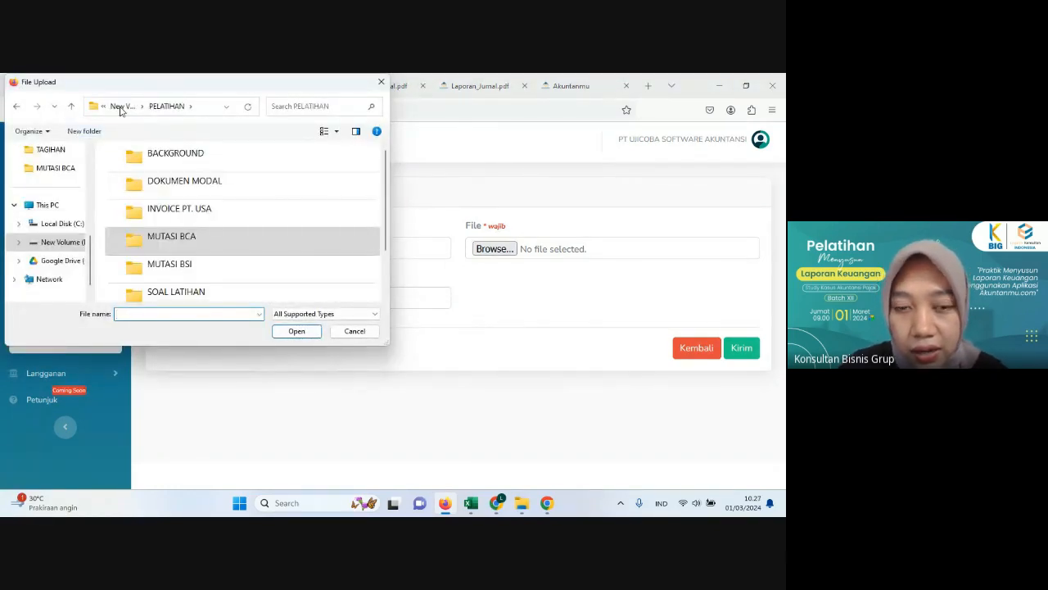
double_click(189, 210)
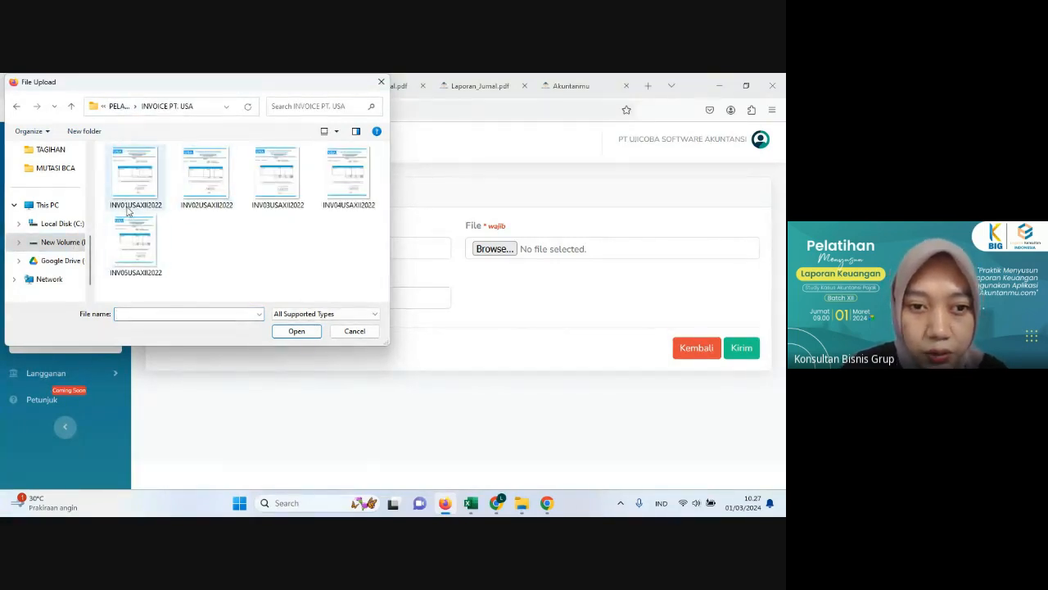
click(136, 176)
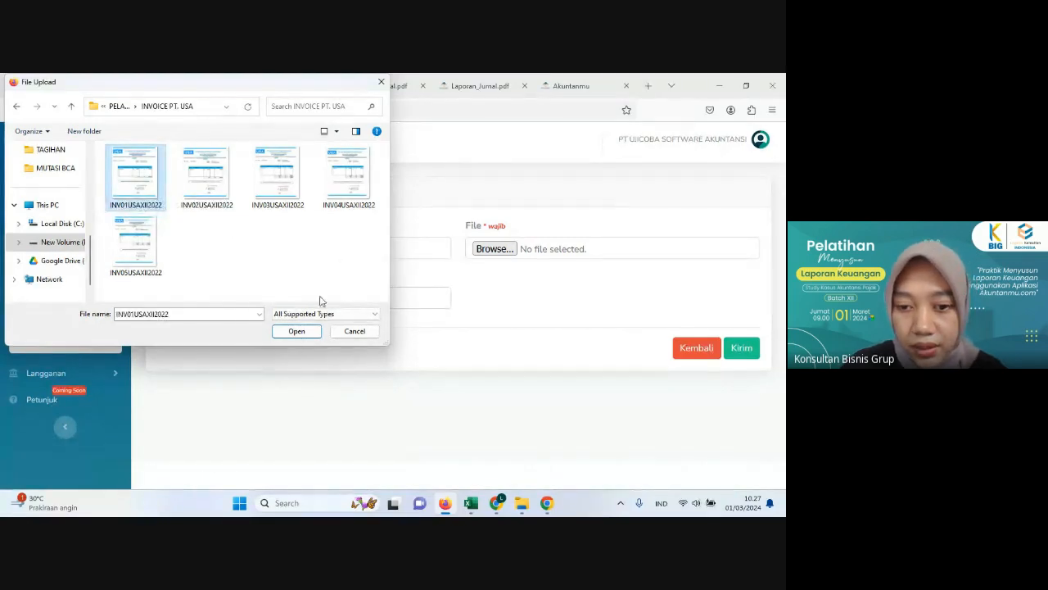
click(296, 331)
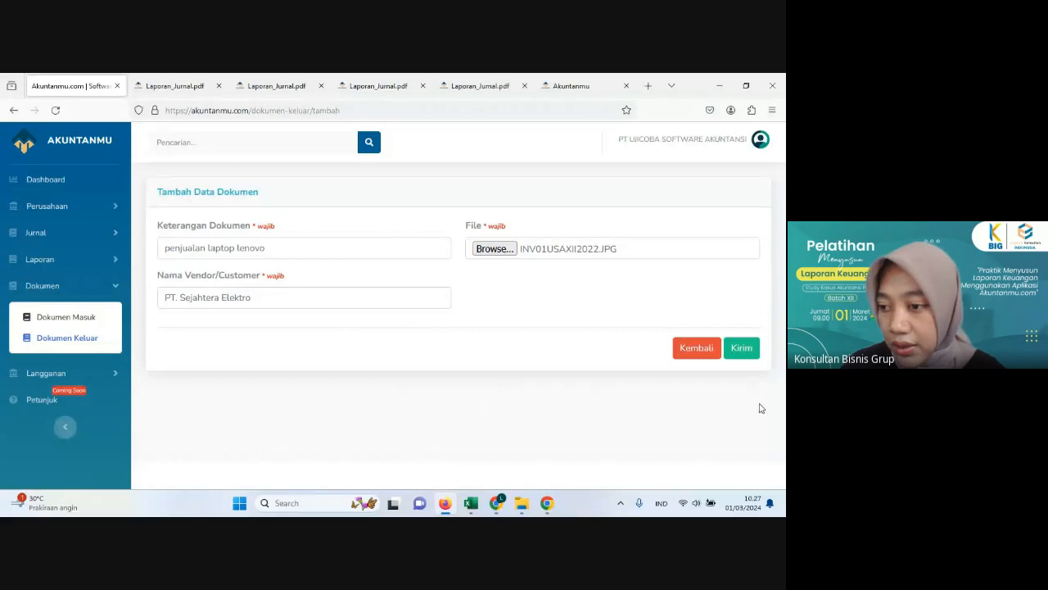
click(747, 348)
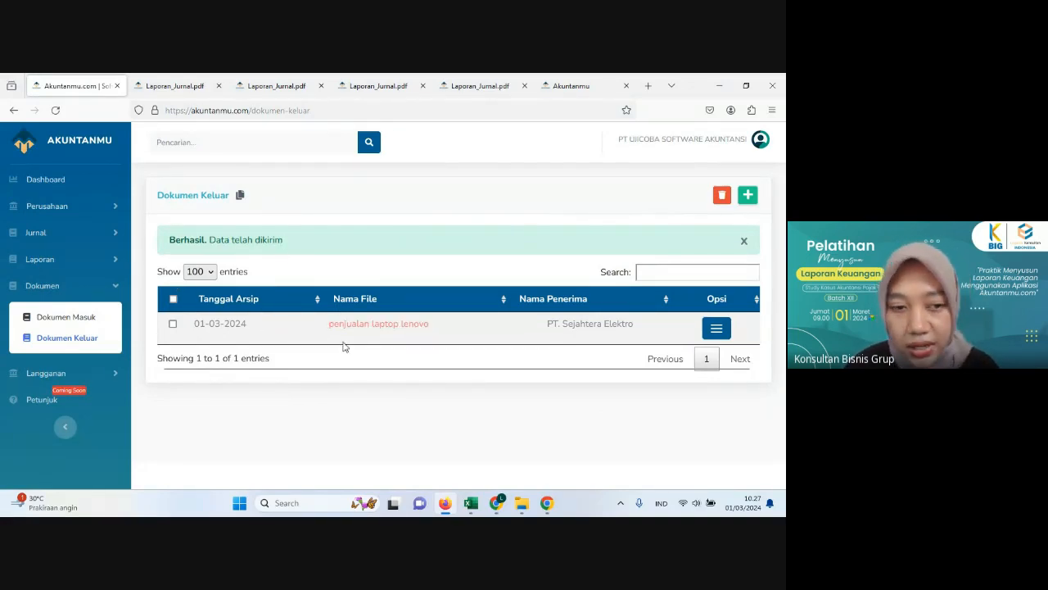
Step: Start a new journal entry for the Lenovo laptop sale and set its date to 08-12-2023, consulting the Excel transaction list
click(45, 234)
click(43, 286)
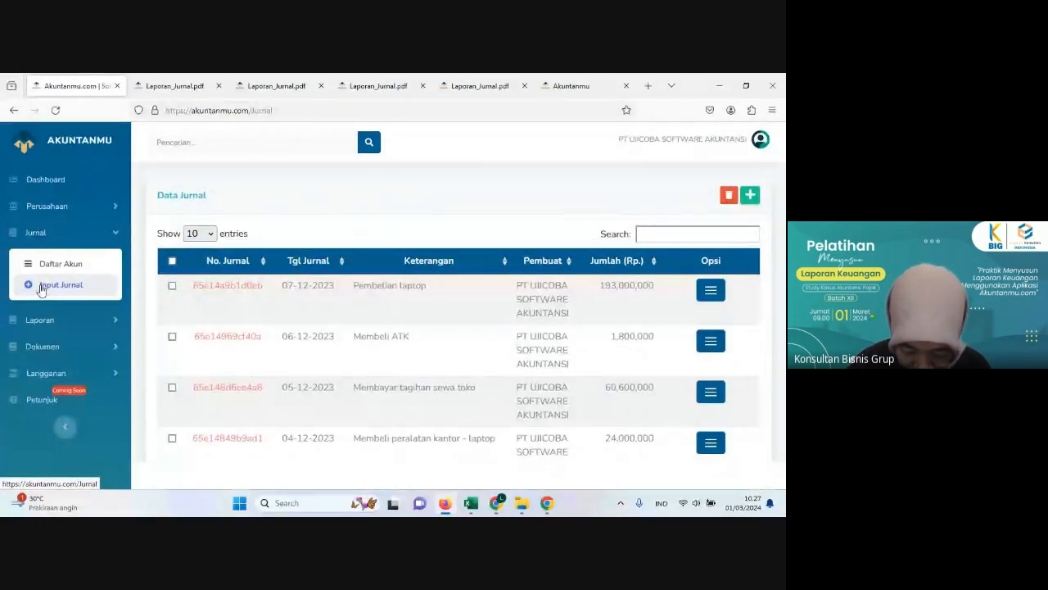
click(49, 285)
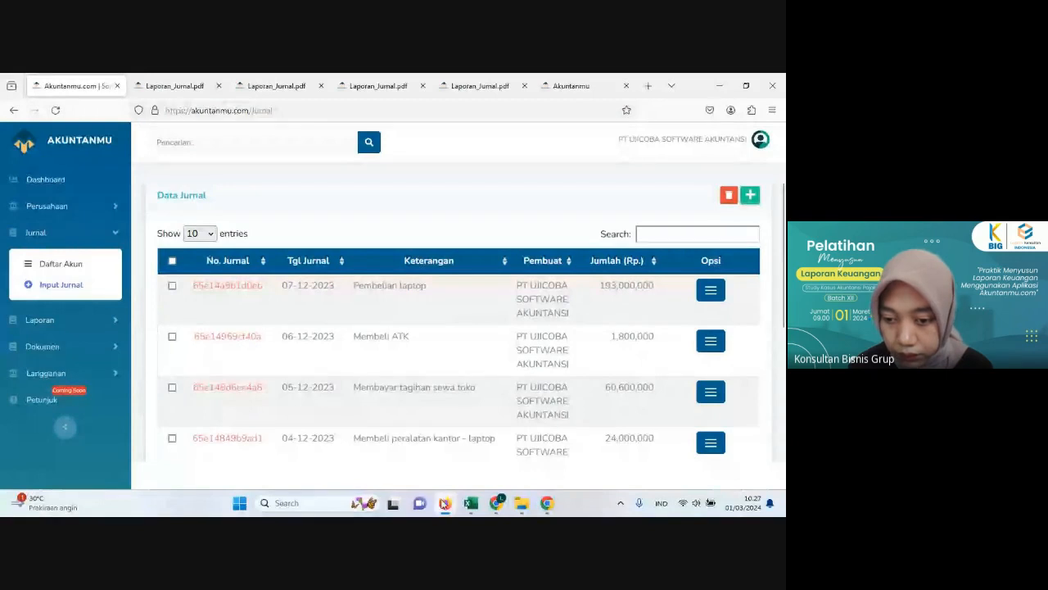
click(444, 503)
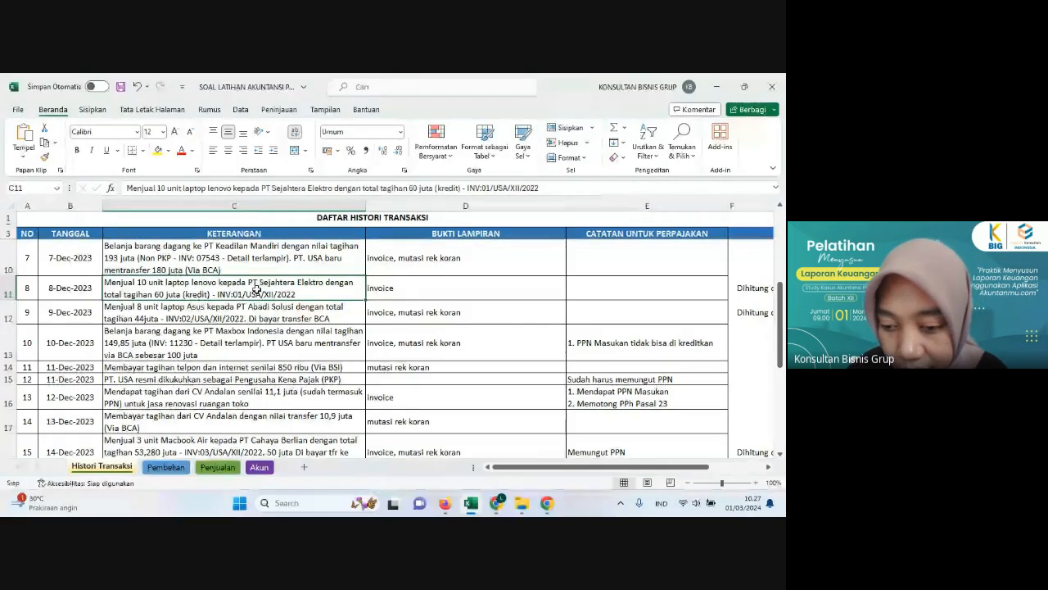
click(446, 504)
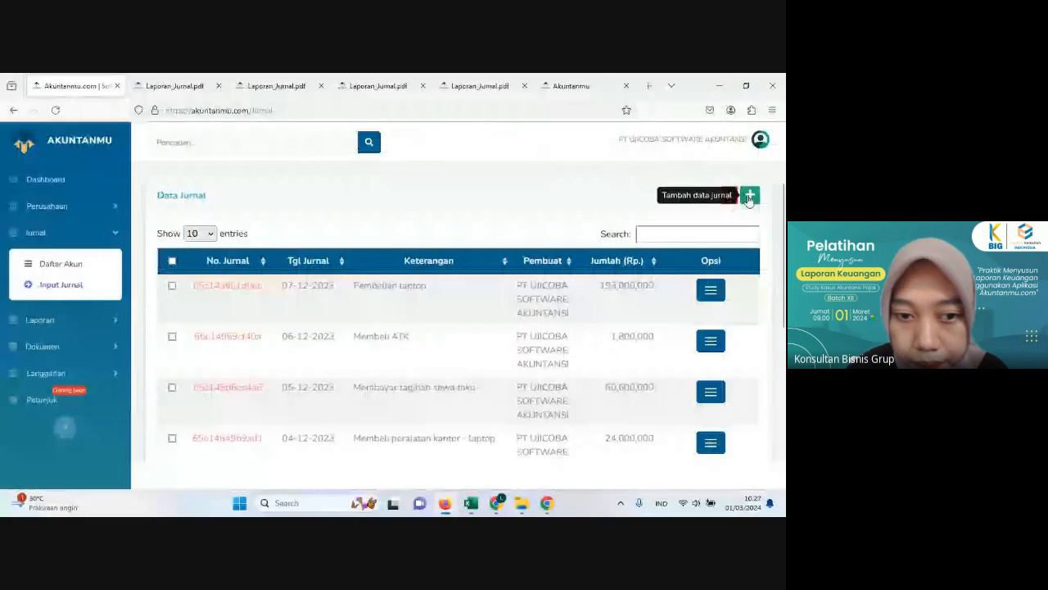
click(748, 197)
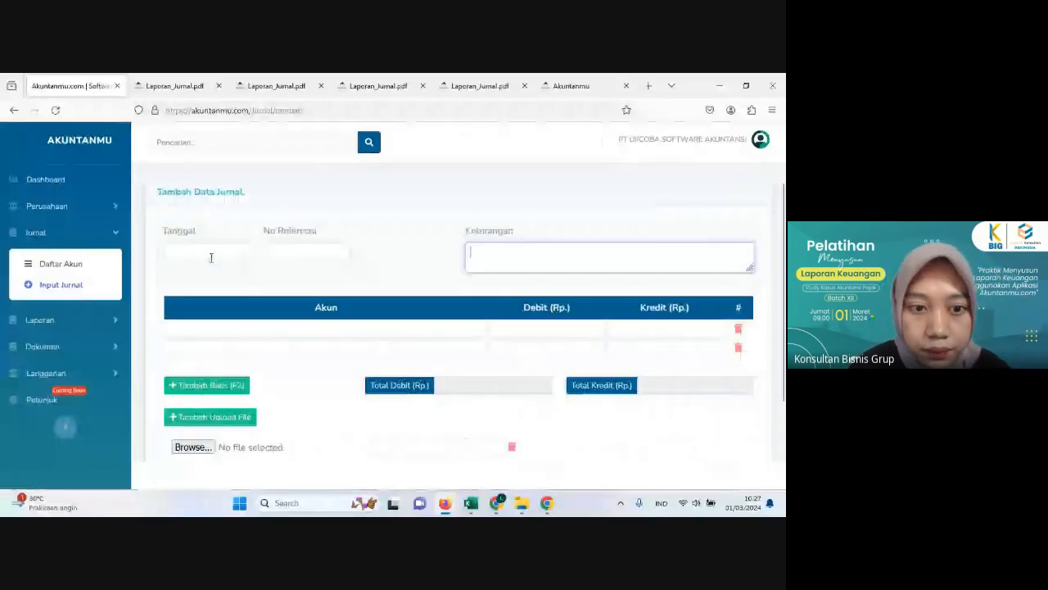
click(211, 257)
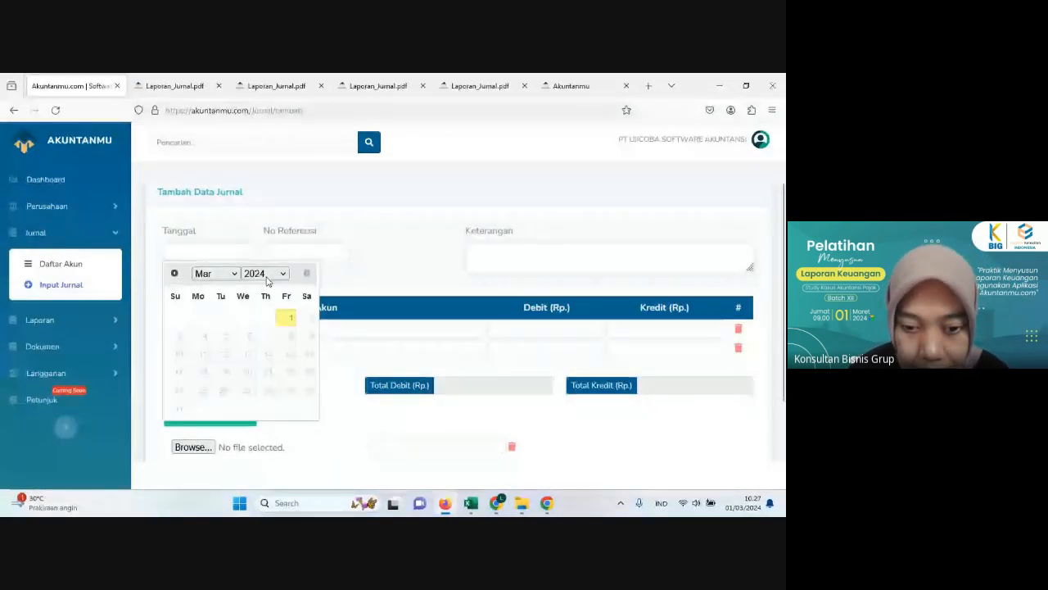
click(266, 281)
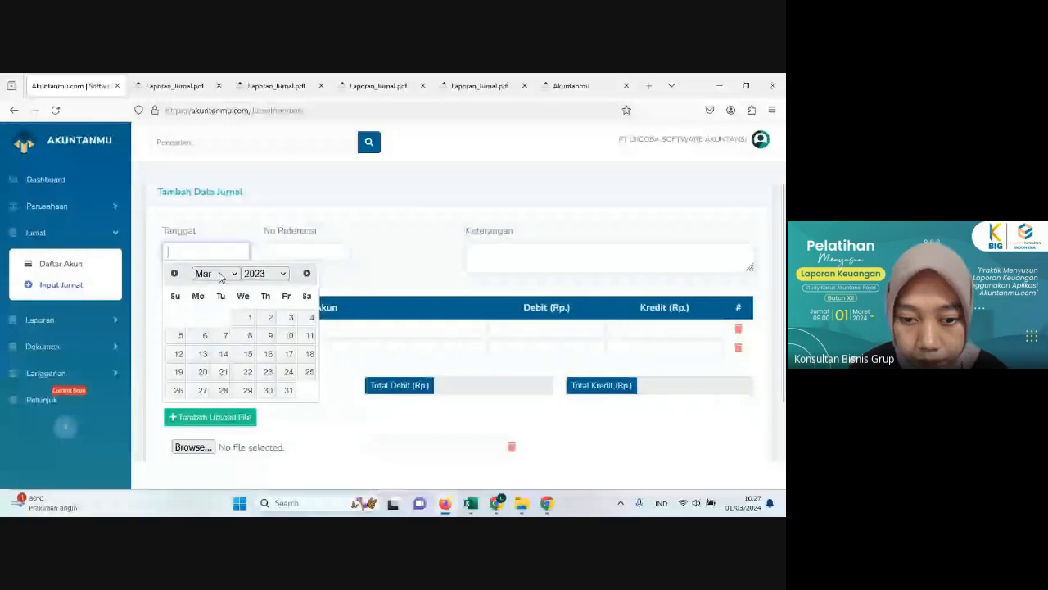
click(221, 275)
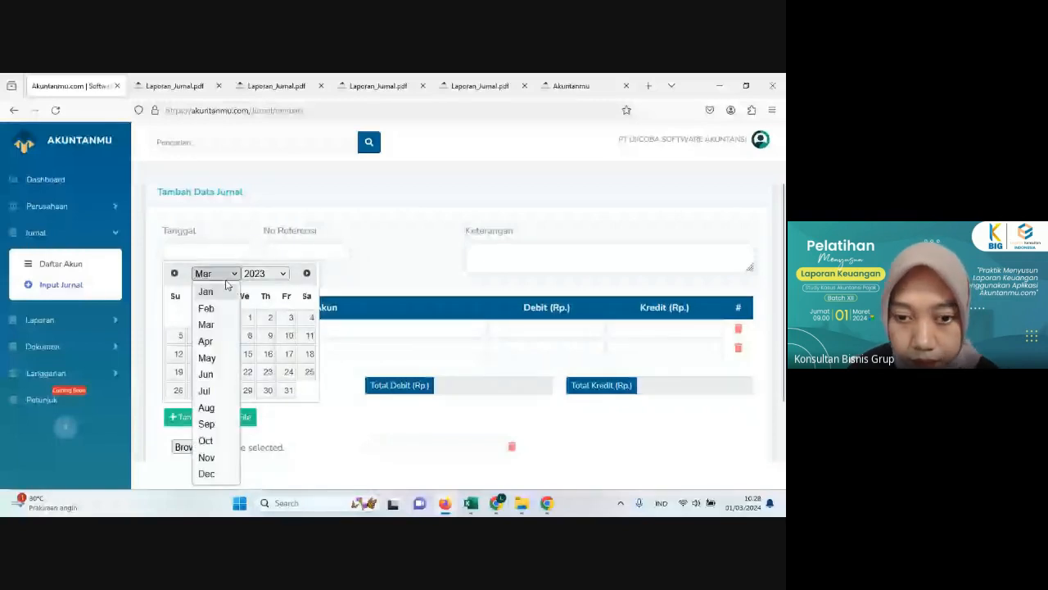
click(207, 474)
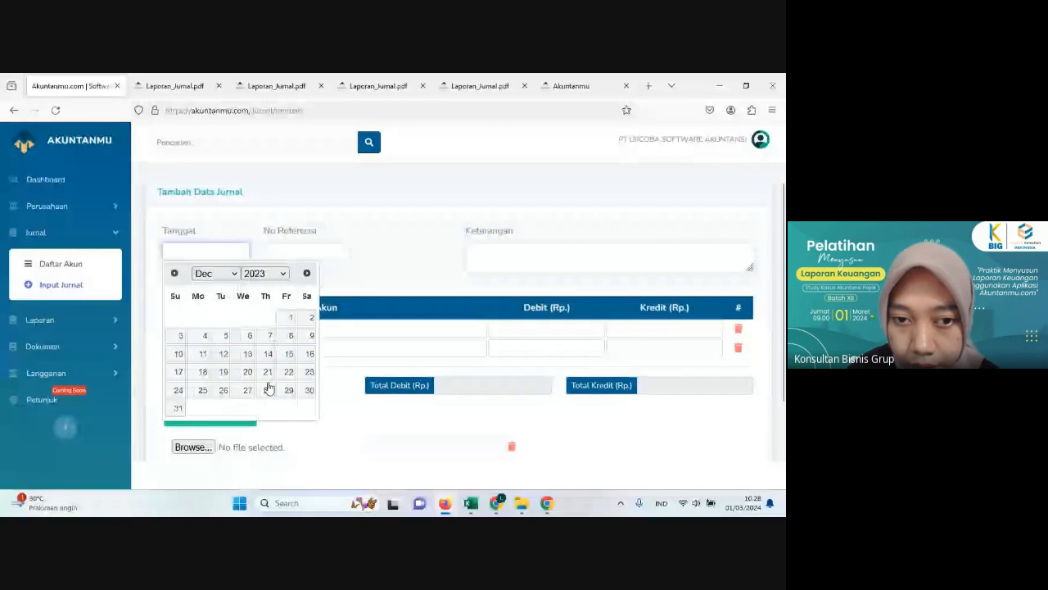
click(290, 335)
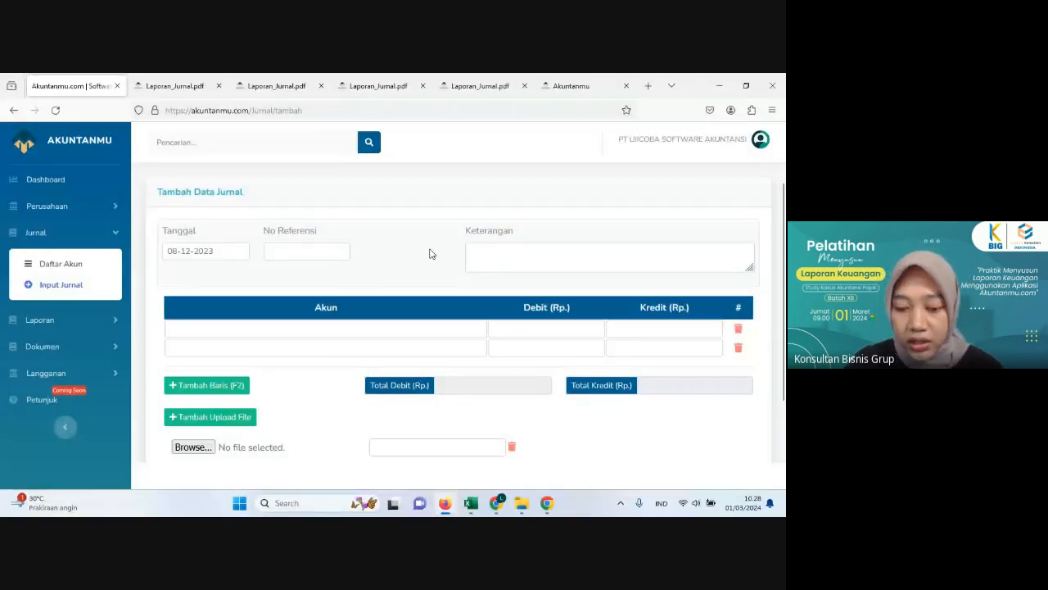
Step: Enter "Tagihan penjualan laptop - PT. Sejahtera Elektro" as the journal's description, checking the buyer's name in the Excel transaction list
click(493, 262)
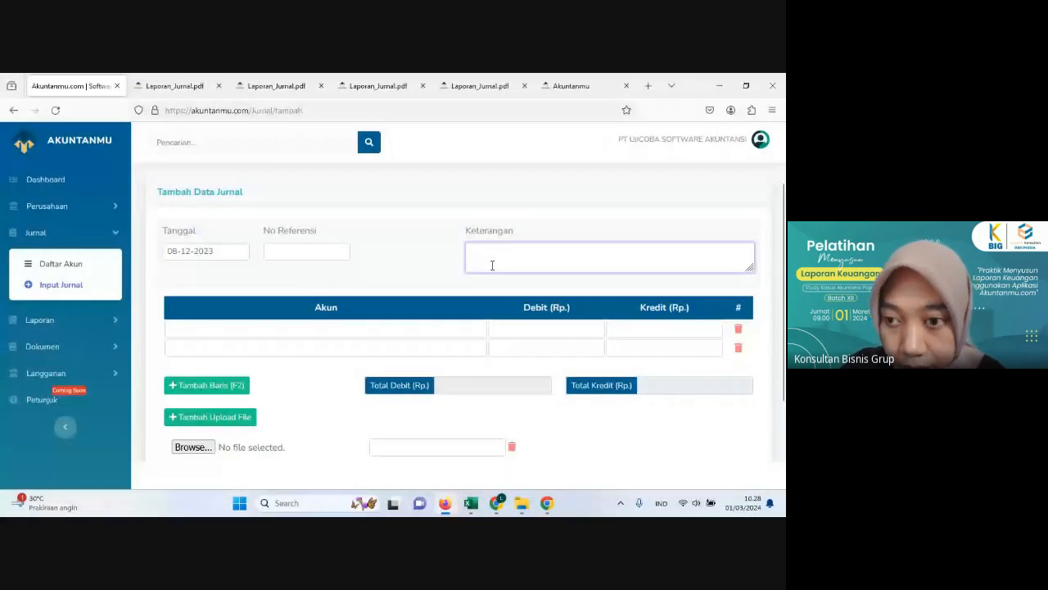
text(Tagihan p)
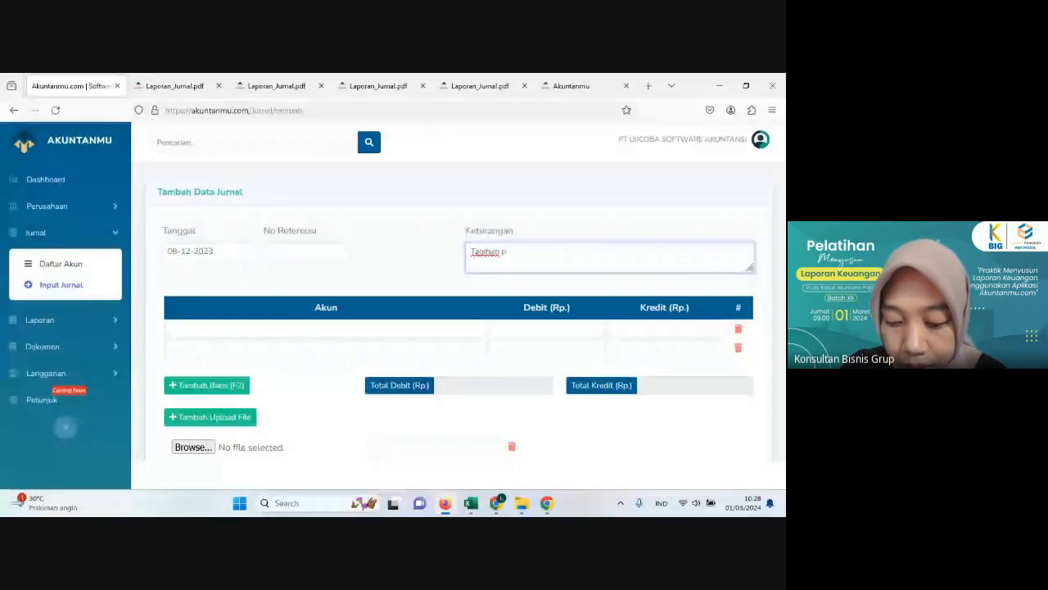
text(enjualan )
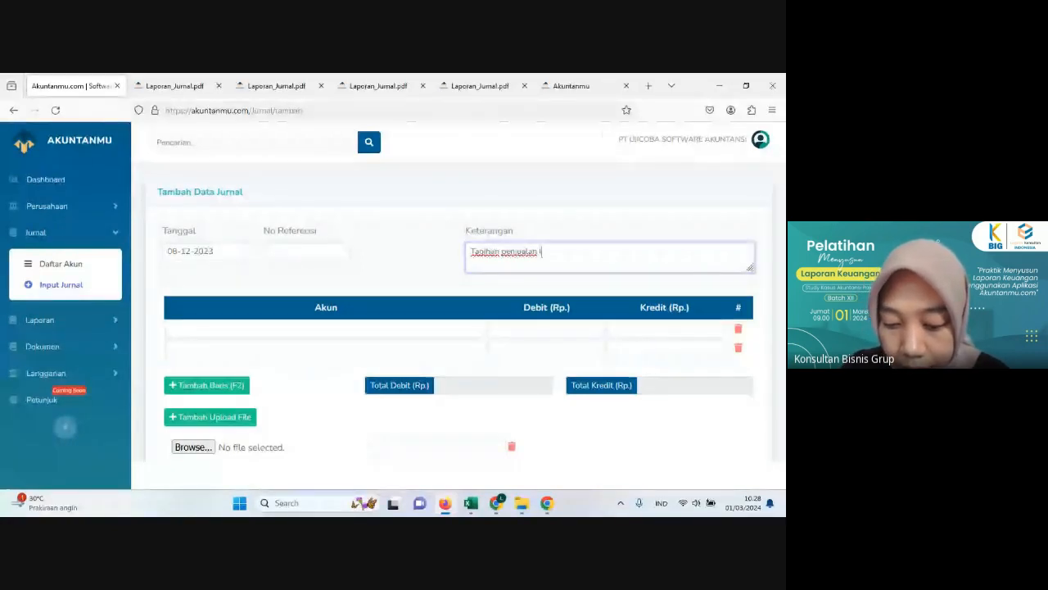
text(lapto)
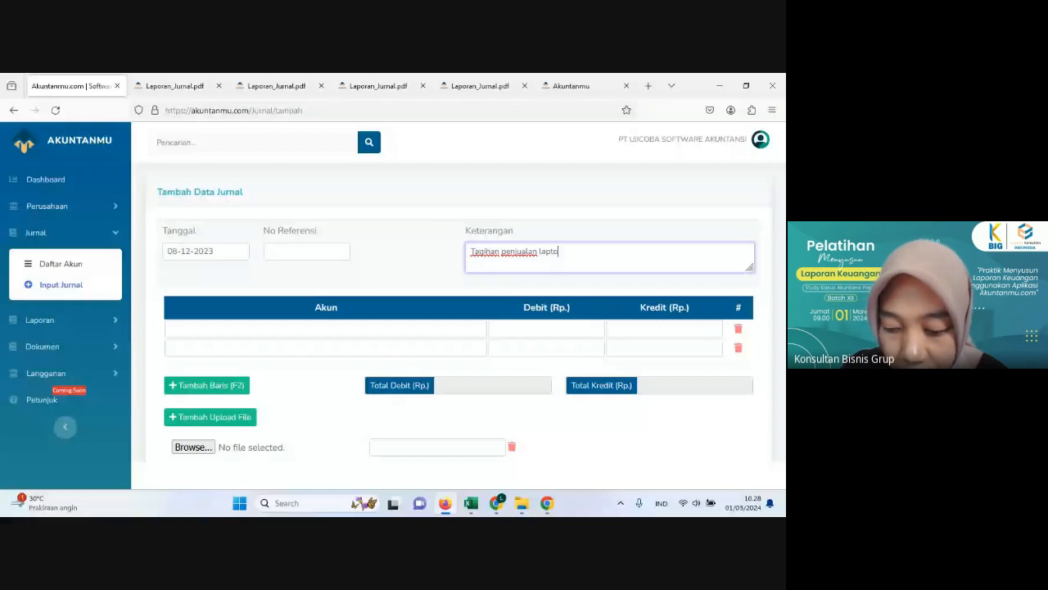
text(p - PT)
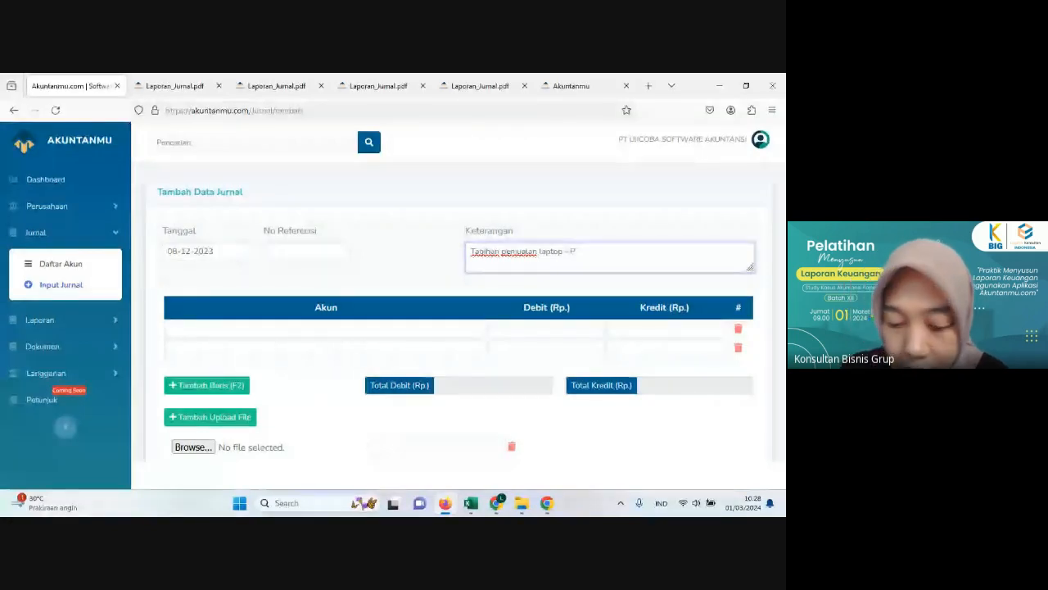
click(449, 506)
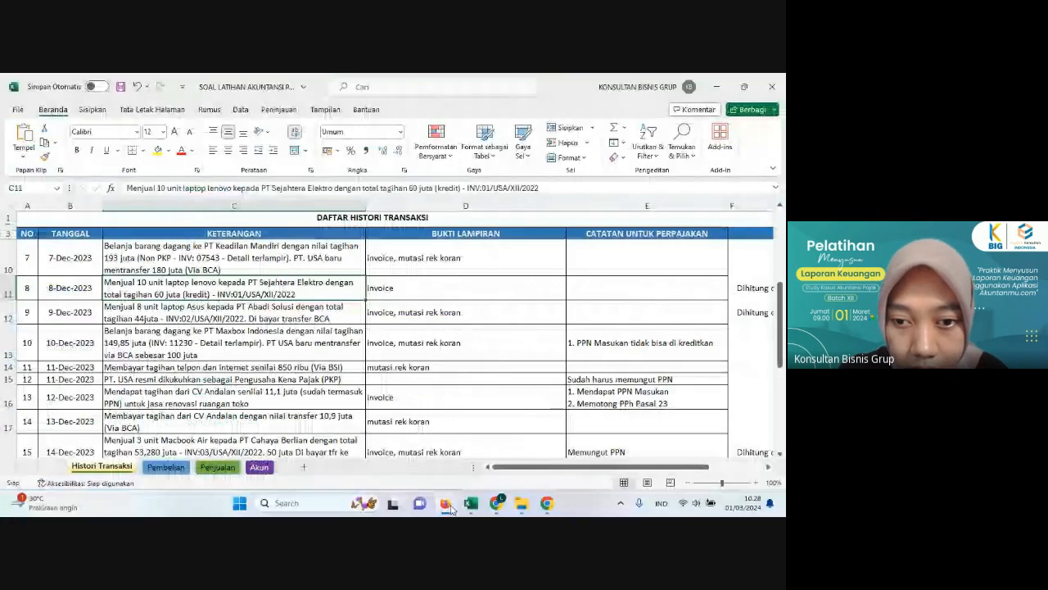
click(450, 506)
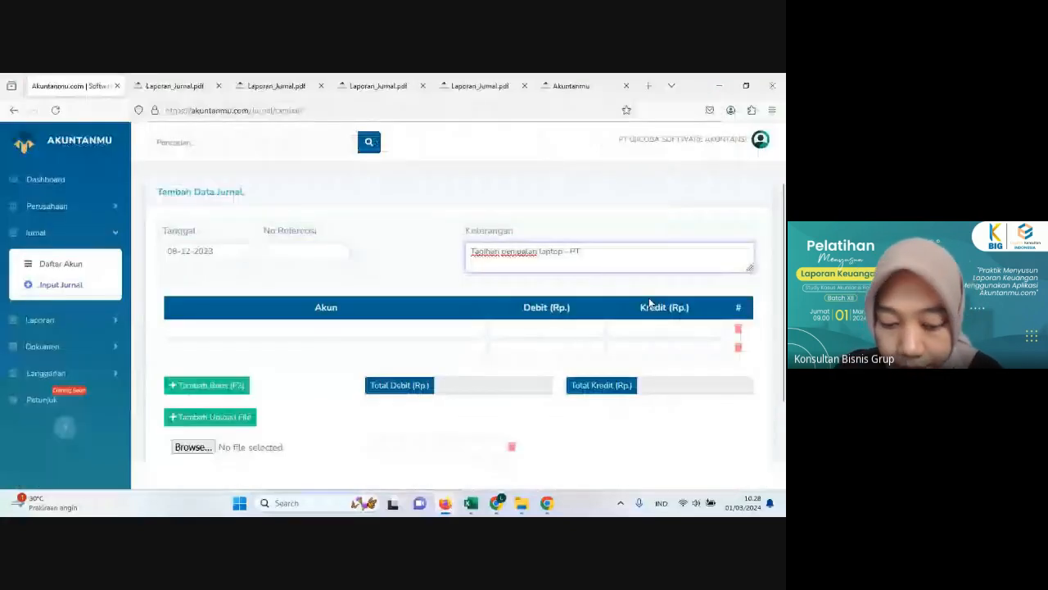
text(. S)
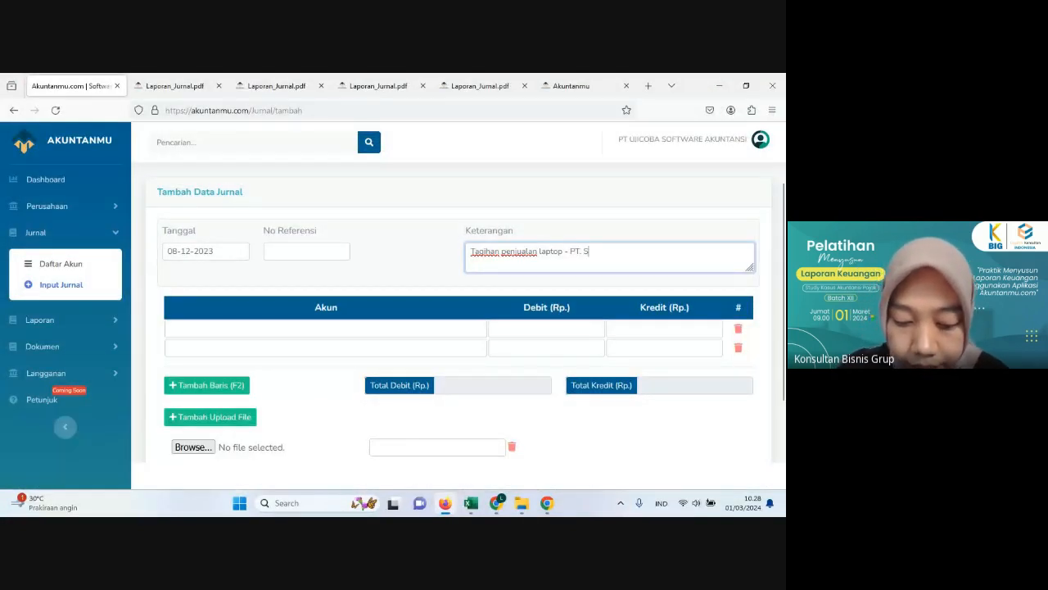
text(ejahtera)
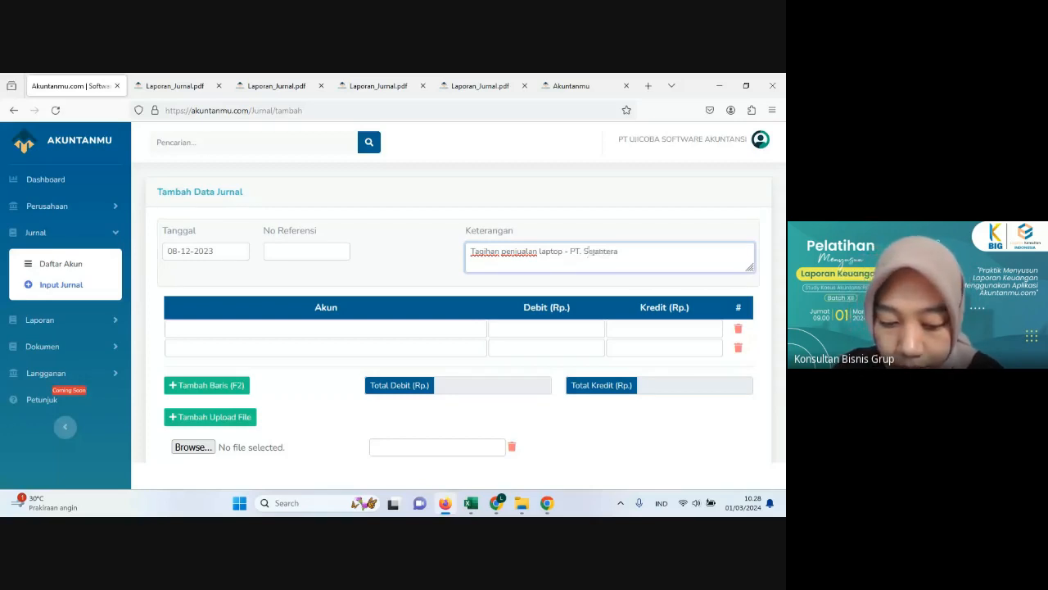
text( Elektro)
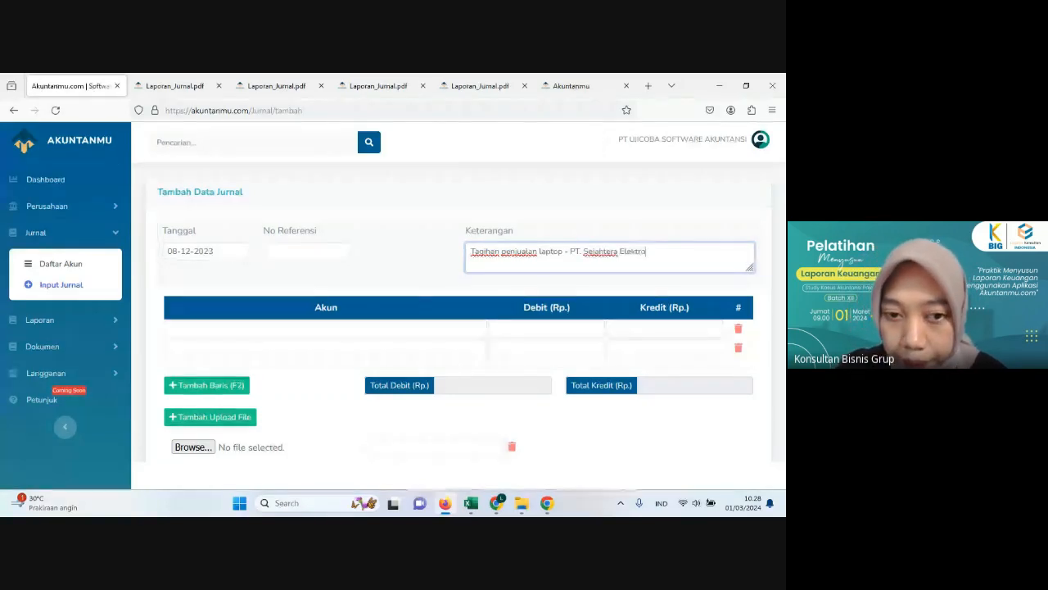
Step: Set the first journal line's account to Piutang Usaha - PT Sejahtera Elektro and recheck the sale in the Excel transaction list
click(332, 325)
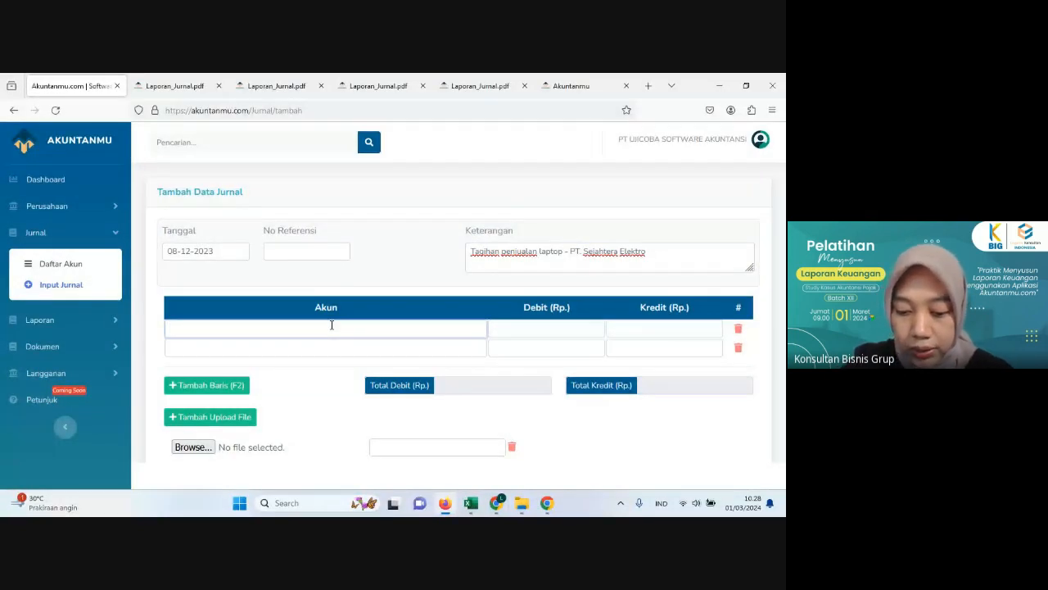
text(piut)
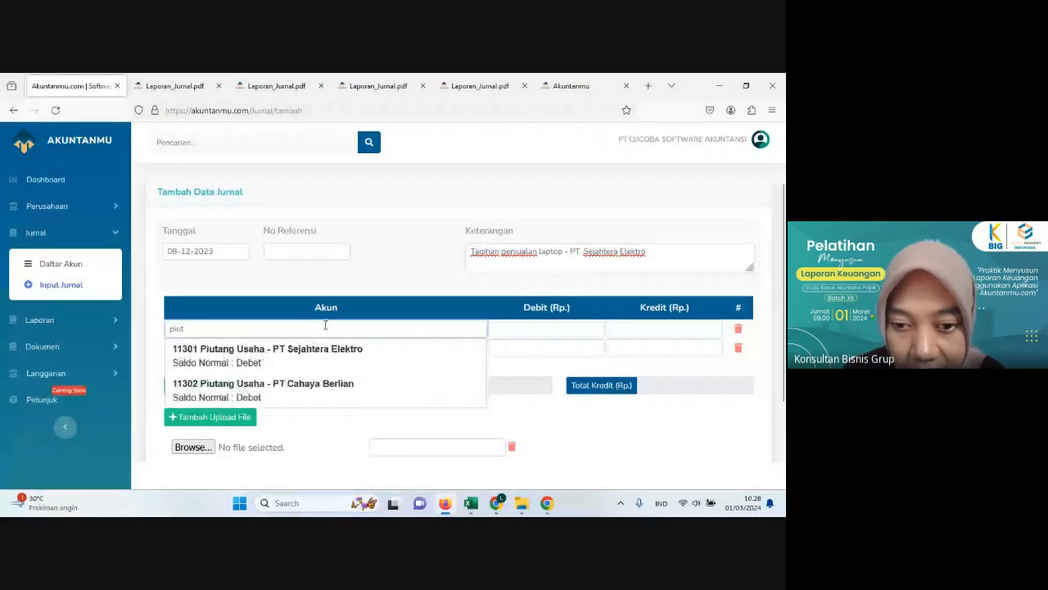
click(306, 363)
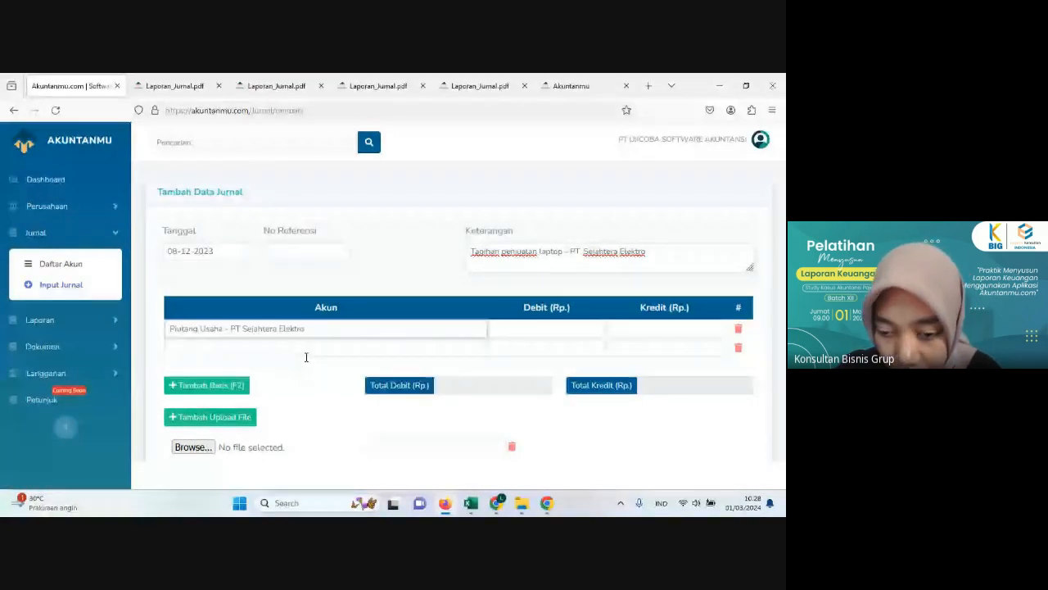
click(447, 506)
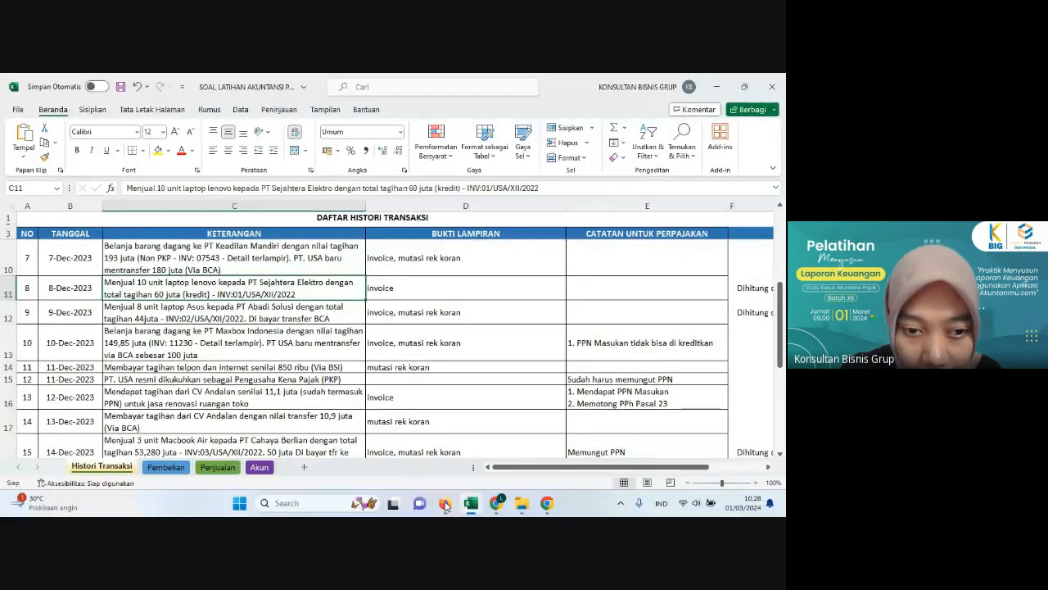
key(Down)
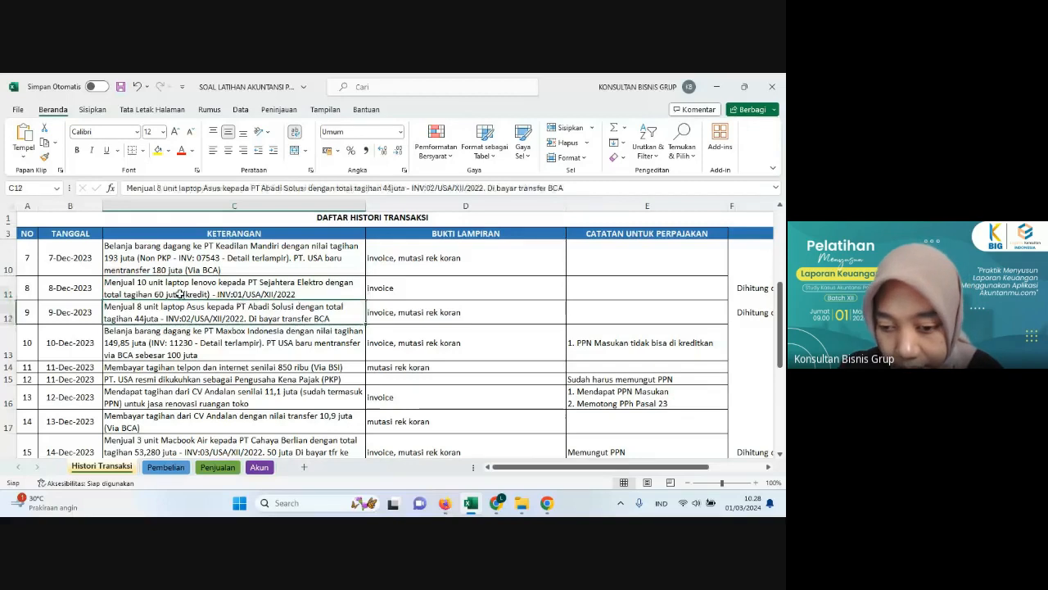
key(alt+Tab)
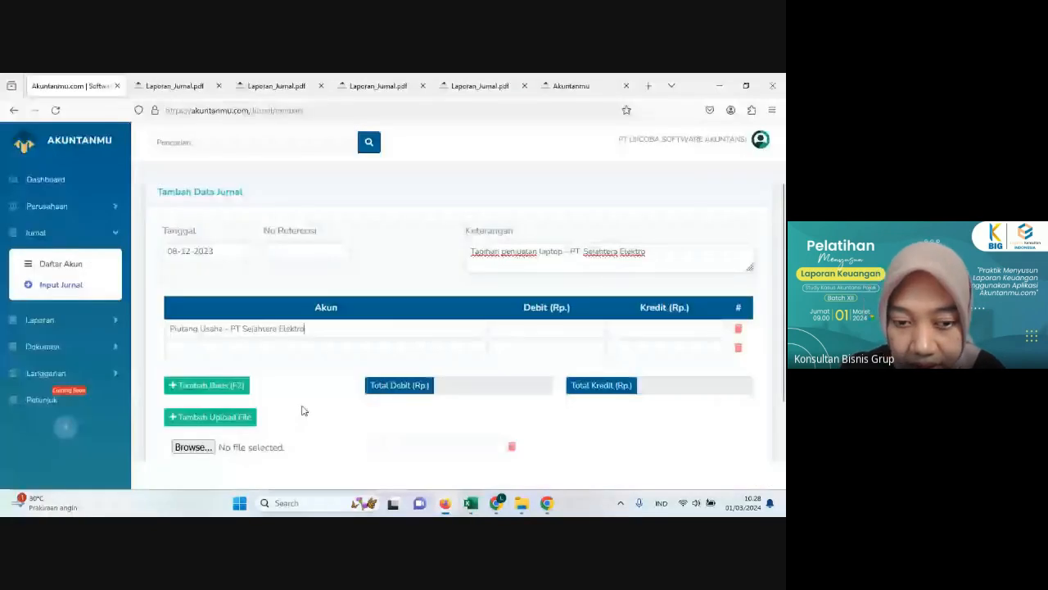
Step: Set the second journal line's account to 41101 Penjualan - Laptop Lenovo
key(Tab)
key(Tab)
key(Tab)
text(l)
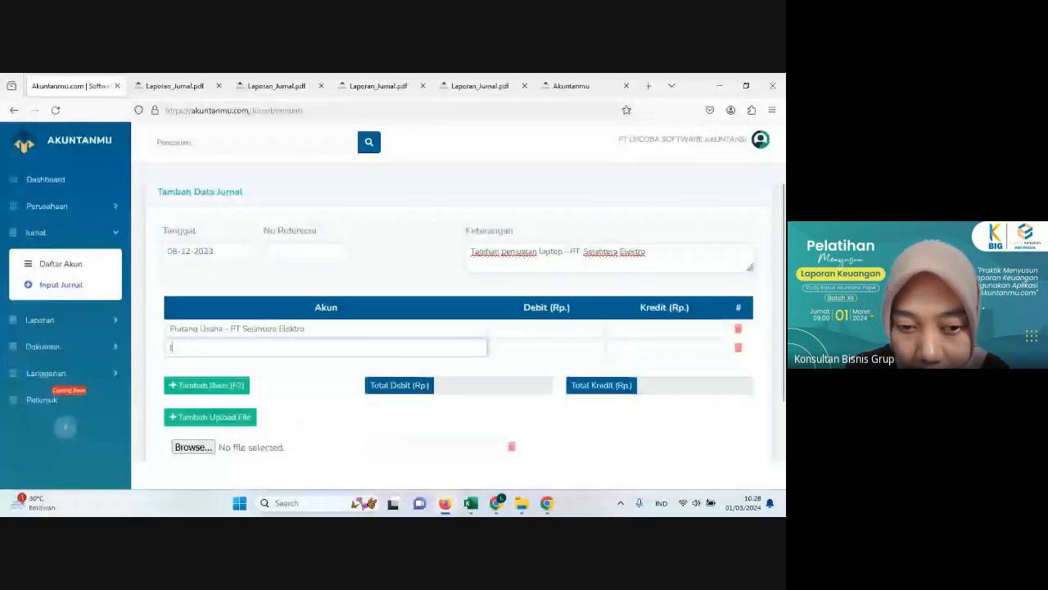
text(enovo)
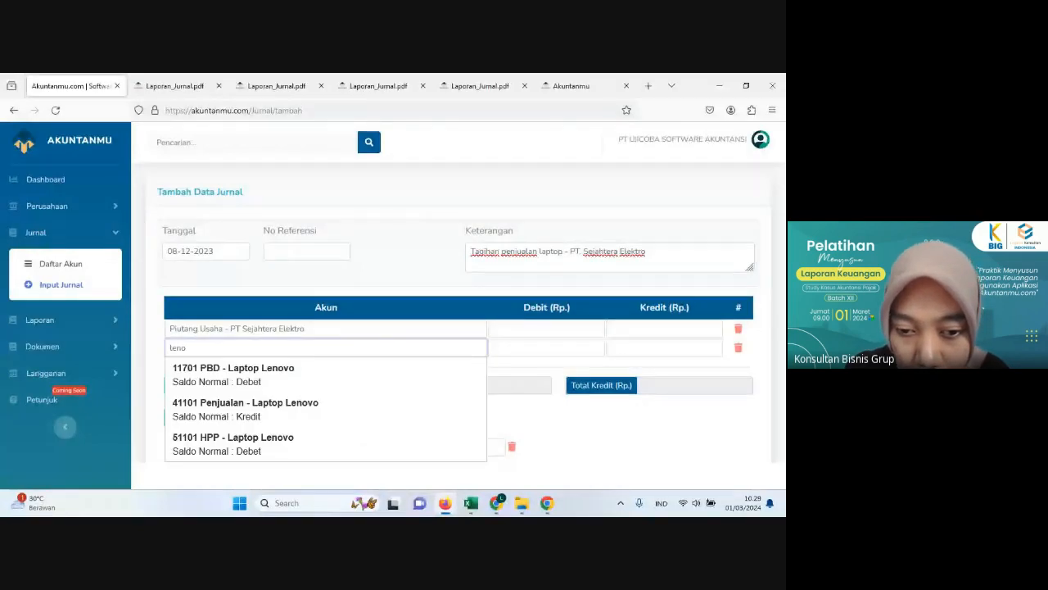
click(291, 418)
Step: Check the Lenovo subtotal in Excel's Penjualan sheet and enter 60,000,000 as the receivable's debit and the sales line's credit in Akuntanmu
mouse_move(449, 511)
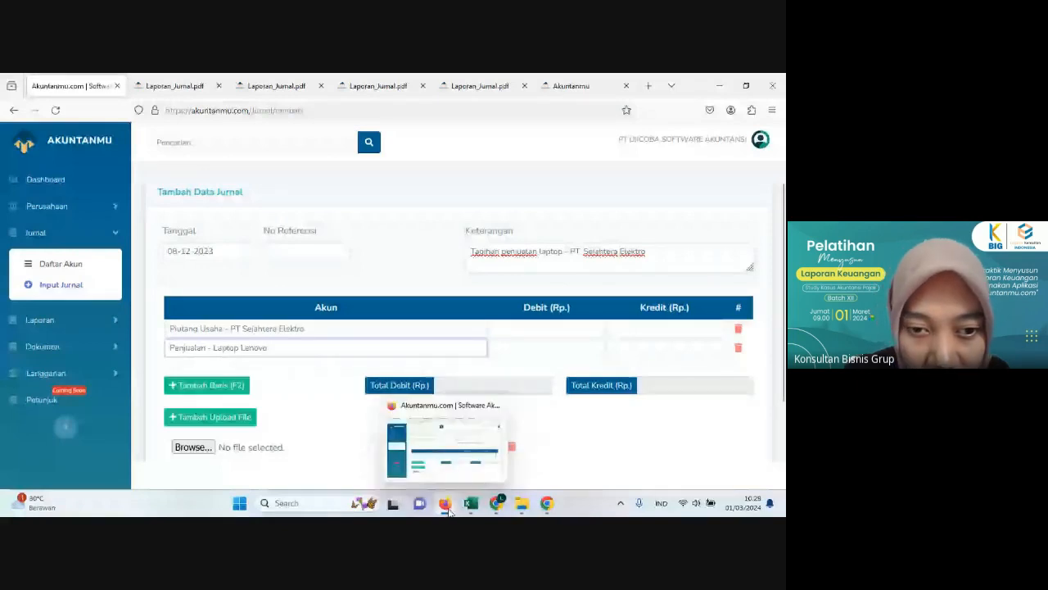
click(471, 503)
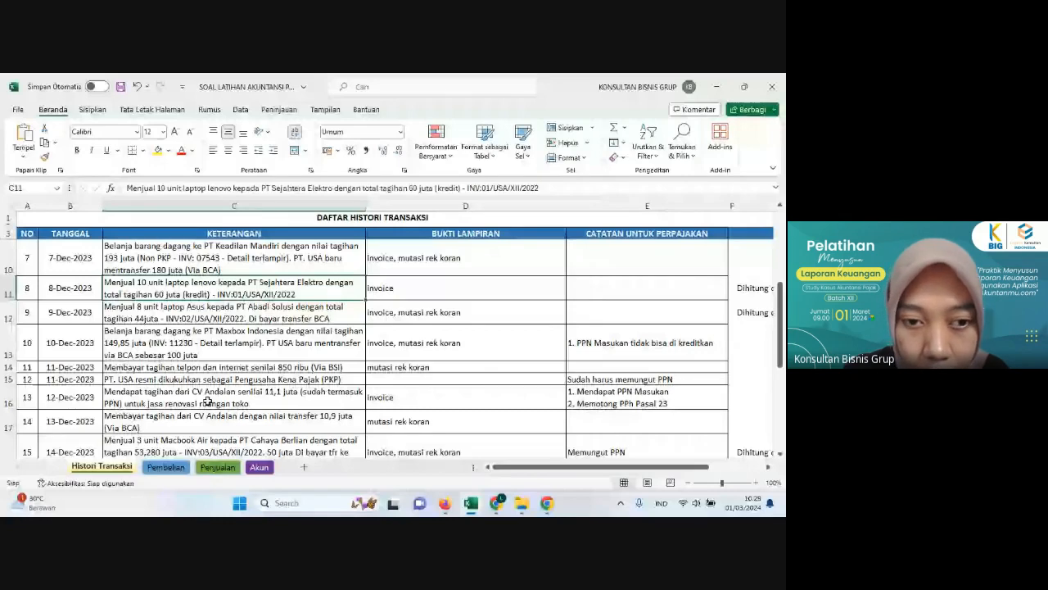
click(217, 467)
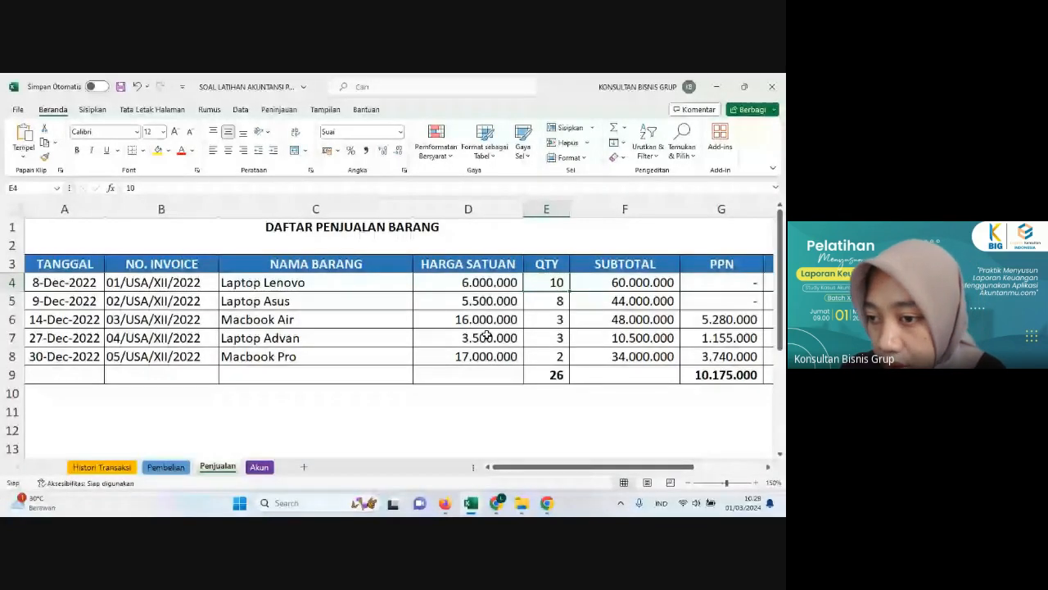
click(625, 283)
mouse_move(445, 503)
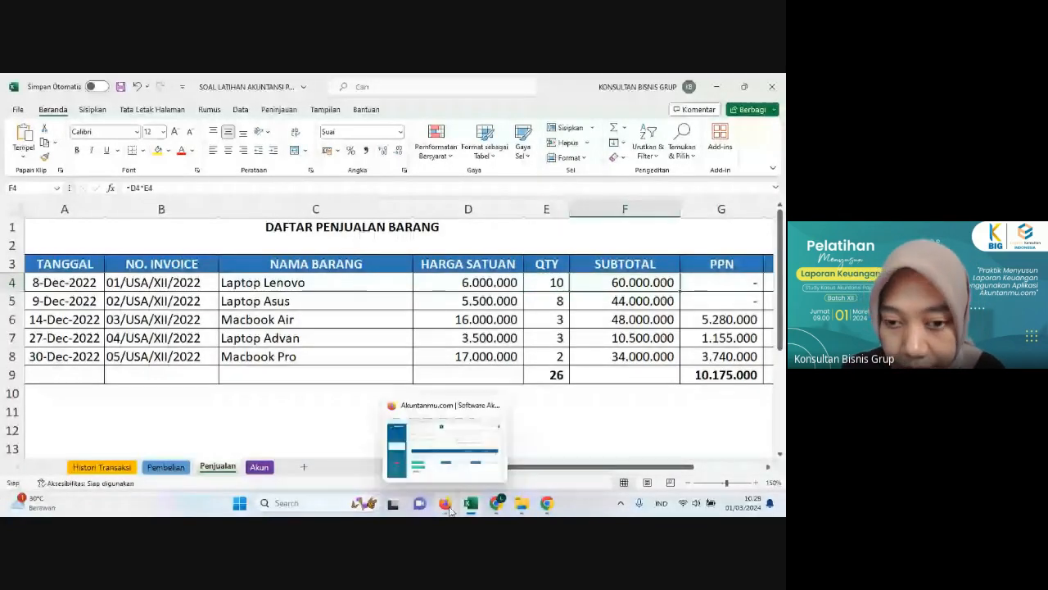
click(445, 450)
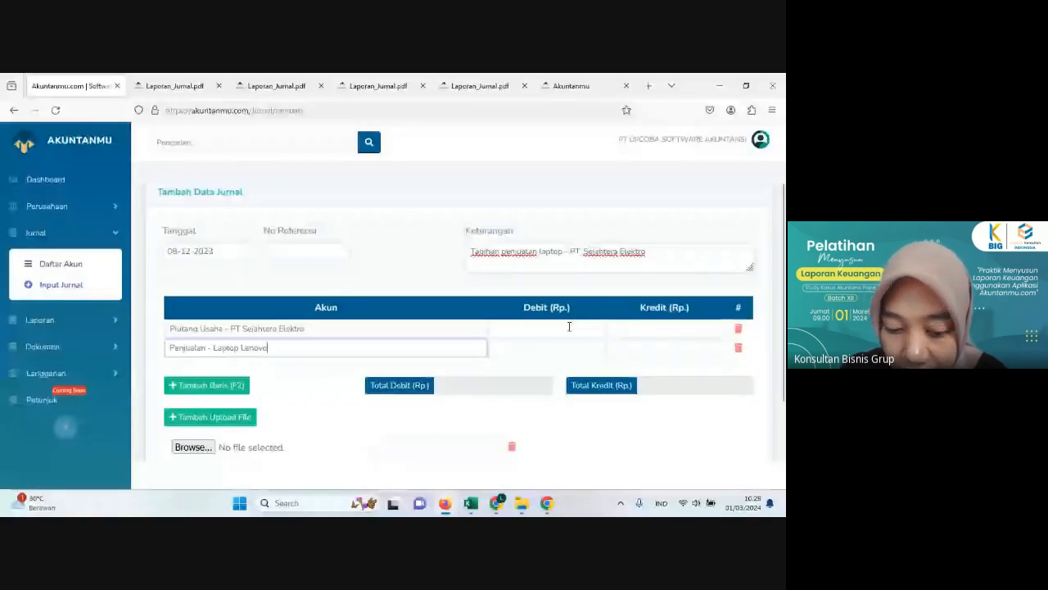
click(569, 327)
text(60000000)
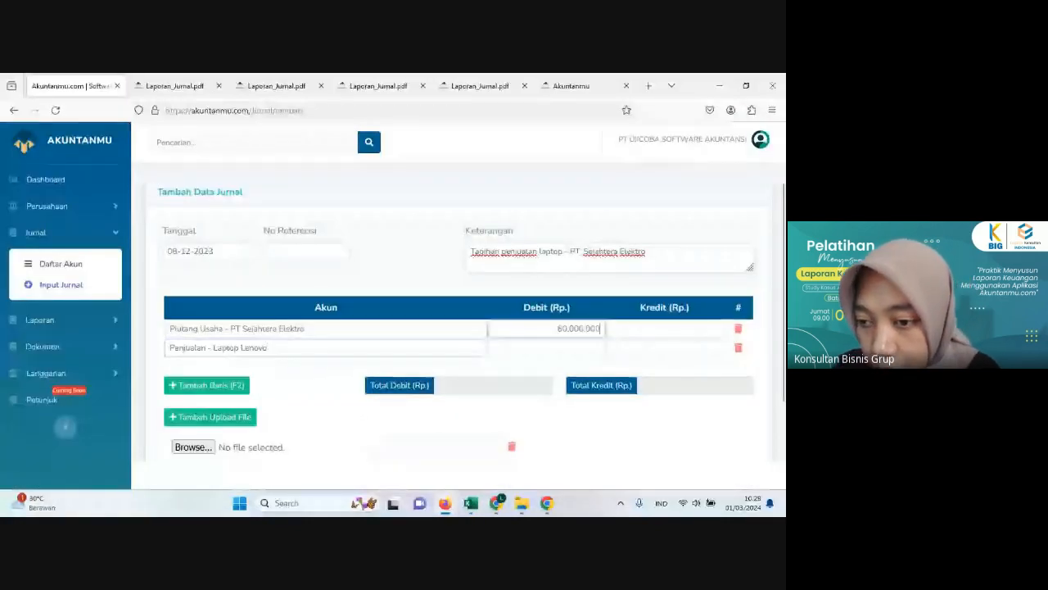
click(639, 347)
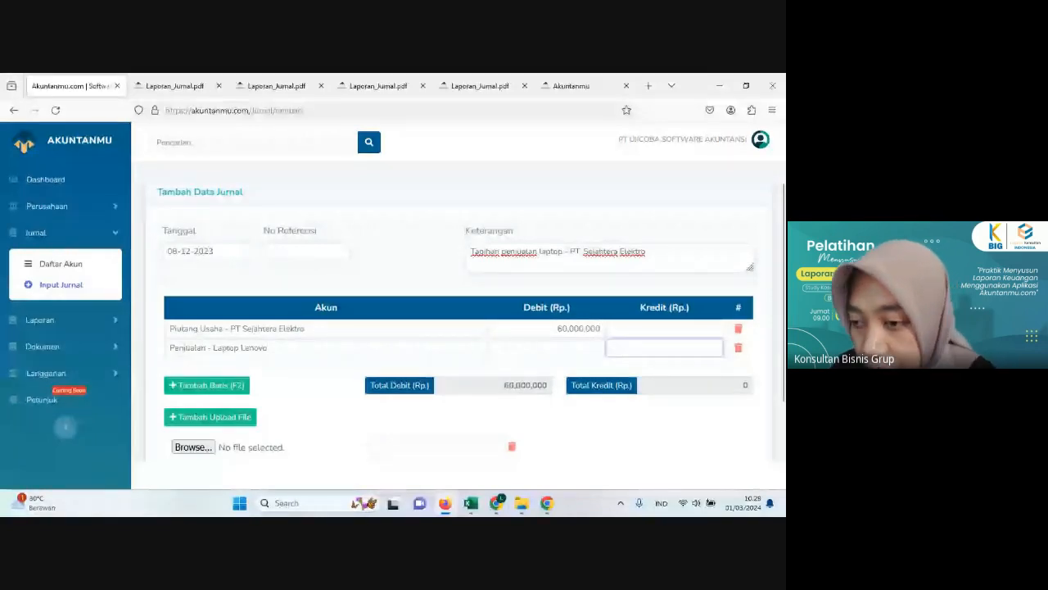
text(60000000)
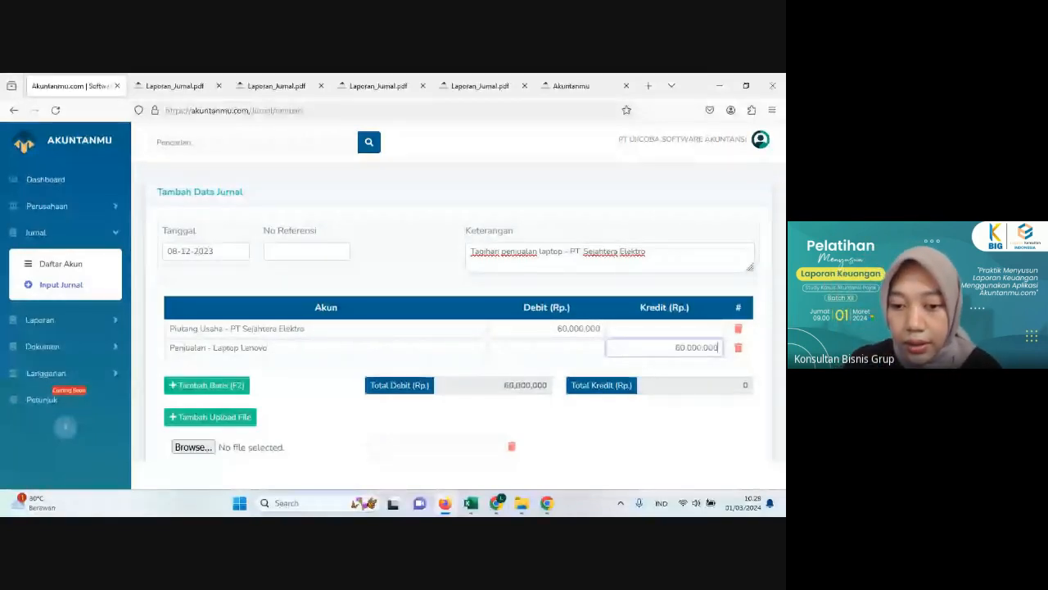
click(375, 428)
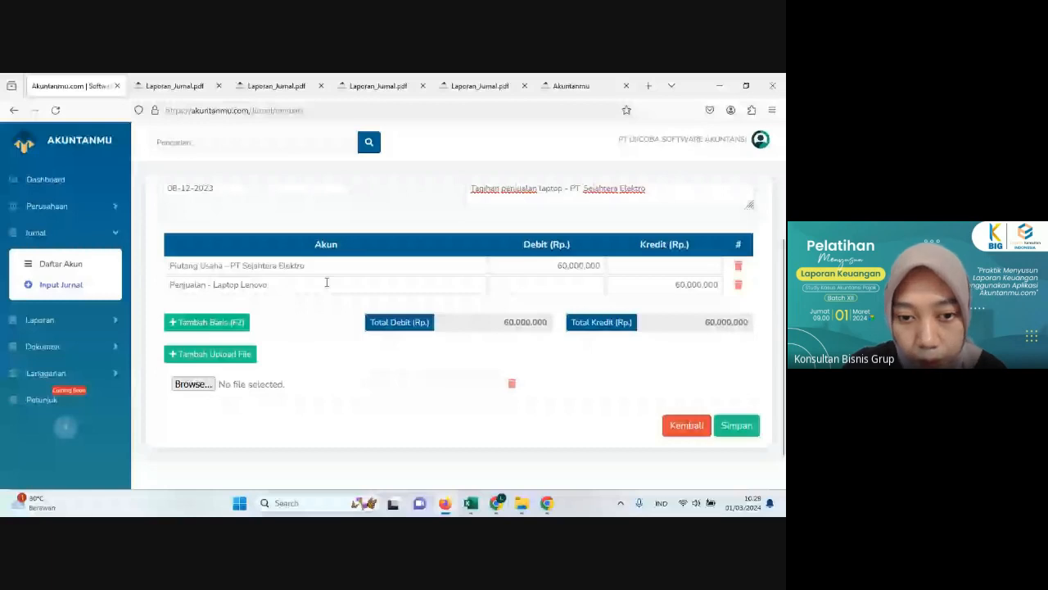
Step: Add two more journal lines with the accounts HPP - Laptop Lenovo and PBD - Laptop Lenovo
click(238, 324)
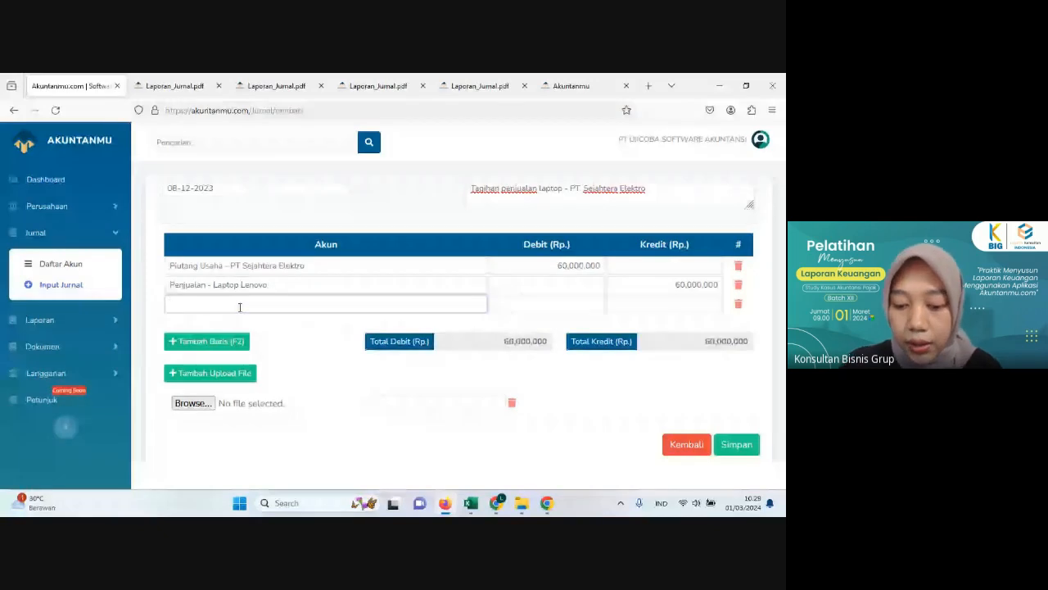
click(240, 307)
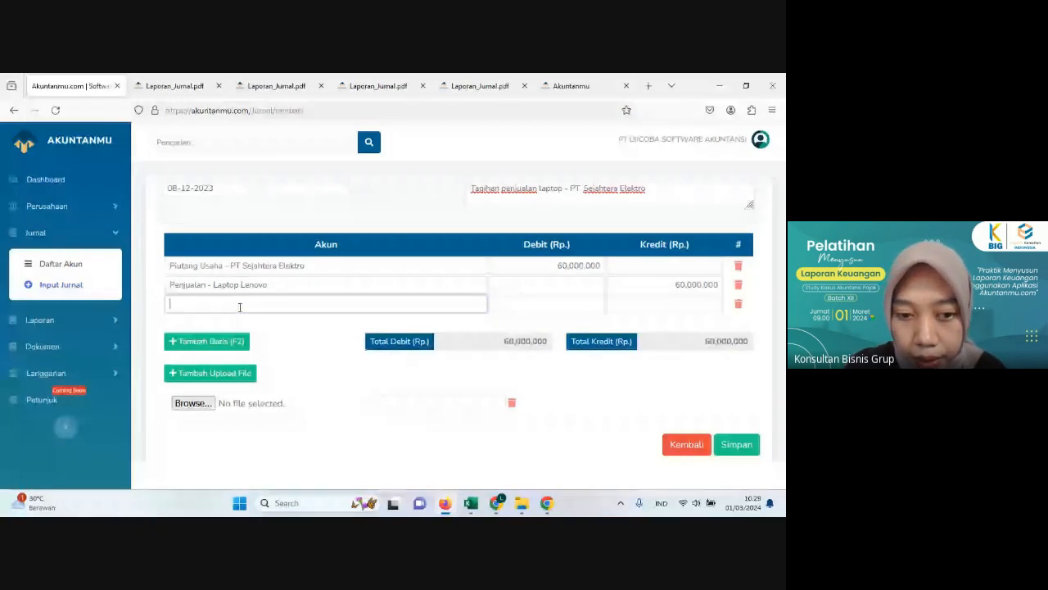
text(hpp)
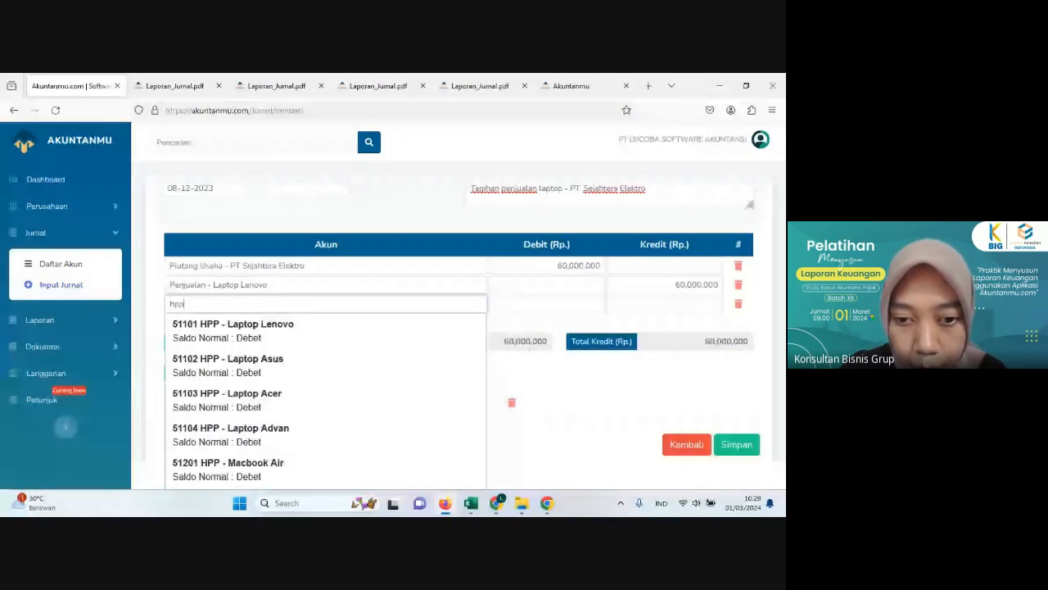
click(238, 329)
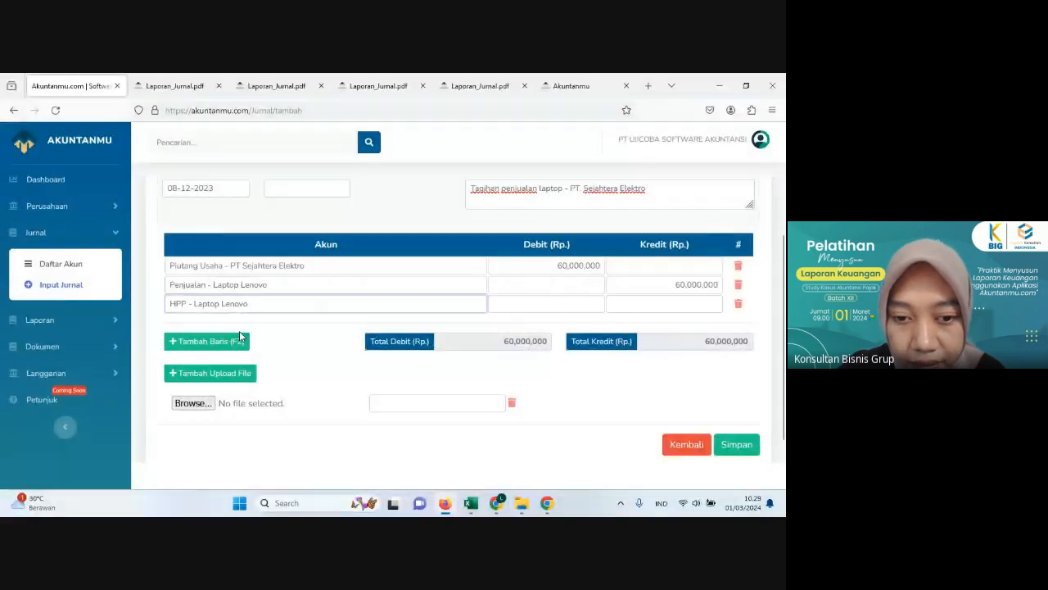
click(207, 341)
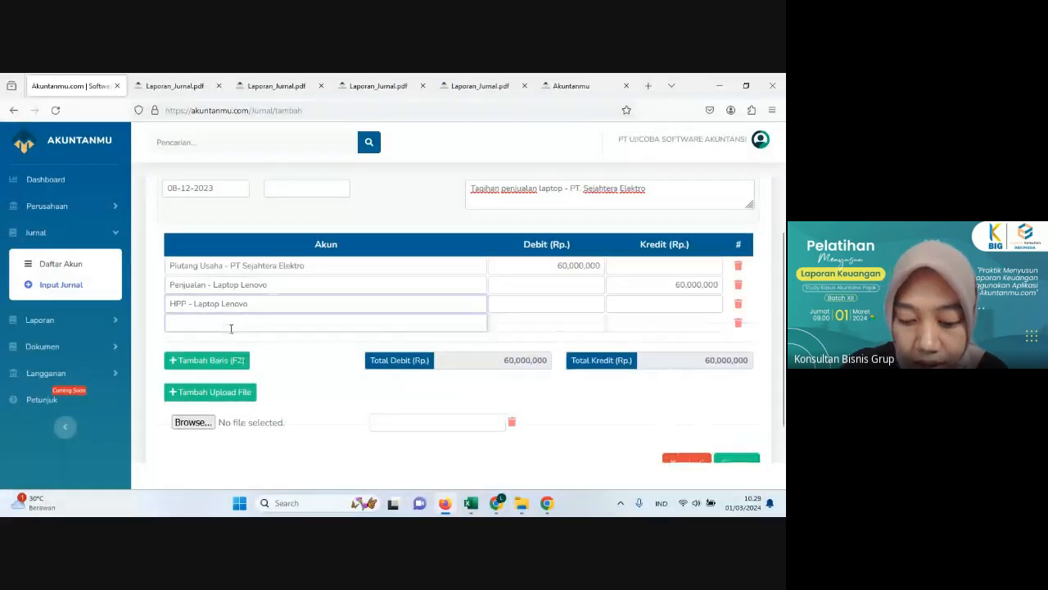
click(236, 323)
text(pbd)
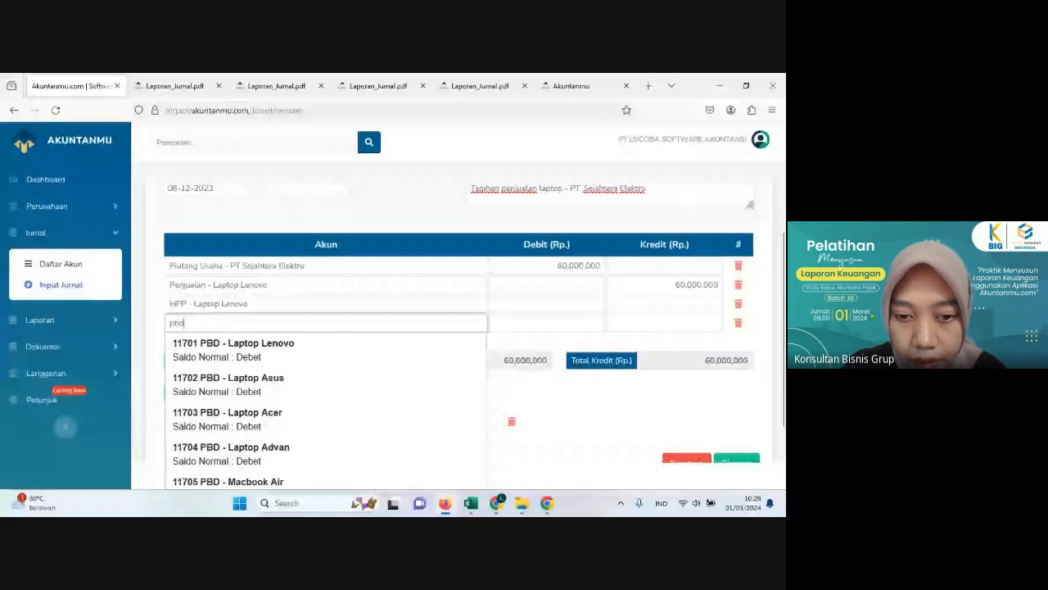
key(Down)
key(Return)
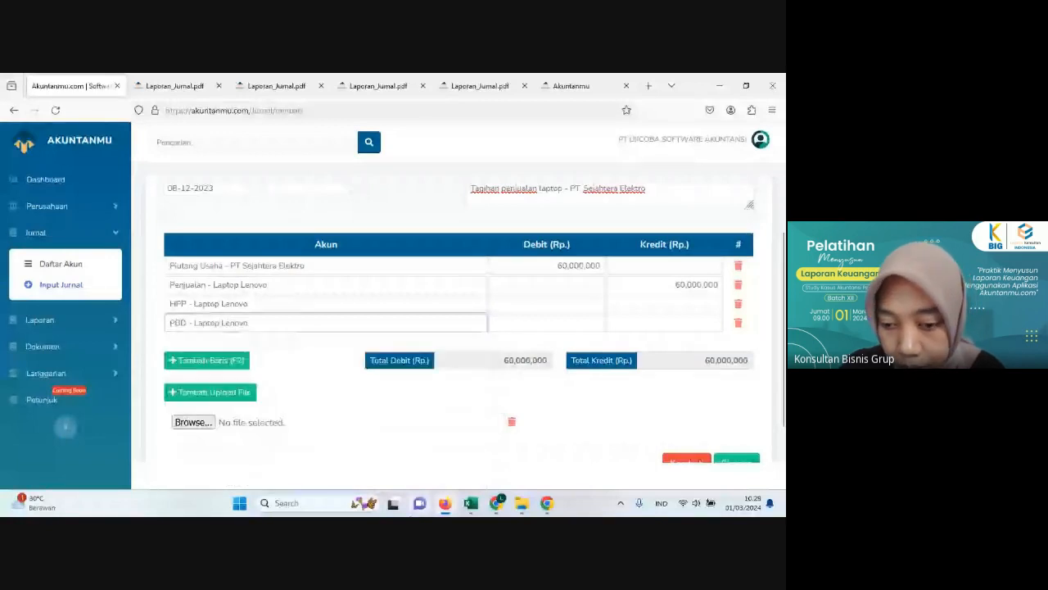
Step: Check the Lenovo purchase price in Excel's Pembelian sheet and enter 50,000,000 as the HPP line's debit and the PBD line's credit in Akuntanmu
click(447, 503)
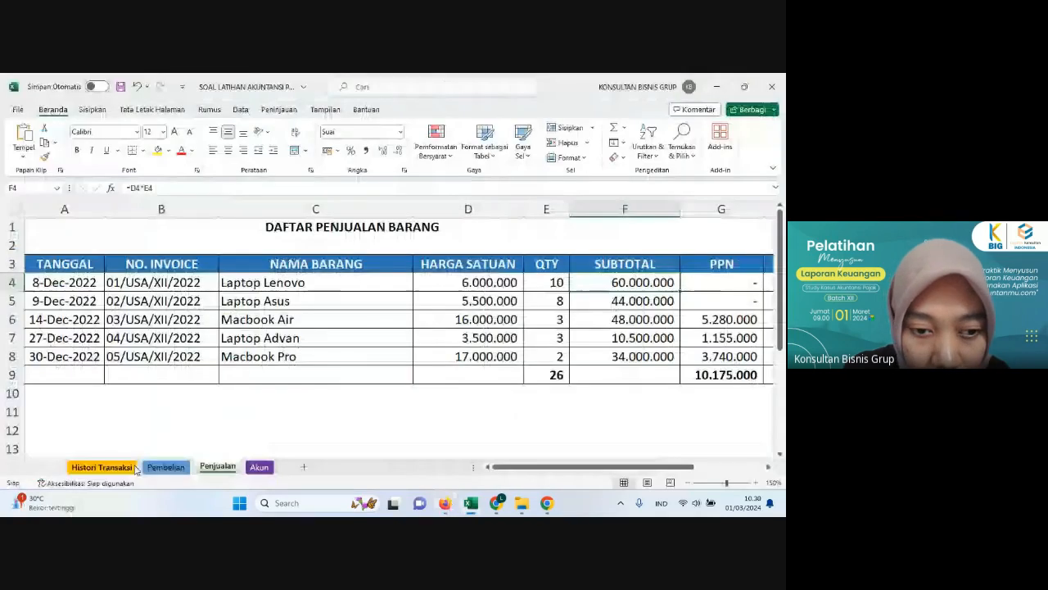
click(131, 467)
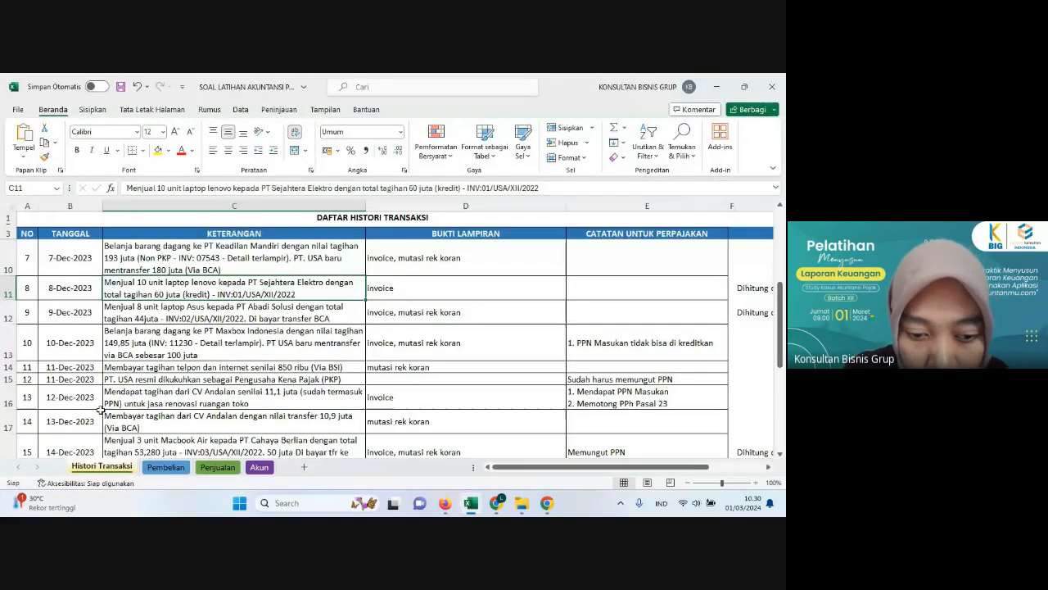
click(166, 467)
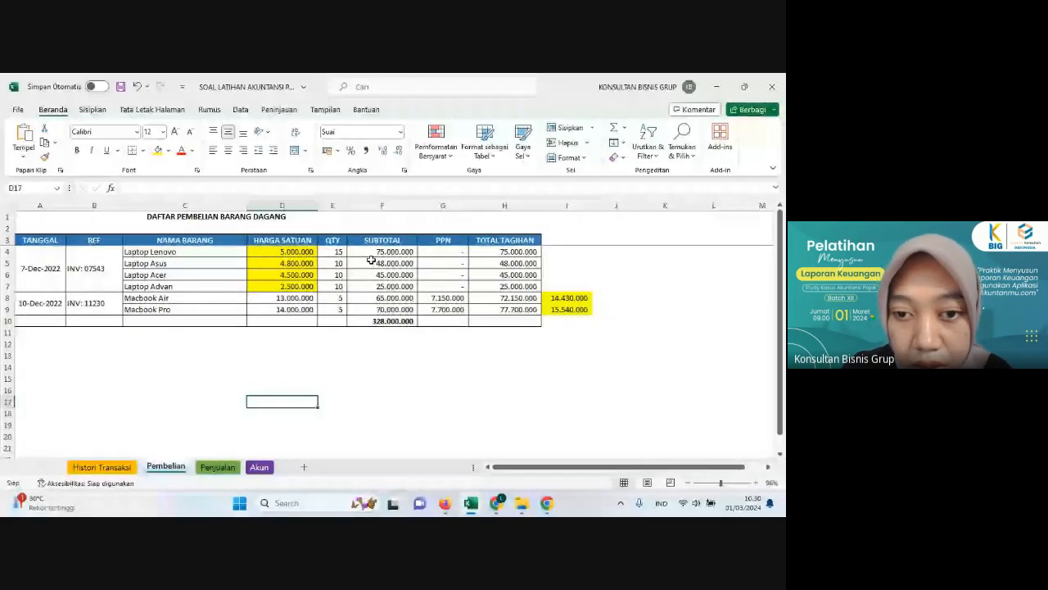
click(303, 253)
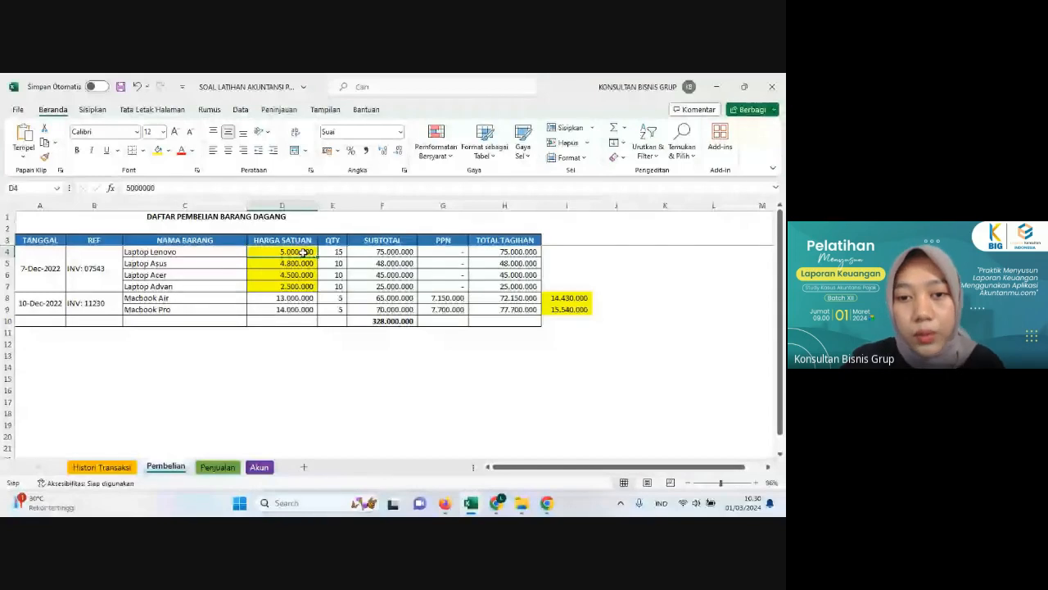
click(282, 367)
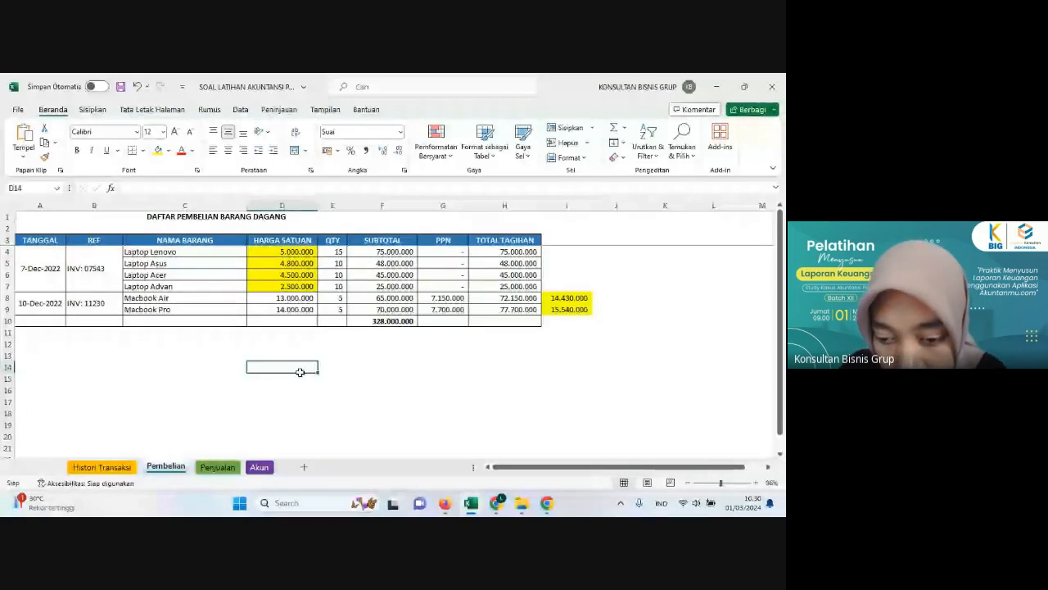
click(447, 506)
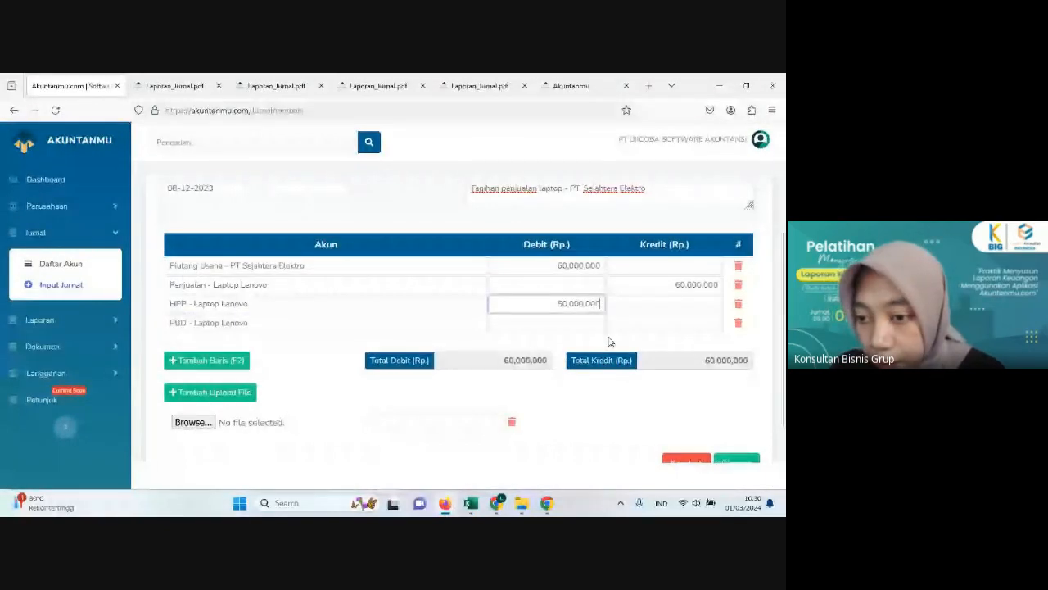
click(714, 323)
text(50,00)
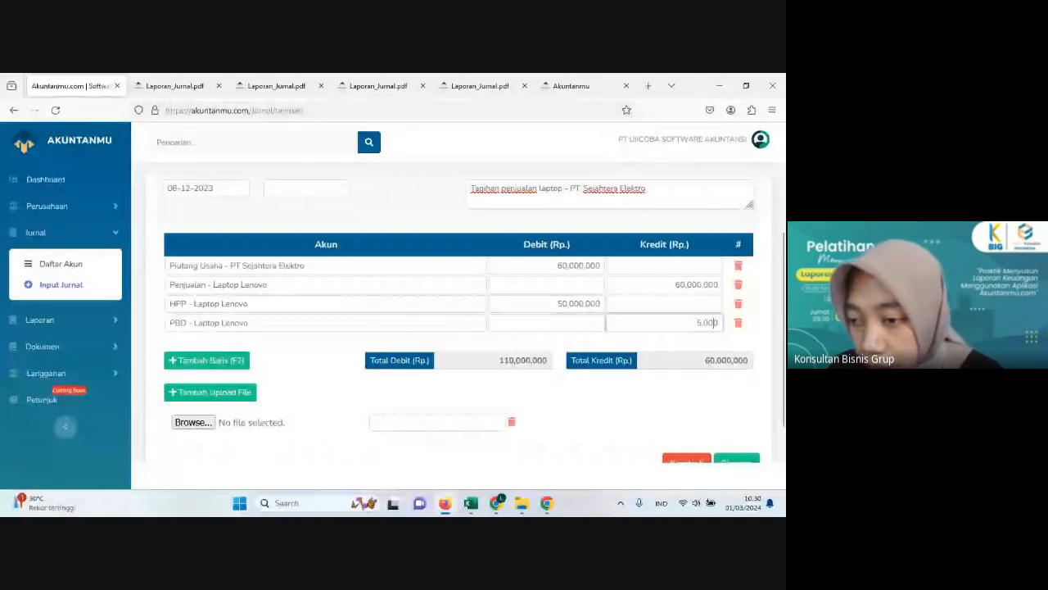
text(0,000)
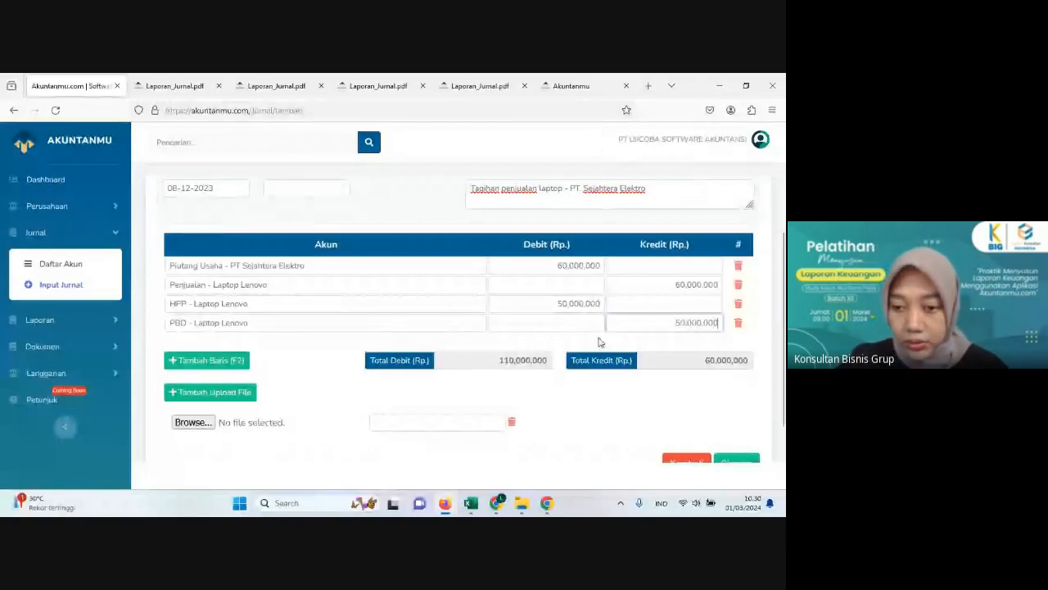
click(437, 403)
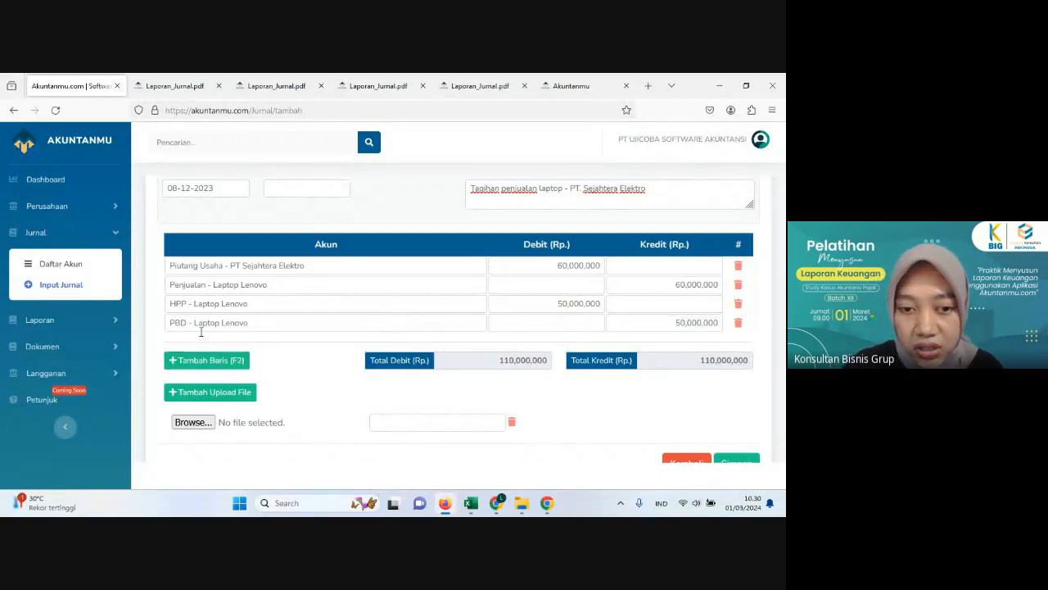
Step: Attach the stored document "penjualan laptop lenovo - PT. Sejahtera Elektro" to the journal and save the journal
scroll(341, 352, down, 1)
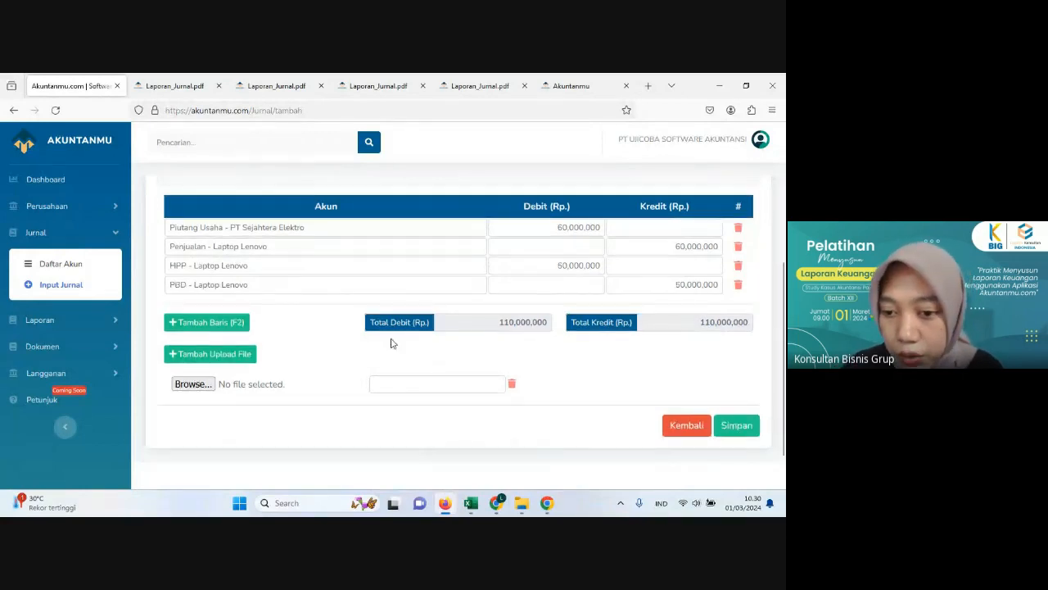
click(421, 390)
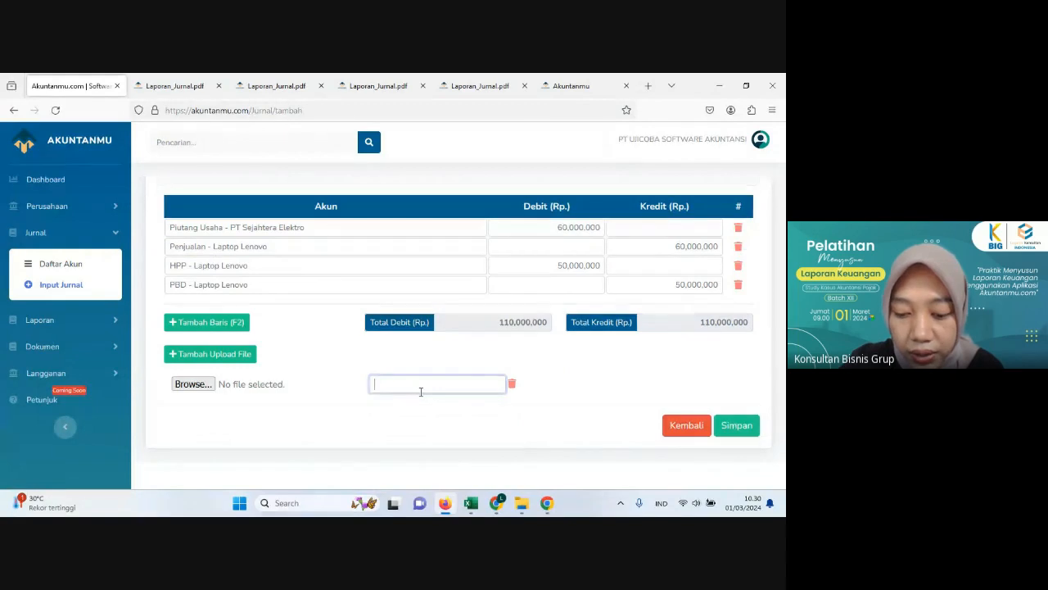
text(tag)
key(BackSpace)
key(BackSpace)
key(BackSpace)
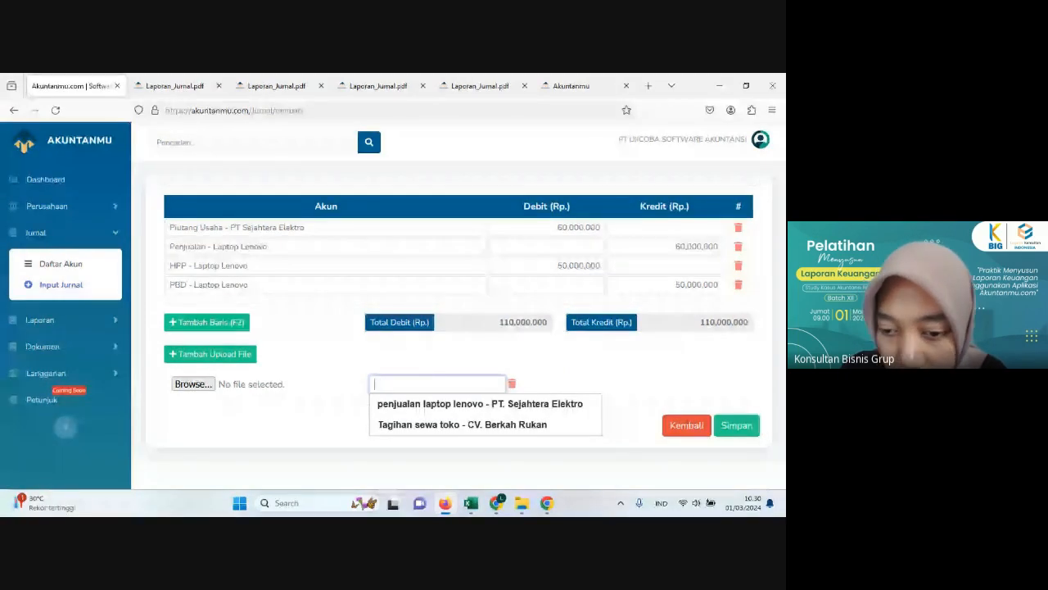
text(pe)
click(456, 405)
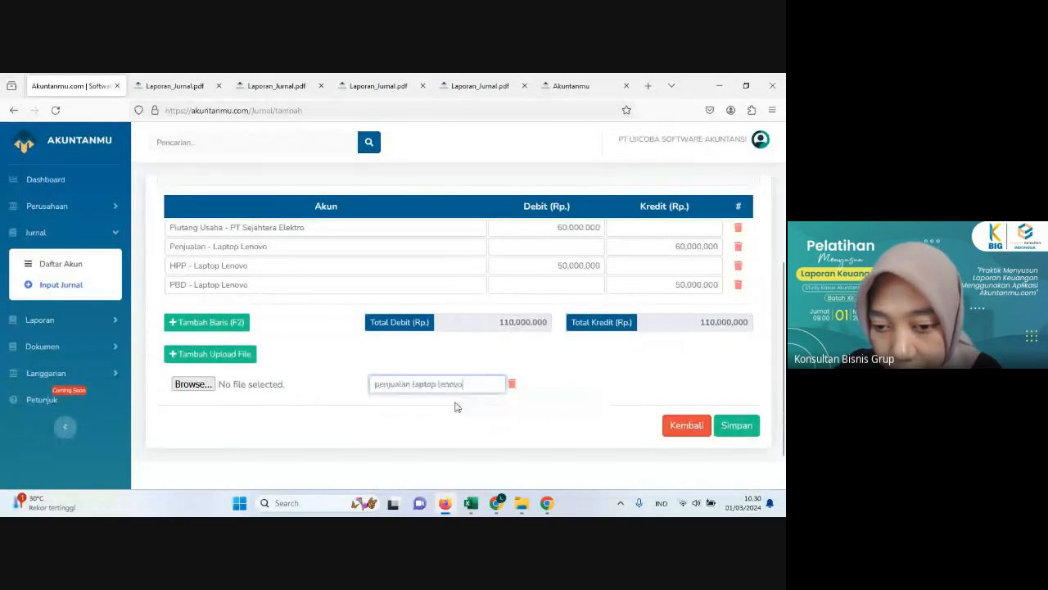
click(745, 421)
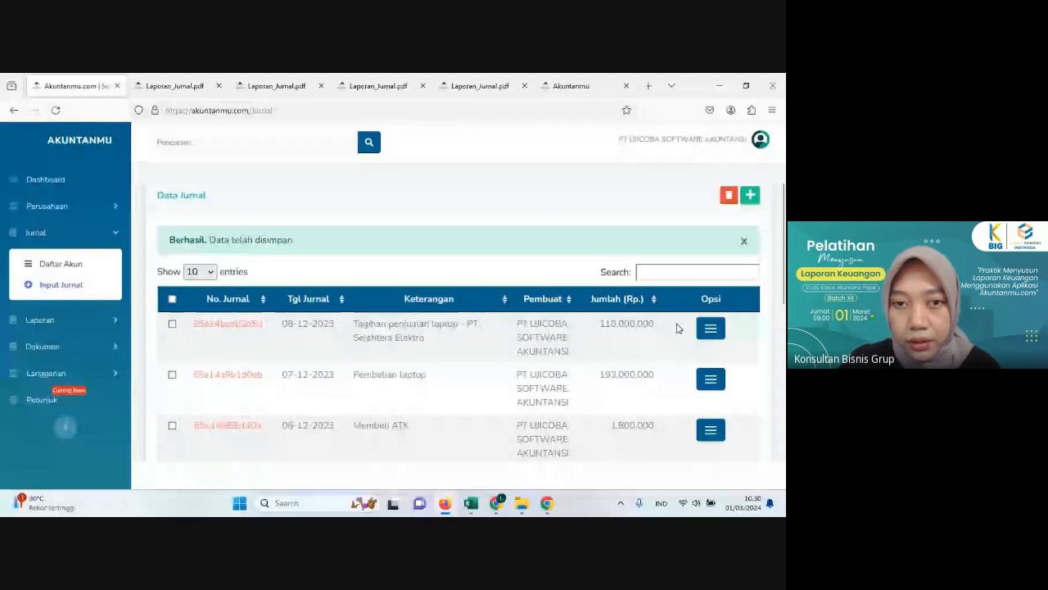
Step: View the printed report of the saved 8 December sales journal with its attached invoice, and return to the journal list
click(710, 329)
click(625, 334)
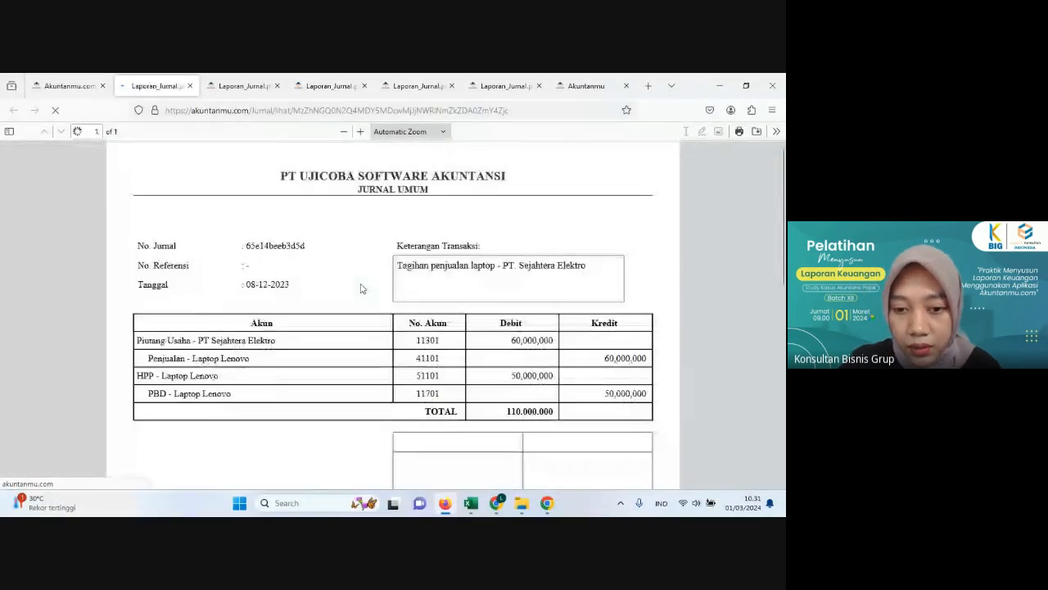
scroll(360, 288, down, 5)
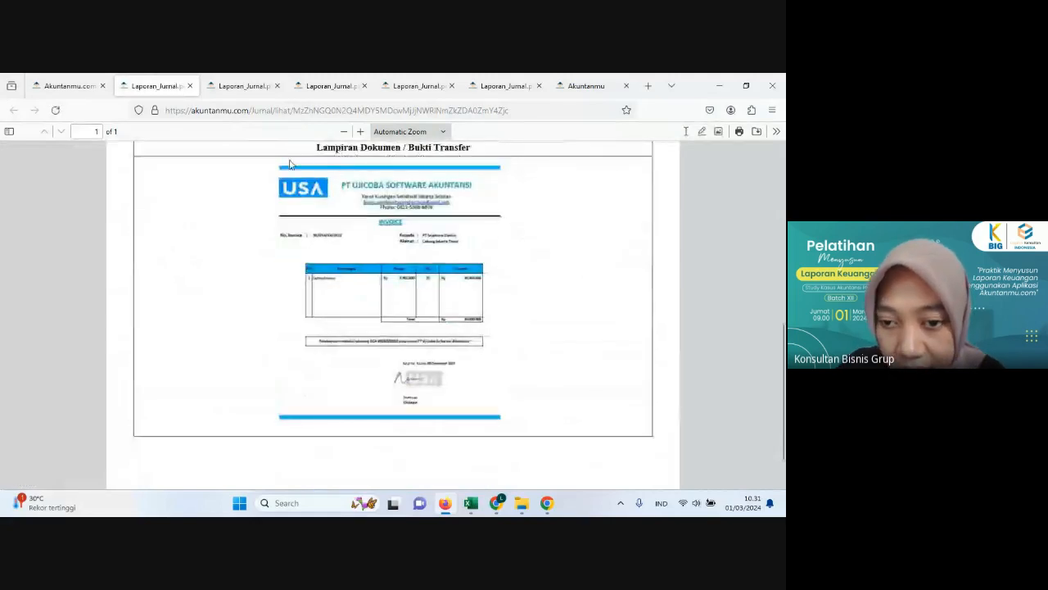
scroll(363, 346, up, 6)
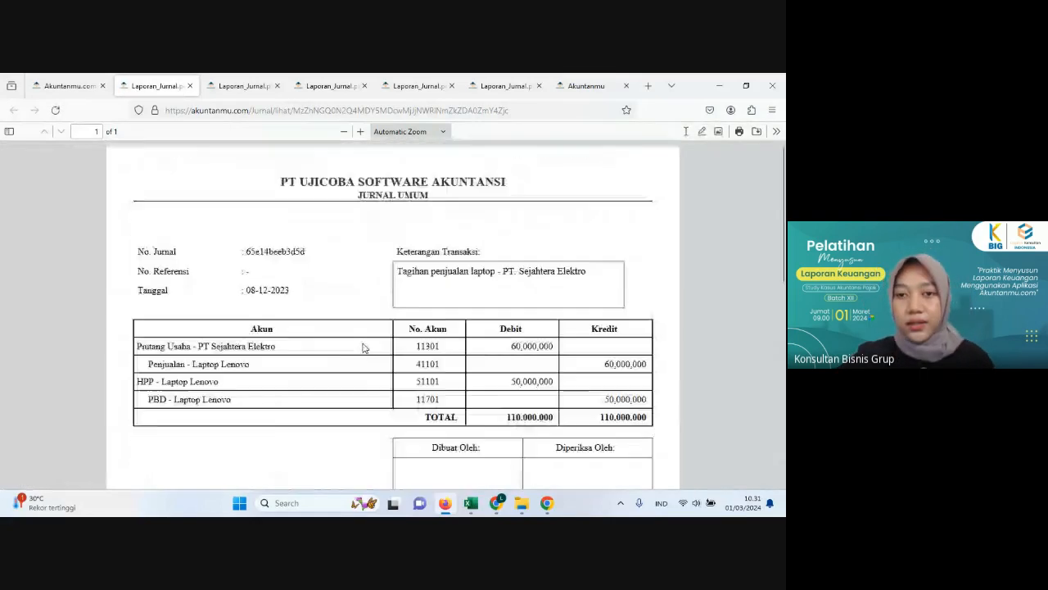
click(75, 87)
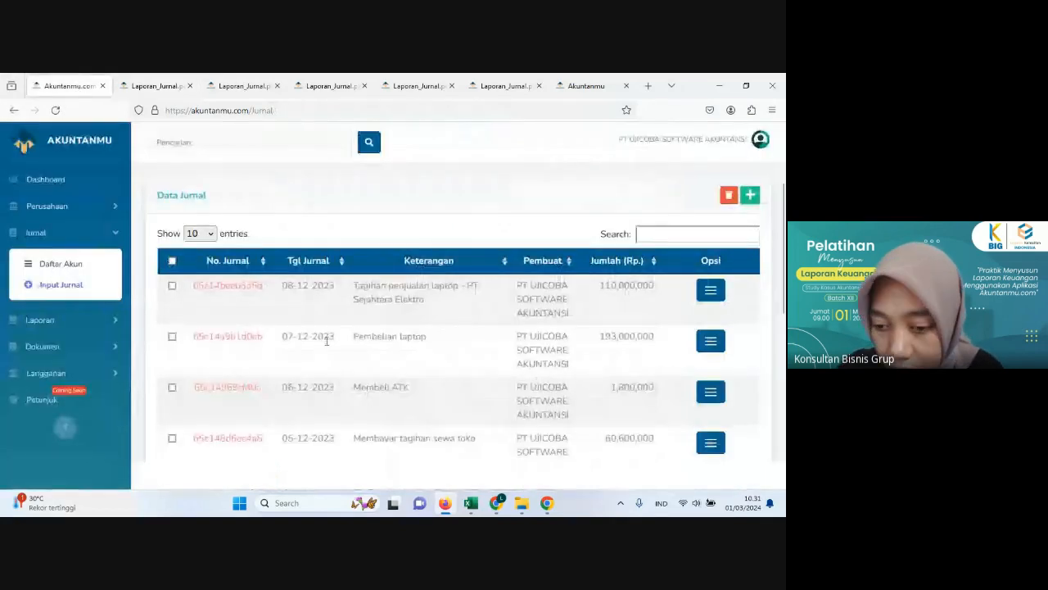
Step: Review the 9 December Asus laptop sale in Excel's Histori Transaksi and Penjualan sheets
click(473, 505)
click(124, 466)
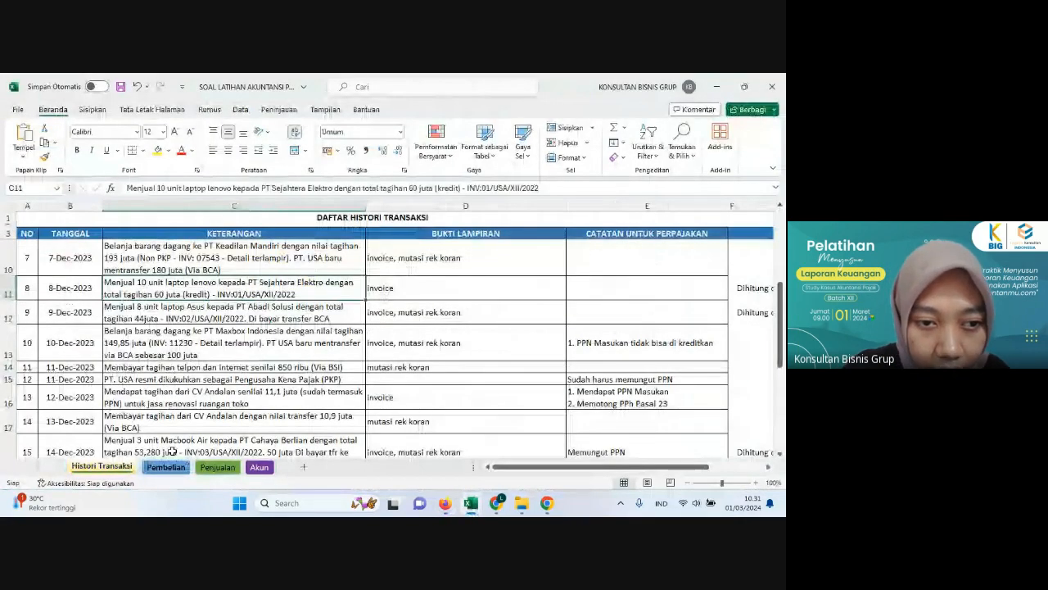
key(Down)
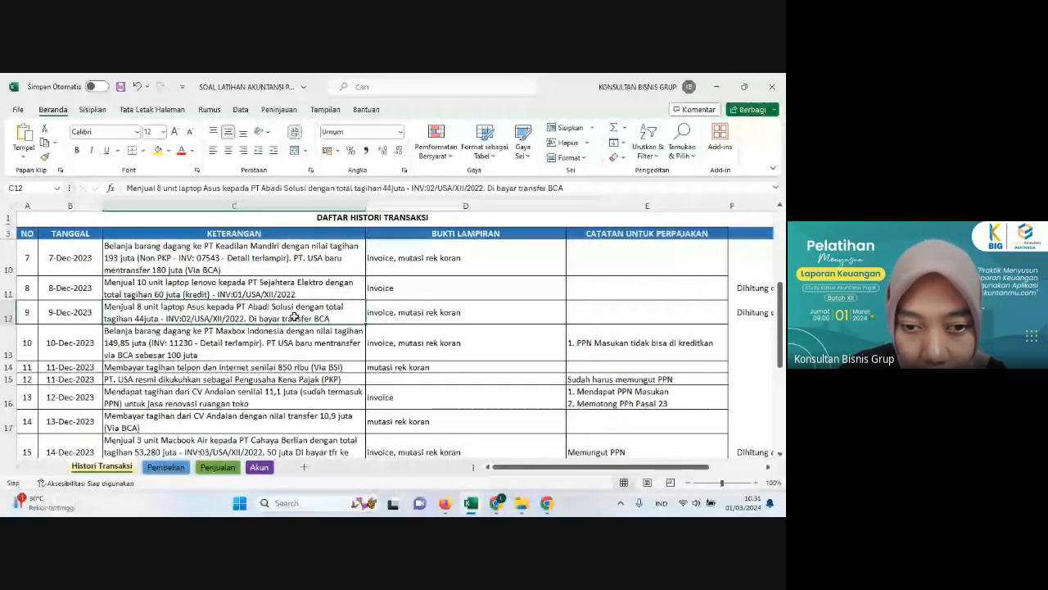
key(Down)
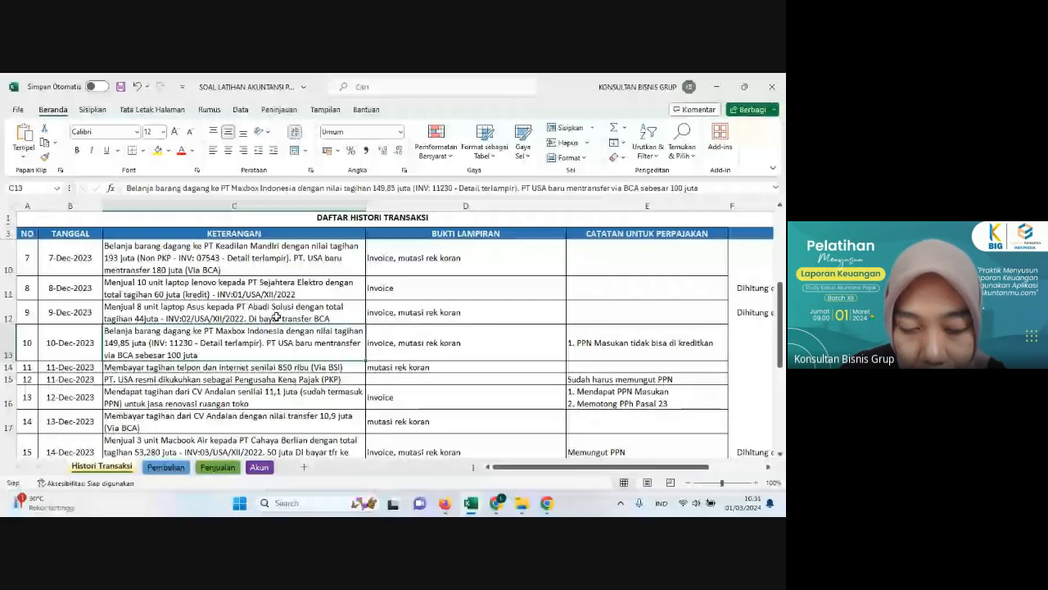
click(278, 318)
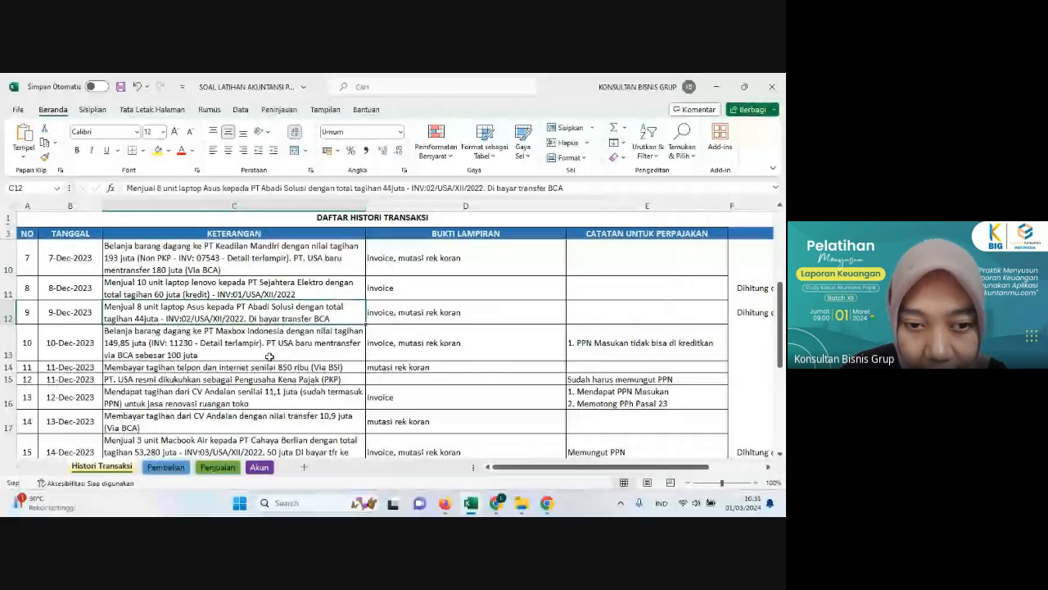
click(217, 467)
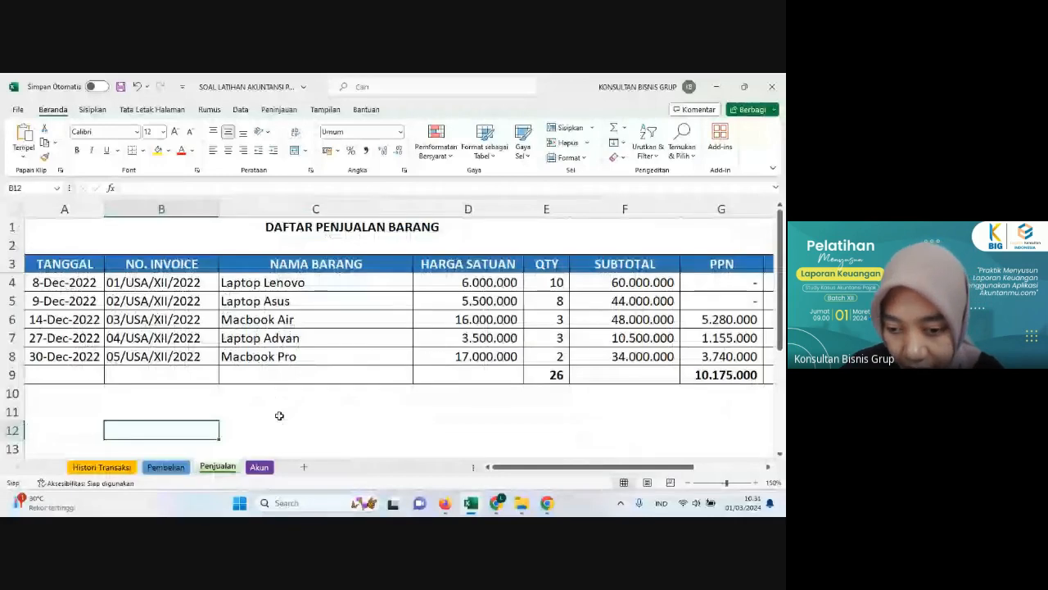
Step: Start a new outgoing document in Akuntanmu with the description "penjjualan laptop asus"
click(445, 503)
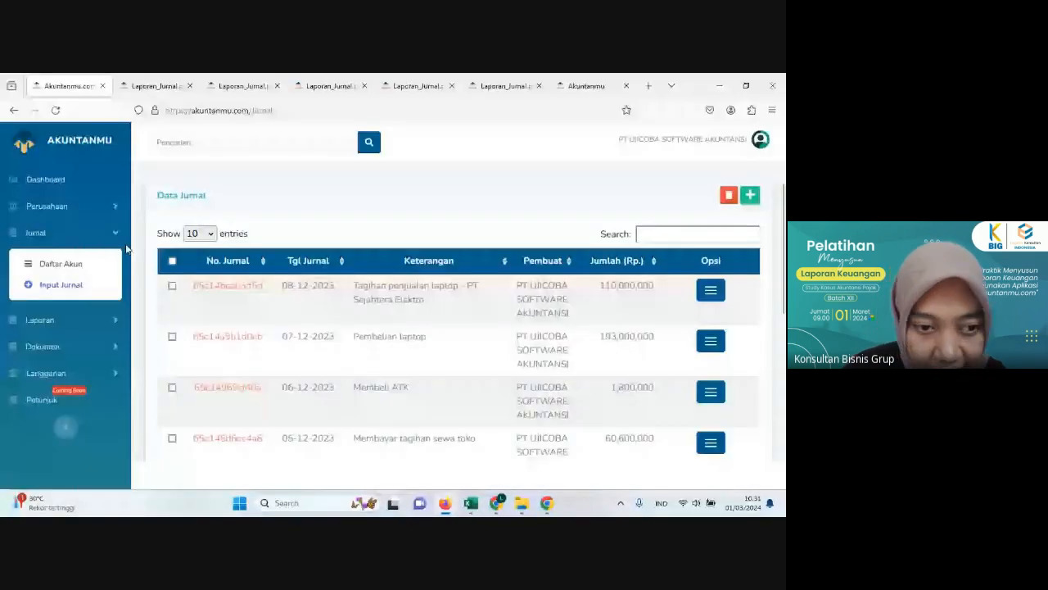
click(59, 346)
click(93, 338)
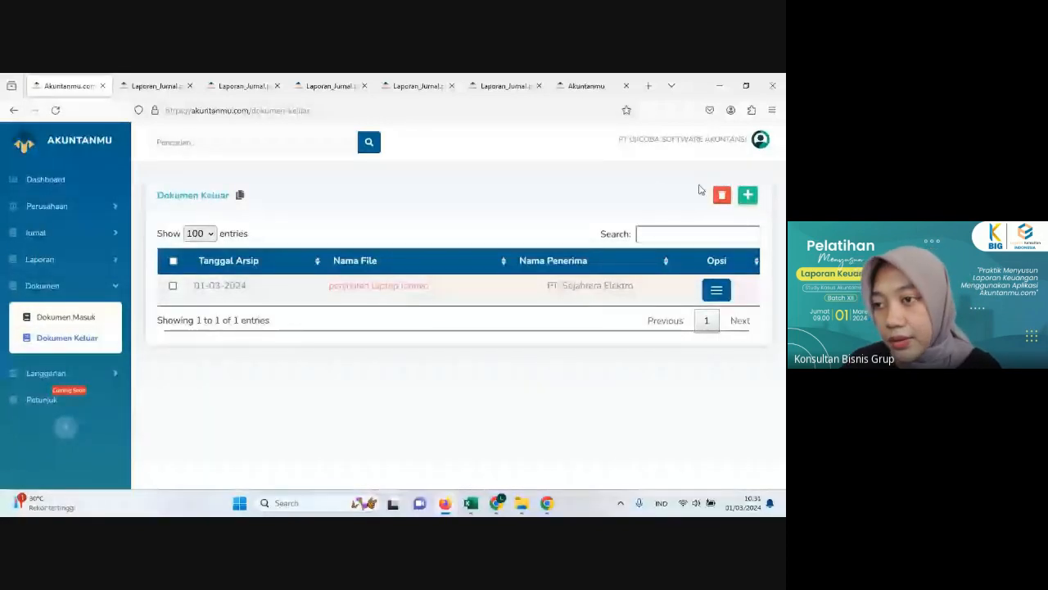
click(747, 195)
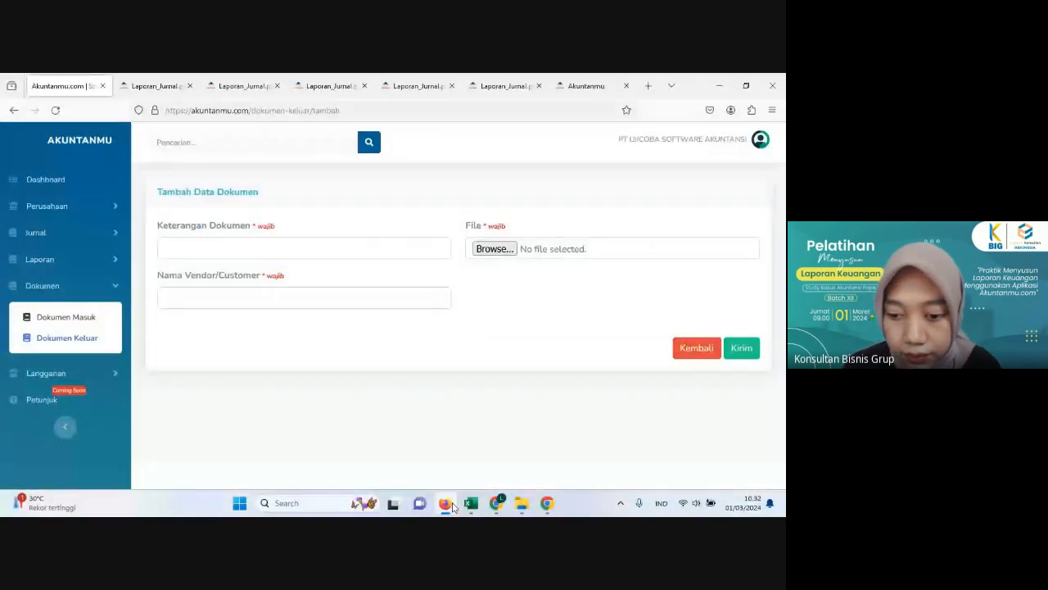
click(453, 506)
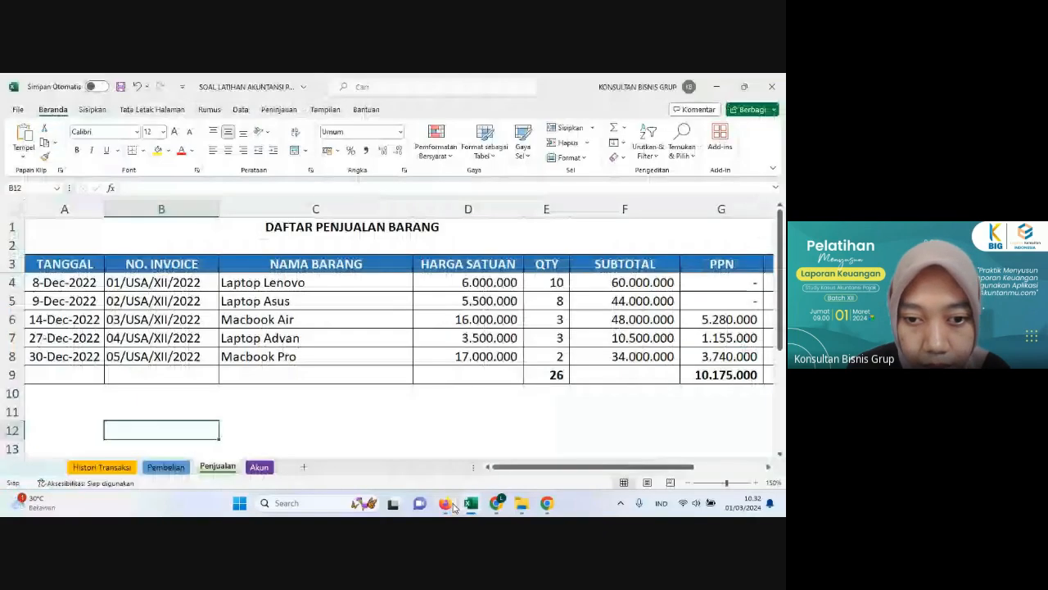
click(454, 506)
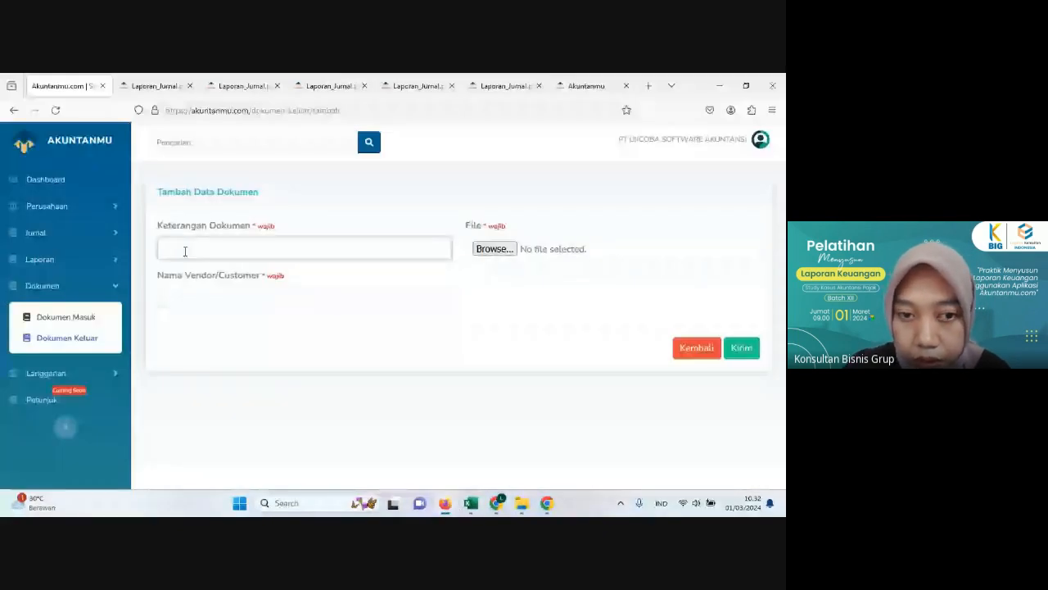
click(185, 252)
text(penjjualan)
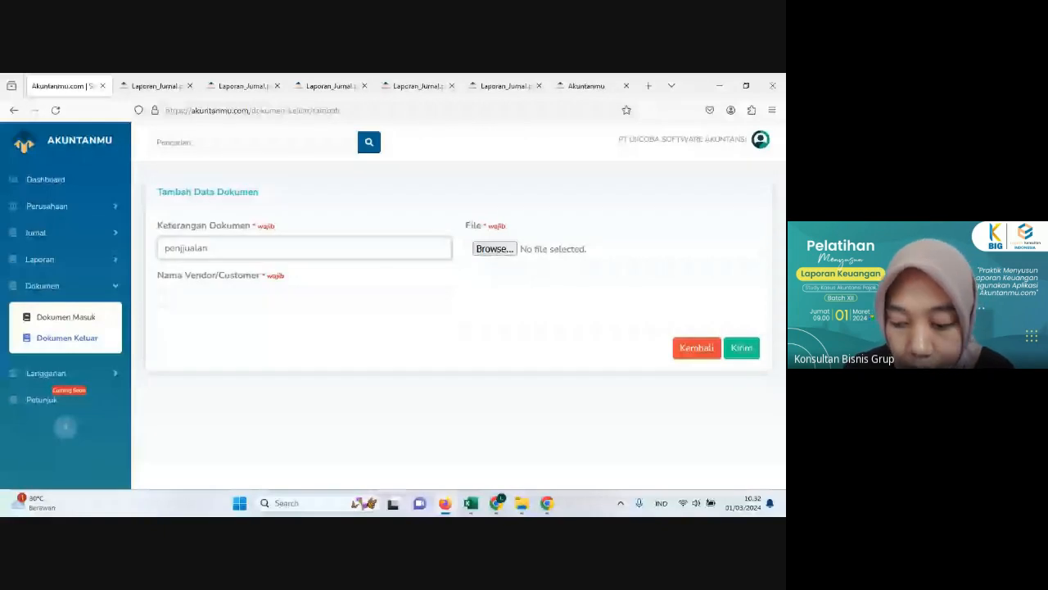
text( lapt)
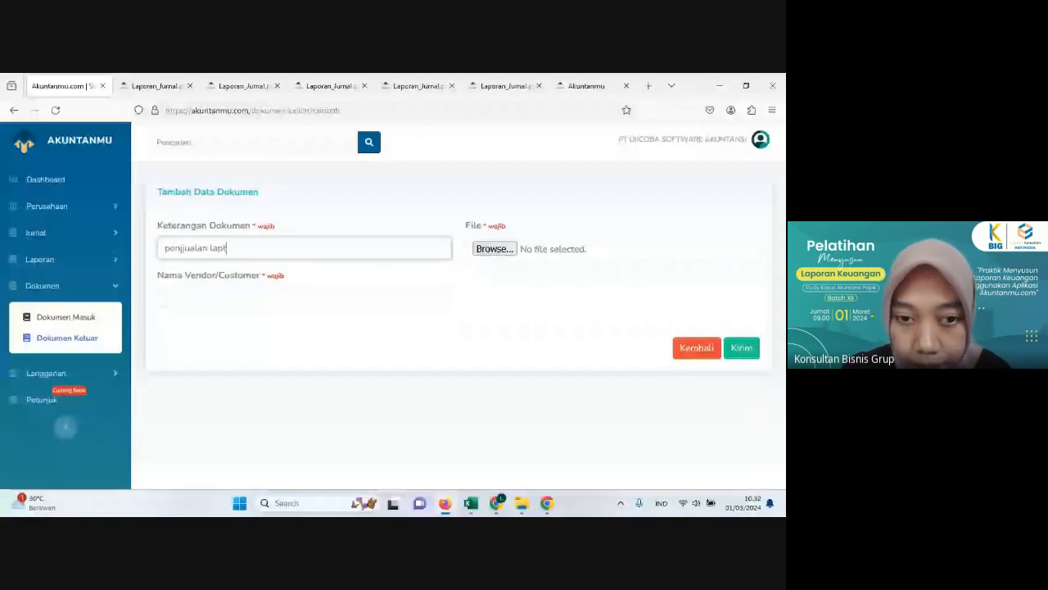
text(op asus)
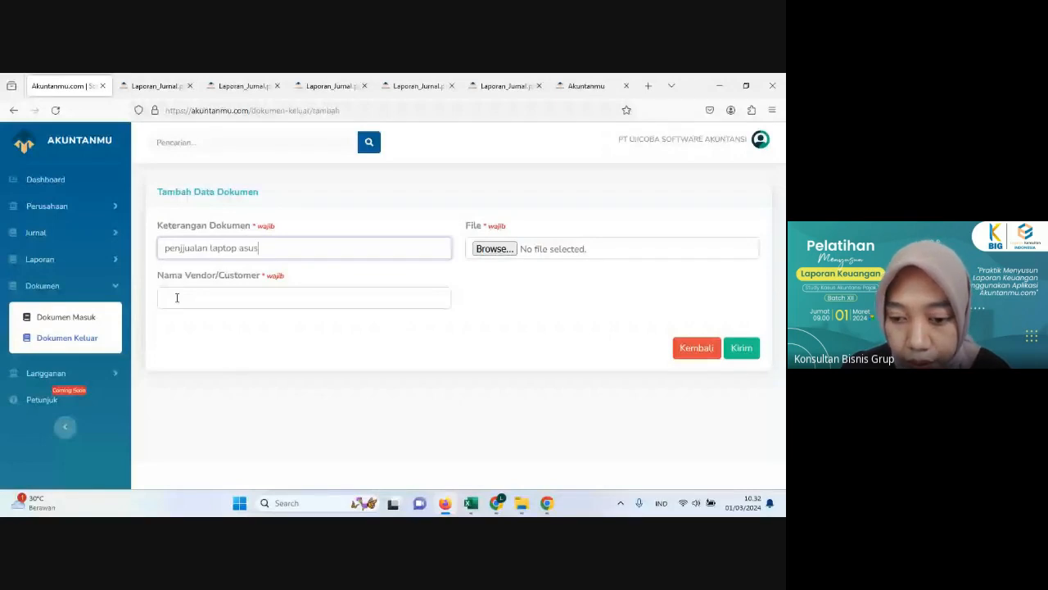
Step: Check the Asus sale's customer in Excel's Histori Transaksi sheet and enter "PT. Abadi Solusi" as the outgoing document's customer in Akuntanmu
click(176, 297)
click(470, 503)
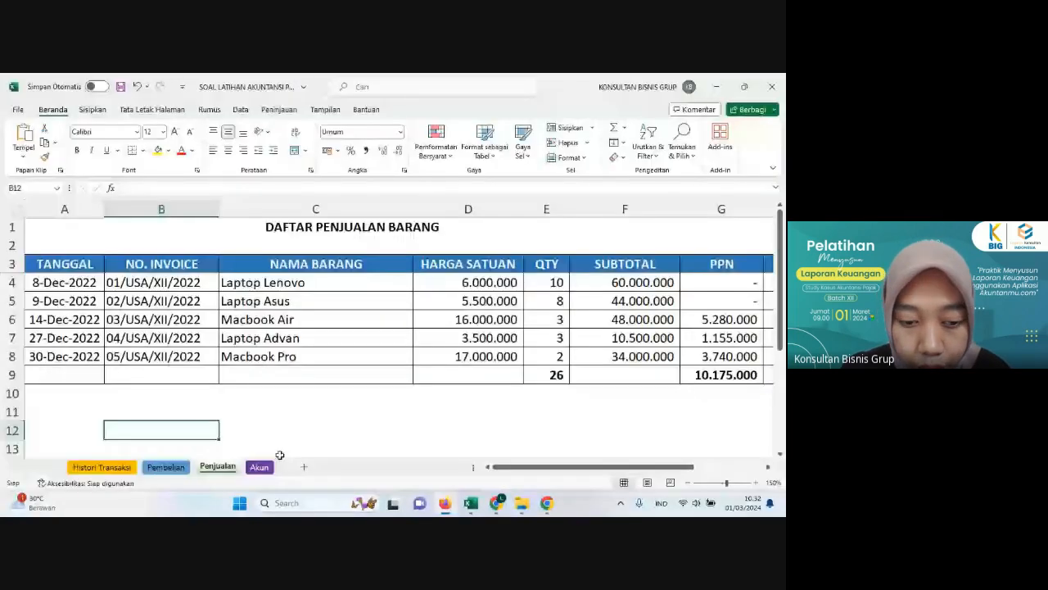
click(102, 467)
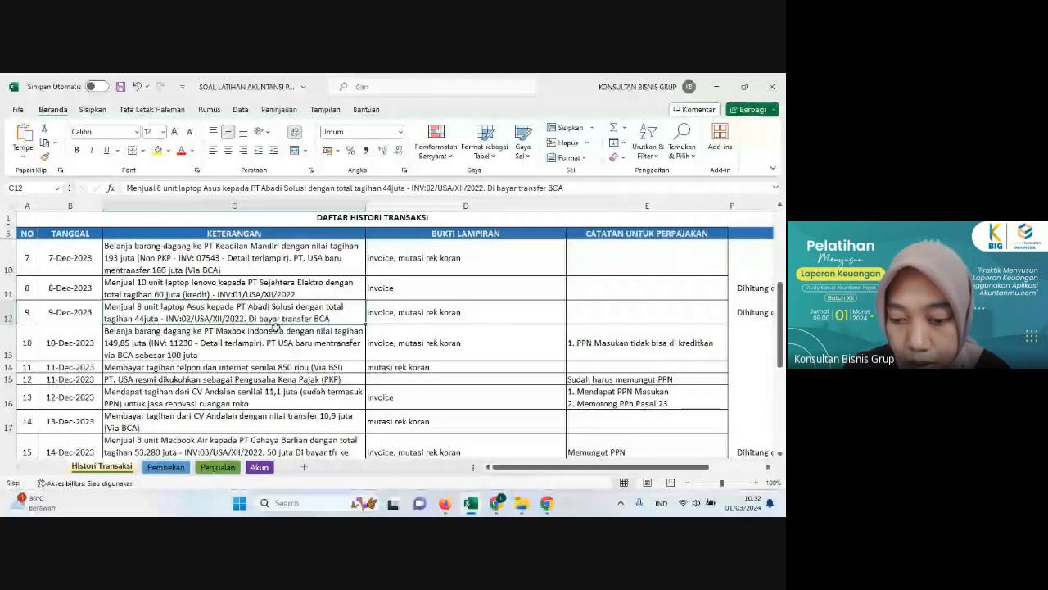
key(alt+Tab)
text(P)
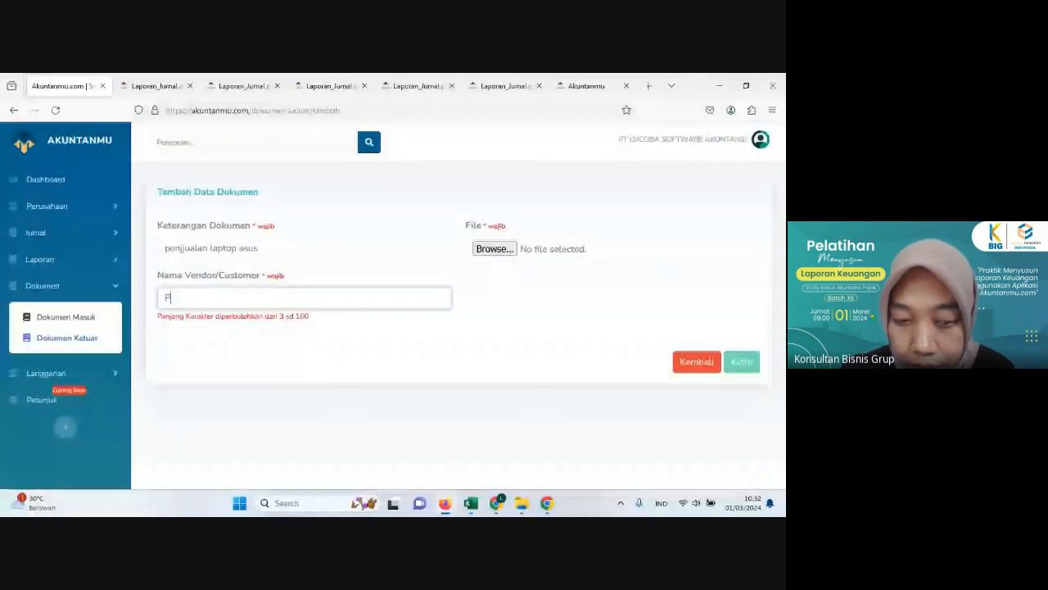
text(T. Abad)
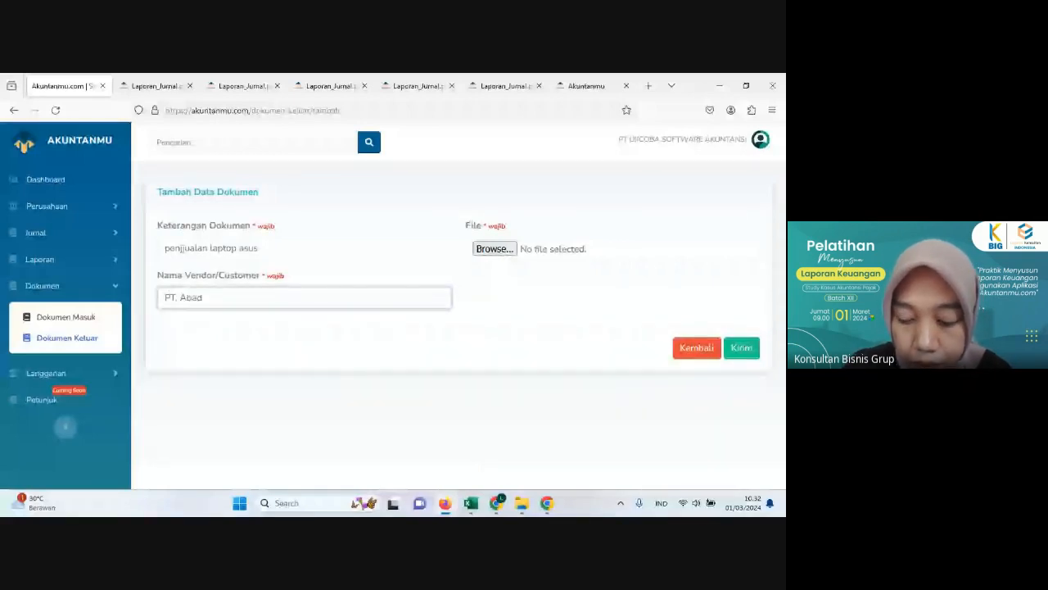
text(i Solusi)
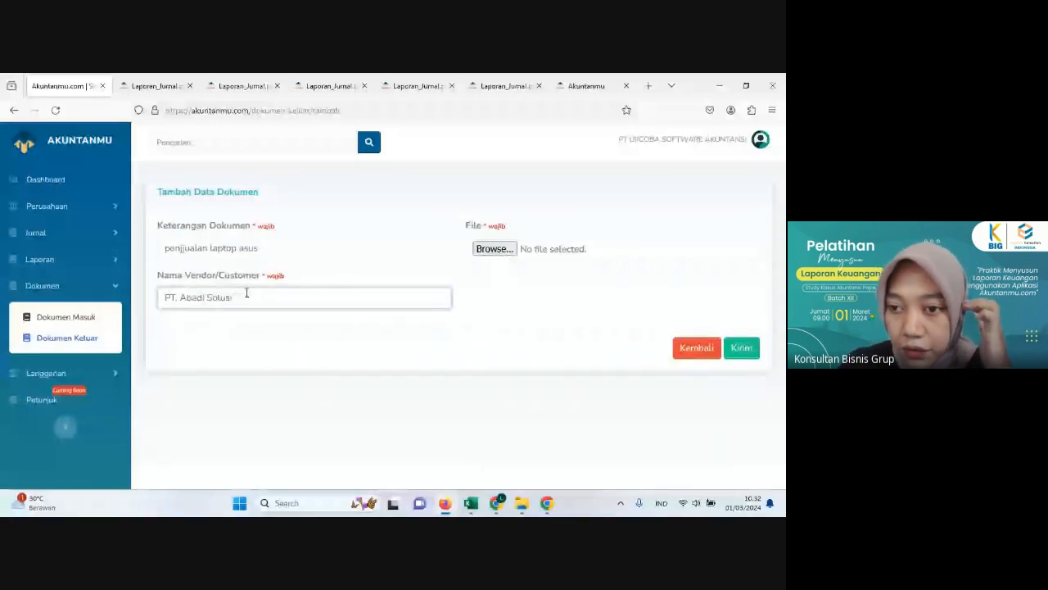
Step: Attach the invoice file INV02USAXII2022 to the outgoing document and submit it
click(493, 249)
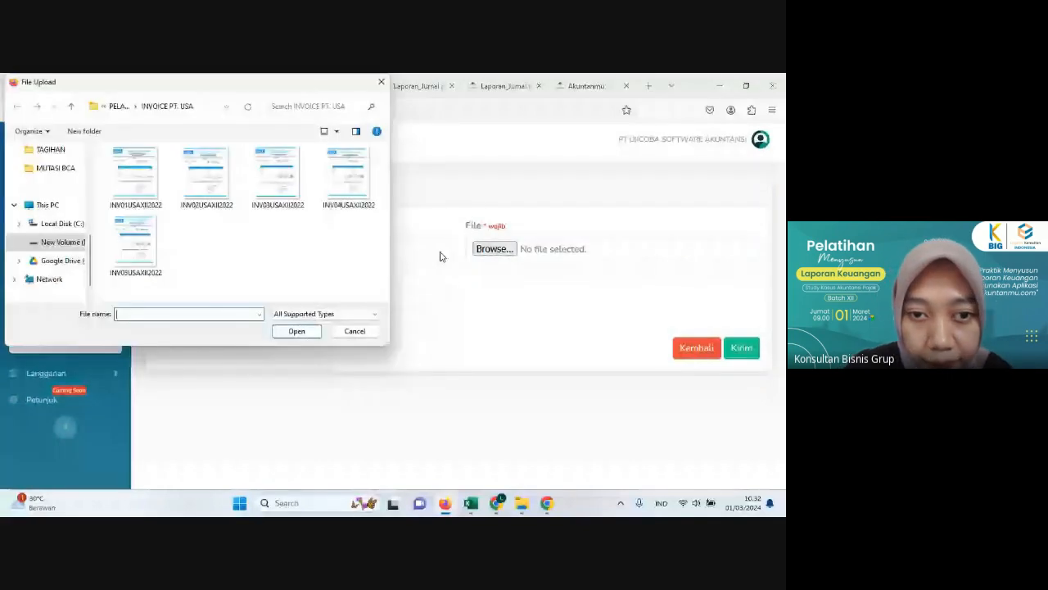
click(198, 181)
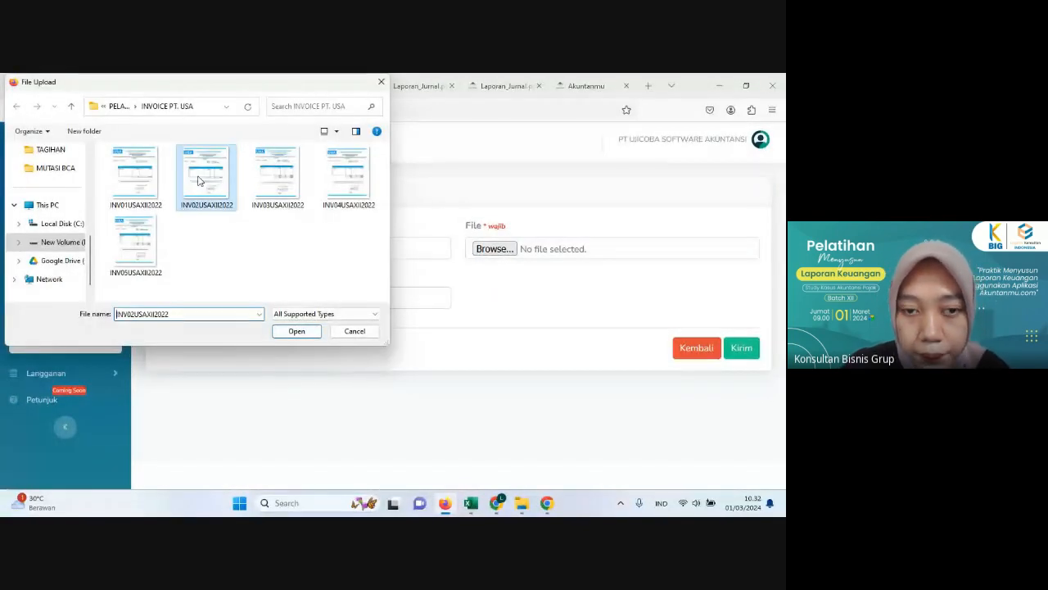
click(296, 334)
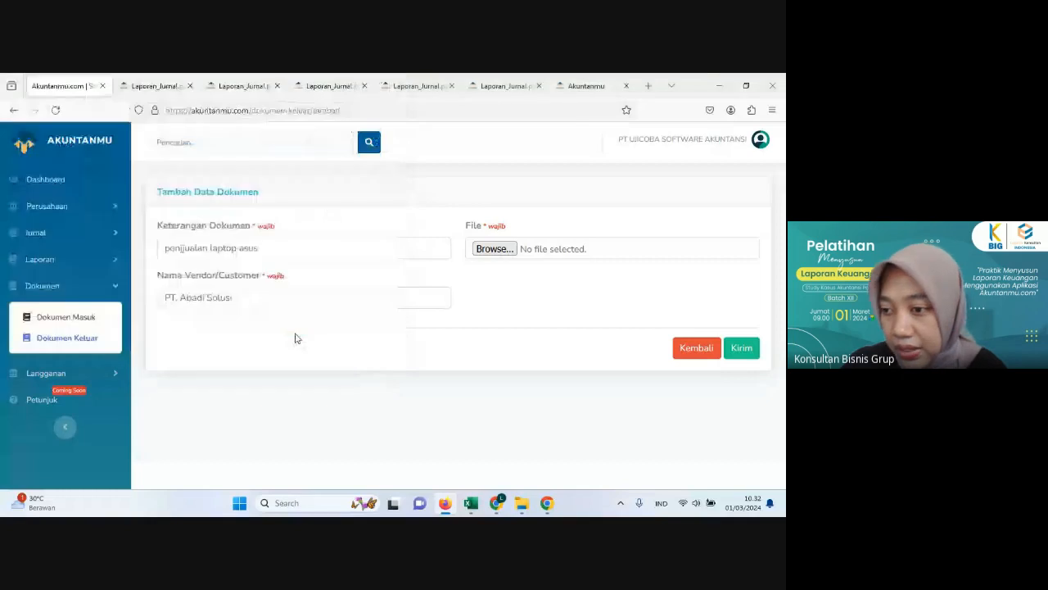
click(739, 349)
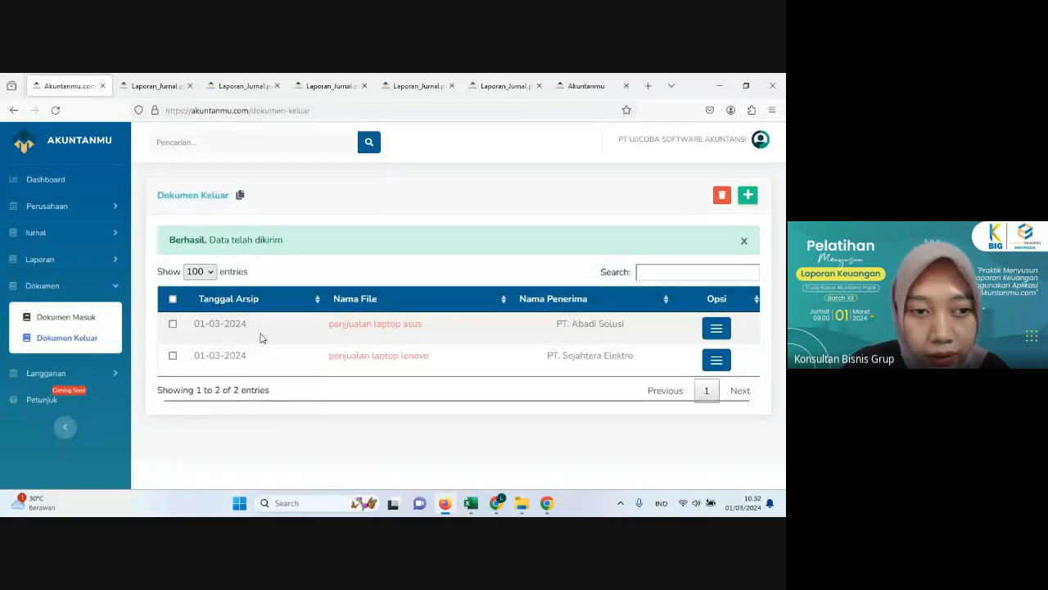
Step: Check the Asus sale's date in Excel and start a new Akuntanmu journal dated 09-12-2023
click(50, 240)
click(70, 285)
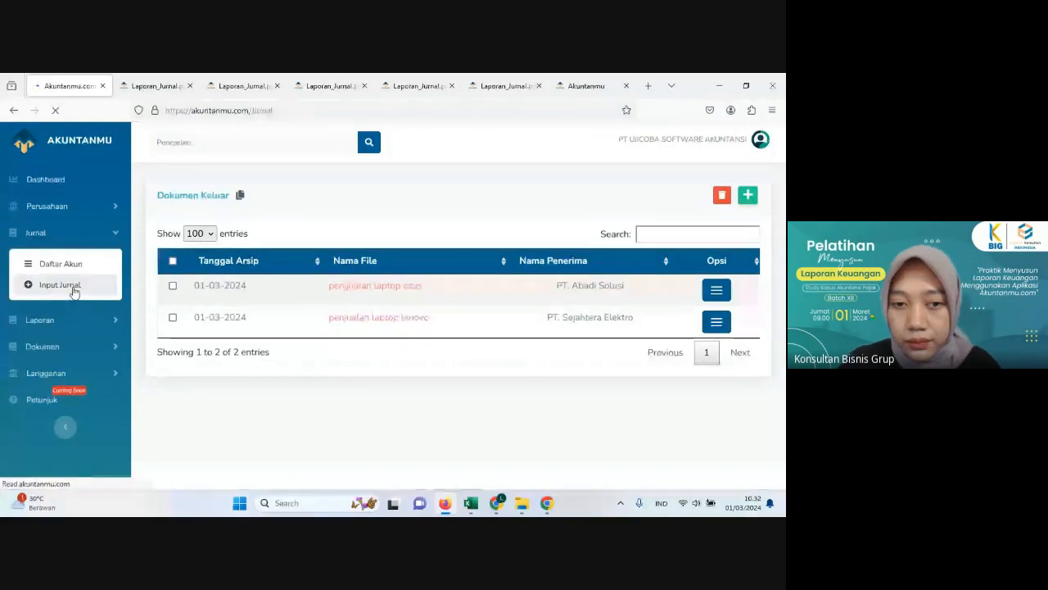
click(452, 507)
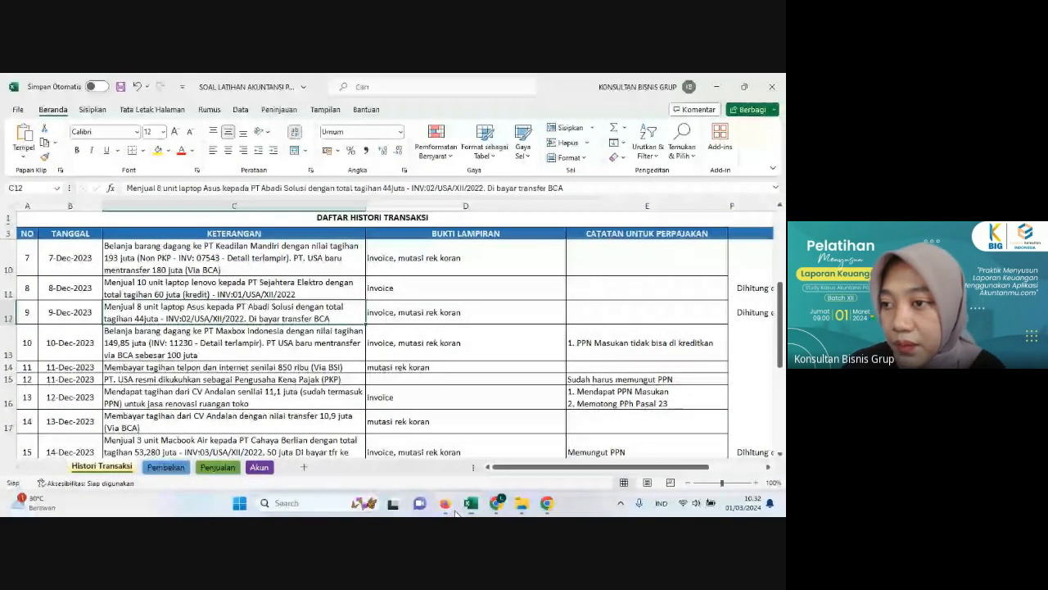
click(446, 506)
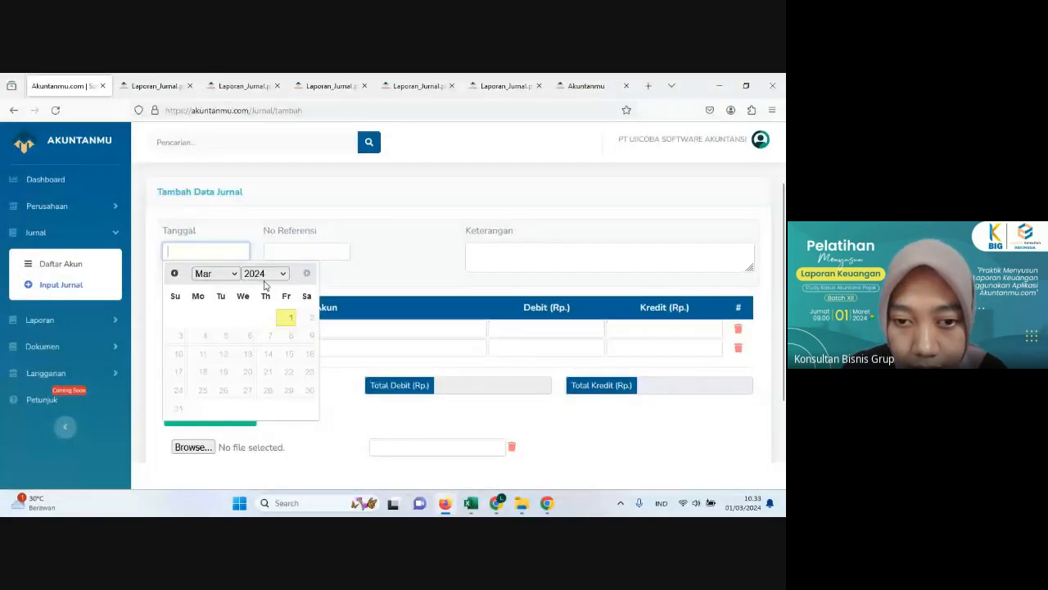
click(264, 280)
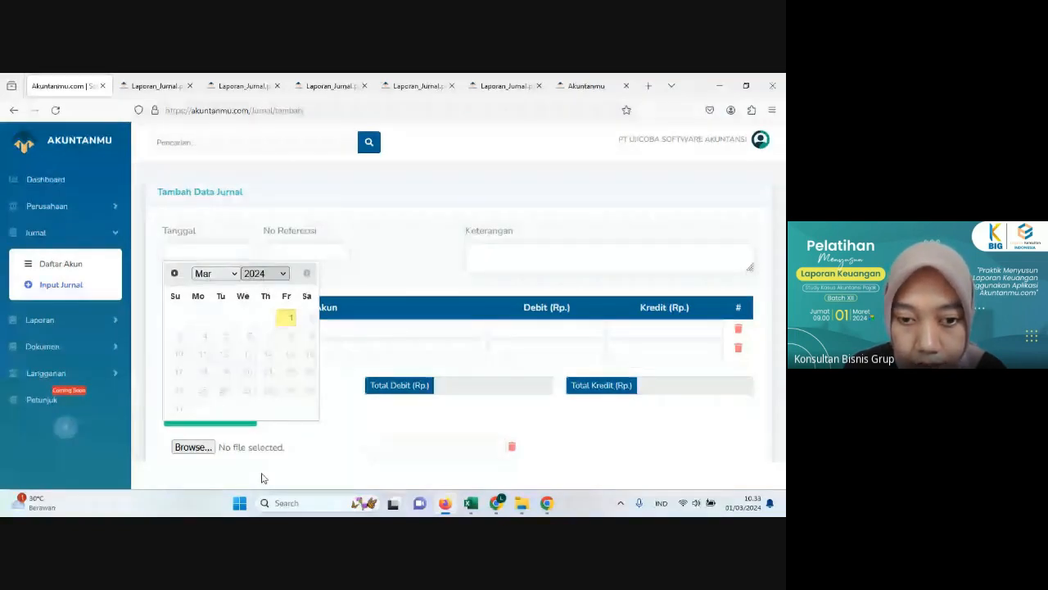
click(263, 478)
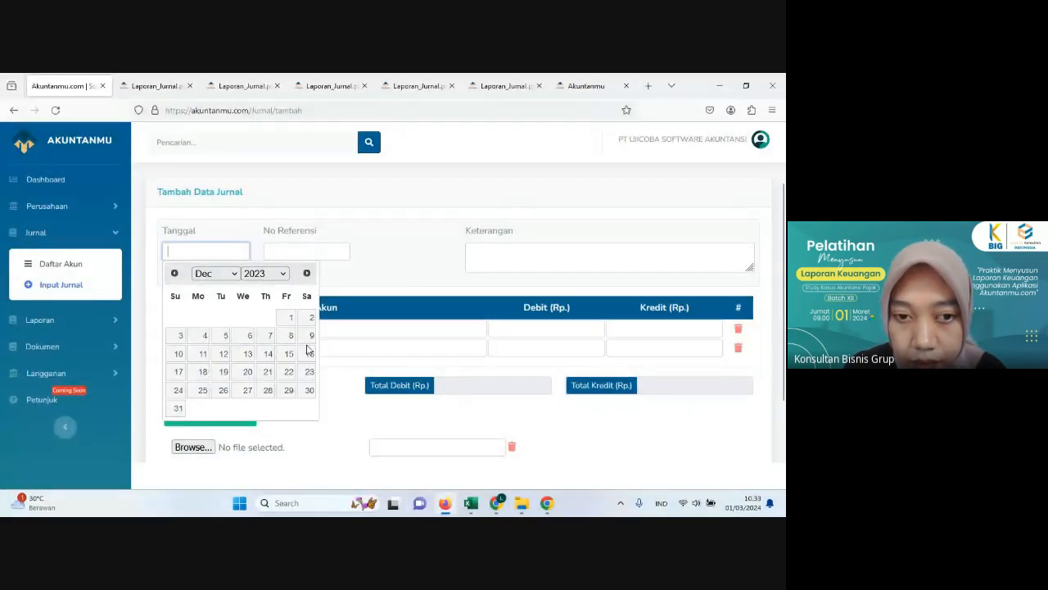
click(311, 335)
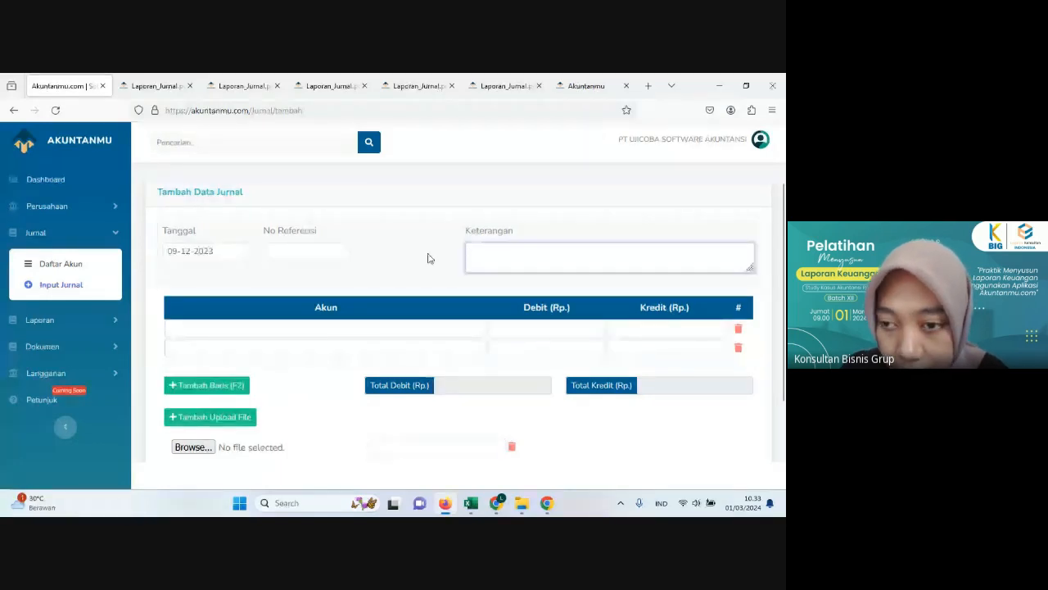
Step: Enter "Penjualan laptop asus" as the journal's description, checking the item name in Excel's Penjualan sheet
text(Penjuala)
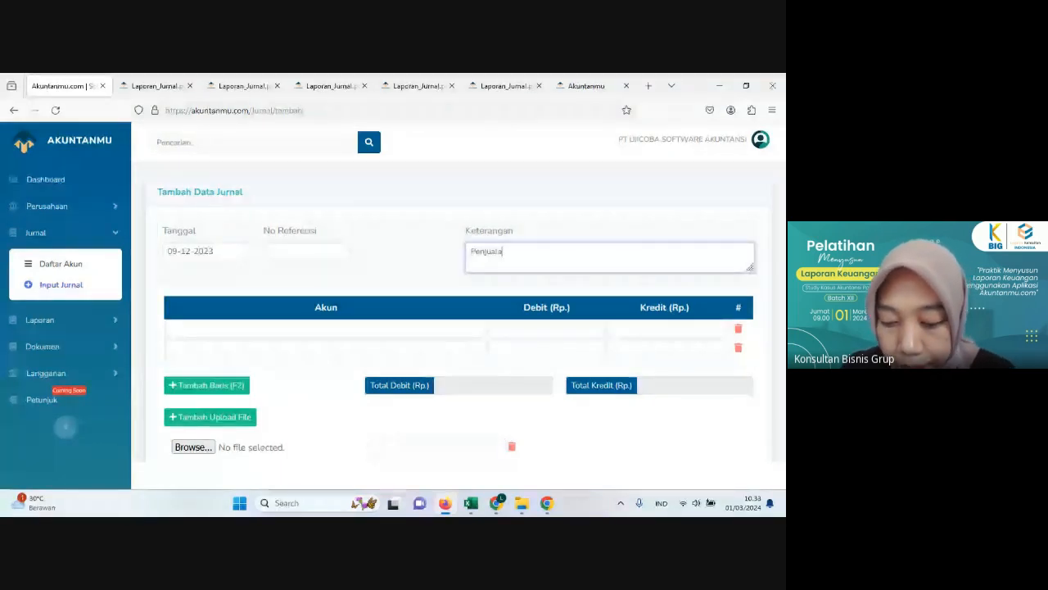
text(n laptop)
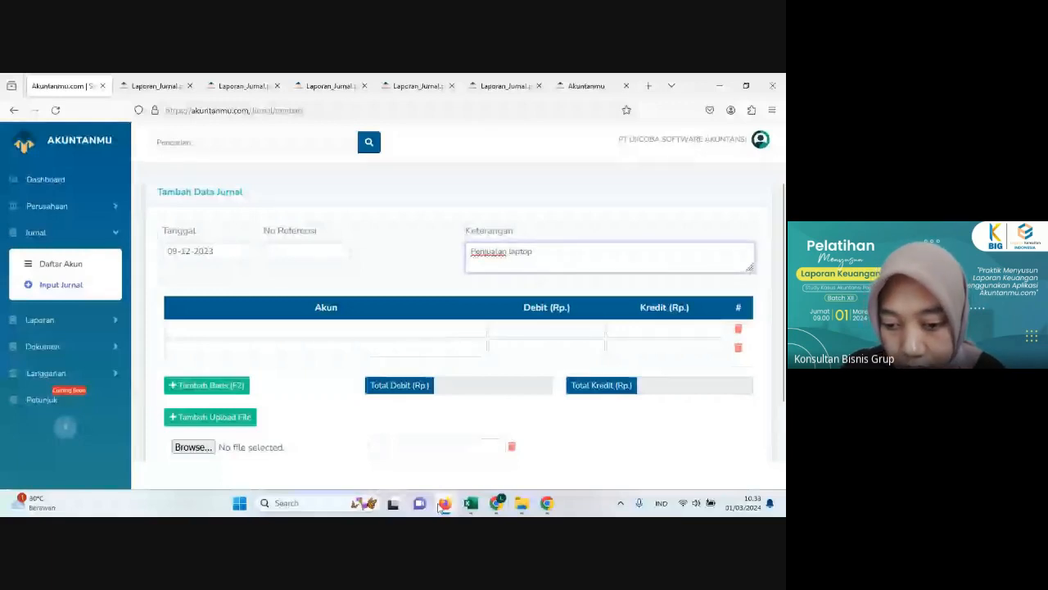
click(471, 503)
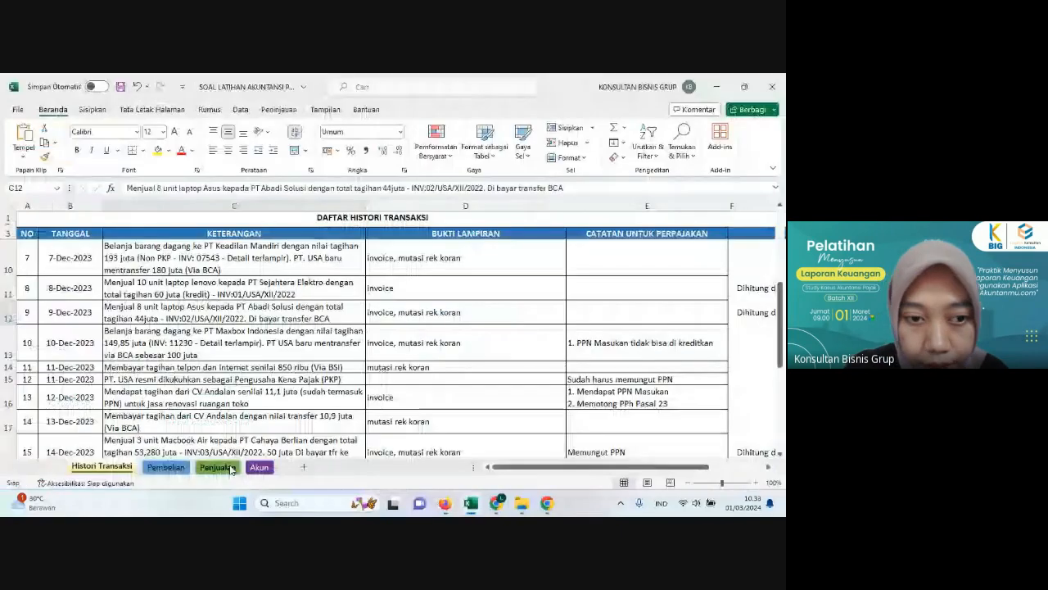
click(218, 467)
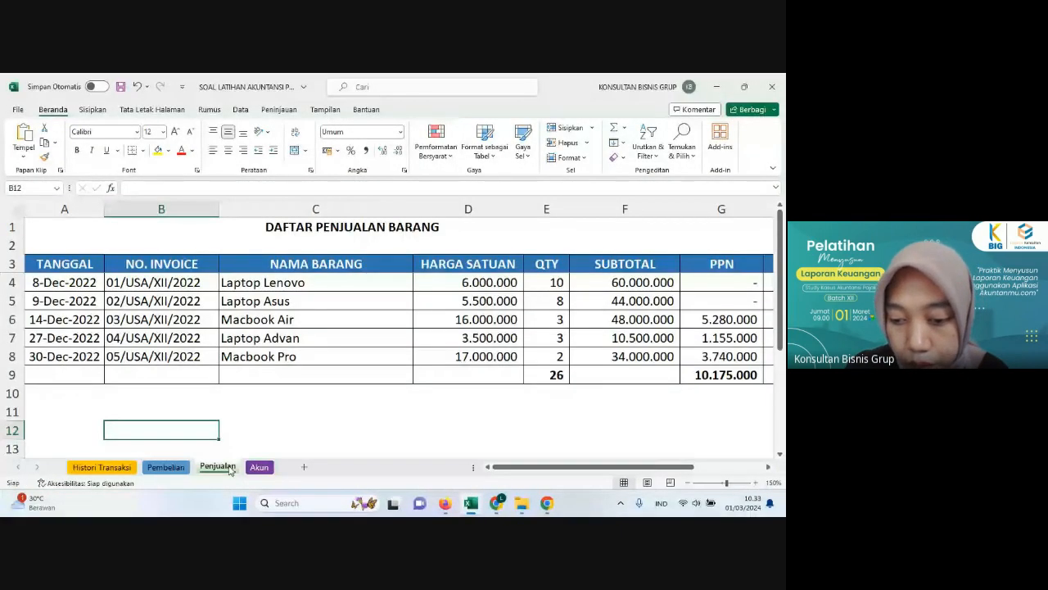
click(444, 503)
text(asus)
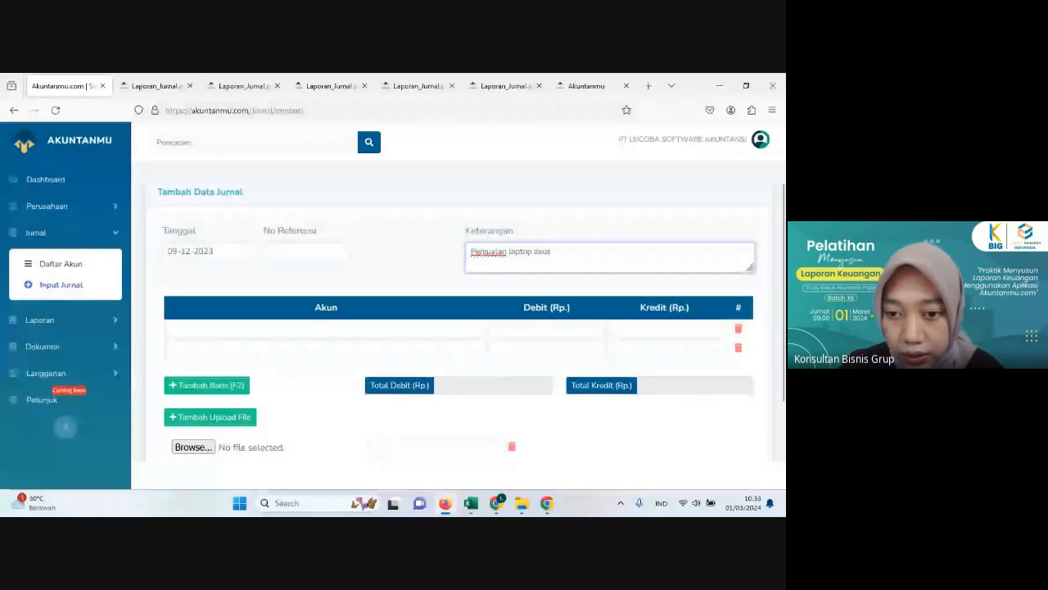
key(Tab)
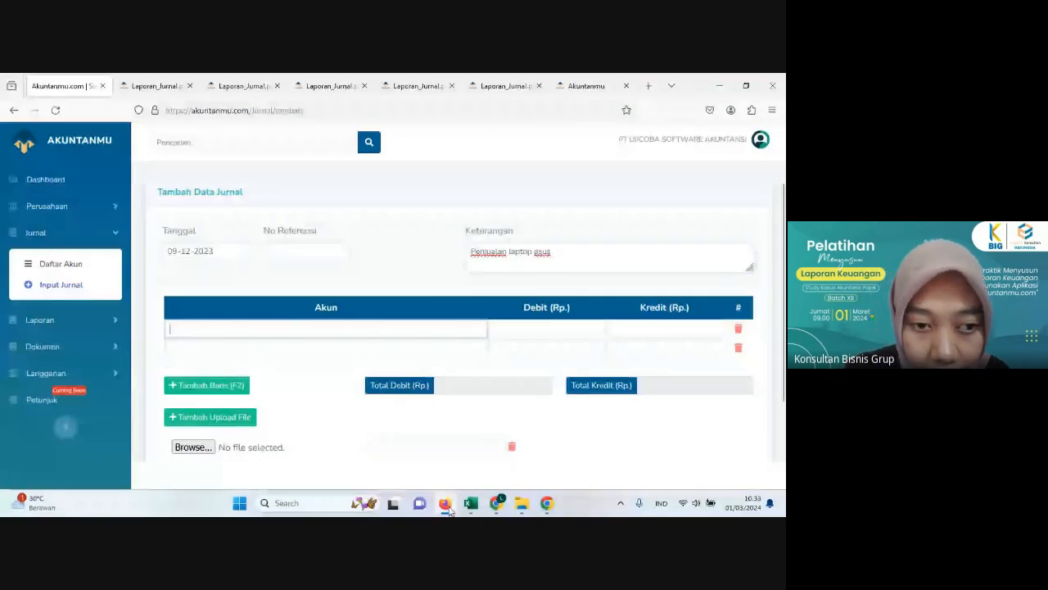
Step: Check the sale's payment method in Excel and set the journal's first account line to Bank Central Asia
click(445, 503)
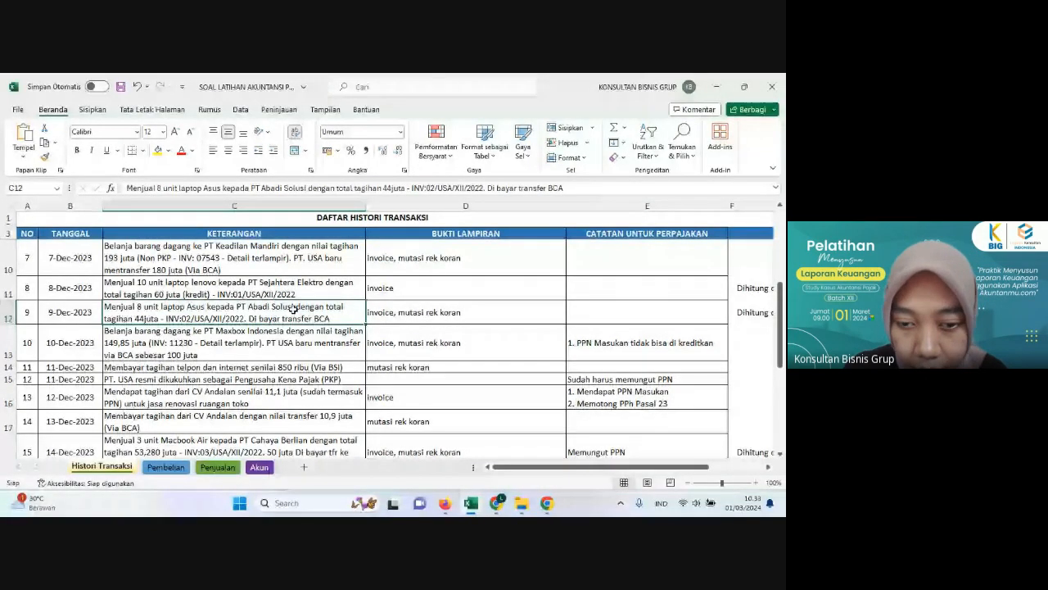
click(445, 504)
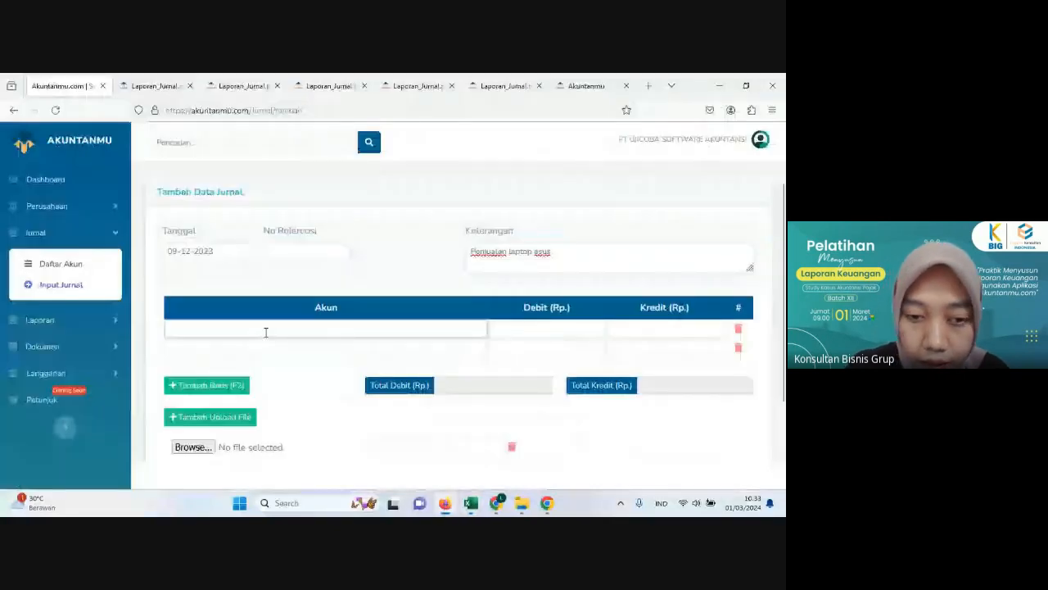
click(265, 332)
text(bank)
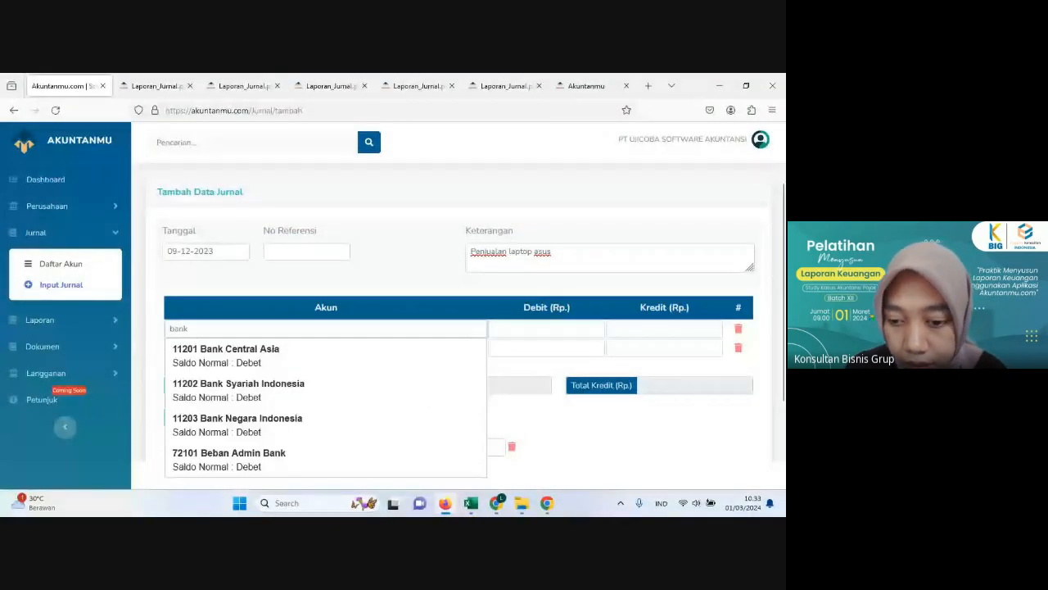
key(Down)
key(Return)
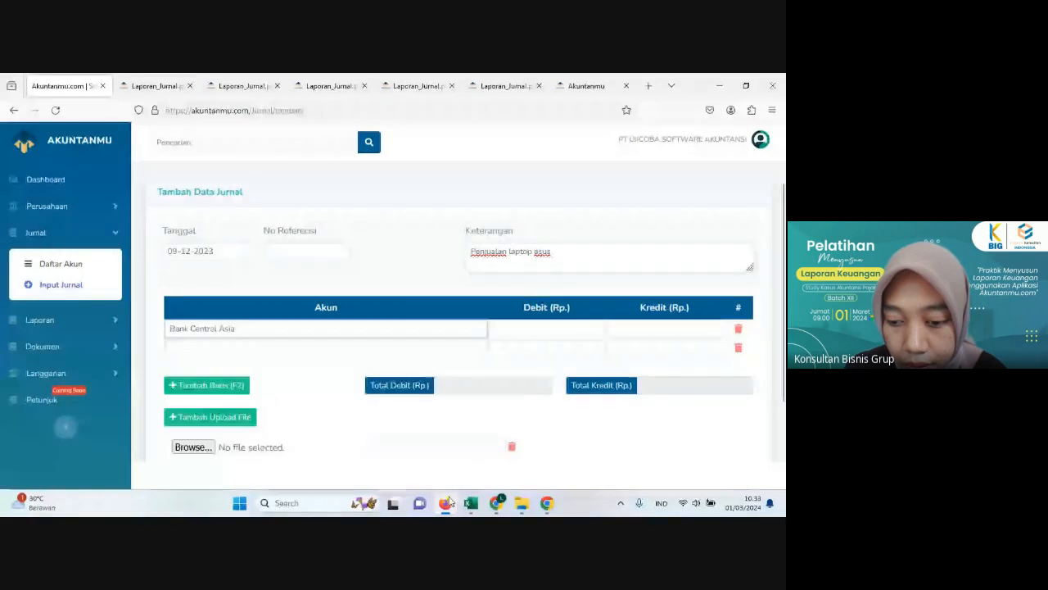
Step: Recheck the transaction in Excel and set the journal's second account line to Penjualan - Laptop Asus
click(448, 503)
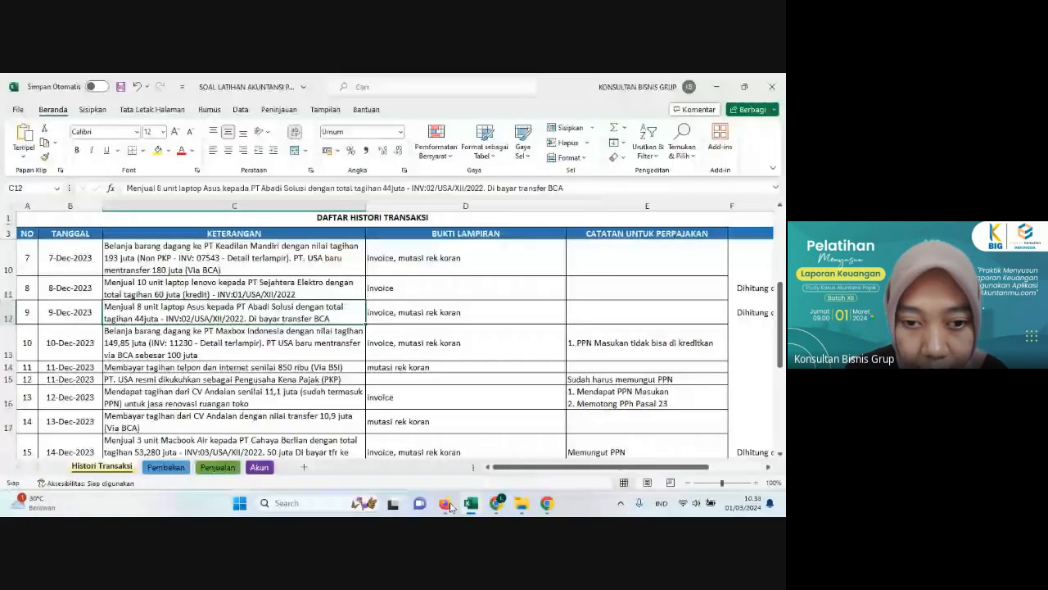
click(447, 504)
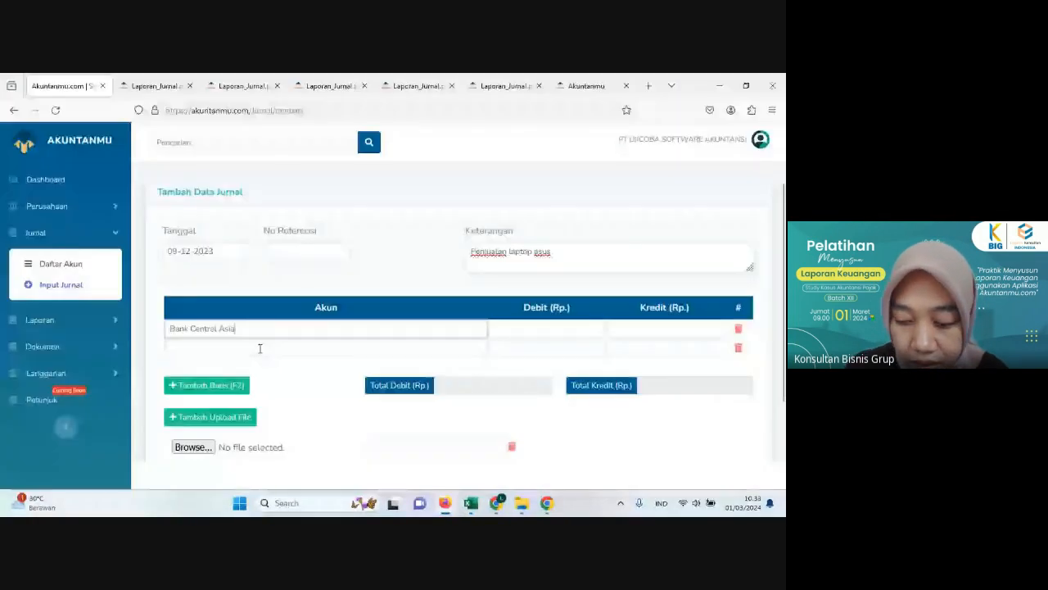
click(260, 348)
text(asu)
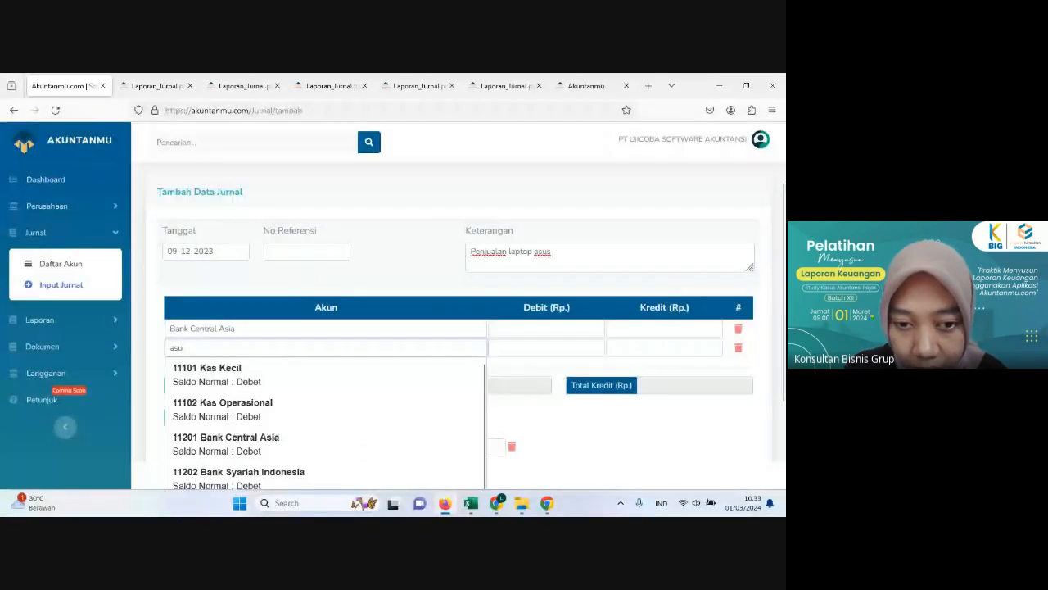
text(s)
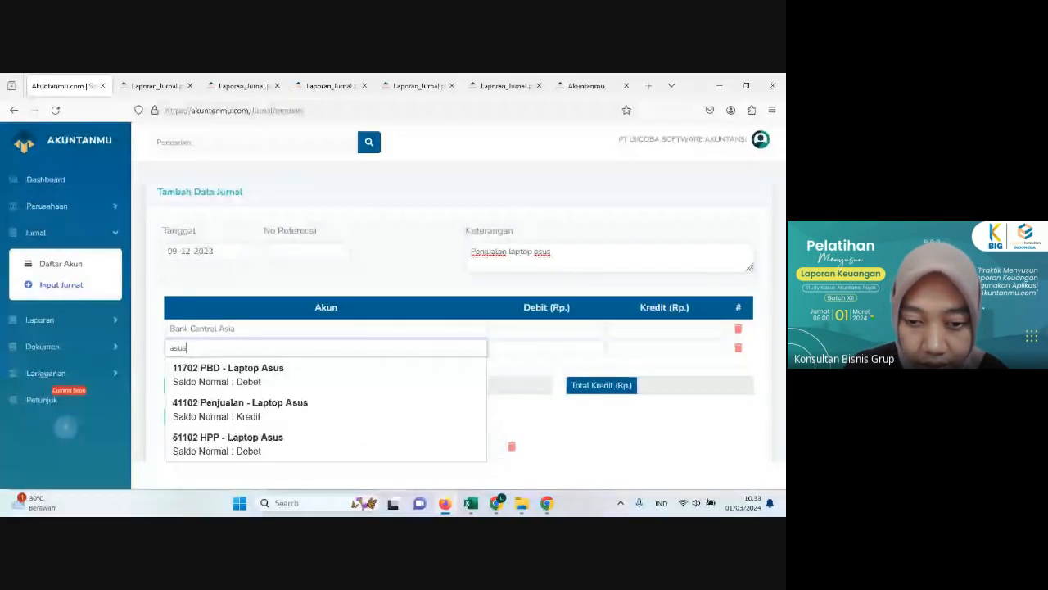
click(243, 407)
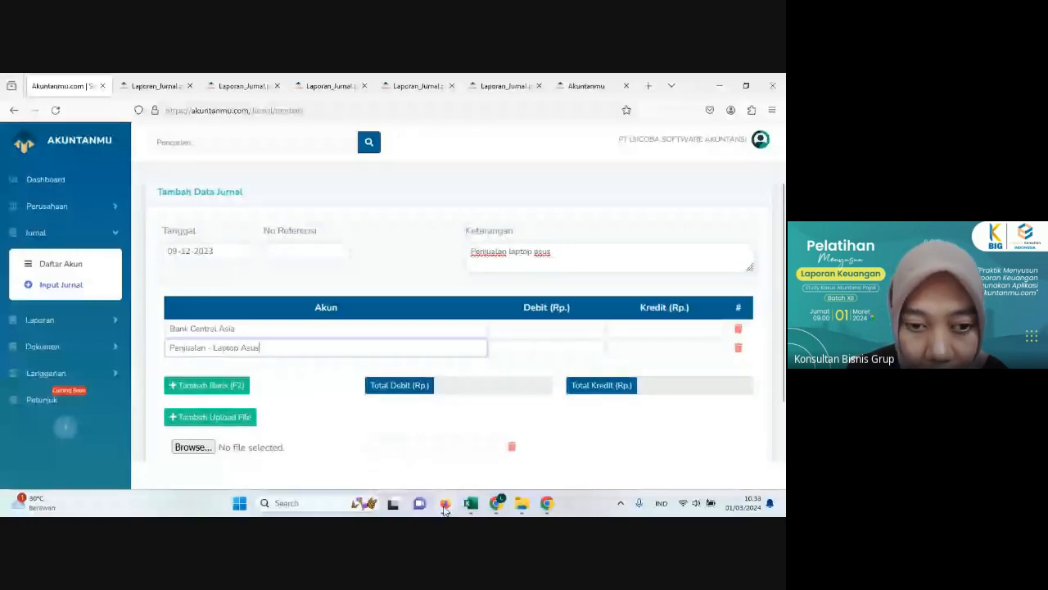
Step: Check the Asus sale's subtotal in Excel's Penjualan sheet and enter 44,000,000 in Akuntanmu as Bank Central Asia debit and Penjualan - Laptop Asus credit
click(471, 503)
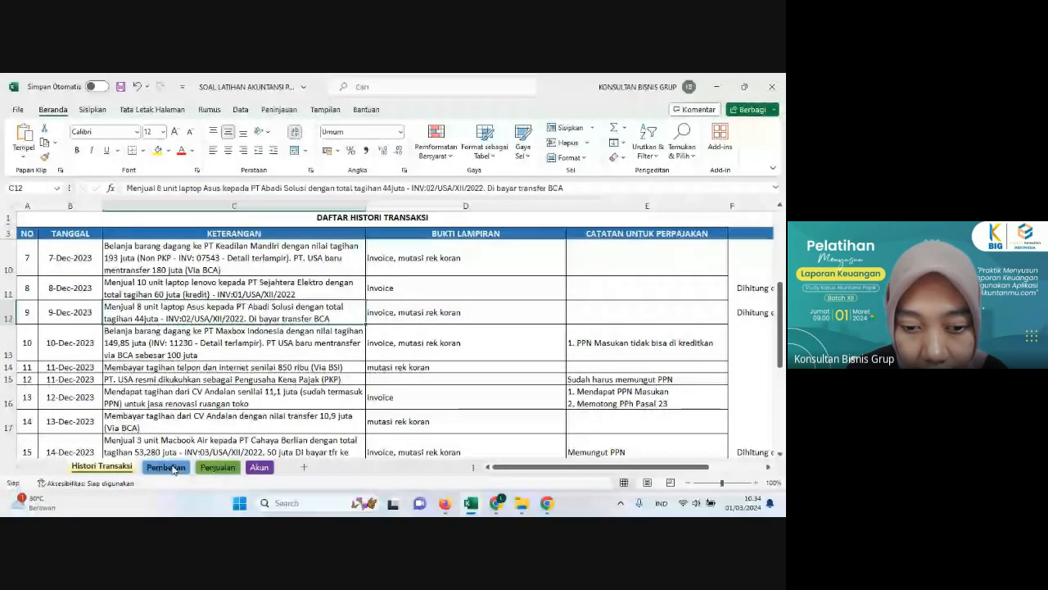
click(217, 467)
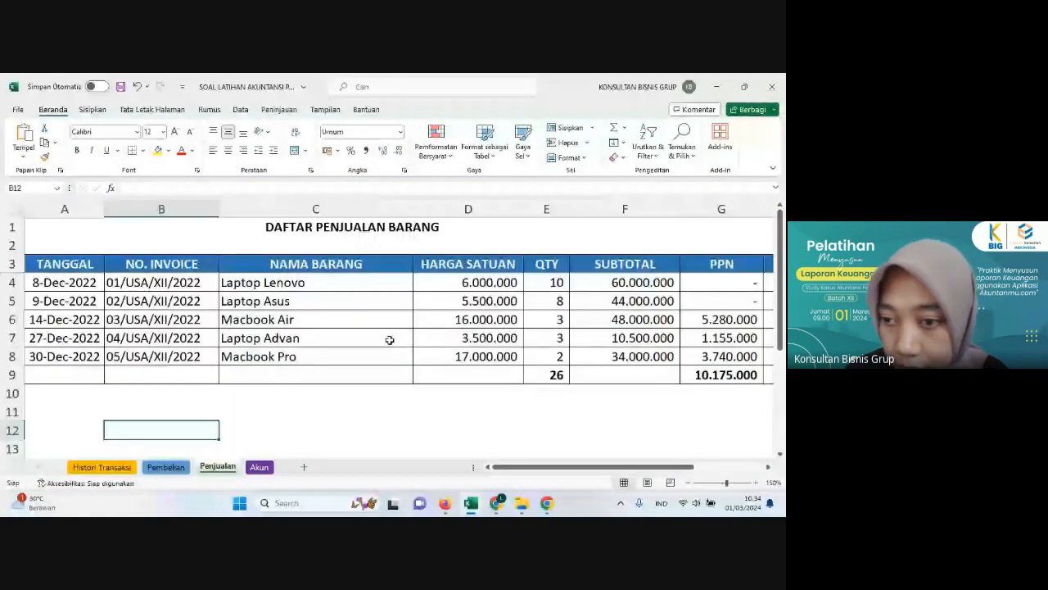
click(610, 300)
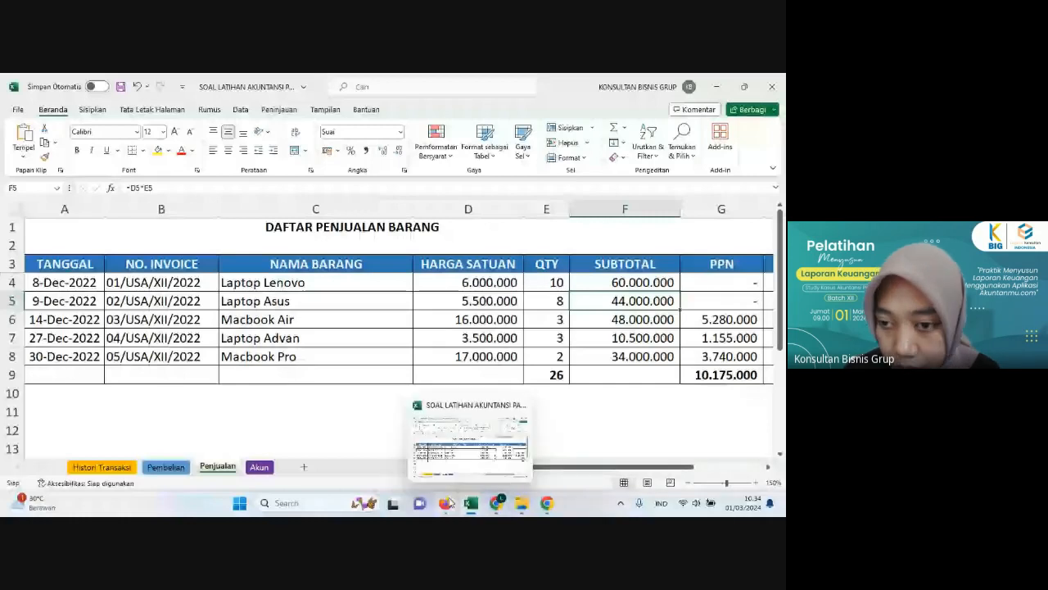
click(446, 503)
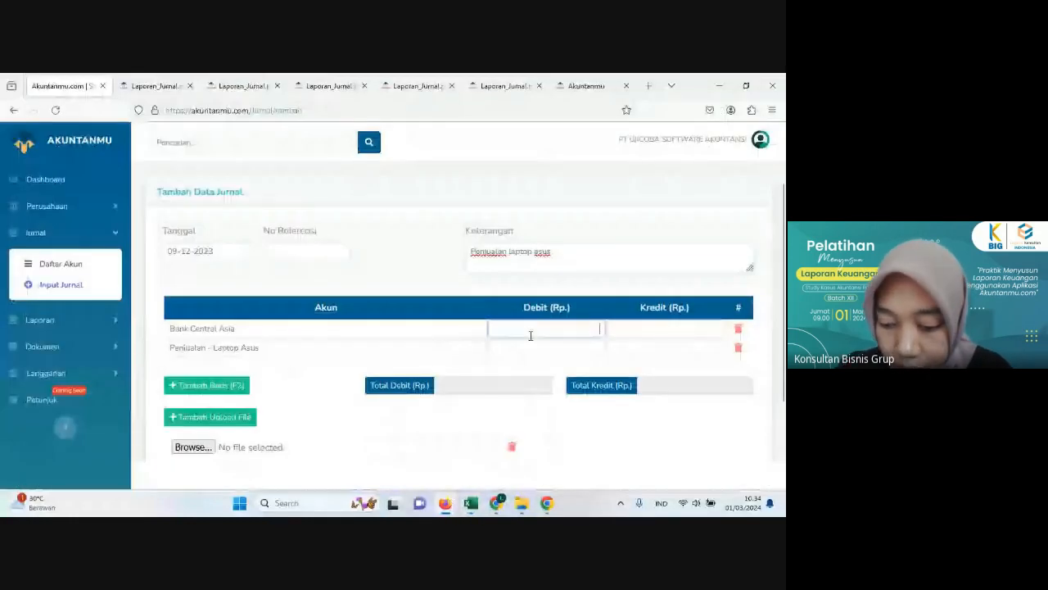
text(4.400.000)
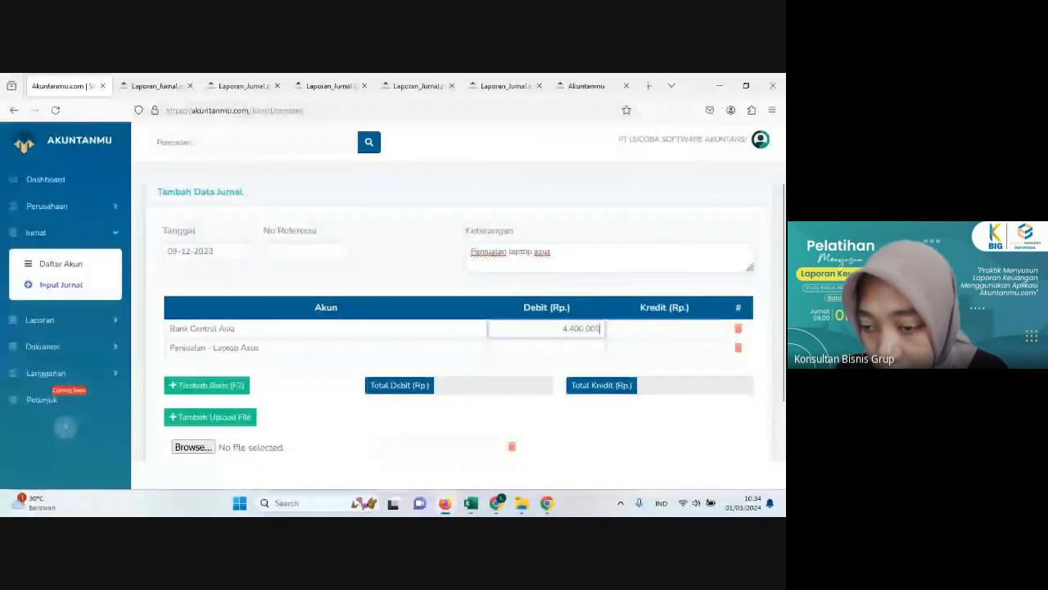
text(0)
click(715, 349)
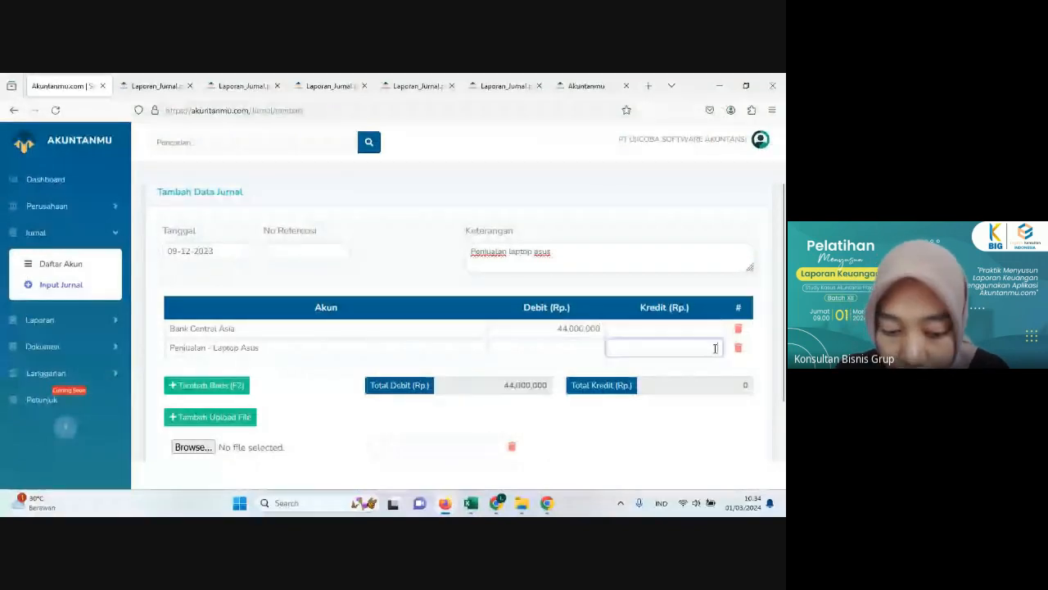
text(44.000.000)
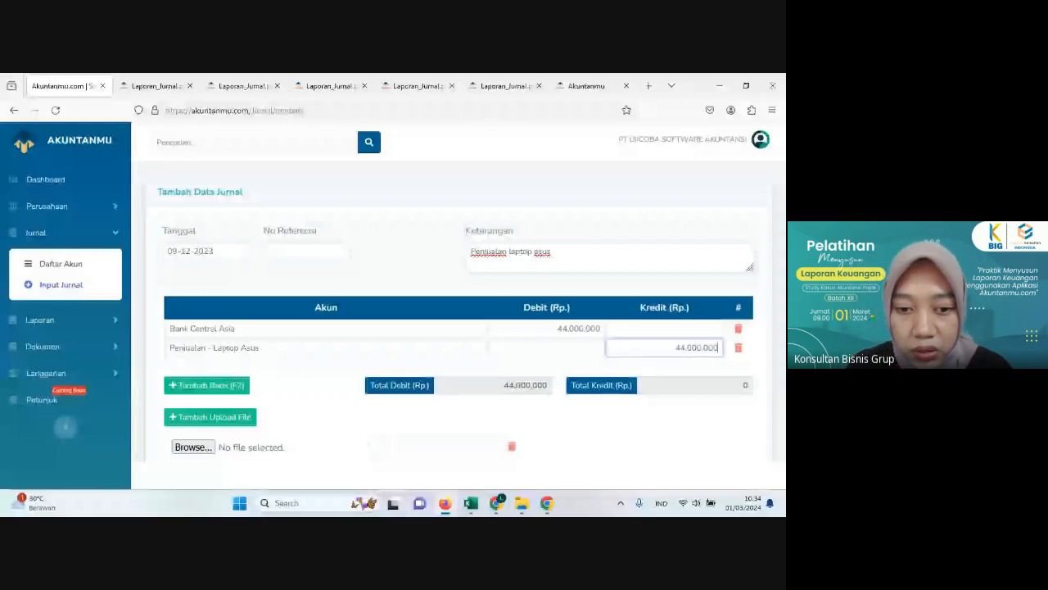
Step: Add two more journal lines with the accounts HPP - Laptop Asus and PBD - Laptop Asus
click(231, 390)
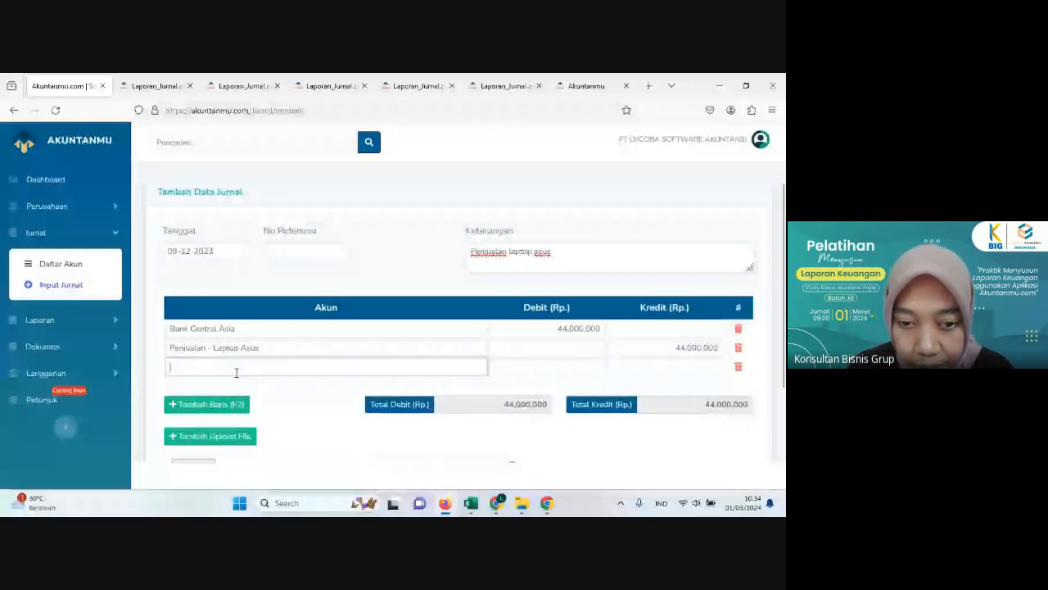
text(hpp)
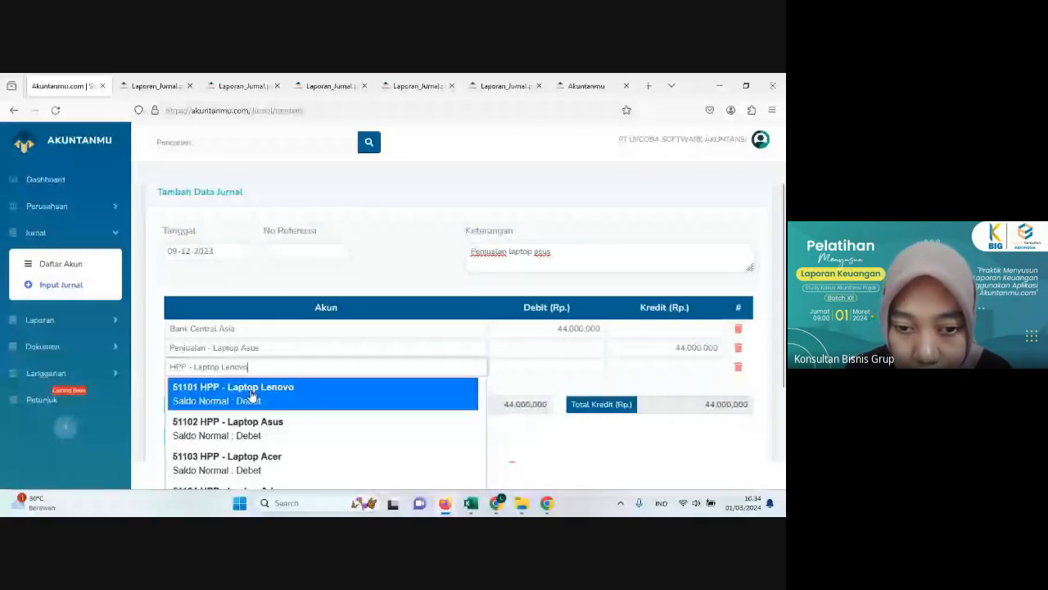
click(226, 418)
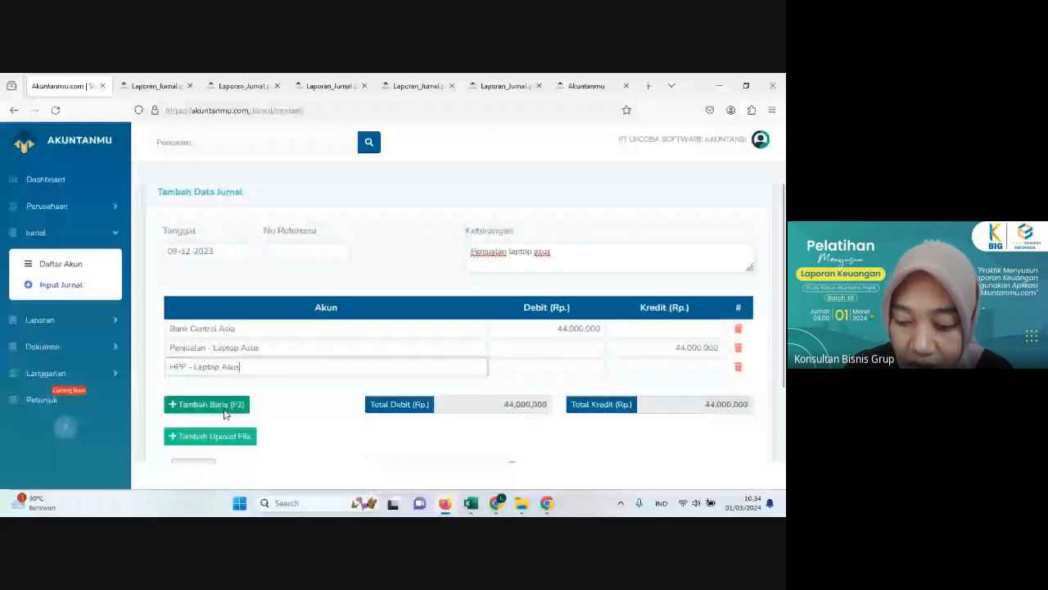
click(225, 413)
text(pbd)
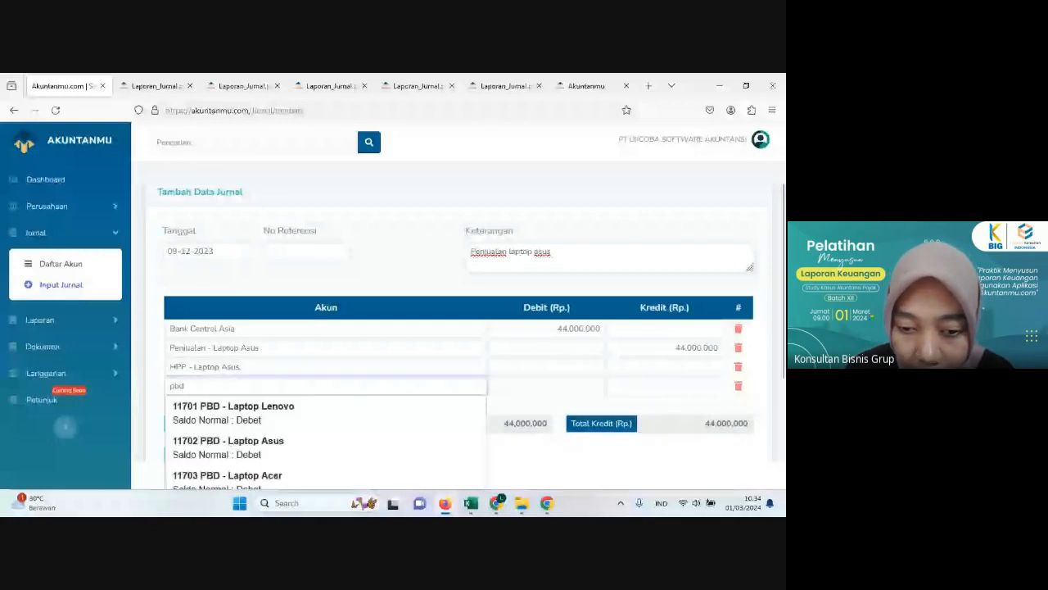
click(238, 447)
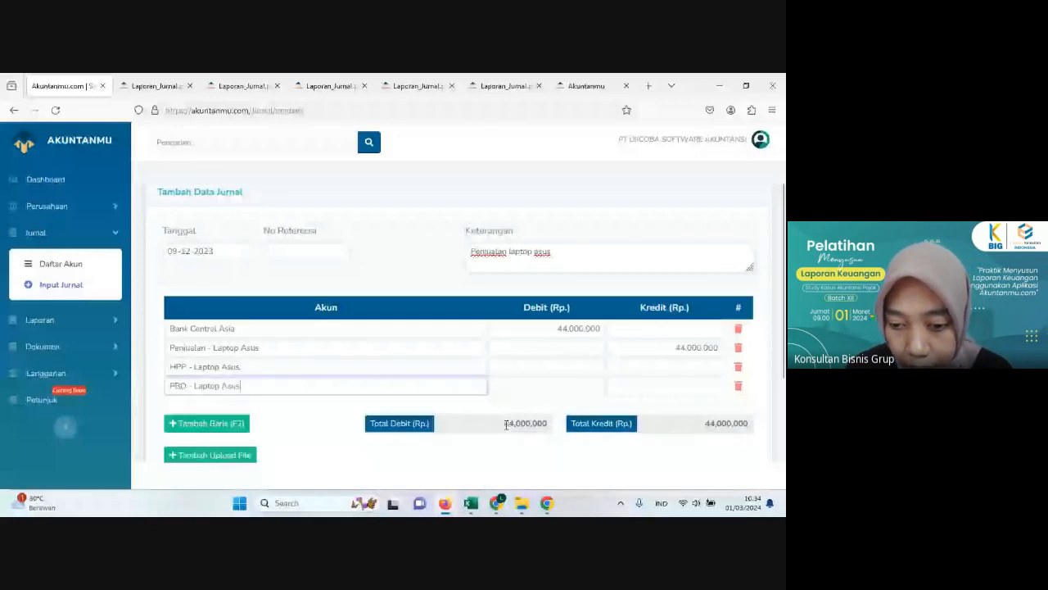
Step: Calculate the cost of the eight sold Asus laptops in cell D12 of Excel's Pembelian sheet with the formula =D5*8
click(445, 504)
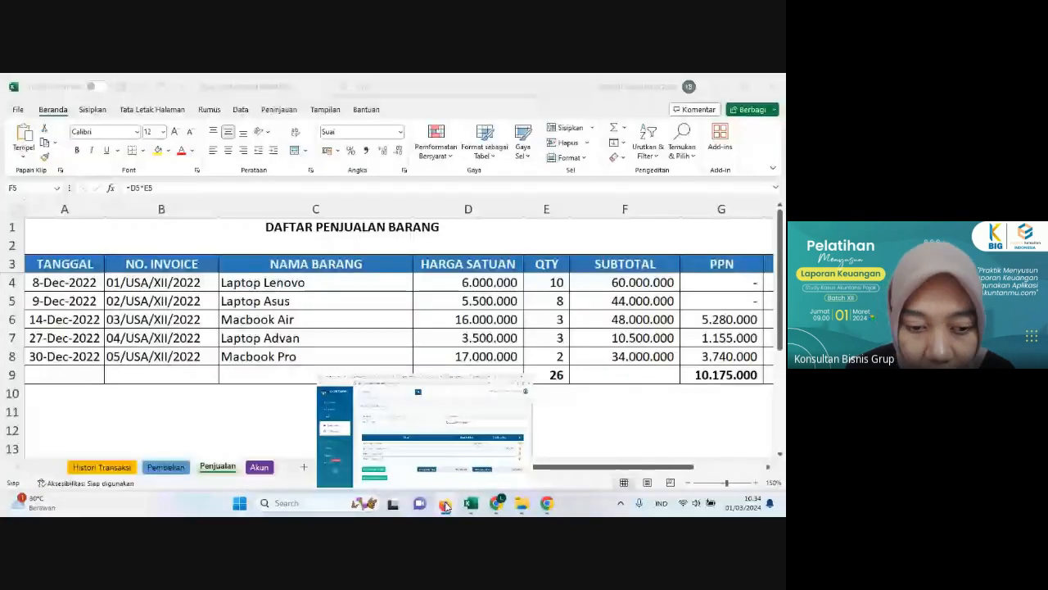
click(127, 468)
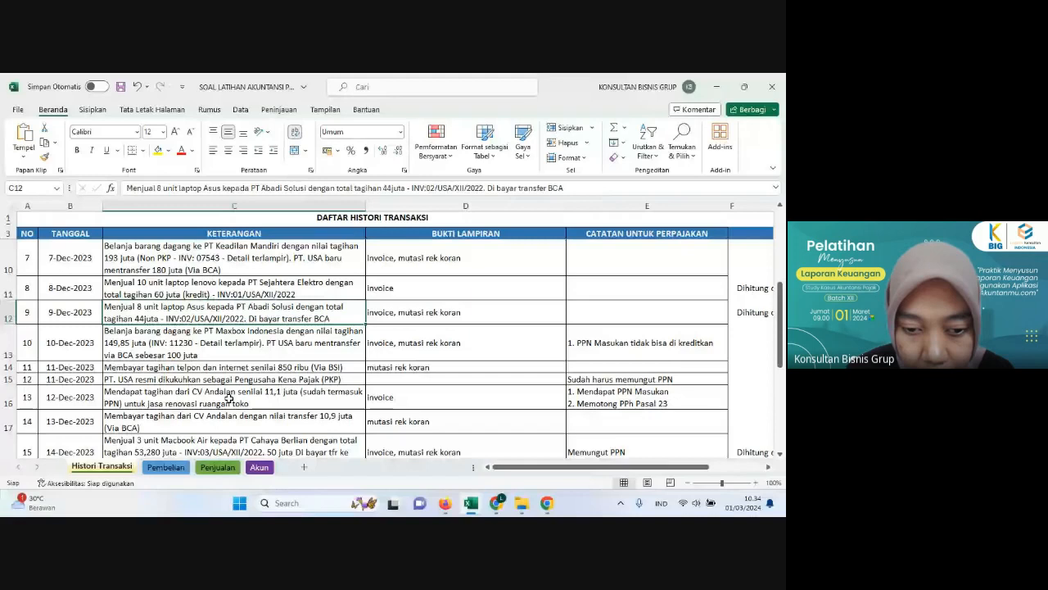
click(178, 467)
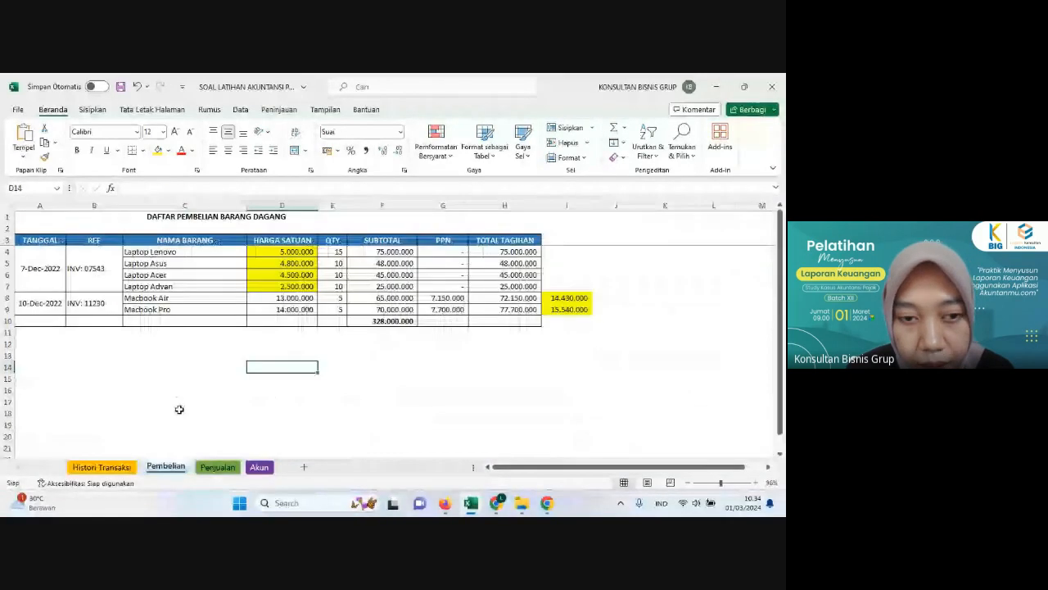
click(180, 403)
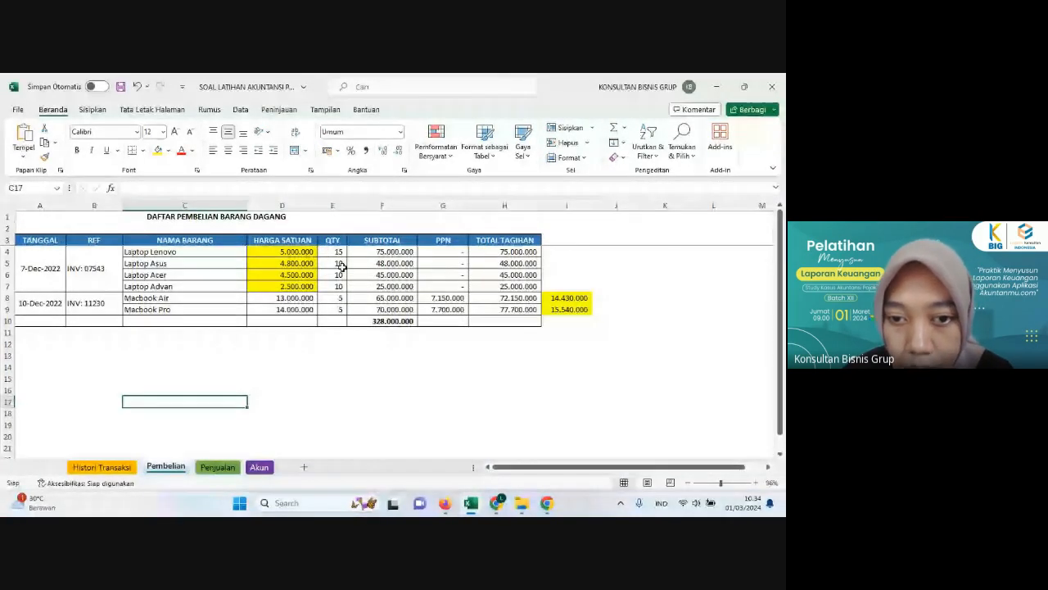
click(300, 341)
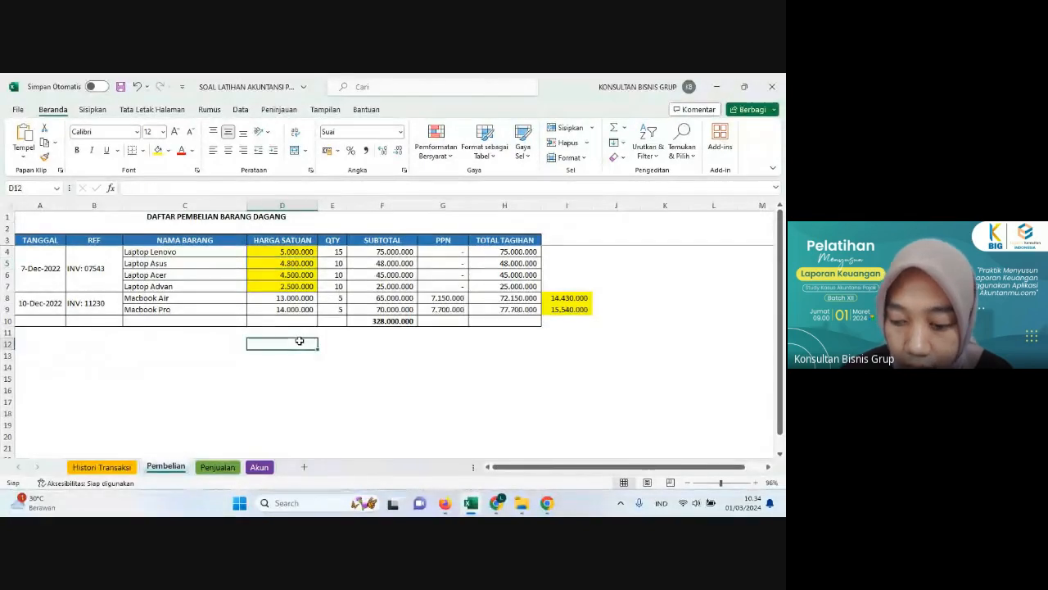
text(=)
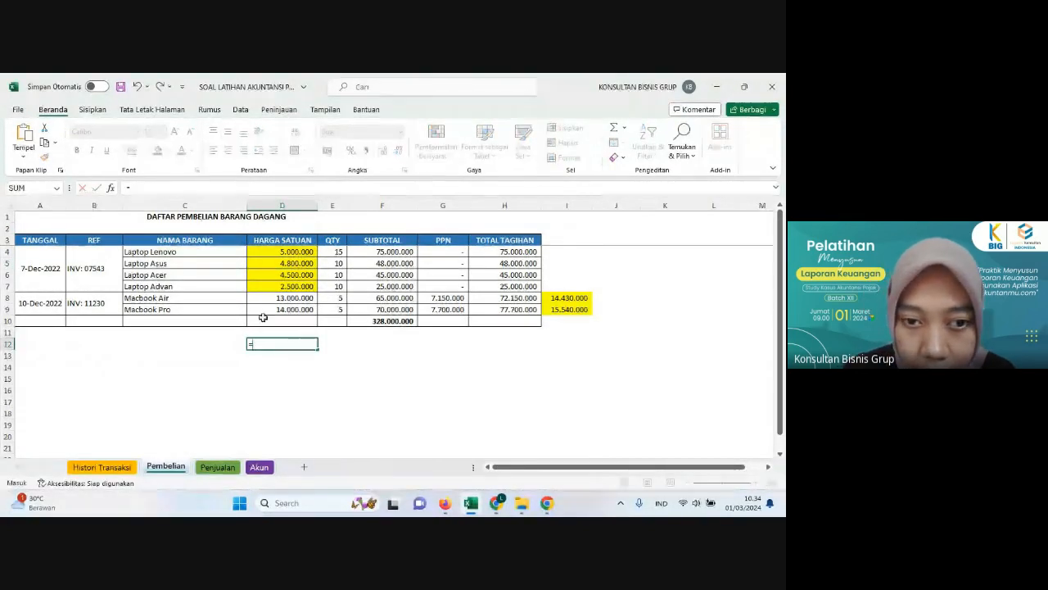
click(297, 263)
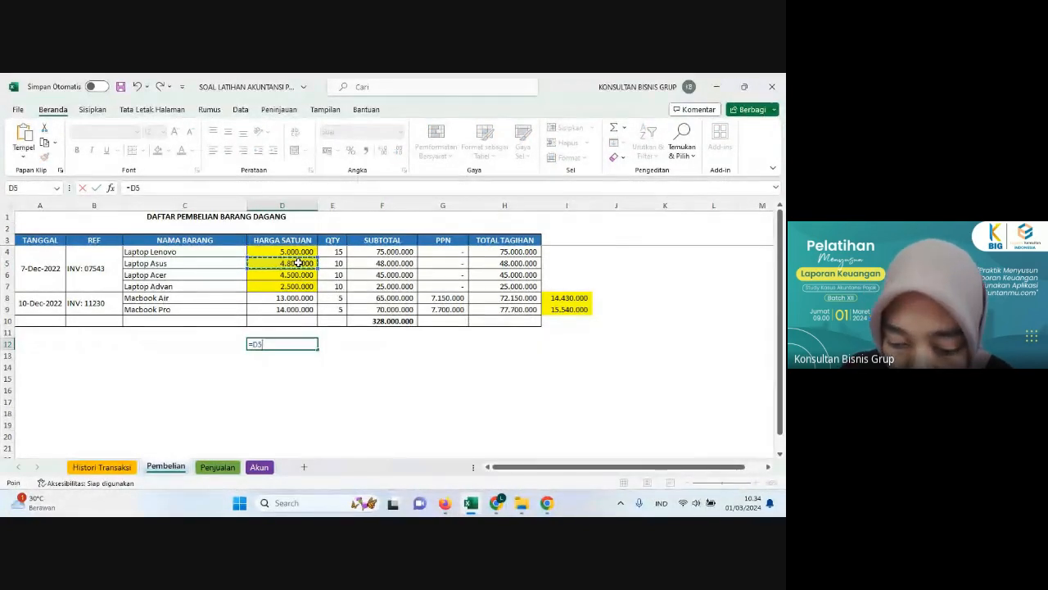
text(*8)
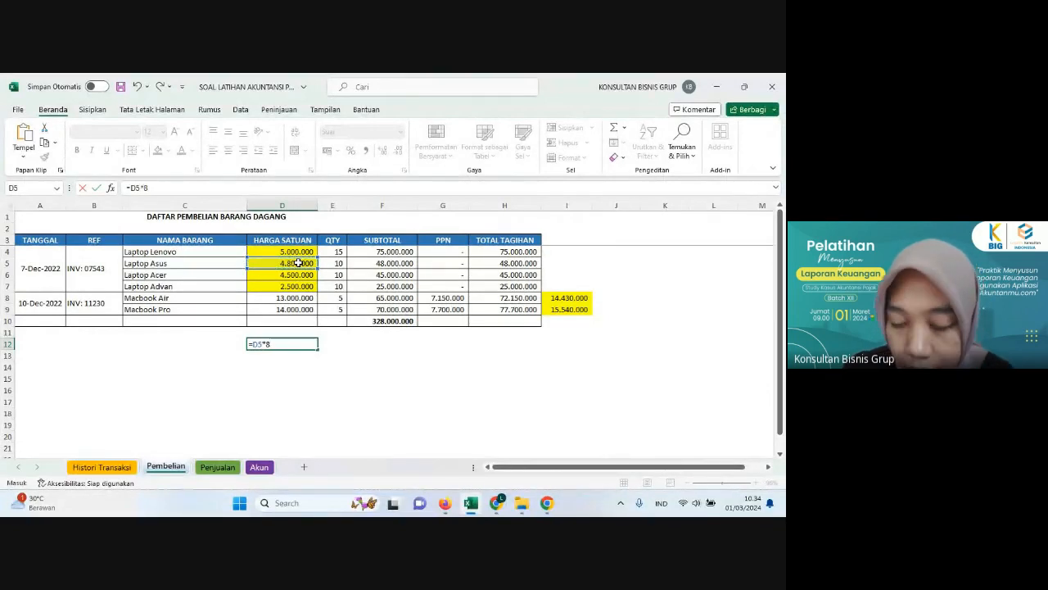
key(Return)
click(264, 380)
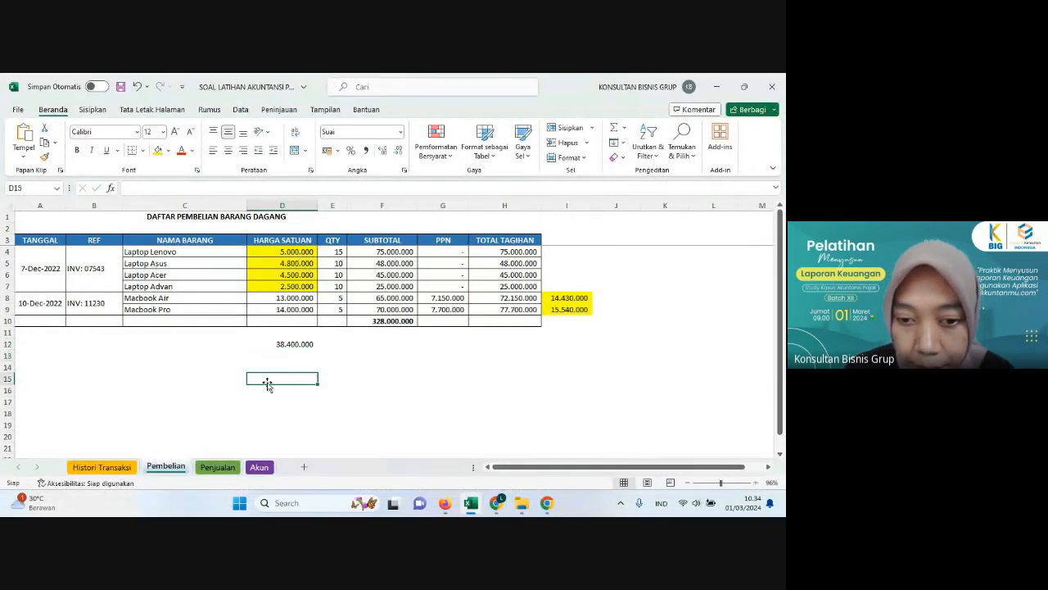
click(285, 344)
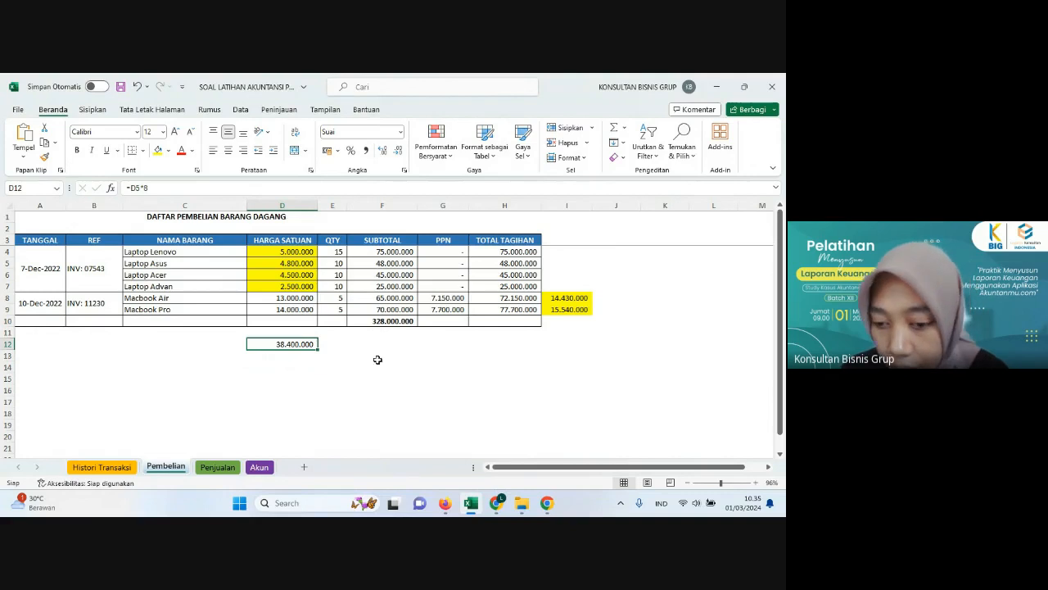
Step: Return to the Akuntanmu journal and enter 38,400,000 as HPP - Laptop Asus debit and PBD - Laptop Asus credit
click(447, 501)
click(543, 368)
text(3)
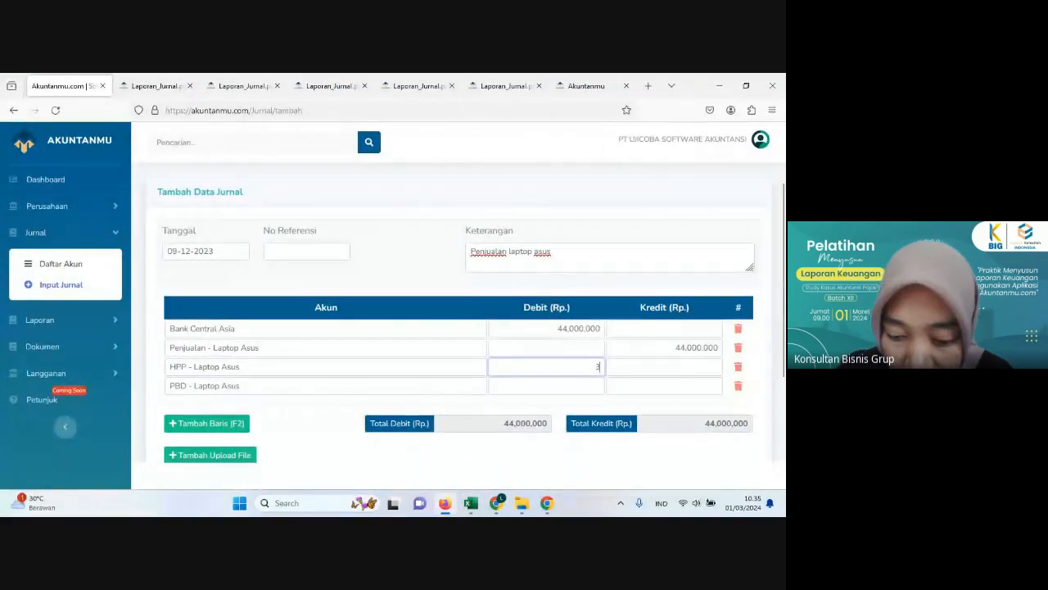
text(8,400,000)
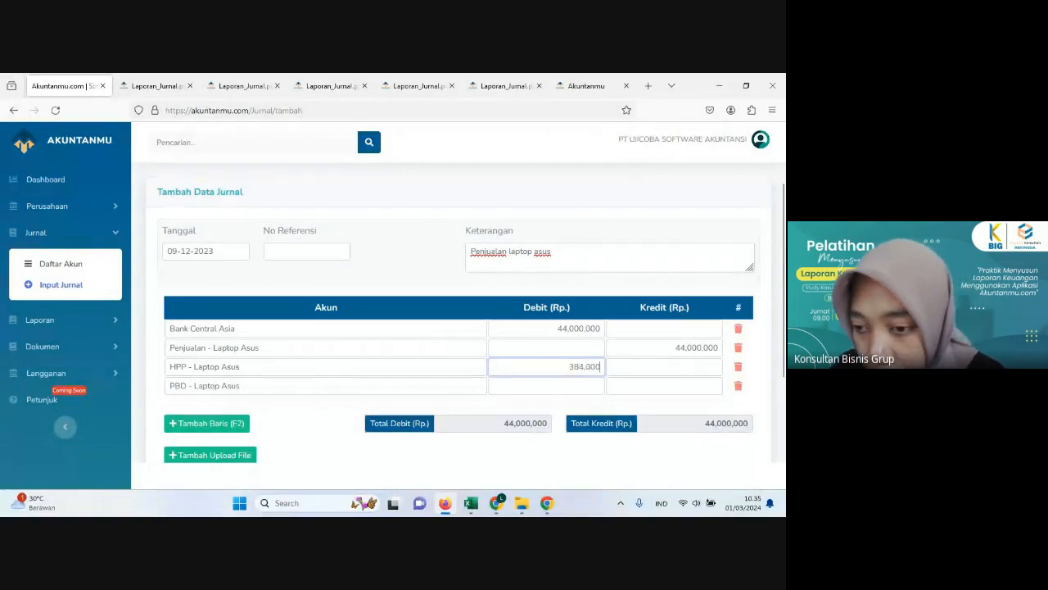
click(648, 388)
text(38,400,000)
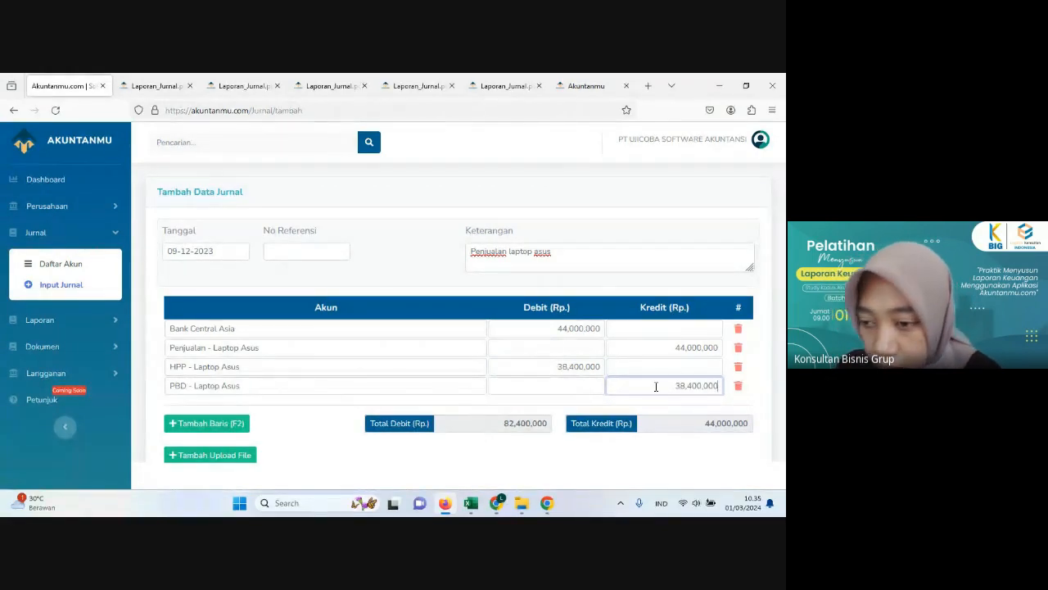
Step: Name the journal's document with the suggested "penjjualan laptop asus" entry and try to save the journal
scroll(696, 410, down, 2)
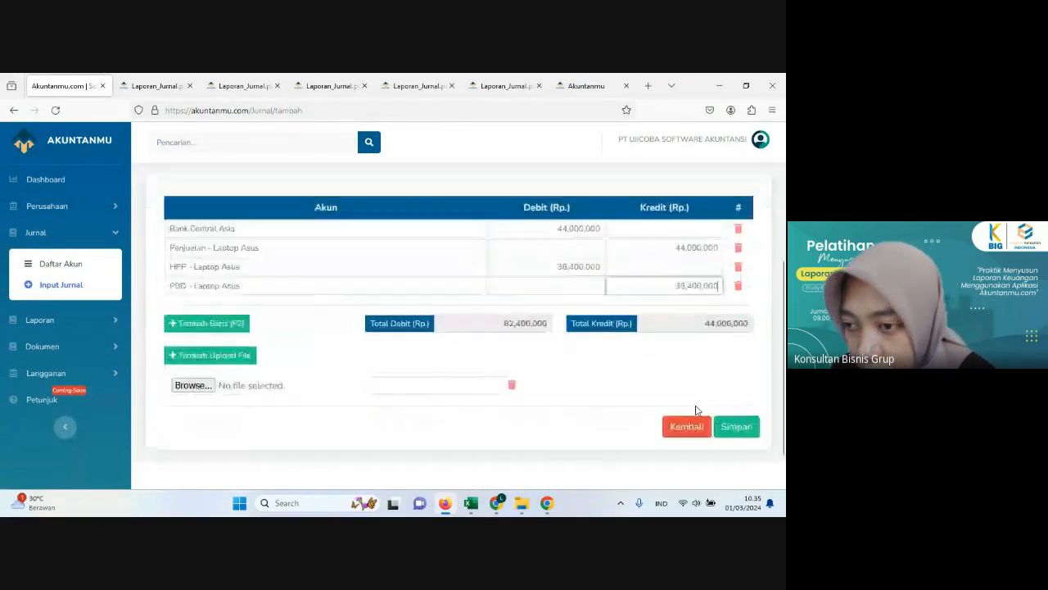
click(459, 387)
text(pen)
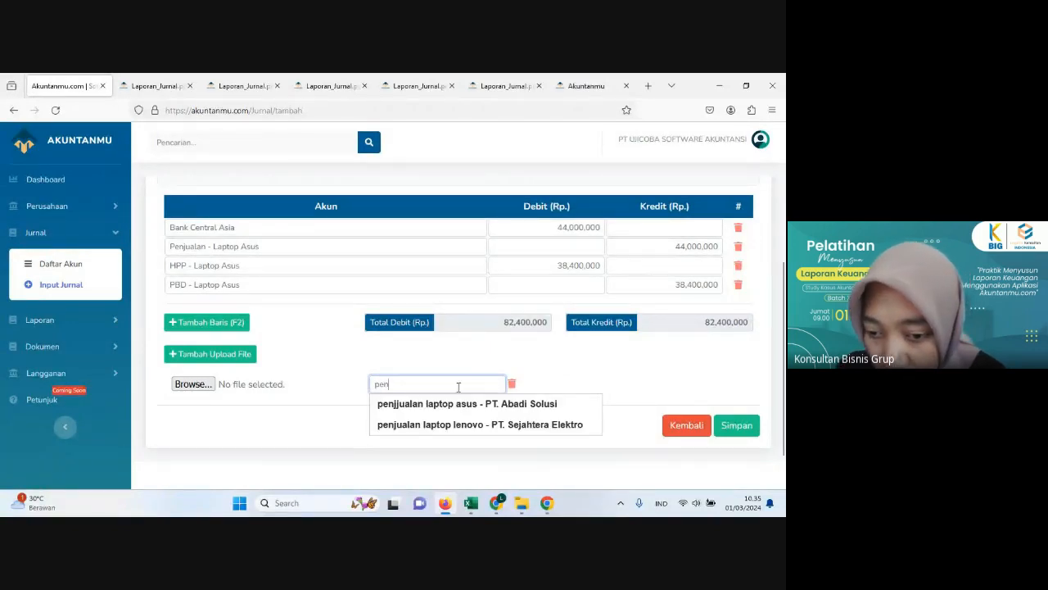
click(497, 409)
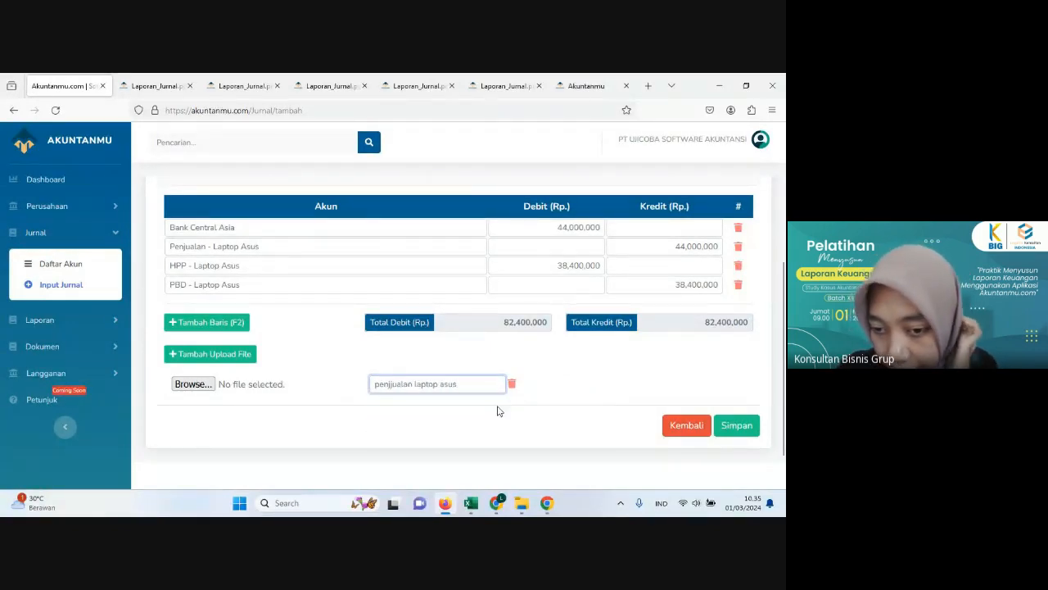
click(743, 425)
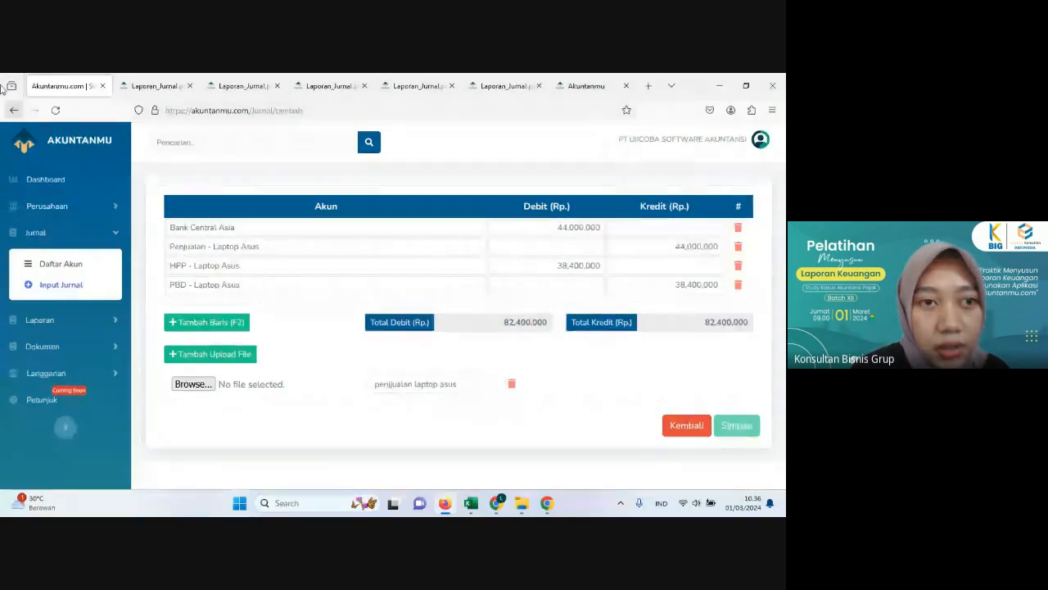
Step: Reload the journal page and set its two account lines again to Bank Central Asia and Penjualan - Laptop Asus
click(56, 110)
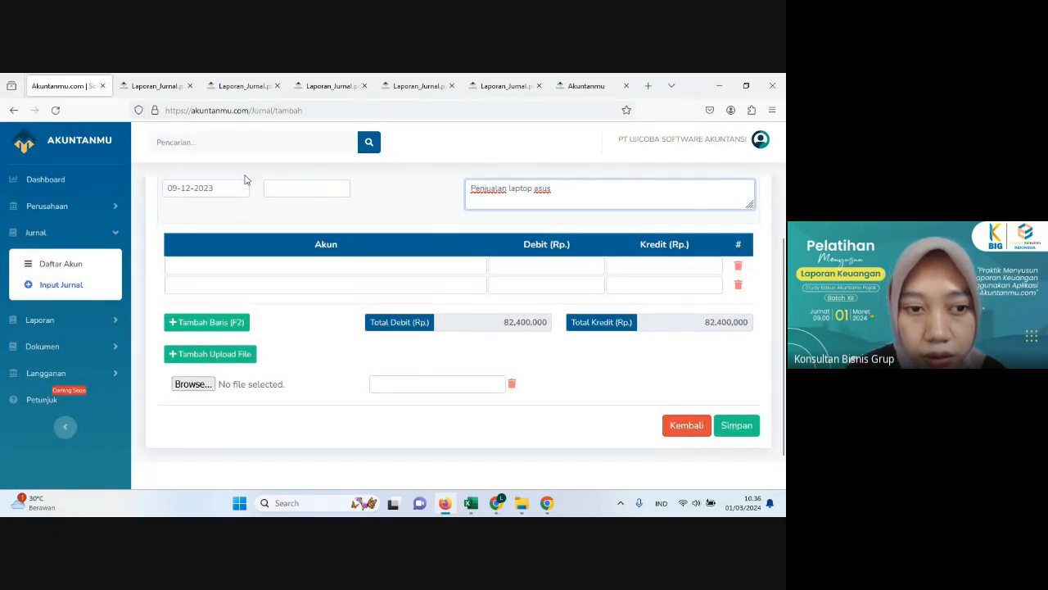
click(252, 266)
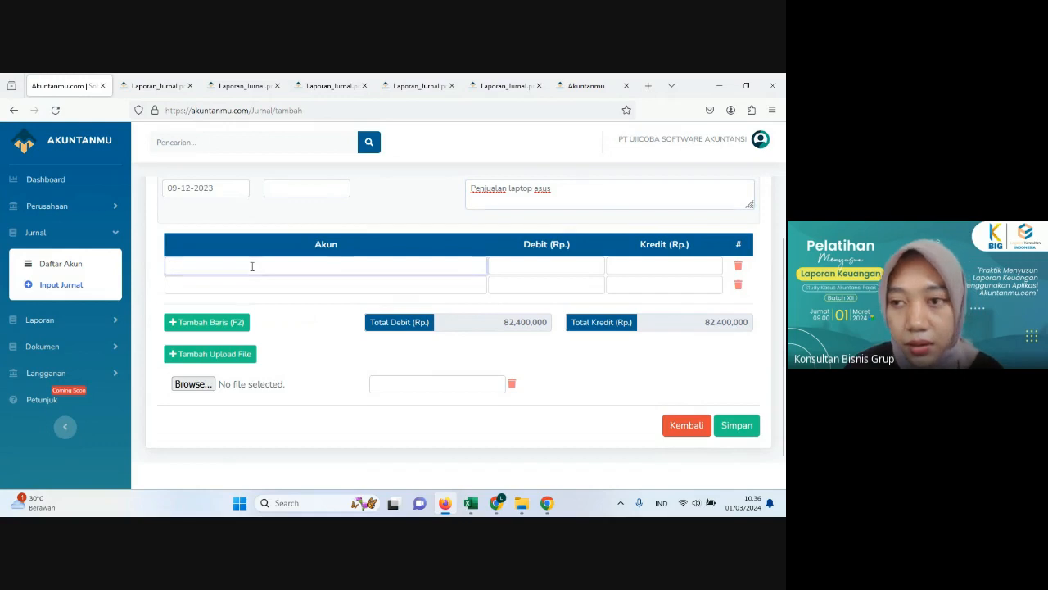
text(bank)
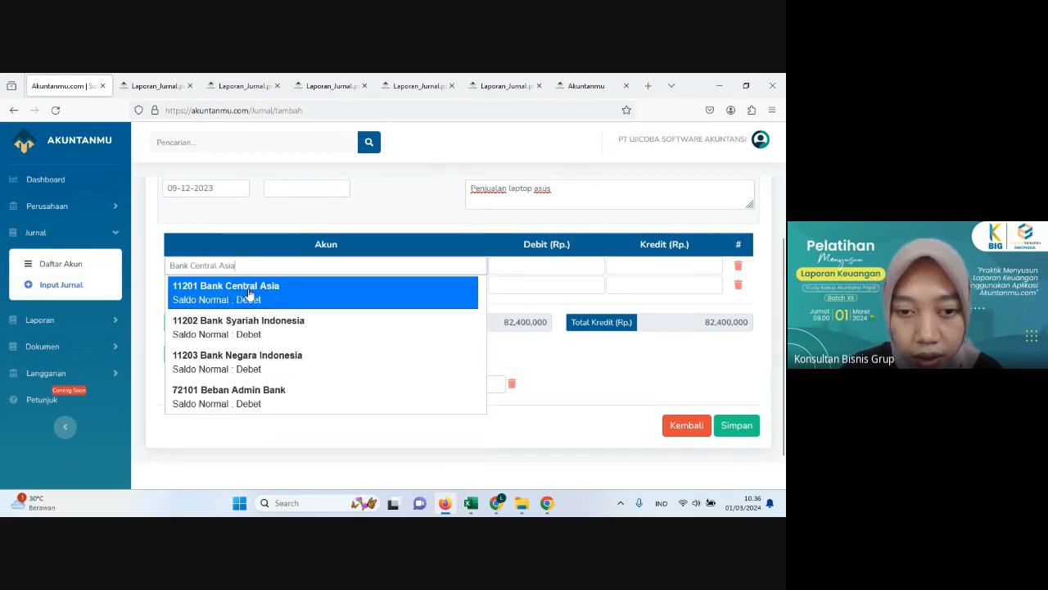
click(248, 289)
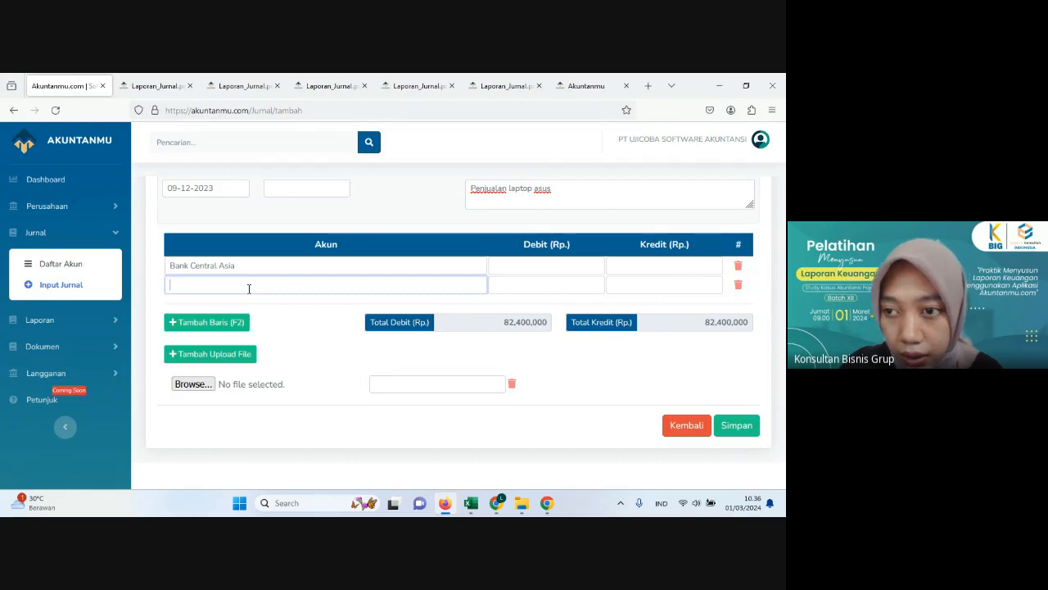
text(asus)
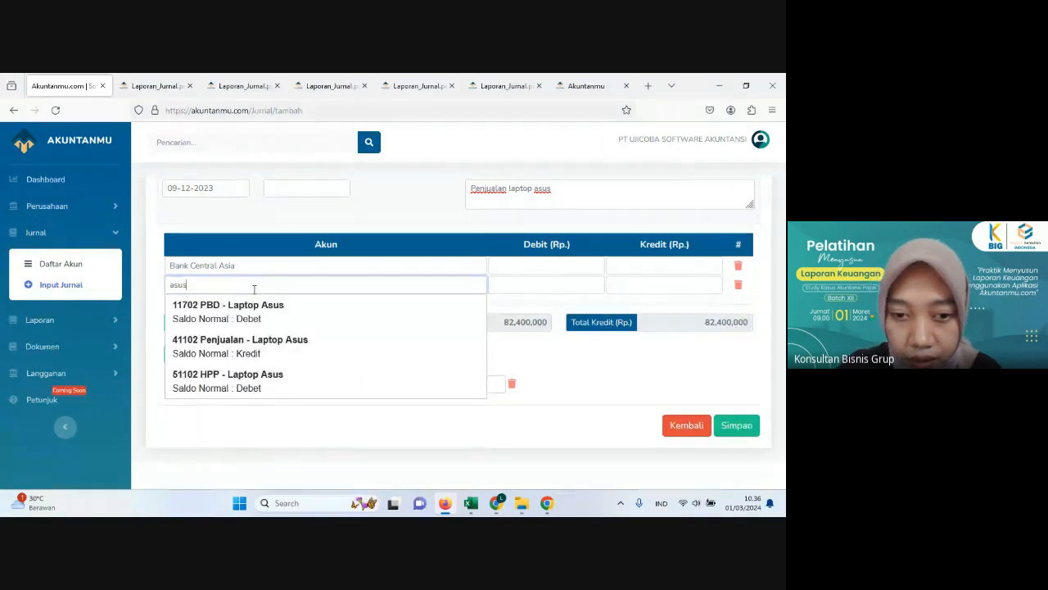
click(284, 353)
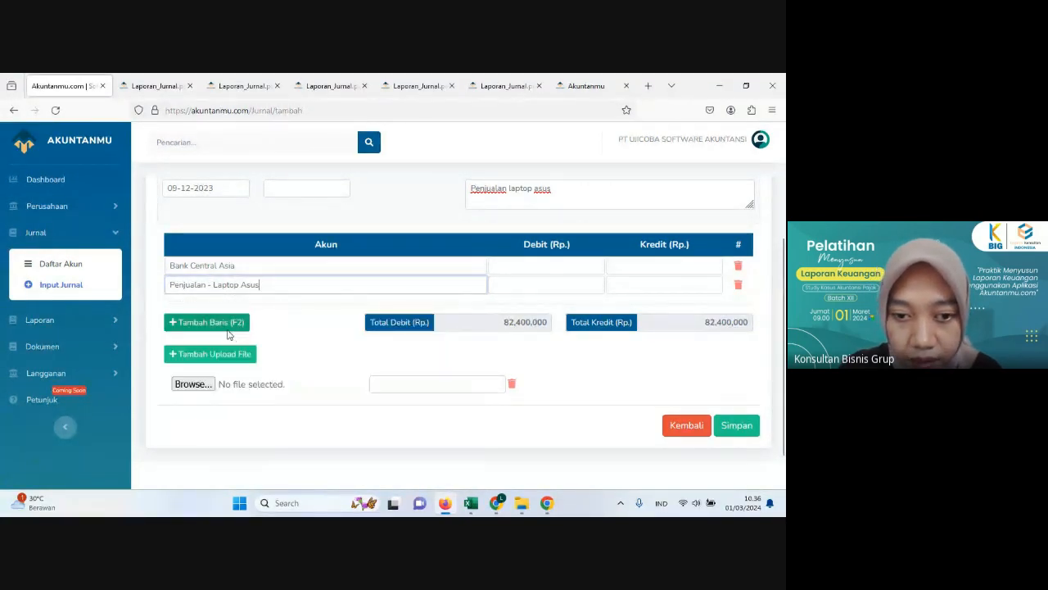
Step: Add two account lines to the journal and set them to HPP - Laptop Asus and PBD - Laptop Asus
click(214, 324)
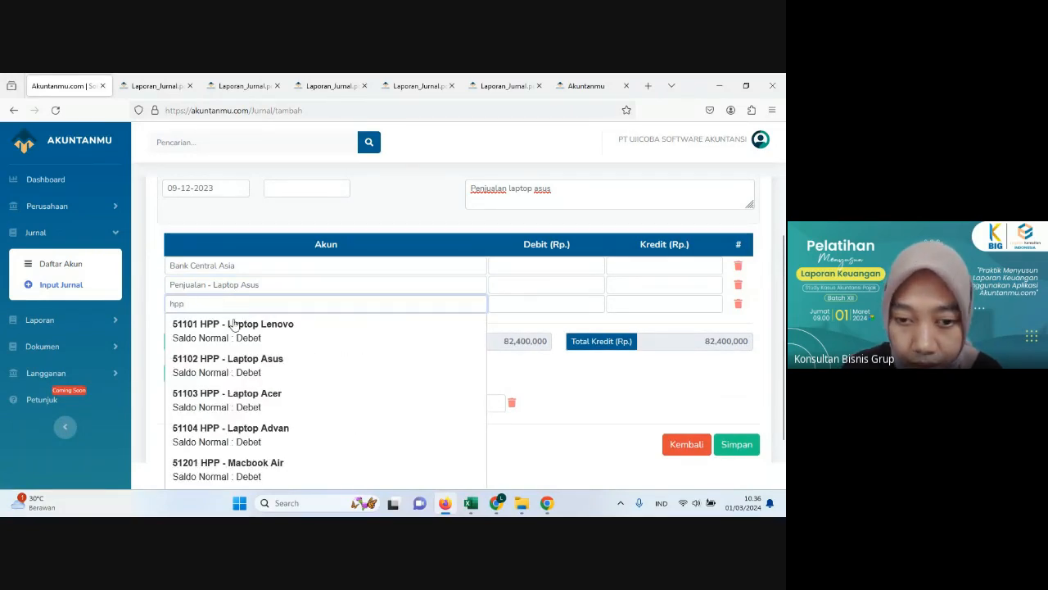
click(245, 365)
click(205, 342)
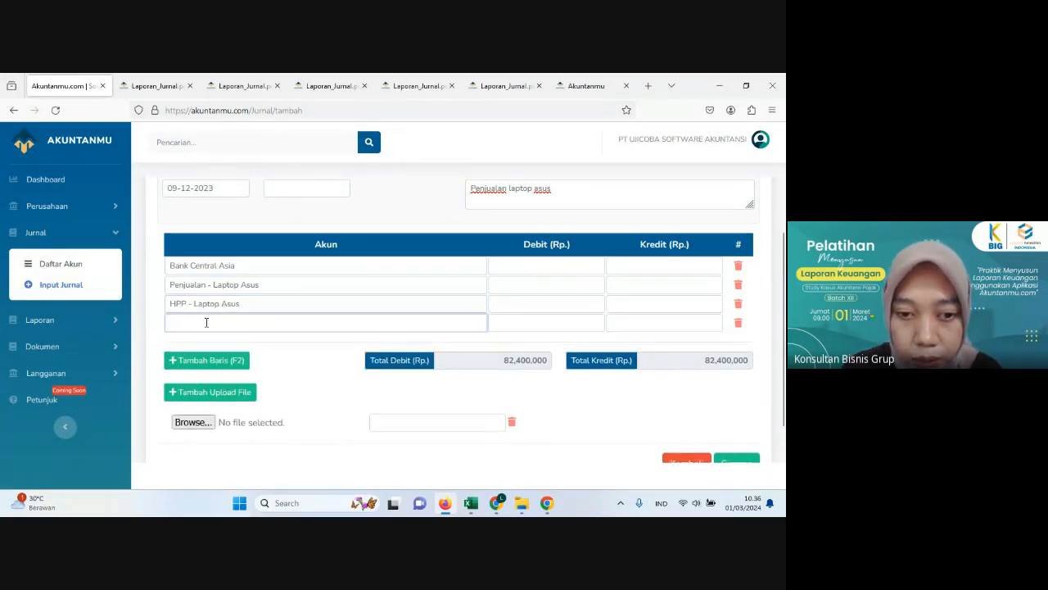
text(pbd)
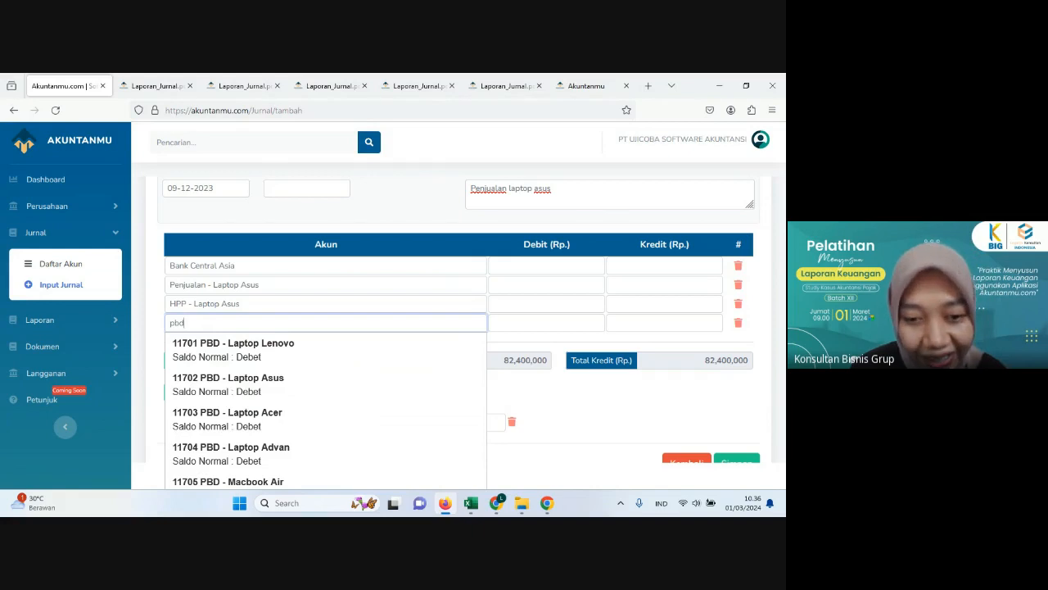
click(233, 362)
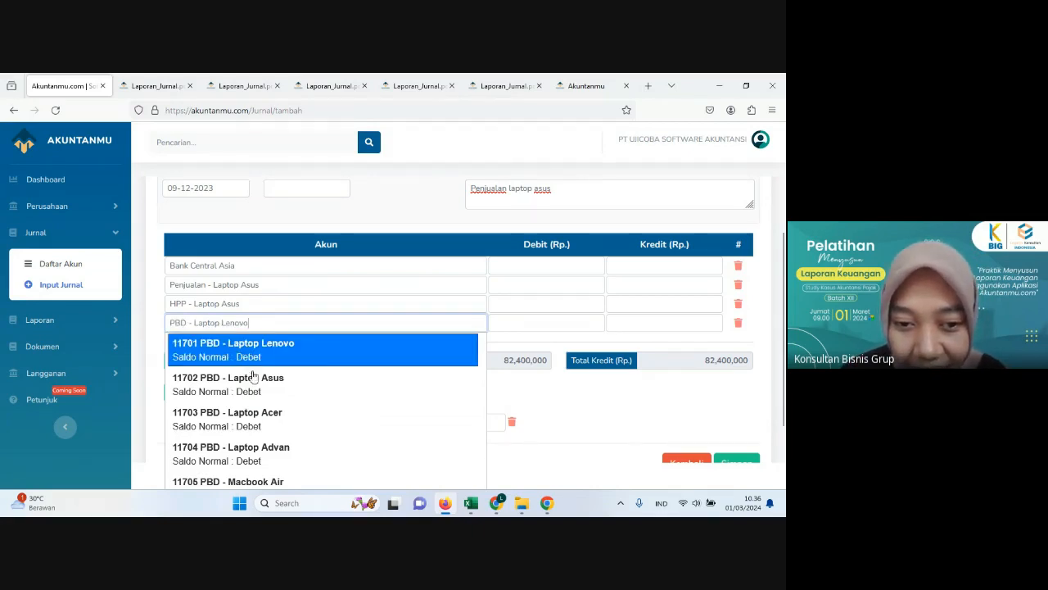
click(254, 390)
click(254, 389)
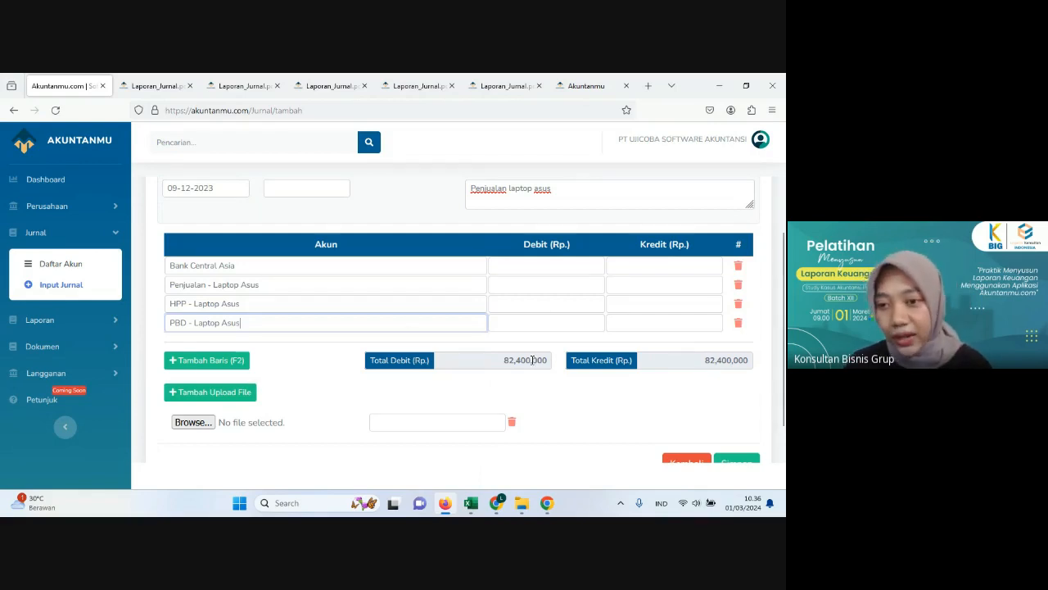
Step: Switch to Excel and look up the subtotal of the 9 December Laptop Asus sale in the Penjualan sheet
click(529, 267)
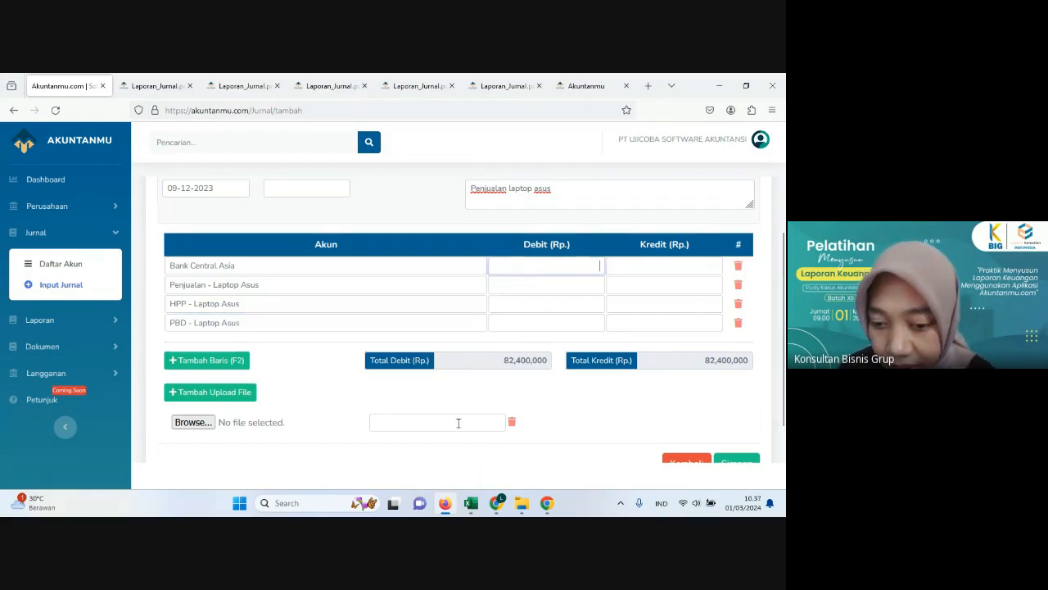
click(471, 502)
click(123, 466)
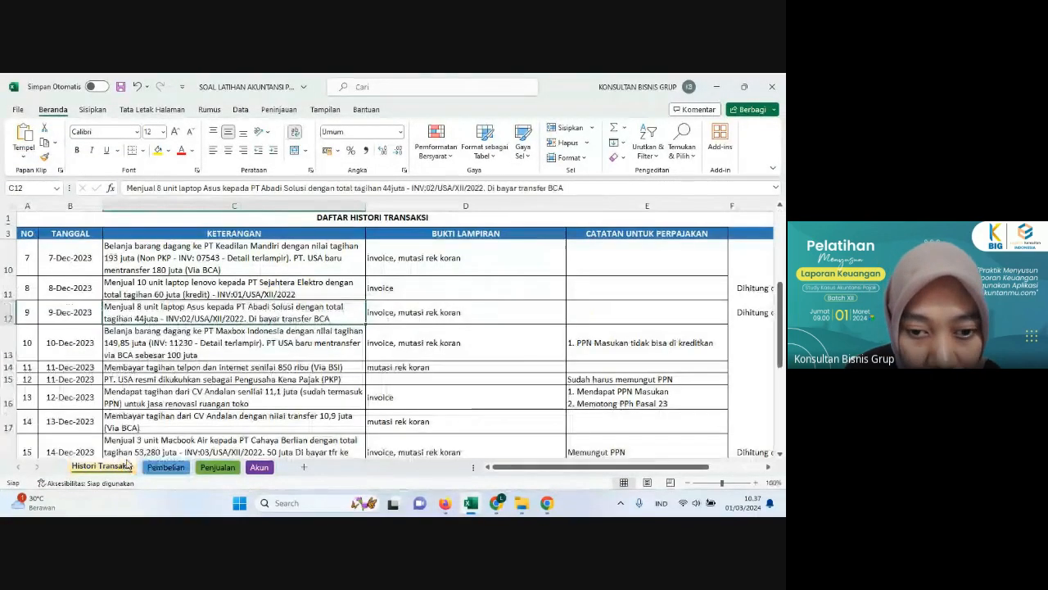
click(218, 467)
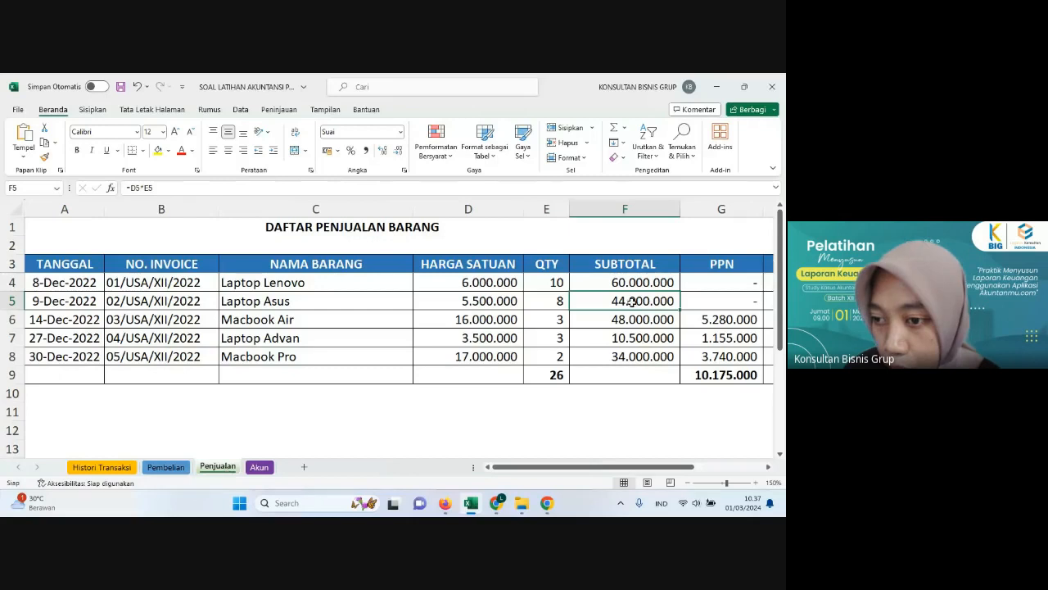
Step: Return to the Akuntanmu journal and enter 44,000,000 as Bank Central Asia debit and Penjualan - Laptop Asus credit
click(444, 505)
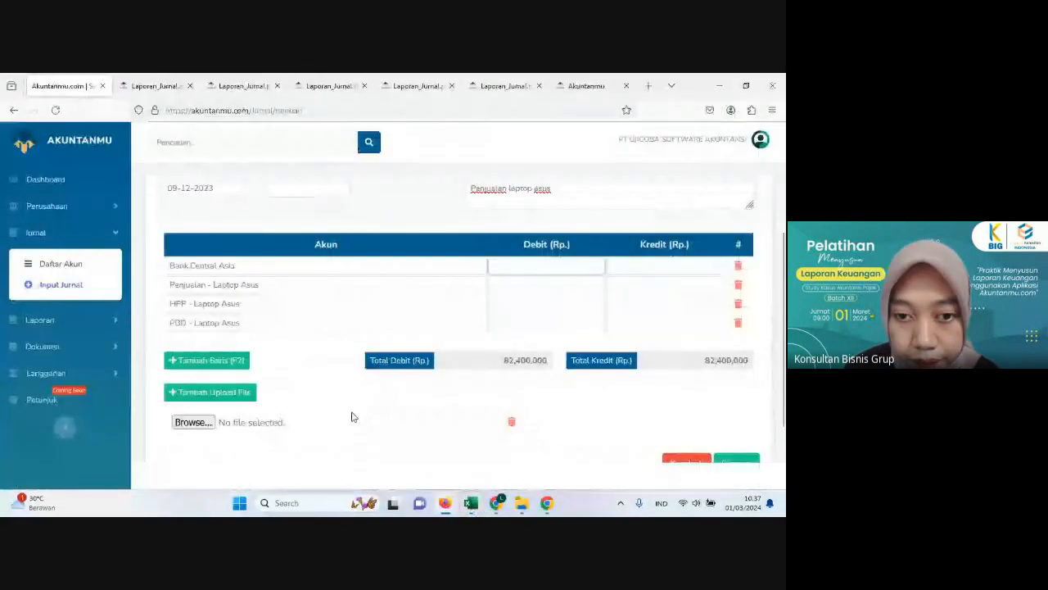
click(551, 267)
text(4,)
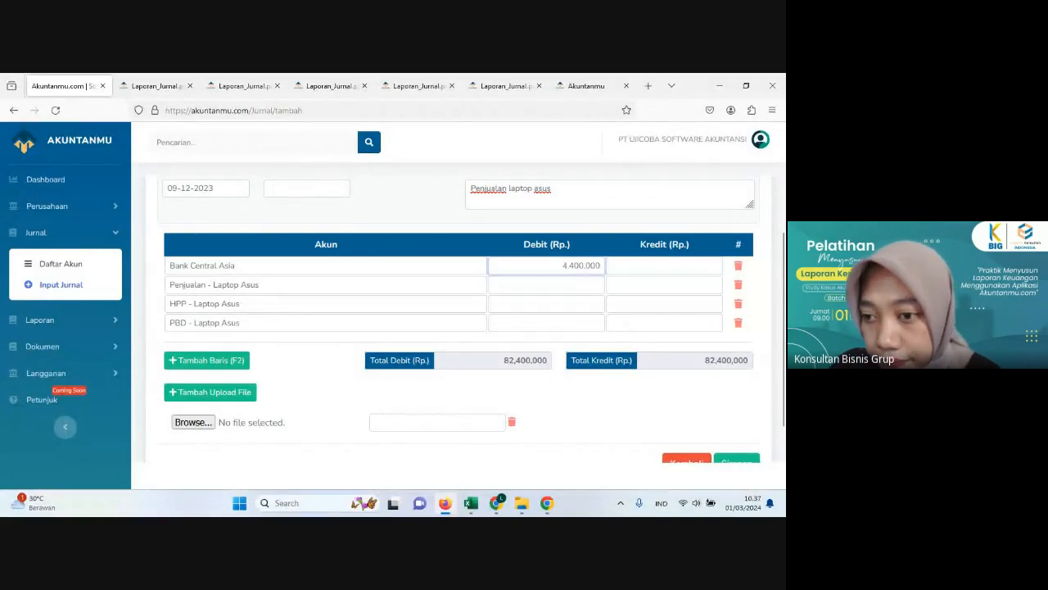
text(0)
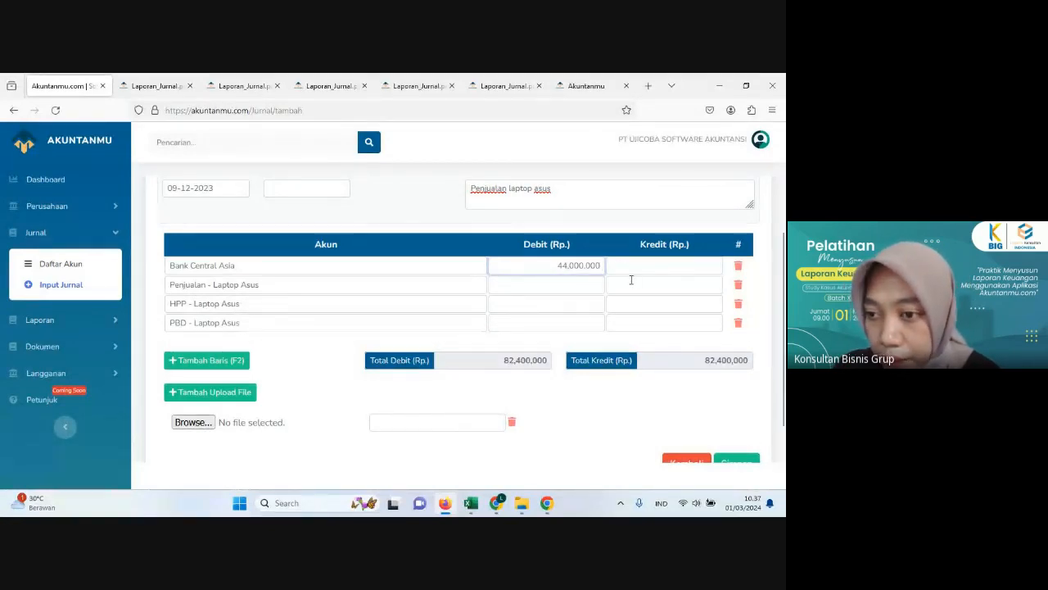
click(631, 280)
text(44.000.0)
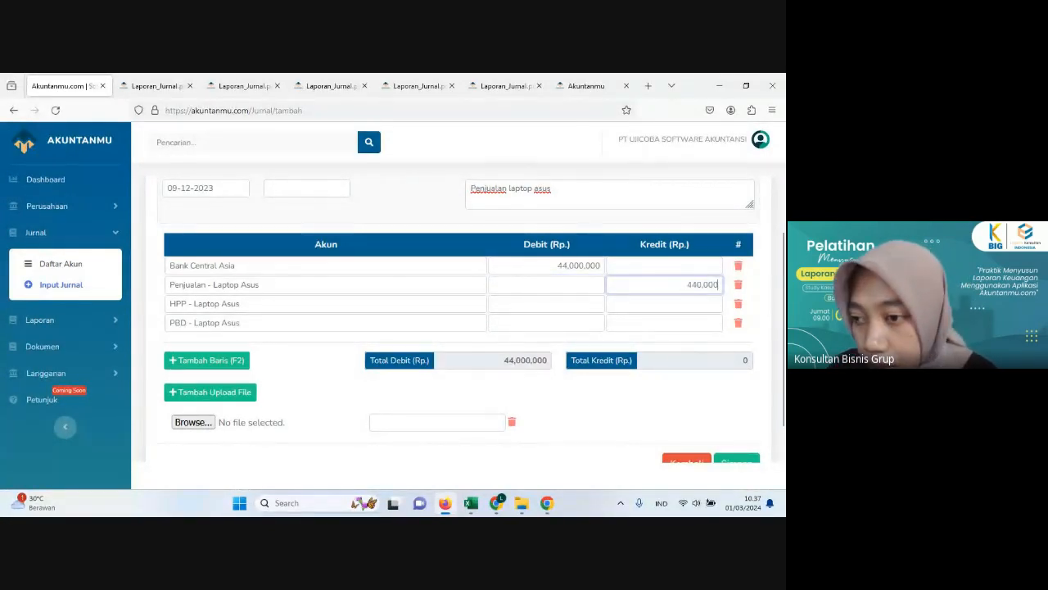
text(00)
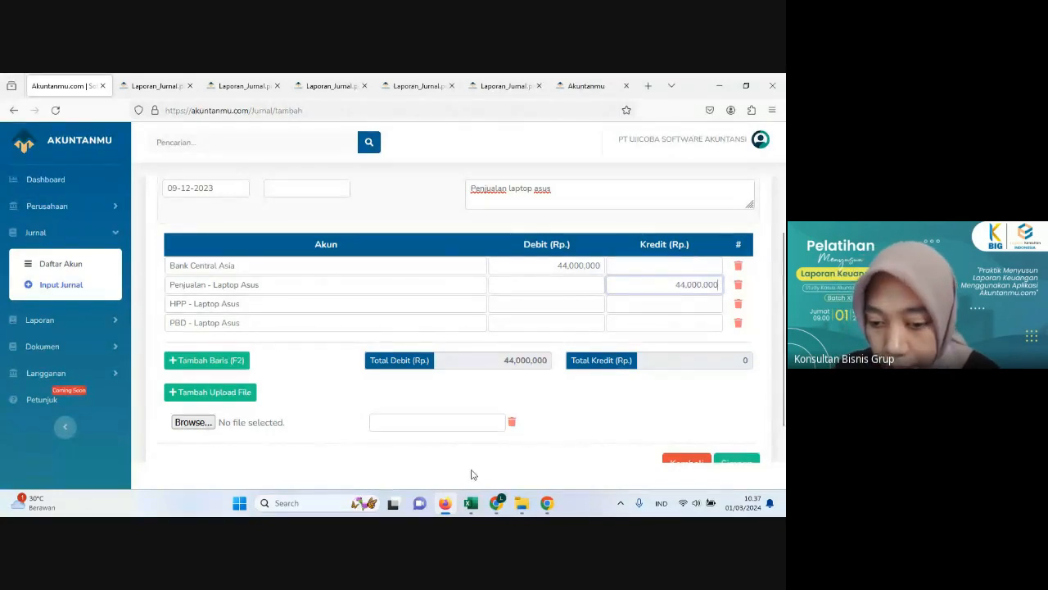
Step: Switch to Excel and check the calculated cost of the eight Asus laptops in the Pembelian sheet
click(471, 503)
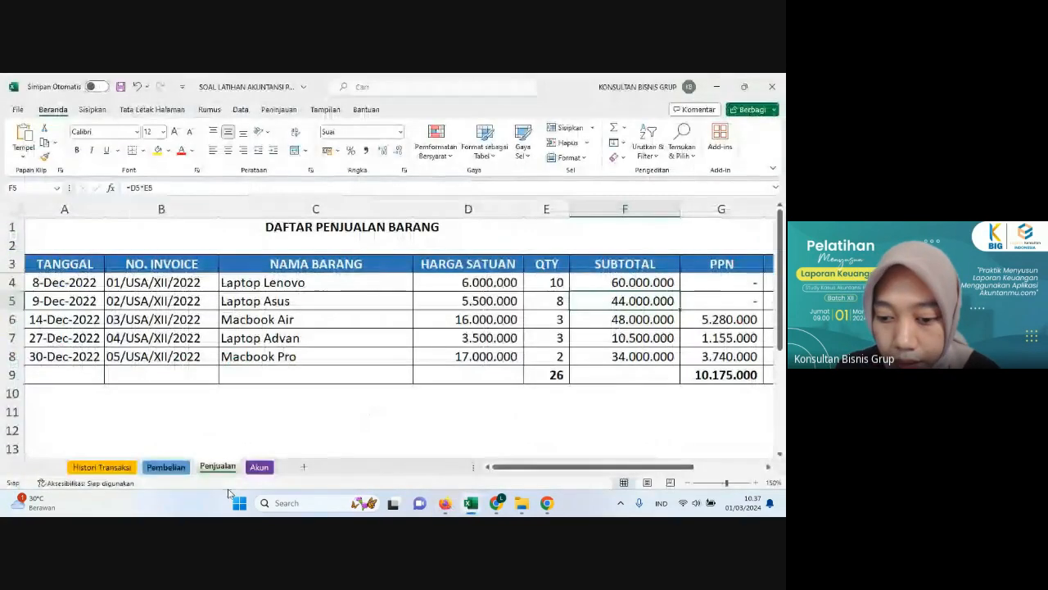
click(165, 466)
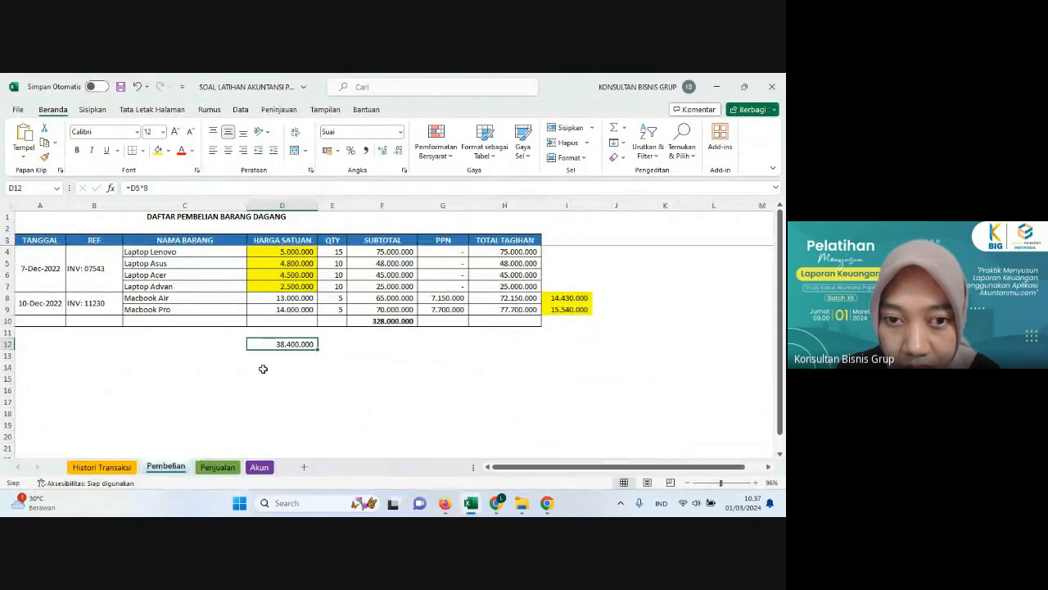
click(303, 390)
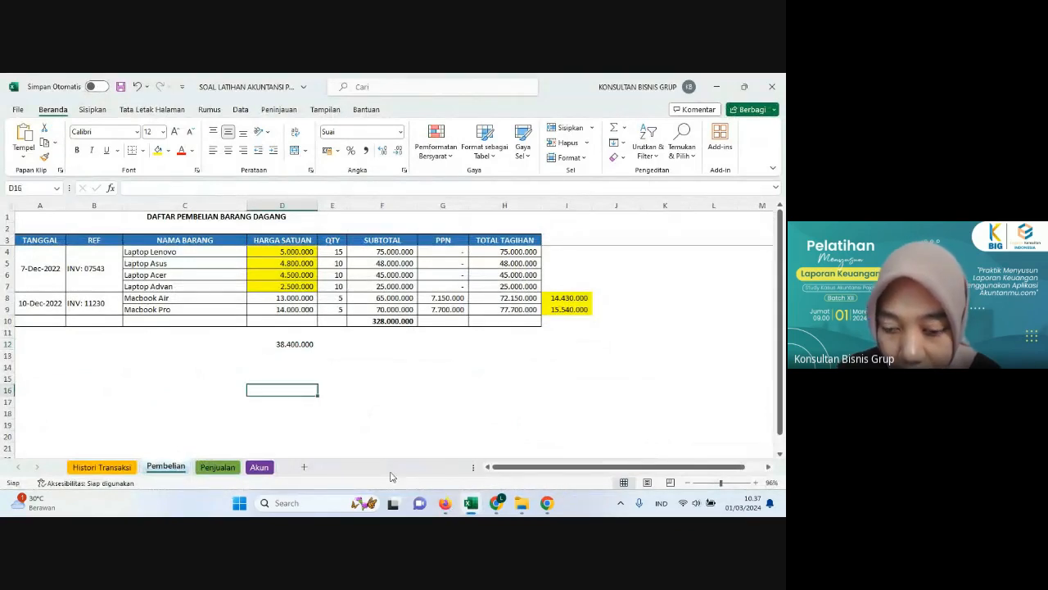
Step: Back in the Akuntanmu journal, enter 38,400,000 as the debit of HPP - Laptop Asus and the credit of PBD - Laptop Asus
click(451, 504)
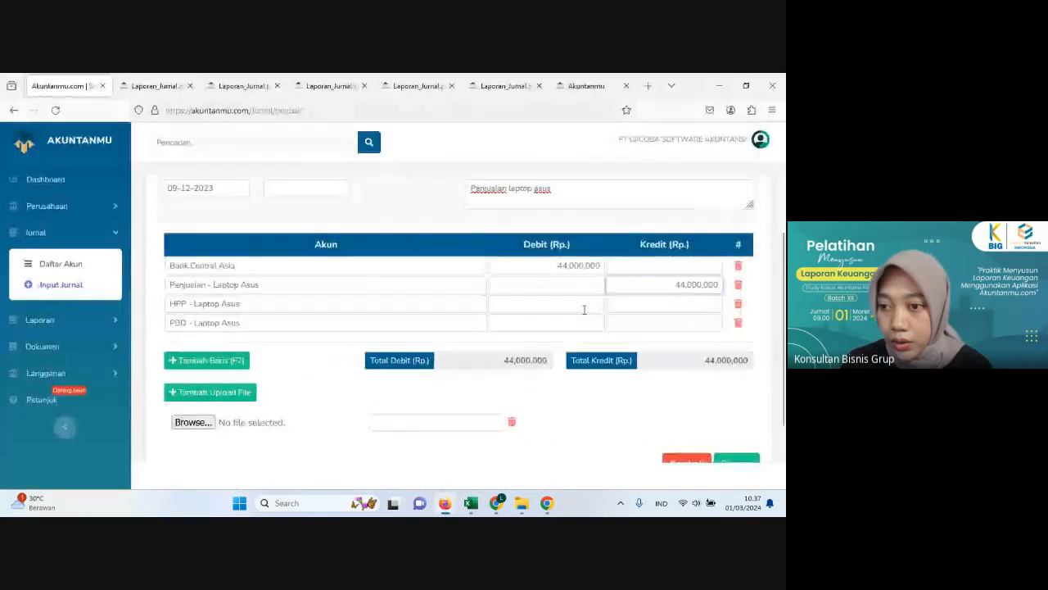
click(583, 308)
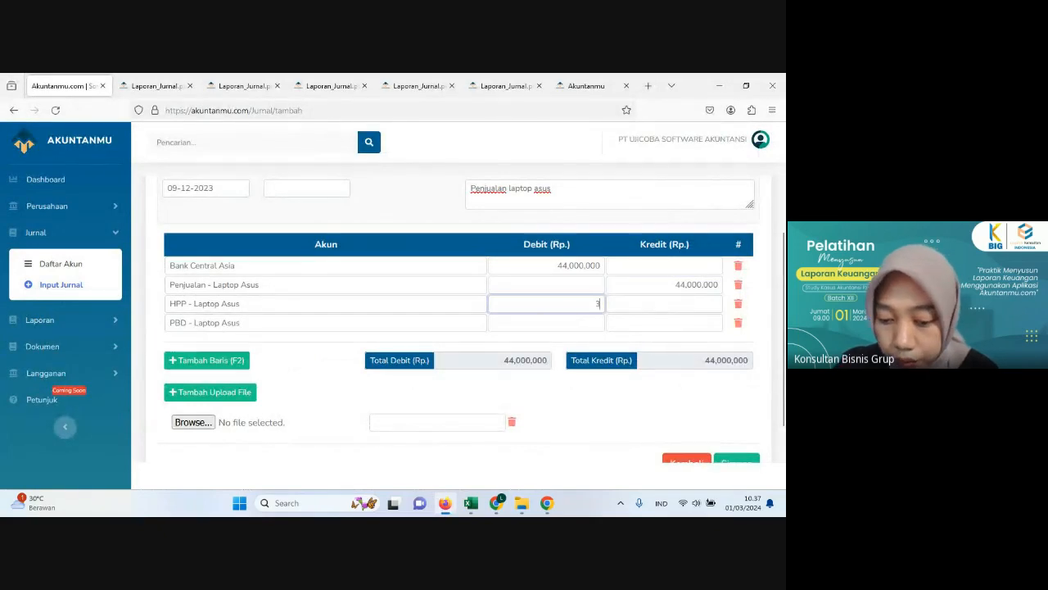
text(38,400)
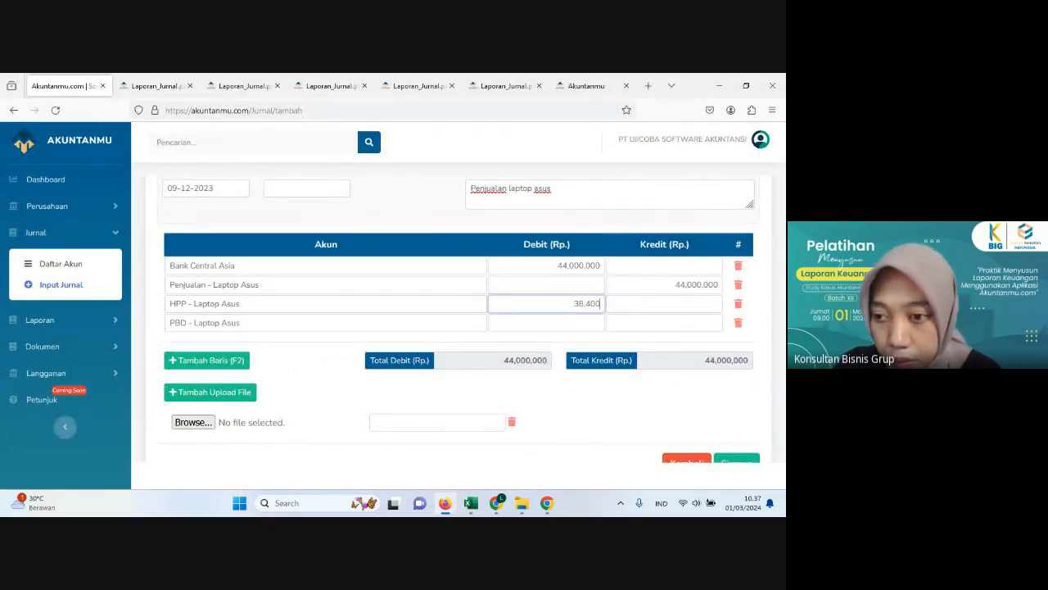
click(663, 322)
text(38,4)
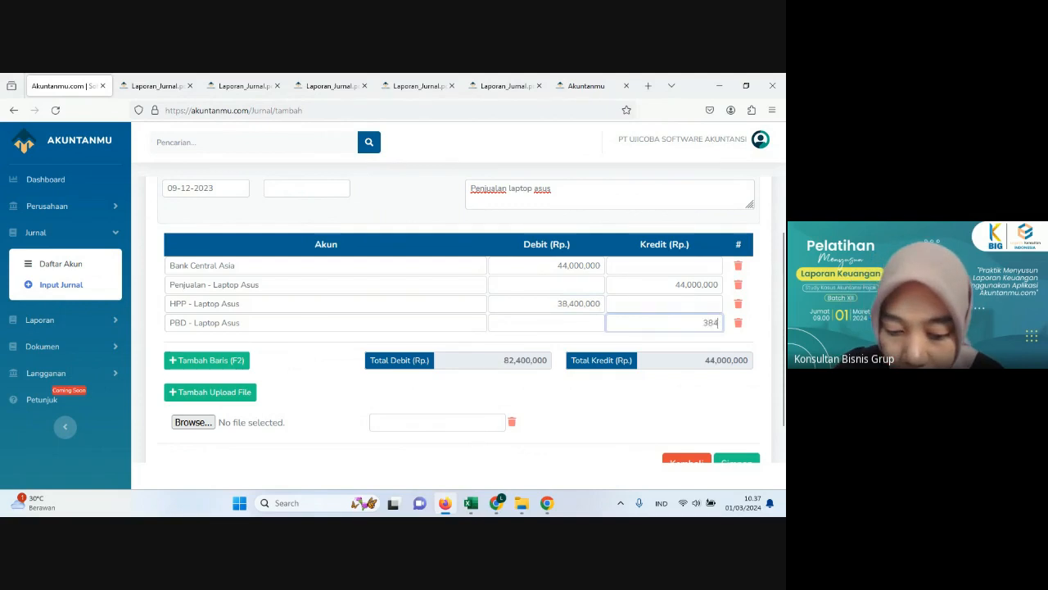
text(00,000)
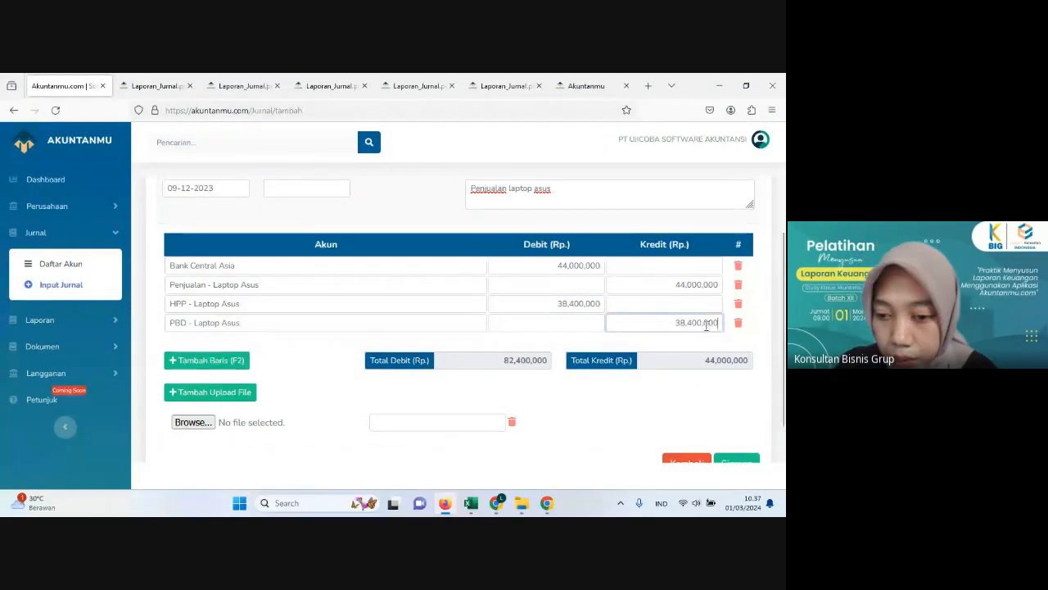
Step: Name the document with the suggested "penjjualan laptop asus" entry and save the 9 December journal
scroll(706, 325, down, 1)
click(474, 383)
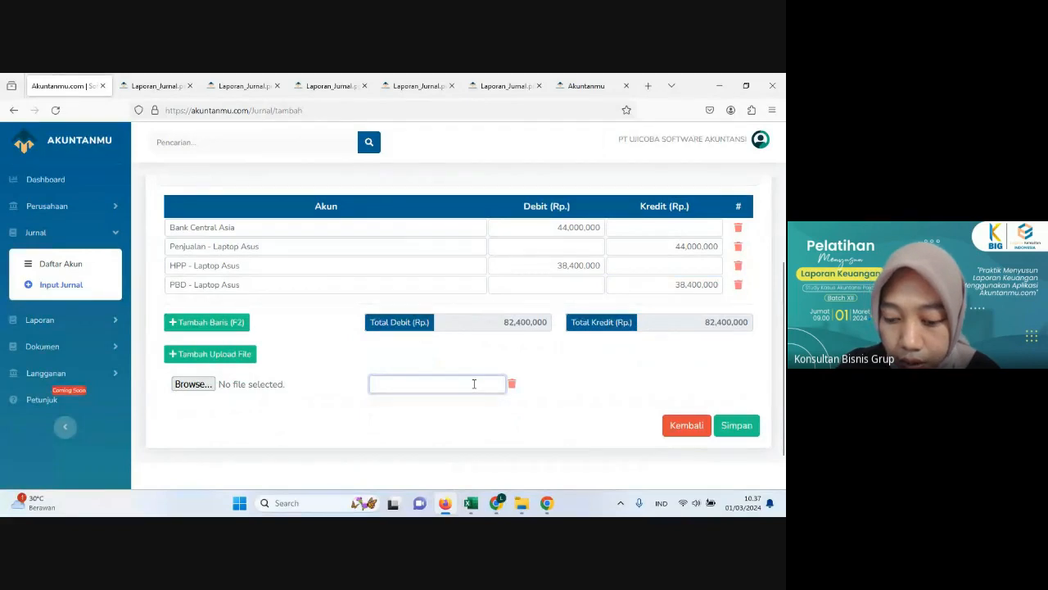
text(pw)
key(BackSpace)
text(en)
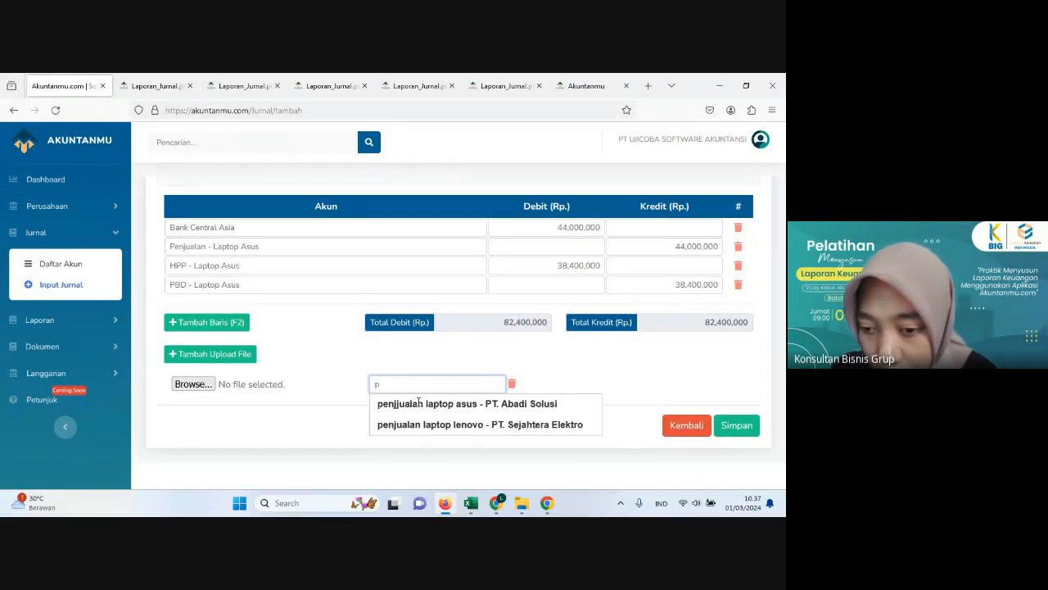
click(456, 404)
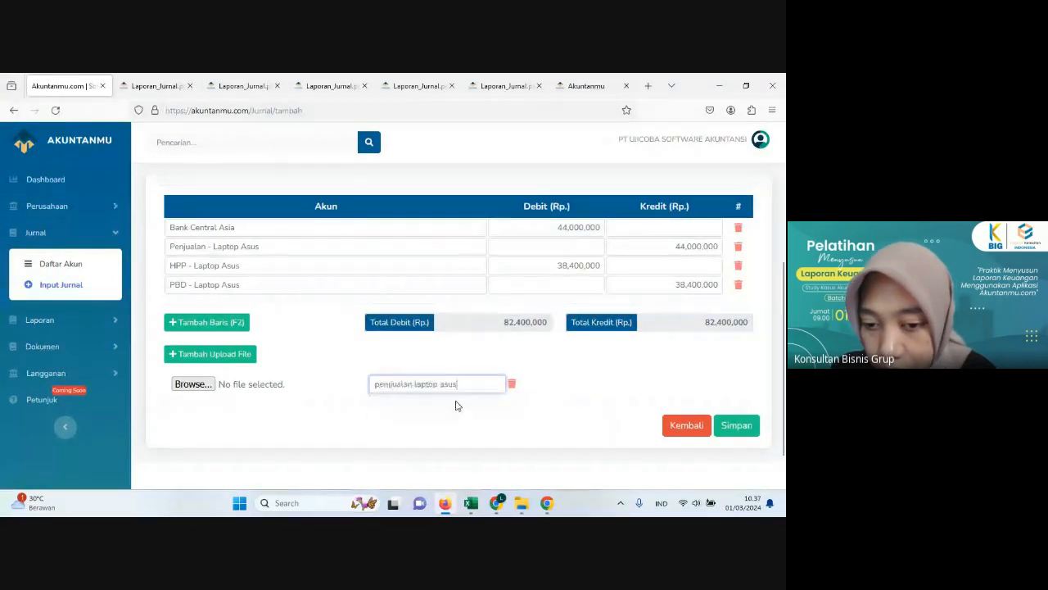
click(737, 426)
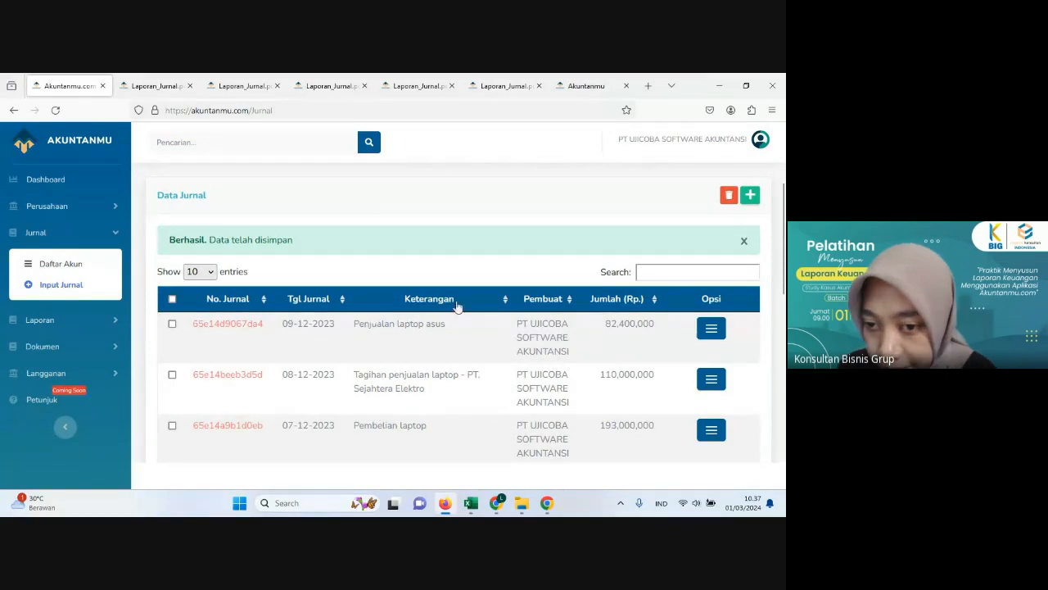
Step: Switch to Excel's Histori Transaksi sheet and review transaction 10, the 10 December merchandise purchase from PT Maxbox Indonesia
click(443, 507)
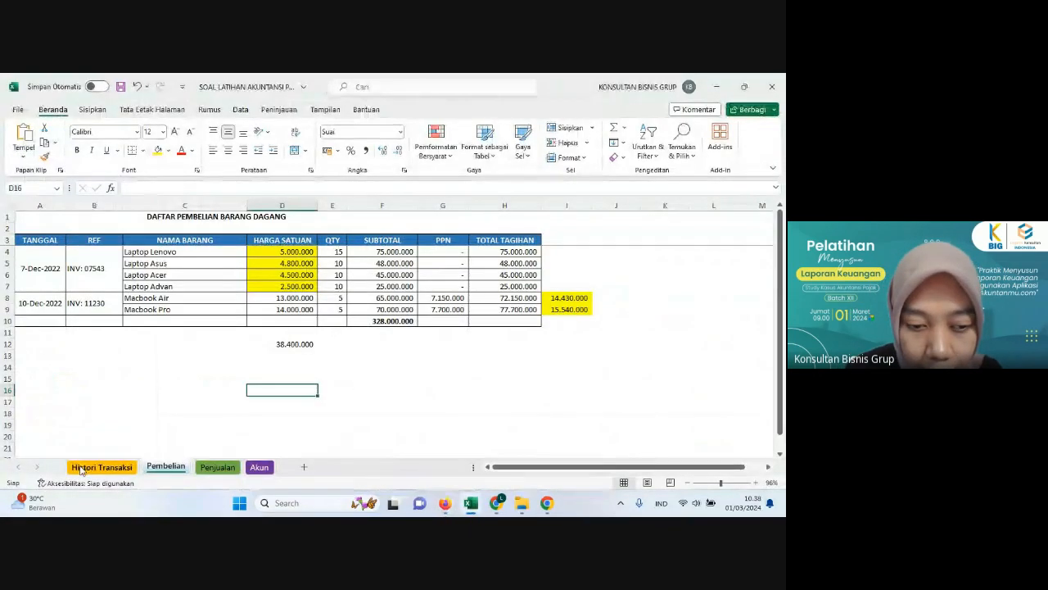
click(80, 467)
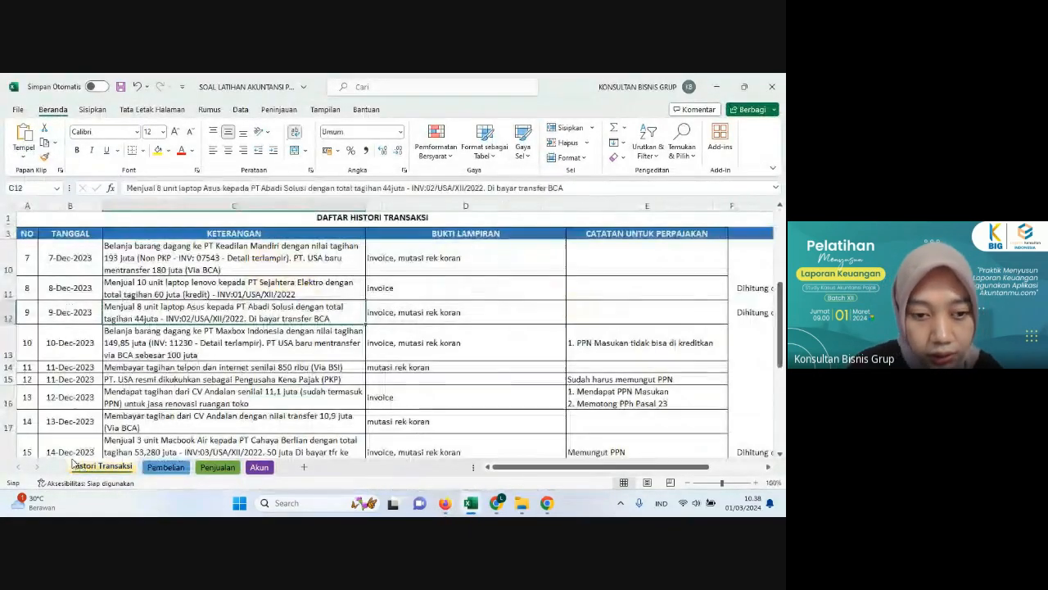
click(67, 354)
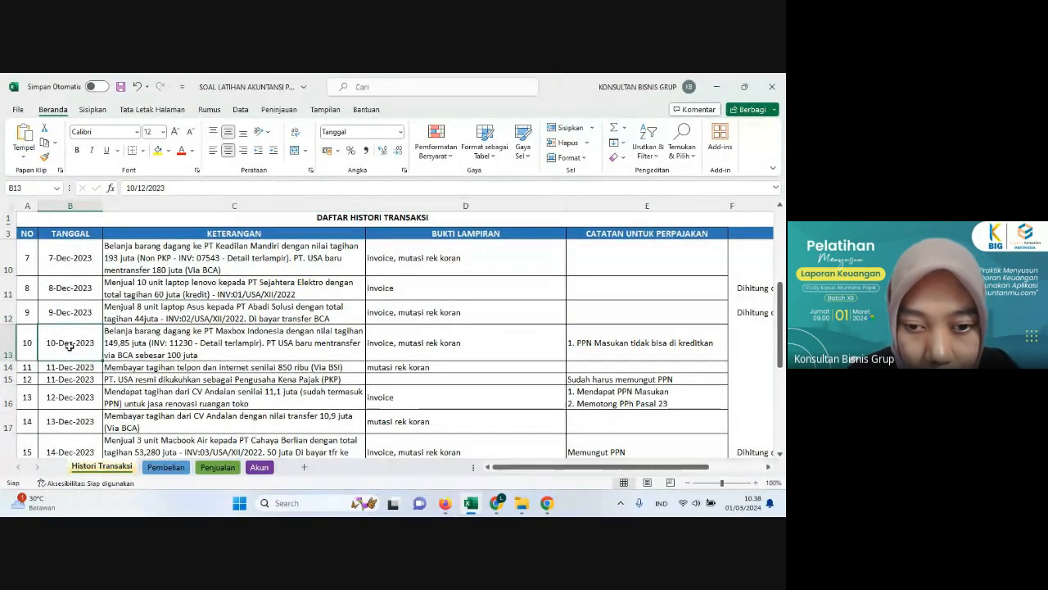
scroll(70, 346, down, 1)
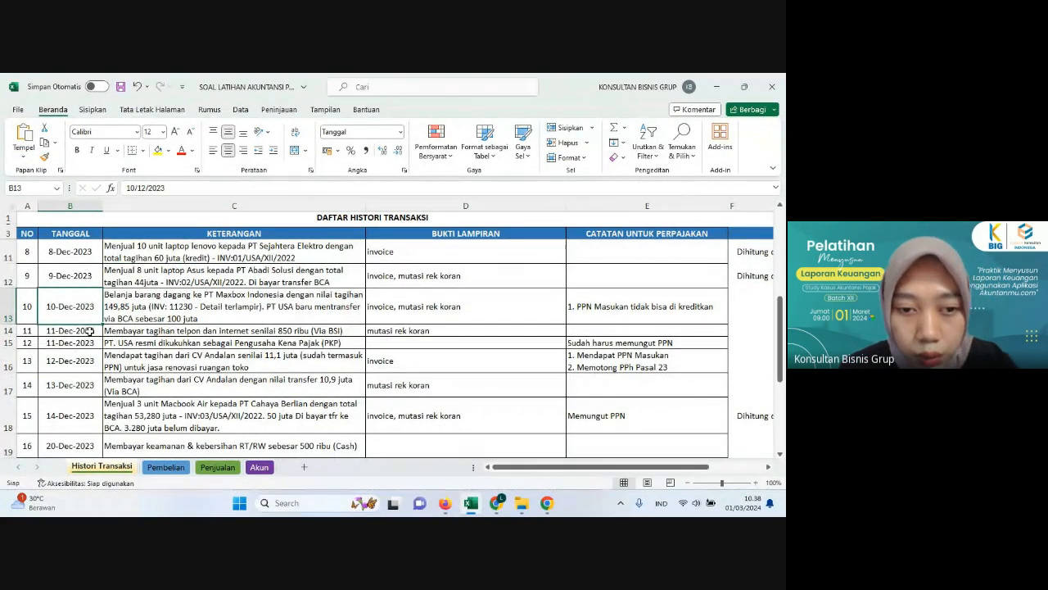
click(173, 303)
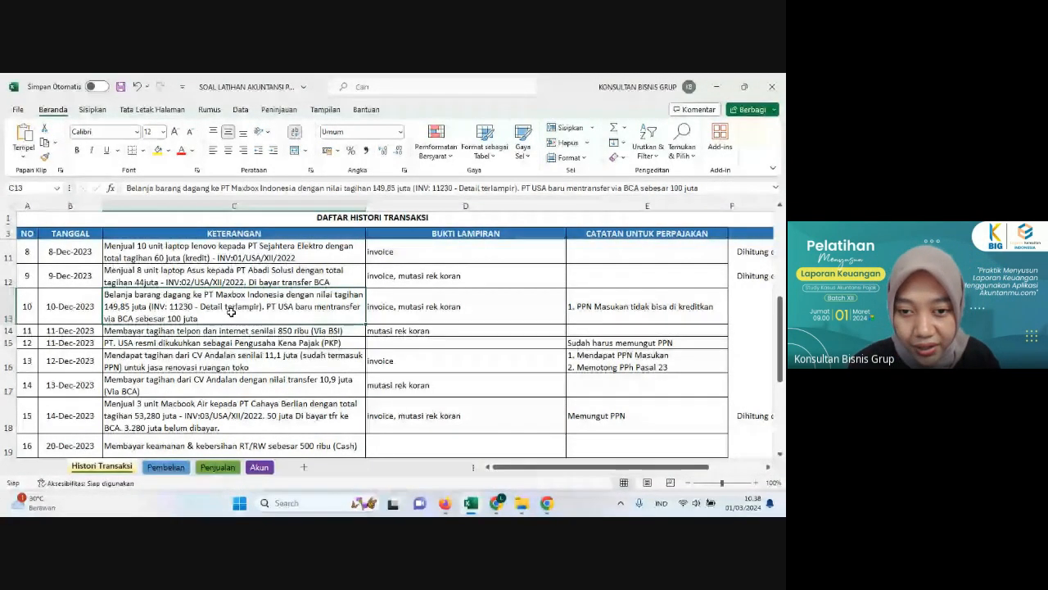
key(Down)
key(Down)
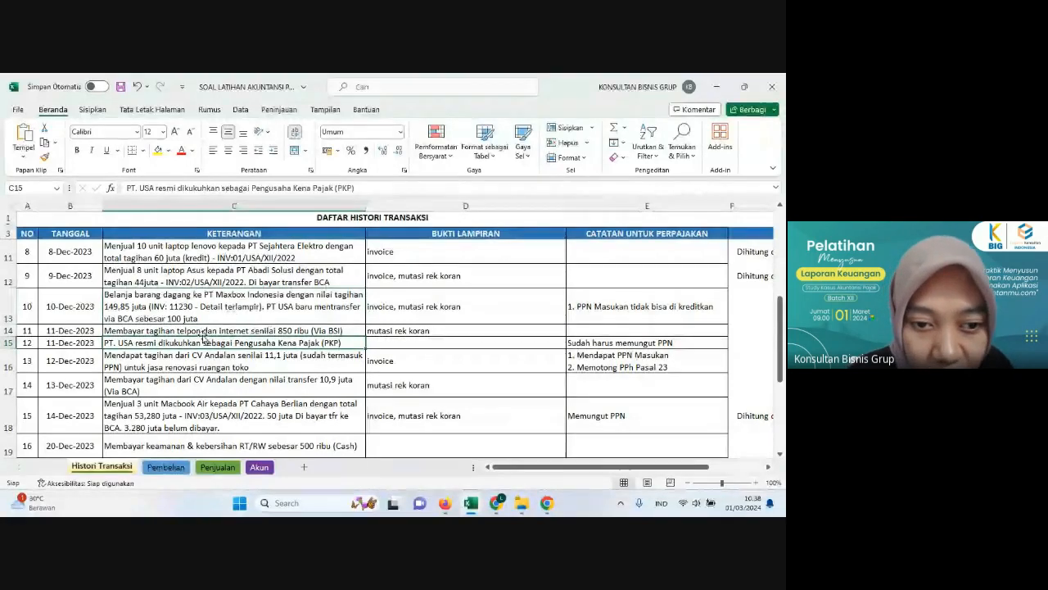
click(211, 306)
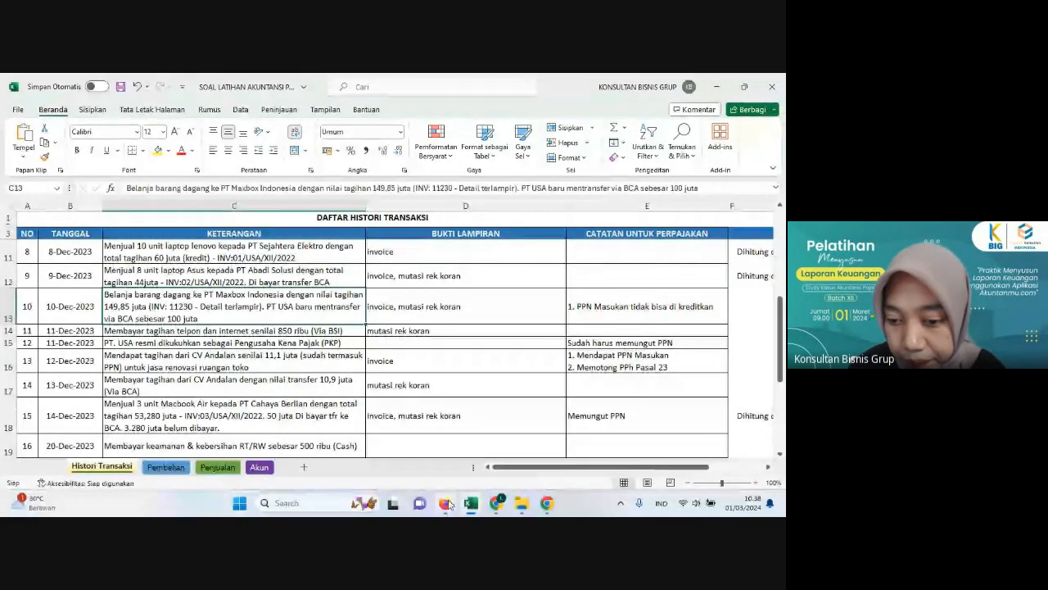
Step: Switch to Akuntanmu in the browser, start a new journal entry and set its date to 10-12-2023
click(447, 502)
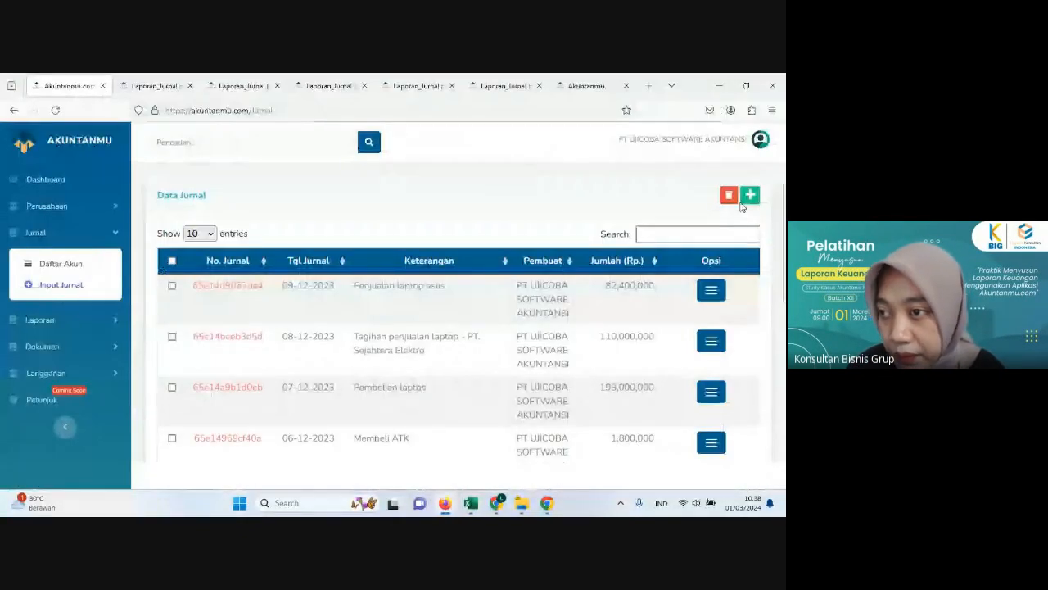
click(762, 201)
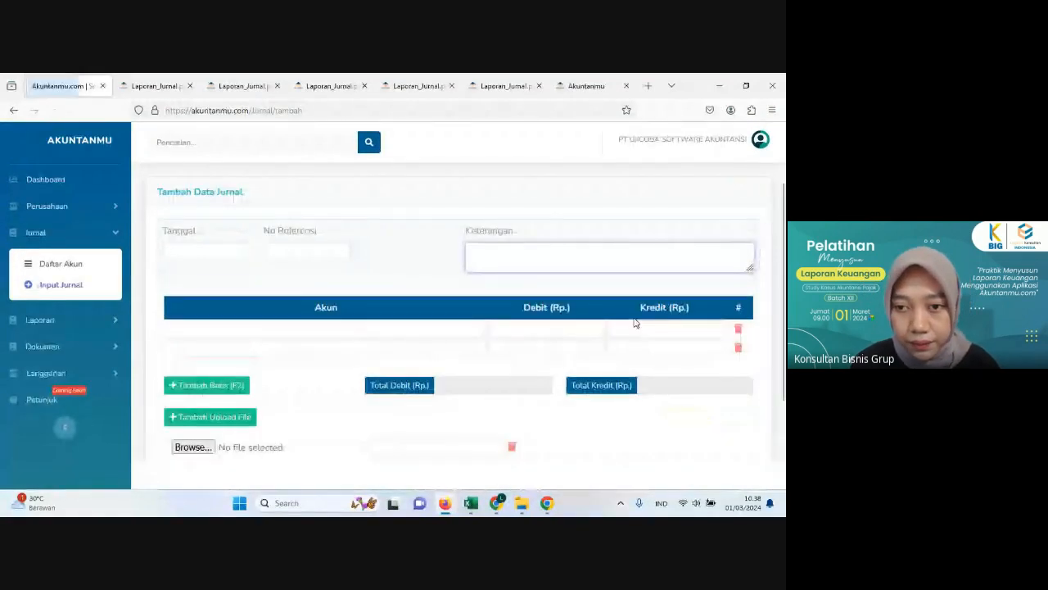
click(204, 251)
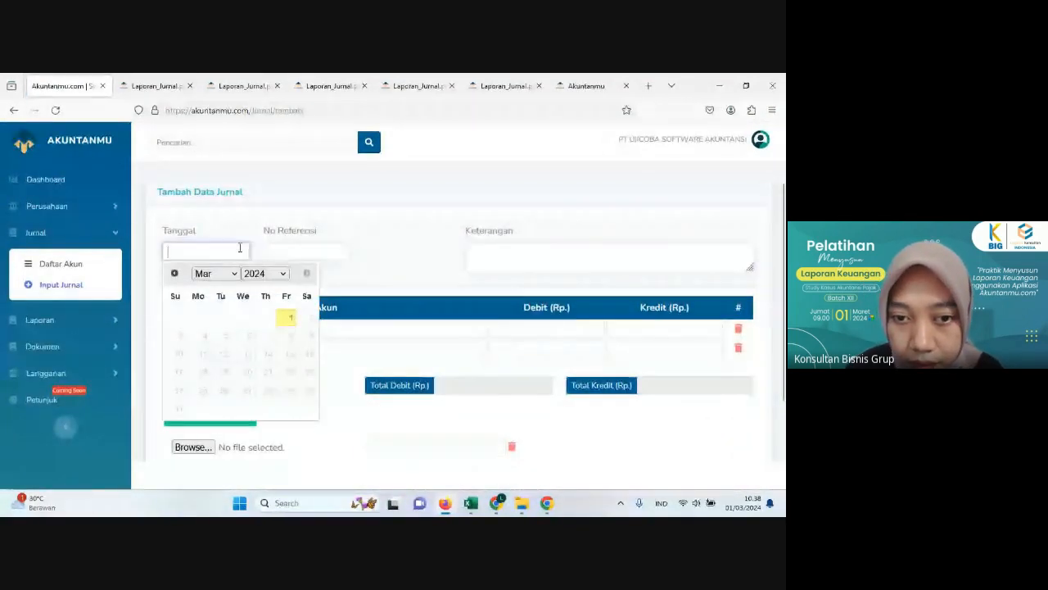
click(276, 274)
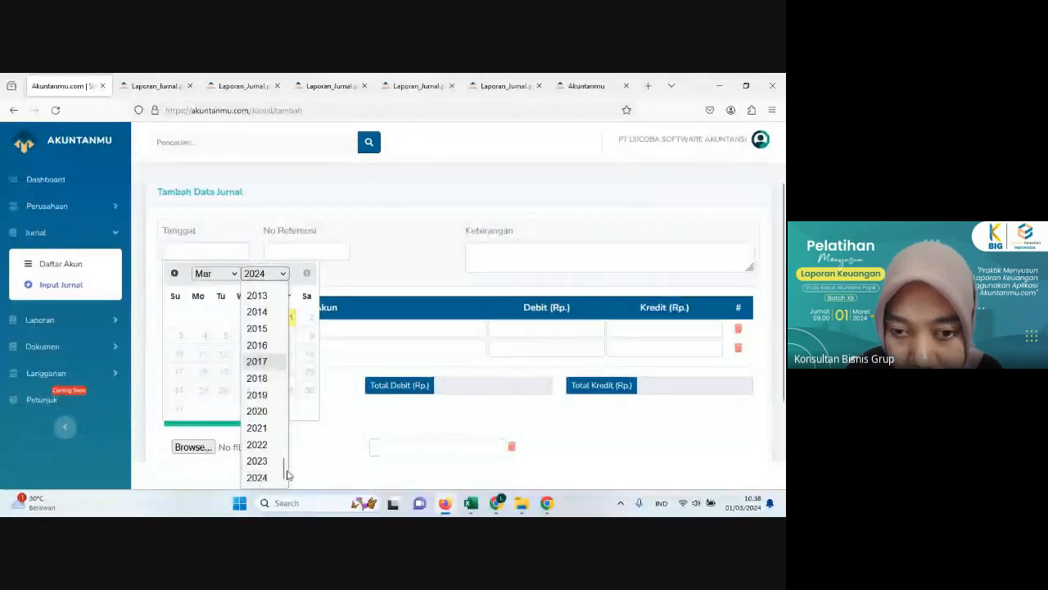
click(257, 460)
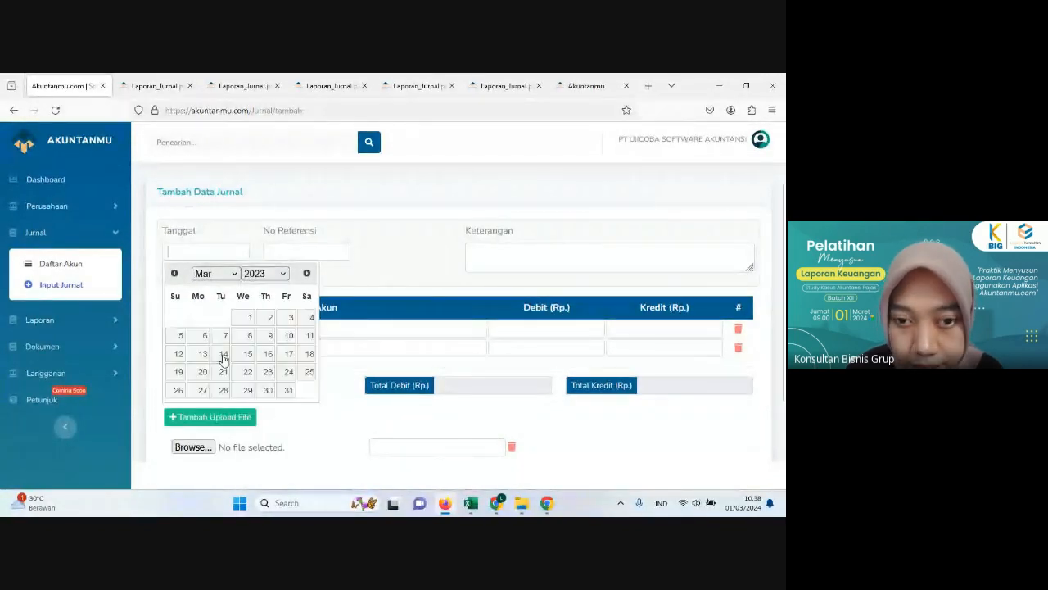
click(214, 274)
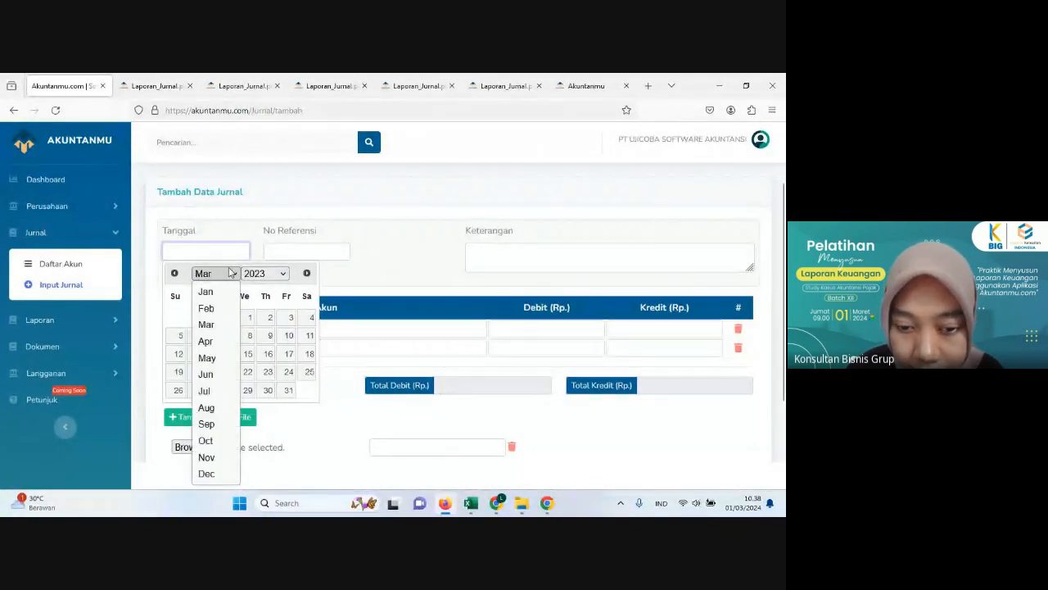
click(207, 473)
click(182, 355)
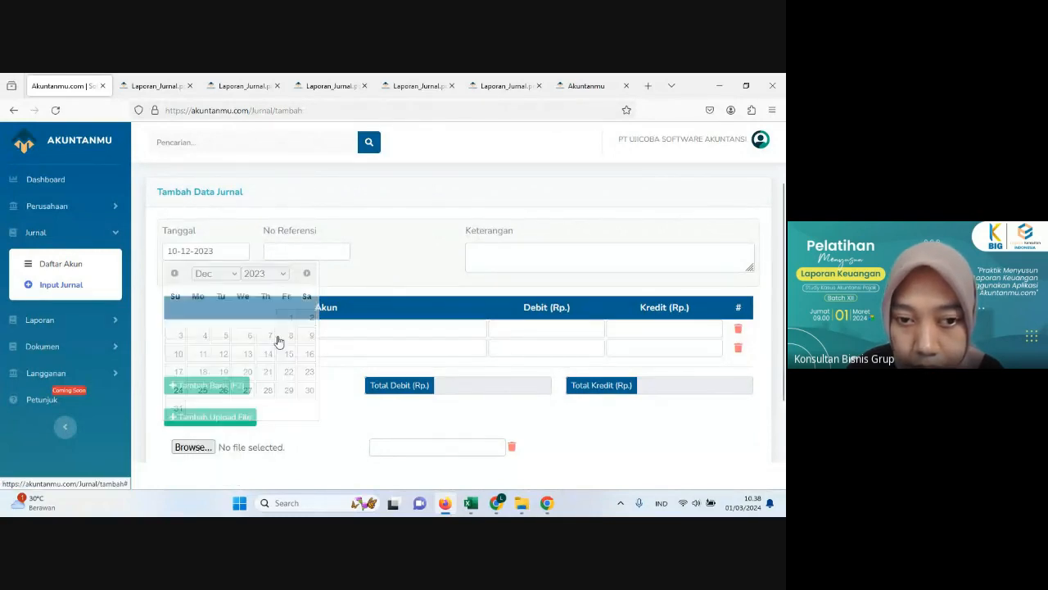
Step: Enter "Pembelian laptop - PT. Maxbok Indonesia" as the journal's description, checking the supplier name in Excel
click(501, 269)
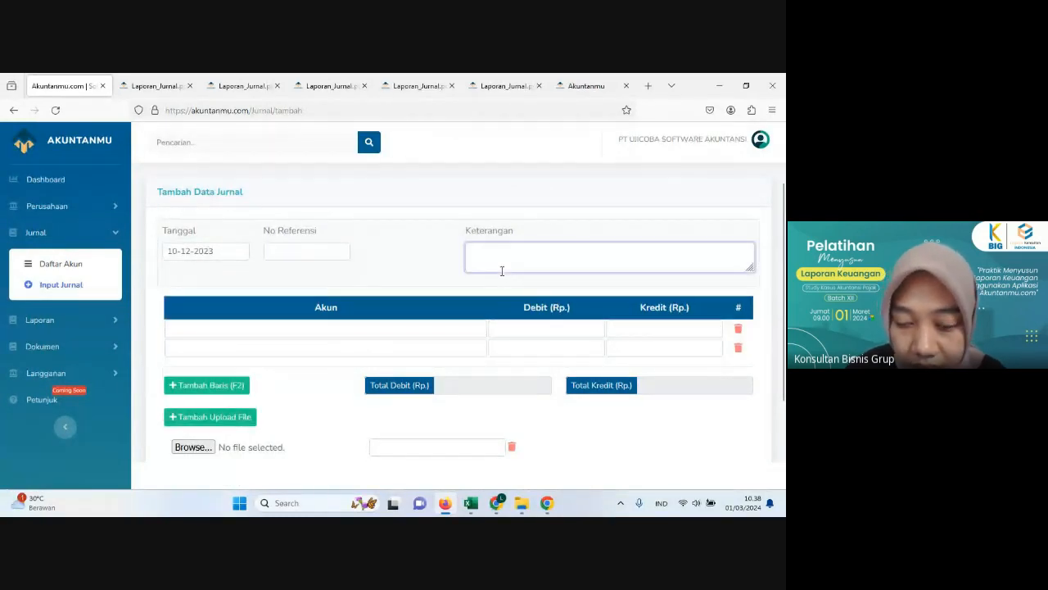
text(Pembe)
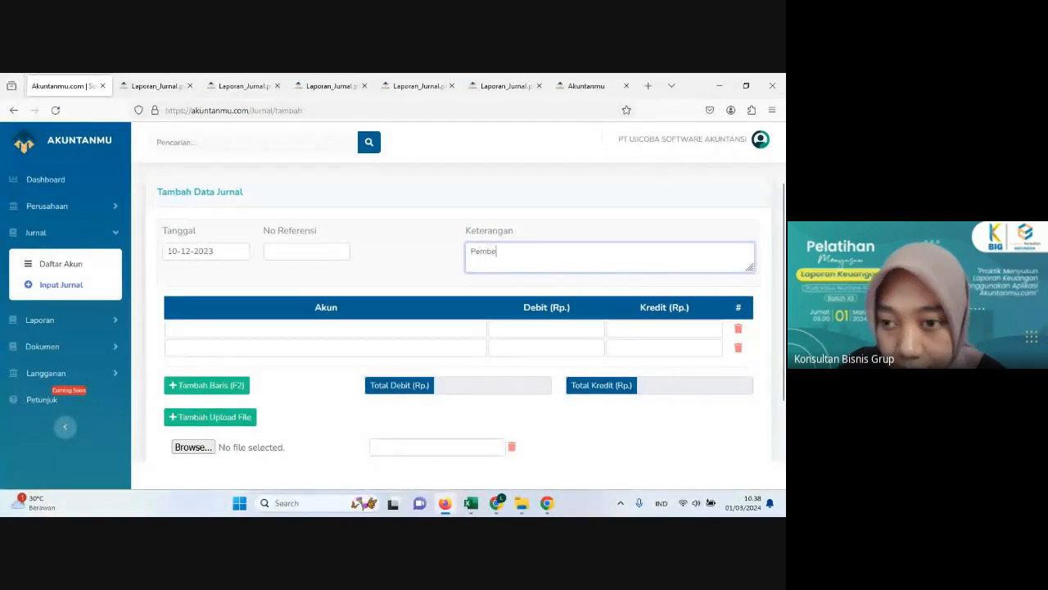
text(lian lap)
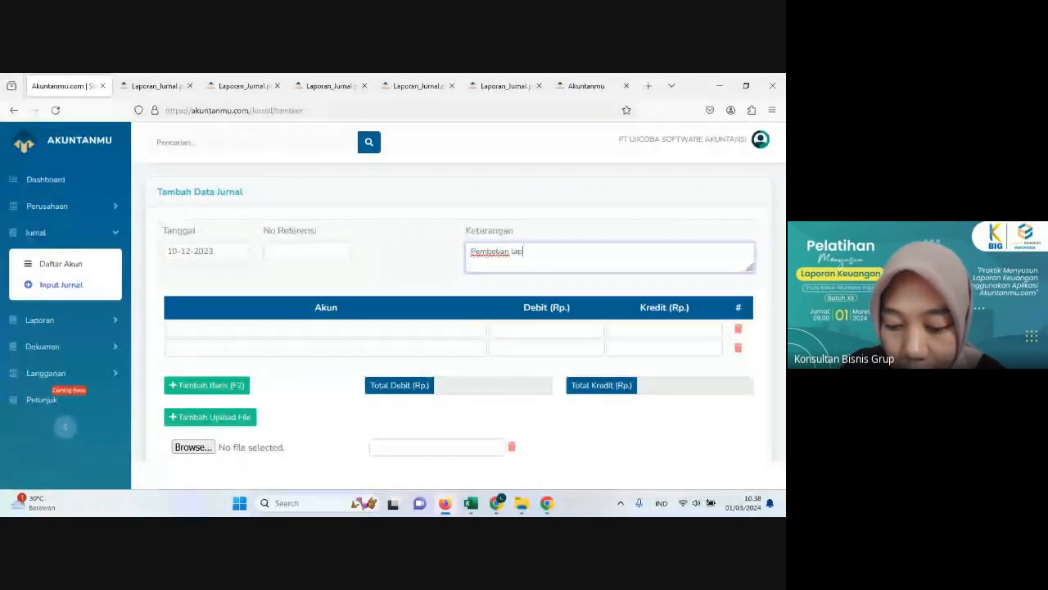
text(top)
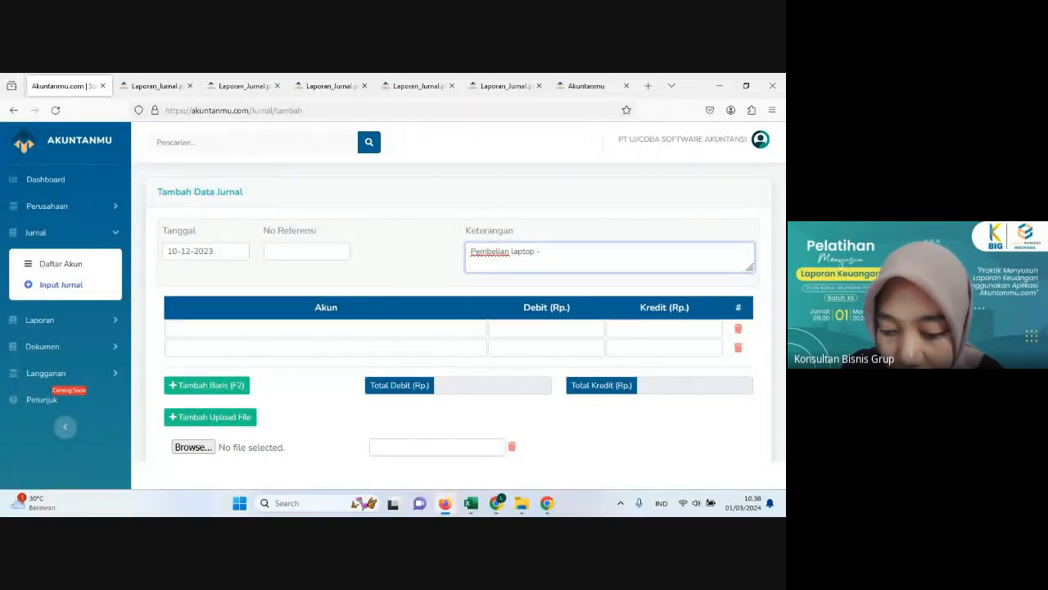
text( - PT)
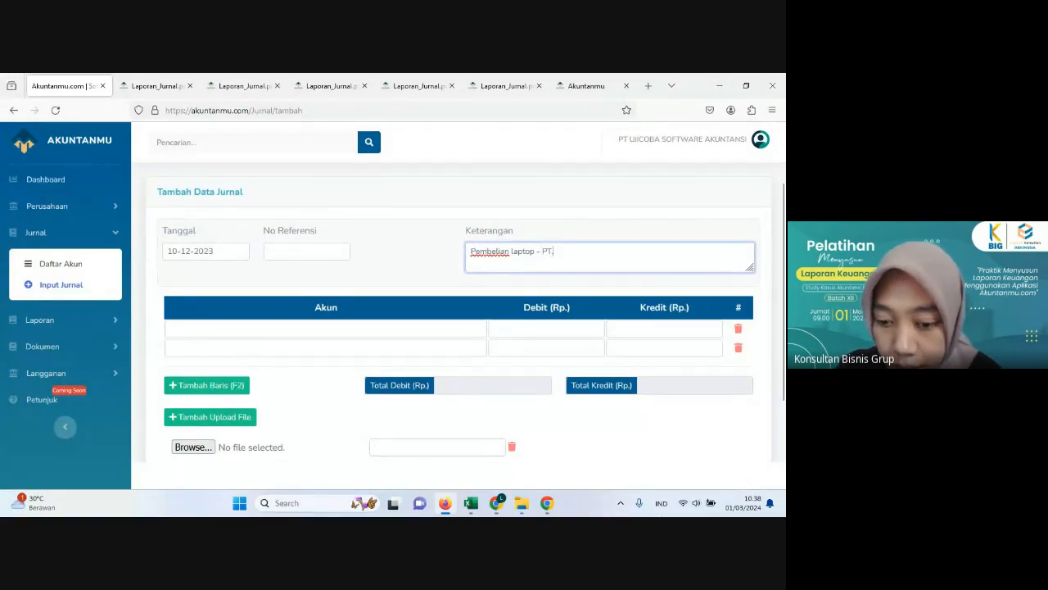
click(444, 505)
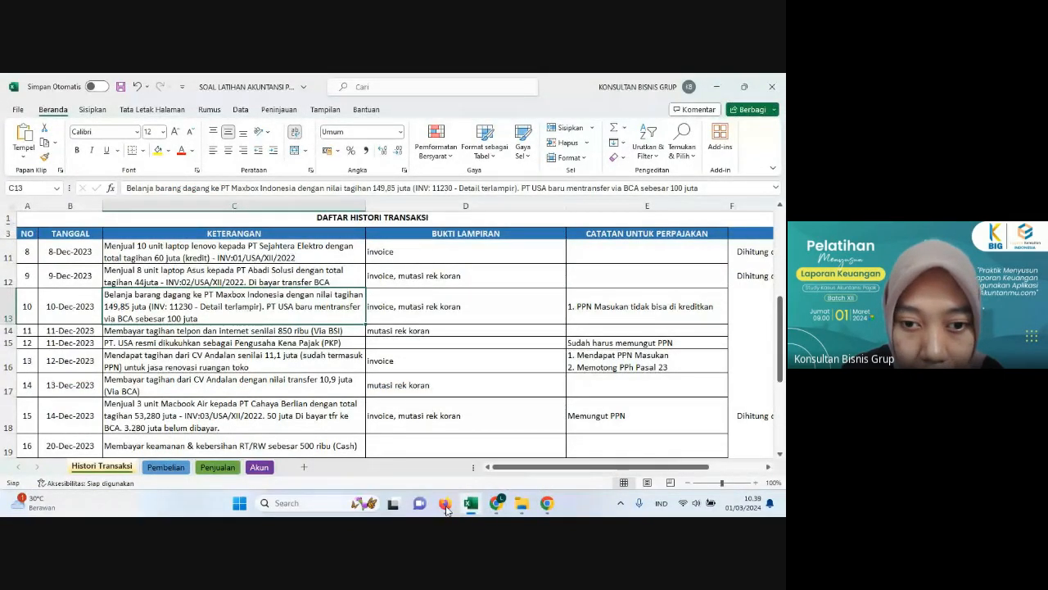
click(445, 504)
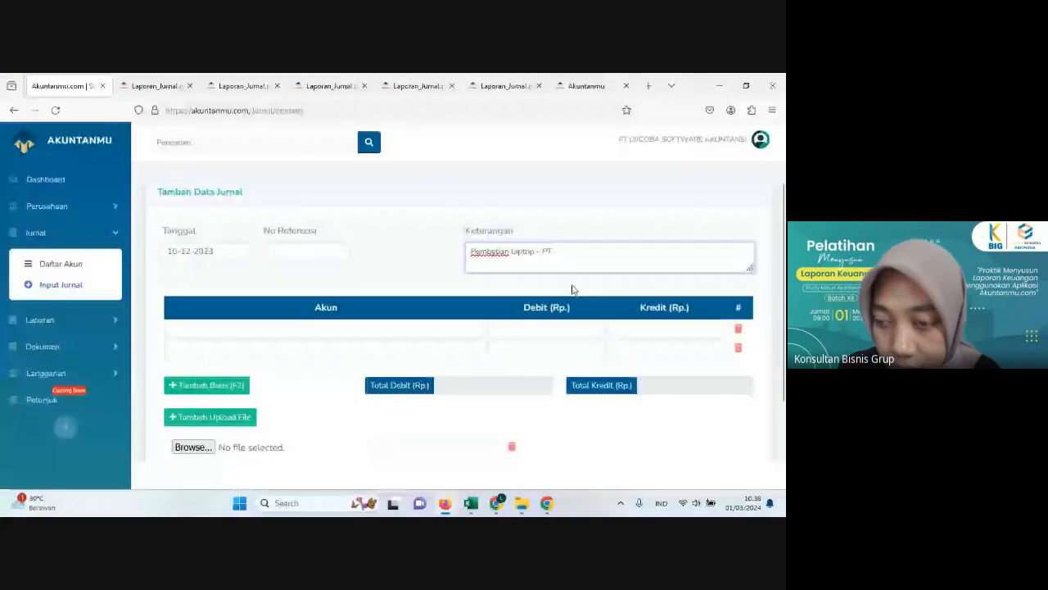
text(. mAXBOX)
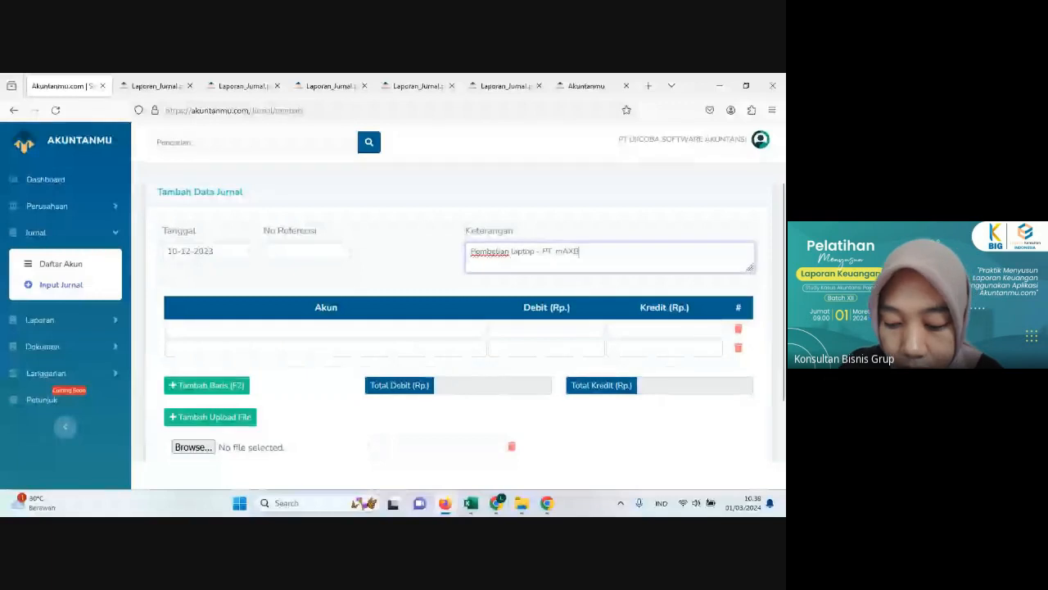
key(BackSpace)
key(BackSpace)
key(BackSpace)
key(BackSpace)
key(BackSpace)
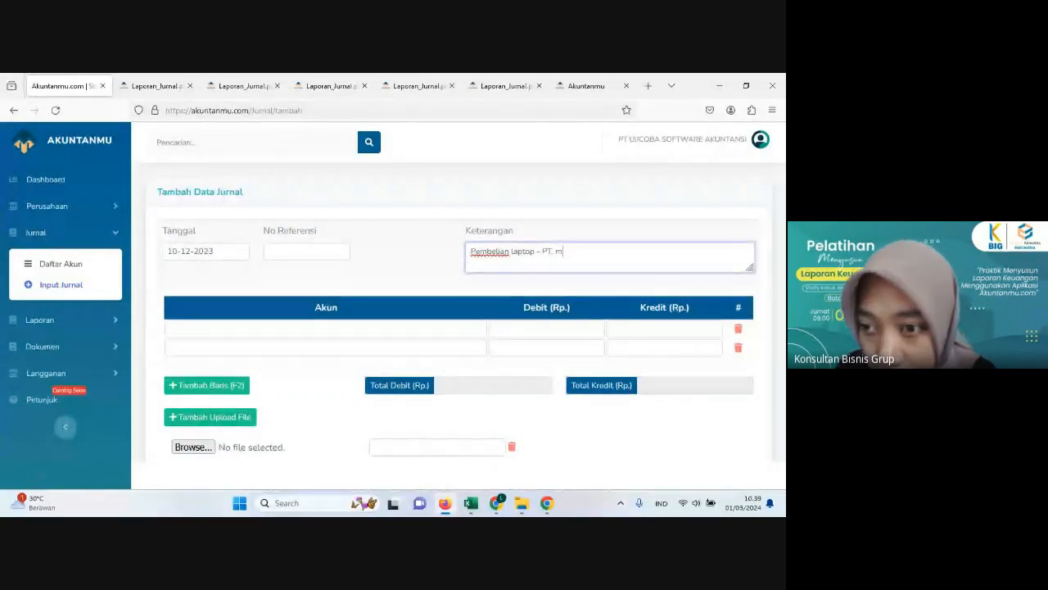
text(Maxb)
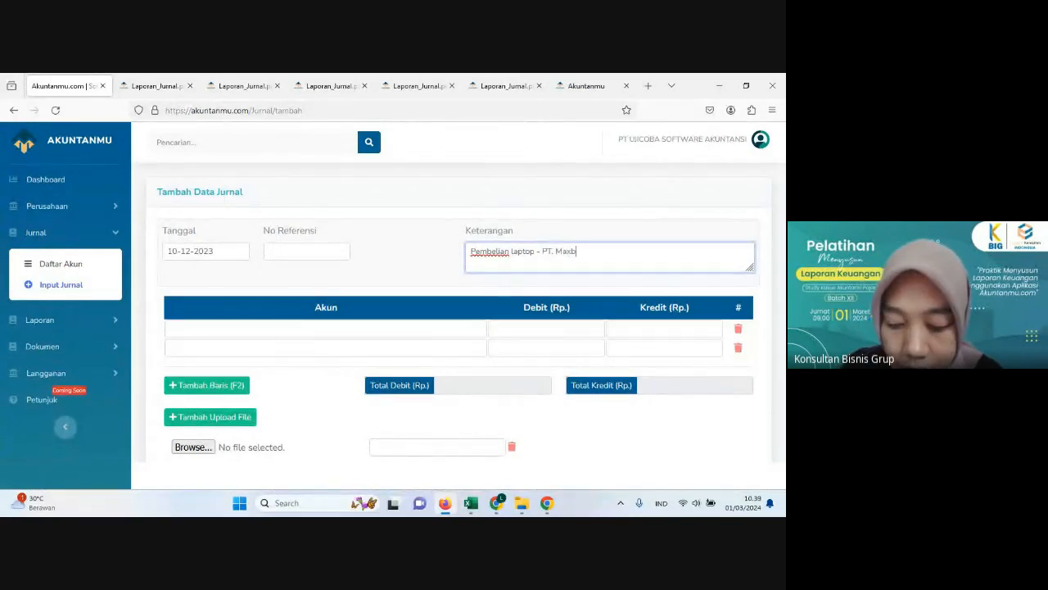
text(ok Indone)
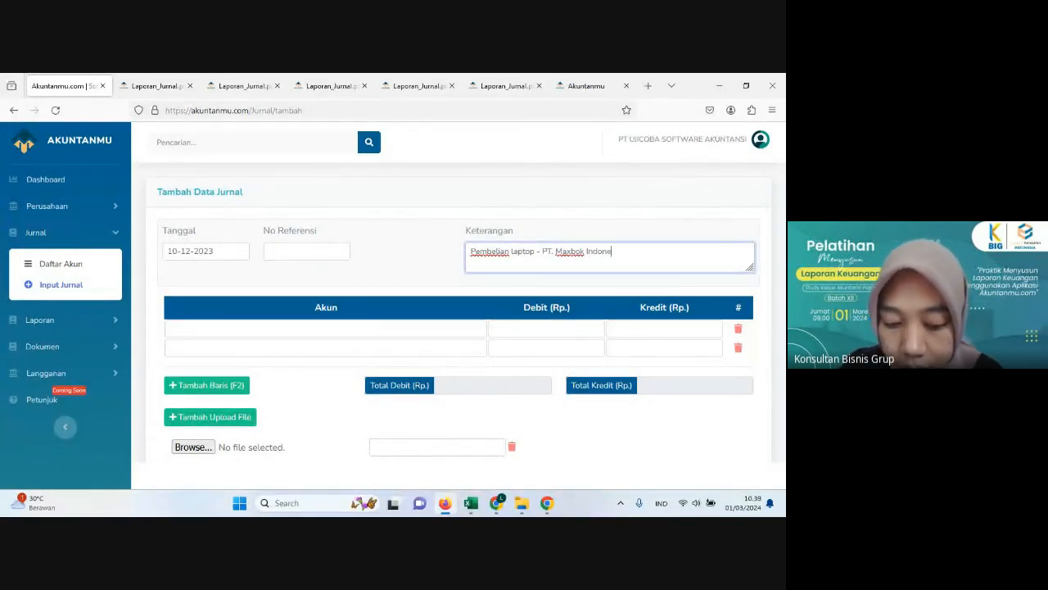
text(sia)
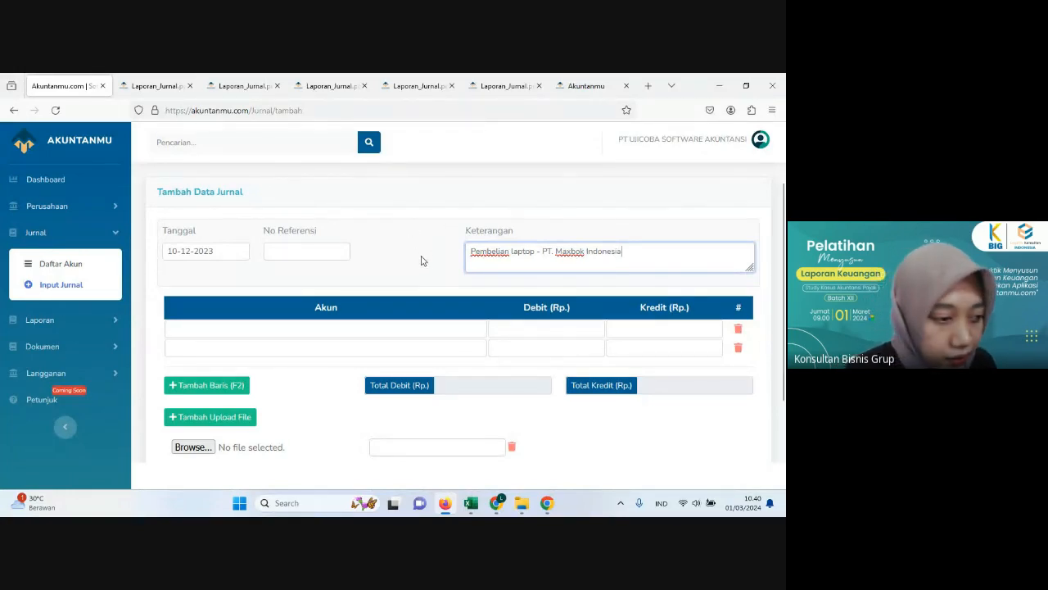
click(432, 226)
Step: Switch to Excel's Pembelian sheet and check which items were purchased on 10 December under INV: 11230
scroll(432, 225, down, 2)
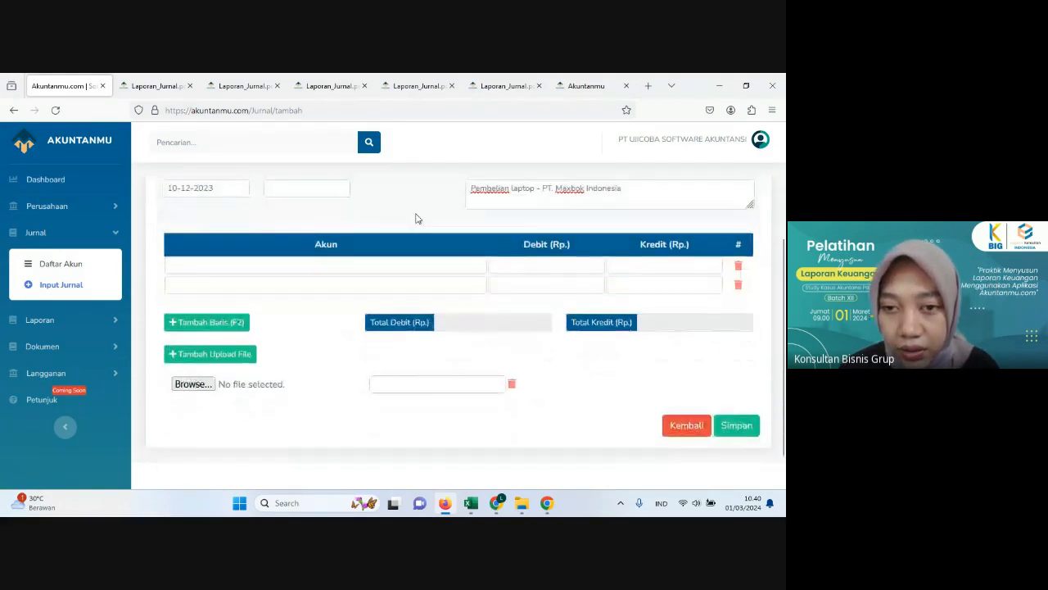
scroll(417, 219, up, 2)
scroll(319, 325, up, 1)
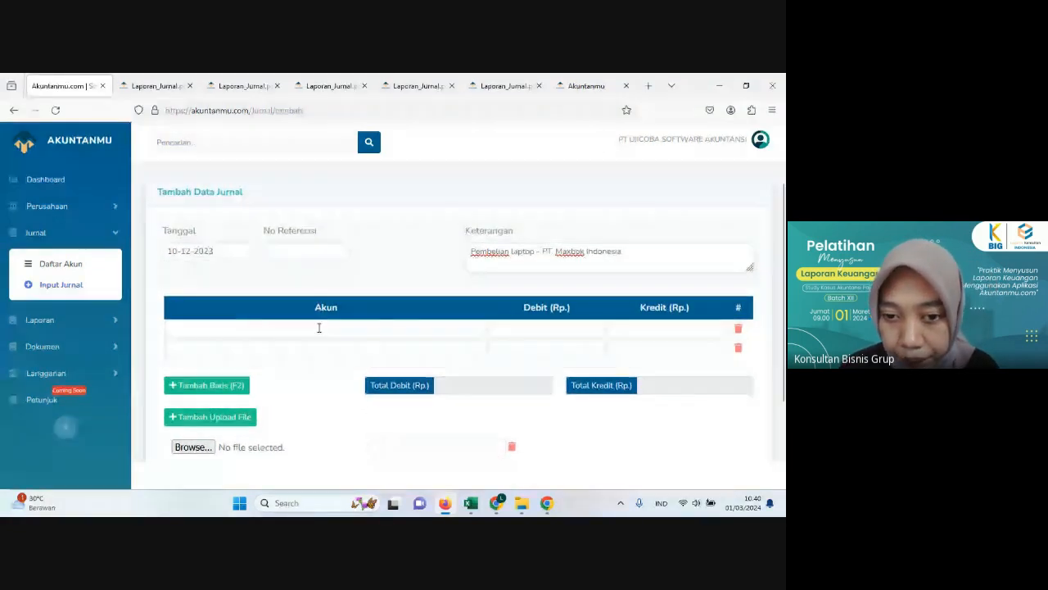
click(373, 324)
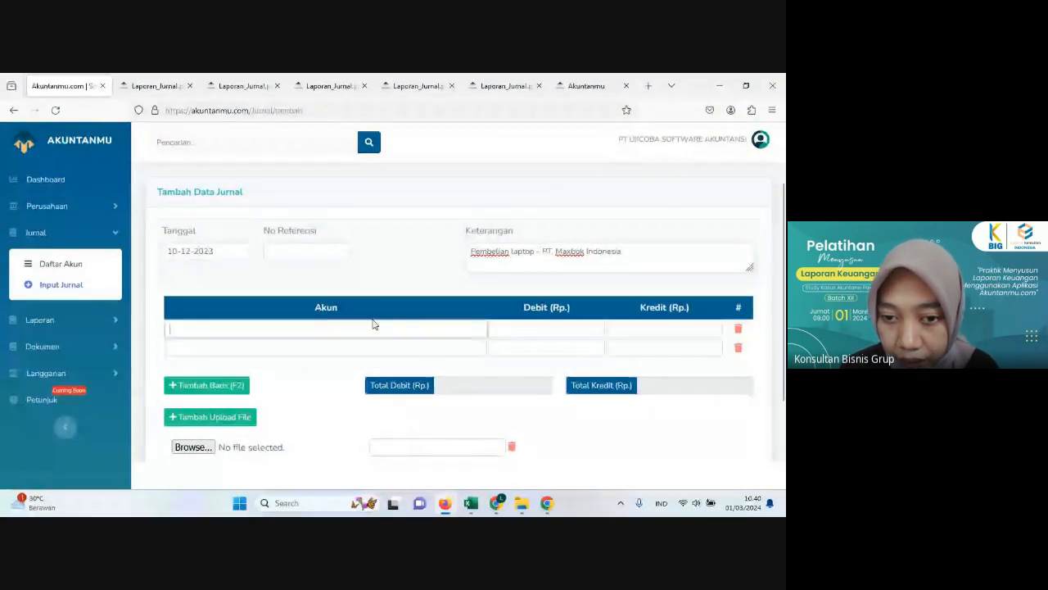
click(446, 507)
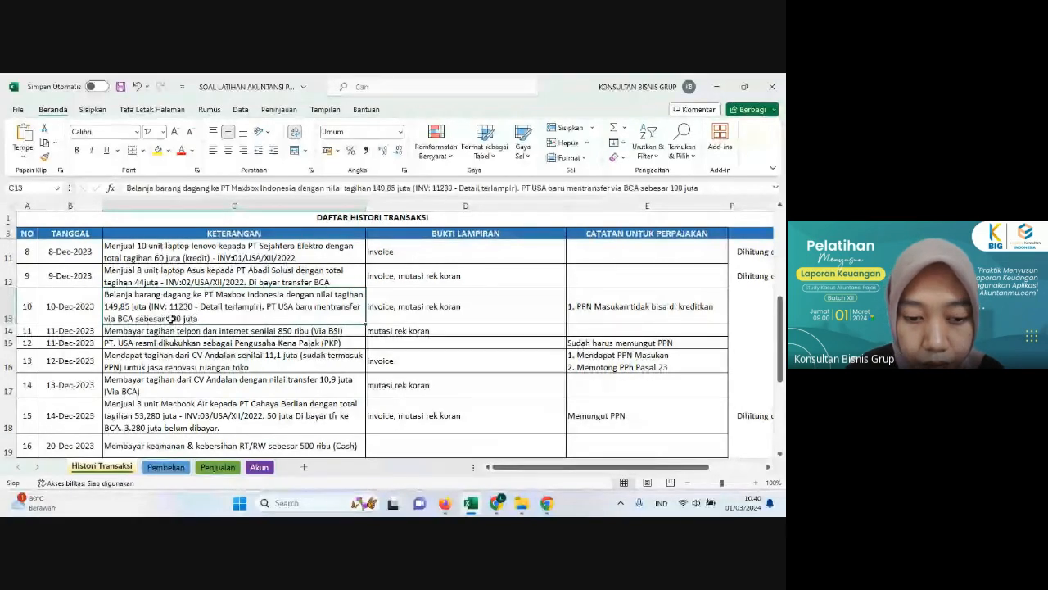
click(168, 467)
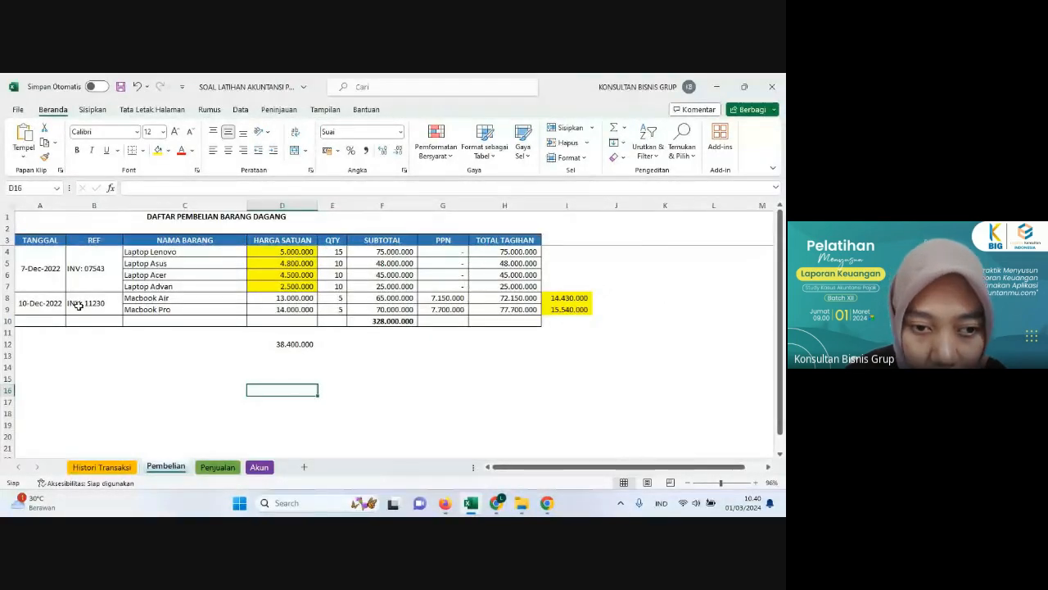
click(139, 307)
click(199, 301)
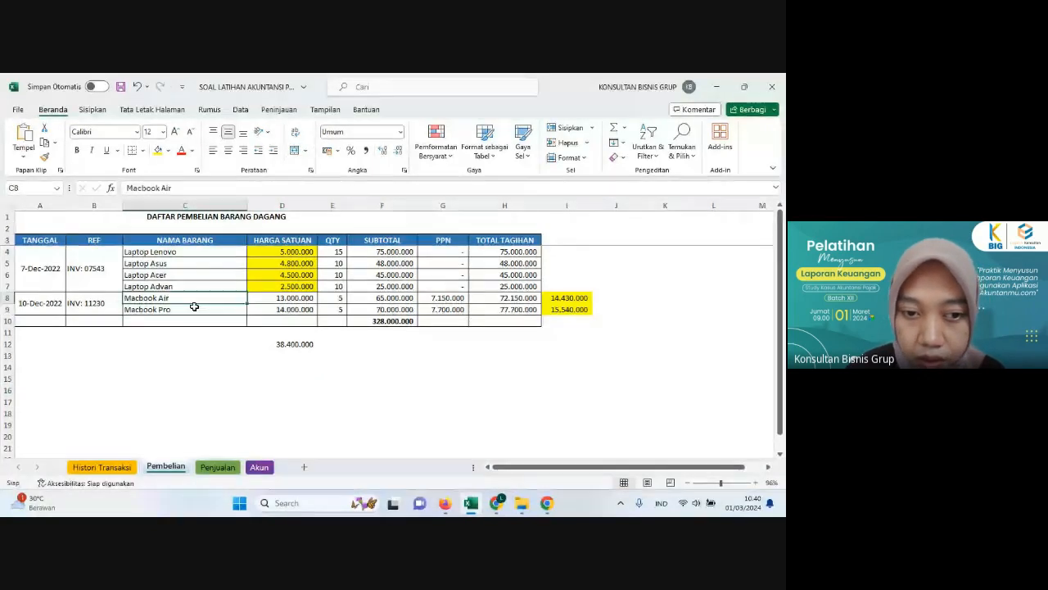
click(194, 306)
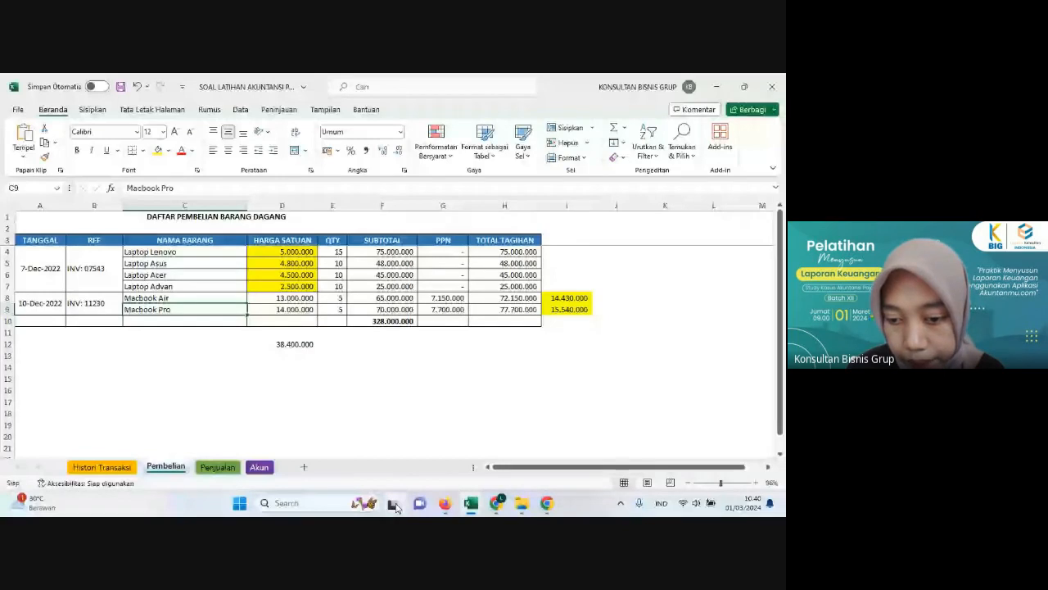
Step: Back in the Akuntanmu journal, choose PBD - Macbook Air and PBD - Macbook Pro as the accounts of the first two lines
click(445, 503)
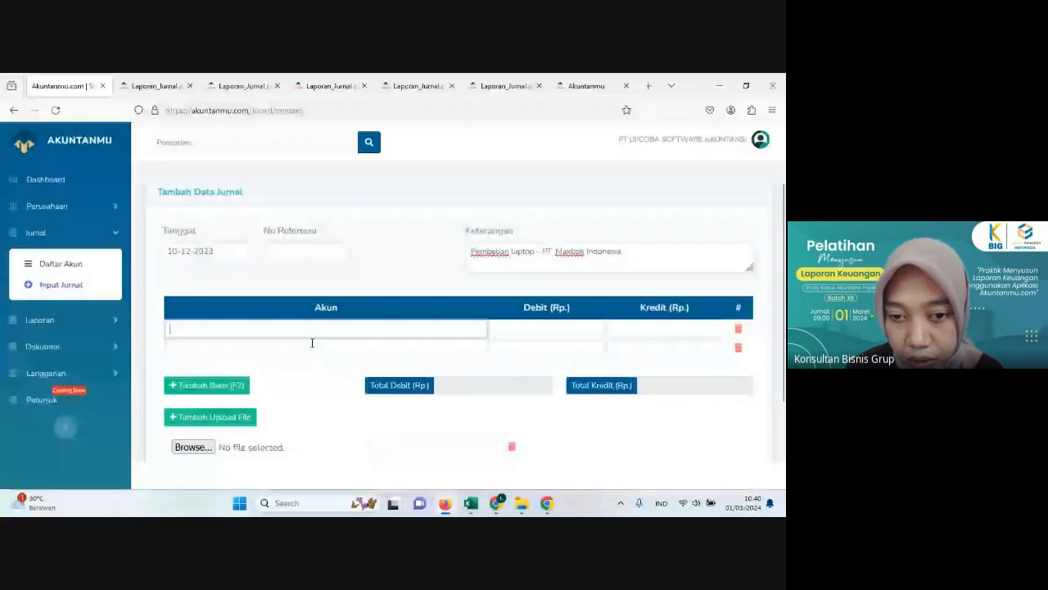
text(mac)
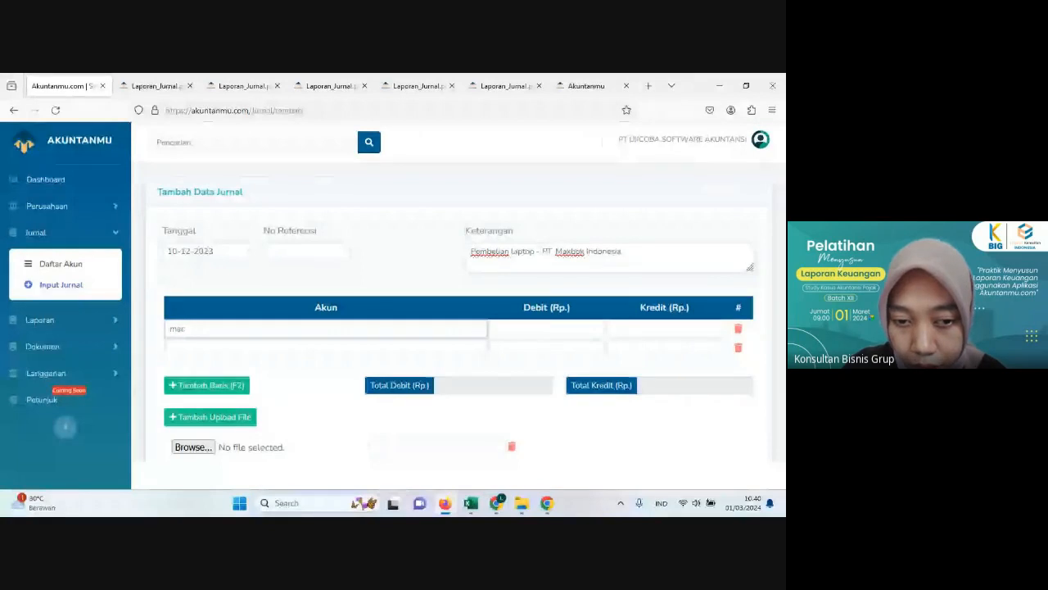
text(bma)
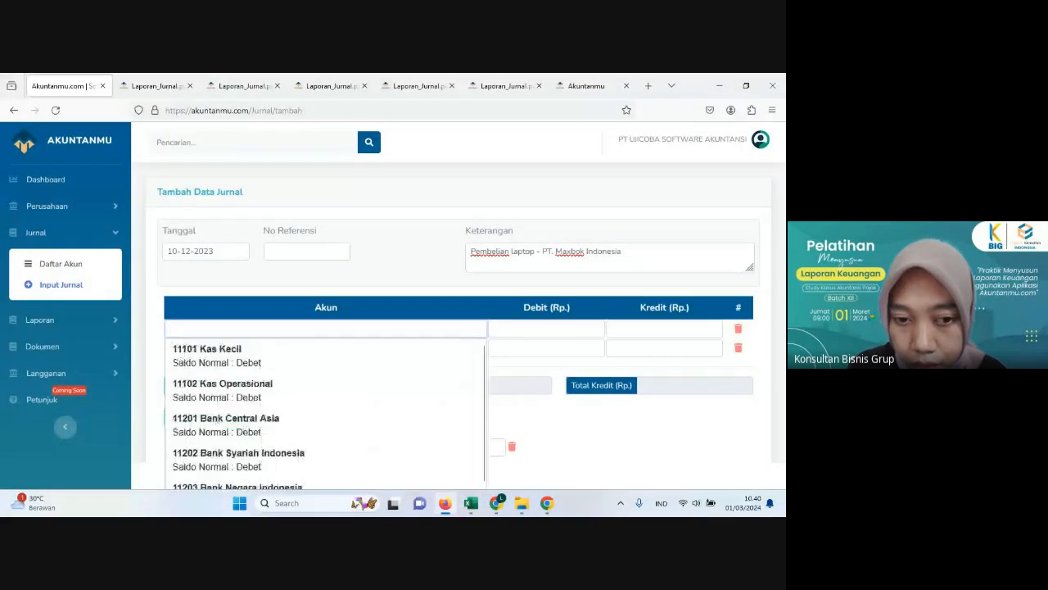
text(cbook Air)
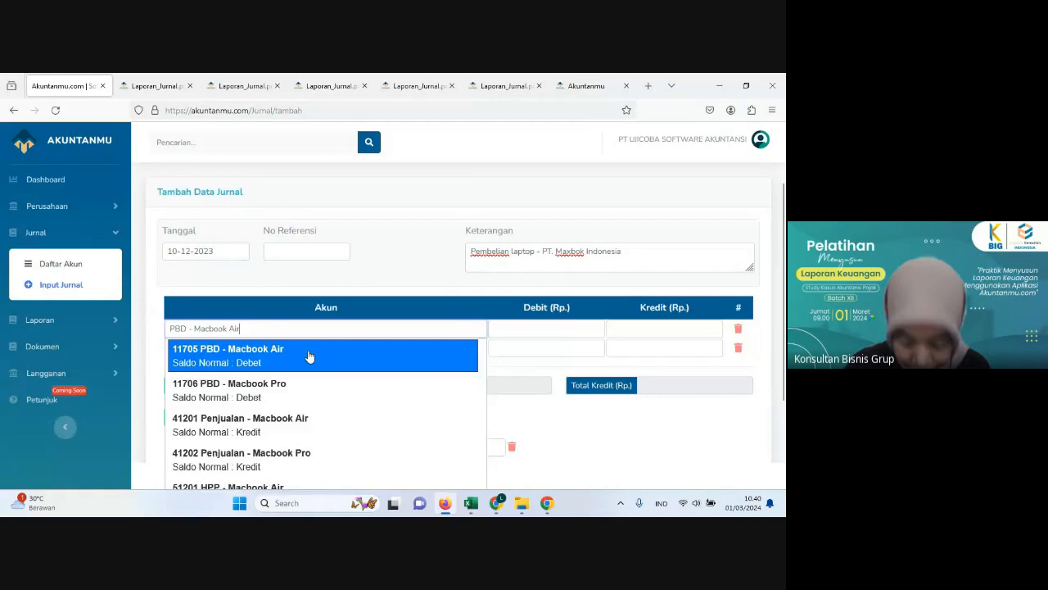
click(310, 356)
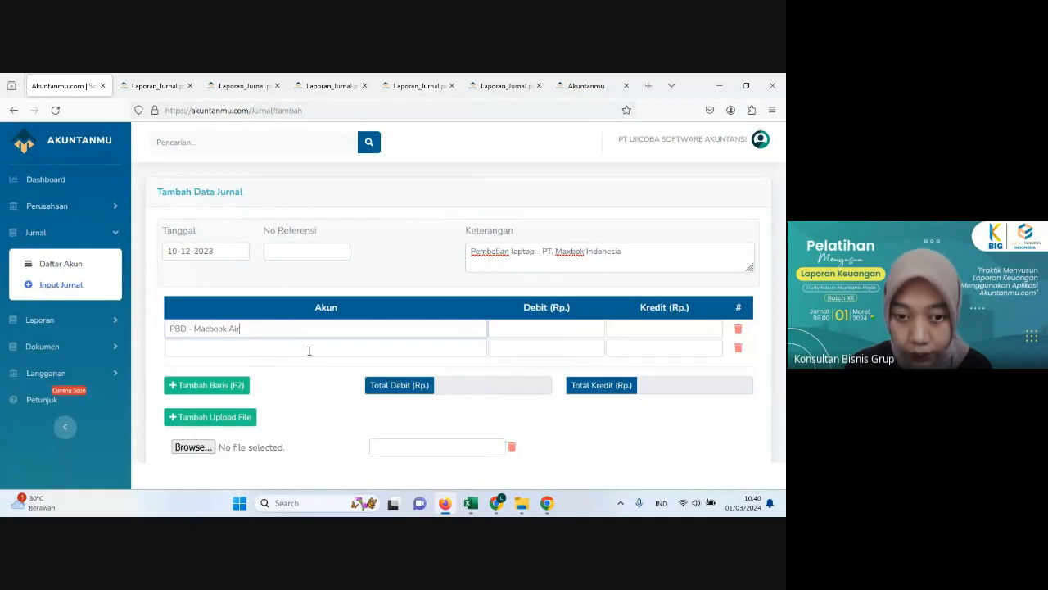
click(305, 351)
text(ma)
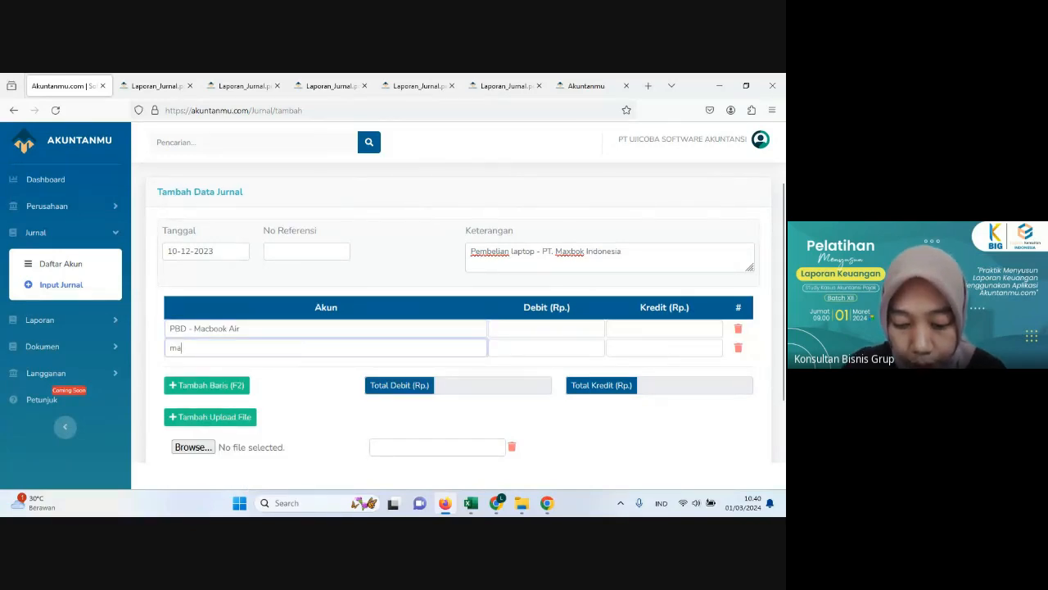
text(cbook Pro)
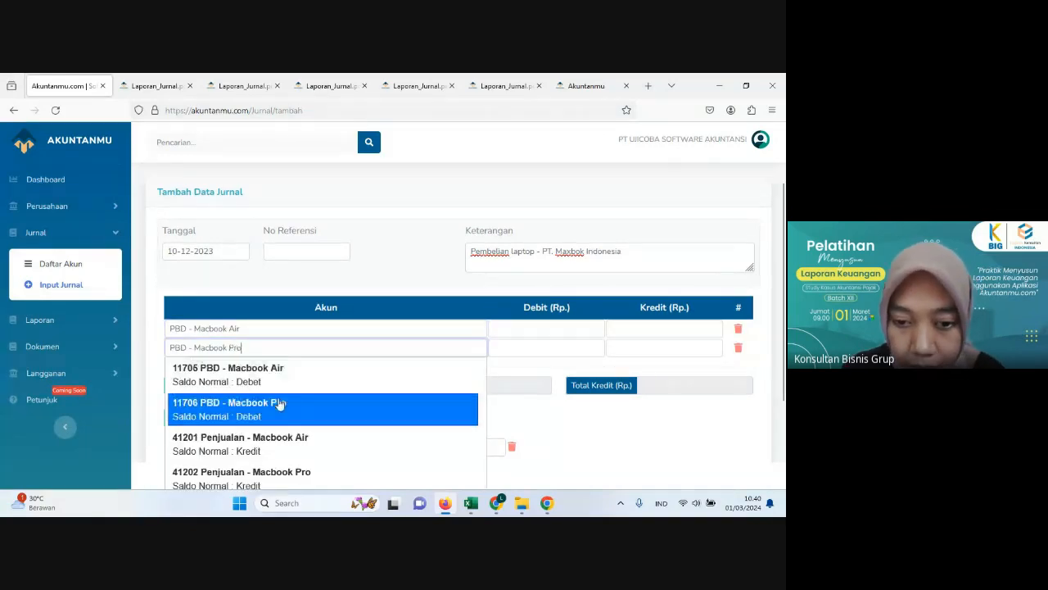
click(279, 403)
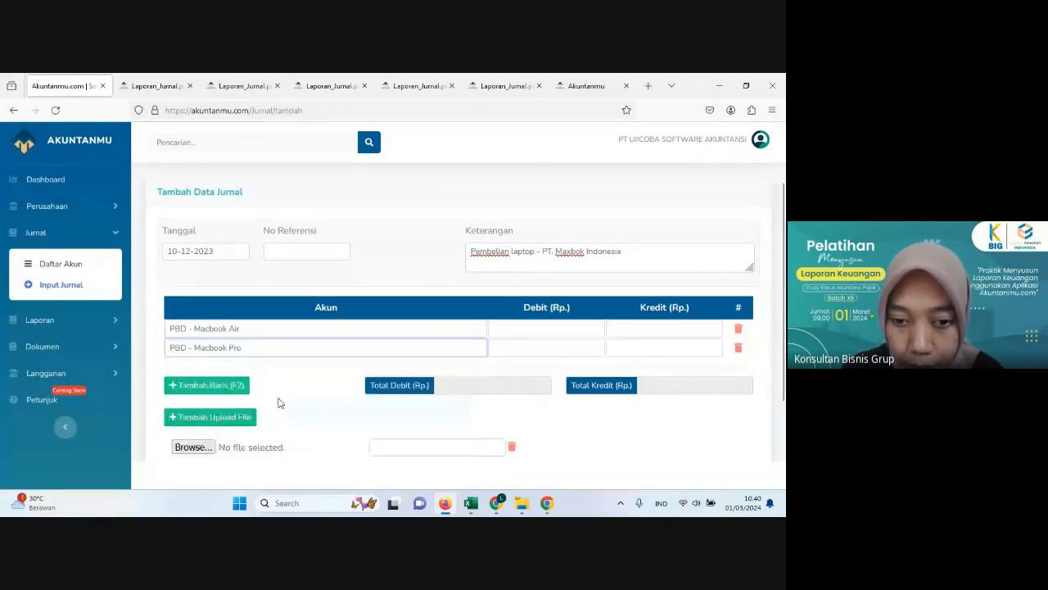
Step: Check the 10 December payment in Excel's Histori Transaksi sheet, and add a Bank Central Asia line to the Akuntanmu journal
click(443, 505)
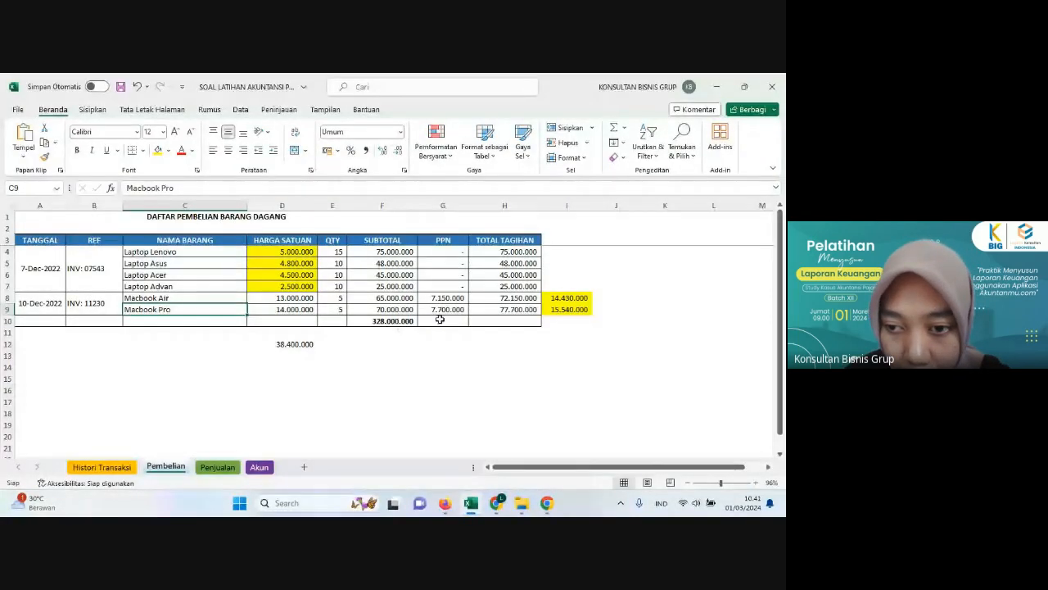
click(128, 468)
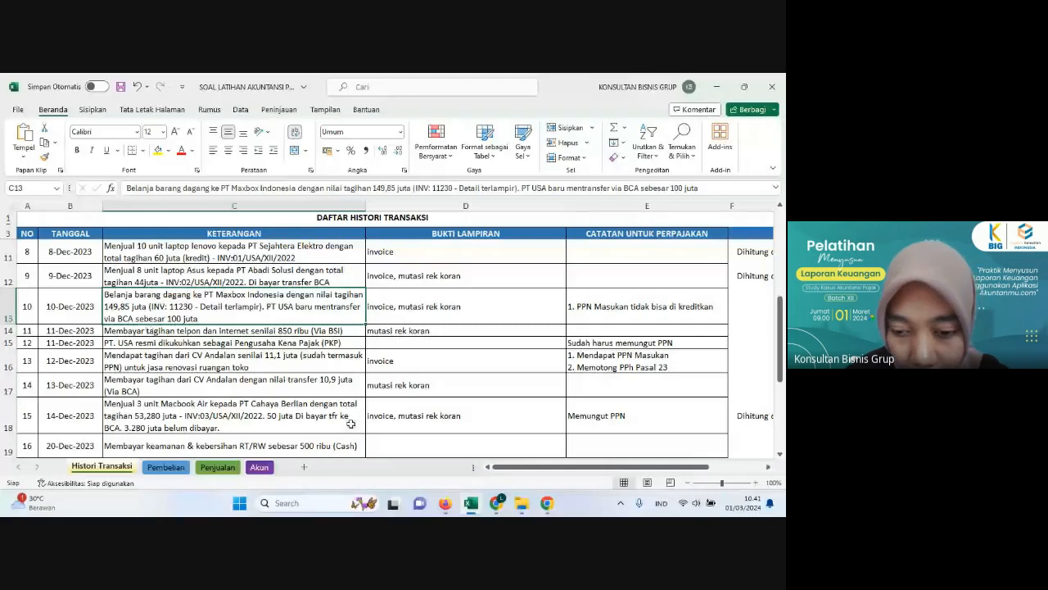
click(445, 503)
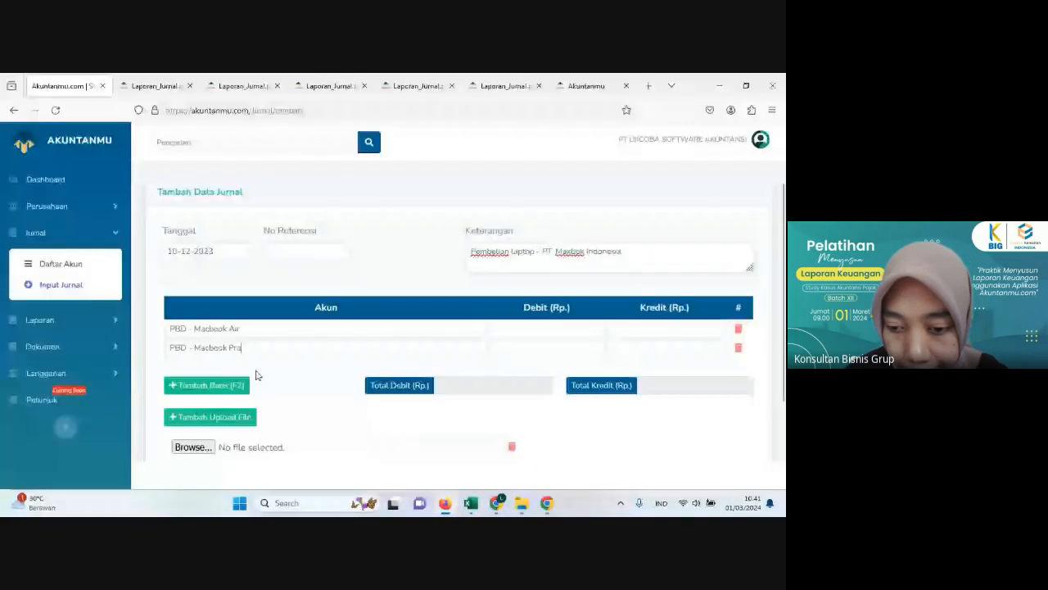
click(234, 385)
text(ba)
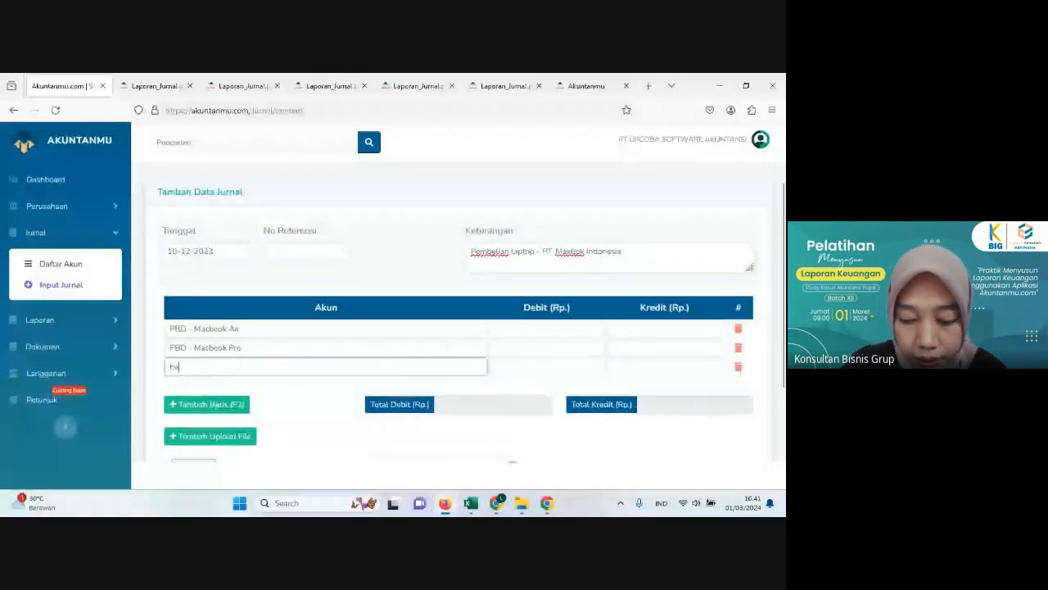
text(nk Central Asia)
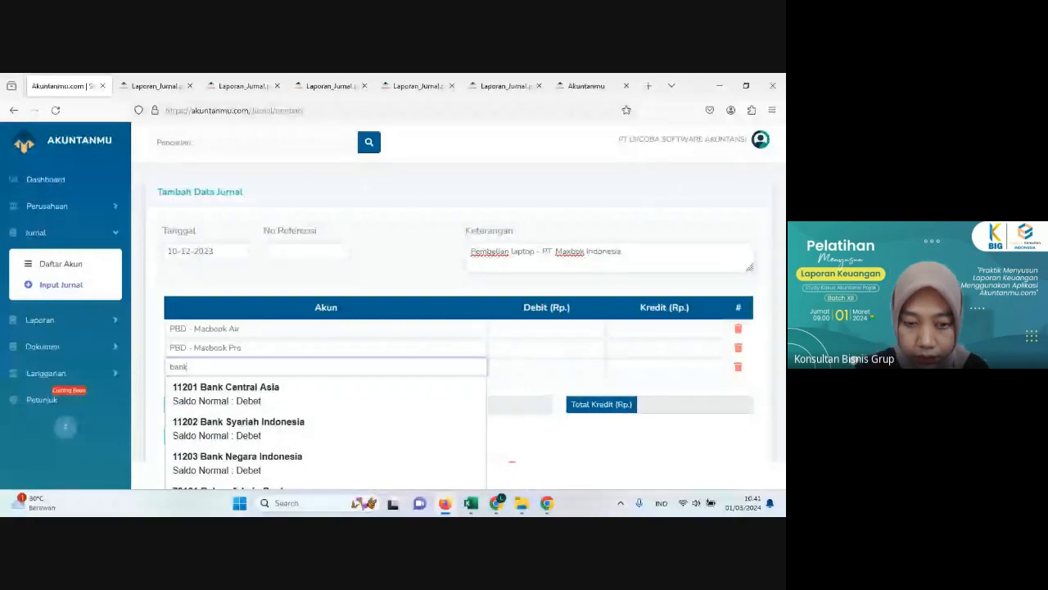
click(217, 401)
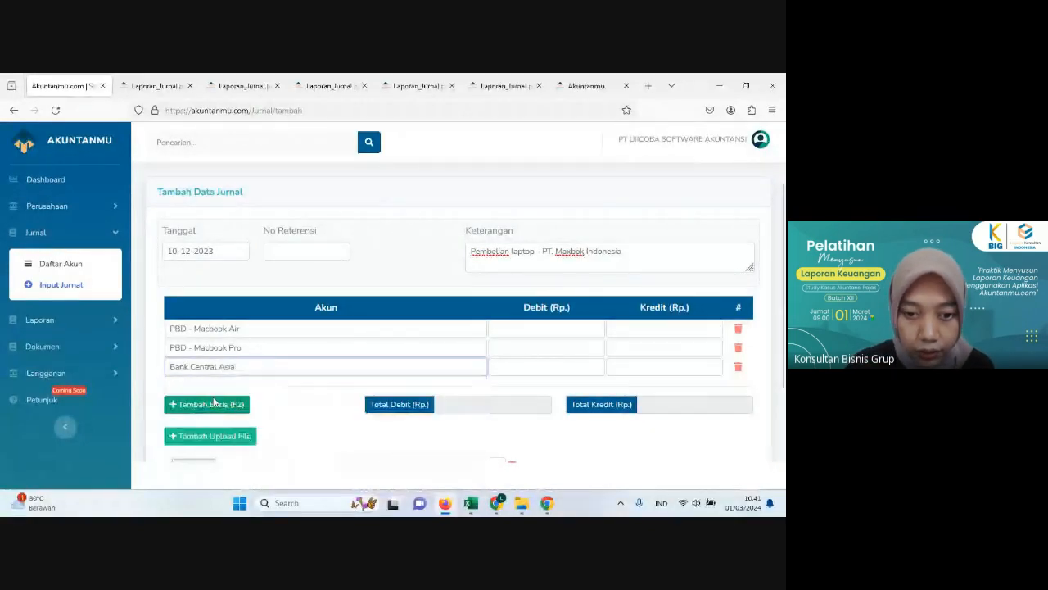
Step: Look up Macbook Air's total bill in Excel's Pembelian sheet and enter 72,150,000 as the debit of PBD - Macbook Air in Akuntanmu
click(444, 505)
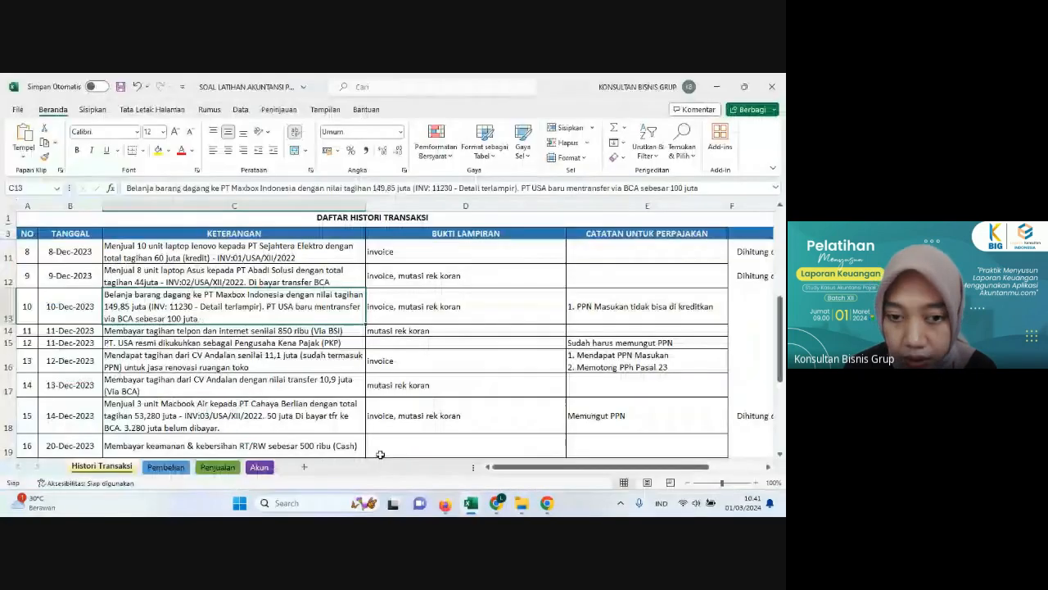
click(155, 467)
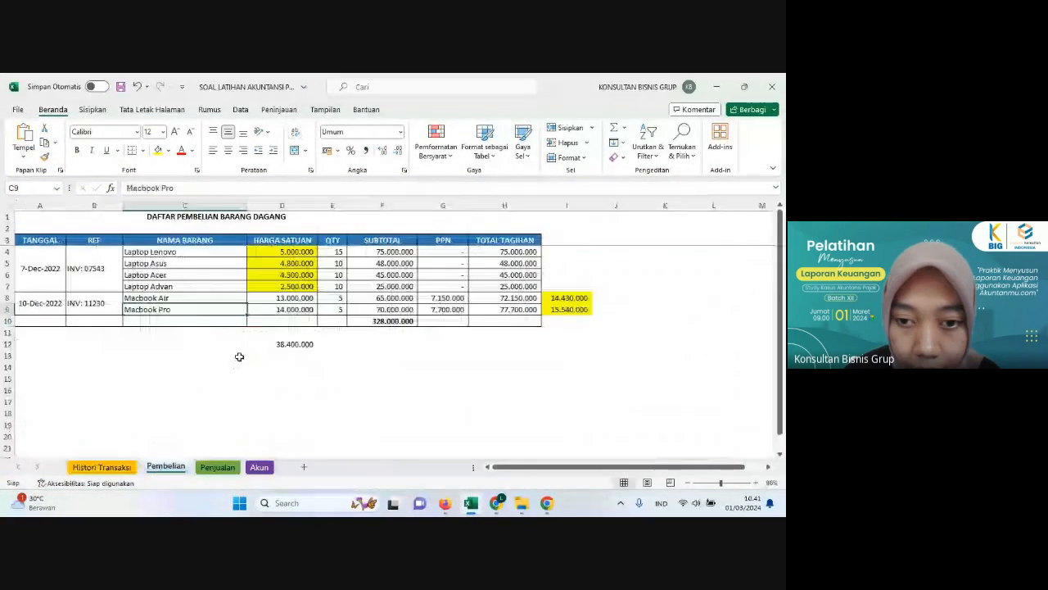
click(492, 299)
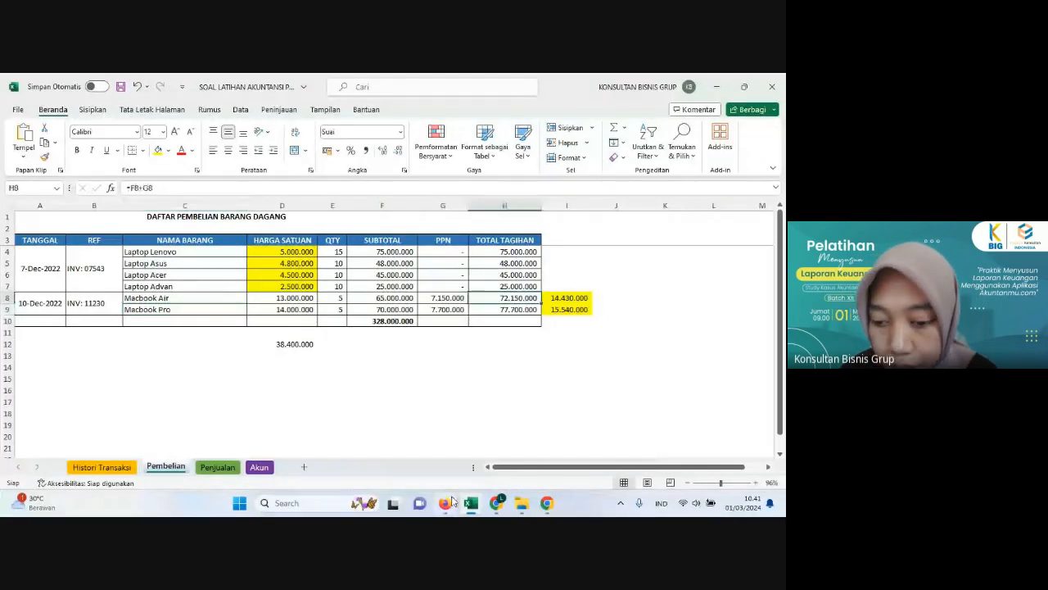
click(446, 502)
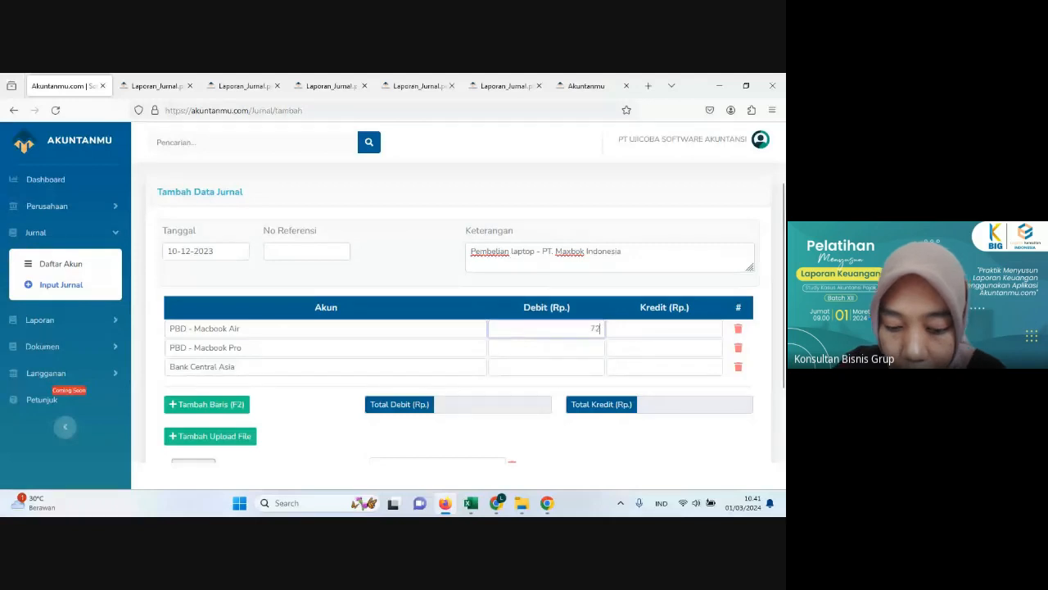
text(72,150,000)
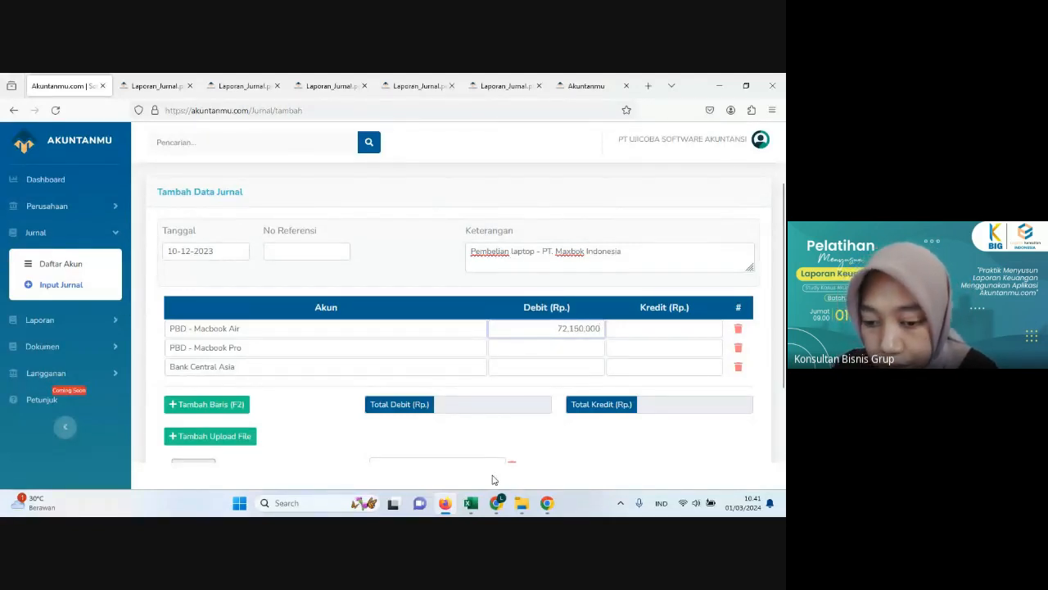
Step: Look up Macbook Pro's total bill in Excel and enter 77,700,000 as the debit of PBD - Macbook Pro in Akuntanmu
click(471, 503)
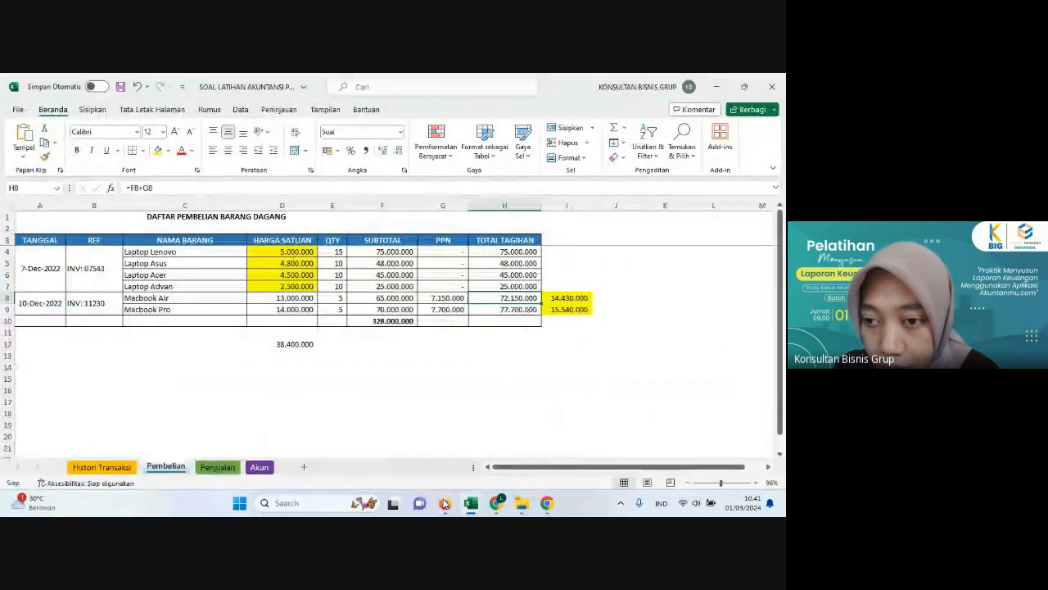
click(514, 310)
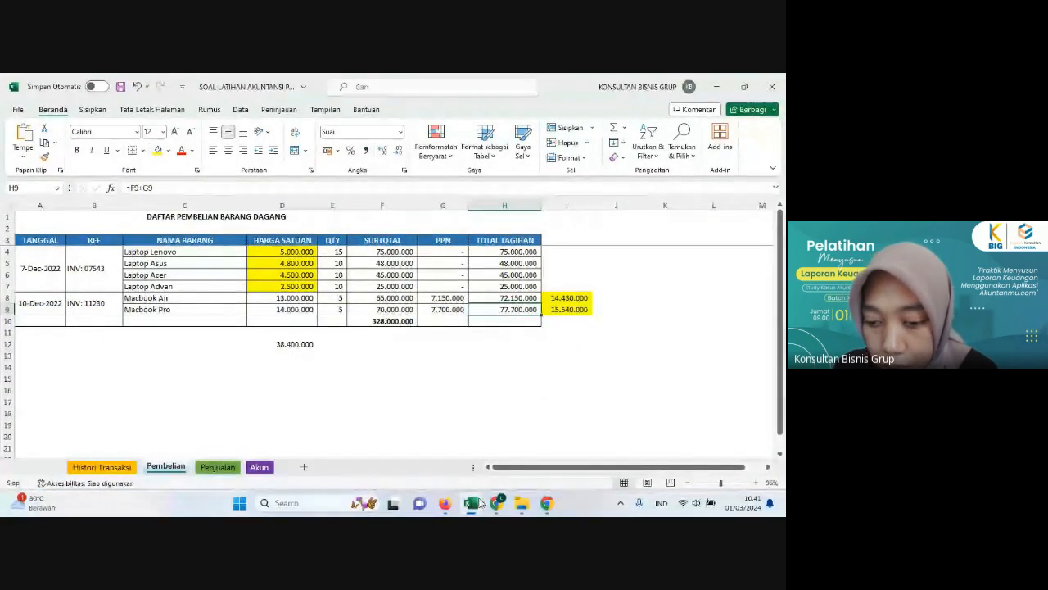
click(521, 503)
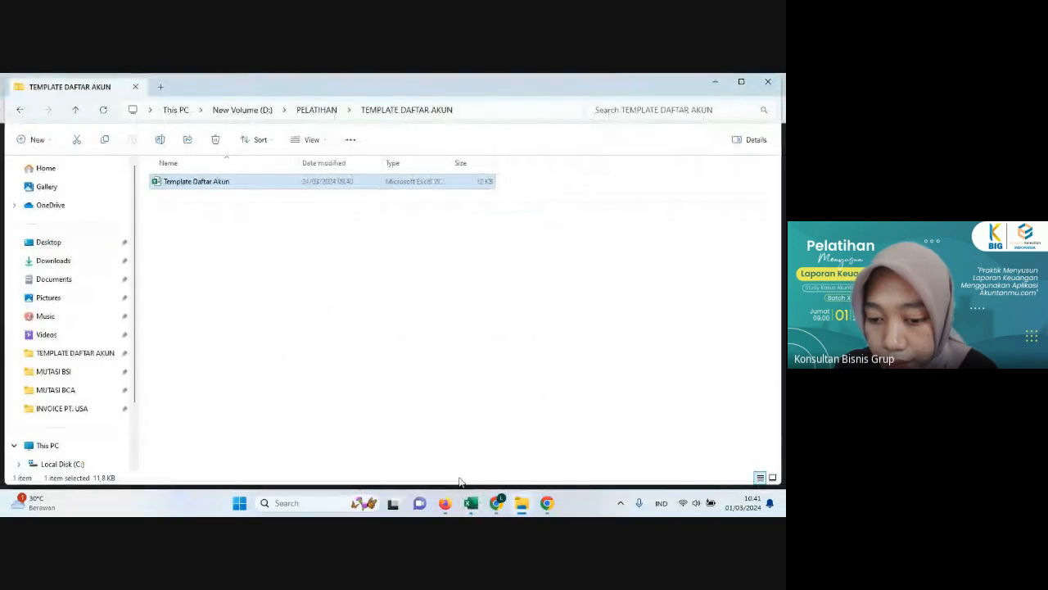
click(444, 503)
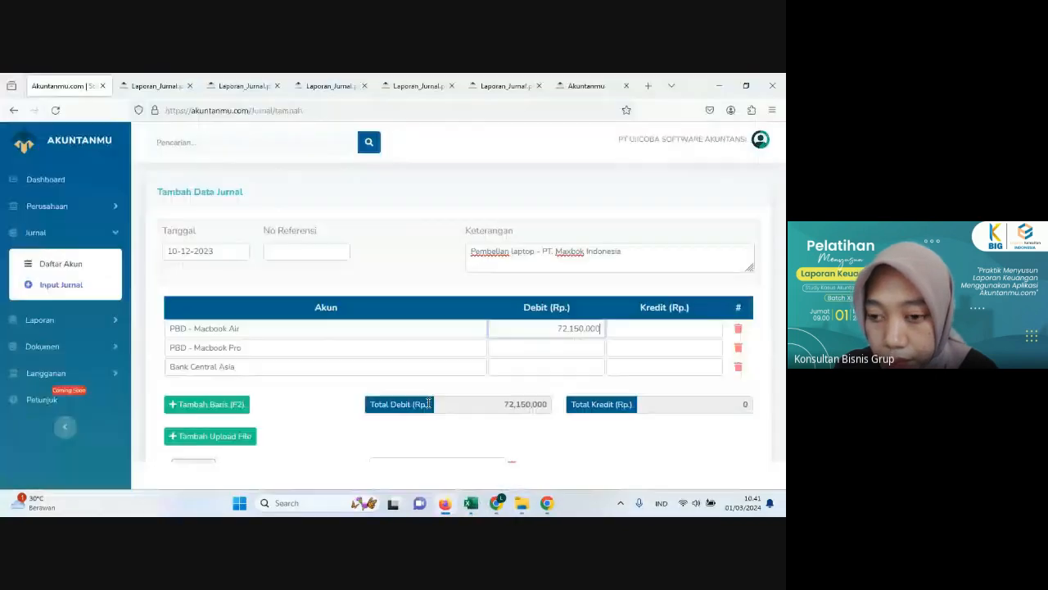
click(502, 348)
text(7)
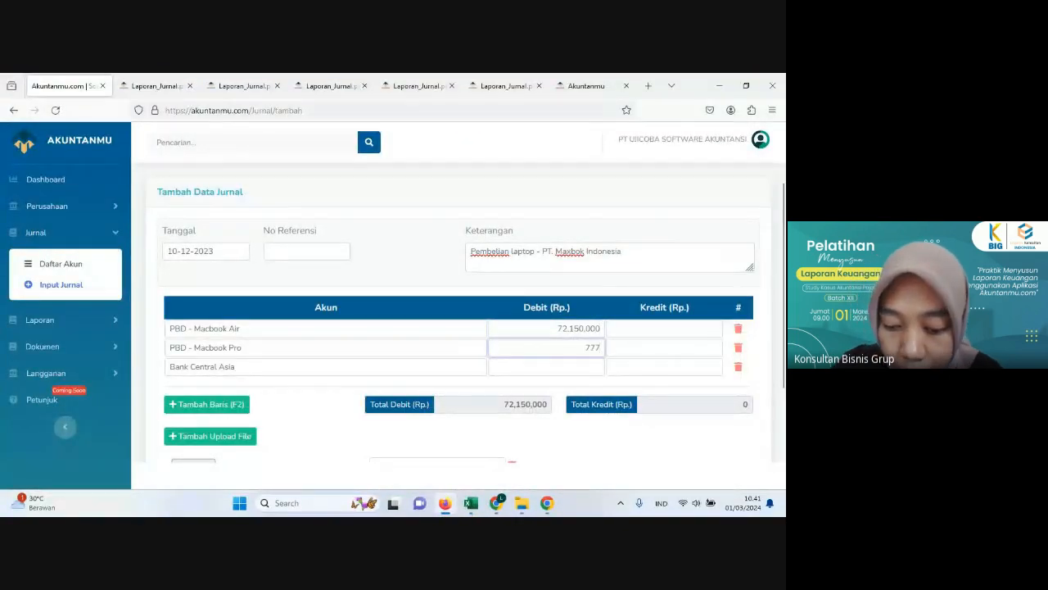
text(,770,000)
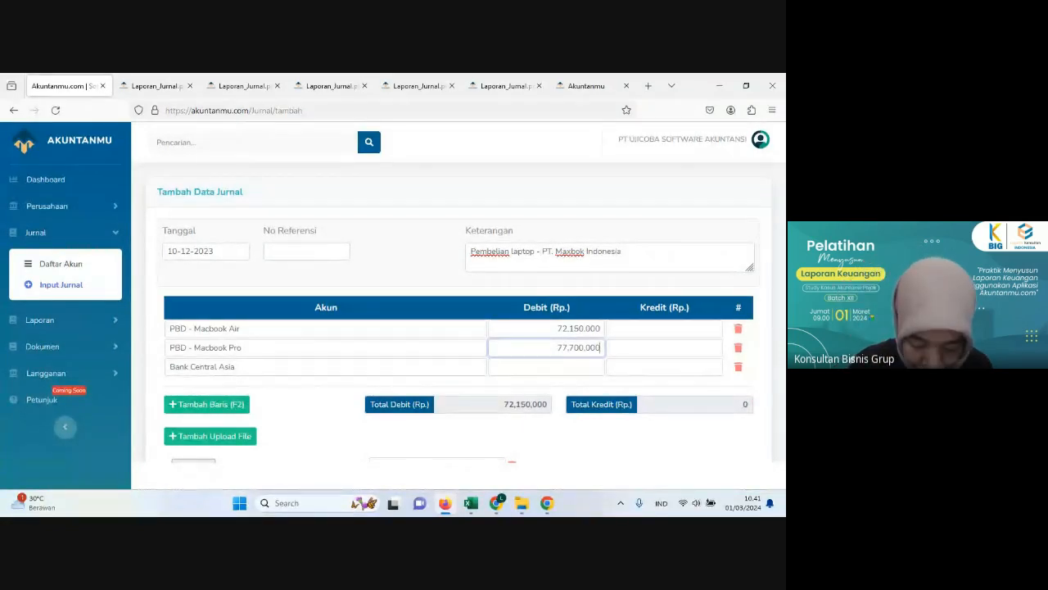
Step: Check the transferred amount in Excel's Histori Transaksi sheet and enter 100,000,000 as the credit of Bank Central Asia in Akuntanmu
click(447, 505)
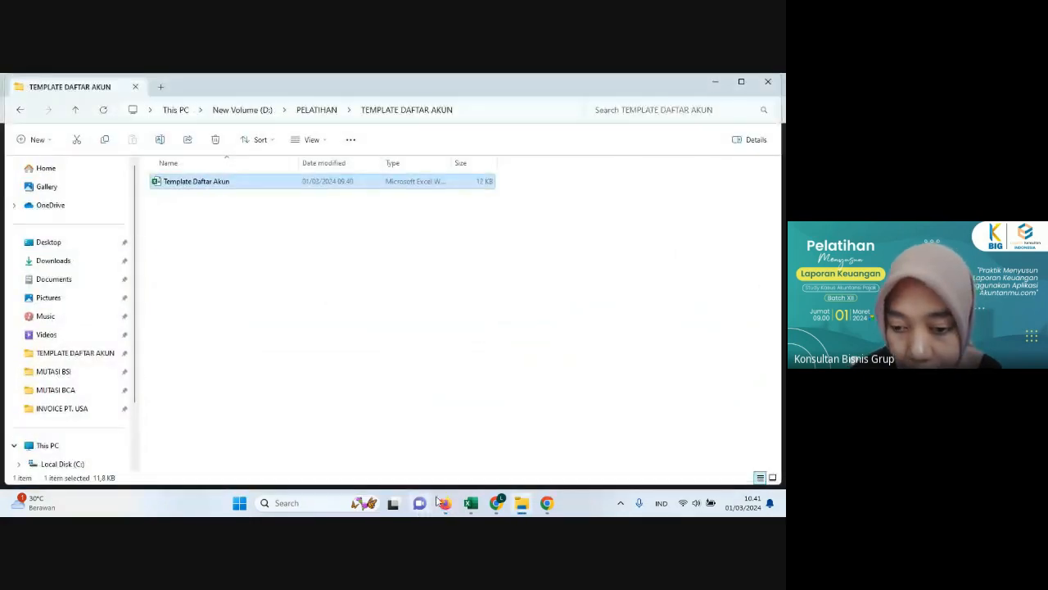
click(471, 503)
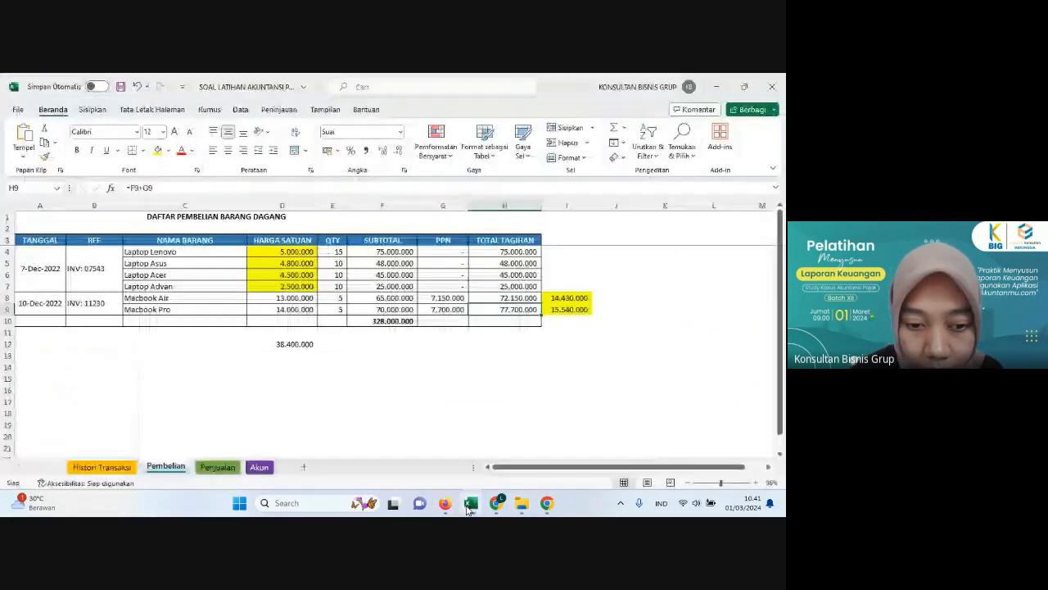
click(102, 467)
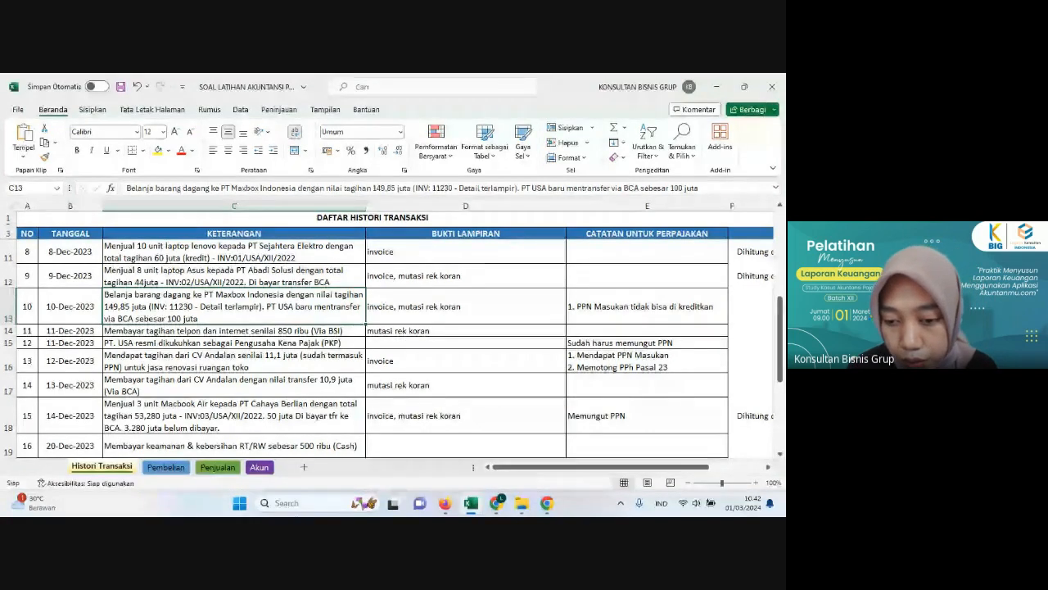
click(445, 503)
click(614, 367)
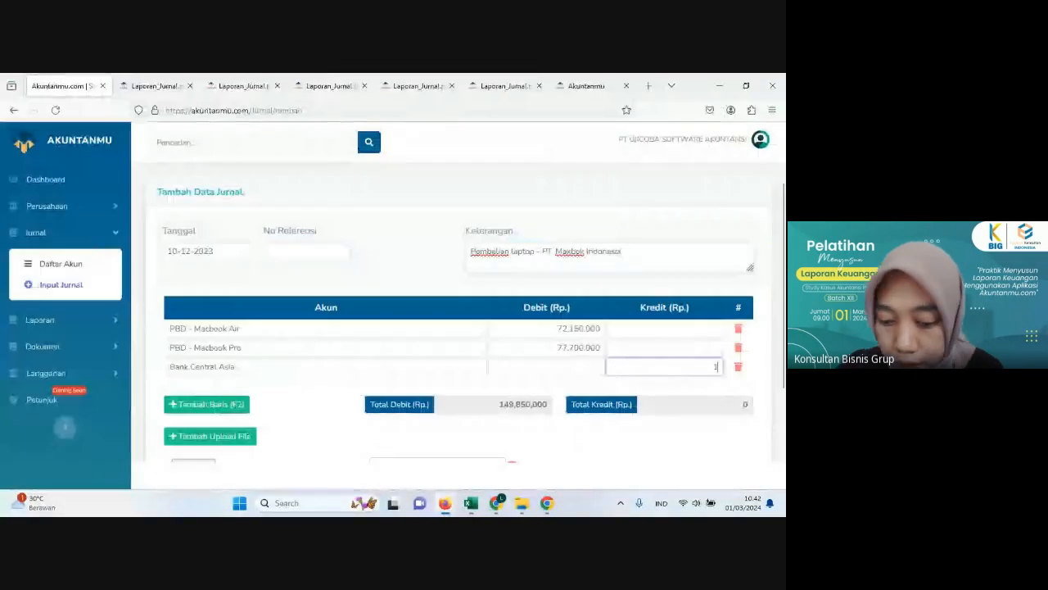
text(100,000,000)
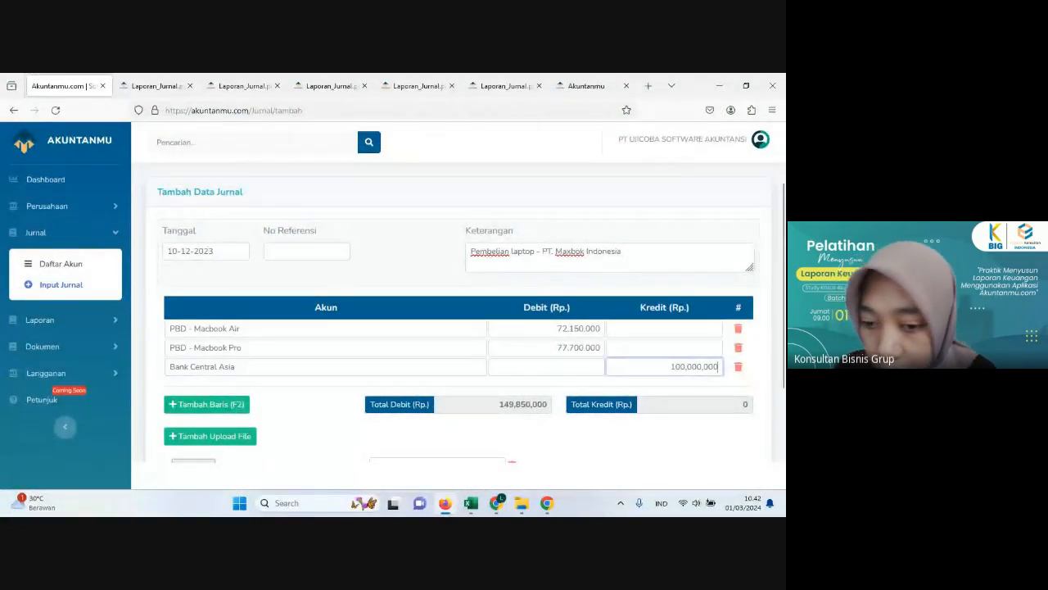
click(534, 439)
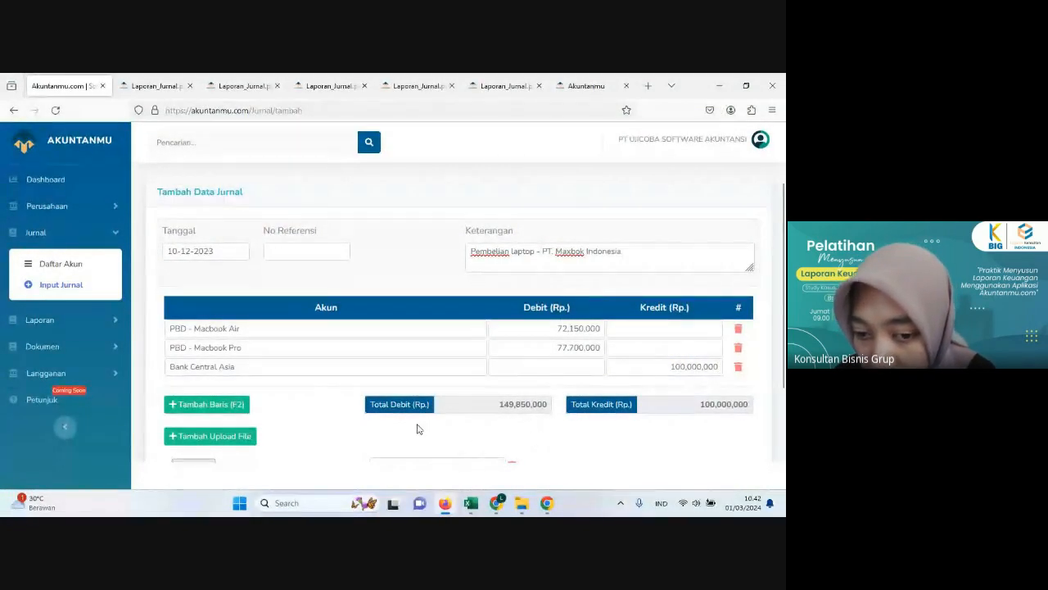
Step: Add a fourth journal line with the account 21102 Hutang Usaha - PT MaxBox Indonesia
scroll(509, 402, down, 2)
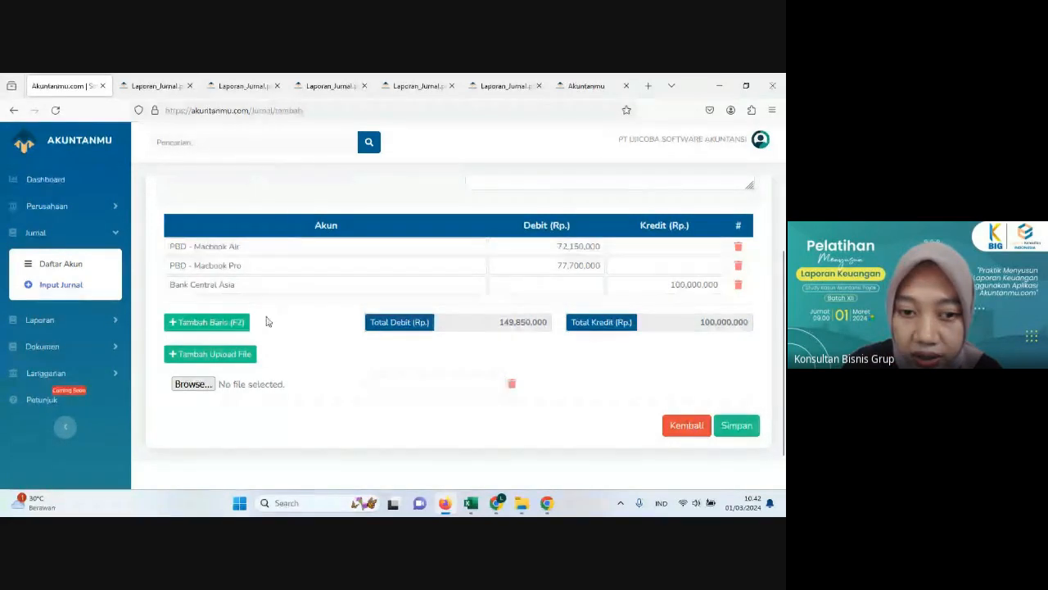
click(207, 325)
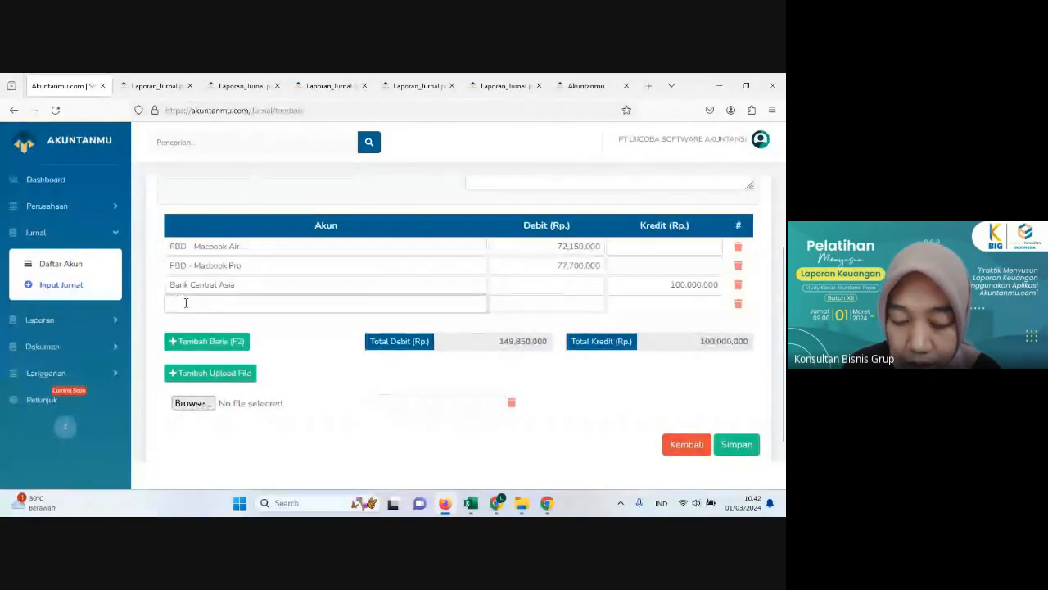
text(hut)
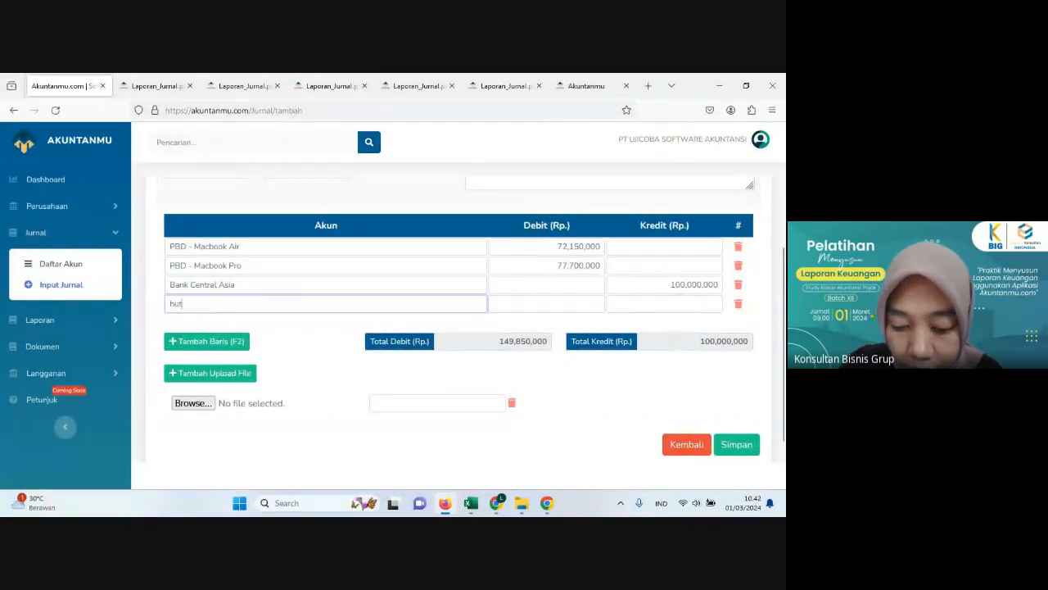
text(ang Usaha - PT MaxBox Indonesia)
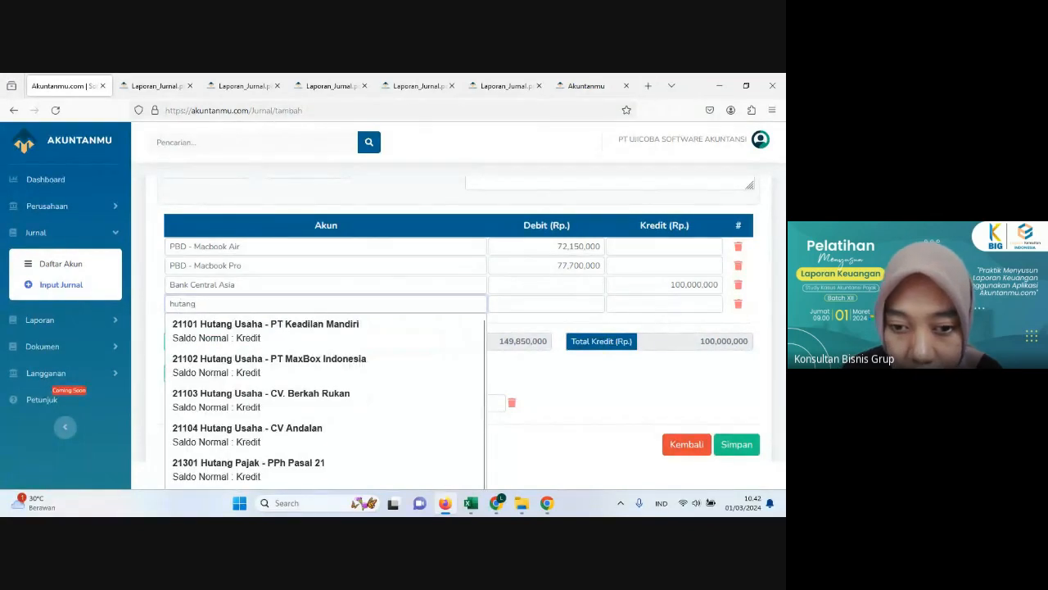
click(279, 373)
Step: Enter 49,850,000 as the credit of Hutang Usaha - PT MaxBox Indonesia to balance the journal
click(610, 301)
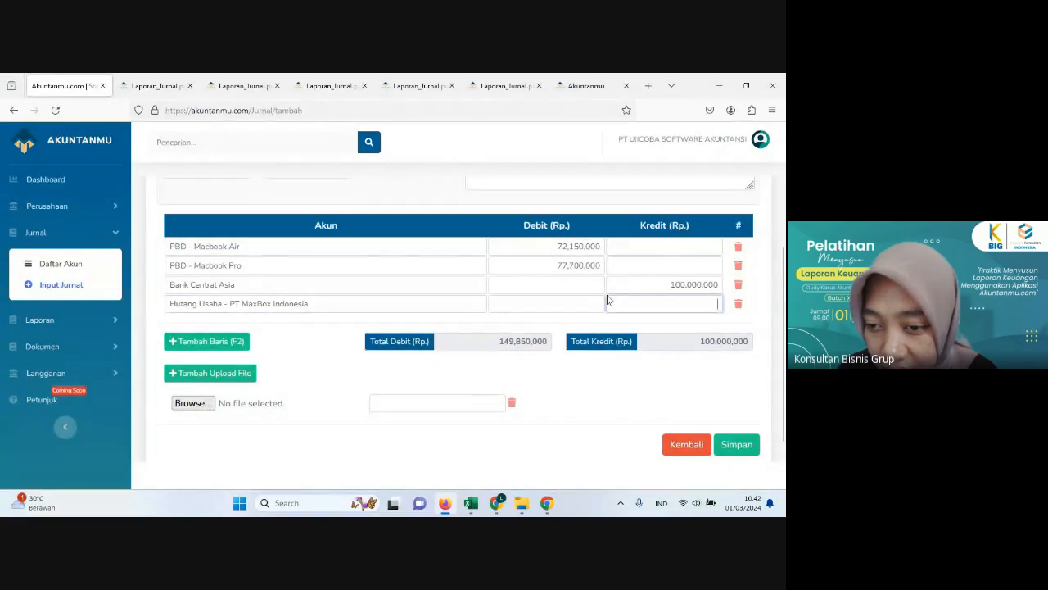
text(4)
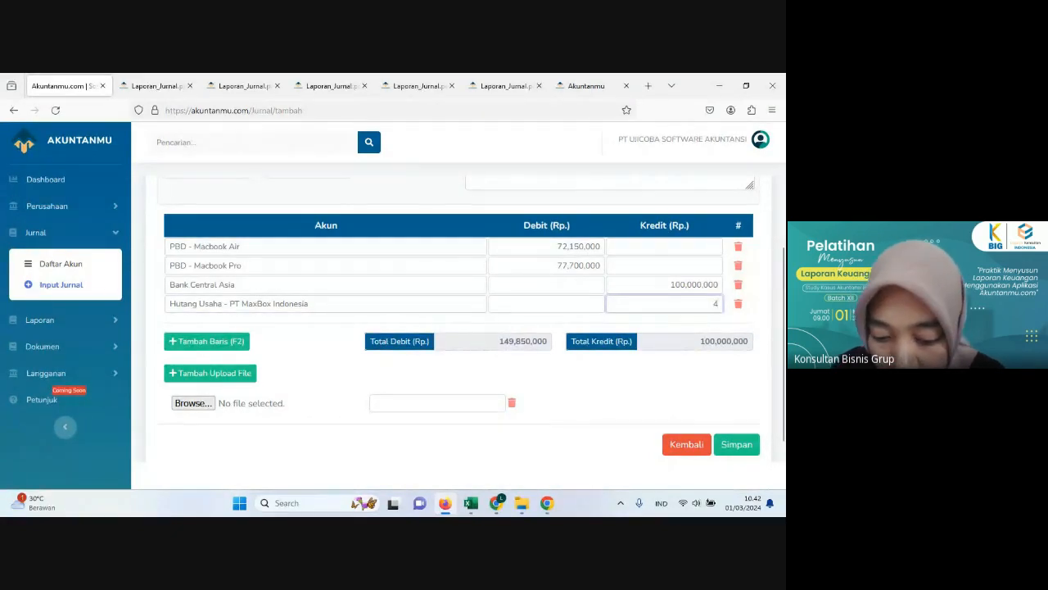
text(9,)
text(8)
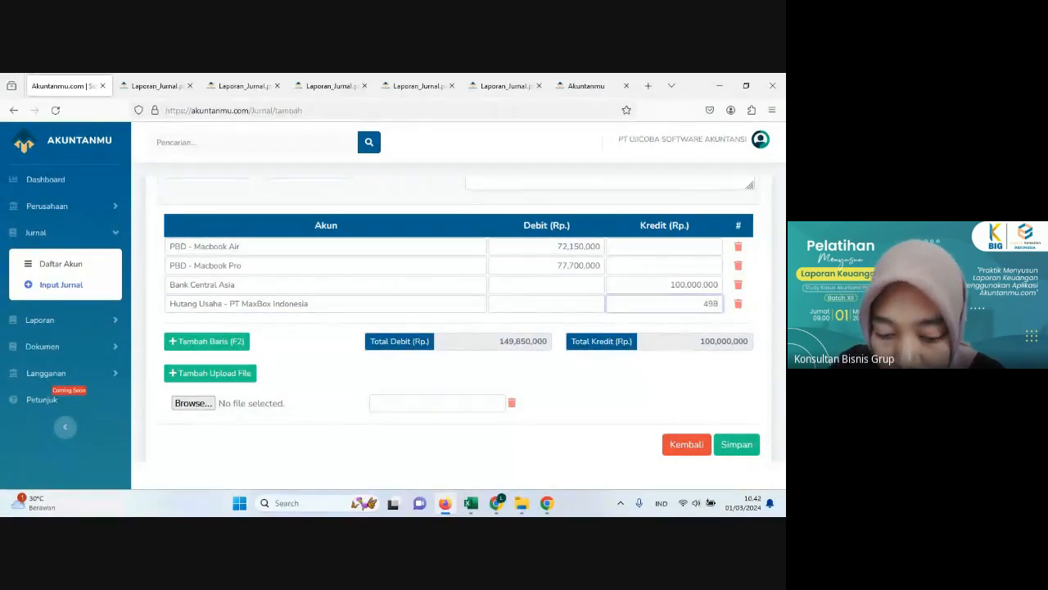
text(50,000)
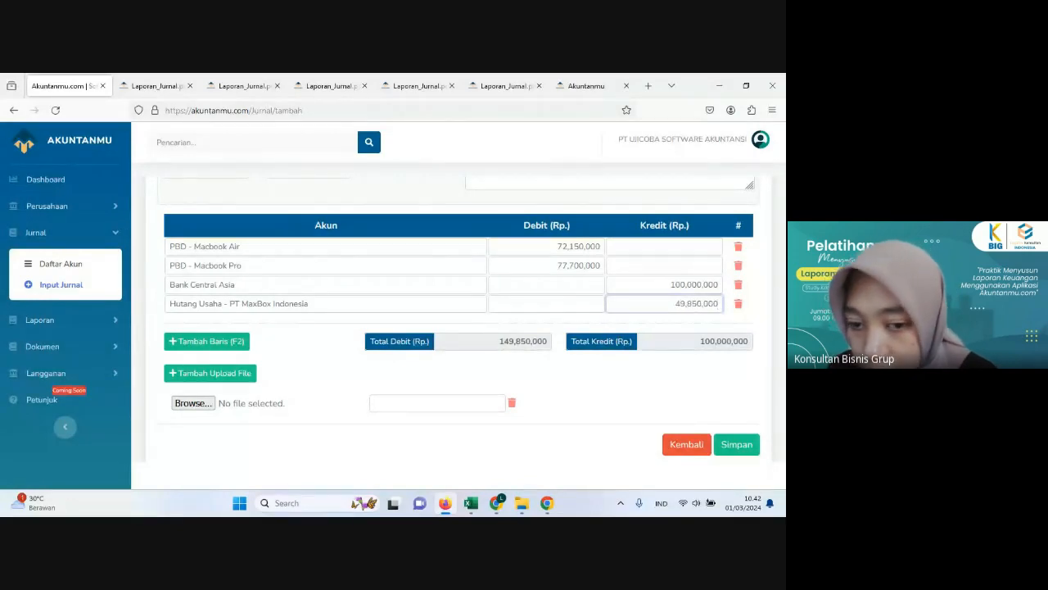
click(599, 403)
Step: Review the completed laptop purchase journal, save it without an attachment, and view it in the journal list
scroll(599, 402, up, 2)
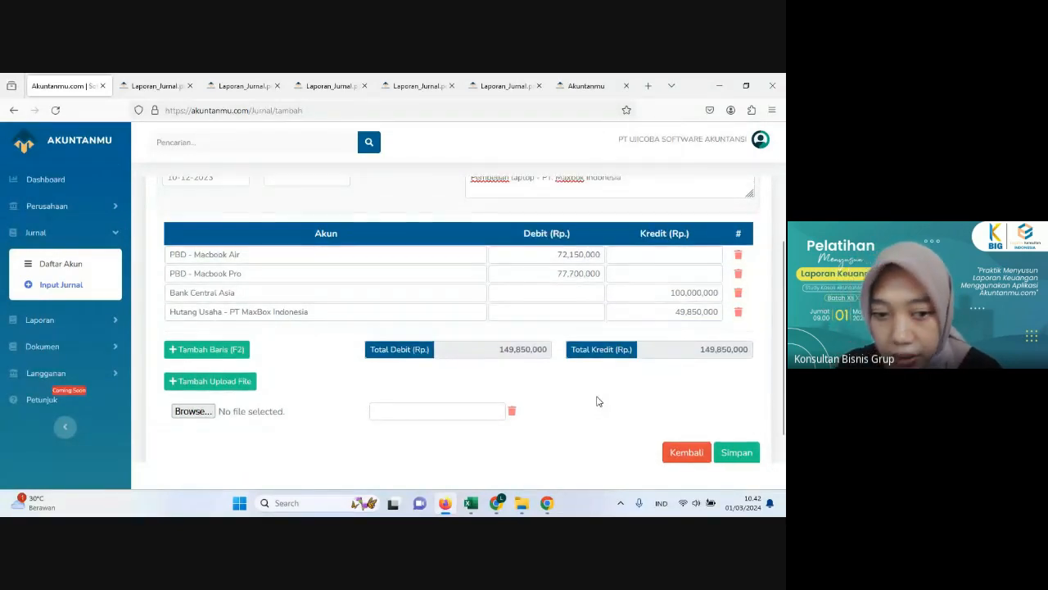
scroll(599, 402, down, 2)
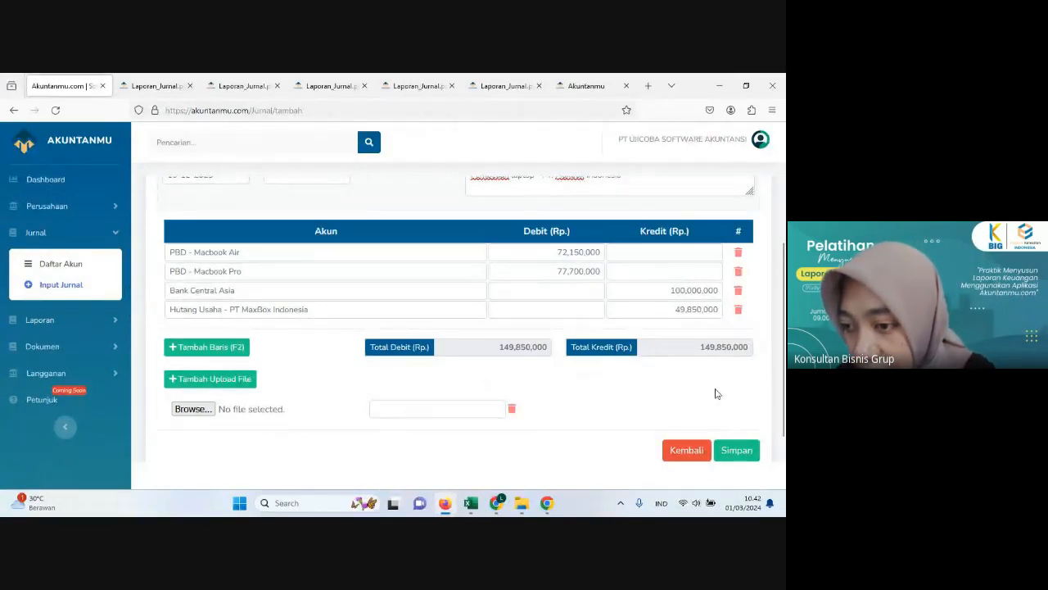
click(735, 453)
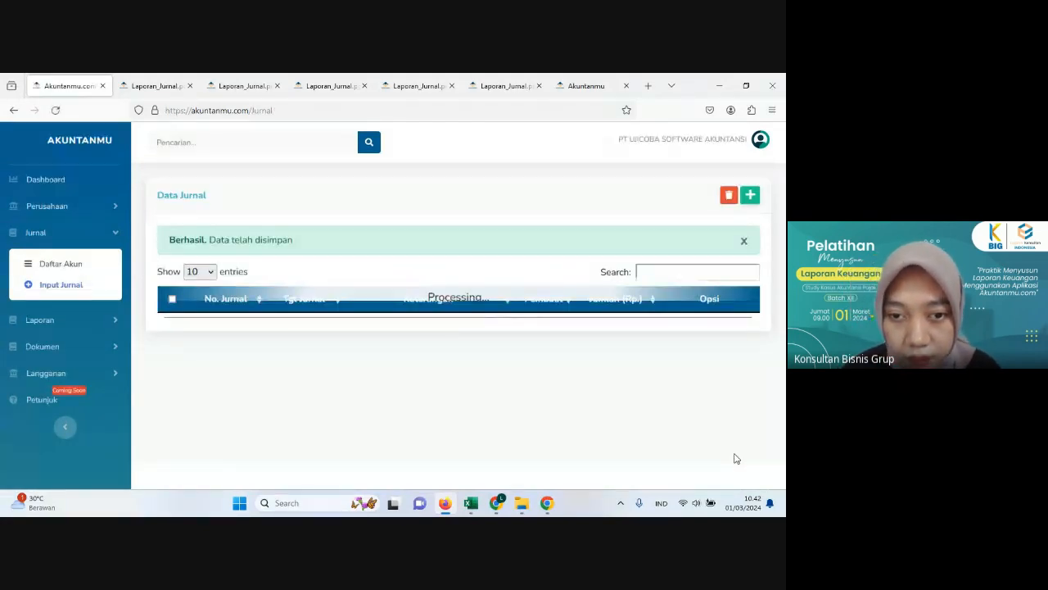
scroll(344, 326, down, 2)
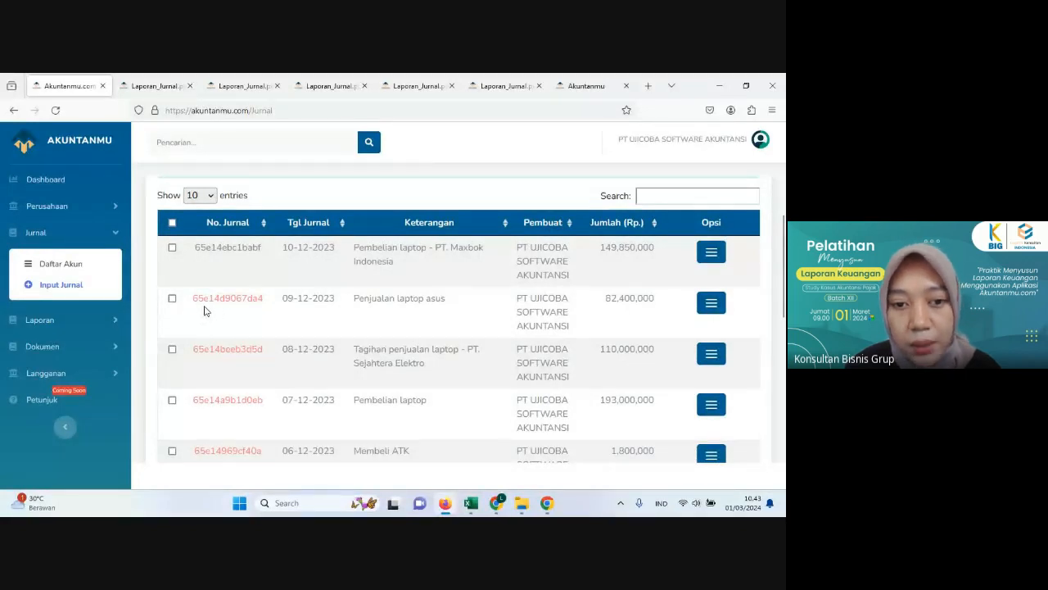
scroll(213, 306, down, 1)
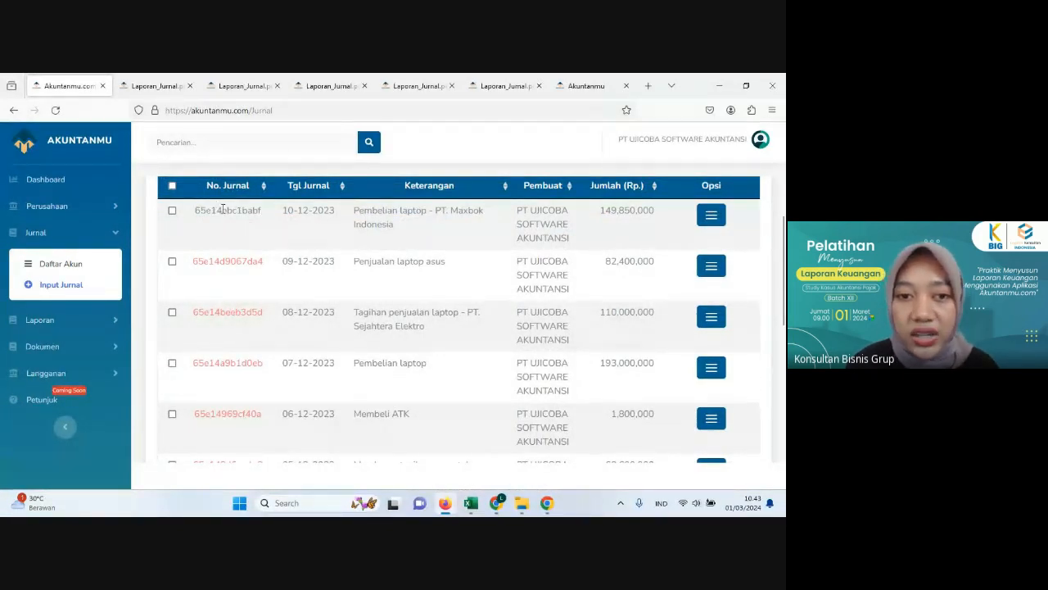
scroll(437, 309, up, 1)
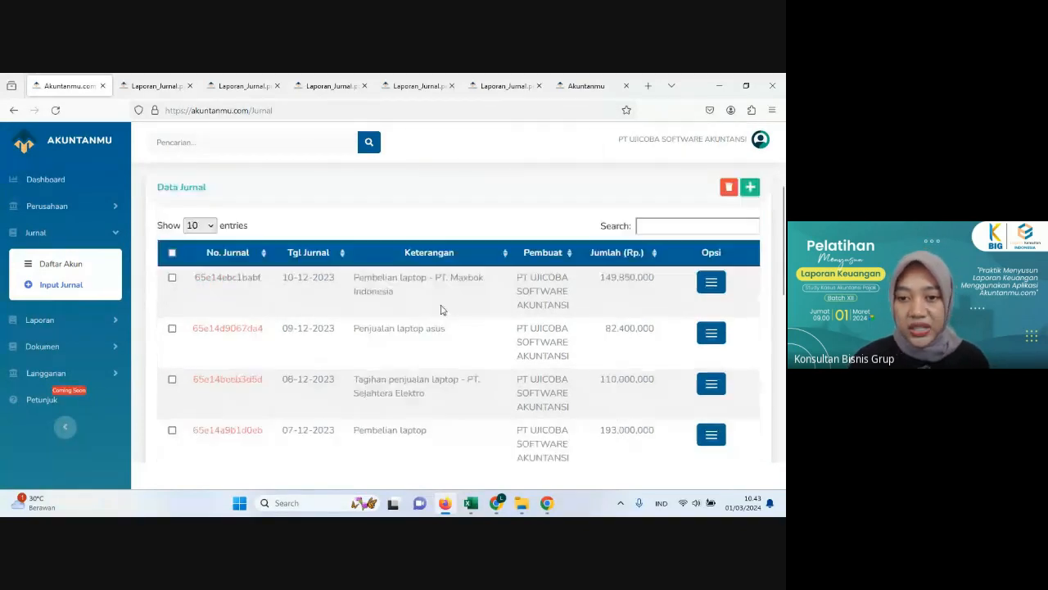
scroll(442, 310, down, 3)
scroll(443, 312, down, 2)
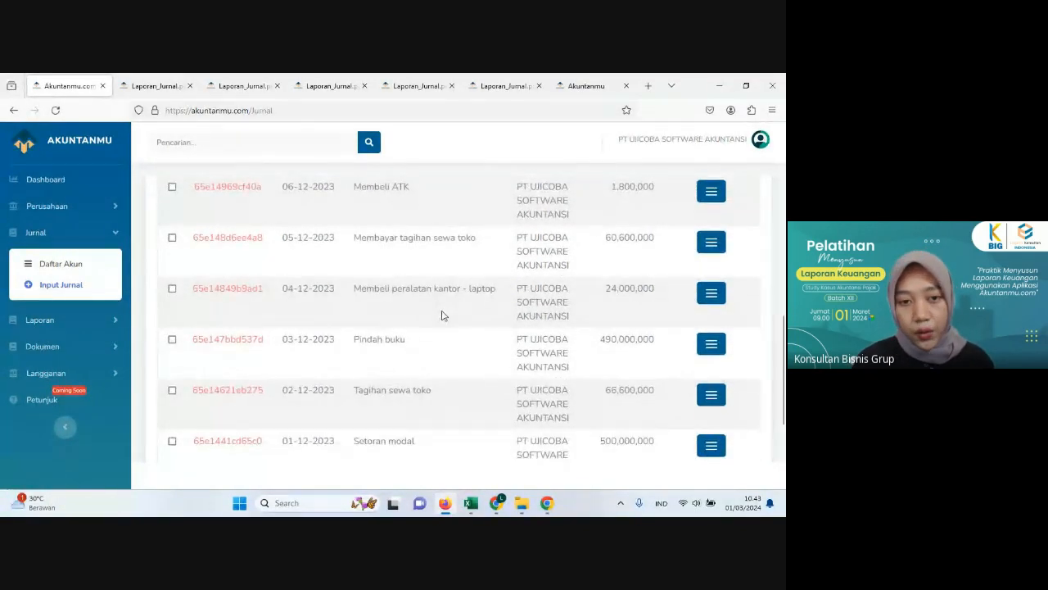
scroll(458, 316, up, 5)
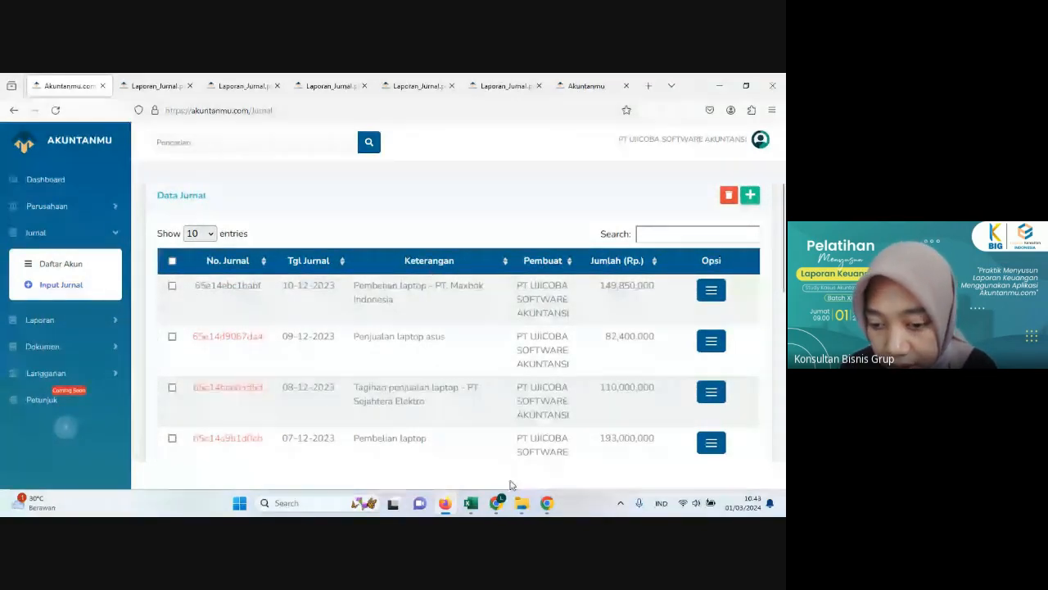
Step: Look up the 11 December telephone and internet payment in Excel's Histori Transaksi sheet and start a new journal in Akuntanmu
click(472, 505)
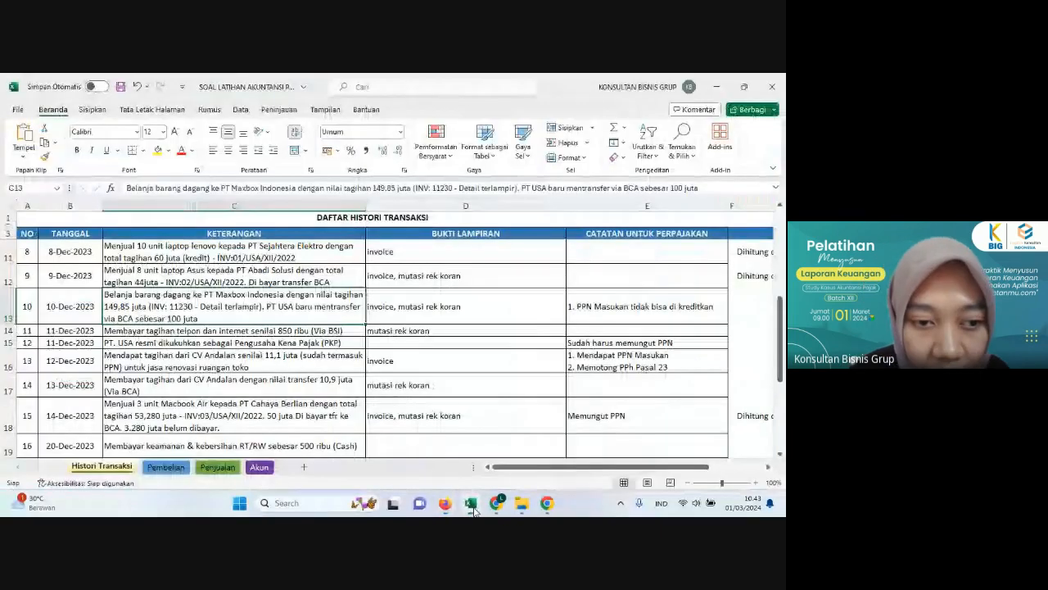
click(107, 332)
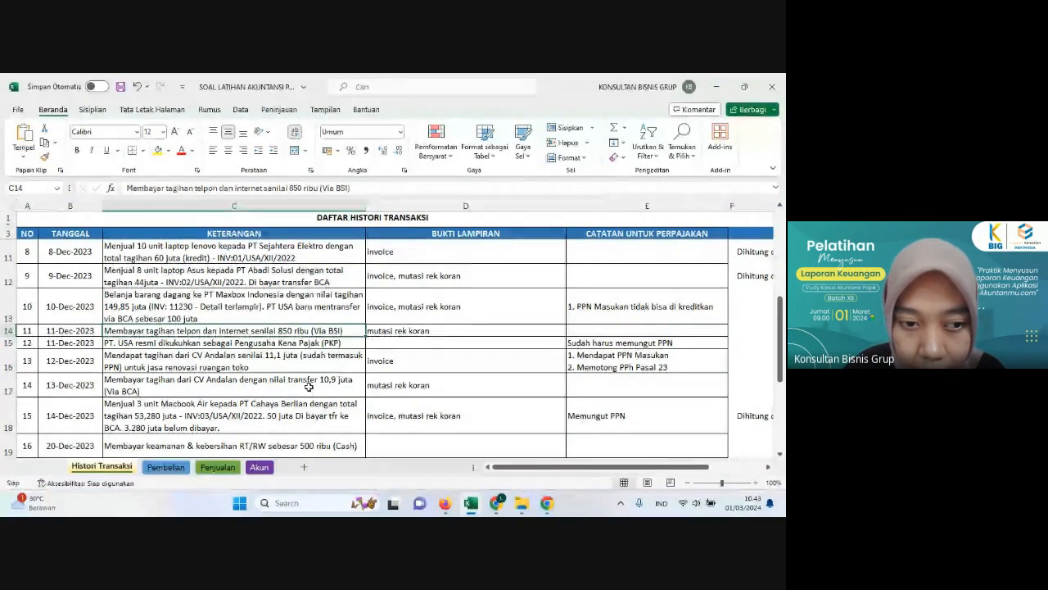
click(446, 502)
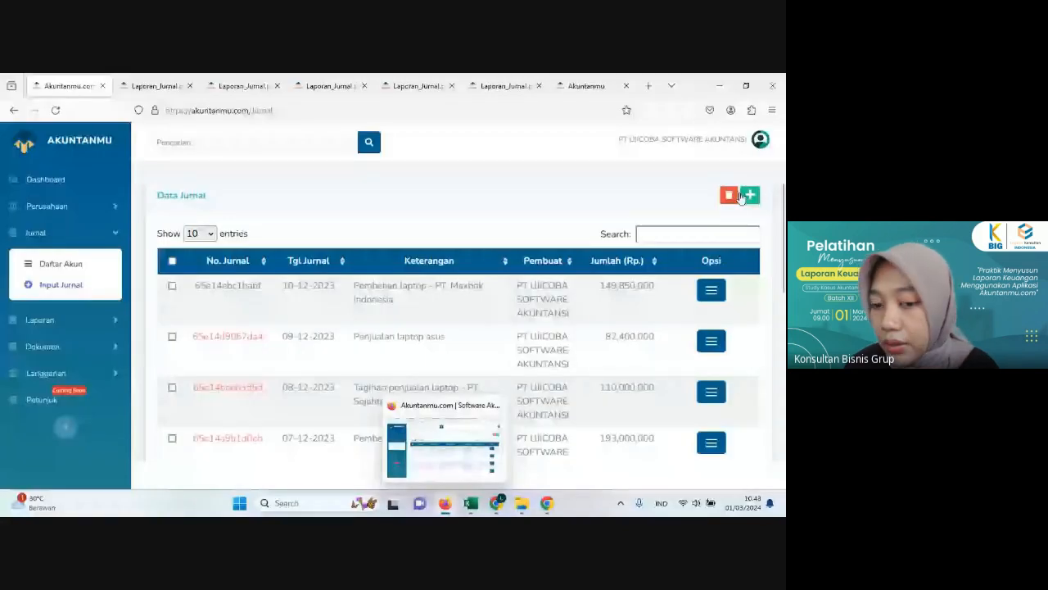
click(745, 196)
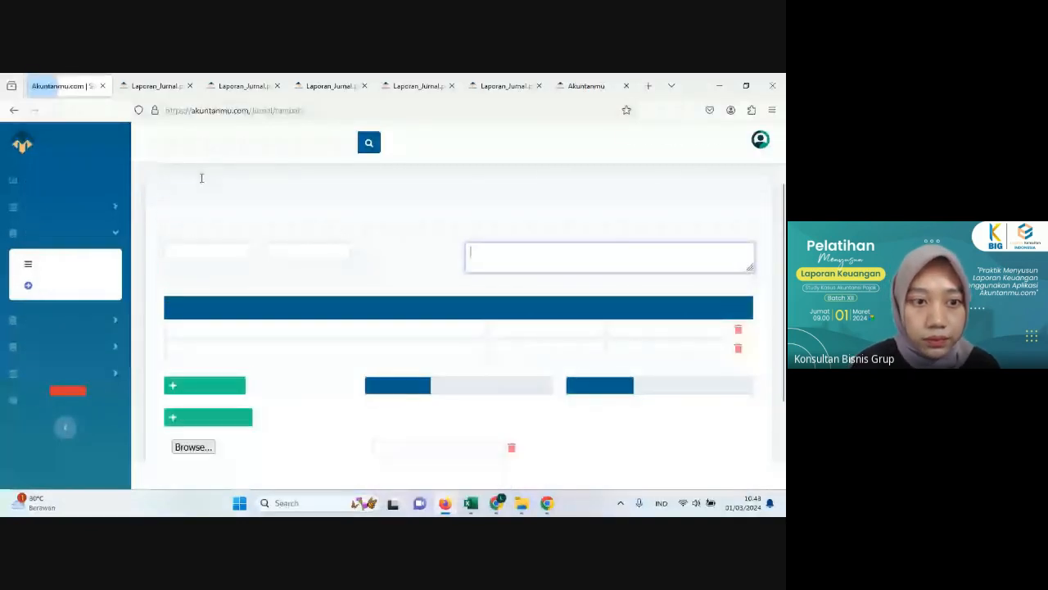
Step: Set the new journal's date to 11-12-2023
click(215, 250)
click(264, 273)
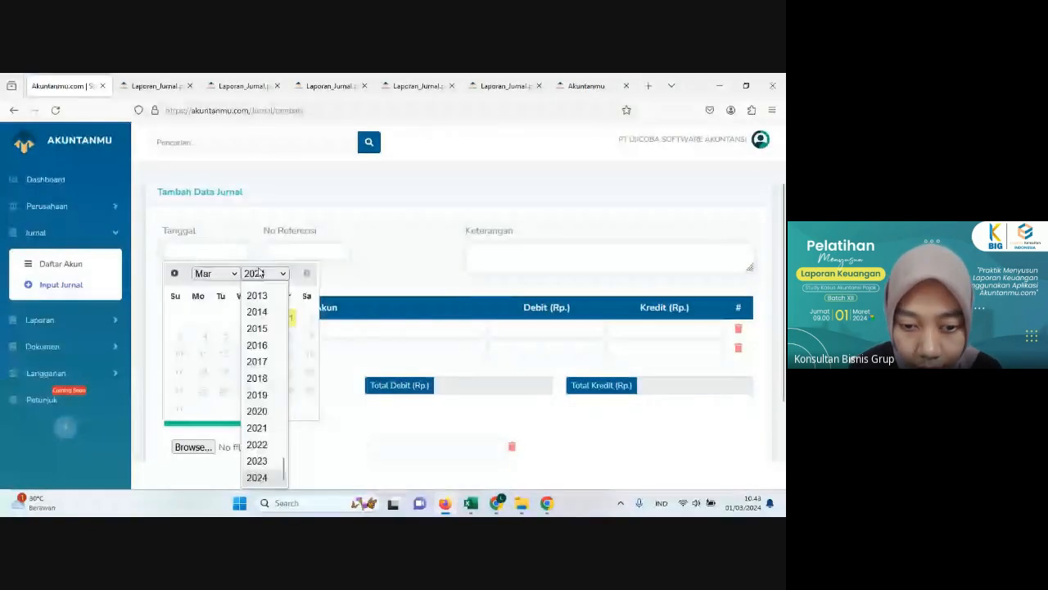
click(270, 478)
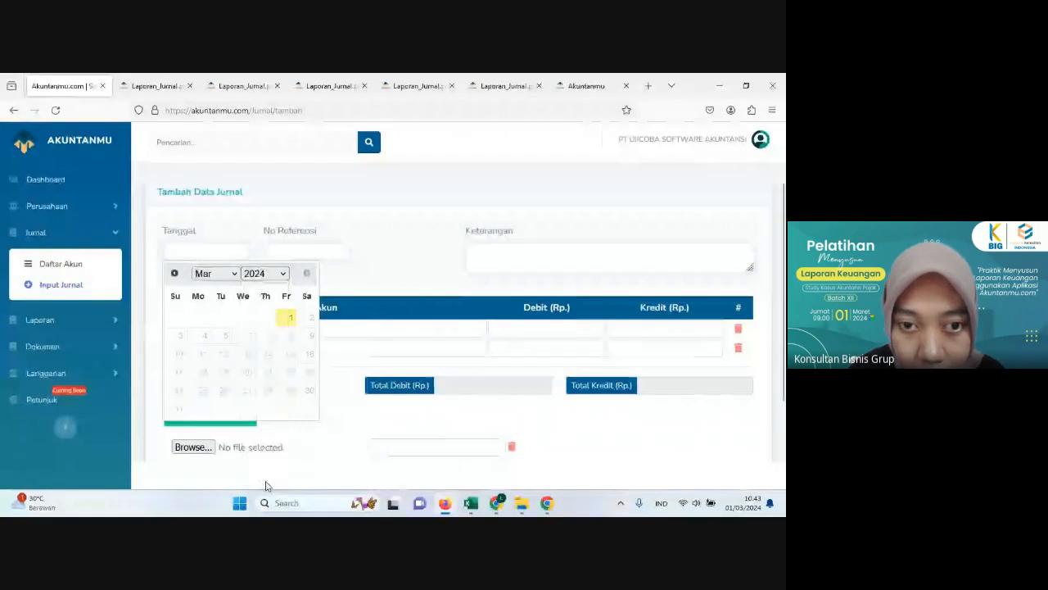
click(264, 273)
click(264, 474)
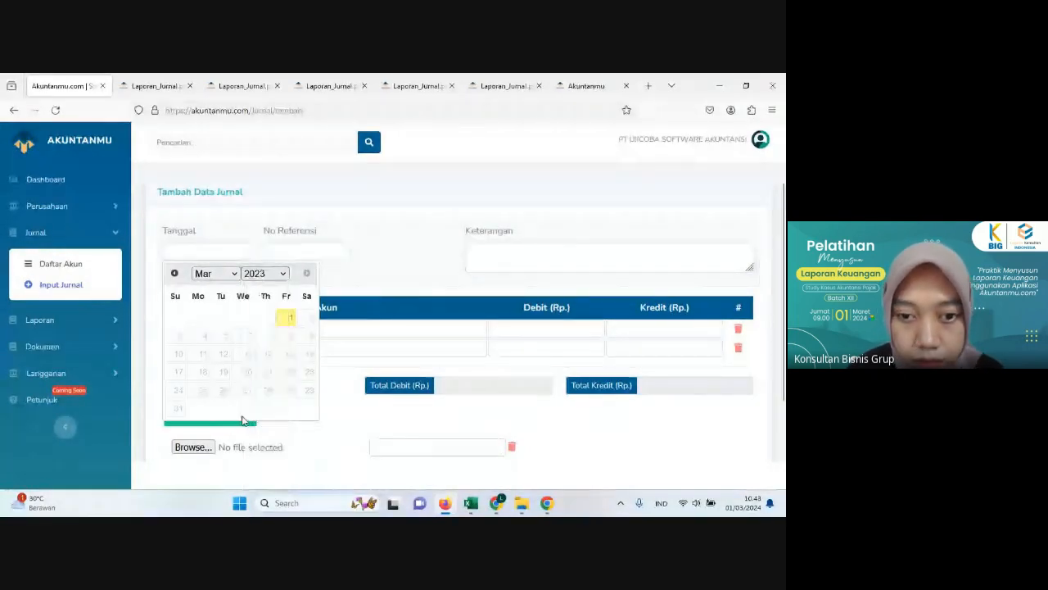
click(215, 273)
click(225, 475)
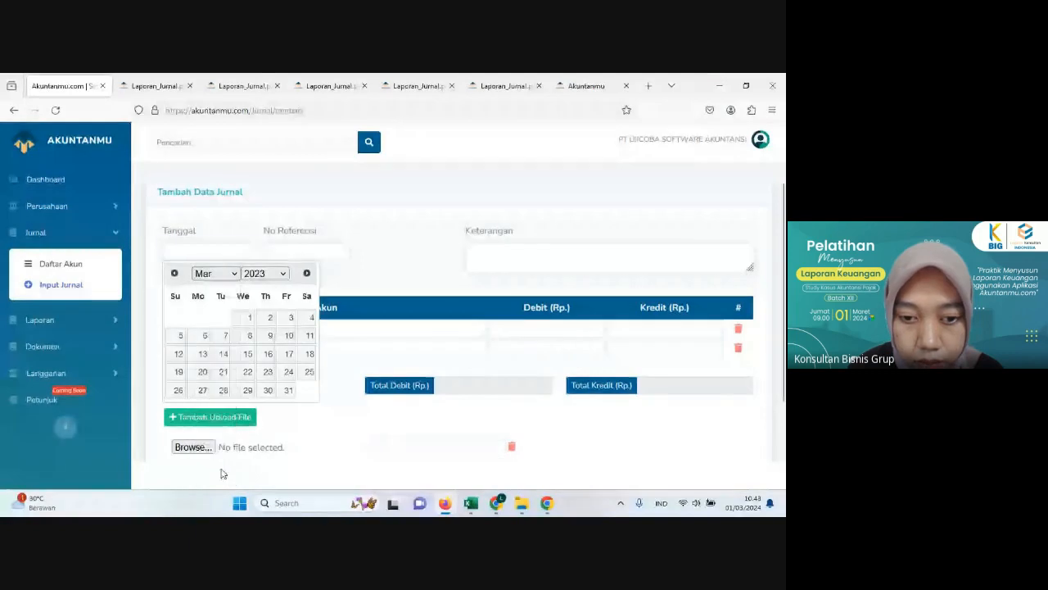
click(203, 353)
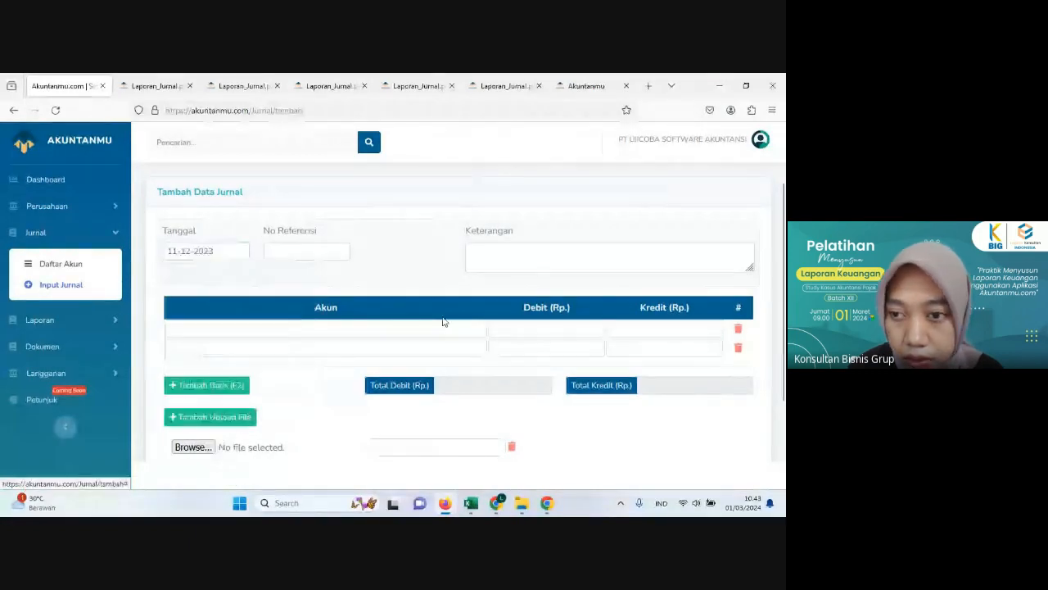
Step: Recheck the transaction in Excel and enter the Akuntanmu journal description "membayar telpon dan internet"
click(447, 508)
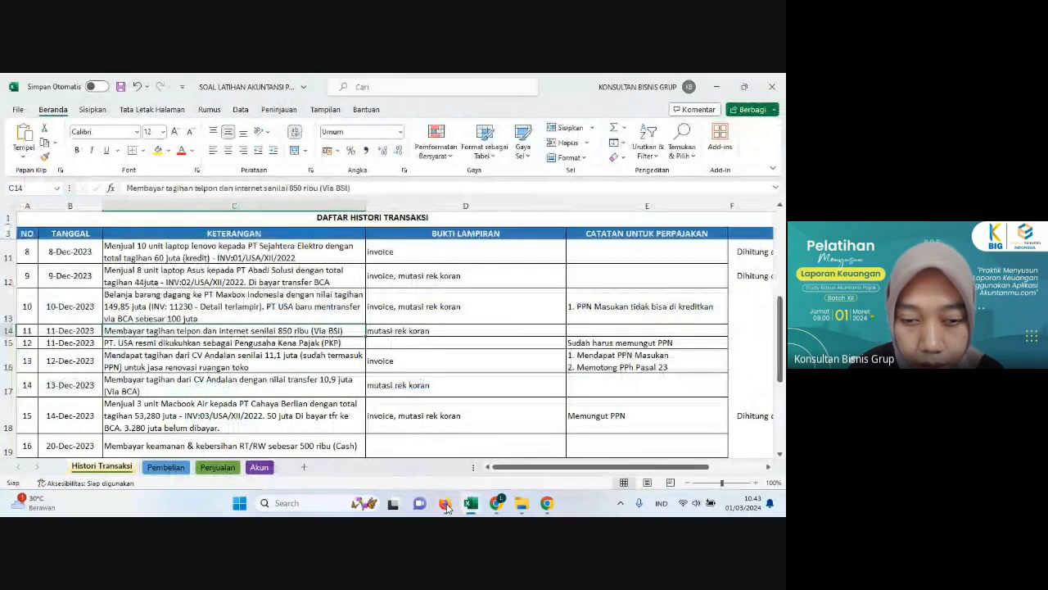
click(446, 508)
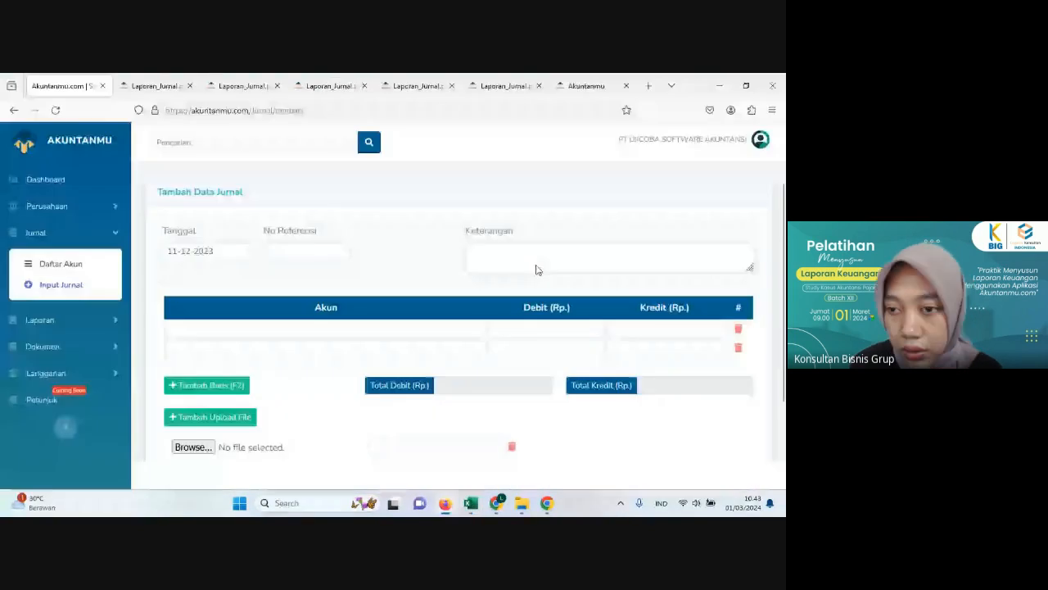
click(560, 270)
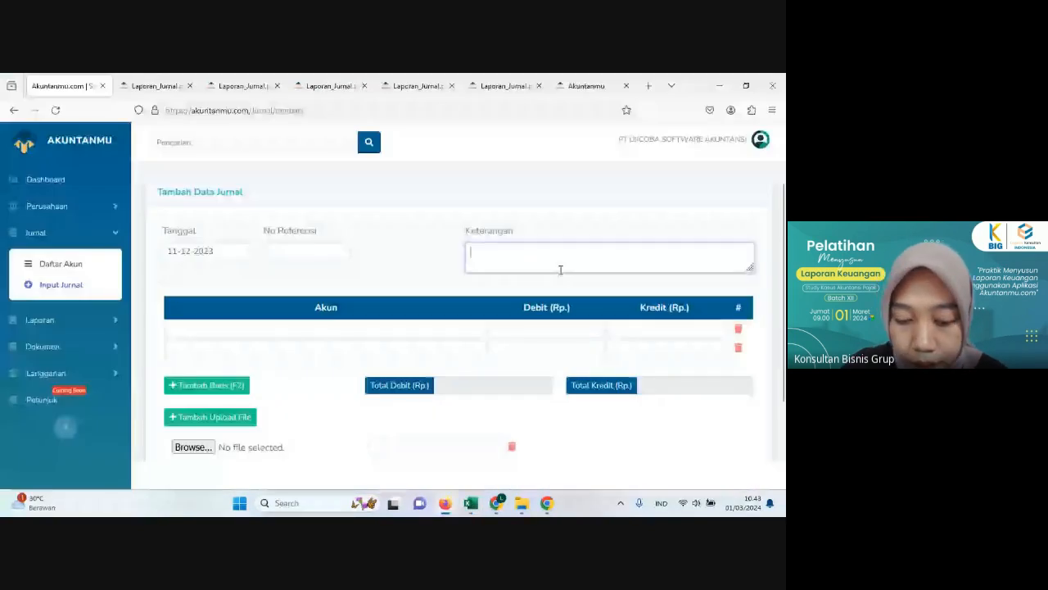
text(membayar)
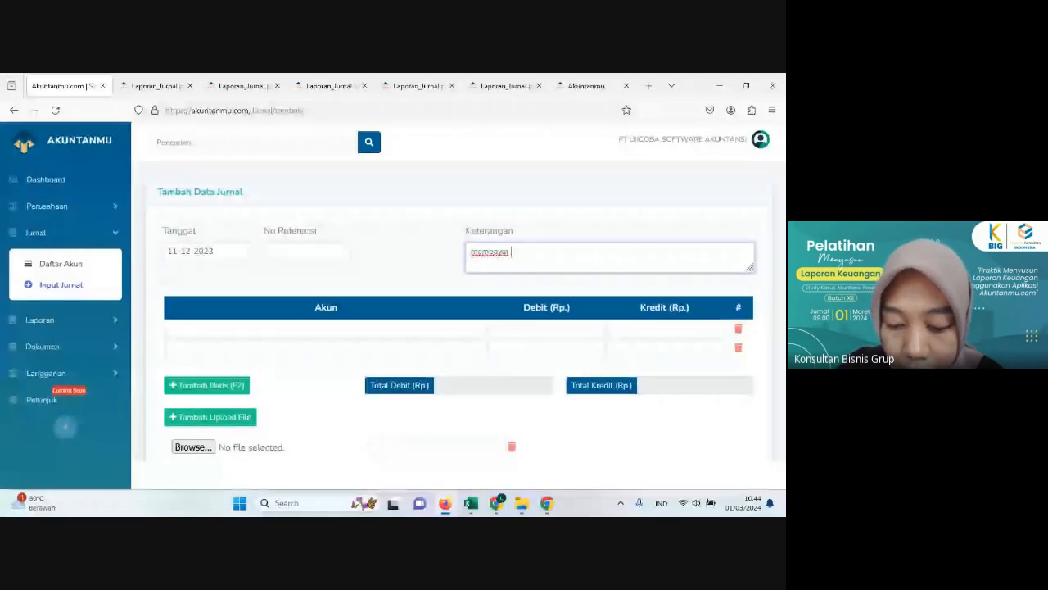
text( telpon dan internet)
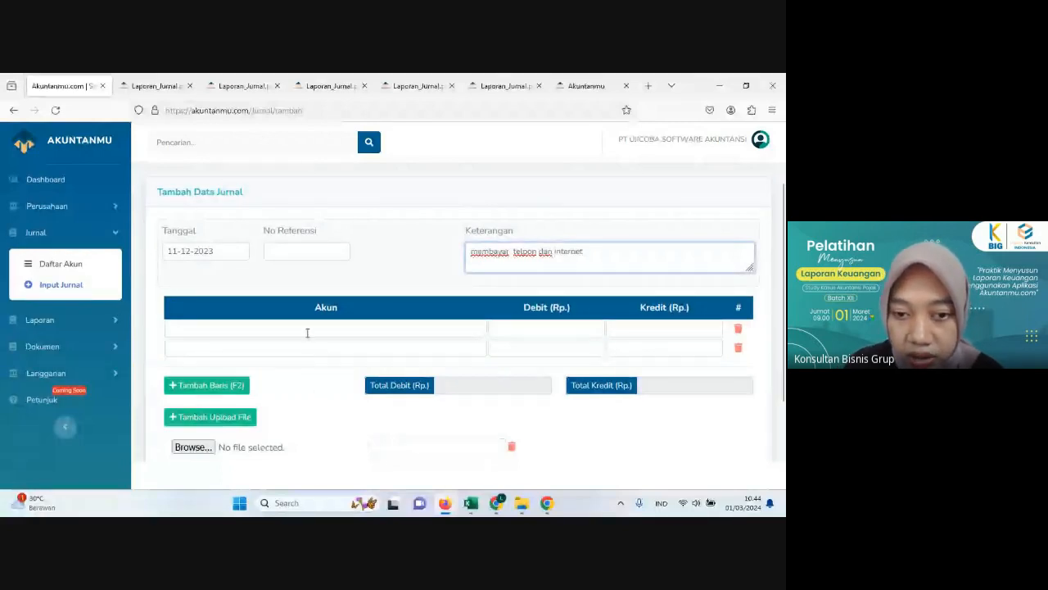
Step: Choose the account 61205 Beban Telpon dan Internet for the first journal line
click(306, 328)
text(te)
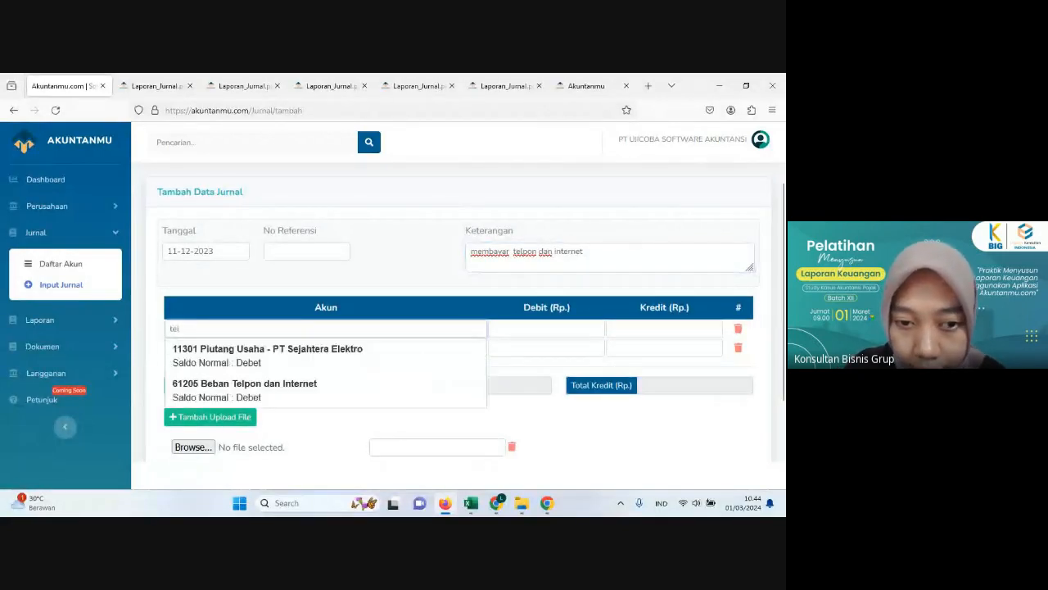
text(lpon dan Internet)
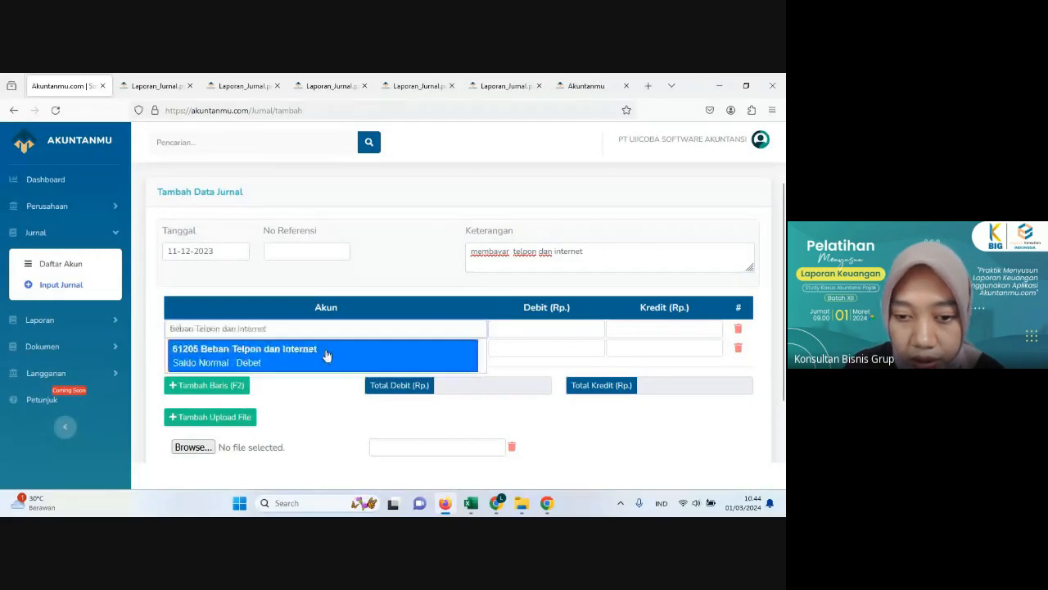
click(328, 355)
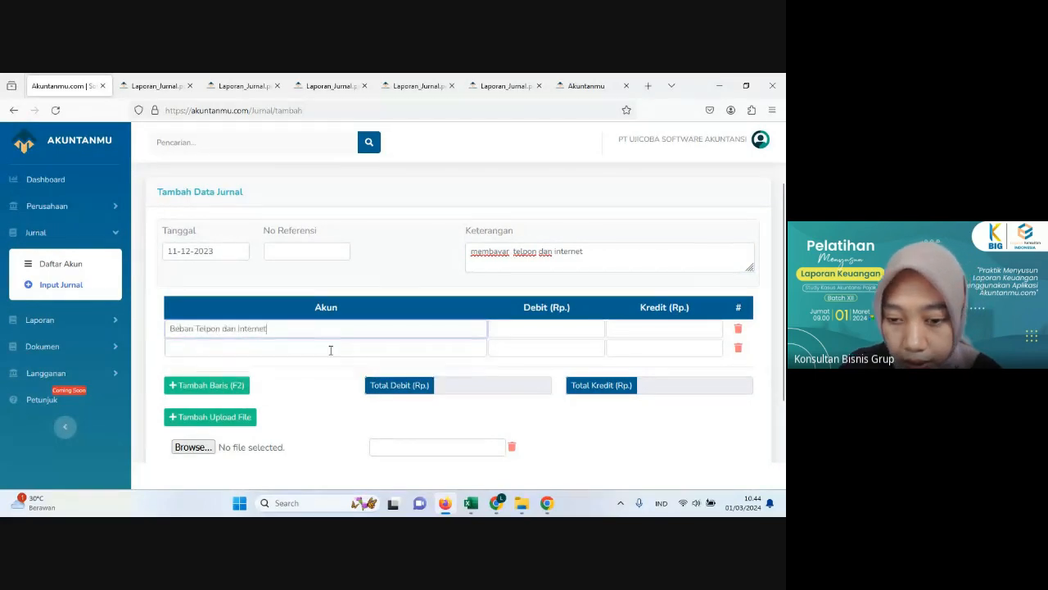
Step: Check the paying bank in Excel and choose Bank Syariah Indonesia for the second journal line in Akuntanmu
click(446, 503)
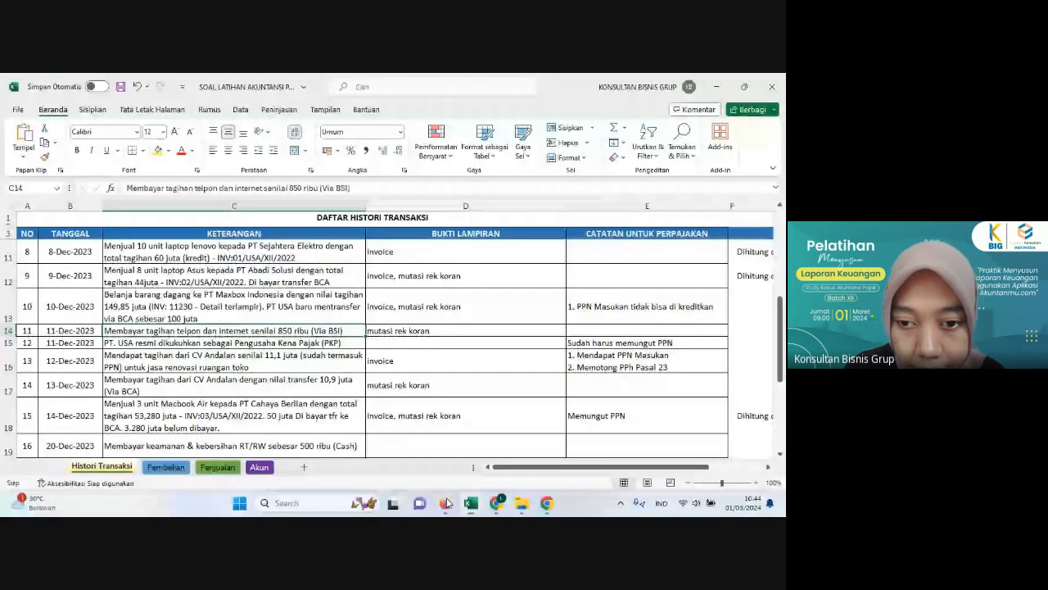
click(446, 503)
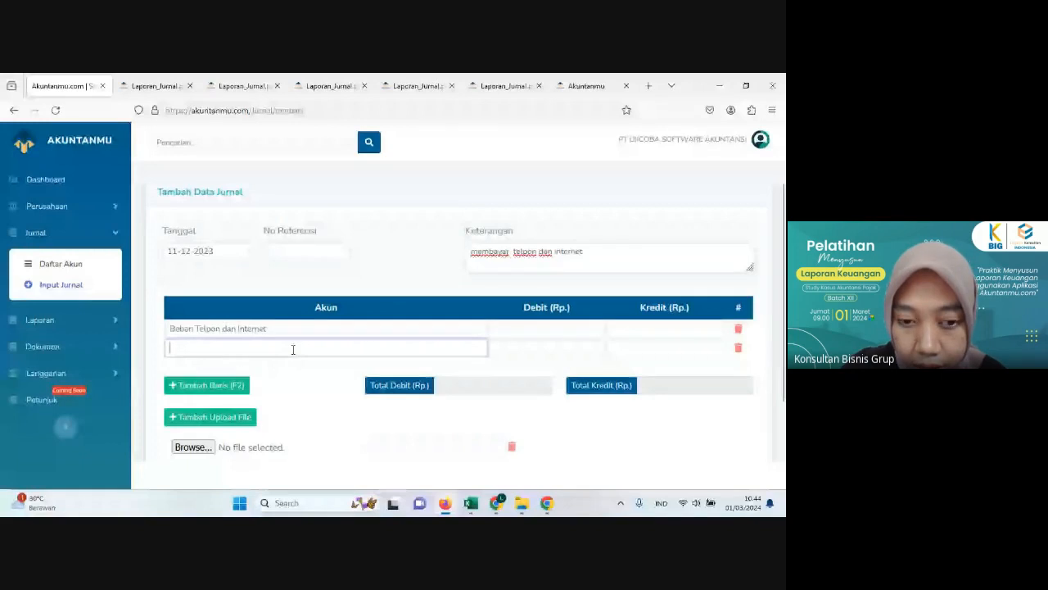
text(ban)
click(333, 411)
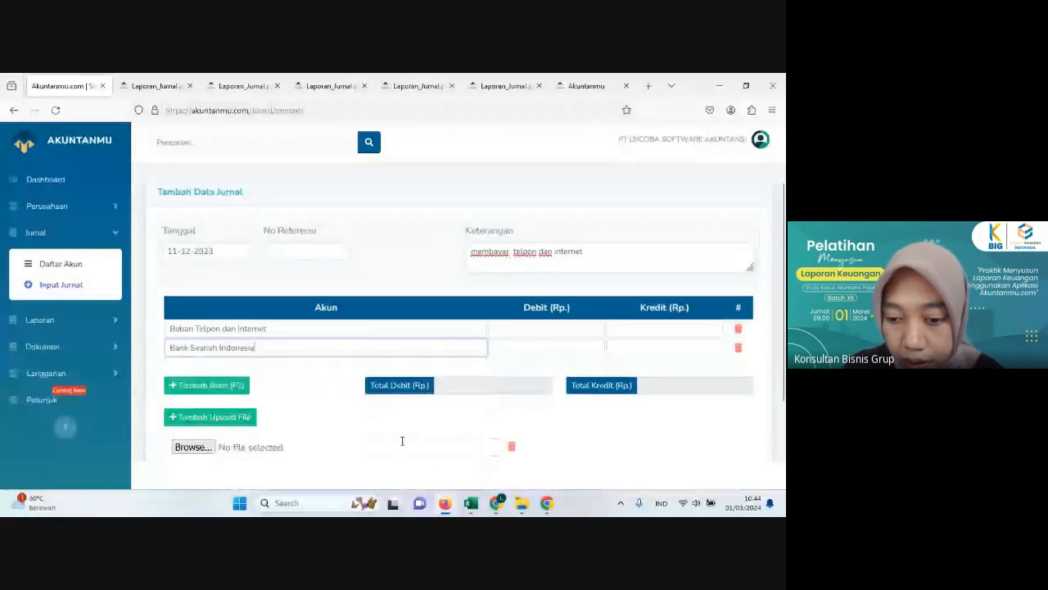
Step: Check the amount in Excel, then enter 850,000 as debit of Beban Telpon dan Internet and as credit of Bank Syariah Indonesia in Akuntanmu
click(444, 503)
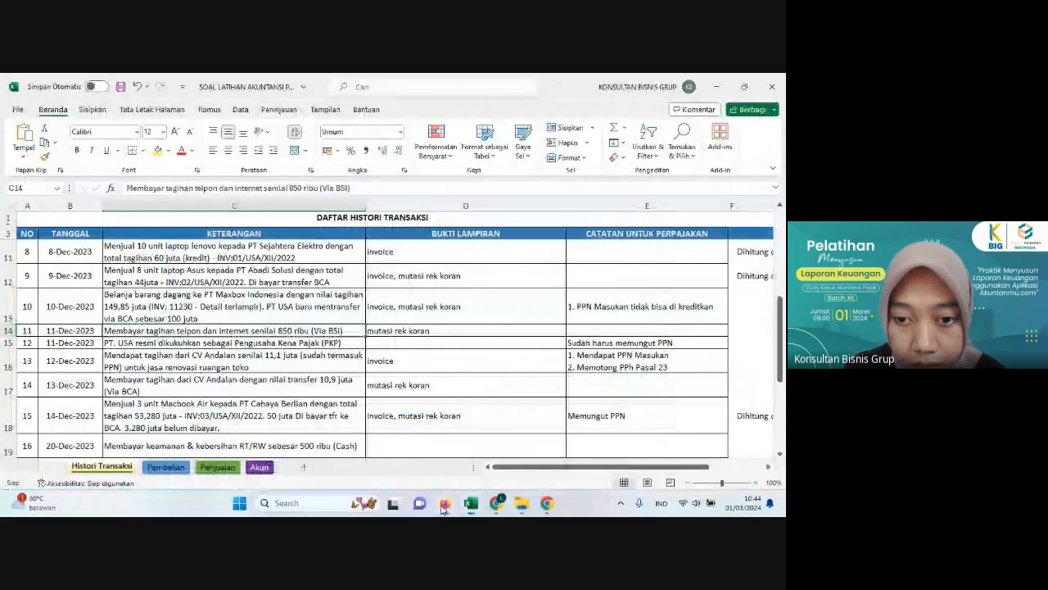
click(444, 504)
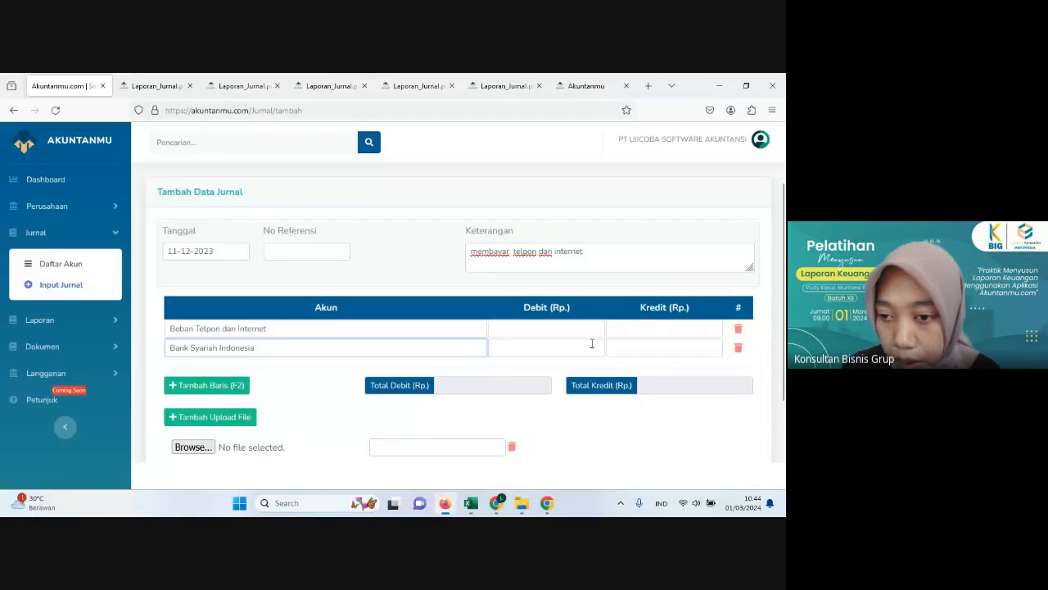
click(542, 329)
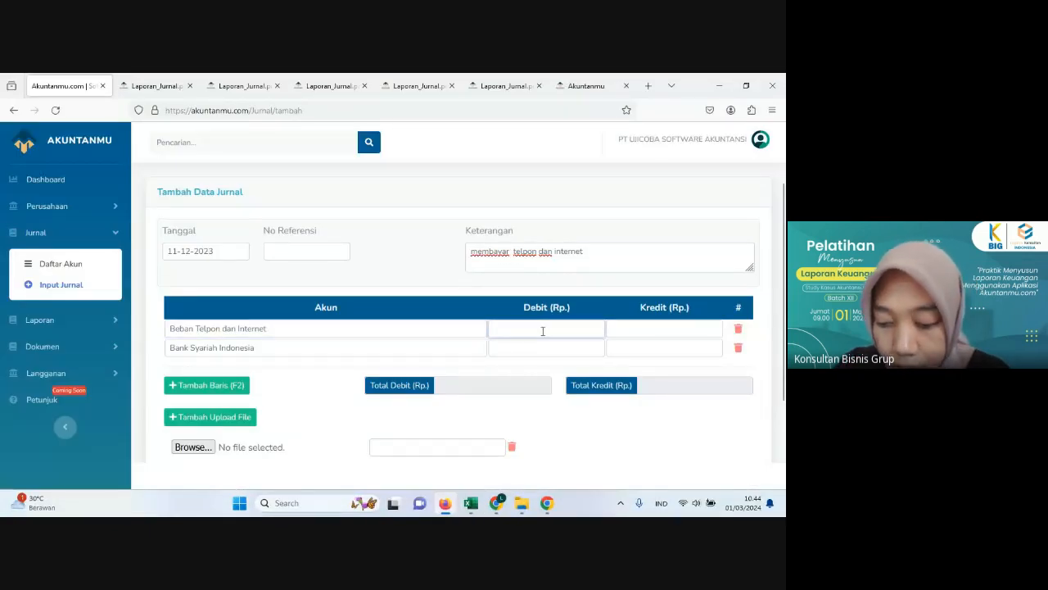
text(8500000)
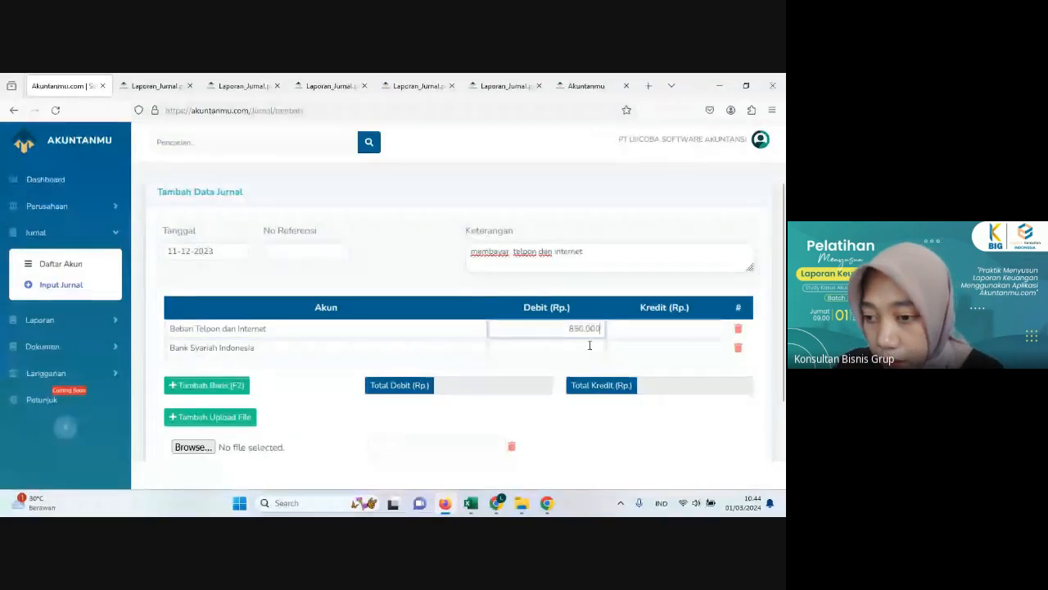
click(648, 350)
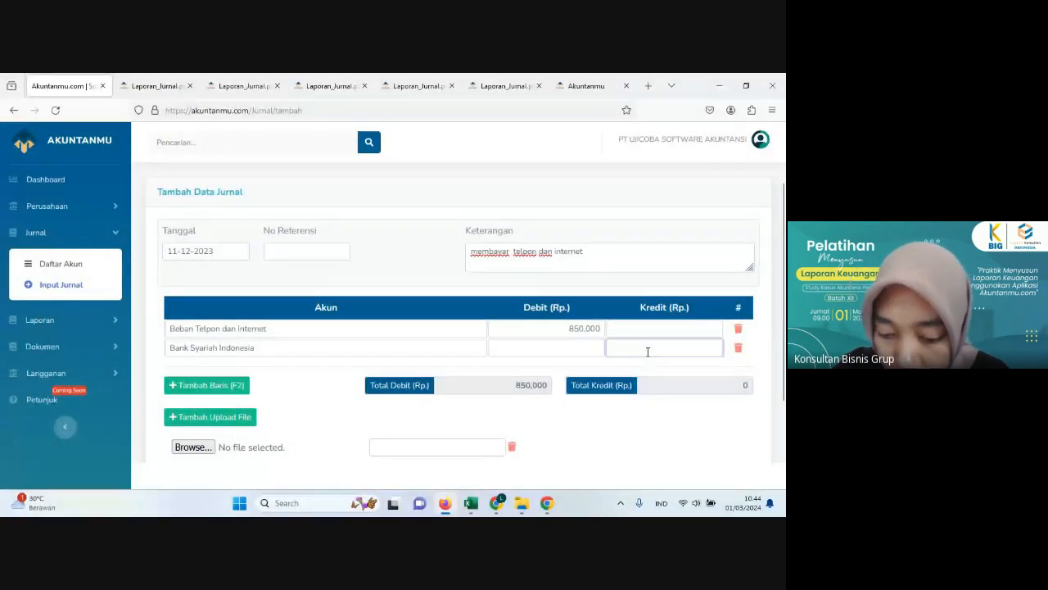
text(8500000)
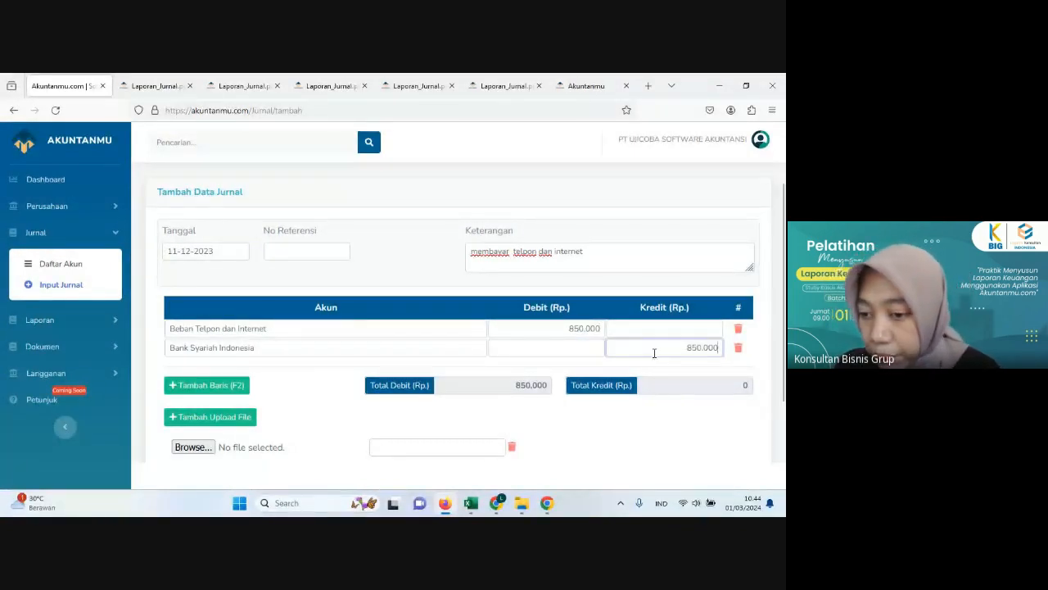
Step: Save the telephone and internet payment journal without an attachment
scroll(688, 368, down, 2)
click(736, 432)
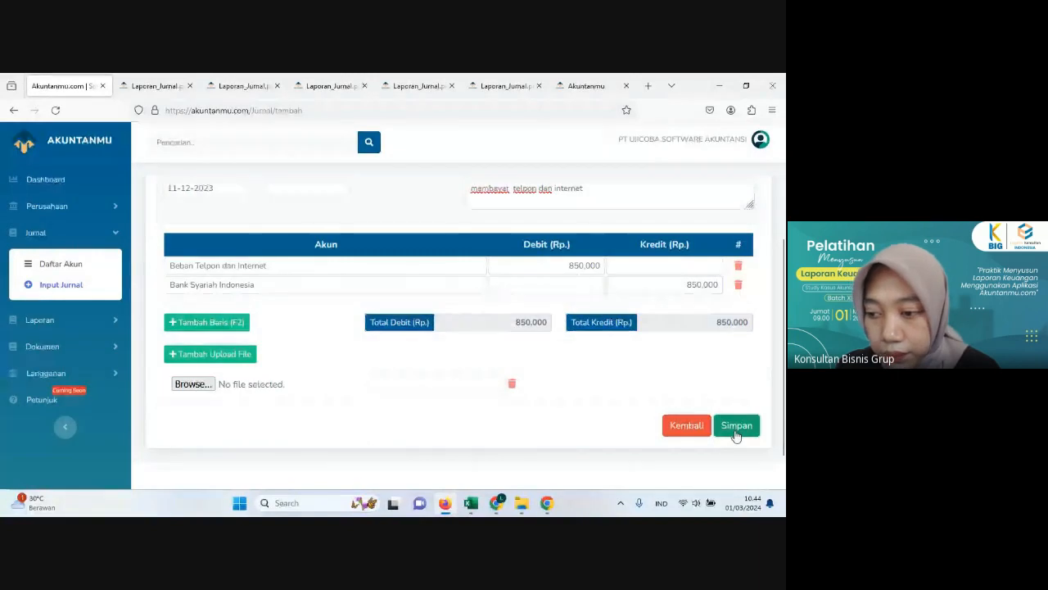
click(735, 434)
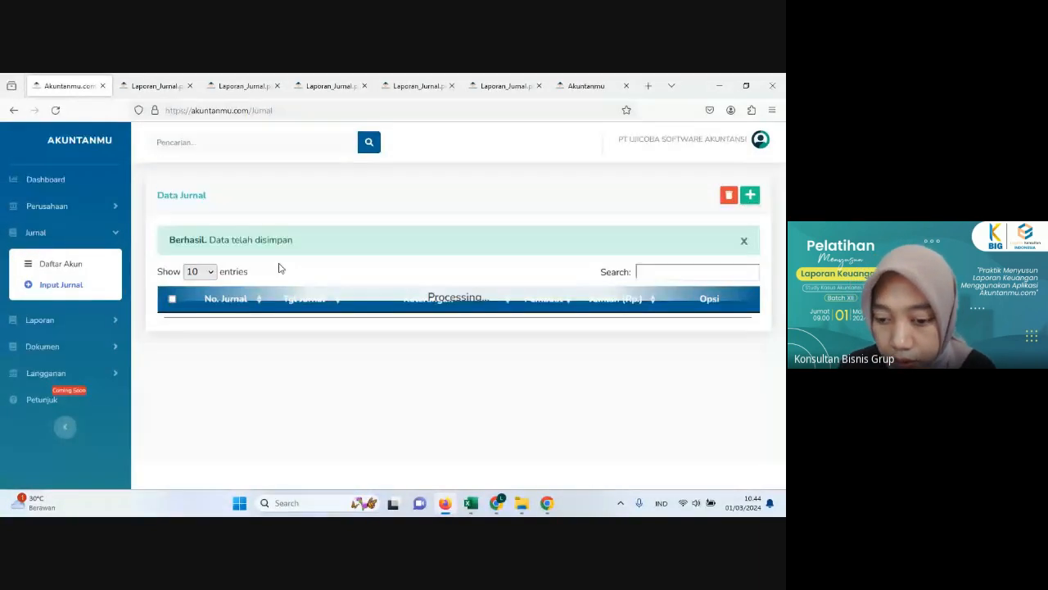
Step: Read transaction 12 of 11 December about the PKP confirmation and its tax note in Excel's Histori Transaksi sheet
click(470, 504)
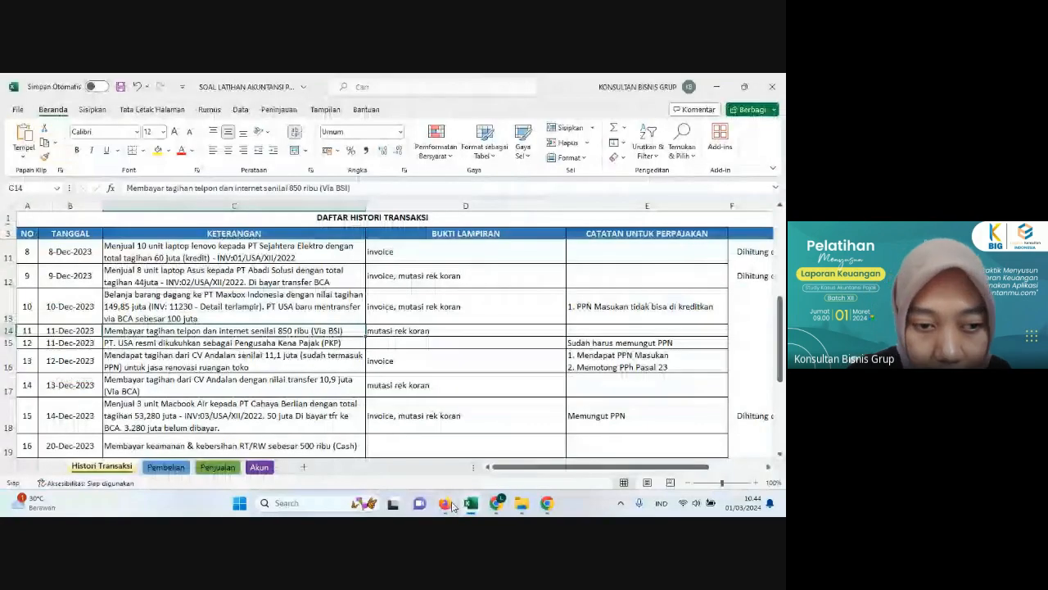
click(125, 344)
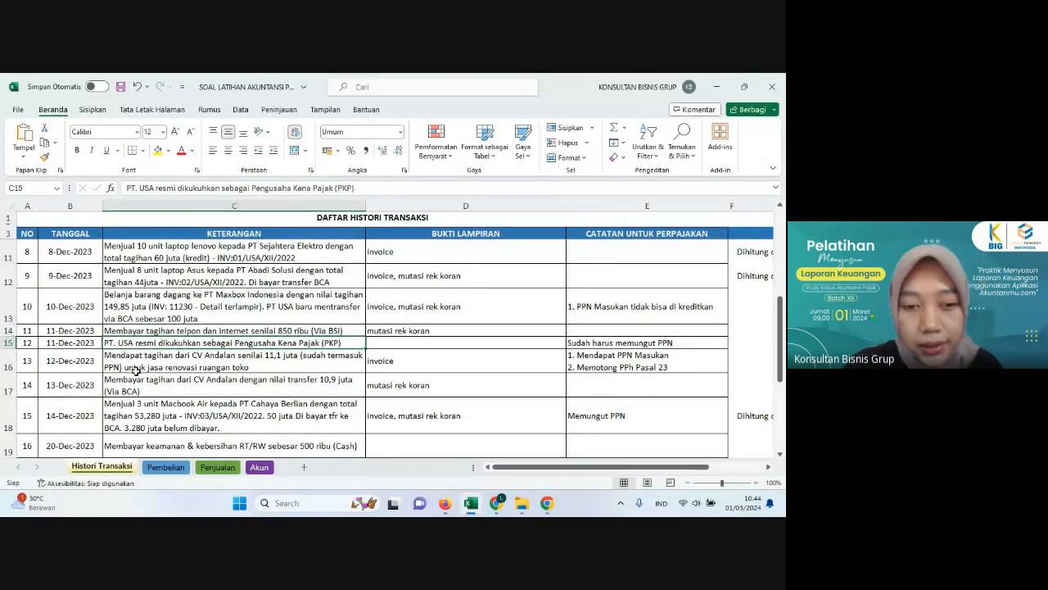
scroll(141, 381, down, 1)
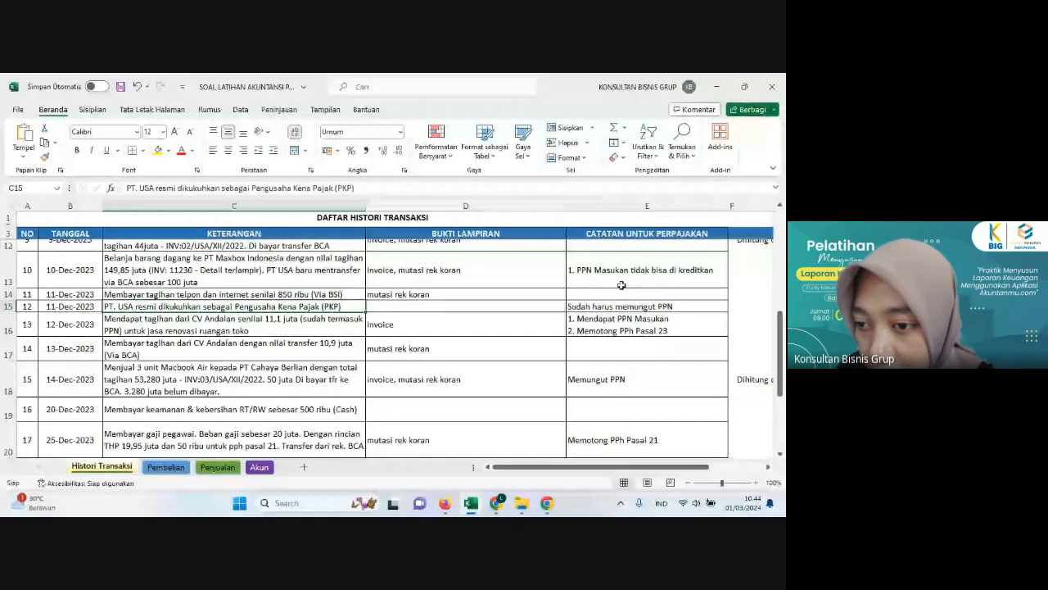
click(582, 306)
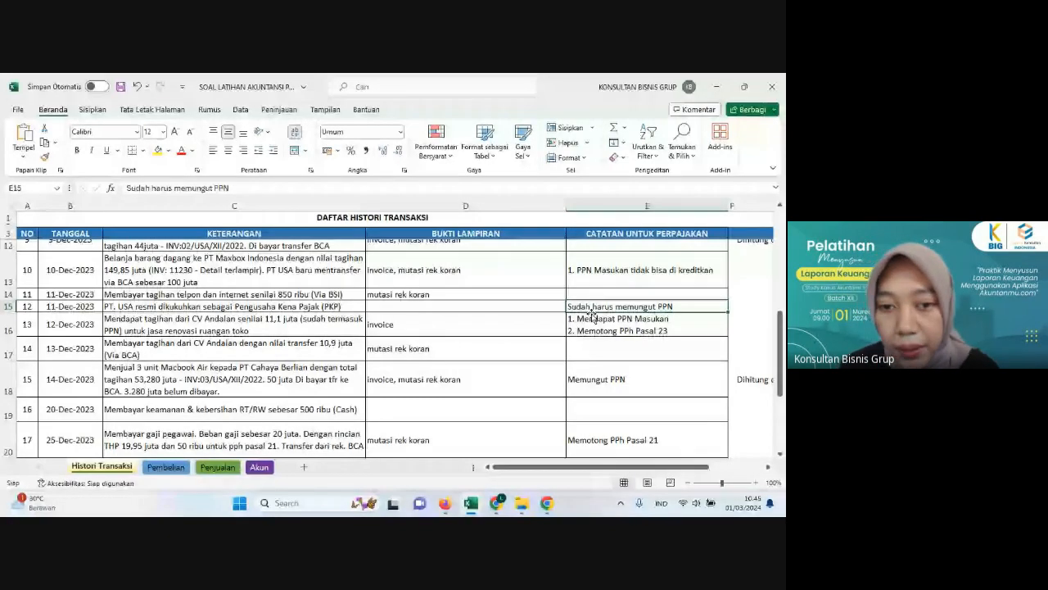
Step: Move the "invoice" entry from cell D16 to D15 and select the 12 December CV Andalan bill description in C16
click(548, 330)
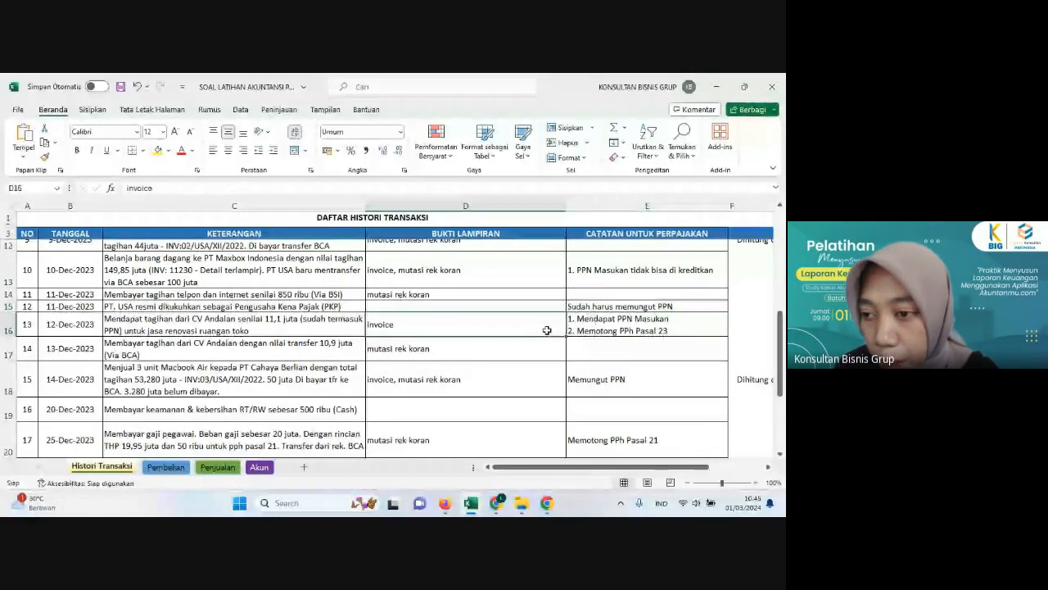
drag(497, 313, 498, 307)
click(359, 331)
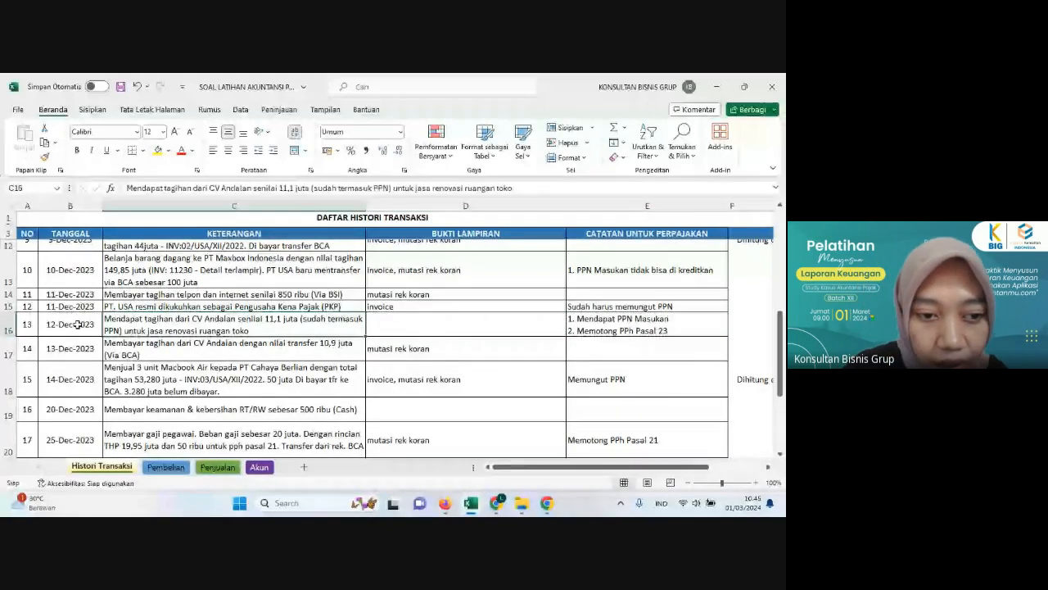
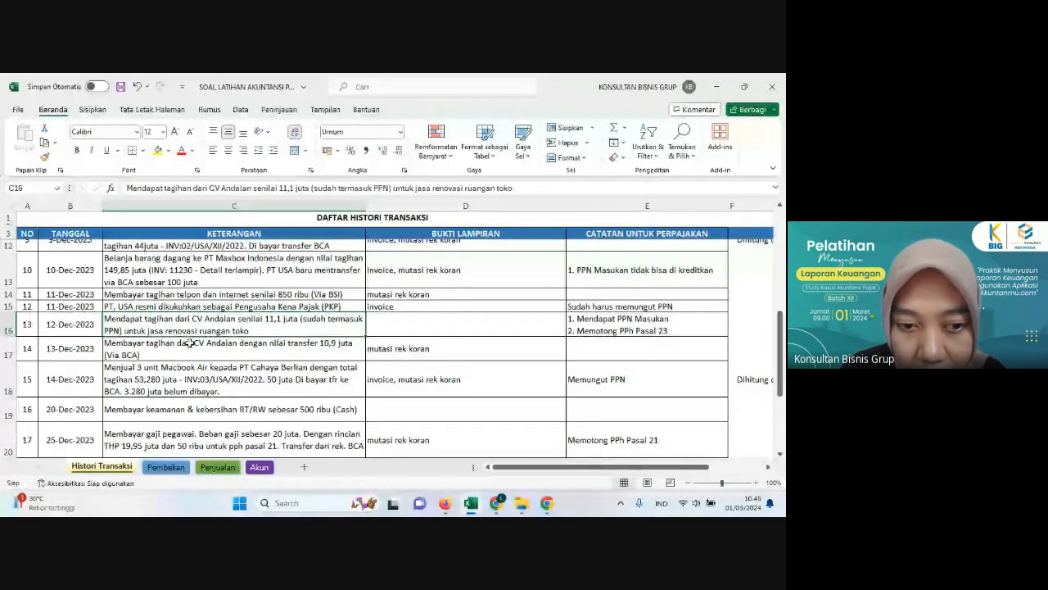
Step: Calculate the pre-tax amount of the 12 December renovation bill in G16 with the formula =11100000/1,11
click(749, 321)
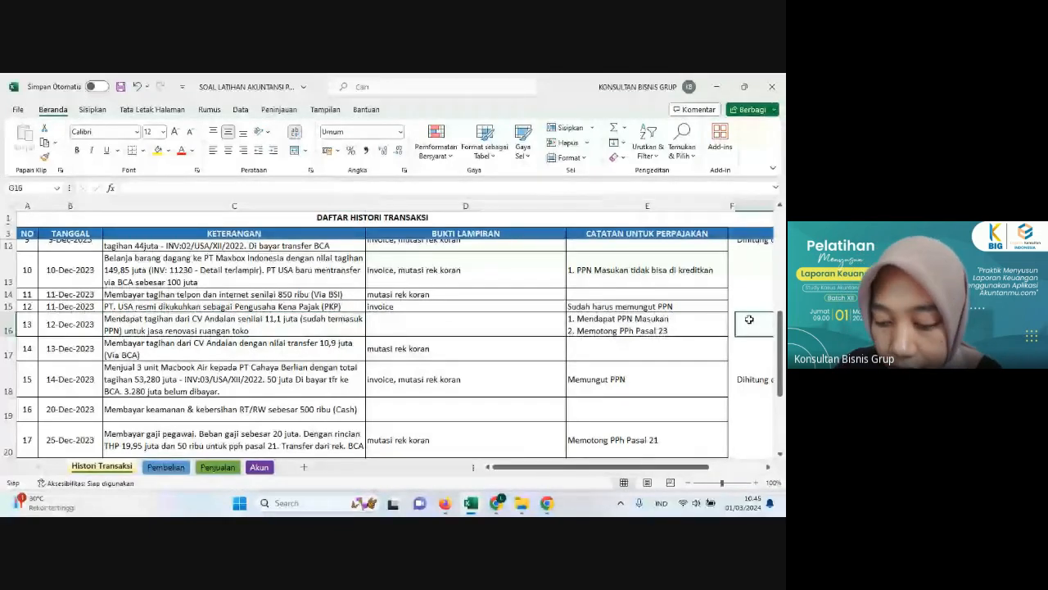
text(=)
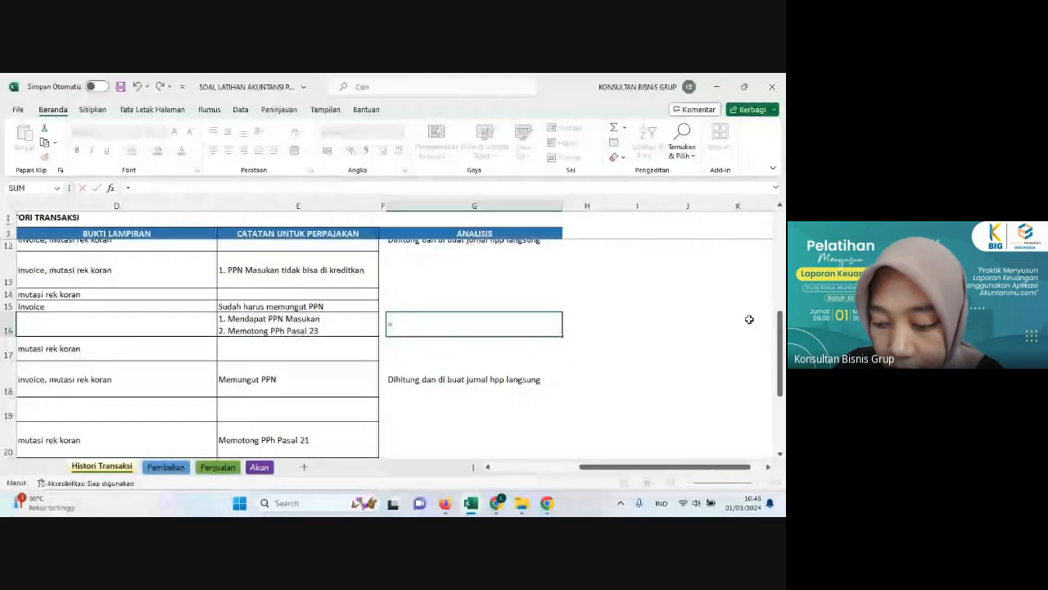
text(111000)
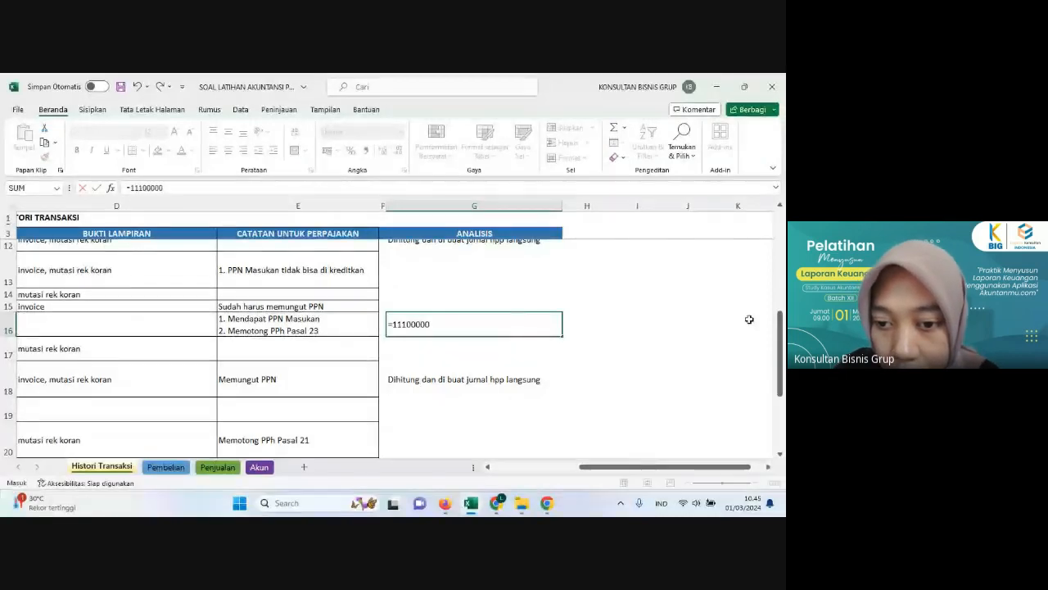
text(00/)
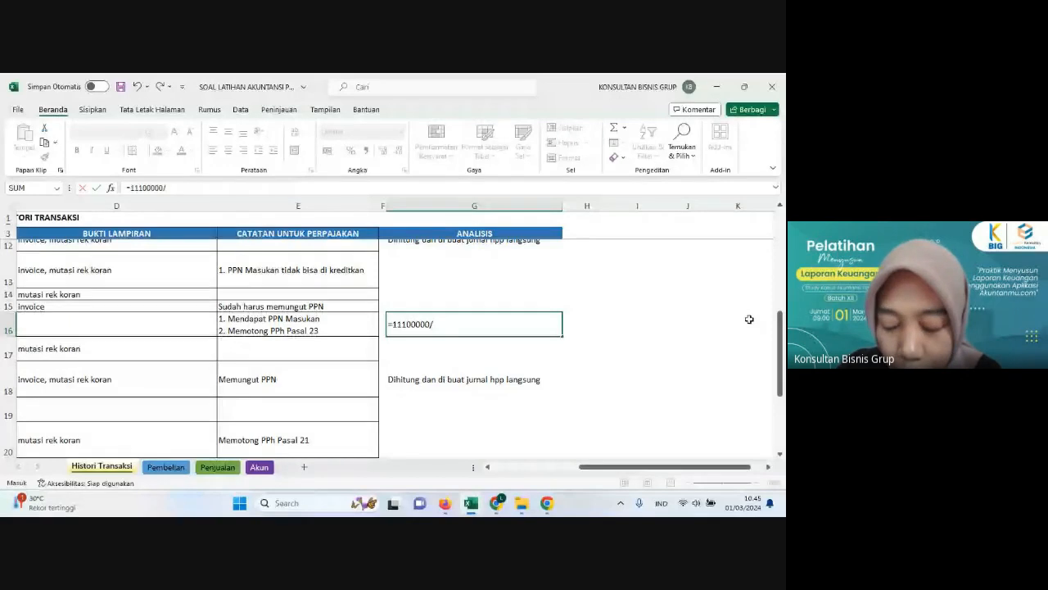
text(1,1)
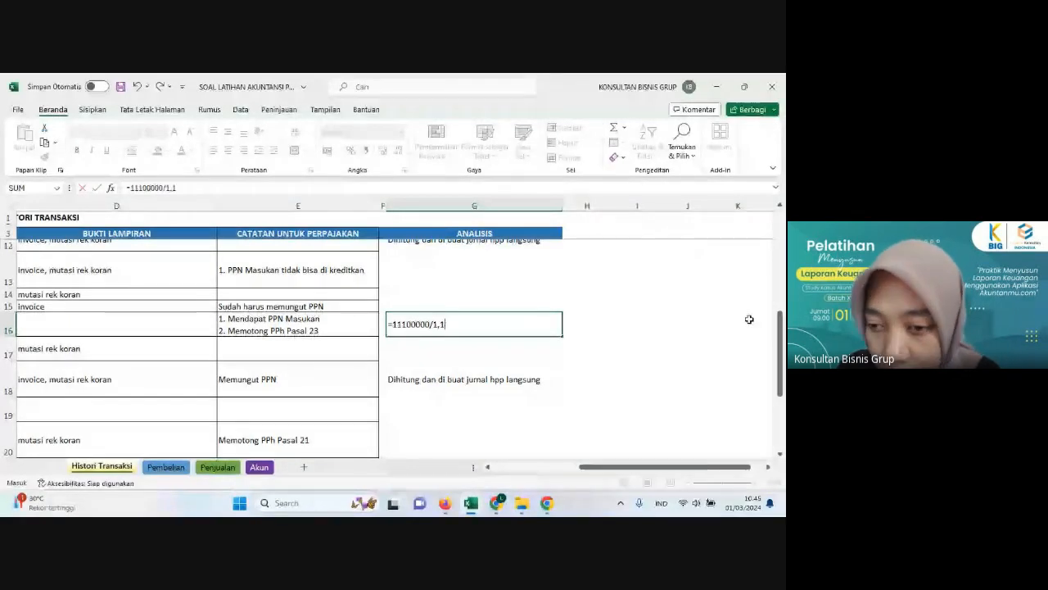
key(Return)
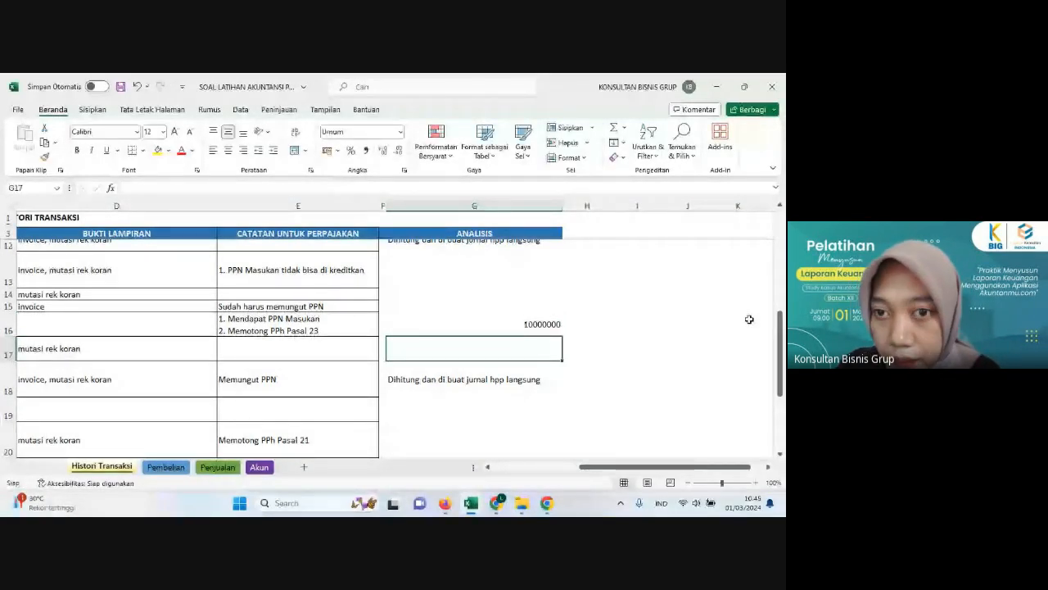
Step: Format the amount in G16 with thousands separators and no decimal places
key(Up)
click(366, 150)
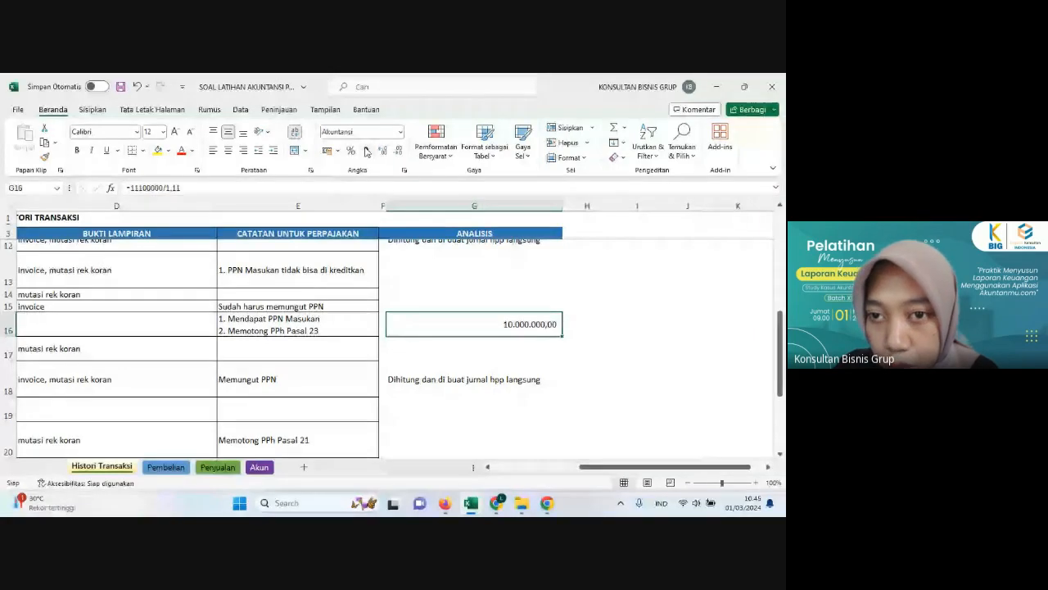
click(398, 150)
click(399, 150)
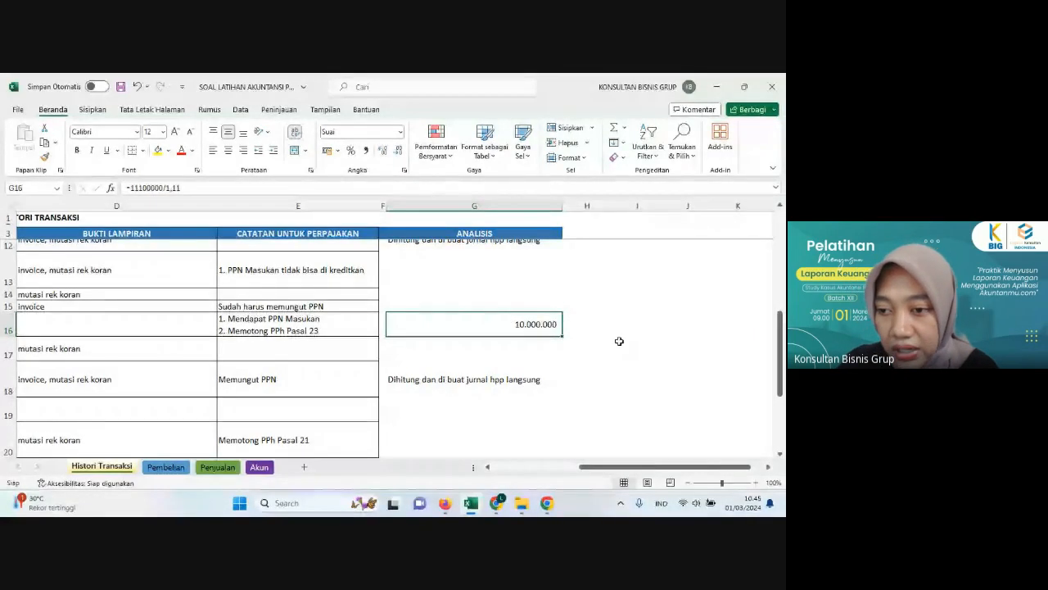
Step: Calculate the PPN on the renovation bill in H16 with the formula =G16*11%
drag(620, 326, 566, 331)
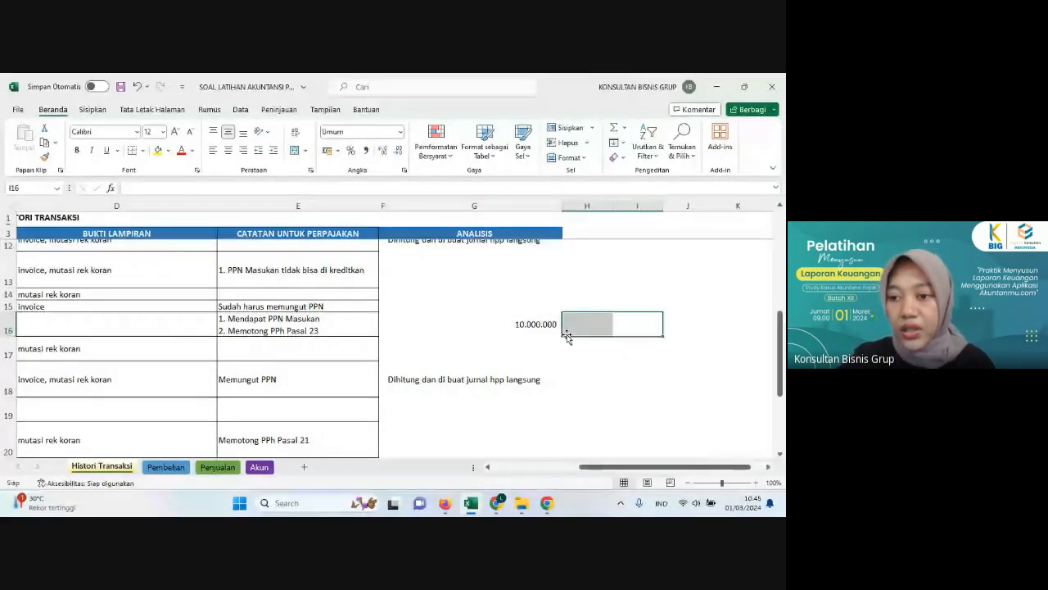
click(569, 326)
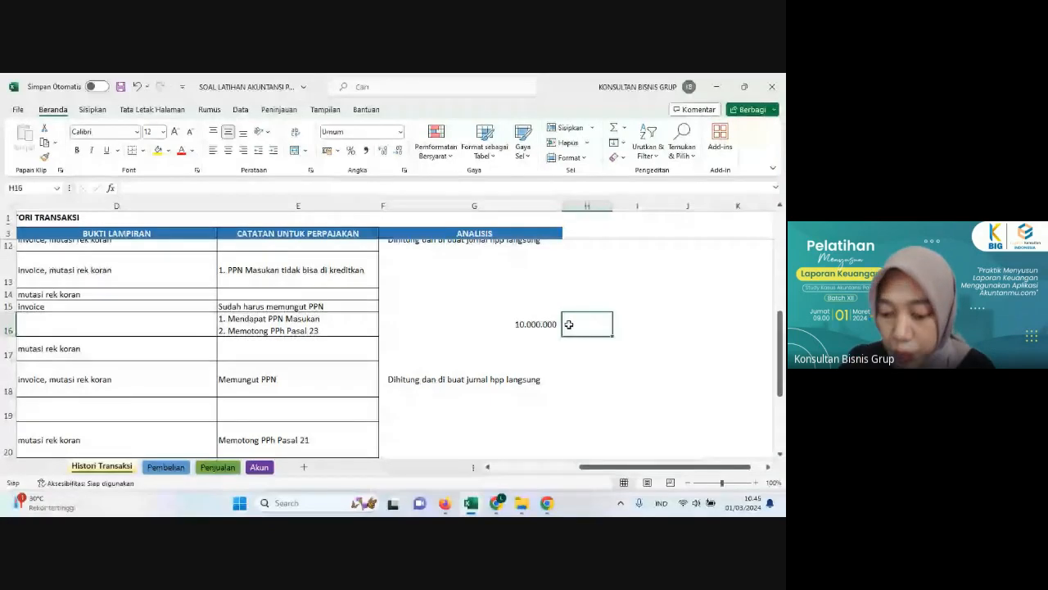
text(=)
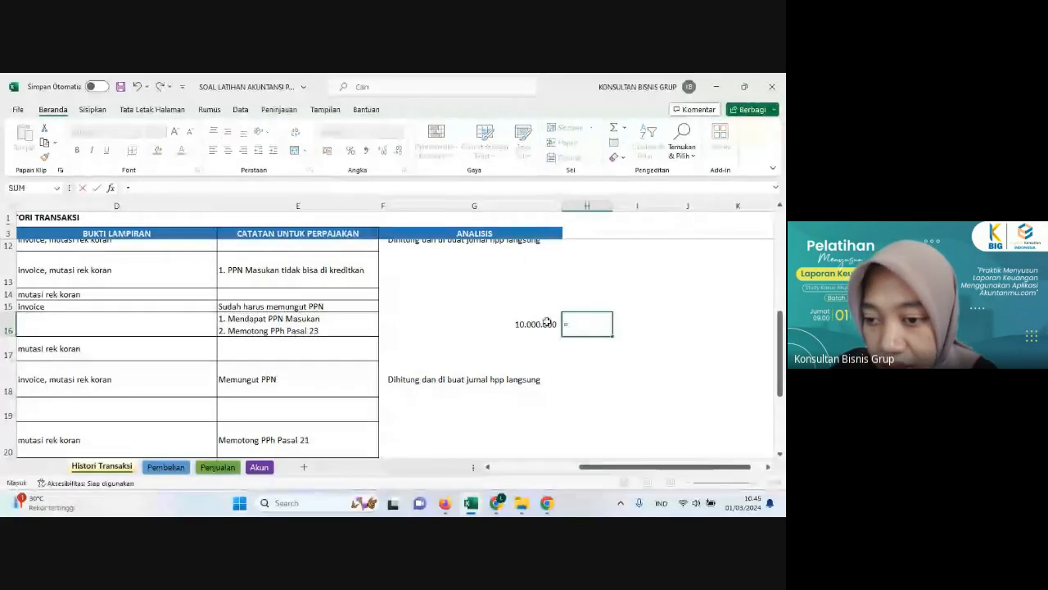
click(547, 322)
text(*)
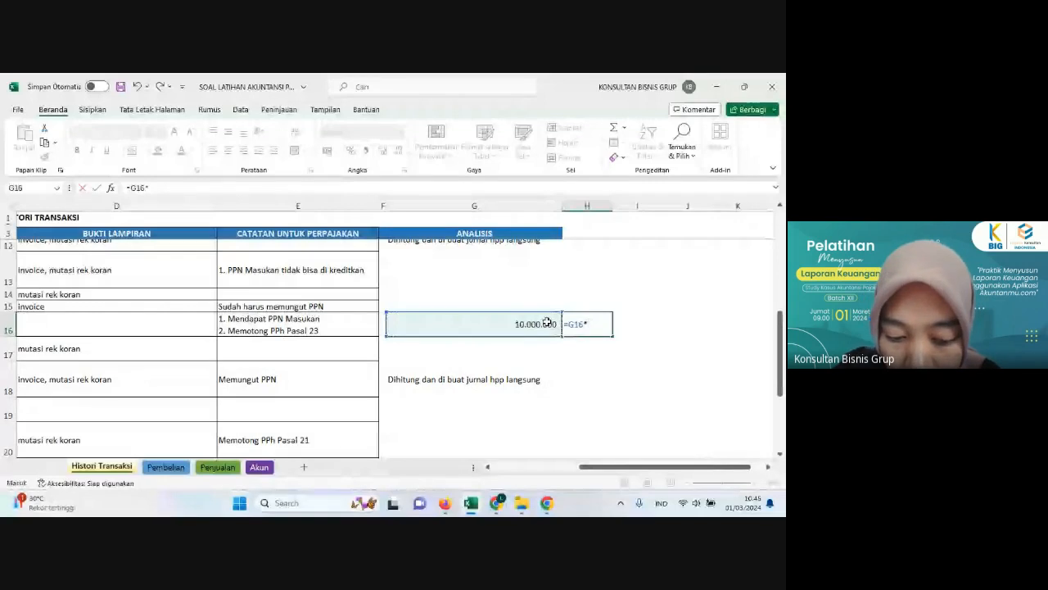
text(11%)
key(Return)
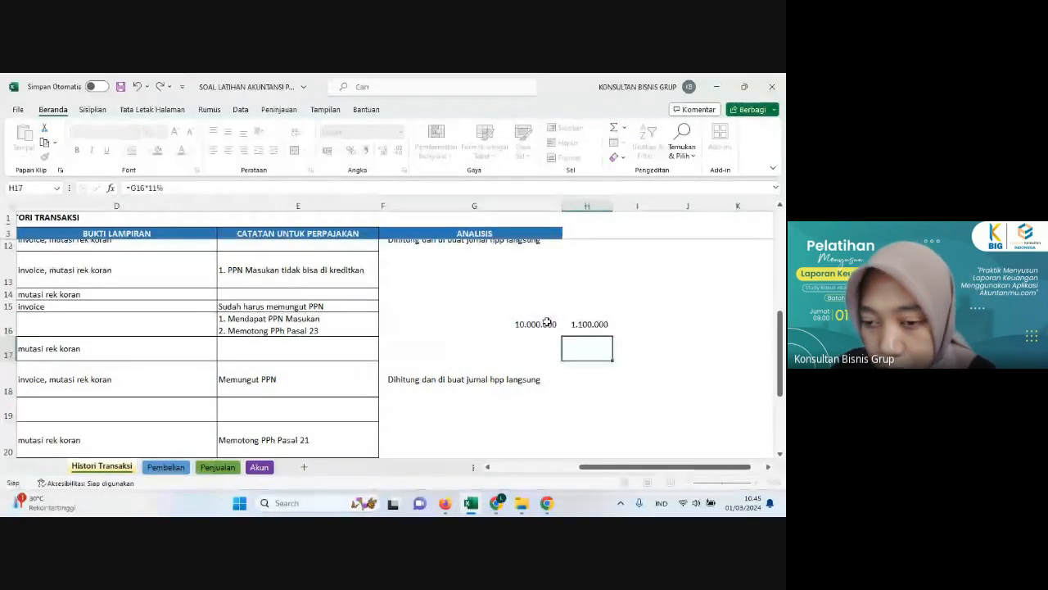
Step: Return to the start of the renovation bill's row, switch to Akuntanmu in Firefox and start a new journal entry
click(383, 325)
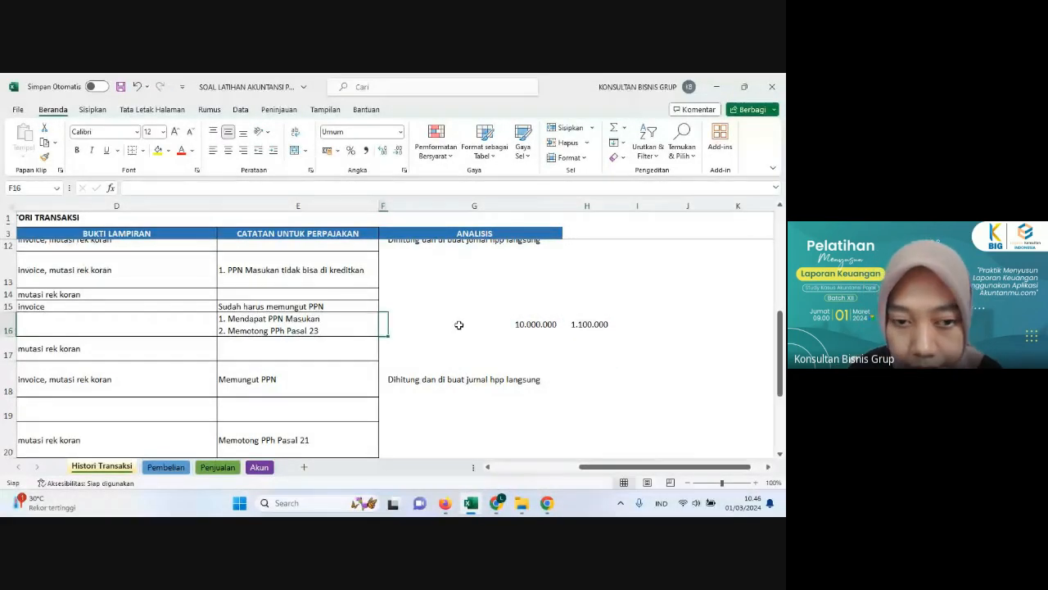
key(Left)
key(Left)
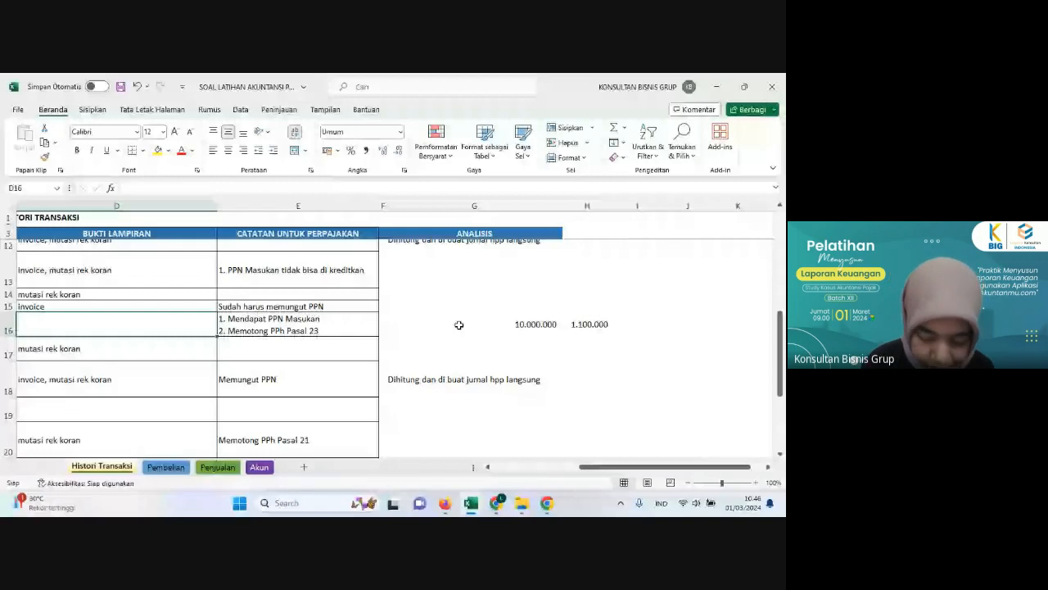
key(Left)
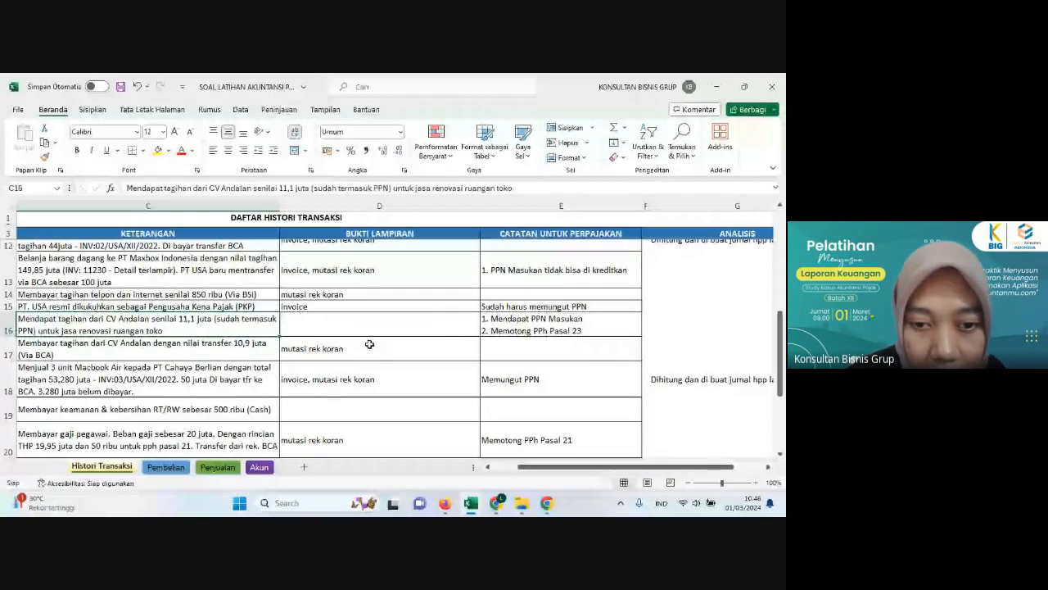
key(Left)
key(Left)
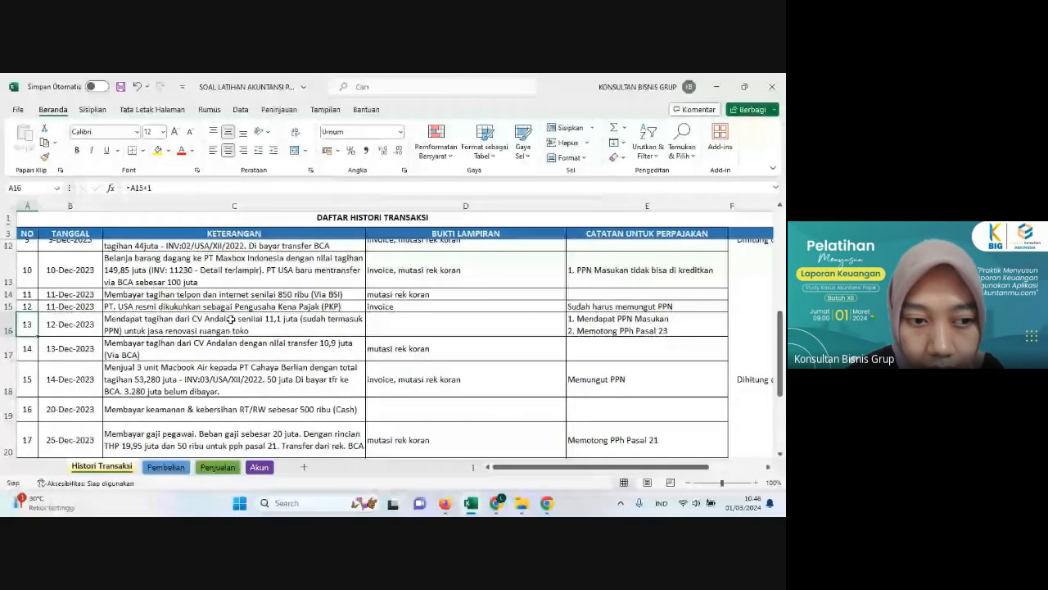
click(444, 506)
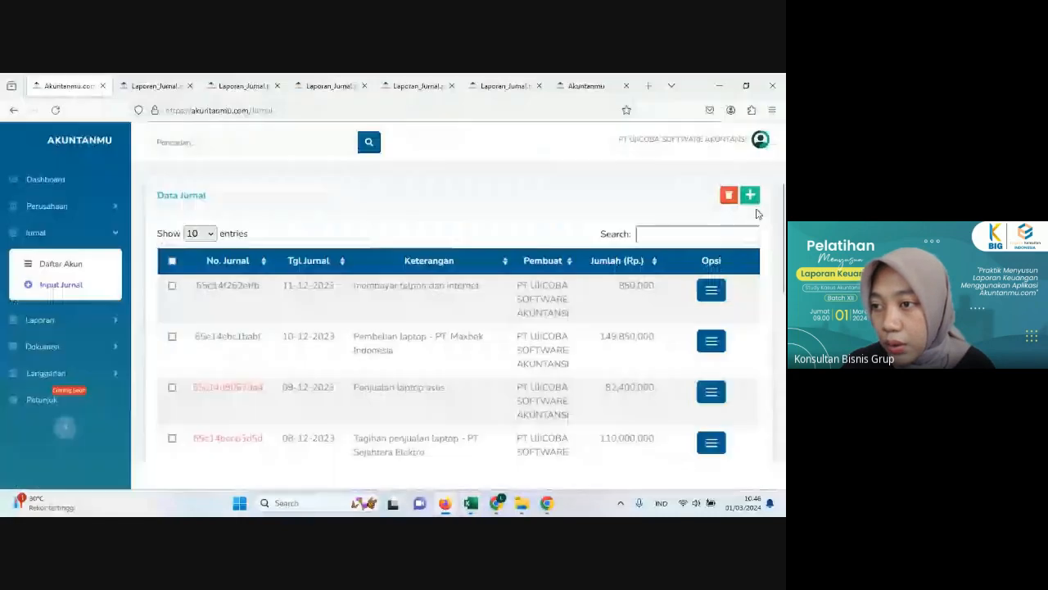
click(753, 200)
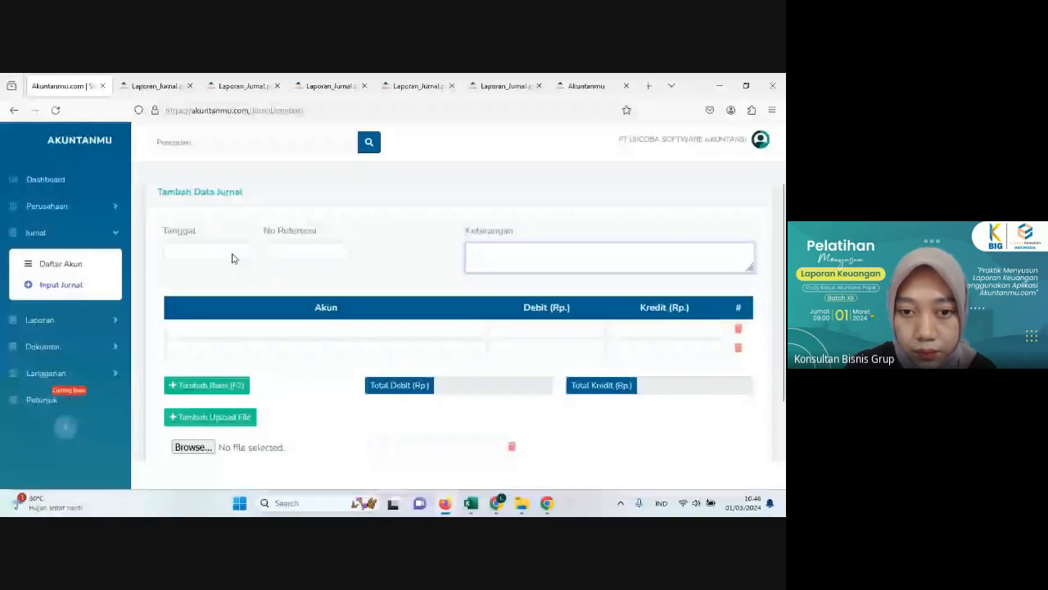
Step: Set the journal entry's date to 12-12-2023
click(231, 258)
click(264, 273)
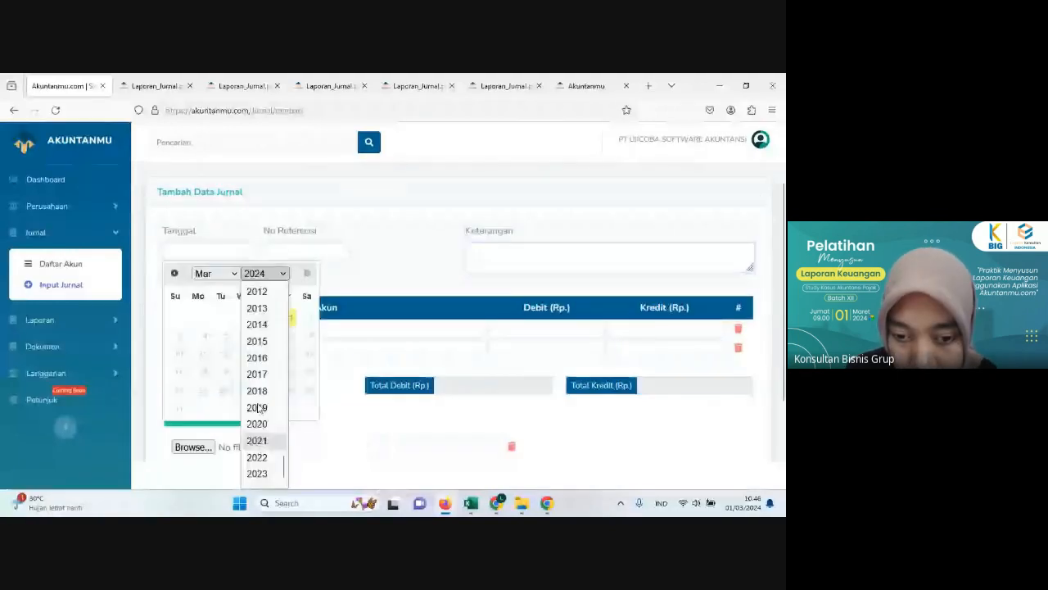
click(256, 474)
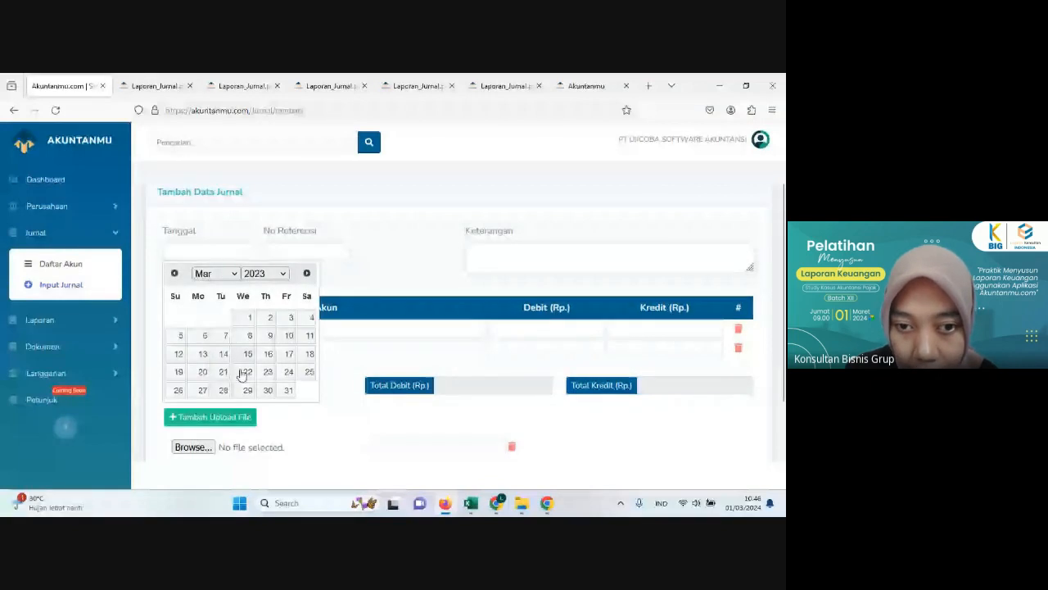
click(214, 273)
click(204, 482)
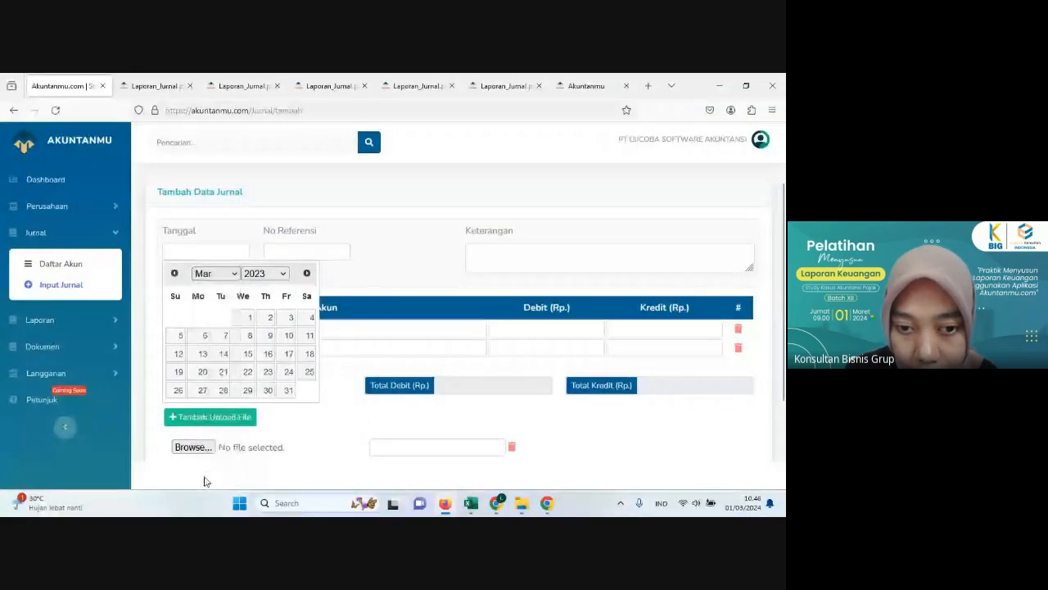
click(221, 362)
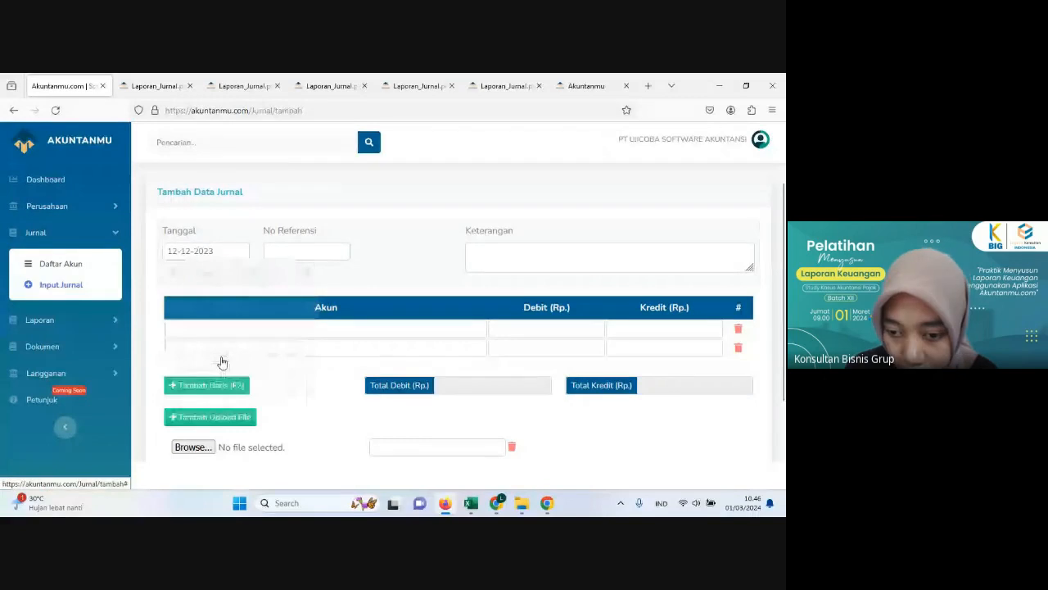
Step: Check the 12 December transaction description in the Excel sheet and enter "renovasi toko" as the journal entry's Keterangan
click(446, 504)
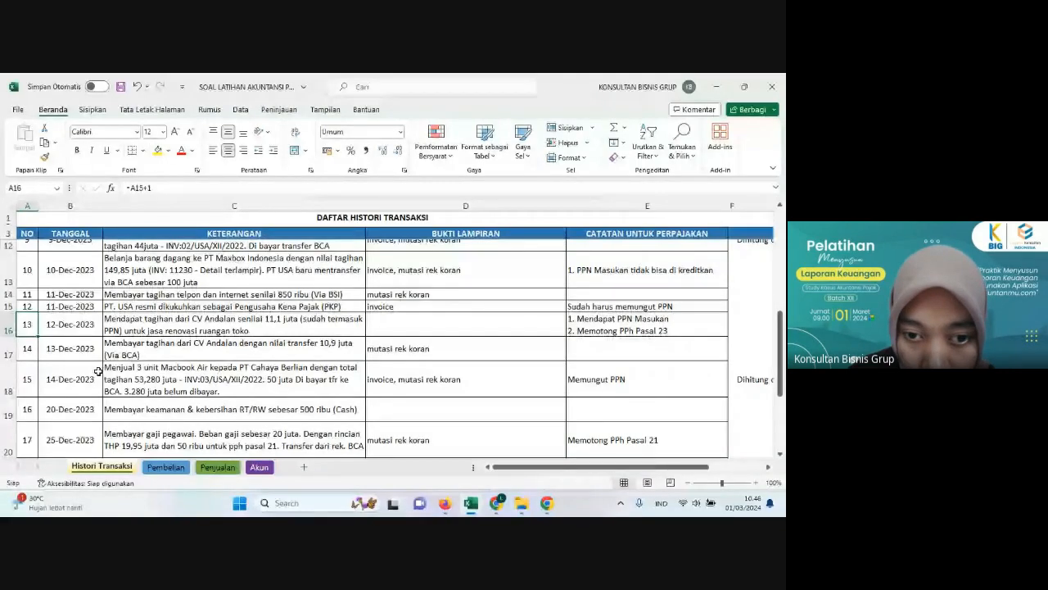
click(276, 332)
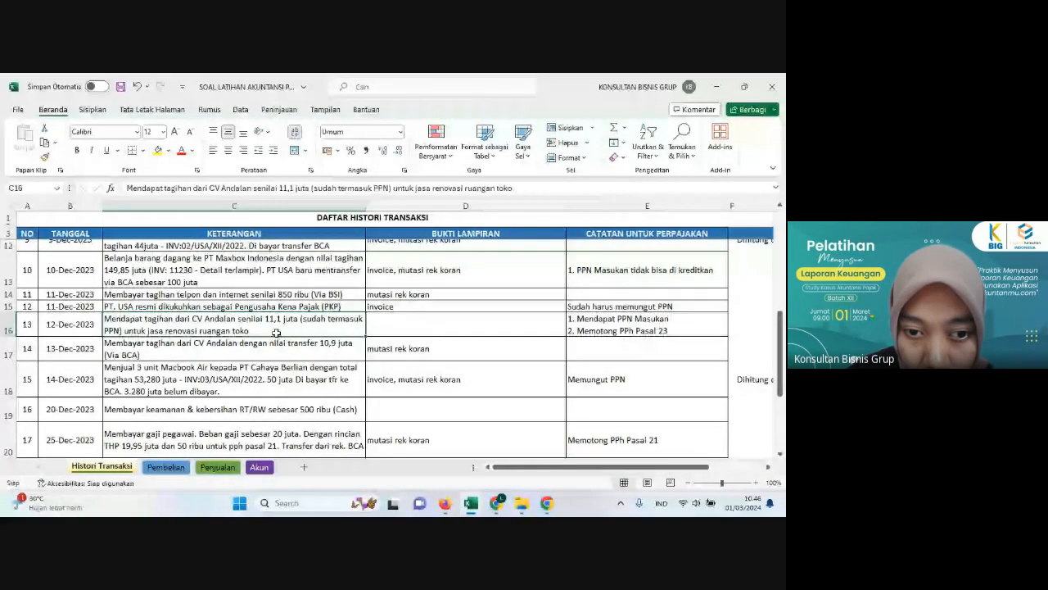
click(446, 503)
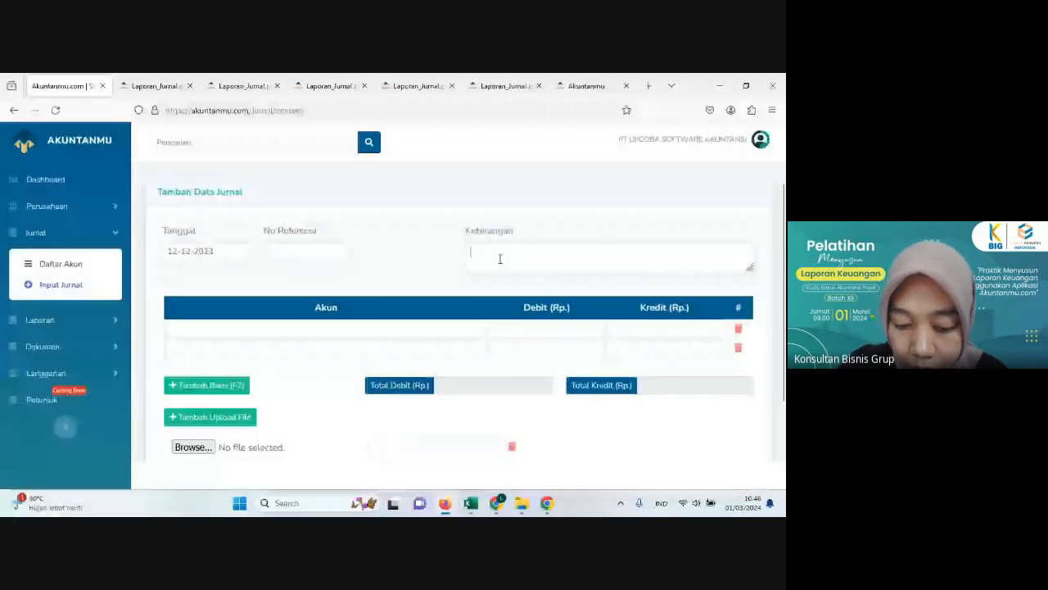
click(500, 259)
text(renovasi tr)
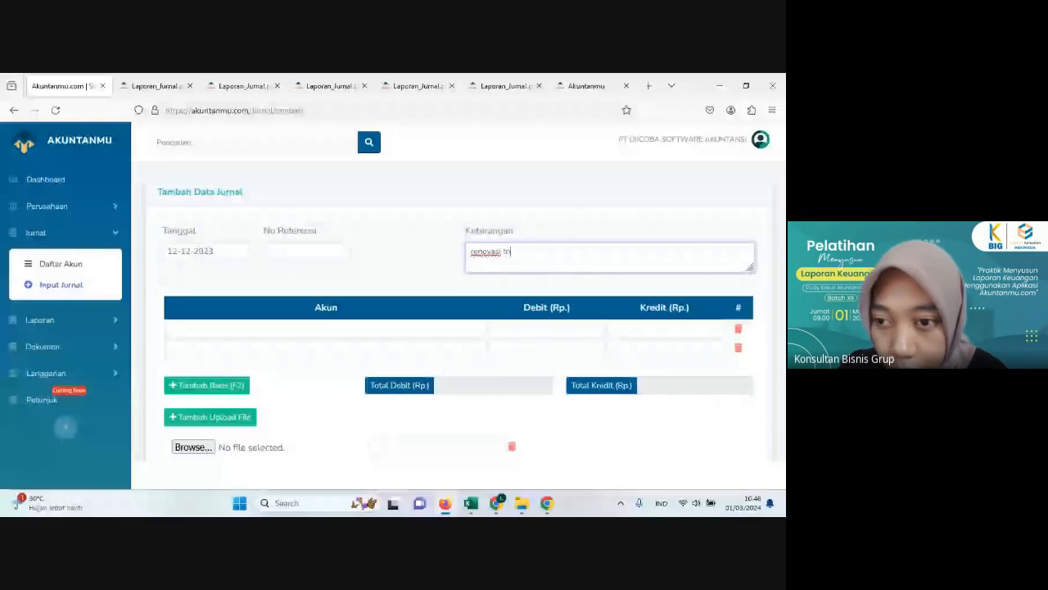
text(ko)
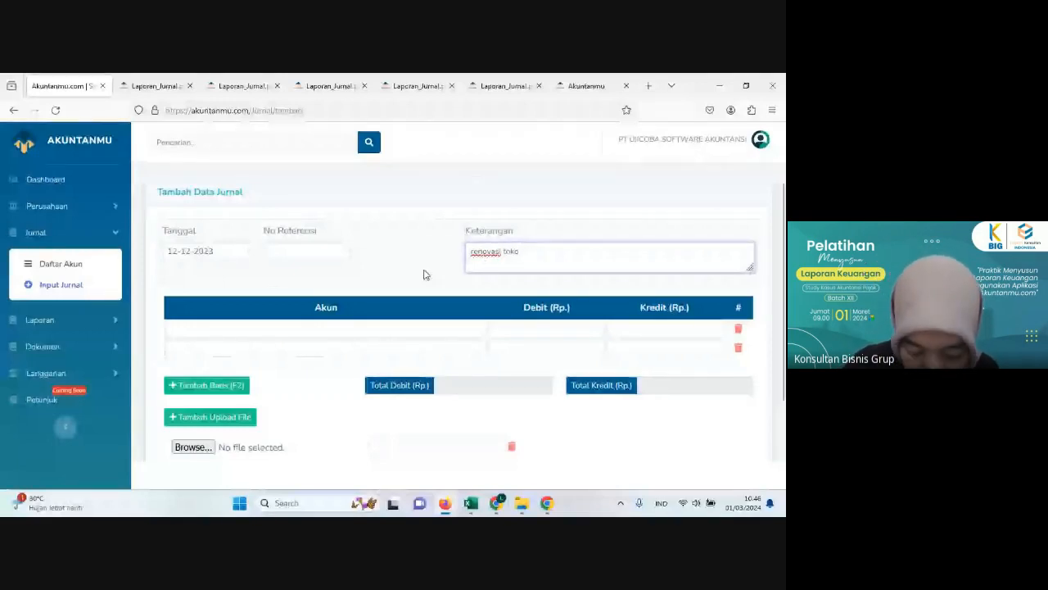
Step: Assign the account 62101 Beban Renovasi to the first journal line
click(339, 323)
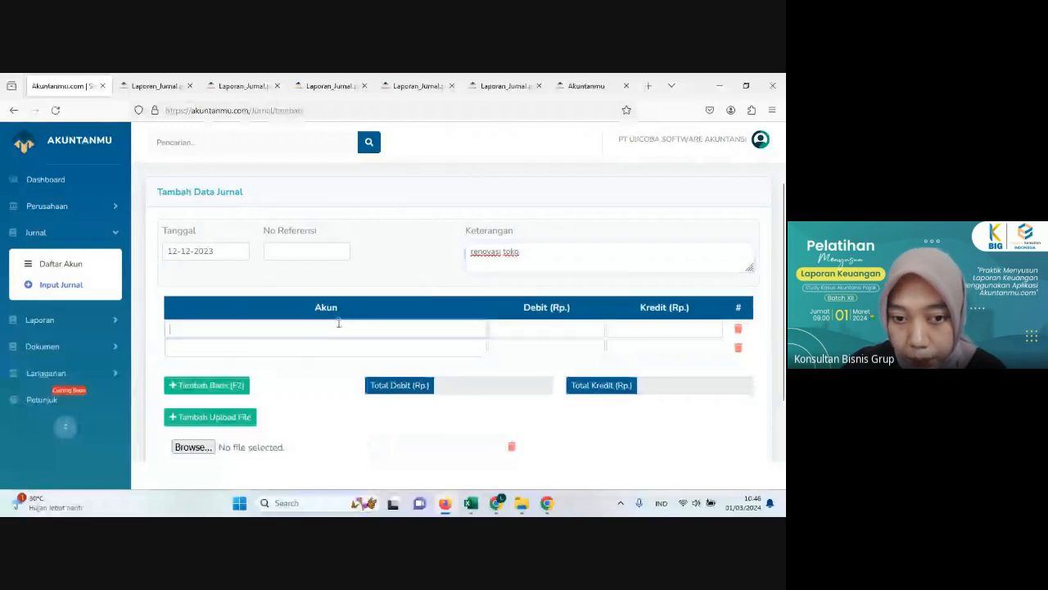
text(reno)
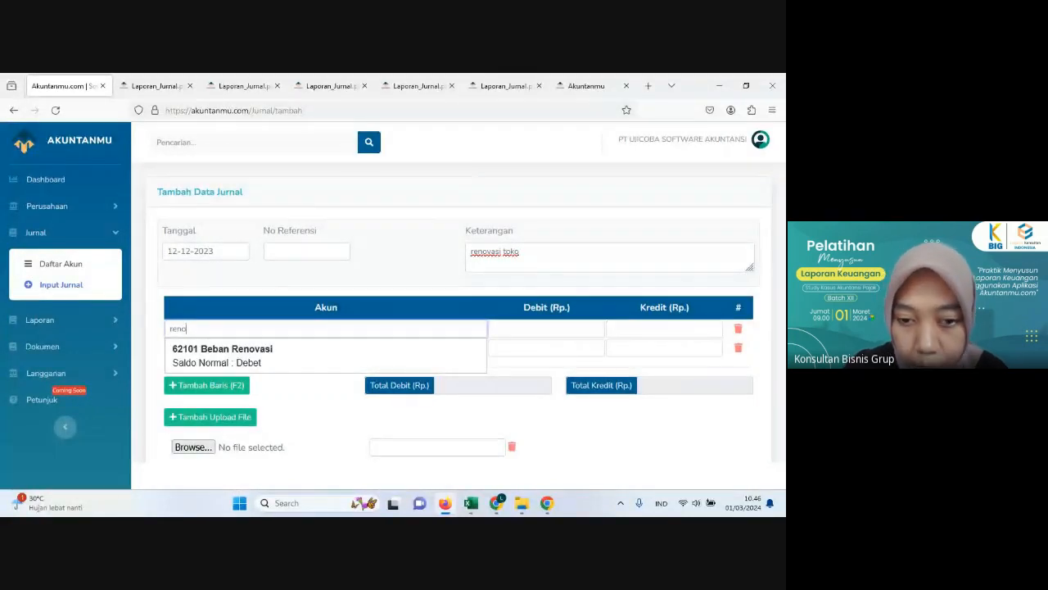
click(346, 352)
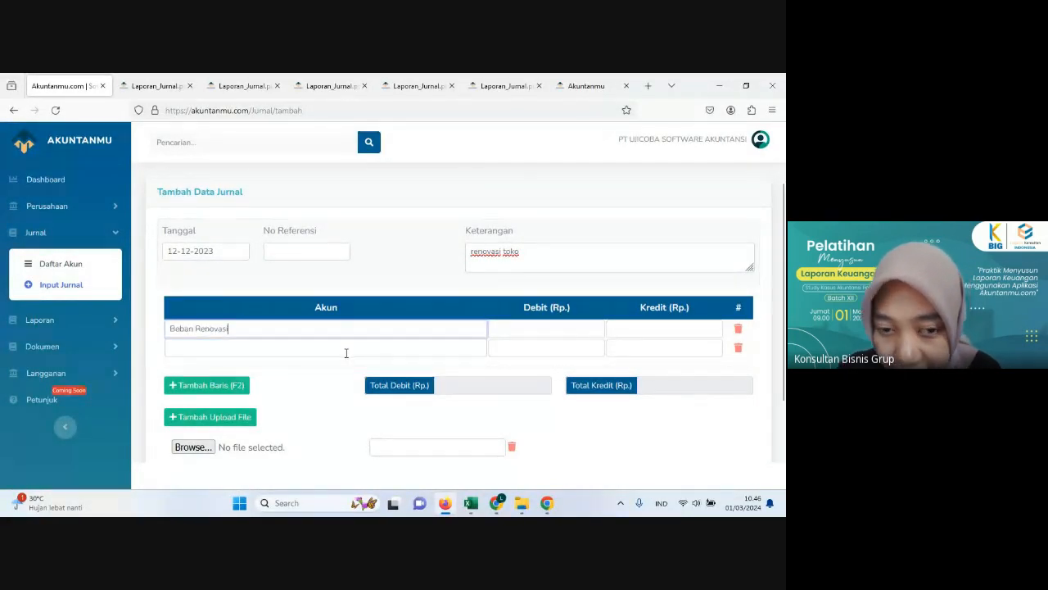
Step: Check the 12 December tax notes in the Excel sheet and assign the account 11601 PDD - PPN Masukan to the second journal line
click(445, 504)
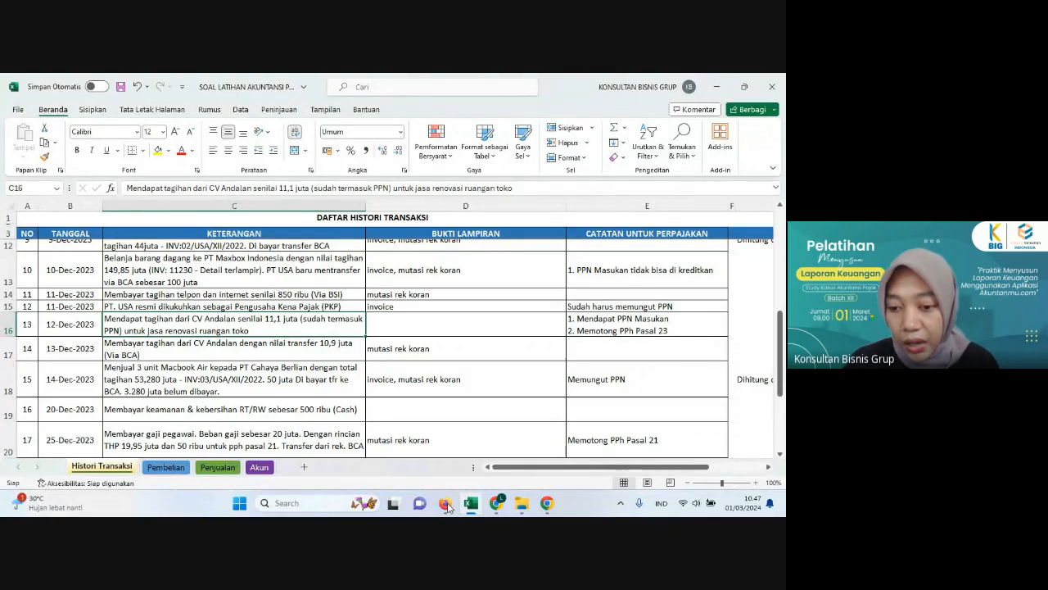
click(445, 503)
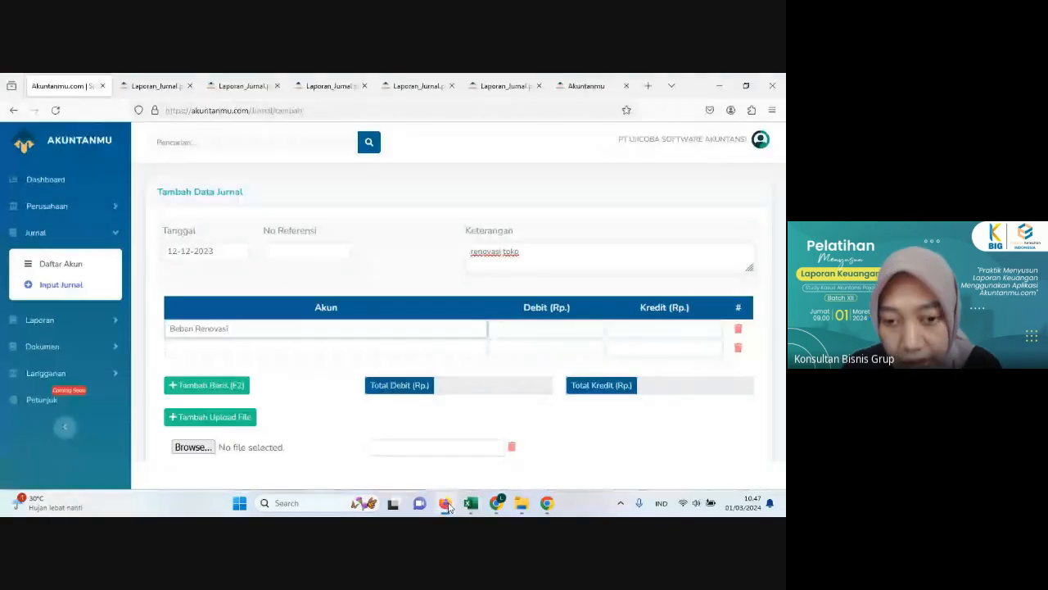
click(284, 351)
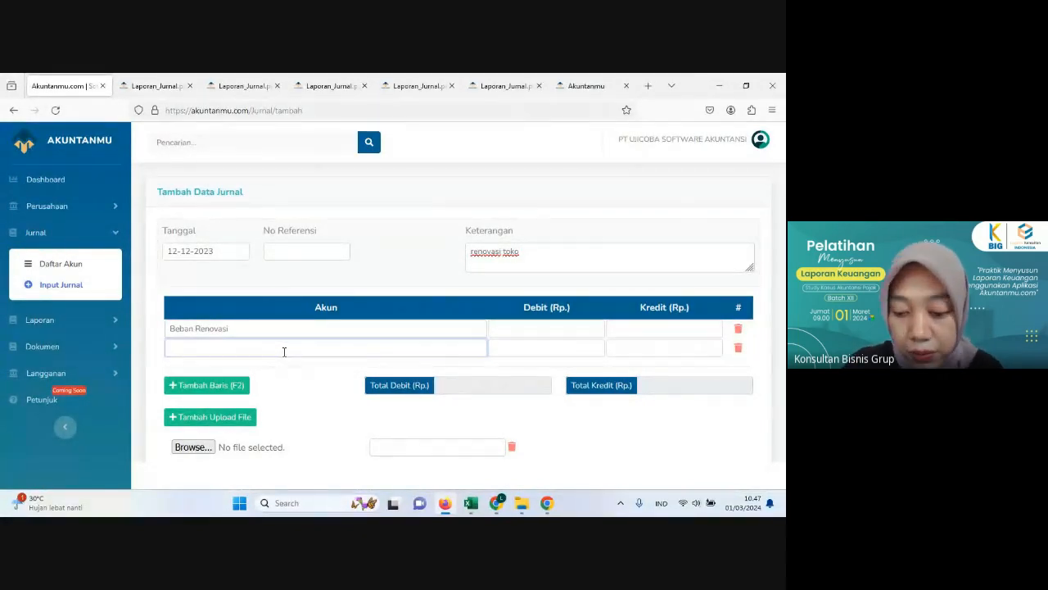
text(ppn)
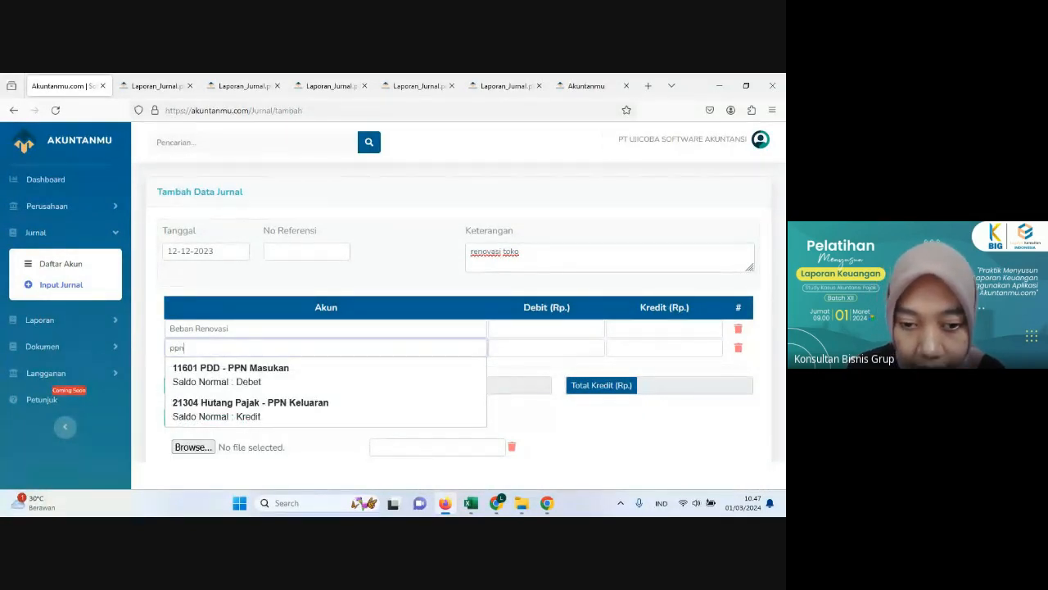
click(284, 369)
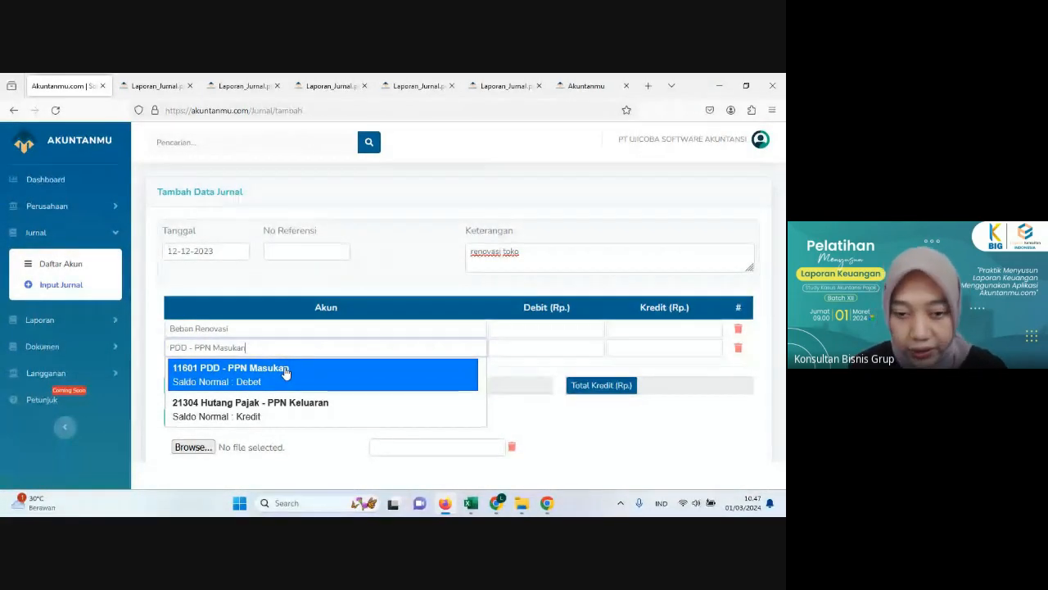
click(285, 373)
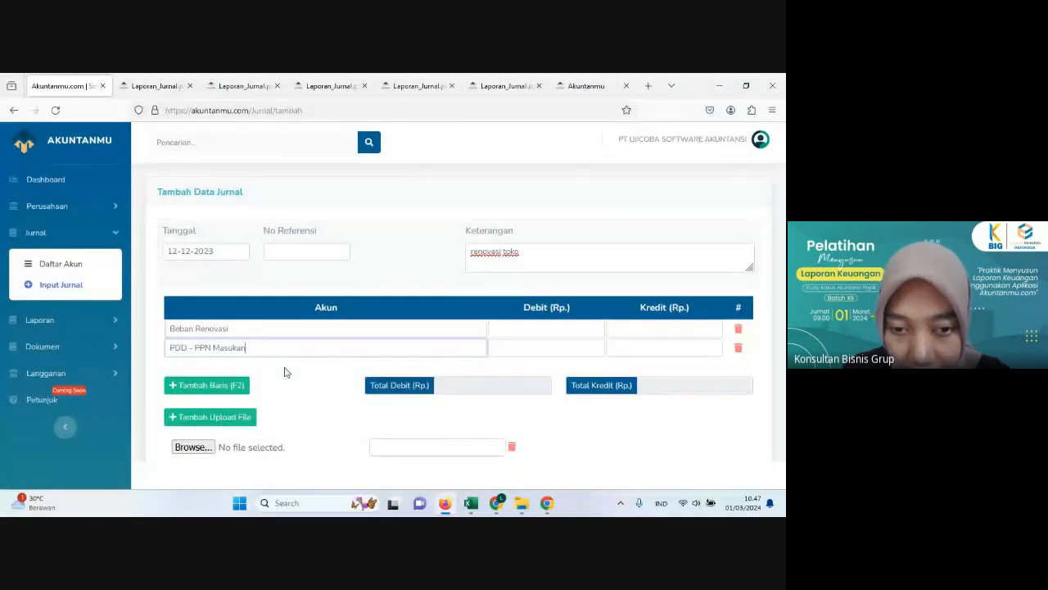
Step: Check the 12 December bill in Excel, add a third journal line and assign it the account Hutang Usaha - CV Andalan
click(446, 505)
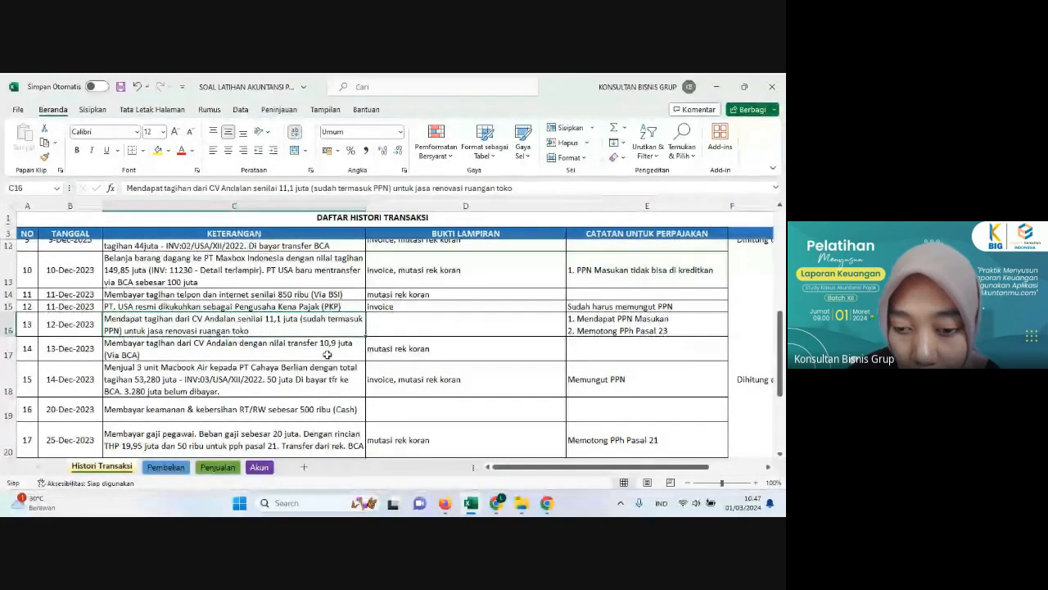
click(449, 506)
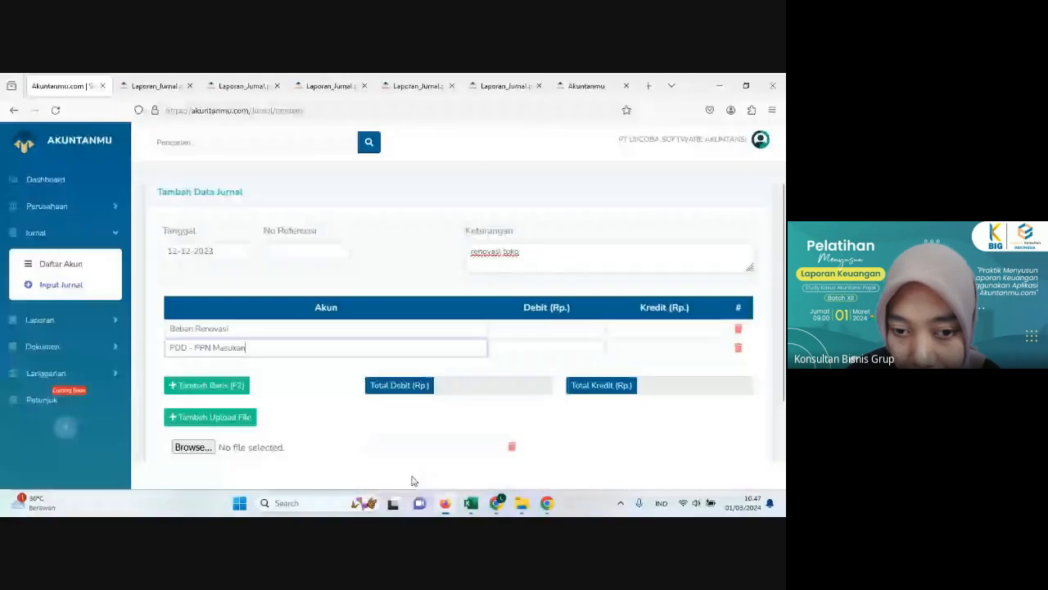
click(222, 383)
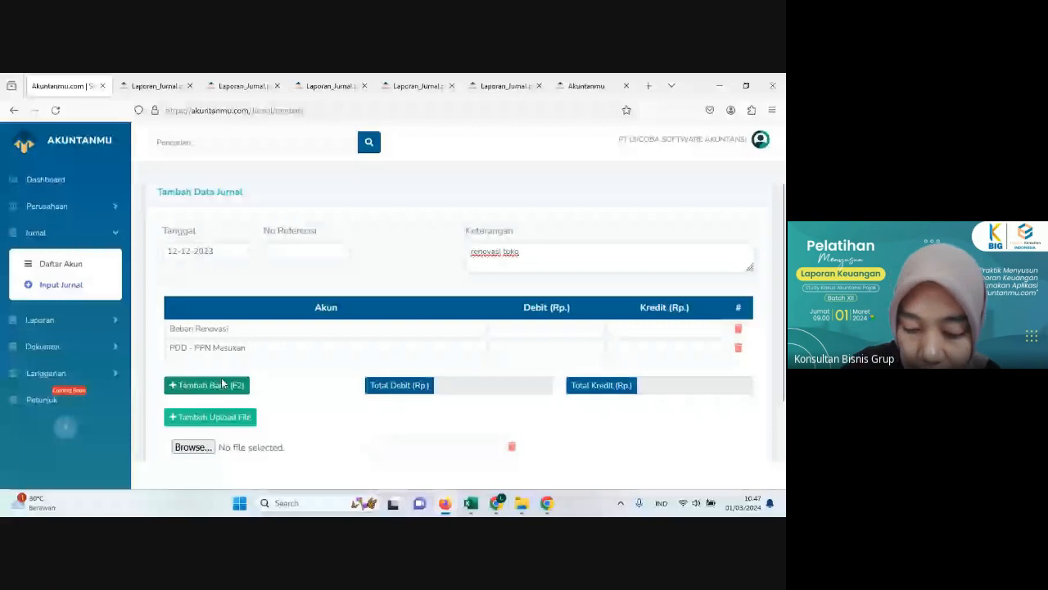
text(hutan)
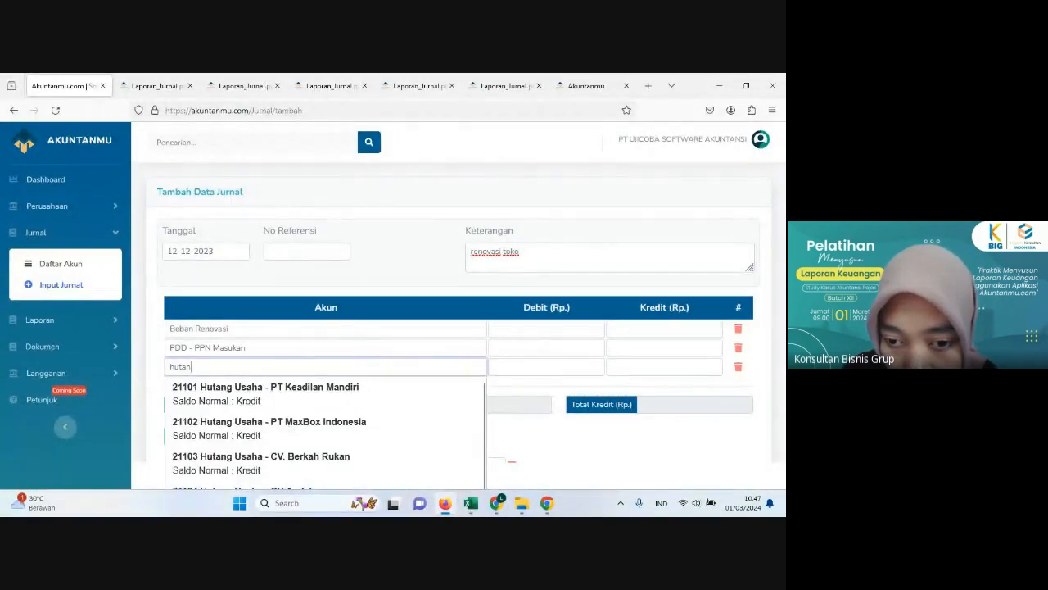
click(446, 506)
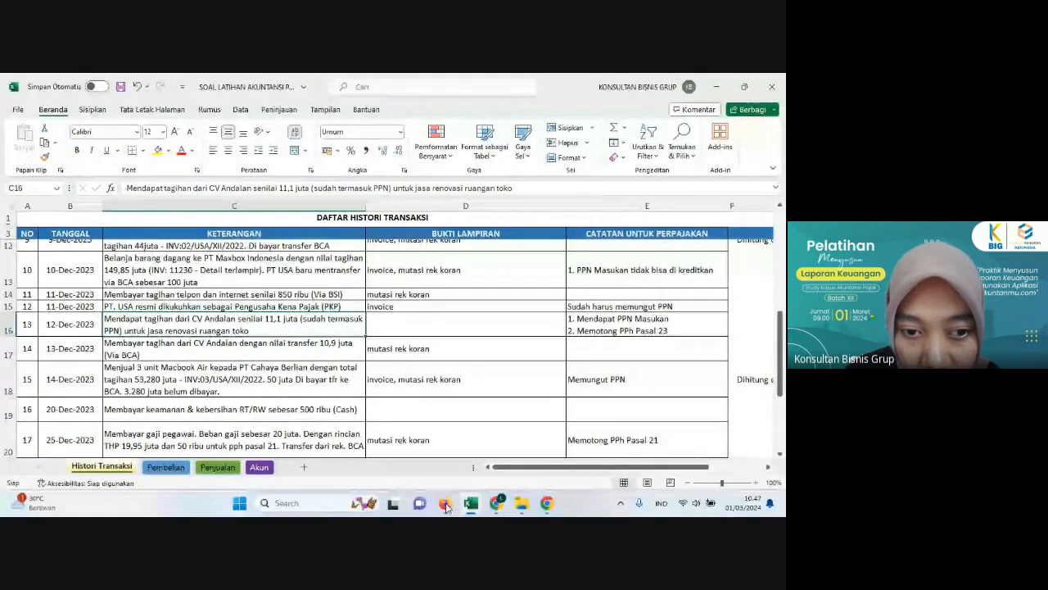
click(445, 506)
drag(316, 368, 230, 366)
key(BackSpace)
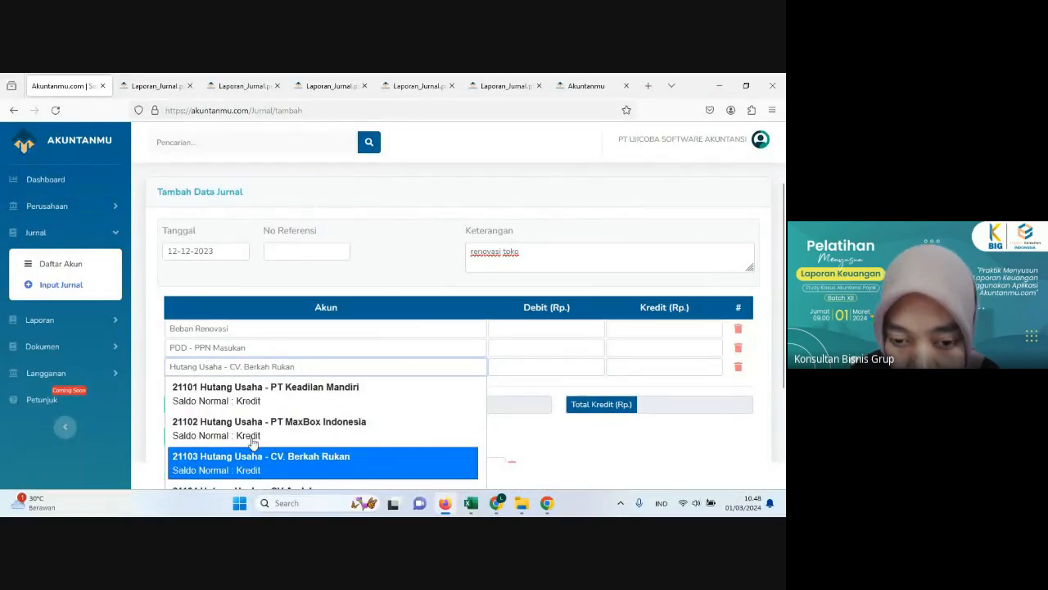
key(Down)
key(Down)
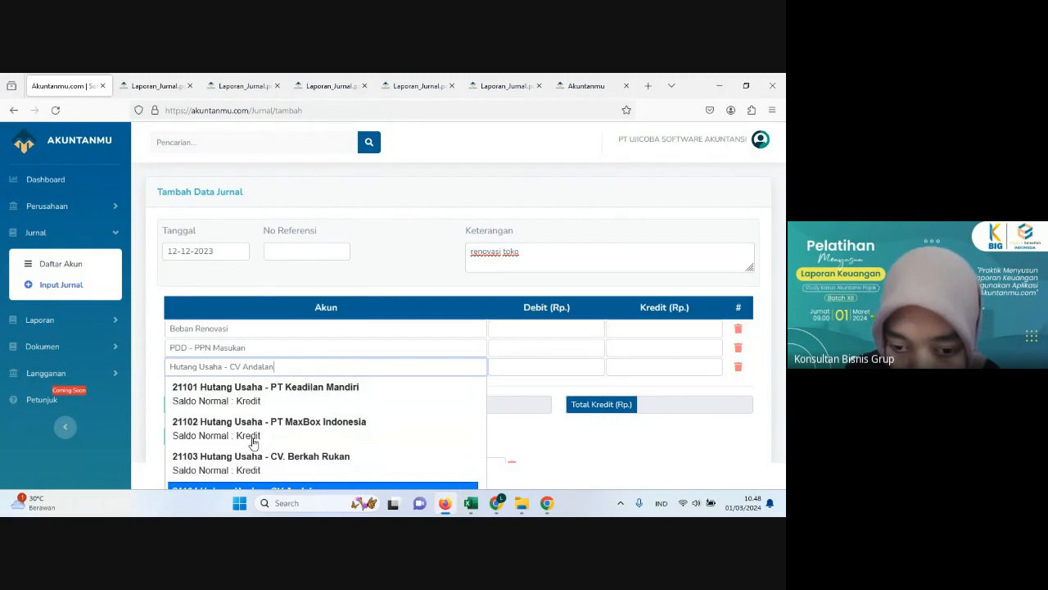
click(279, 488)
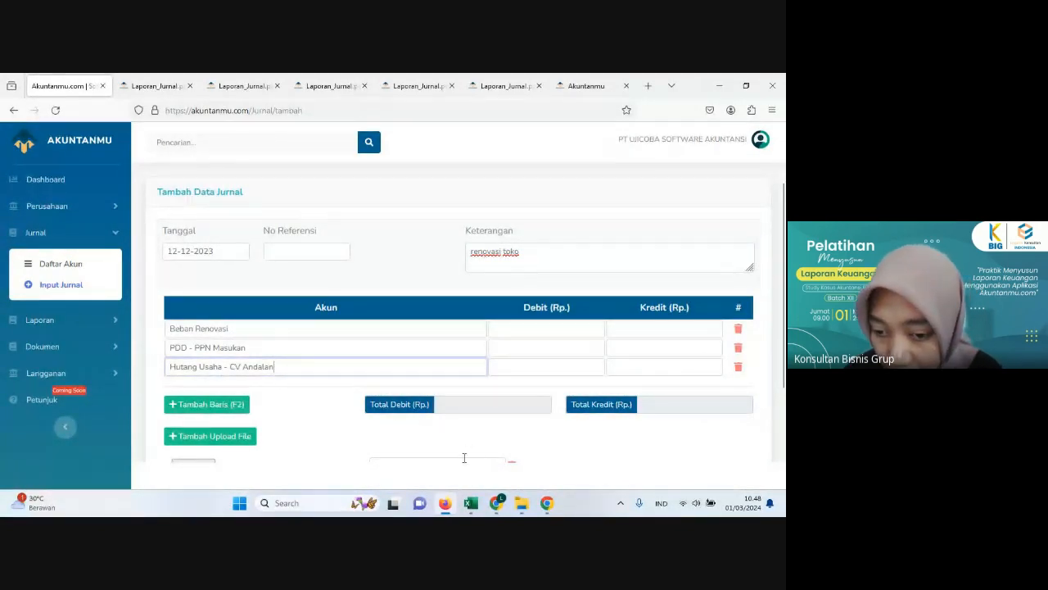
Step: Look up the bill's calculated amounts in Excel and enter a debit of 10,000,000 for Beban Renovasi in the Akuntanmu journal
click(444, 508)
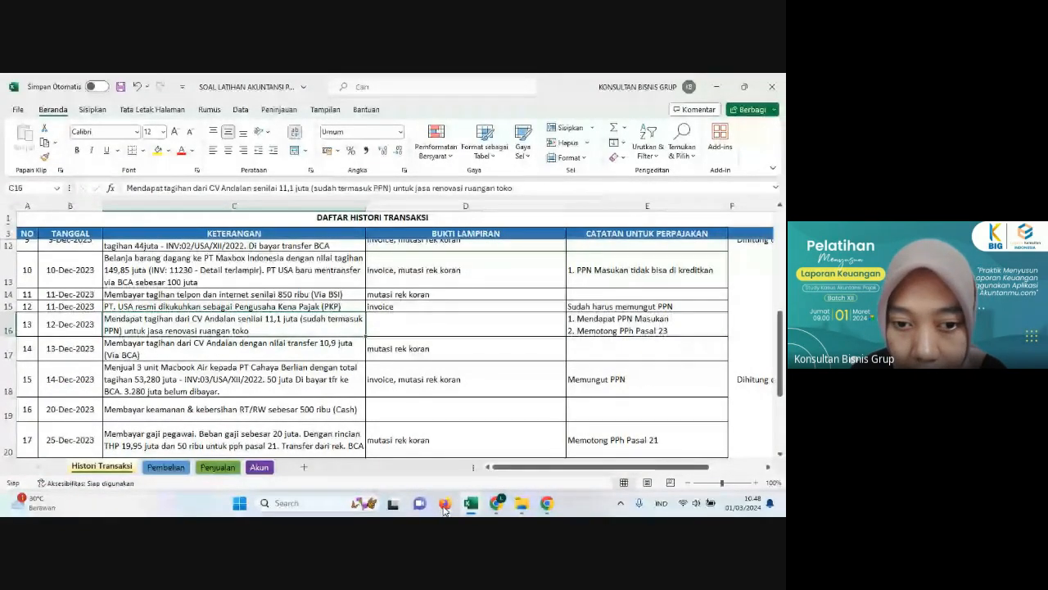
click(747, 333)
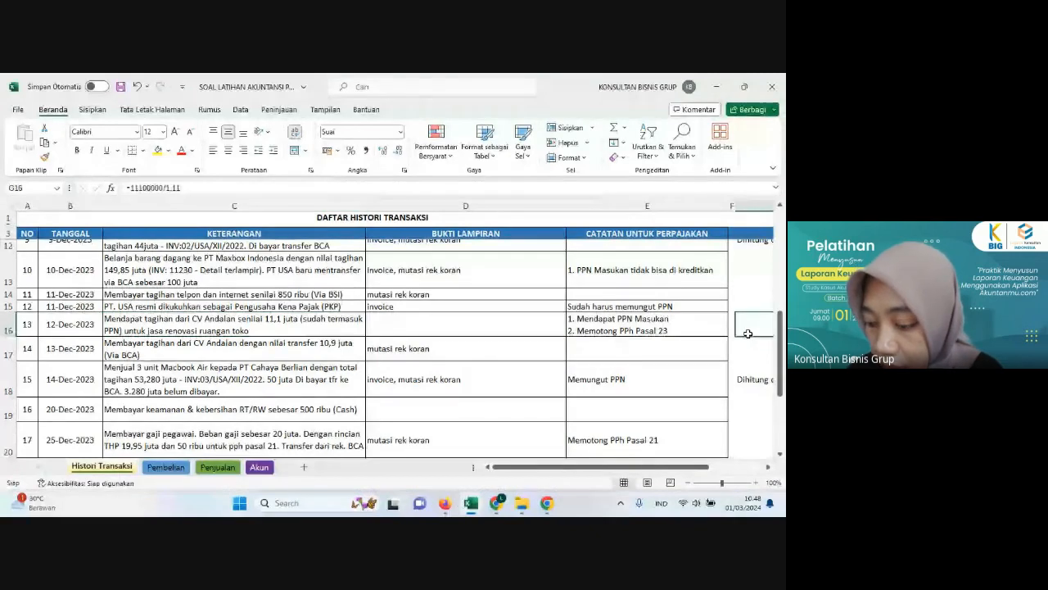
key(Right)
key(Right)
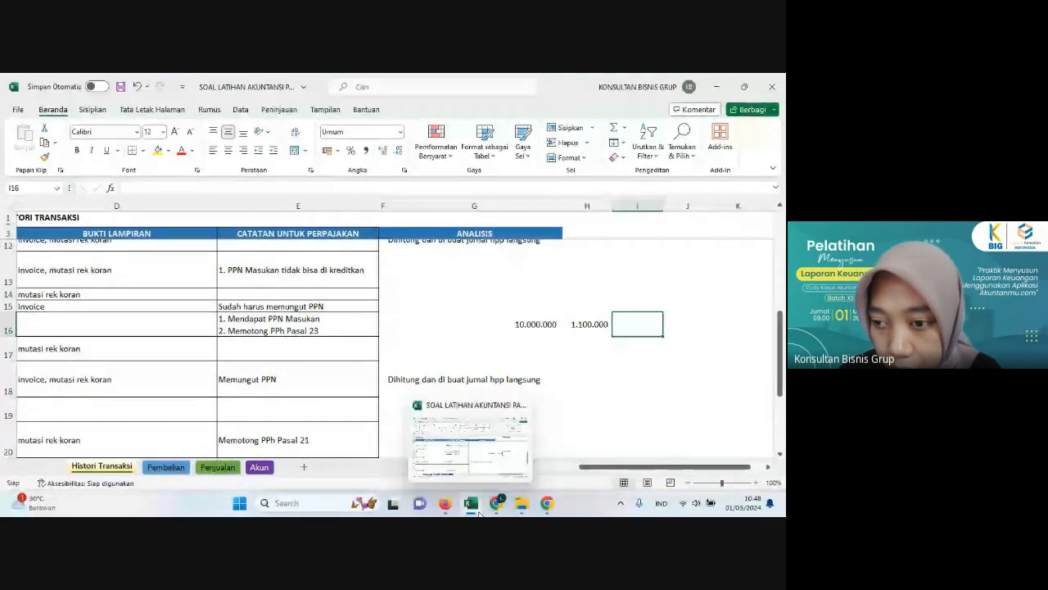
click(522, 503)
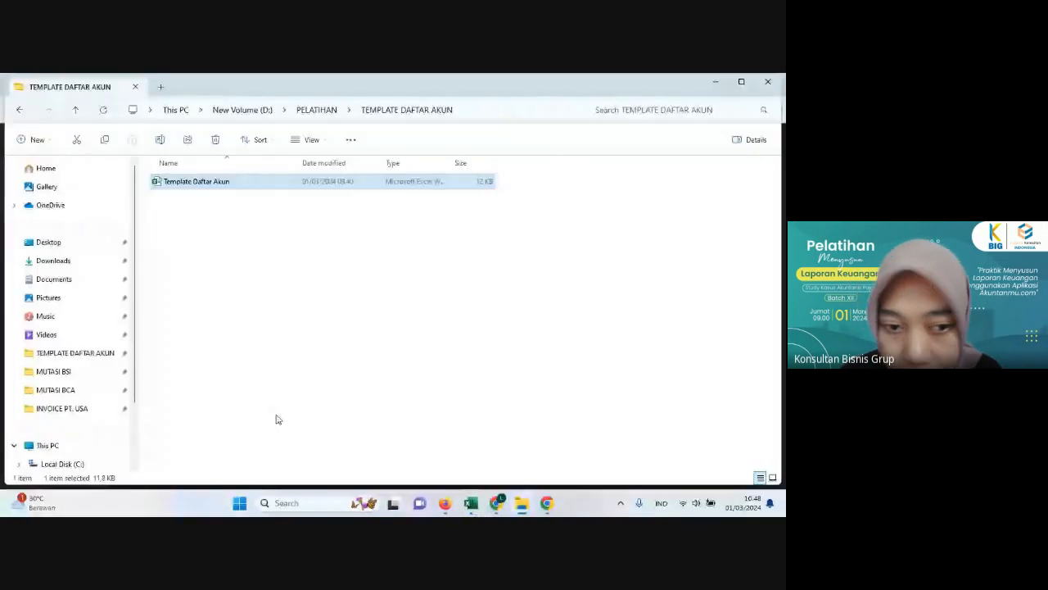
click(442, 506)
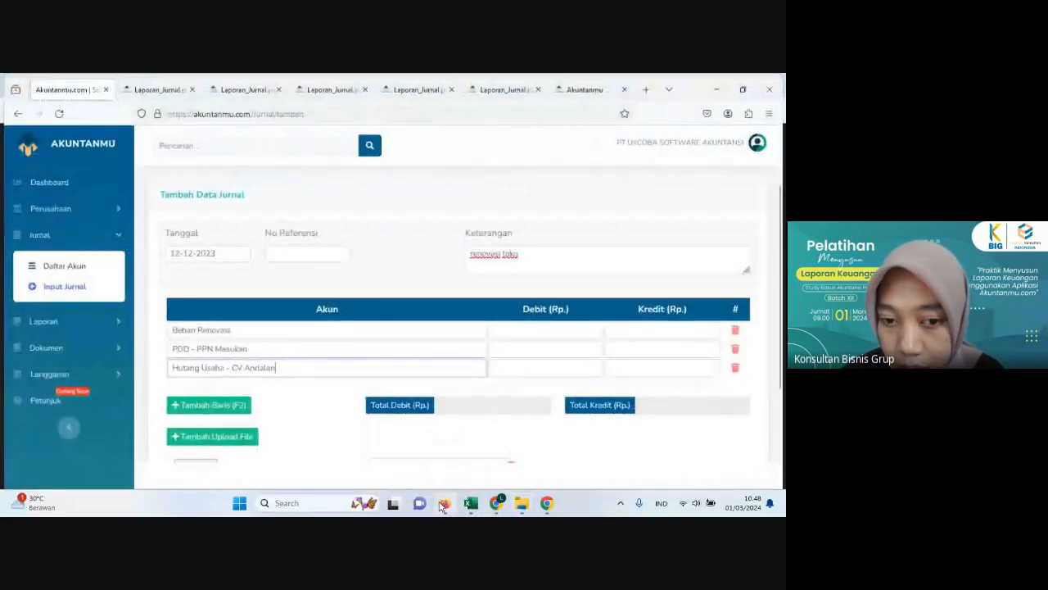
click(516, 327)
text(10.00)
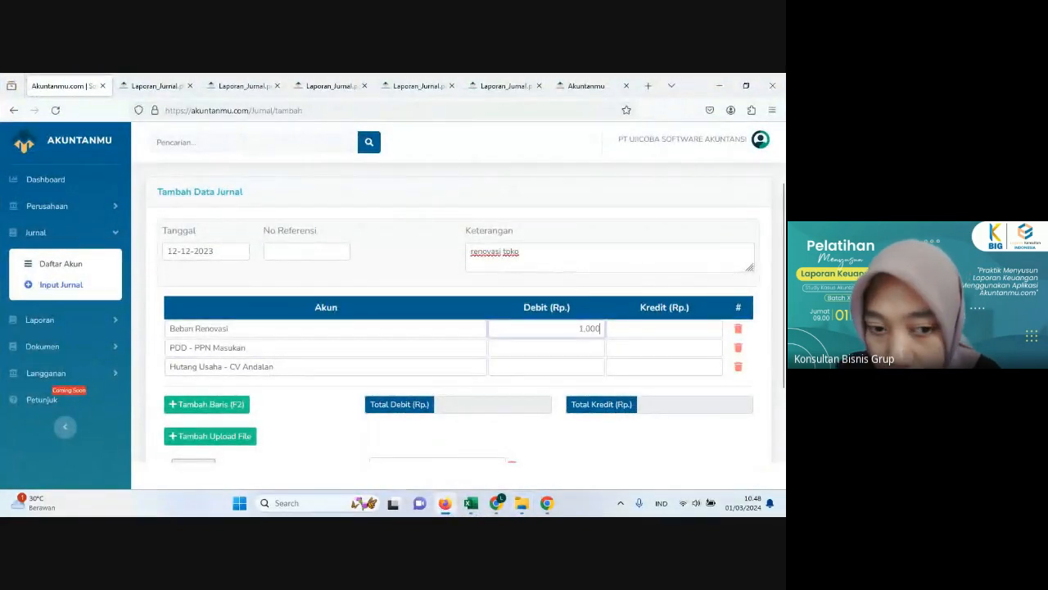
text(0.000)
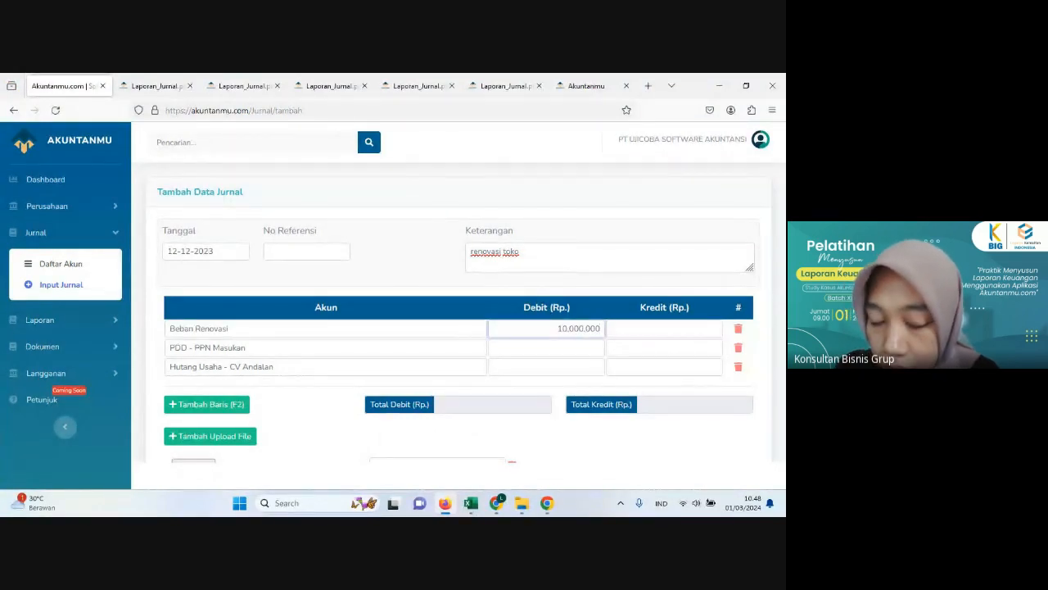
Step: Enter a debit of 1,100,000 for the PDD - PPN Masukan line
click(498, 357)
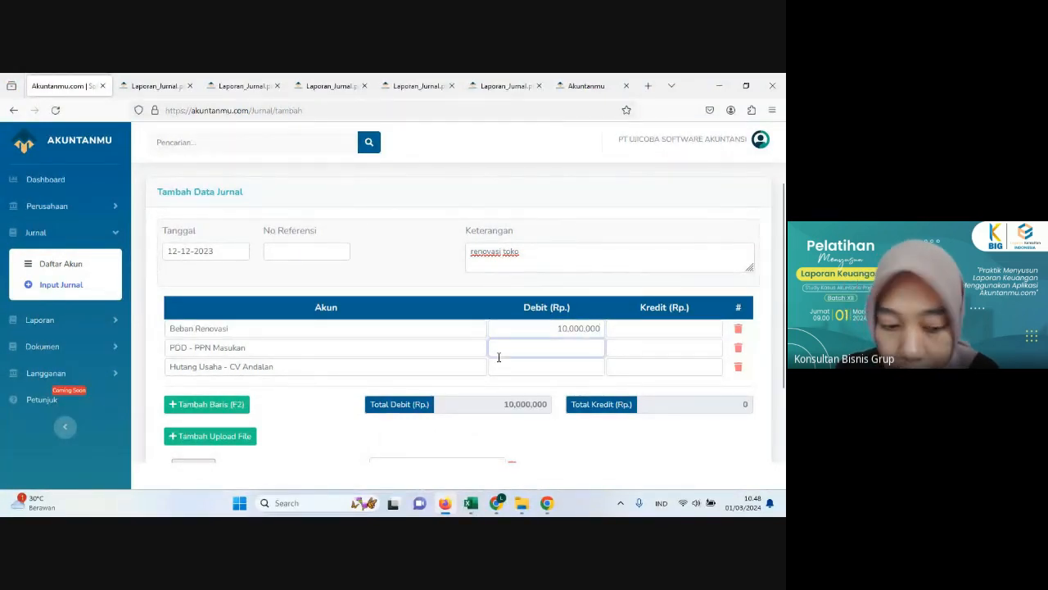
text(1100000)
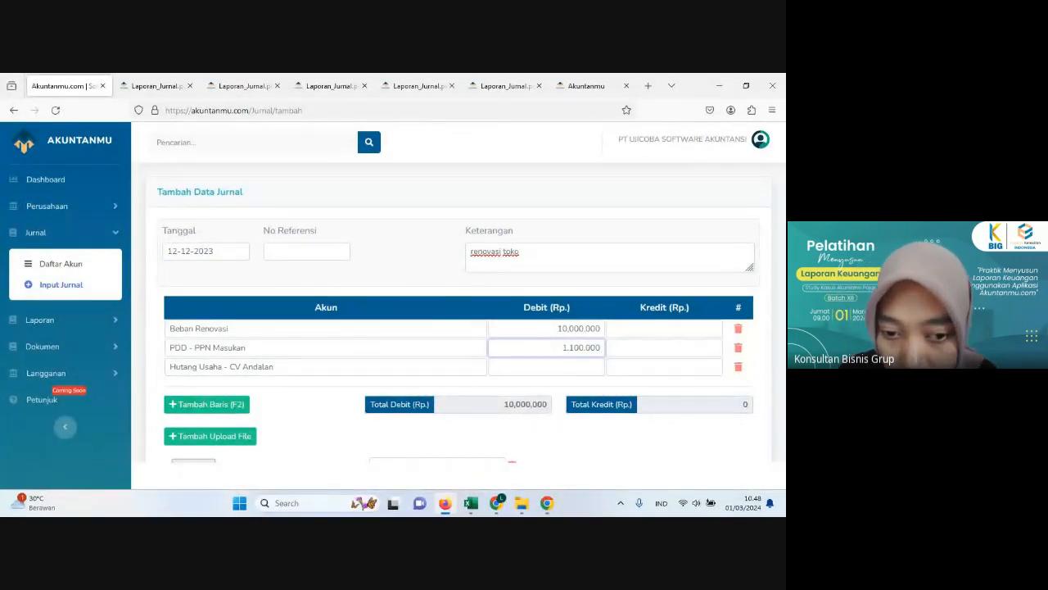
click(549, 445)
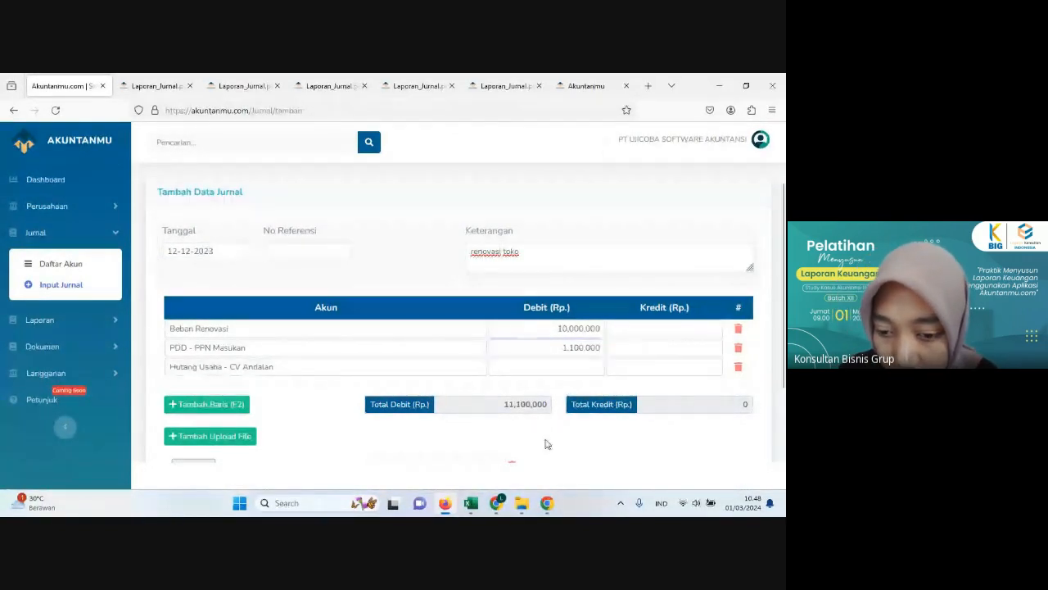
Step: Switch to the Excel sheet and examine the descriptions and tax notes of the 12 December bill and its 13 December payment
click(445, 508)
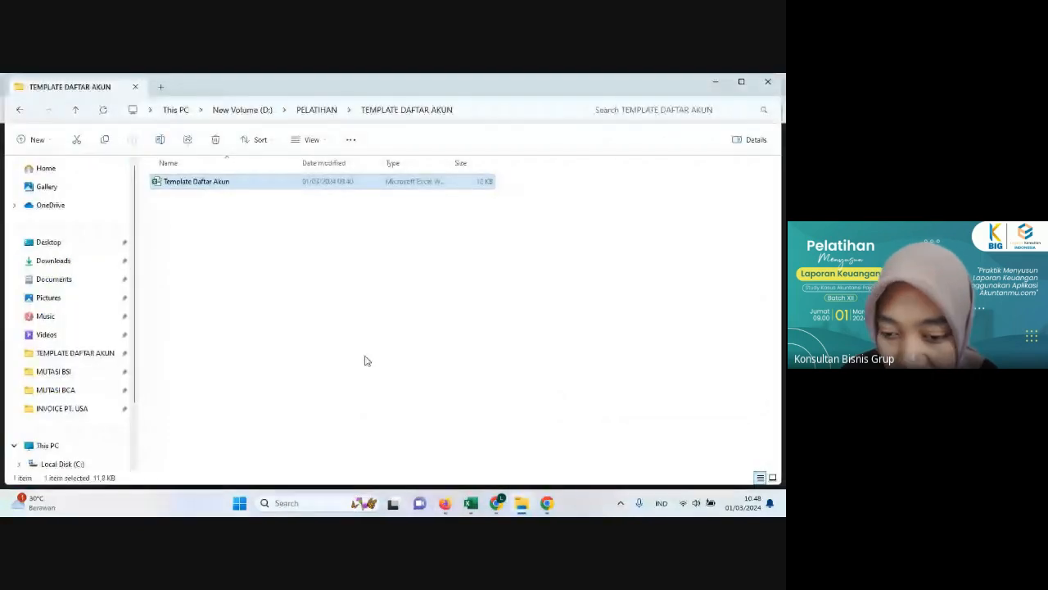
click(445, 506)
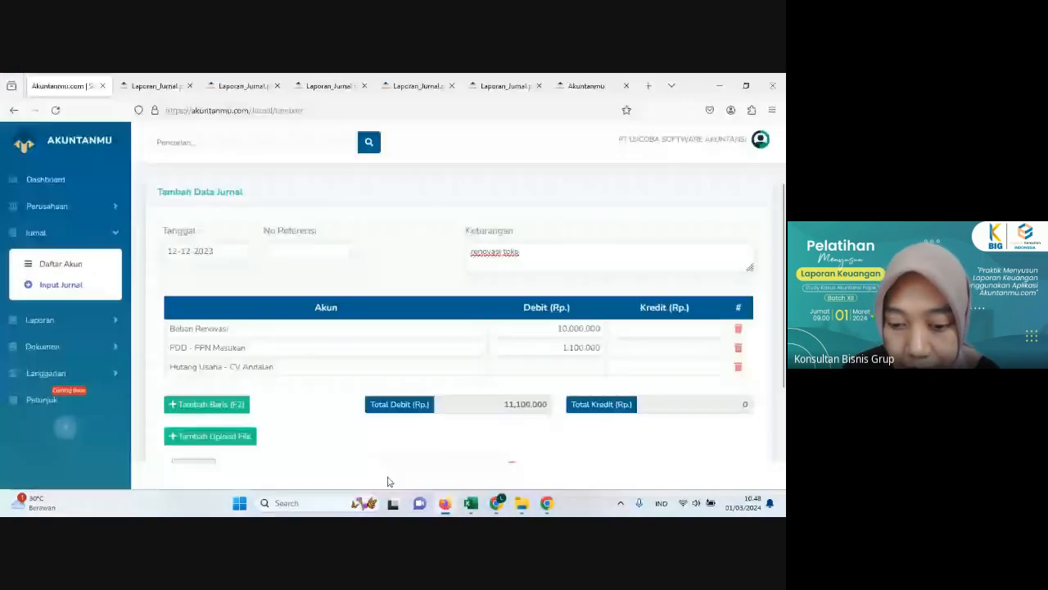
click(469, 505)
click(250, 321)
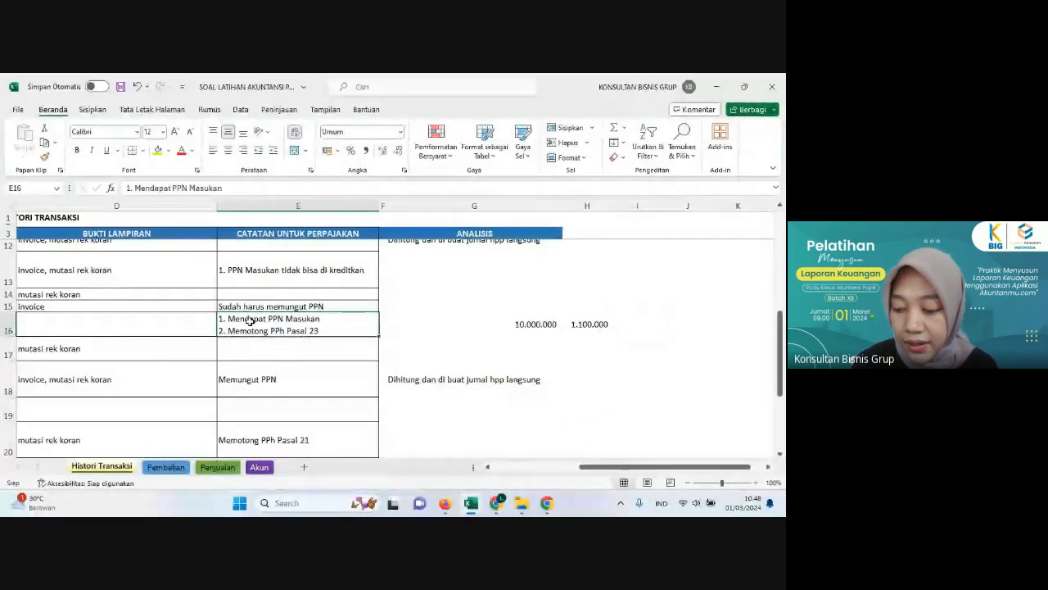
key(Home)
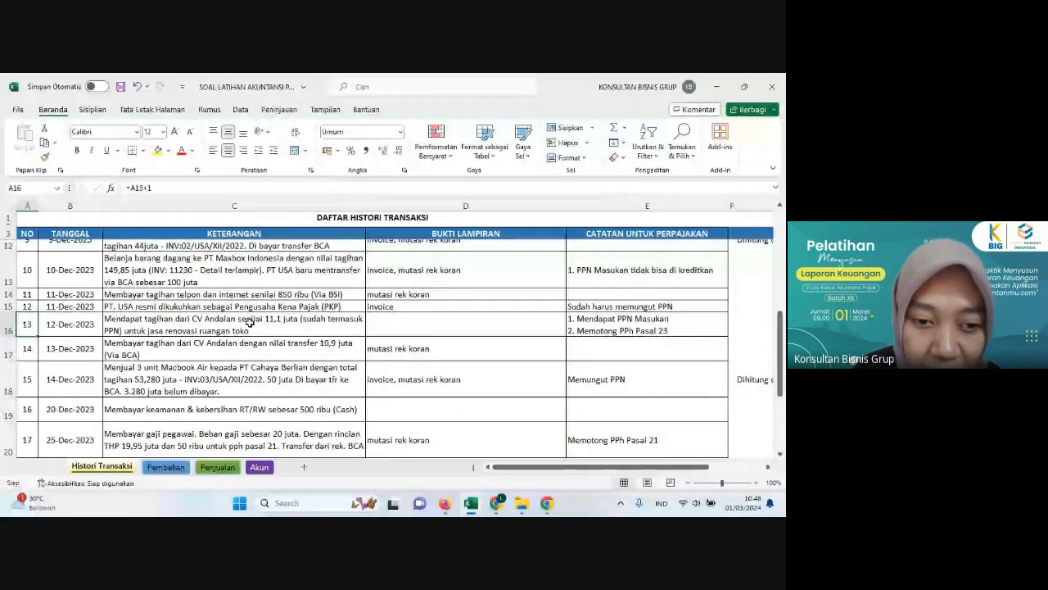
key(Down)
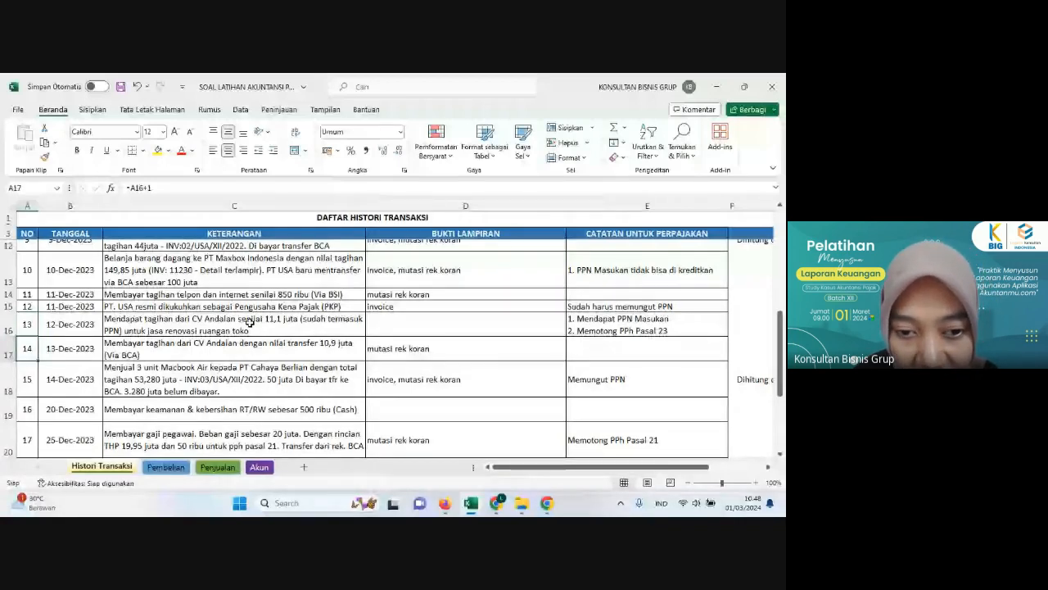
key(Right)
key(Right)
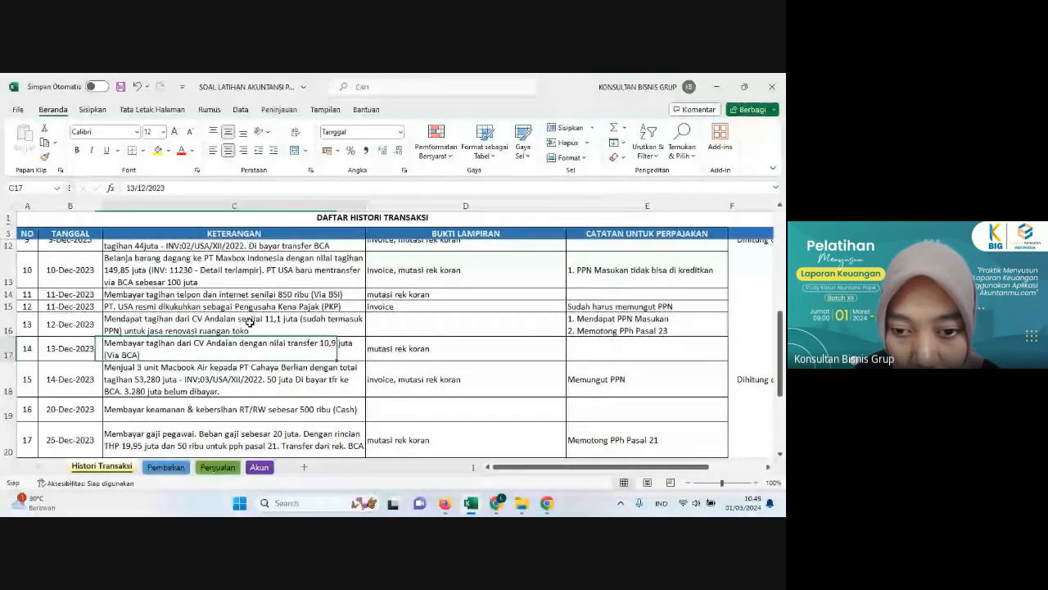
key(Right)
key(Right)
key(Right)
key(Right)
key(Right)
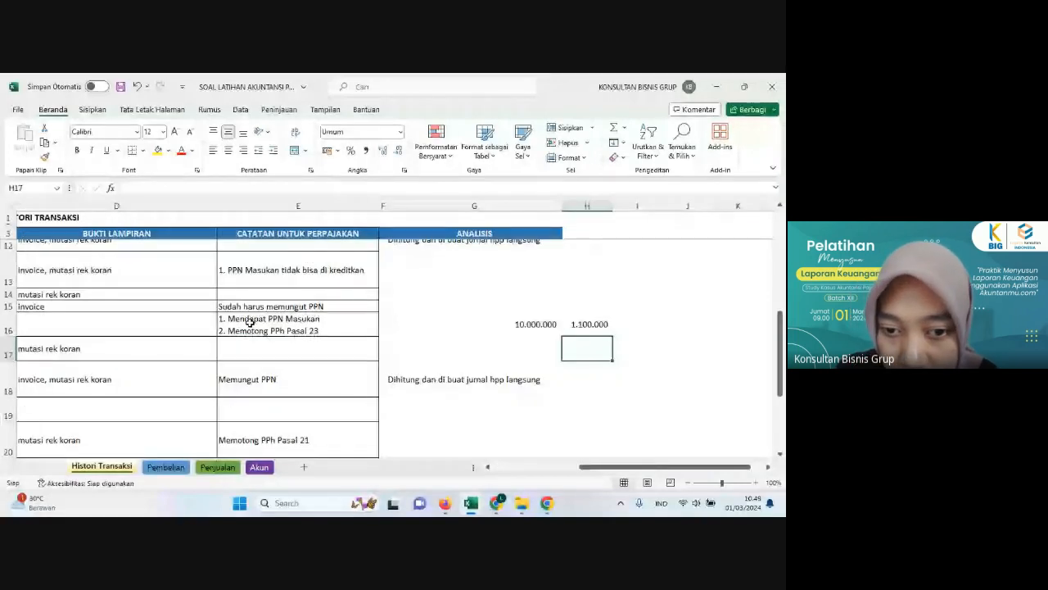
Step: Calculate the PPh 23 of the 12 December bill in cell I16 as 2% of the tax base in G16
click(292, 331)
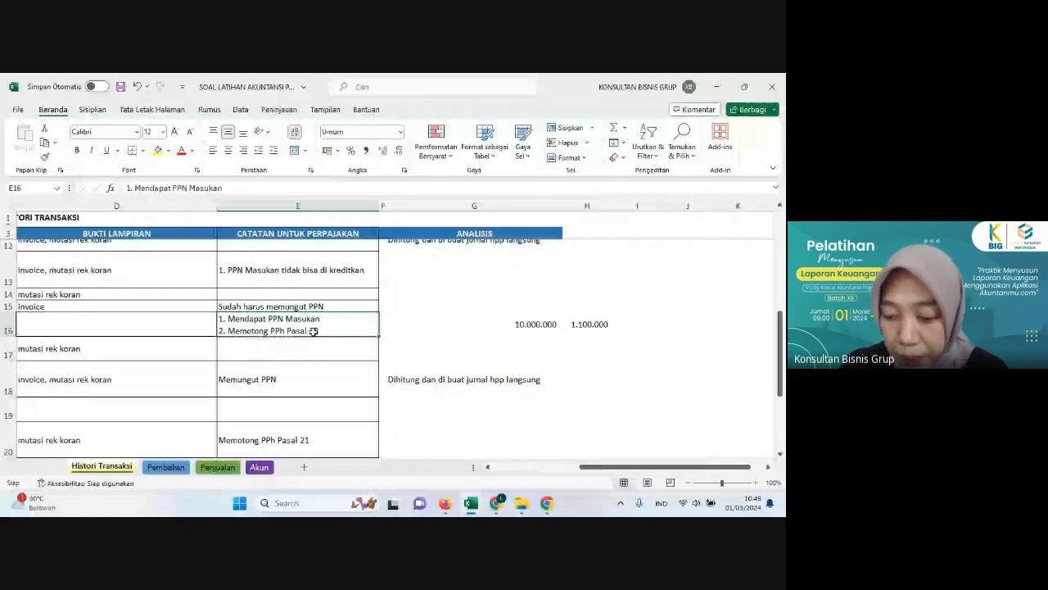
click(638, 328)
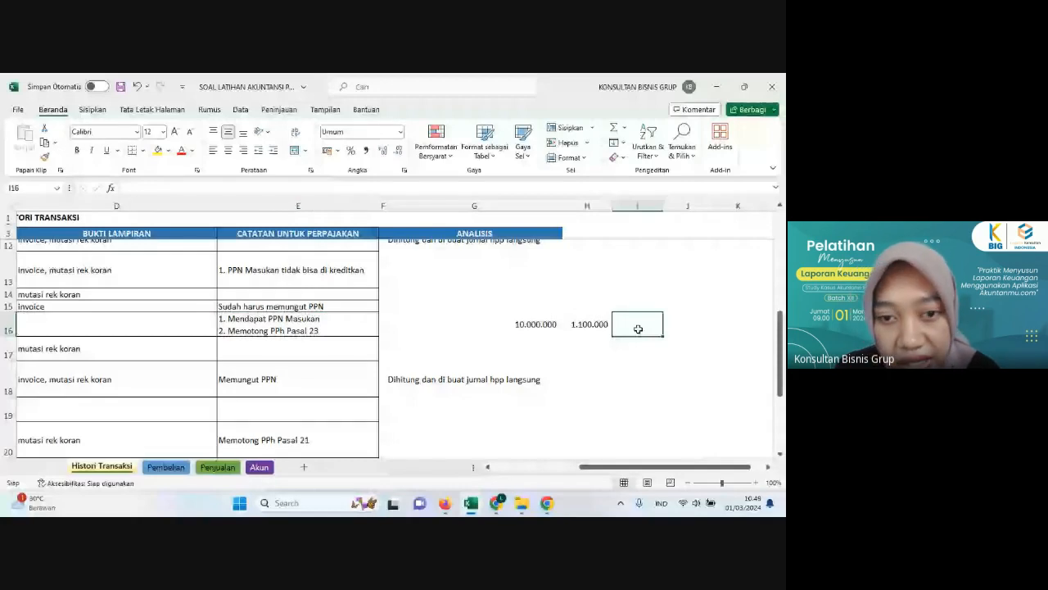
text(=)
click(528, 326)
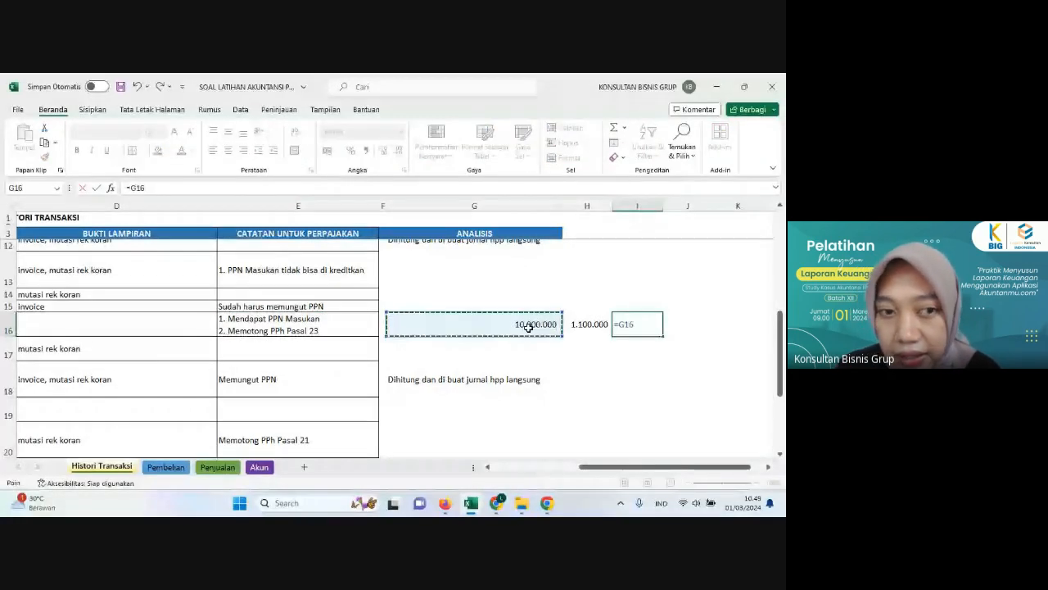
text(*2%)
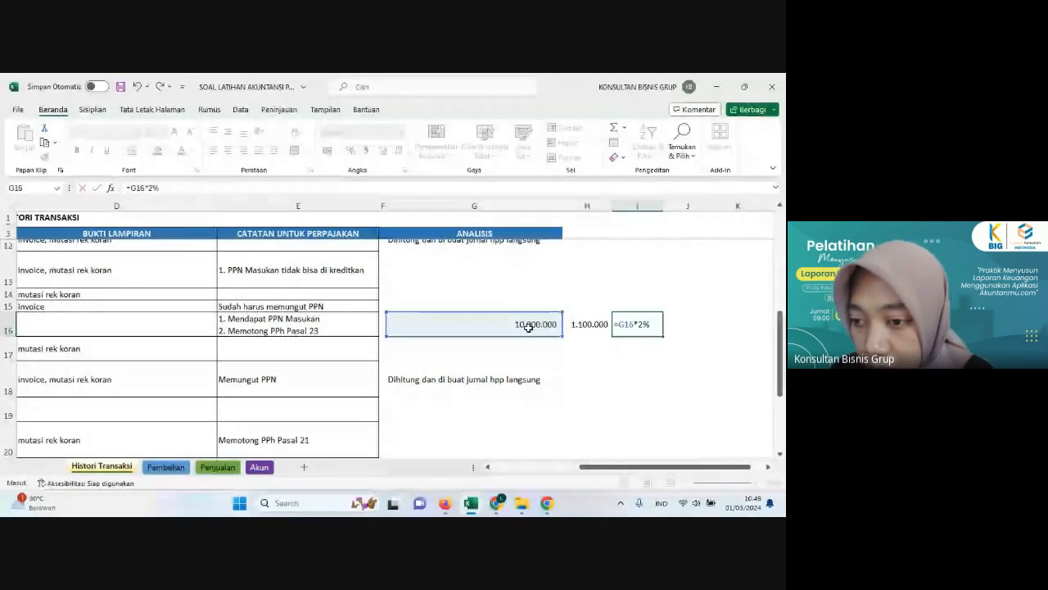
key(ctrl+Return)
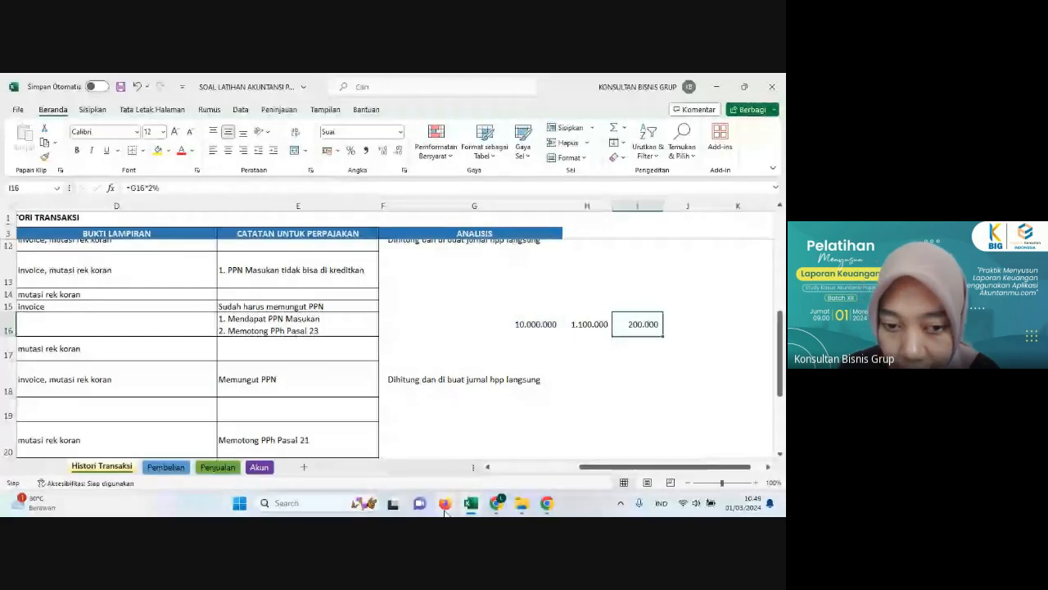
Step: Switch to Akuntanmu, assign Hutang Pajak - PPh Pasal 23 to the fourth journal line and enter a credit of 200,000 for it
click(445, 506)
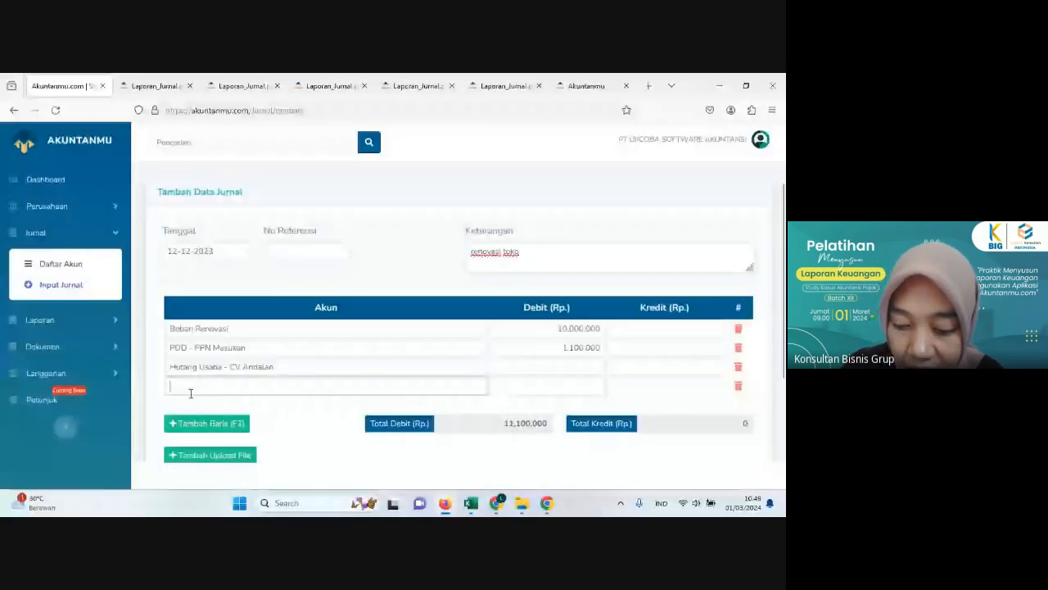
text(pajak)
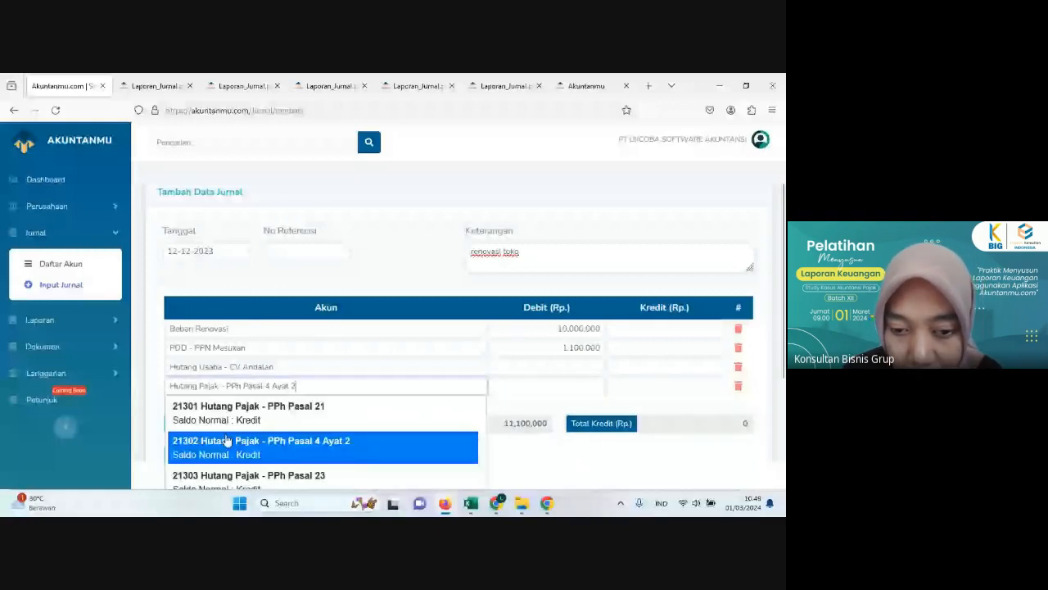
click(243, 477)
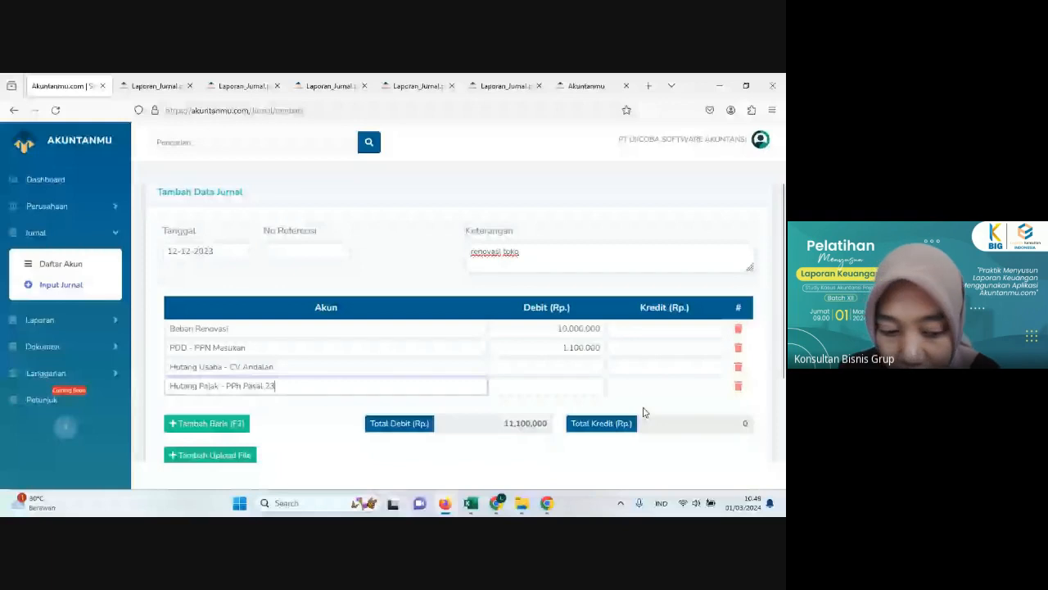
key(Tab)
key(Tab)
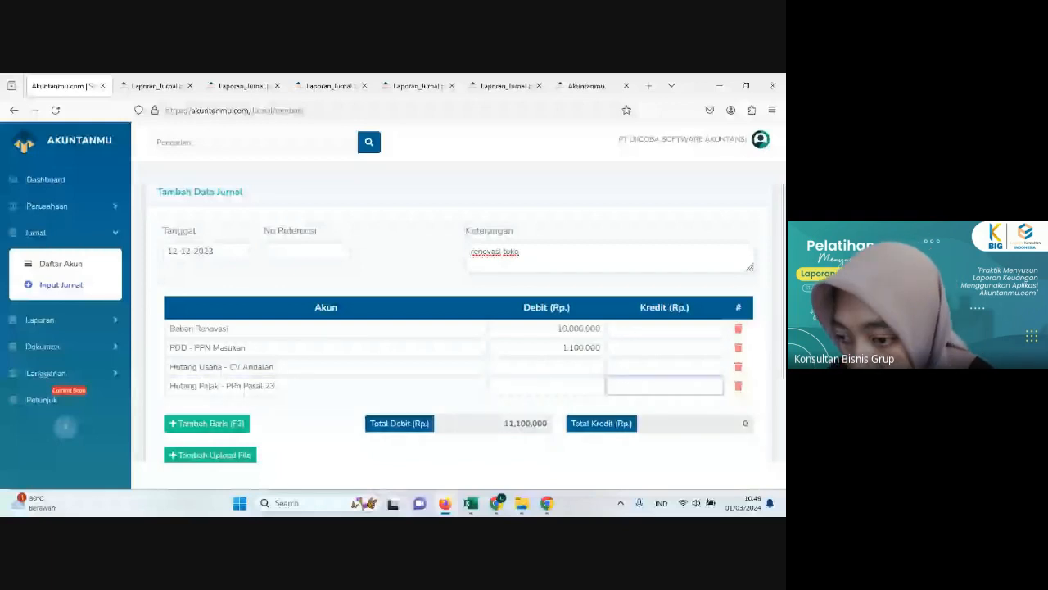
text(2000000)
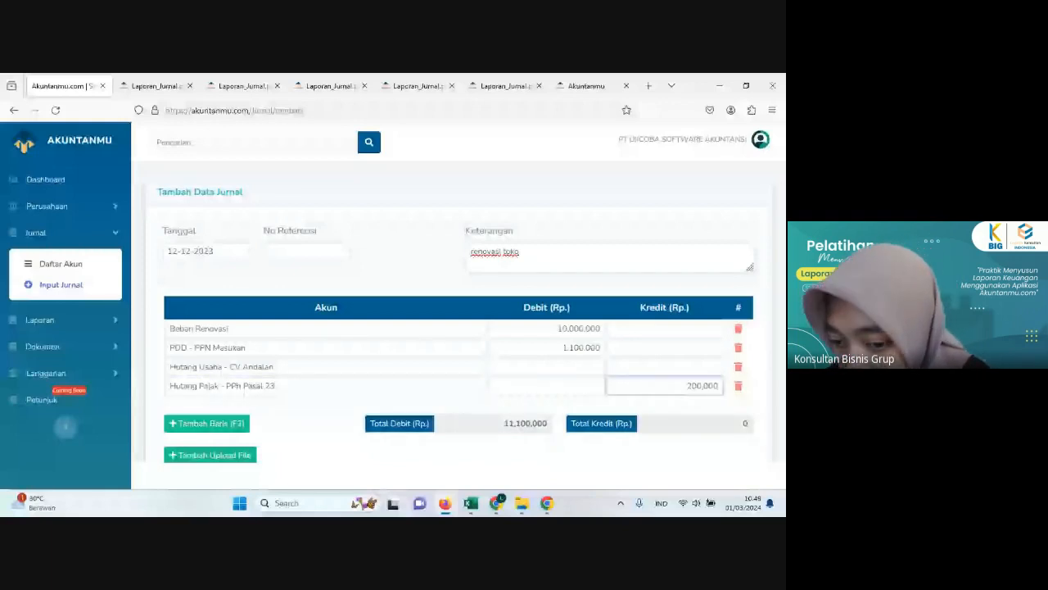
key(Tab)
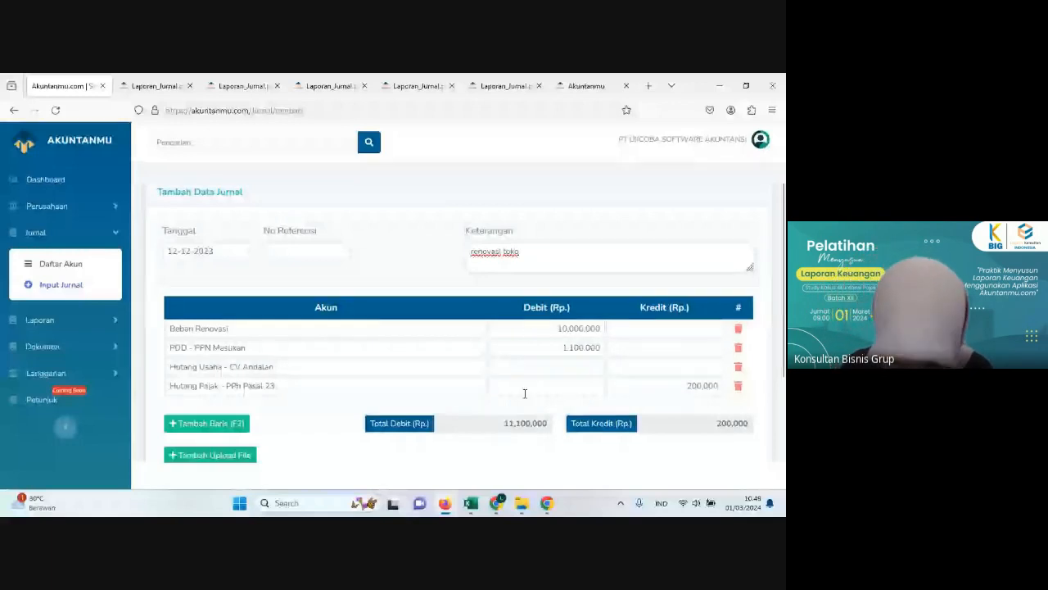
Step: Enter a credit of 10,900,000 for the Hutang Usaha - CV Andalan line and save the journal
click(627, 370)
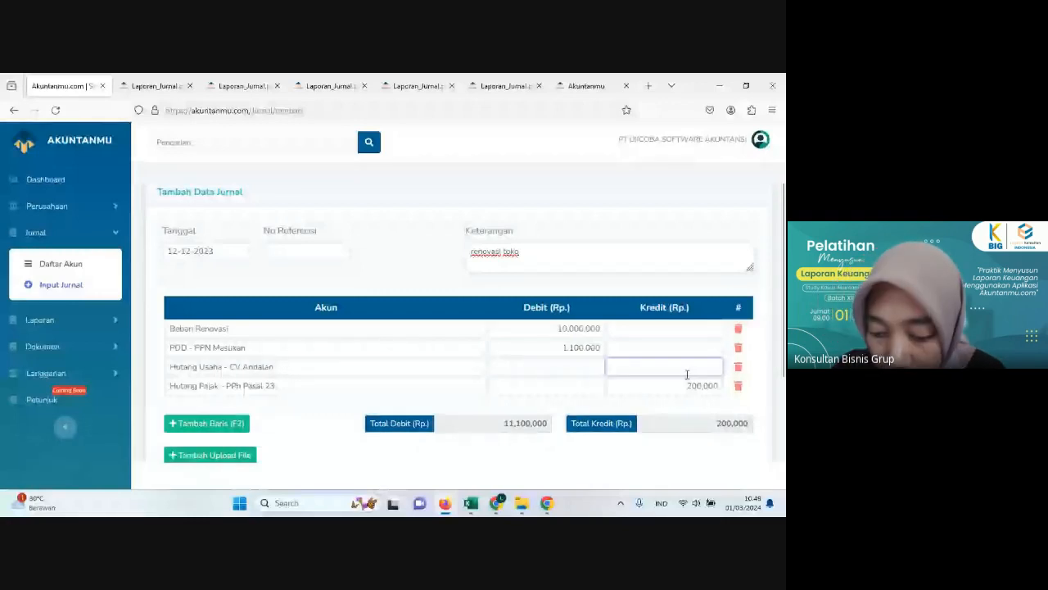
text(10900000)
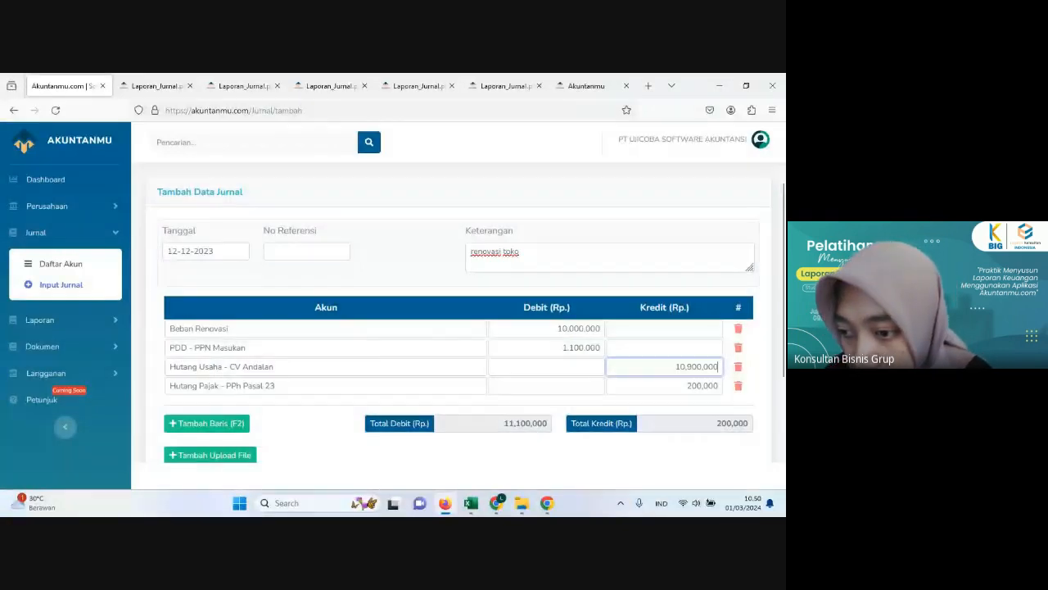
scroll(615, 457, down, 2)
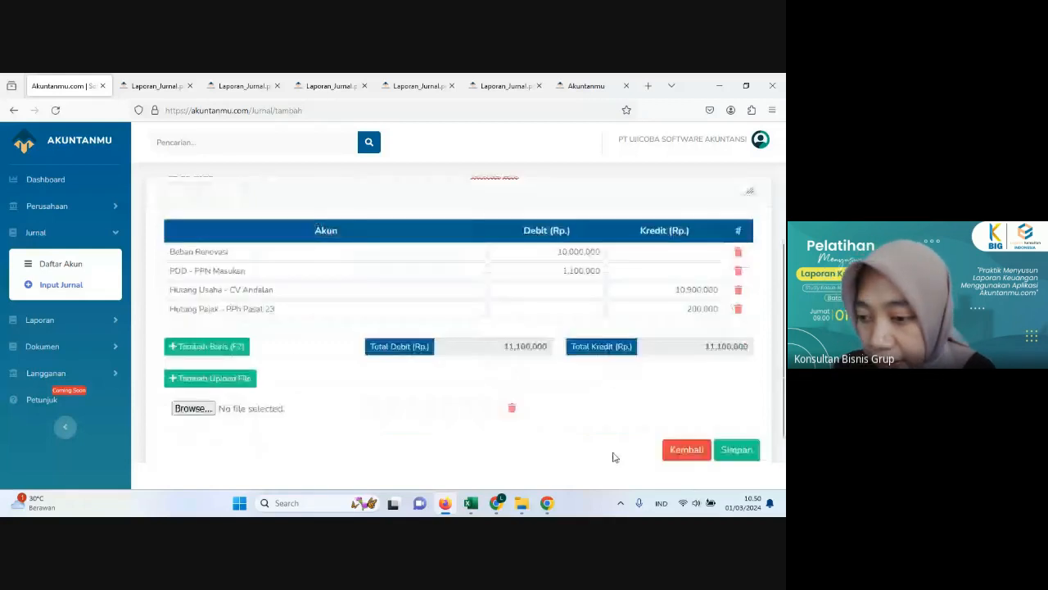
scroll(616, 457, down, 1)
click(725, 424)
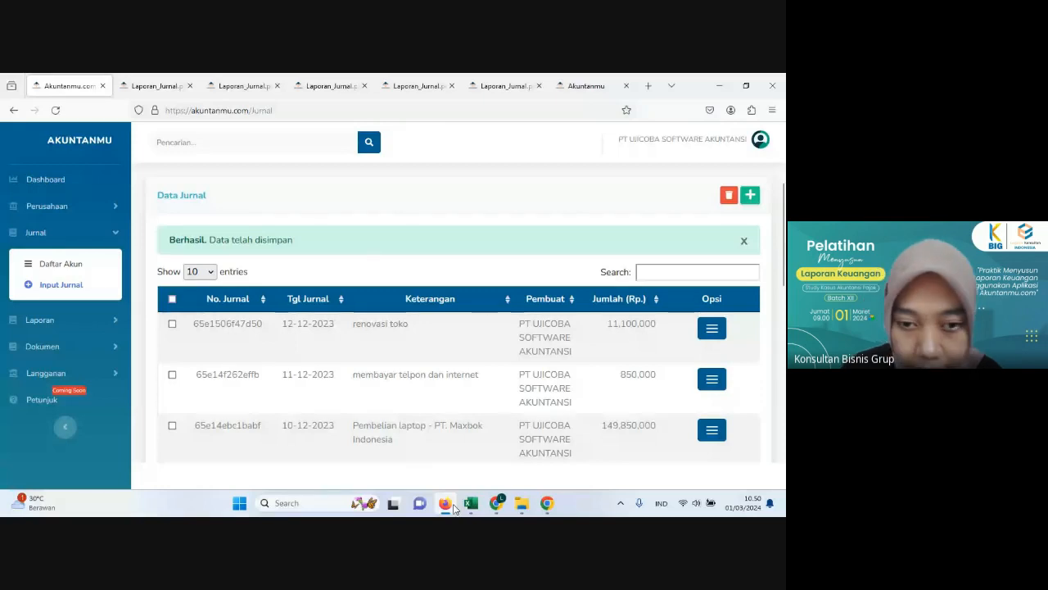
Step: Read the 13 December payment description in the Excel transaction list and start a new journal entry in Akuntanmu
click(470, 502)
scroll(148, 339, left, 2)
click(148, 333)
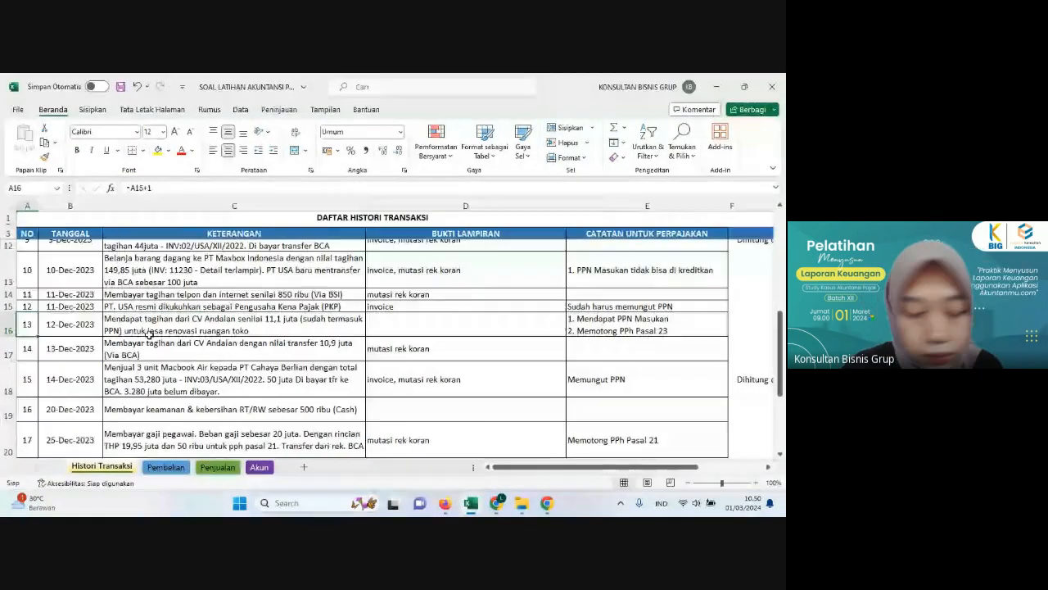
key(Home)
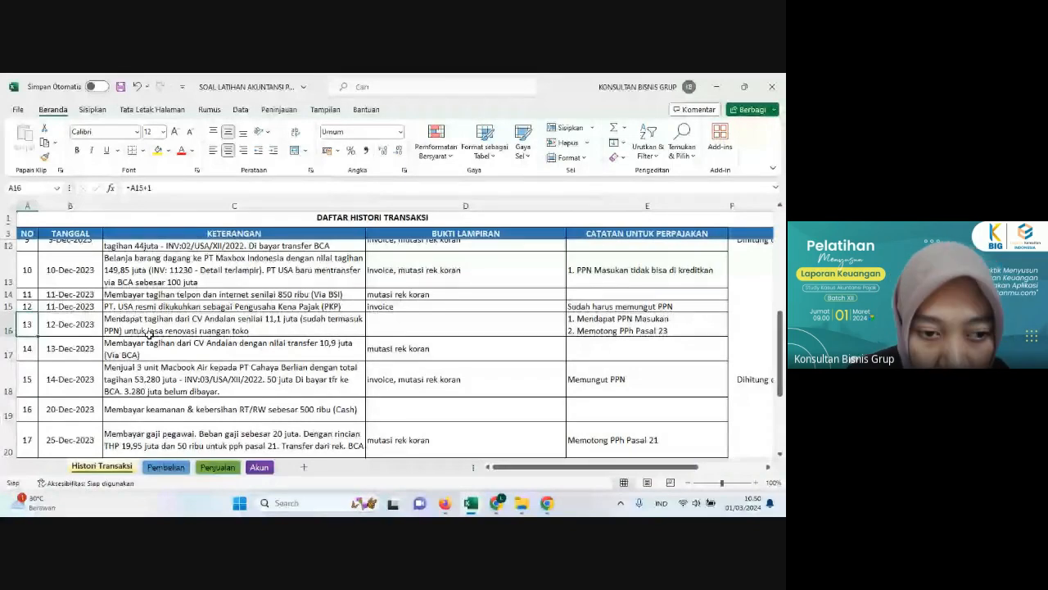
click(176, 358)
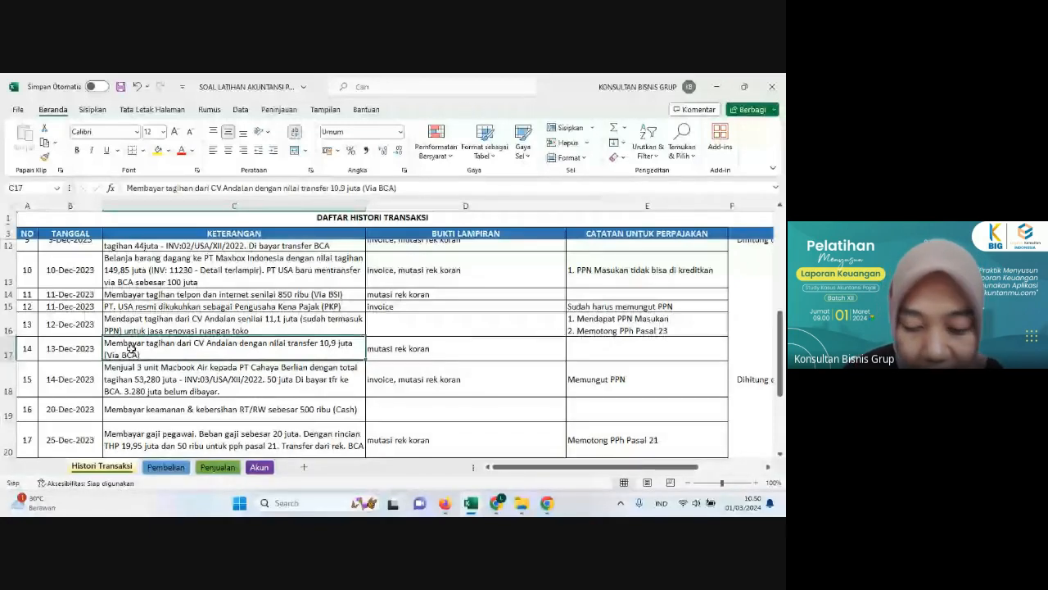
click(445, 504)
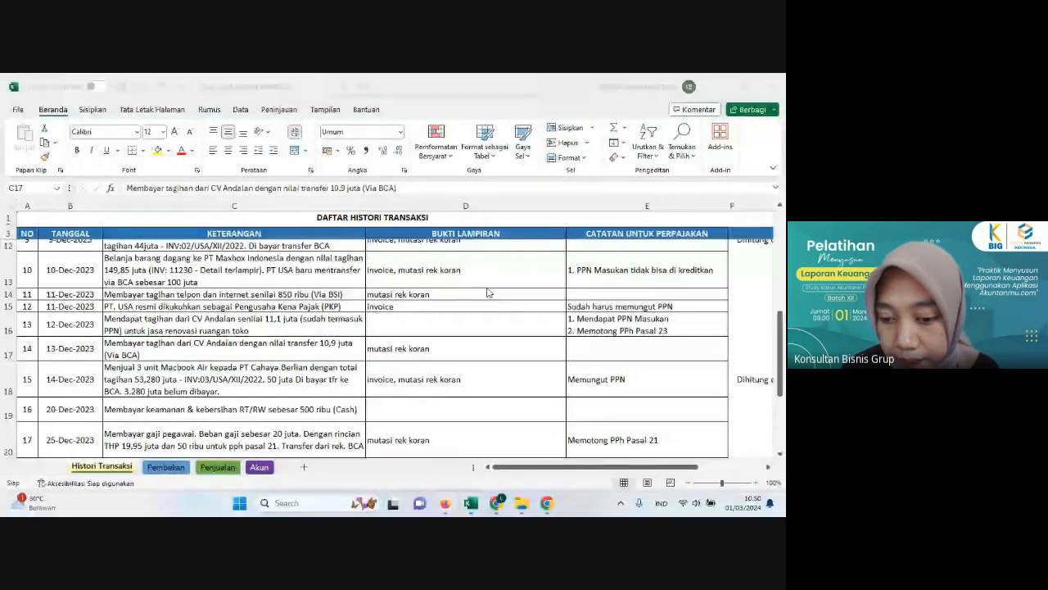
click(446, 508)
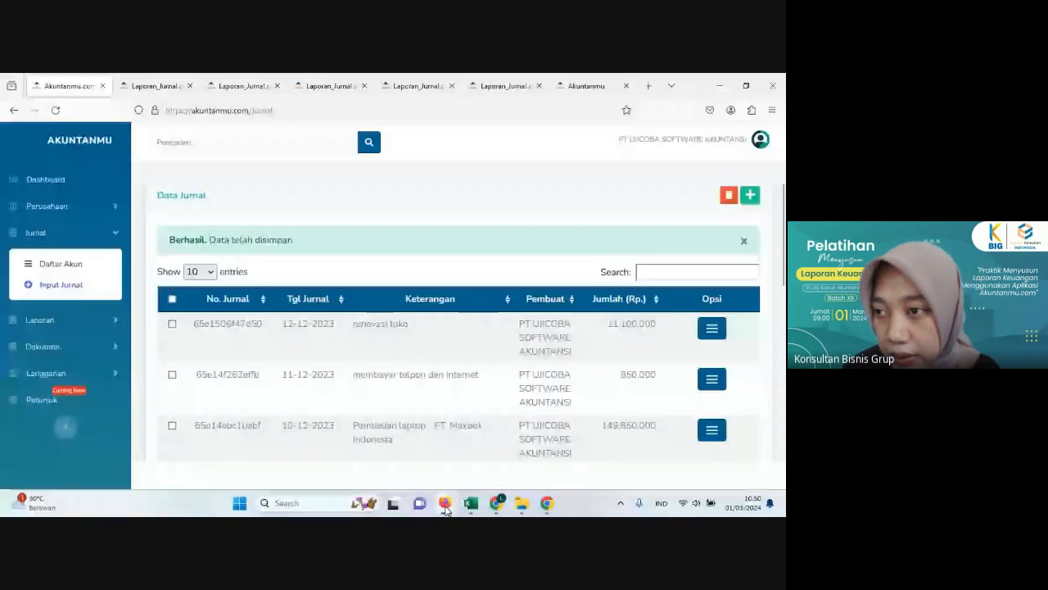
click(750, 195)
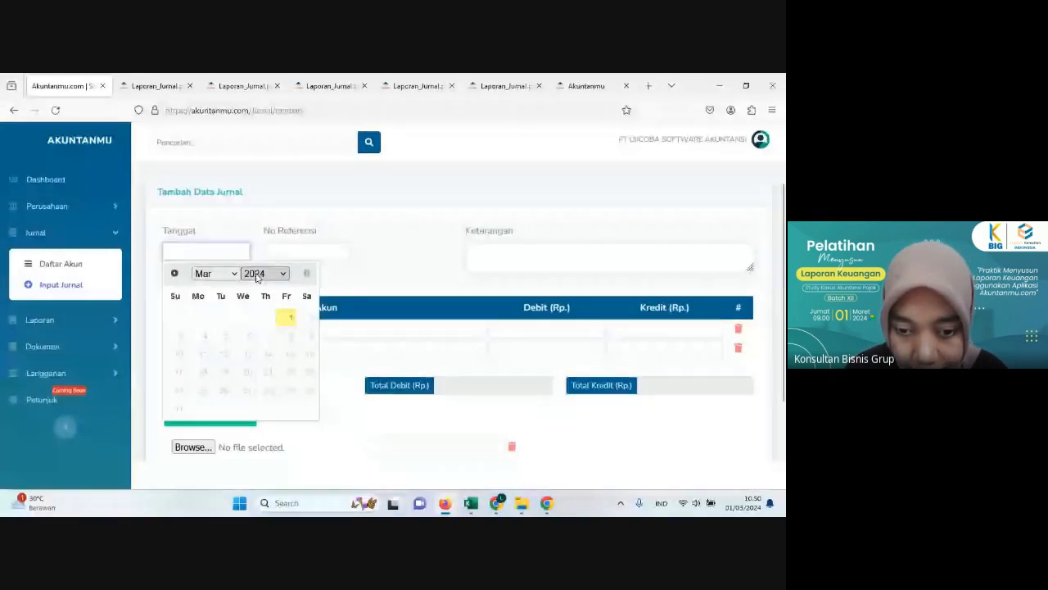
Step: Set the new journal's date to 13-12-2023
click(256, 274)
click(268, 461)
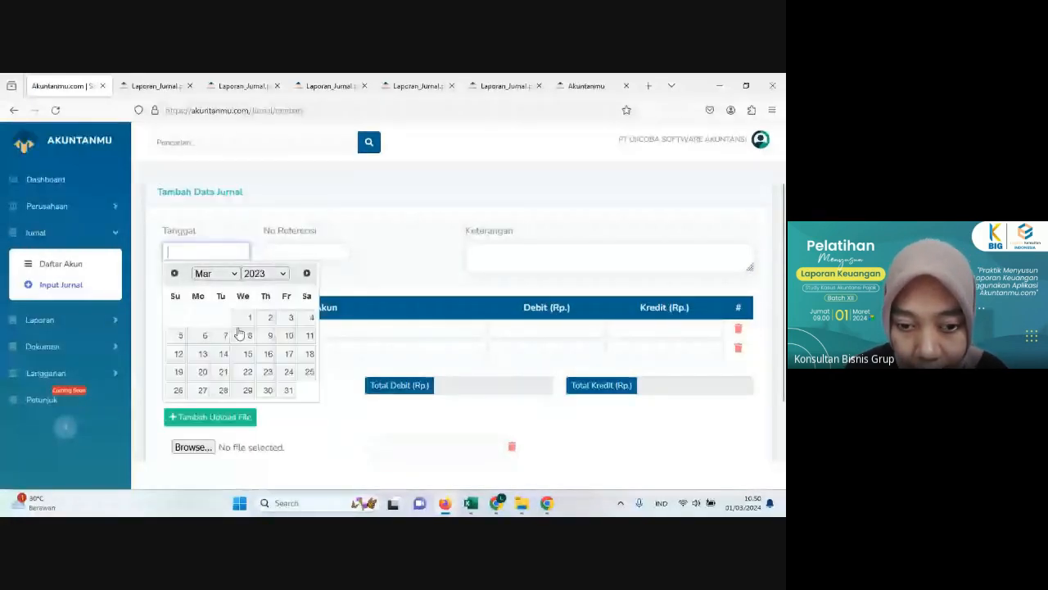
click(216, 273)
click(209, 405)
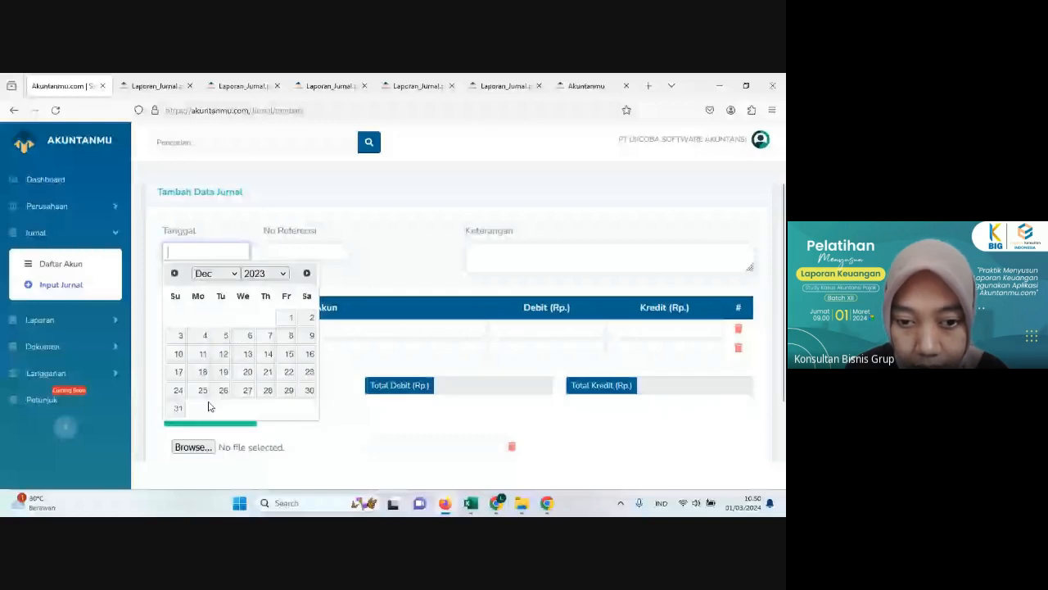
click(247, 357)
Step: Enter "membayar tagihan renovasi toko" as the journal description
click(510, 249)
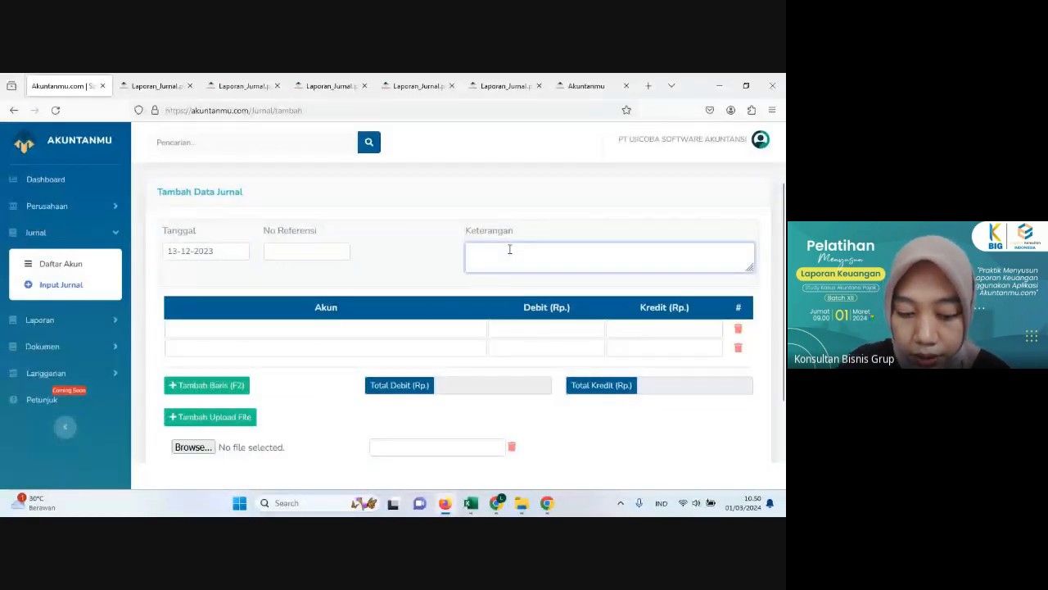
text(membayar)
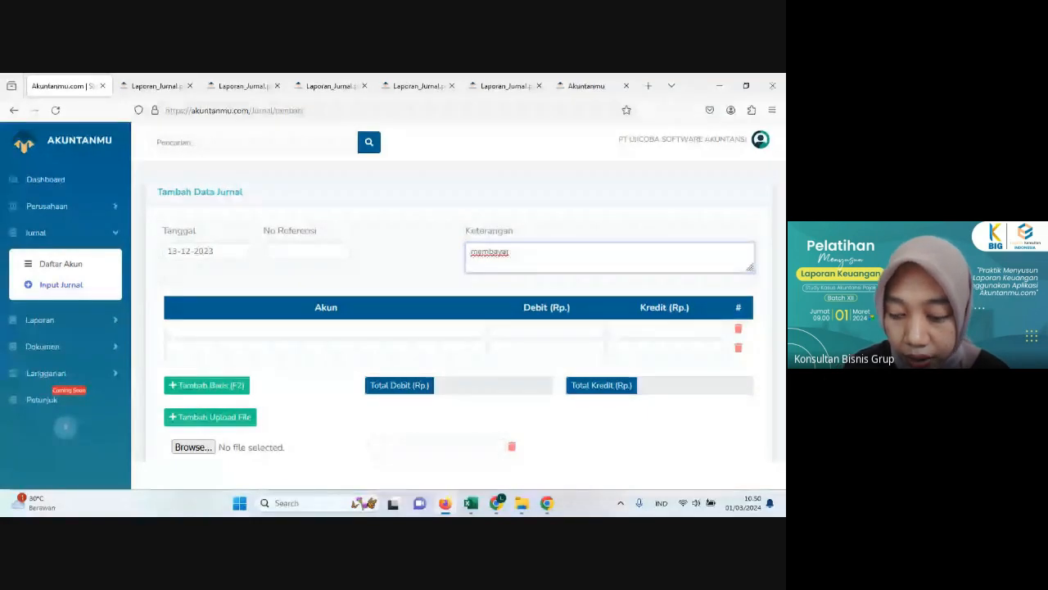
text( t)
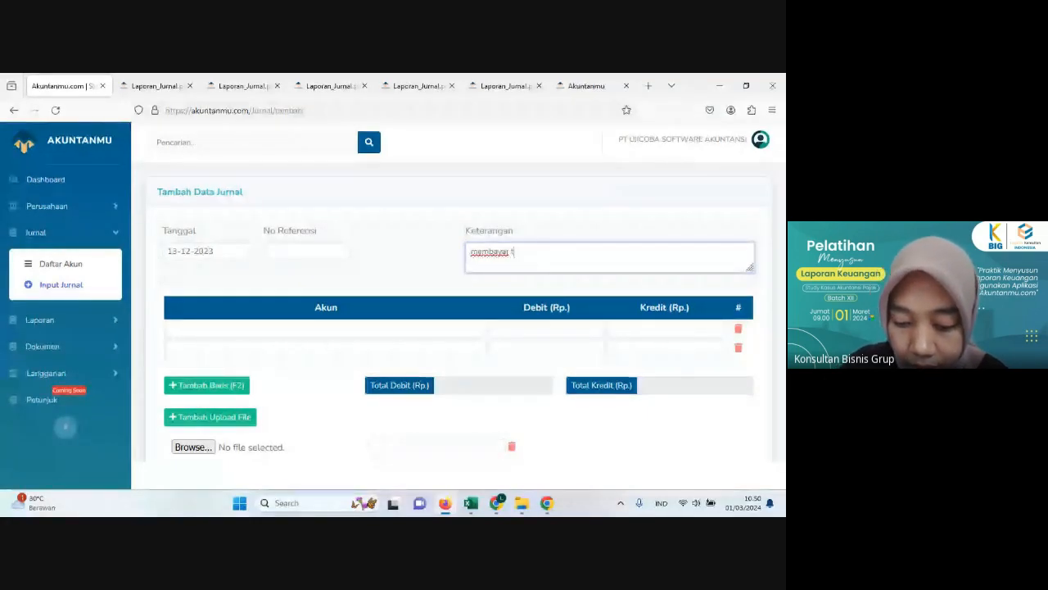
text(agihan ren)
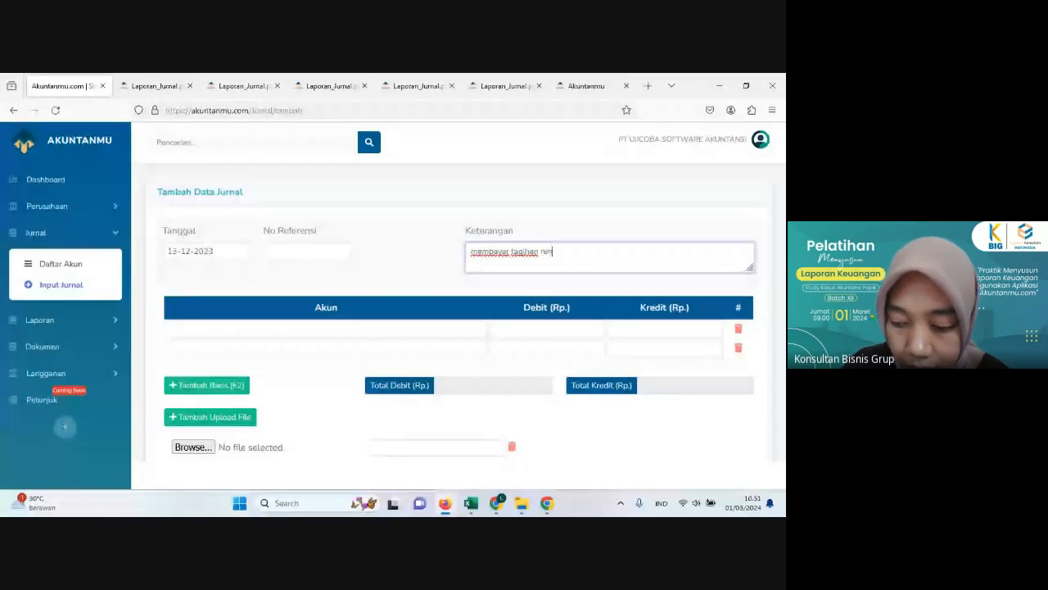
text(ovasi toko)
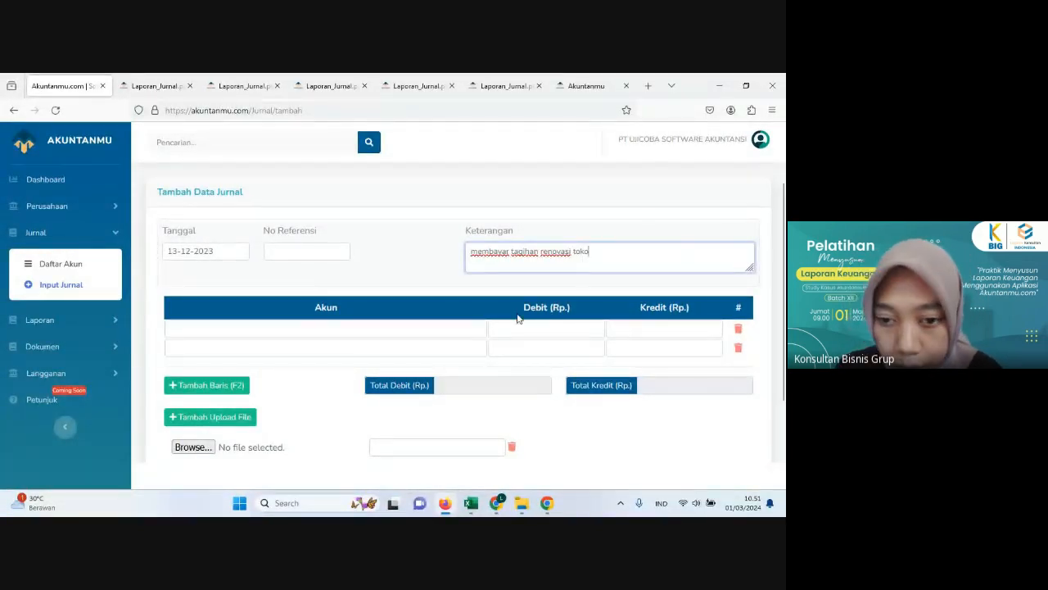
Step: Assign the account Hutang Usaha - CV Andalan to the first journal line
click(352, 324)
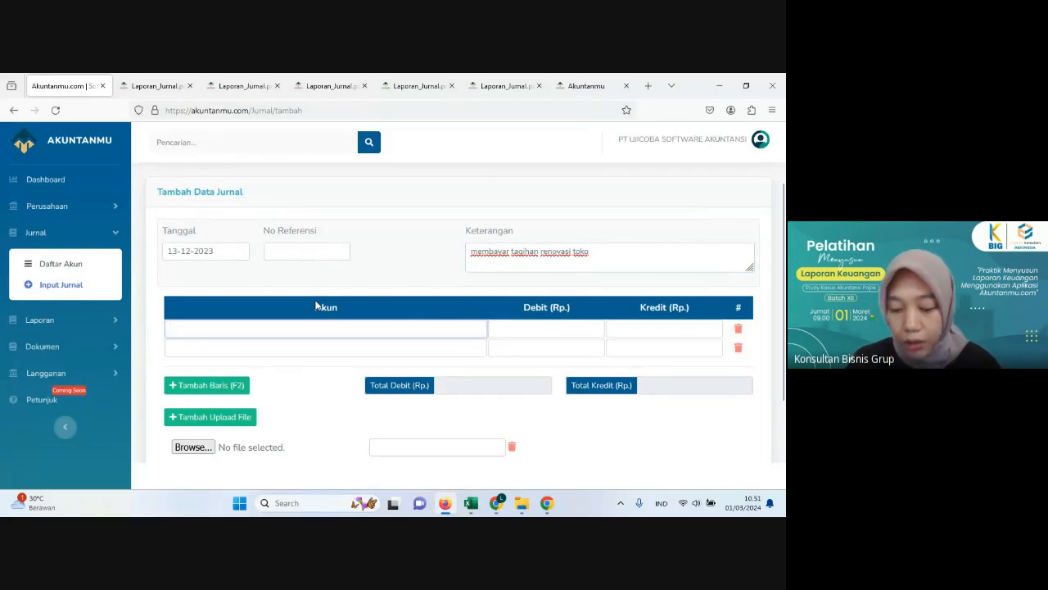
text(huta)
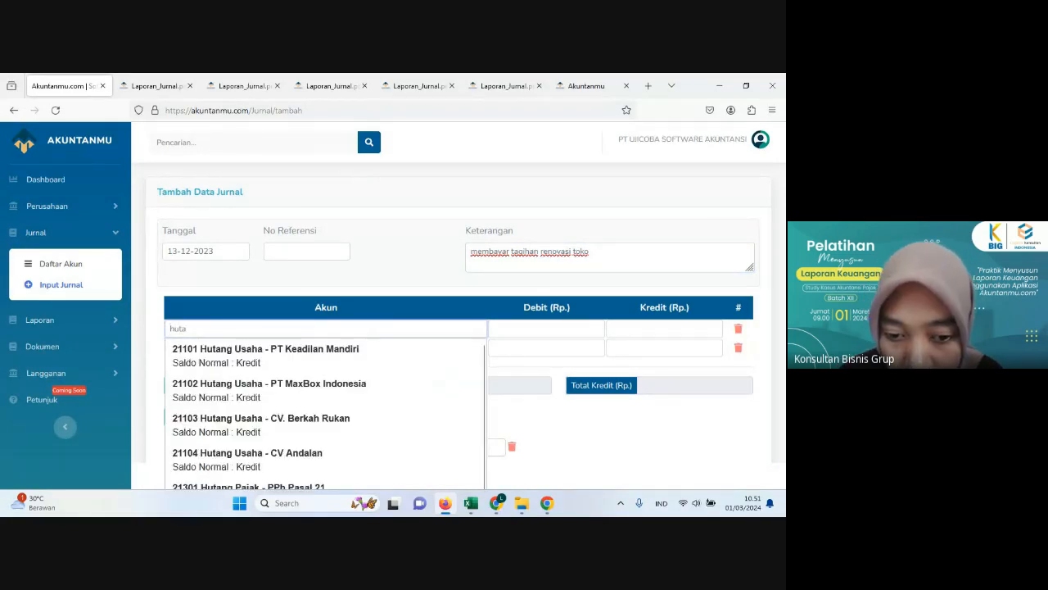
click(308, 455)
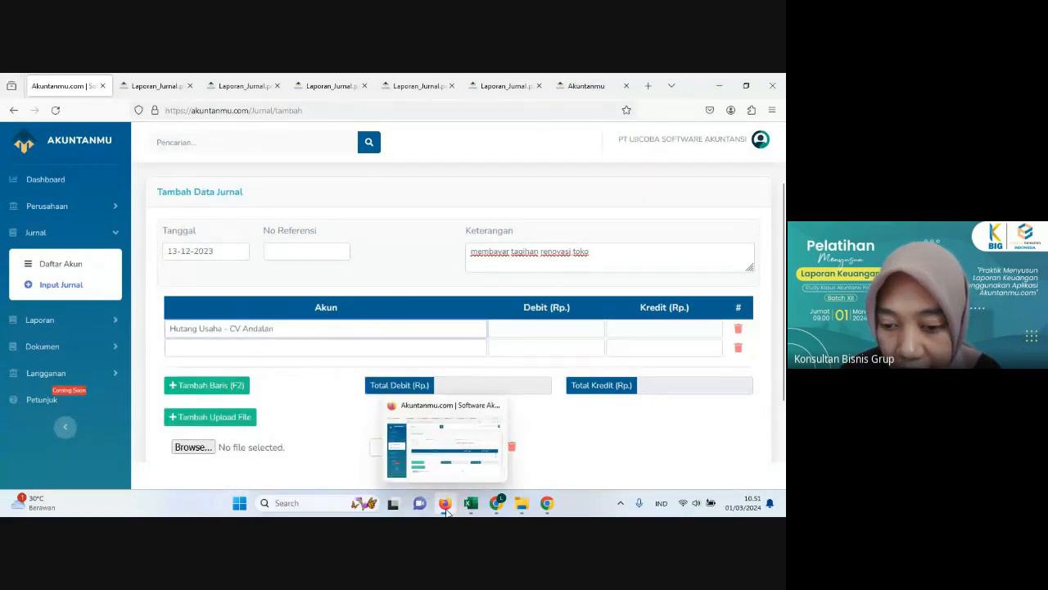
Step: Check the 13 December payment method in Excel and assign the account Bank Central Asia to the second line of the Akuntanmu journal
click(471, 503)
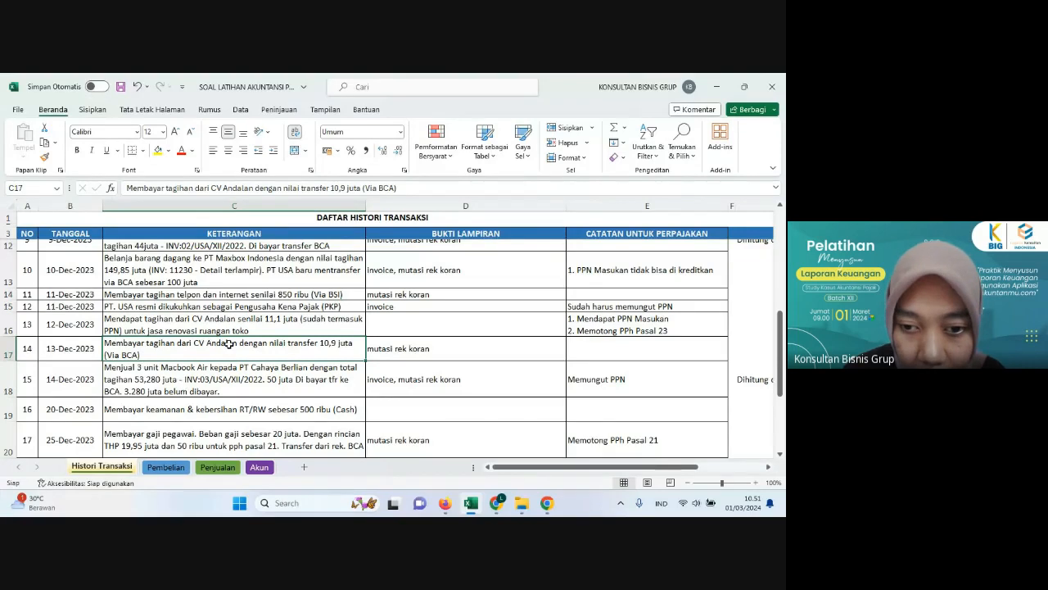
click(451, 505)
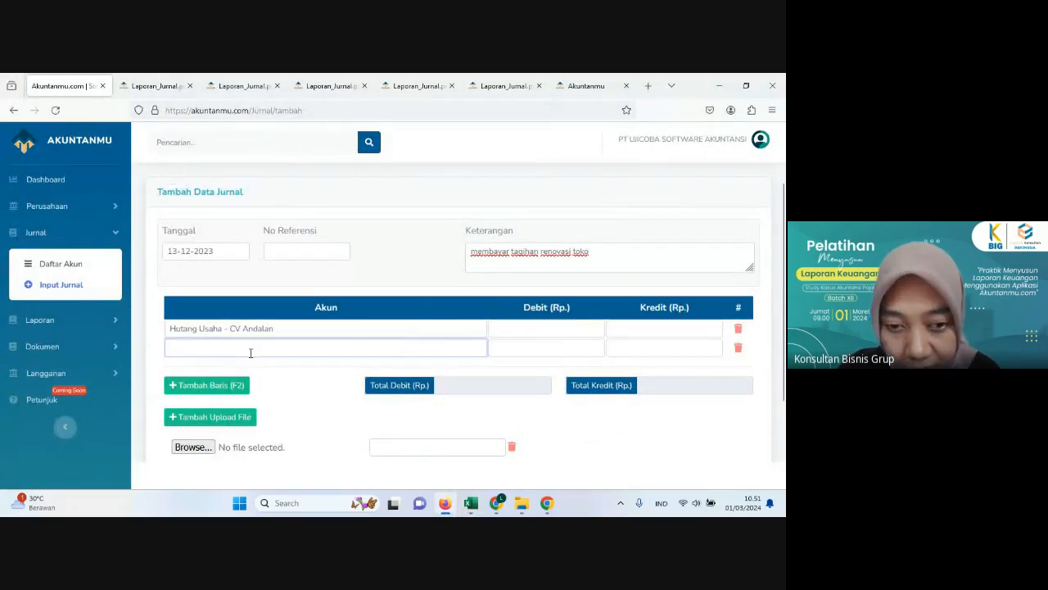
text(bank)
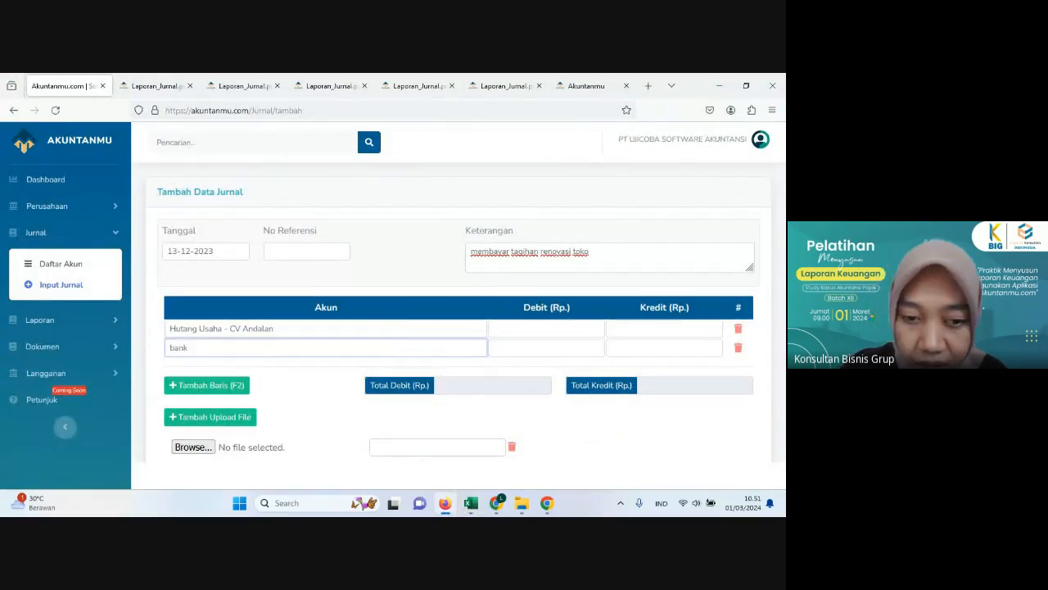
key(Down)
key(Return)
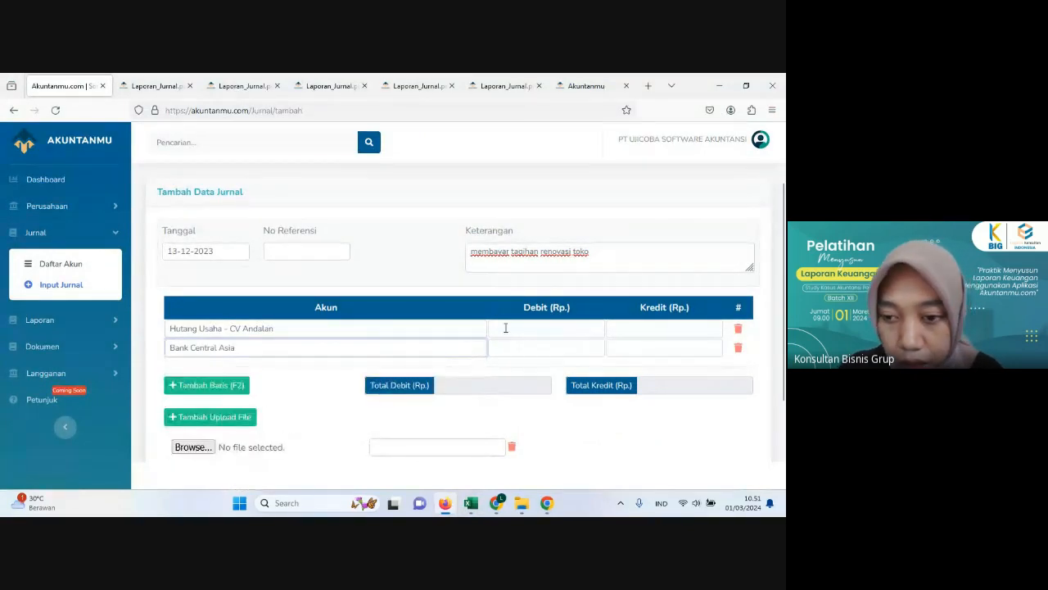
Step: Enter 10,900,000 as the debit for Hutang Usaha - CV Andalan and the credit for Bank Central Asia, and save the journal
click(506, 327)
text(10.900)
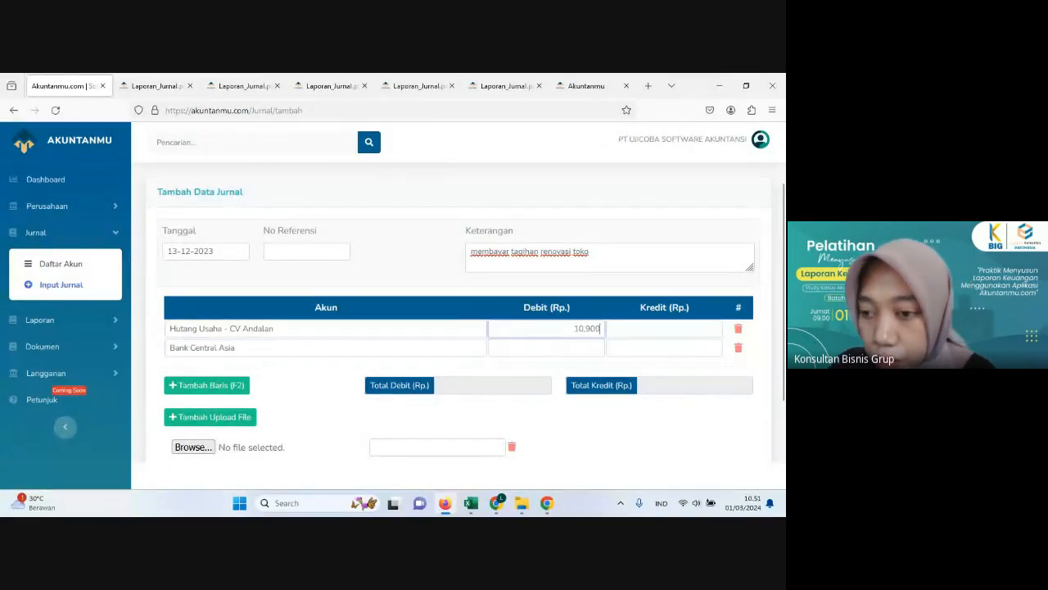
text(.000)
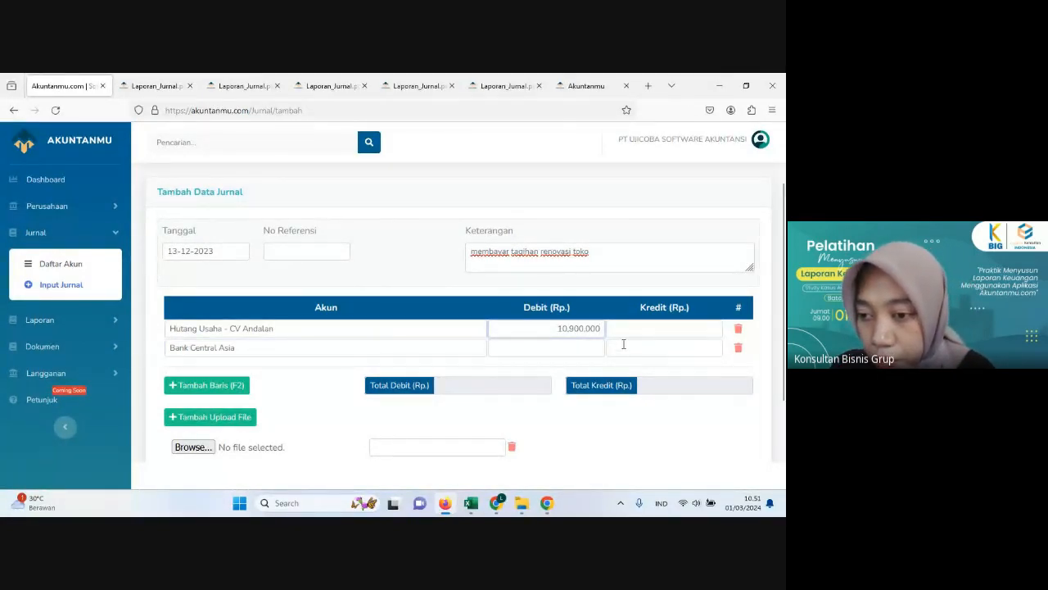
click(623, 344)
text(10,900,0)
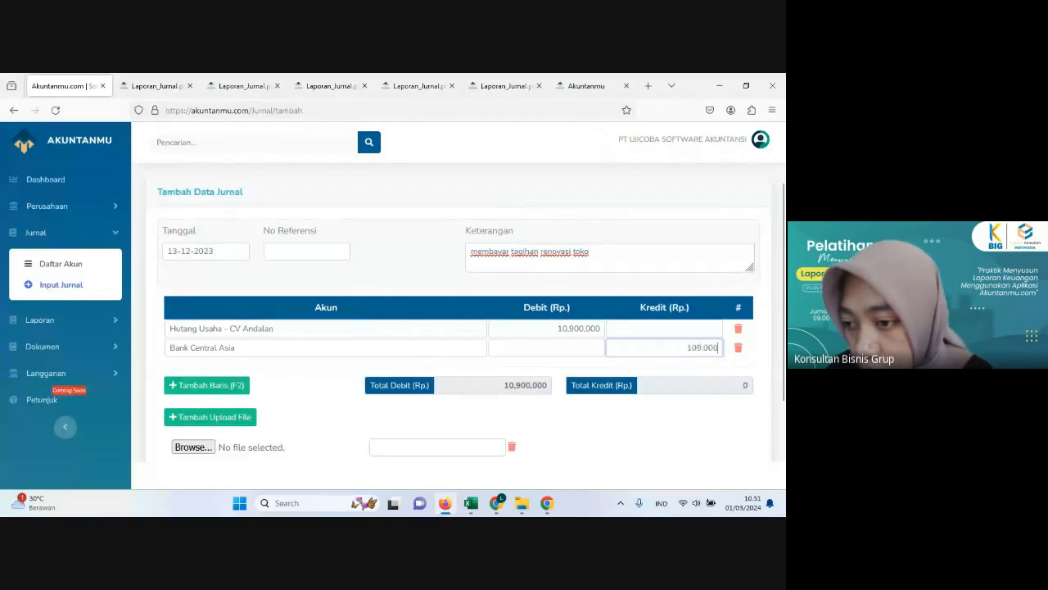
text(00)
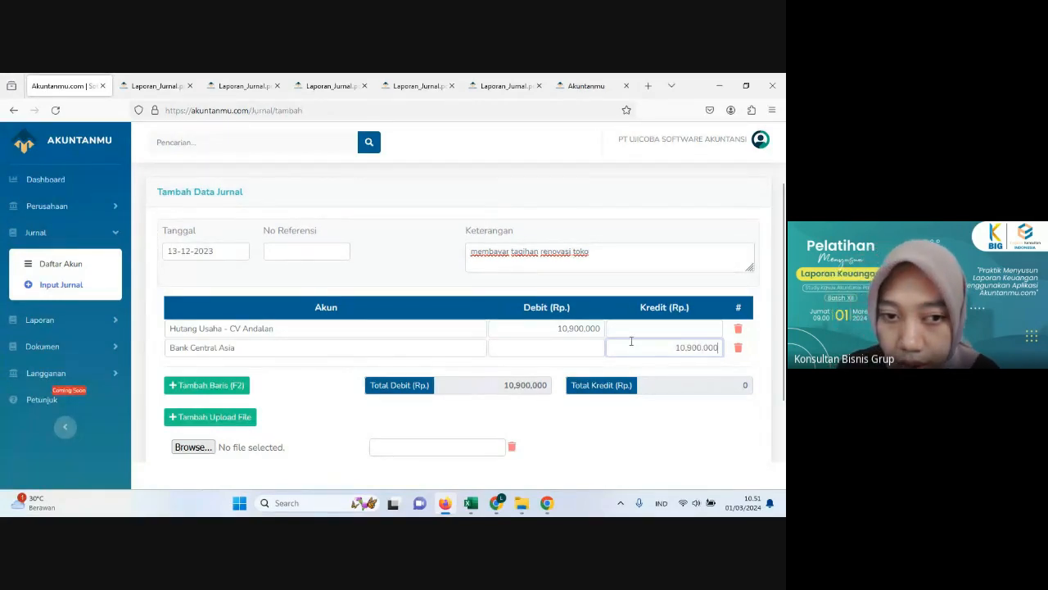
scroll(631, 341, down, 2)
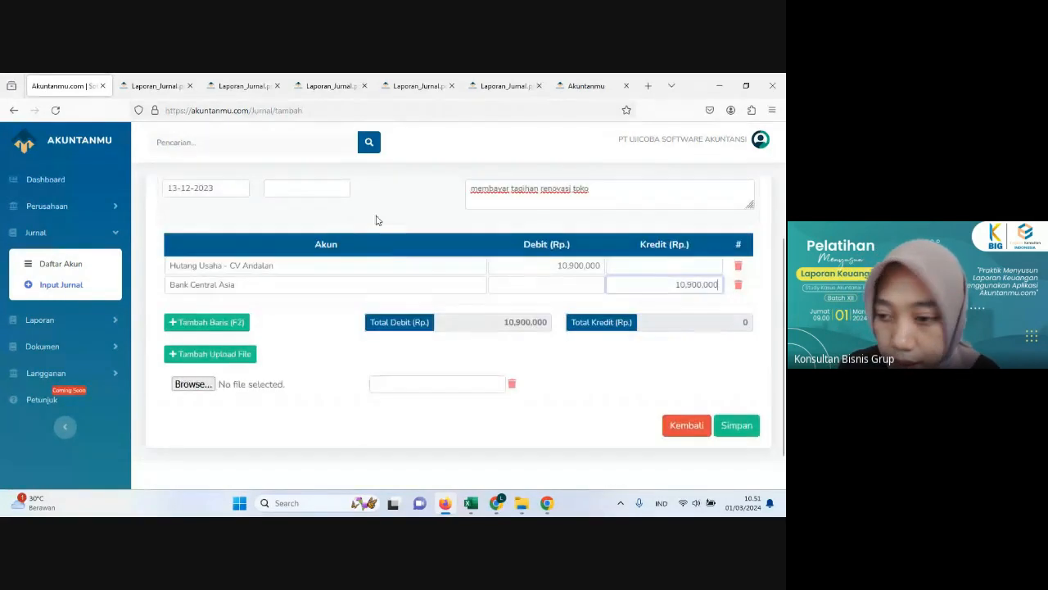
click(737, 426)
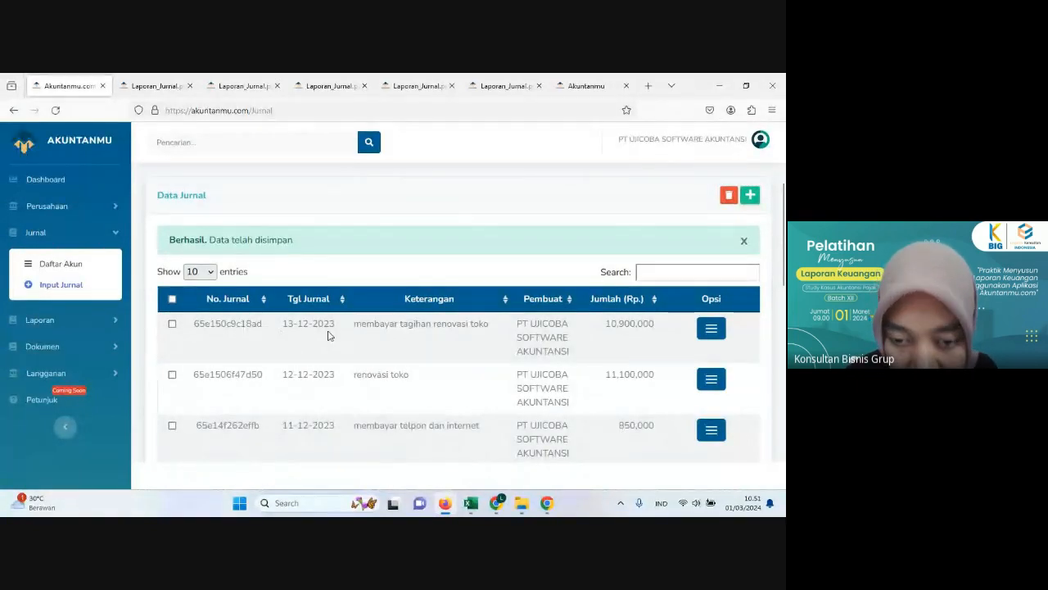
Step: Open the journal report and review the recorded entries from 13-12-2023 down to the debit and credit totals
scroll(327, 335, down, 1)
scroll(315, 335, up, 1)
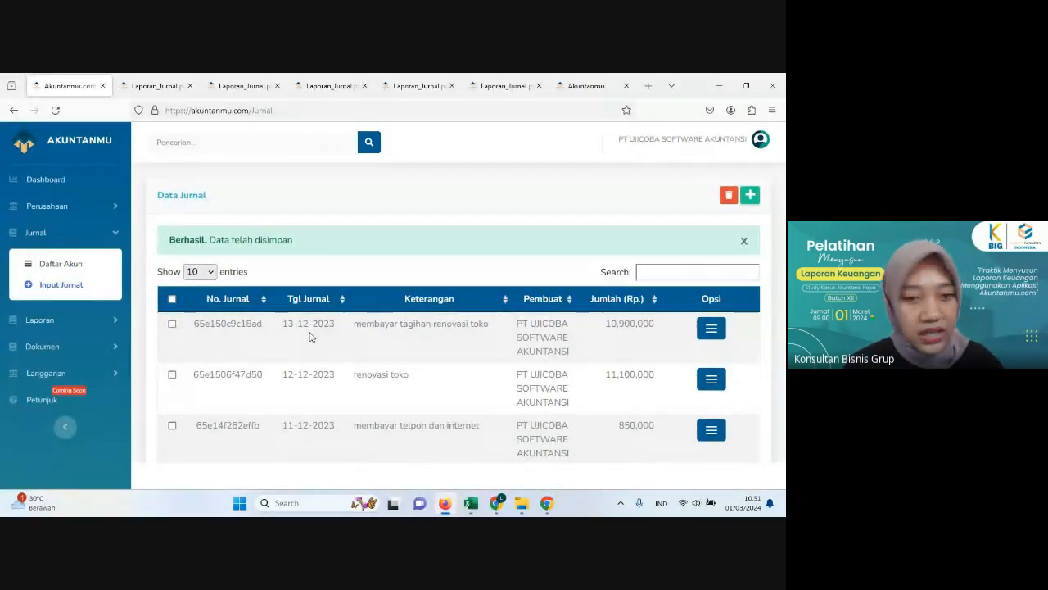
click(57, 319)
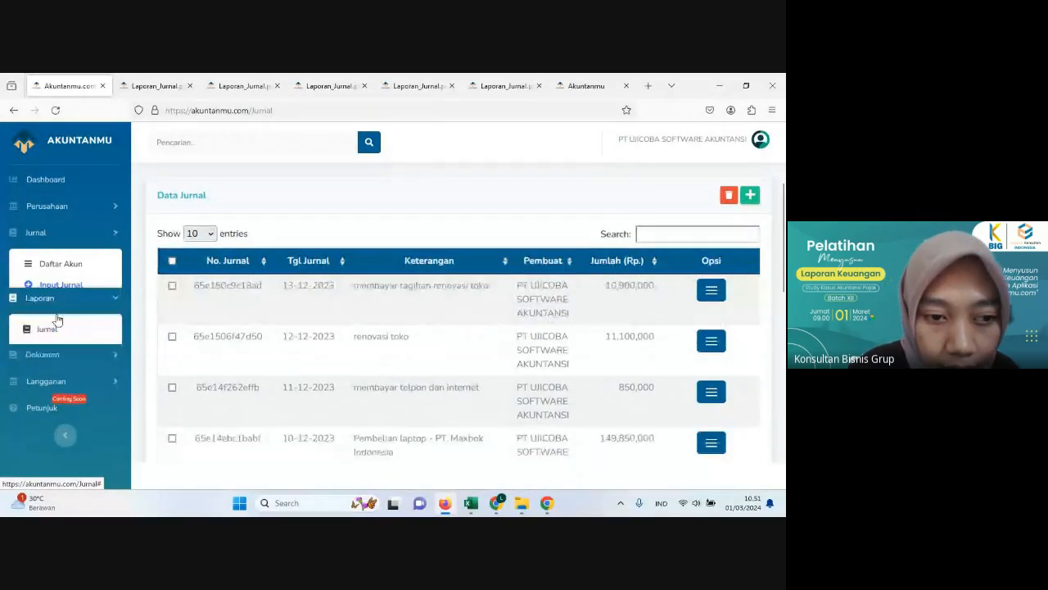
click(57, 292)
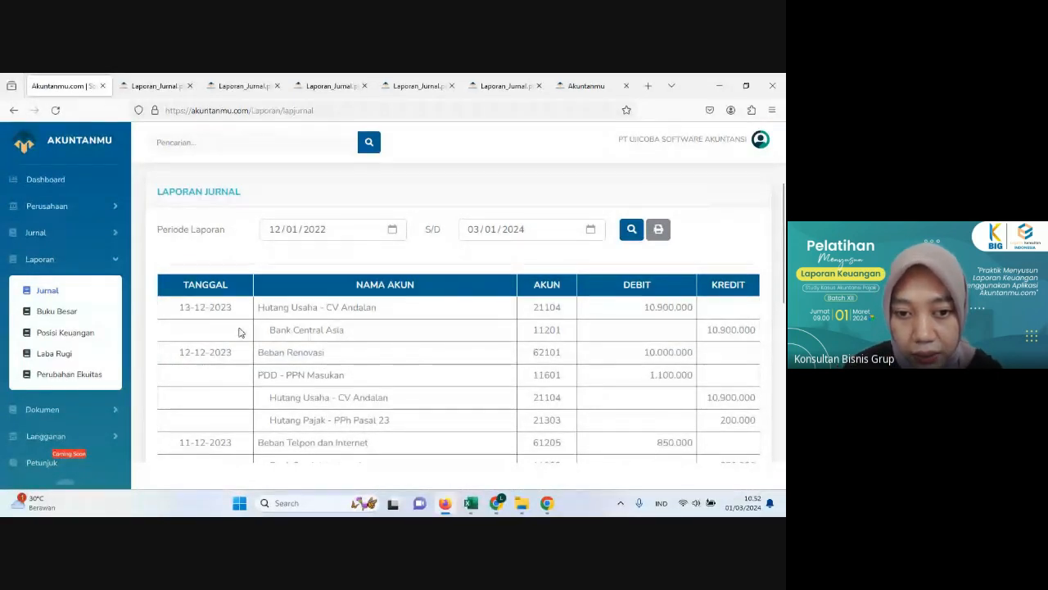
scroll(278, 348, down, 2)
scroll(443, 234, down, 1)
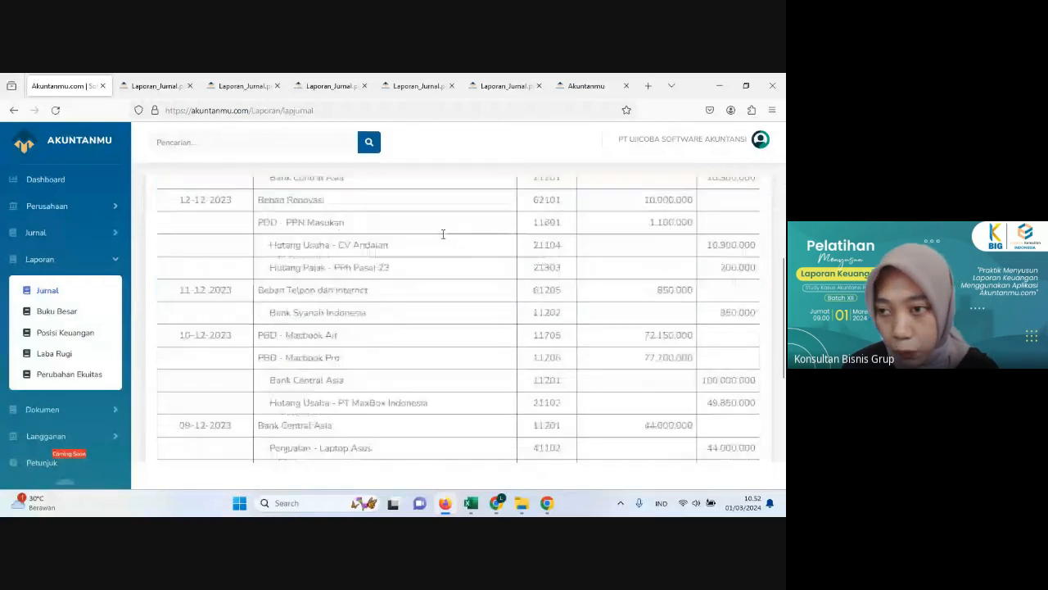
scroll(524, 236, up, 2)
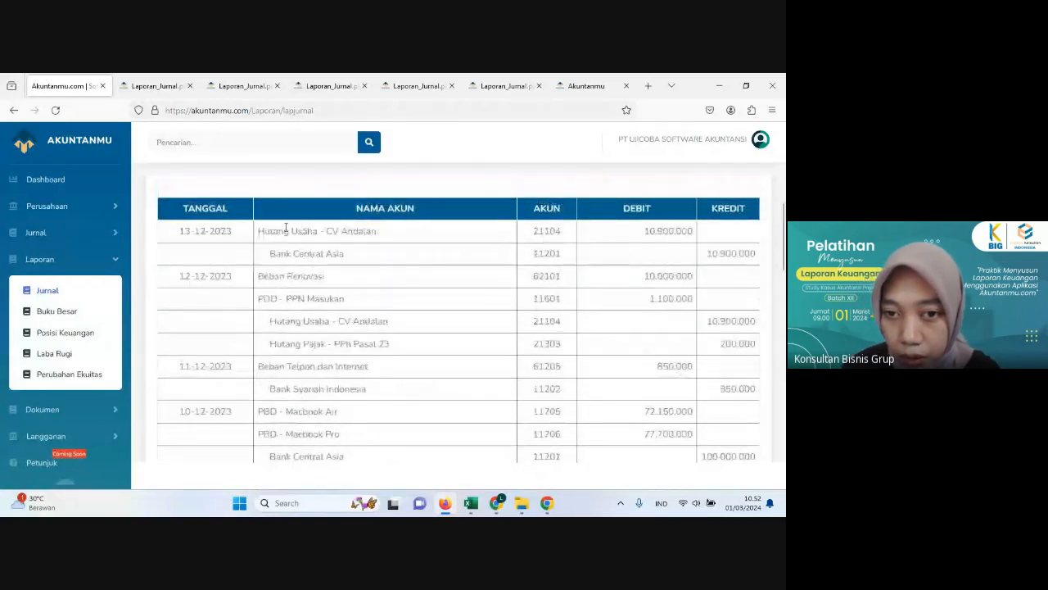
scroll(405, 276, down, 2)
scroll(404, 276, down, 6)
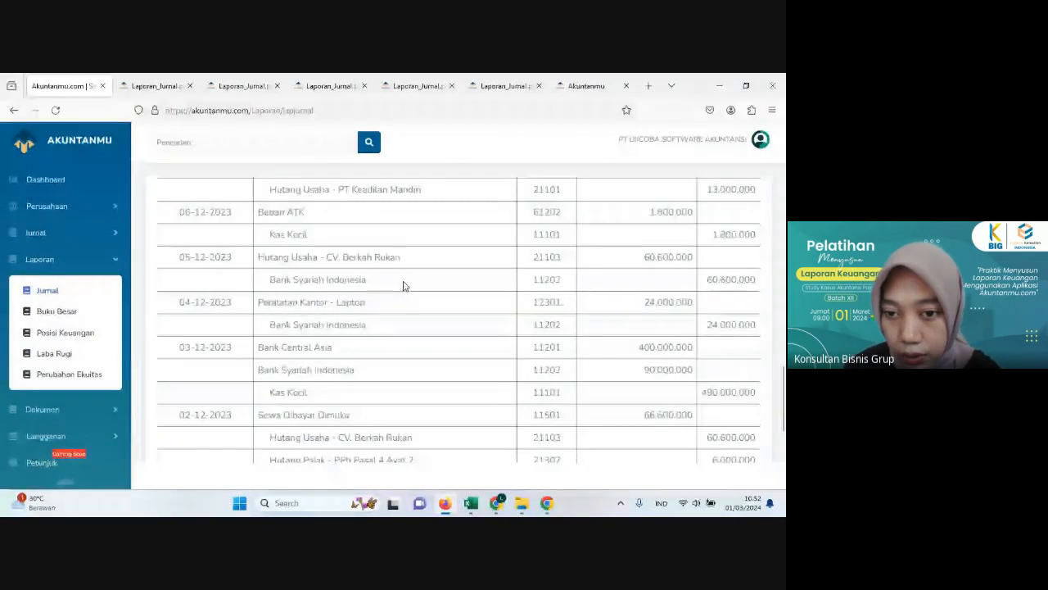
scroll(405, 282, down, 1)
scroll(408, 280, down, 1)
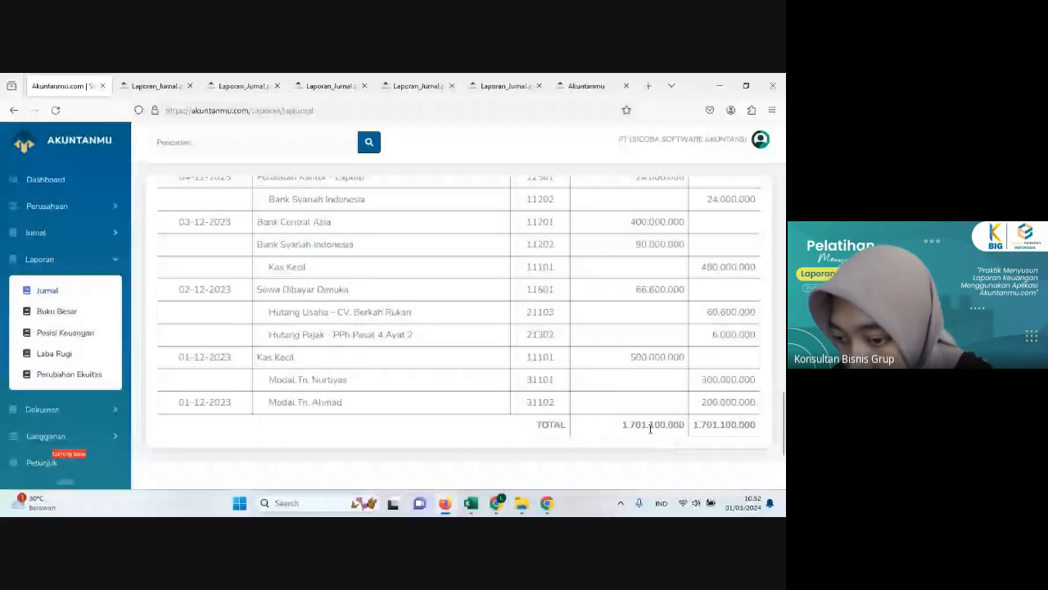
Step: Open the general ledger report (Buku Besar) and select Bank Syariah Indonesia as its account
click(49, 312)
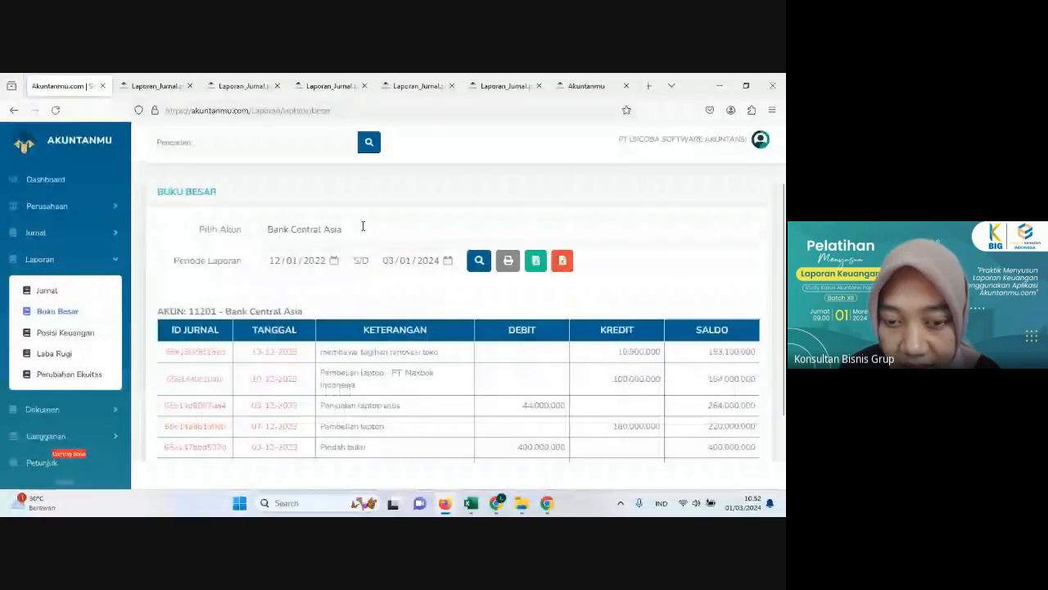
click(363, 226)
text(ban)
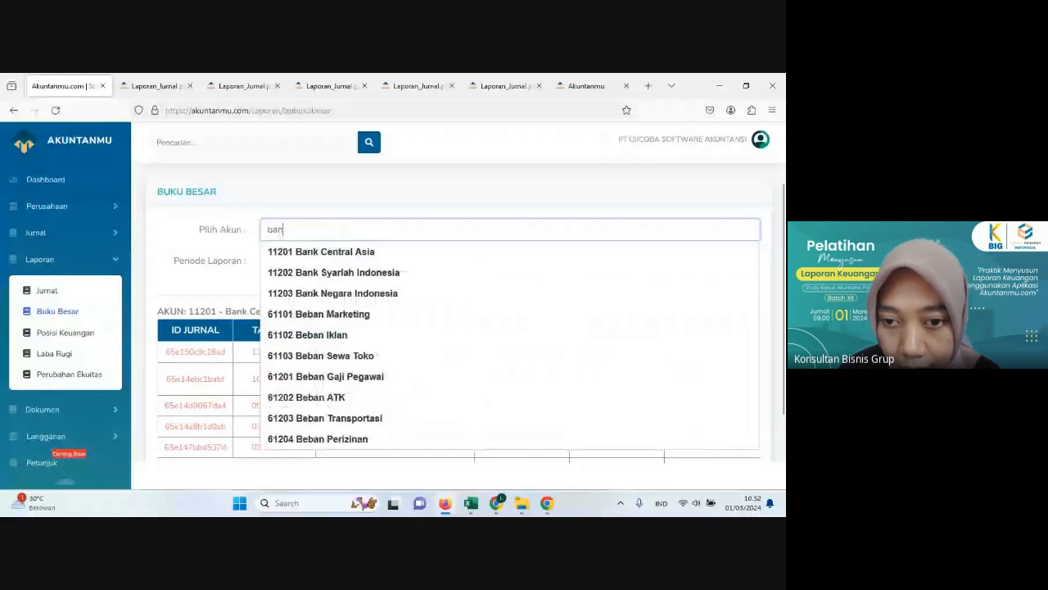
click(284, 272)
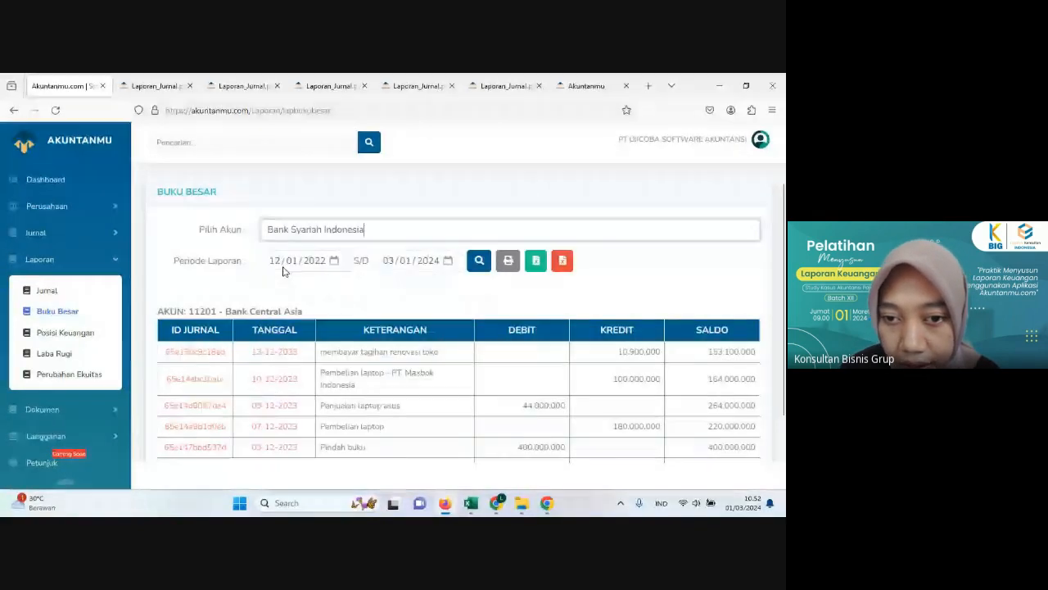
Step: Set the start date of the general ledger period to 12/01/2023
click(333, 260)
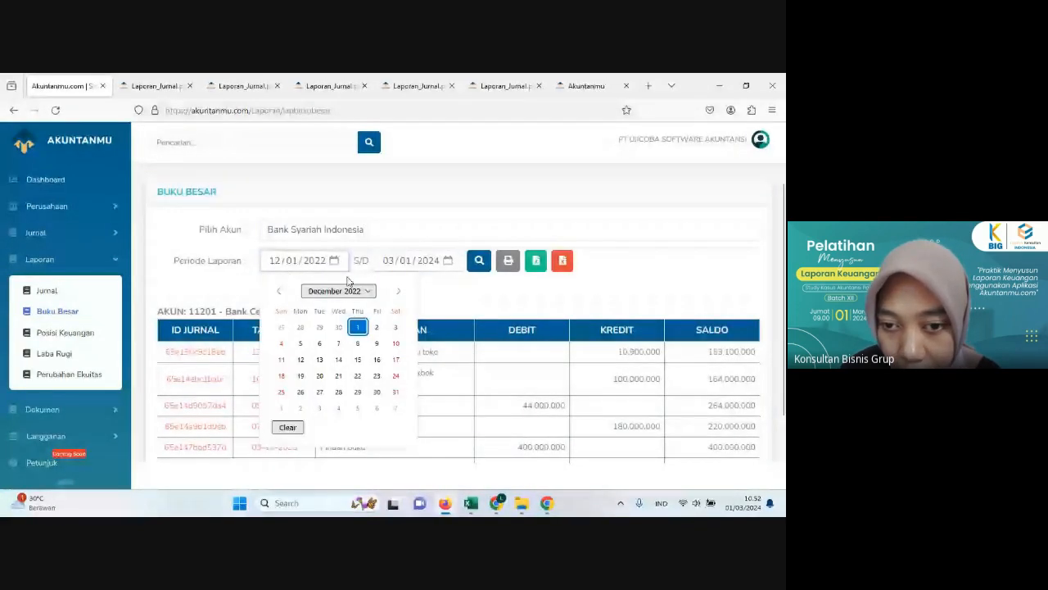
click(352, 291)
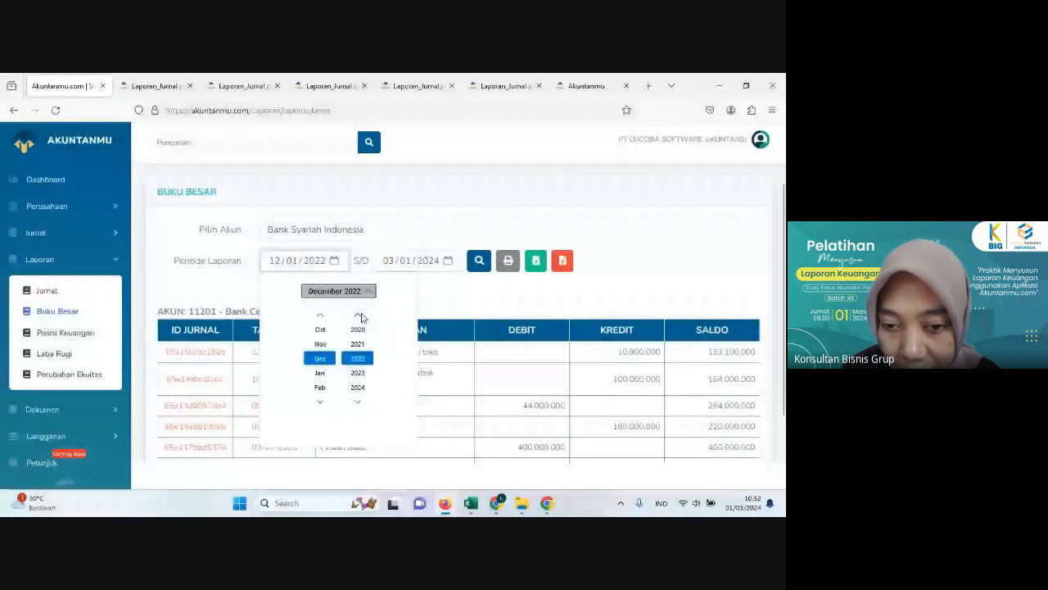
click(358, 372)
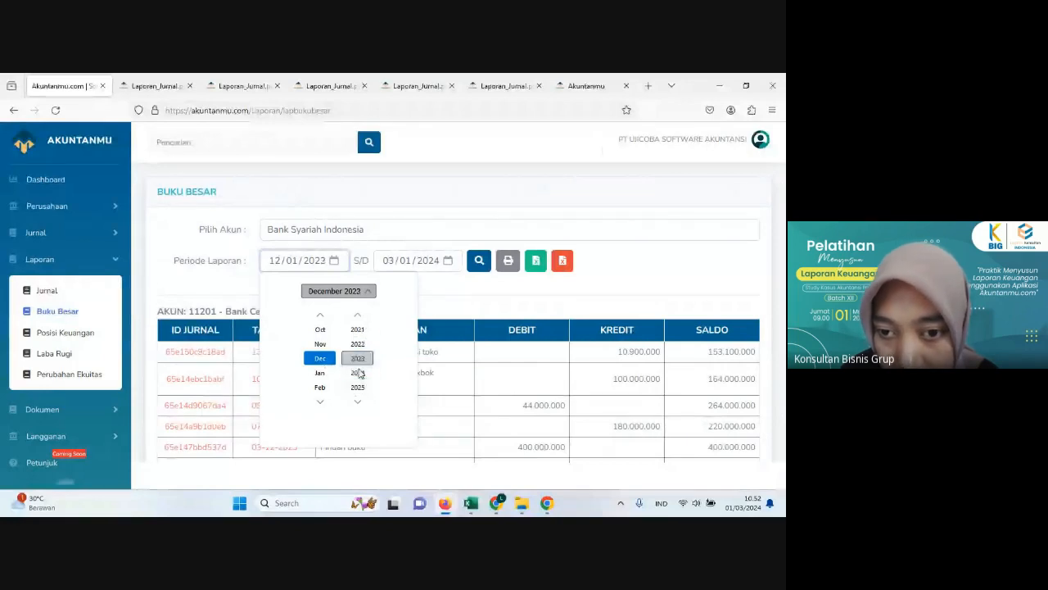
click(361, 291)
click(378, 329)
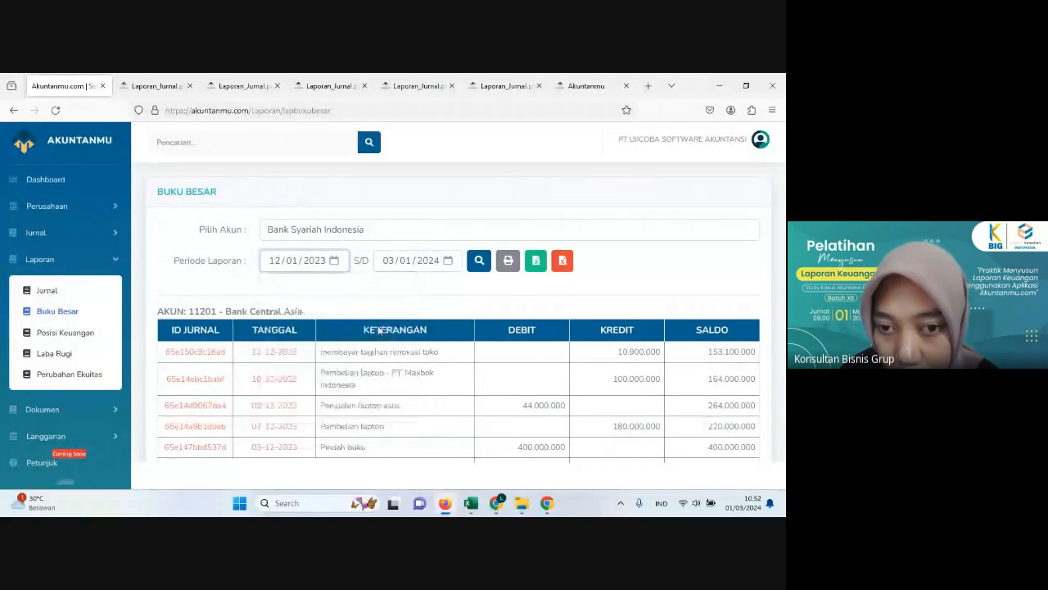
Step: Set the end date of the general ledger period to 12/31/2024 and load the report
click(447, 261)
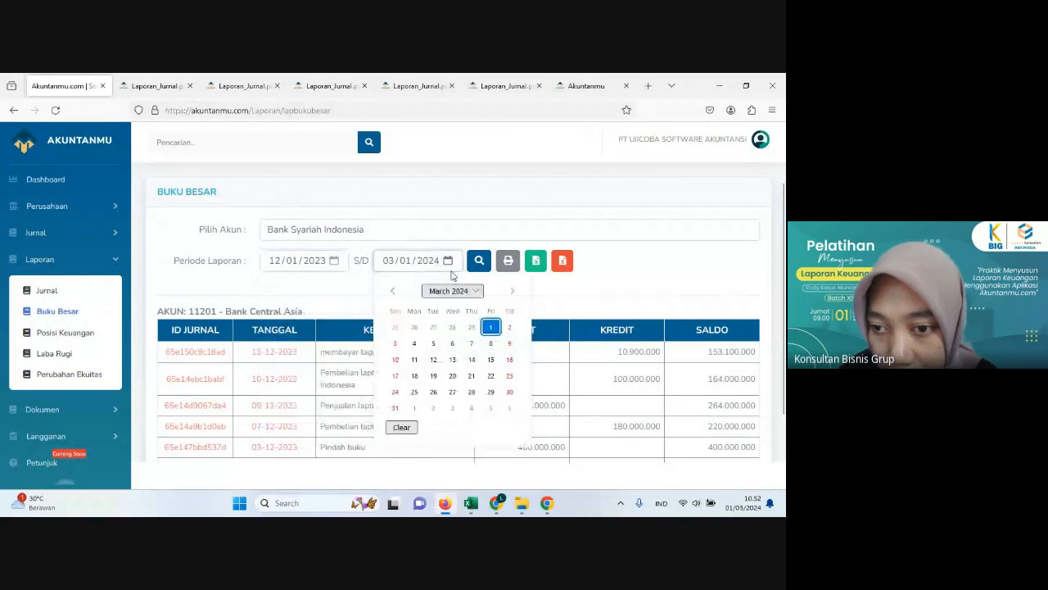
click(452, 291)
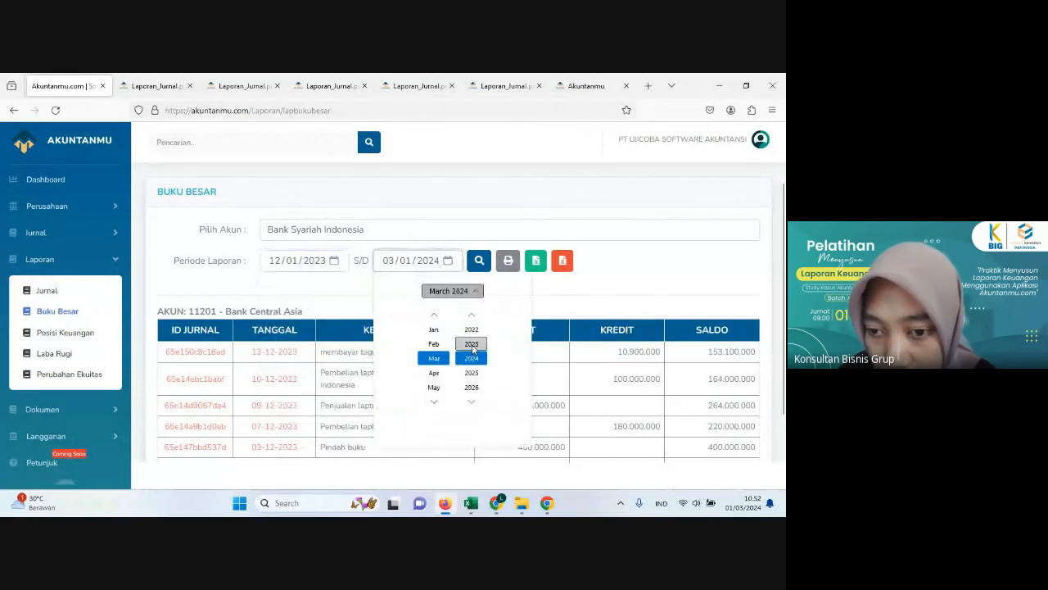
scroll(432, 384, down, 3)
scroll(434, 384, down, 4)
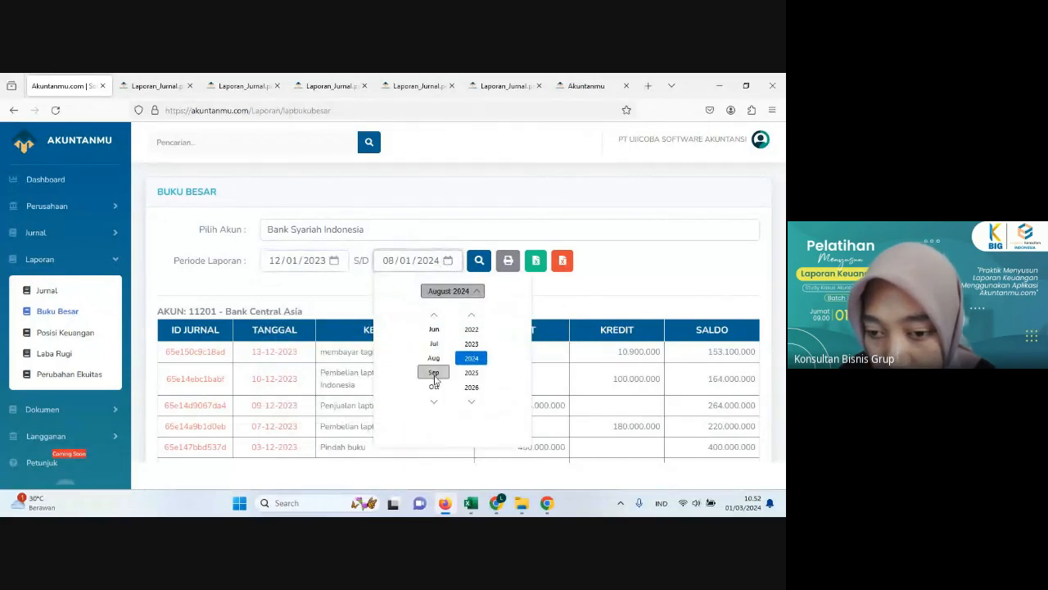
click(434, 365)
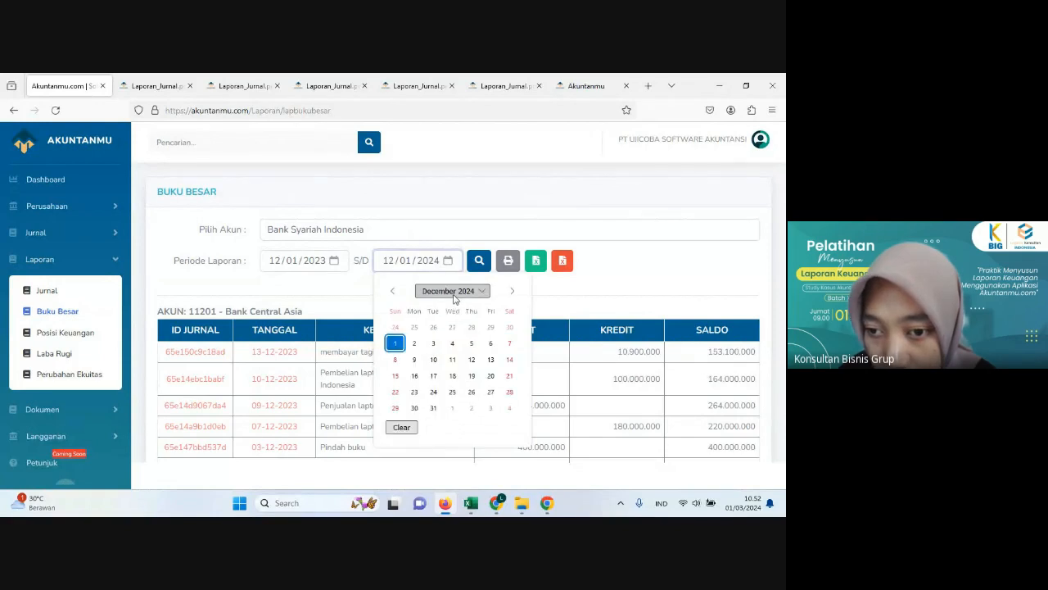
click(435, 408)
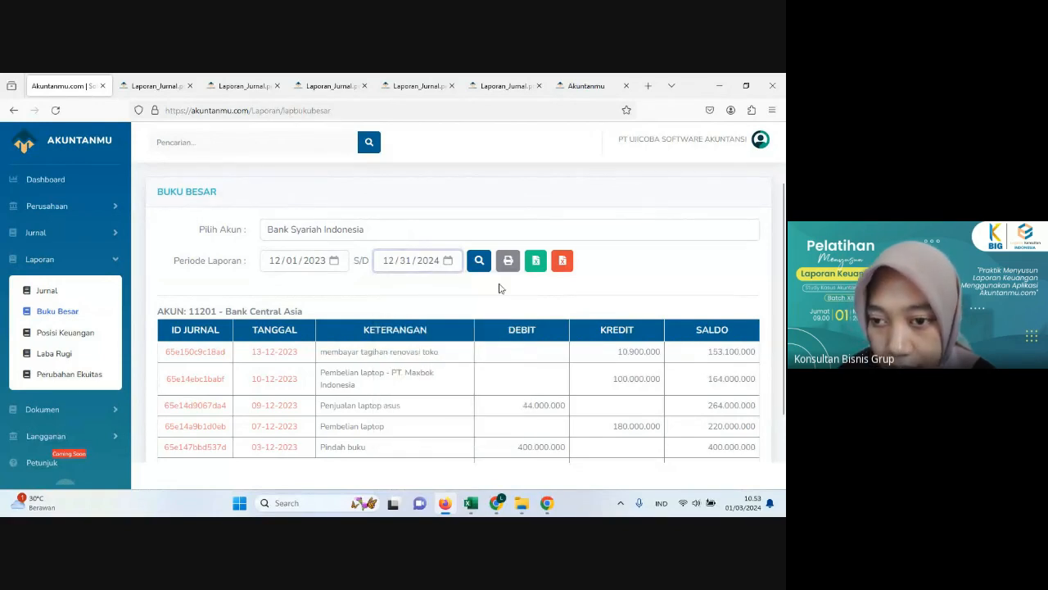
click(482, 271)
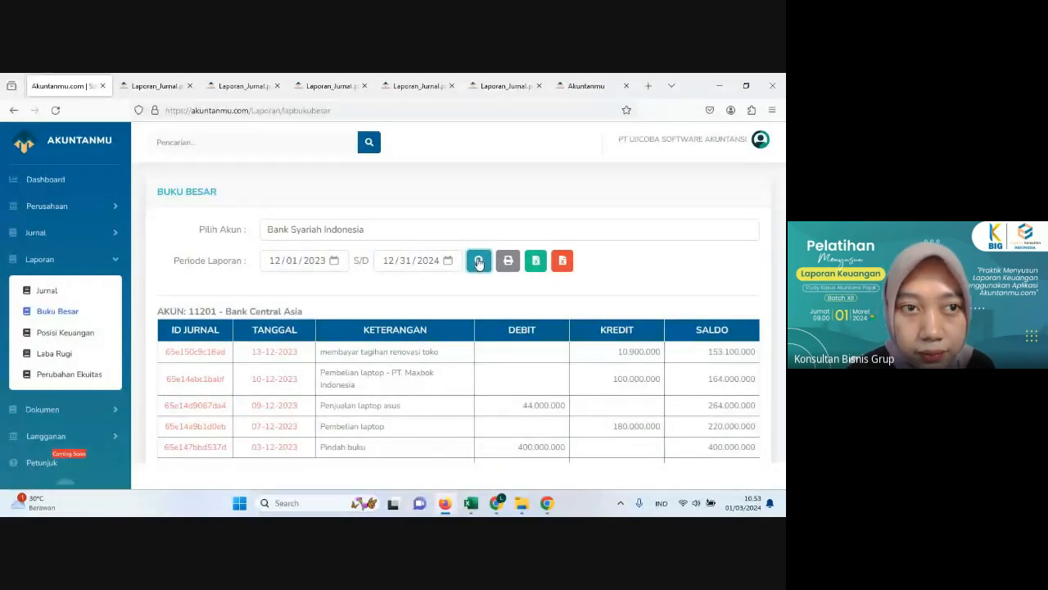
click(56, 110)
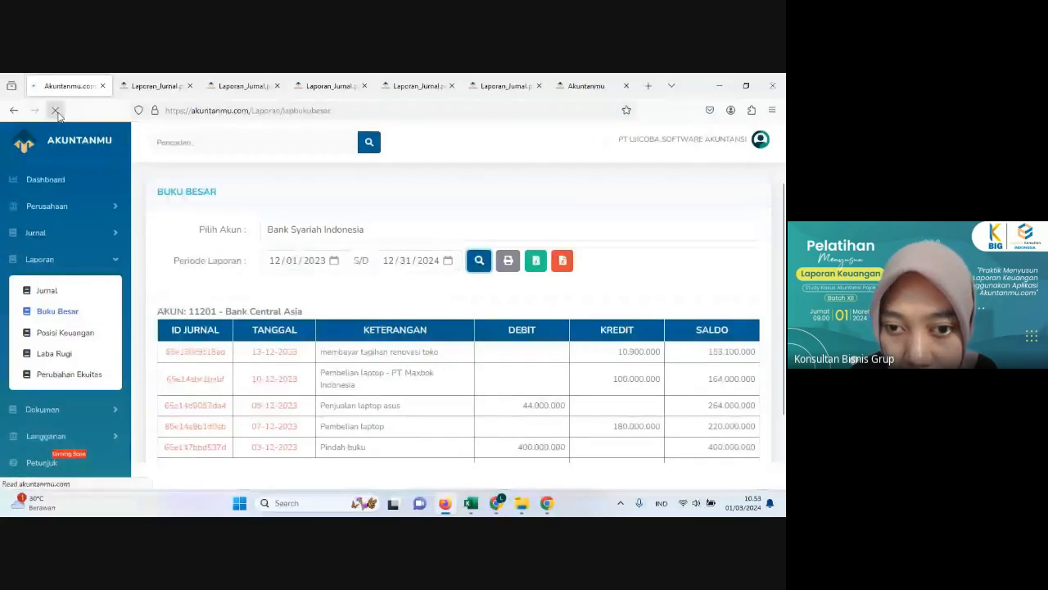
Step: Change the ledger period's end date to 12/31/2023 and regenerate the Bank Syariah Indonesia ledger
click(448, 261)
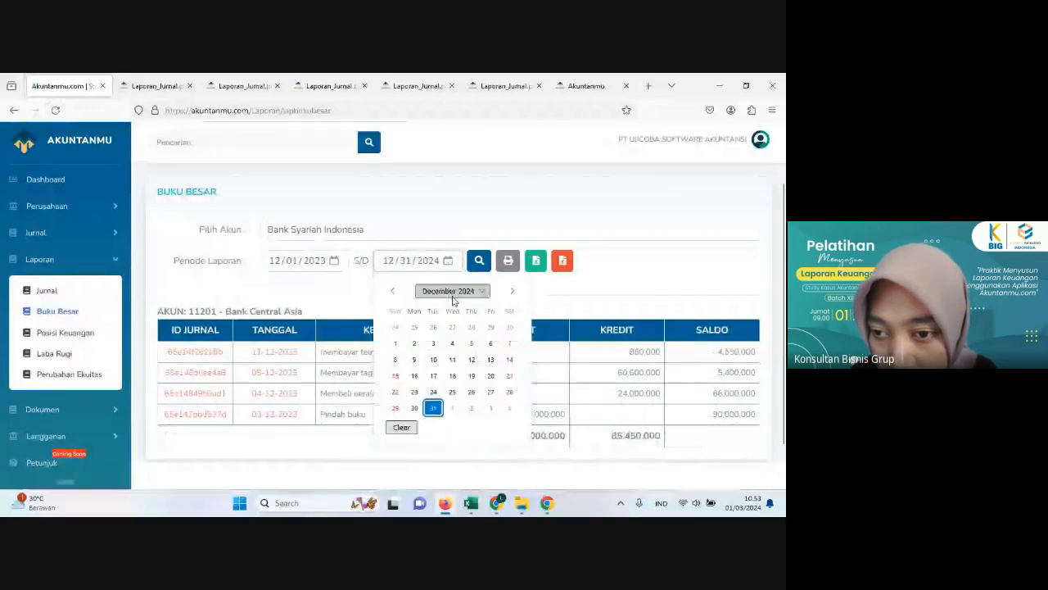
click(453, 293)
click(474, 344)
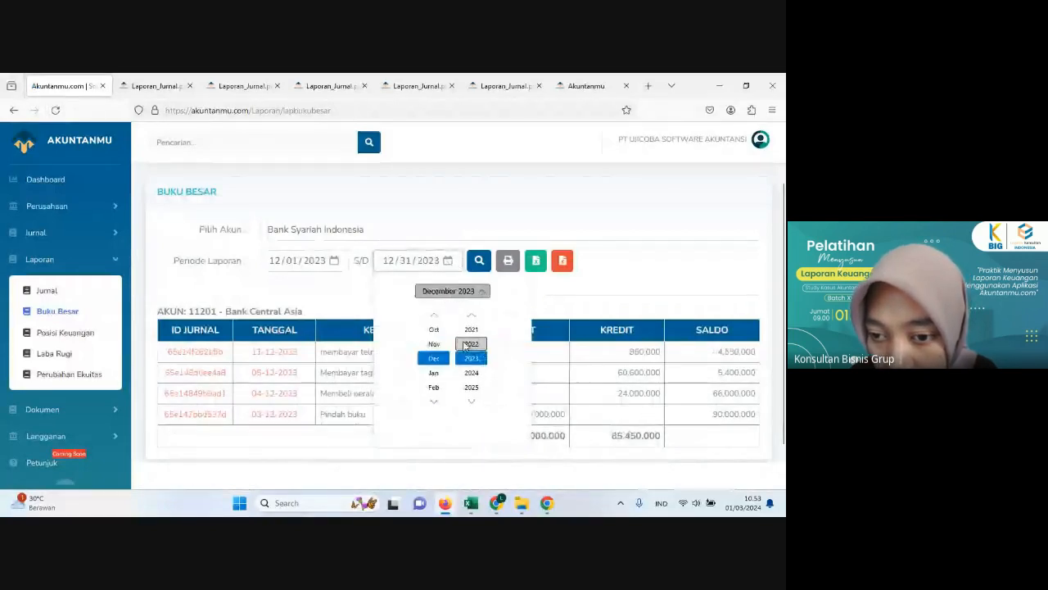
click(449, 291)
click(479, 261)
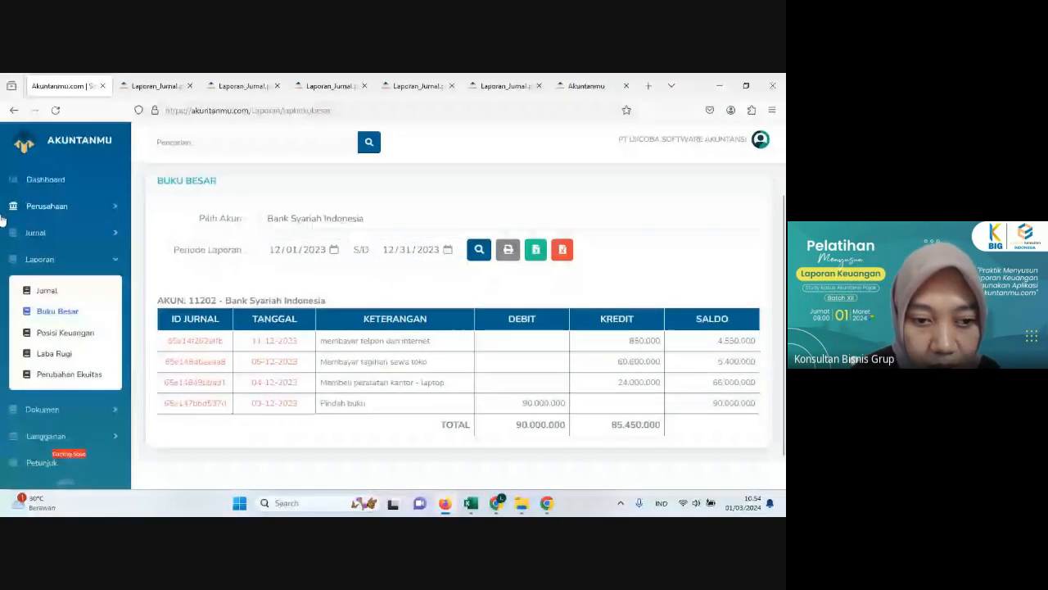
Step: Open the financial position report (Posisi Keuangan) and examine its asset and liability accounts
click(72, 332)
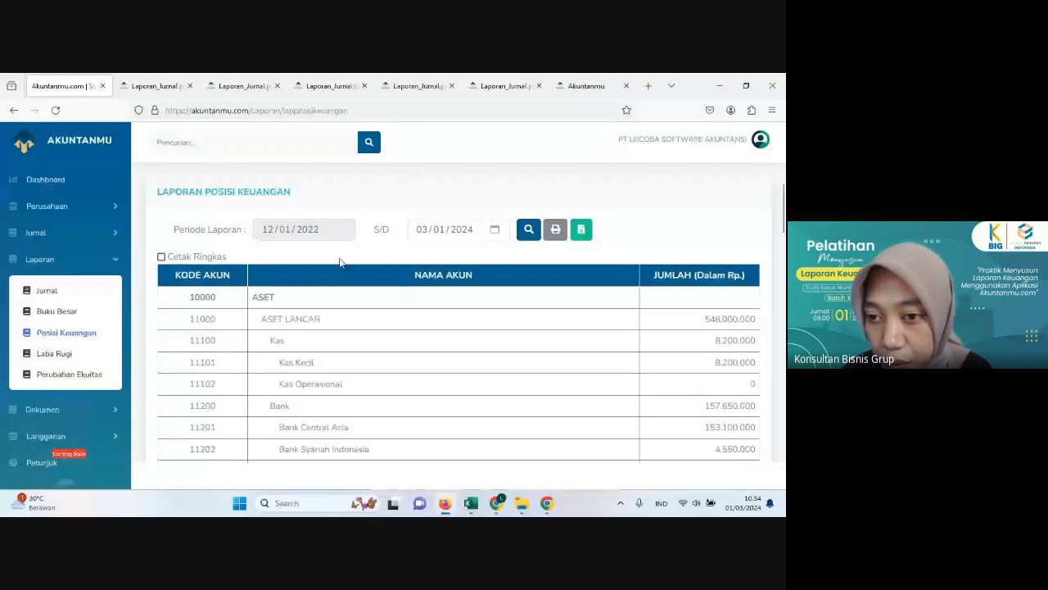
scroll(369, 271, down, 1)
scroll(368, 263, up, 1)
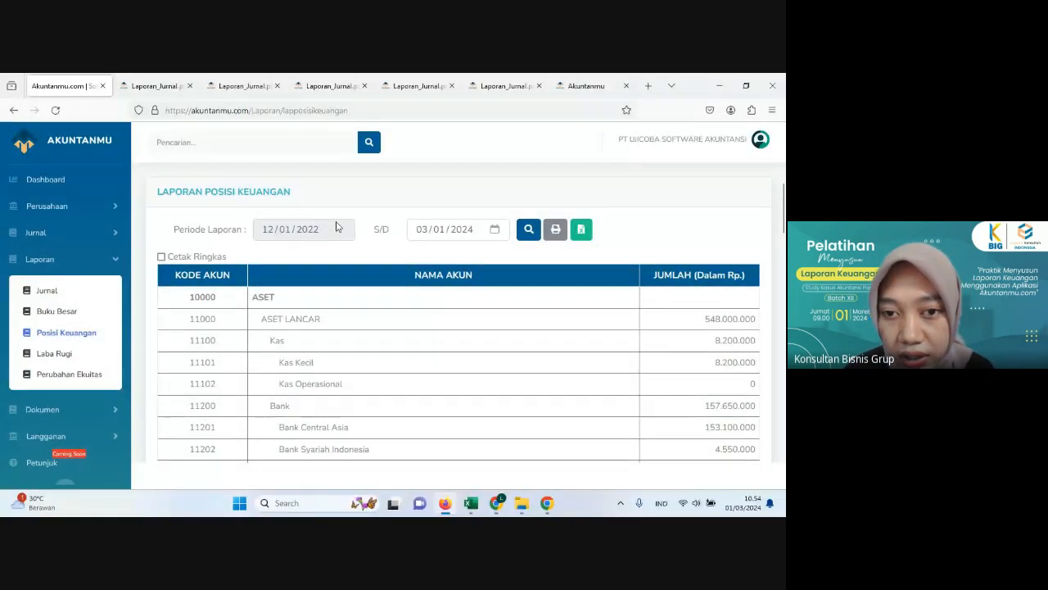
click(495, 234)
click(412, 306)
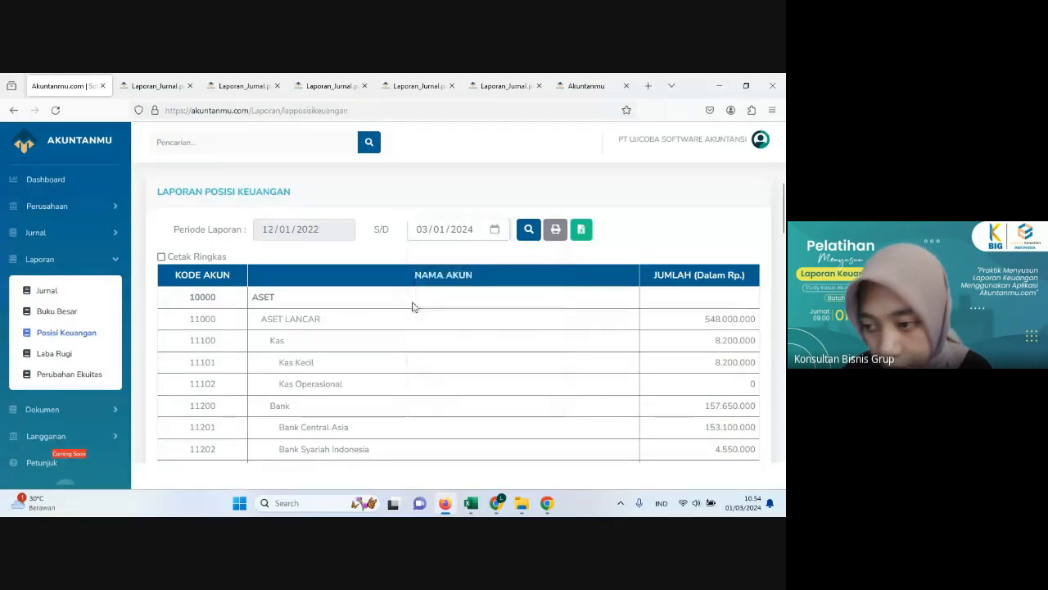
scroll(425, 330, down, 1)
scroll(425, 330, down, 10)
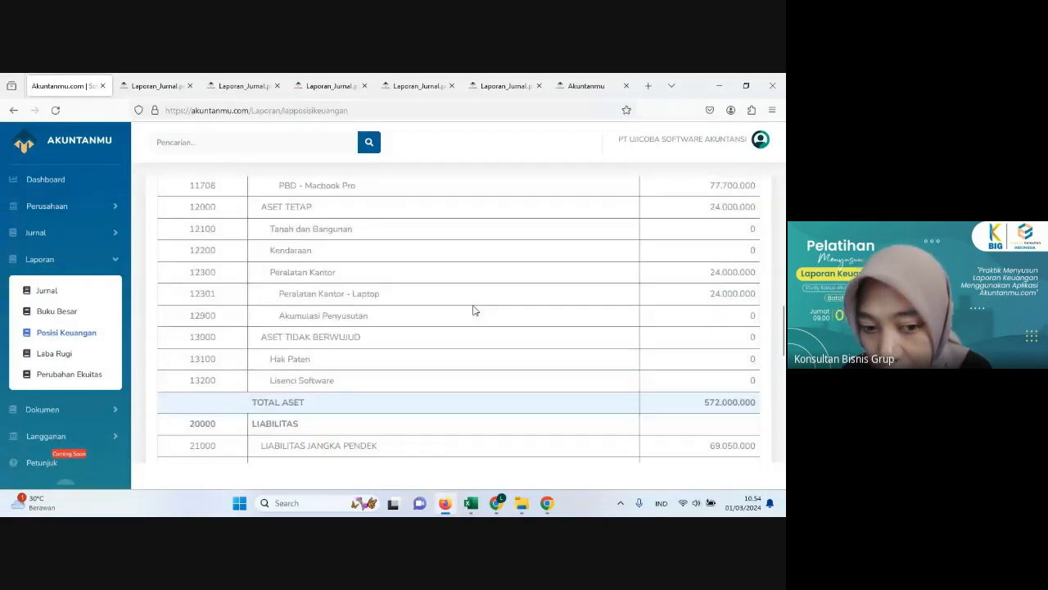
scroll(483, 305, down, 1)
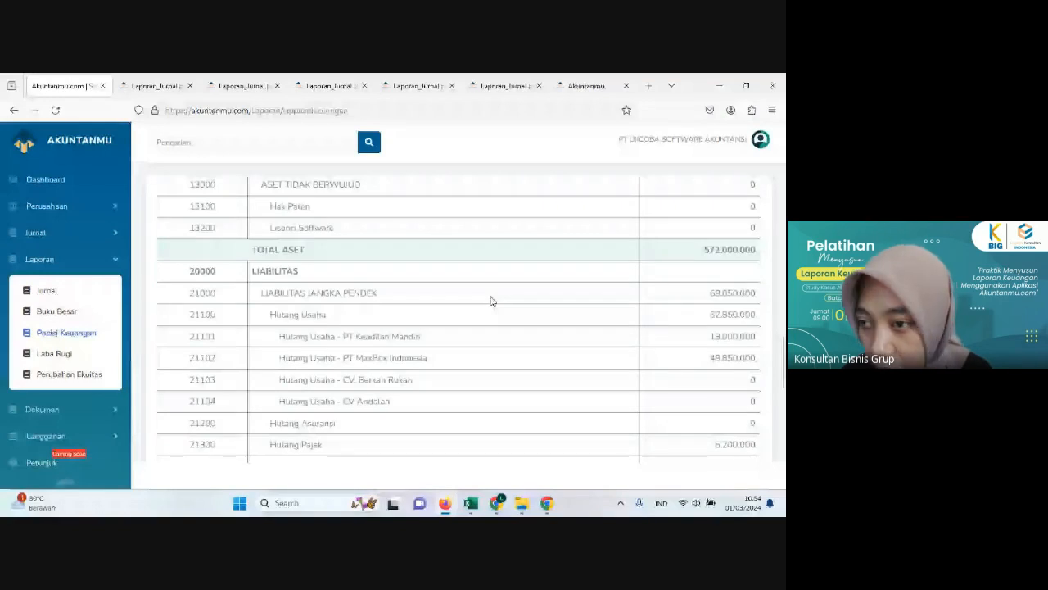
Step: Review the short-term liabilities, tax payables, equity accounts and current-period profit in the financial position report
scroll(649, 313, down, 2)
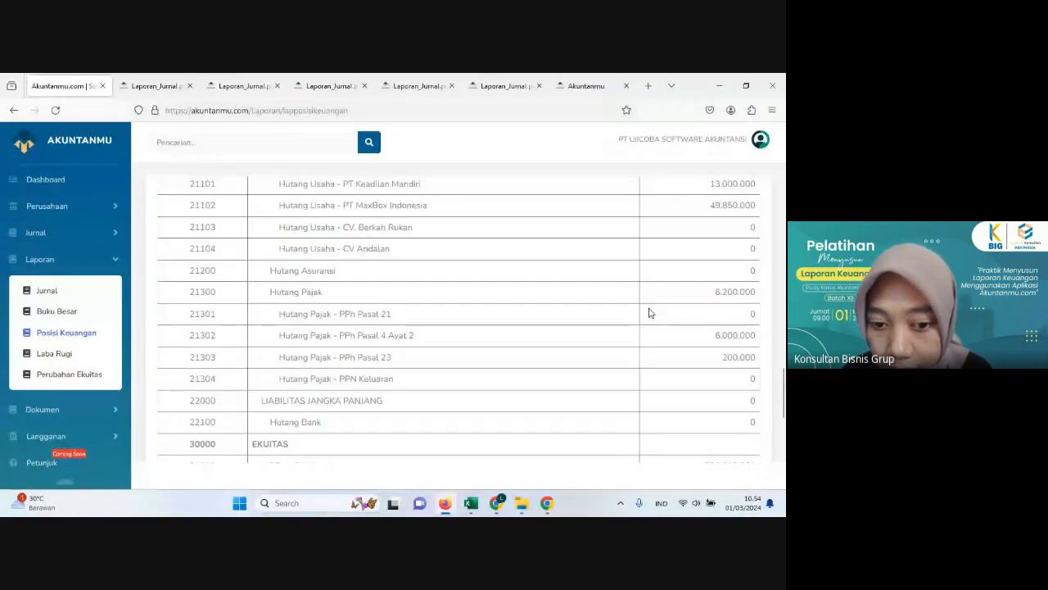
scroll(435, 400, down, 3)
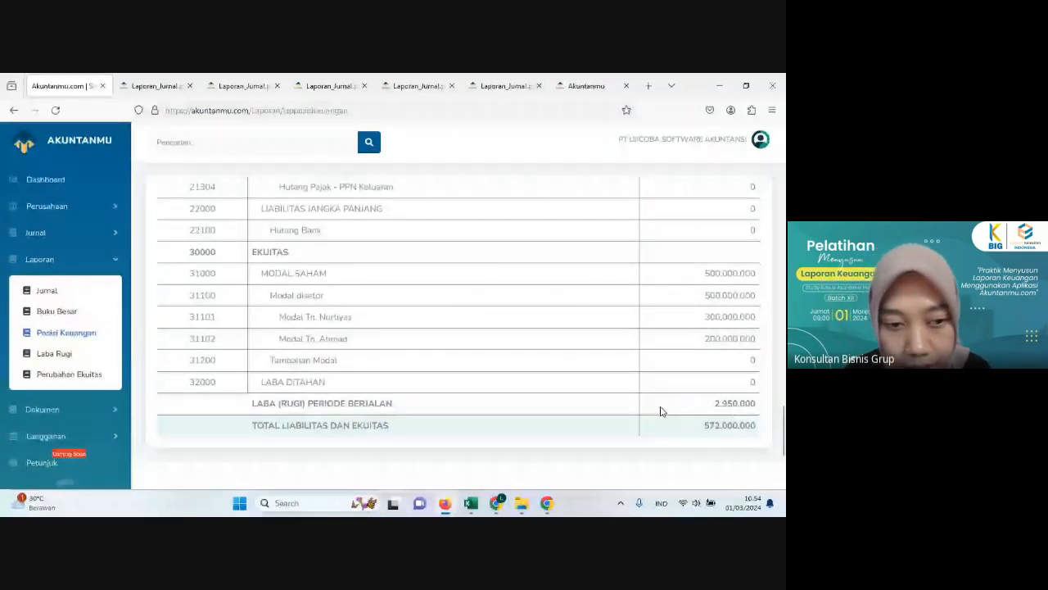
scroll(342, 376, up, 2)
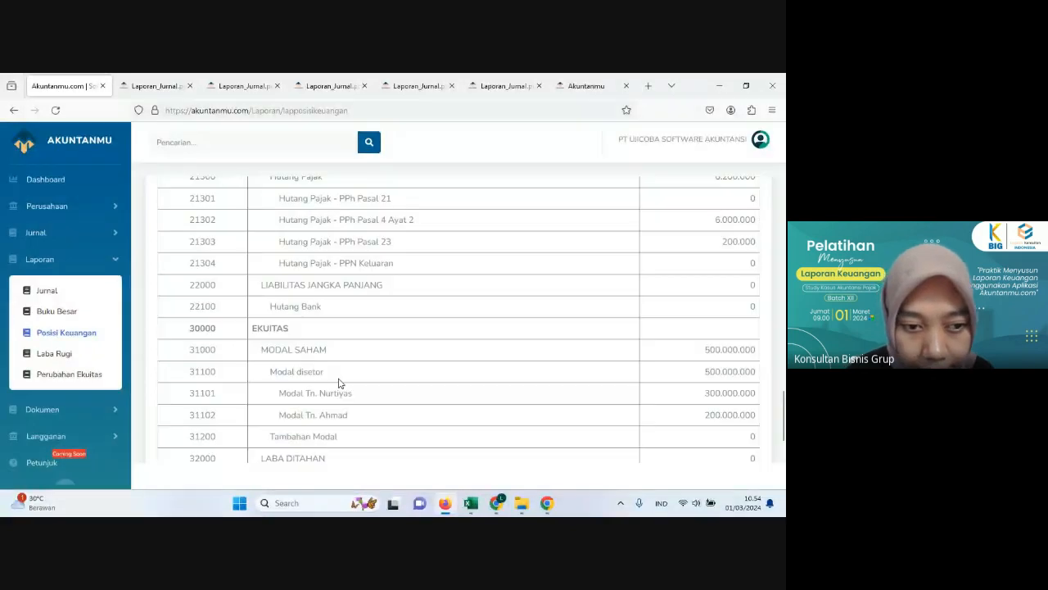
scroll(339, 382, up, 2)
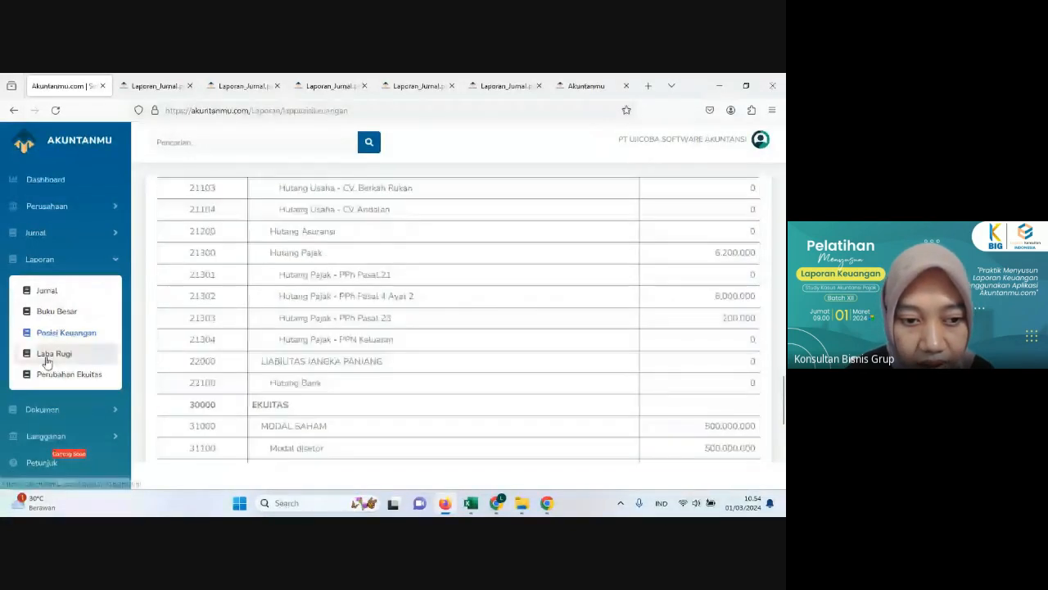
Step: Open the profit and loss report (Laba Rugi) and examine its revenue, expense and current-period profit lines
click(47, 358)
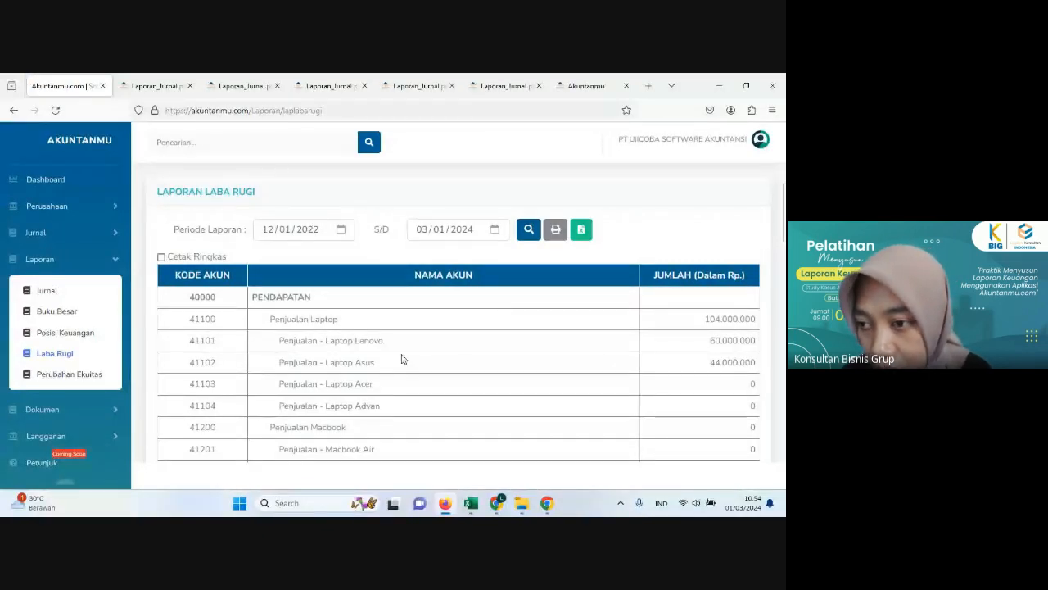
scroll(491, 350, down, 3)
scroll(492, 350, down, 8)
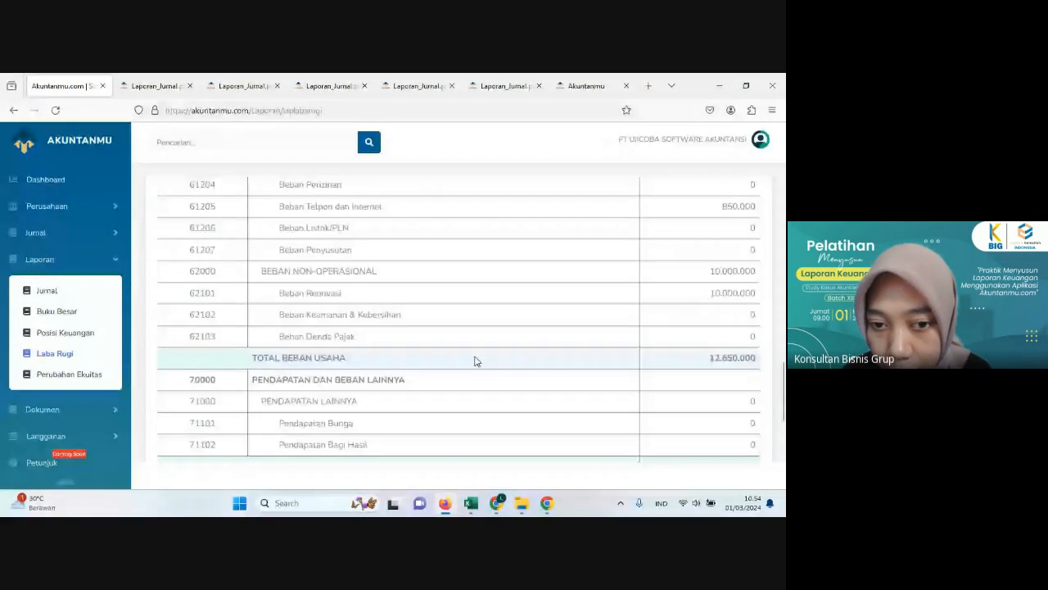
scroll(475, 361, down, 3)
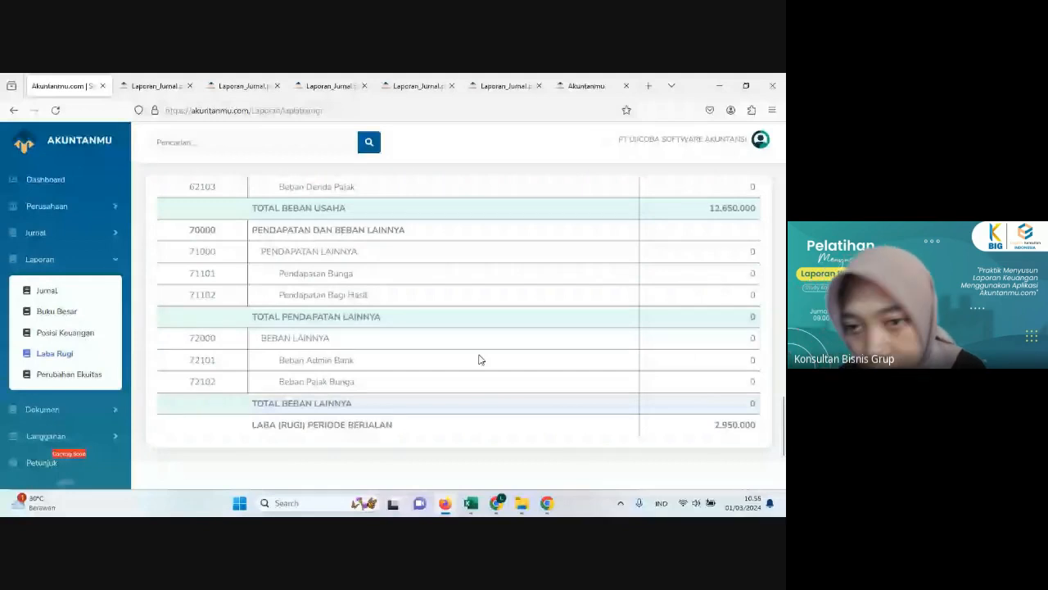
scroll(480, 359, up, 10)
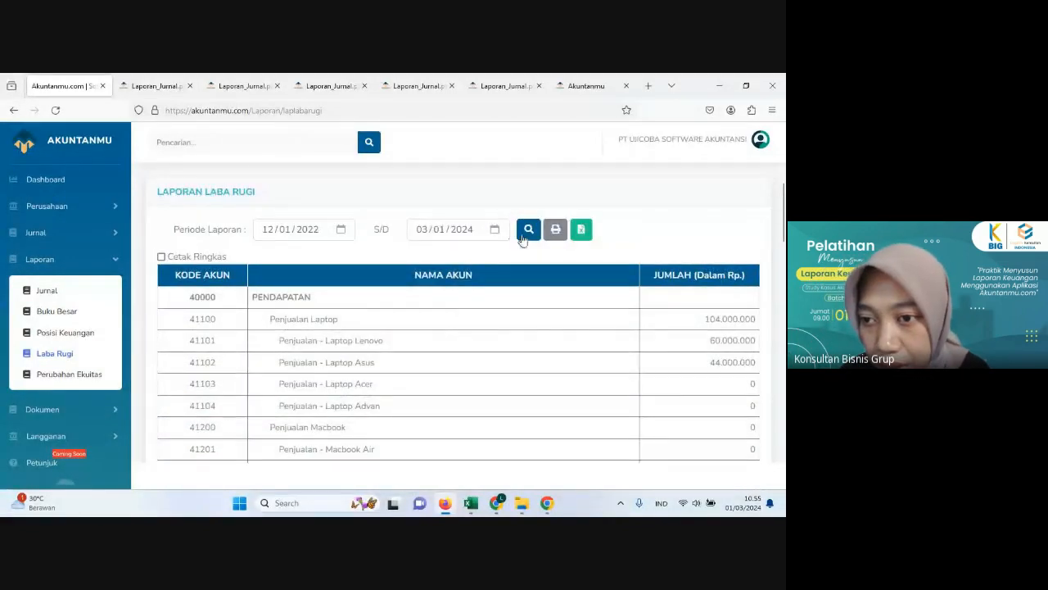
Step: Generate the printable version of the profit and loss report and review both of its pages
click(557, 234)
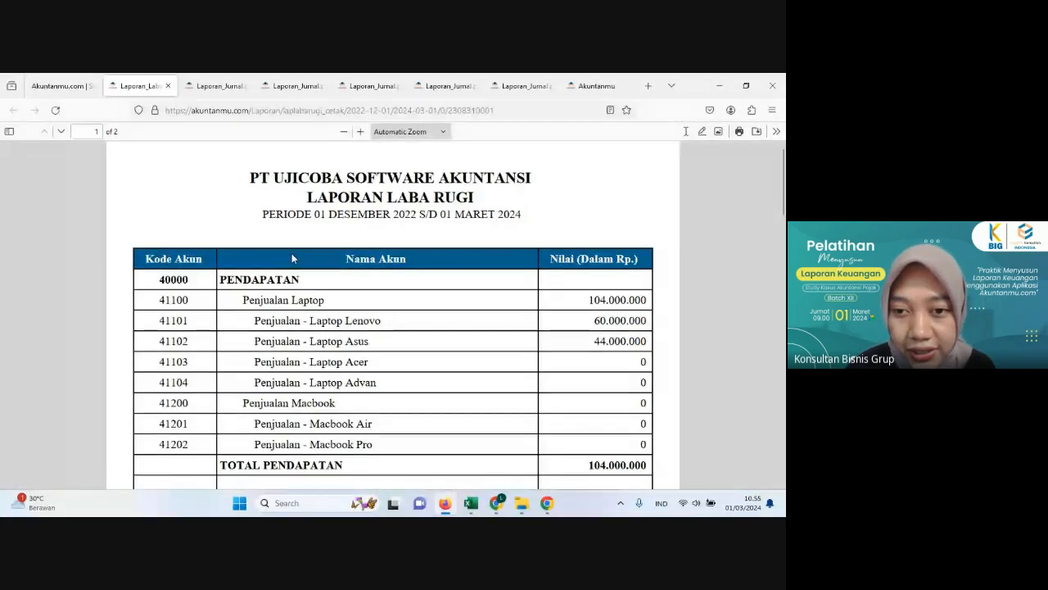
scroll(288, 256, down, 1)
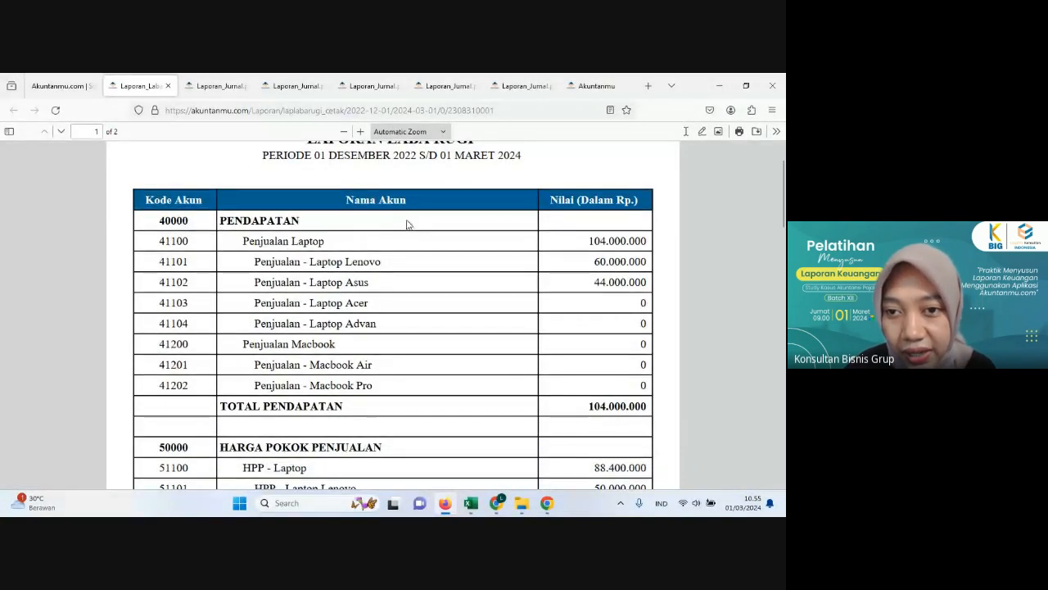
scroll(354, 233, down, 1)
scroll(345, 221, up, 2)
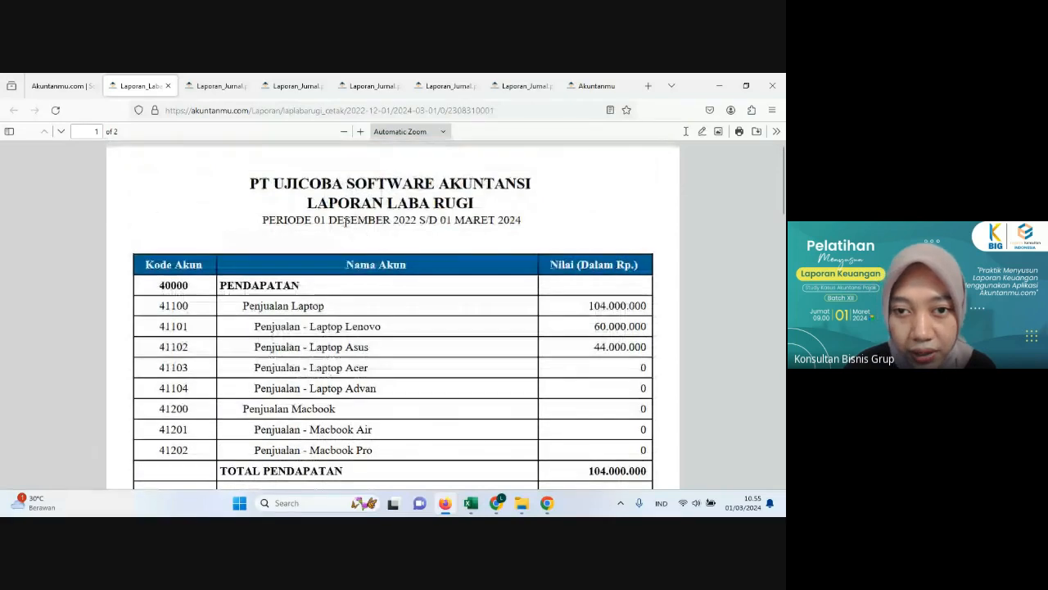
scroll(337, 201, down, 8)
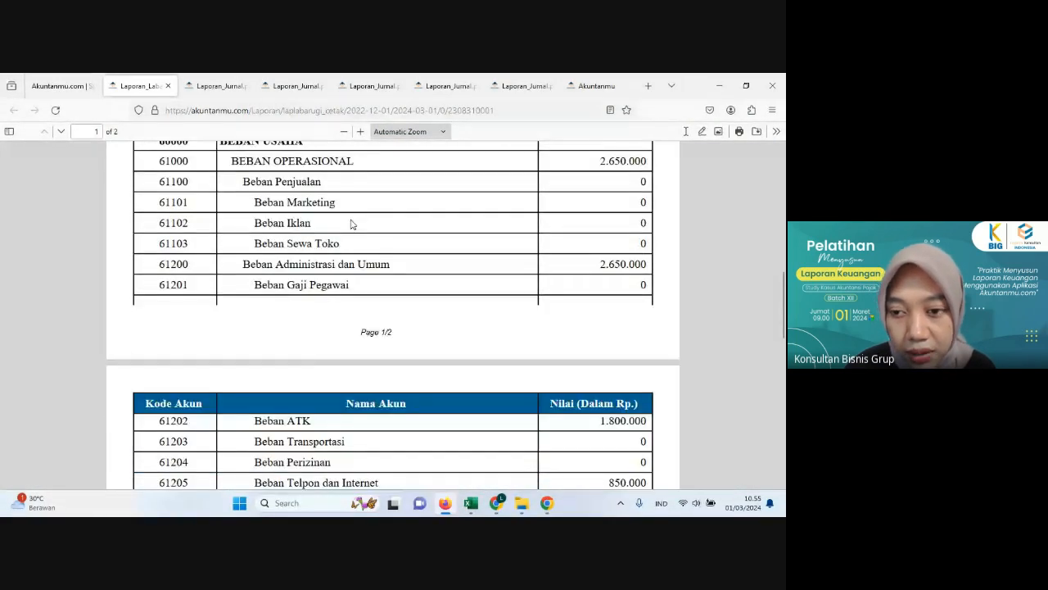
scroll(352, 223, down, 8)
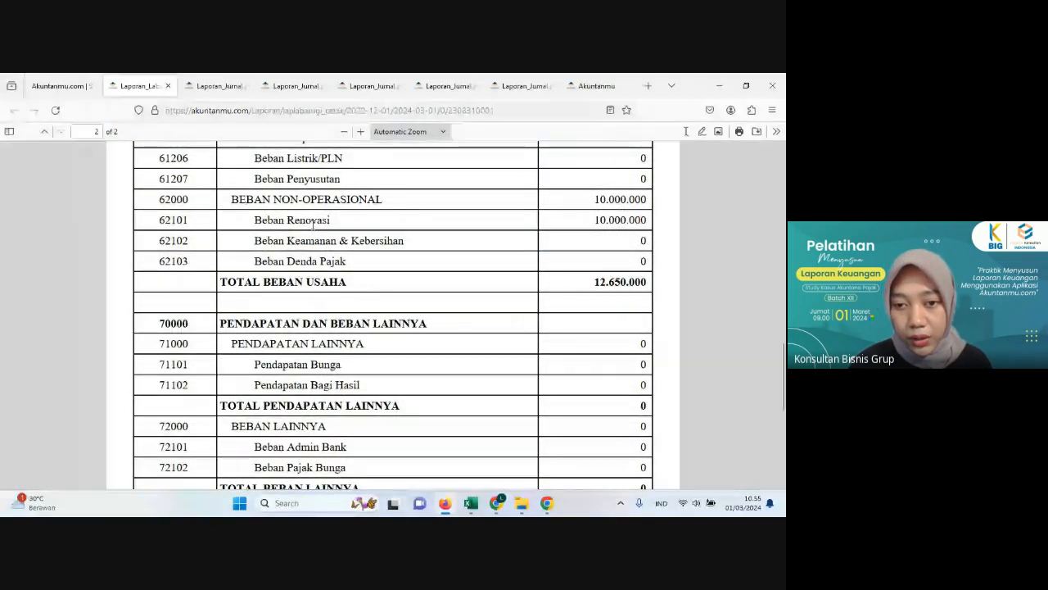
scroll(314, 225, down, 5)
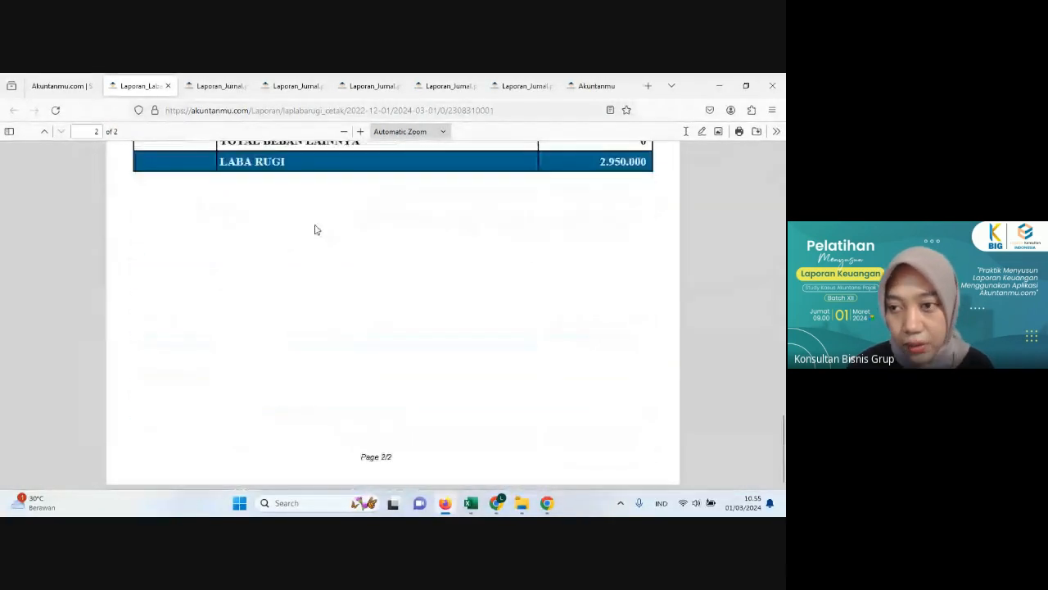
scroll(445, 197, up, 3)
scroll(441, 204, down, 3)
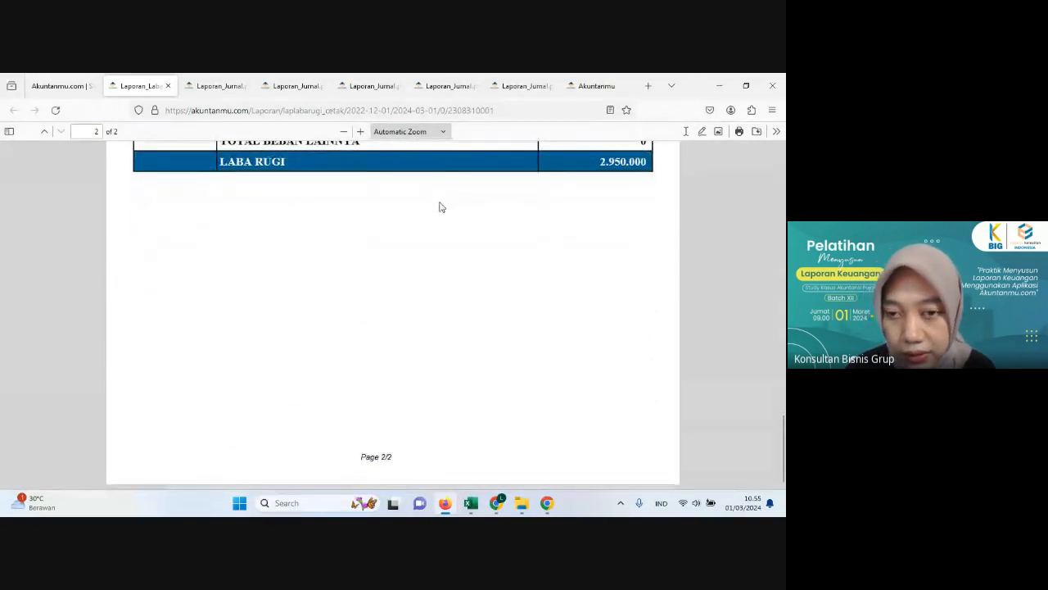
scroll(439, 205, up, 15)
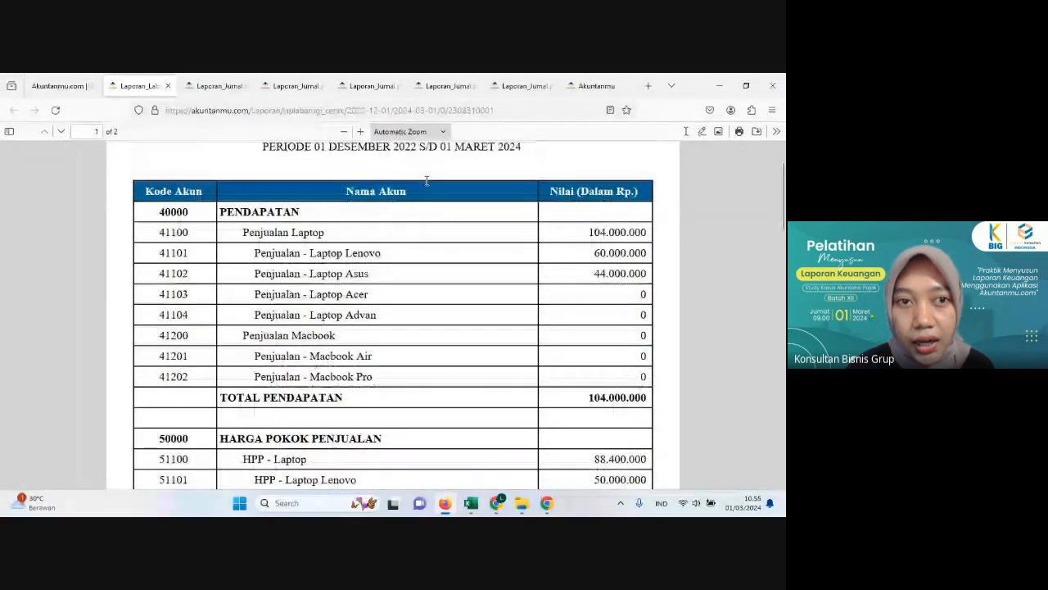
scroll(427, 181, up, 3)
Step: Open the changes in equity report (Perubahan Ekuitas), set its period end date to 12/31/2023 and regenerate it
click(66, 85)
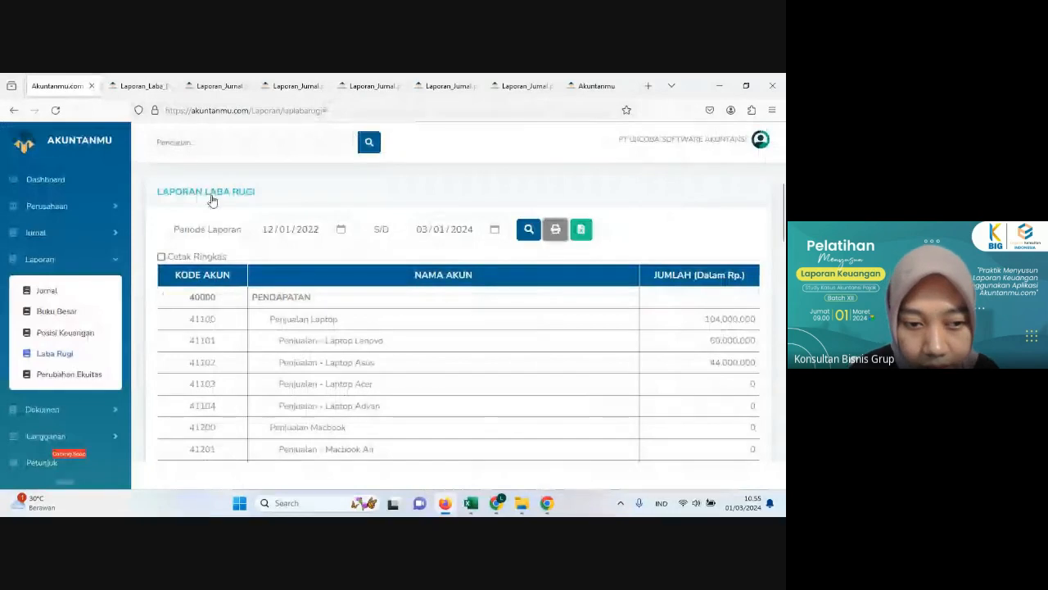
click(58, 376)
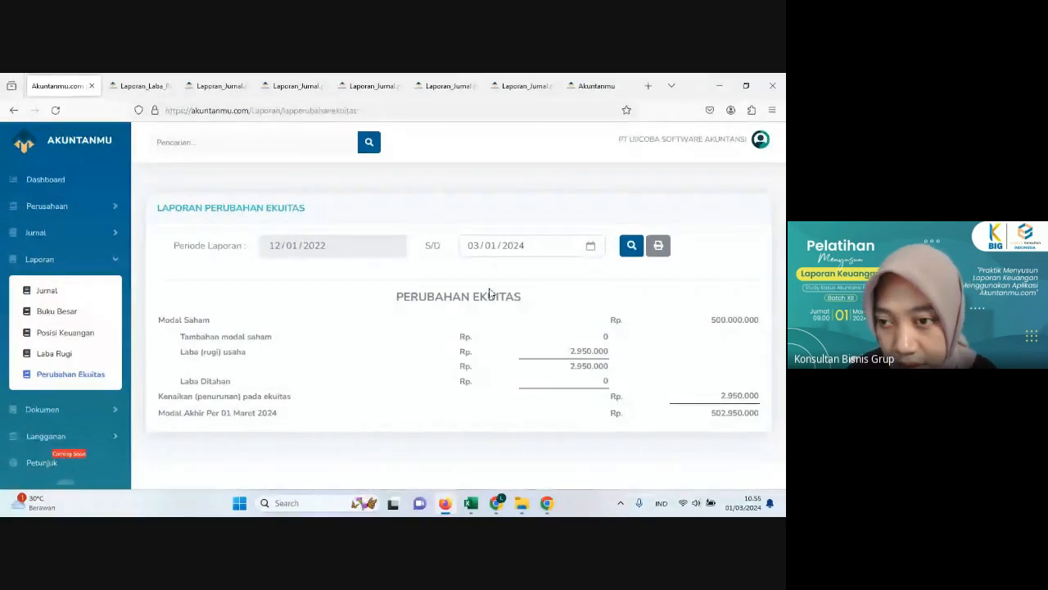
click(591, 248)
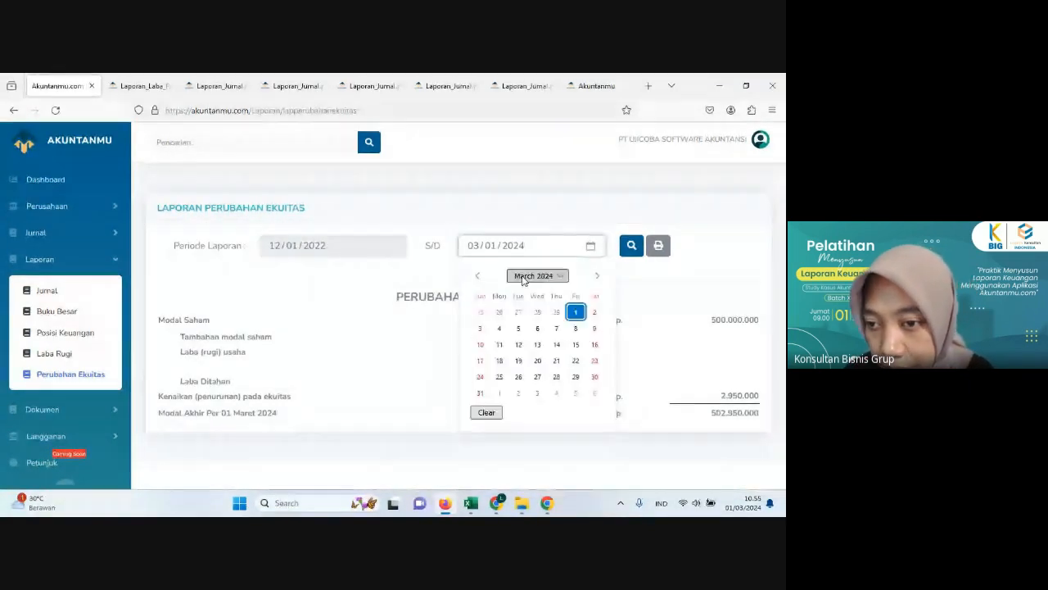
click(538, 276)
click(557, 329)
click(547, 276)
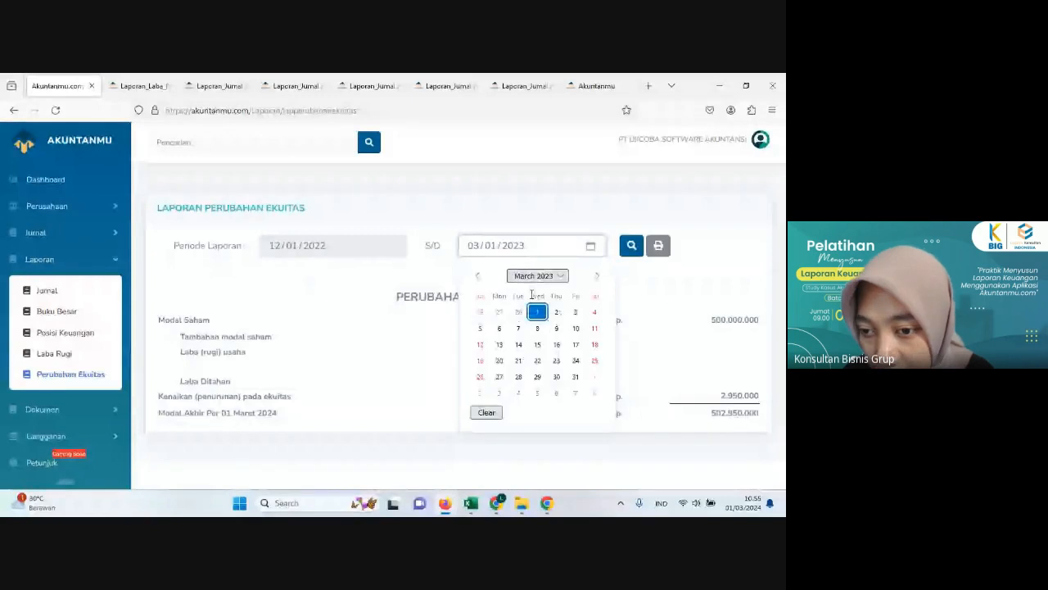
click(552, 275)
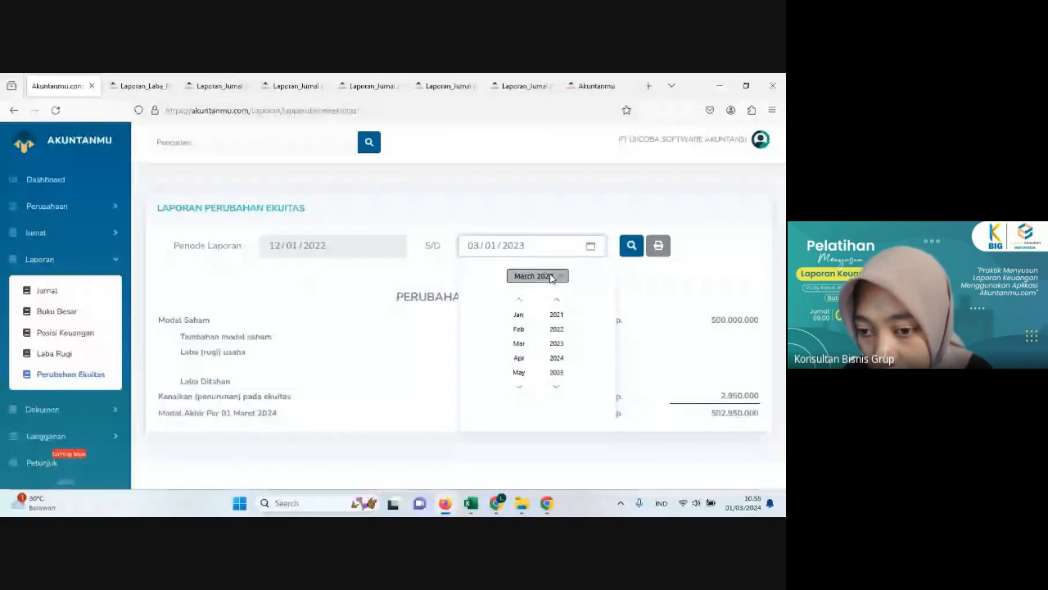
scroll(524, 360, down, 7)
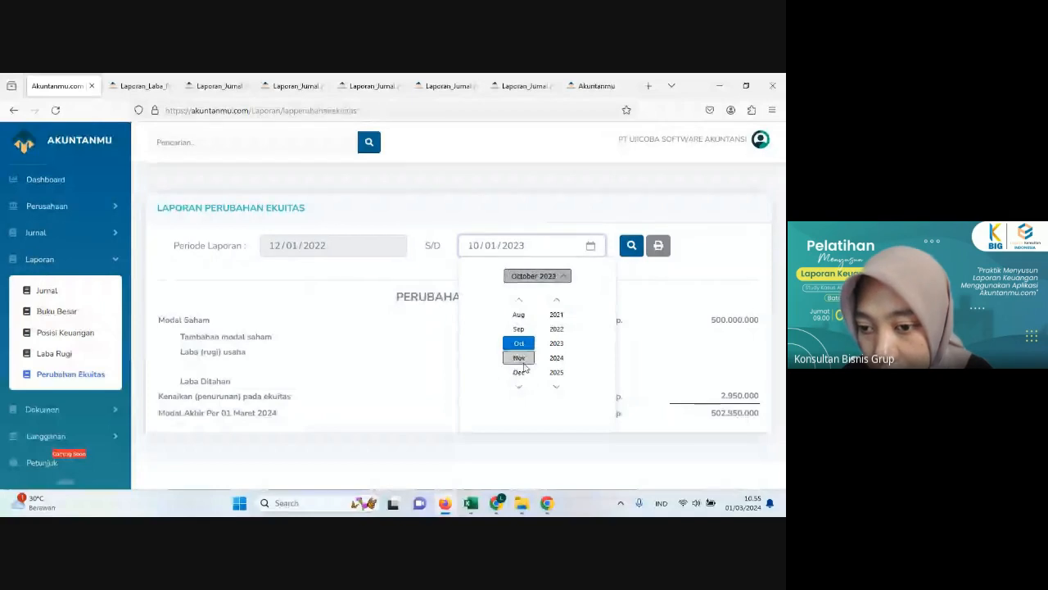
click(518, 372)
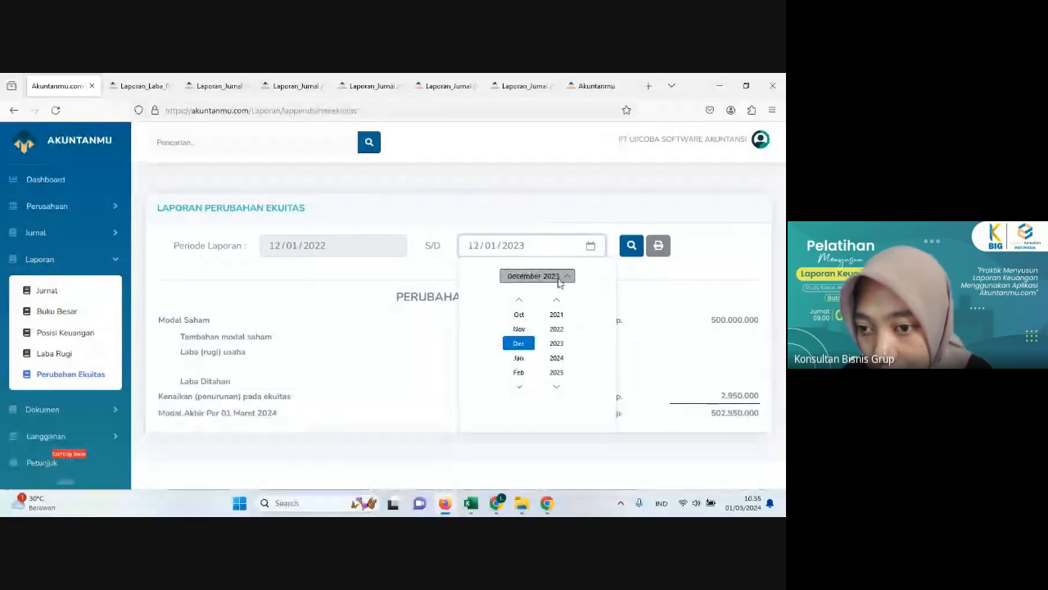
click(561, 279)
click(481, 392)
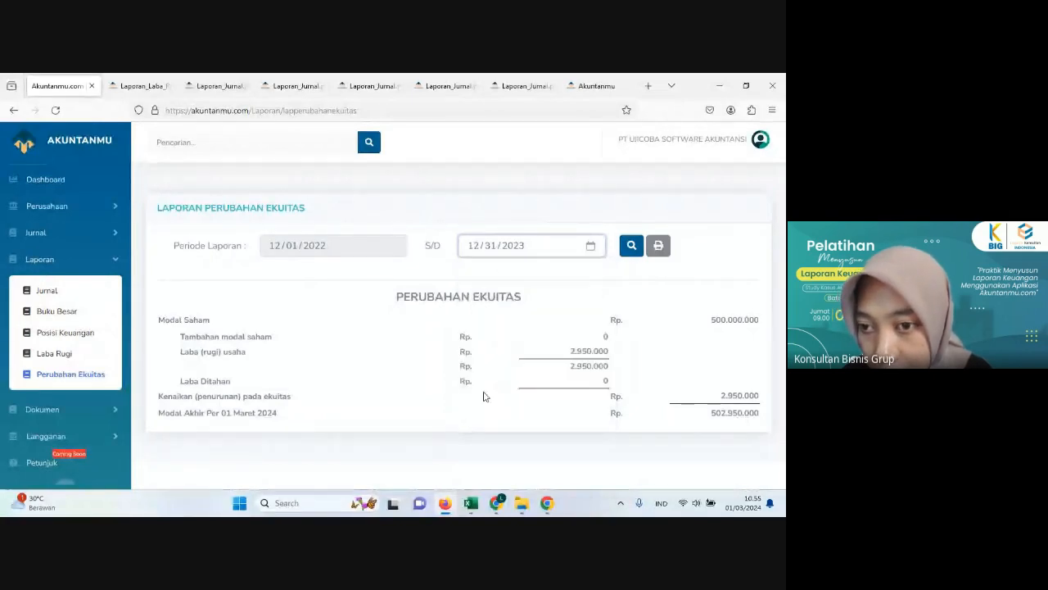
click(633, 245)
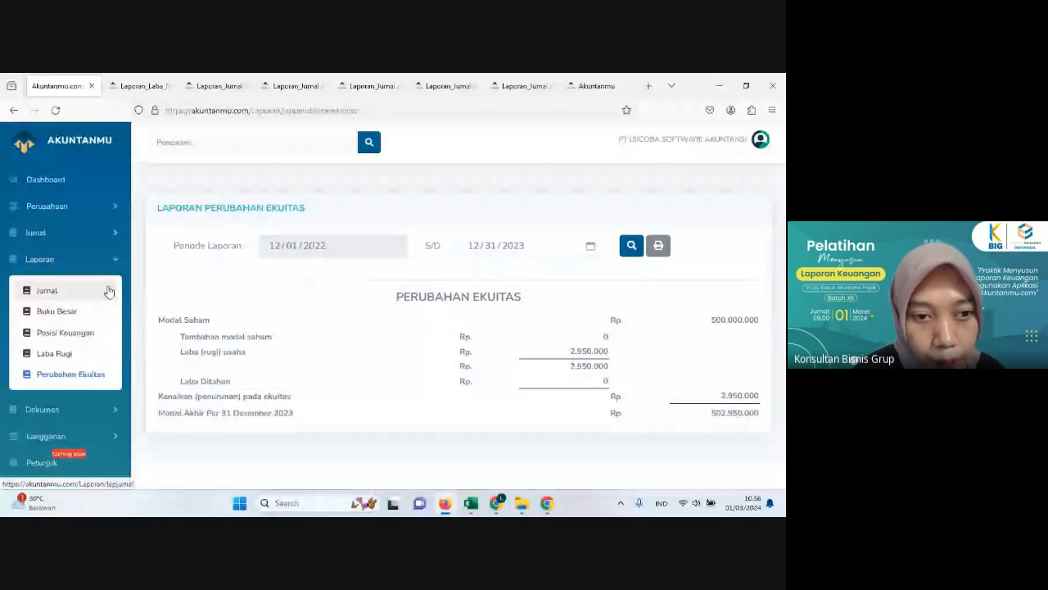
Step: Open the journal entry list (Input Jurnal) and consult the mid-December transactions in the Histori Transaksi sheet in Excel
click(45, 233)
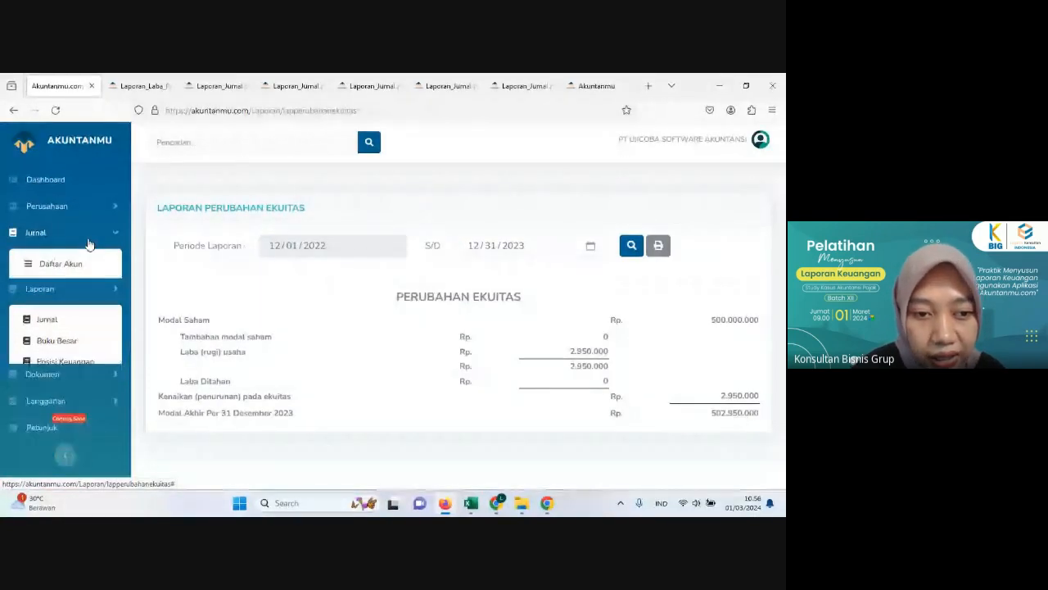
click(96, 284)
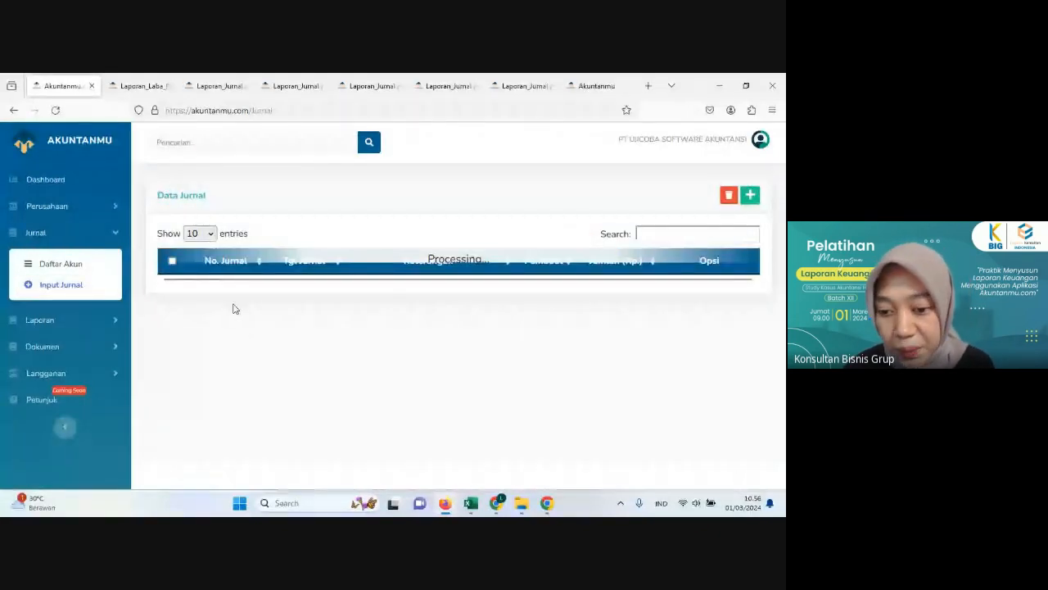
click(471, 503)
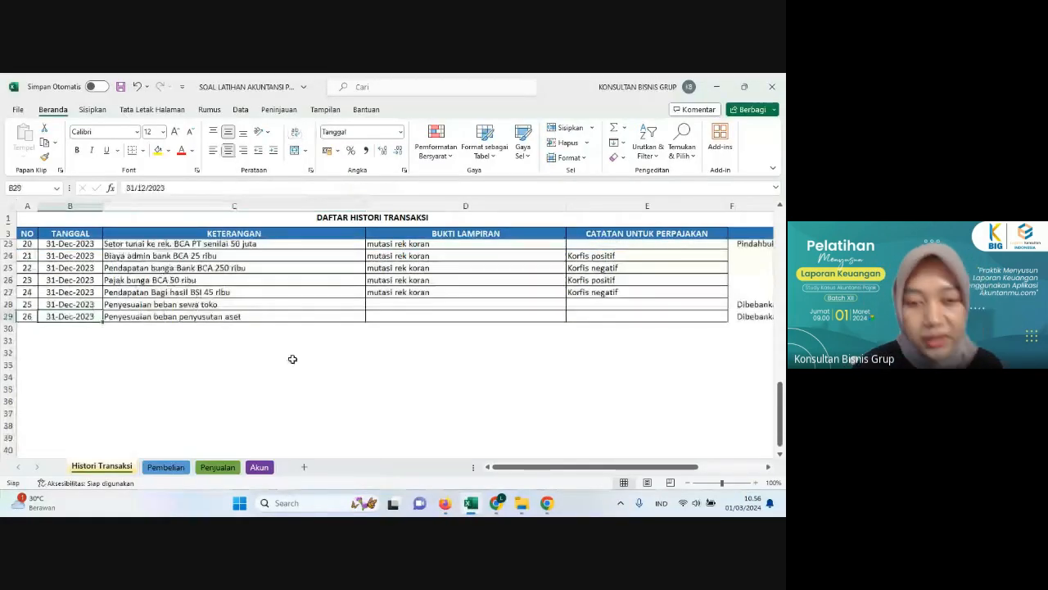
scroll(293, 359, up, 5)
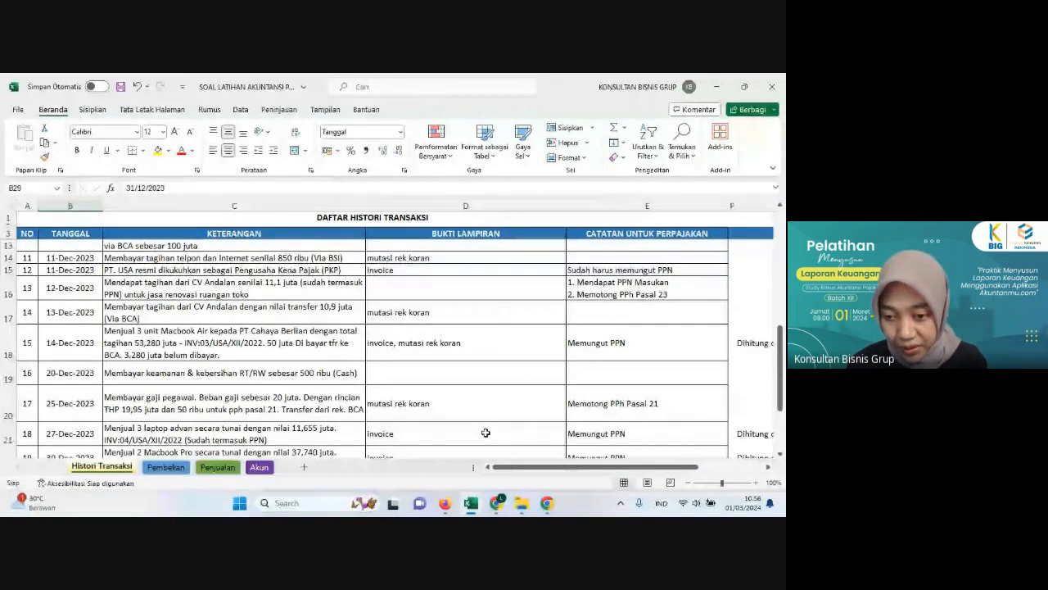
click(472, 503)
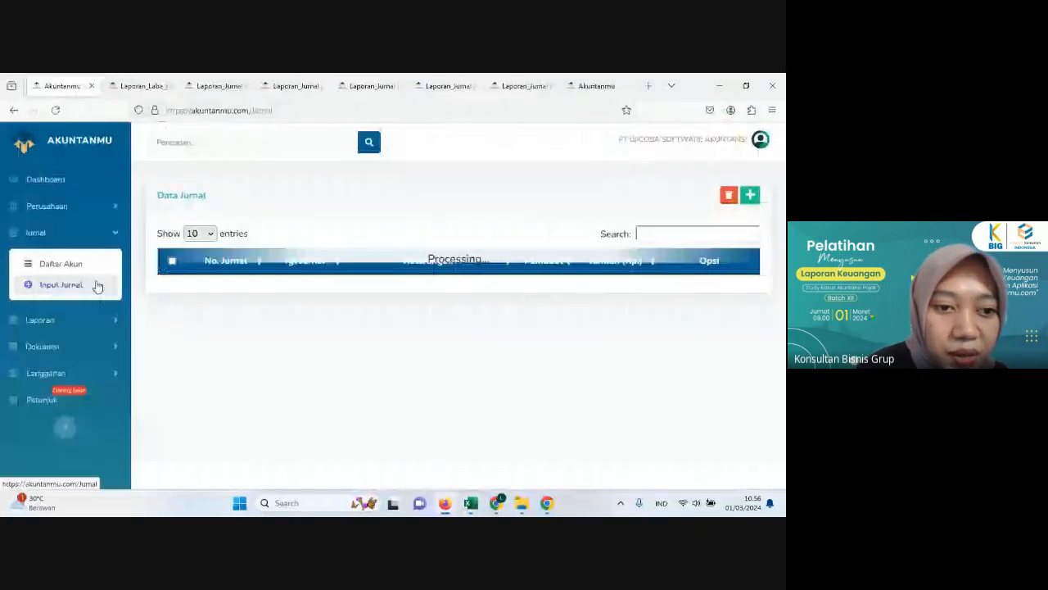